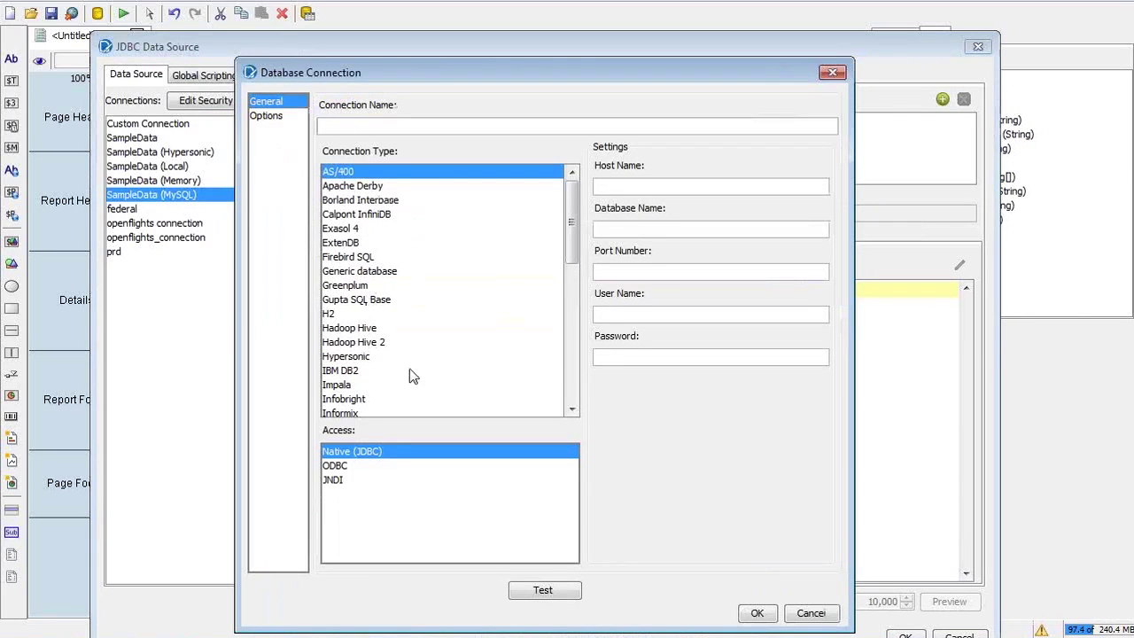
# Set the new connection to MySQL with Native (JDBC) access, named Test, after trying LucidDB, ODBC and JNDI
pyautogui.moveTo(575, 233); pyautogui.dragTo(571, 300)
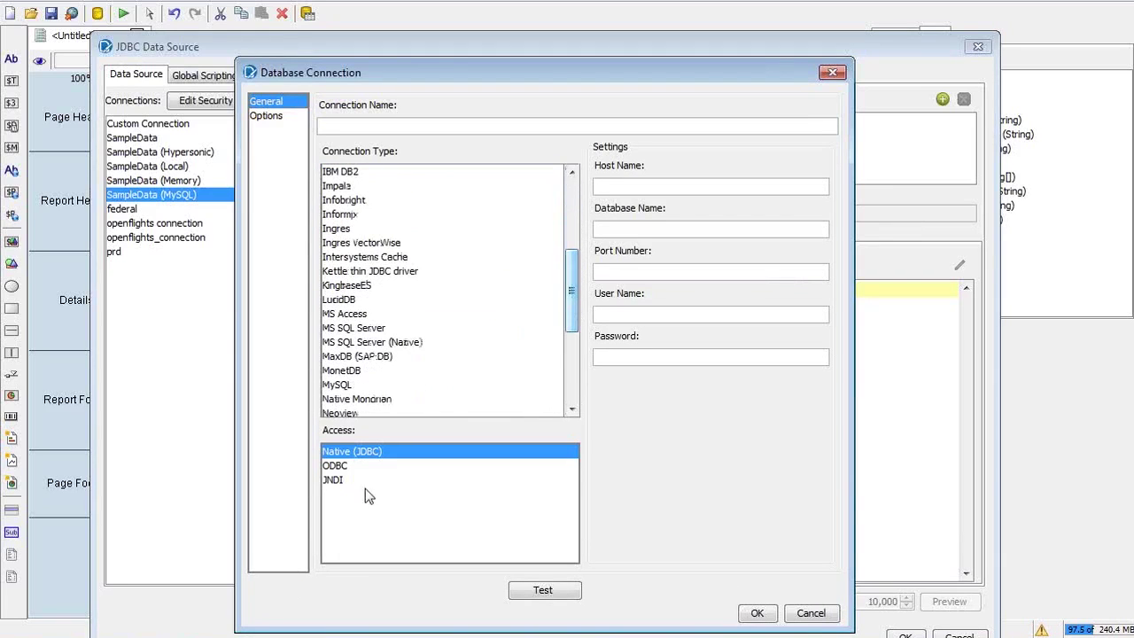
pyautogui.click(395, 303)
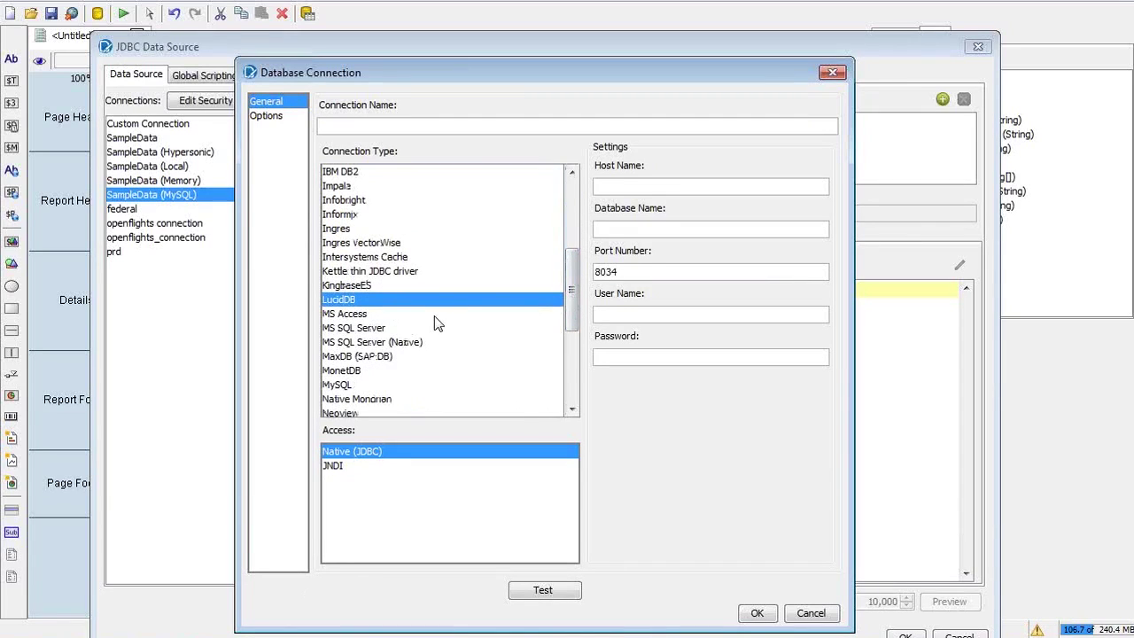
pyautogui.click(347, 386)
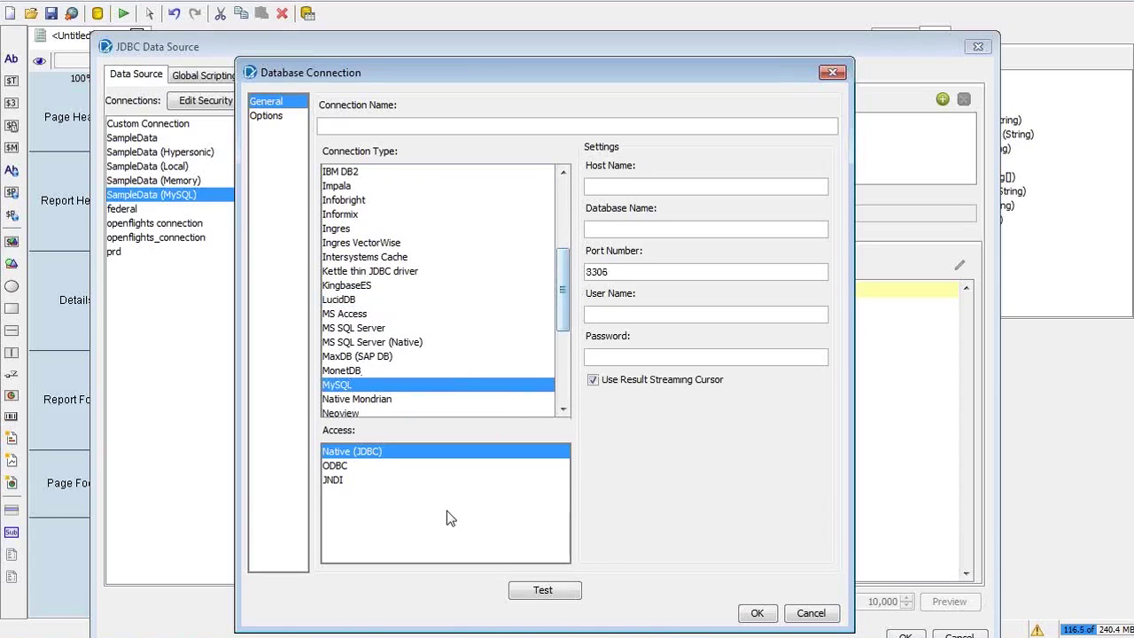
pyautogui.click(349, 464)
pyautogui.click(345, 475)
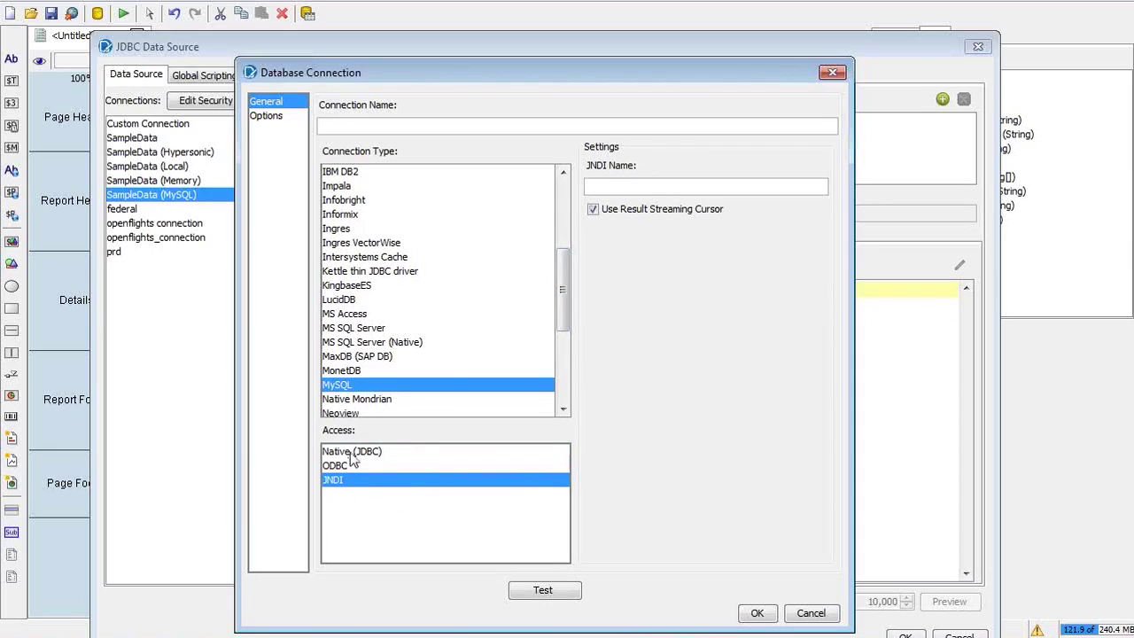
pyautogui.click(352, 452)
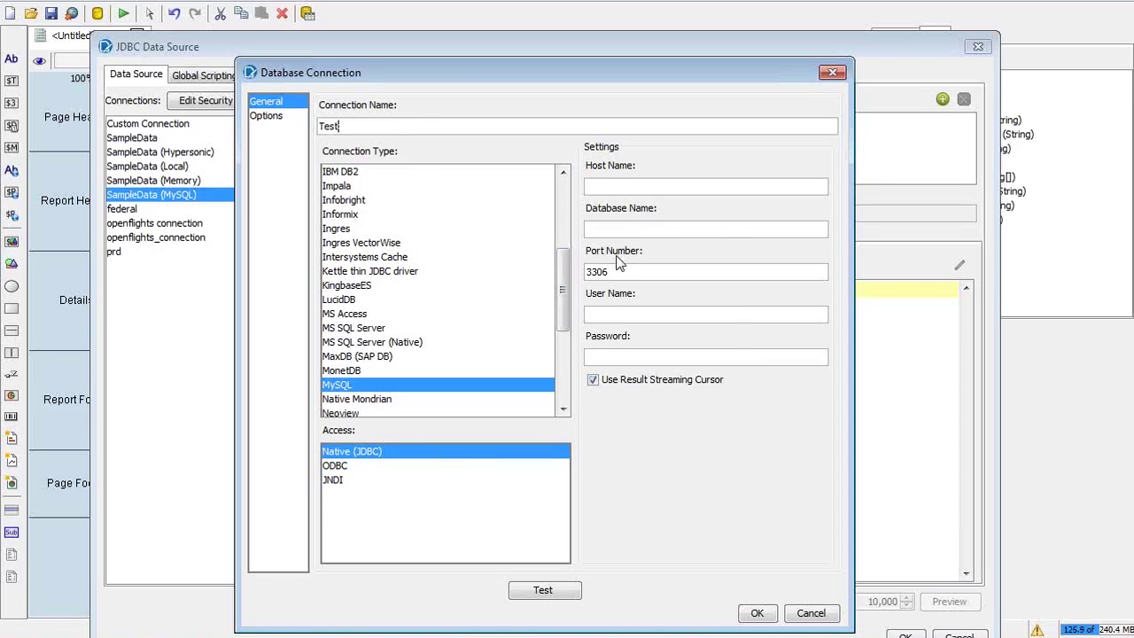
pyautogui.hotkey('alt', 'Tab')
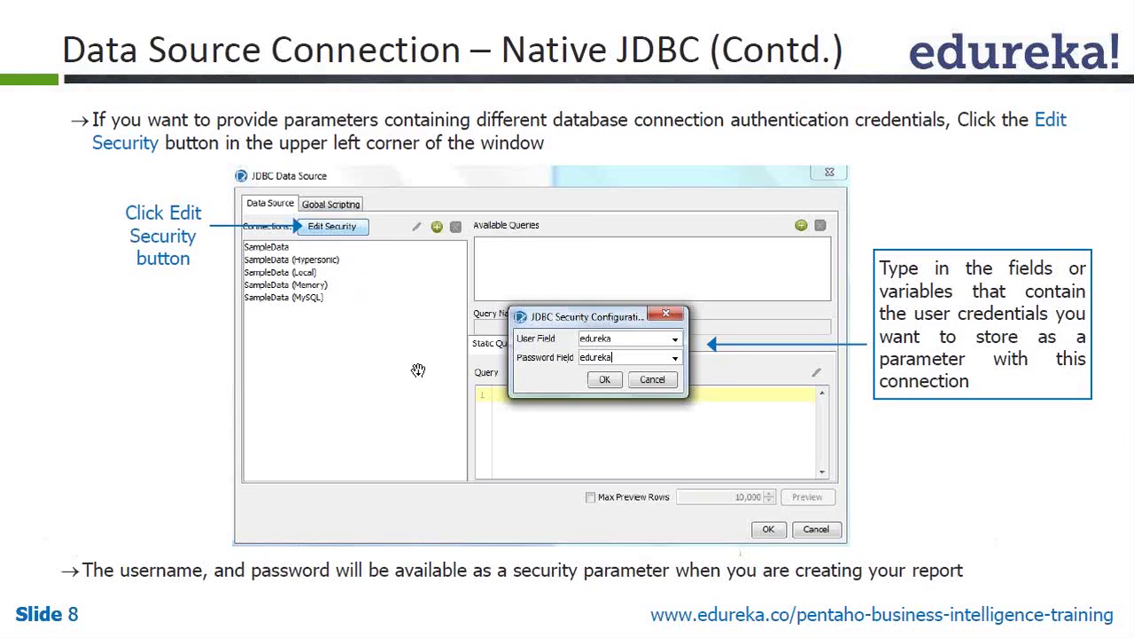
# Cancel the unfinished Test connection and confirm the User and Password security fields in Edit Security
pyautogui.hotkey('alt', 'Tab')
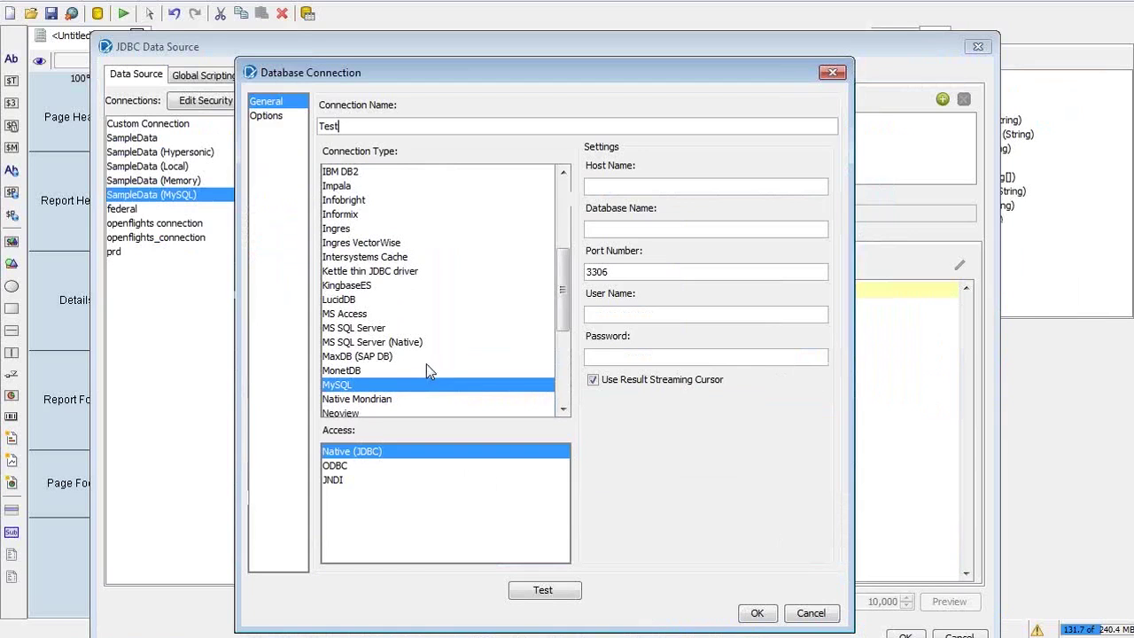
pyautogui.click(810, 612)
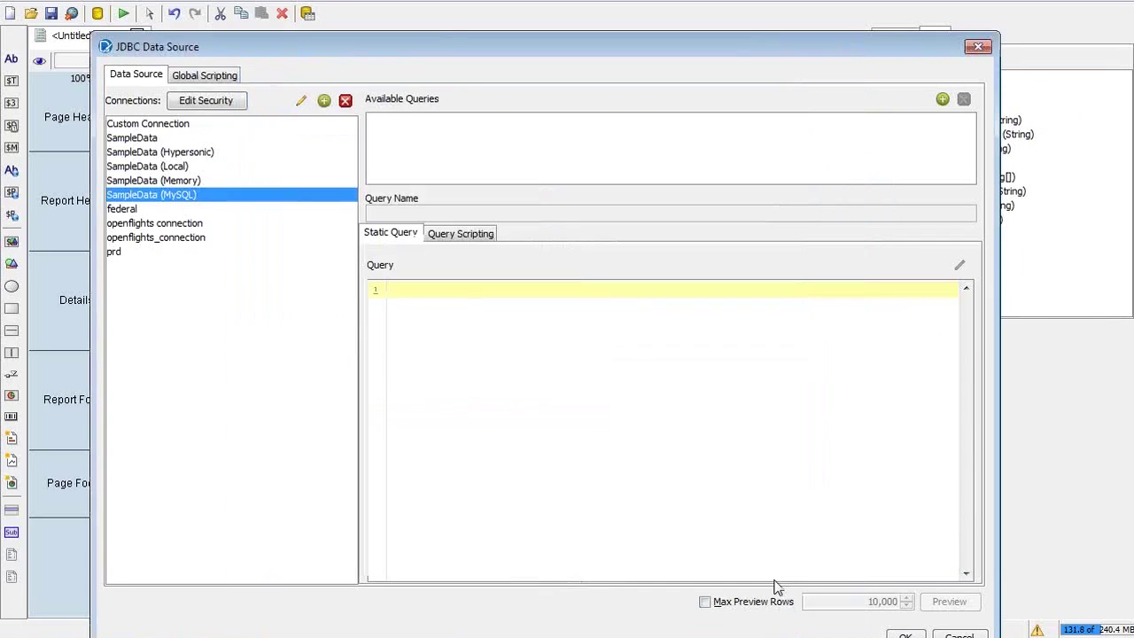
pyautogui.click(199, 105)
pyautogui.hotkey('alt', 'Tab')
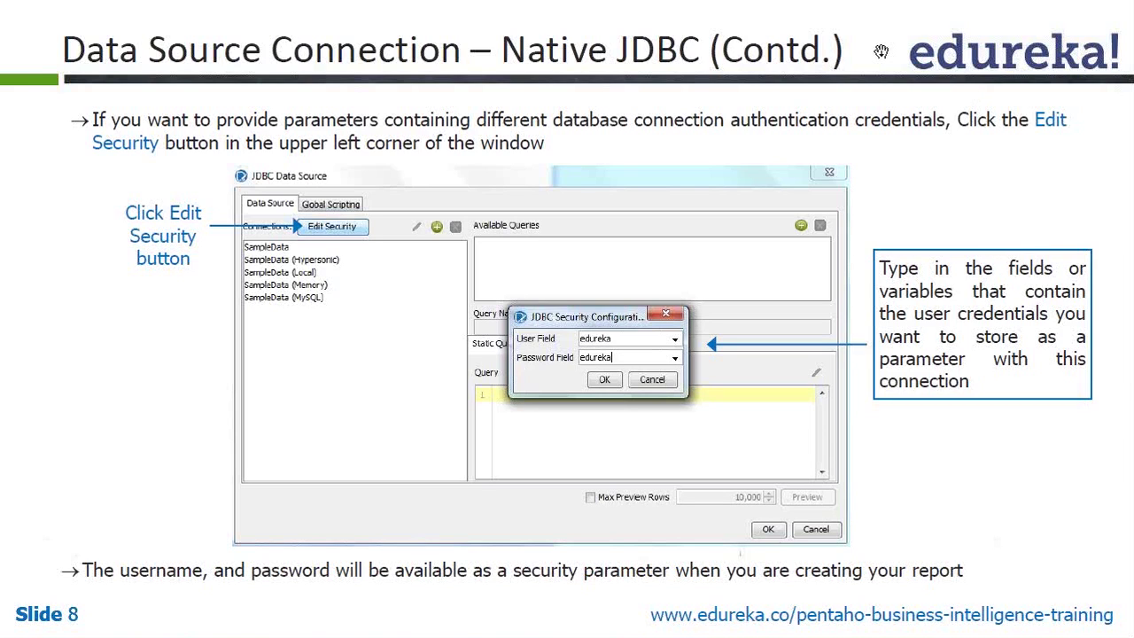
pyautogui.hotkey('alt', 'Tab')
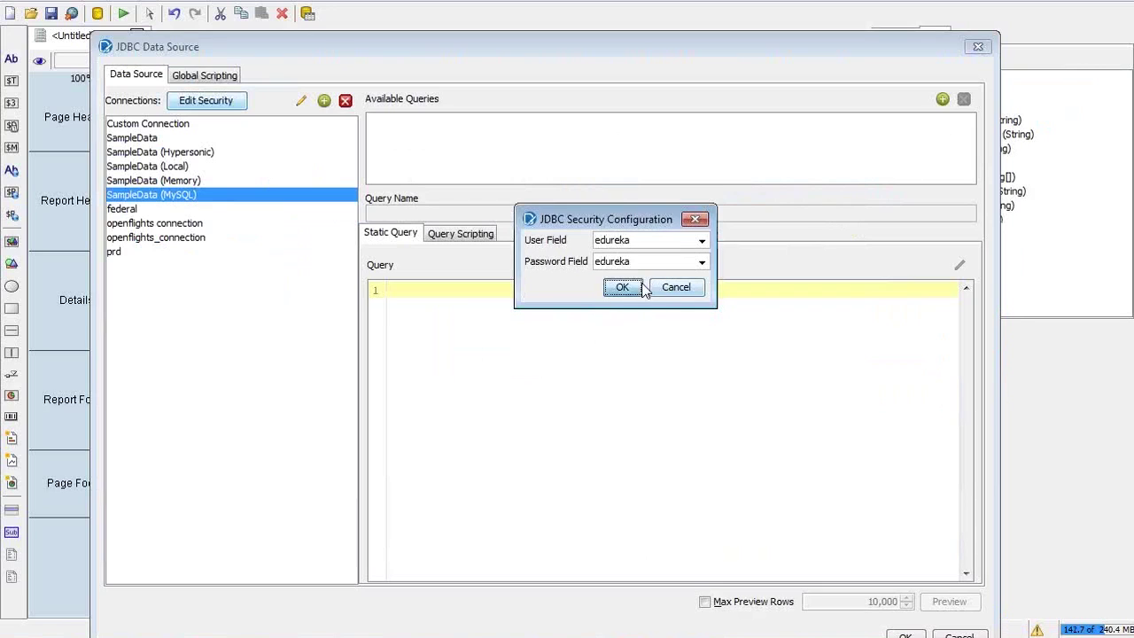
pyautogui.click(621, 287)
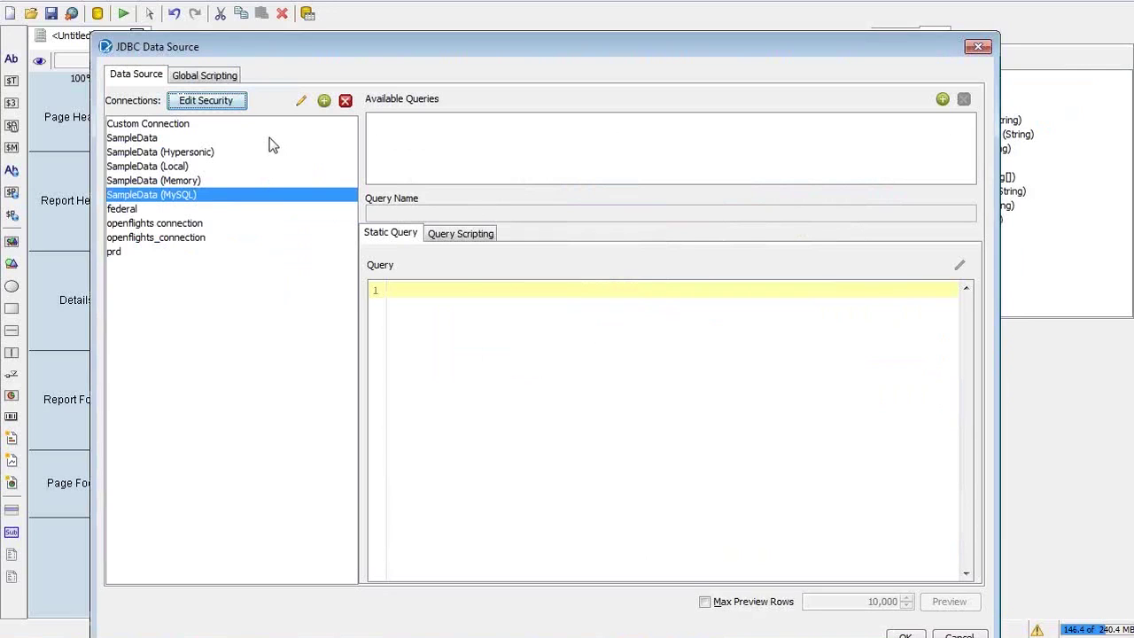
# Review the security settings and add-data-source slides, then return to Report Designer
pyautogui.hotkey('alt', 'Tab')
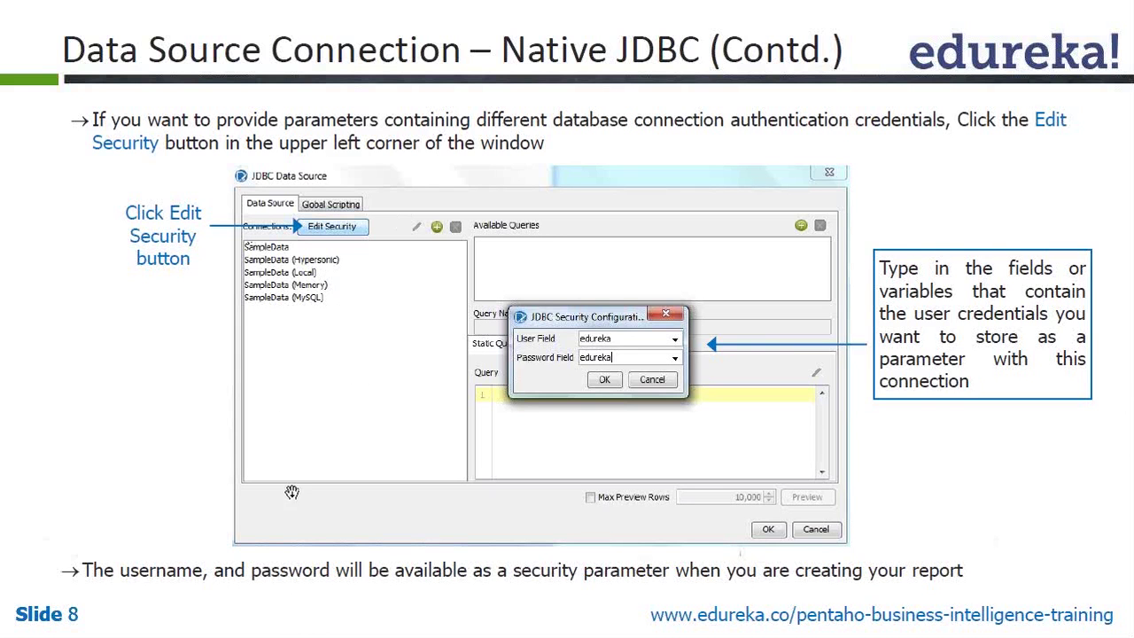
pyautogui.press('Right')
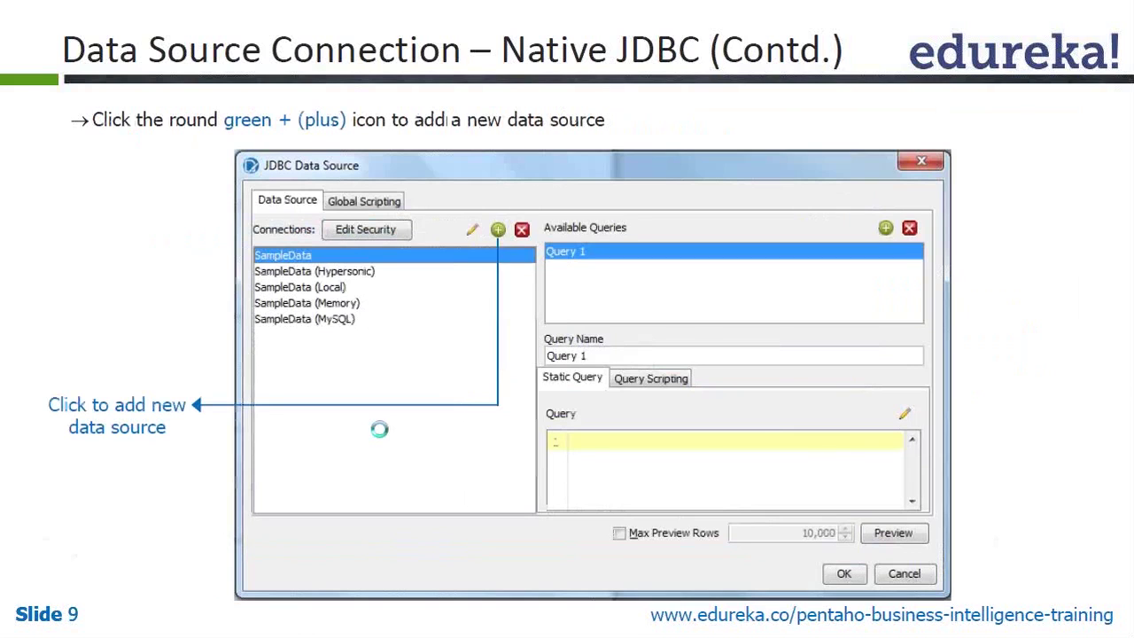
pyautogui.press('Left')
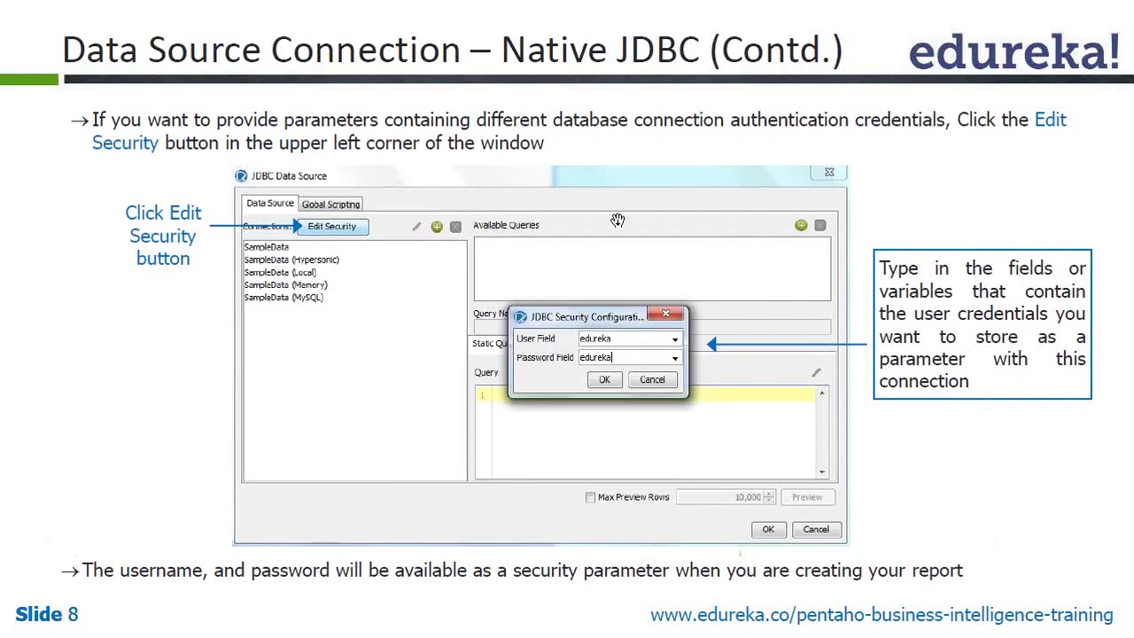
pyautogui.press('Right')
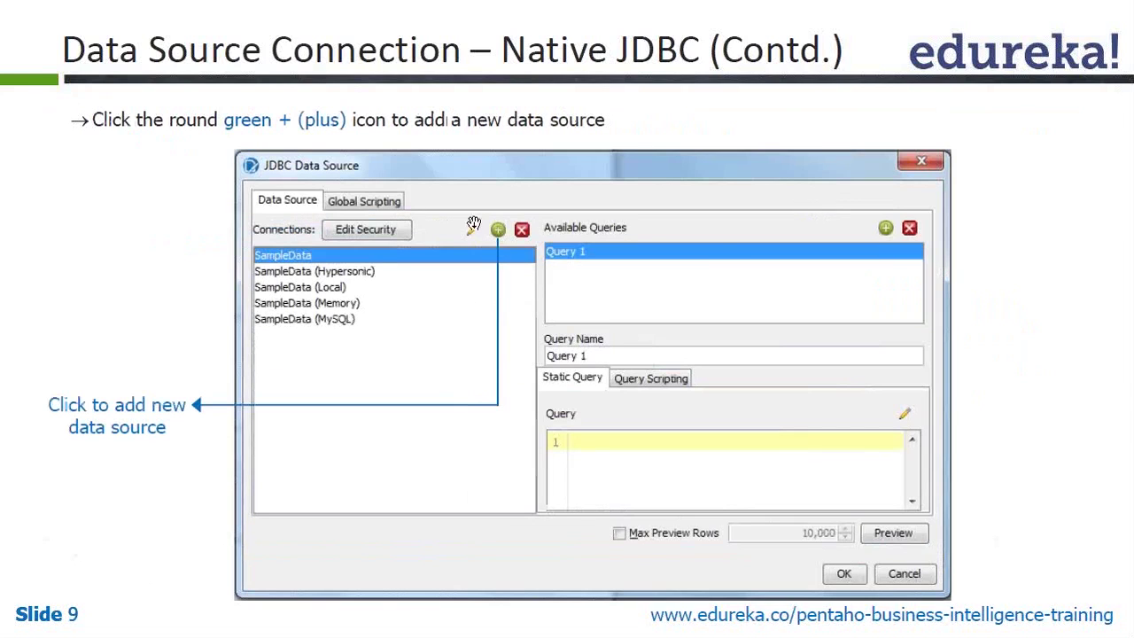
pyautogui.hotkey('alt', 'Tab')
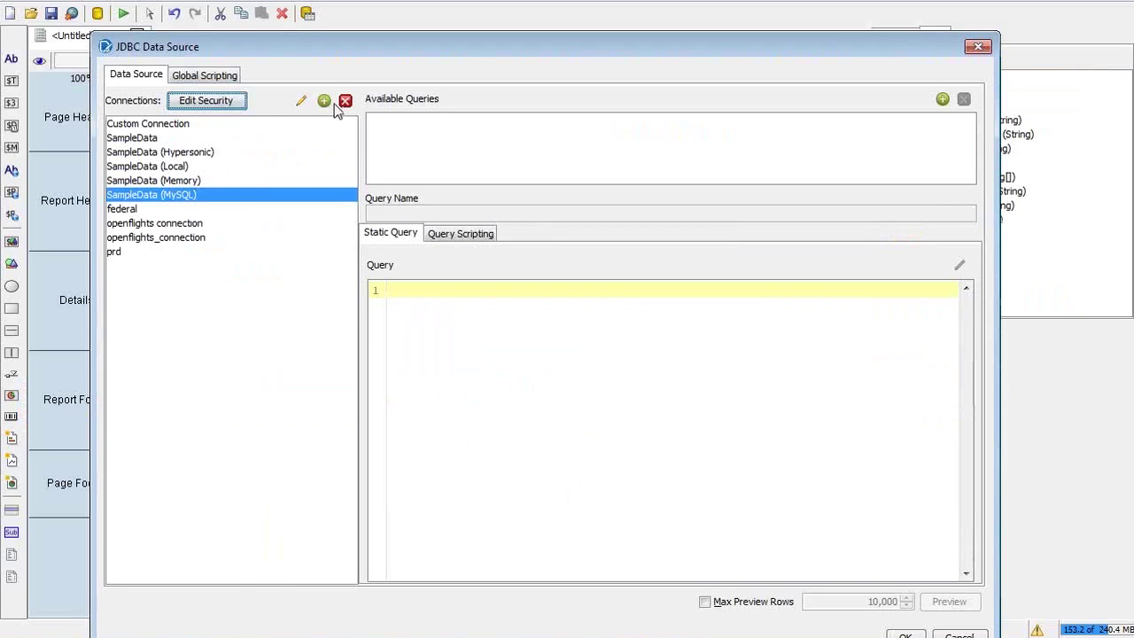
# Add a new database connection and set its connection type to MySQL
pyautogui.click(324, 102)
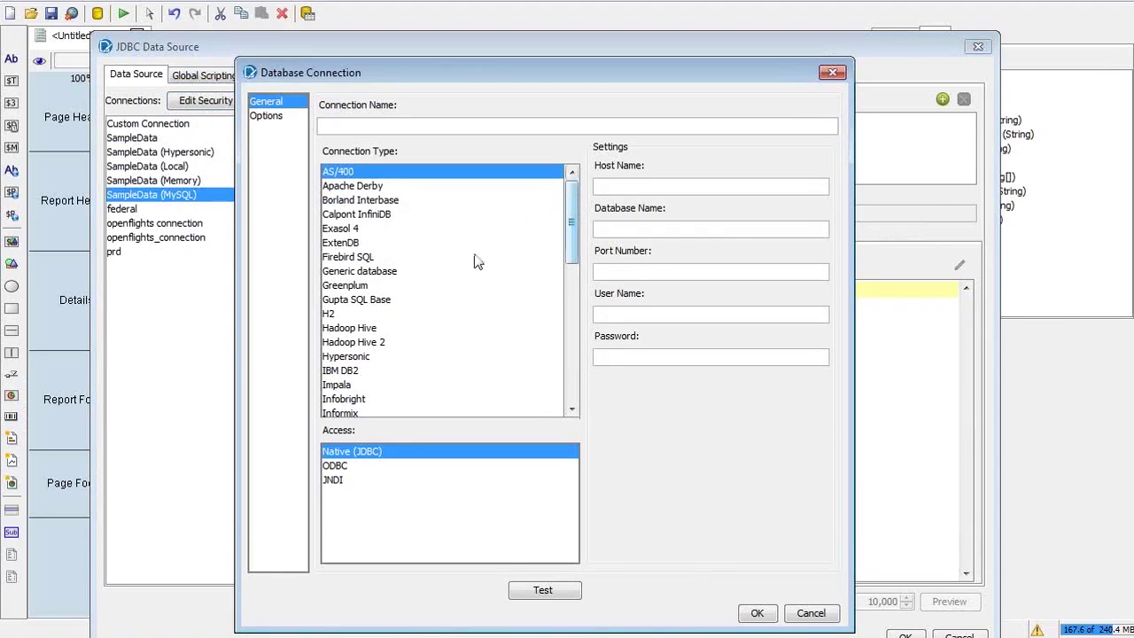
pyautogui.click(353, 359)
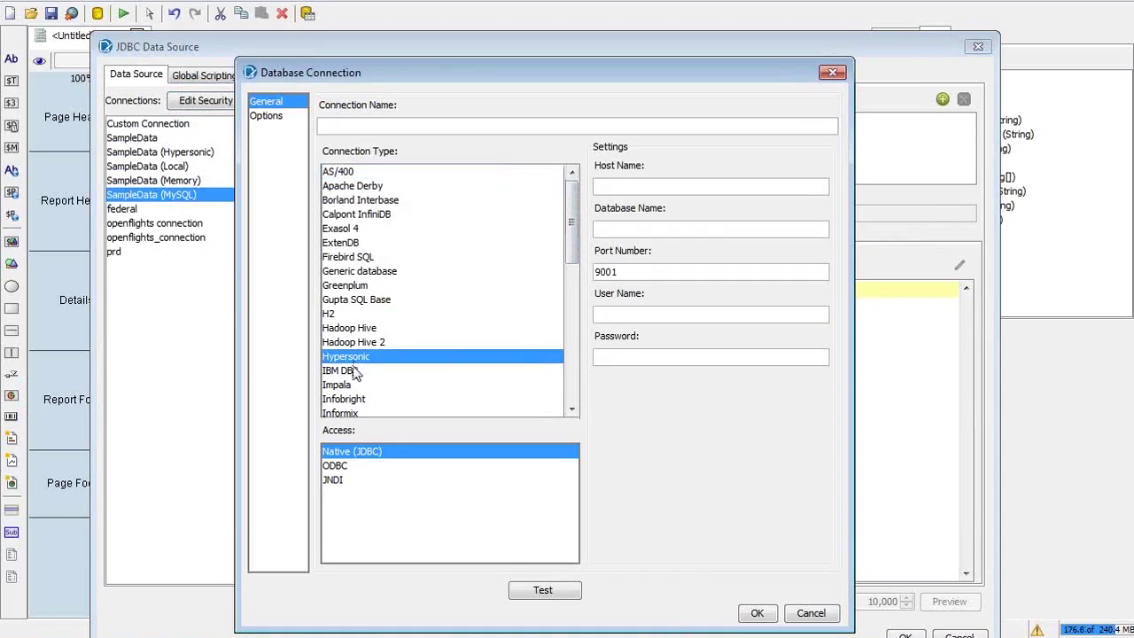
pyautogui.scroll(-4, 354, 370)
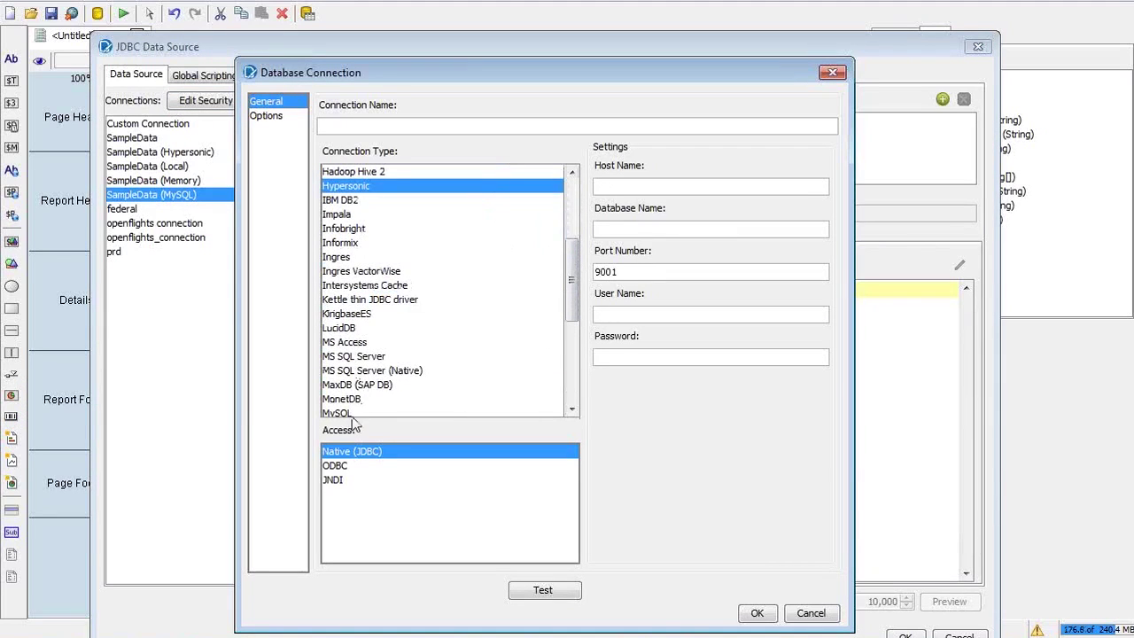
pyautogui.click(354, 413)
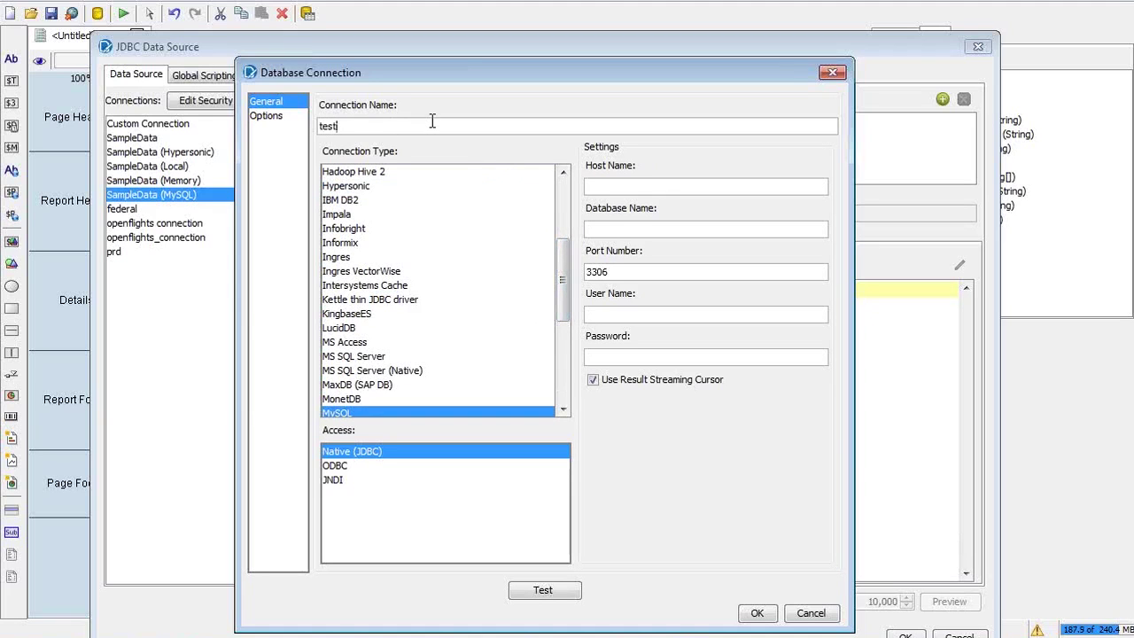
# Compare the connection dialog with Slide 10 on connection settings, shifting the dialog right
pyautogui.hotkey('alt', 'Tab')
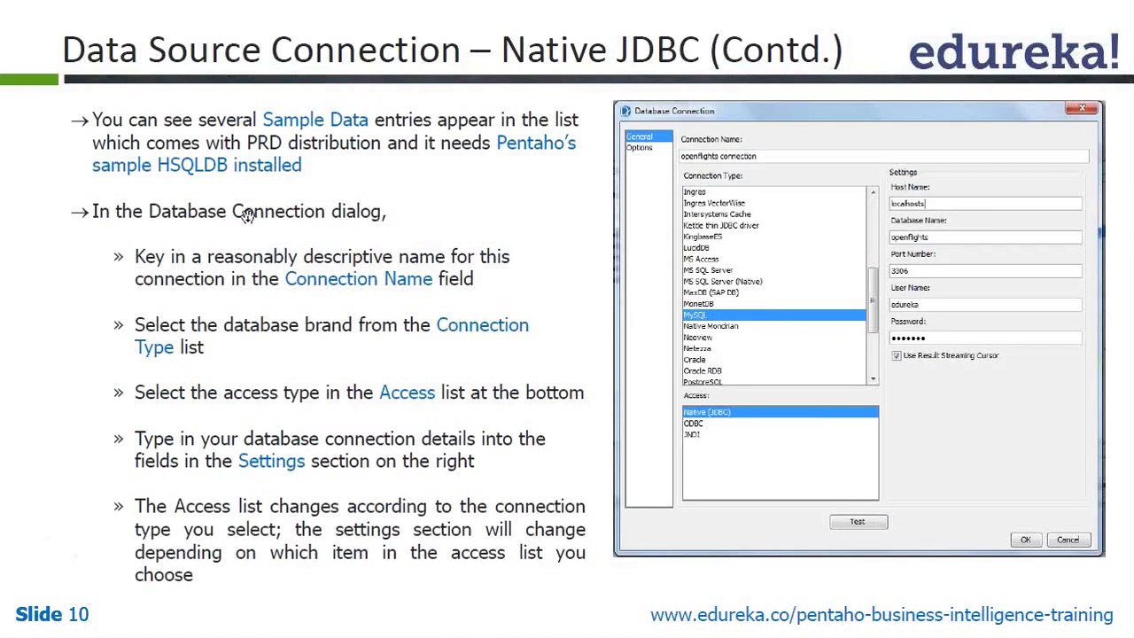
pyautogui.hotkey('alt', 'Tab')
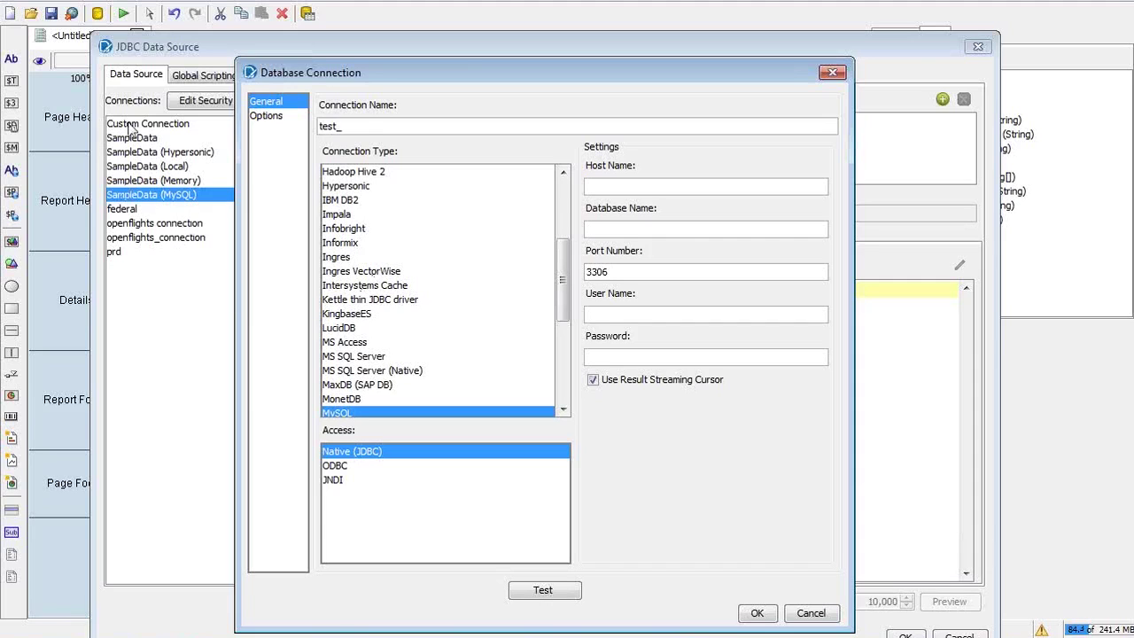
pyautogui.moveTo(658, 74); pyautogui.dragTo(810, 95)
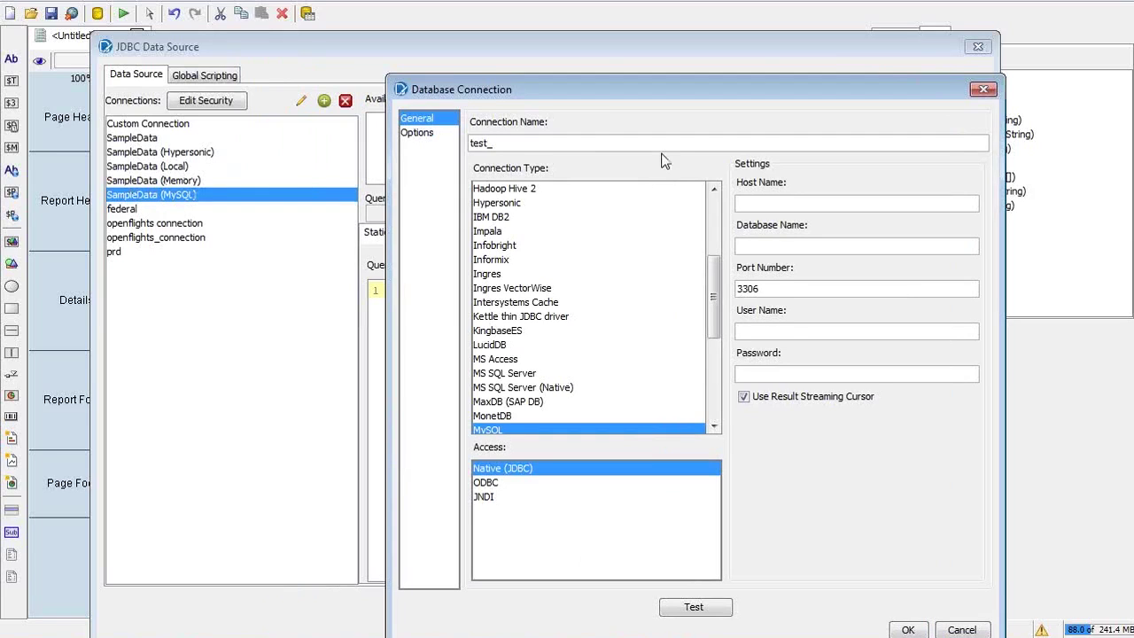
pyautogui.click(1123, 202)
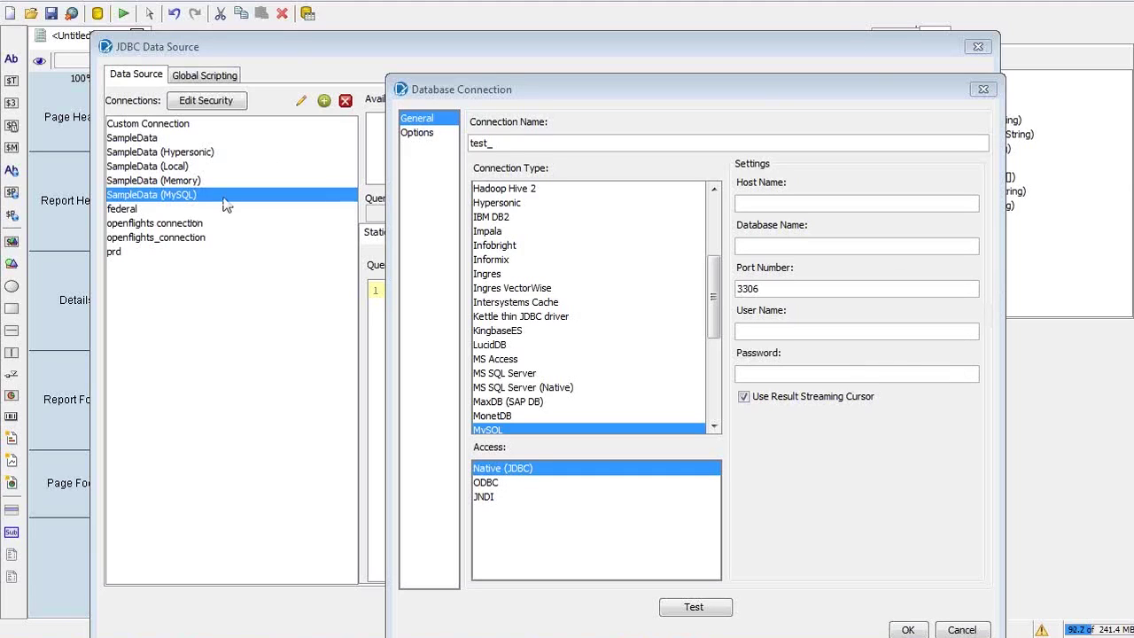
pyautogui.hotkey('alt', 'Tab')
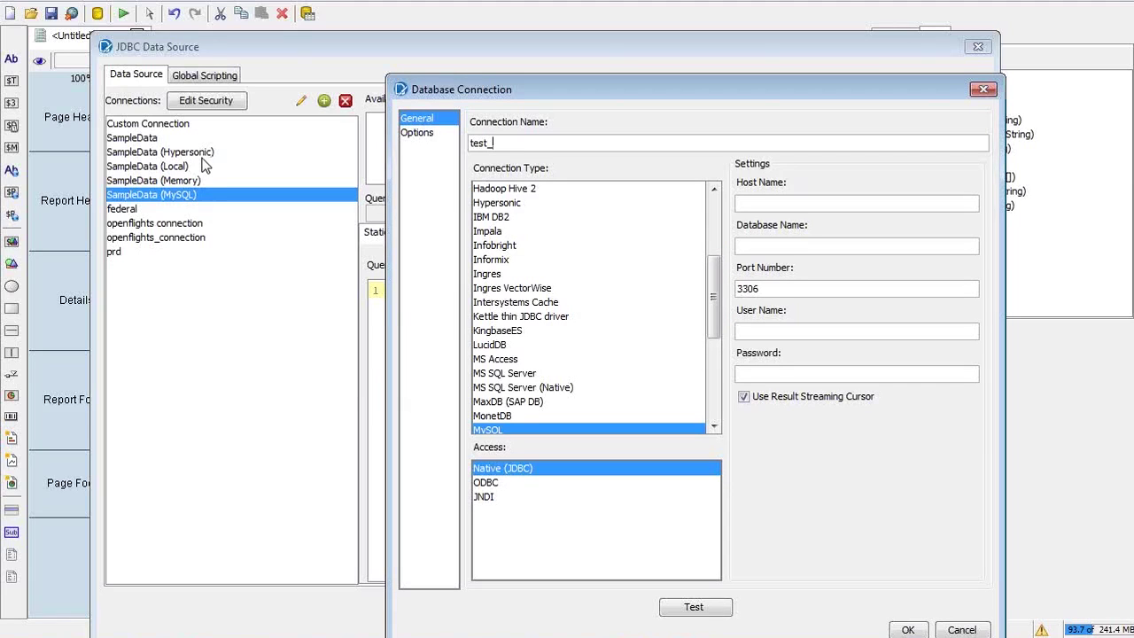
pyautogui.hotkey('alt', 'Tab')
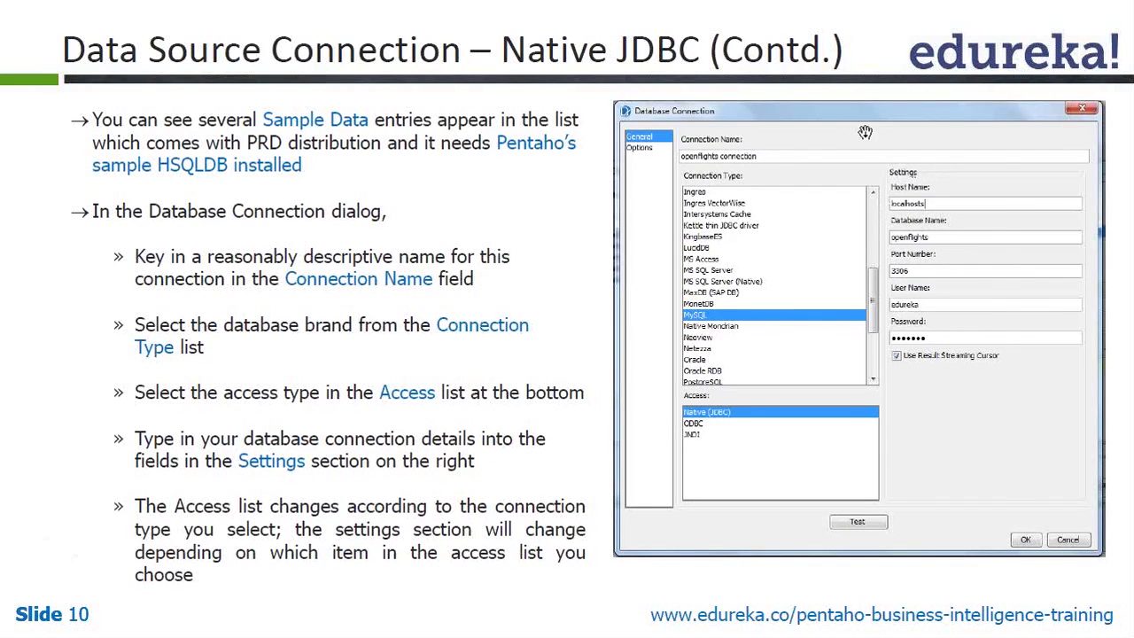
# Rename the connection to 'openflights connection' with host name localhost
pyautogui.hotkey('alt', 'Tab')
pyautogui.hotkey('ctrl', 'a')
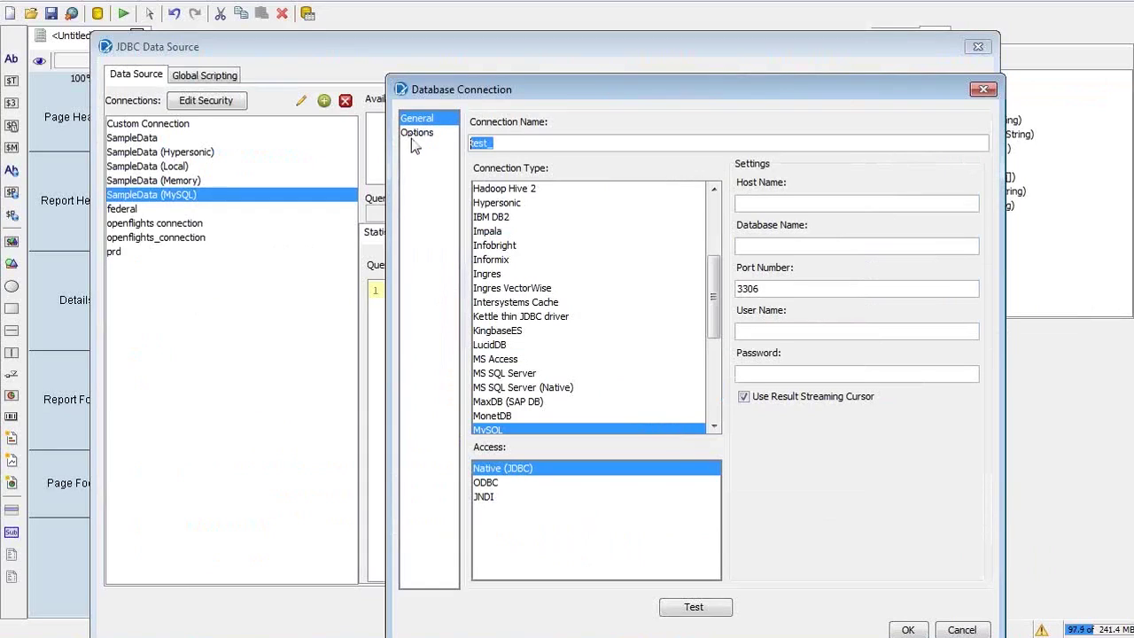
pyautogui.write('openflights connect')
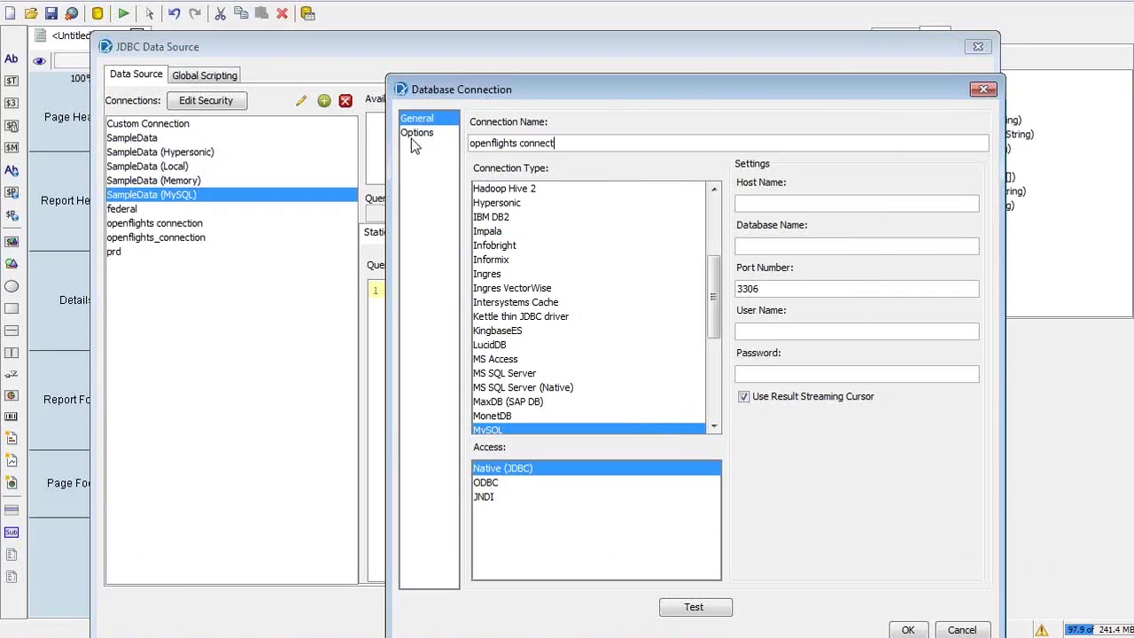
pyautogui.write('ion')
pyautogui.click(741, 203)
pyautogui.write('localhost')
pyautogui.moveTo(787, 94); pyautogui.dragTo(654, 79)
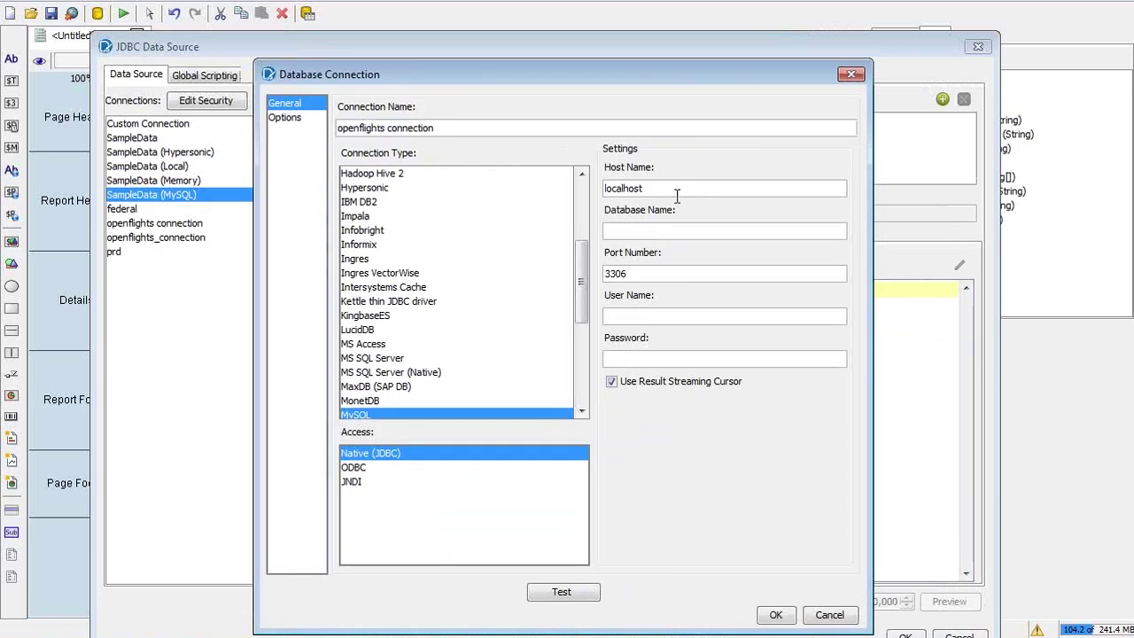
pyautogui.click(1120, 195)
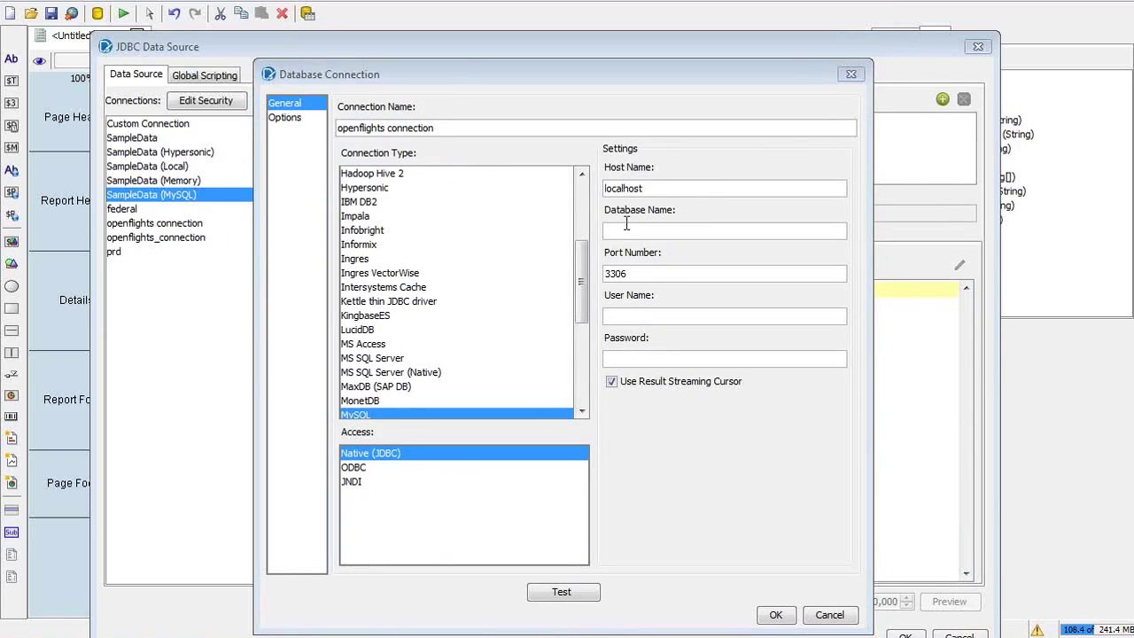
# Enter database name openflights, then the database user name and password
pyautogui.click(666, 230)
pyautogui.write('openflights')
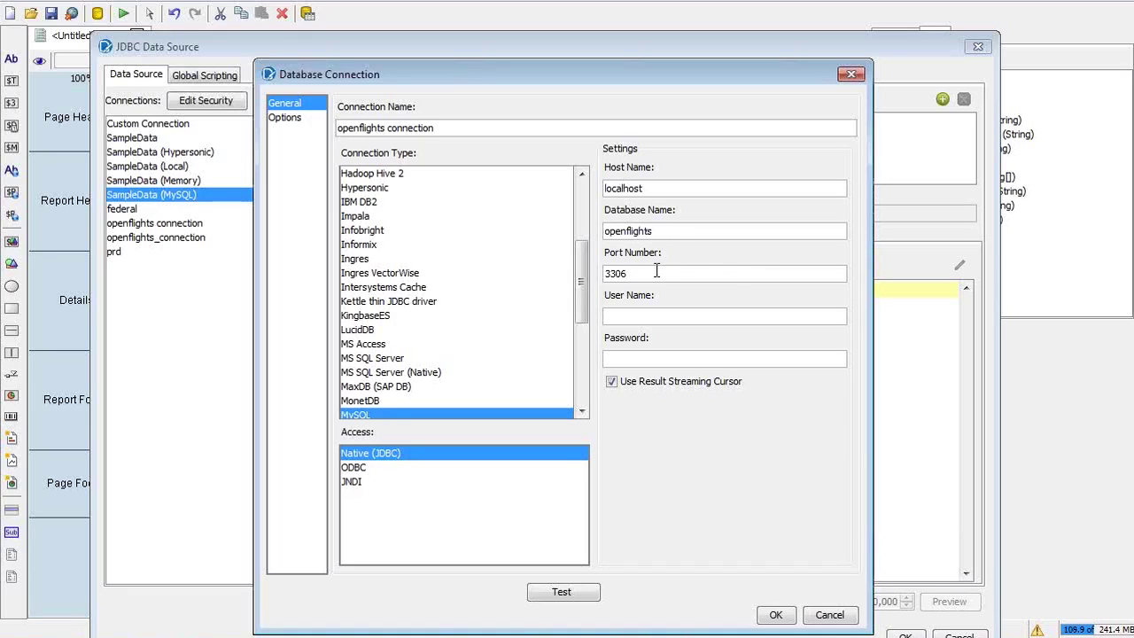
pyautogui.click(643, 315)
pyautogui.write('edureka')
pyautogui.press('Tab')
pyautogui.write('edureka1')
pyautogui.moveTo(697, 95); pyautogui.dragTo(768, 113)
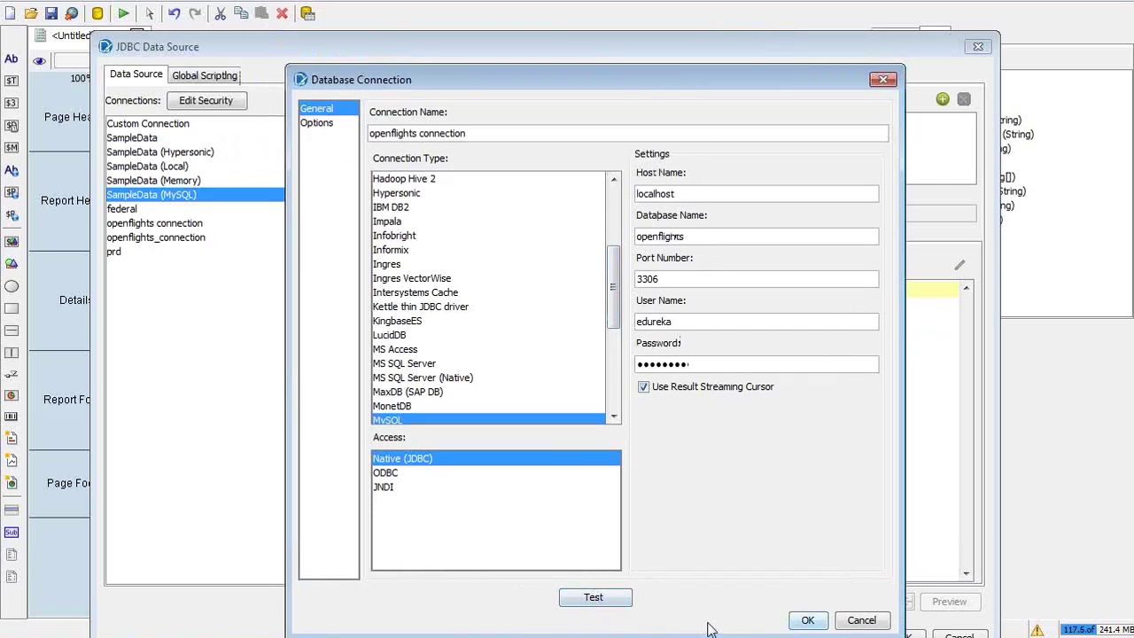
# Test the openflights connection (driver class not found), then open 033_m3_slides_v.1.0 full-screen
pyautogui.click(594, 606)
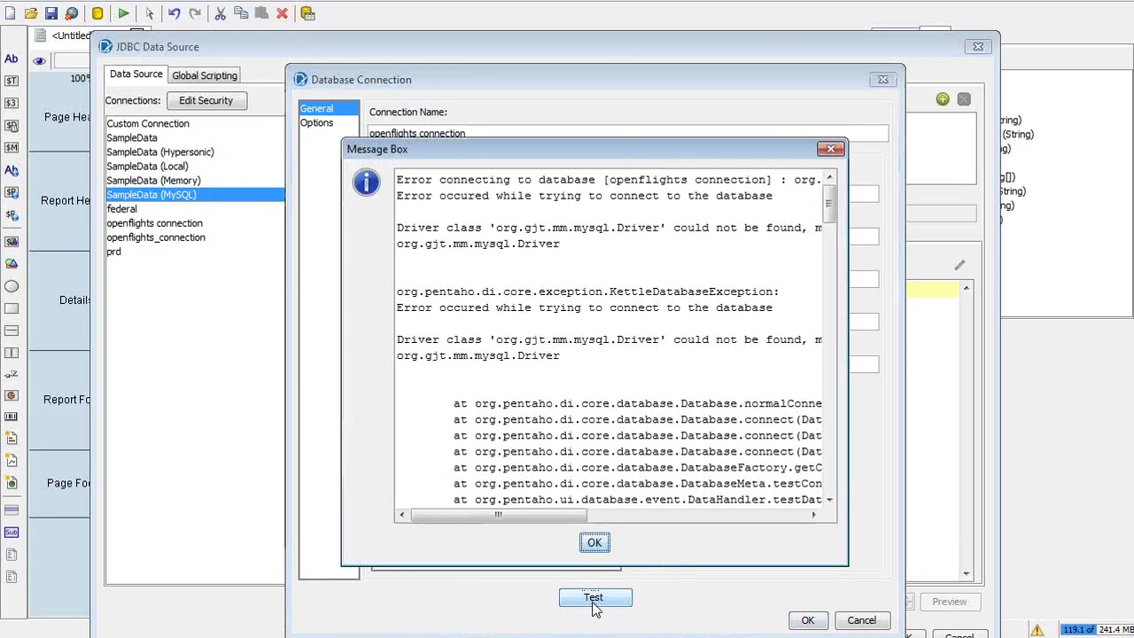
pyautogui.moveTo(522, 517); pyautogui.dragTo(456, 514)
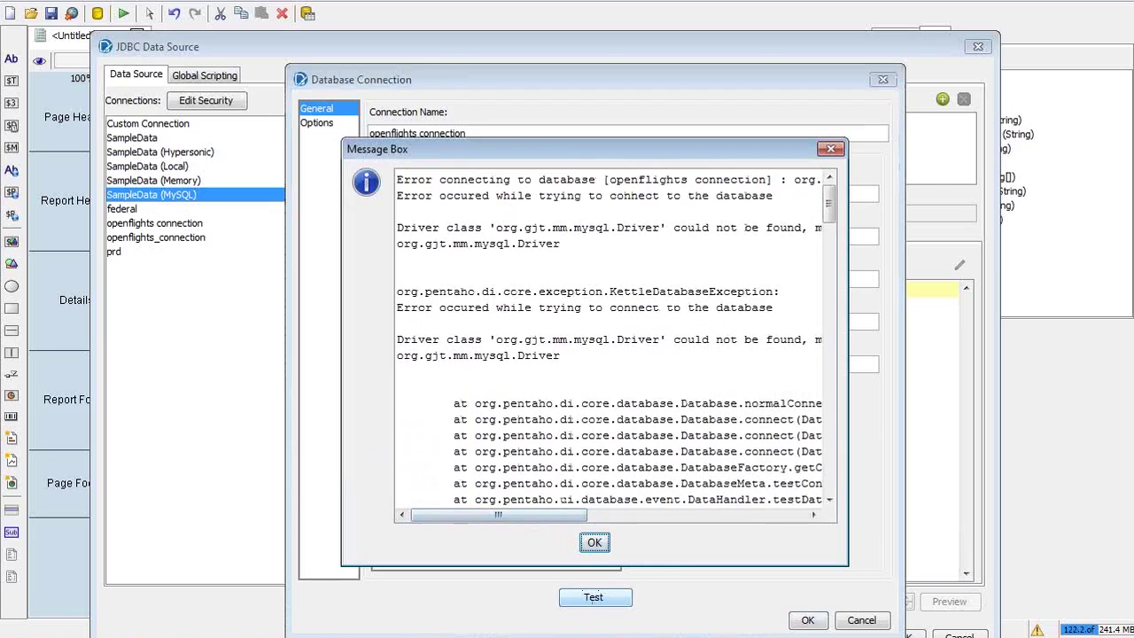
pyautogui.click(193, 636)
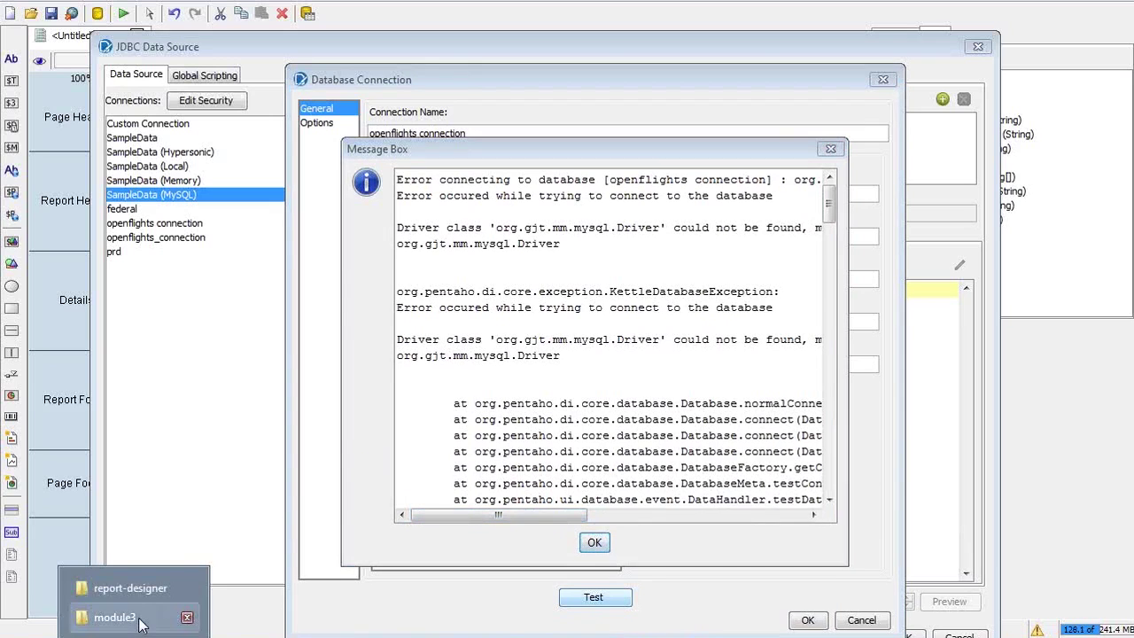
pyautogui.click(137, 620)
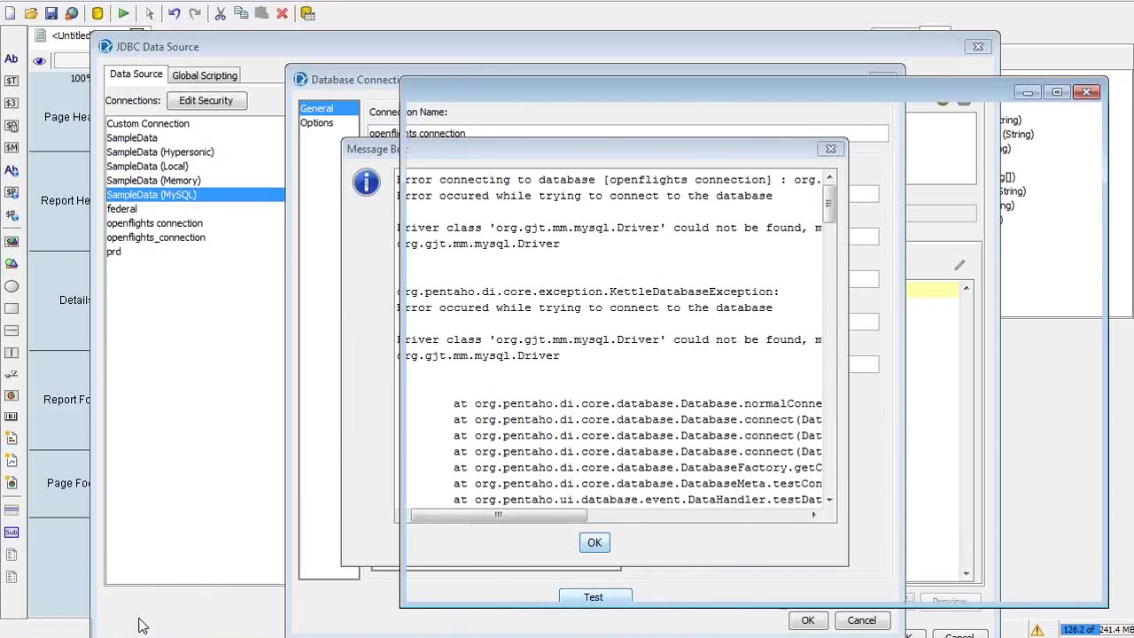
pyautogui.moveTo(132, 635)
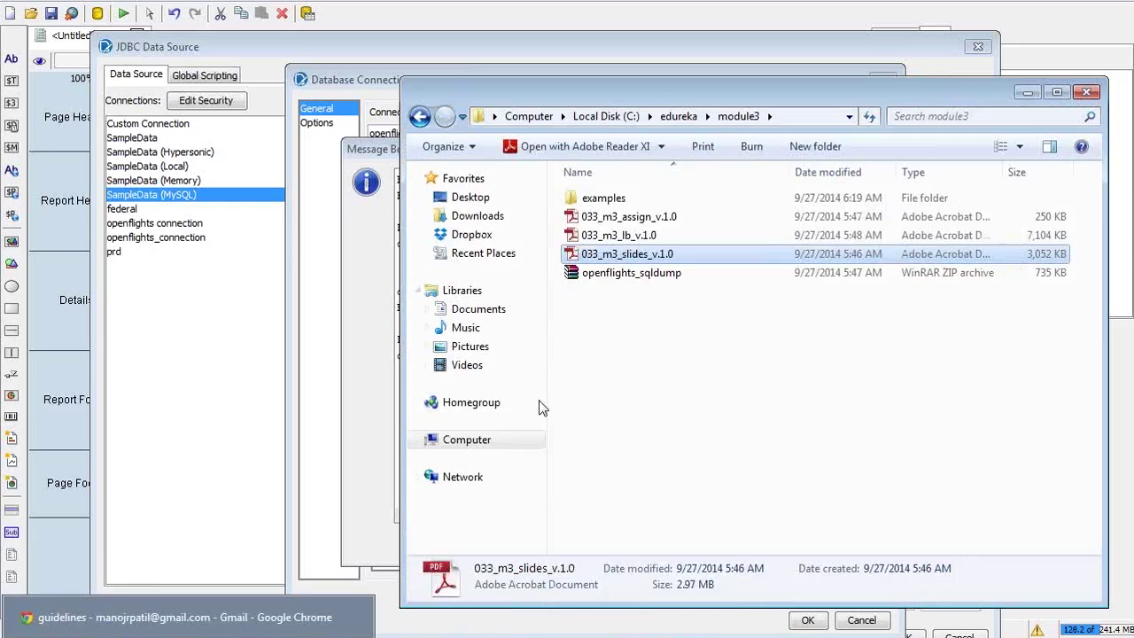
pyautogui.press('Return')
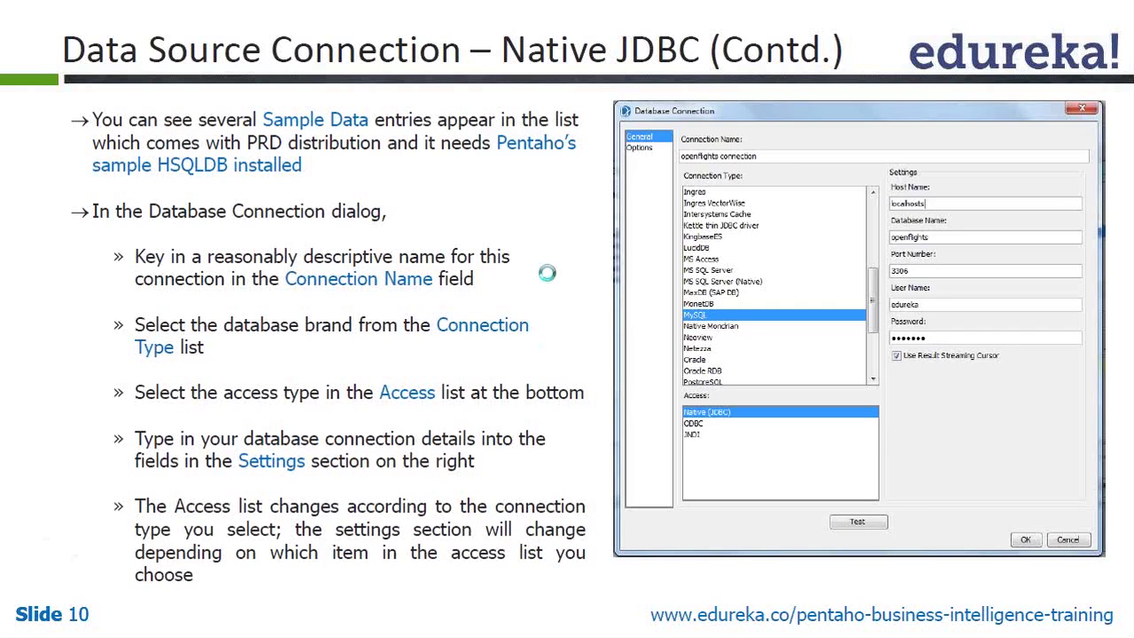
# Step back to slide 5 and follow its 'Clicking Here' link to download the MySQL JDBC driver
pyautogui.press('Left')
pyautogui.press('Left')
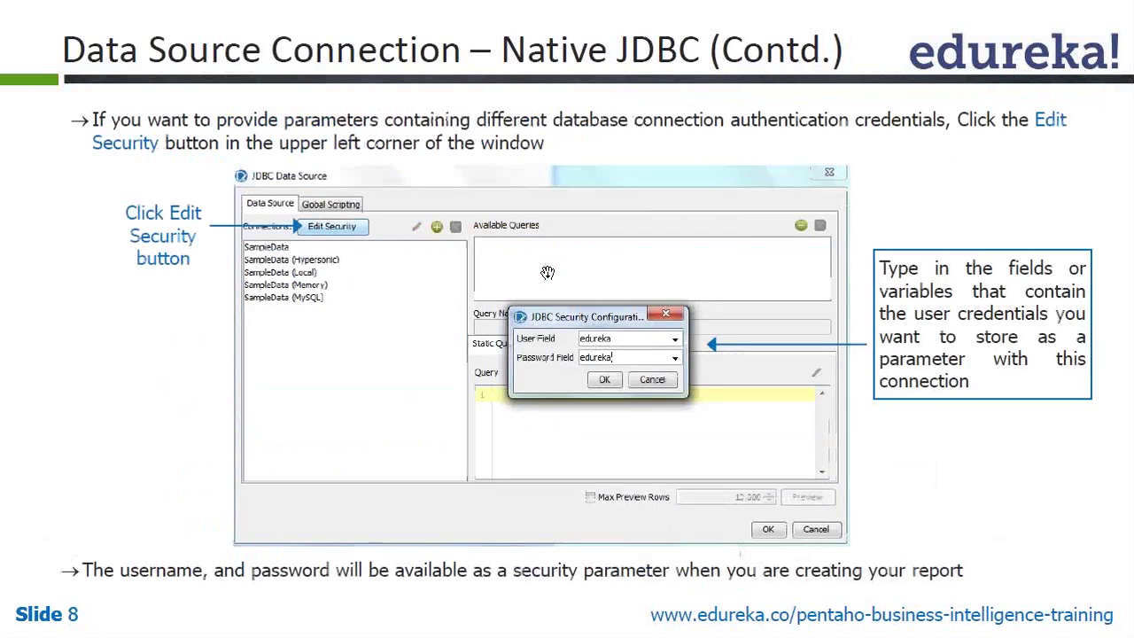
pyautogui.press('Left')
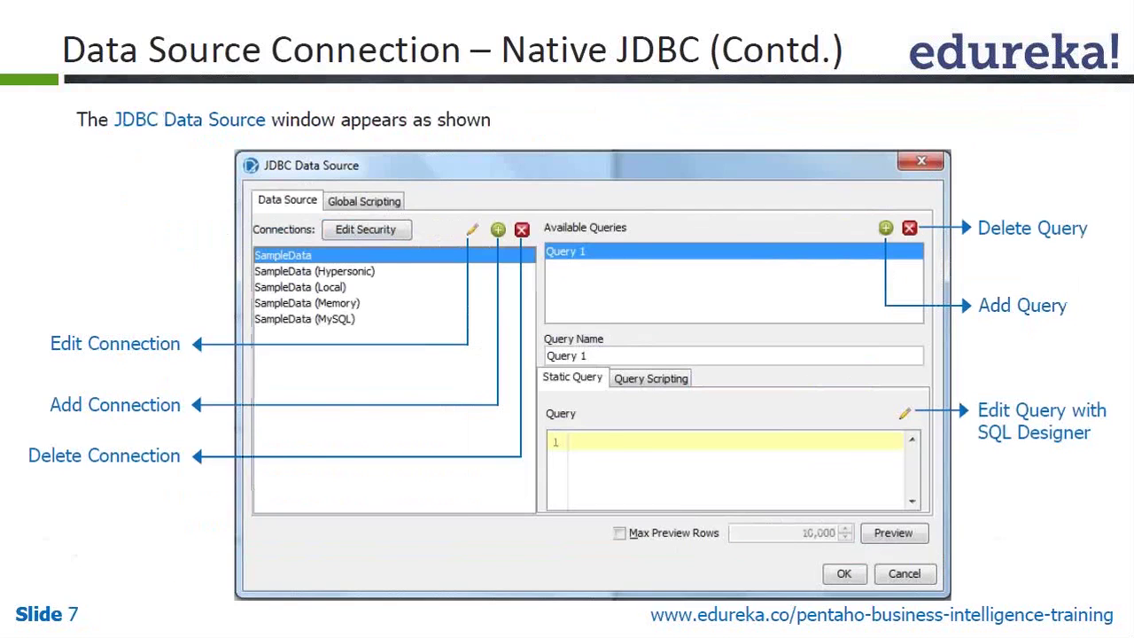
pyautogui.press('Left')
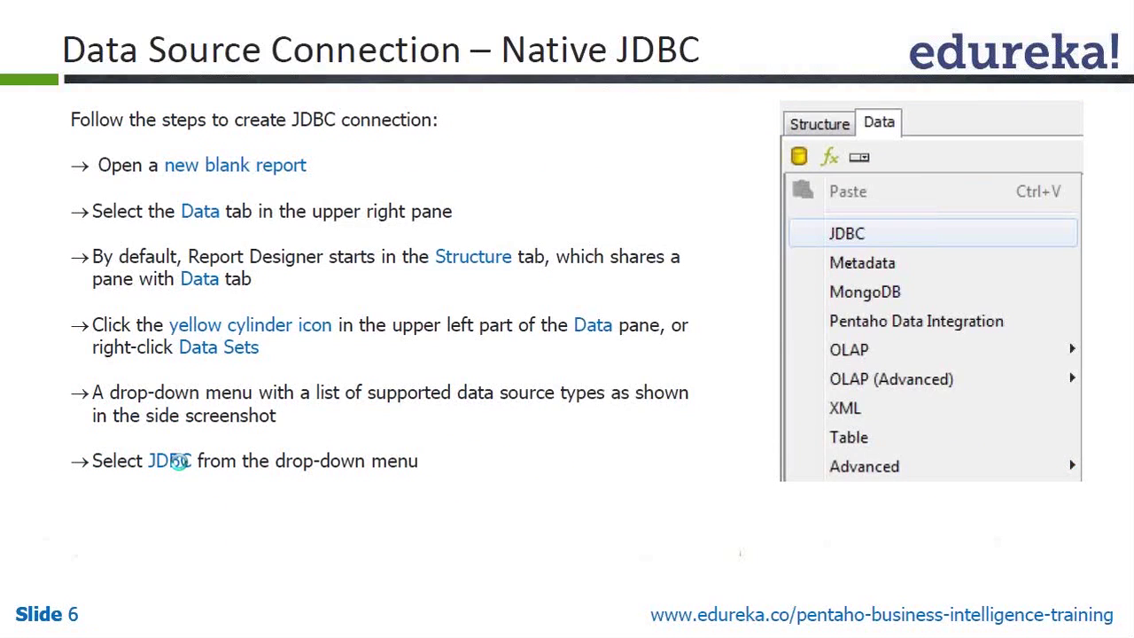
pyautogui.press('Left')
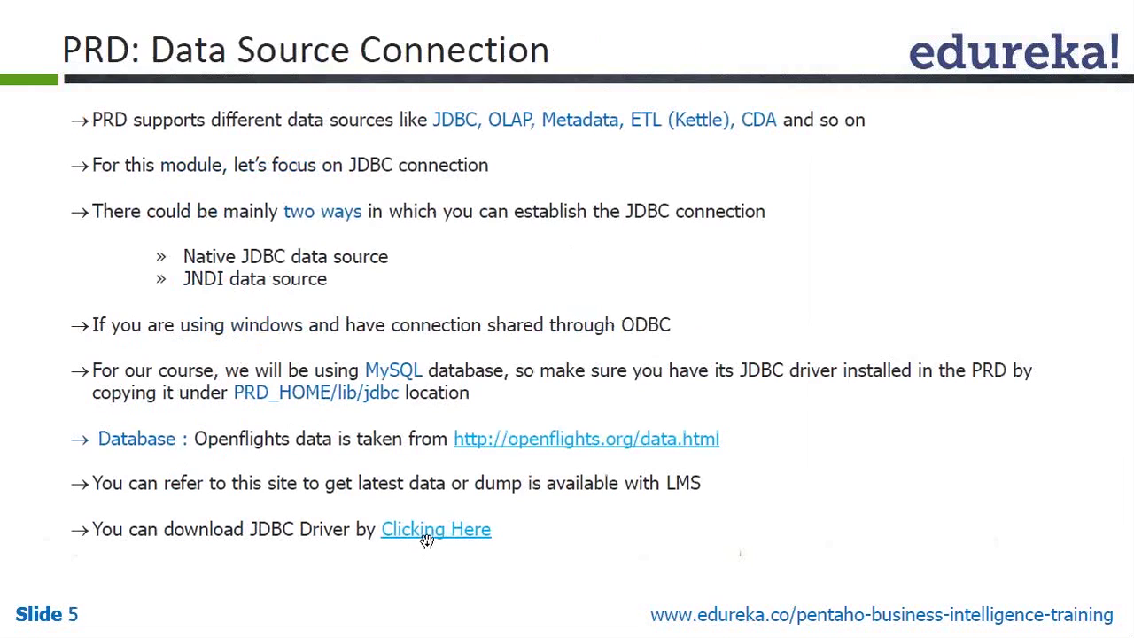
pyautogui.click(426, 541)
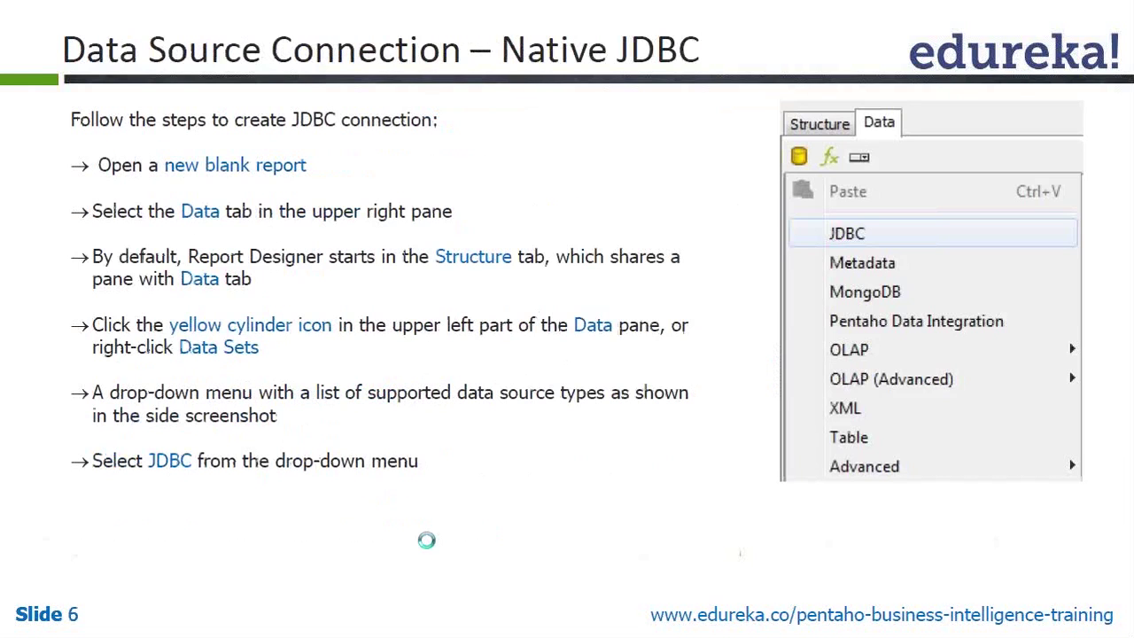
pyautogui.press('Left')
pyautogui.click(413, 534)
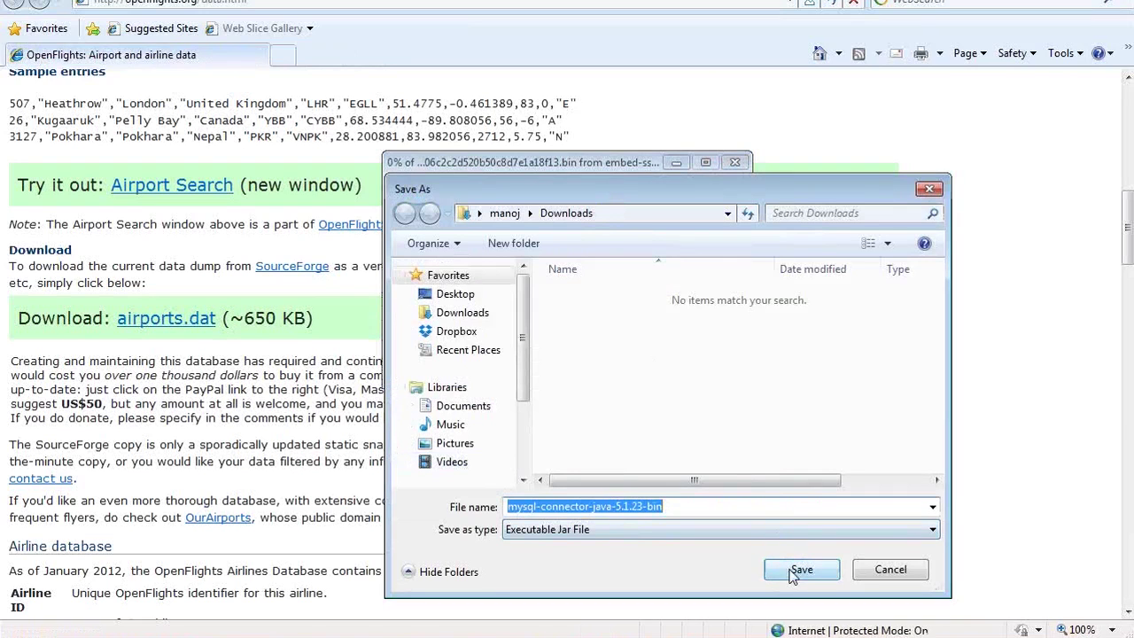
# Save mysql-connector-java-5.1.23-bin.jar to the Downloads folder
pyautogui.click(794, 572)
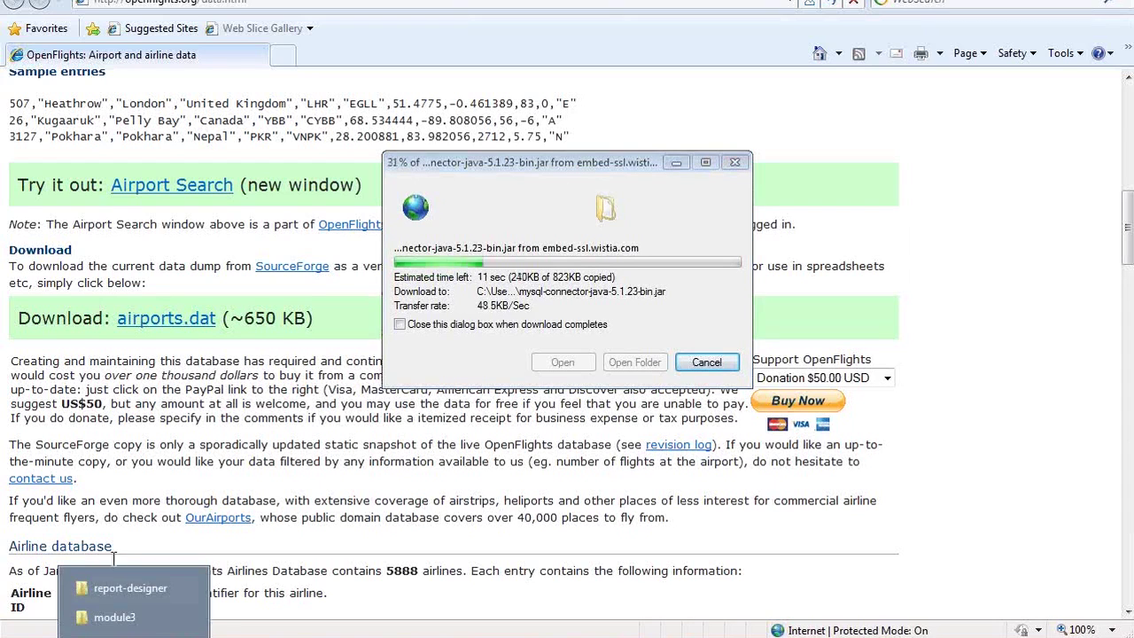
# Open report-designer's lib\jdbc folder to check its 14 driver jars, then return to the browser
pyautogui.click(113, 593)
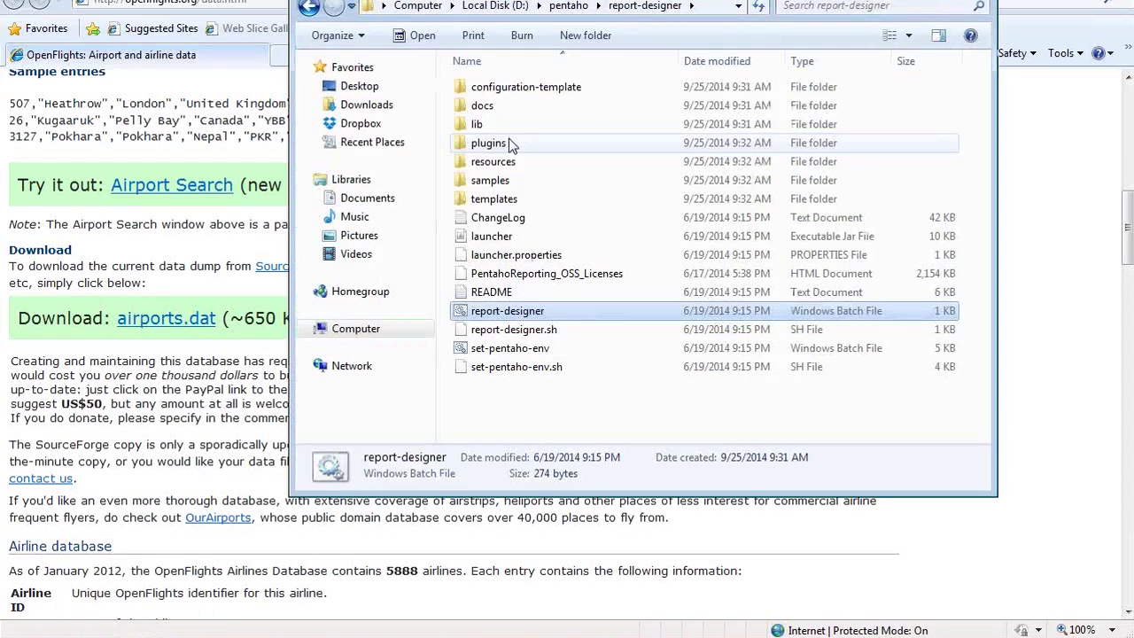
pyautogui.doubleClick(482, 124)
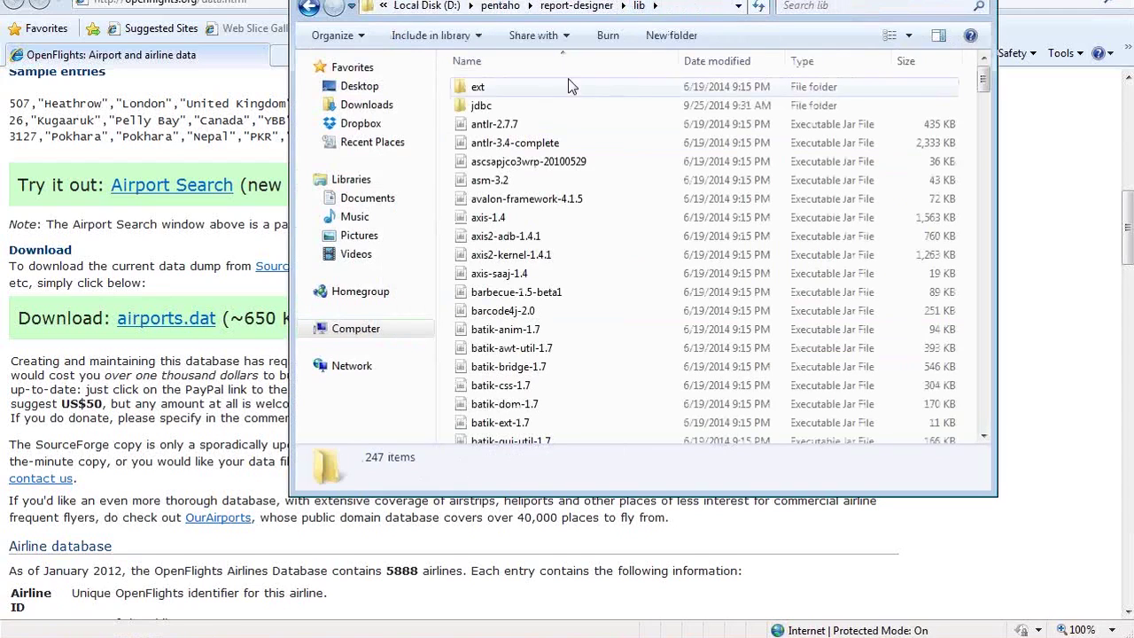
pyautogui.doubleClick(500, 110)
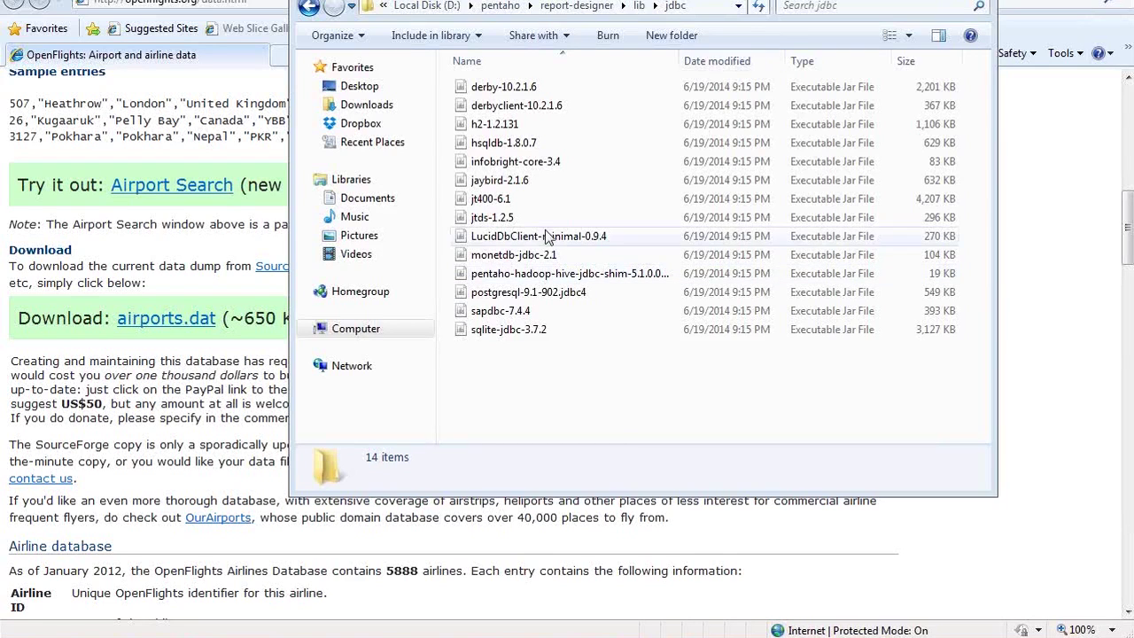
pyautogui.click(131, 232)
# Go to apache.org, search 'optio', and open the Optiq Incubation Status Page
pyautogui.click(340, 2)
pyautogui.write('apache')
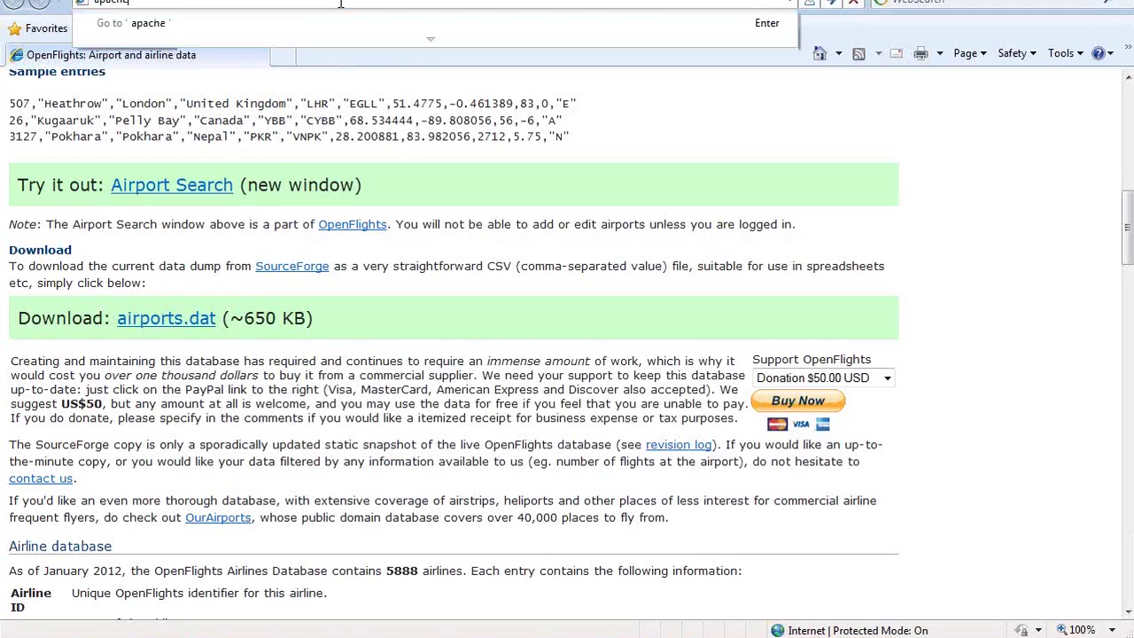
pyautogui.write('.org')
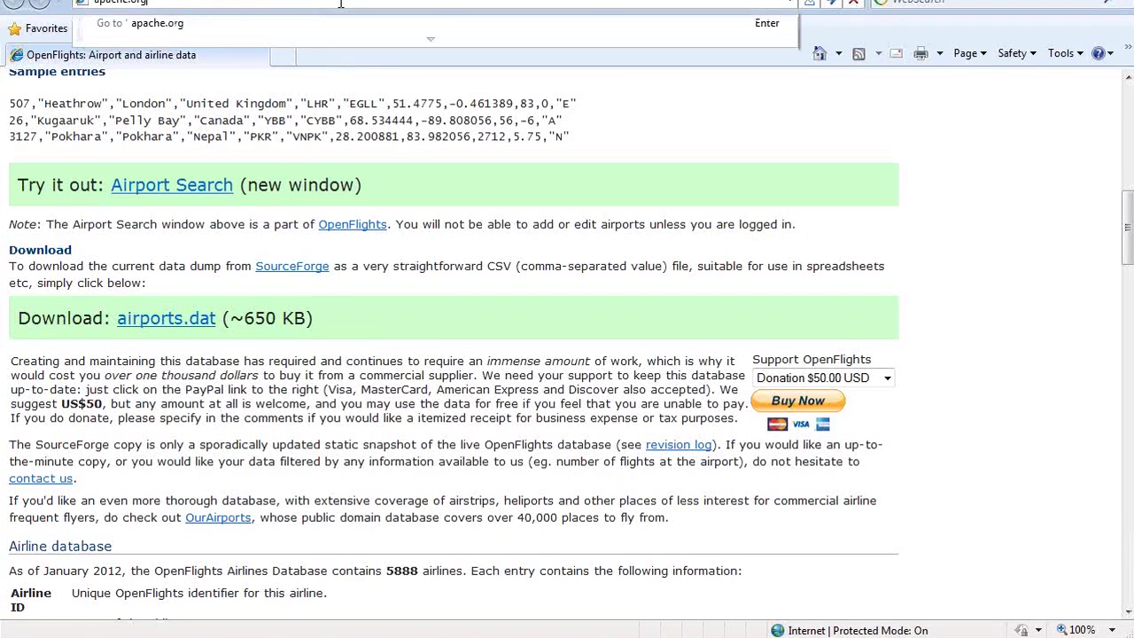
pyautogui.press('Return')
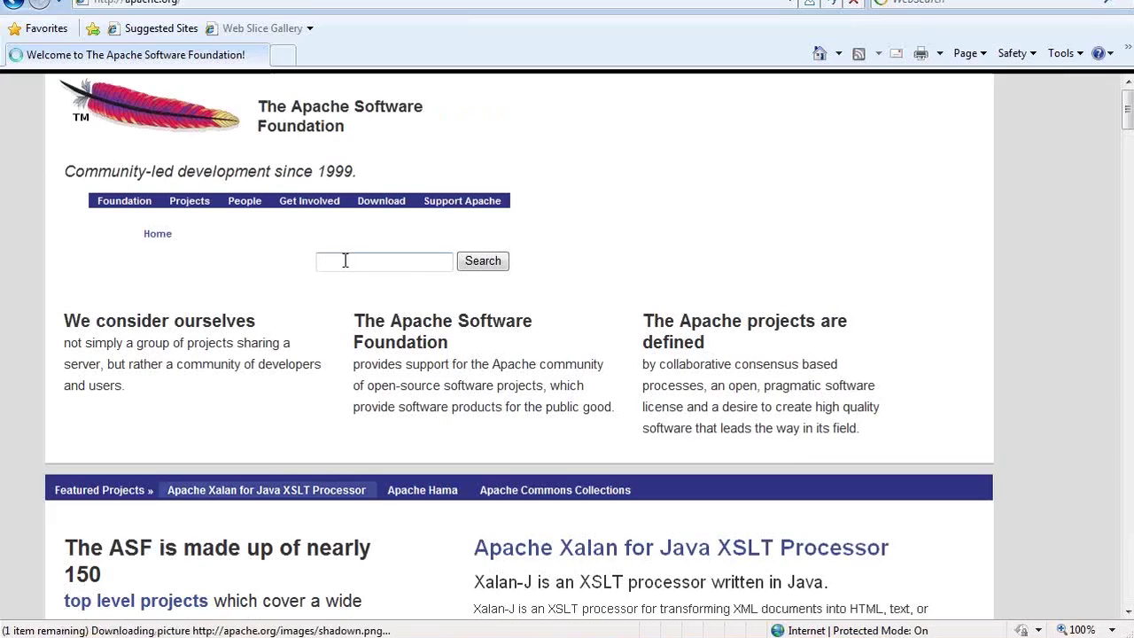
pyautogui.write('opti')
pyautogui.write('o')
pyautogui.press('Return')
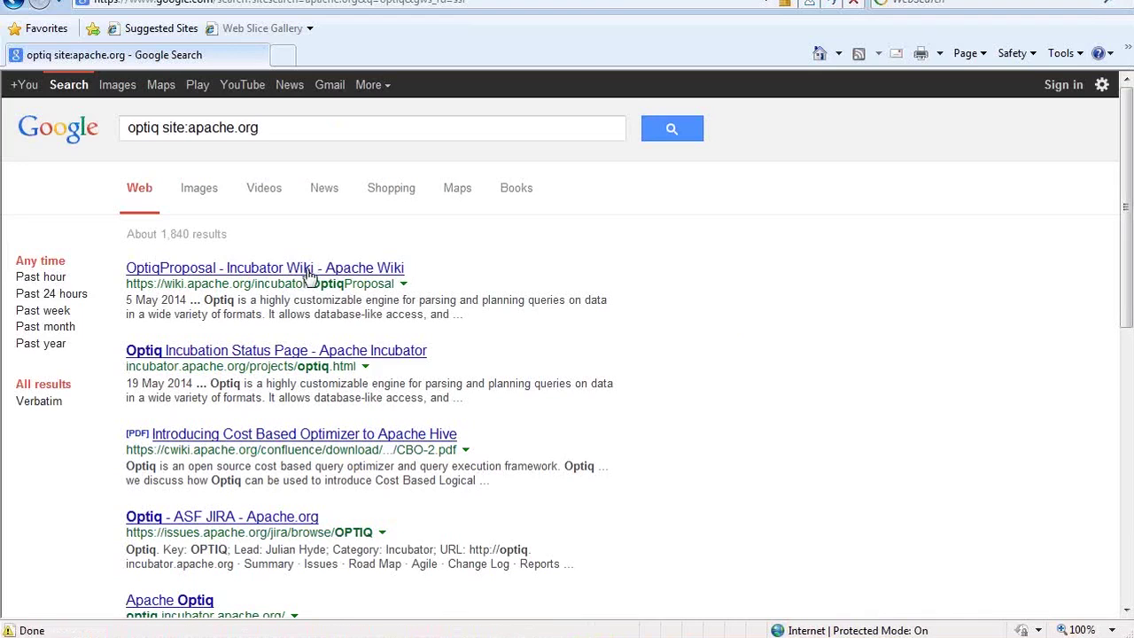
pyautogui.click(277, 353)
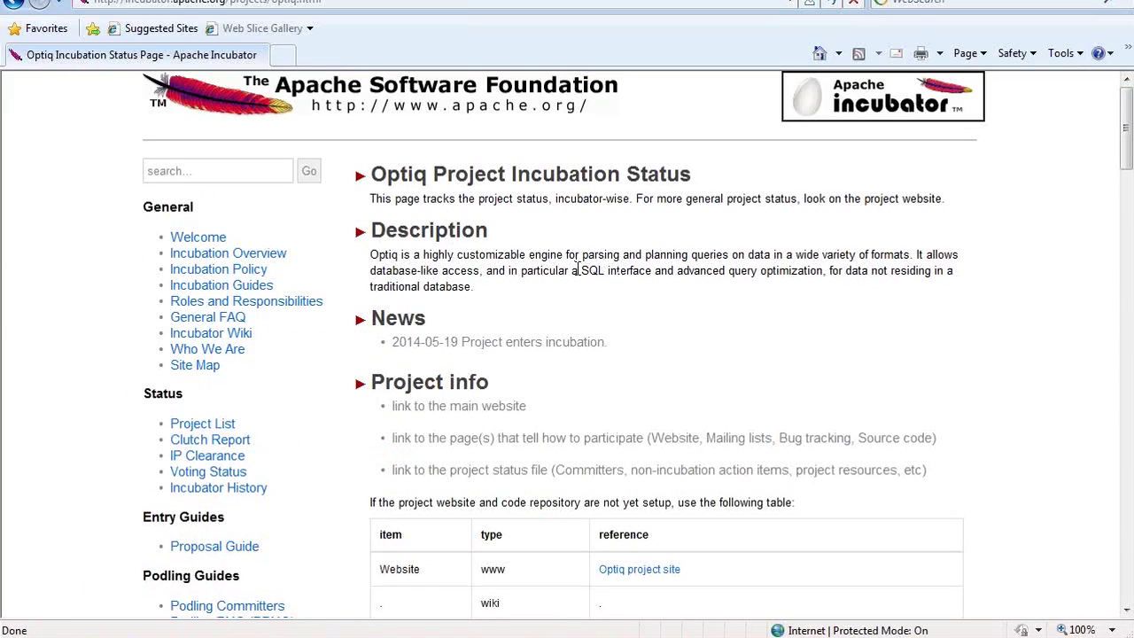
# Highlight 'SQL interface' in the Optiq description, then return to Report Designer
pyautogui.moveTo(580, 271); pyautogui.dragTo(611, 277)
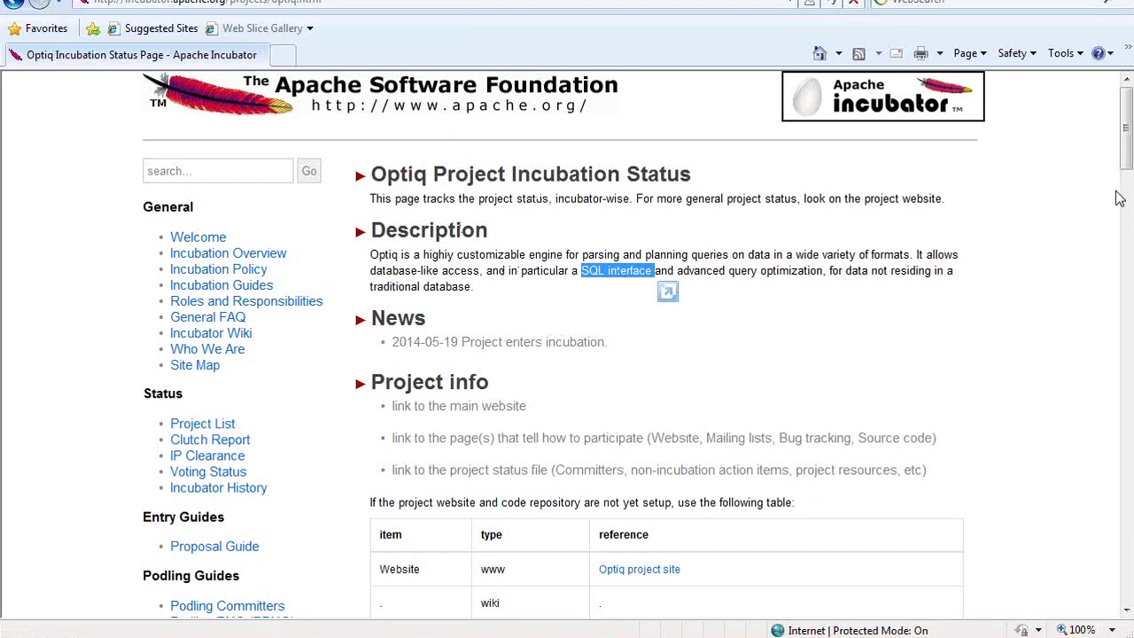
pyautogui.click(519, 241)
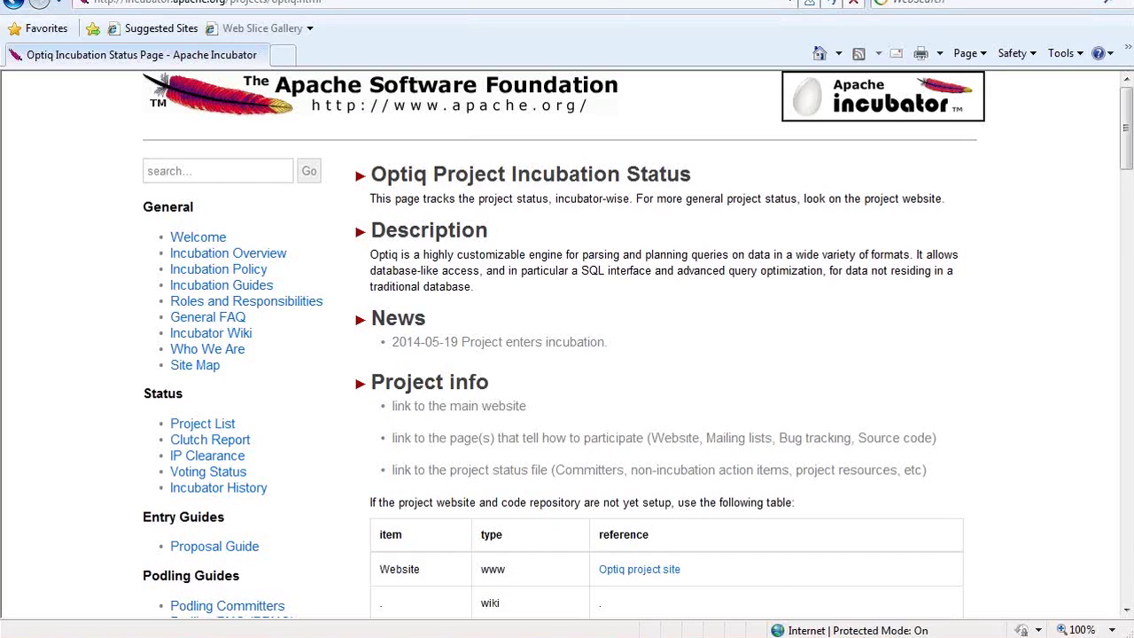
pyautogui.click(682, 634)
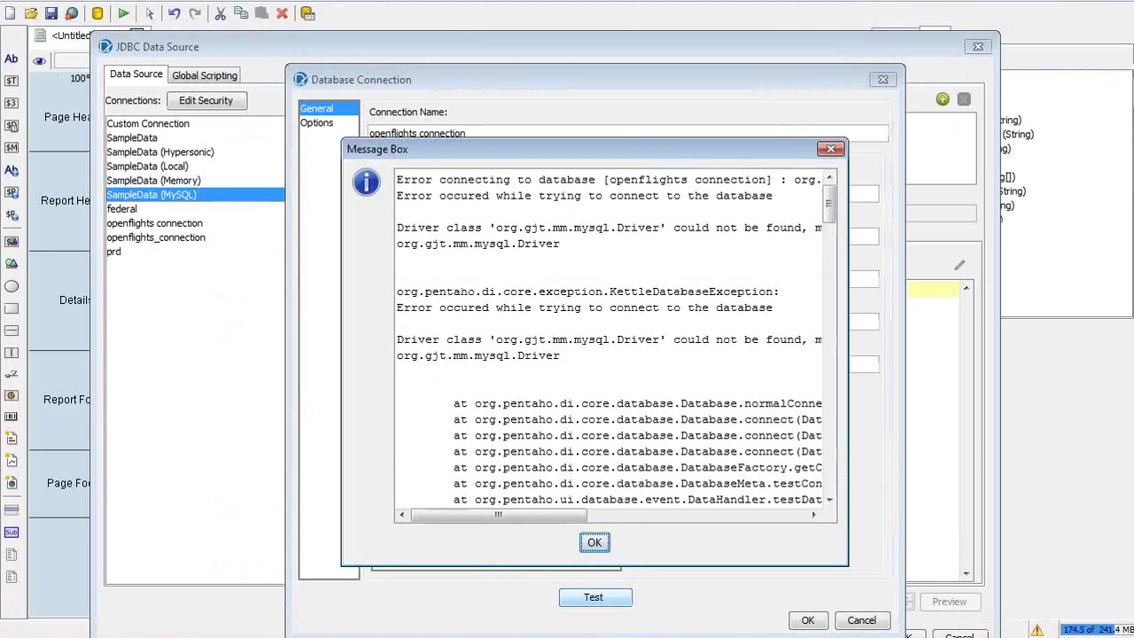
# Dismiss the connection error and open the folder holding the downloaded driver jar
pyautogui.click(590, 542)
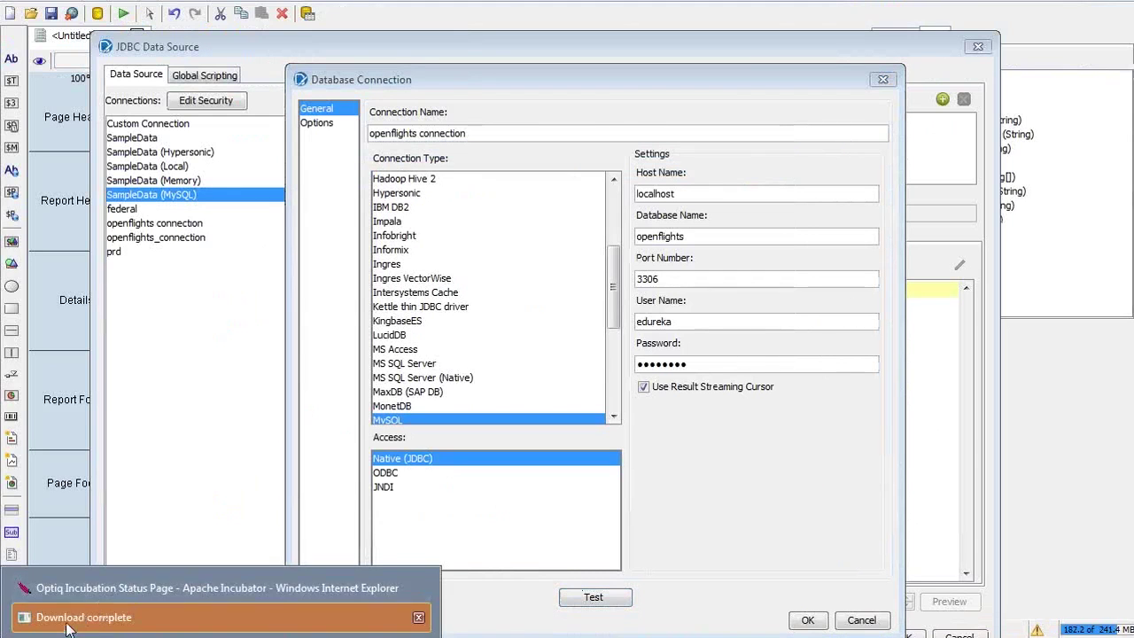
pyautogui.click(53, 611)
pyautogui.click(629, 363)
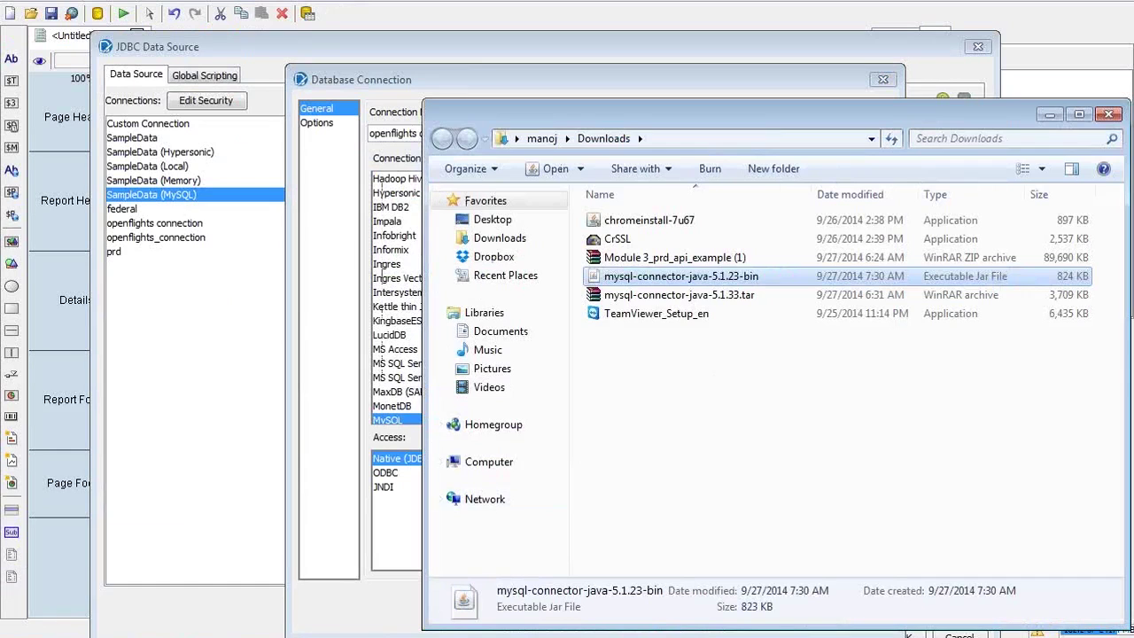
# Check the D:\pentaho\report-designer\lib\jdbc folder path, then cancel both Pentaho connection dialogs
pyautogui.click(133, 636)
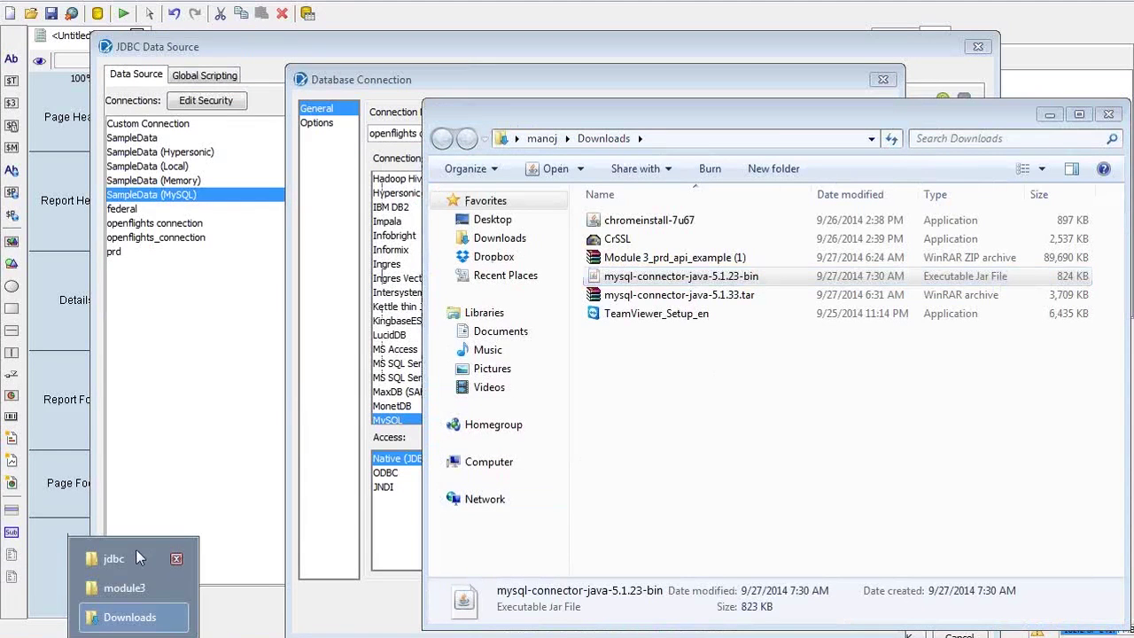
pyautogui.click(111, 565)
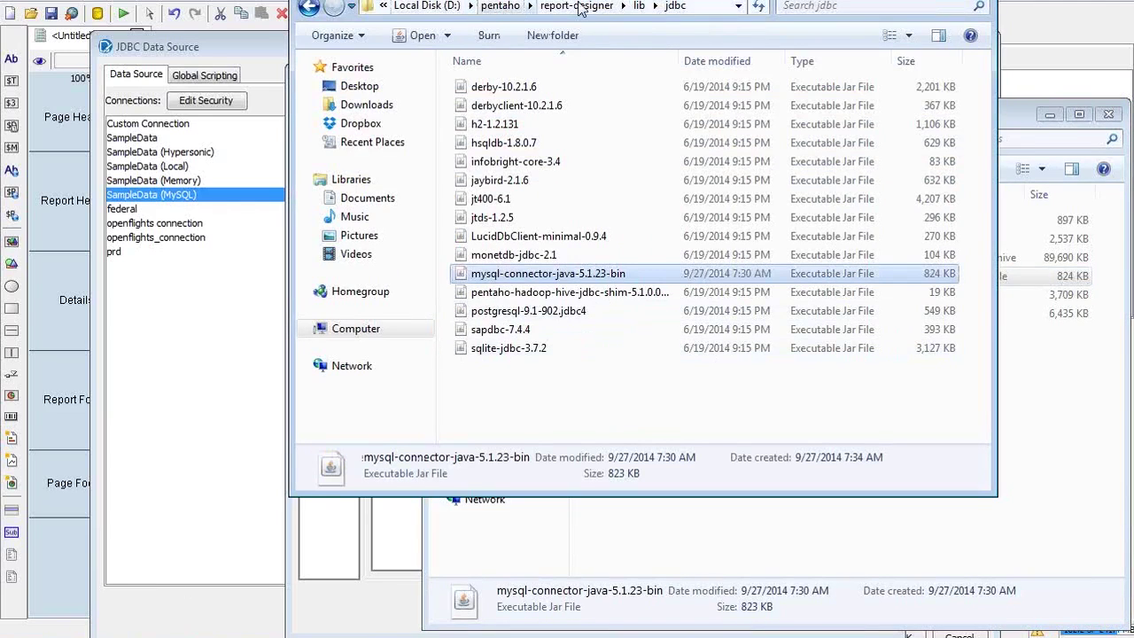
pyautogui.click(720, 7)
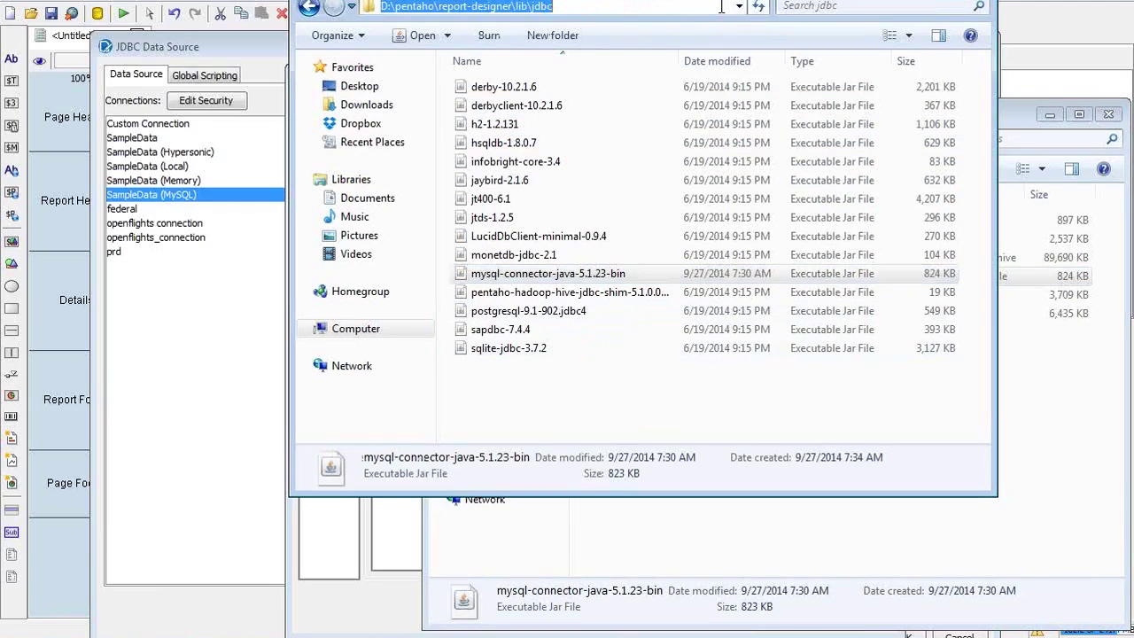
pyautogui.press('End')
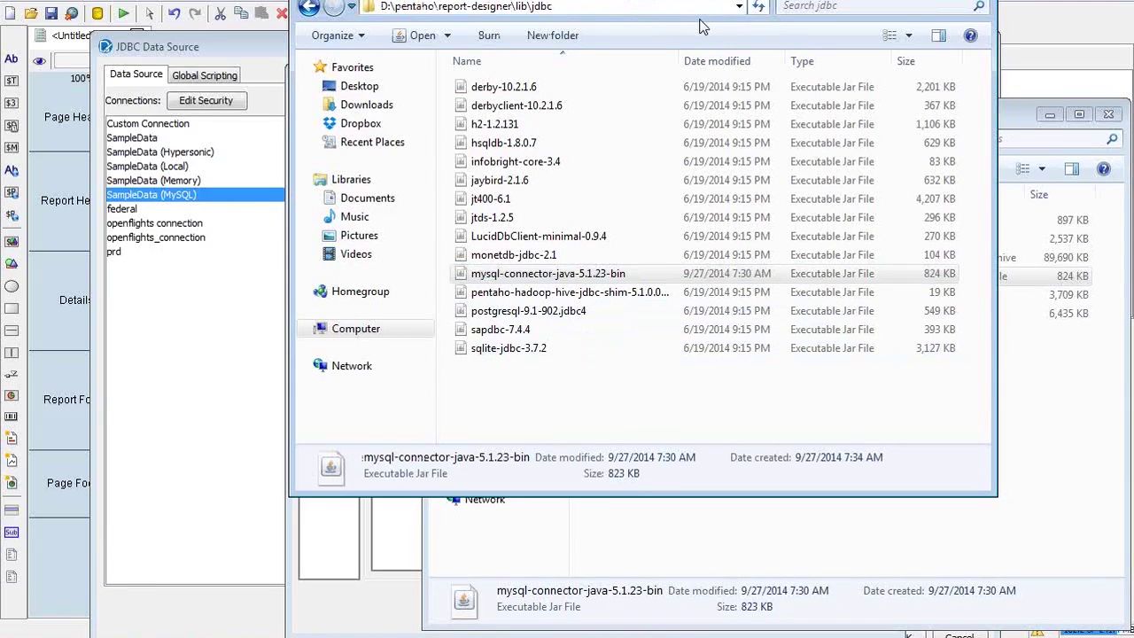
pyautogui.hotkey('shift', 'Home')
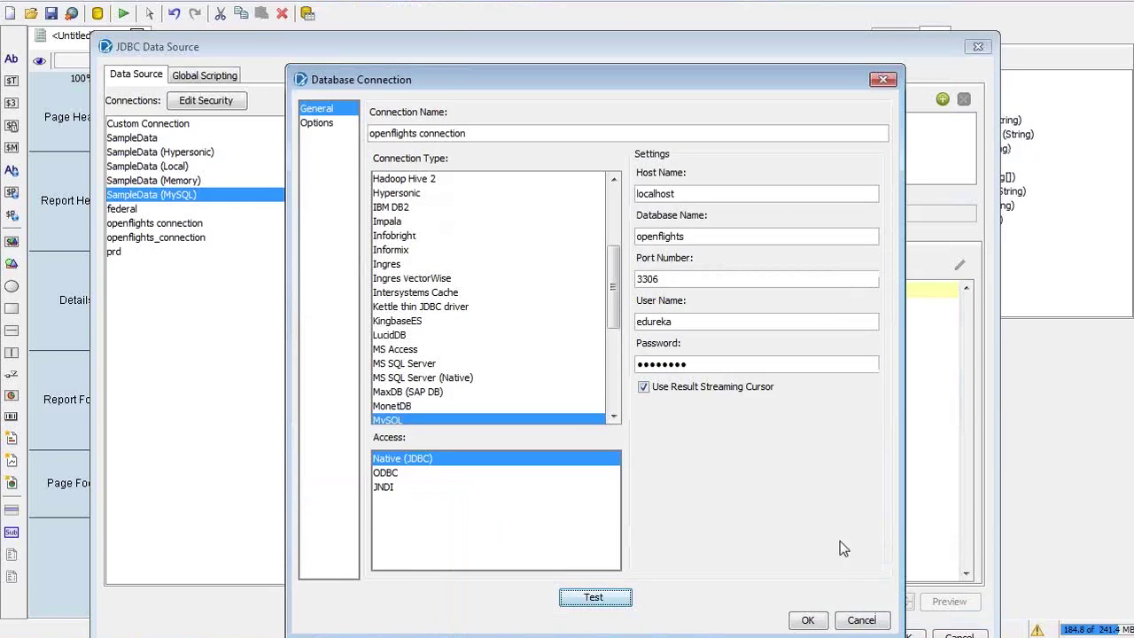
pyautogui.click(860, 620)
pyautogui.click(946, 634)
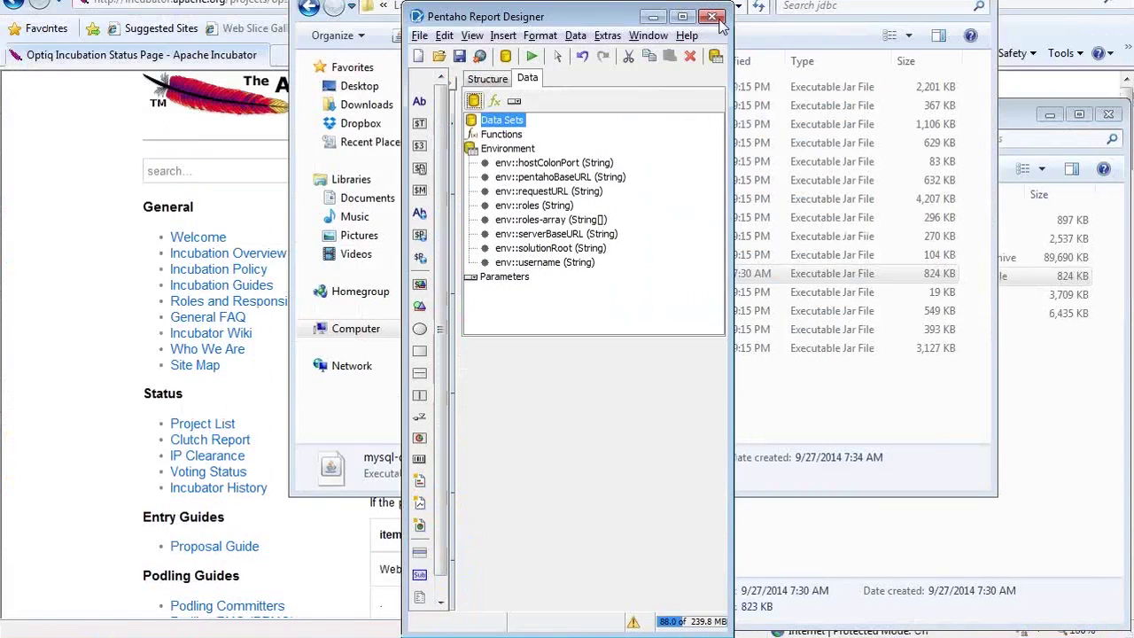
# Relaunch Report Designer from its report-designer folder, dismiss the Welcome screen and maximize the window
pyautogui.click(714, 18)
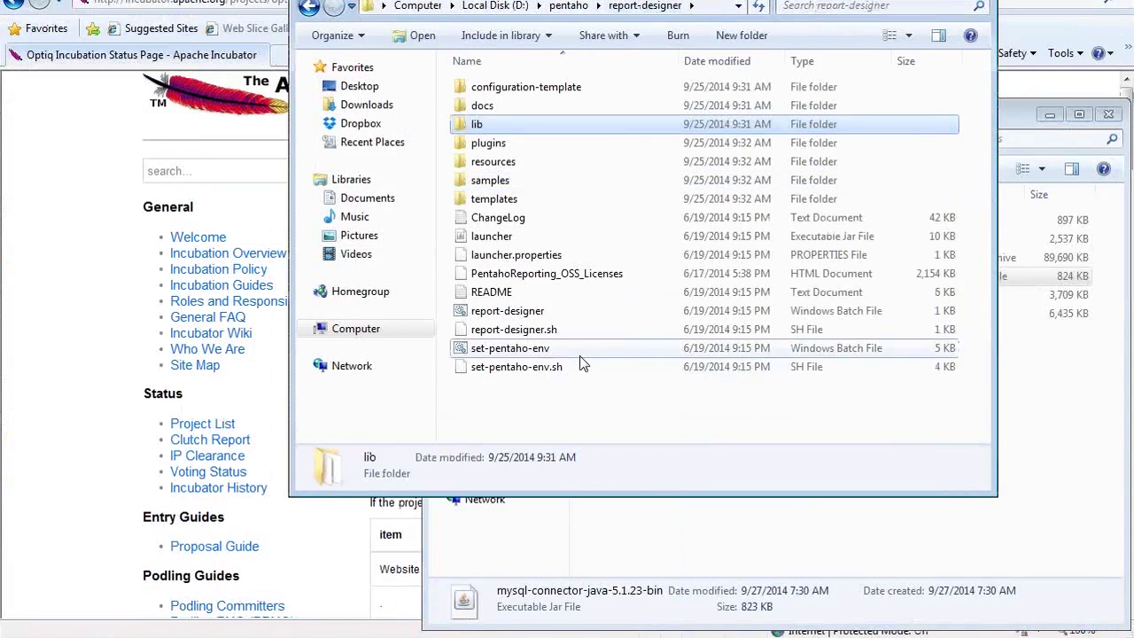
pyautogui.click(577, 351)
pyautogui.write('rep')
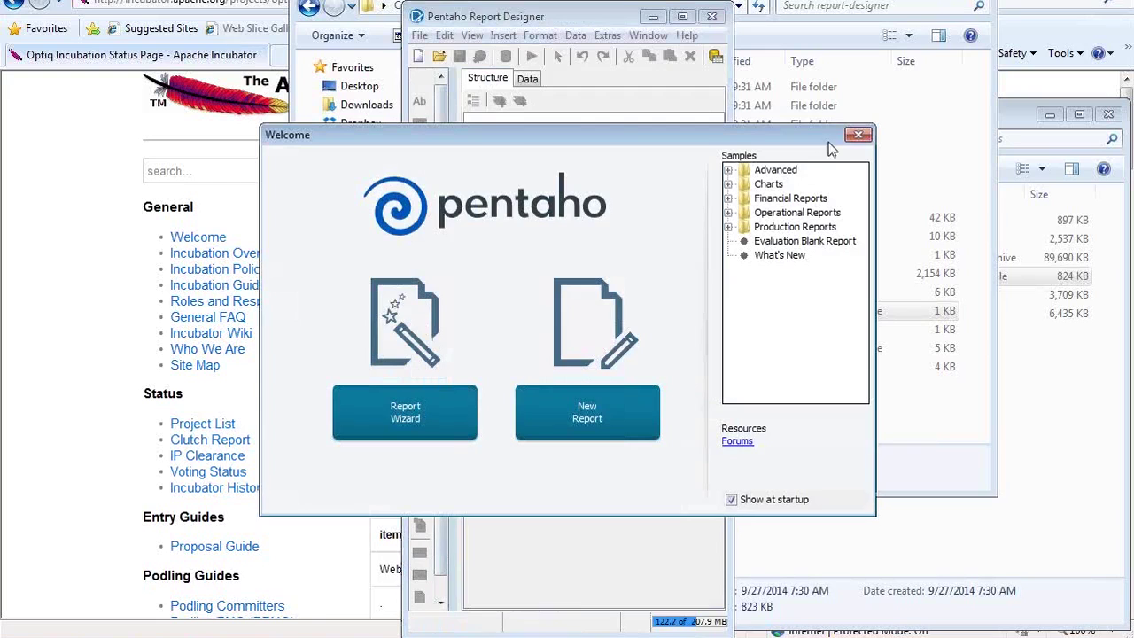
pyautogui.click(858, 137)
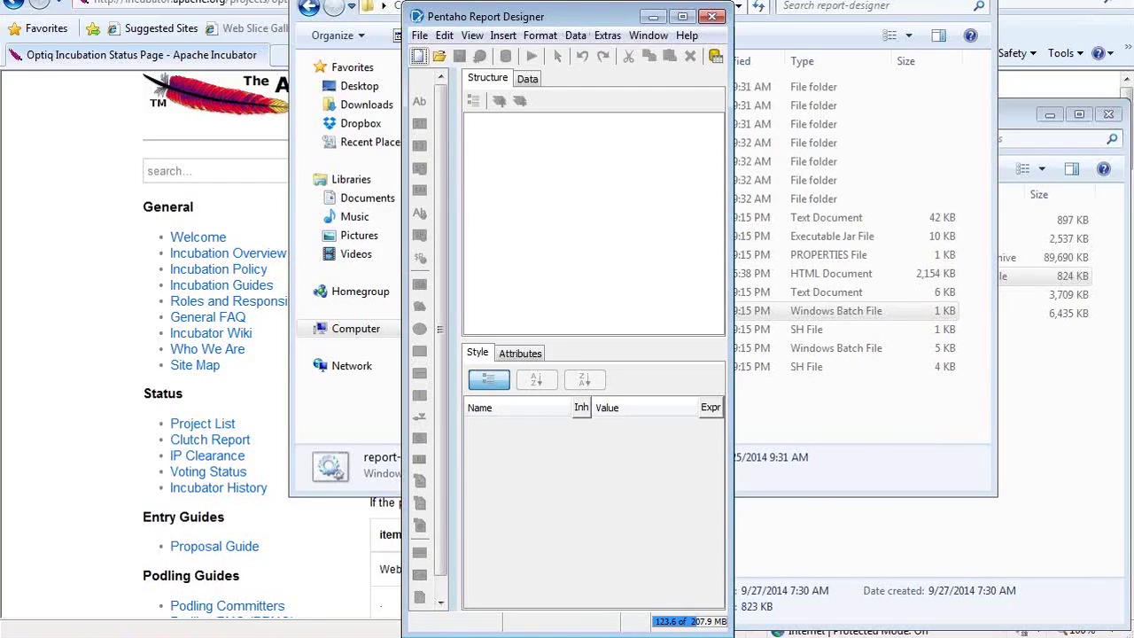
pyautogui.moveTo(496, 11); pyautogui.dragTo(494, 16)
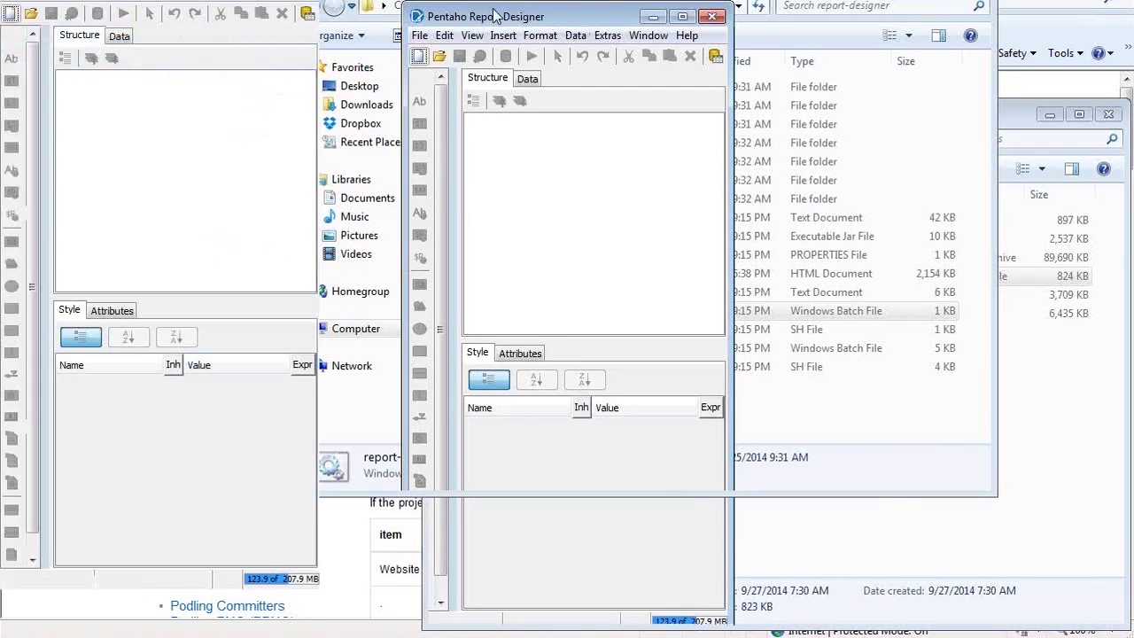
pyautogui.doubleClick(495, 16)
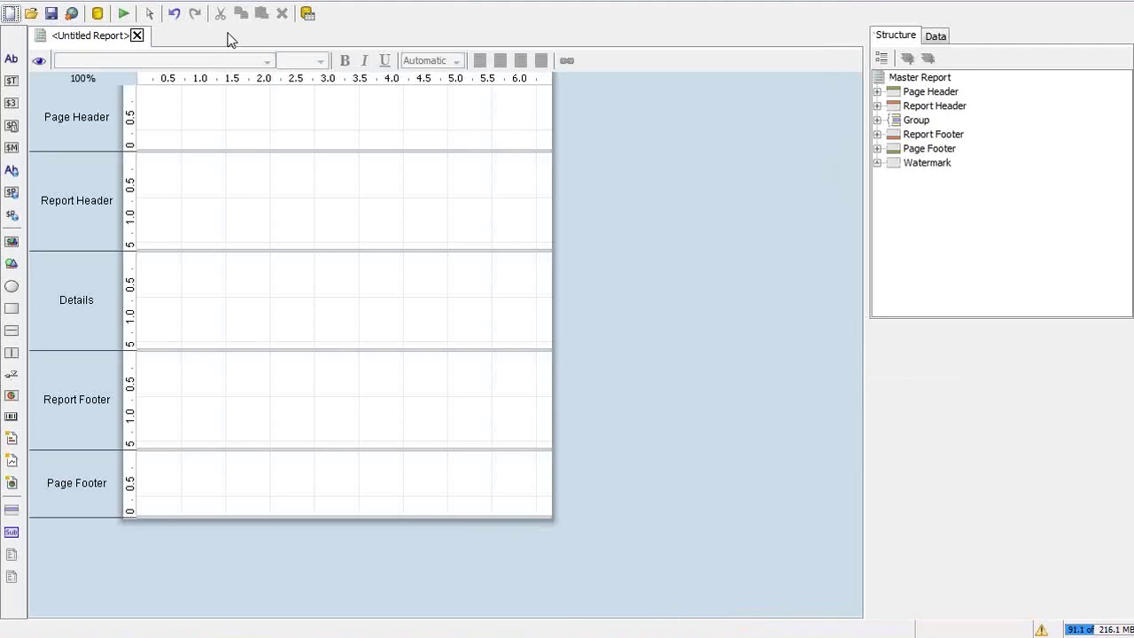
# Start a new JDBC data source from the Data tab and add a new database connection
pyautogui.click(935, 35)
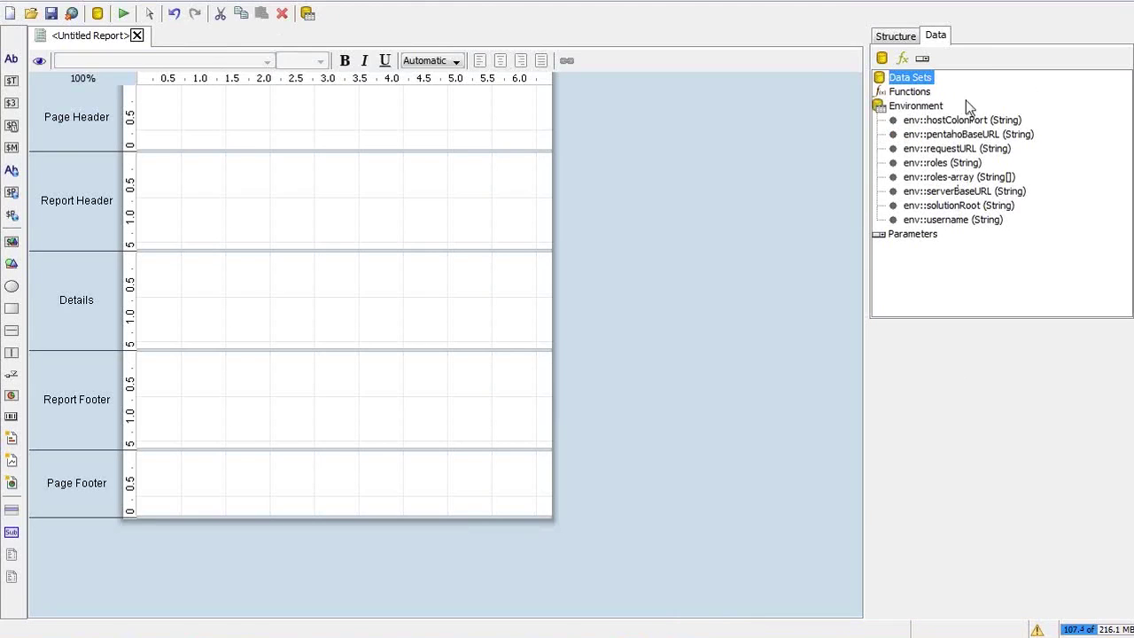
pyautogui.click(882, 59)
pyautogui.click(939, 117)
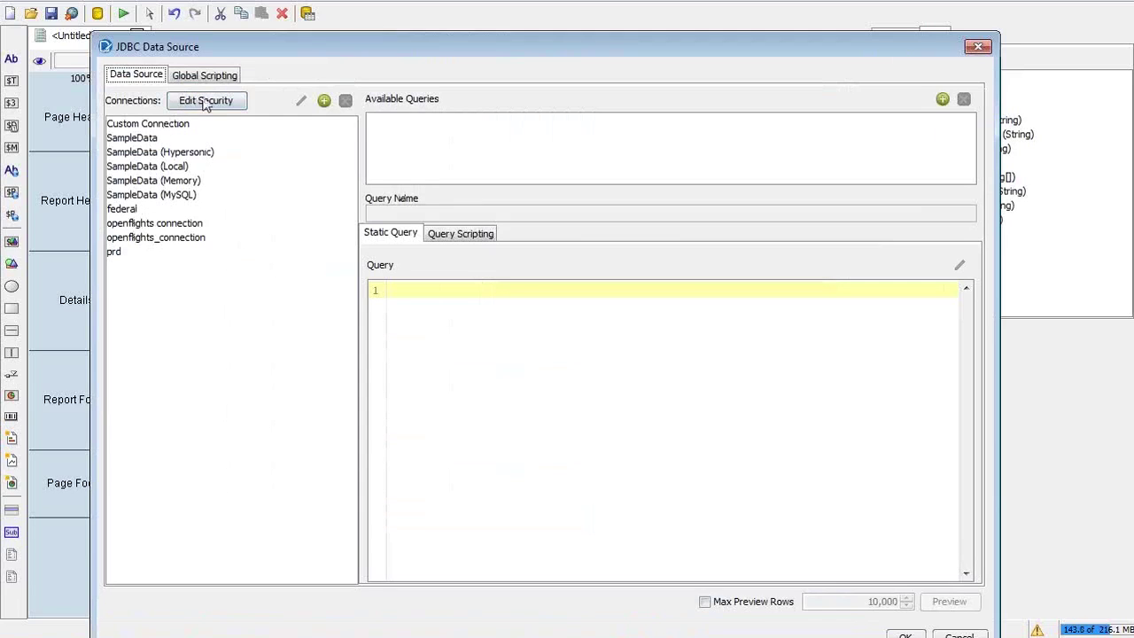
pyautogui.click(325, 101)
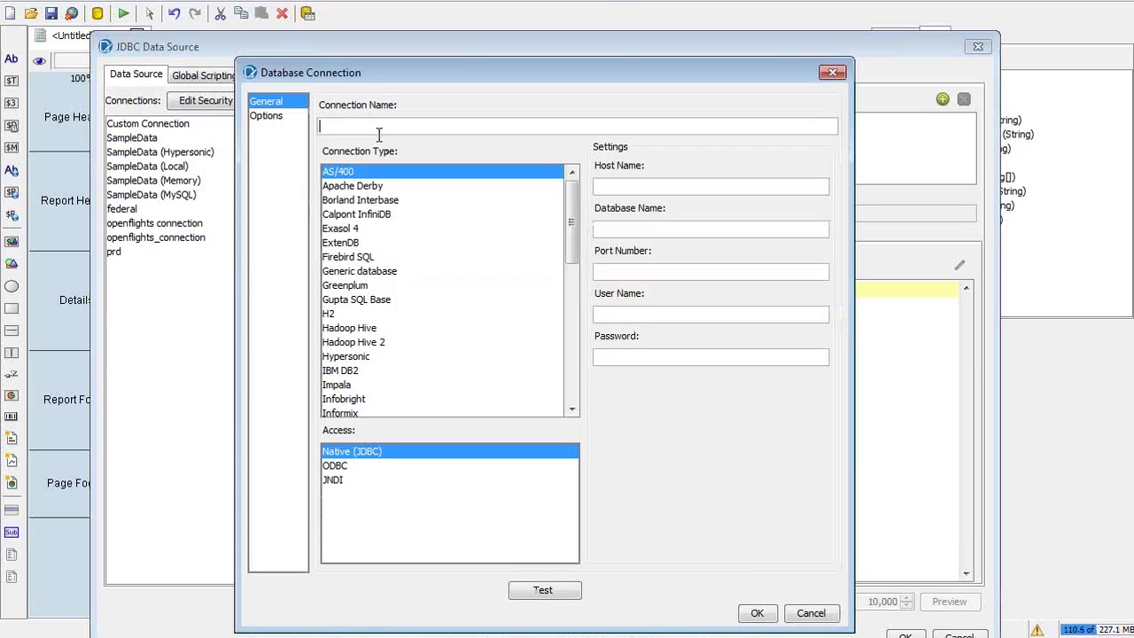
# Name the connection 'openflights connection' with host localhost, database openflights and port 3306
pyautogui.write('openflights connection')
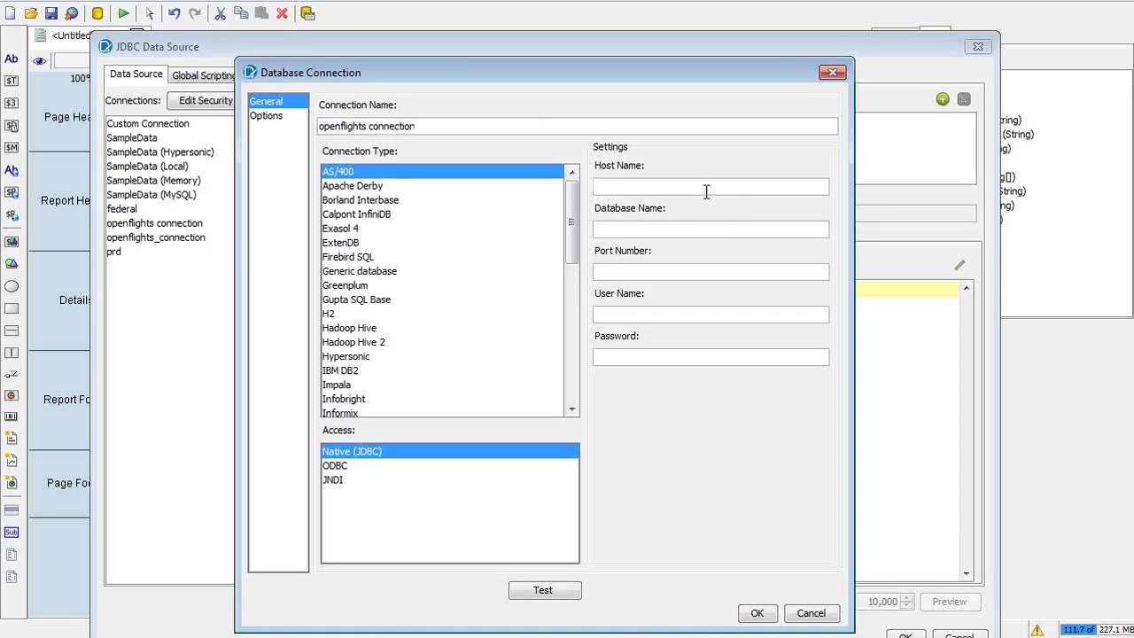
pyautogui.write('localhost')
pyautogui.write('edureka')
pyautogui.press('Tab')
pyautogui.write('edureka')
pyautogui.press('Tab')
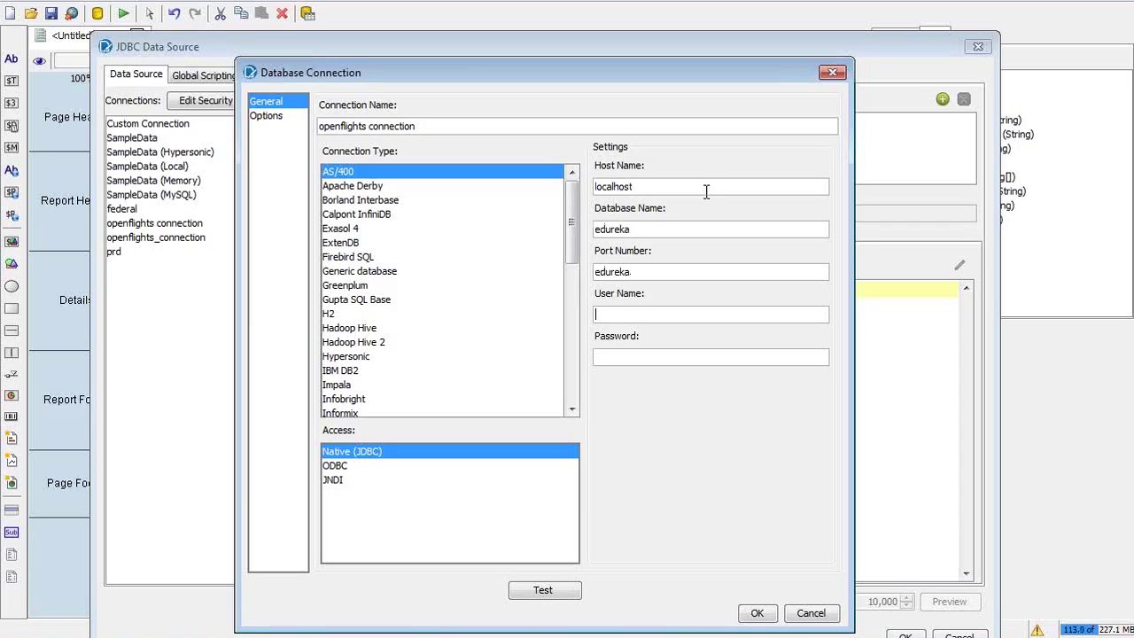
pyautogui.click(653, 229)
pyautogui.moveTo(643, 227); pyautogui.dragTo(566, 232)
pyautogui.press('BackSpace')
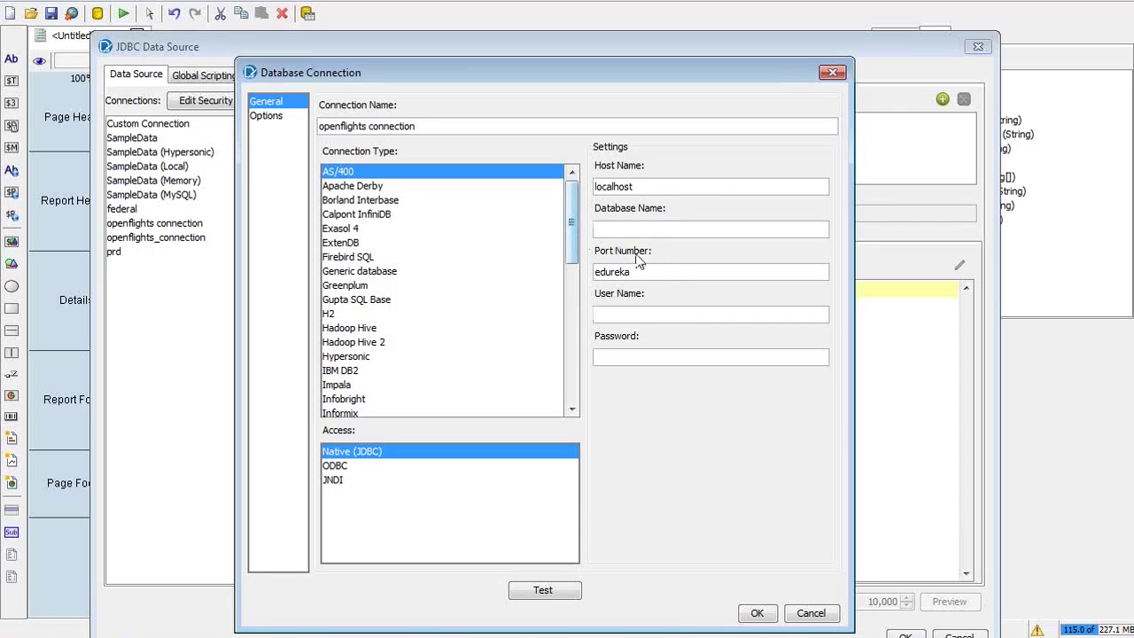
pyautogui.write('openflights')
pyautogui.press('BackSpace')
pyautogui.press('BackSpace')
pyautogui.press('BackSpace')
pyautogui.press('BackSpace')
pyautogui.press('BackSpace')
pyautogui.press('BackSpace')
pyautogui.press('BackSpace')
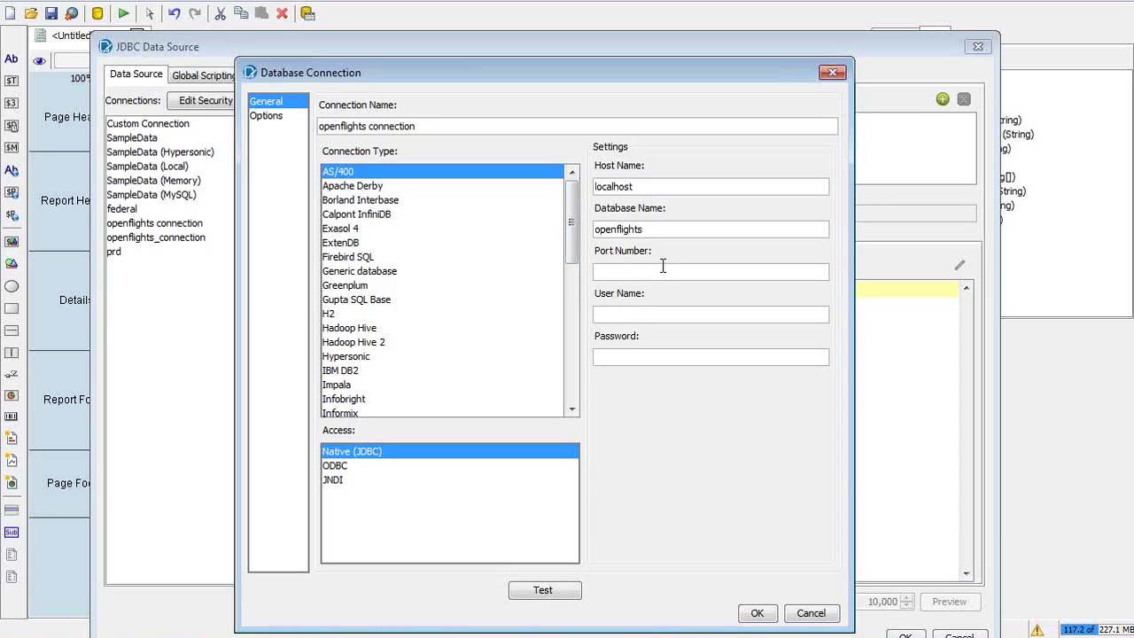
pyautogui.write('3306')
# Set the connection type to MySQL, enter the database user name and password, and test it
pyautogui.click(569, 386)
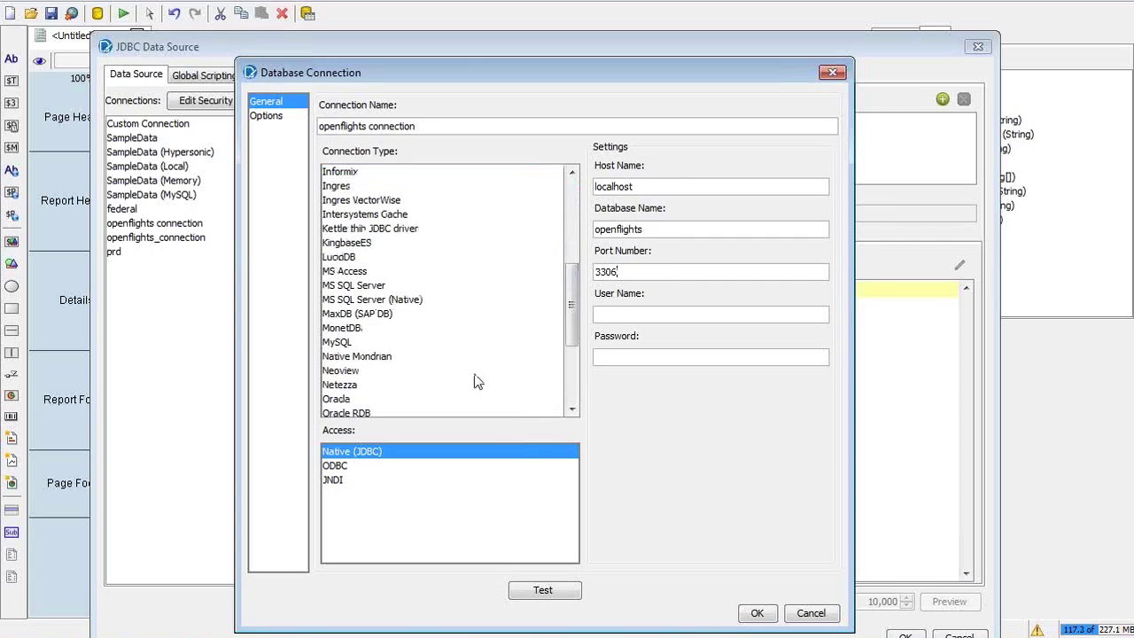
pyautogui.click(350, 348)
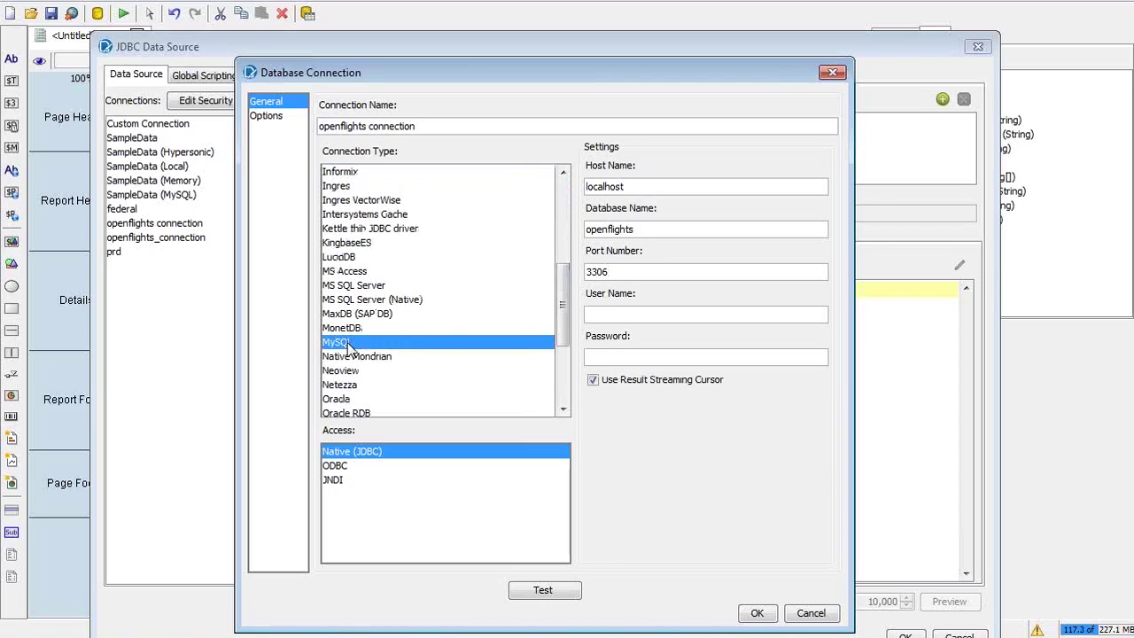
pyautogui.click(622, 275)
pyautogui.click(607, 315)
pyautogui.write('edurekaedureka')
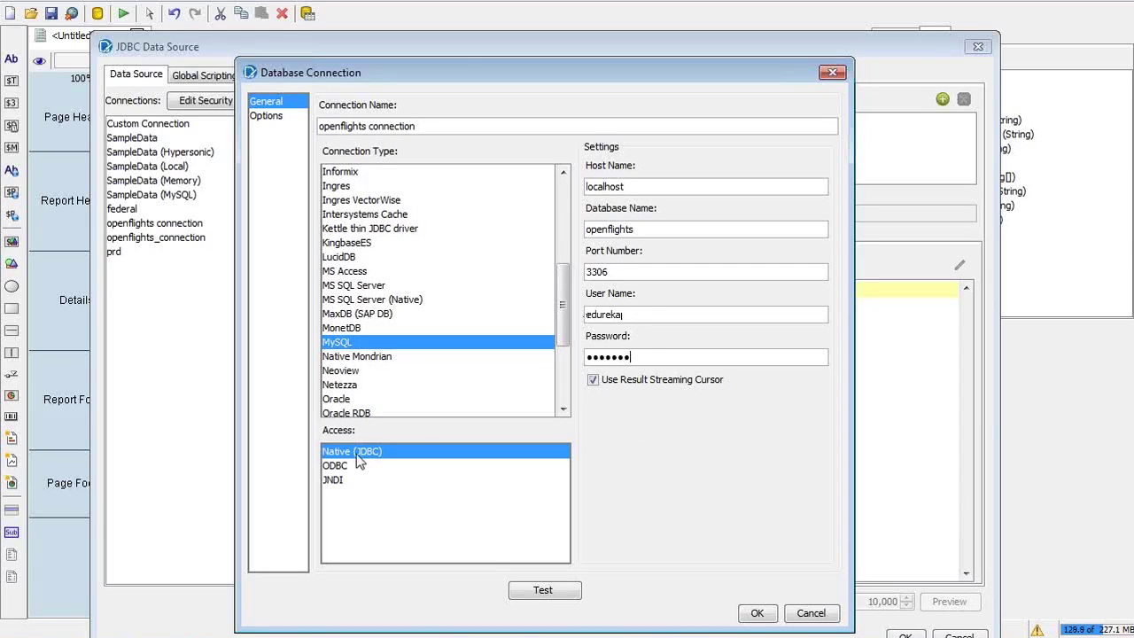
pyautogui.click(545, 592)
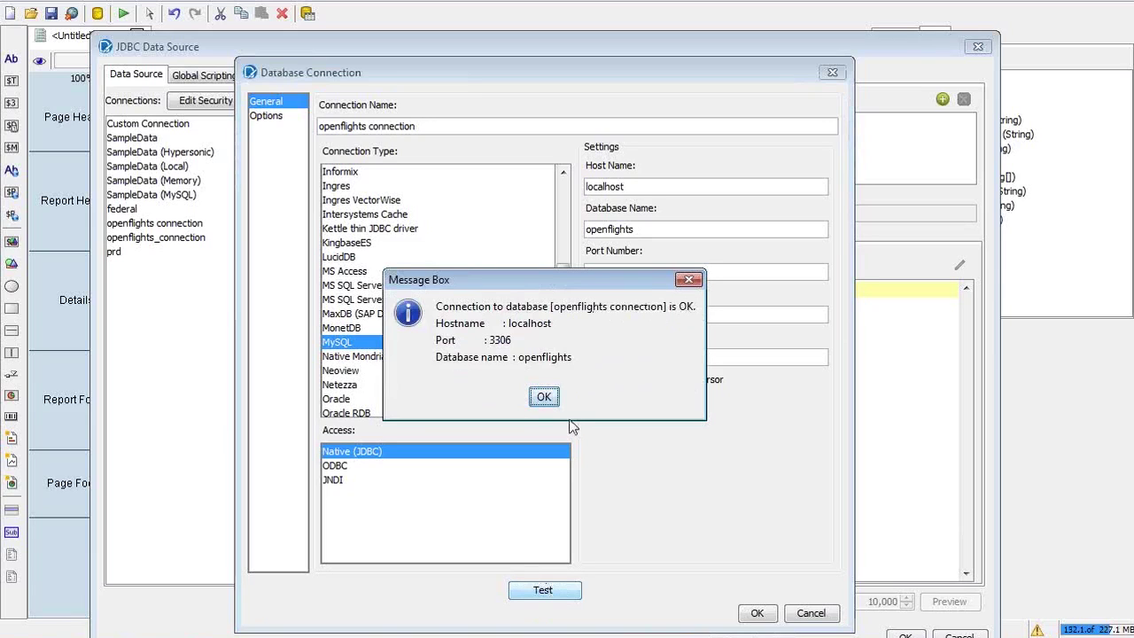
# Dismiss the success message, shorten the database name to 'openflight' and retest the connection
pyautogui.click(540, 398)
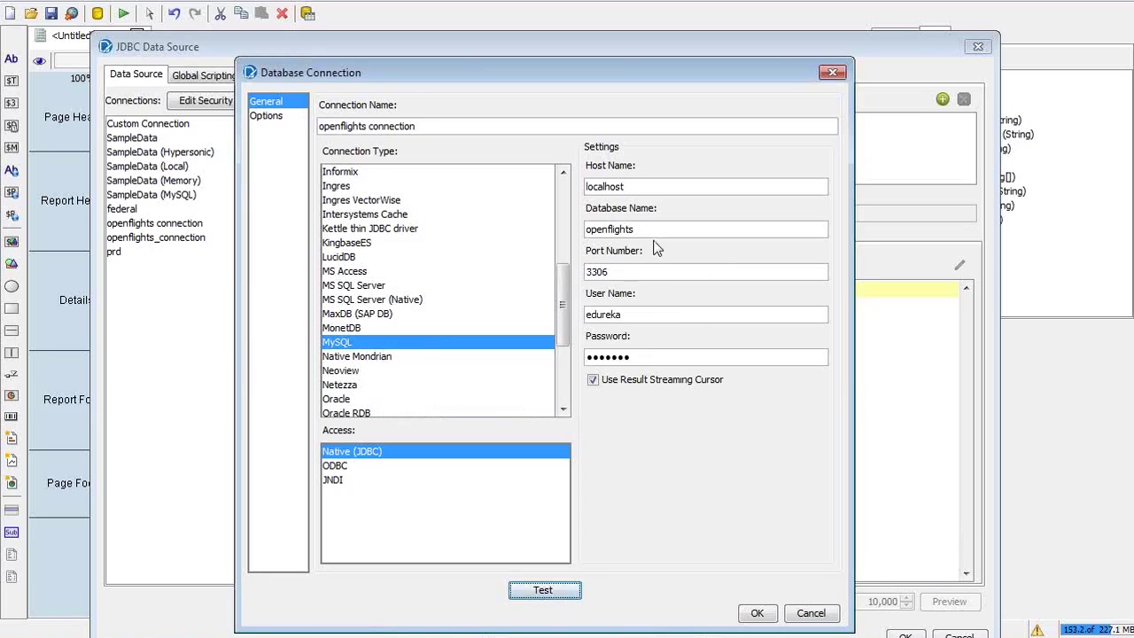
pyautogui.click(655, 230)
pyautogui.press('BackSpace')
pyautogui.click(567, 595)
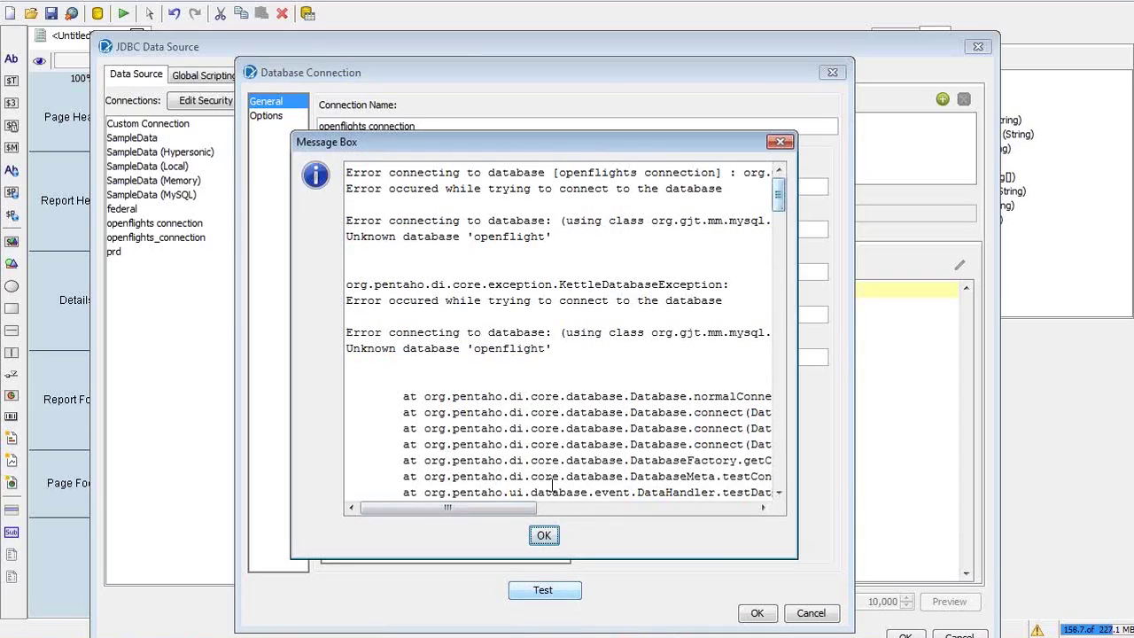
# Retest and inspect the Unknown database 'openflight' error, then close the message
pyautogui.moveTo(778, 190); pyautogui.dragTo(364, 502)
pyautogui.click(540, 536)
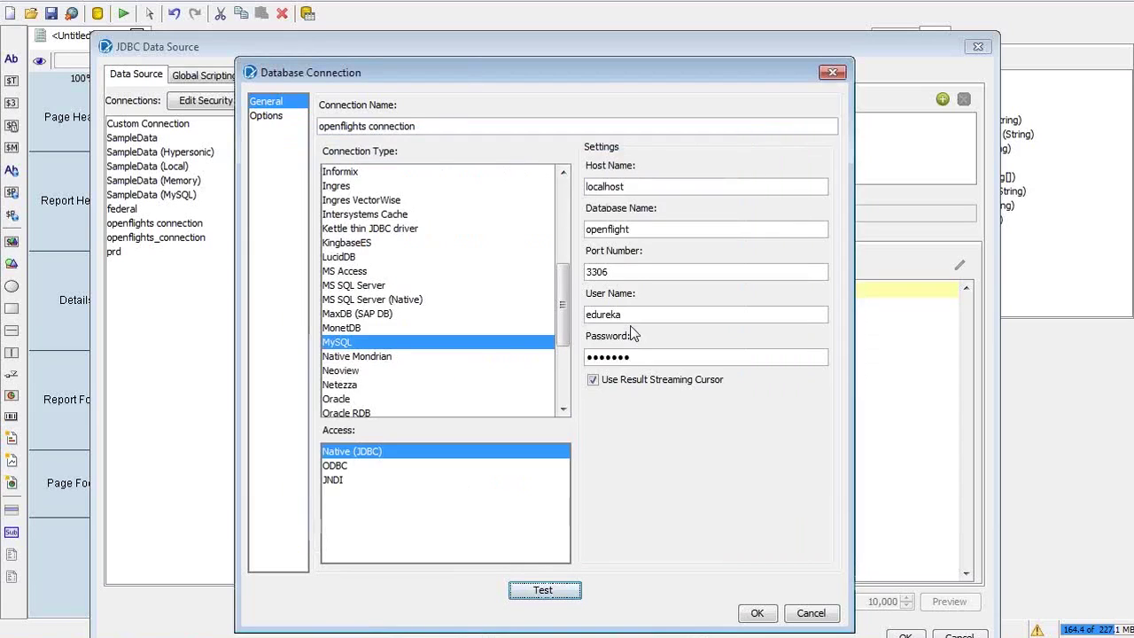
pyautogui.click(540, 589)
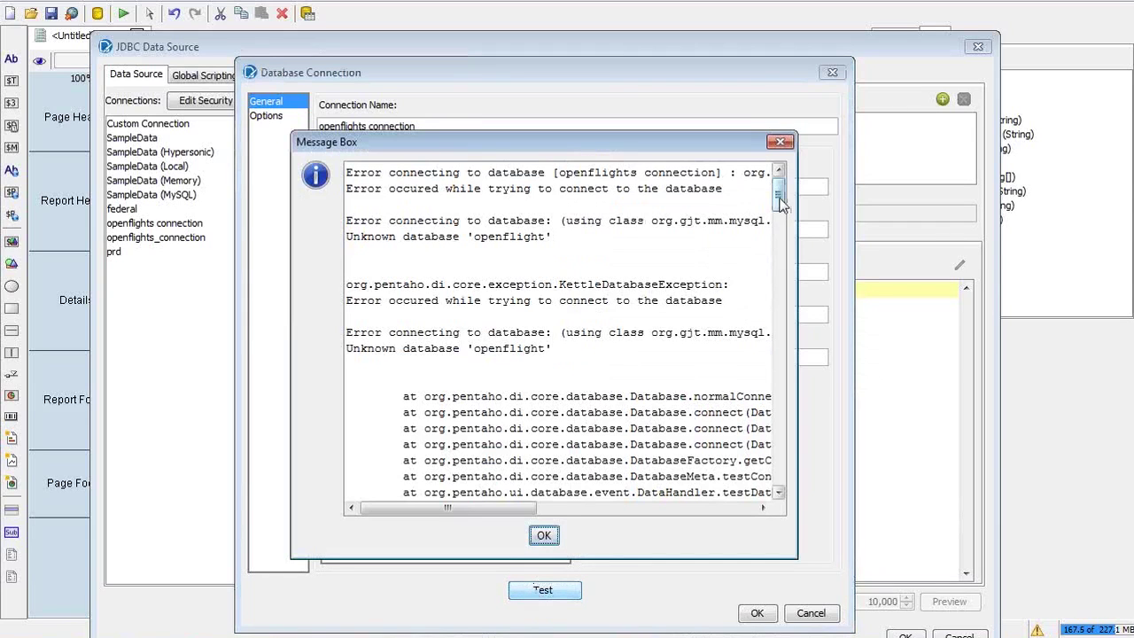
pyautogui.scroll(-1, 779, 202)
pyautogui.moveTo(779, 202); pyautogui.dragTo(781, 213)
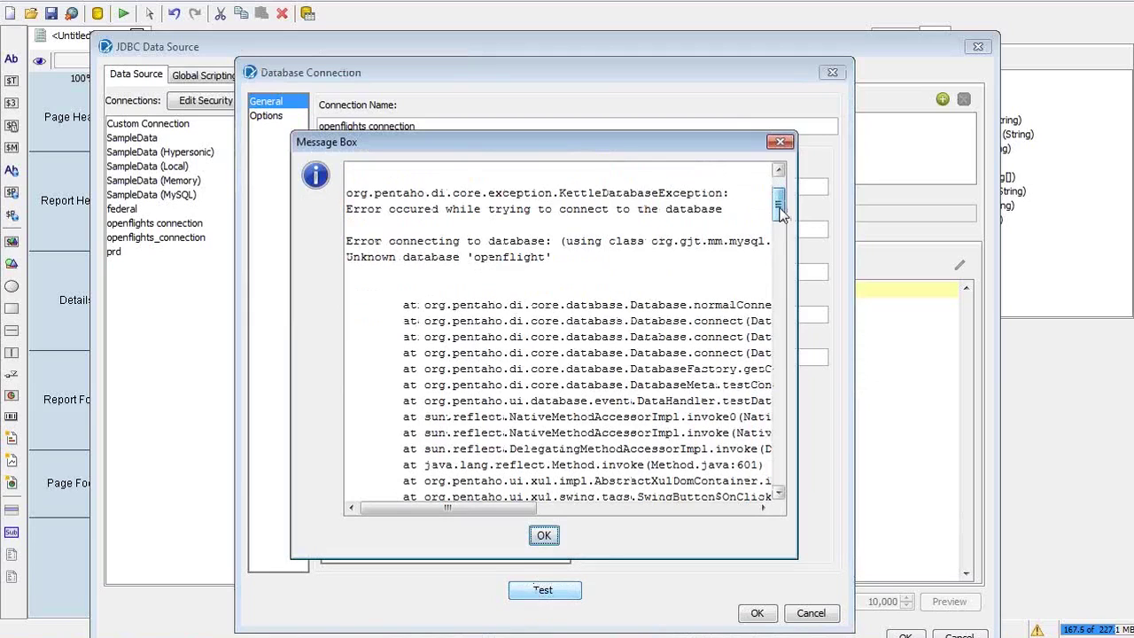
pyautogui.doubleClick(509, 257)
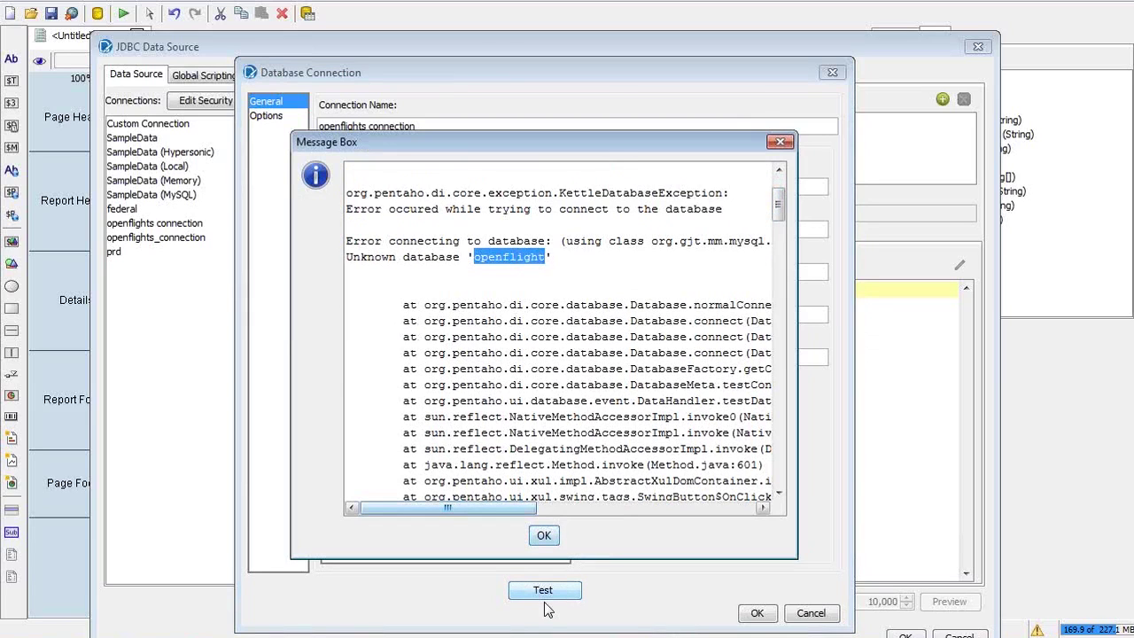
pyautogui.click(543, 535)
# Restore the database name to 'openflights' and save the openflights connection
pyautogui.click(655, 227)
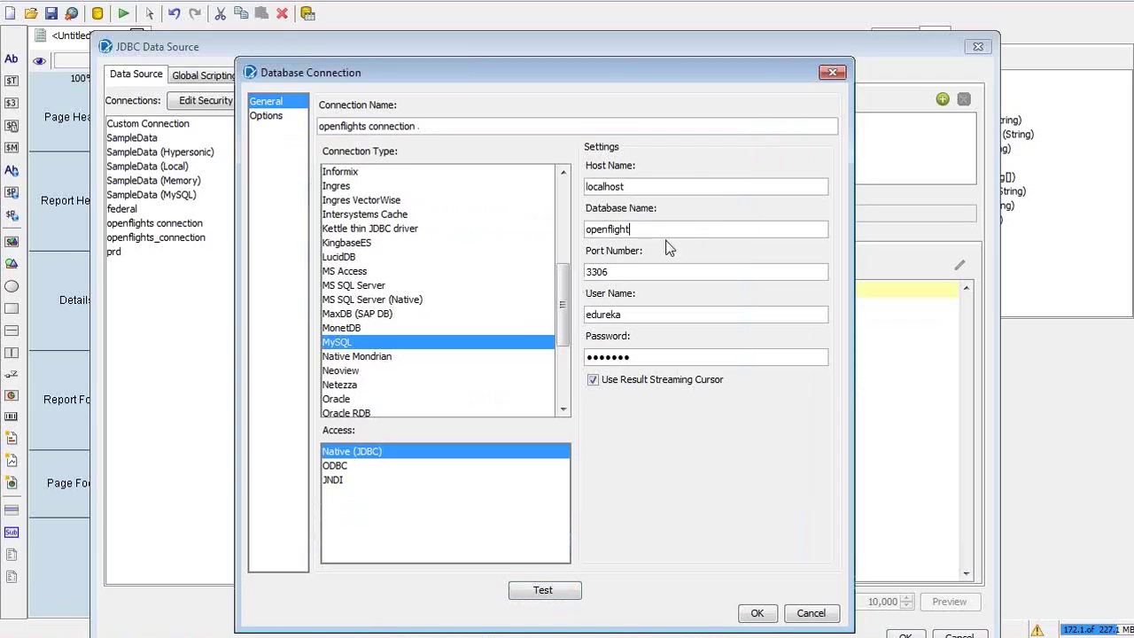
pyautogui.write('s')
pyautogui.click(417, 126)
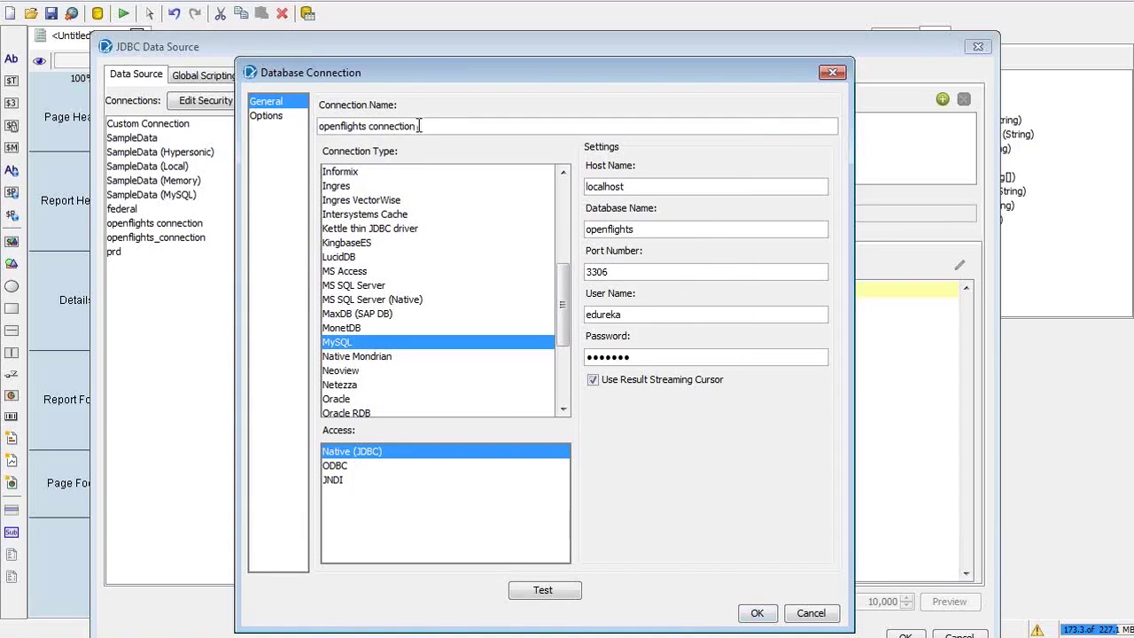
pyautogui.click(758, 612)
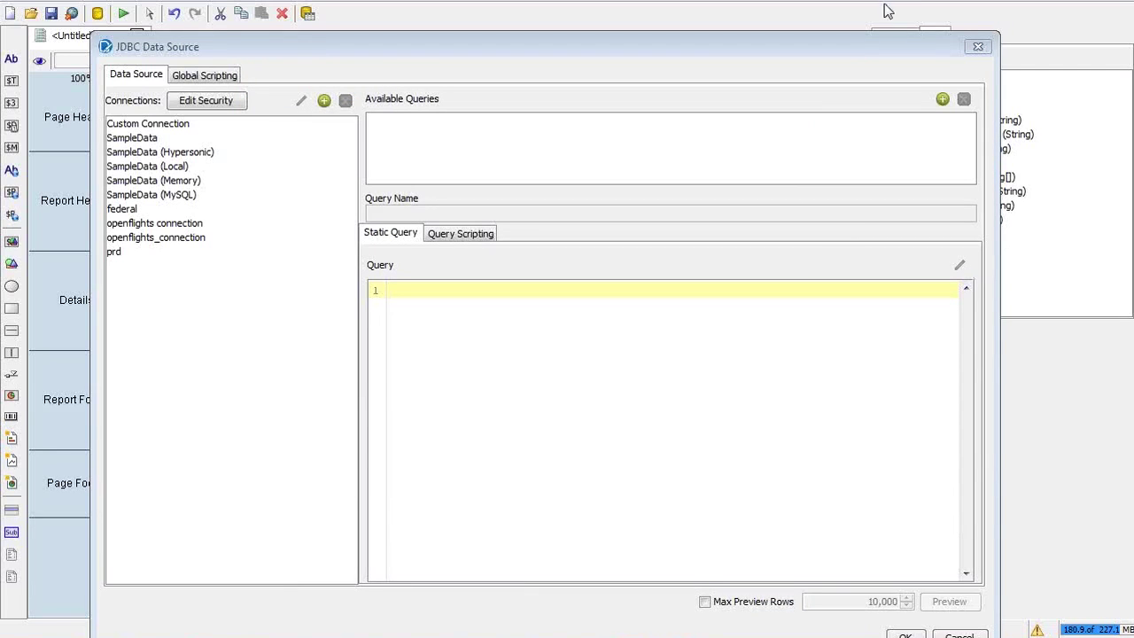
# Step through the PDF slides on testing the connection and JNDI data sources, then return to Report Designer
pyautogui.hotkey('alt', 'Tab')
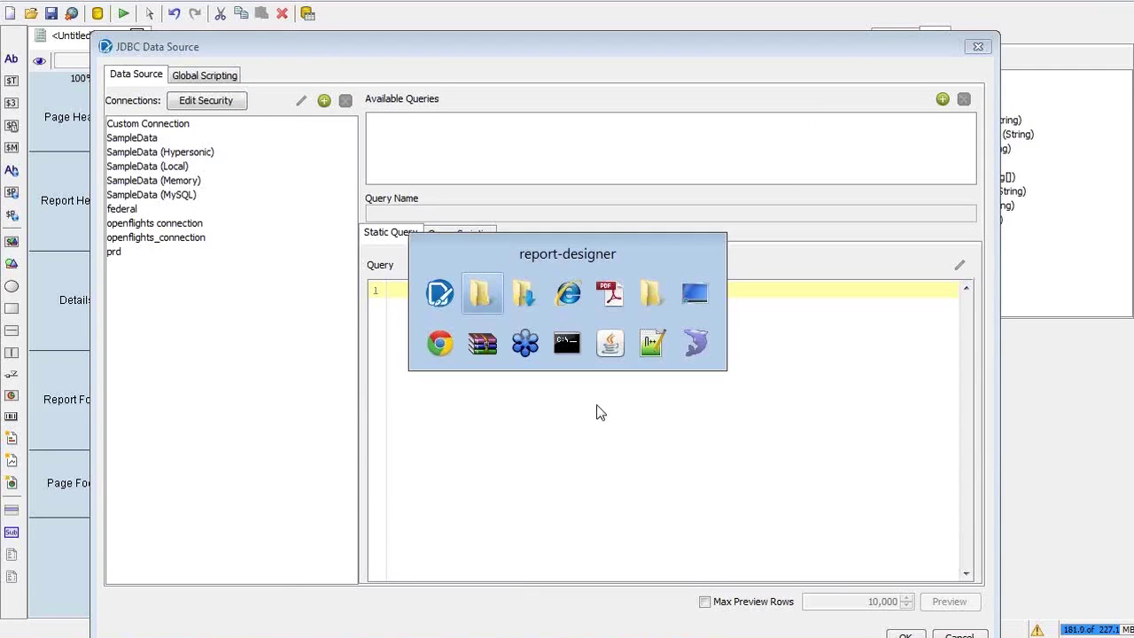
pyautogui.hotkey('alt', 'Tab')
pyautogui.hotkey('alt', 'Tab')
pyautogui.hotkey('alt', 'Tab')
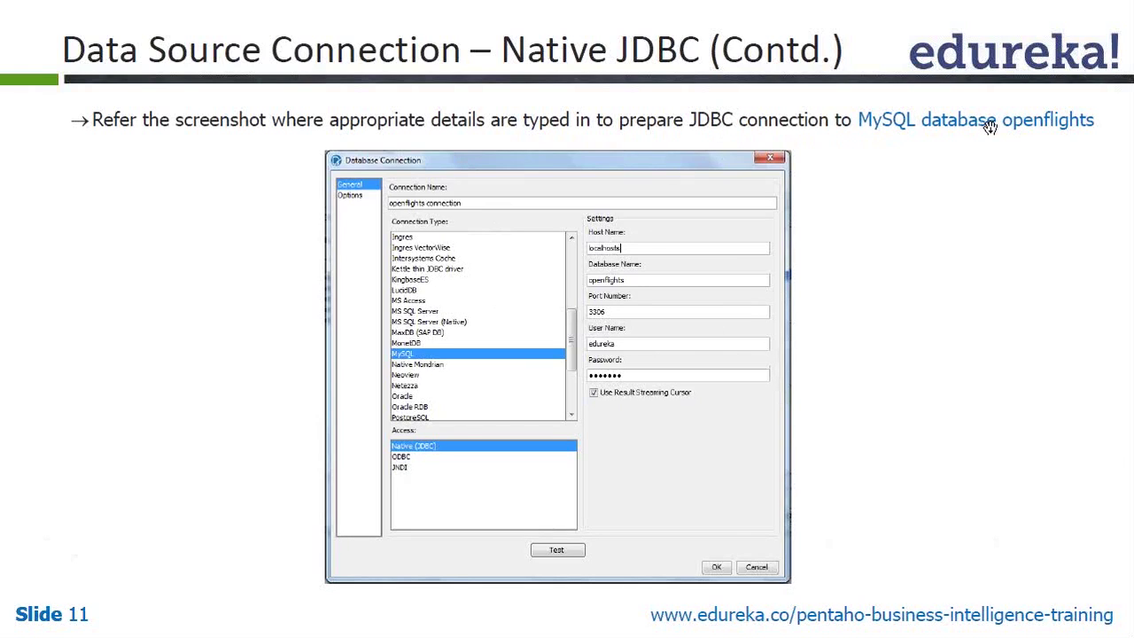
pyautogui.press('Right')
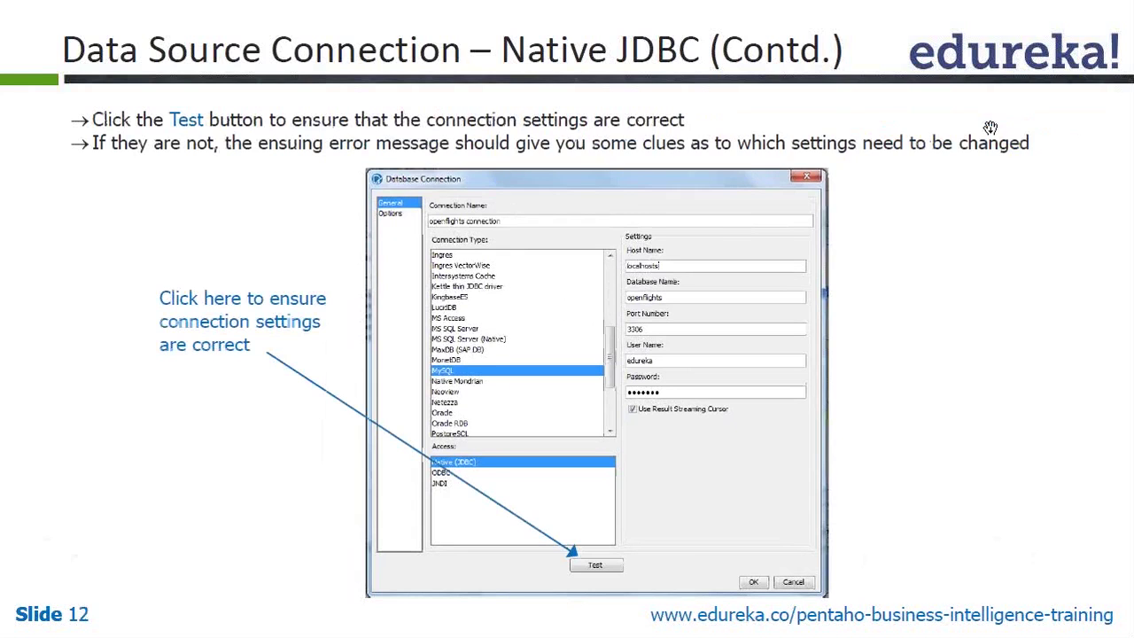
pyautogui.press('Right')
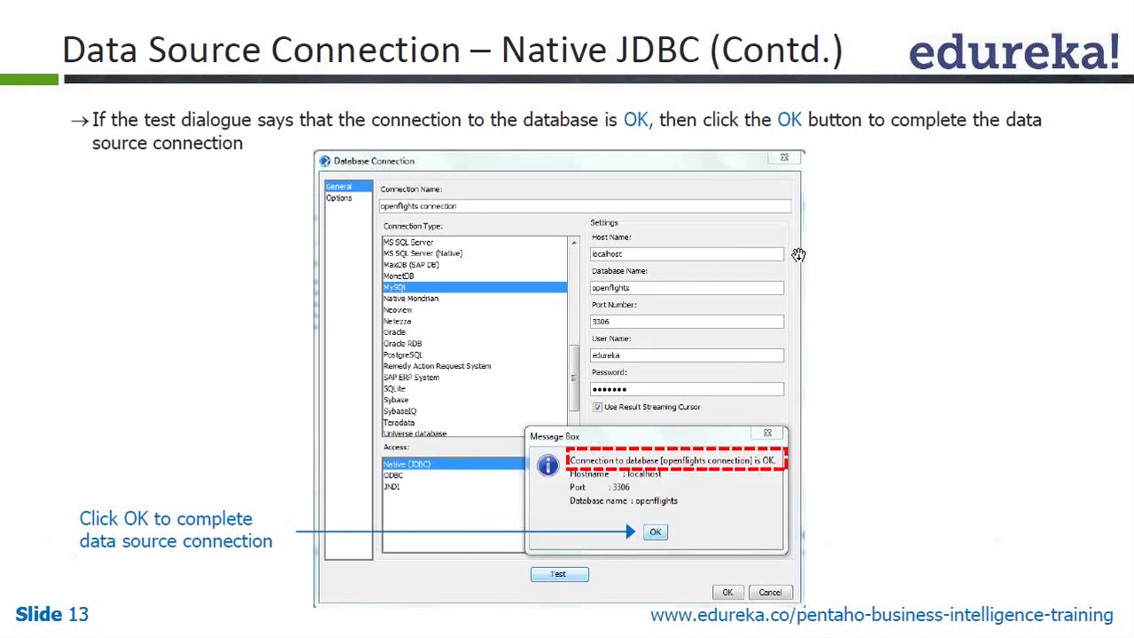
pyautogui.press('Right')
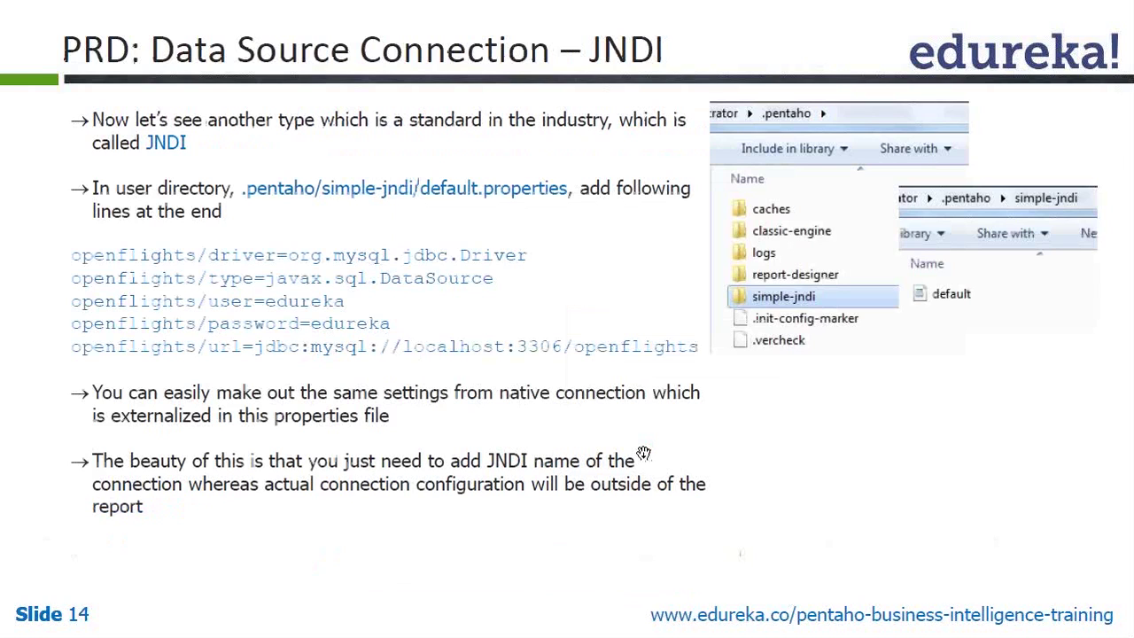
pyautogui.press('Left')
pyautogui.hotkey('alt', 'Tab')
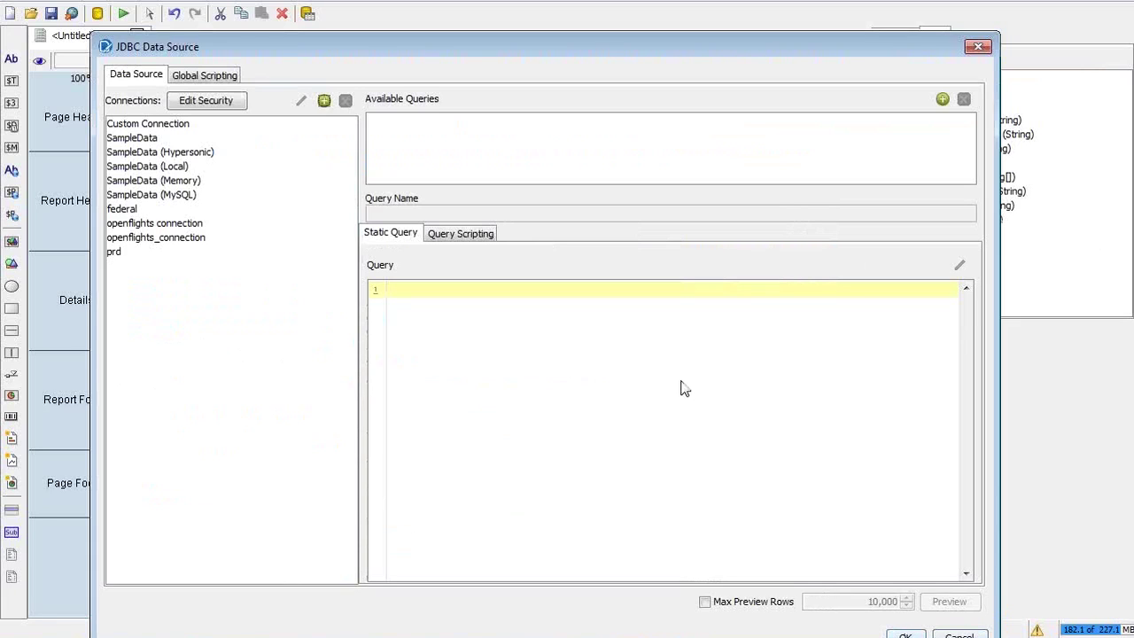
# Delete the 'openflights connection' entry and select the remaining openflights_connection
pyautogui.click(141, 225)
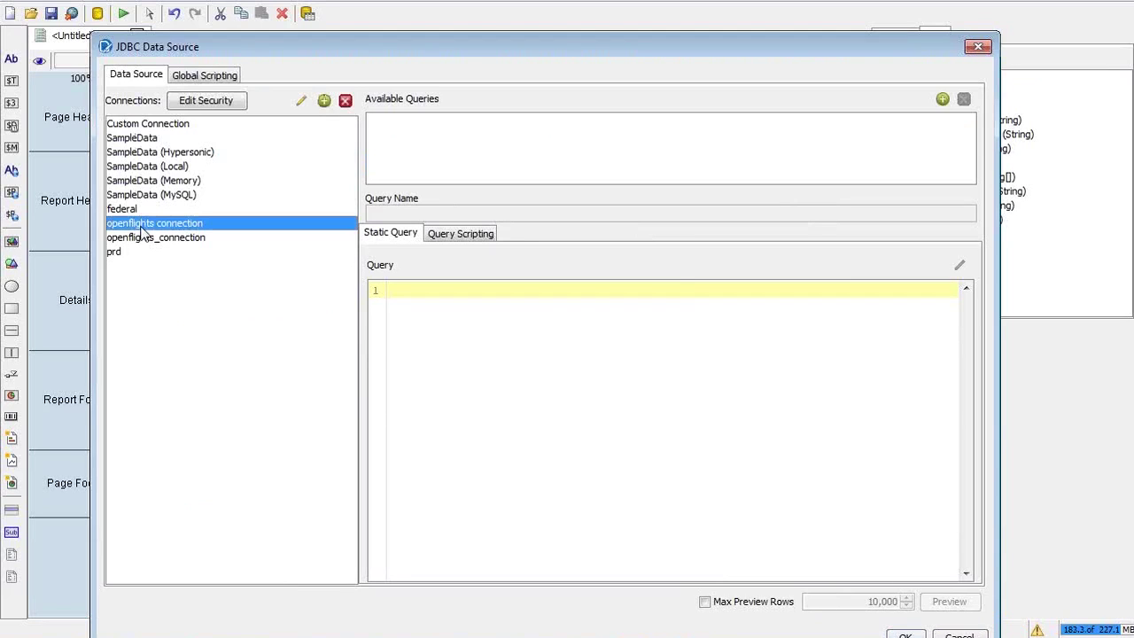
pyautogui.click(209, 238)
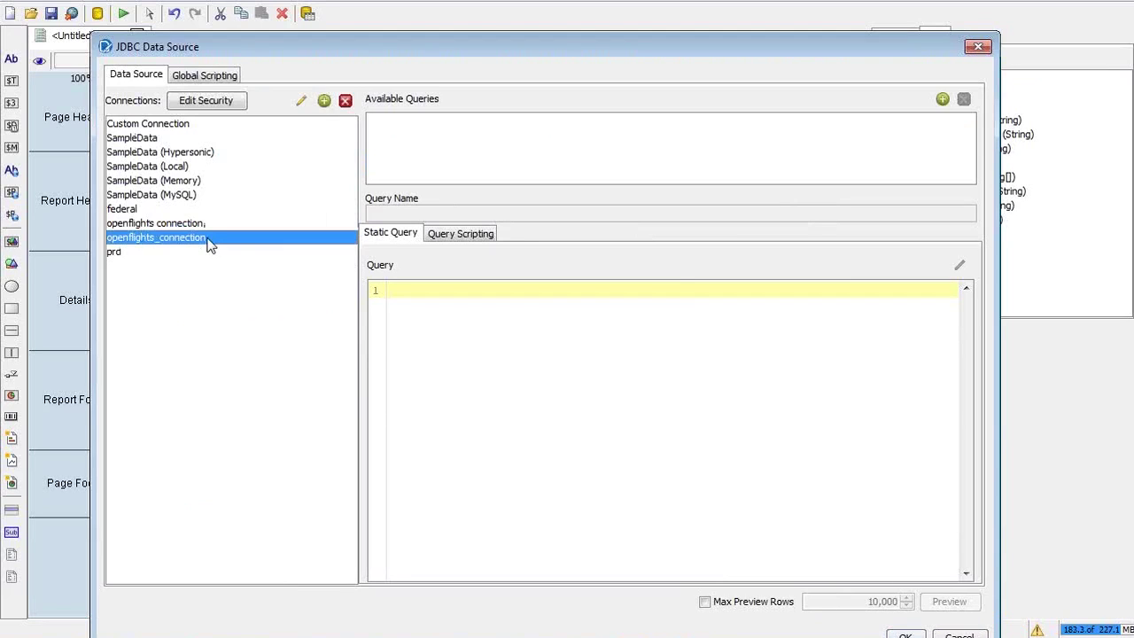
pyautogui.click(203, 223)
pyautogui.click(200, 239)
pyautogui.click(200, 223)
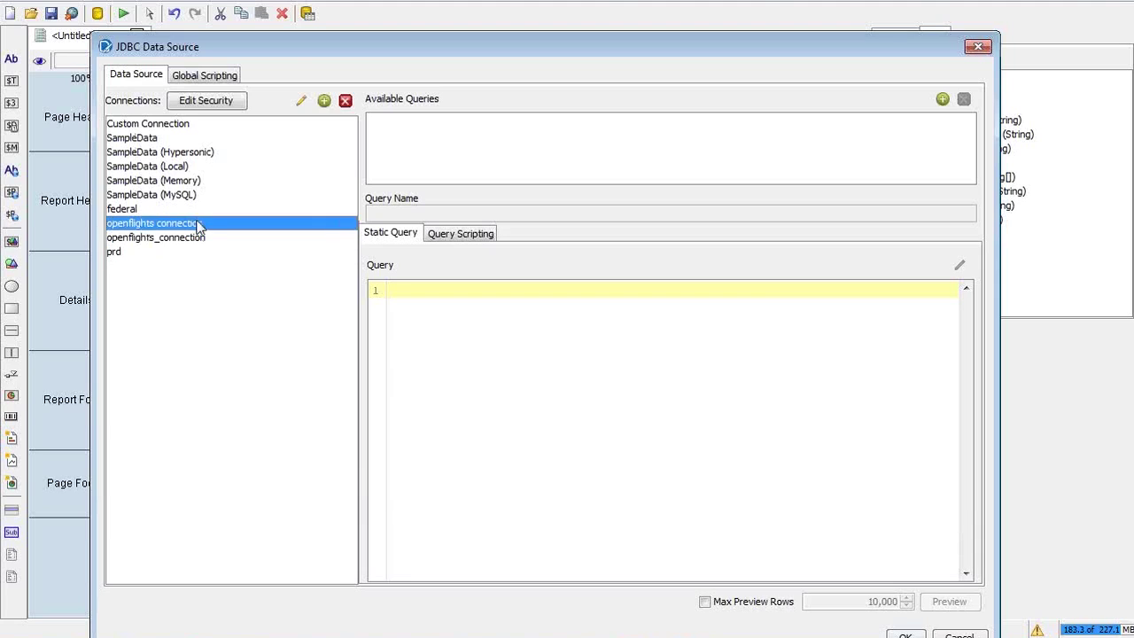
pyautogui.click(199, 236)
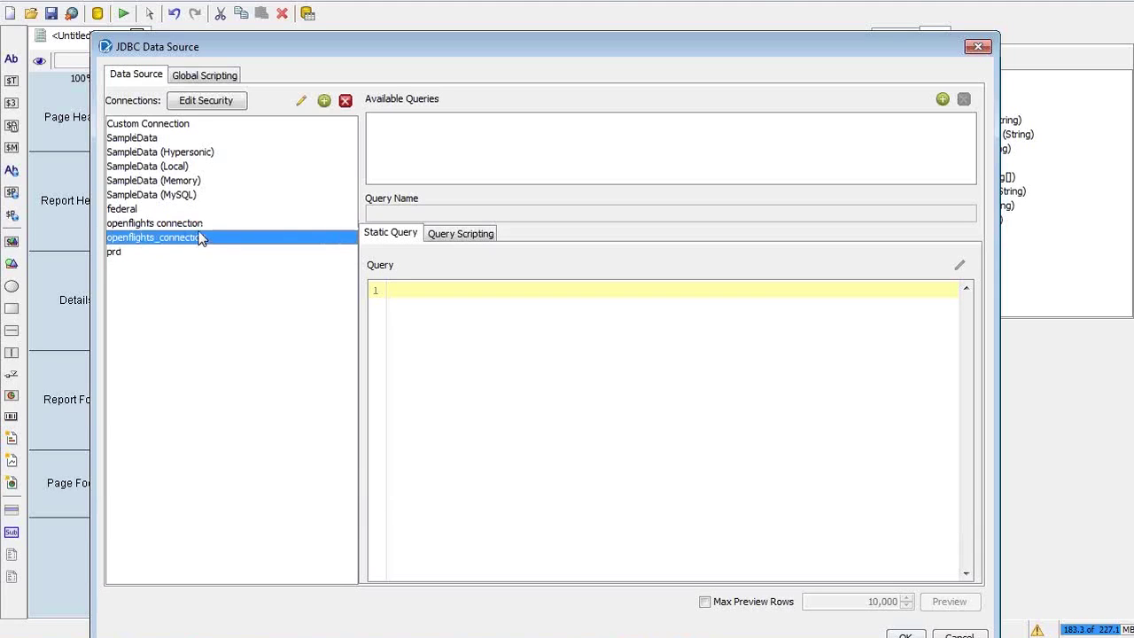
pyautogui.click(200, 212)
pyautogui.click(198, 225)
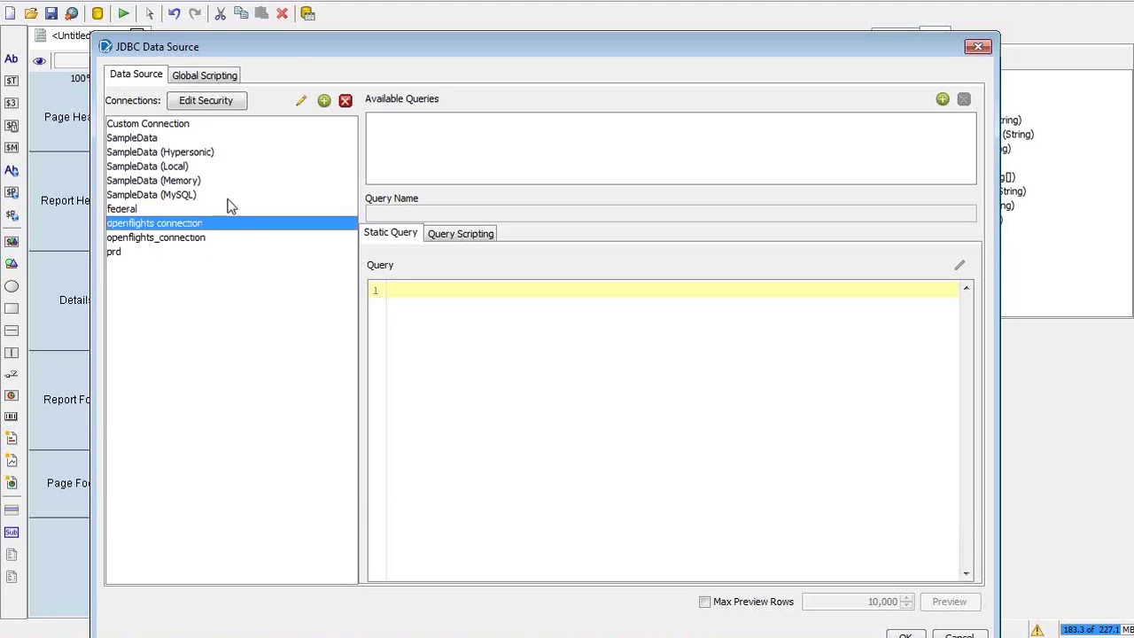
pyautogui.click(345, 101)
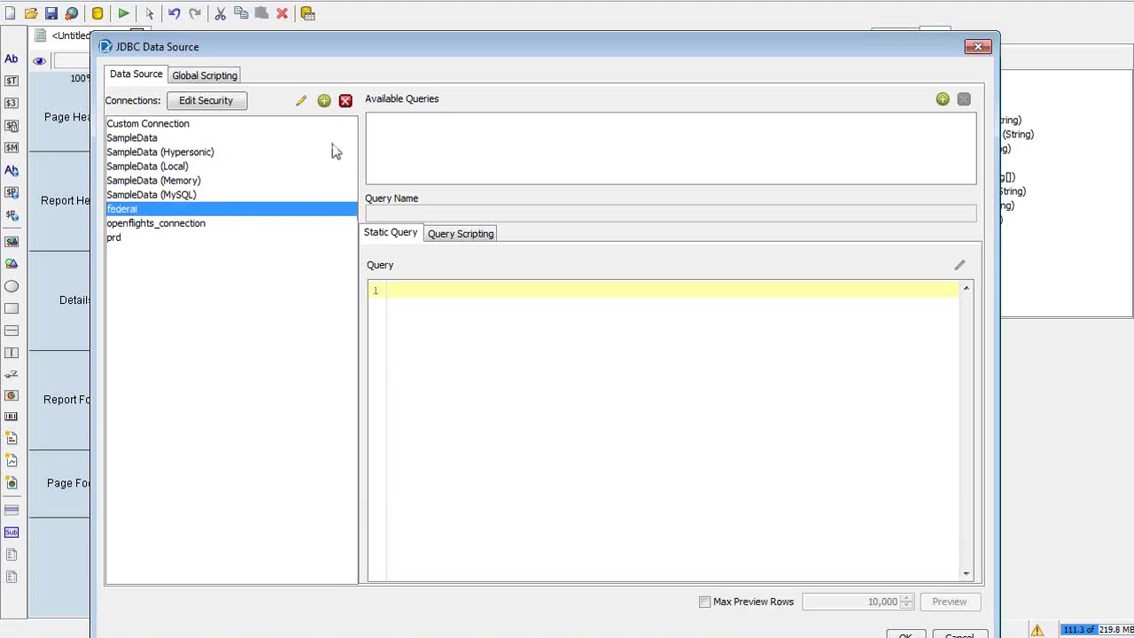
pyautogui.click(170, 226)
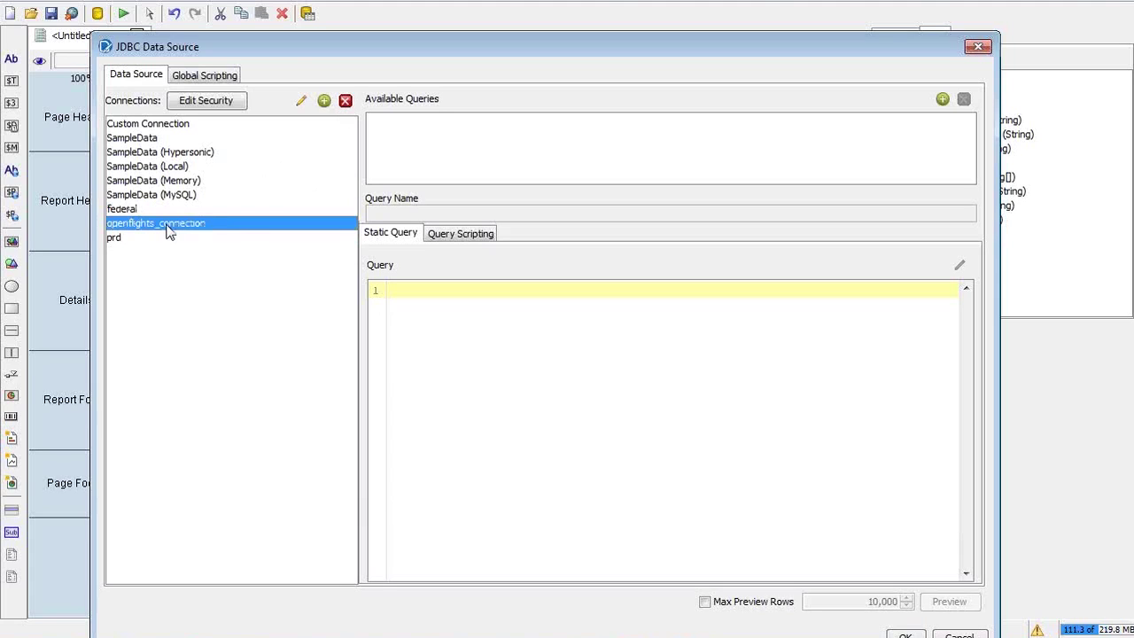
# Review openflights_connection's JNDI settings (JNDI name openflights) and cancel without changes
pyautogui.click(301, 103)
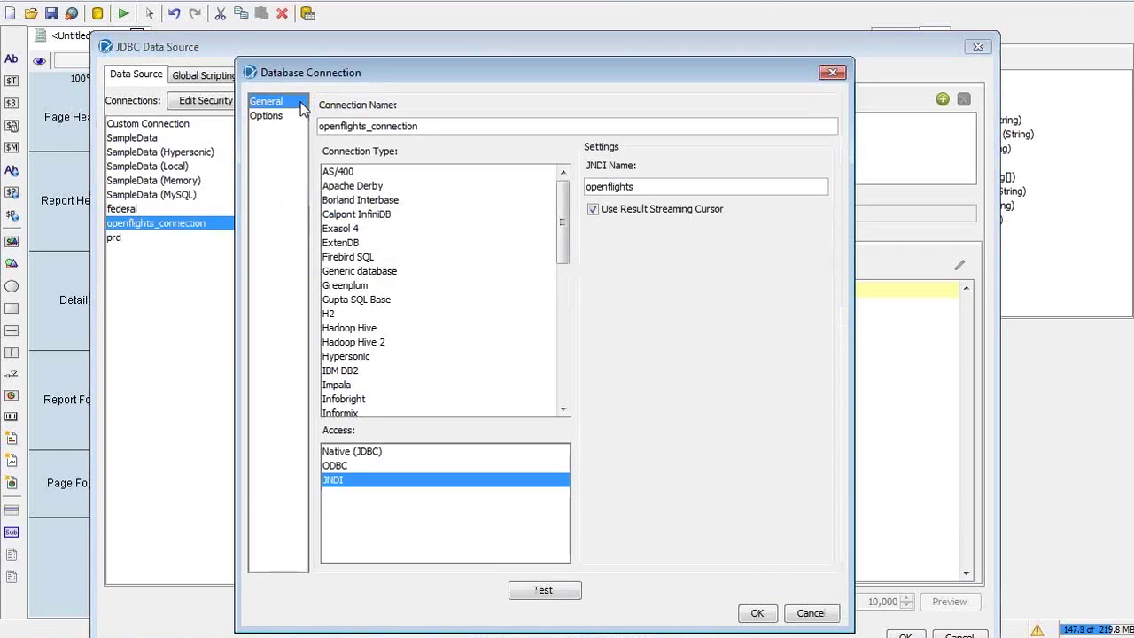
pyautogui.click(367, 126)
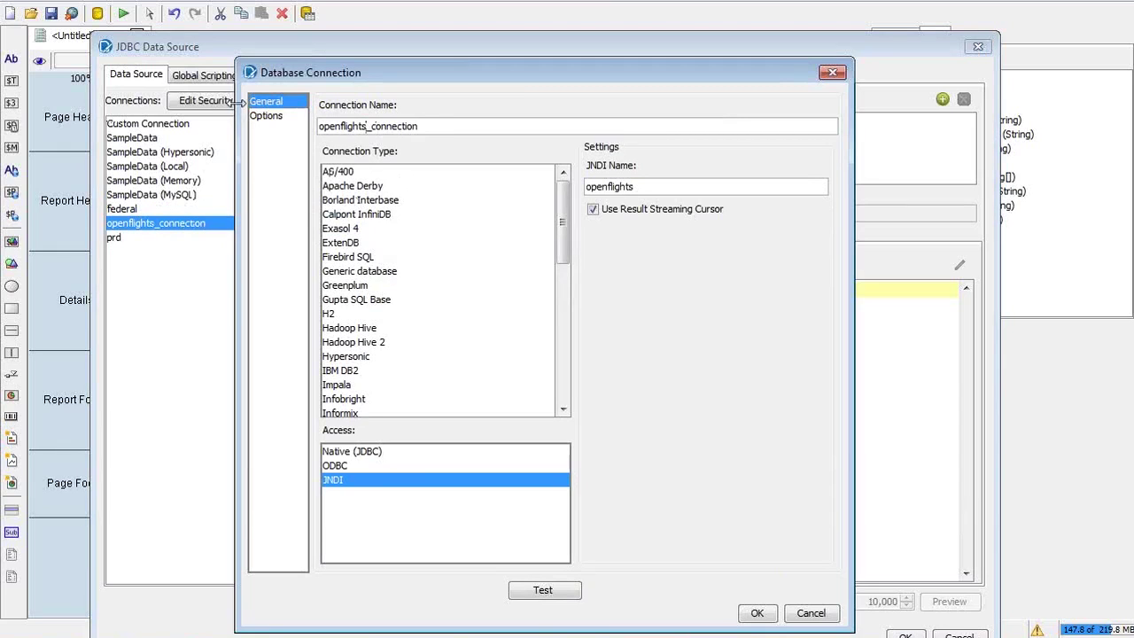
pyautogui.moveTo(458, 70); pyautogui.dragTo(486, 34)
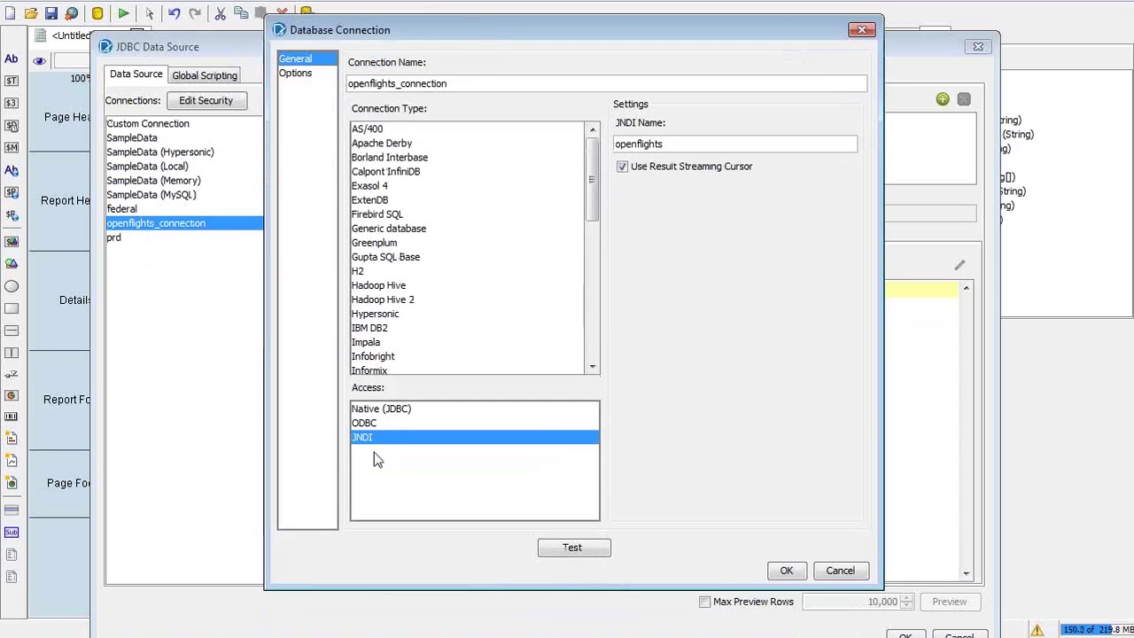
pyautogui.click(857, 576)
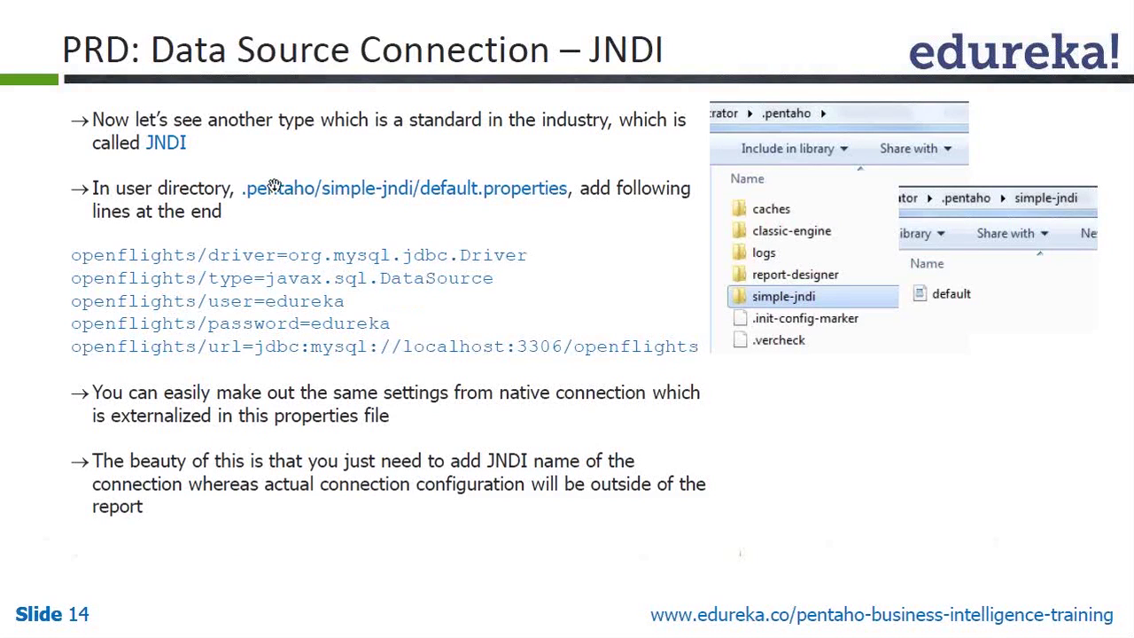
# Navigate Explorer from the module3 folder to the user's home directory and open .pentaho
pyautogui.hotkey('alt', 'Tab')
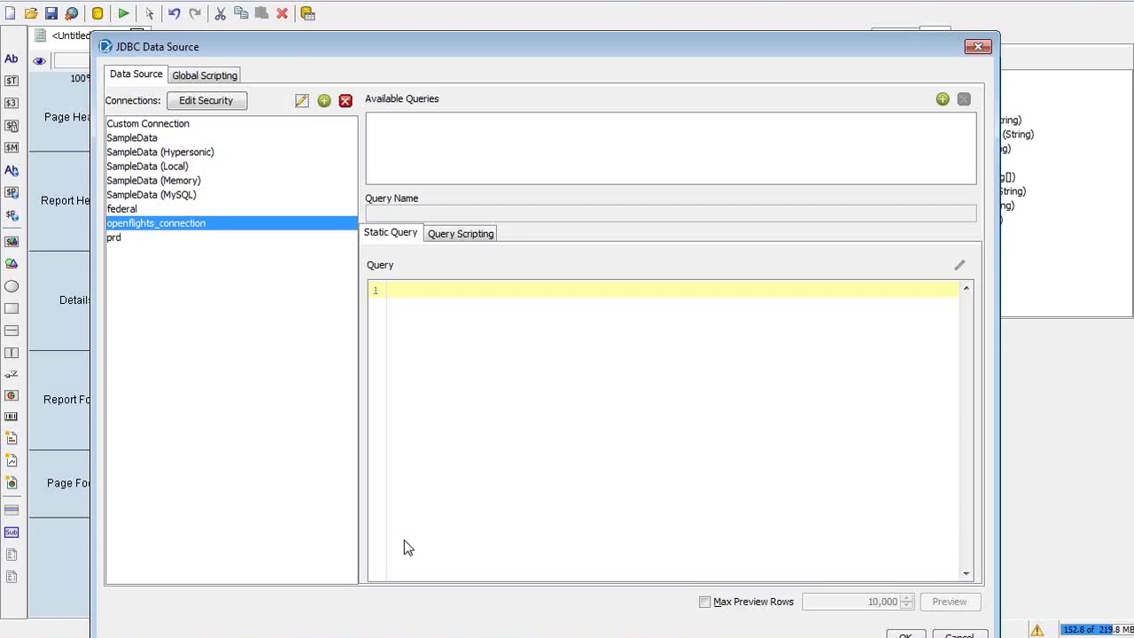
pyautogui.click(132, 636)
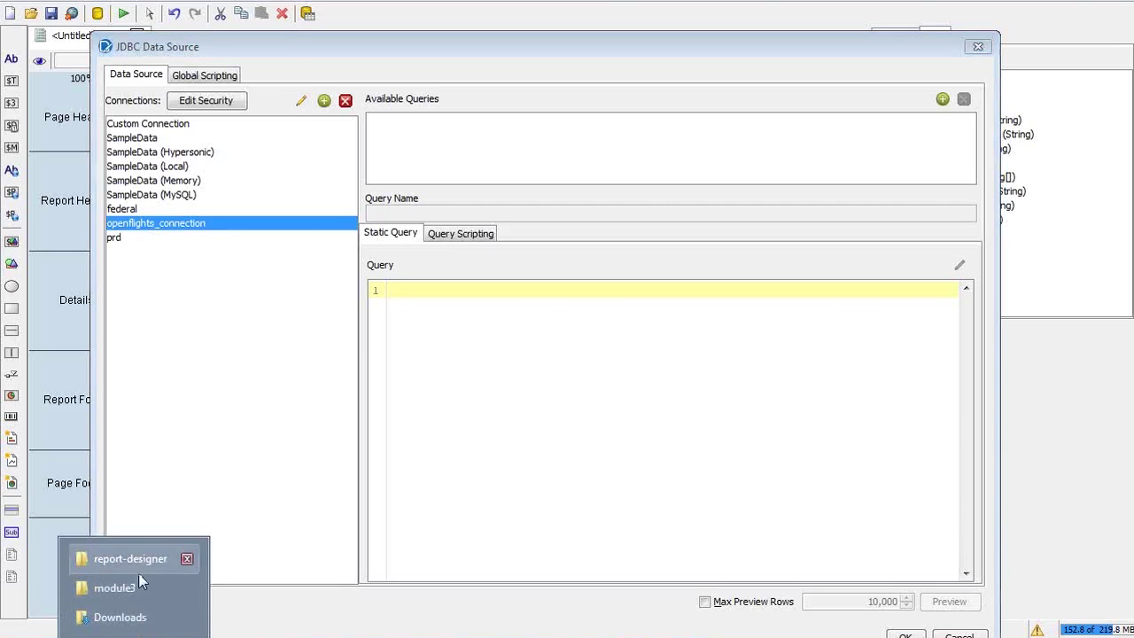
pyautogui.click(137, 591)
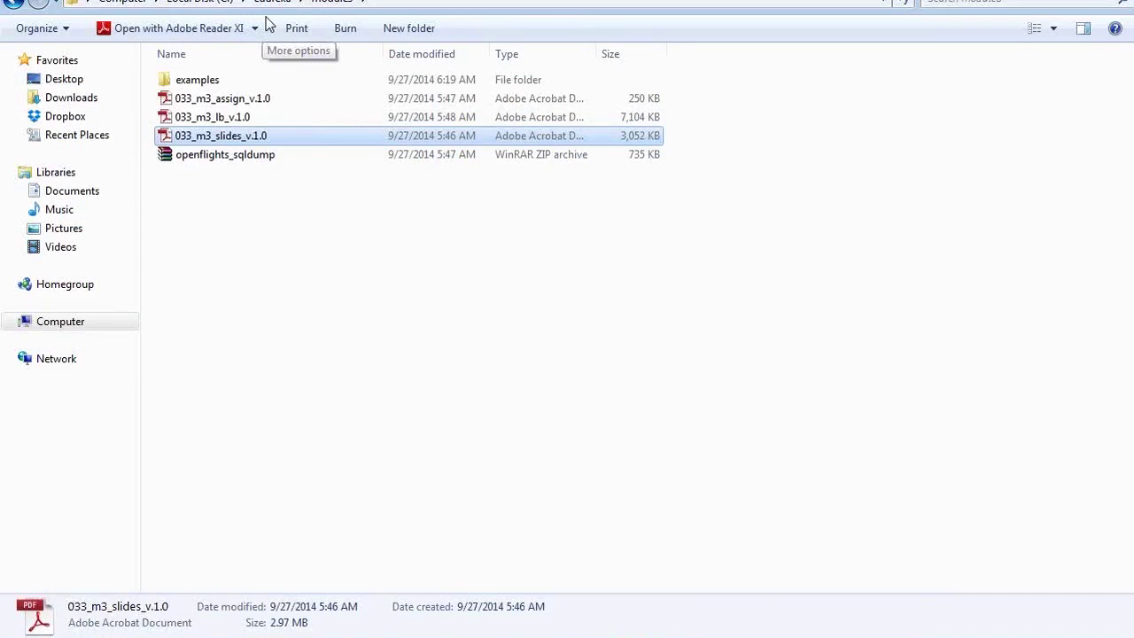
pyautogui.click(276, 4)
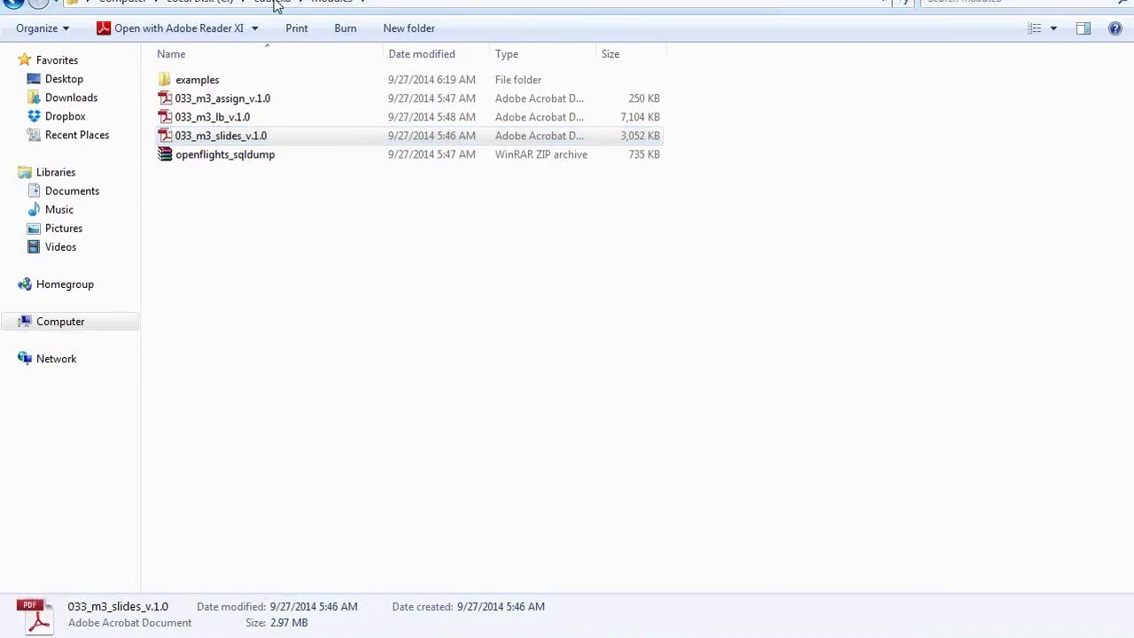
pyautogui.click(200, 2)
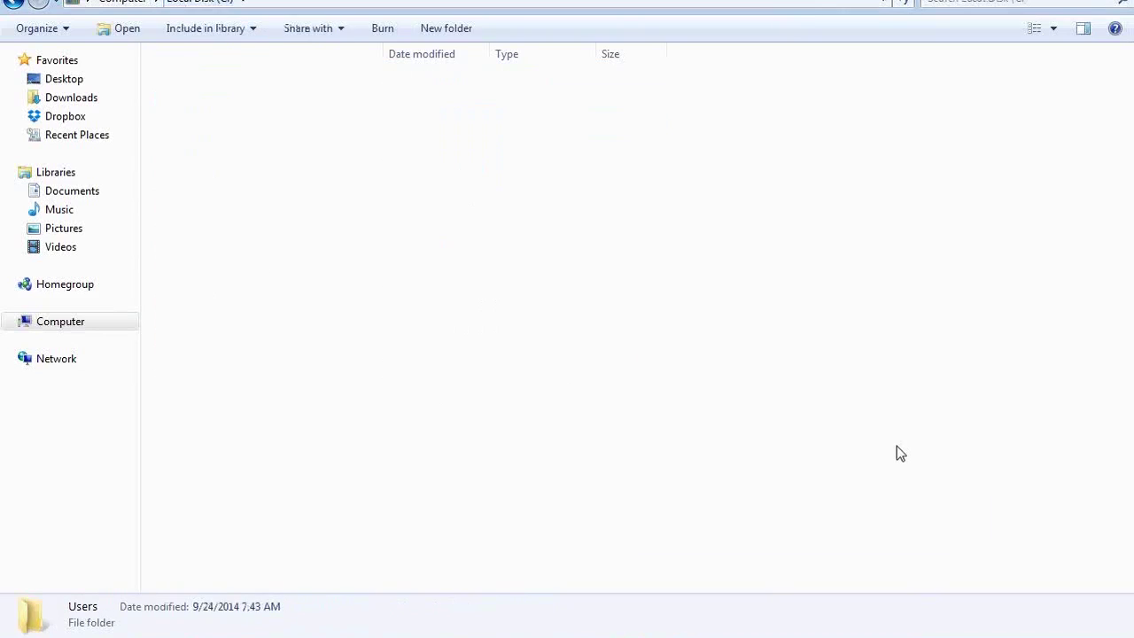
pyautogui.press('m')
pyautogui.press('Return')
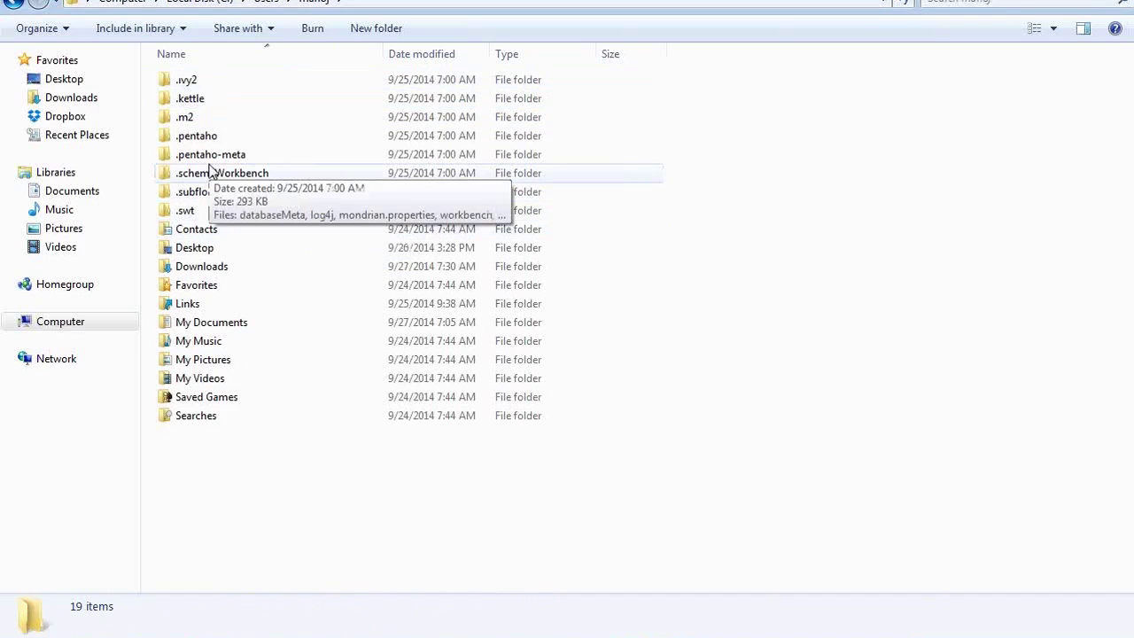
pyautogui.click(219, 104)
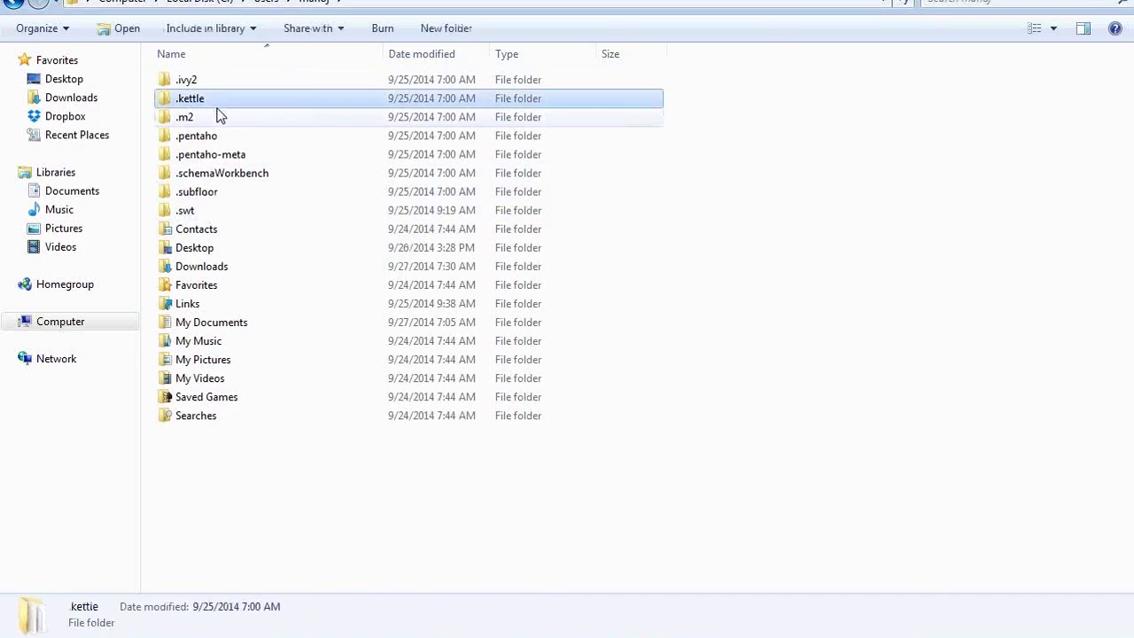
pyautogui.click(224, 138)
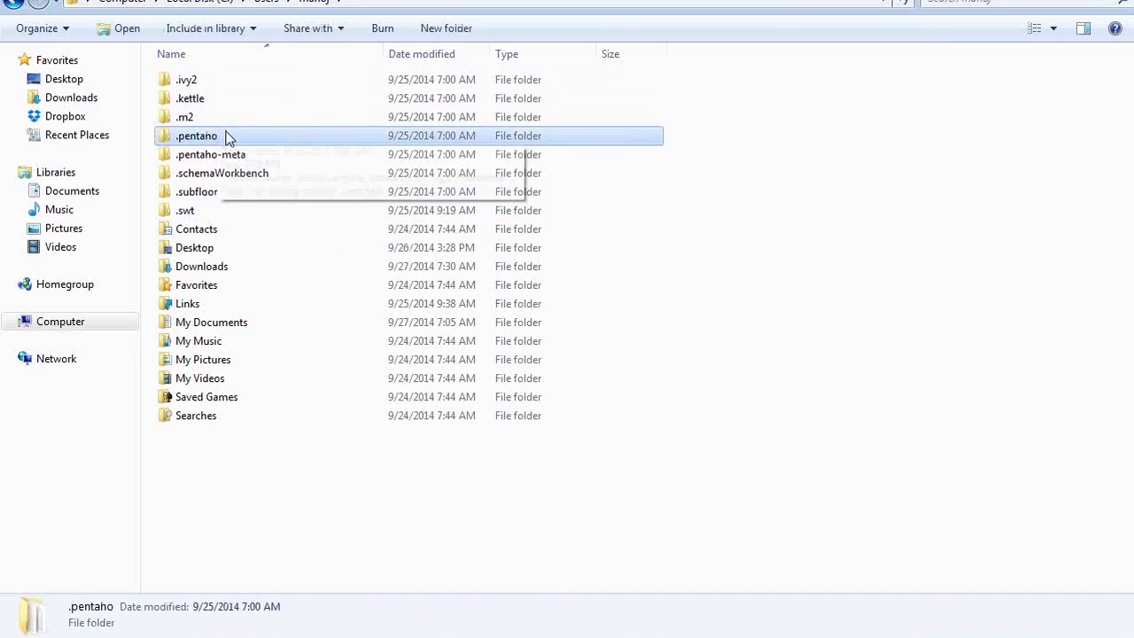
pyautogui.doubleClick(229, 139)
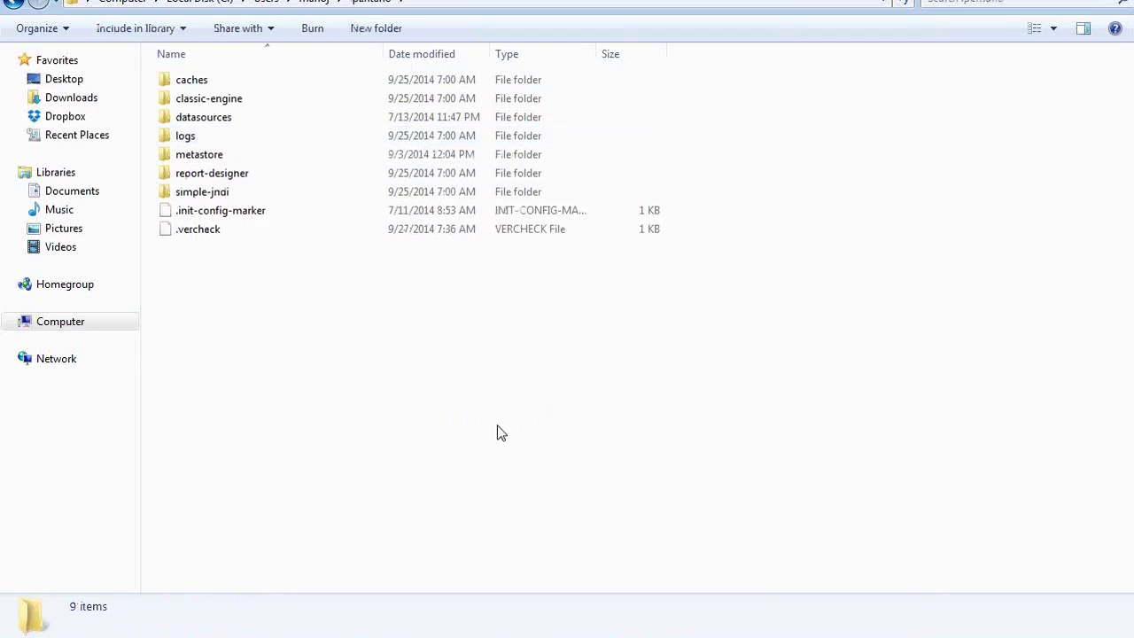
# Open the simple-jndi folder and edit default.properties with Notepad++
pyautogui.hotkey('alt', 'Tab')
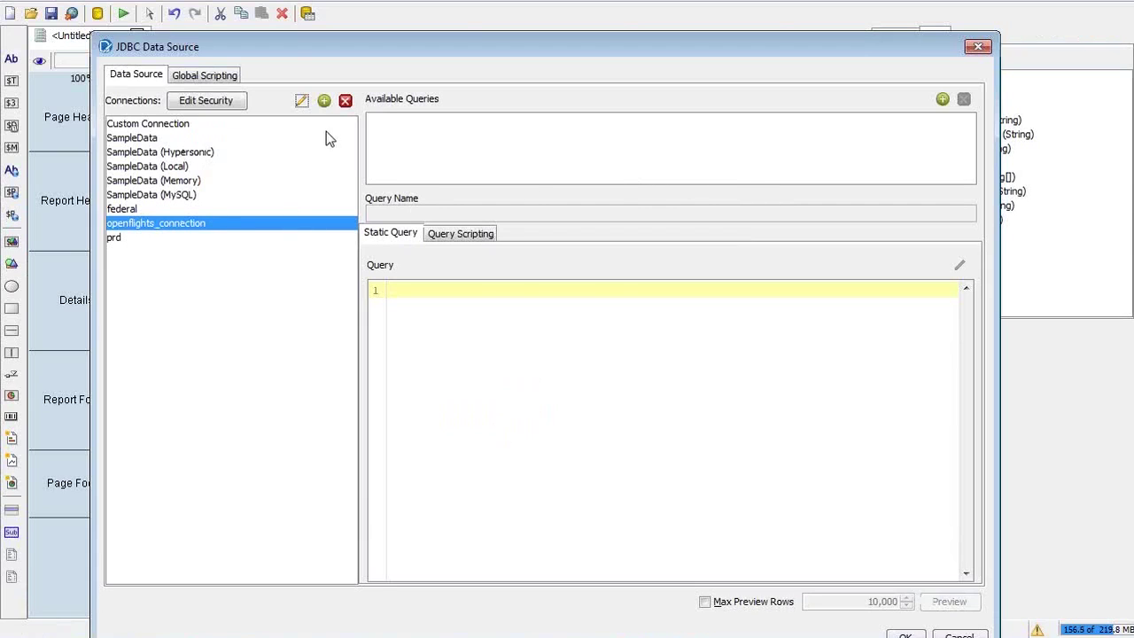
pyautogui.hotkey('alt', 'Tab')
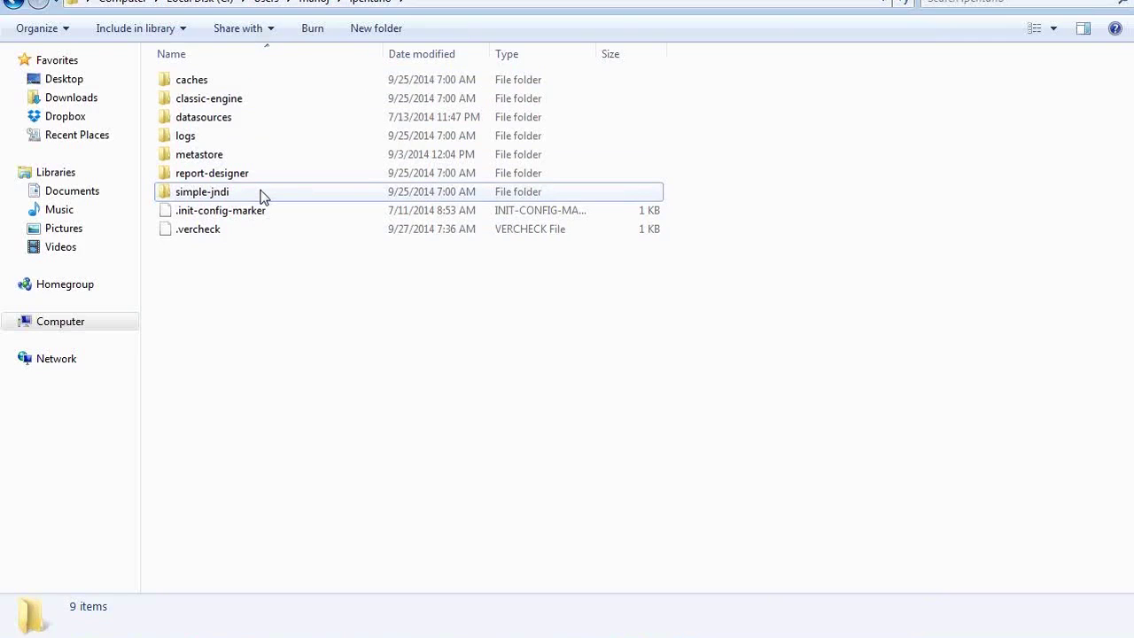
pyautogui.doubleClick(261, 195)
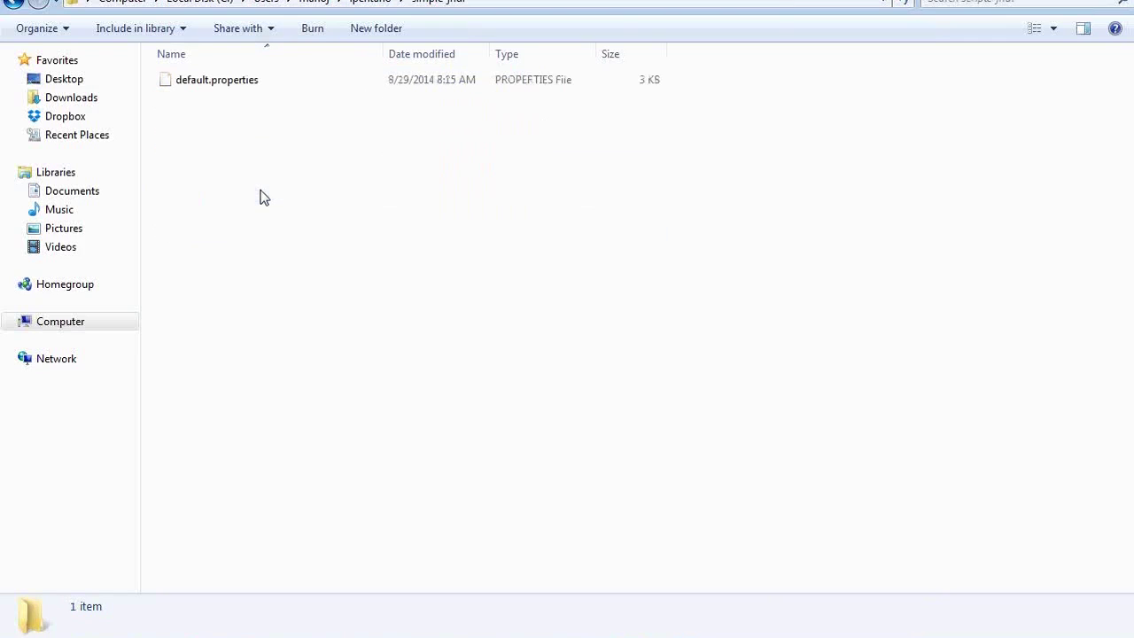
pyautogui.click(223, 88)
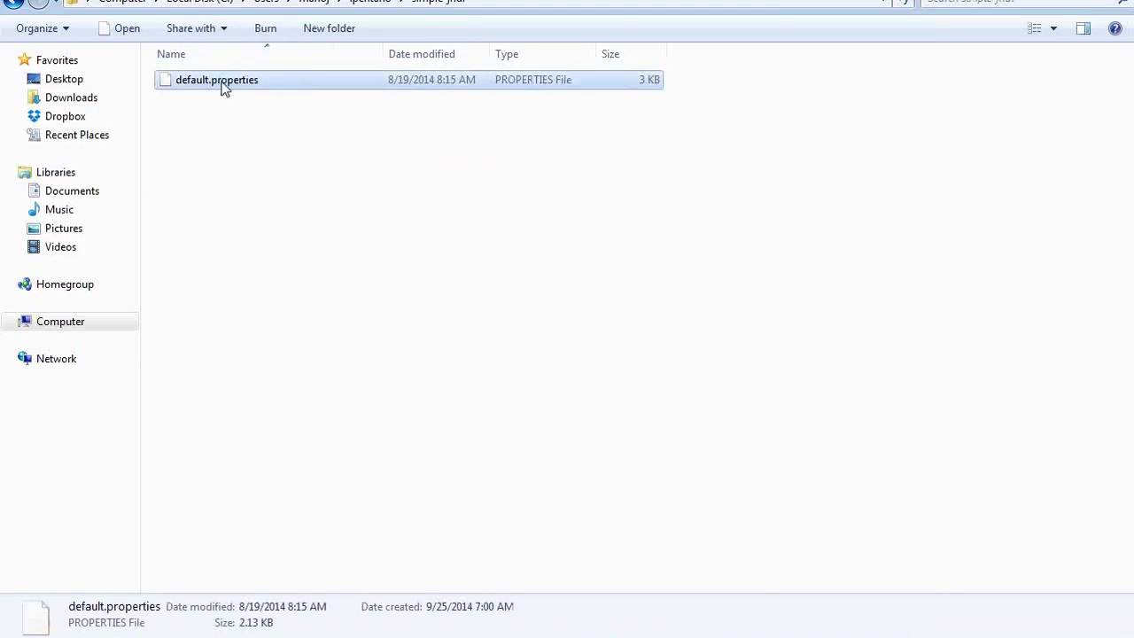
pyautogui.rightClick(223, 88)
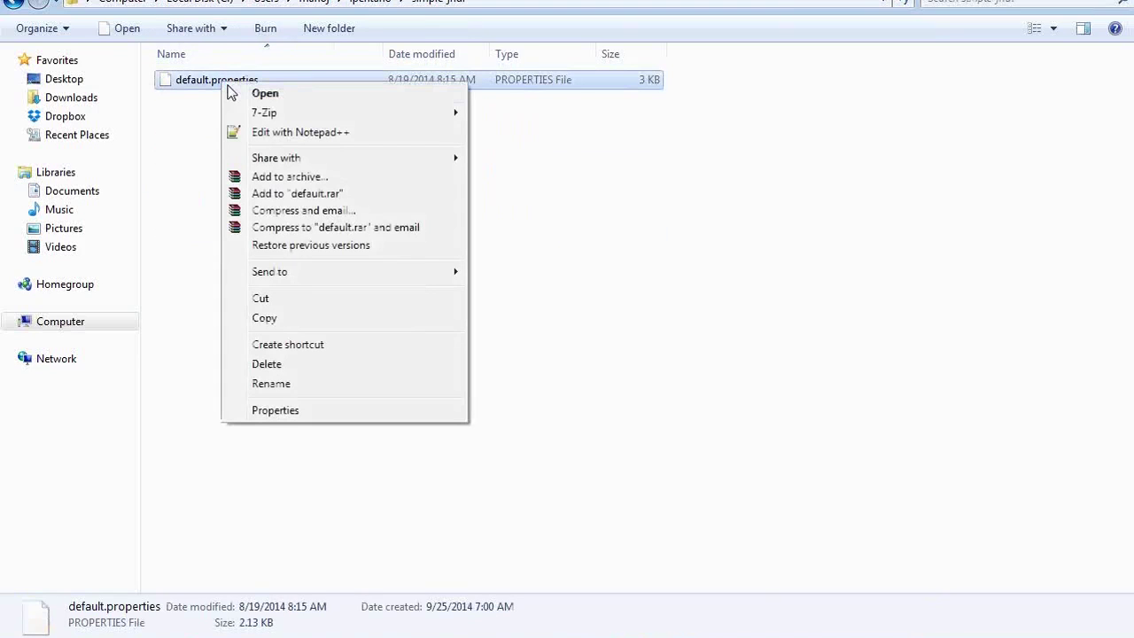
pyautogui.click(291, 133)
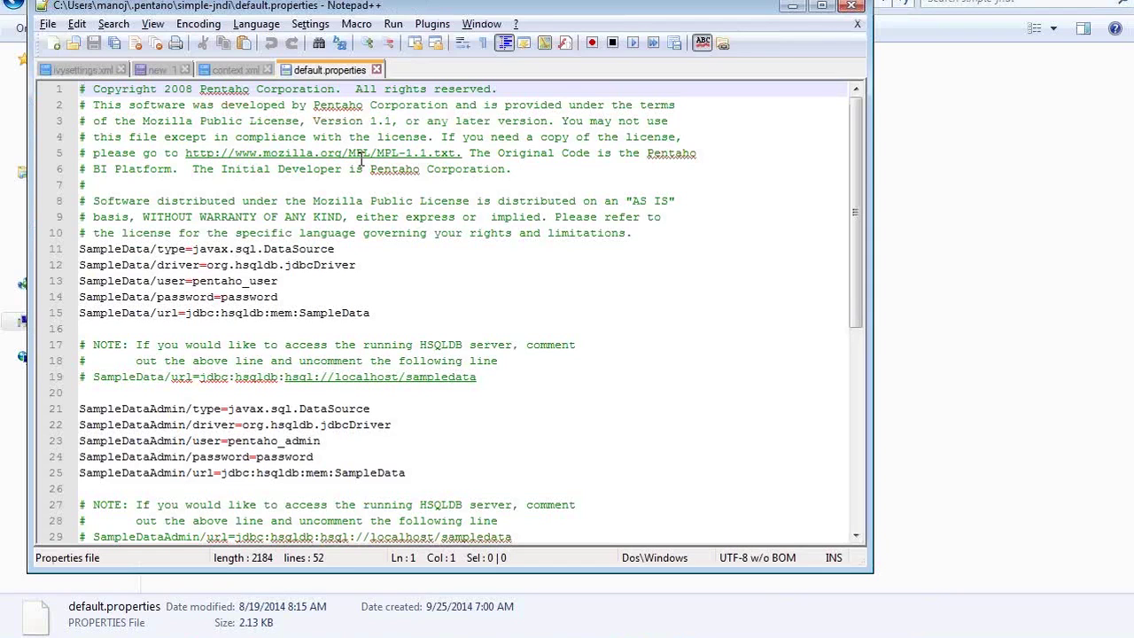
# Review the openflights JNDI block at the end of default.properties, highlighting its driver line
pyautogui.press('pagedown')
pyautogui.press('pagedown')
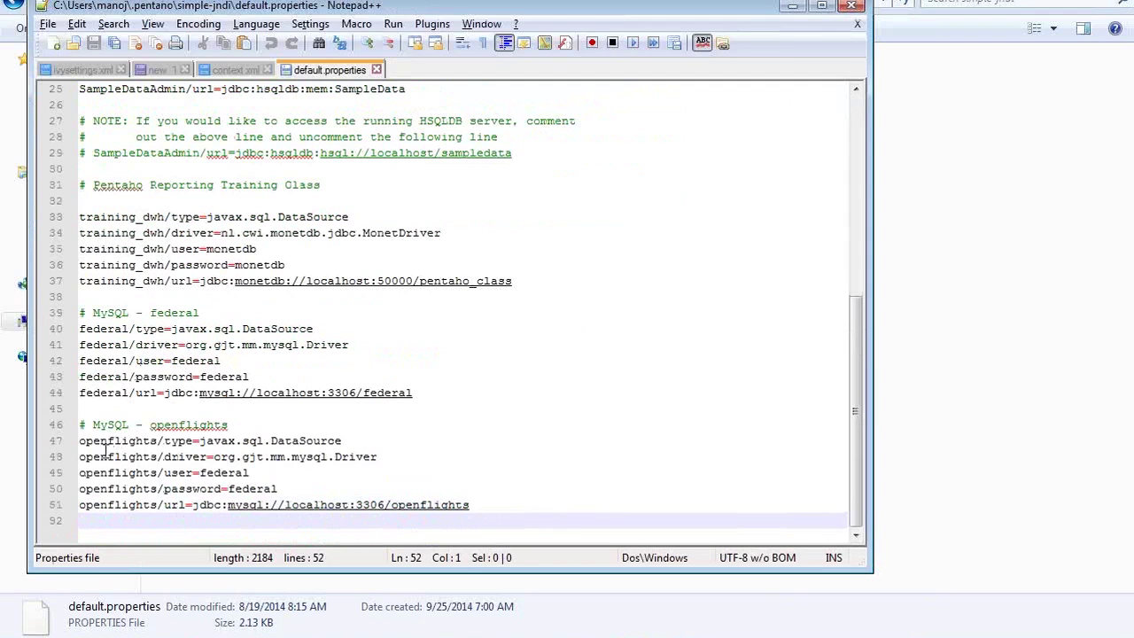
pyautogui.click(81, 426)
pyautogui.moveTo(81, 426); pyautogui.dragTo(487, 521)
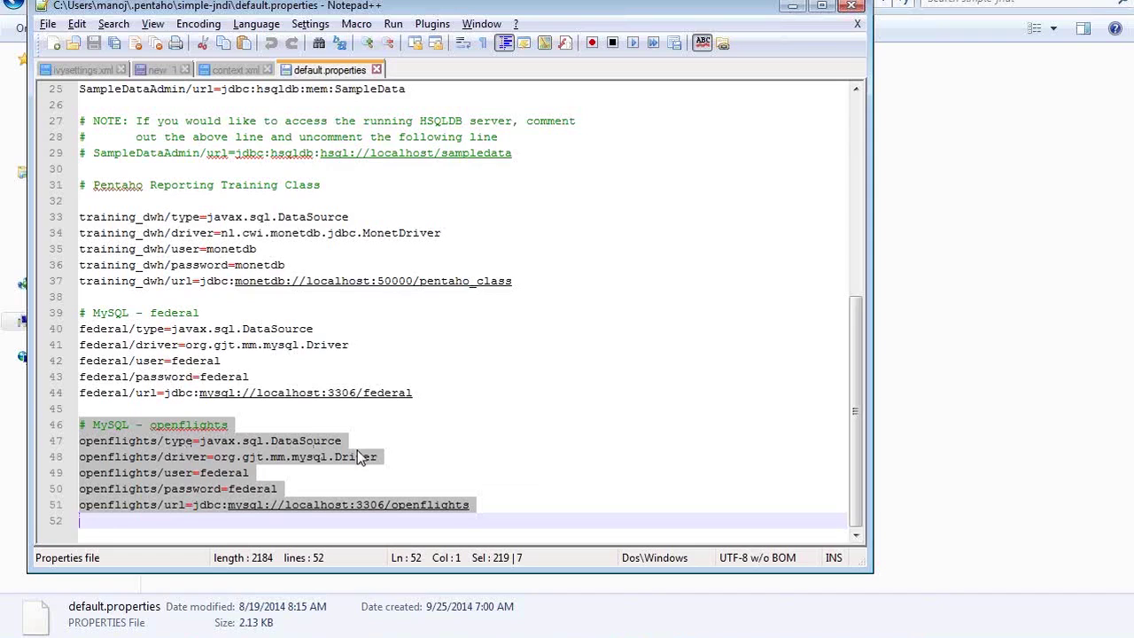
pyautogui.click(358, 454)
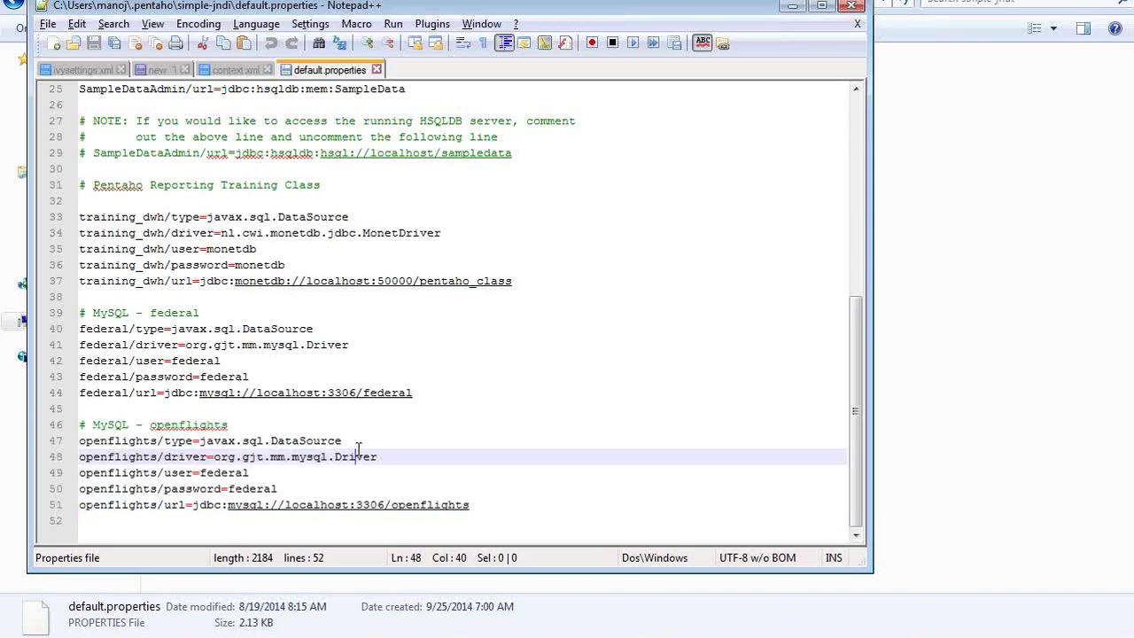
pyautogui.click(357, 443)
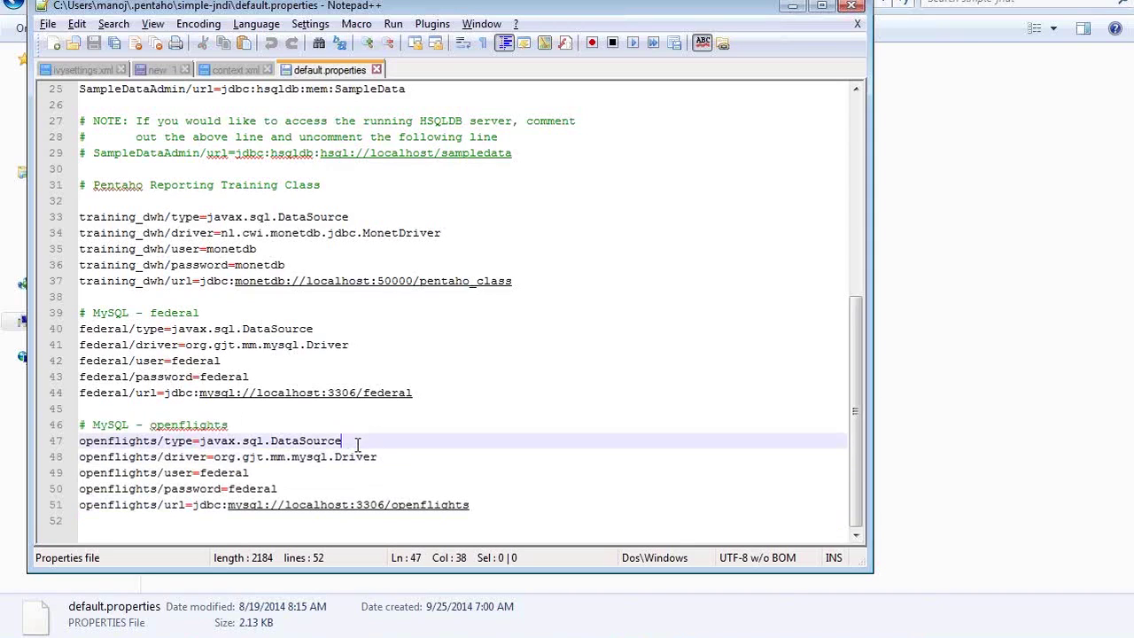
pyautogui.press('Left')
pyautogui.press('Left')
pyautogui.press('Left')
pyautogui.press('Left')
pyautogui.press('Left')
pyautogui.press('Left')
pyautogui.press('Left')
pyautogui.press('Left')
pyautogui.press('Left')
pyautogui.press('Left')
pyautogui.press('Left')
pyautogui.press('Left')
pyautogui.press('Left')
pyautogui.press('Left')
pyautogui.press('Left')
pyautogui.press('Left')
pyautogui.press('Left')
pyautogui.press('Left')
pyautogui.press('Left')
pyautogui.press('Left')
pyautogui.press('Left')
pyautogui.doubleClick(184, 456)
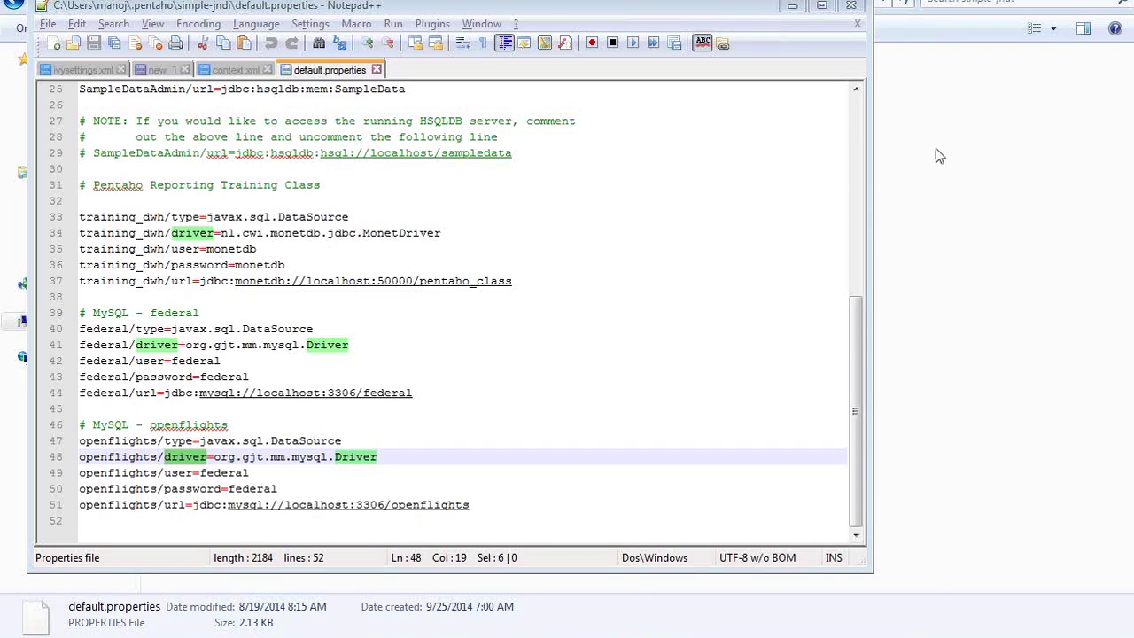
# Replace the openflights user name and password values on lines 49 and 50 with the new credentials
pyautogui.doubleClick(239, 473)
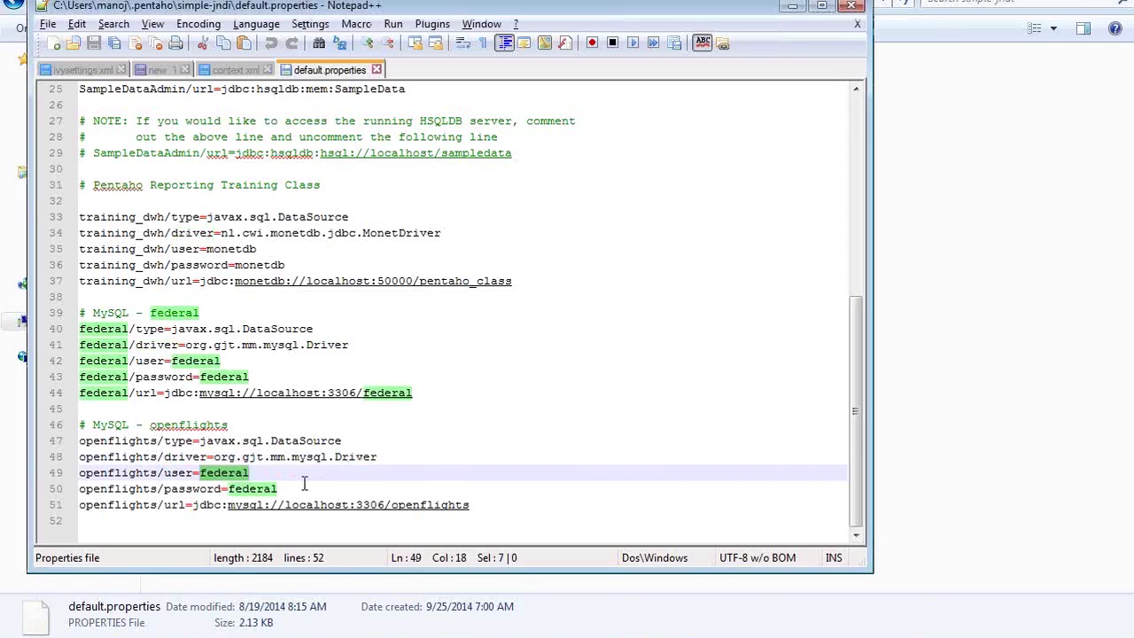
pyautogui.write('us')
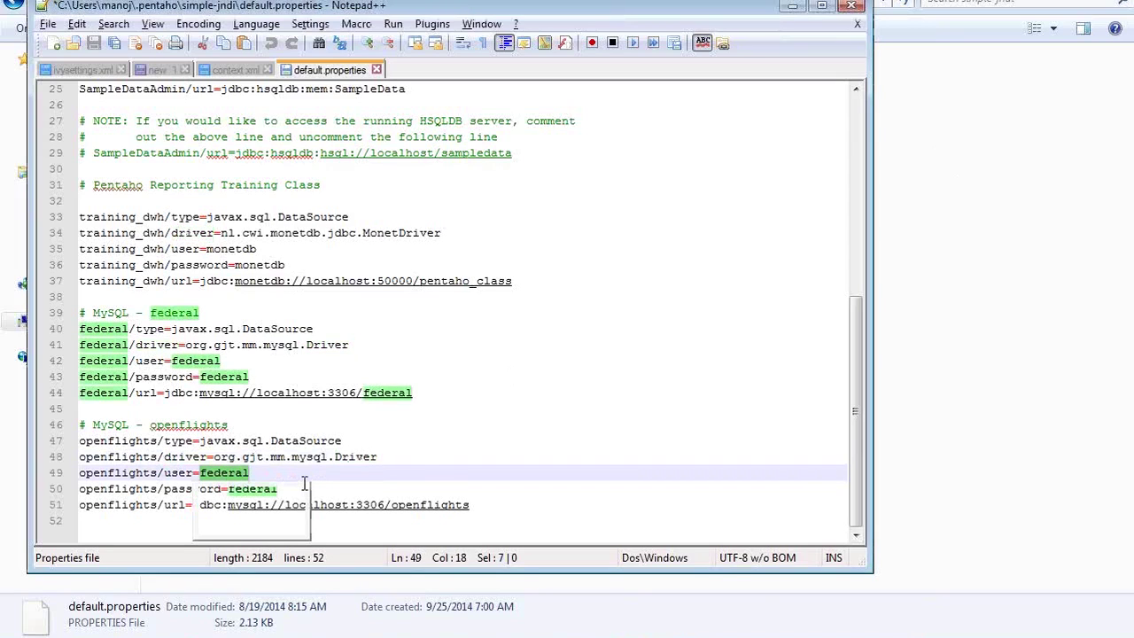
pyautogui.write('er=edureka')
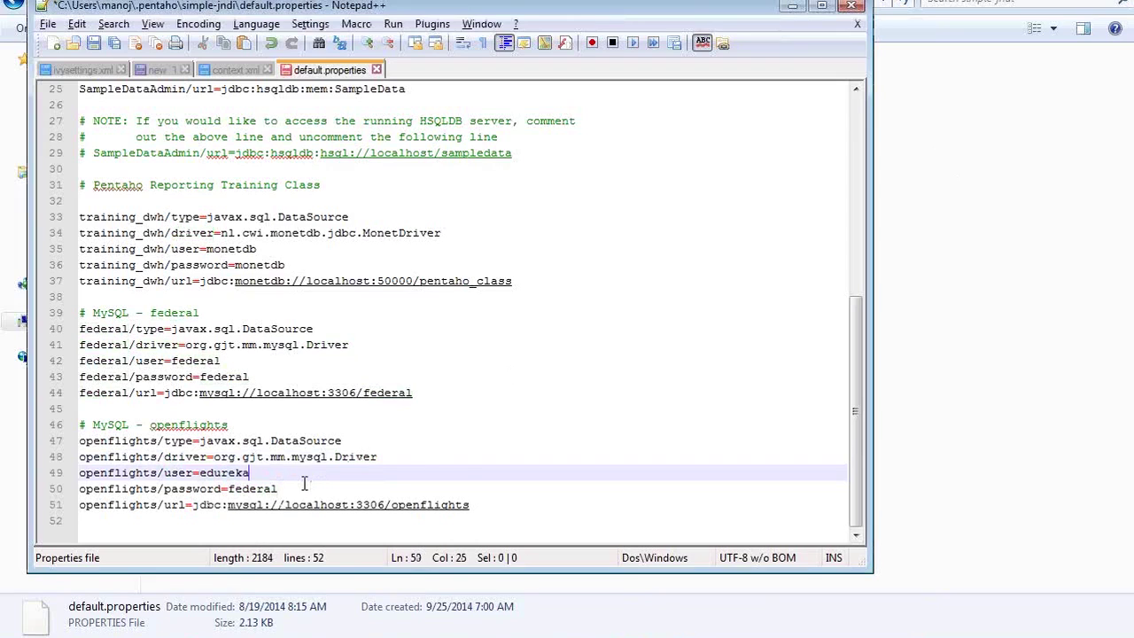
pyautogui.press('Down')
pyautogui.doubleClick(304, 483)
pyautogui.write('edd')
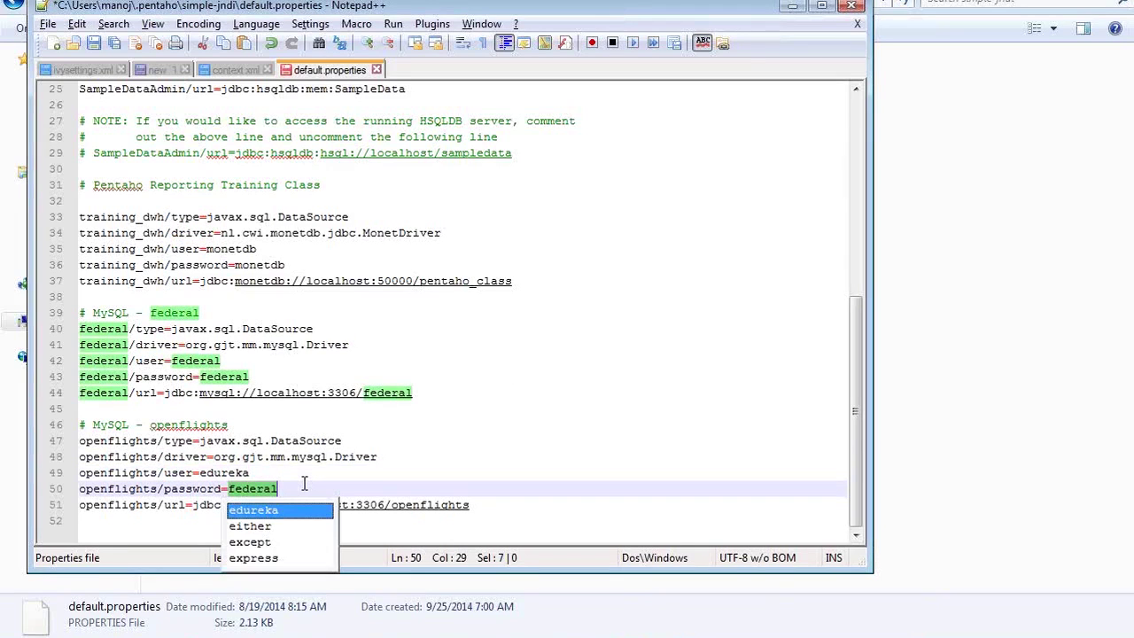
pyautogui.write('ure')
pyautogui.press('BackSpace')
pyautogui.press('BackSpace')
pyautogui.press('BackSpace')
pyautogui.press('BackSpace')
pyautogui.press('BackSpace')
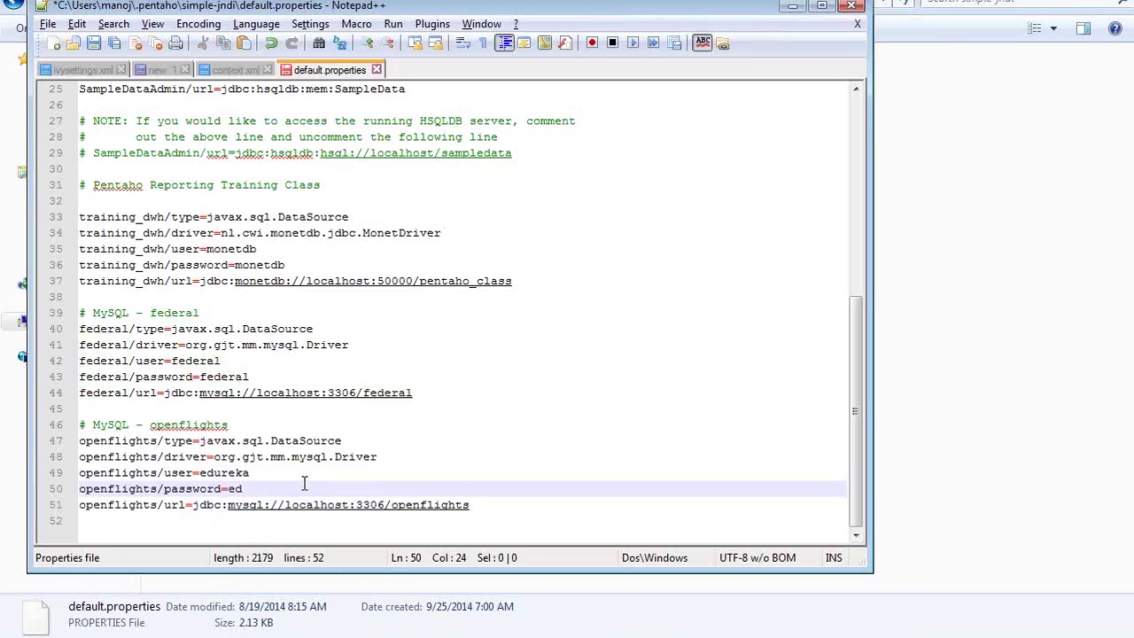
pyautogui.write('ureka')
# Save default.properties and return to Pentaho's JDBC data source dialog
pyautogui.click(480, 504)
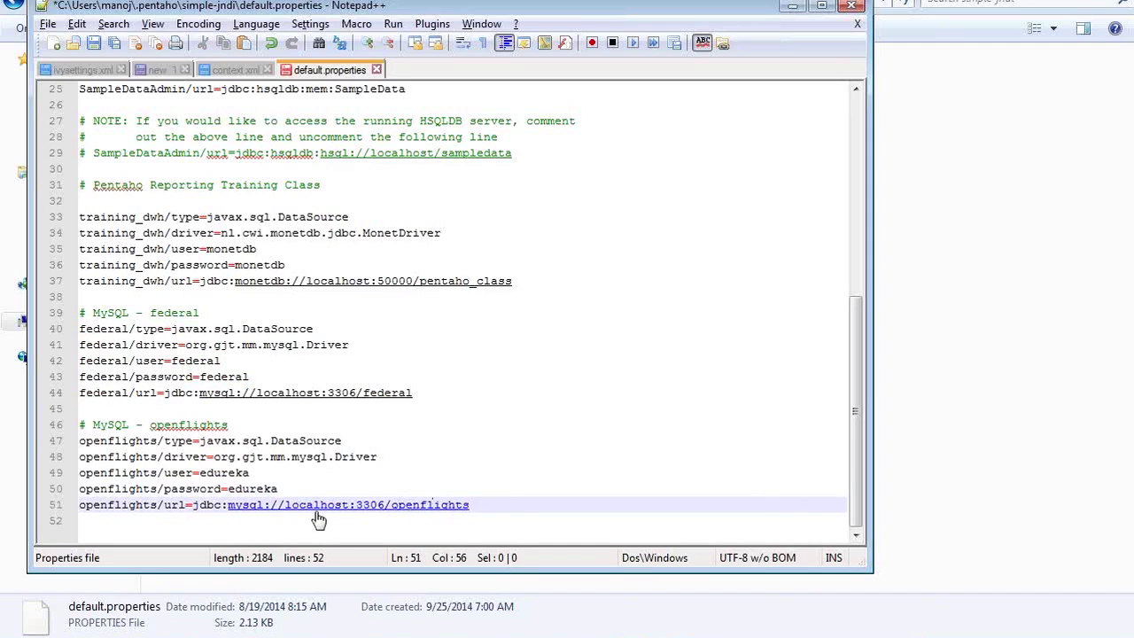
pyautogui.hotkey('ctrl', 's')
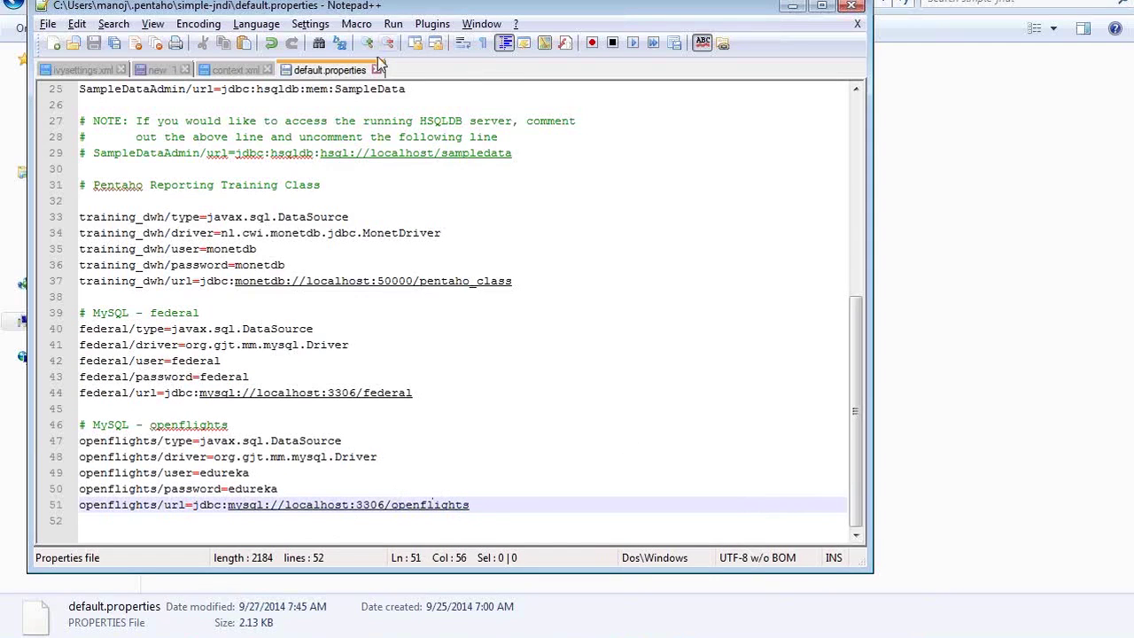
pyautogui.hotkey('alt', 'Tab')
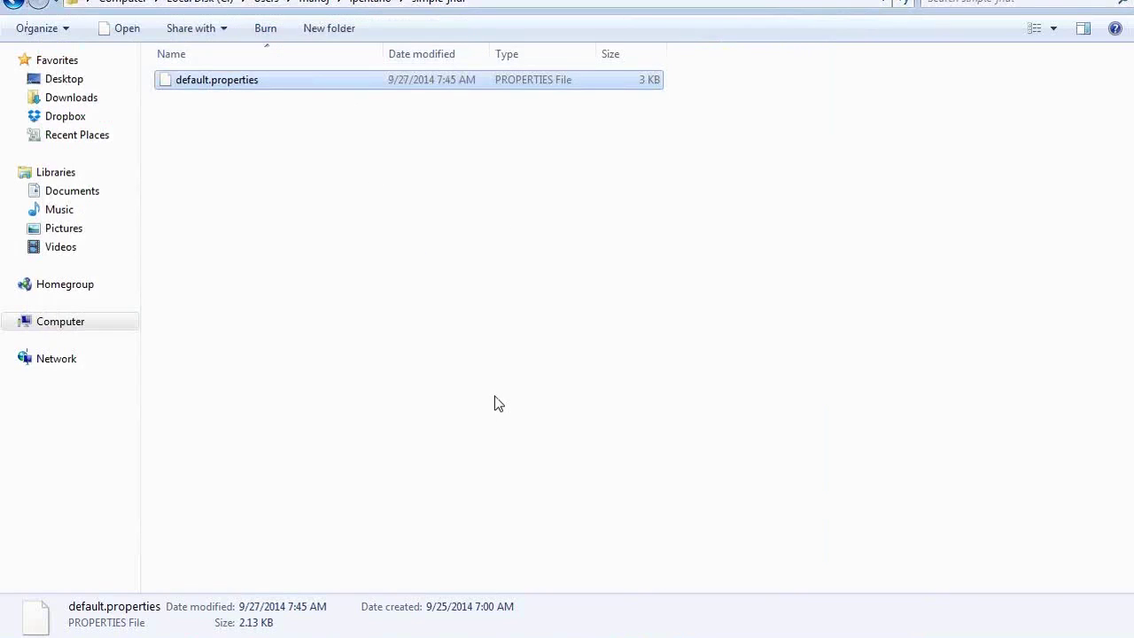
pyautogui.hotkey('alt', 'Tab')
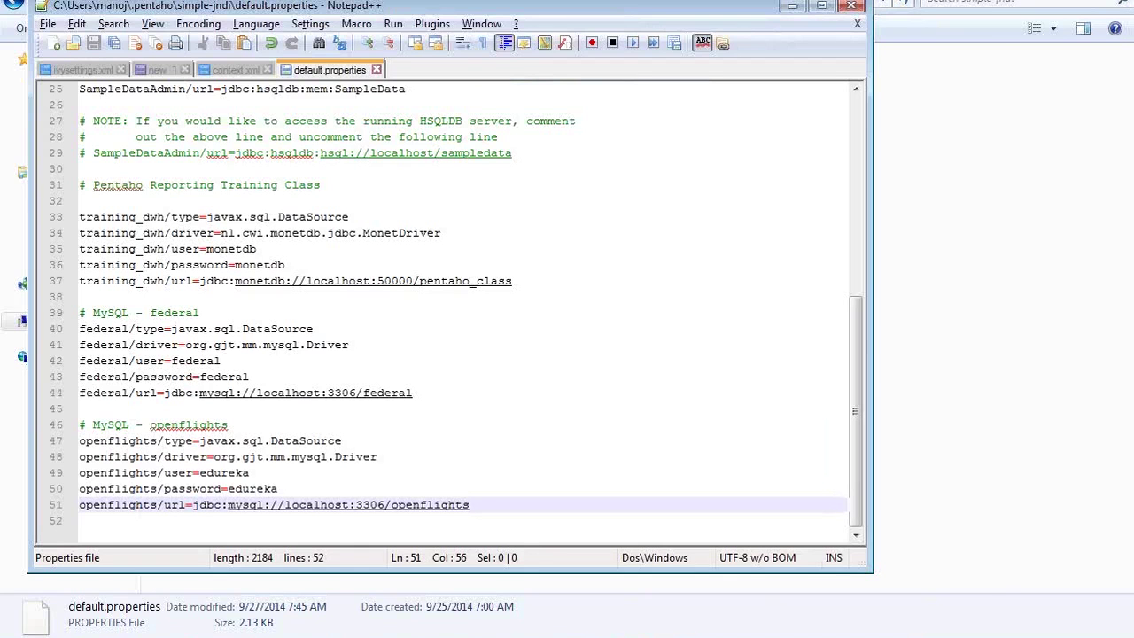
pyautogui.hotkey('alt', 'Tab')
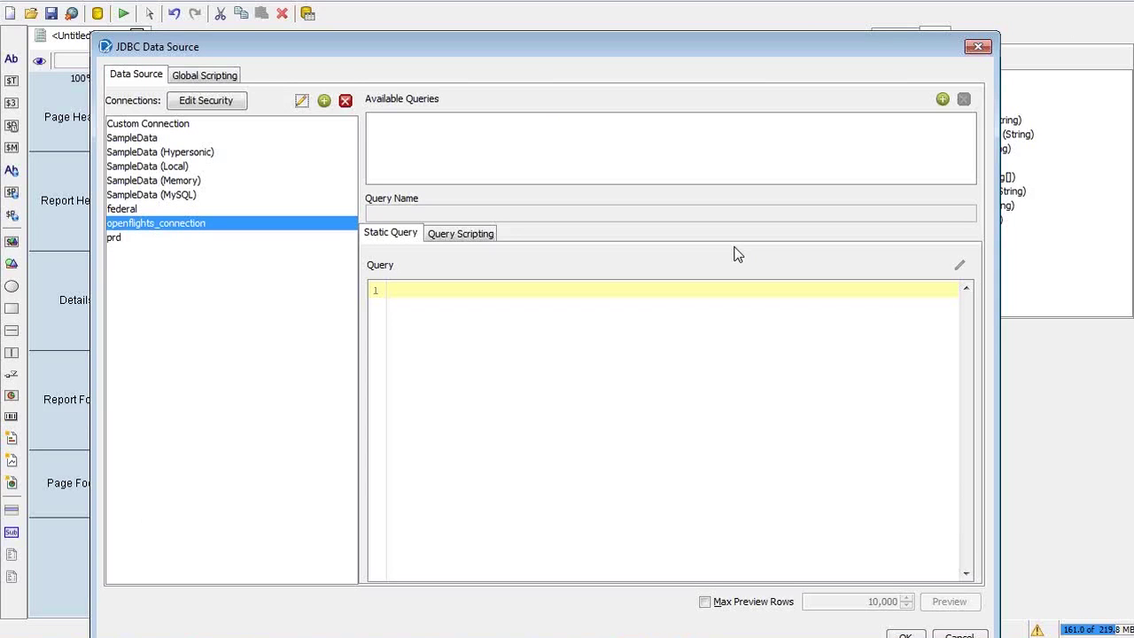
# Open the Database Connection settings of openflights_connection
pyautogui.moveTo(876, 51); pyautogui.dragTo(868, 4)
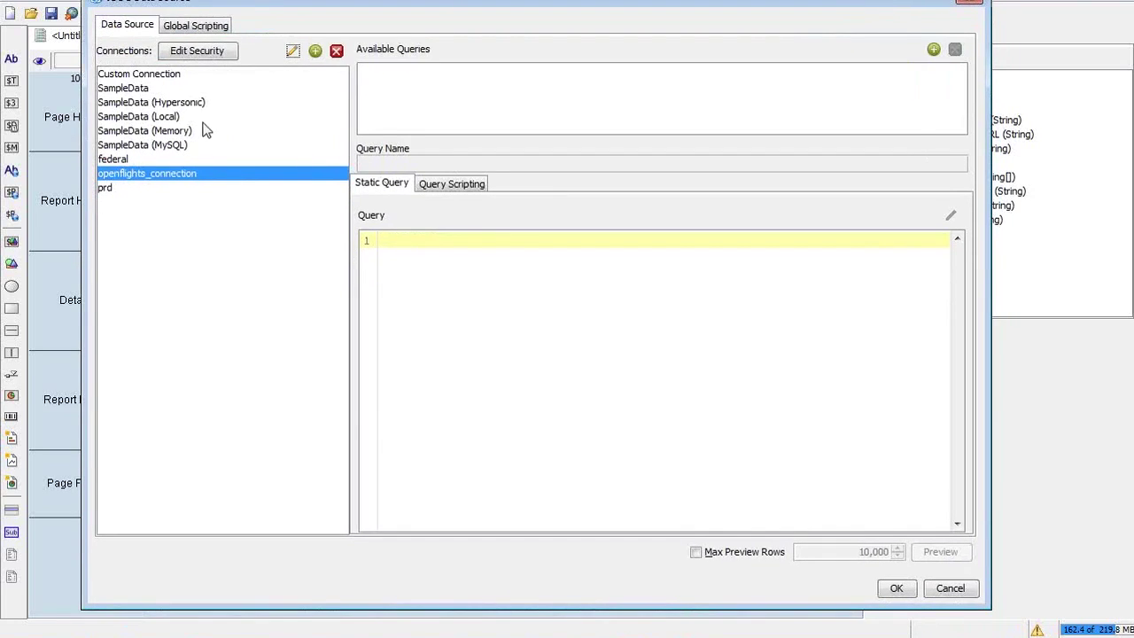
pyautogui.click(293, 51)
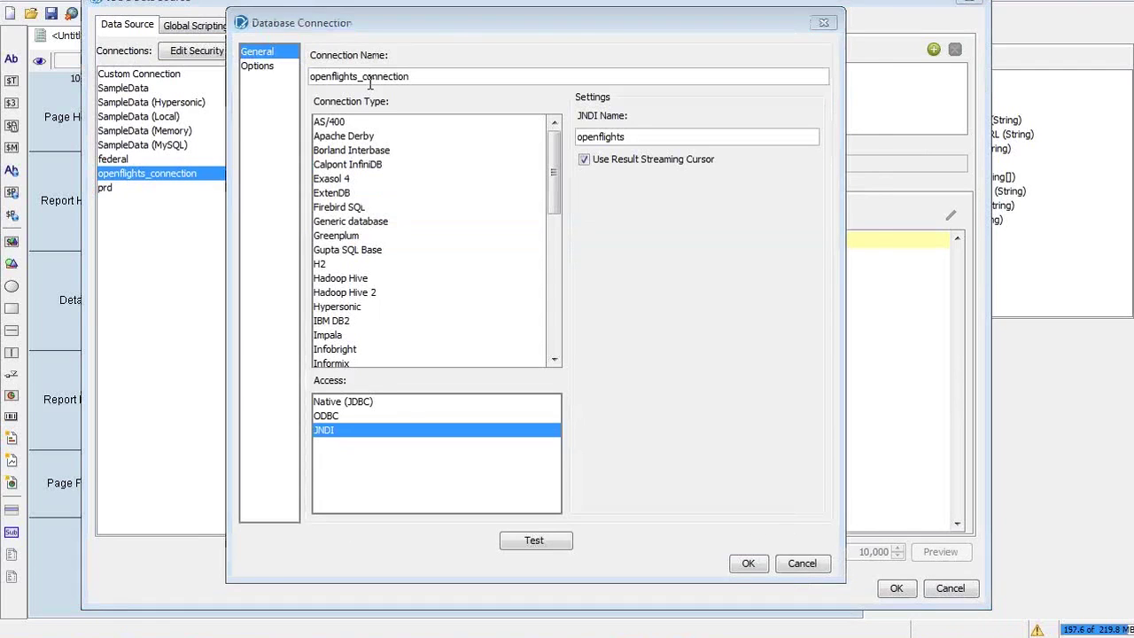
pyautogui.hotkey('alt', 'Tab')
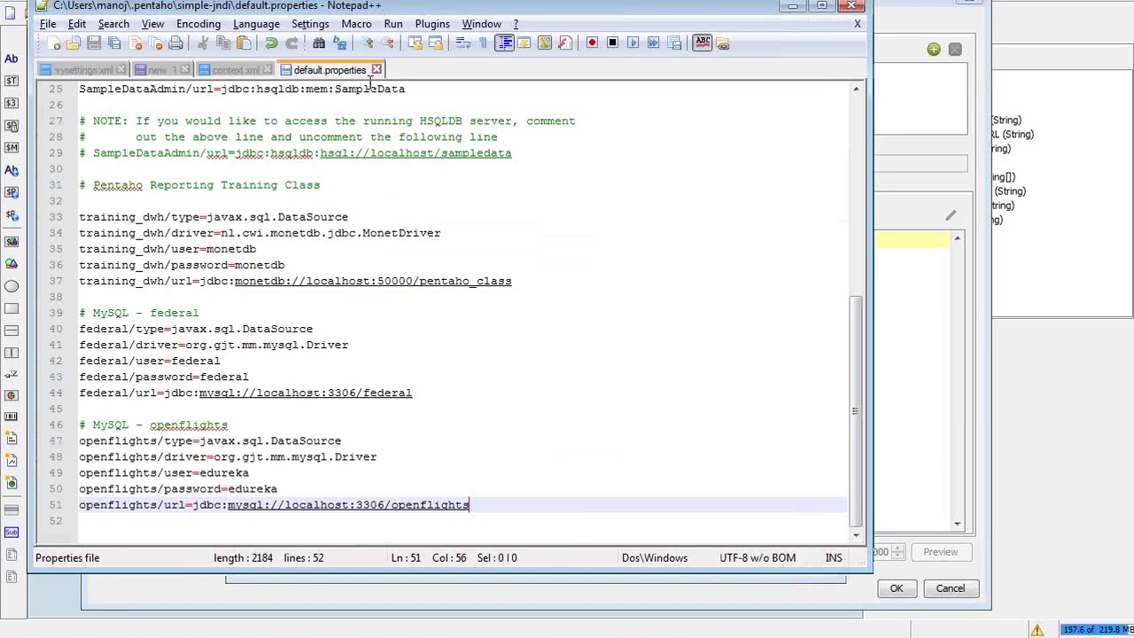
pyautogui.hotkey('alt', 'Tab')
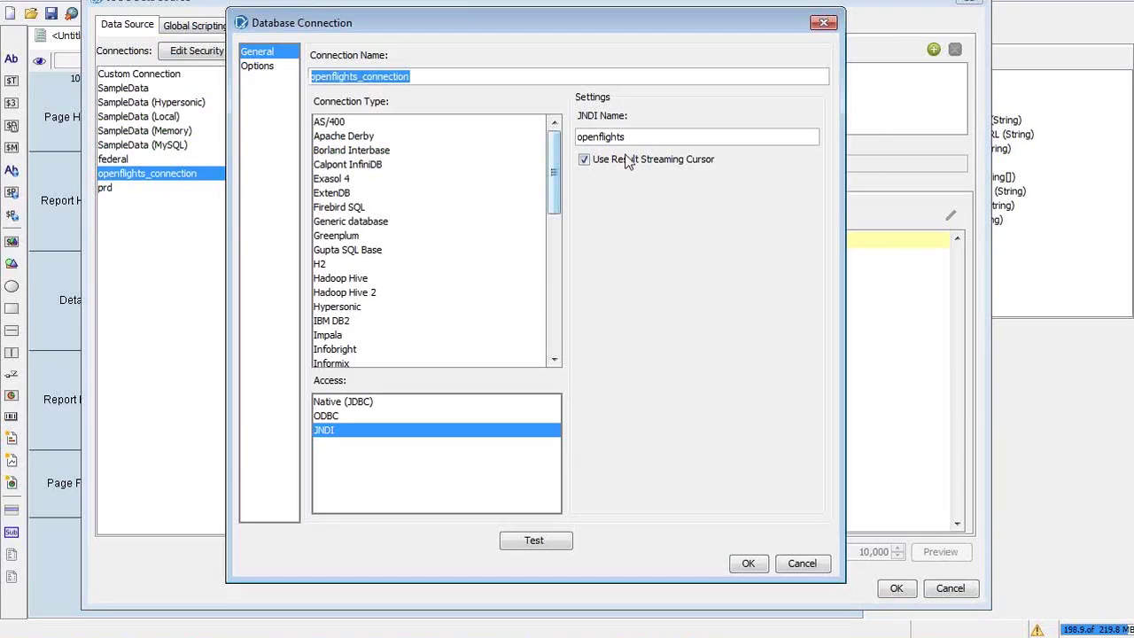
# Compare the JNDI name openflights with the openflights entry in default.properties
pyautogui.moveTo(633, 136); pyautogui.dragTo(538, 140)
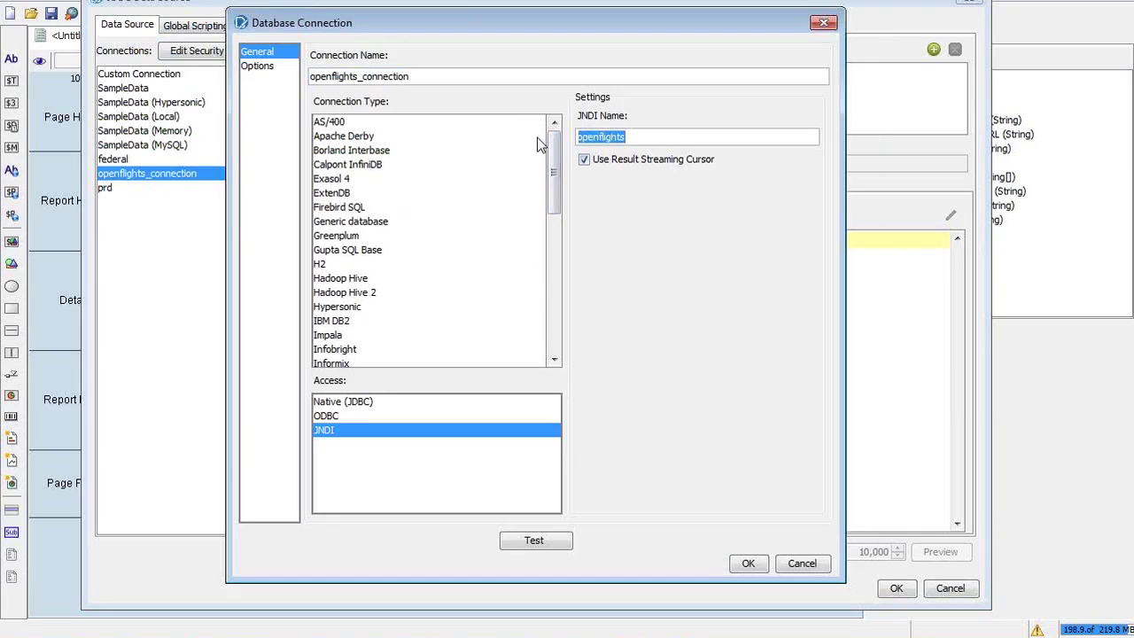
pyautogui.hotkey('alt', 'Tab')
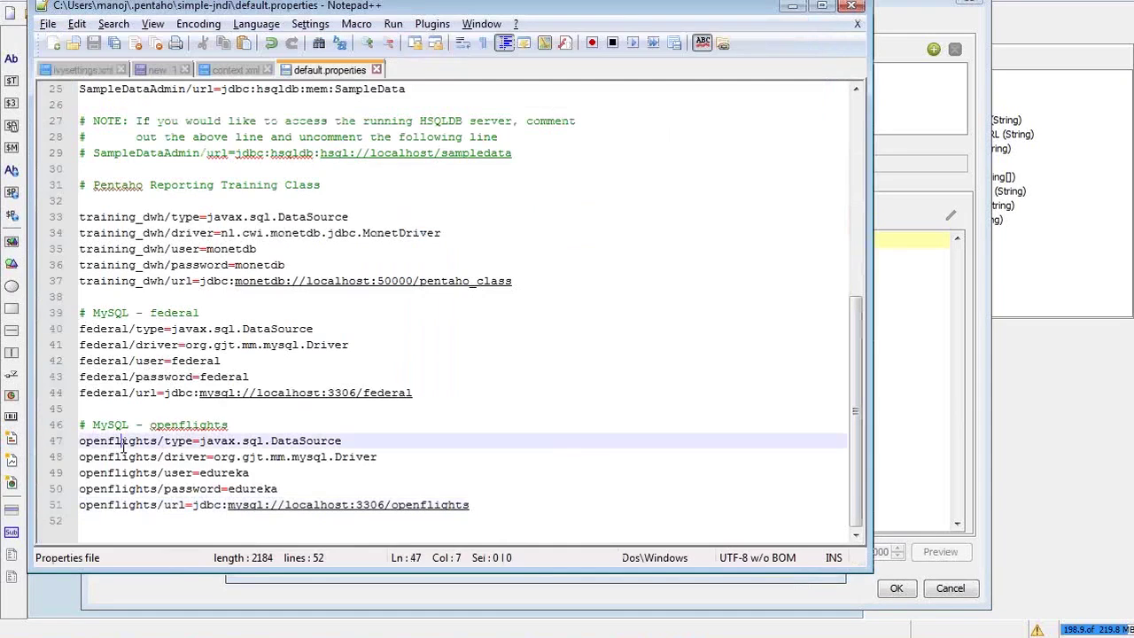
pyautogui.doubleClick(122, 443)
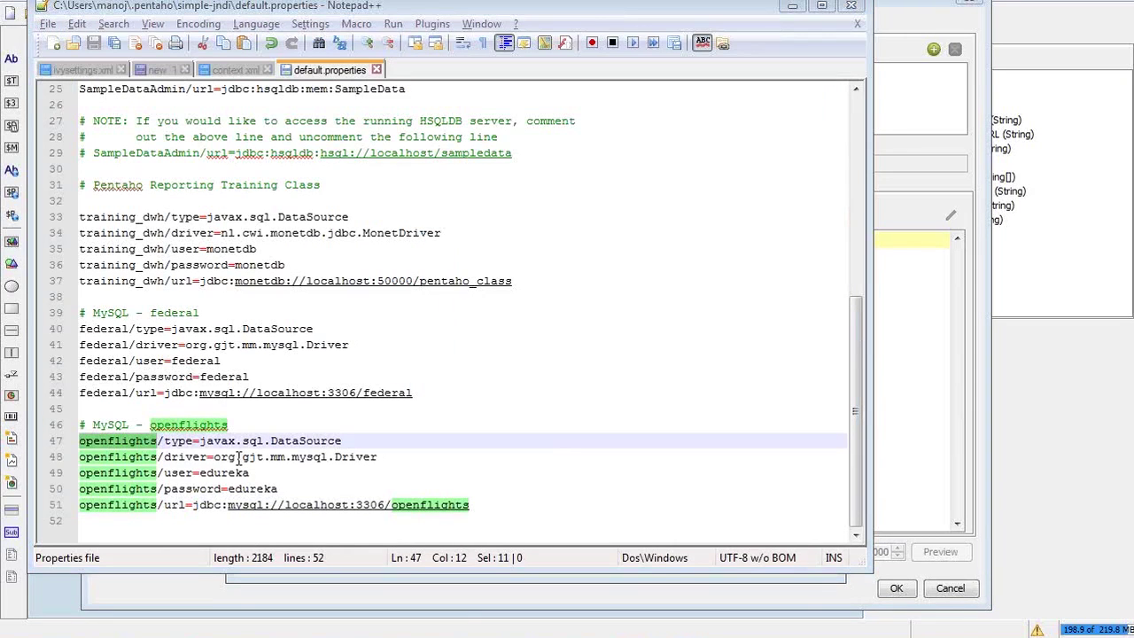
pyautogui.hotkey('alt', 'Tab')
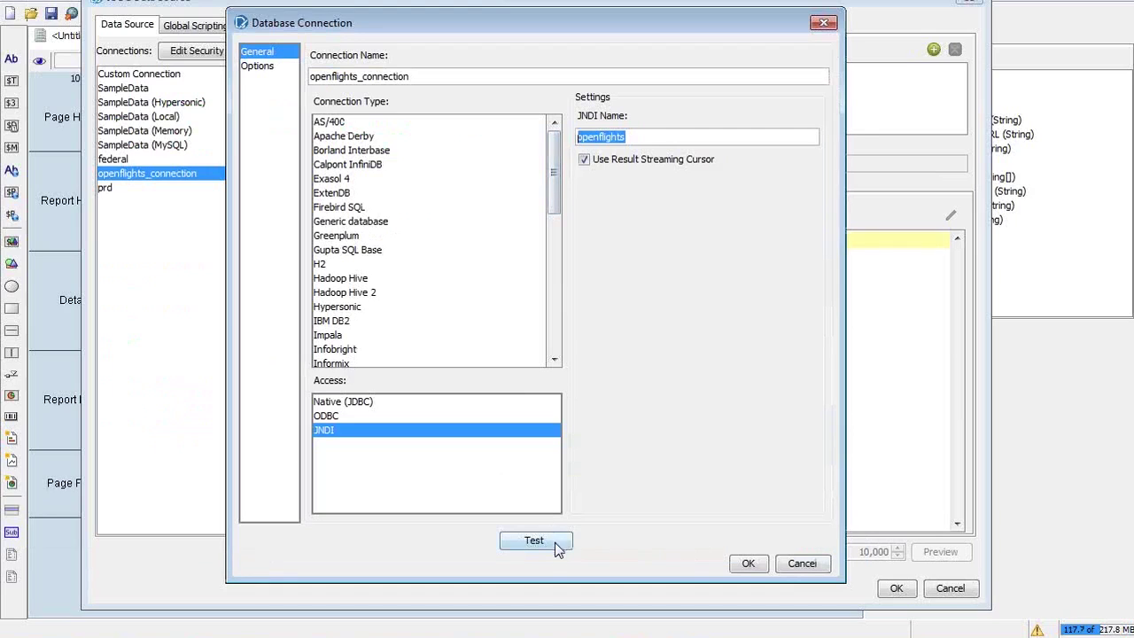
# Keep JNDI access, test openflights_connection successfully, and confirm the connection settings with OK
pyautogui.click(332, 403)
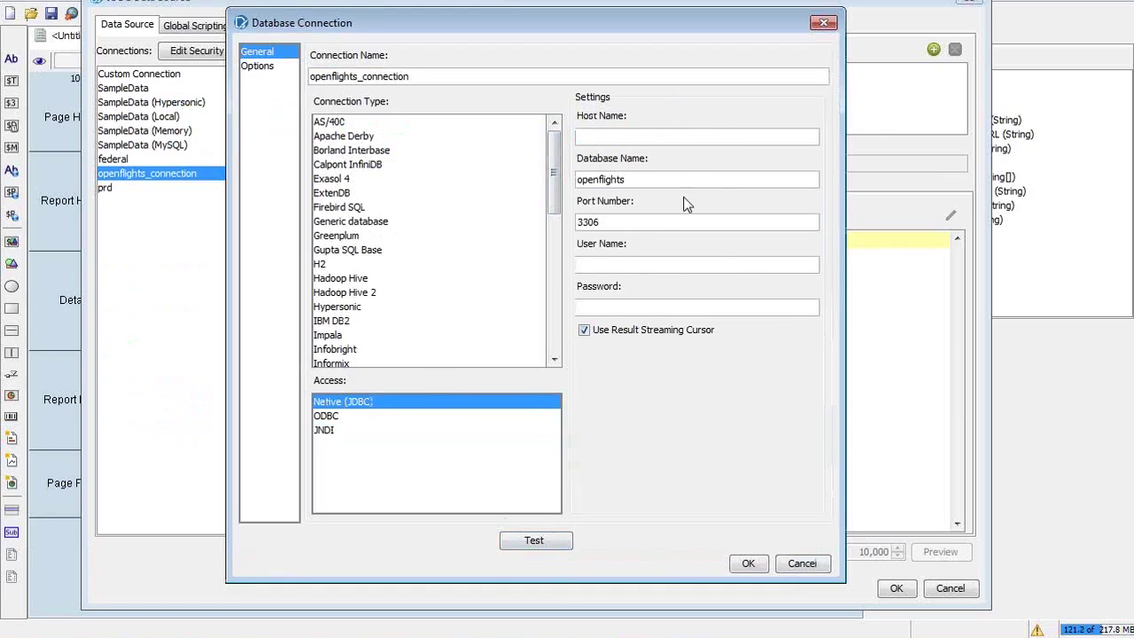
pyautogui.click(328, 431)
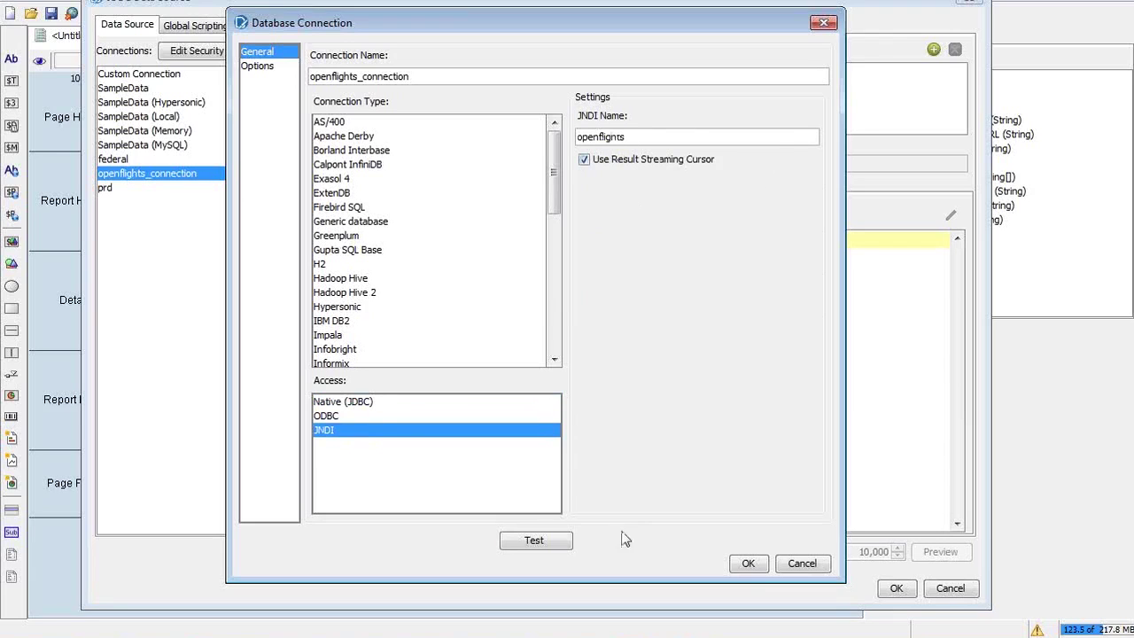
pyautogui.click(541, 541)
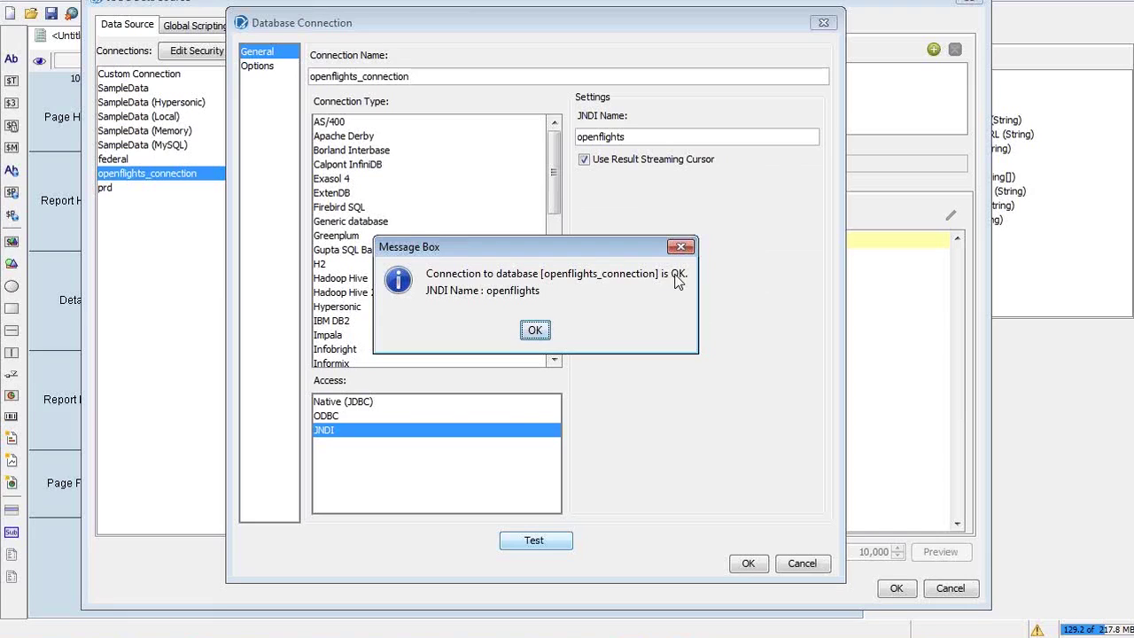
pyautogui.click(534, 331)
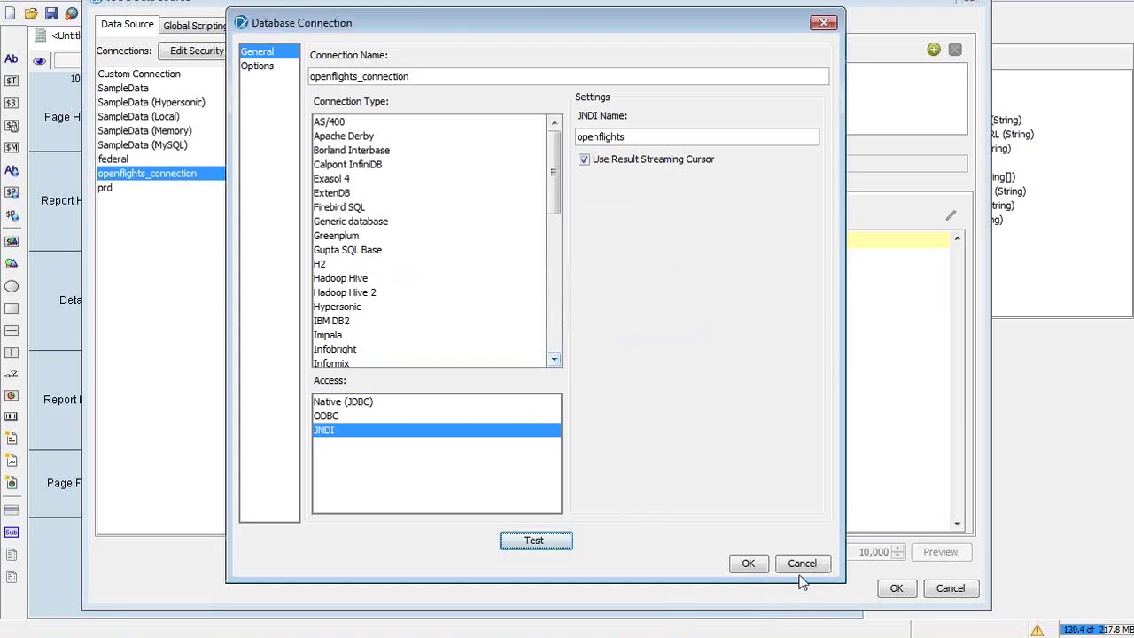
pyautogui.click(748, 563)
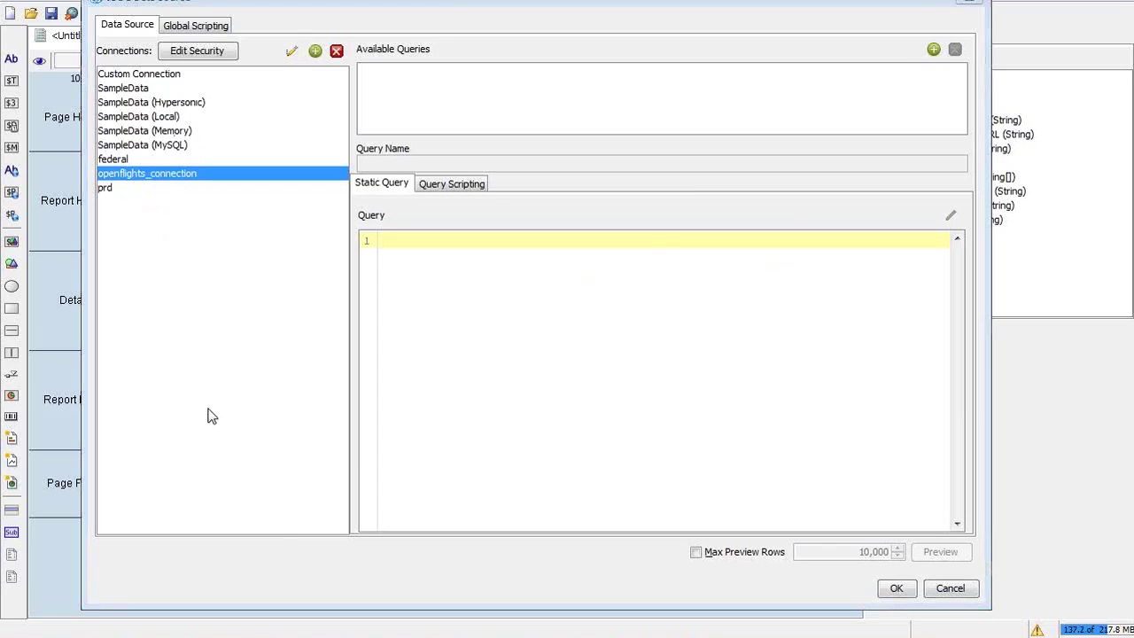
# Advance the training deck from Slide 14 to the DB Schema Model slide, then return to Pentaho
pyautogui.hotkey('alt', 'Tab')
pyautogui.hotkey('alt', 'Tab')
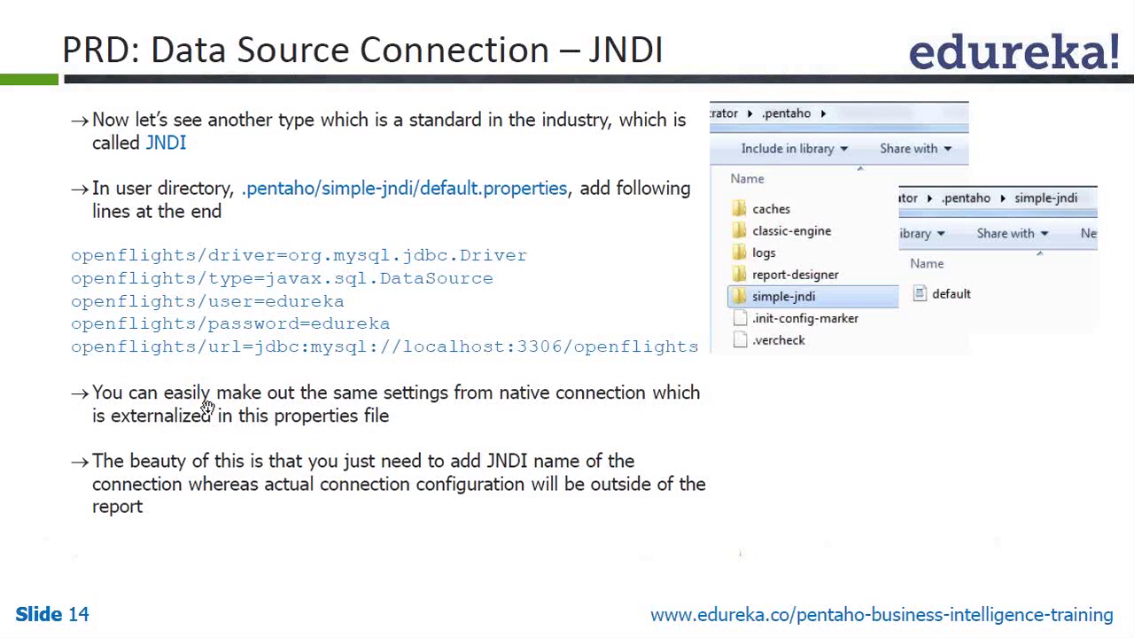
pyautogui.press('Down')
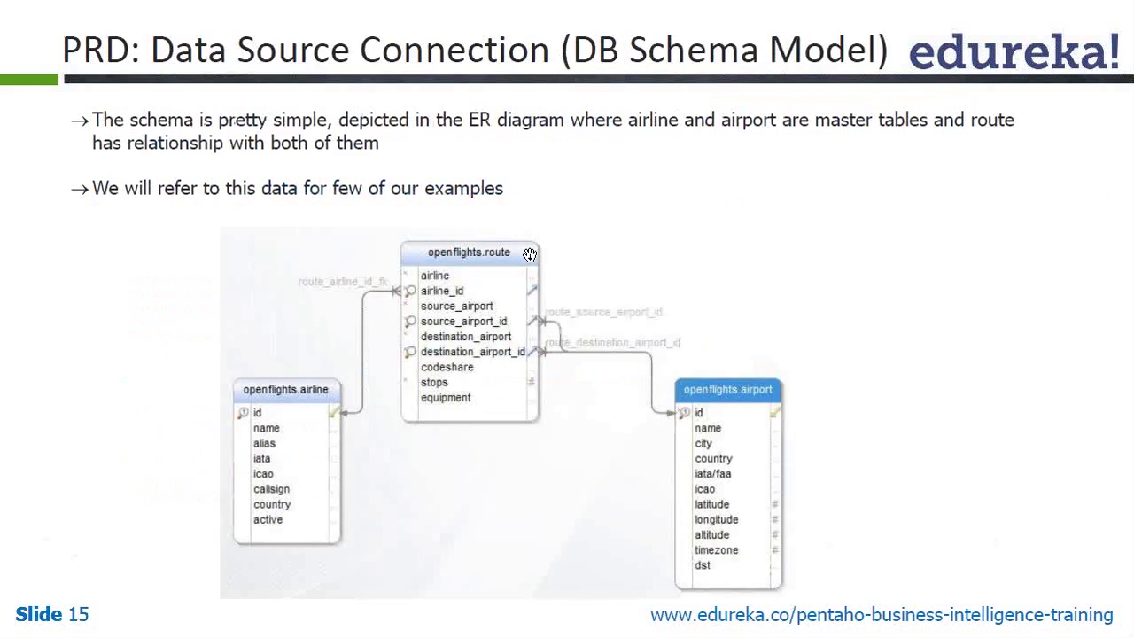
pyautogui.hotkey('alt', 'Tab')
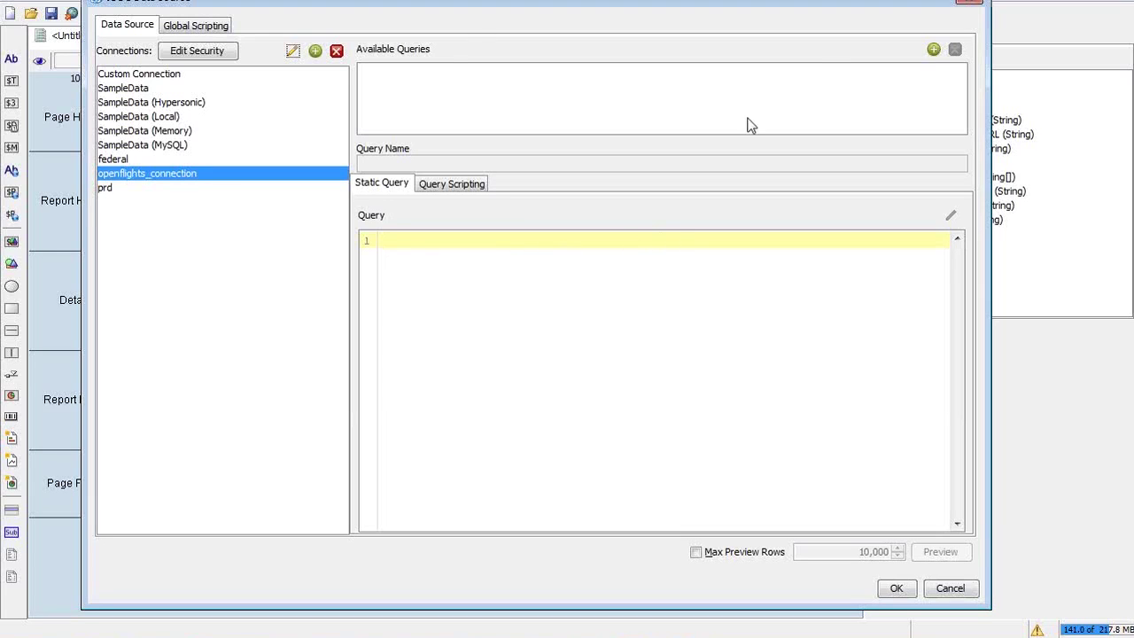
# Add a new query named Query 1 to openflights_connection and focus its query editor
pyautogui.click(934, 51)
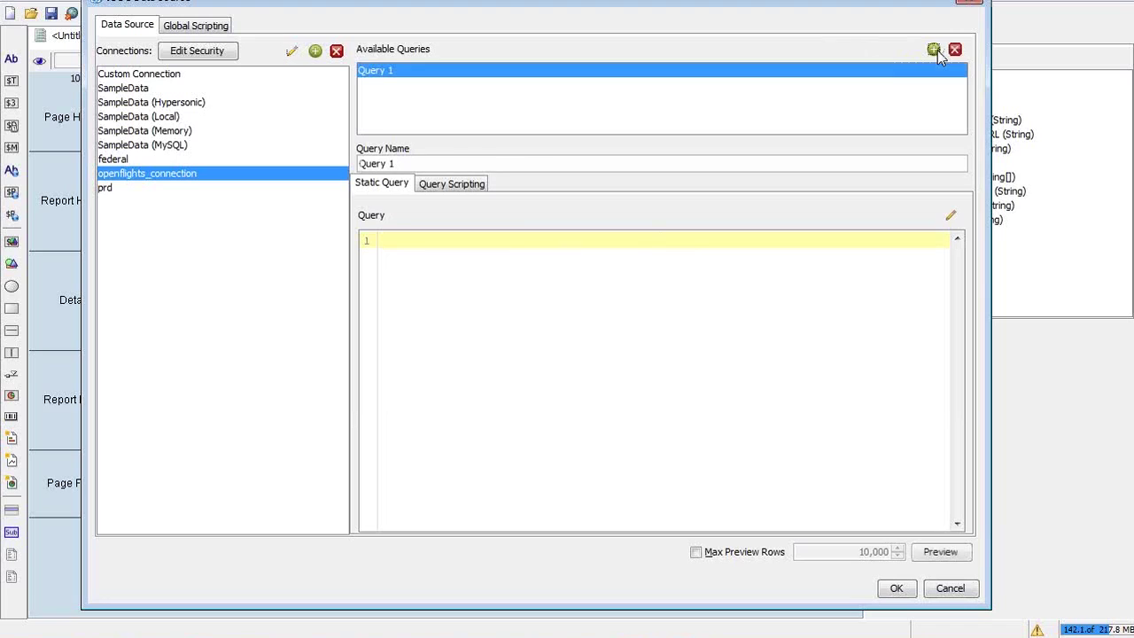
pyautogui.tripleClick(420, 163)
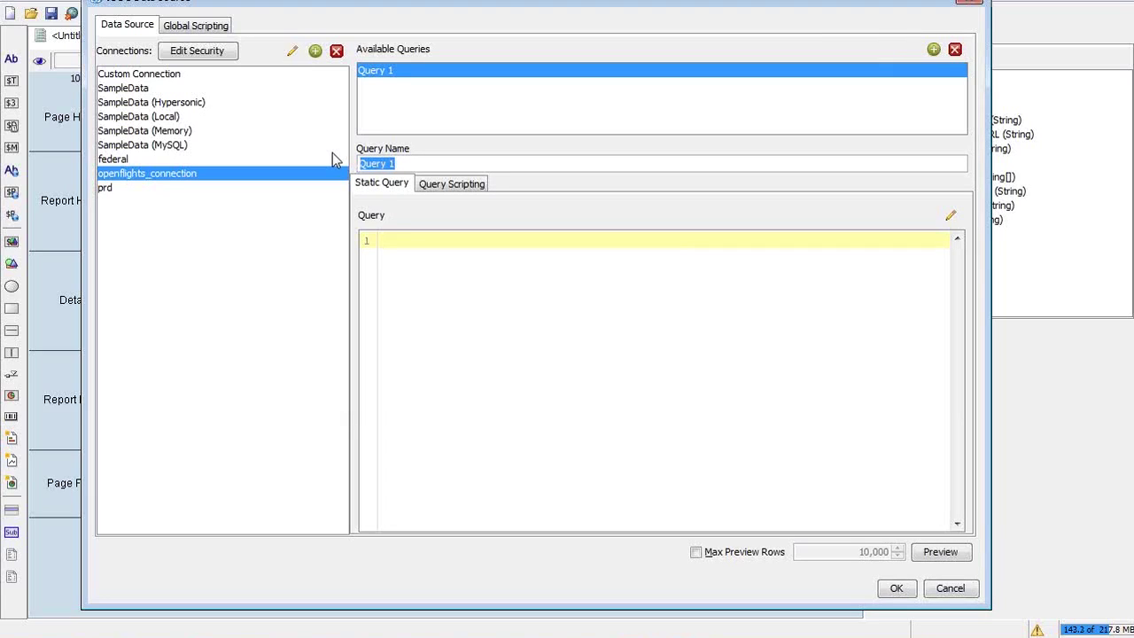
pyautogui.hotkey('alt', 'Tab')
pyautogui.click(554, 302)
# Open SQL Query Designer for Query 1 and enlarge its window
pyautogui.click(950, 217)
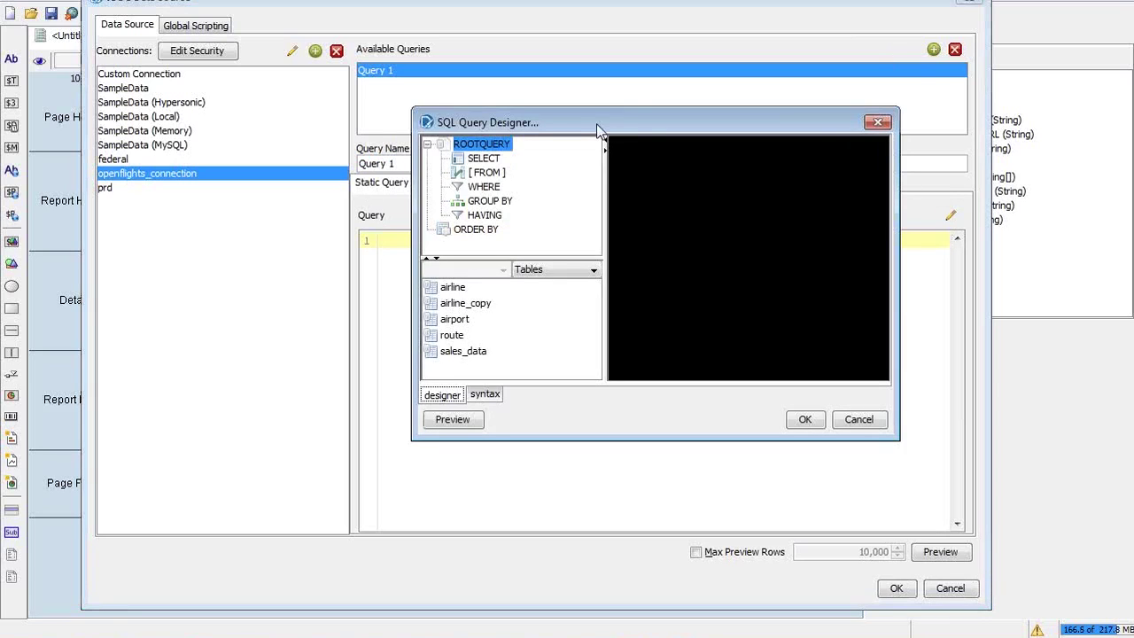
pyautogui.moveTo(412, 108); pyautogui.dragTo(109, 9)
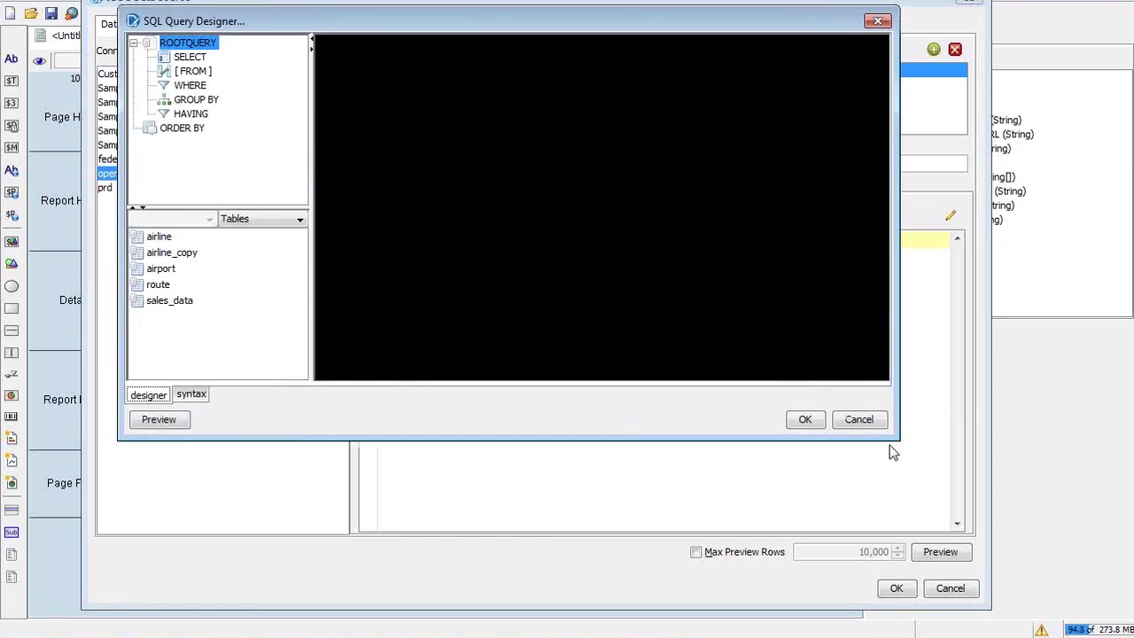
pyautogui.moveTo(898, 439); pyautogui.dragTo(1060, 623)
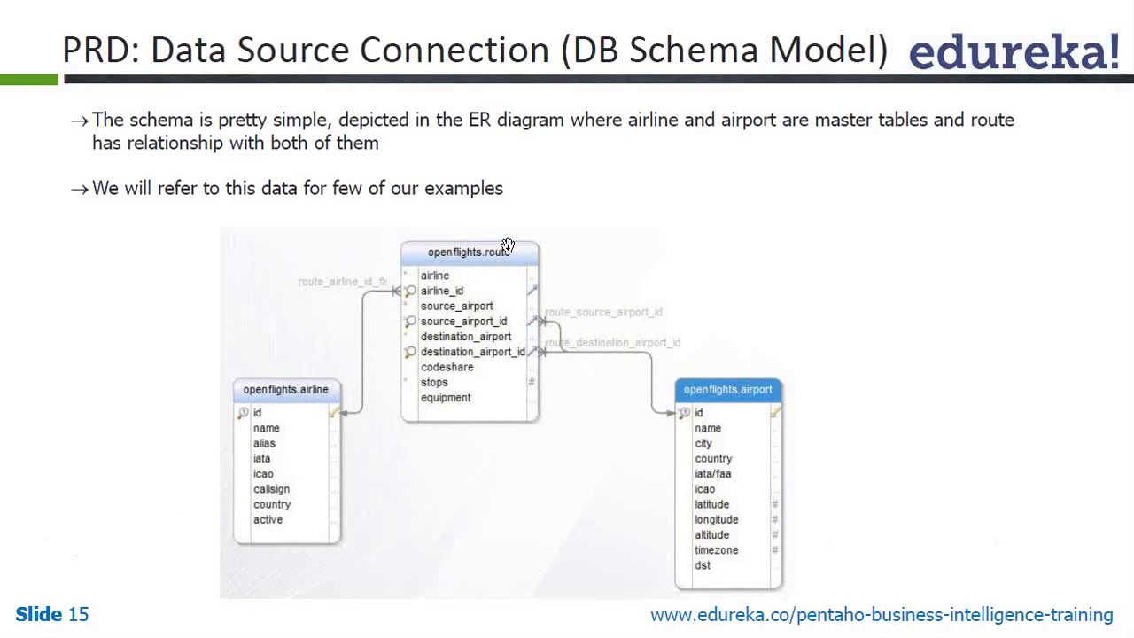
# Put the airline table on the designer canvas and move it toward the middle
pyautogui.hotkey('alt', 'Tab')
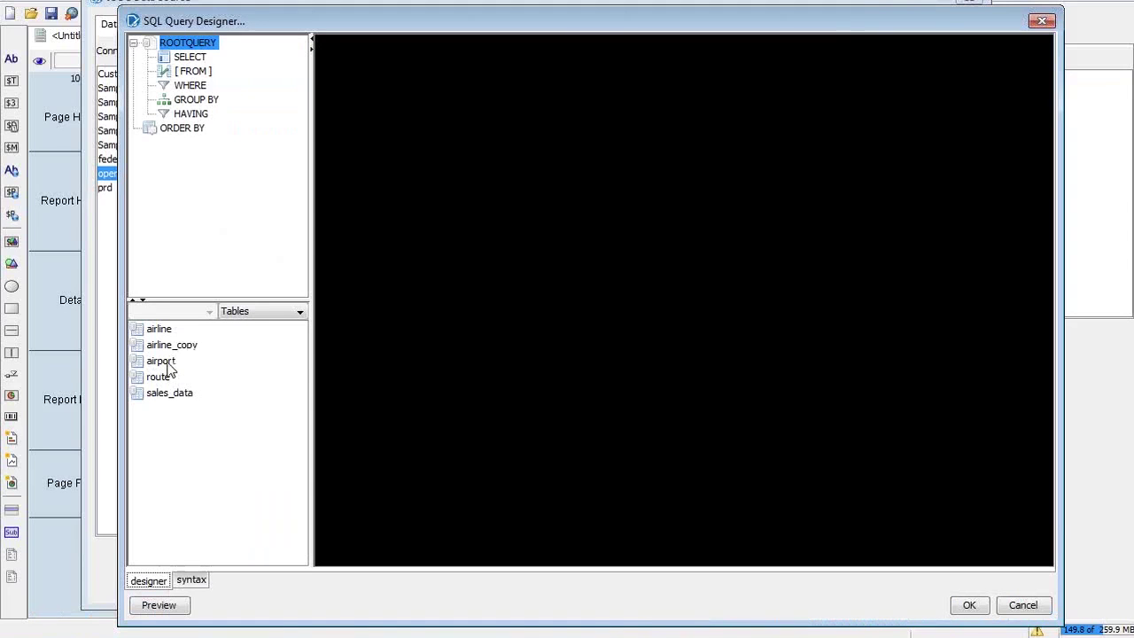
pyautogui.click(170, 363)
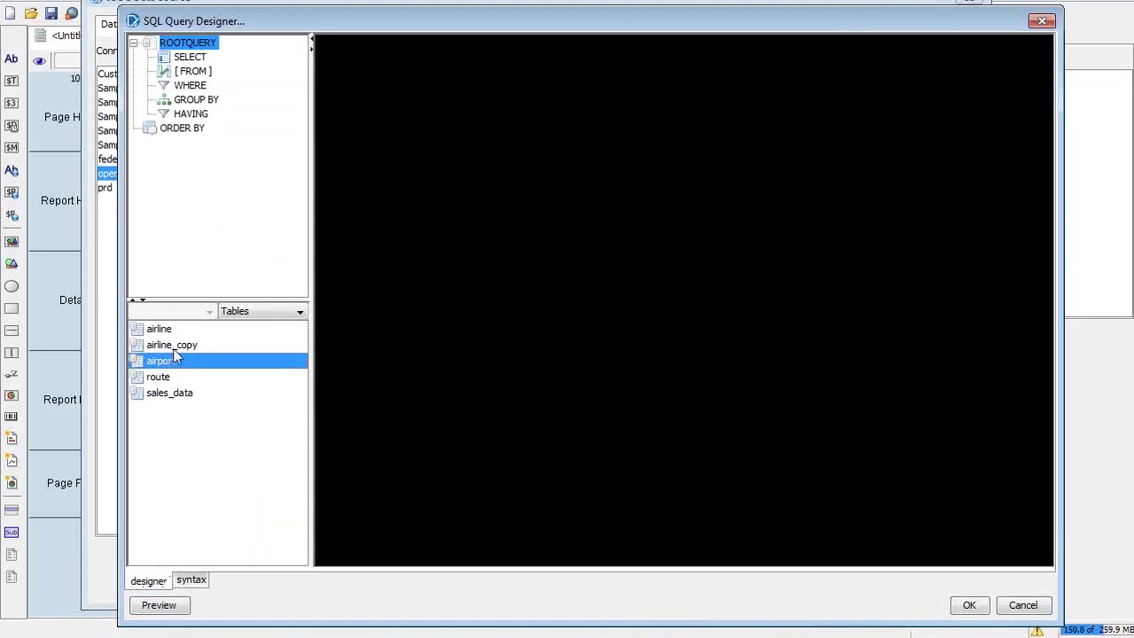
pyautogui.keyDown('ctrl'); pyautogui.click(179, 332); pyautogui.keyUp('ctrl')
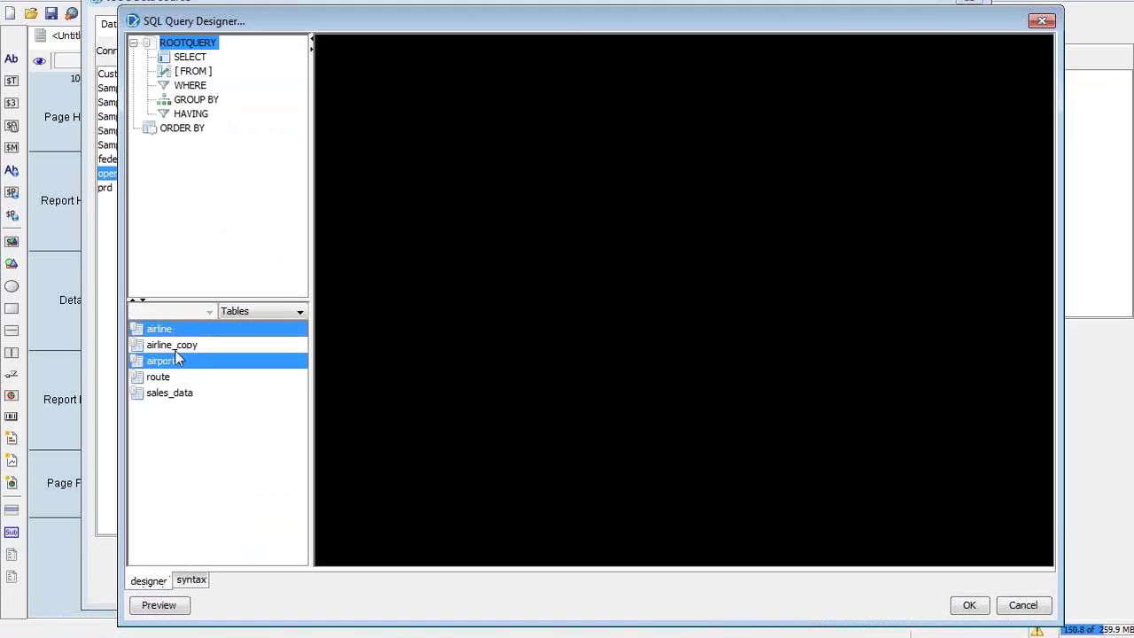
pyautogui.keyDown('ctrl'); pyautogui.click(169, 375); pyautogui.keyUp('ctrl')
pyautogui.moveTo(168, 368); pyautogui.dragTo(344, 309)
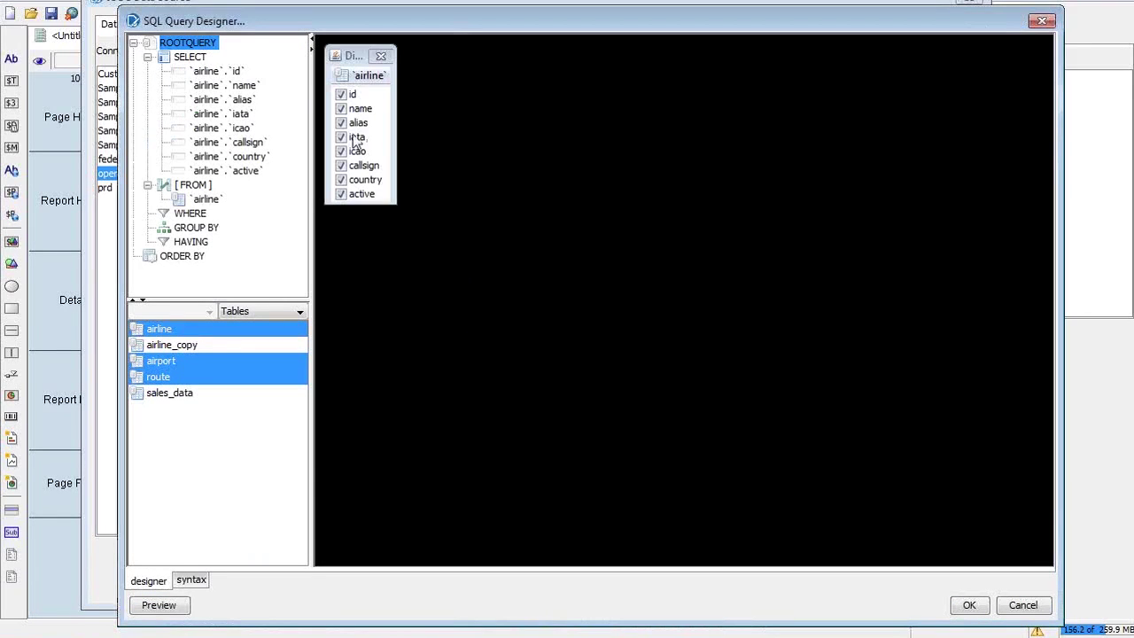
pyautogui.moveTo(350, 60); pyautogui.dragTo(528, 115)
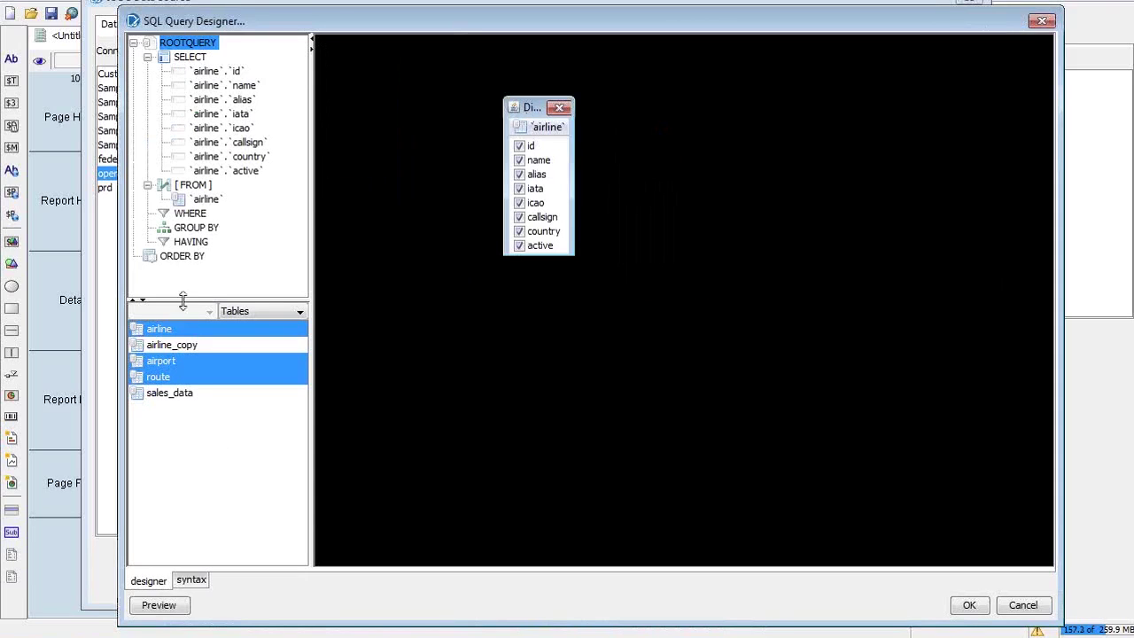
# Add the airport and route tables to the query diagram
pyautogui.click(235, 394)
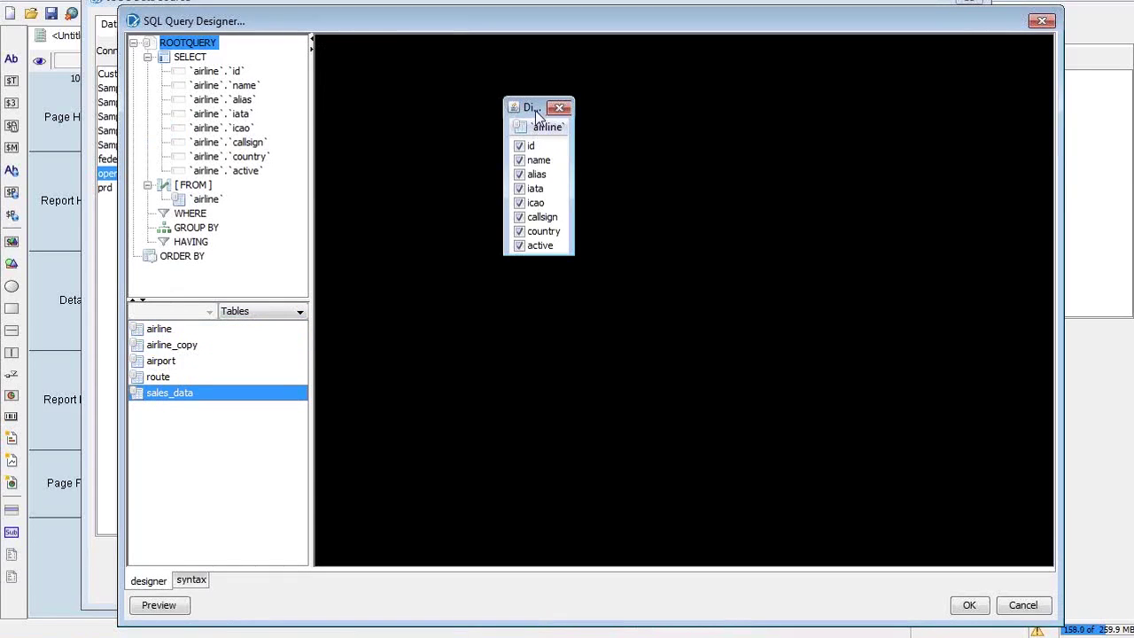
pyautogui.click(179, 362)
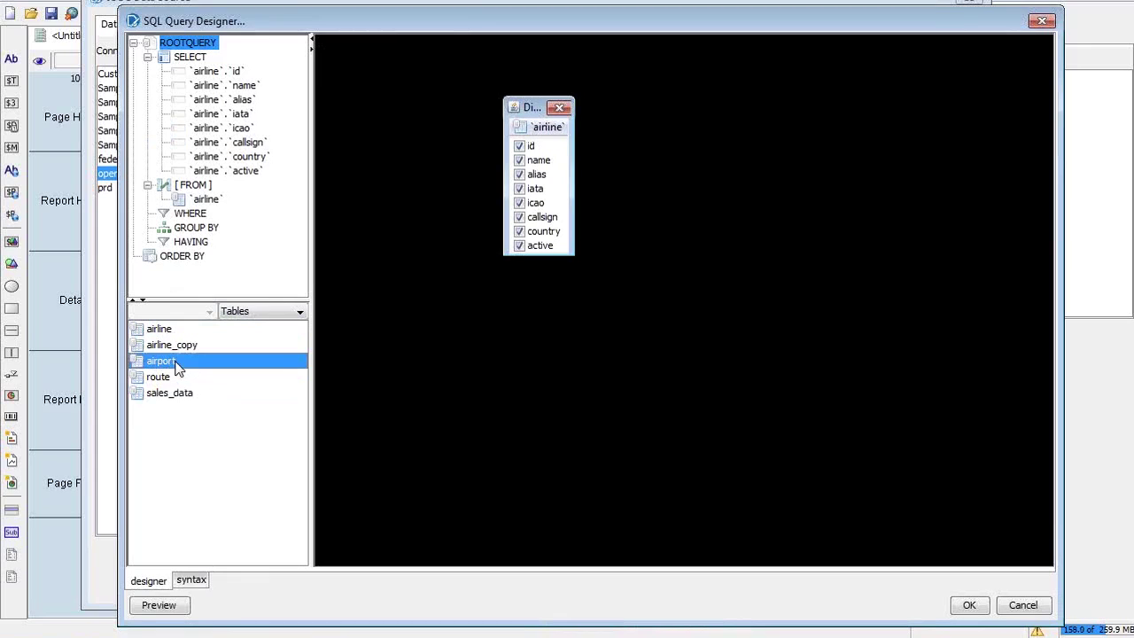
pyautogui.moveTo(179, 367); pyautogui.dragTo(721, 212)
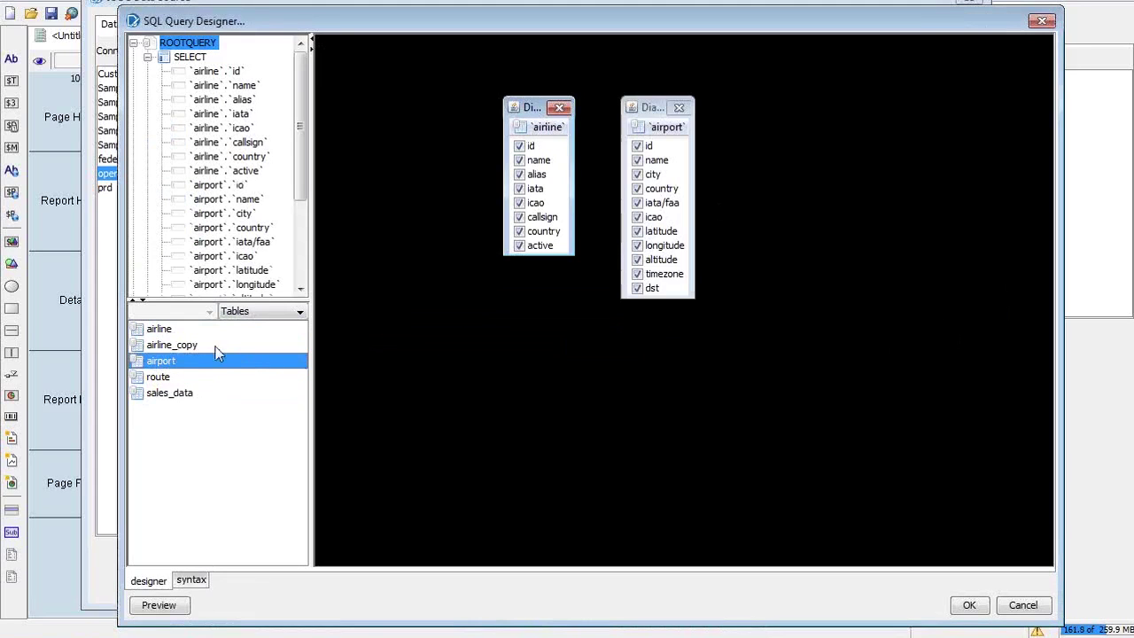
pyautogui.click(171, 379)
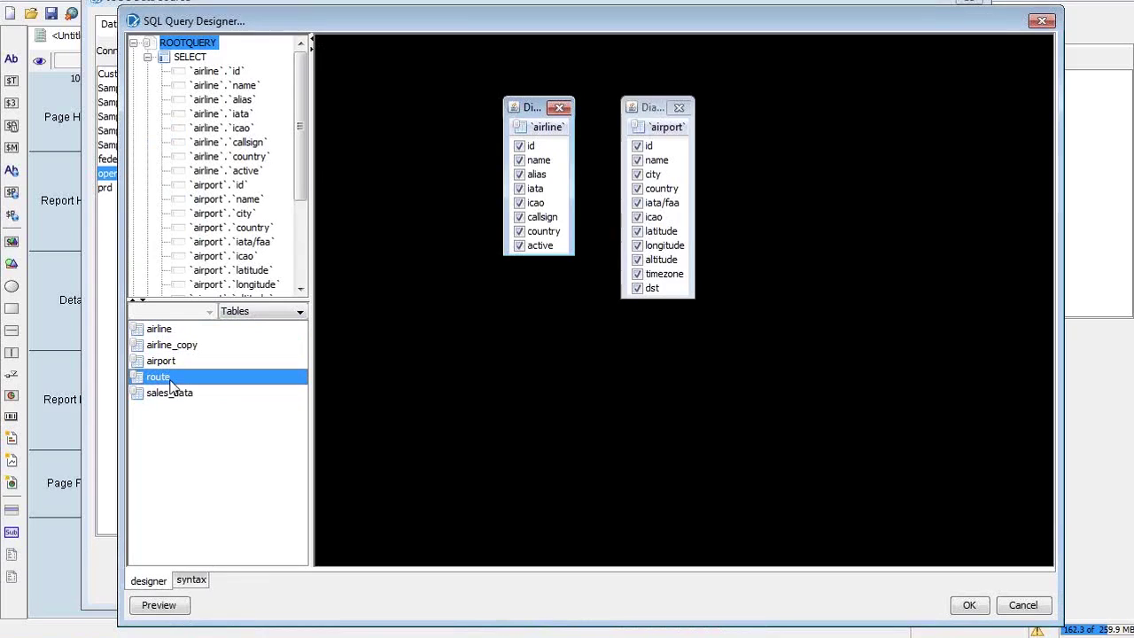
pyautogui.moveTo(171, 386); pyautogui.dragTo(790, 317)
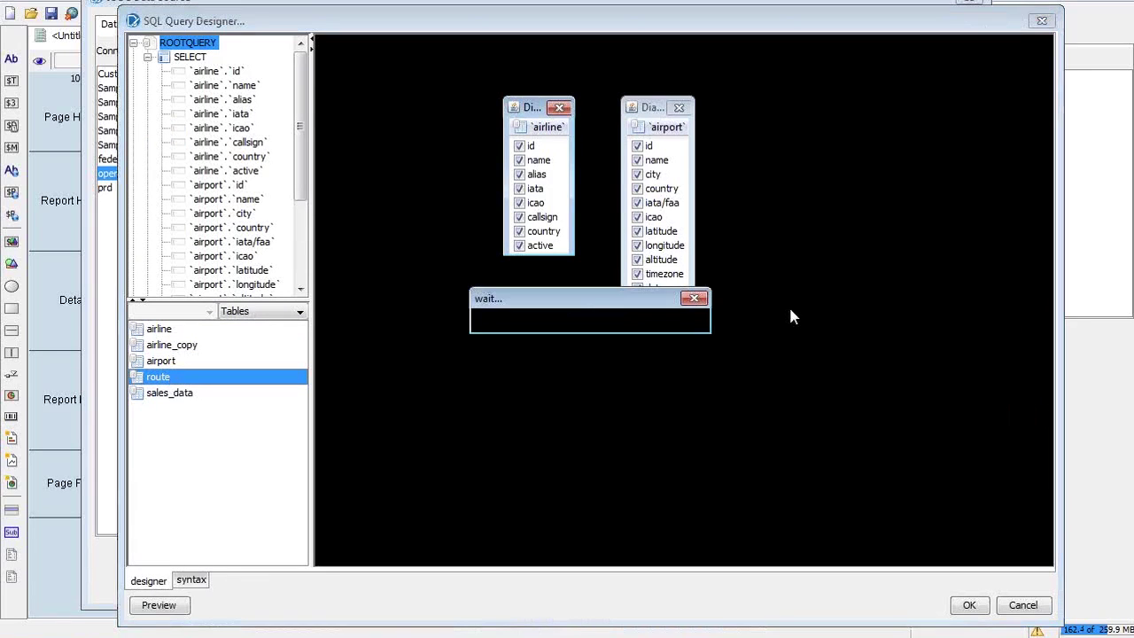
# Move airport lower, airline down and left, and route to the upper left of the canvas
pyautogui.moveTo(652, 107); pyautogui.dragTo(625, 295)
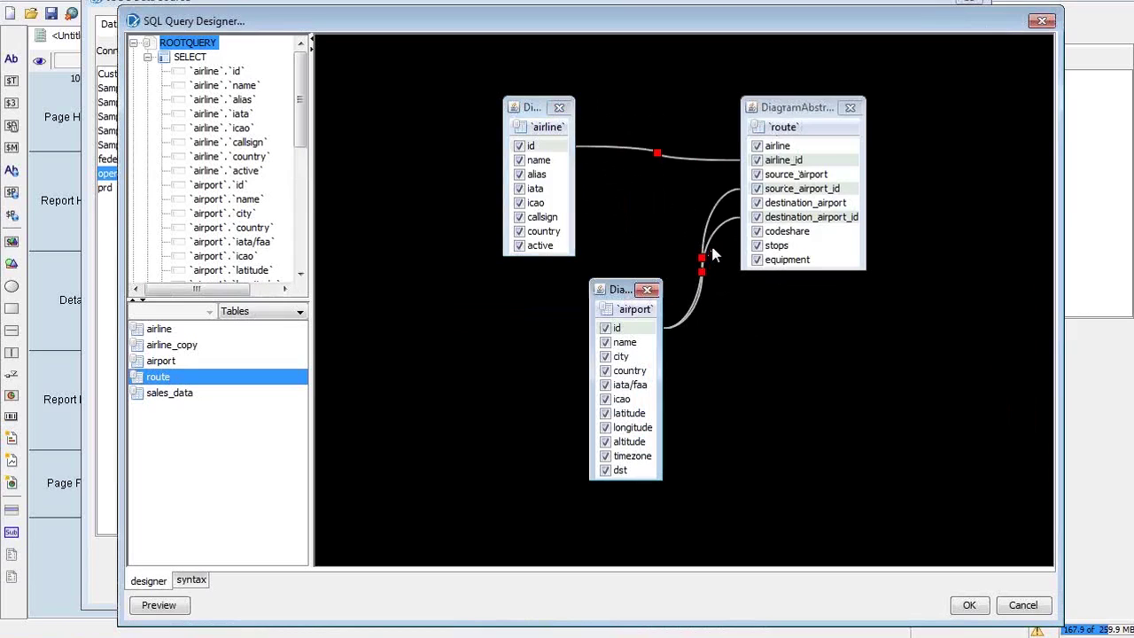
pyautogui.click(542, 112)
pyautogui.moveTo(542, 111); pyautogui.dragTo(495, 190)
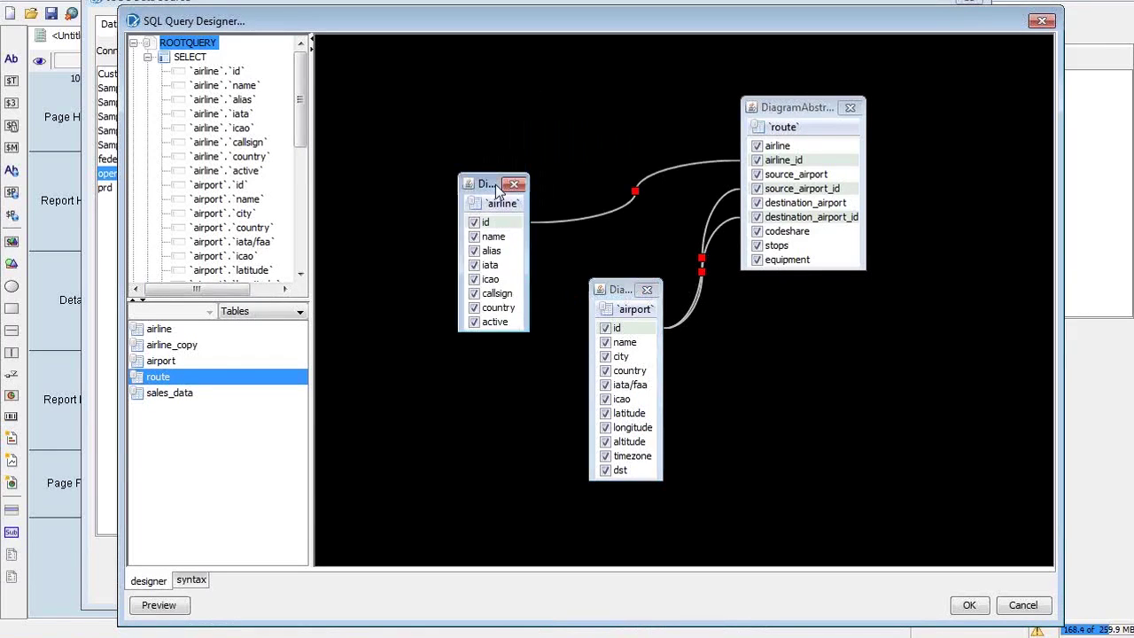
pyautogui.moveTo(766, 106); pyautogui.dragTo(486, 55)
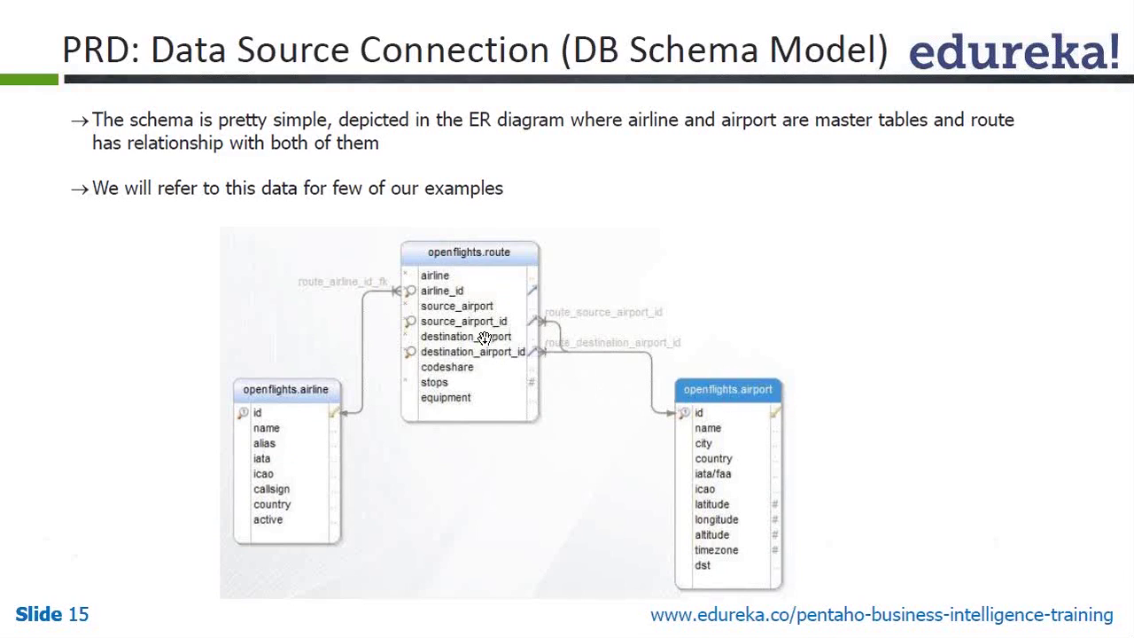
# Check the schema diagram on Slide 15 and return to SQL Query Designer
pyautogui.hotkey('alt', 'Tab')
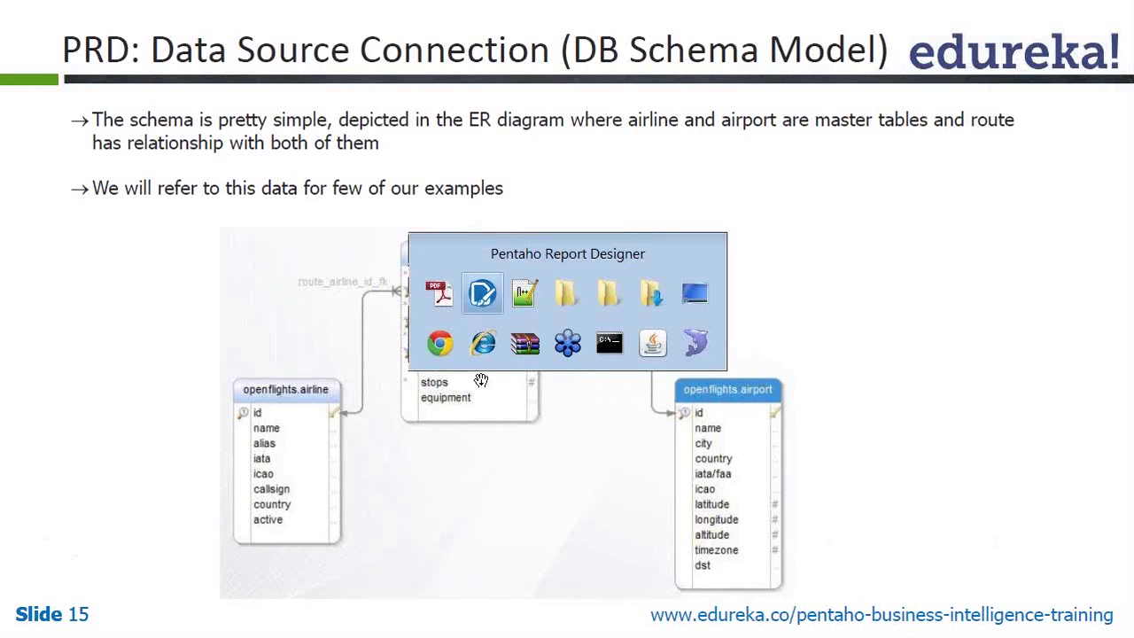
pyautogui.hotkey('alt', 'Tab')
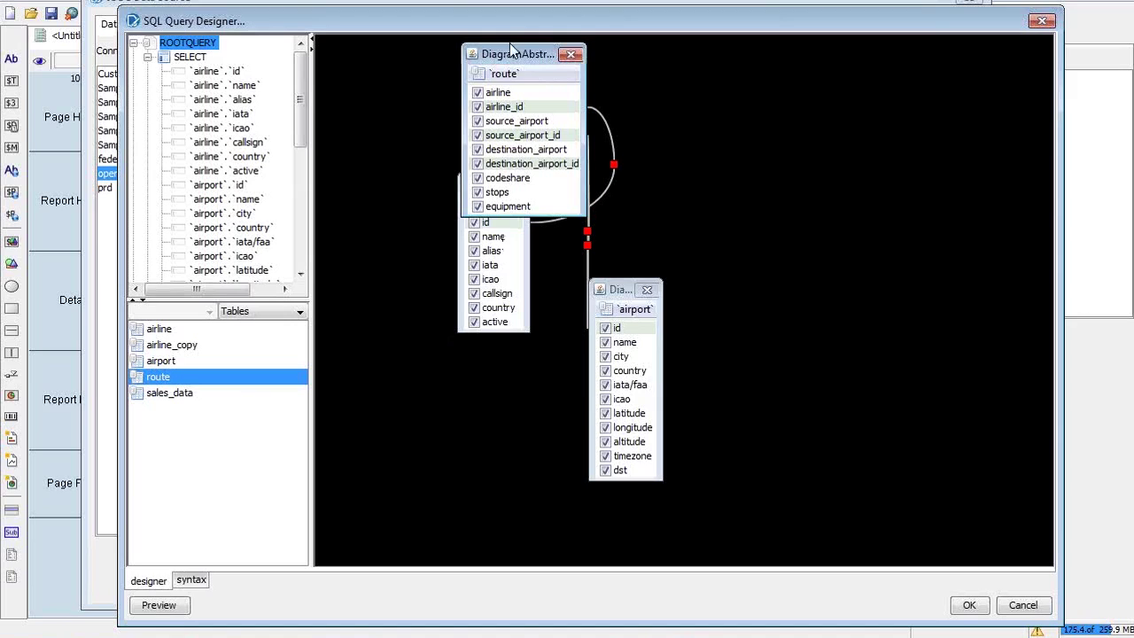
# Place route in the centre, airline on the left and airport on the right
pyautogui.click(511, 49)
pyautogui.moveTo(511, 51); pyautogui.dragTo(602, 121)
pyautogui.click(484, 186)
pyautogui.moveTo(485, 186); pyautogui.dragTo(415, 185)
pyautogui.moveTo(620, 291); pyautogui.dragTo(832, 181)
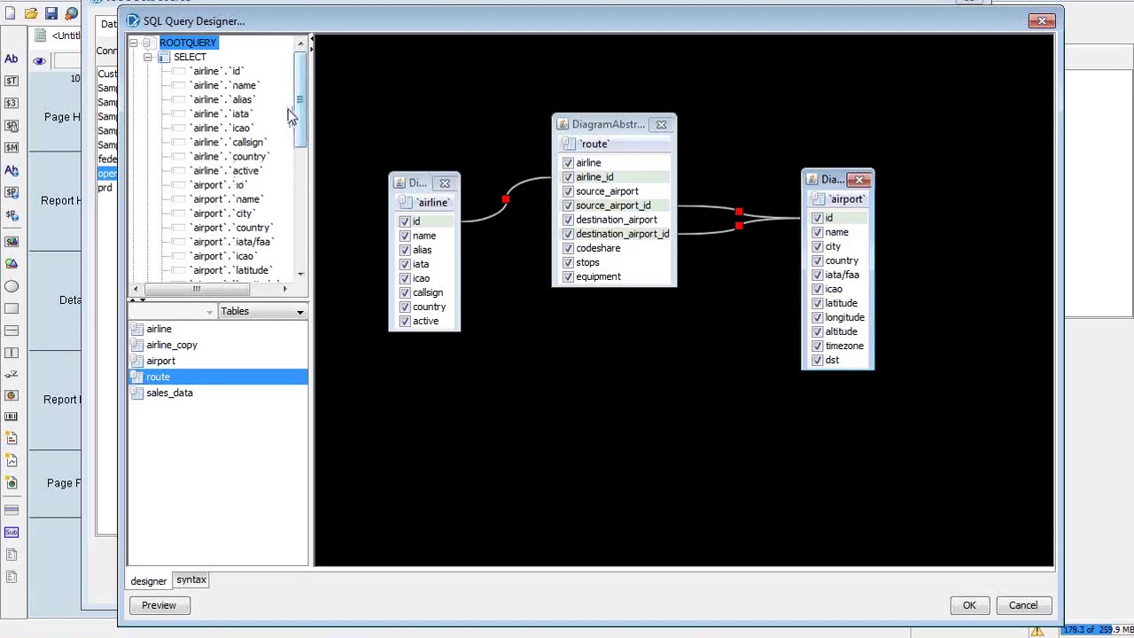
pyautogui.moveTo(298, 69); pyautogui.dragTo(302, 196)
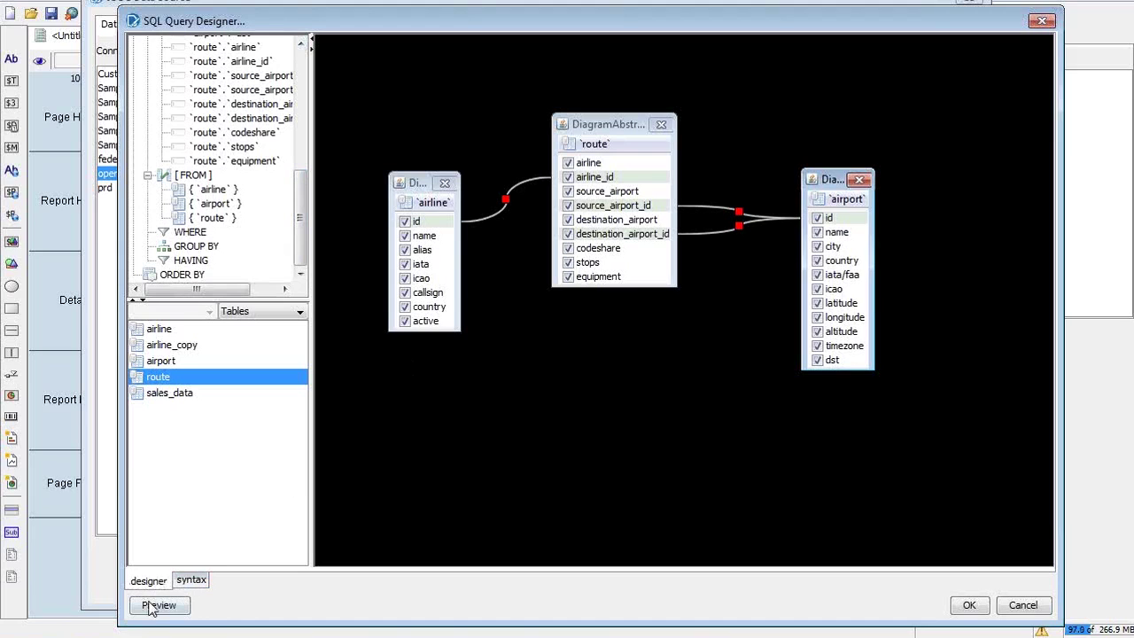
pyautogui.click(191, 583)
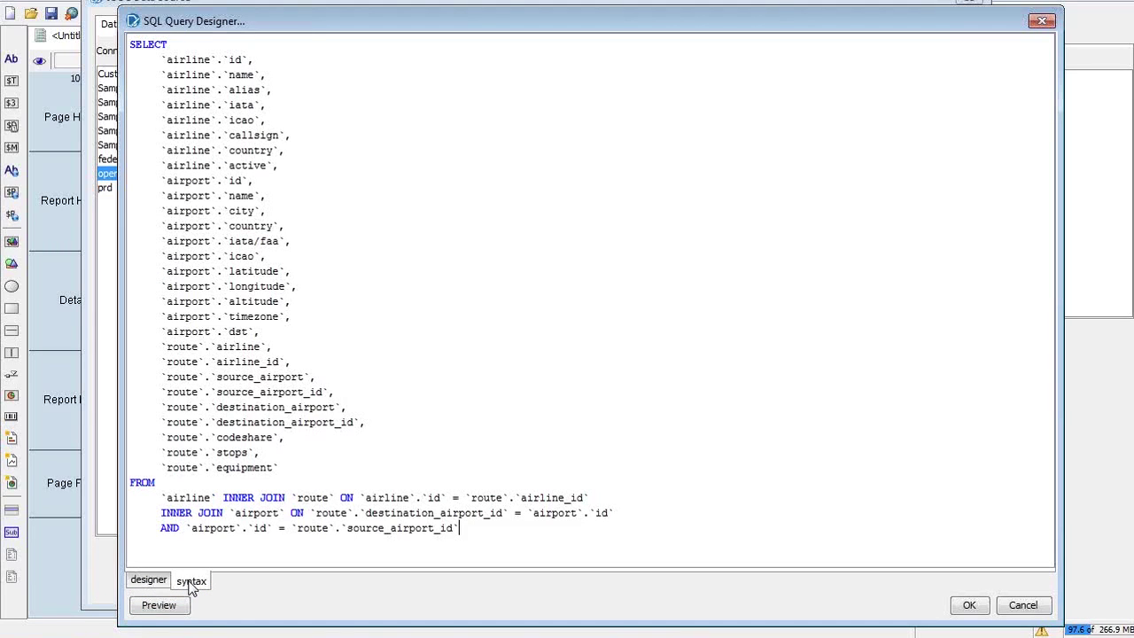
pyautogui.moveTo(513, 526); pyautogui.dragTo(131, 42)
pyautogui.click(295, 478)
pyautogui.click(148, 580)
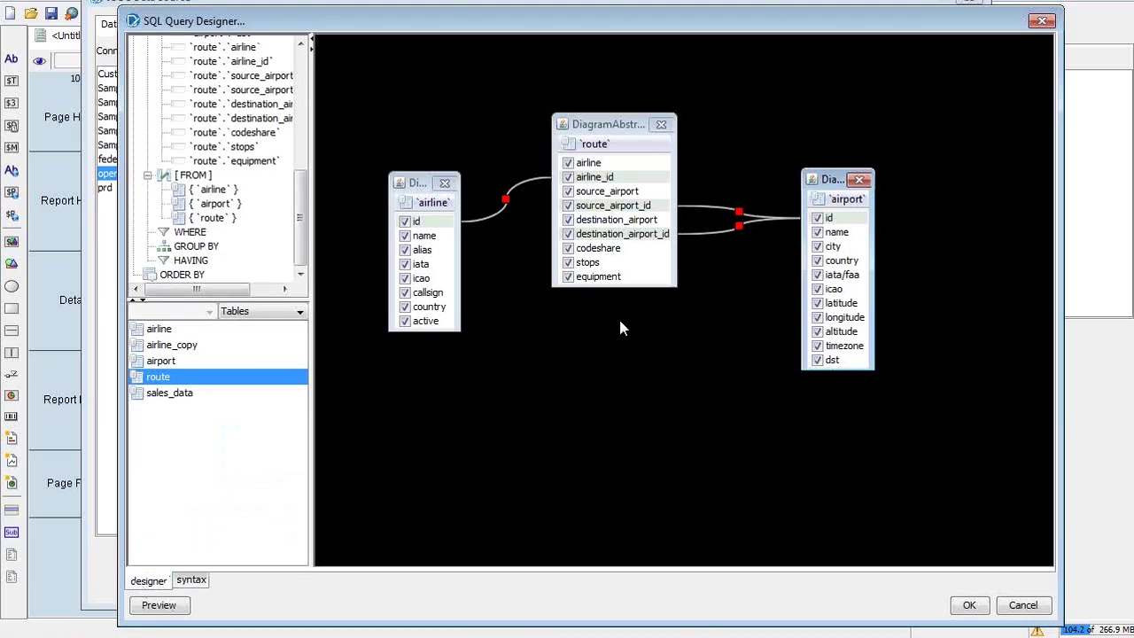
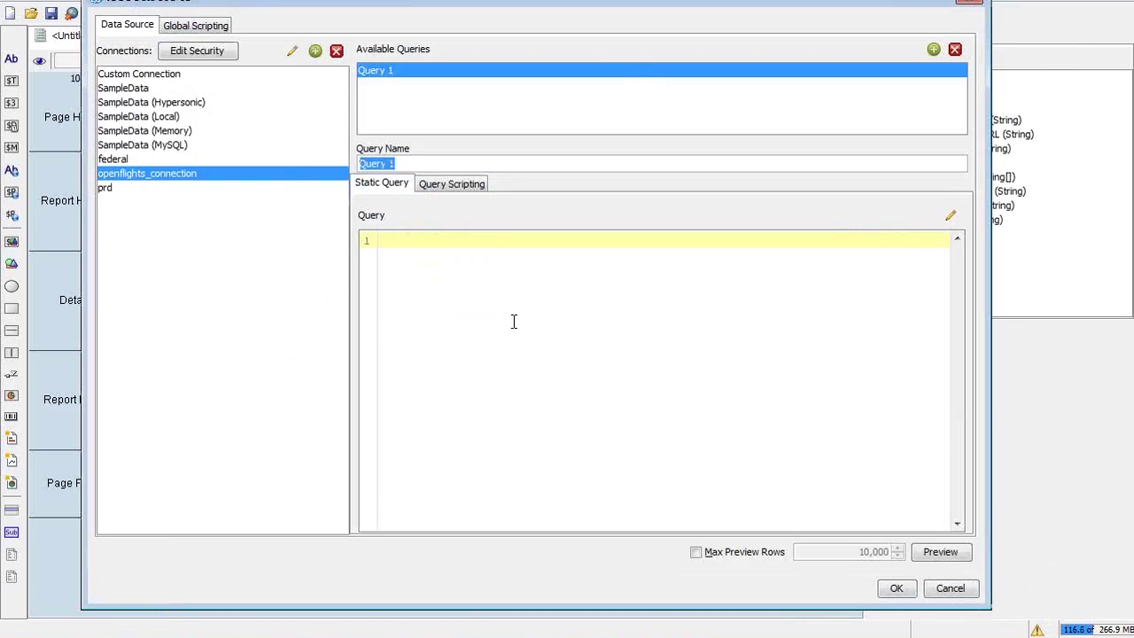
# Enter flights_per_airline as the Query Name and launch the SQL Query Designer from the pencil icon
pyautogui.write('flights_per_a')
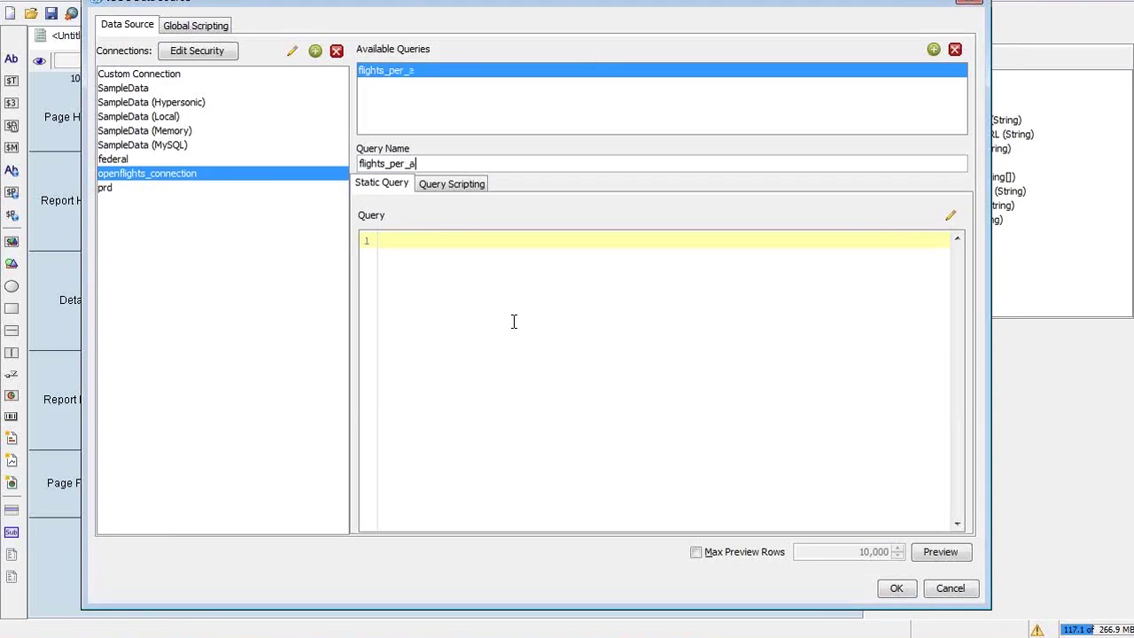
pyautogui.write('irline')
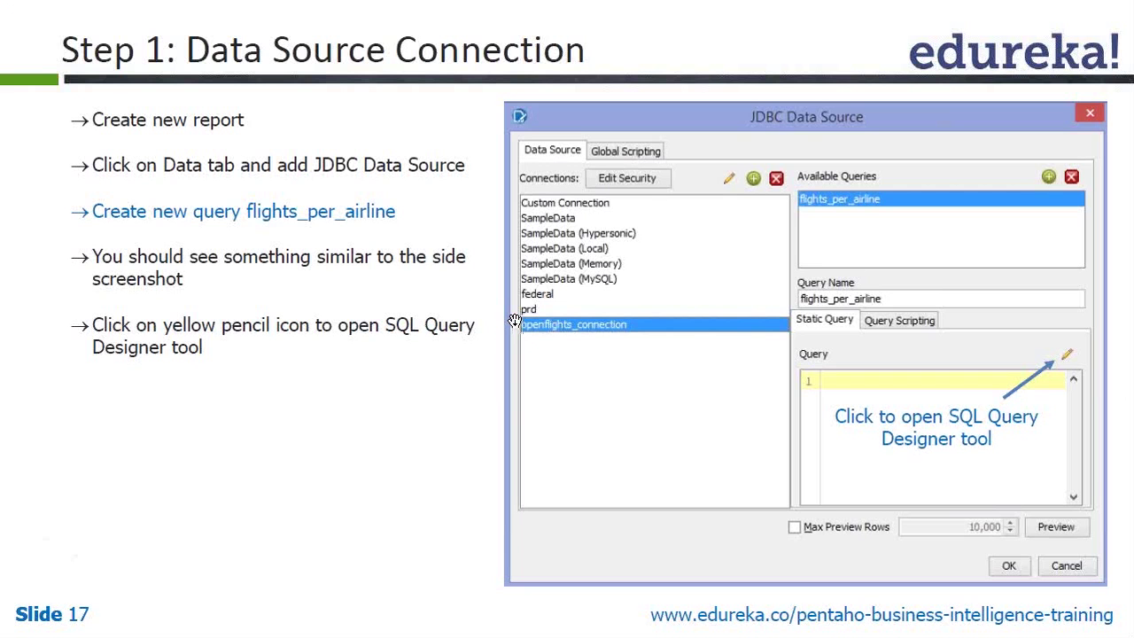
pyautogui.hotkey('alt', 'Tab')
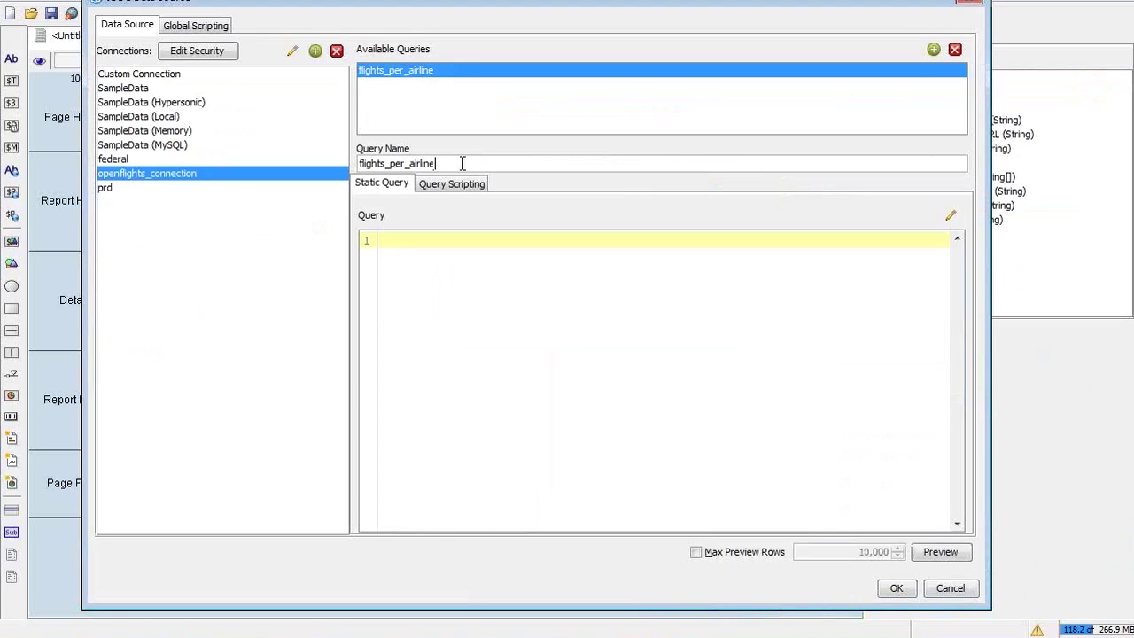
pyautogui.moveTo(463, 162); pyautogui.dragTo(342, 169)
pyautogui.click(779, 253)
pyautogui.click(951, 217)
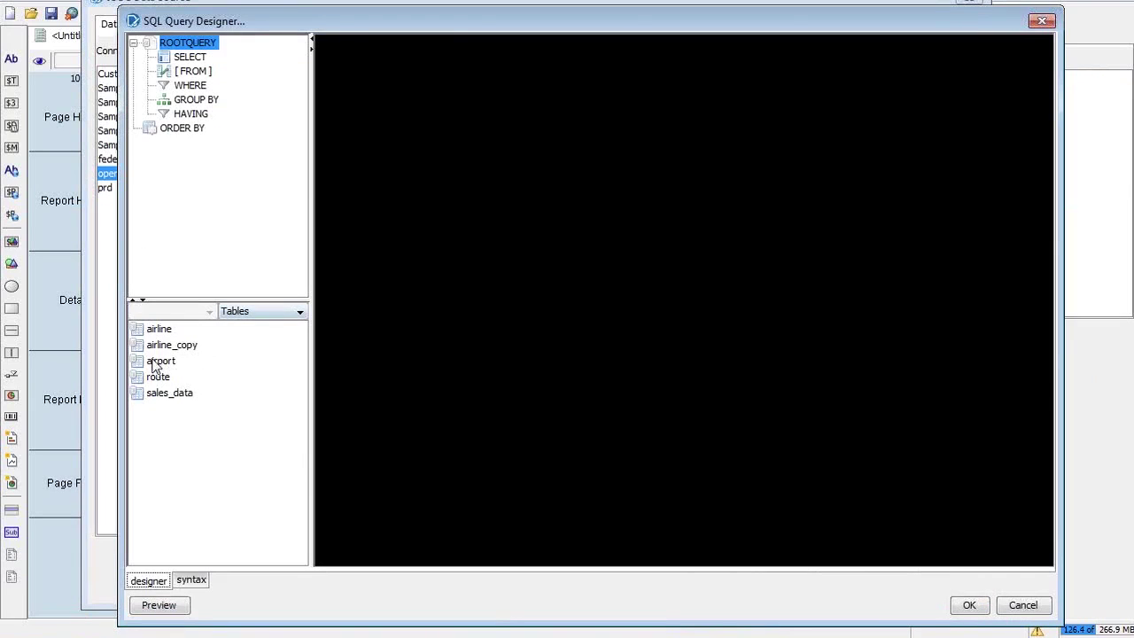
# Drag the airline table from the Tables list onto the query workspace canvas
pyautogui.click(162, 331)
pyautogui.moveTo(166, 334); pyautogui.dragTo(595, 182)
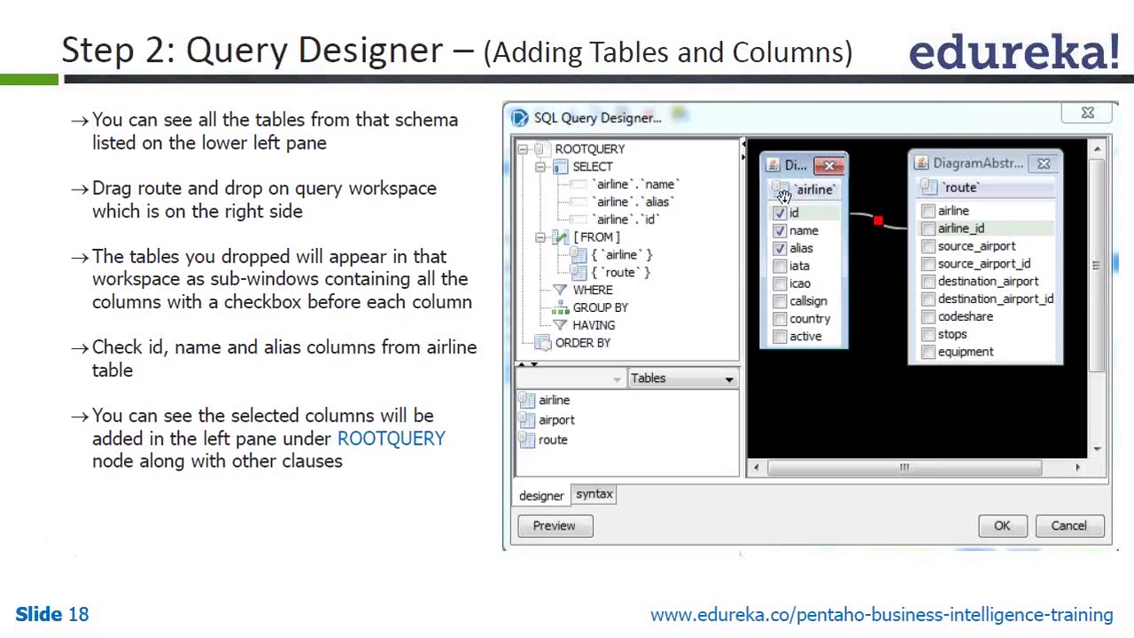
# Deselect all airline columns, then tick only id and name
pyautogui.hotkey('alt', 'Tab')
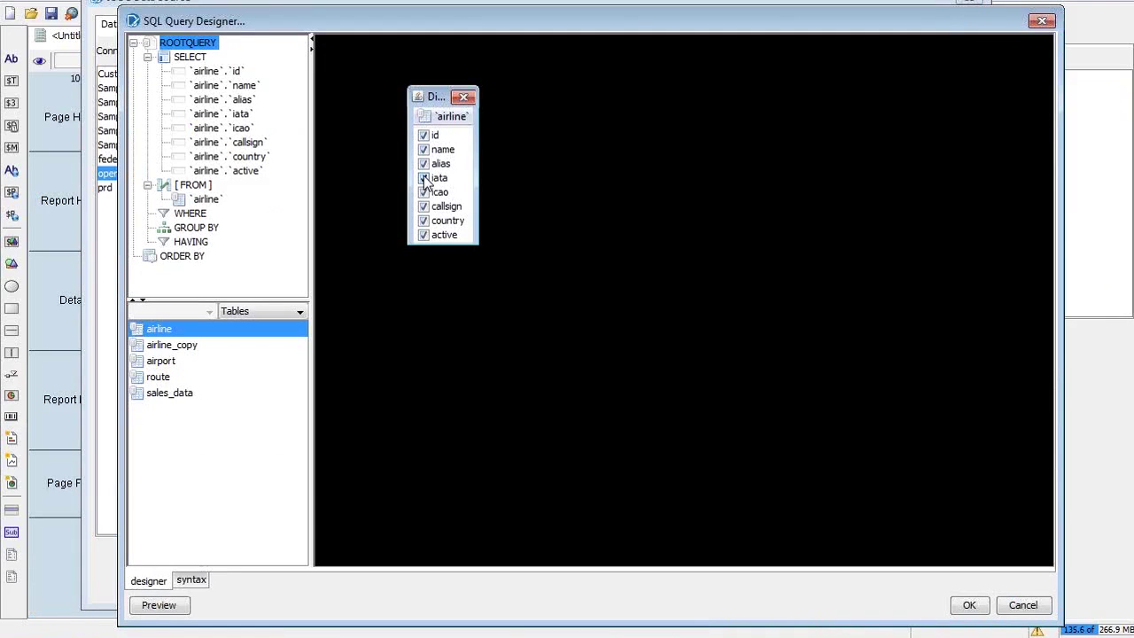
pyautogui.rightClick(425, 119)
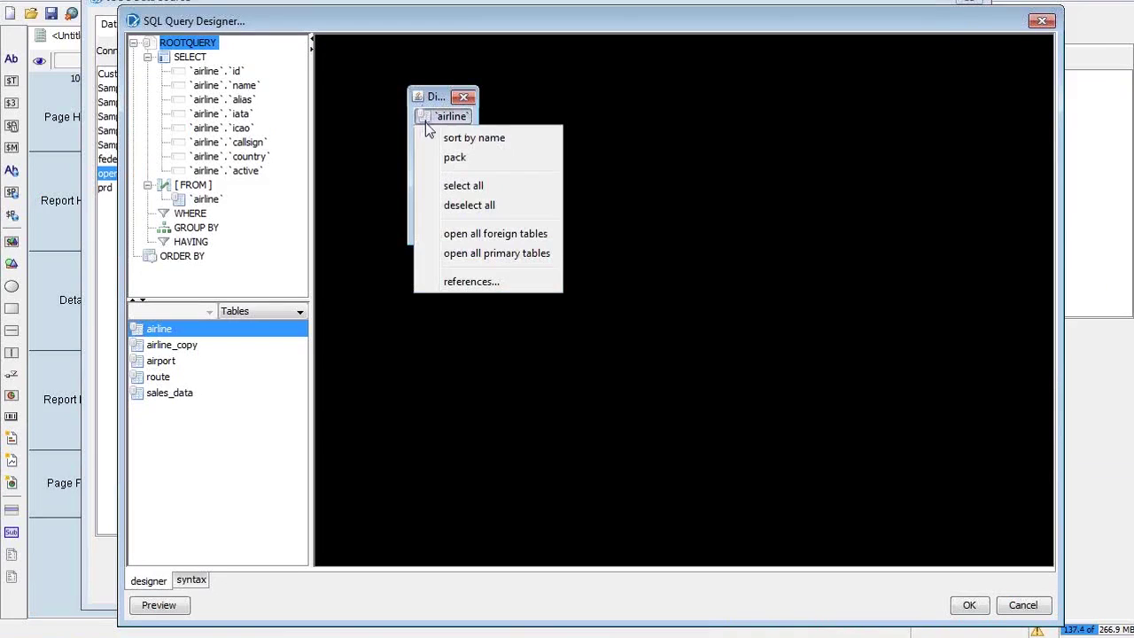
pyautogui.click(469, 204)
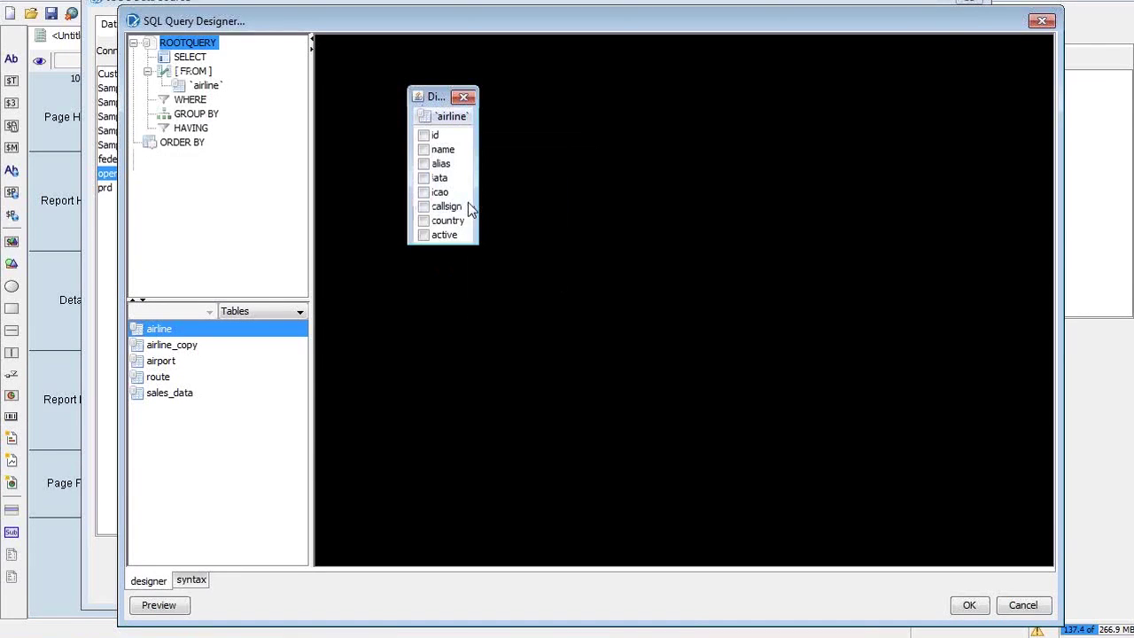
pyautogui.click(424, 134)
pyautogui.click(423, 148)
# Tick alias as well, then review id, name and alias under SELECT before switching to the slides
pyautogui.click(423, 163)
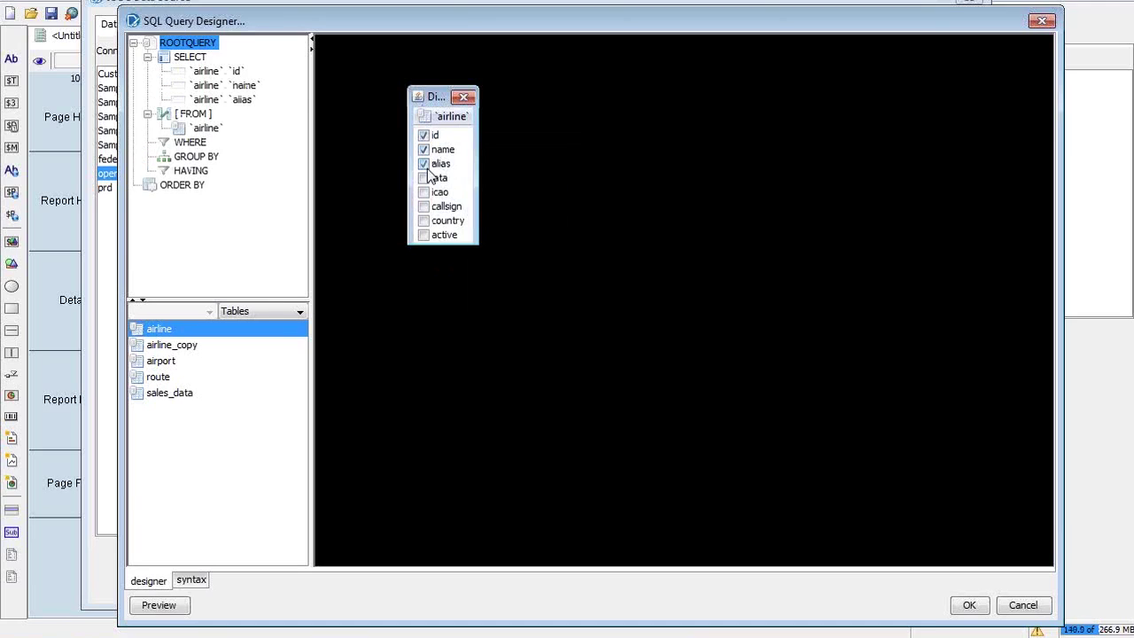
pyautogui.rightClick(452, 123)
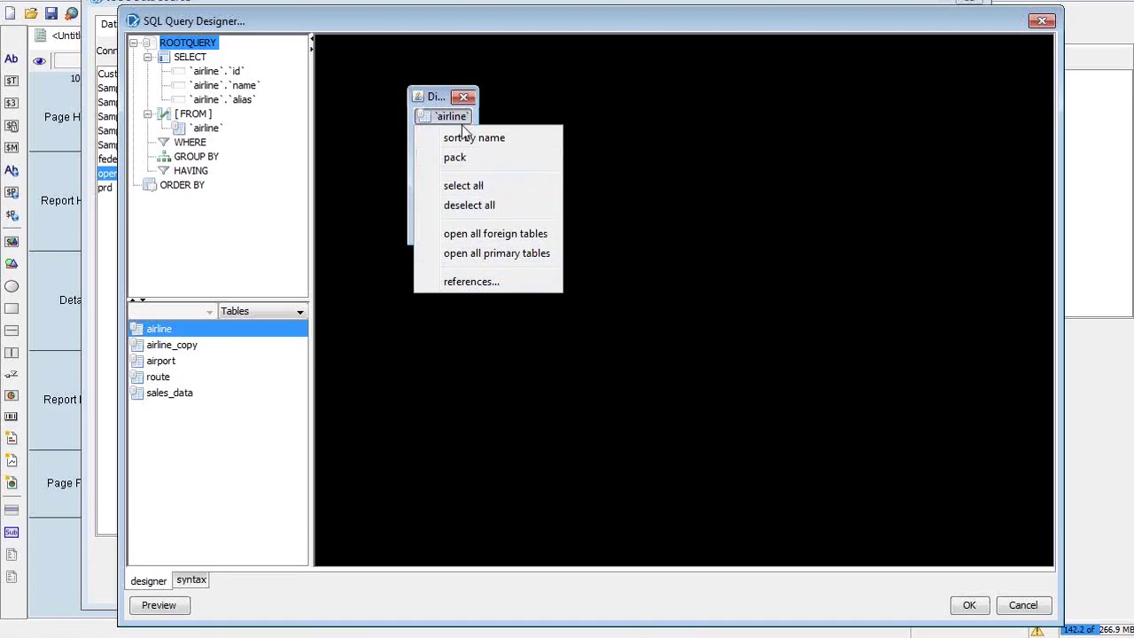
pyautogui.click(434, 95)
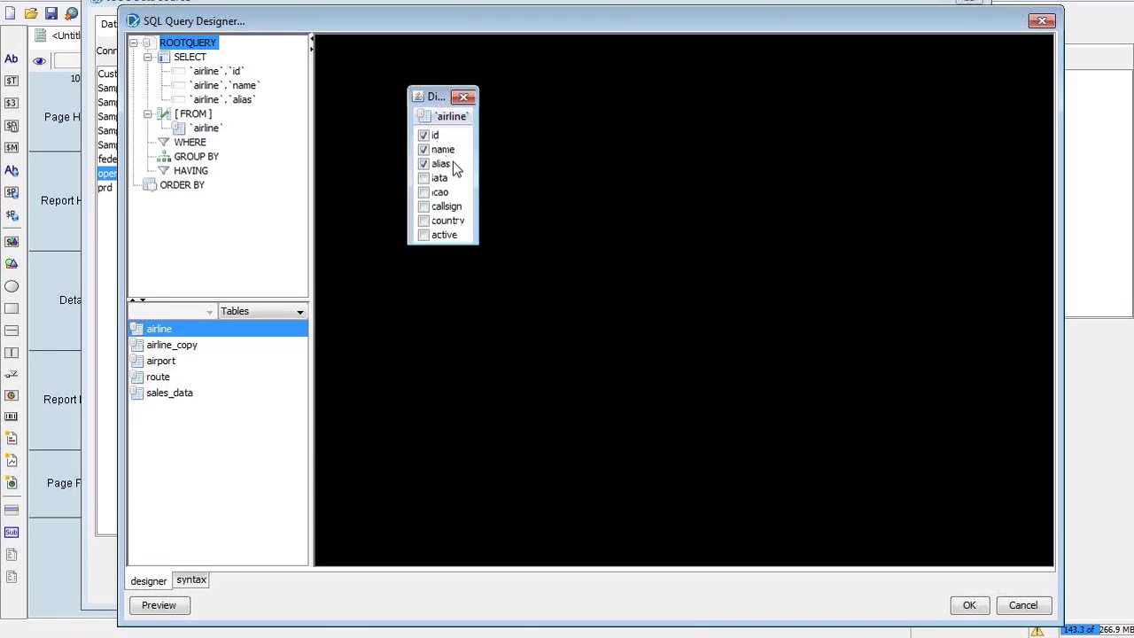
pyautogui.click(215, 73)
pyautogui.press('Down')
pyautogui.press('Down')
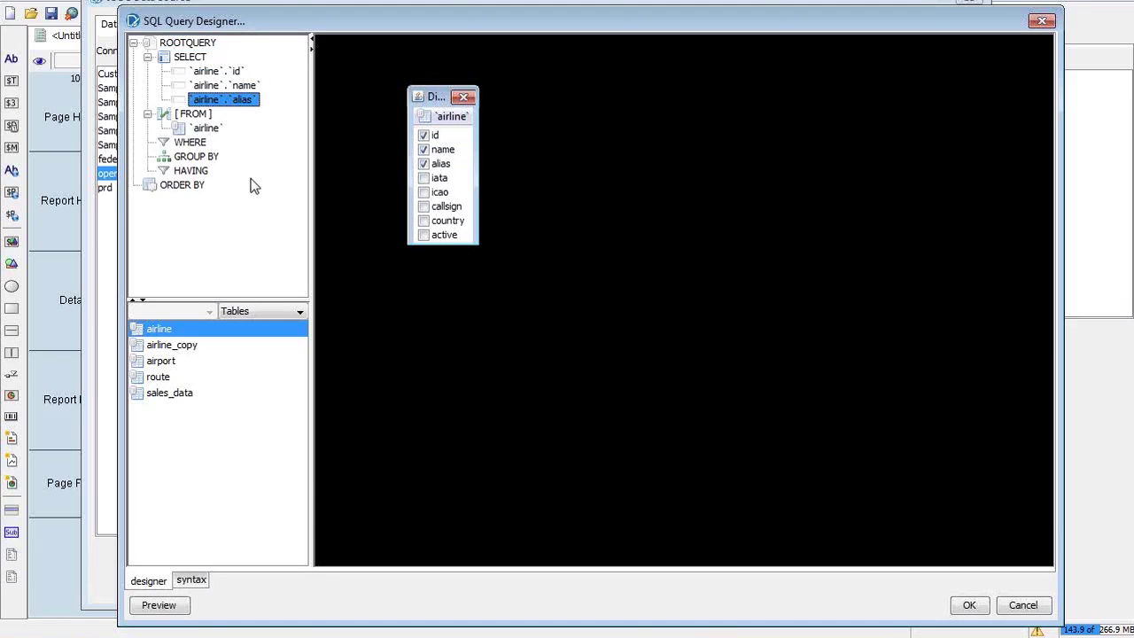
pyautogui.hotkey('alt', 'Tab')
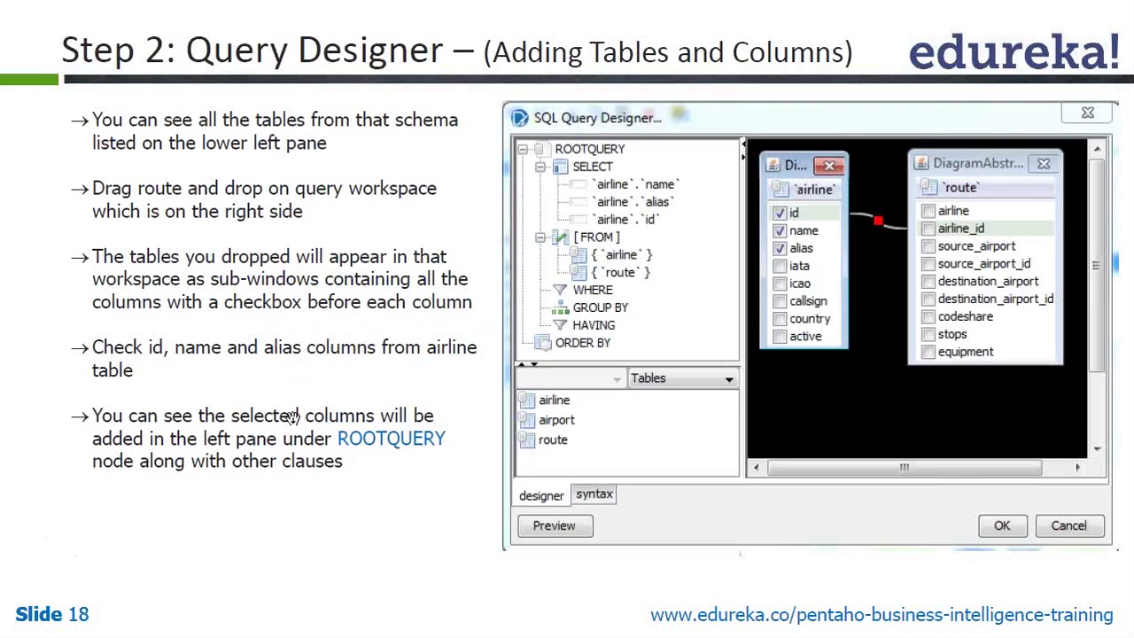
pyautogui.hotkey('alt', 'Tab')
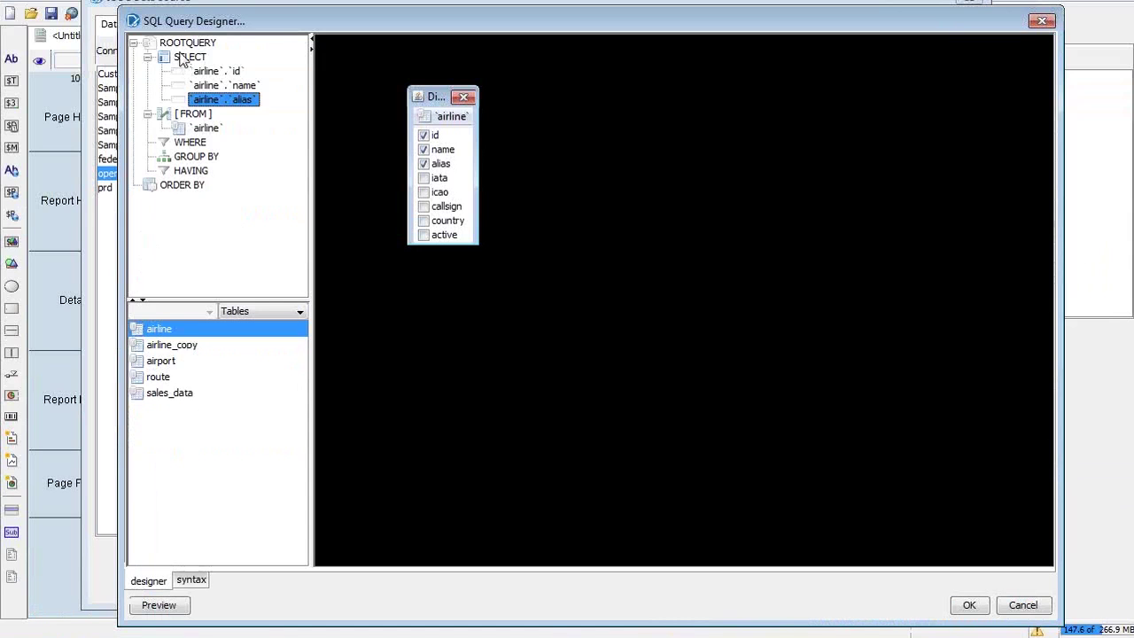
pyautogui.click(183, 58)
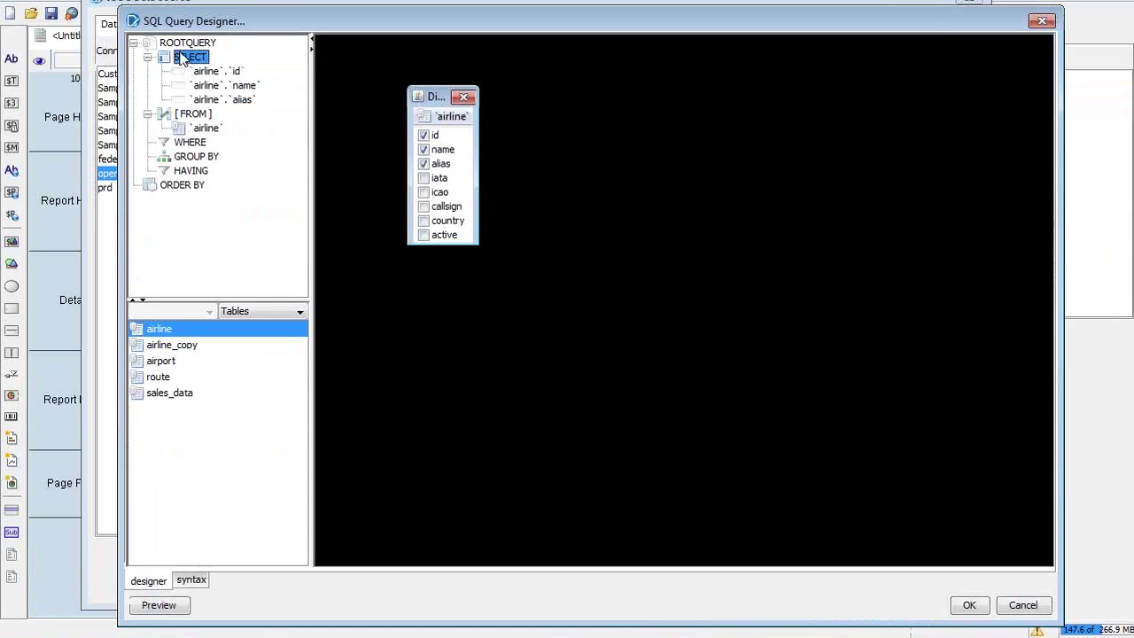
pyautogui.click(186, 43)
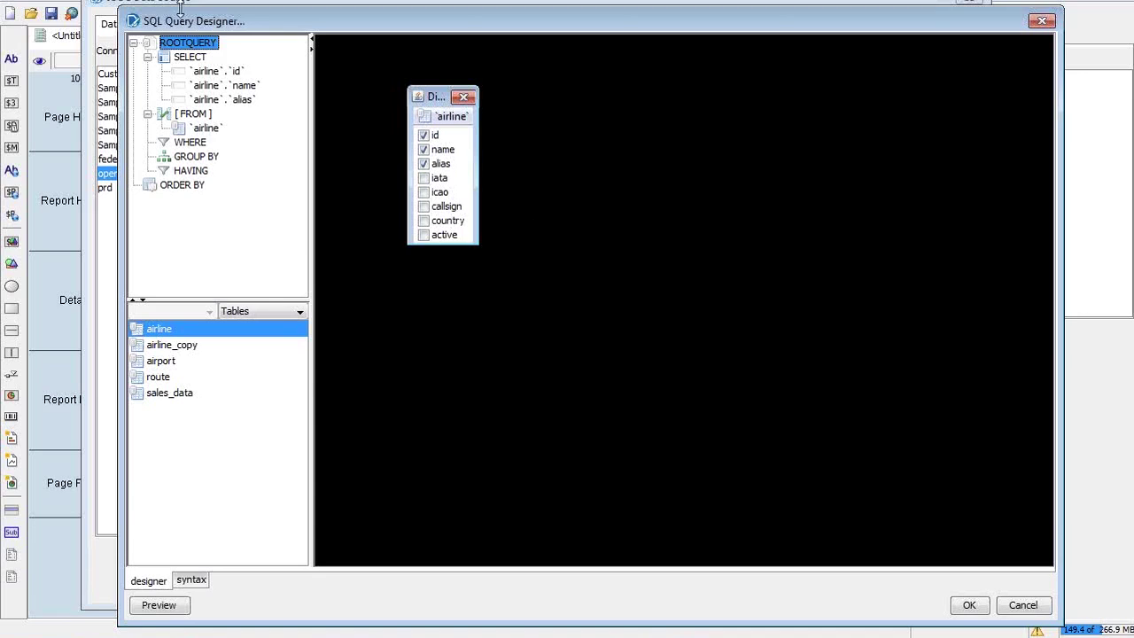
pyautogui.hotkey('alt', 'Tab')
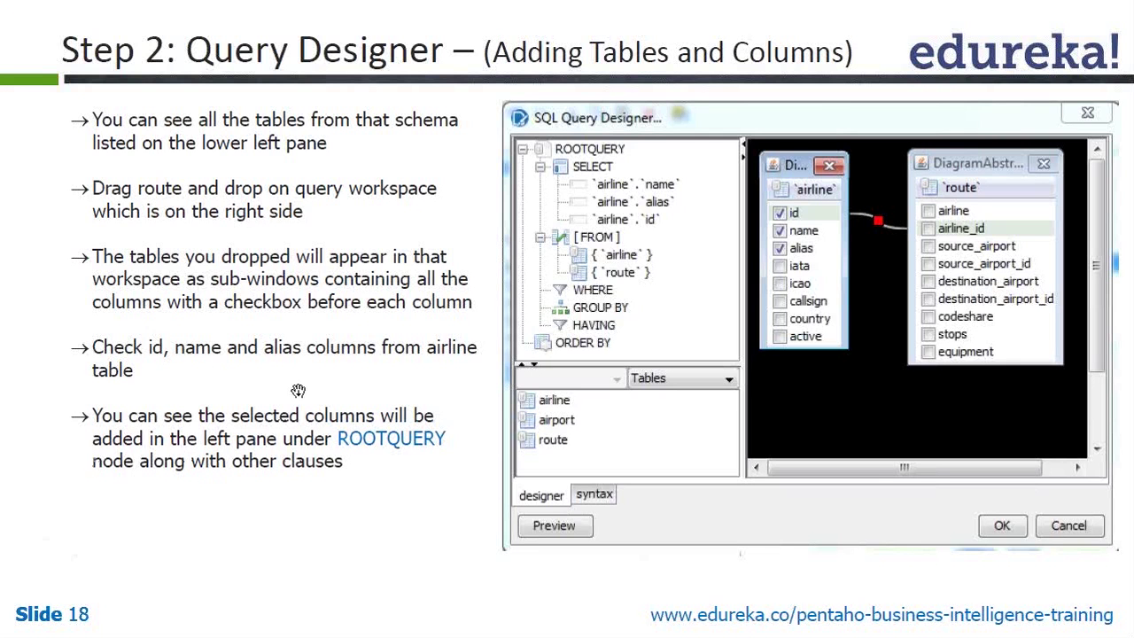
# Page through the WHERE clause, Add Expression and Step 4 final SQL slides, ending back on slide 19
pyautogui.click(351, 347)
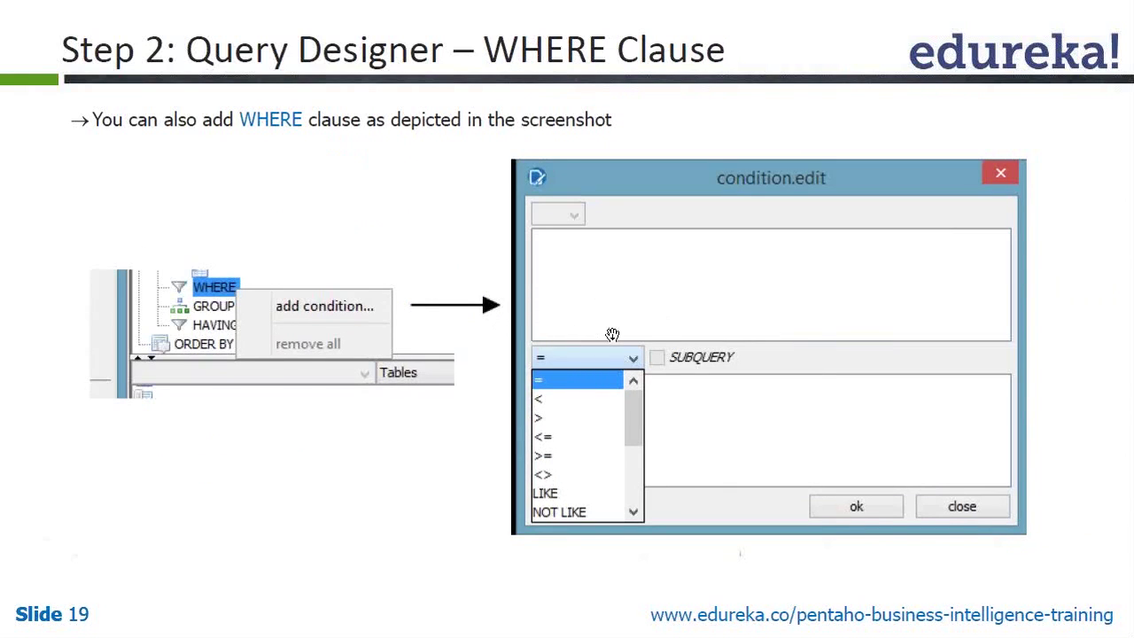
pyautogui.press('Right')
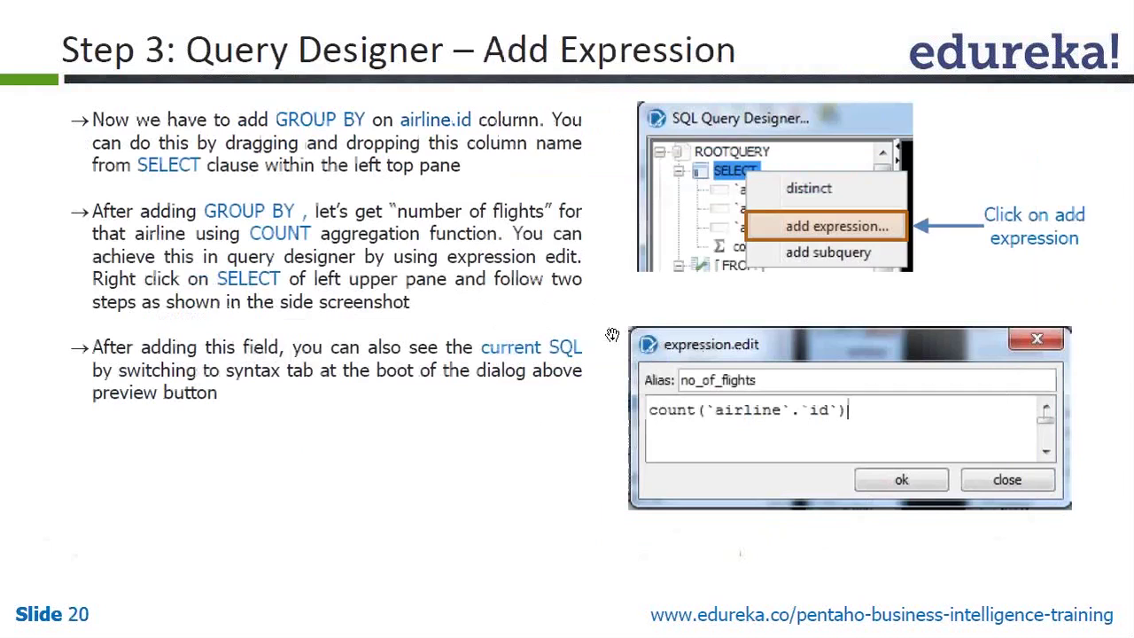
pyautogui.press('Menu')
pyautogui.click(670, 336)
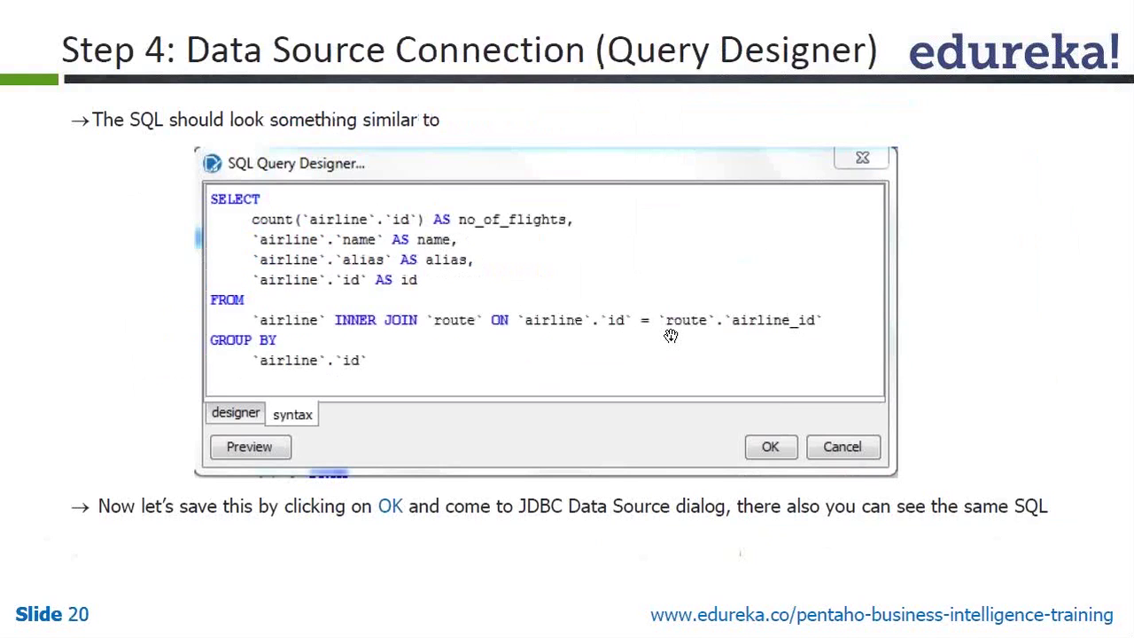
pyautogui.hotkey('alt', 'Tab')
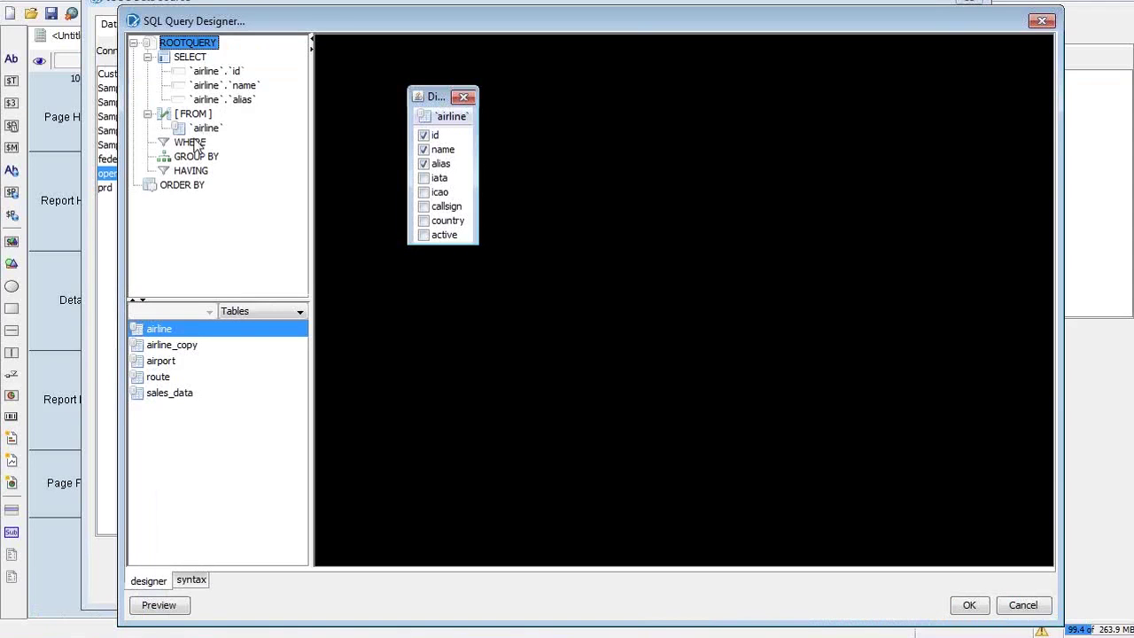
pyautogui.rightClick(194, 144)
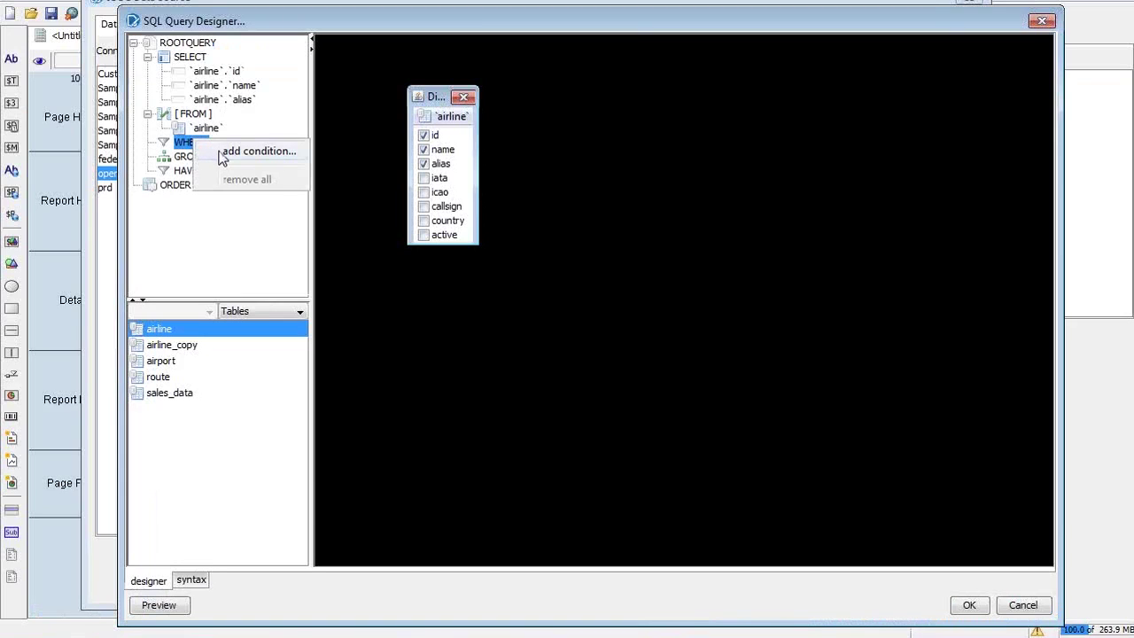
pyautogui.click(281, 83)
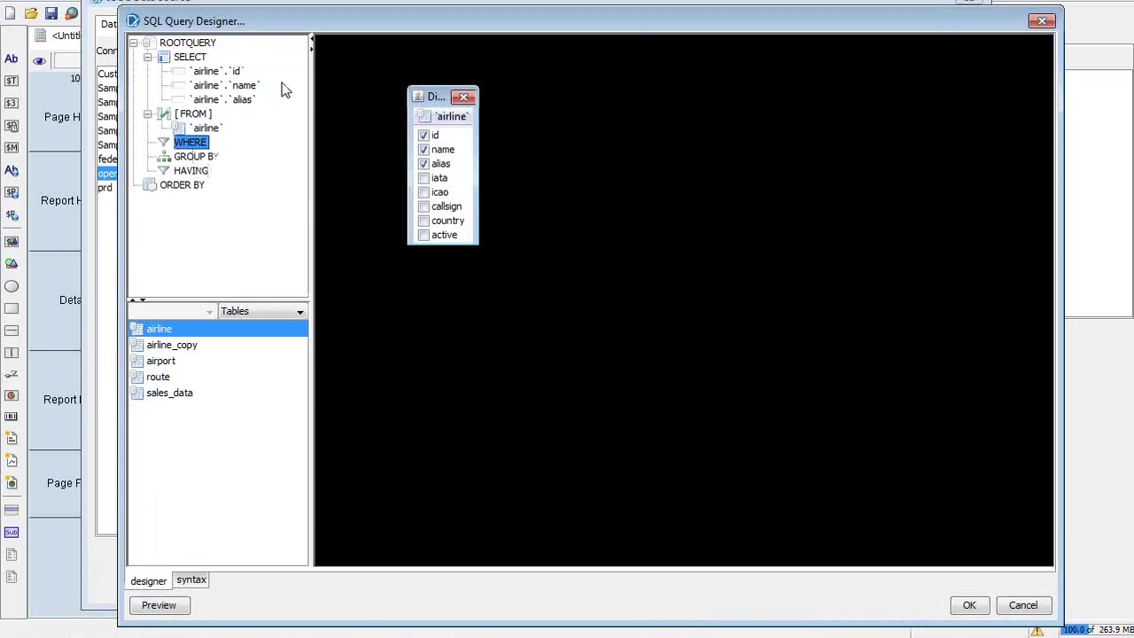
pyautogui.click(191, 58)
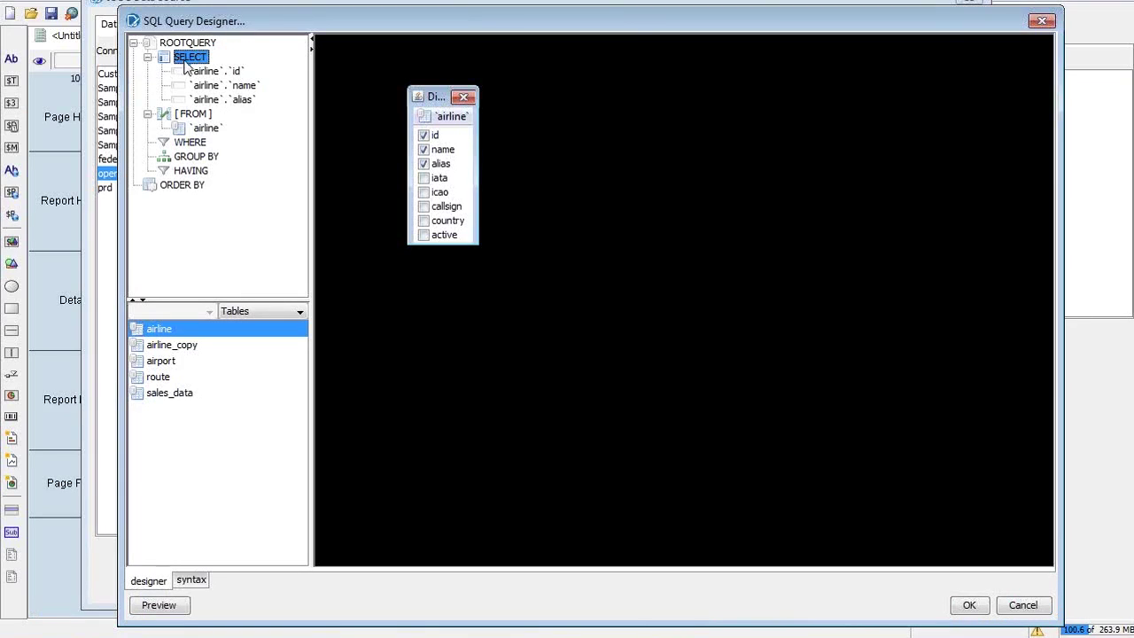
pyautogui.rightClick(187, 59)
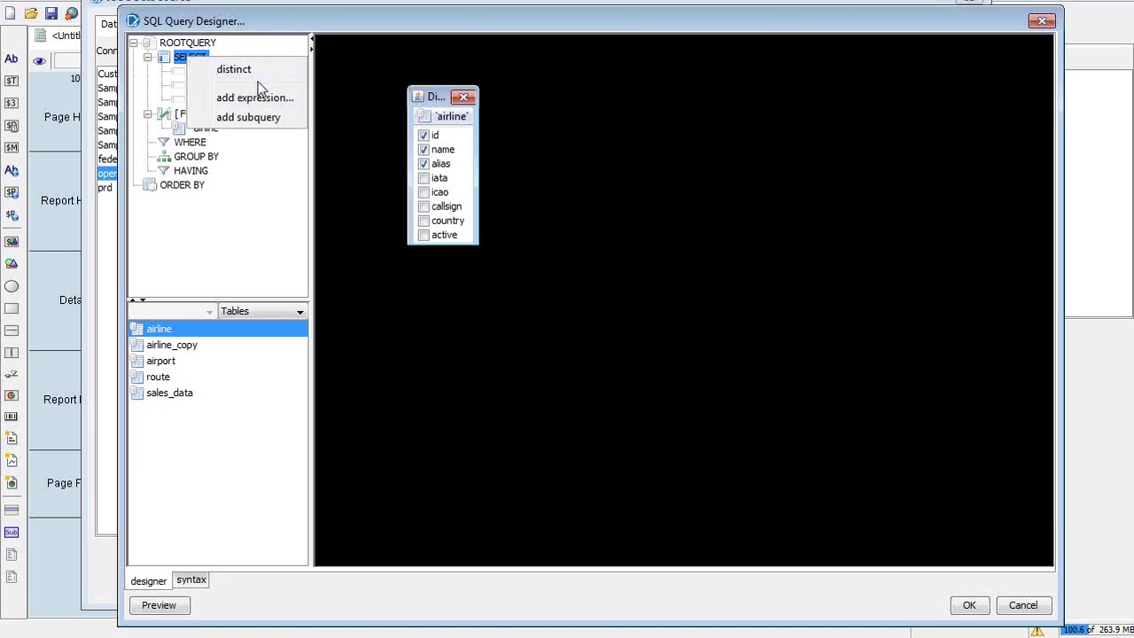
pyautogui.click(185, 64)
pyautogui.click(199, 118)
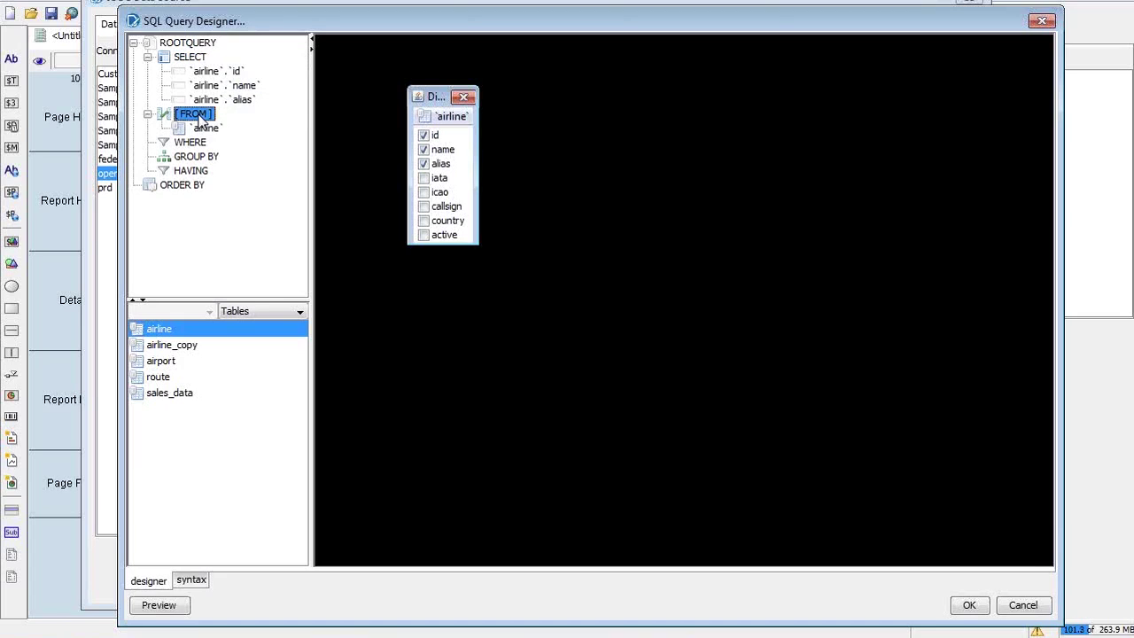
pyautogui.rightClick(200, 120)
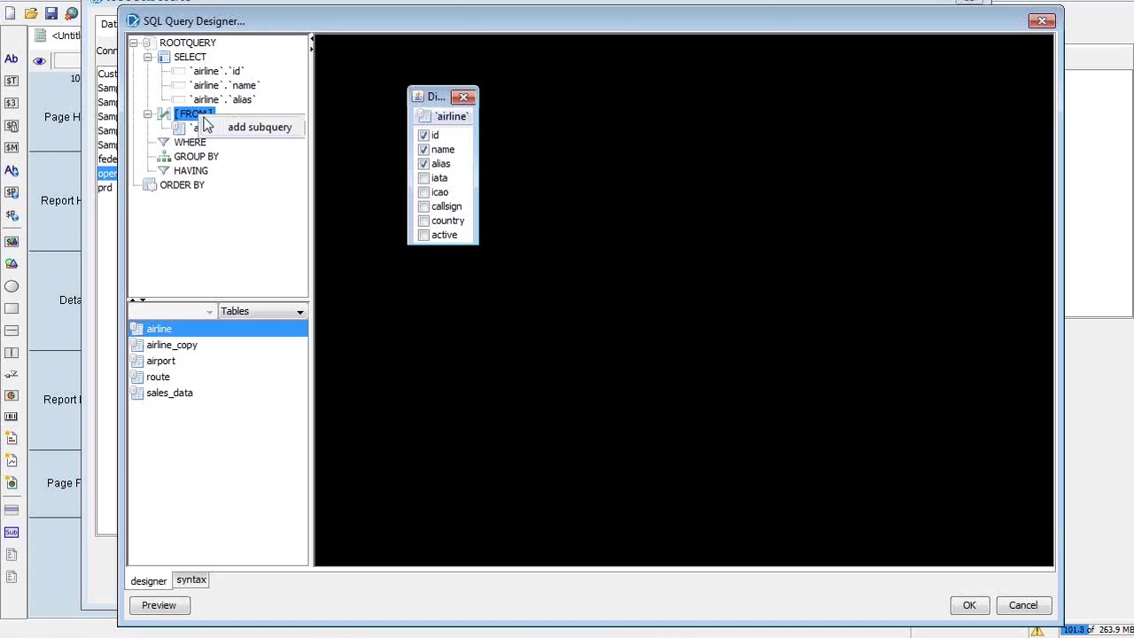
pyautogui.click(178, 126)
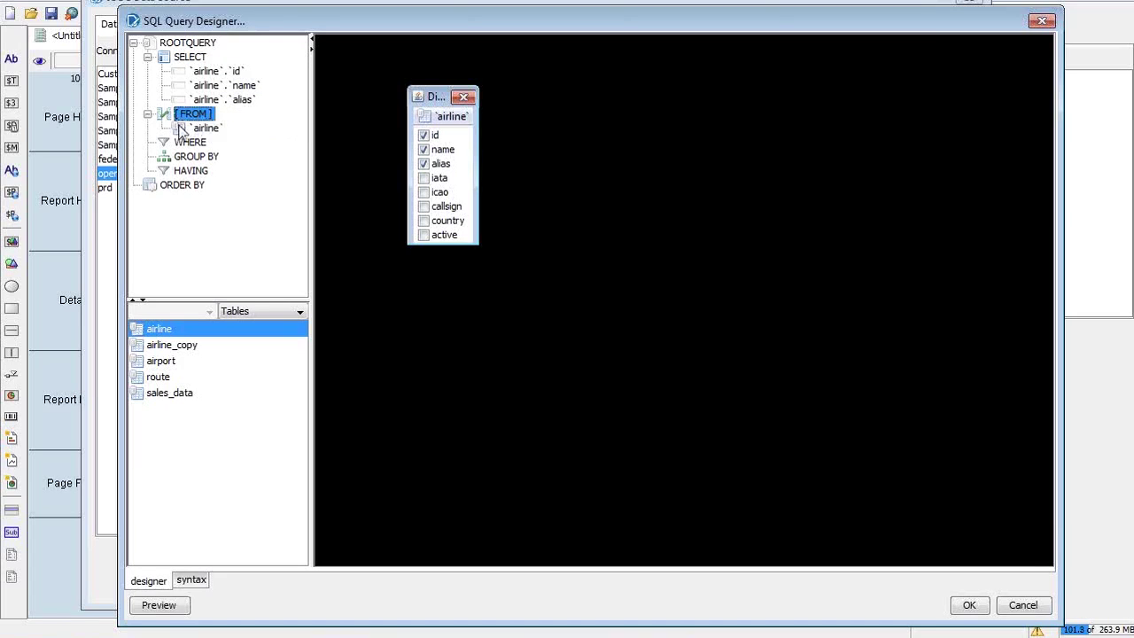
pyautogui.click(198, 133)
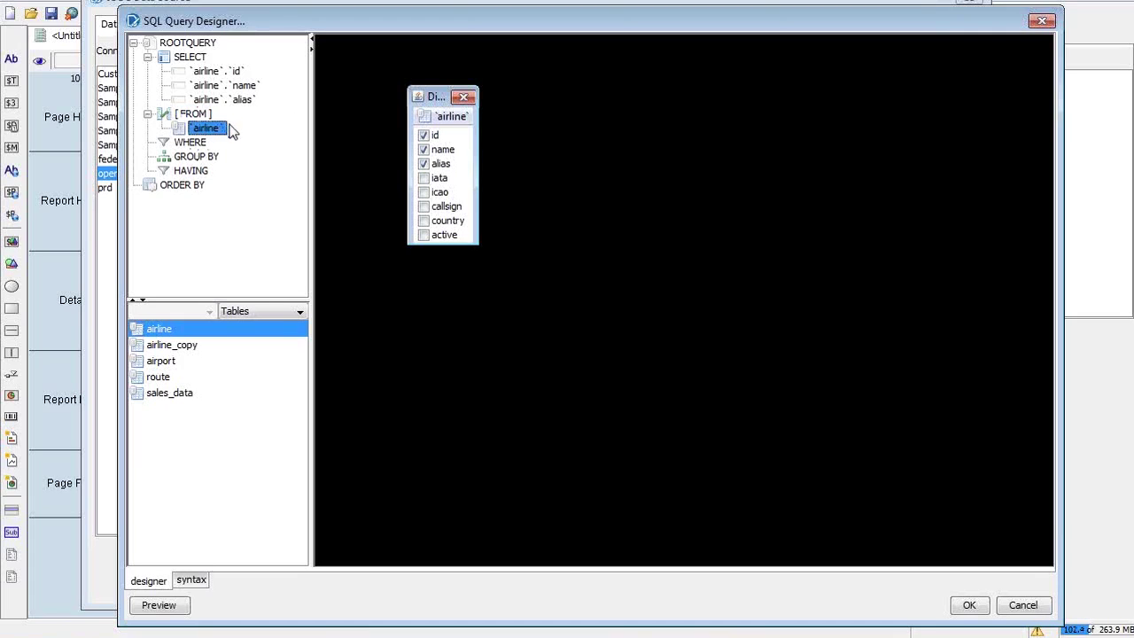
pyautogui.click(184, 143)
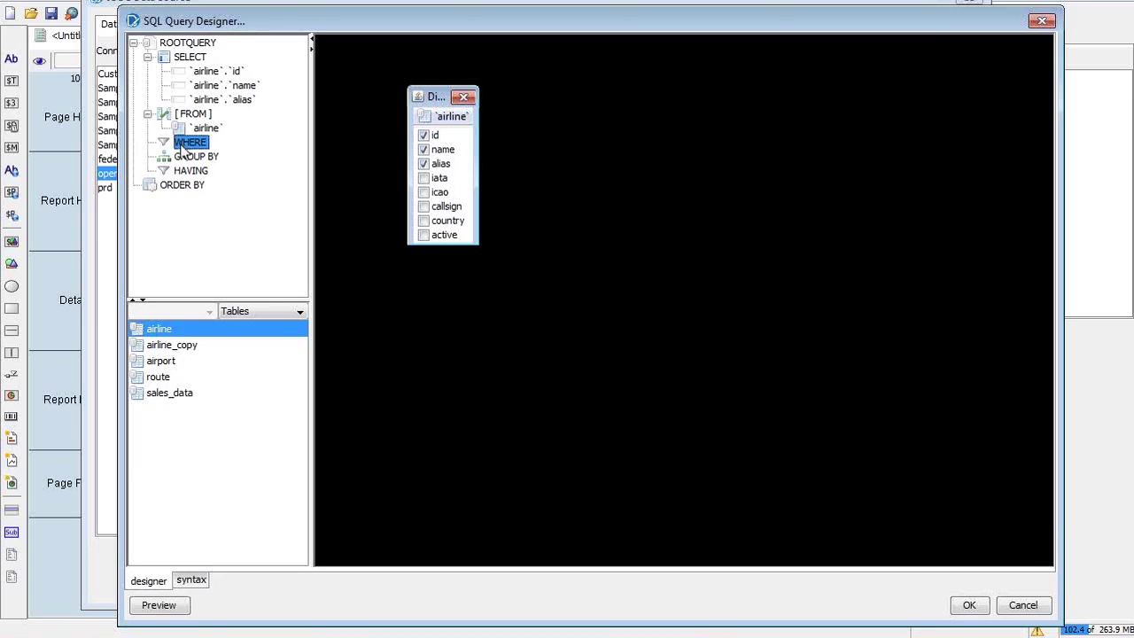
pyautogui.click(188, 157)
pyautogui.click(190, 171)
pyautogui.rightClick(187, 158)
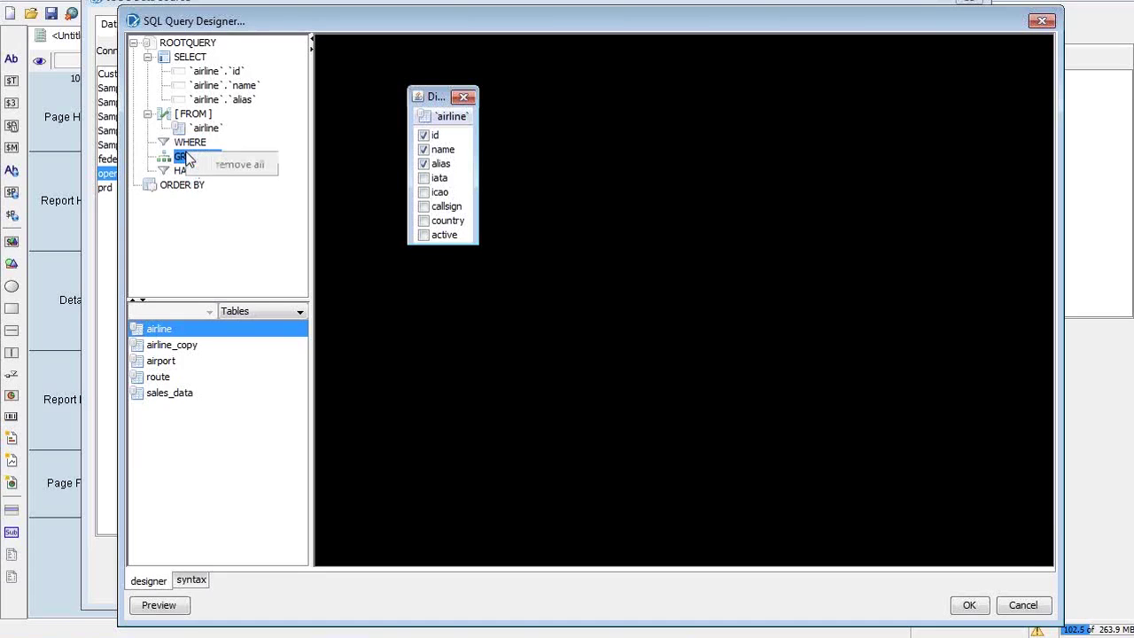
pyautogui.click(183, 172)
pyautogui.click(183, 172)
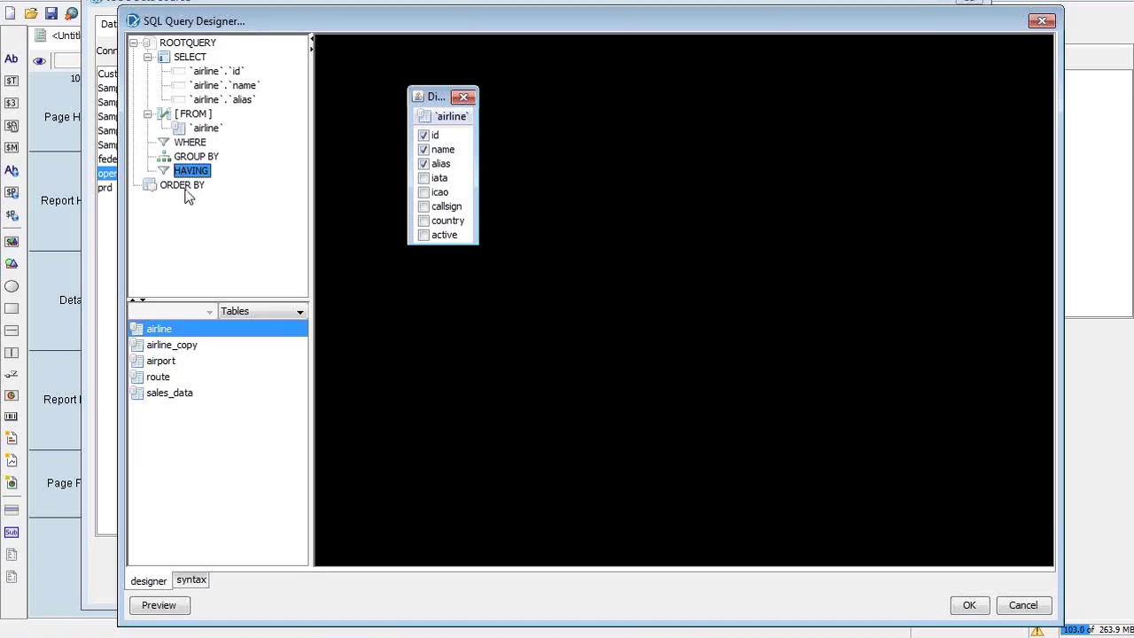
pyautogui.click(184, 186)
pyautogui.rightClick(184, 187)
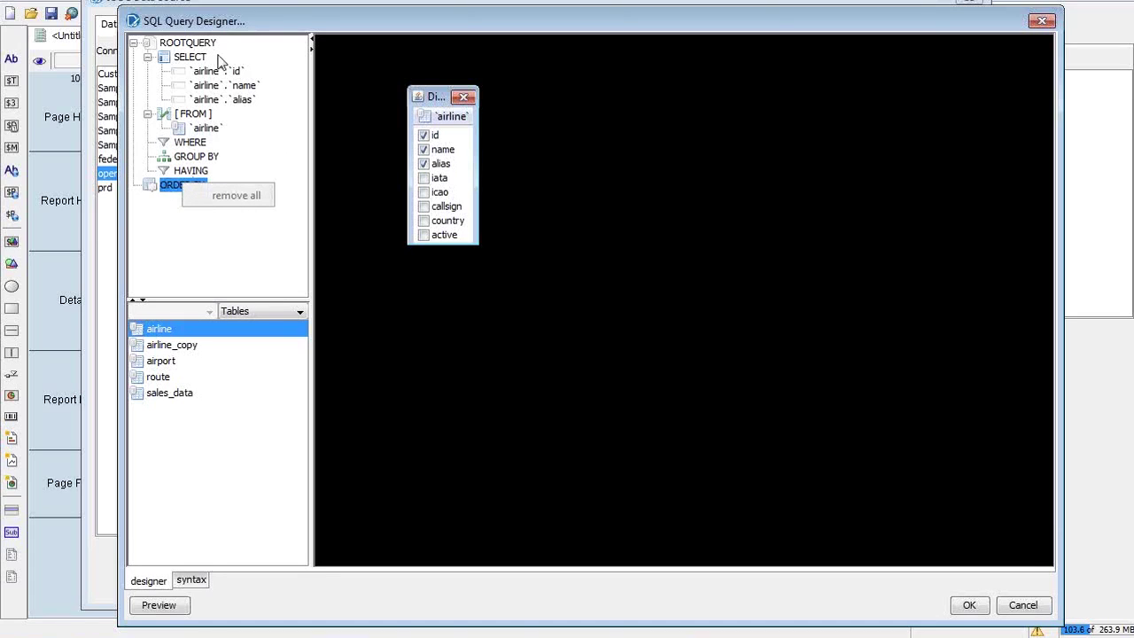
# Add airline name to ORDER BY and set its sort direction to DESC in order.edit
pyautogui.click(228, 88)
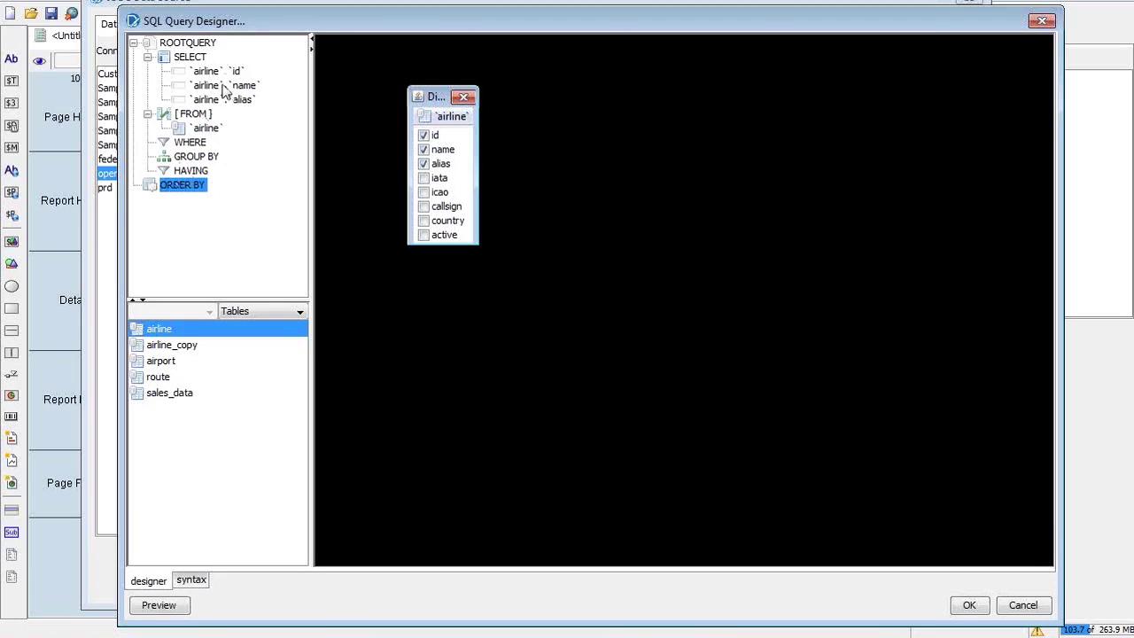
pyautogui.click(235, 88)
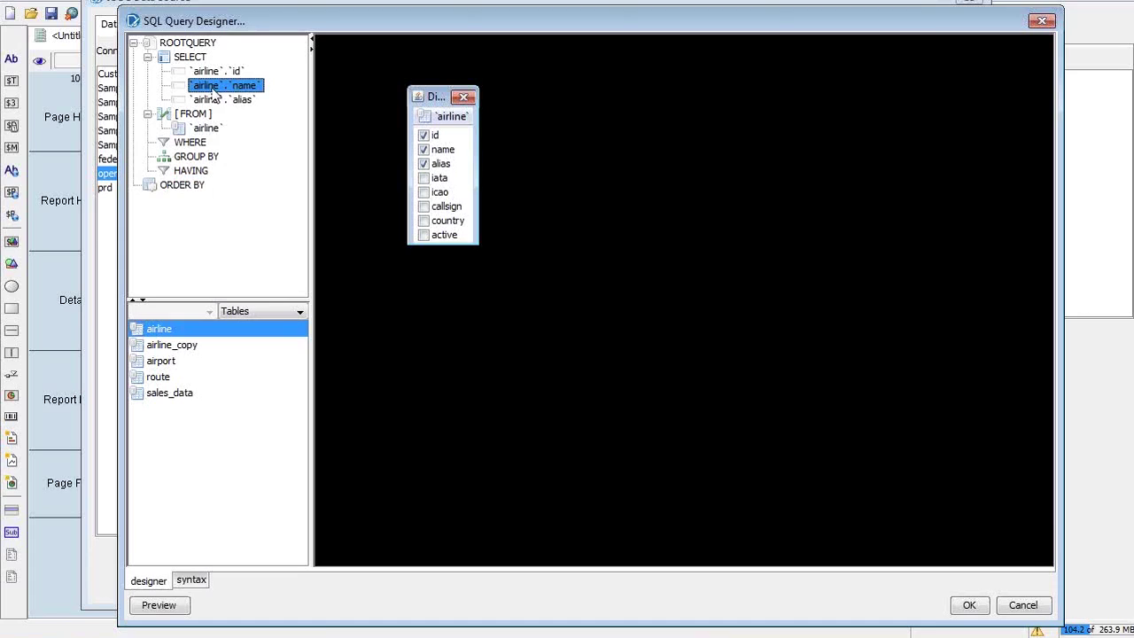
pyautogui.moveTo(210, 89); pyautogui.dragTo(191, 193)
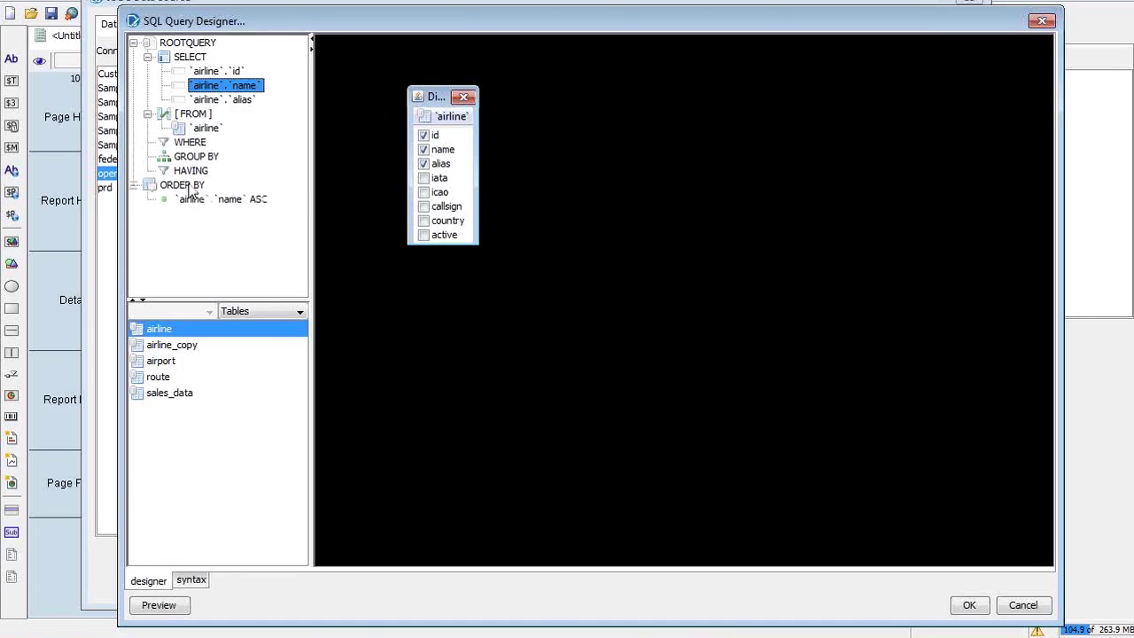
pyautogui.click(196, 199)
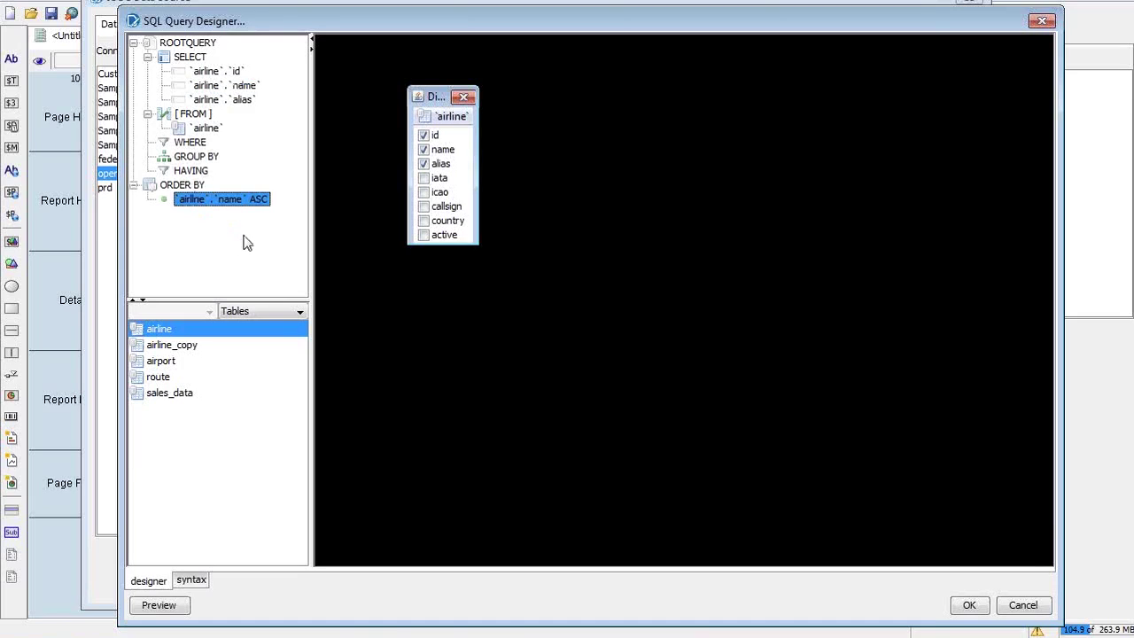
pyautogui.rightClick(263, 204)
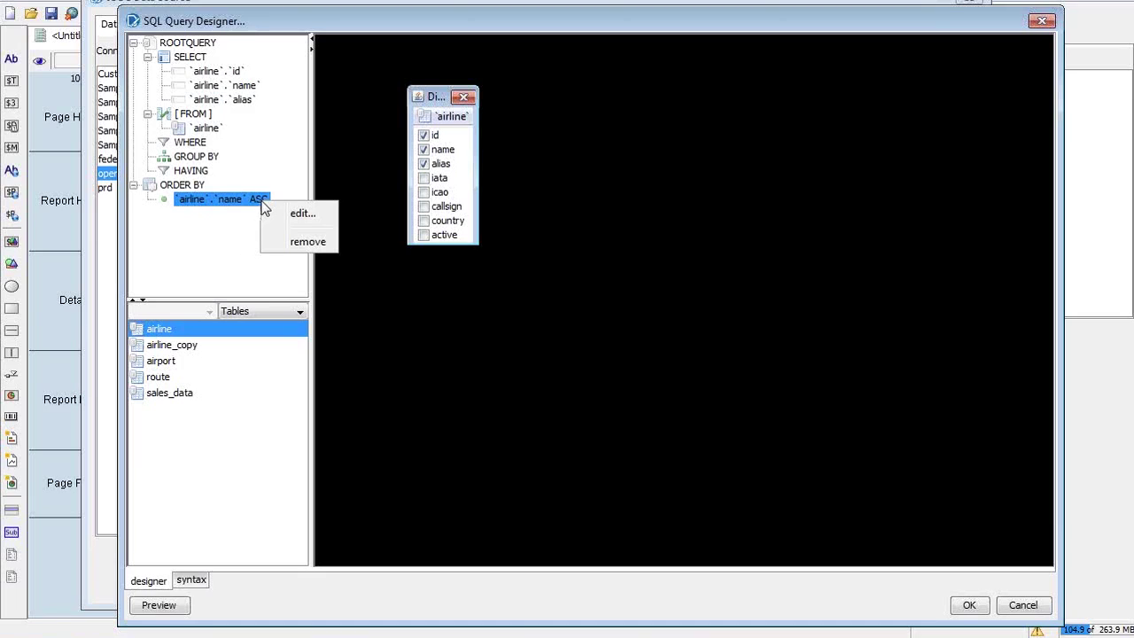
pyautogui.click(284, 213)
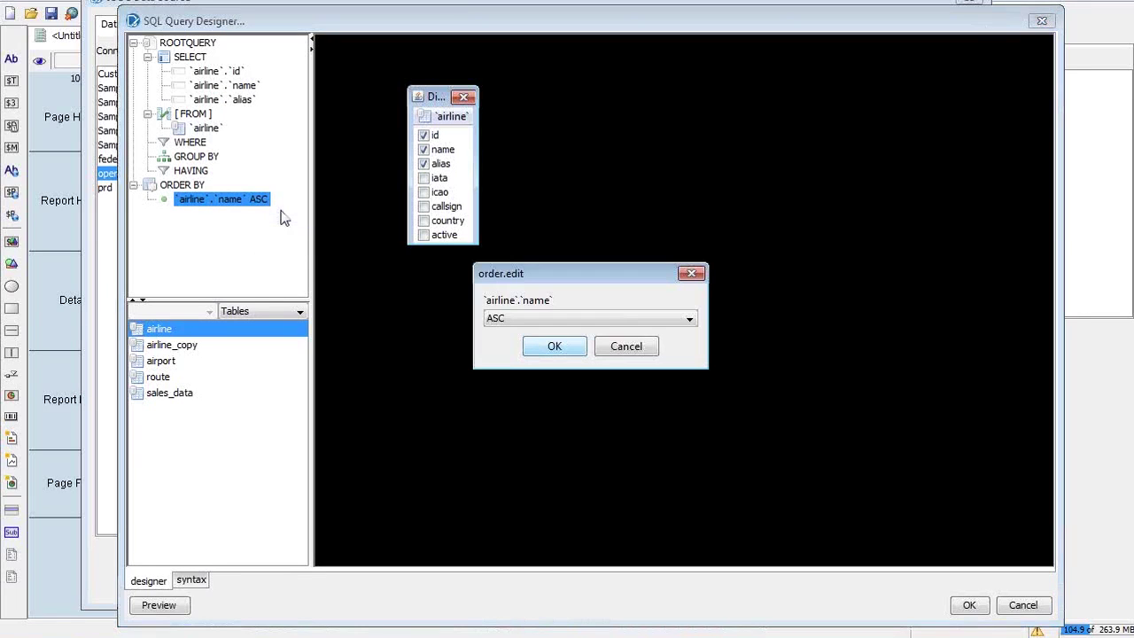
pyautogui.click(583, 317)
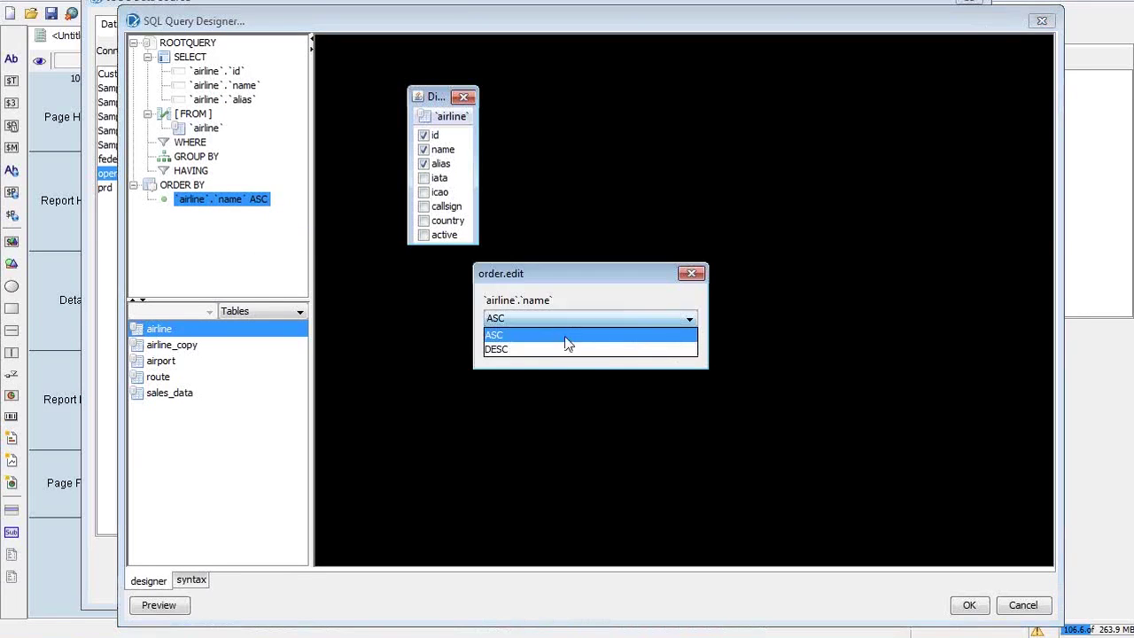
pyautogui.click(558, 349)
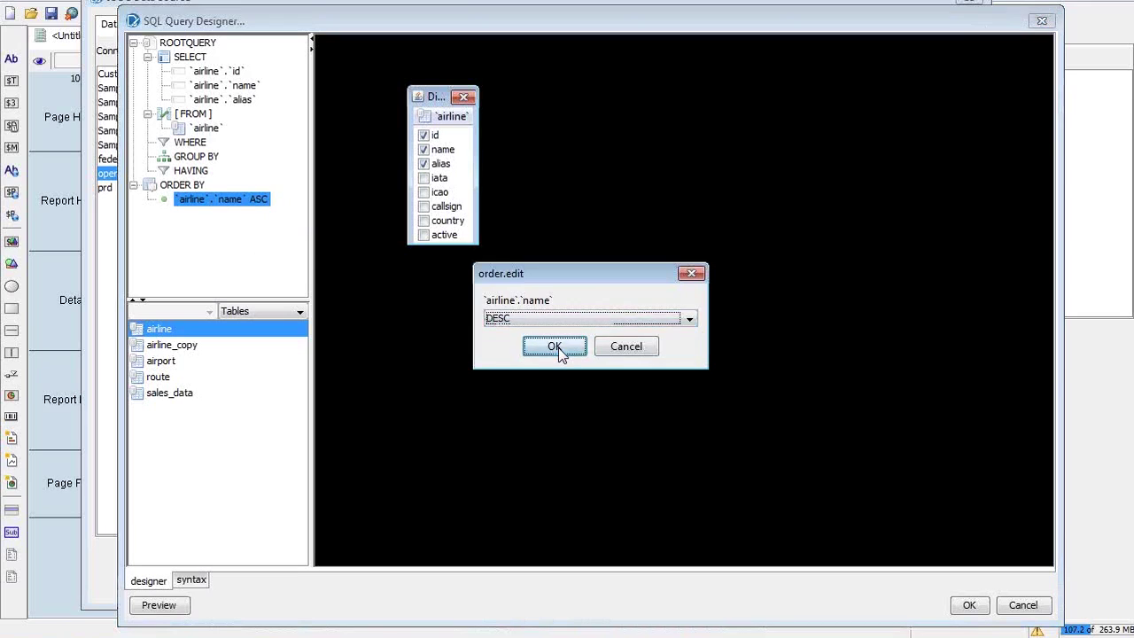
pyautogui.click(558, 347)
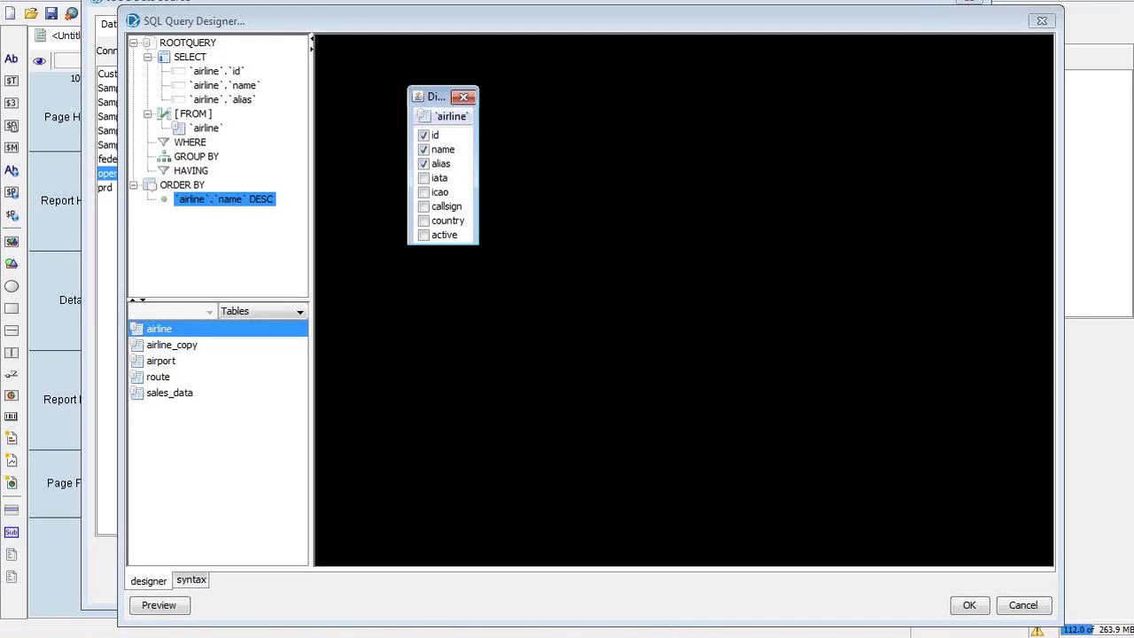
pyautogui.hotkey('alt', 'Tab')
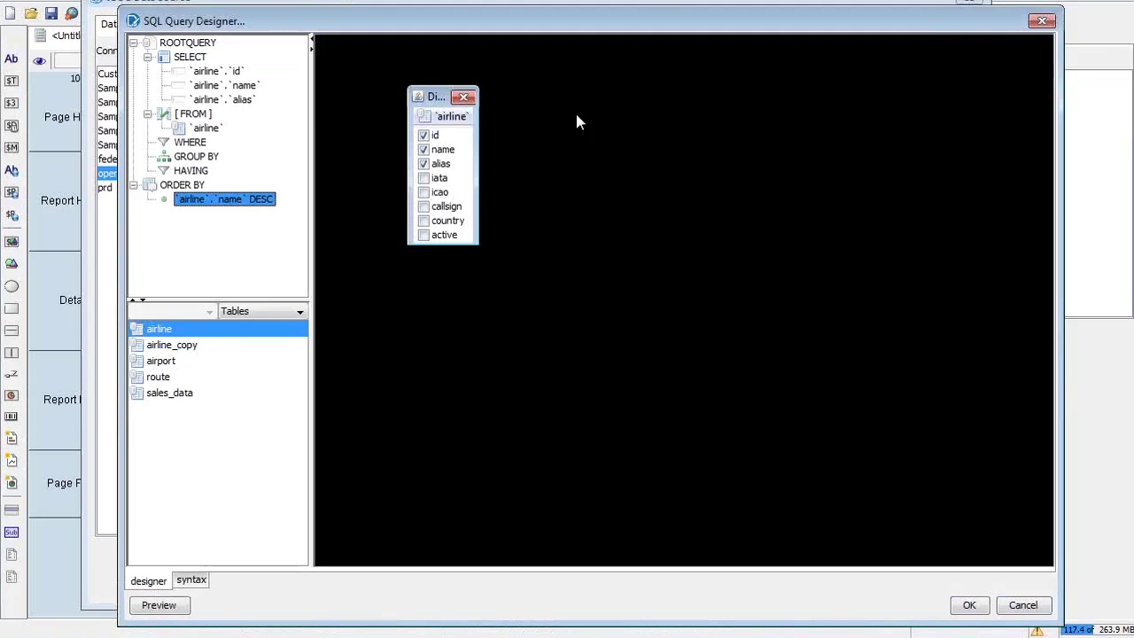
pyautogui.moveTo(437, 94)
pyautogui.mouseDown()
pyautogui.moveTo(442, 106)
pyautogui.moveTo(494, 101)
pyautogui.moveTo(450, 97)
pyautogui.mouseUp()
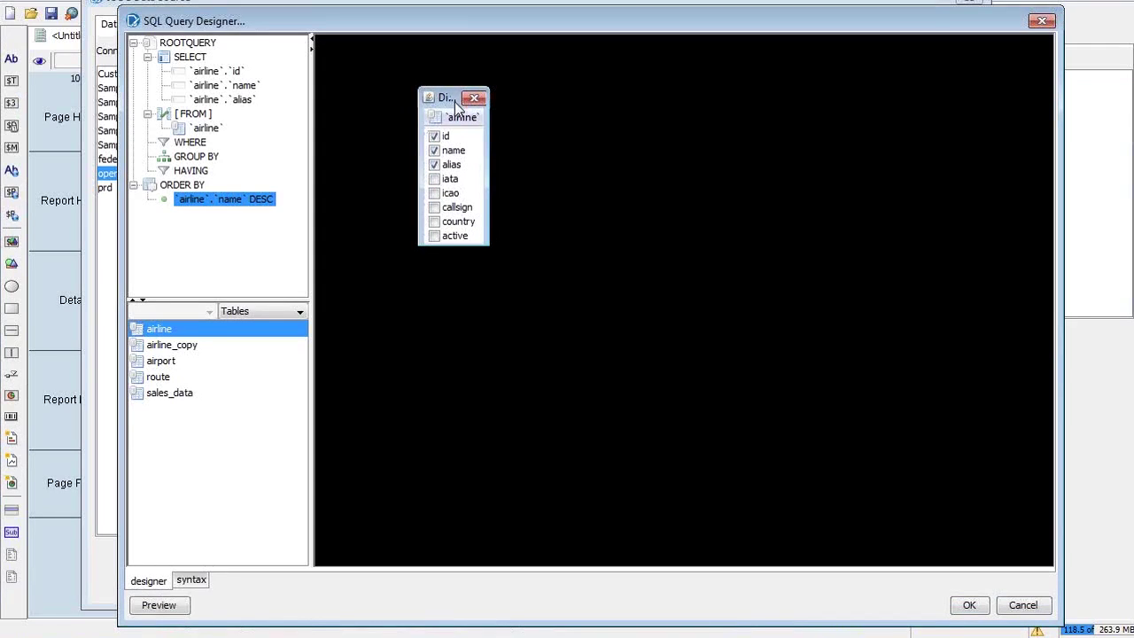
# Nudge the airline table box slightly up and to the left in the diagram
pyautogui.moveTo(457, 105); pyautogui.dragTo(457, 98)
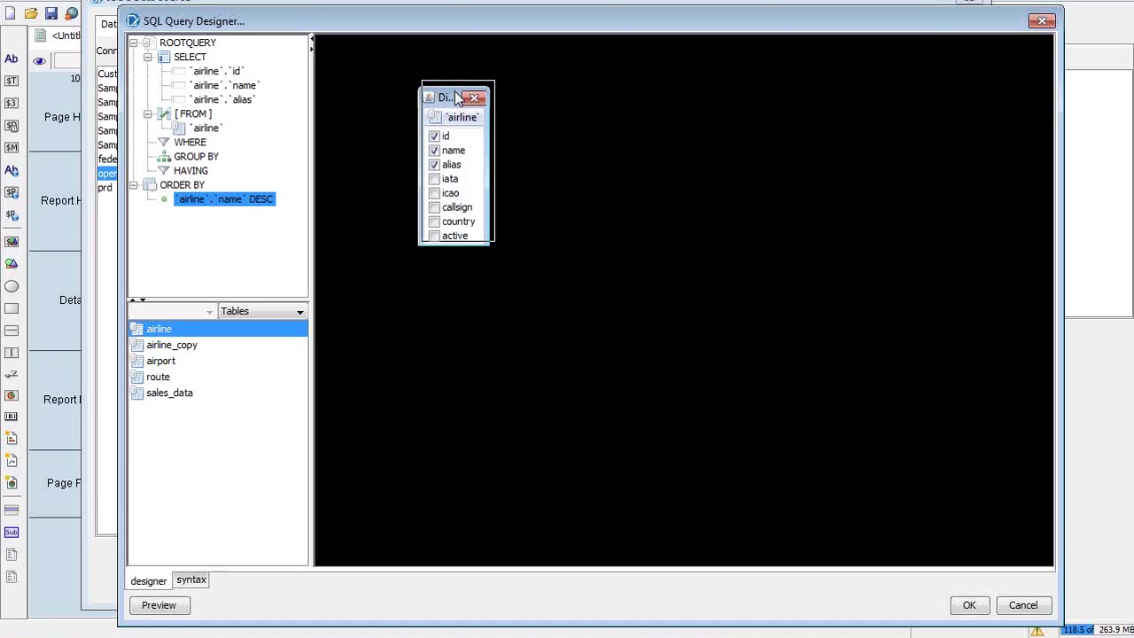
pyautogui.moveTo(457, 97); pyautogui.dragTo(433, 94)
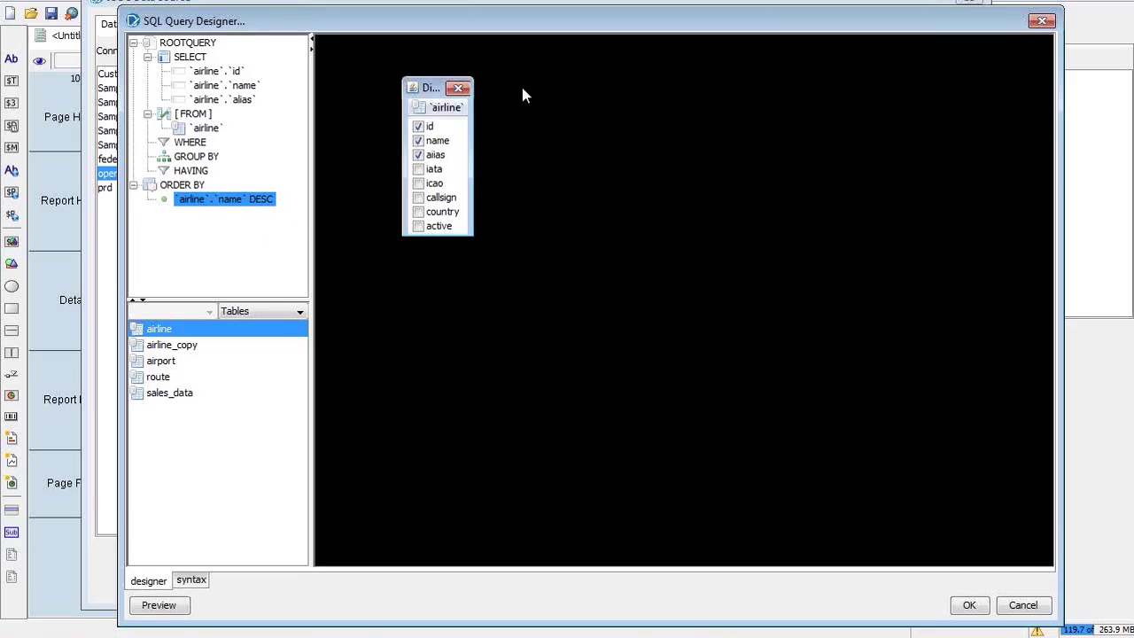
# Start a new WHERE condition in condition.edit and browse its comparison operator list
pyautogui.click(204, 145)
pyautogui.rightClick(202, 144)
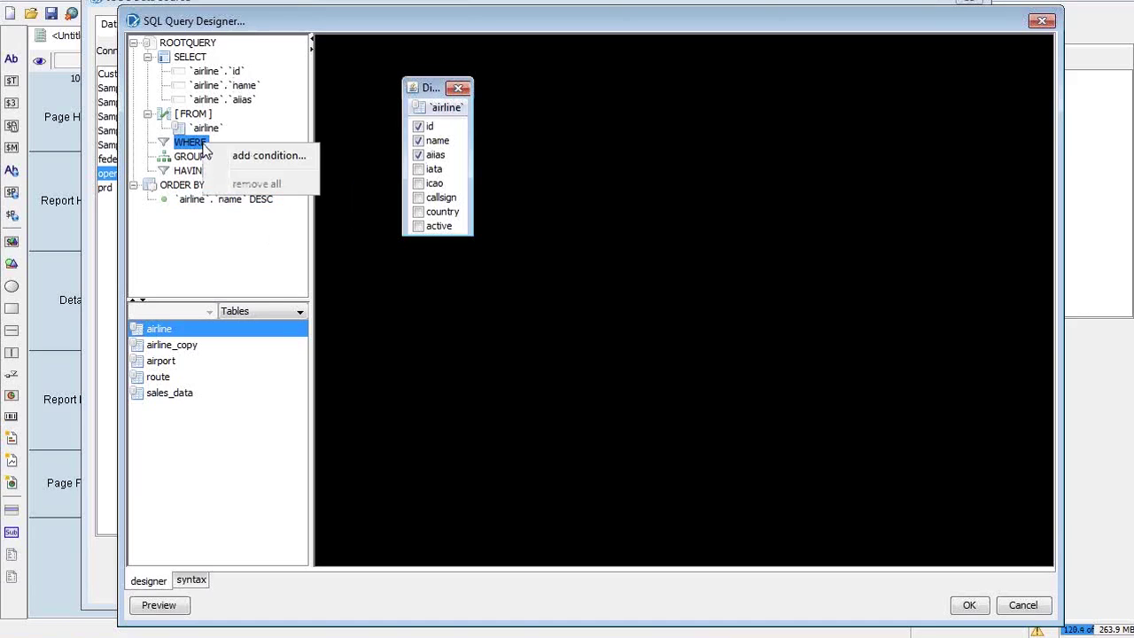
pyautogui.click(239, 161)
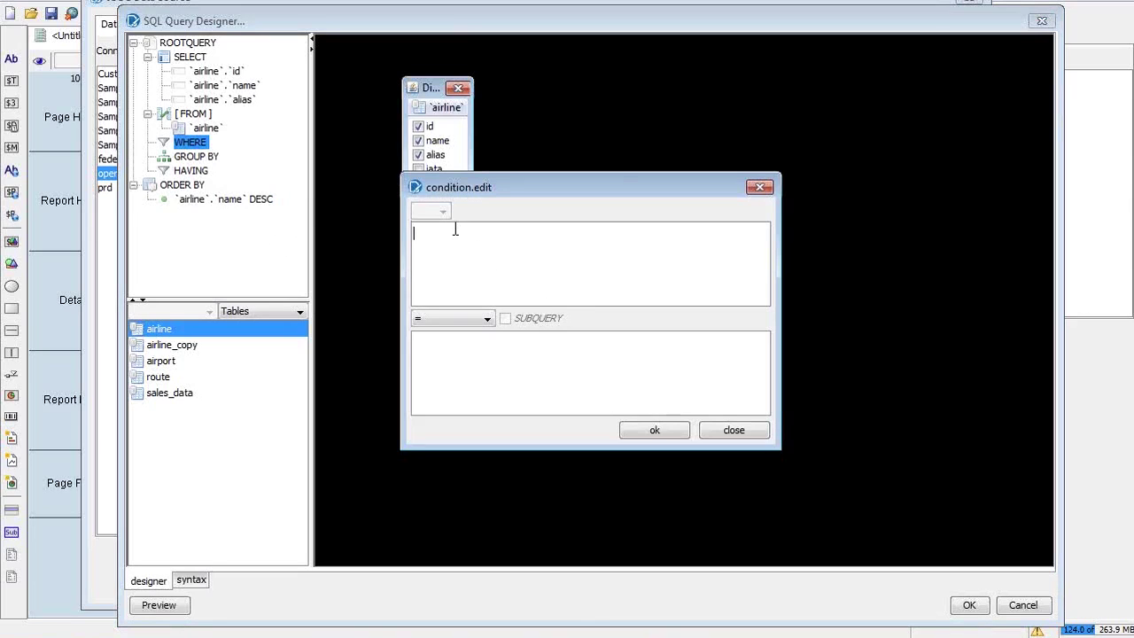
pyautogui.click(460, 259)
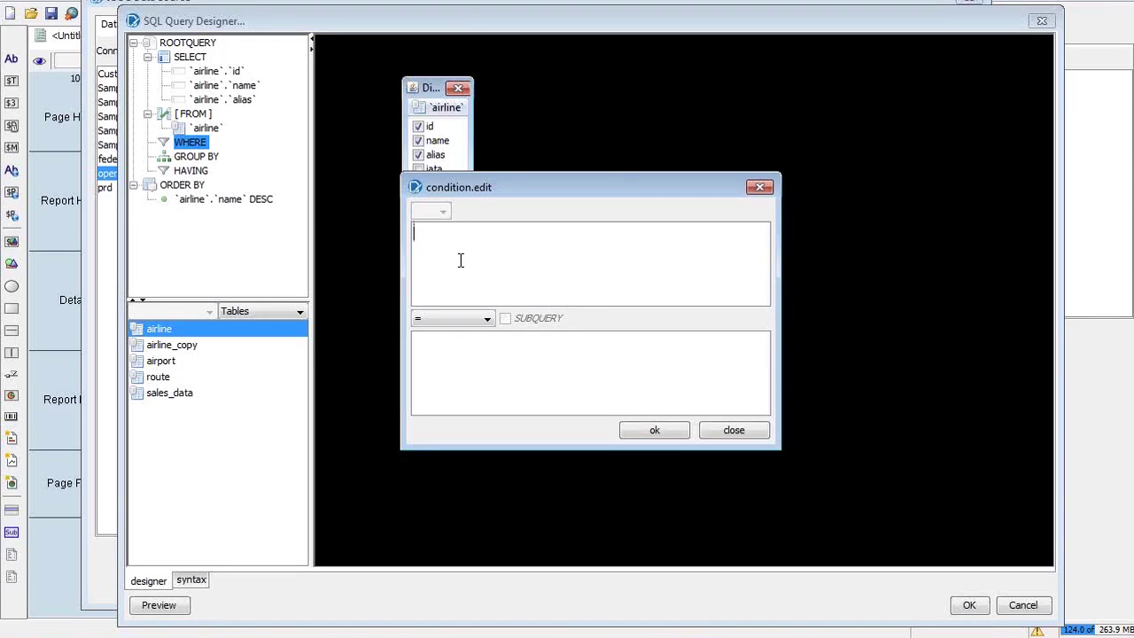
pyautogui.click(472, 325)
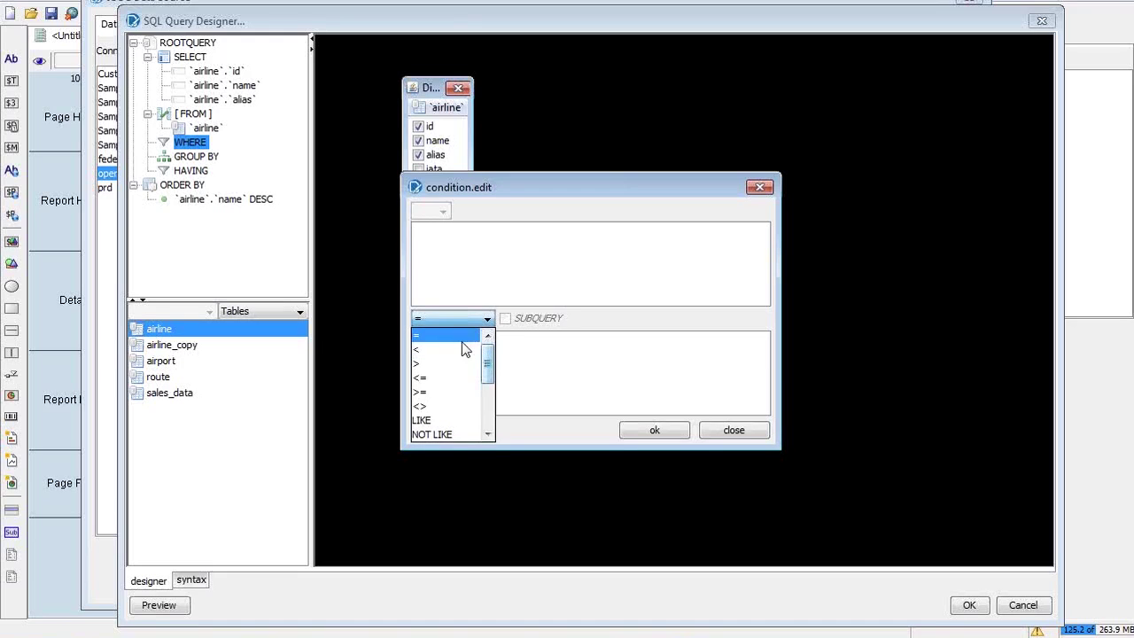
pyautogui.click(488, 412)
pyautogui.moveTo(488, 411); pyautogui.dragTo(489, 372)
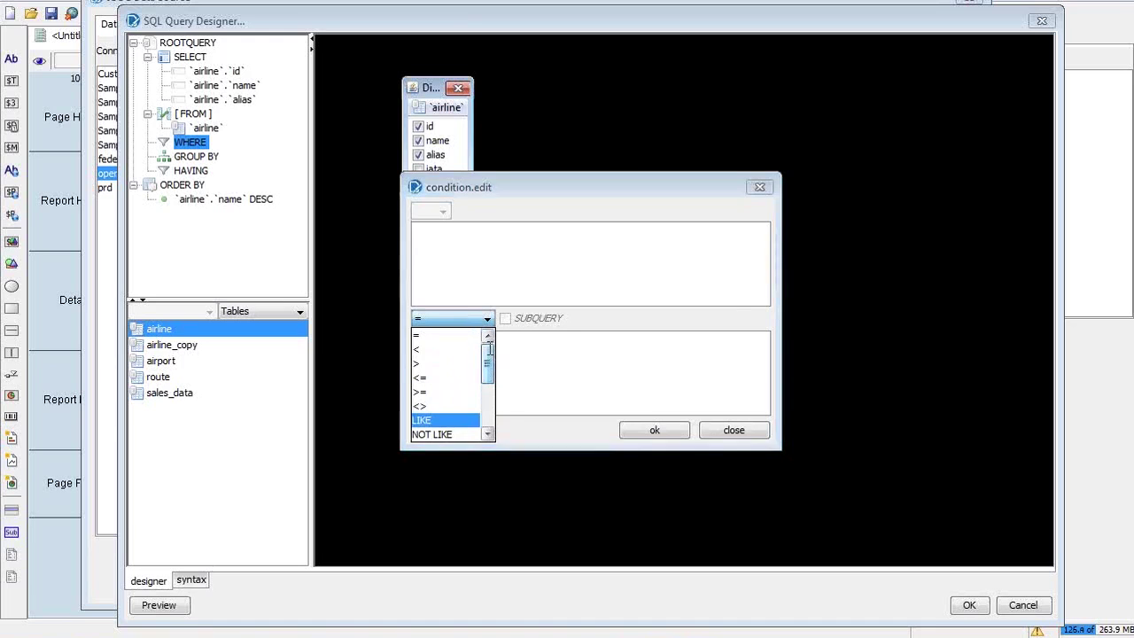
pyautogui.hotkey('alt', 'Tab')
pyautogui.hotkey('alt', 'Tab')
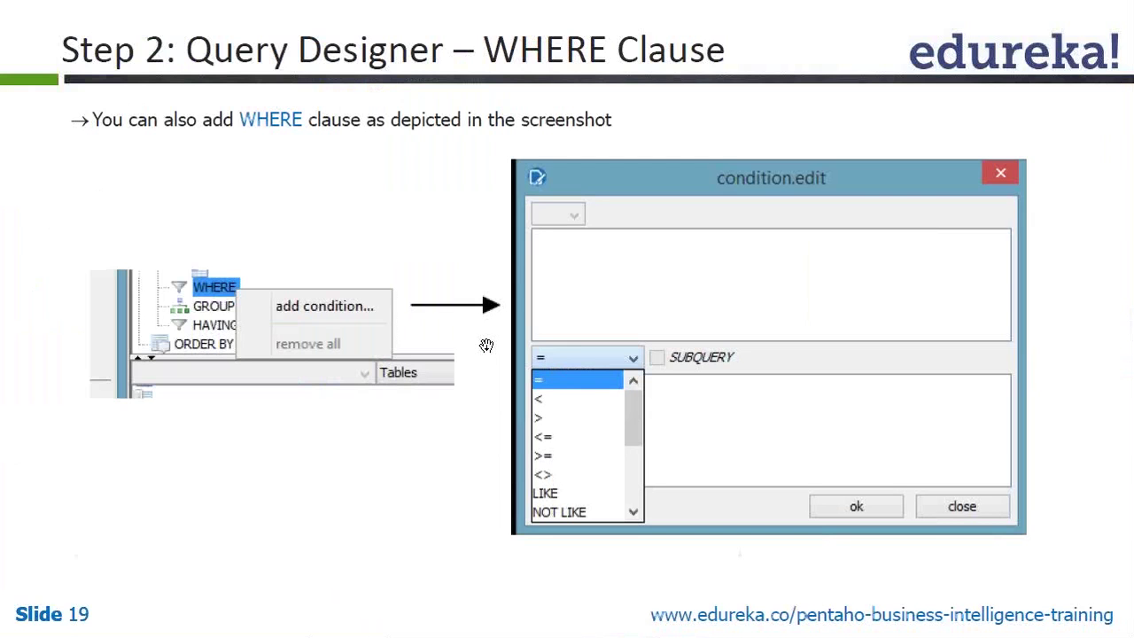
# Flip between the WHERE clause and Add Expression slides, then reopen Pentaho's operator list
pyautogui.click(387, 302)
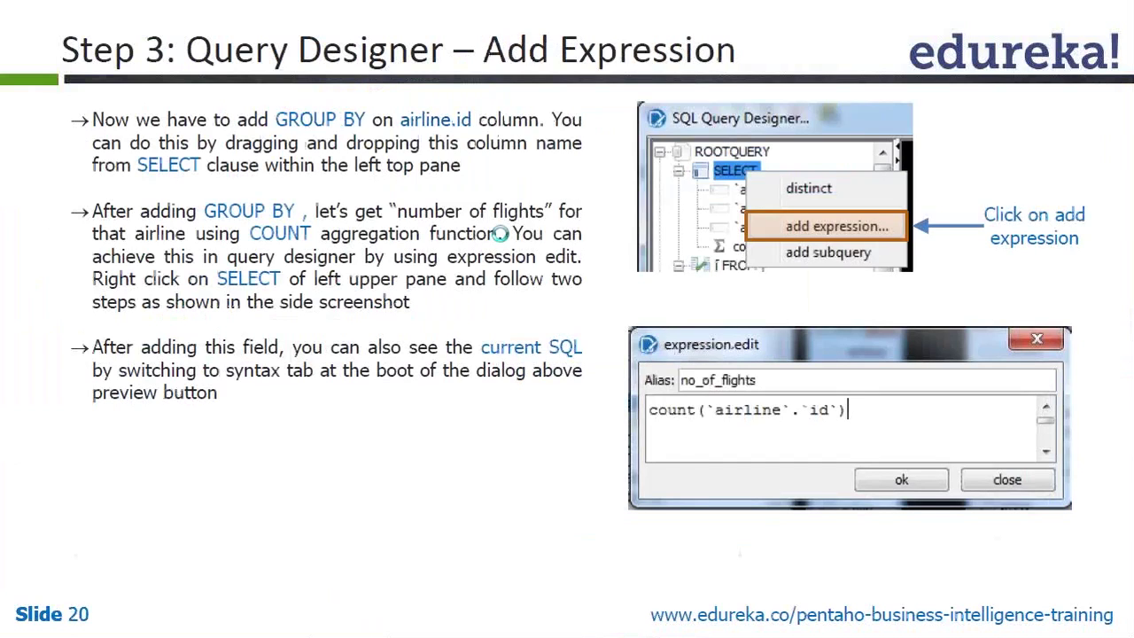
pyautogui.press('Left')
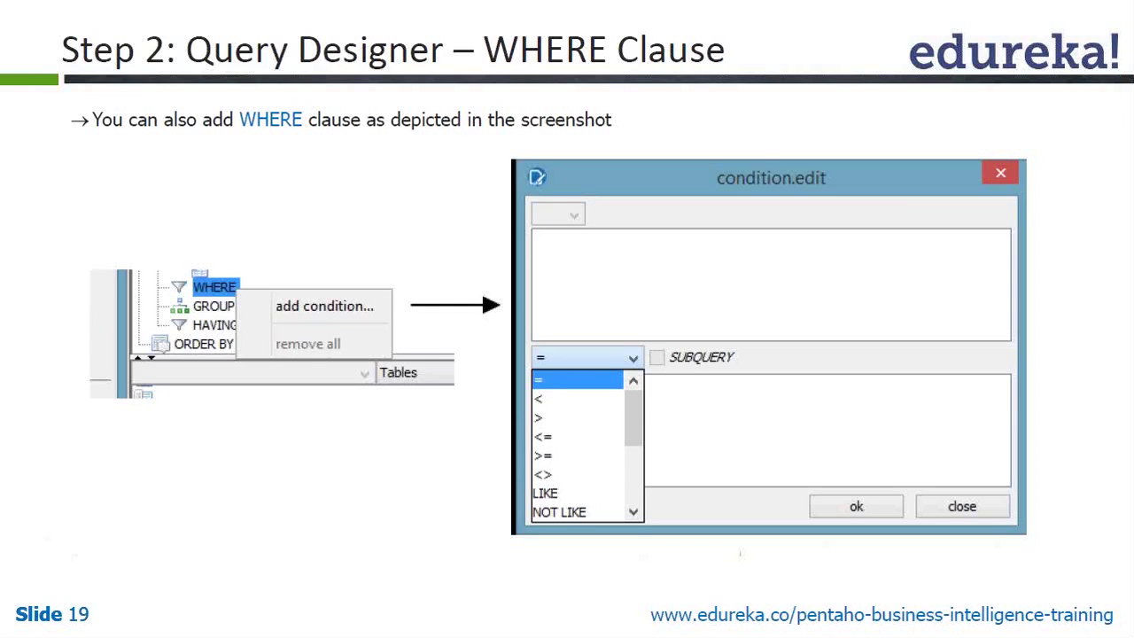
pyautogui.click(434, 249)
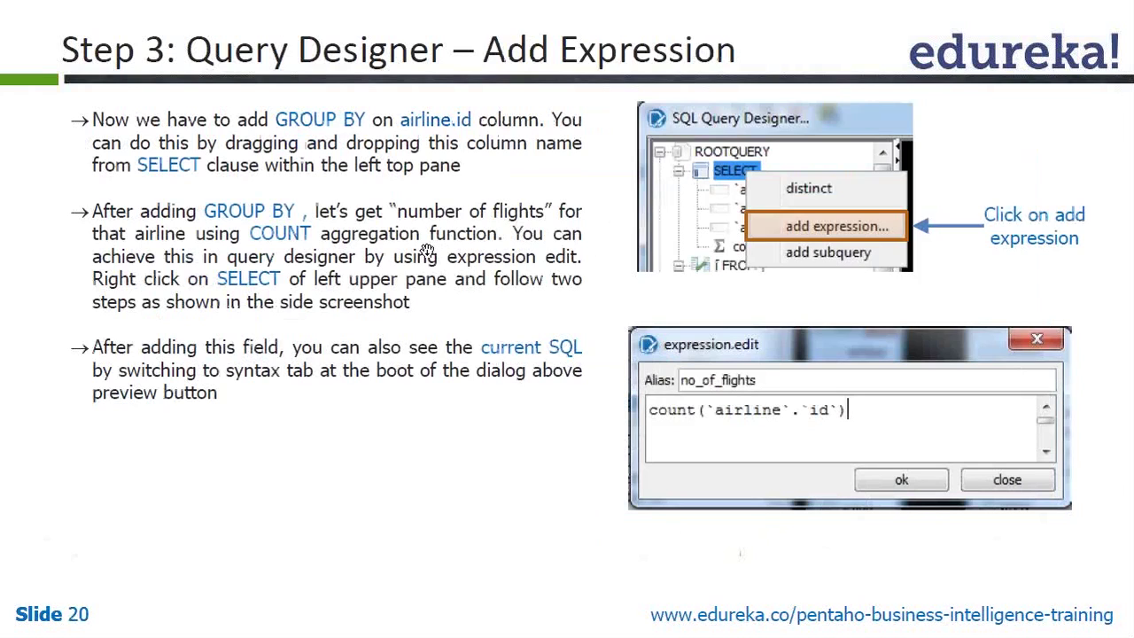
pyautogui.hotkey('alt', 'Tab')
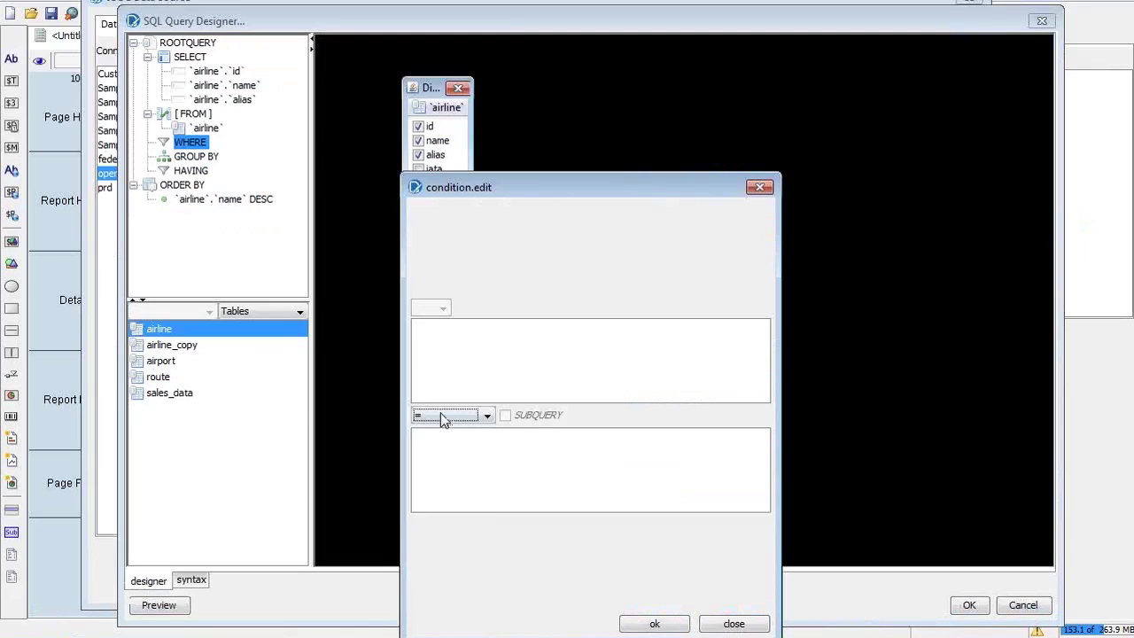
pyautogui.click(441, 416)
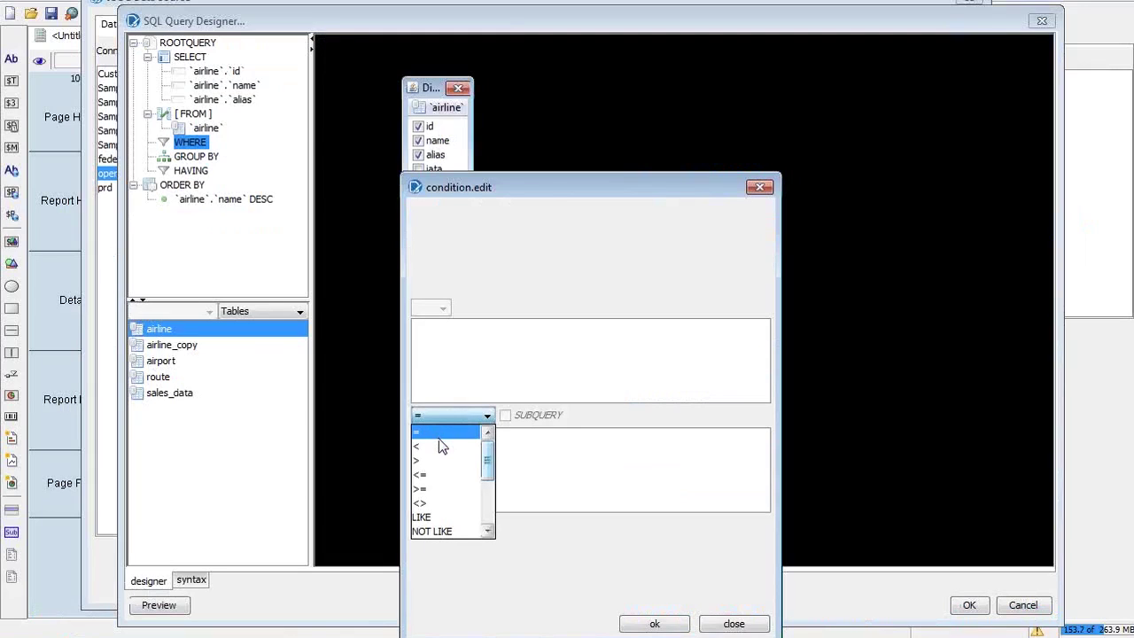
# Try the < and <= operators and condition fields, then close condition.edit without adding a condition
pyautogui.click(441, 445)
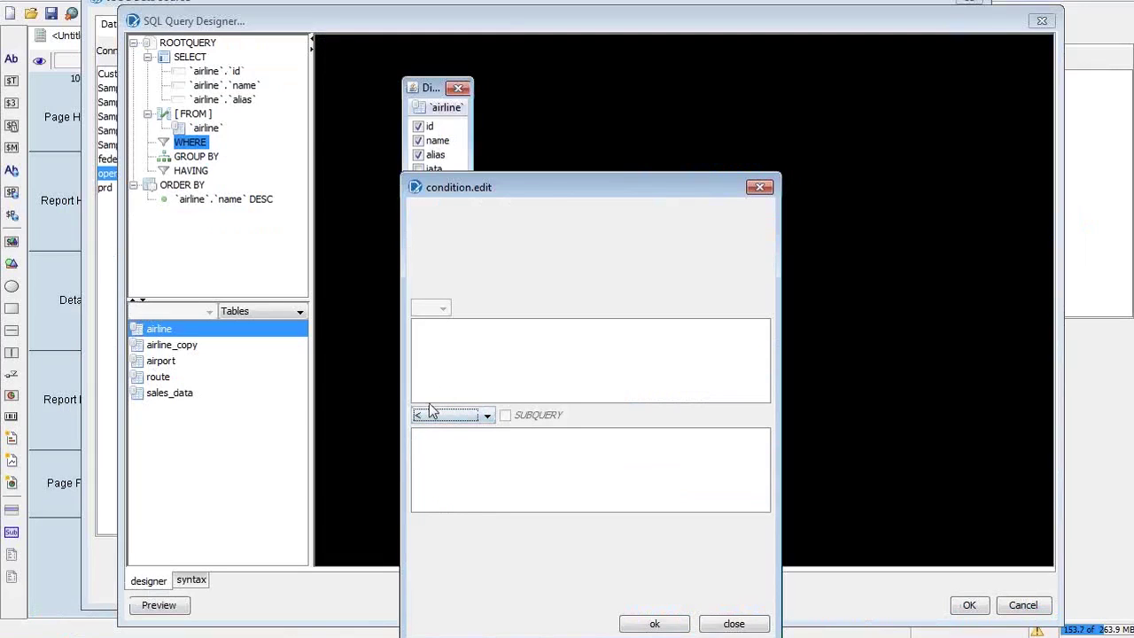
pyautogui.click(433, 414)
pyautogui.click(447, 473)
pyautogui.moveTo(559, 191); pyautogui.dragTo(606, 66)
pyautogui.click(507, 269)
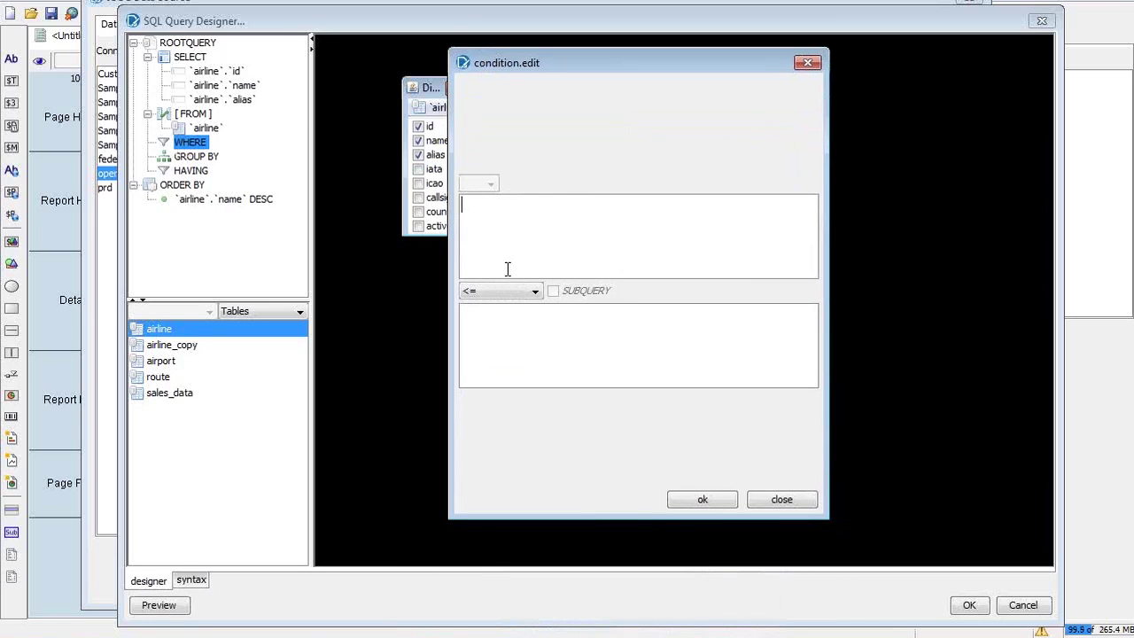
pyautogui.click(557, 342)
pyautogui.click(528, 236)
pyautogui.click(770, 501)
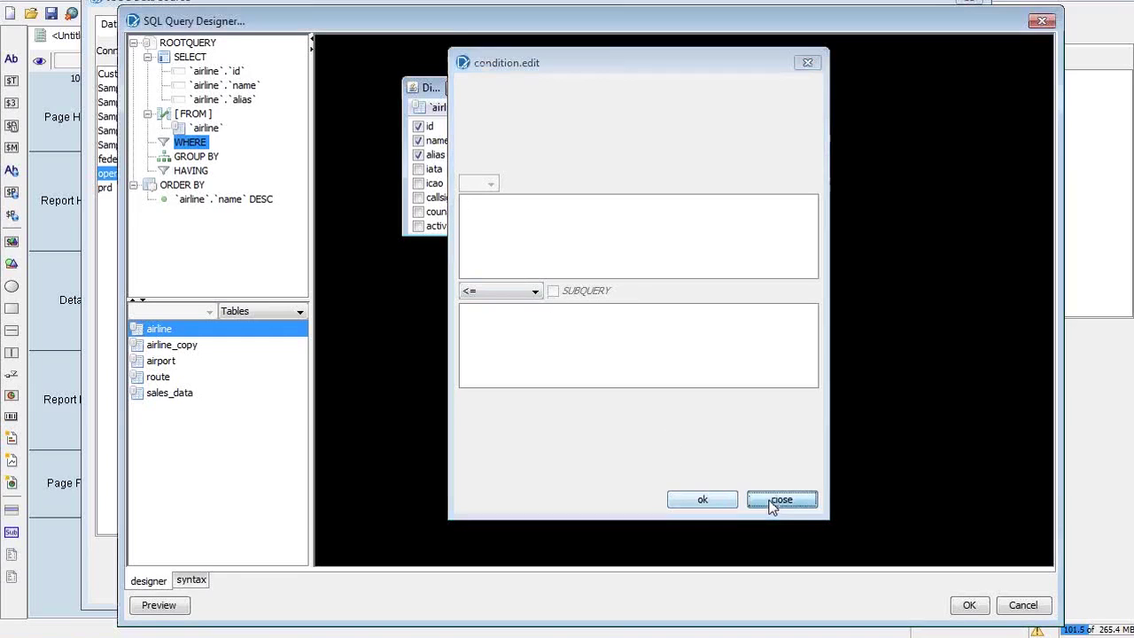
pyautogui.click(225, 75)
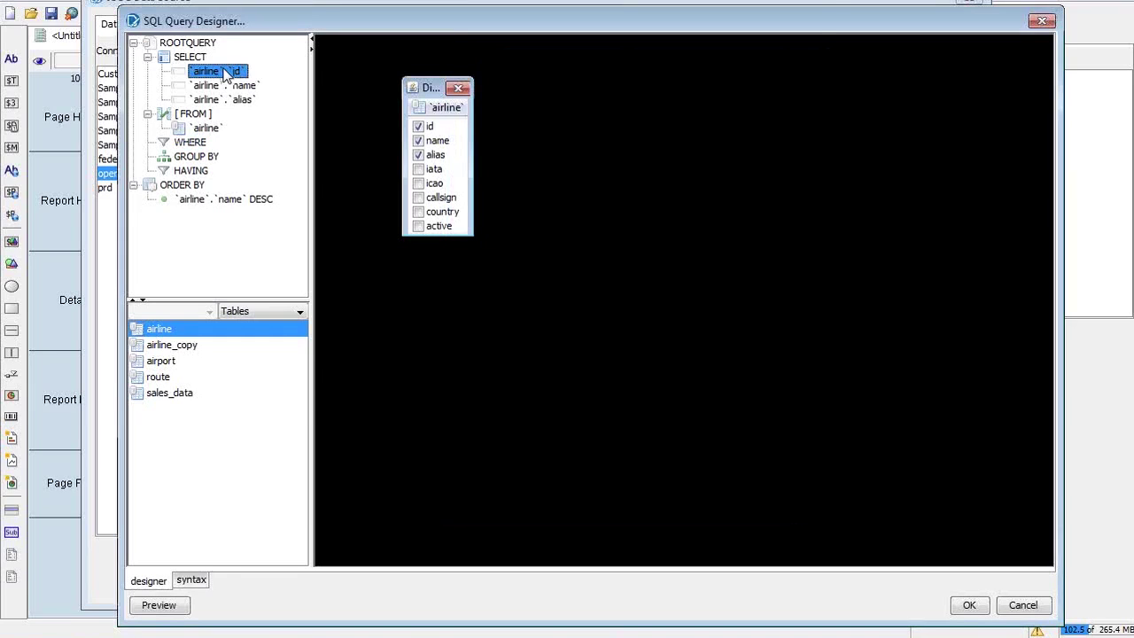
pyautogui.moveTo(226, 75); pyautogui.dragTo(177, 147)
pyautogui.click(182, 144)
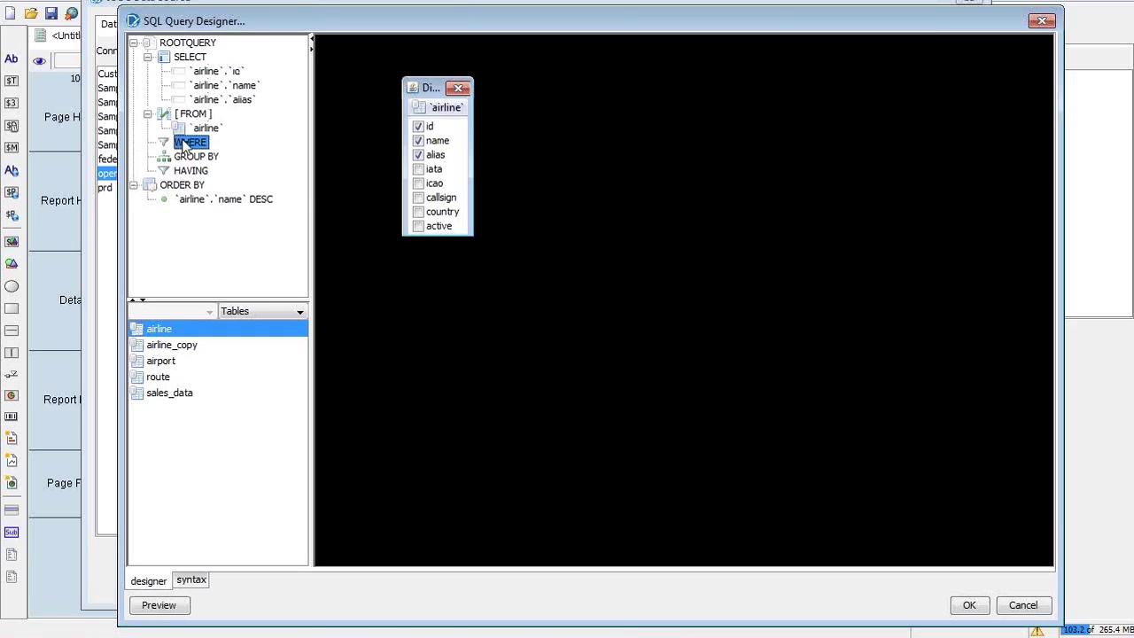
pyautogui.rightClick(197, 150)
pyautogui.click(238, 156)
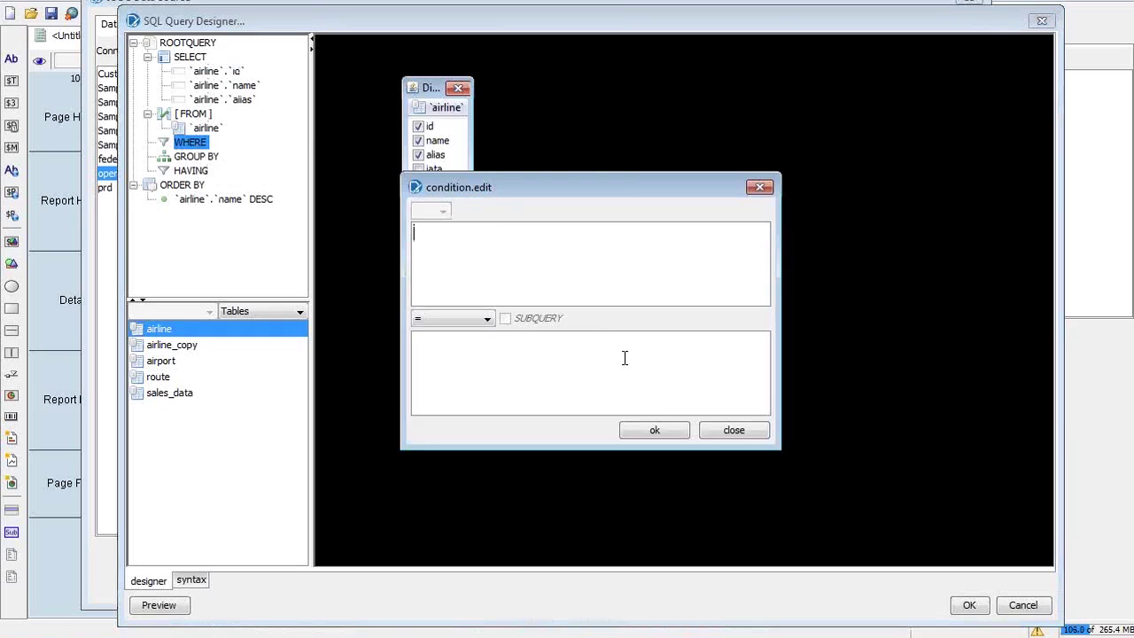
pyautogui.moveTo(564, 189); pyautogui.dragTo(581, 94)
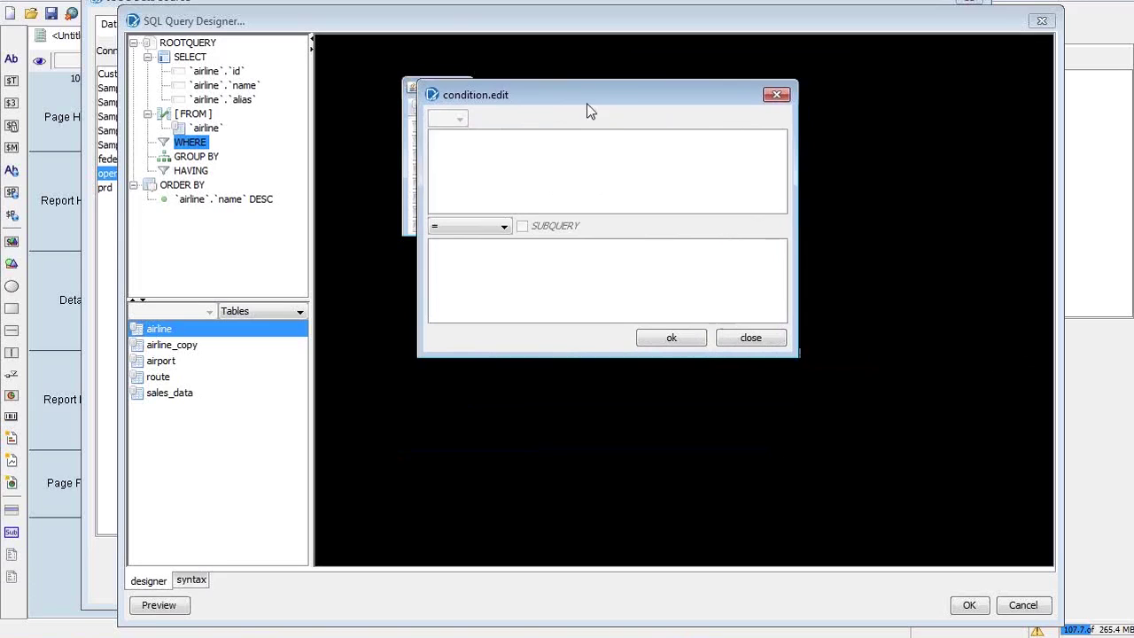
pyautogui.doubleClick(506, 225)
pyautogui.click(505, 183)
pyautogui.write('airline.id')
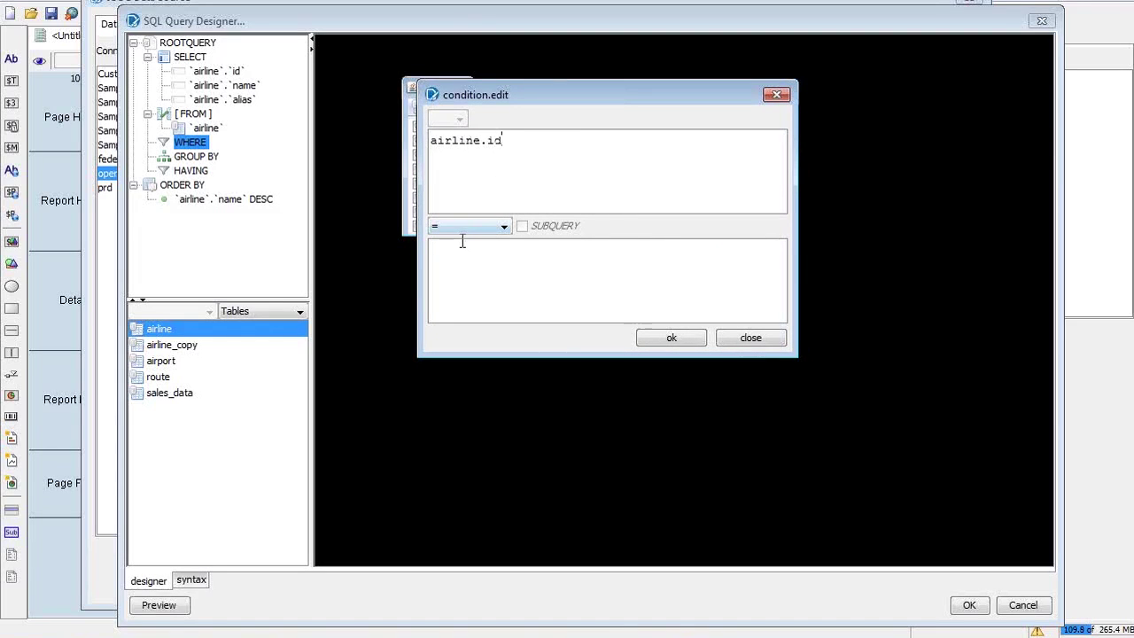
pyautogui.click(472, 290)
pyautogui.write('100')
pyautogui.click(664, 343)
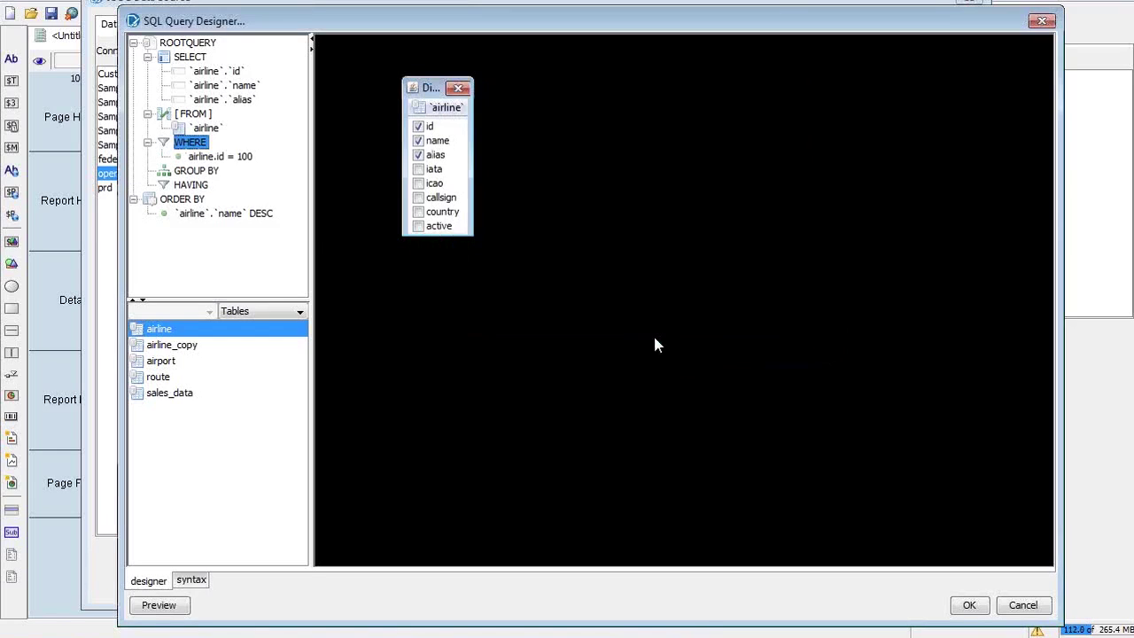
pyautogui.click(205, 158)
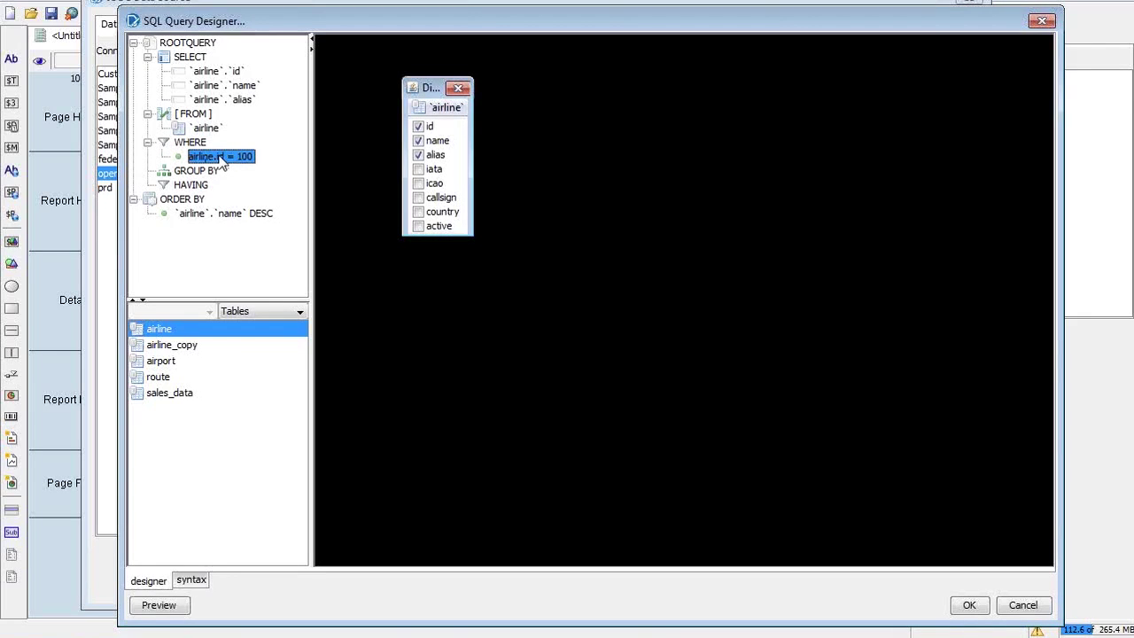
pyautogui.rightClick(220, 158)
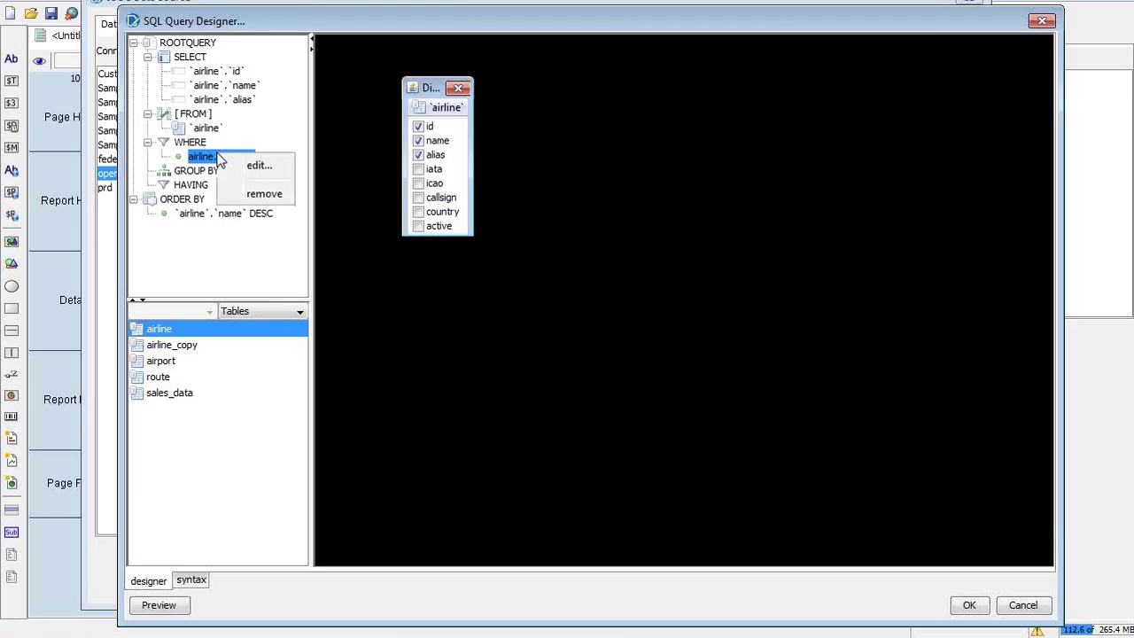
pyautogui.click(248, 194)
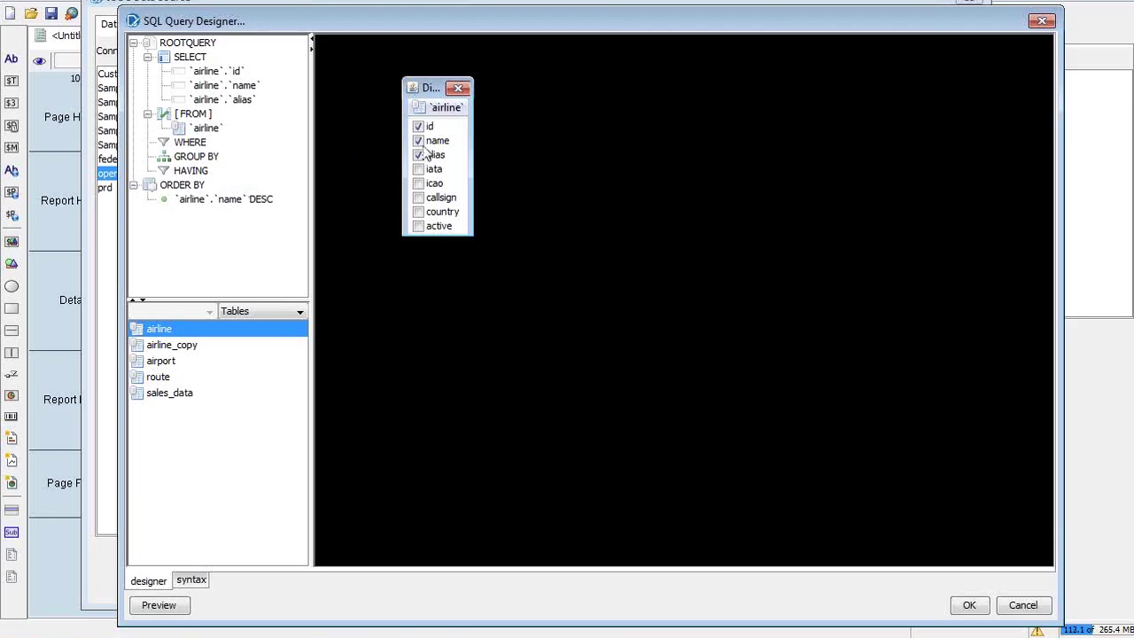
pyautogui.hotkey('alt', 'Tab')
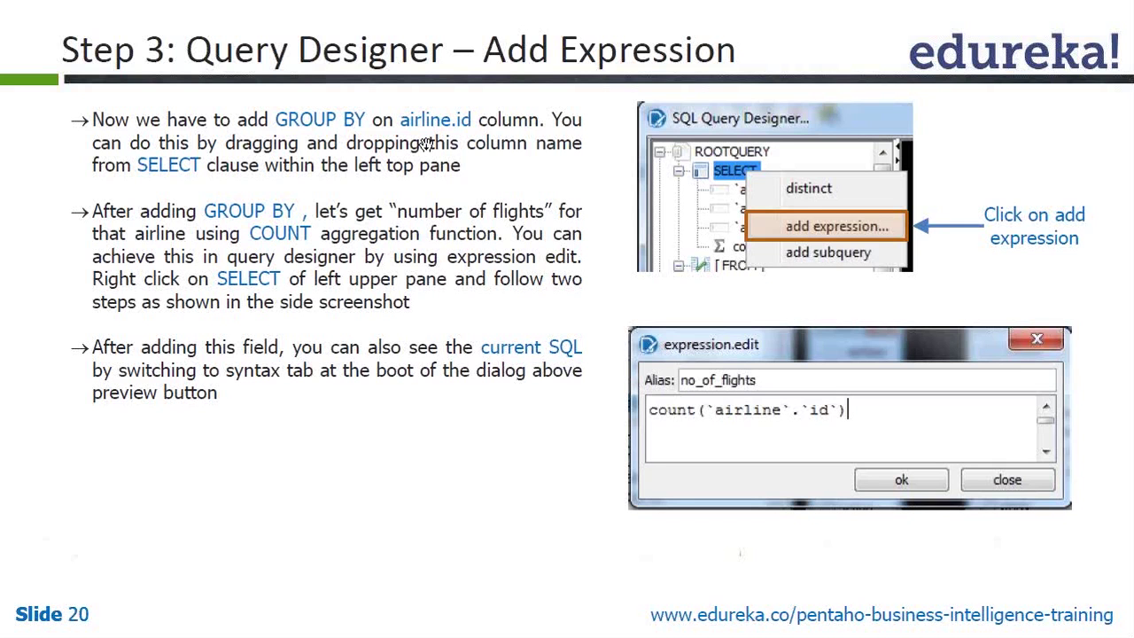
pyautogui.hotkey('alt', 'Tab')
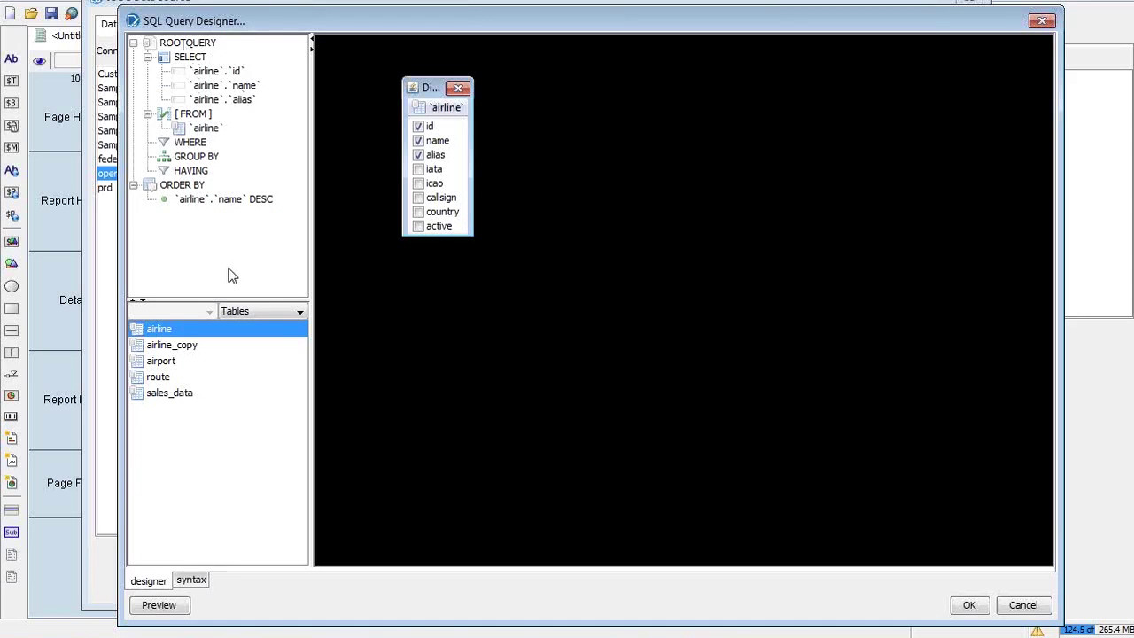
pyautogui.click(228, 204)
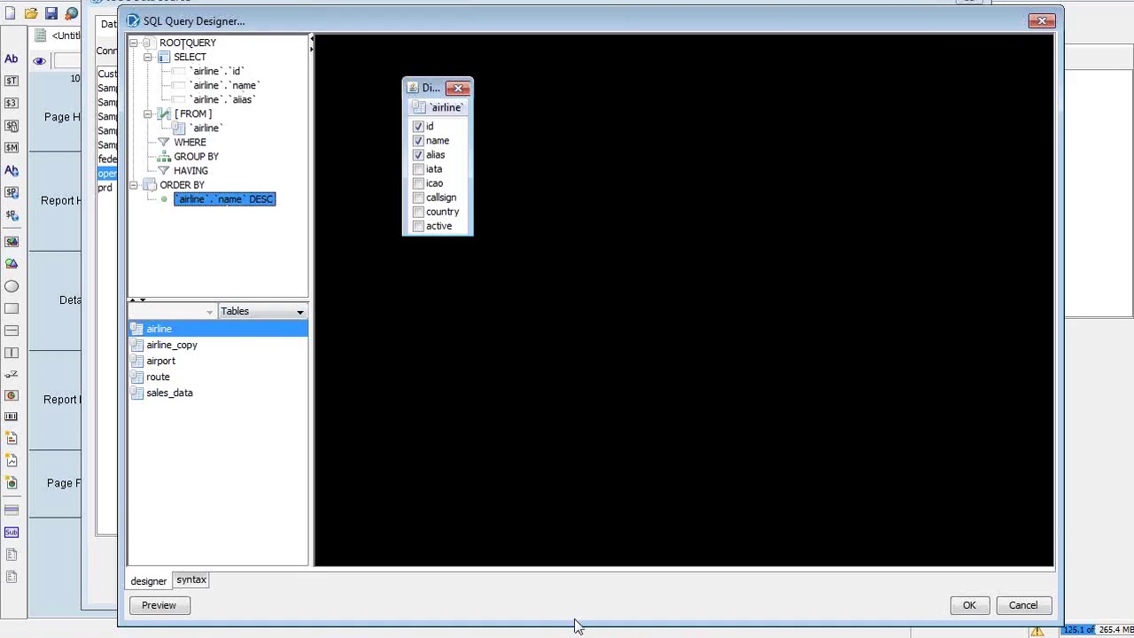
# Edit the SQL syntax so ORDER BY name reads ASC instead of DESC, then return to the designer
pyautogui.click(192, 581)
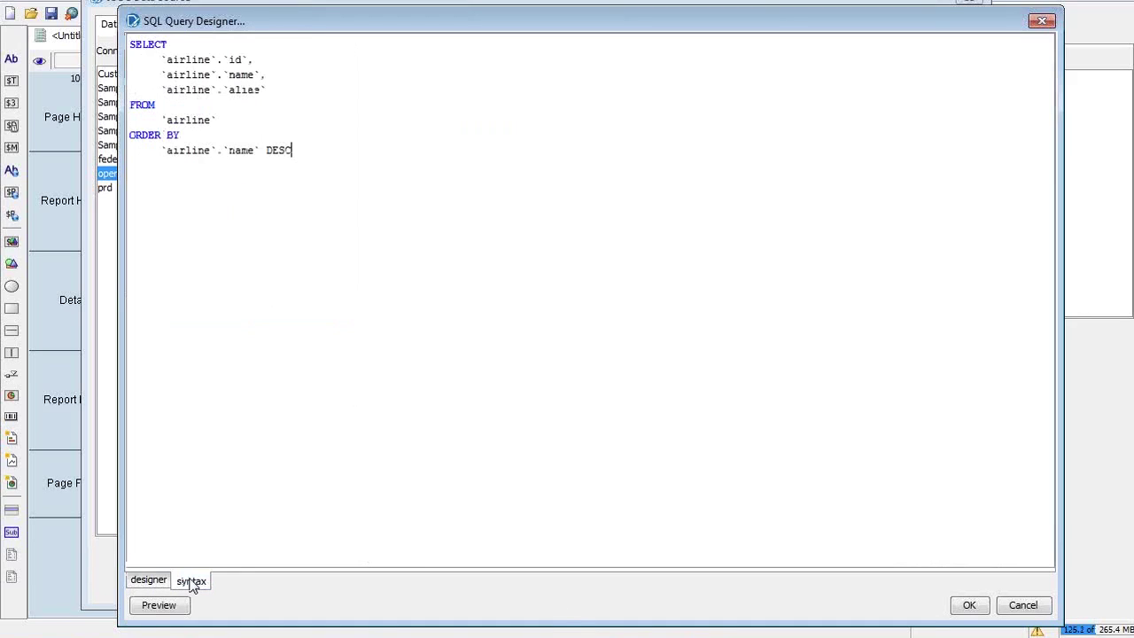
pyautogui.moveTo(180, 135); pyautogui.dragTo(120, 51)
pyautogui.click(354, 278)
pyautogui.press('BackSpace')
pyautogui.press('BackSpace')
pyautogui.press('BackSpace')
pyautogui.write('ASSC')
pyautogui.press('BackSpace')
pyautogui.press('BackSpace')
pyautogui.write('C')
pyautogui.click(149, 581)
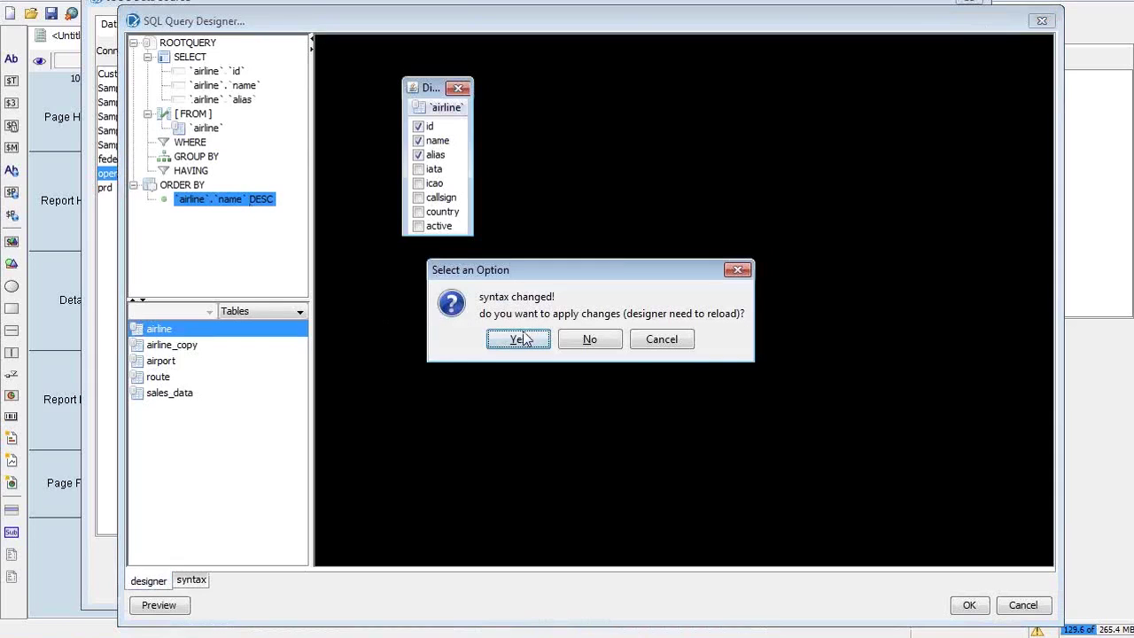
pyautogui.moveTo(645, 276); pyautogui.dragTo(613, 152)
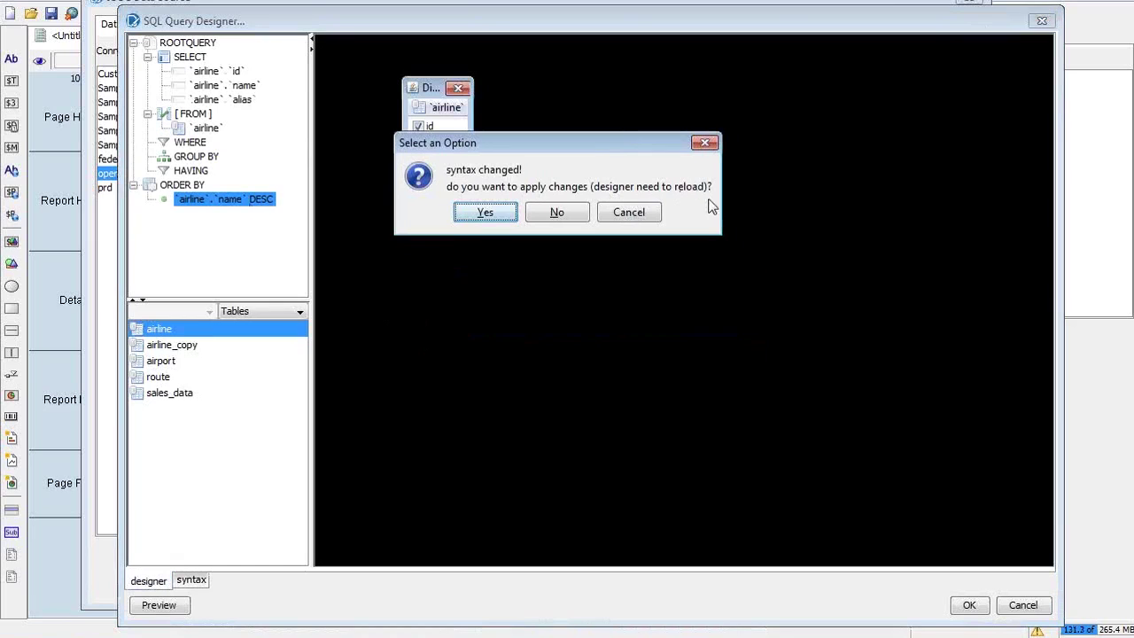
# Apply the edited SQL and check the `airline`.`name` ASC ordering under ORDER BY
pyautogui.click(493, 211)
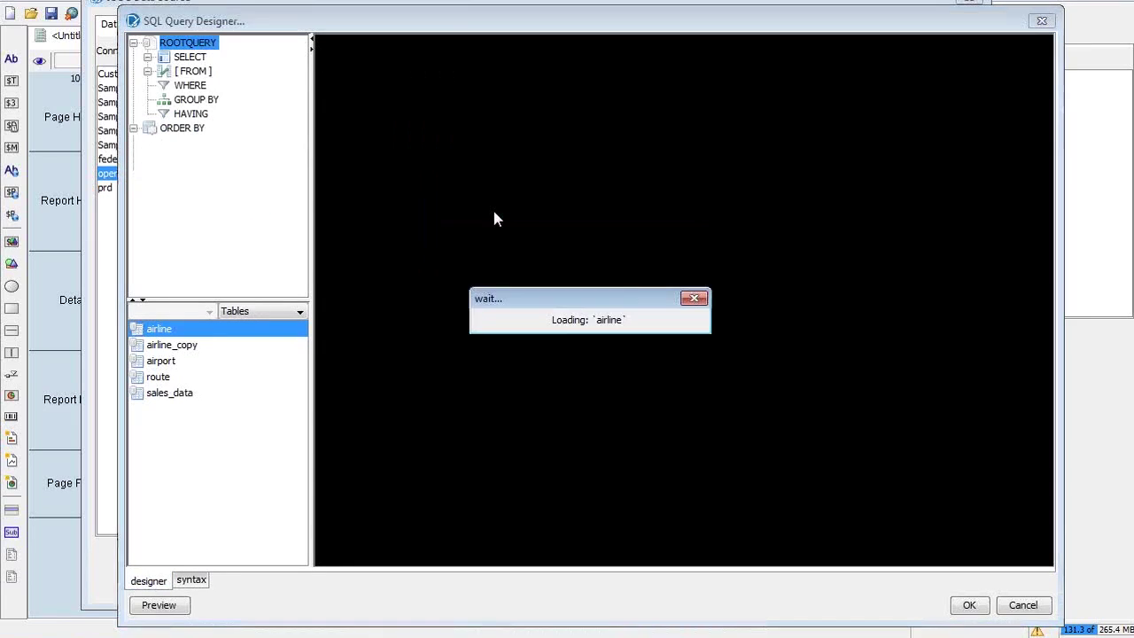
pyautogui.click(134, 129)
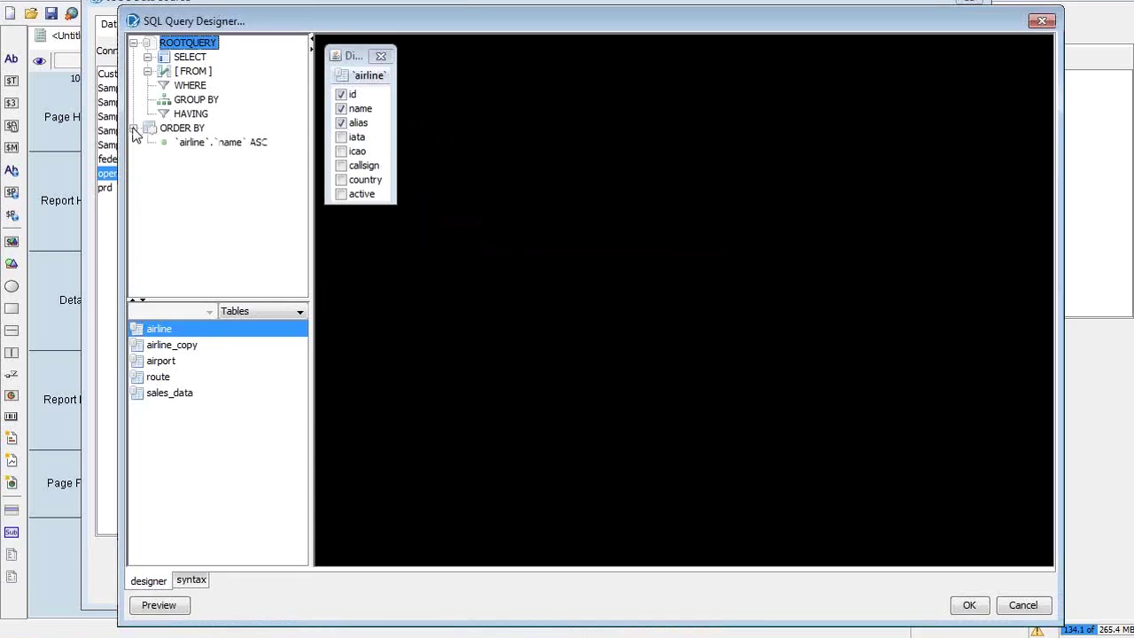
pyautogui.click(254, 145)
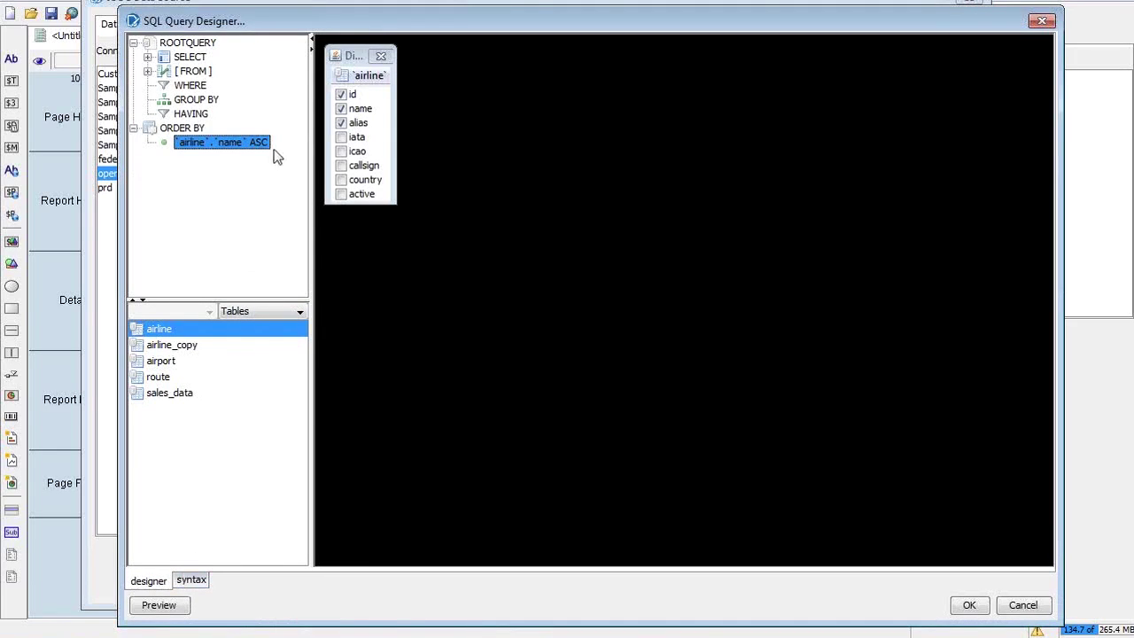
# Check the id, name and alias columns and the airline table, then accept the query design
pyautogui.click(148, 57)
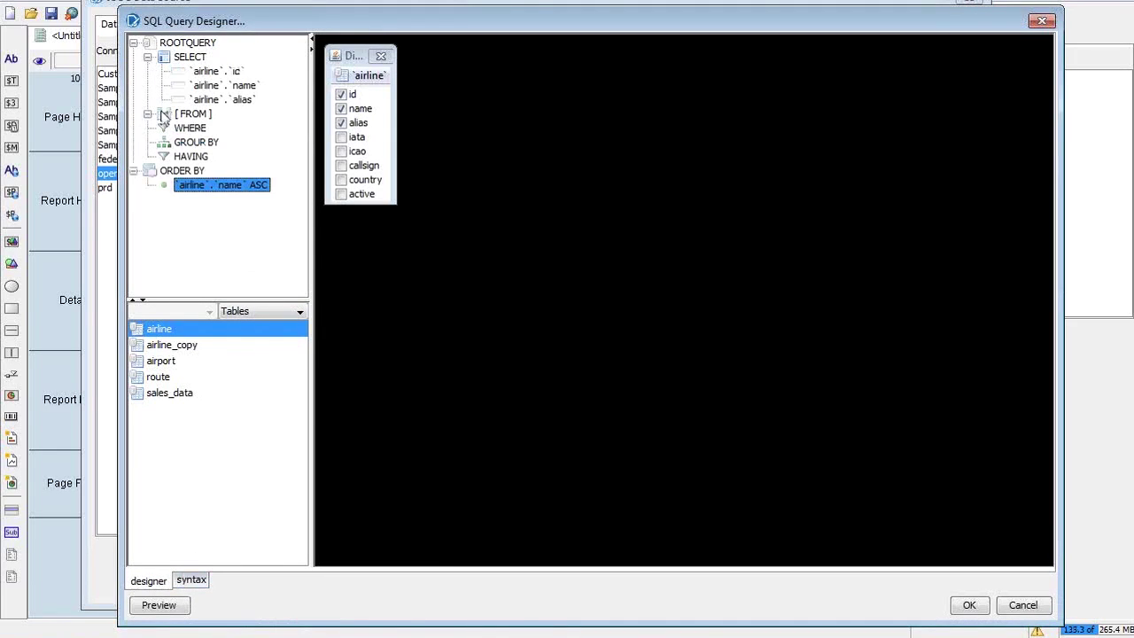
pyautogui.click(148, 113)
pyautogui.moveTo(226, 102)
pyautogui.mouseDown()
pyautogui.moveTo(222, 110)
pyautogui.moveTo(222, 78)
pyautogui.moveTo(222, 89)
pyautogui.mouseUp()
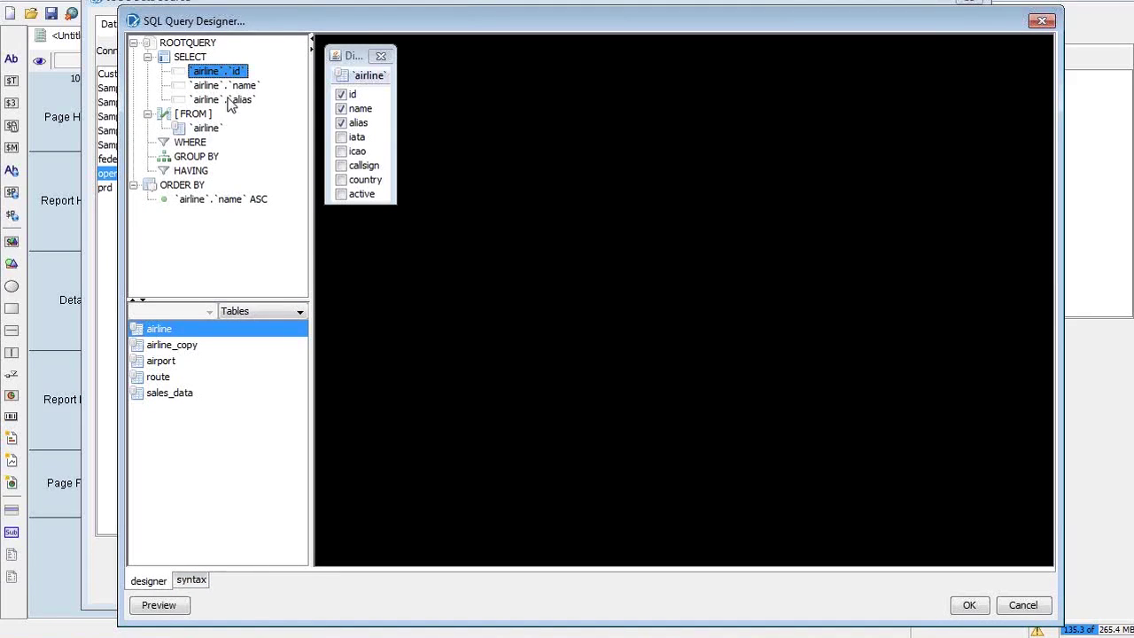
pyautogui.click(229, 102)
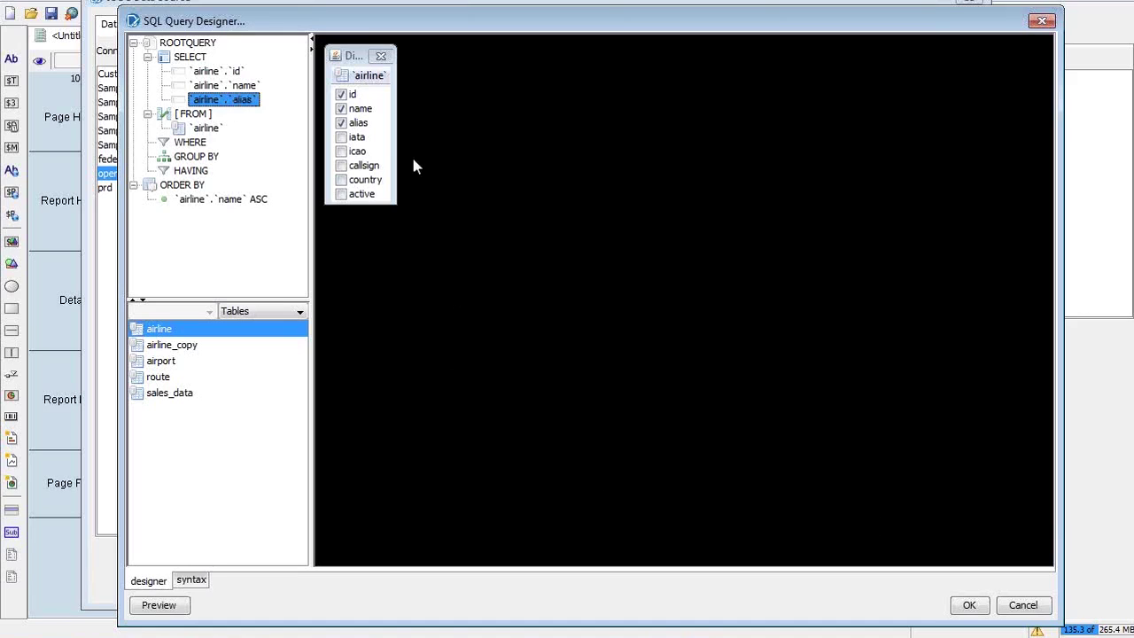
pyautogui.click(969, 604)
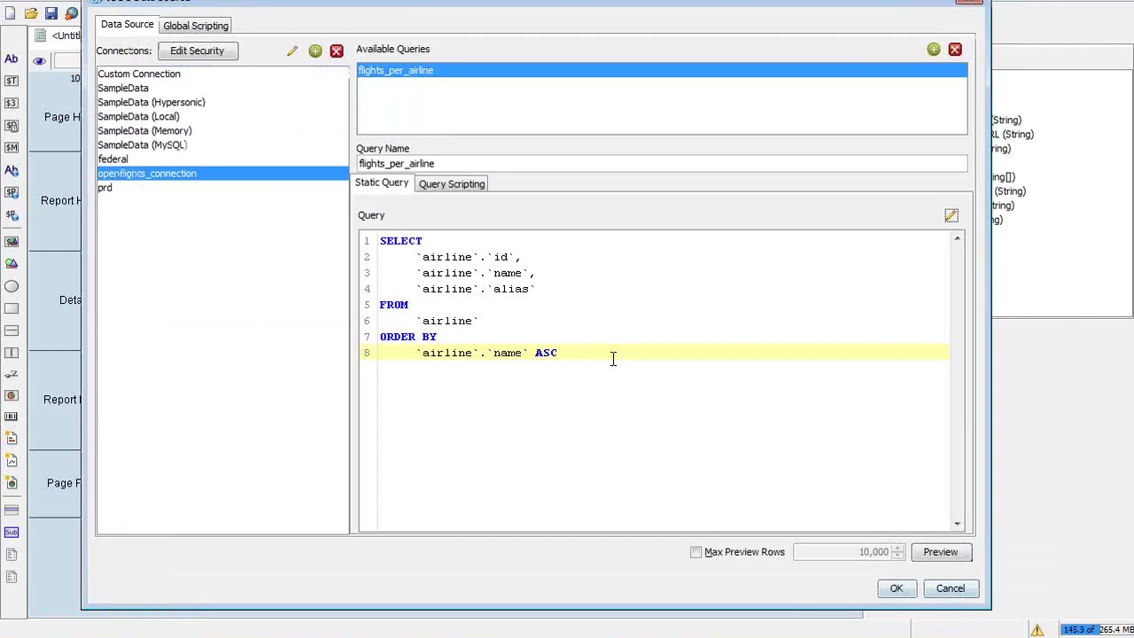
# Confirm the JDBC data source holding the flights_per_airline query
pyautogui.click(384, 241)
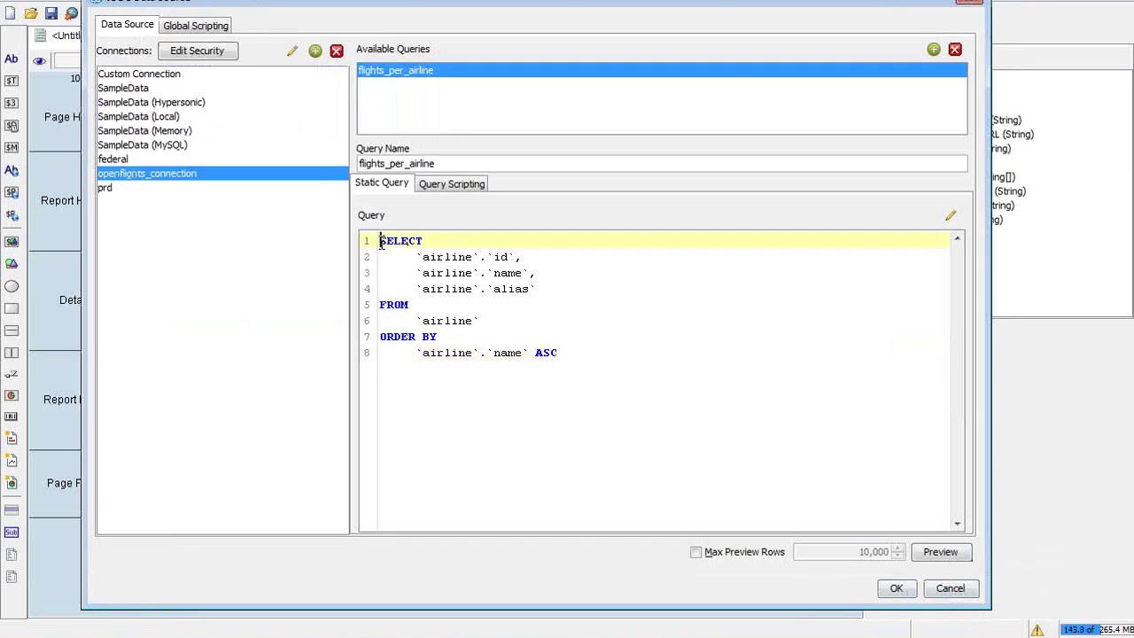
pyautogui.click(543, 351)
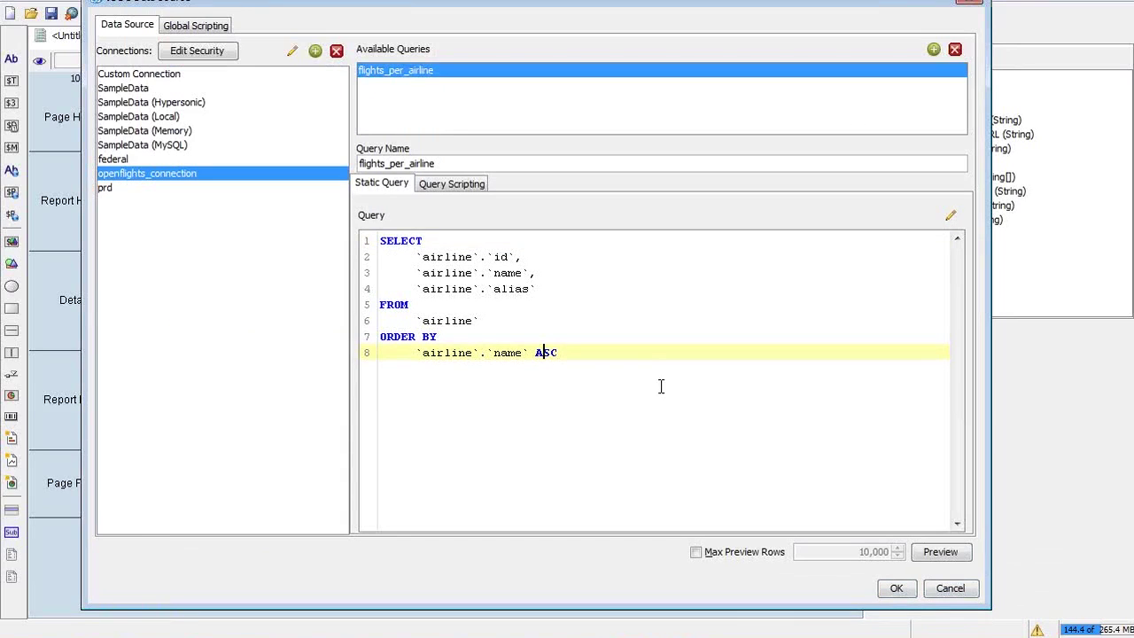
pyautogui.click(897, 591)
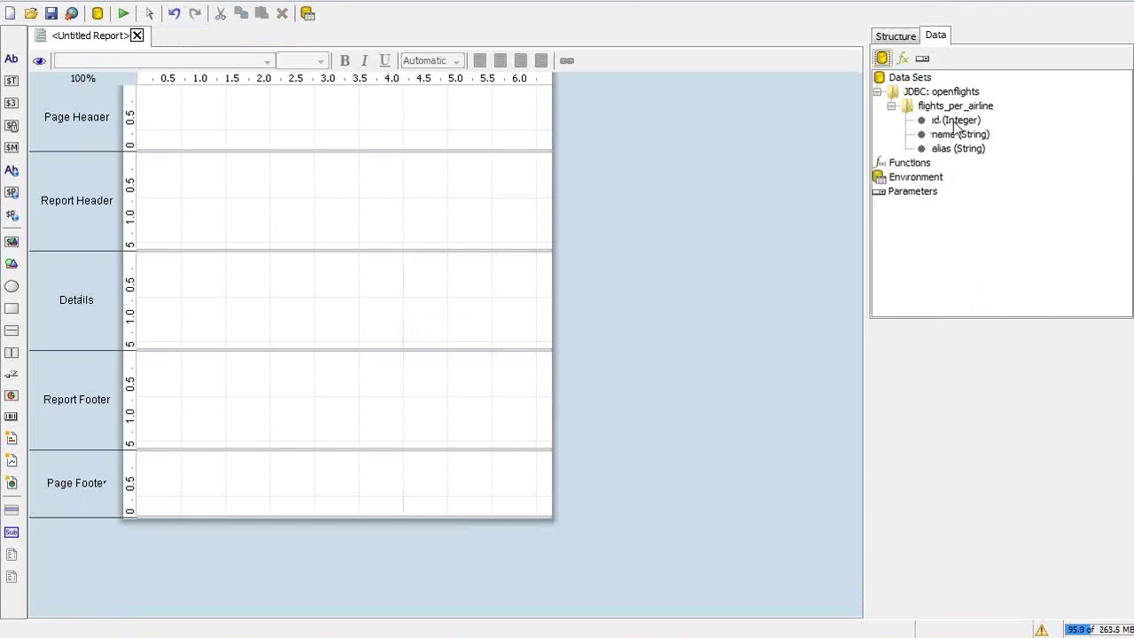
# Inspect the id and name fields listed under flights_per_airline in the Data tab
pyautogui.click(950, 122)
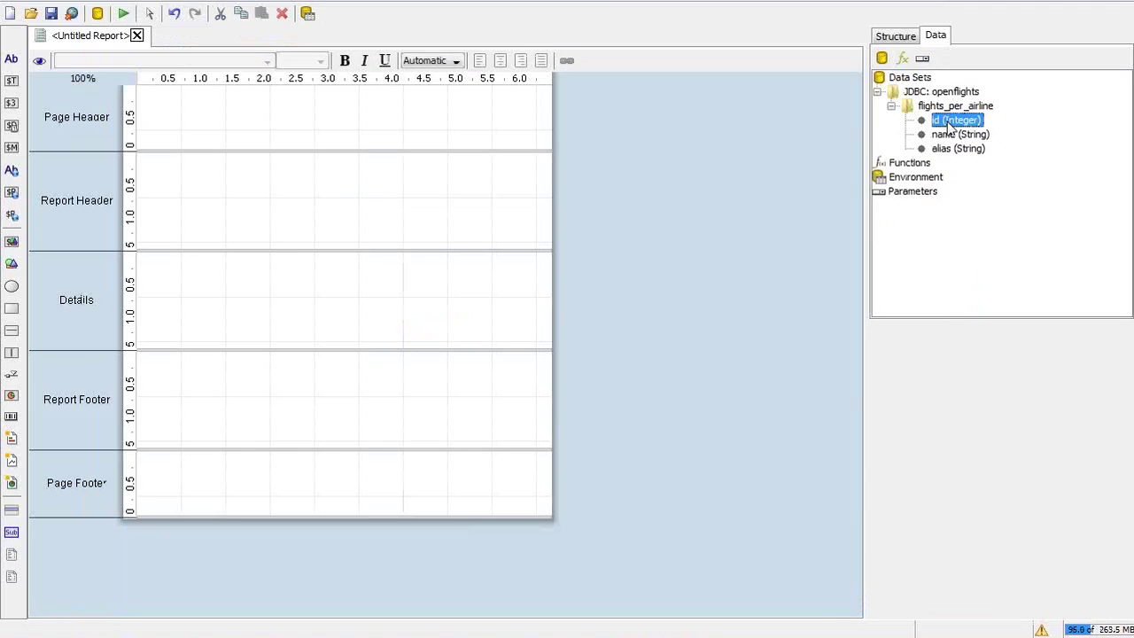
pyautogui.click(954, 134)
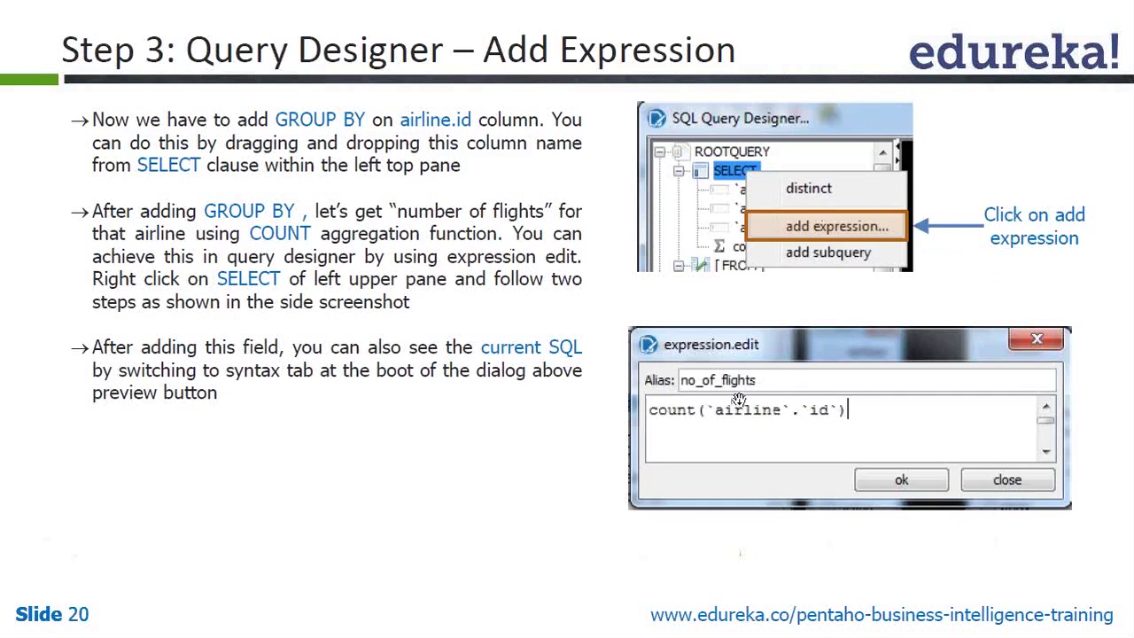
pyautogui.hotkey('alt', 'Tab')
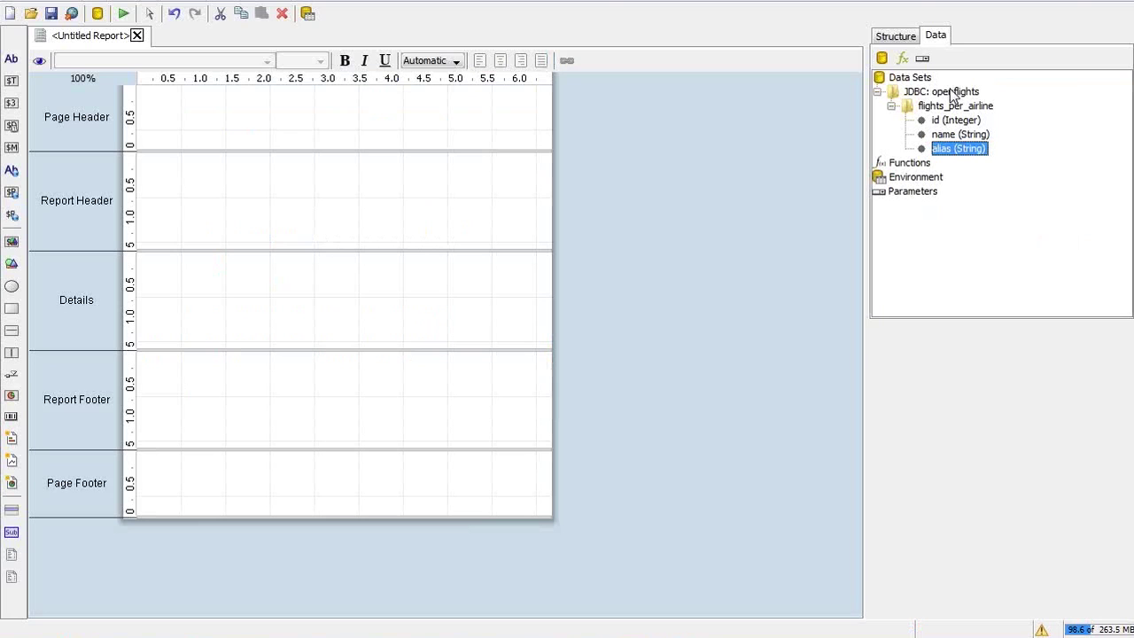
# Open the flights_per_airline query for editing from its context menu
pyautogui.click(952, 106)
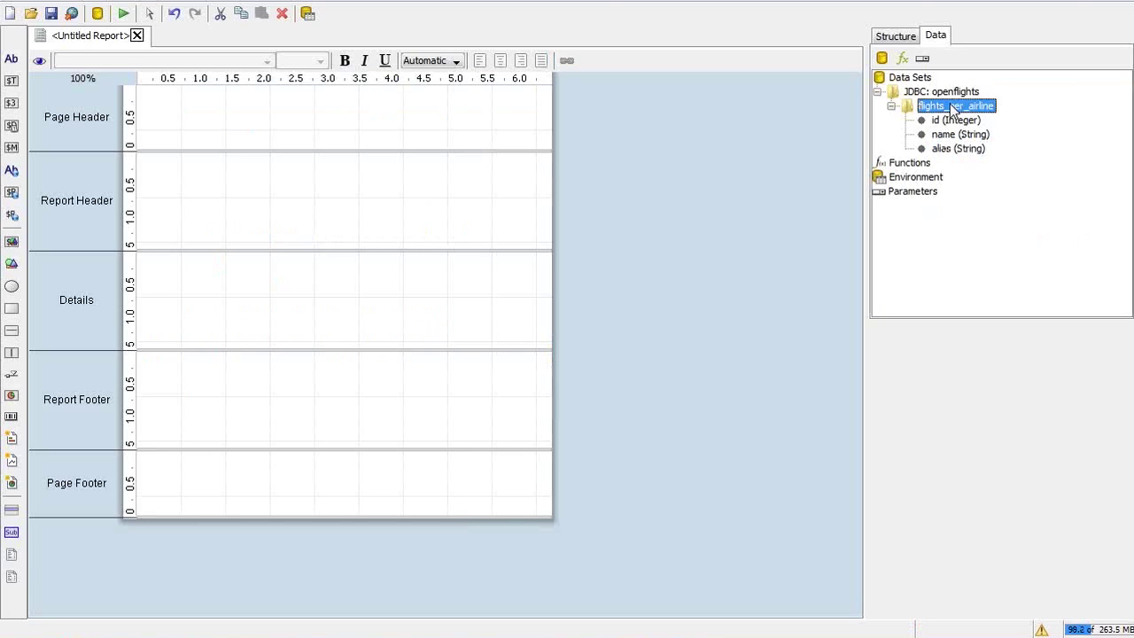
pyautogui.rightClick(949, 104)
pyautogui.click(929, 107)
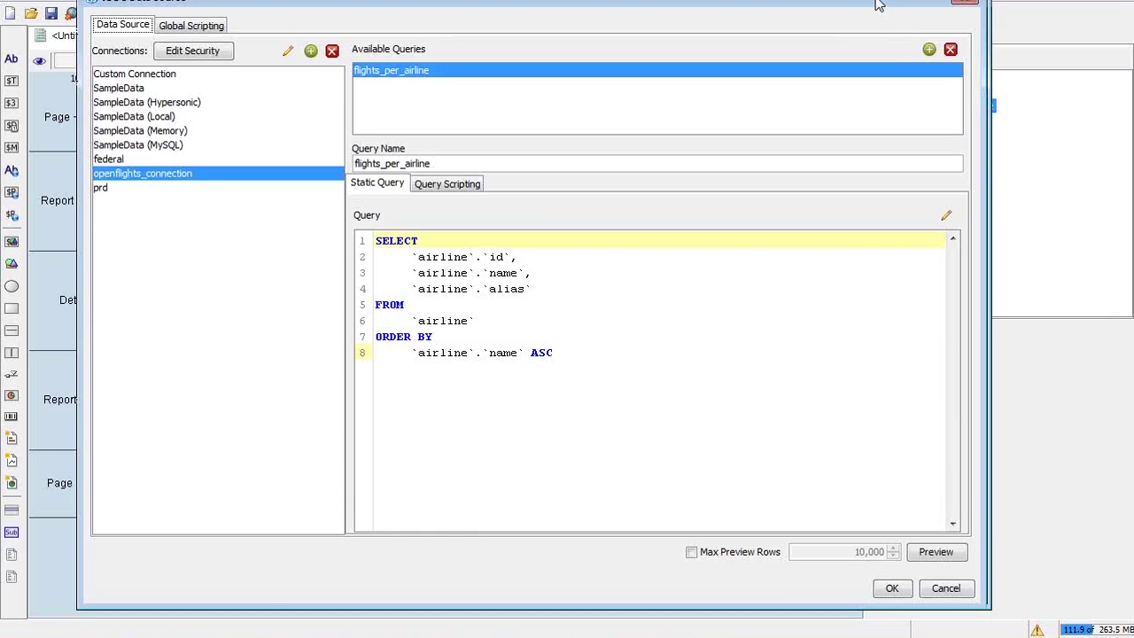
pyautogui.moveTo(877, 5); pyautogui.dragTo(928, 10)
# In the SQL Query Designer, begin adding a new expression to the SELECT clause
pyautogui.click(634, 266)
pyautogui.click(982, 228)
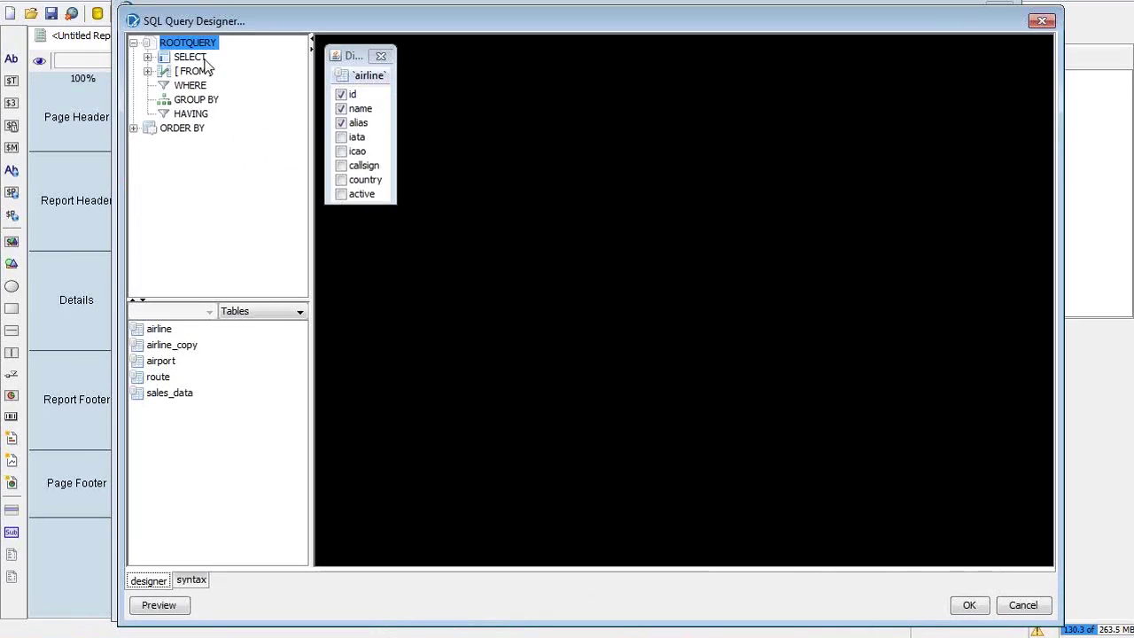
pyautogui.rightClick(197, 60)
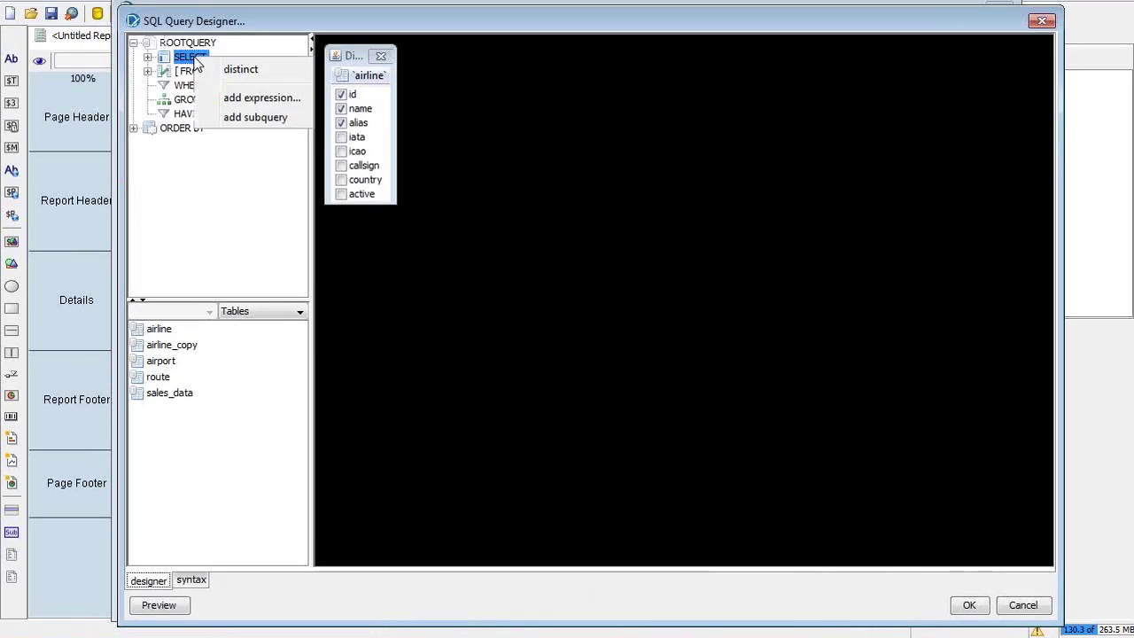
pyautogui.click(234, 99)
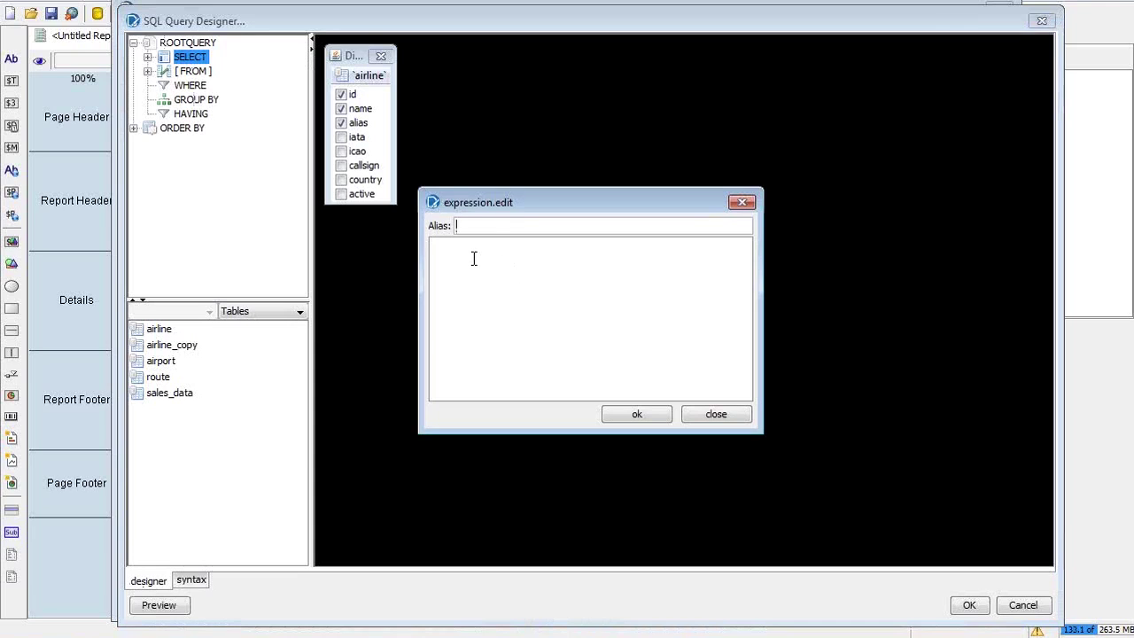
# Enter no_of_flights as the new expression's alias
pyautogui.hotkey('alt', 'Tab')
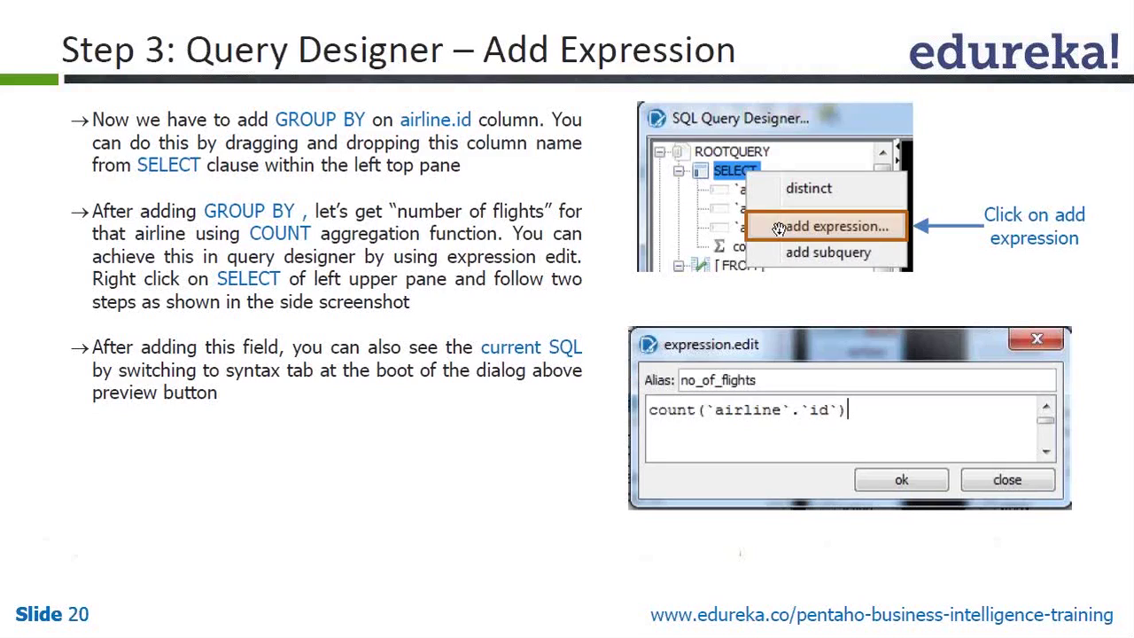
pyautogui.hotkey('alt', 'Tab')
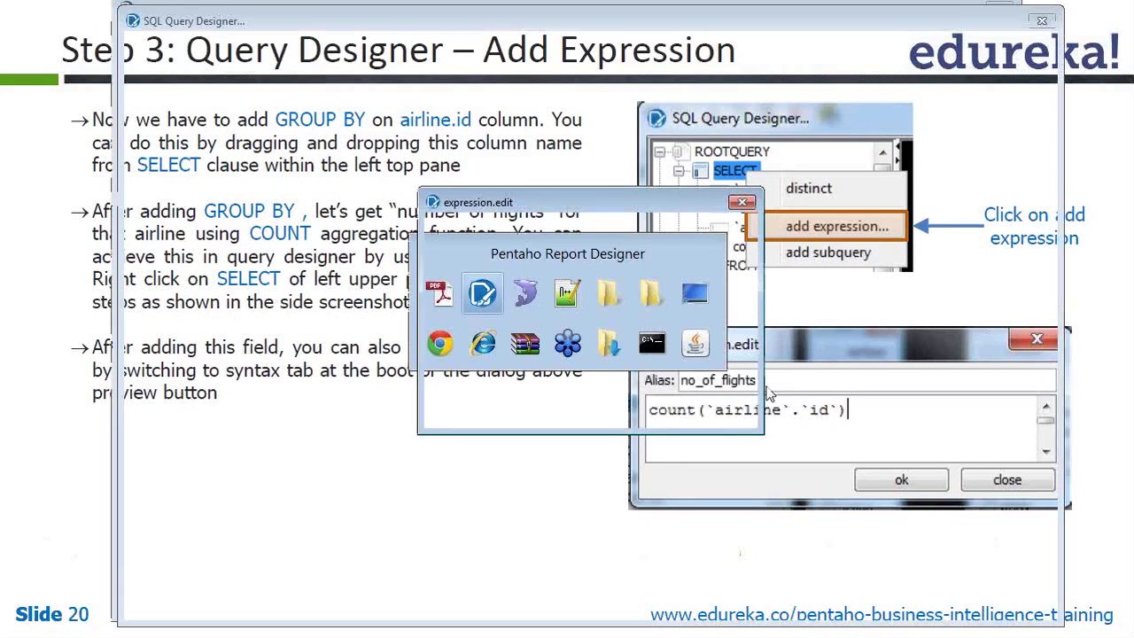
pyautogui.write('flights')
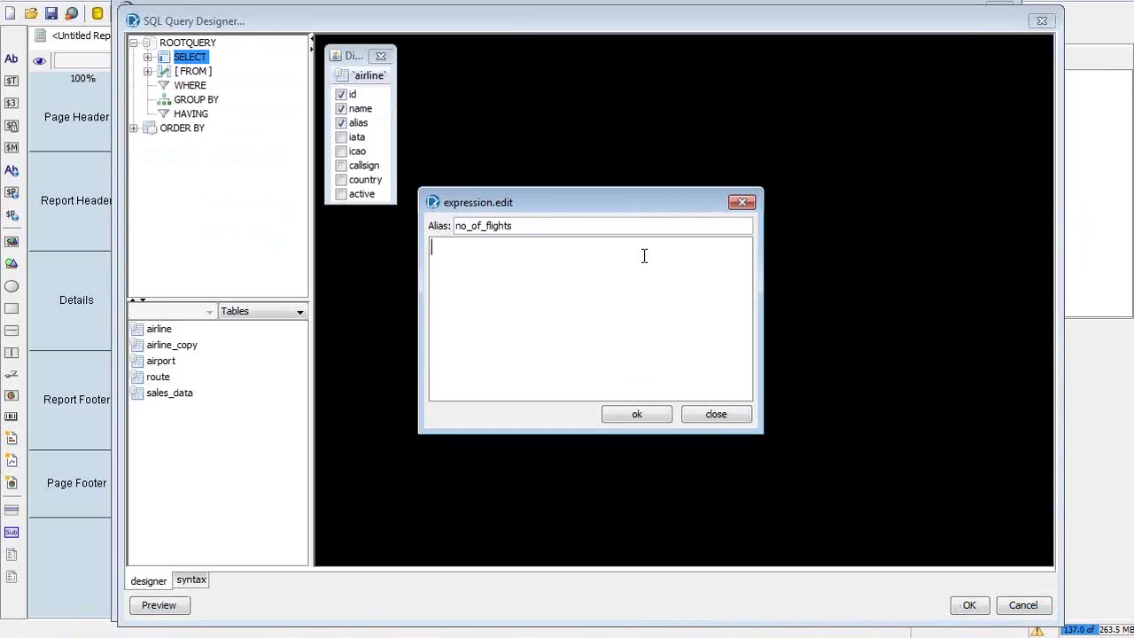
# Set the expression to COUNT(`airline`.`id`), confirm it, and select the new column
pyautogui.click(644, 256)
pyautogui.write('Co')
pyautogui.press('BackSpace')
pyautogui.write('OUNT(')
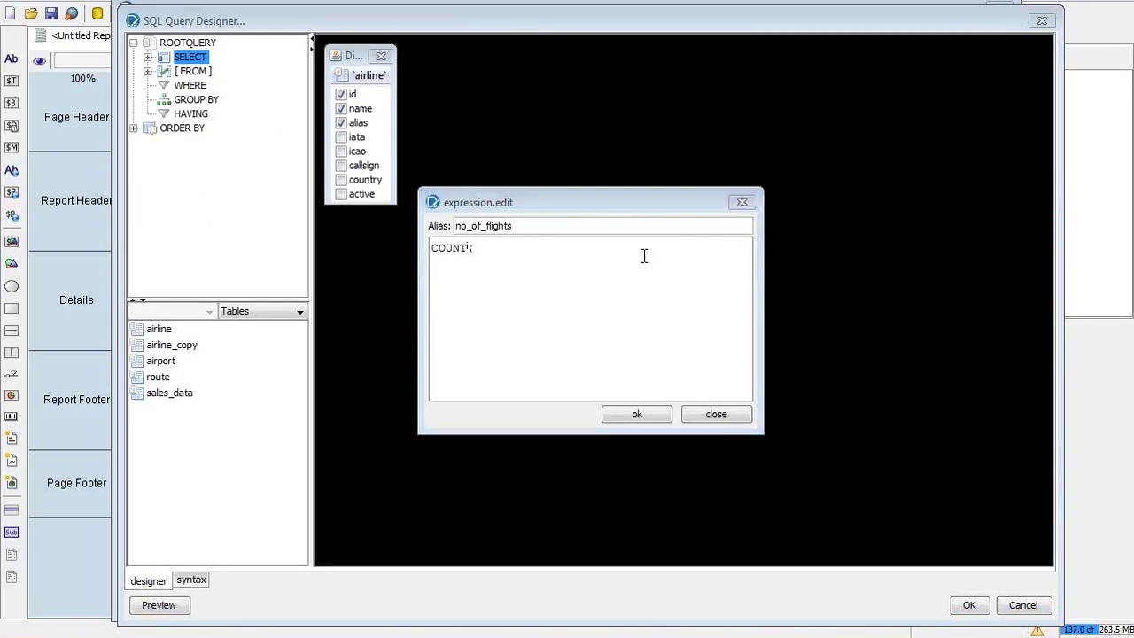
pyautogui.hotkey('alt', 'Tab')
pyautogui.hotkey('alt', 'Tab')
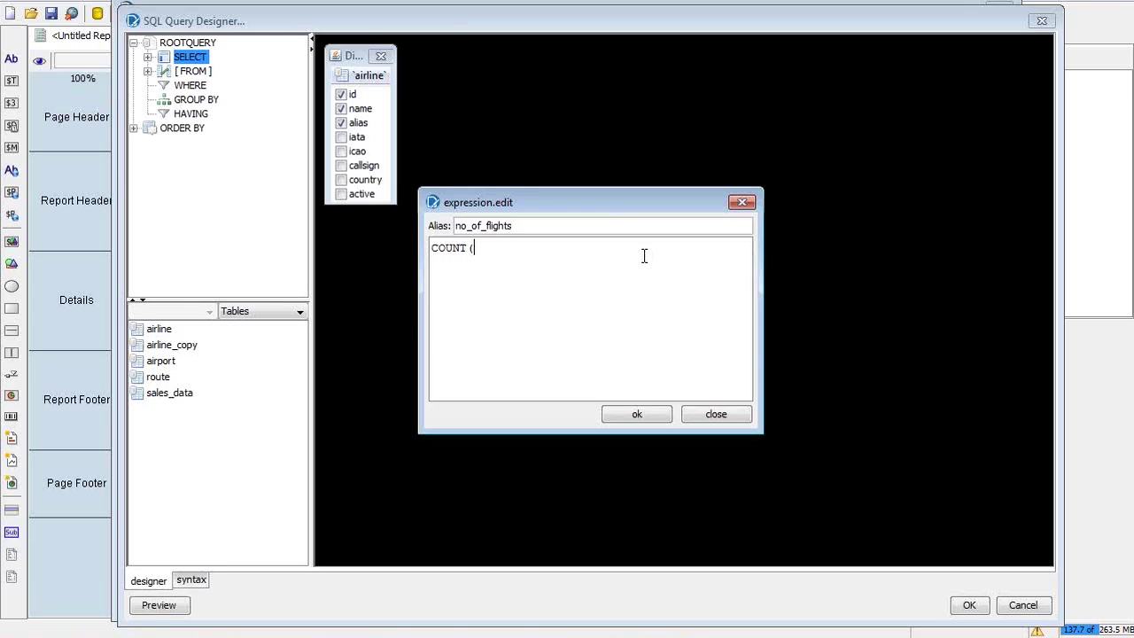
pyautogui.write('`airline`.`id')
pyautogui.click(634, 416)
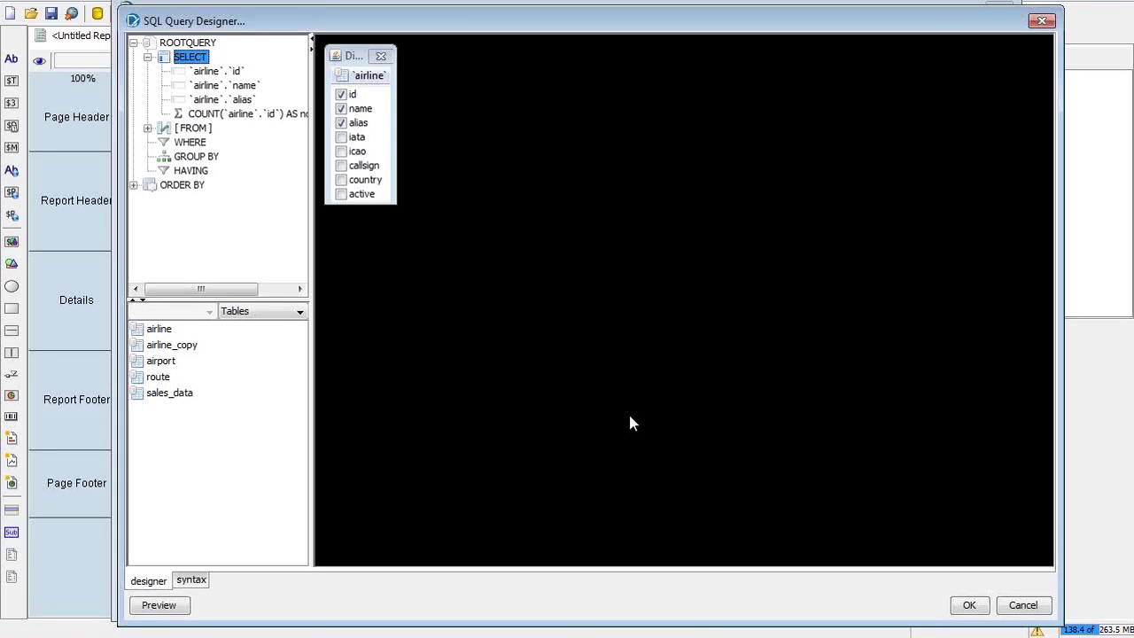
pyautogui.click(207, 116)
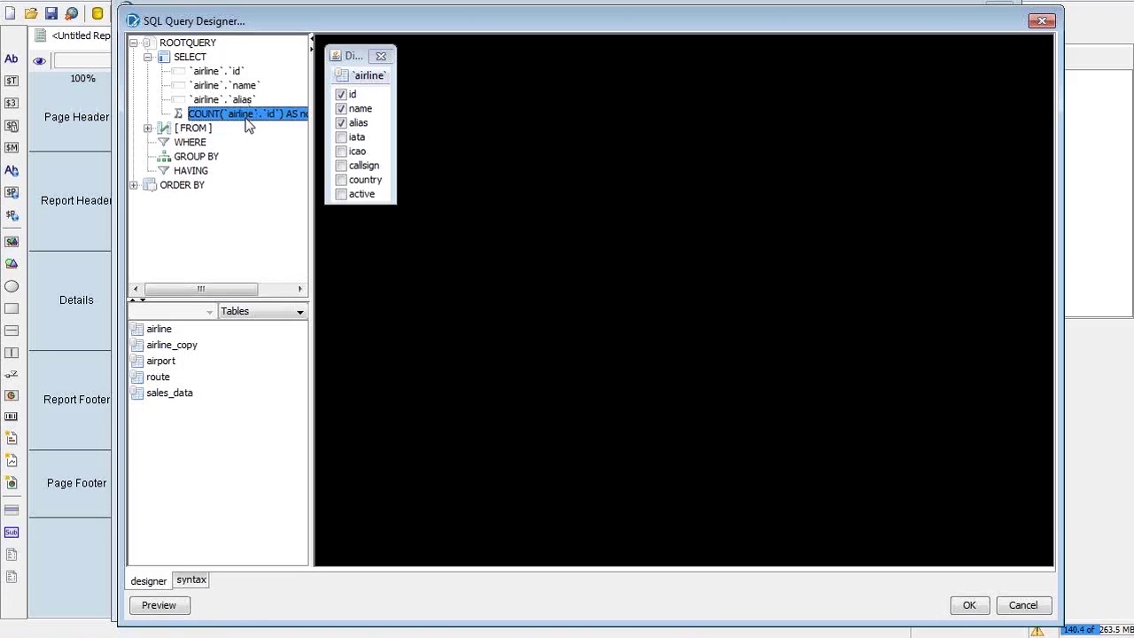
pyautogui.hotkey('alt', 'Tab')
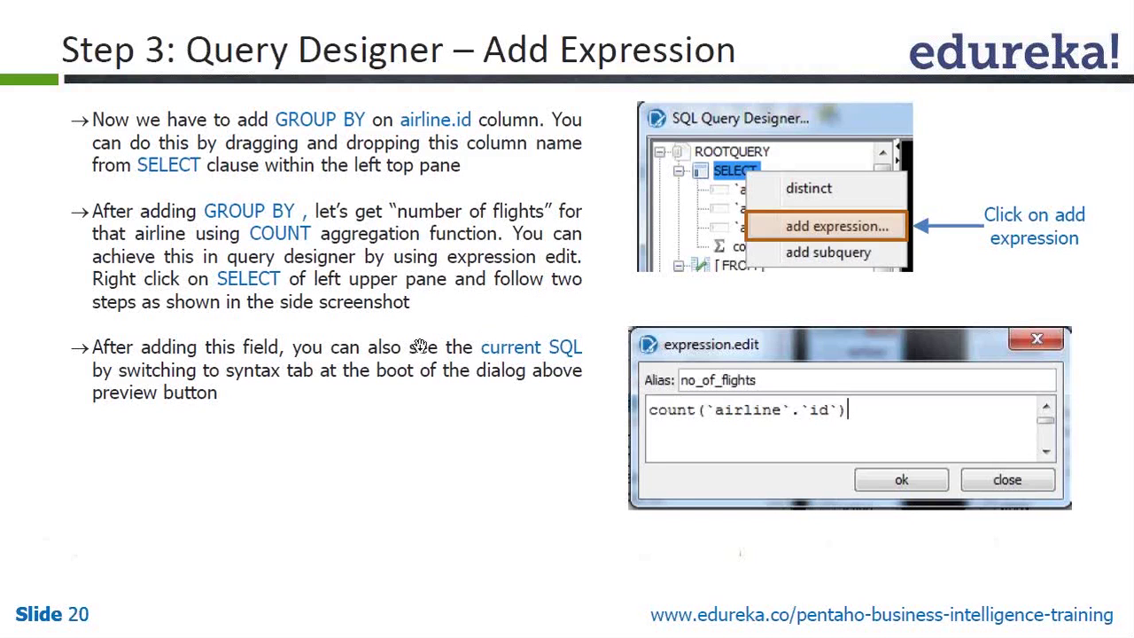
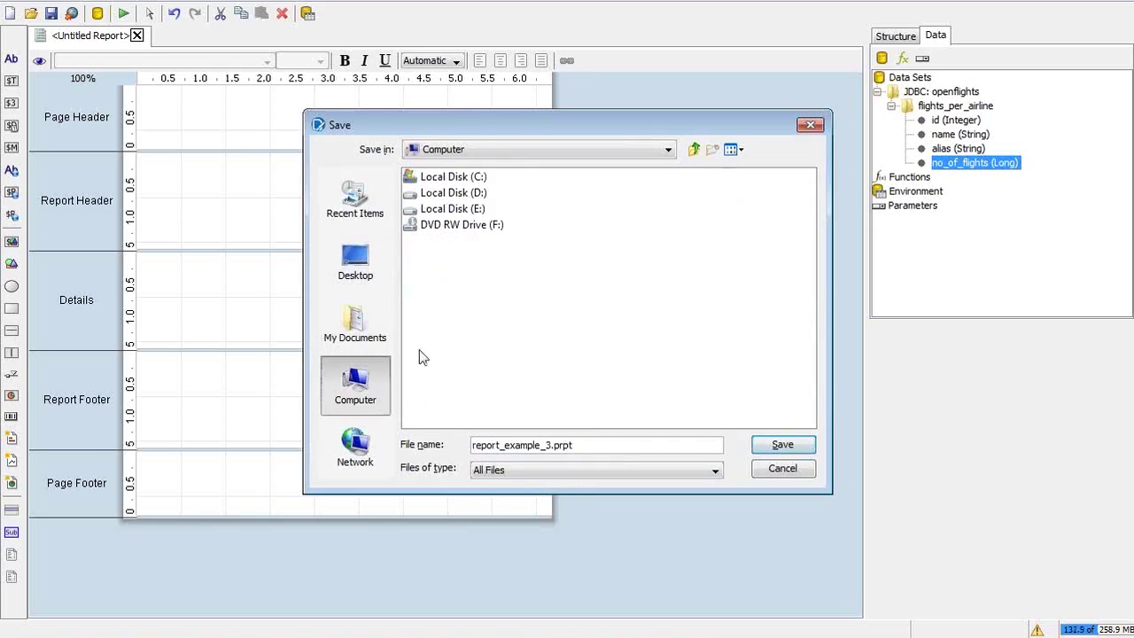
# Save the report as report_example_3.prpt in the C:\edureka\module3 folder
pyautogui.click(477, 180)
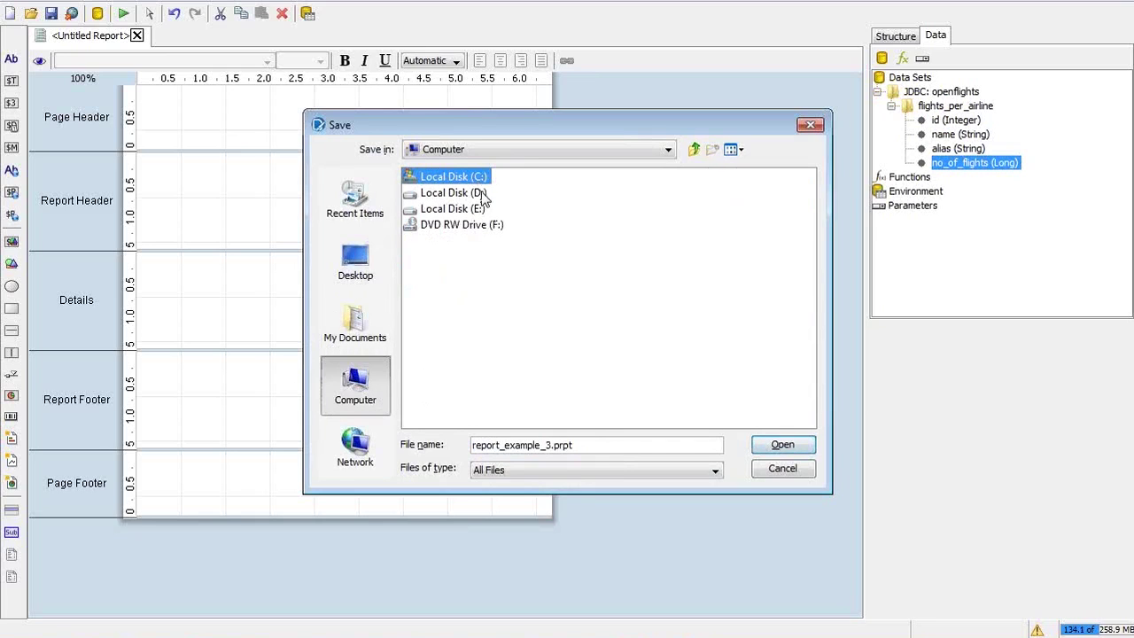
pyautogui.doubleClick(481, 182)
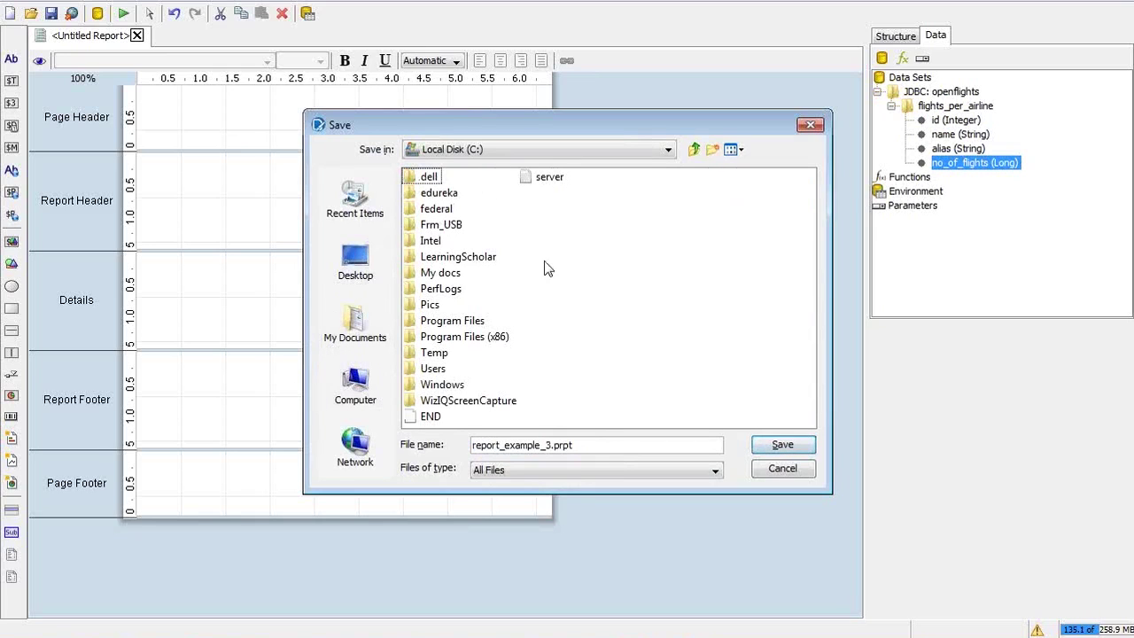
pyautogui.doubleClick(451, 196)
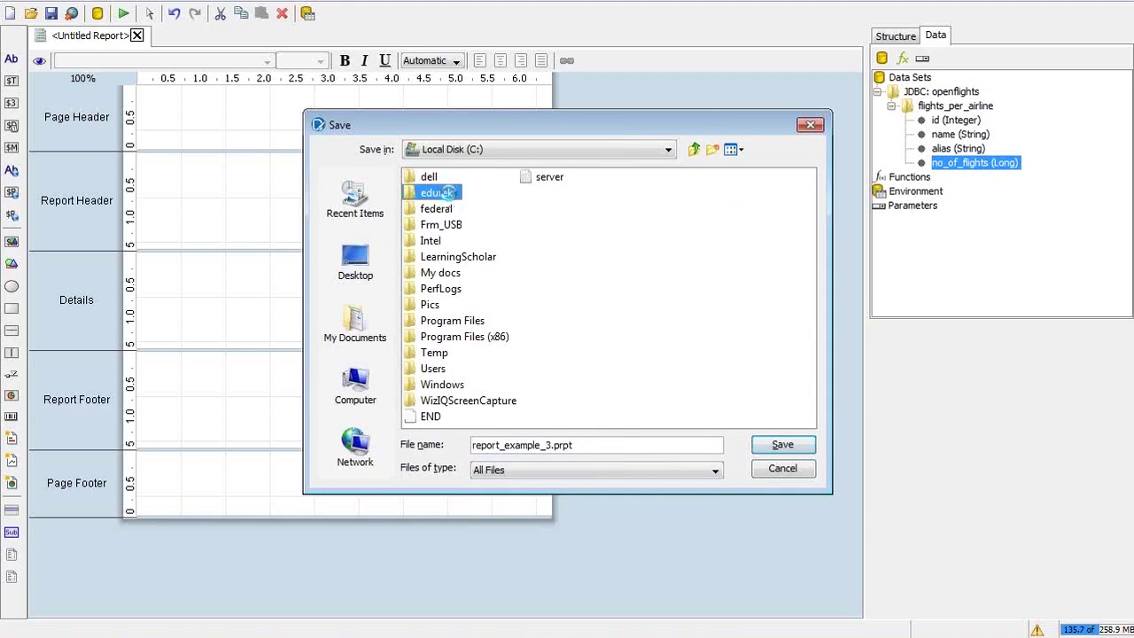
pyautogui.doubleClick(445, 180)
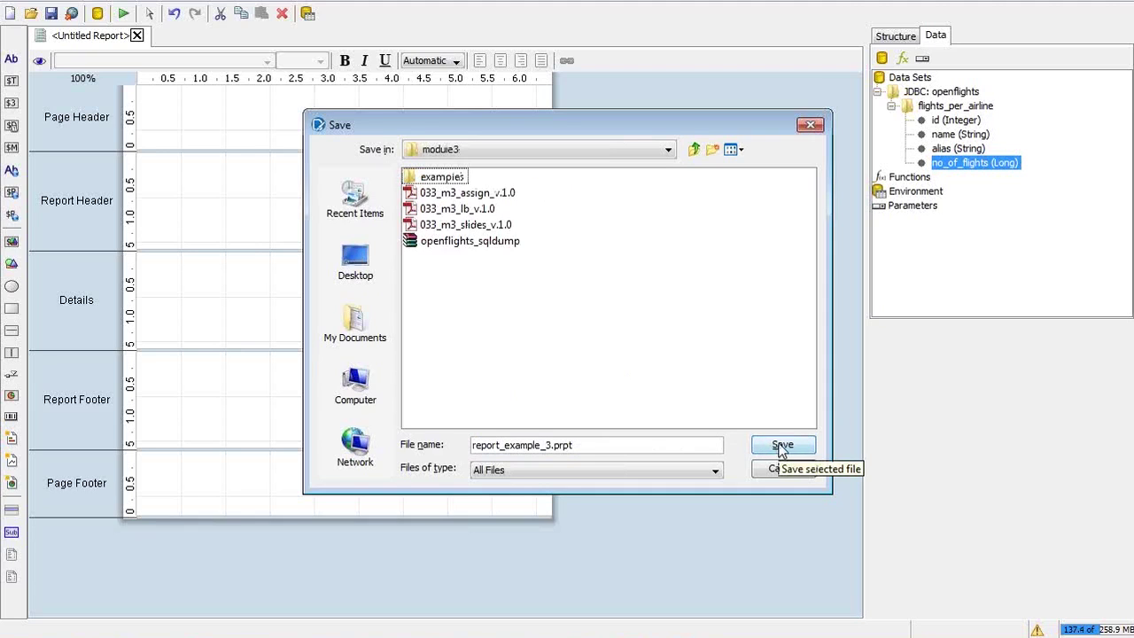
pyautogui.click(782, 446)
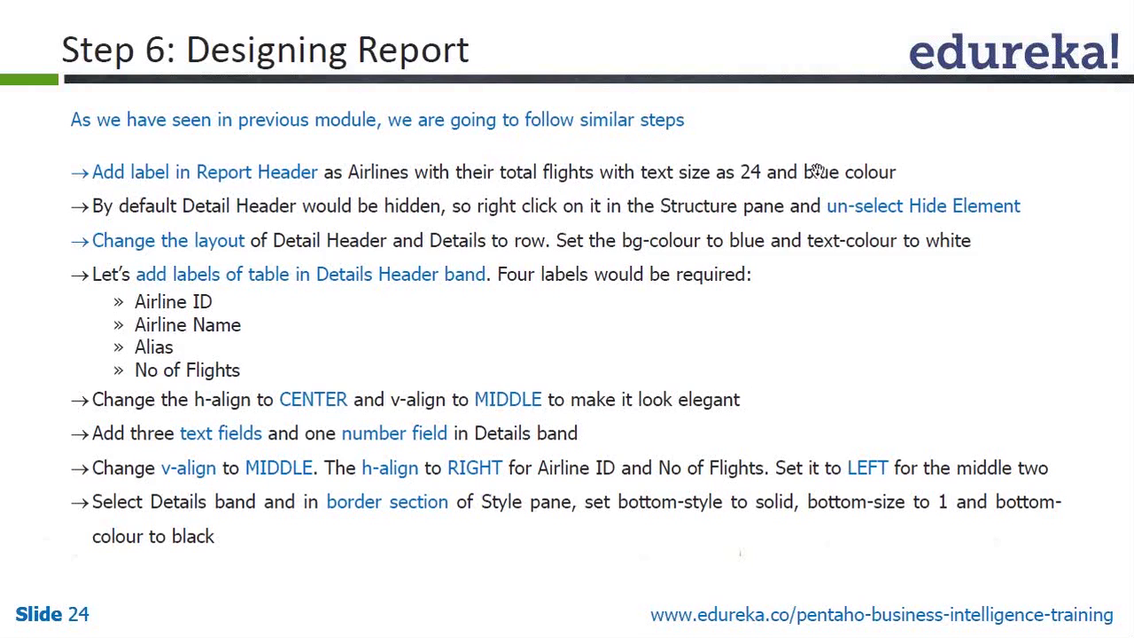
# Switch to the slides showing slide 24, 'Step 6: Designing Report'
pyautogui.hotkey('alt', 'Tab')
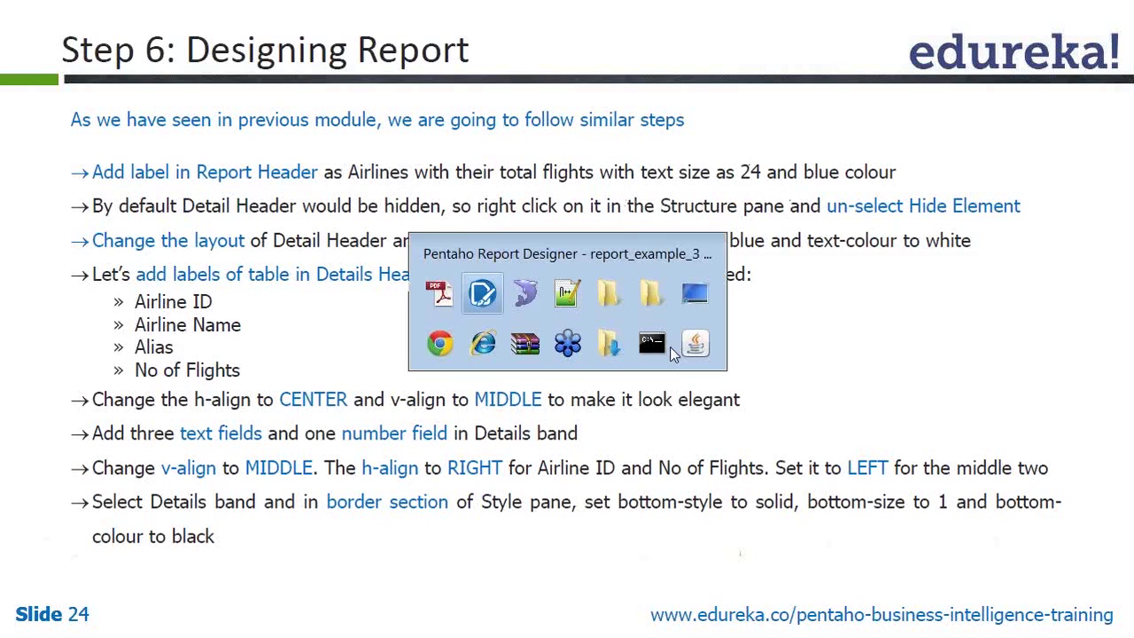
pyautogui.hotkey('alt', 'Tab')
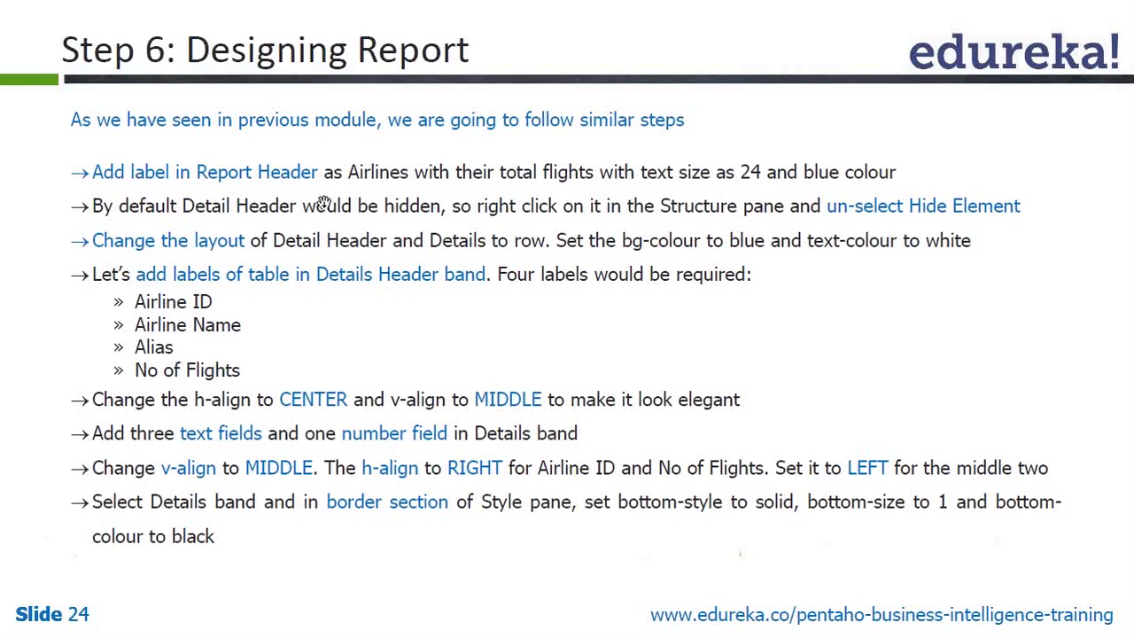
# Place a new label in the Report Header and set its font size to 24
pyautogui.hotkey('alt', 'Tab')
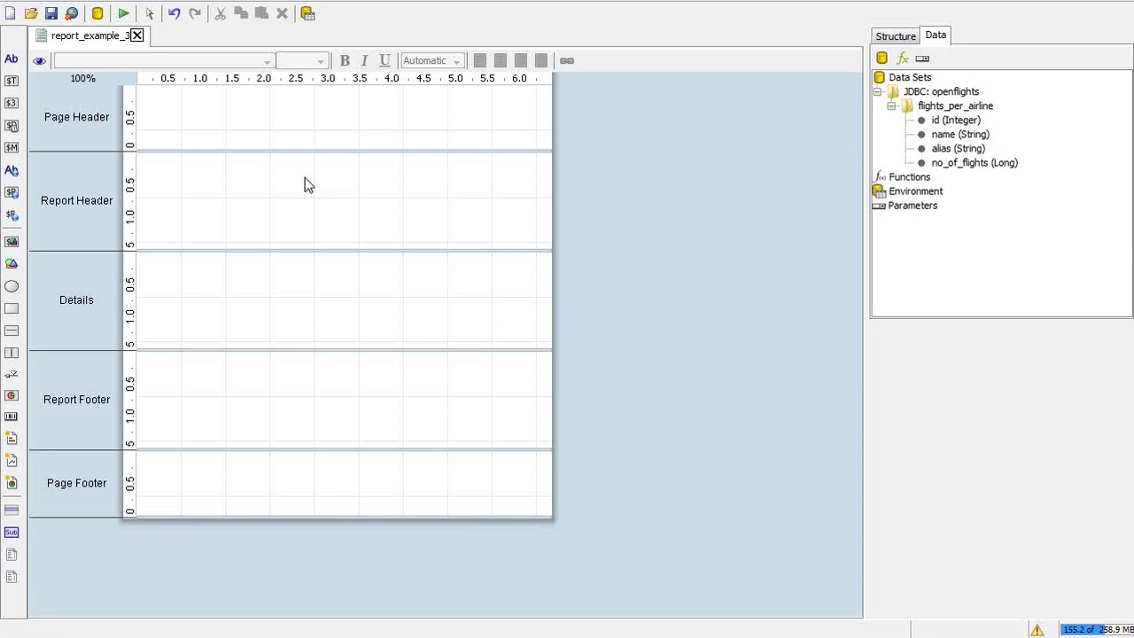
pyautogui.click(904, 39)
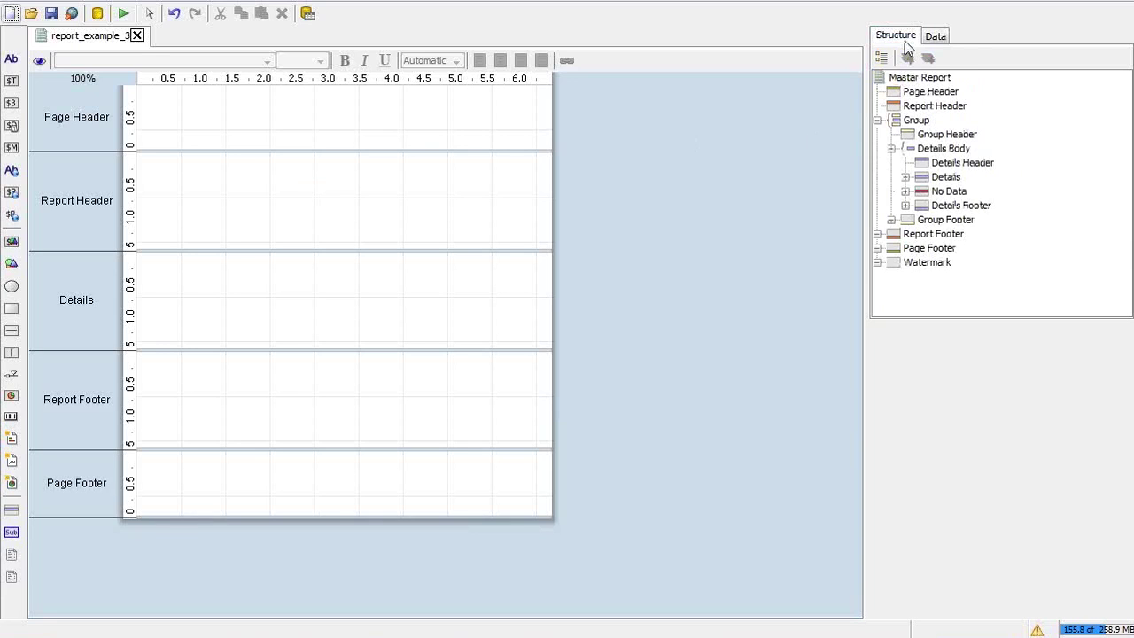
pyautogui.click(919, 107)
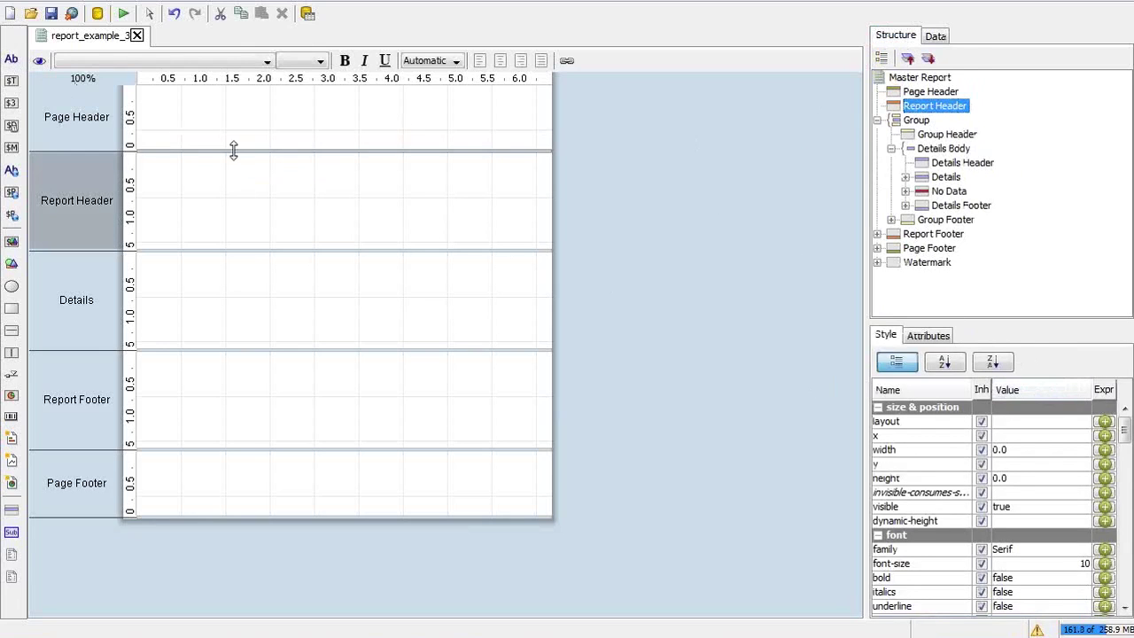
pyautogui.click(14, 66)
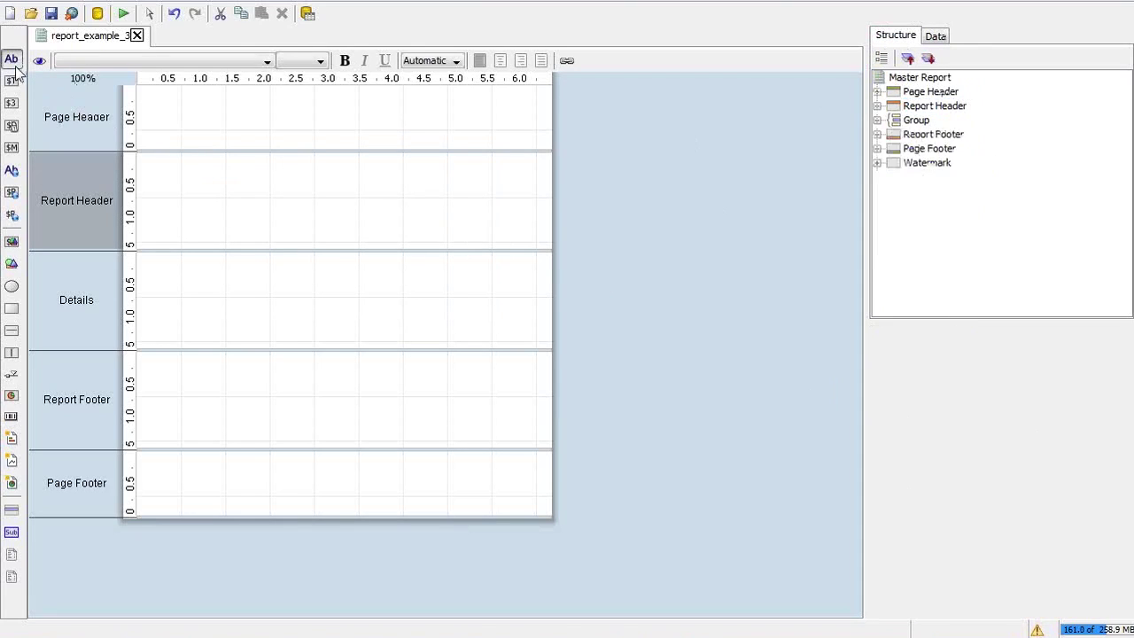
pyautogui.click(150, 160)
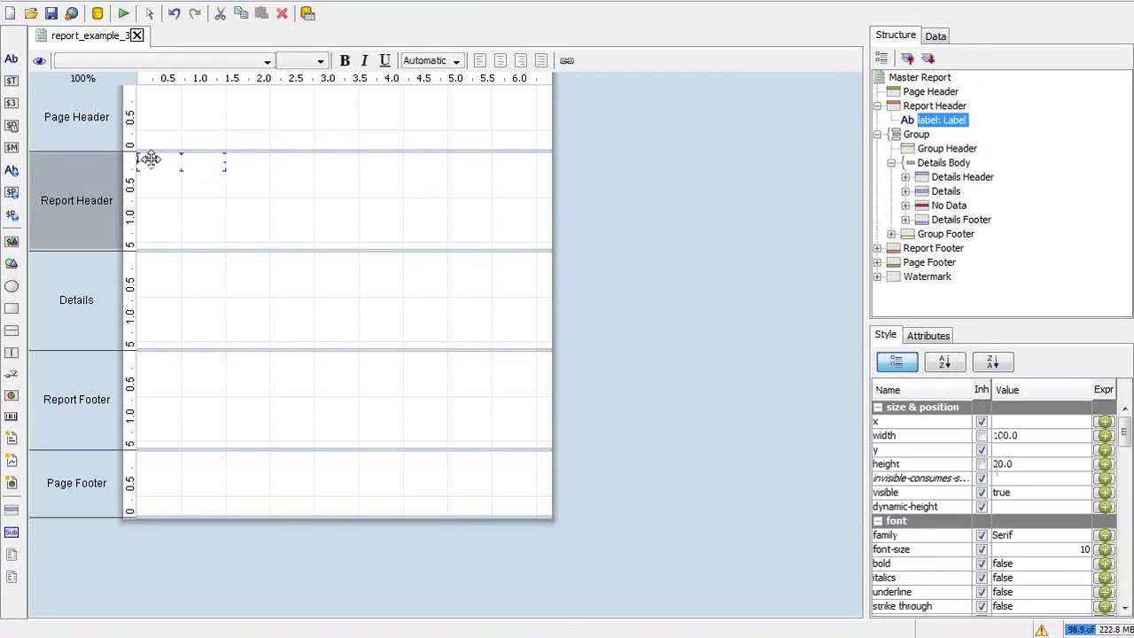
pyautogui.moveTo(151, 160); pyautogui.dragTo(256, 186)
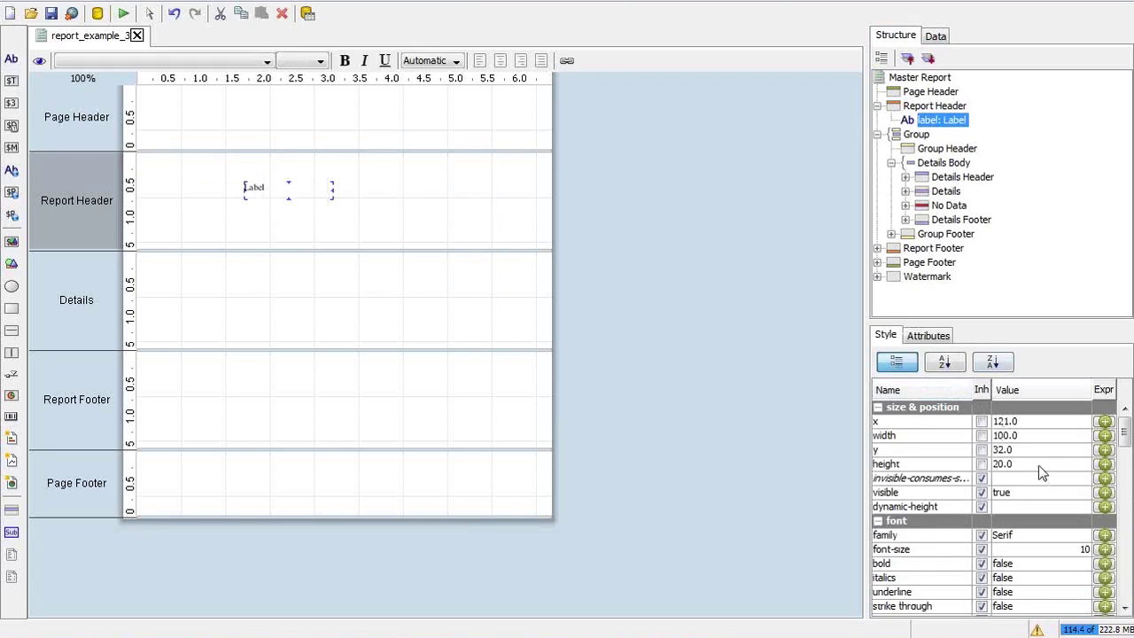
pyautogui.click(1040, 550)
pyautogui.press('BackSpace')
pyautogui.press('BackSpace')
pyautogui.write('24')
pyautogui.press('Return')
# Change the label text to 'Airlineswith their totalflights'
pyautogui.doubleClick(293, 192)
pyautogui.moveTo(293, 192); pyautogui.dragTo(222, 203)
pyautogui.press('BackSpace')
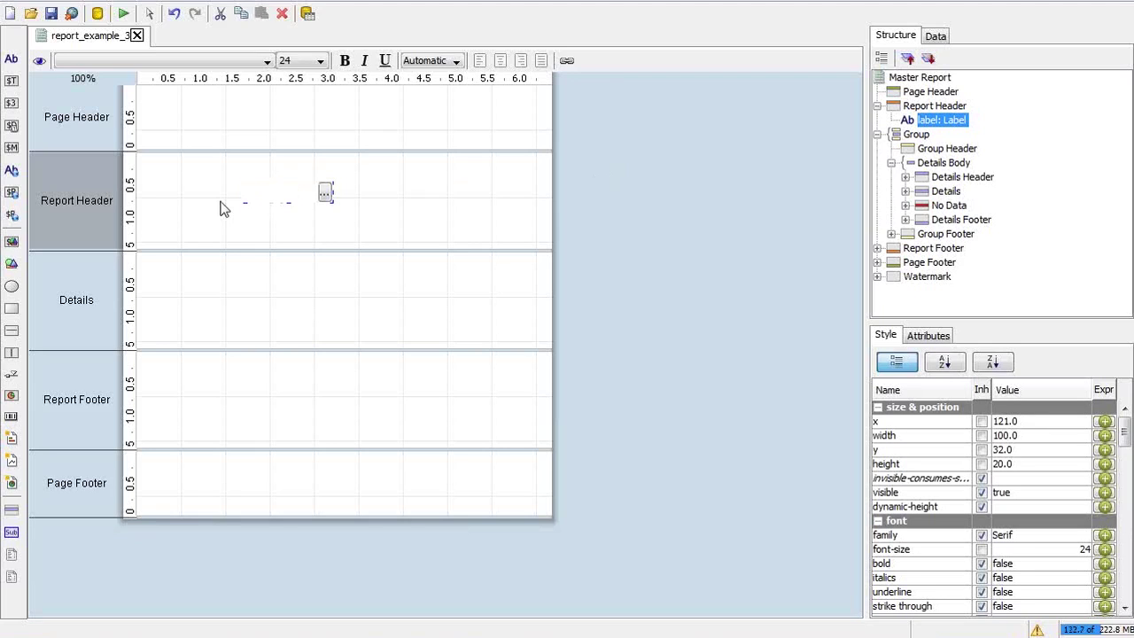
pyautogui.write('Airlines')
pyautogui.write('with their totalflights')
pyautogui.press('Return')
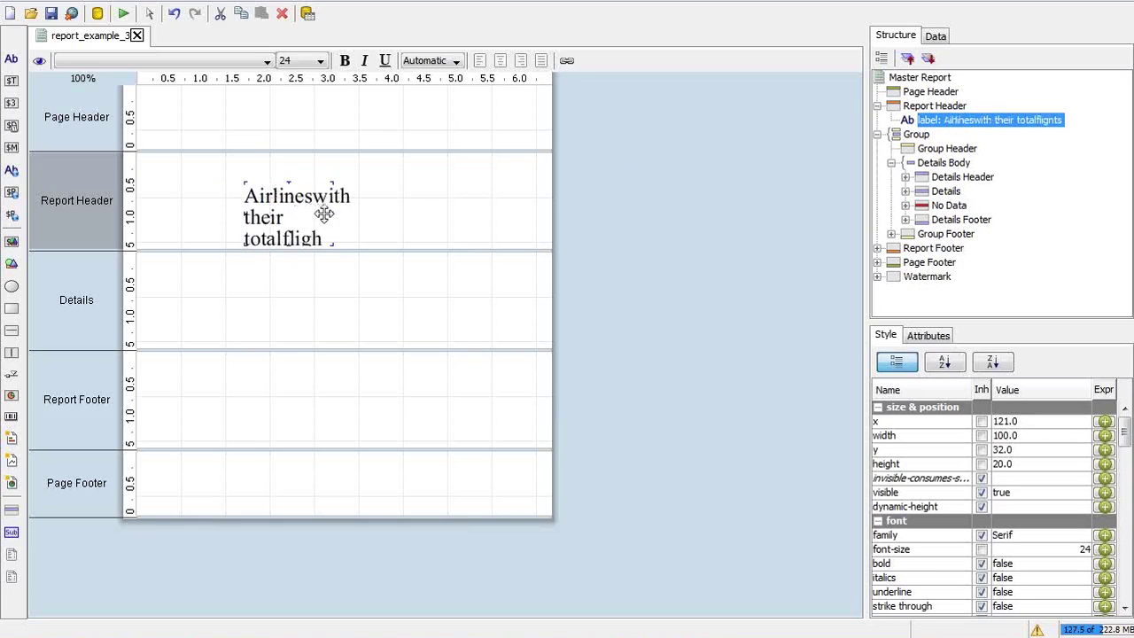
# Widen the title label on both sides and set its height to 30
pyautogui.moveTo(333, 221); pyautogui.dragTo(492, 217)
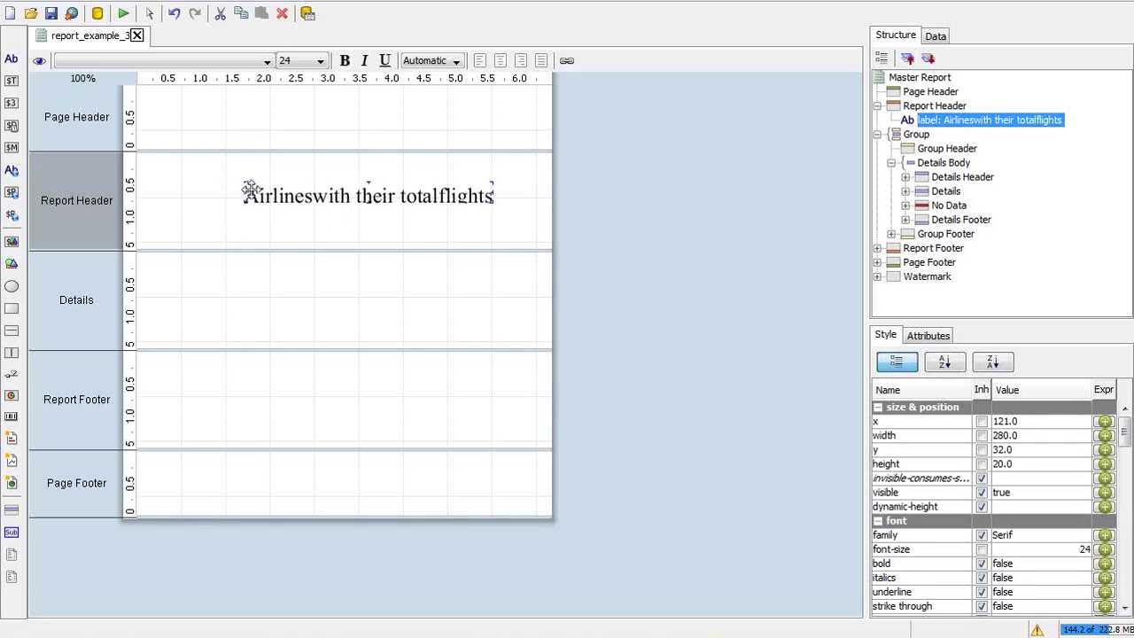
pyautogui.moveTo(237, 192); pyautogui.dragTo(219, 191)
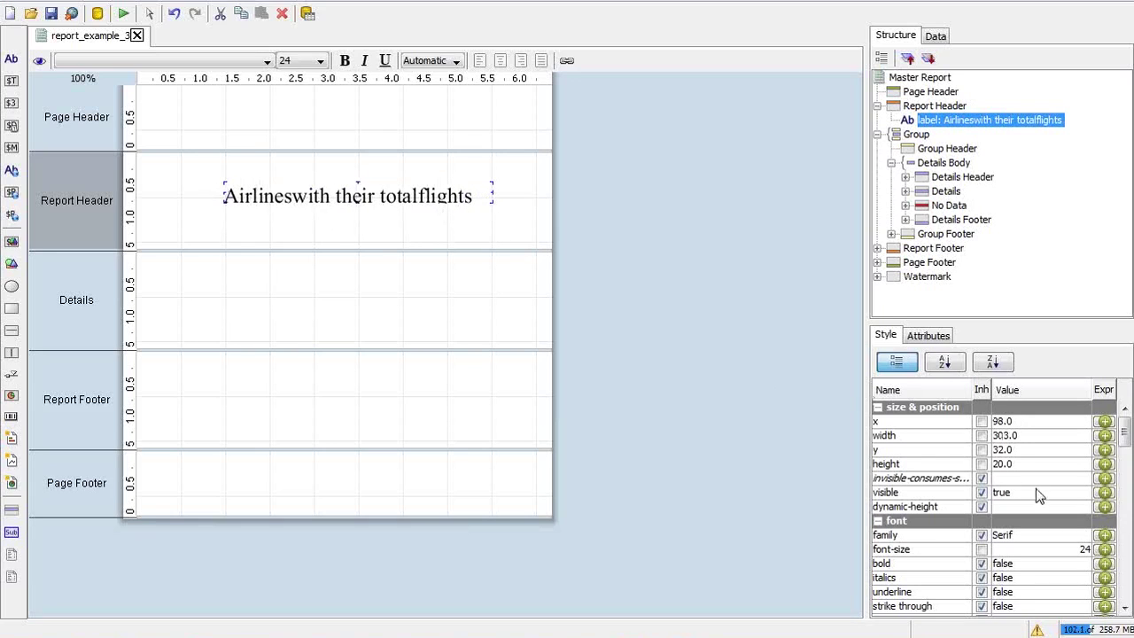
pyautogui.click(1015, 463)
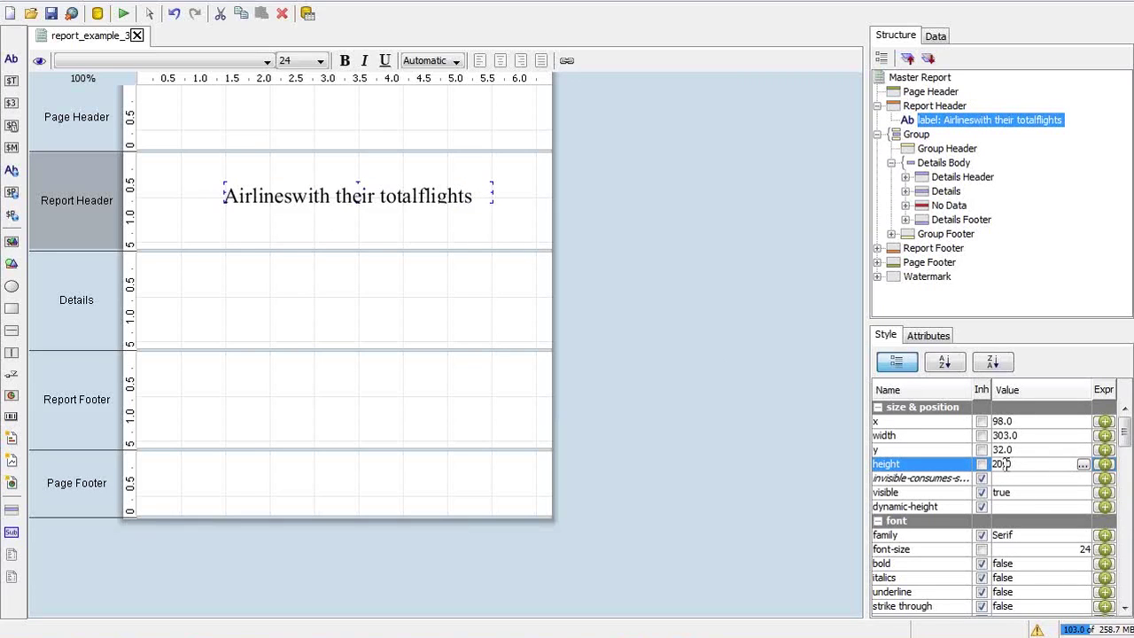
pyautogui.write('3')
pyautogui.press('Return')
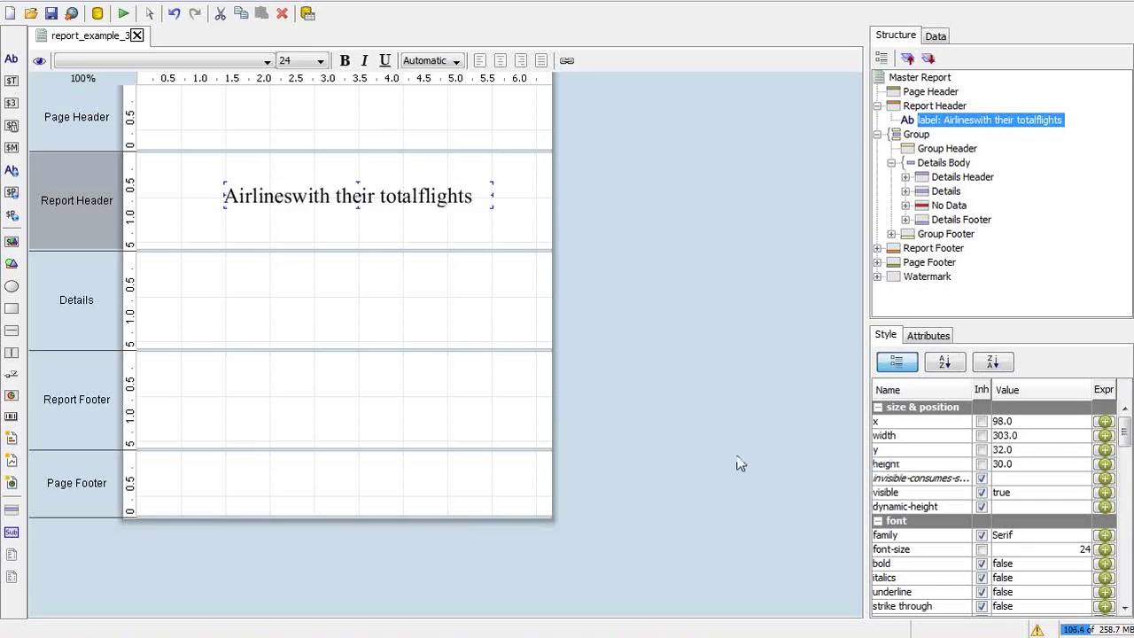
# After checking the slide, select Details Header in the report structure tree
pyautogui.hotkey('alt', 'Tab')
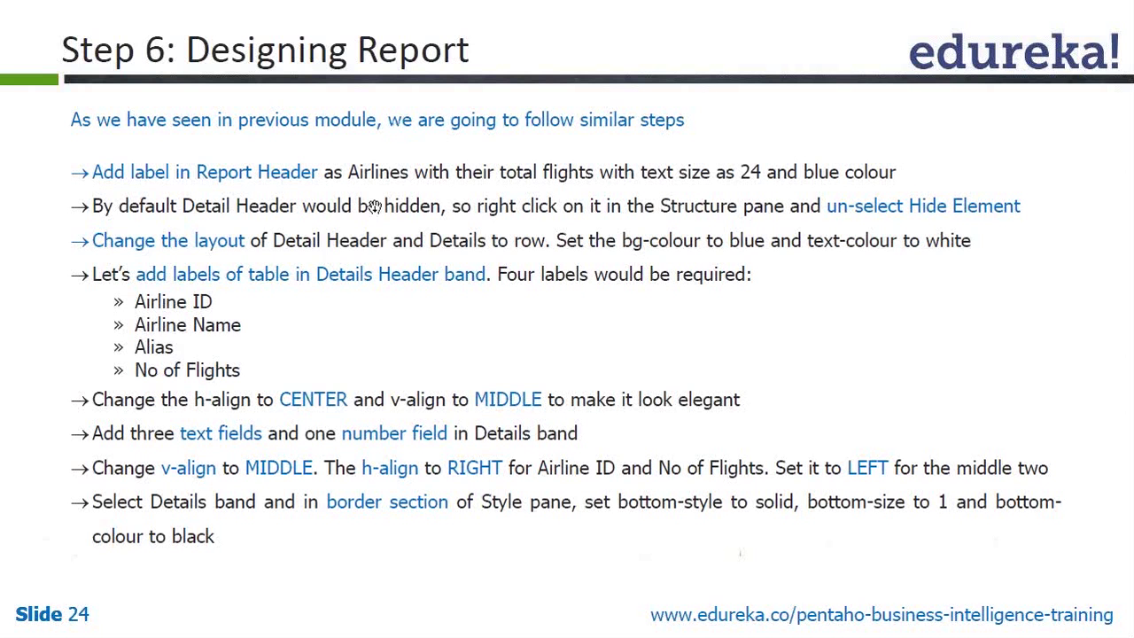
pyautogui.hotkey('alt', 'Tab')
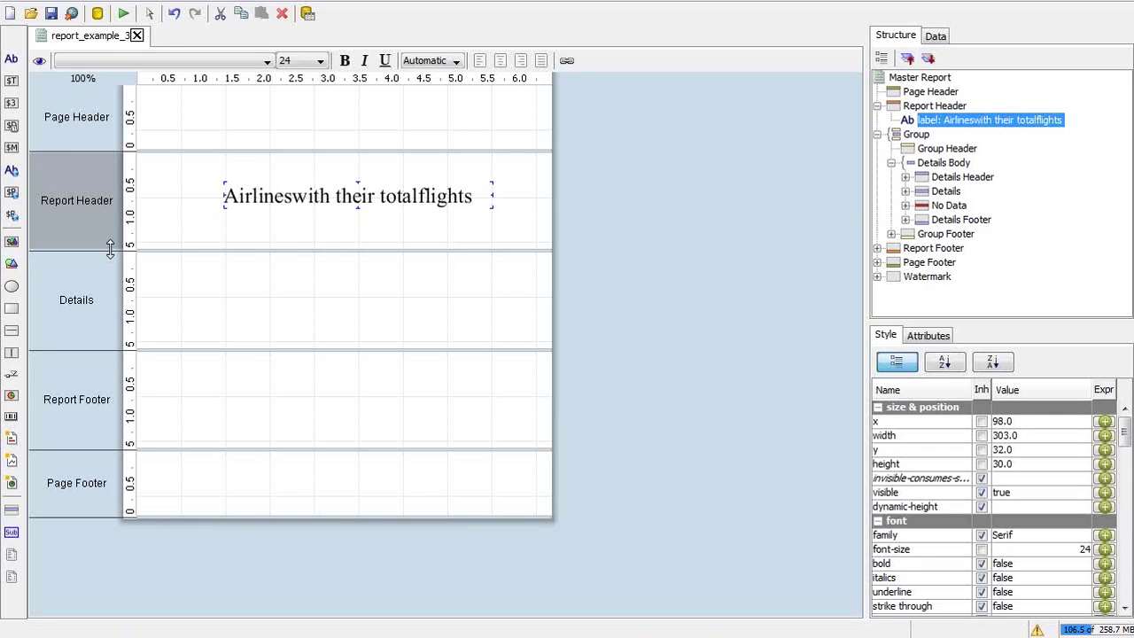
pyautogui.hotkey('alt', 'Tab')
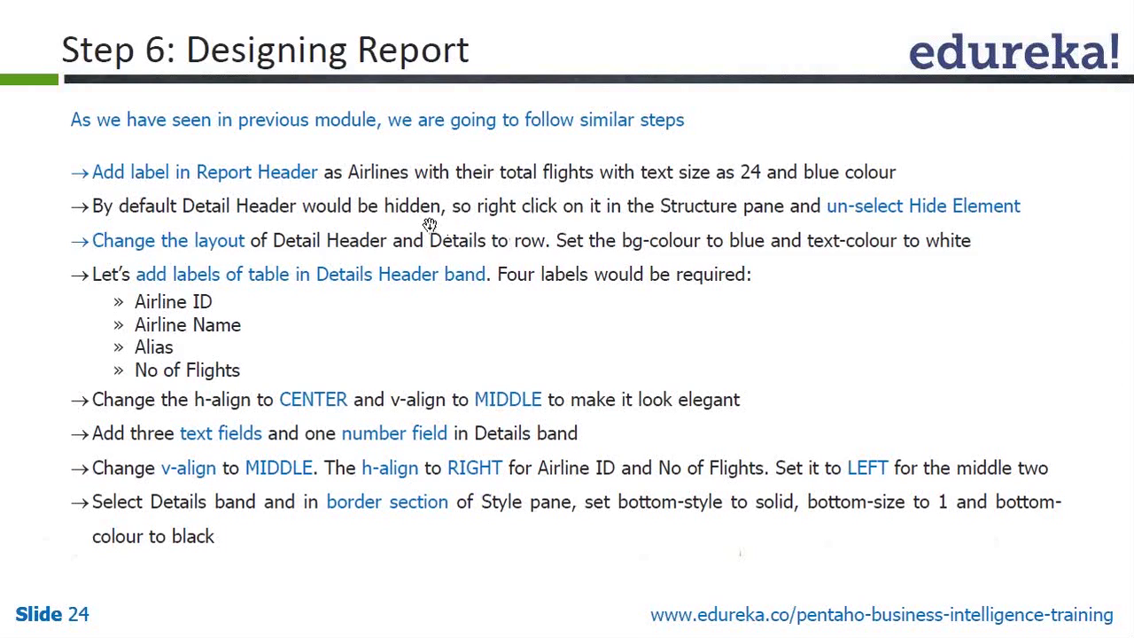
pyautogui.hotkey('alt', 'Tab')
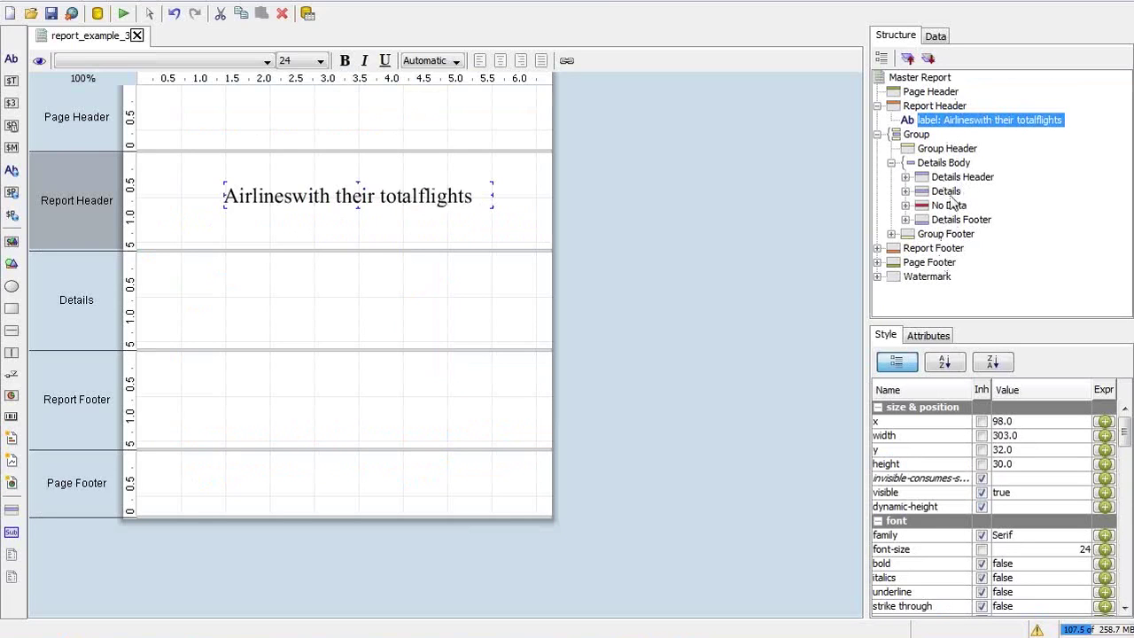
pyautogui.click(951, 181)
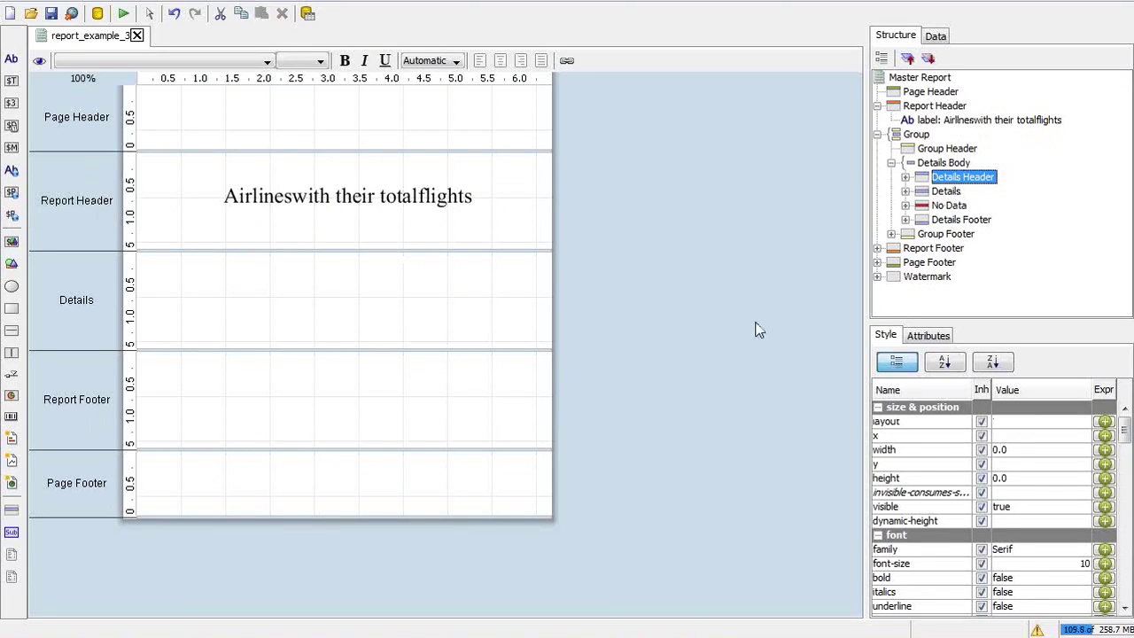
# Unhide the Details Header band by clearing its Hide Element option
pyautogui.rightClick(979, 183)
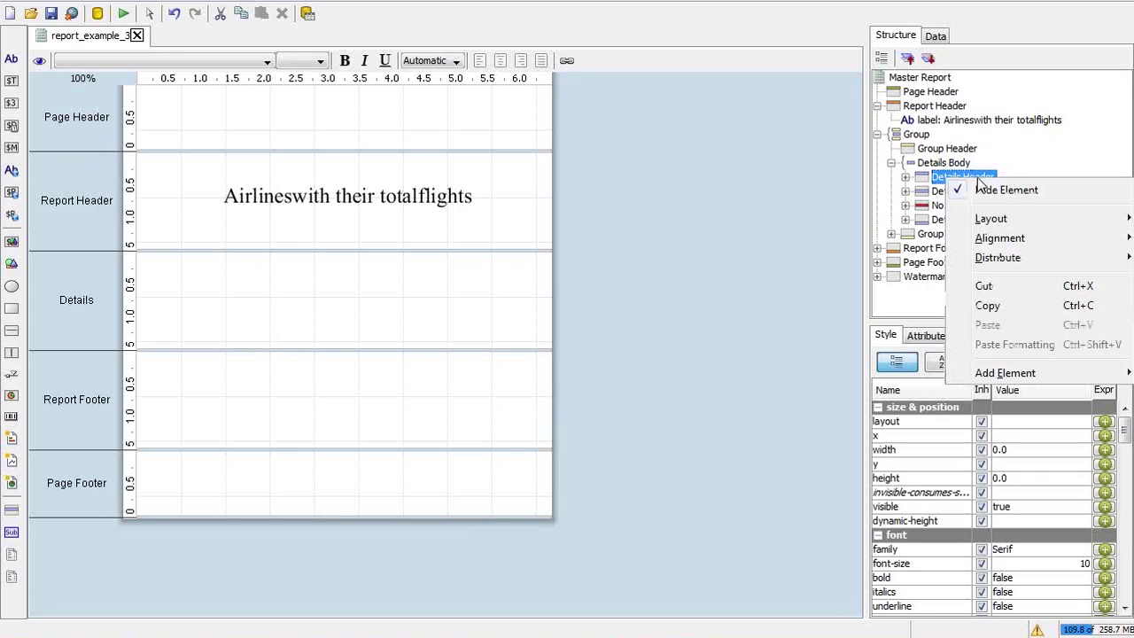
pyautogui.click(1008, 192)
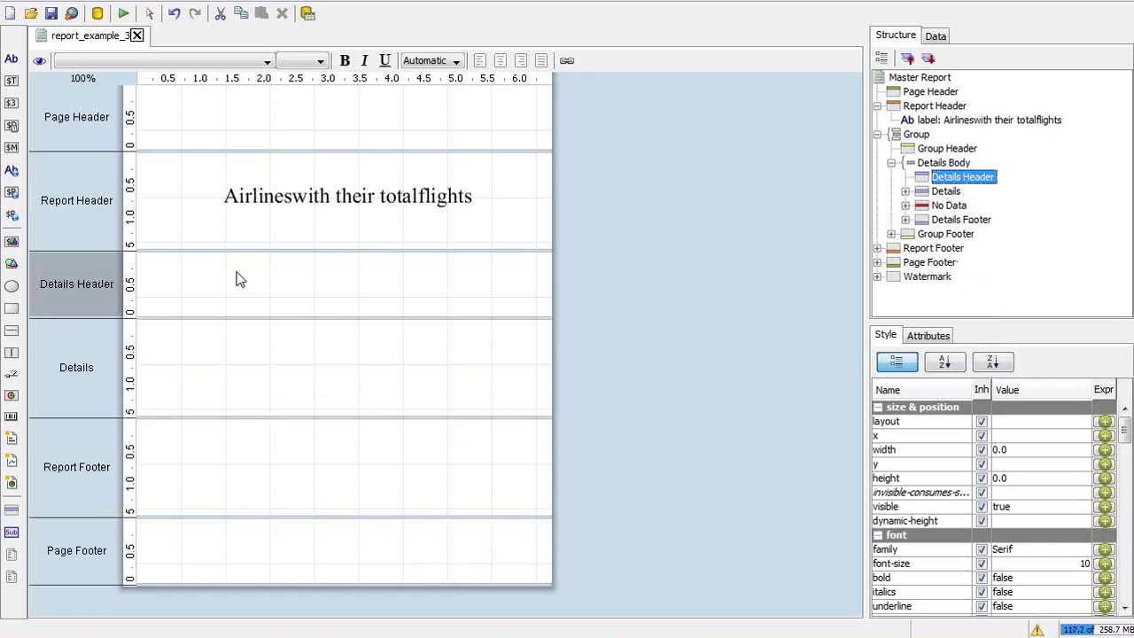
pyautogui.hotkey('alt', 'Tab')
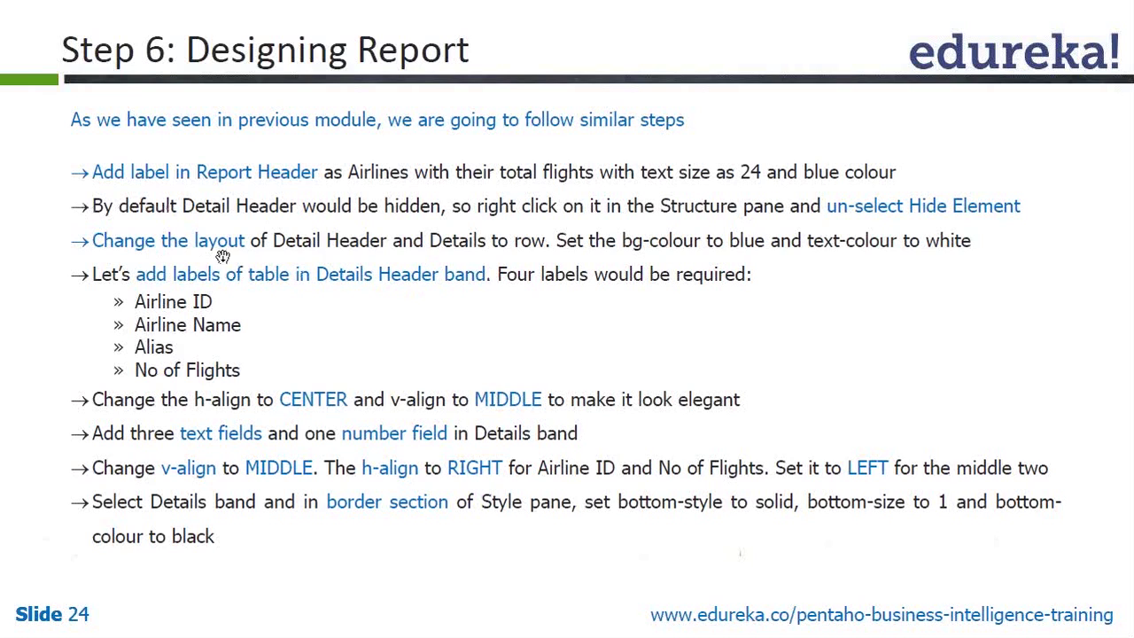
pyautogui.hotkey('alt', 'Tab')
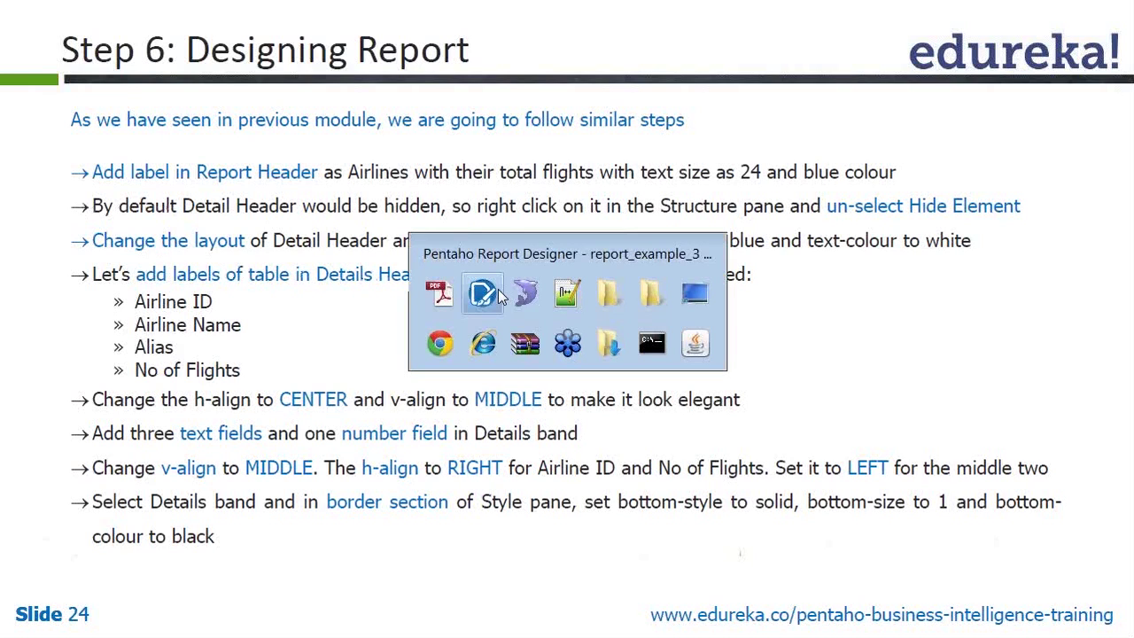
pyautogui.click(482, 294)
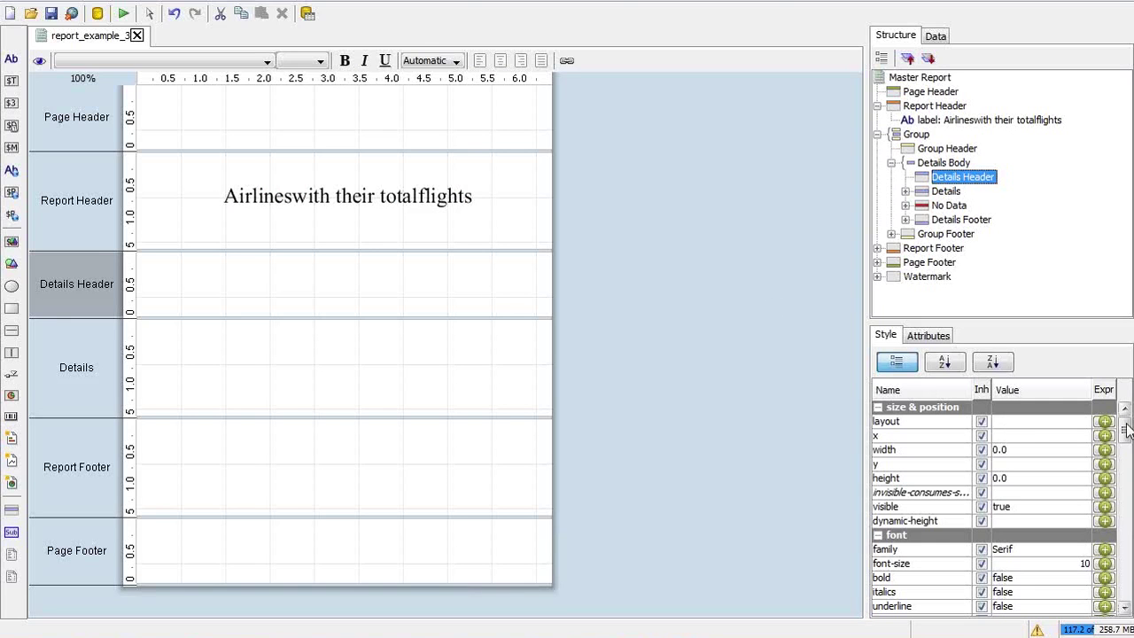
# Set the Details Header band's layout style to row
pyautogui.moveTo(1125, 431)
pyautogui.mouseDown()
pyautogui.moveTo(1126, 453)
pyautogui.moveTo(1126, 424)
pyautogui.mouseUp()
pyautogui.click(1081, 422)
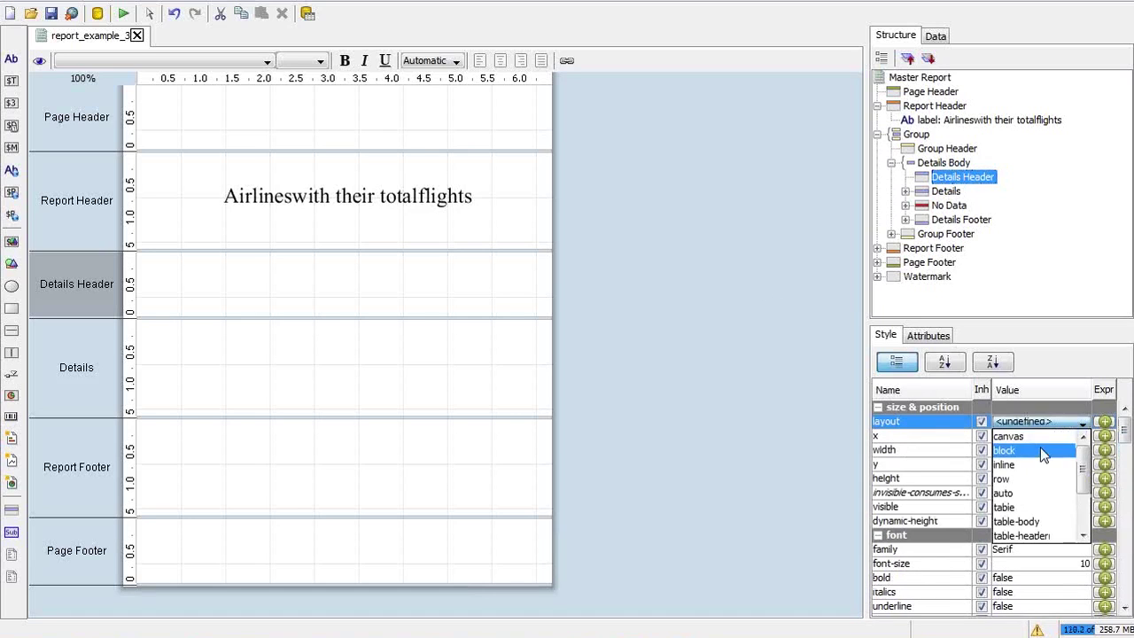
pyautogui.click(1010, 478)
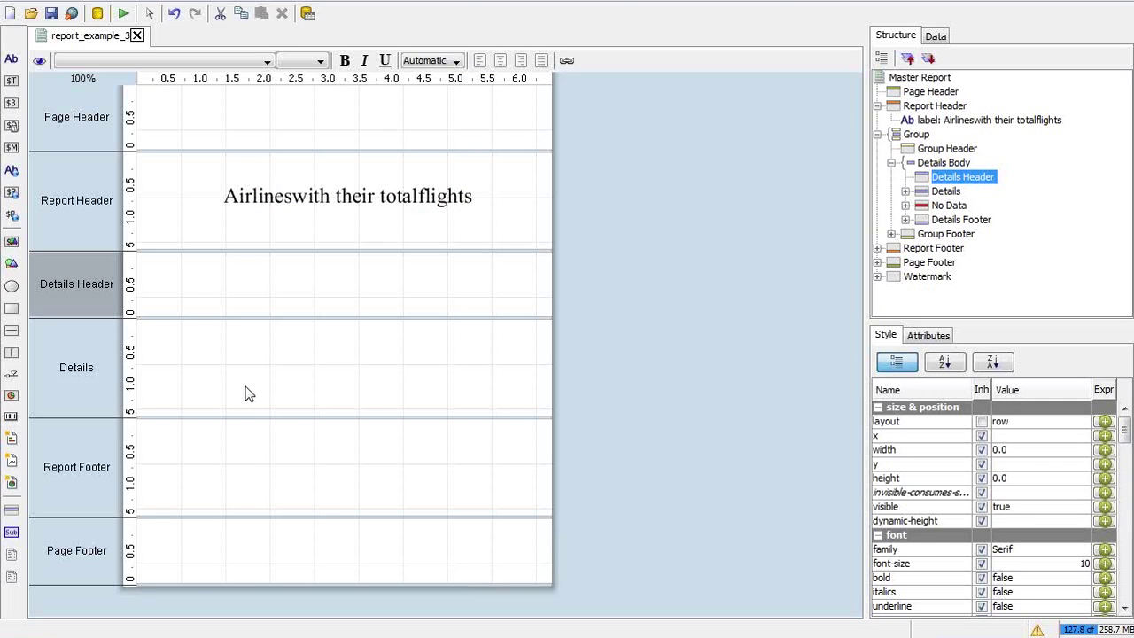
# Drag four Label elements side by side into the Details Header band
pyautogui.click(10, 59)
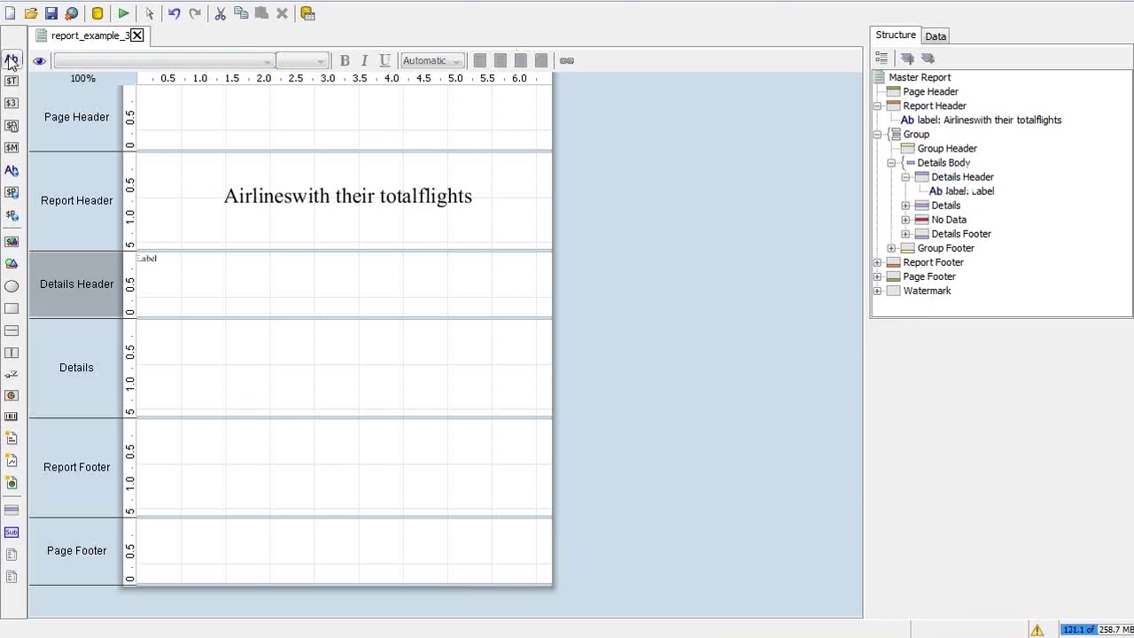
pyautogui.click(215, 257)
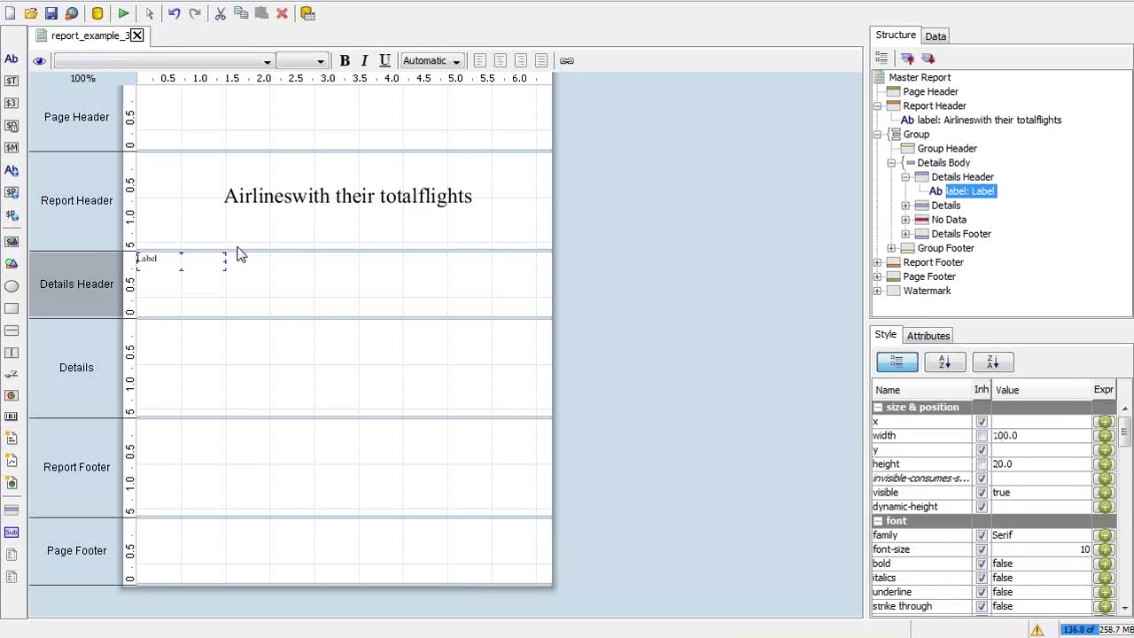
pyautogui.click(259, 282)
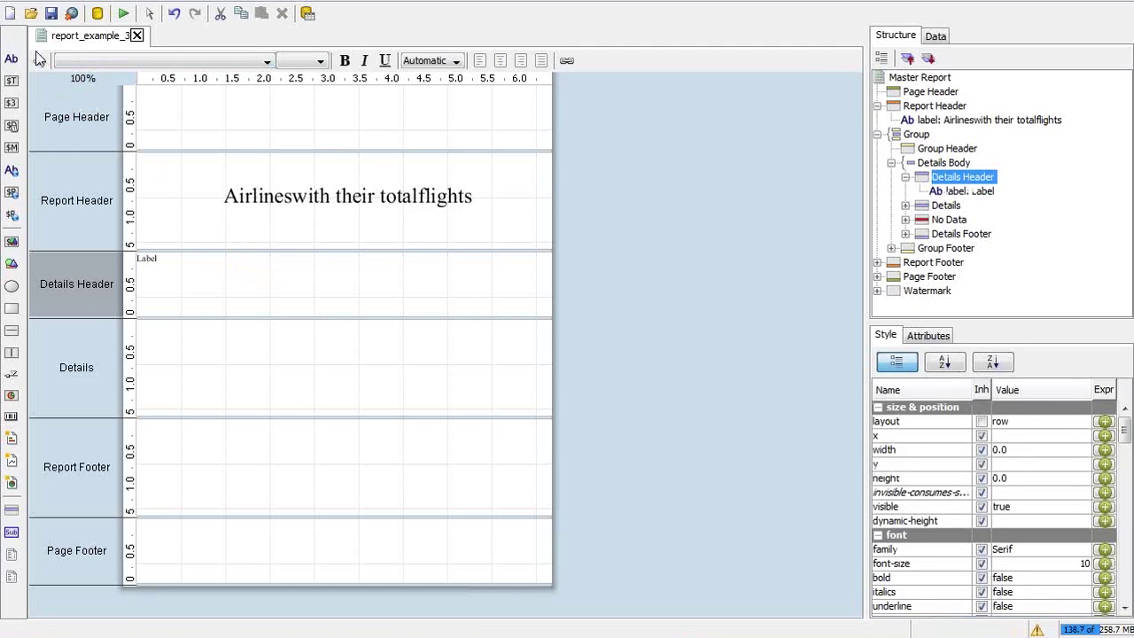
pyautogui.moveTo(12, 59); pyautogui.dragTo(226, 257)
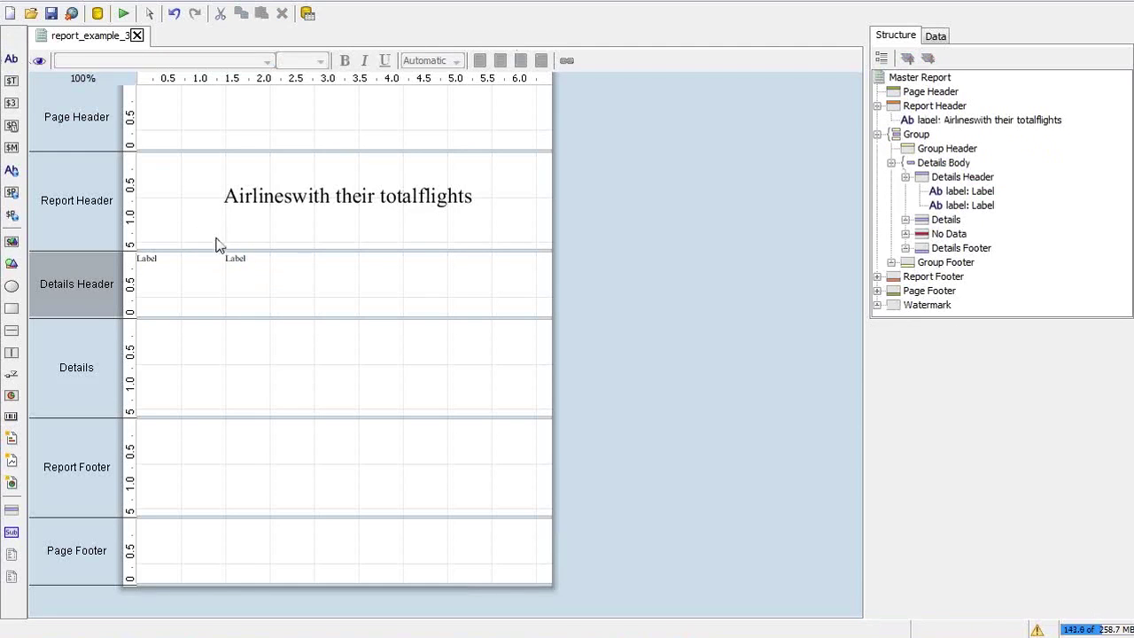
pyautogui.click(304, 294)
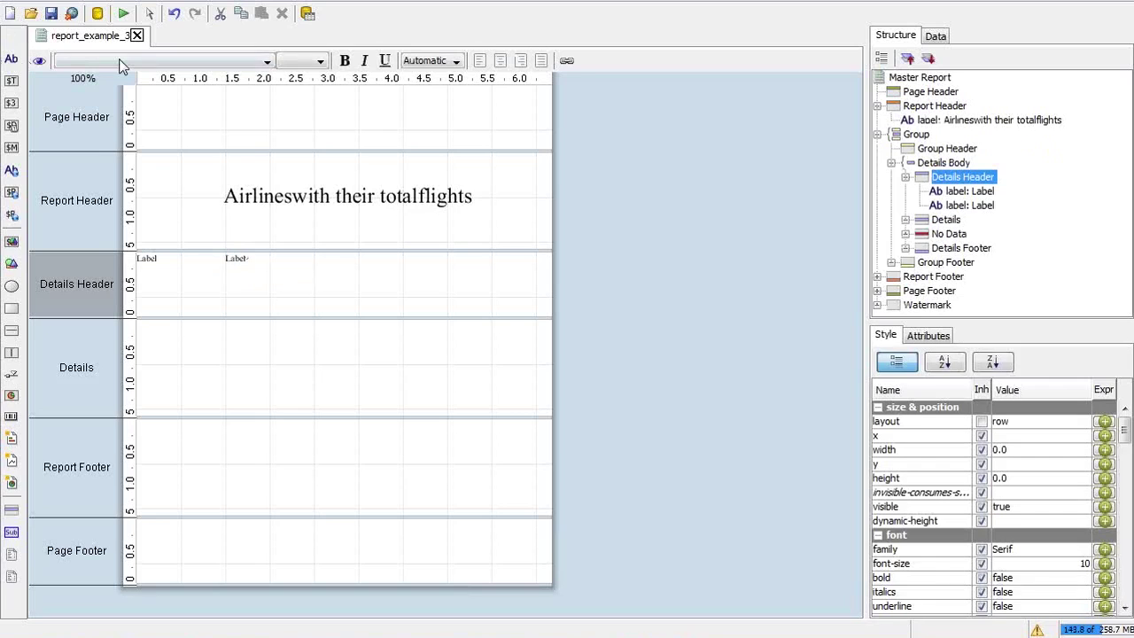
pyautogui.moveTo(11, 59); pyautogui.dragTo(315, 257)
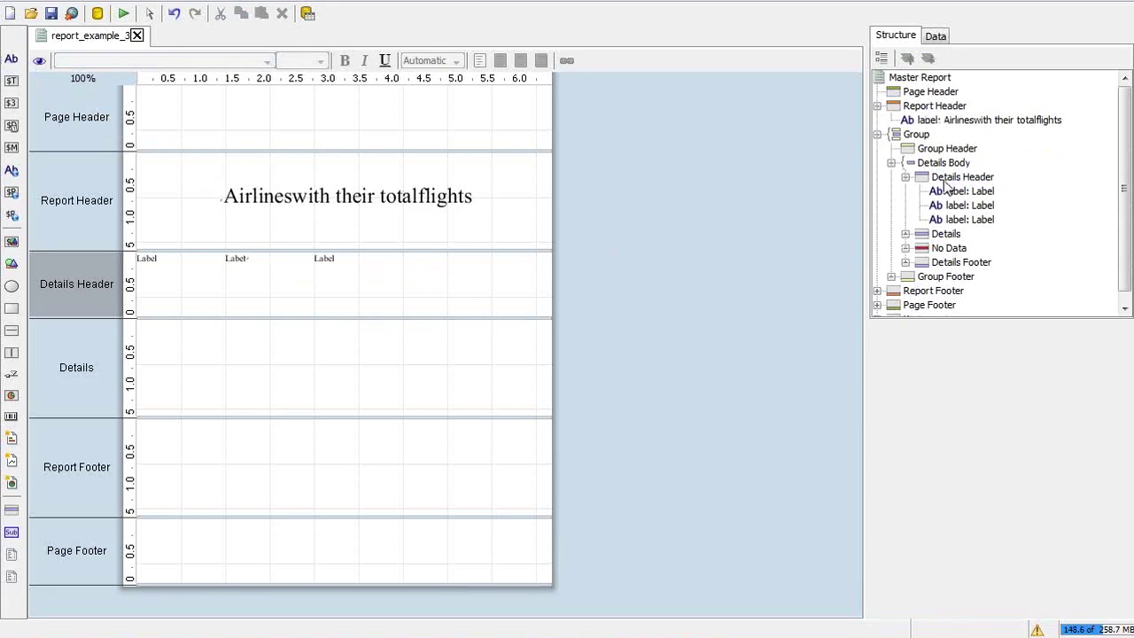
pyautogui.click(946, 180)
pyautogui.moveTo(12, 58); pyautogui.dragTo(364, 256)
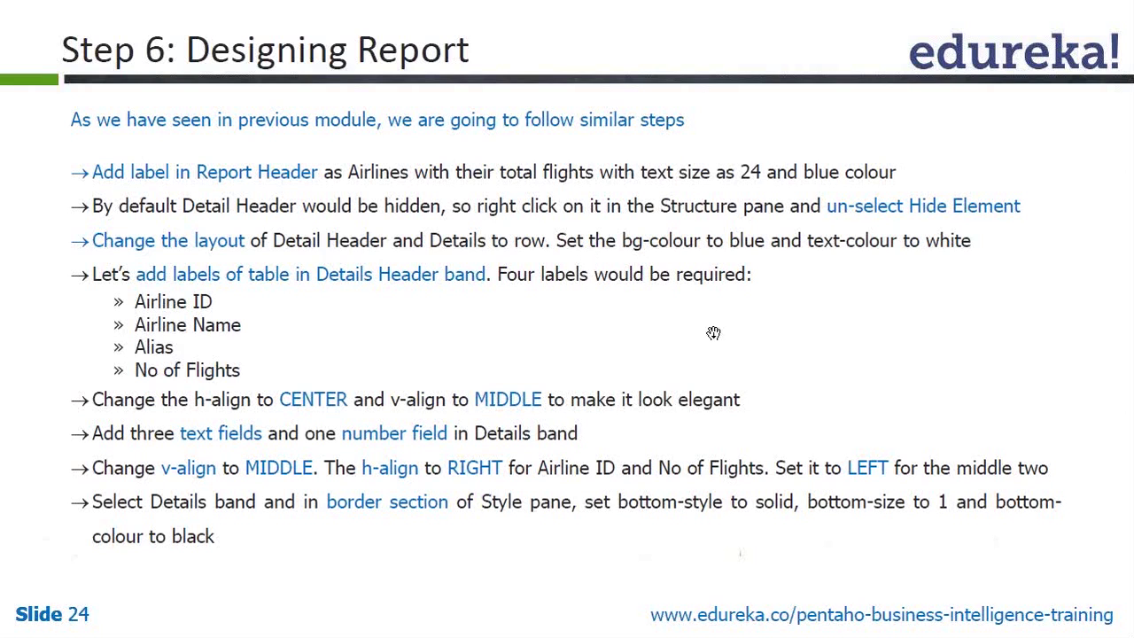
pyautogui.hotkey('alt', 'Tab')
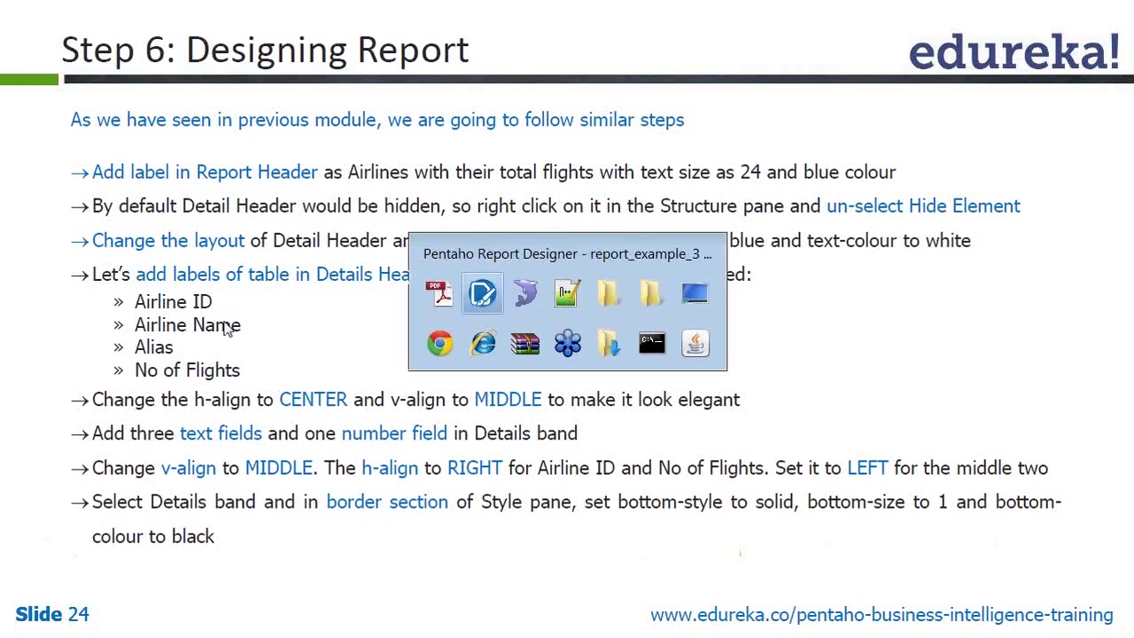
pyautogui.click(156, 255)
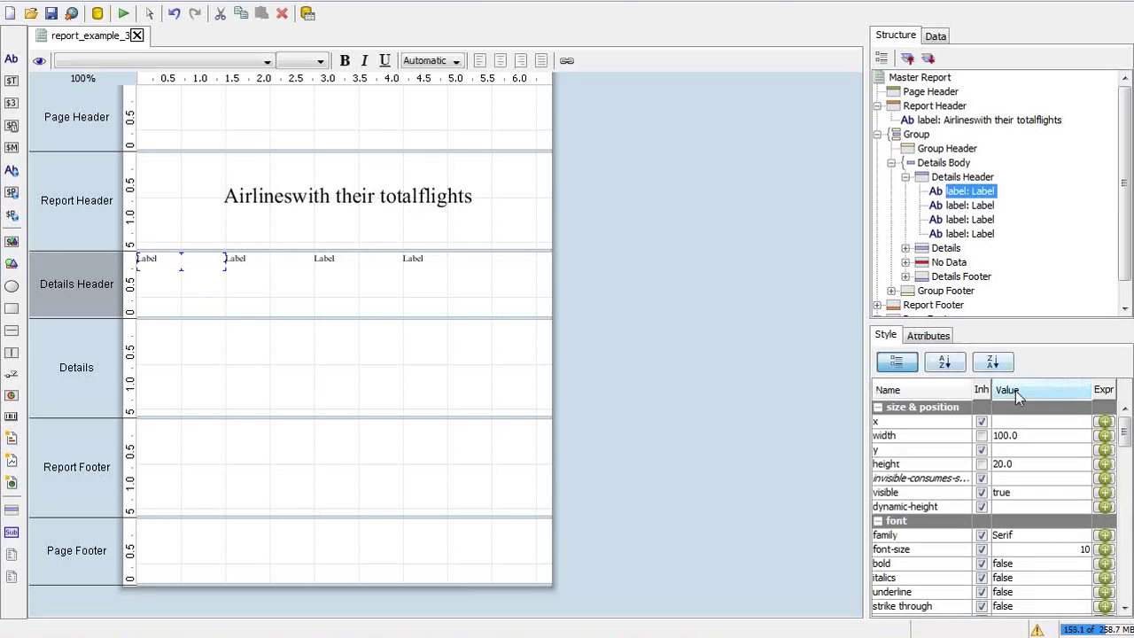
# Rename the first two Details Header labels to AirlineID and Name
pyautogui.click(927, 336)
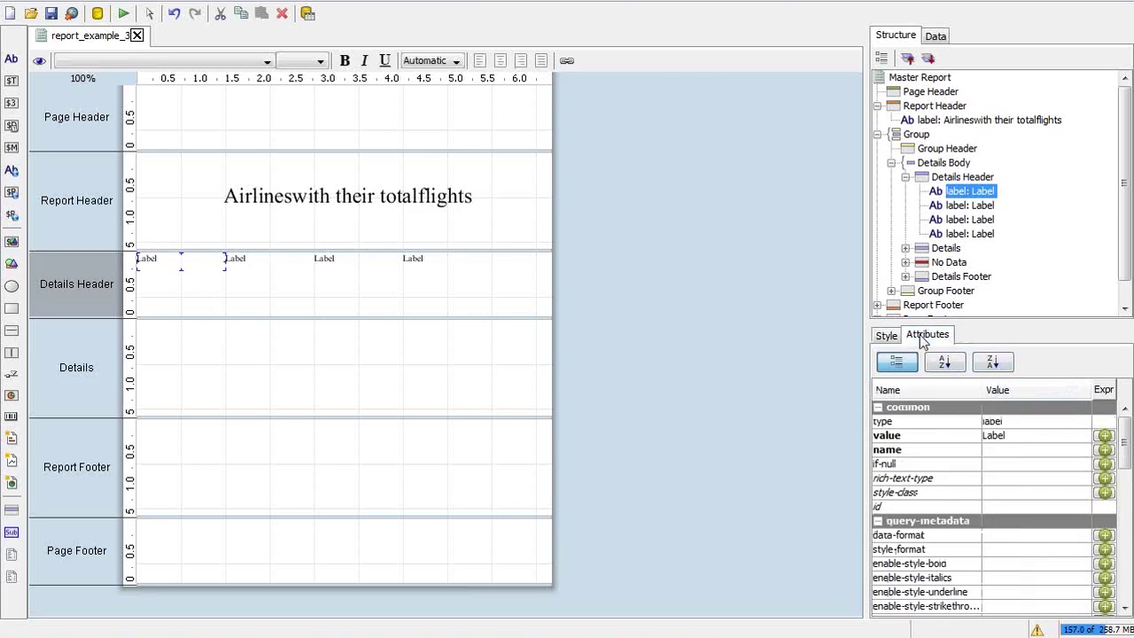
pyautogui.click(1014, 435)
pyautogui.moveTo(1028, 435); pyautogui.dragTo(952, 440)
pyautogui.write('Air')
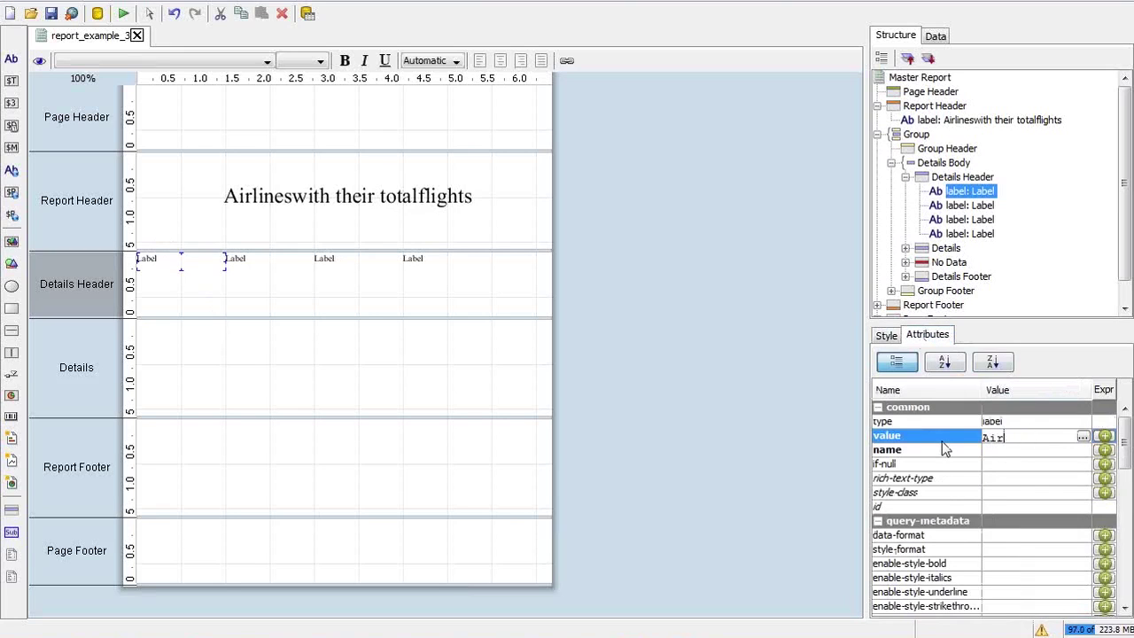
pyautogui.write('lineID')
pyautogui.press('Return')
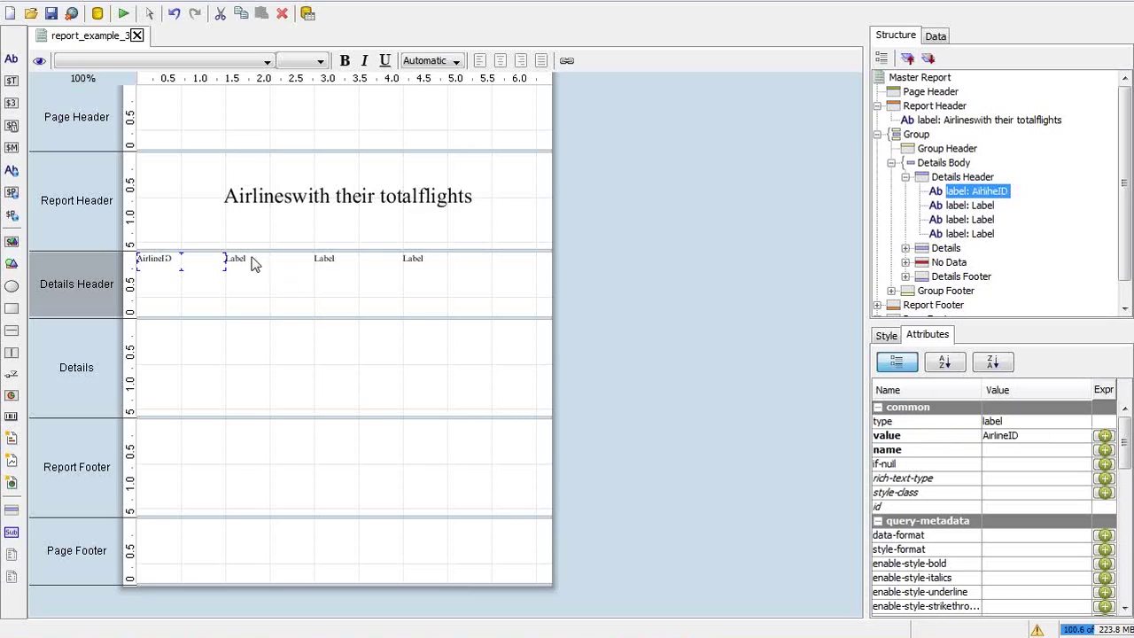
pyautogui.click(247, 256)
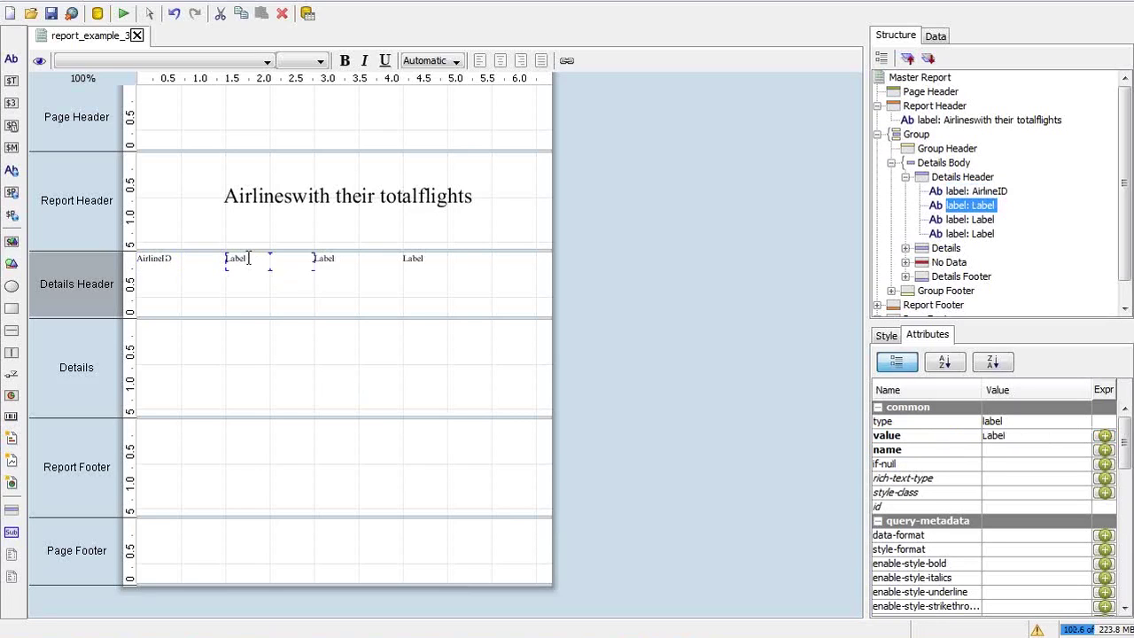
pyautogui.doubleClick(249, 257)
pyautogui.press('BackSpace')
pyautogui.press('BackSpace')
pyautogui.press('BackSpace')
pyautogui.press('BackSpace')
pyautogui.press('BackSpace')
pyautogui.write('Name')
pyautogui.press('Return')
# Rename the third and fourth labels to Alias and No Of Flights
pyautogui.doubleClick(331, 257)
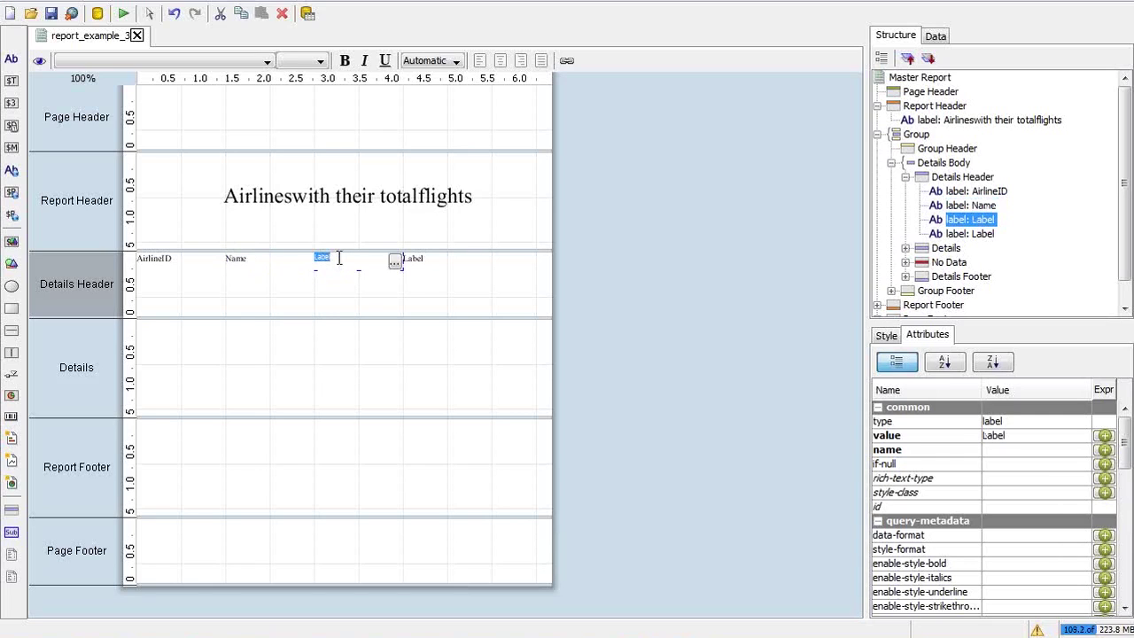
pyautogui.write('Ailas')
pyautogui.press('Return')
pyautogui.click(419, 263)
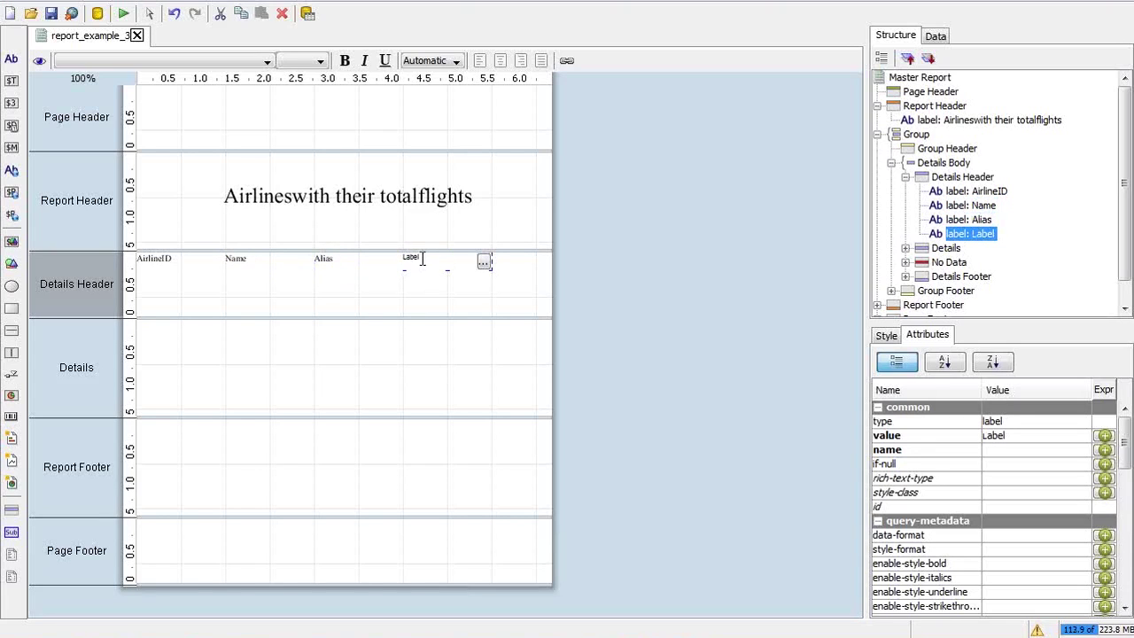
pyautogui.doubleClick(422, 263)
pyautogui.write('NoS')
pyautogui.press('BackSpace')
pyautogui.write('Of Flights')
pyautogui.press('Return')
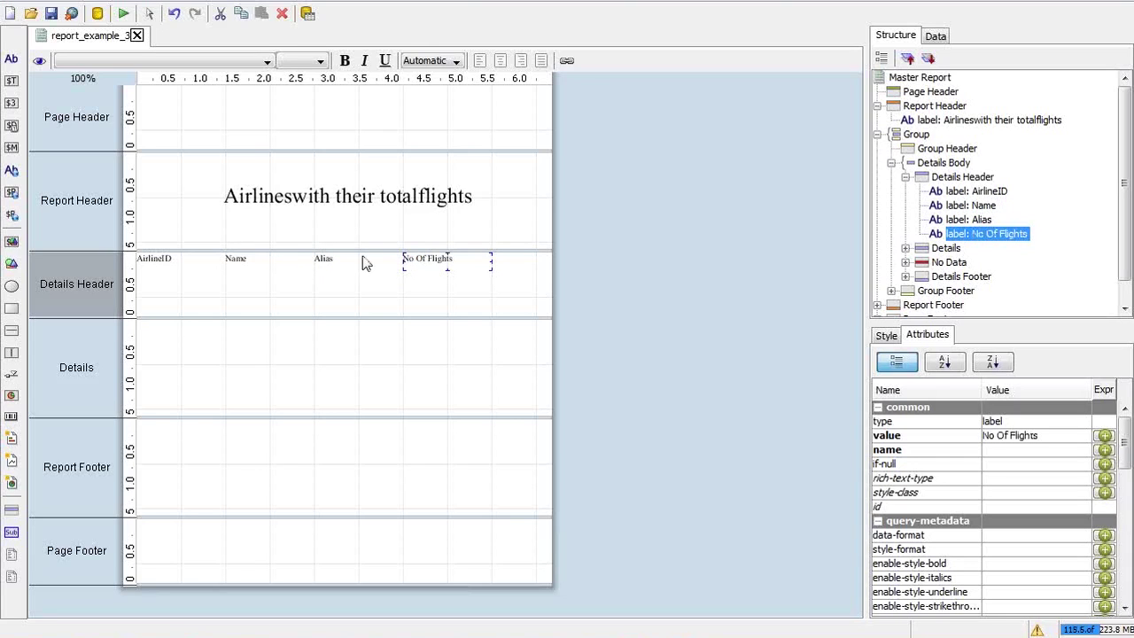
pyautogui.hotkey('alt', 'Tab')
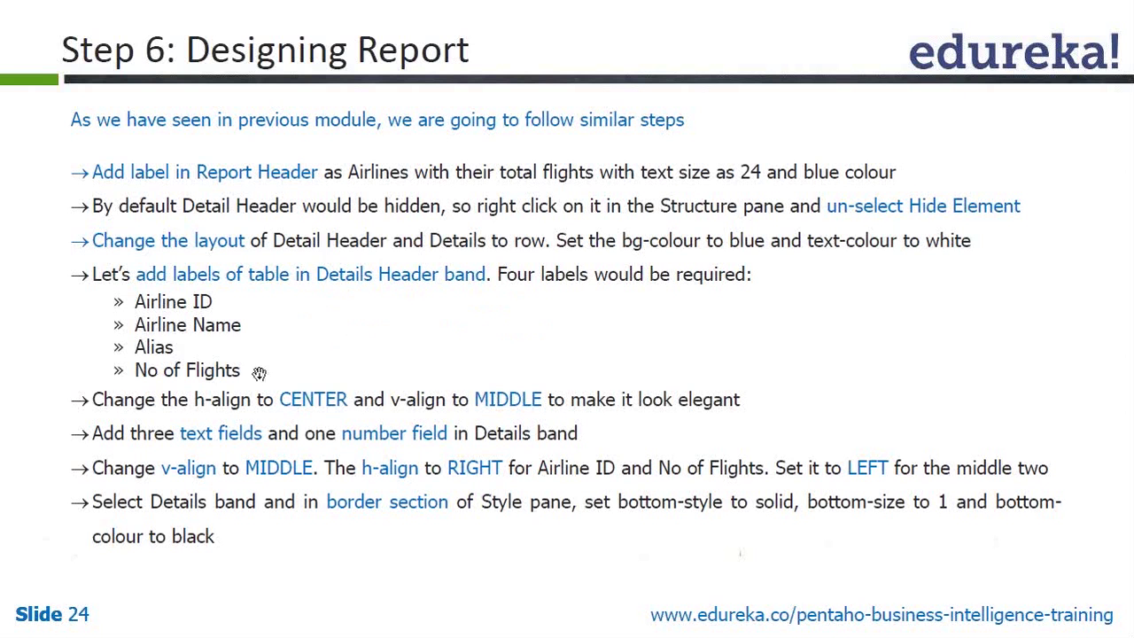
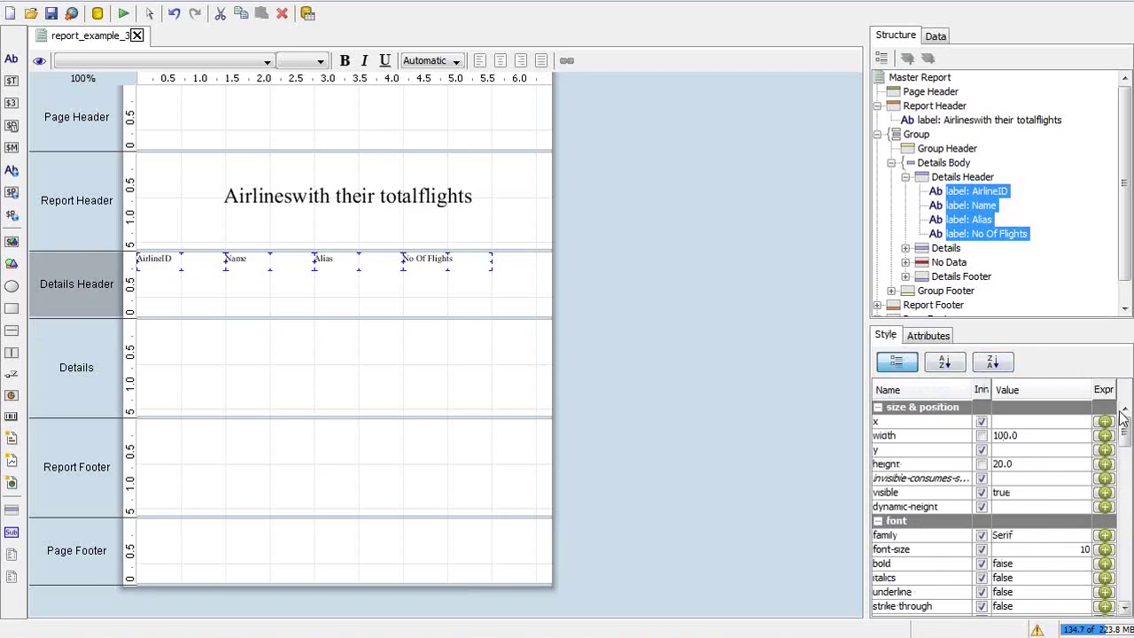
# Centre the four header labels with h-align CENTER and v-align MIDDLE
pyautogui.moveTo(1125, 426); pyautogui.dragTo(1126, 452)
pyautogui.click(1062, 514)
pyautogui.click(1040, 542)
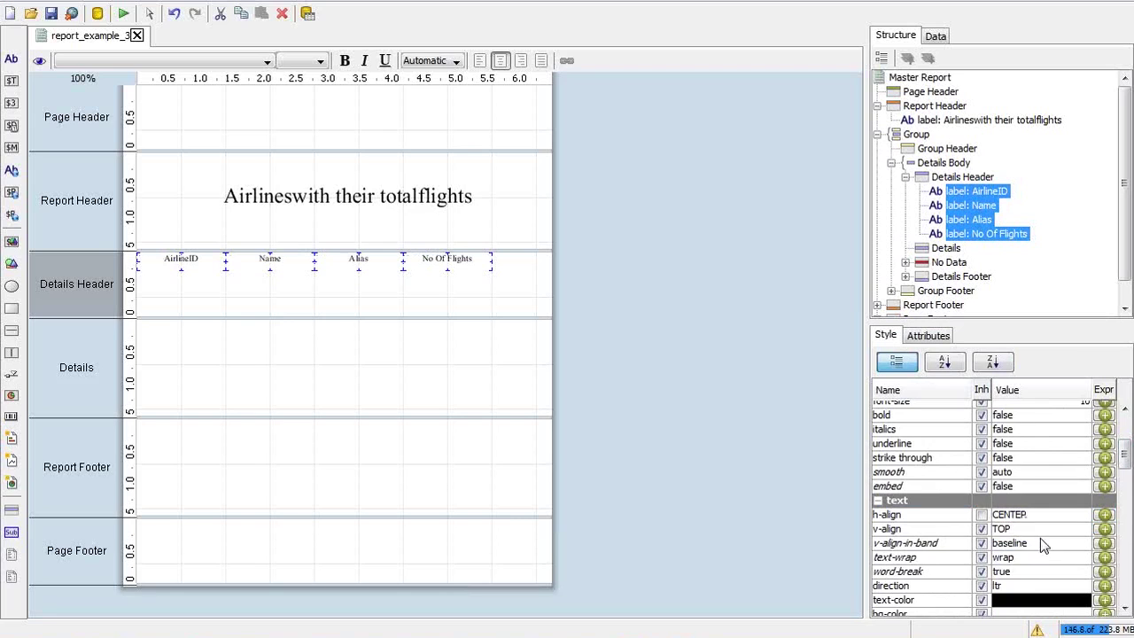
pyautogui.click(1039, 530)
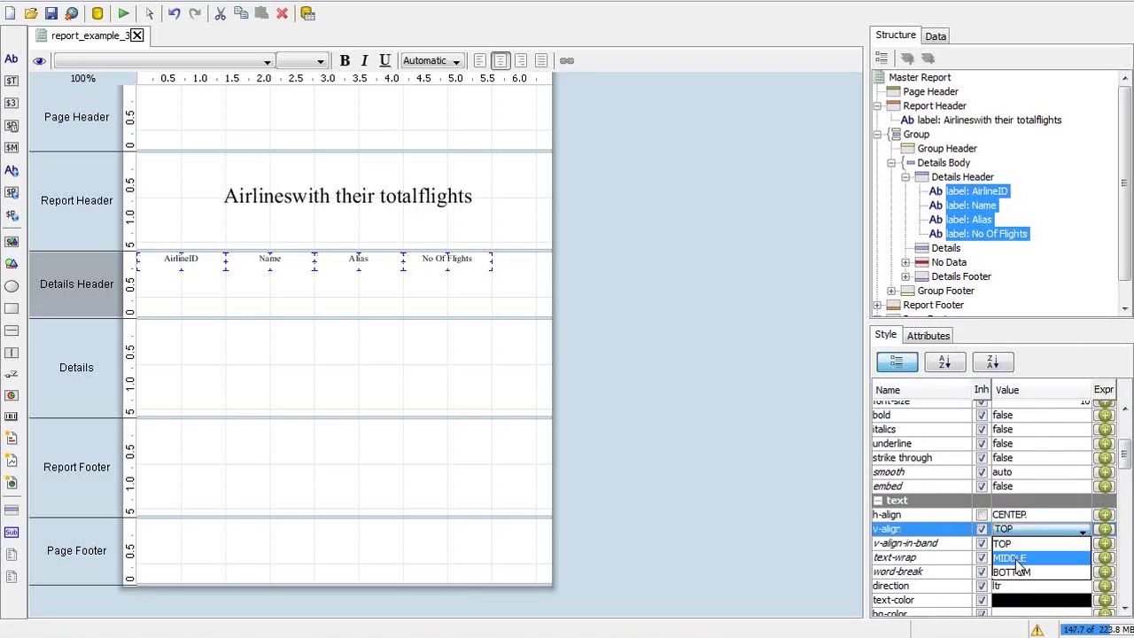
pyautogui.click(1018, 558)
pyautogui.click(522, 278)
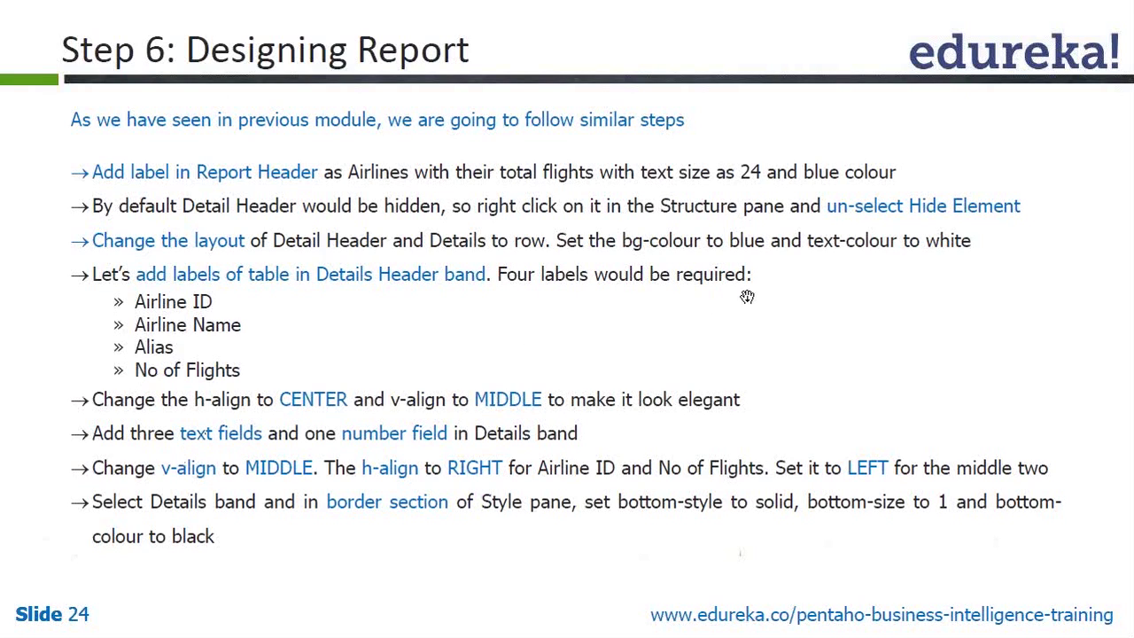
# Switch briefly to the report designer, then back to the Step 6 design slide
pyautogui.hotkey('alt', 'Tab')
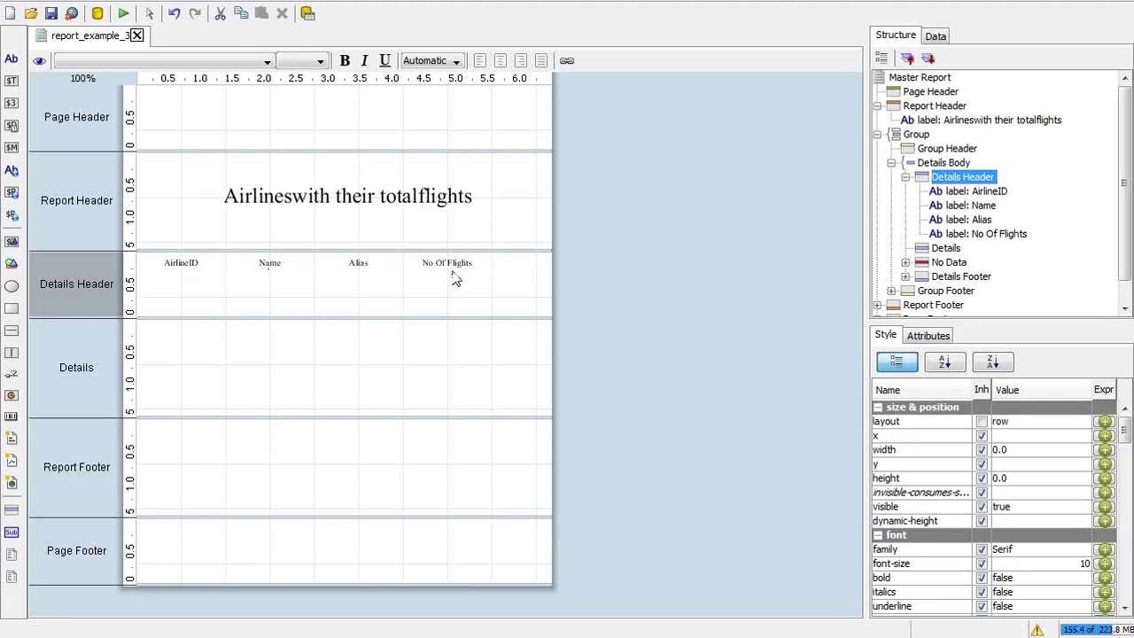
pyautogui.hotkey('alt', 'Tab')
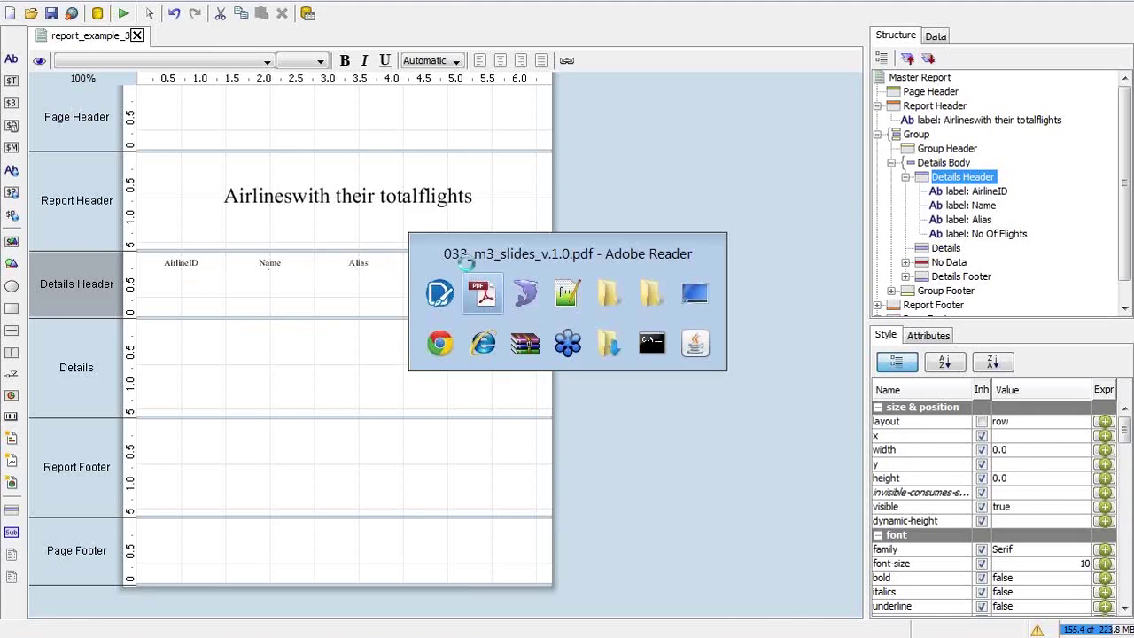
# Back in the designer, add two text fields to the Details band
pyautogui.hotkey('alt', 'Tab')
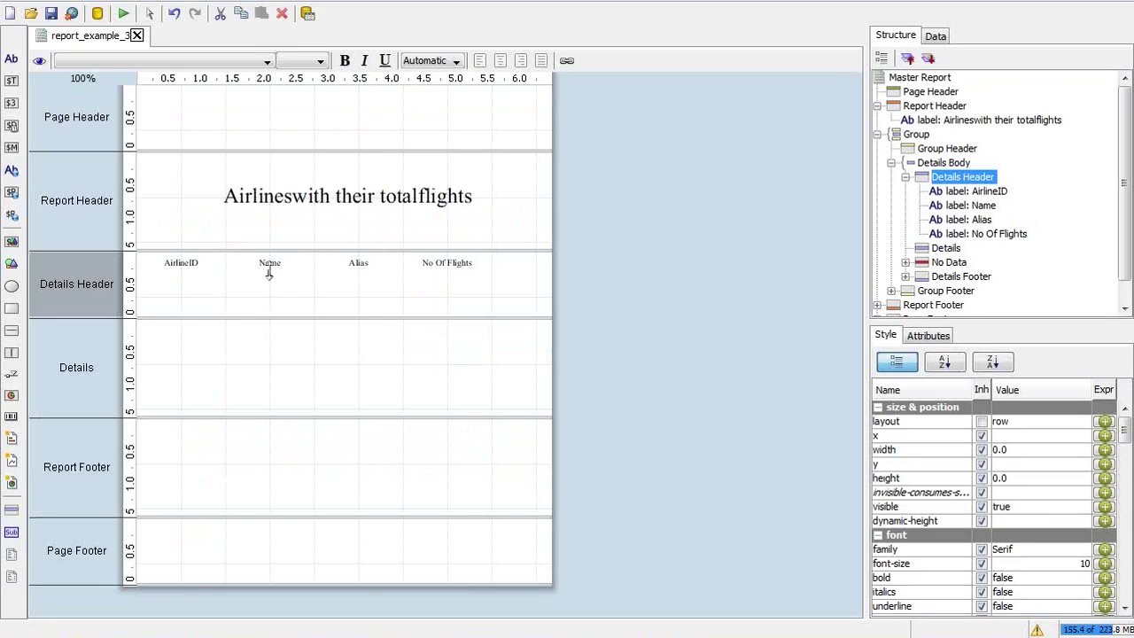
pyautogui.click(357, 261)
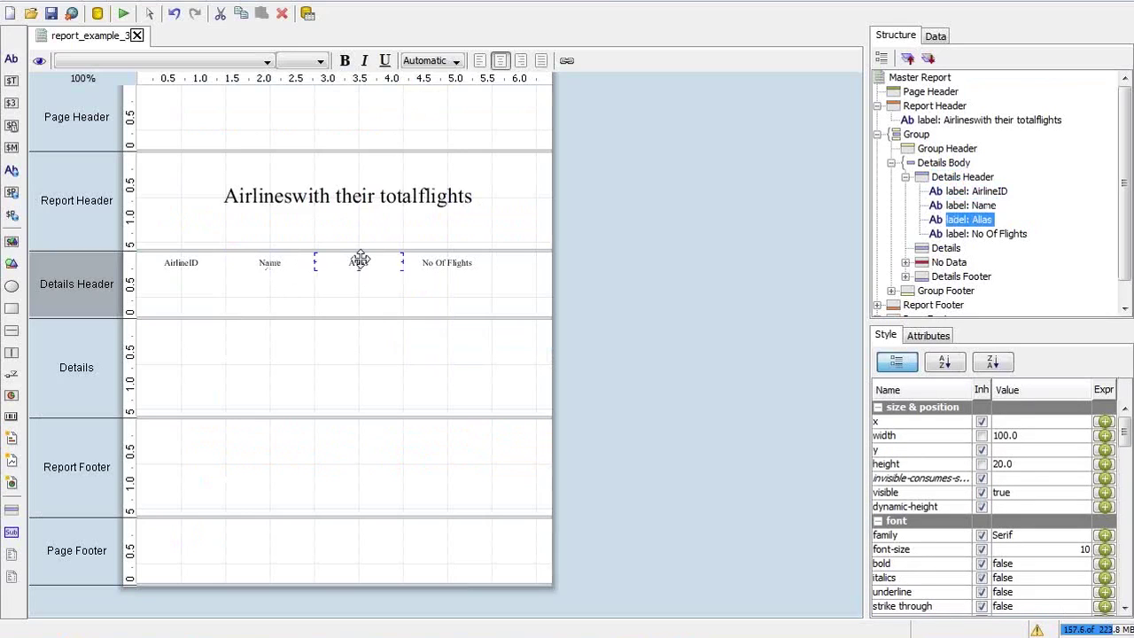
pyautogui.click(189, 268)
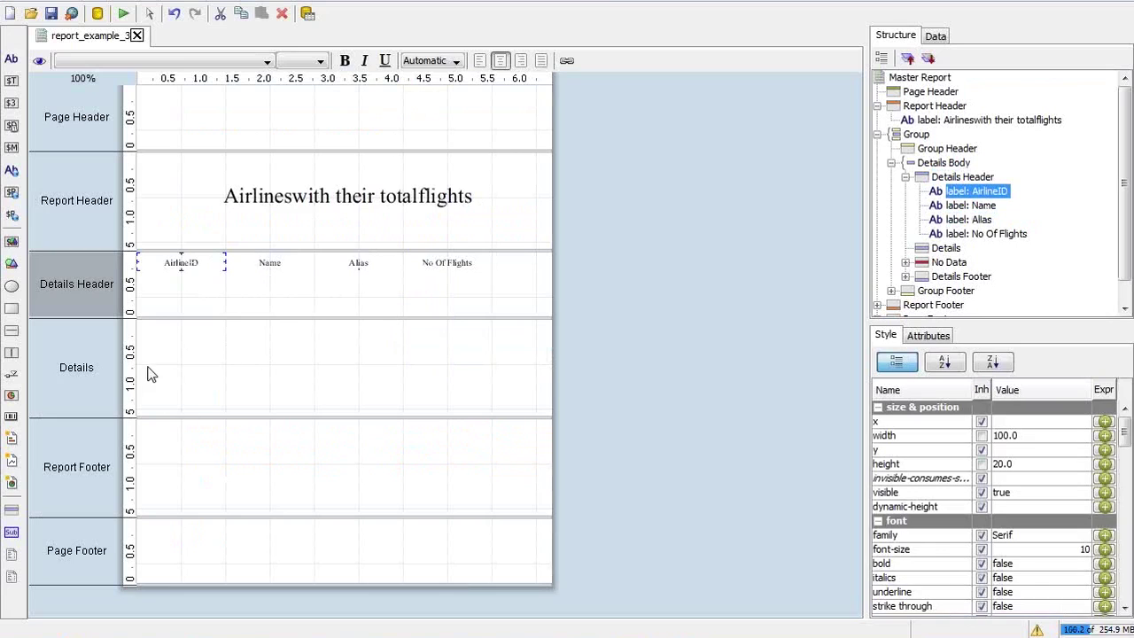
pyautogui.click(172, 350)
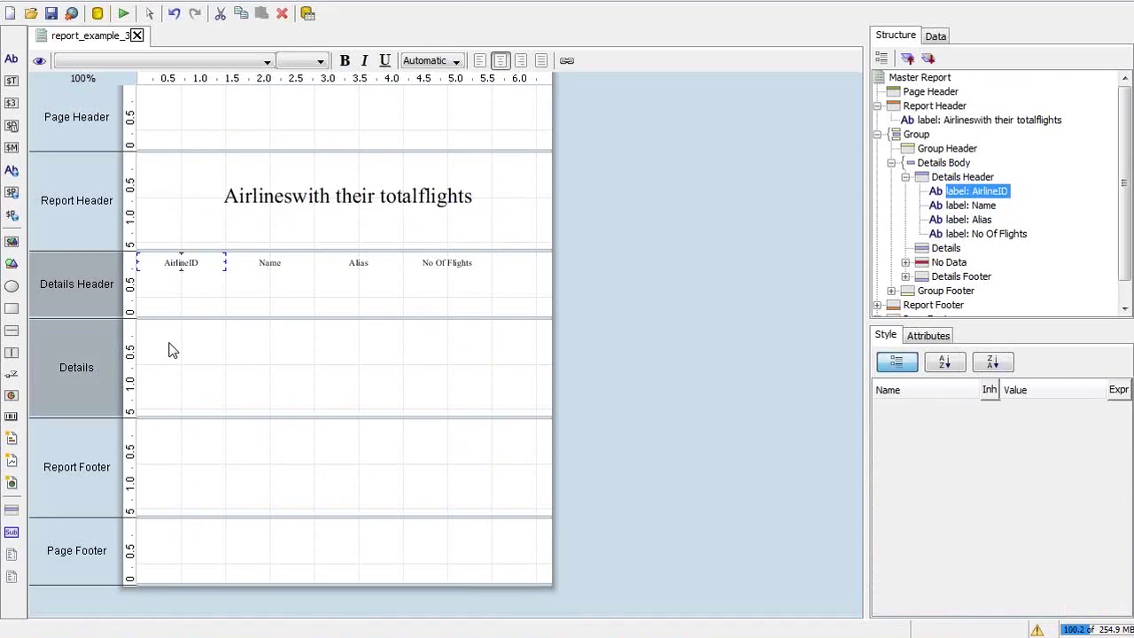
pyautogui.click(11, 82)
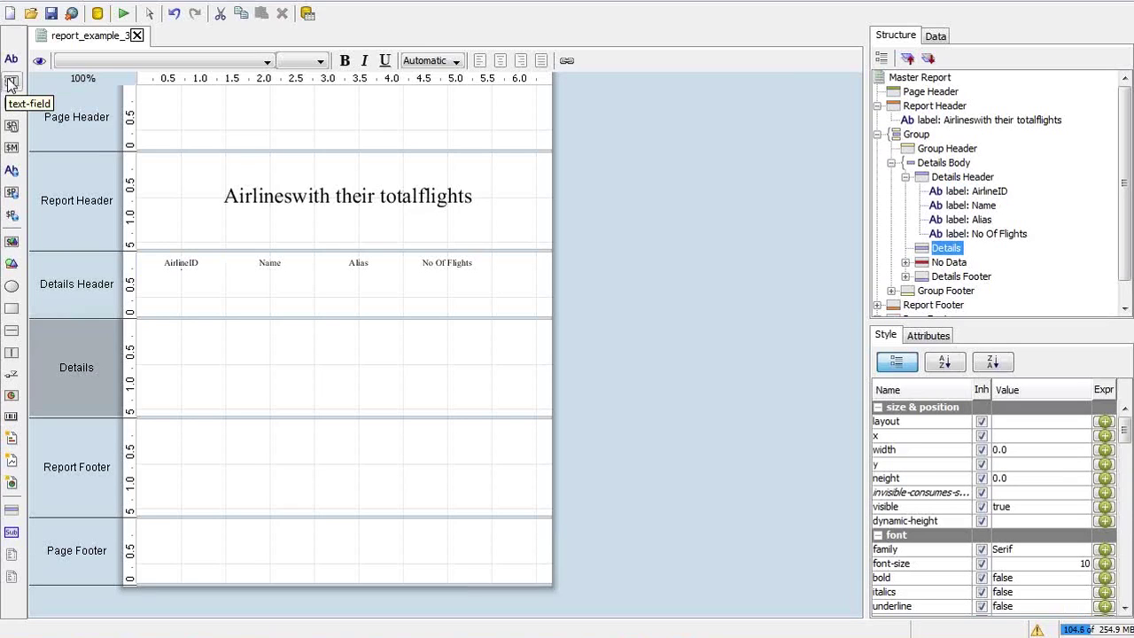
pyautogui.click(941, 260)
pyautogui.click(944, 249)
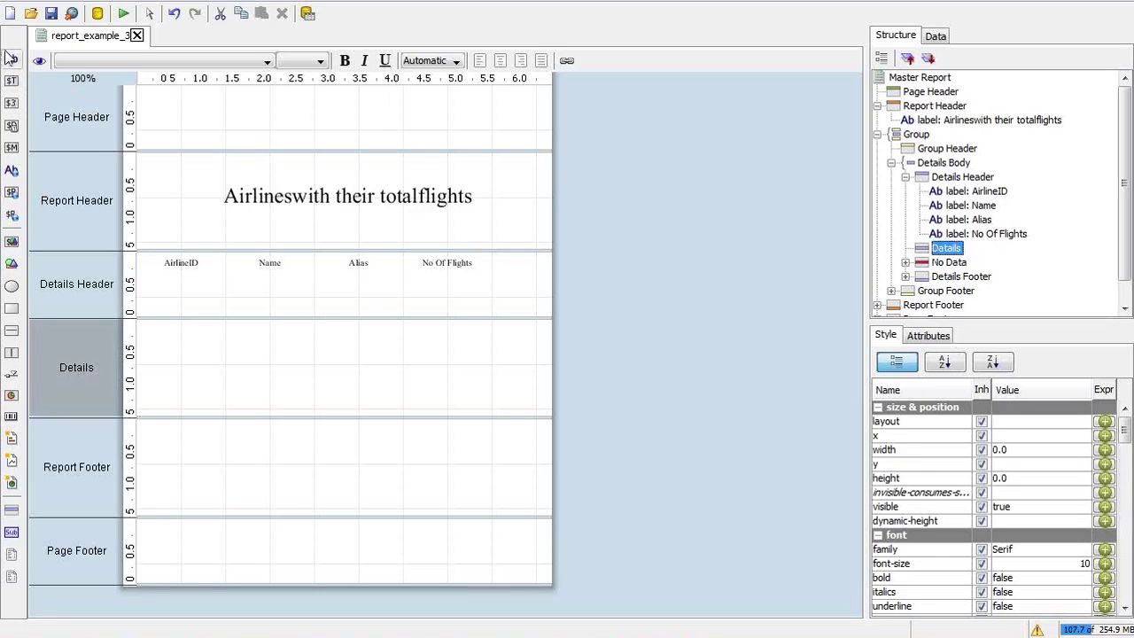
pyautogui.click(12, 81)
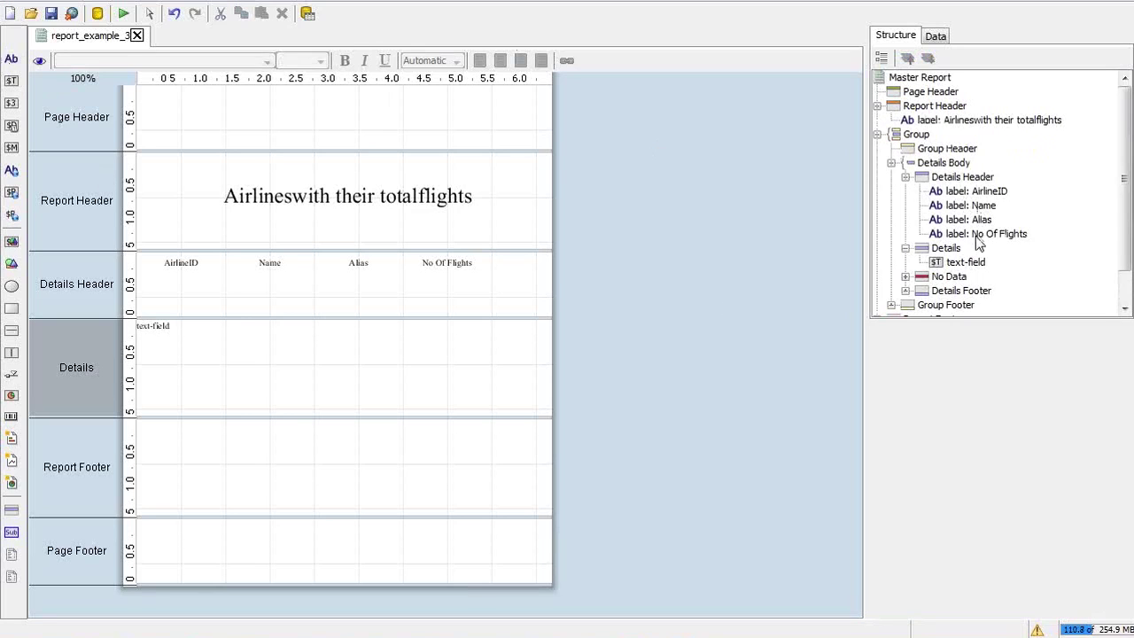
pyautogui.click(946, 249)
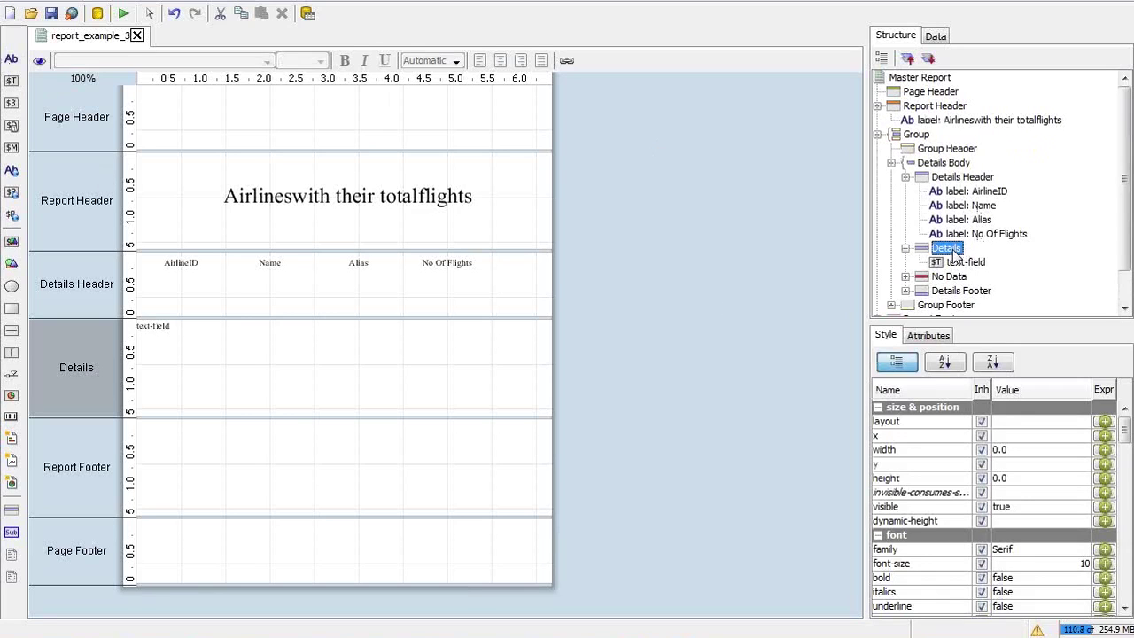
pyautogui.click(12, 81)
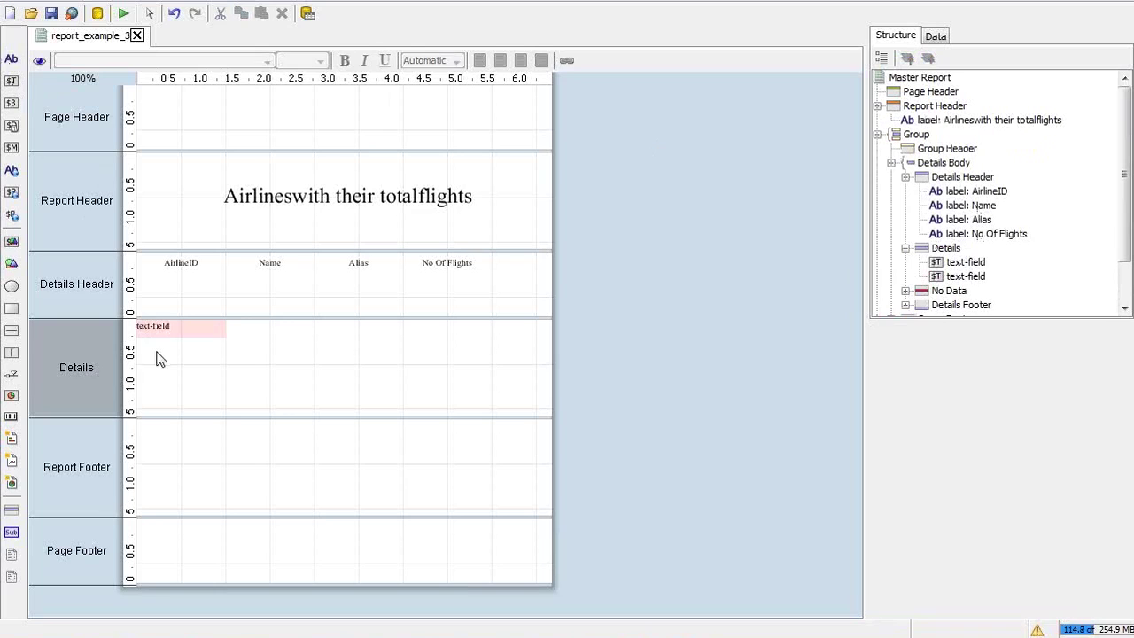
# Set the Details band layout to row, then add a third text field and a number field
pyautogui.click(277, 353)
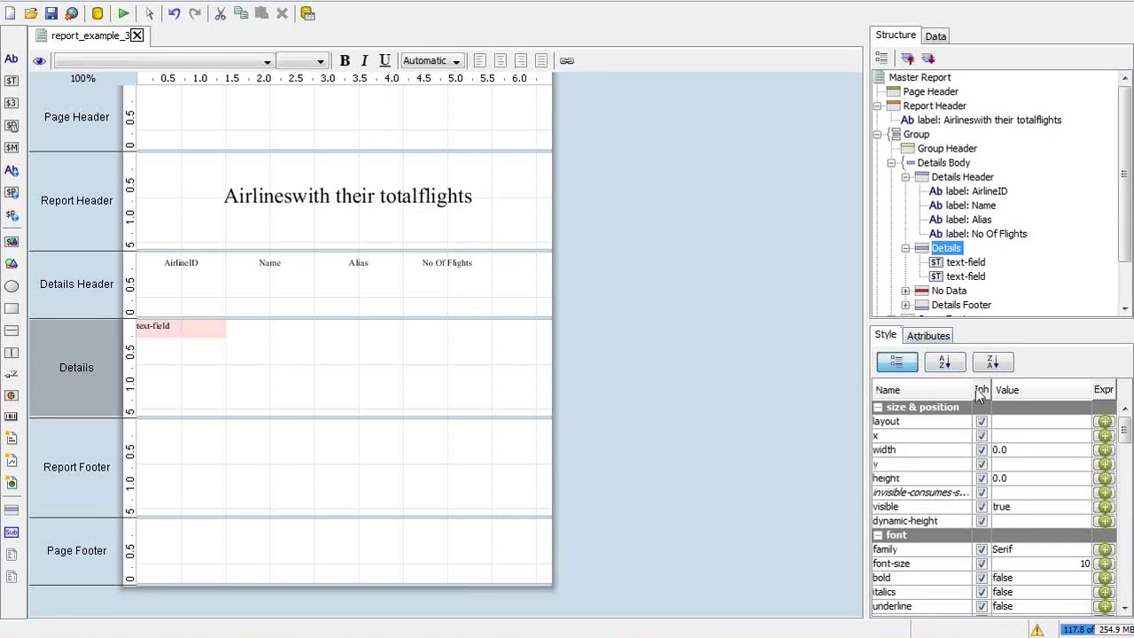
pyautogui.click(1035, 423)
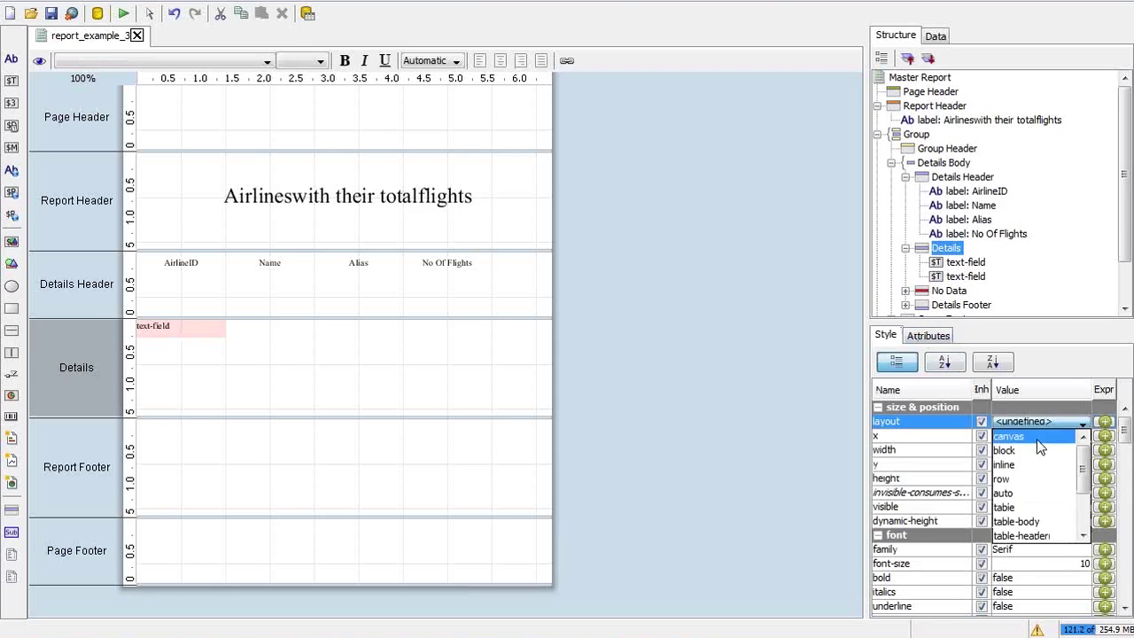
pyautogui.click(1023, 478)
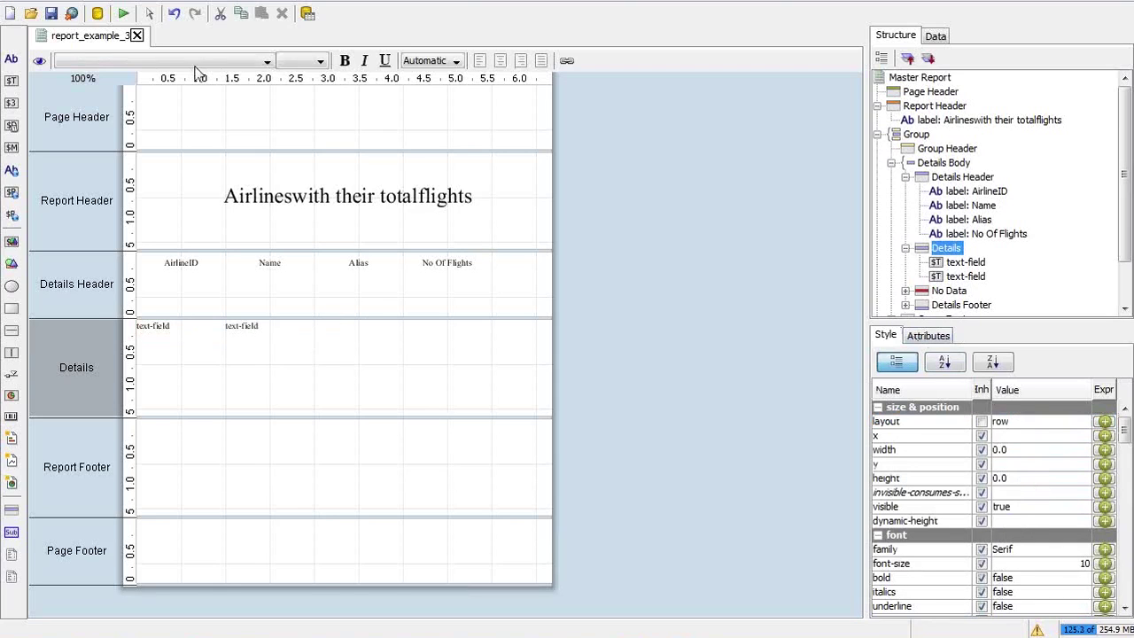
pyautogui.click(11, 82)
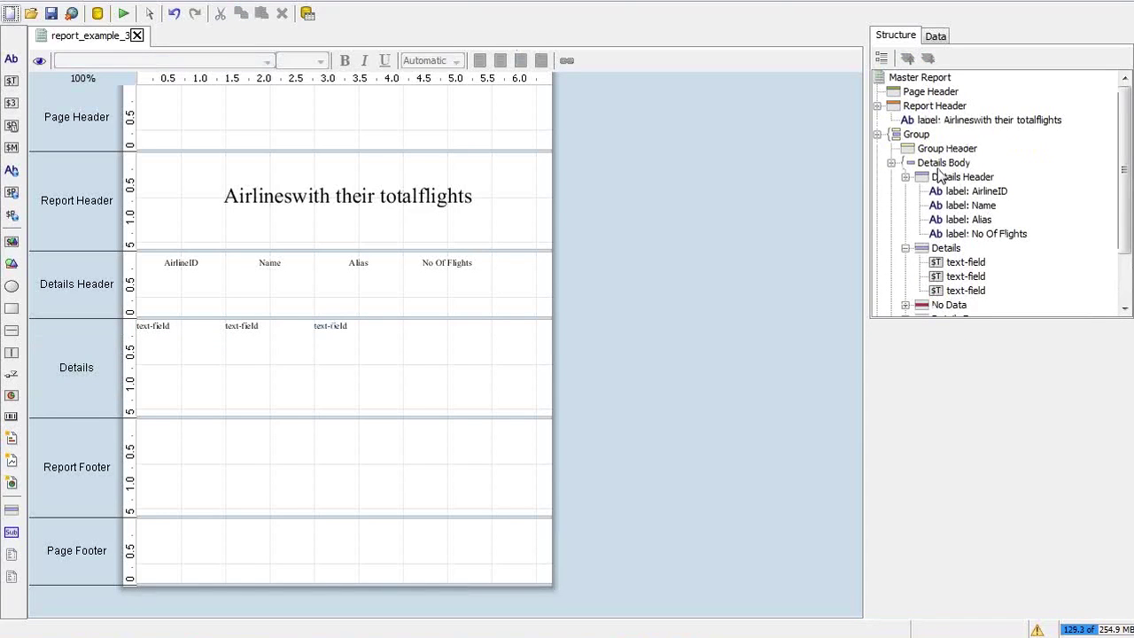
pyautogui.click(939, 253)
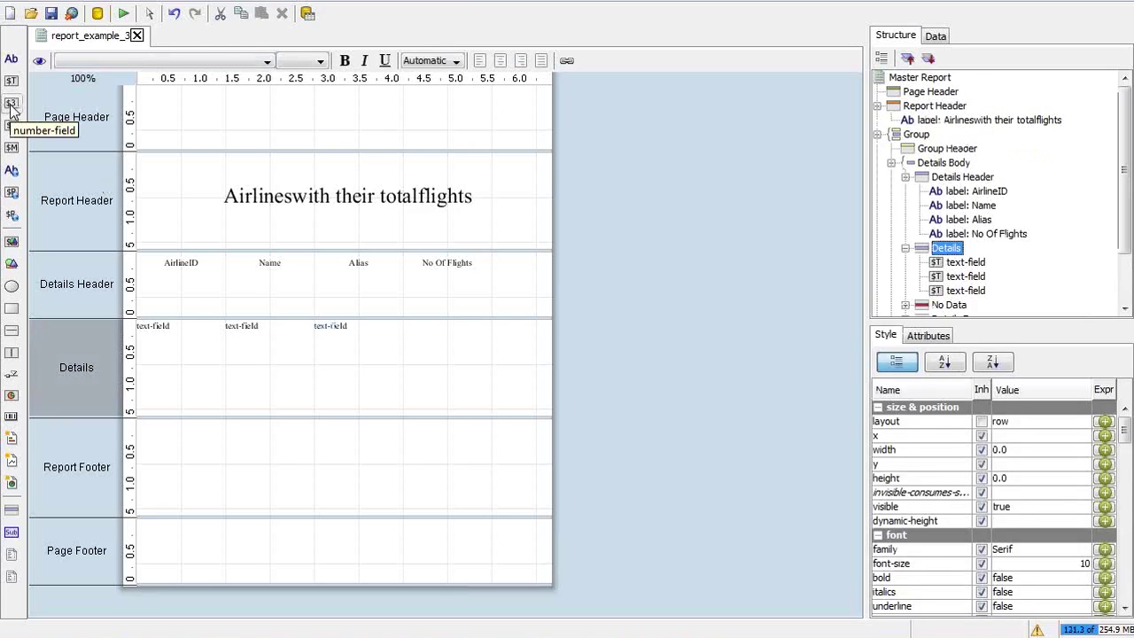
pyautogui.click(12, 104)
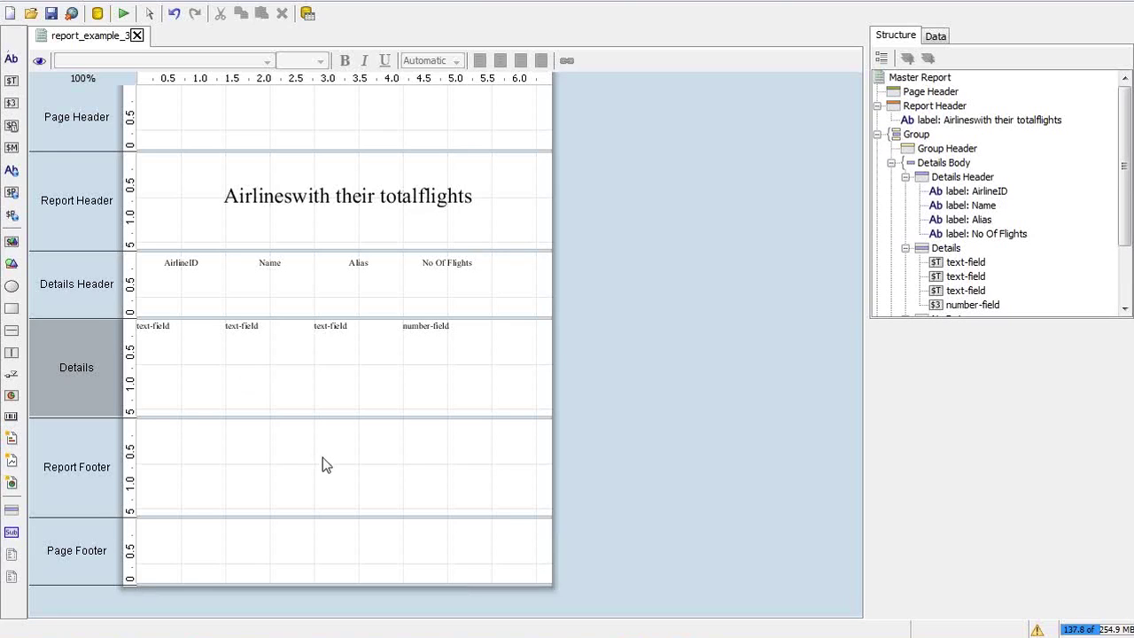
# Inspect the first text field's properties, then delete the number field
pyautogui.click(166, 327)
pyautogui.click(166, 326)
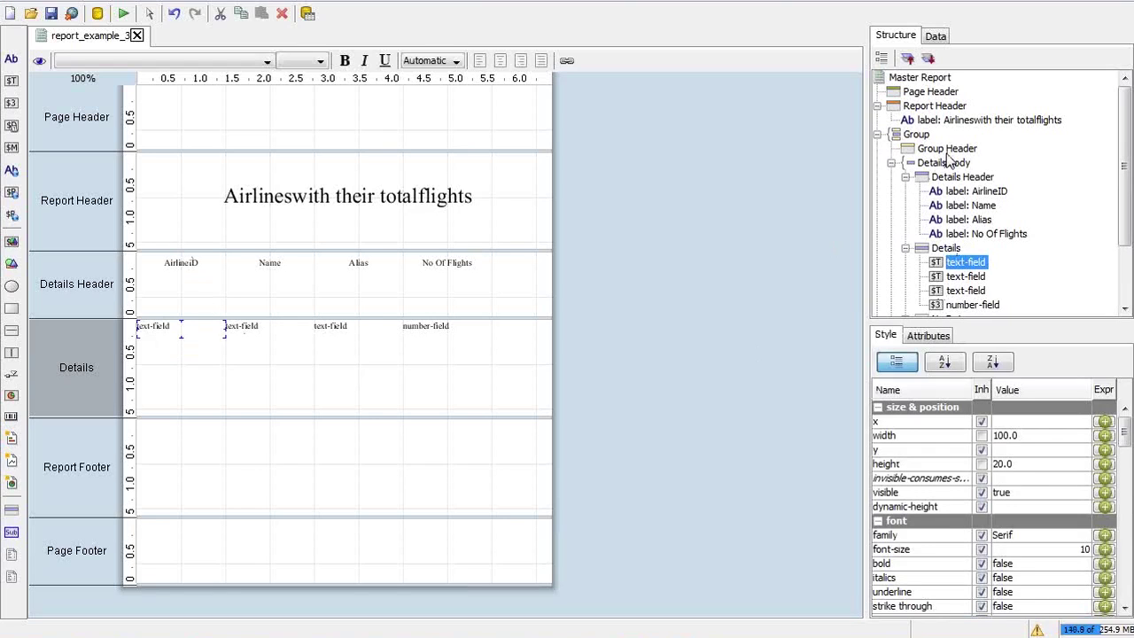
pyautogui.click(407, 325)
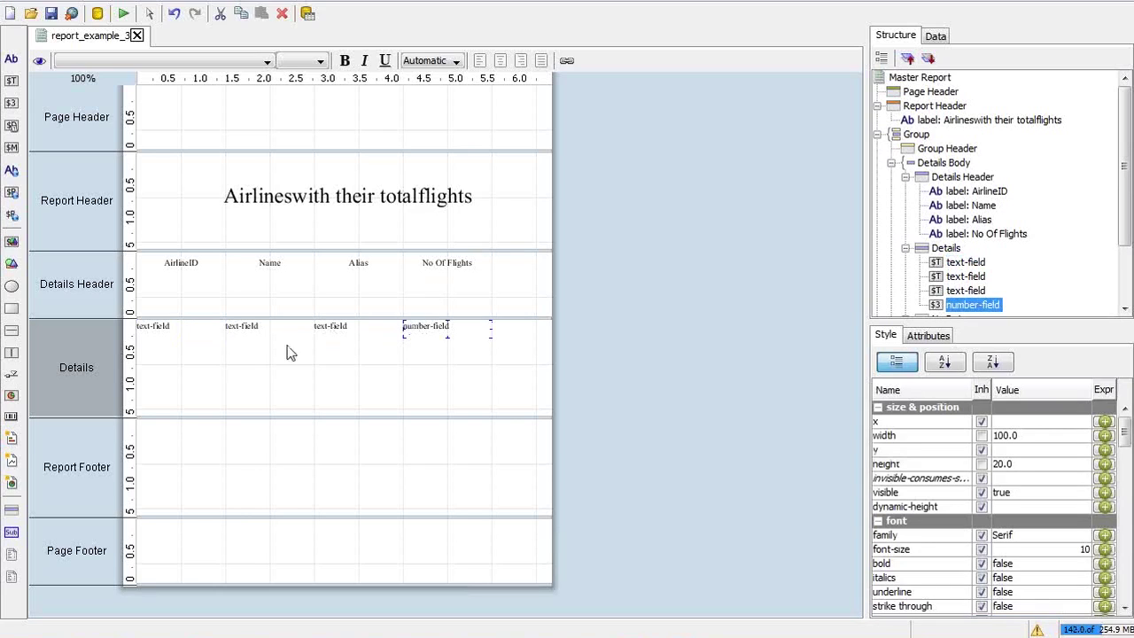
pyautogui.press('Delete')
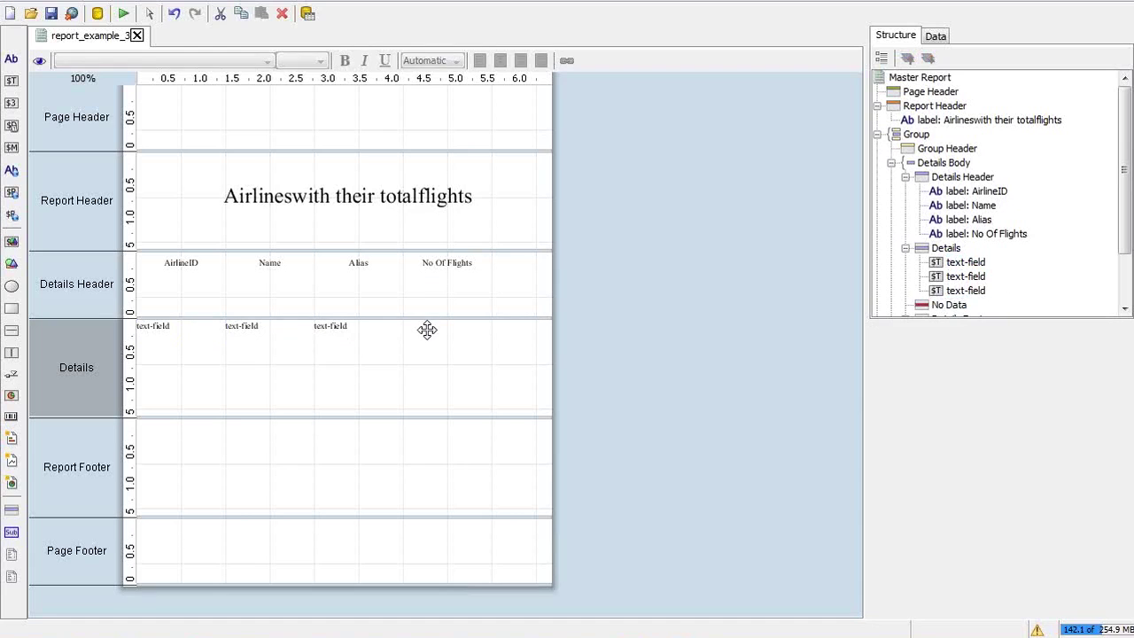
# Drag no_of_flights from the data set into Details, then delete all four detail fields
pyautogui.click(937, 37)
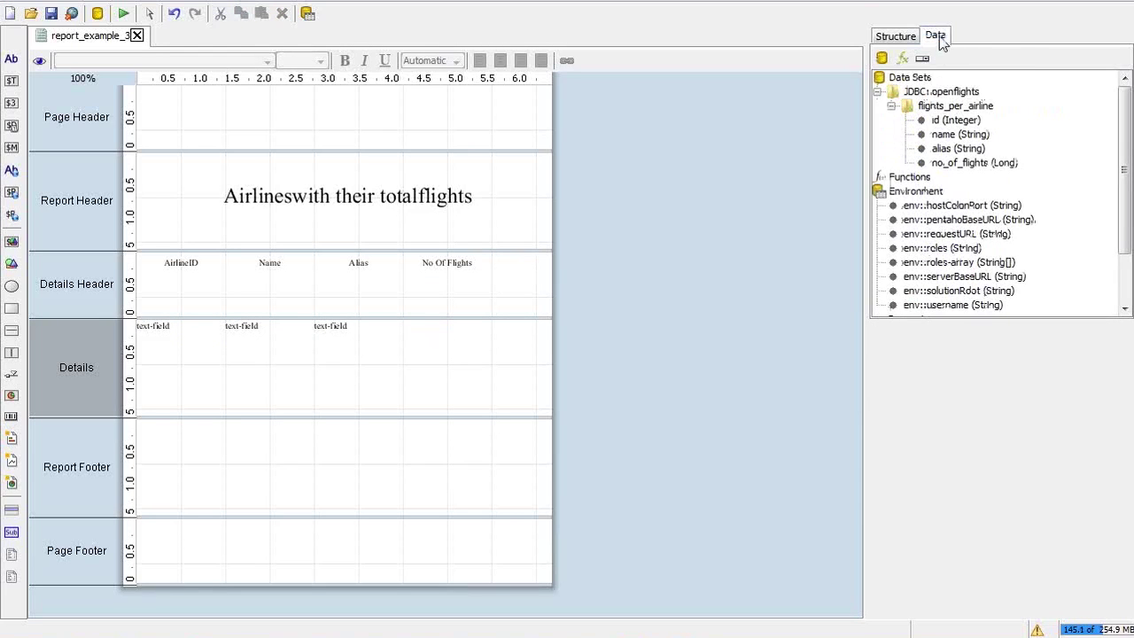
pyautogui.click(953, 163)
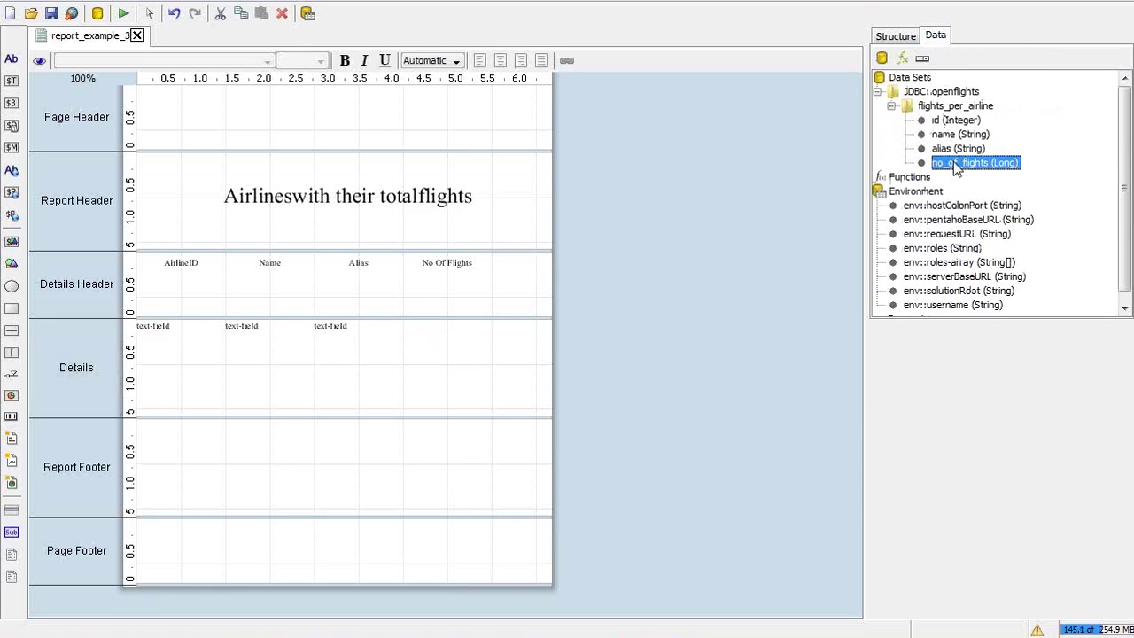
pyautogui.moveTo(951, 162); pyautogui.dragTo(407, 324)
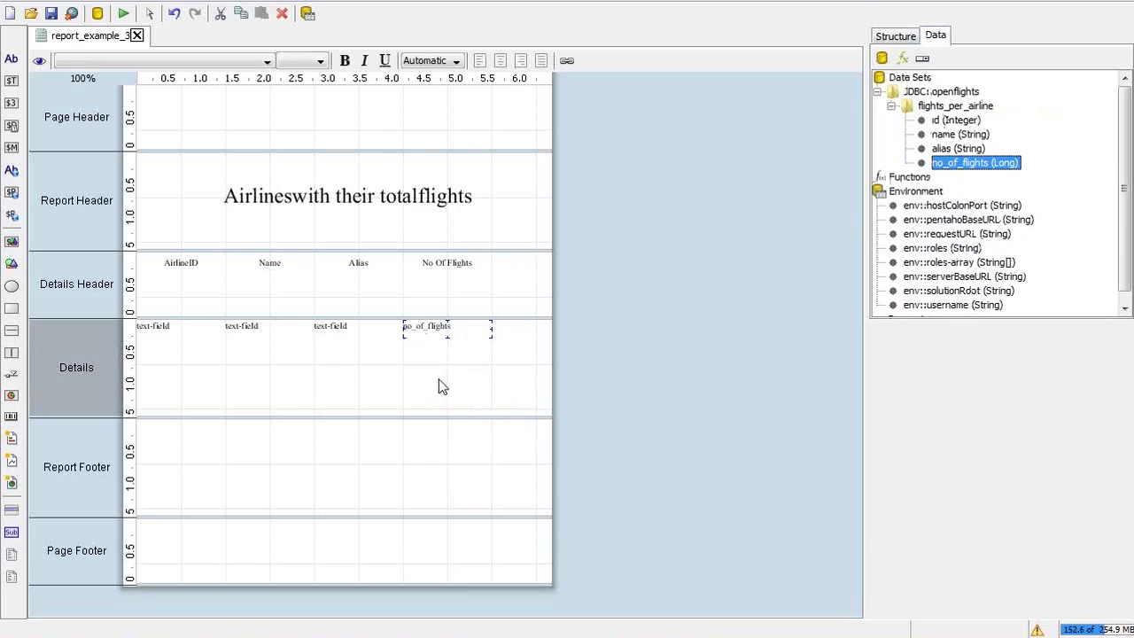
pyautogui.click(350, 328)
pyautogui.click(439, 329)
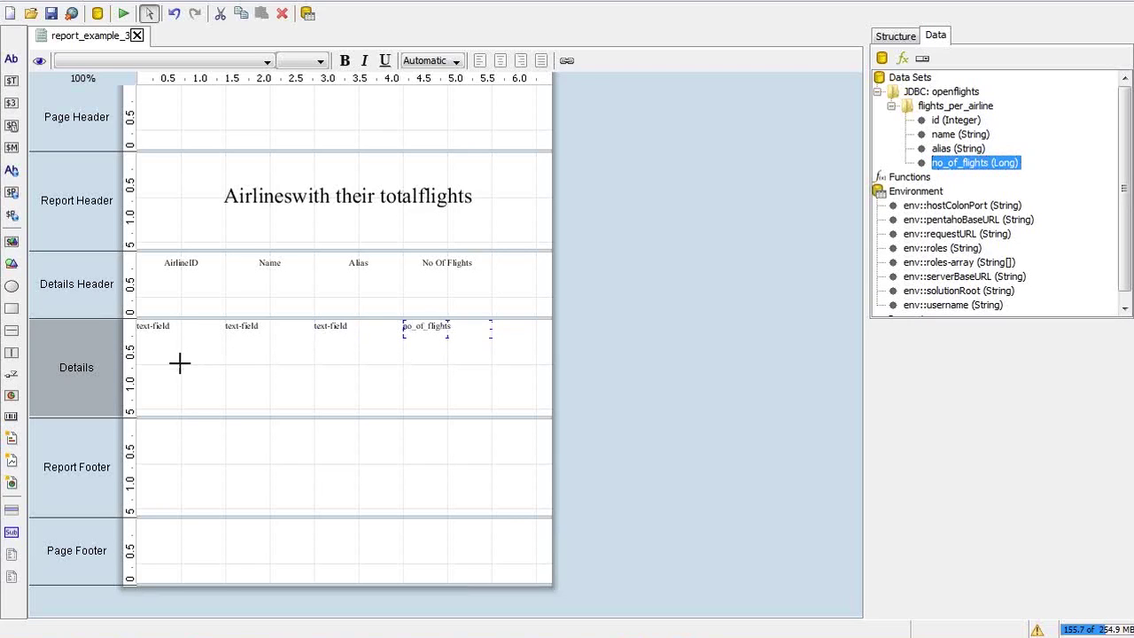
pyautogui.moveTo(423, 331); pyautogui.dragTo(142, 328)
pyautogui.press('Delete')
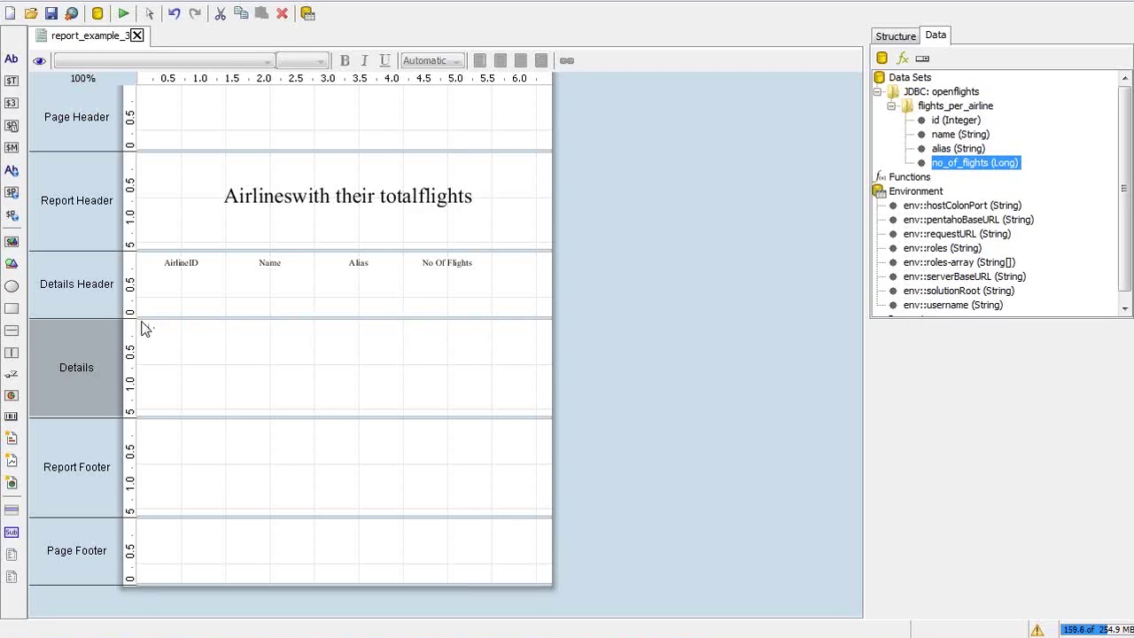
# Place the id, name, alias and no_of_flights fields side by side in the Details band
pyautogui.click(936, 120)
pyautogui.moveTo(932, 129); pyautogui.dragTo(327, 352)
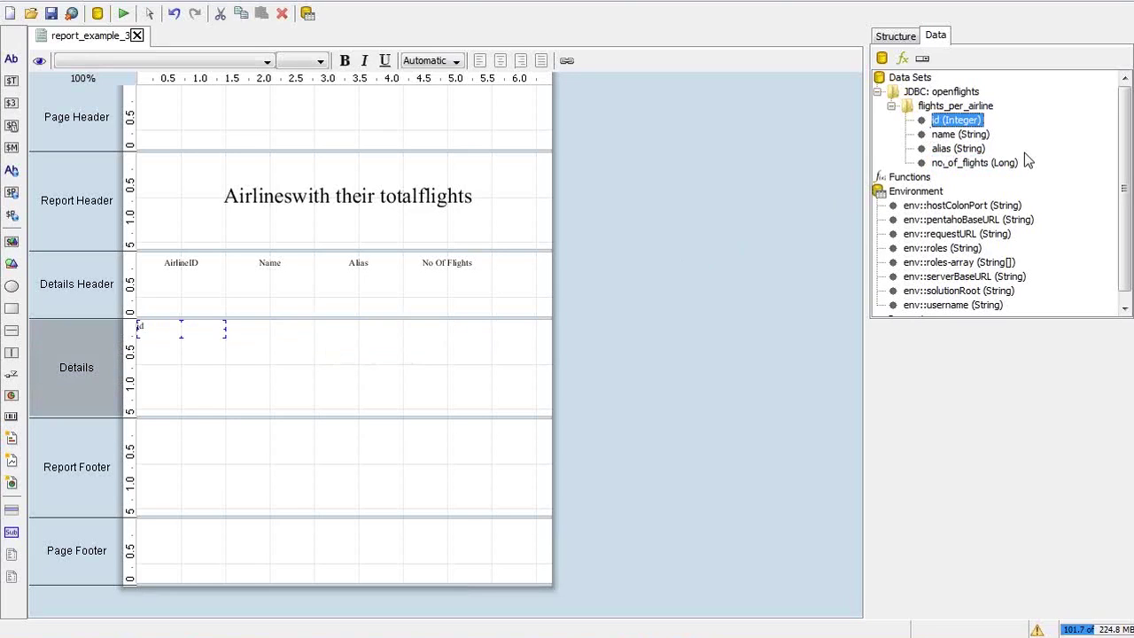
pyautogui.click(962, 137)
pyautogui.moveTo(965, 147); pyautogui.dragTo(413, 346)
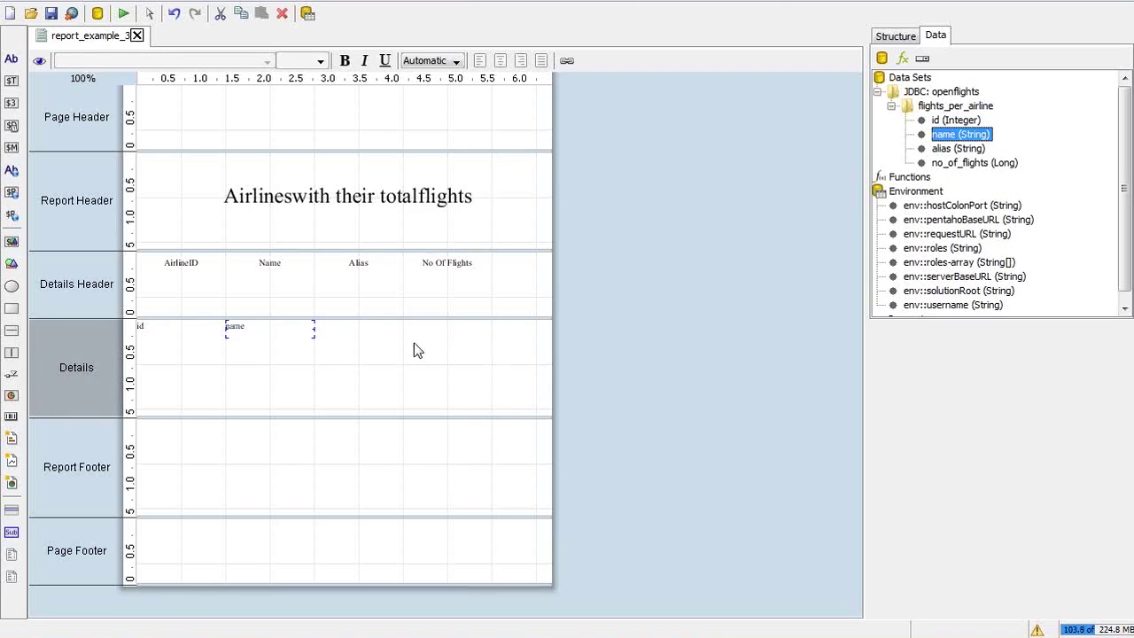
pyautogui.click(950, 149)
pyautogui.moveTo(949, 149); pyautogui.dragTo(328, 333)
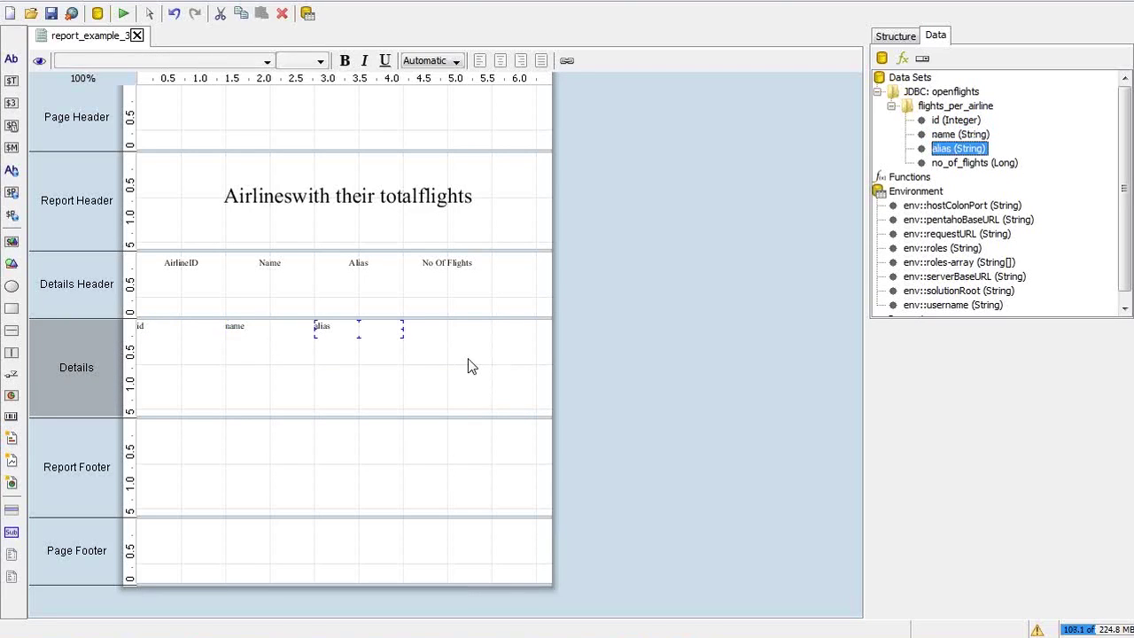
pyautogui.moveTo(962, 163); pyautogui.dragTo(432, 346)
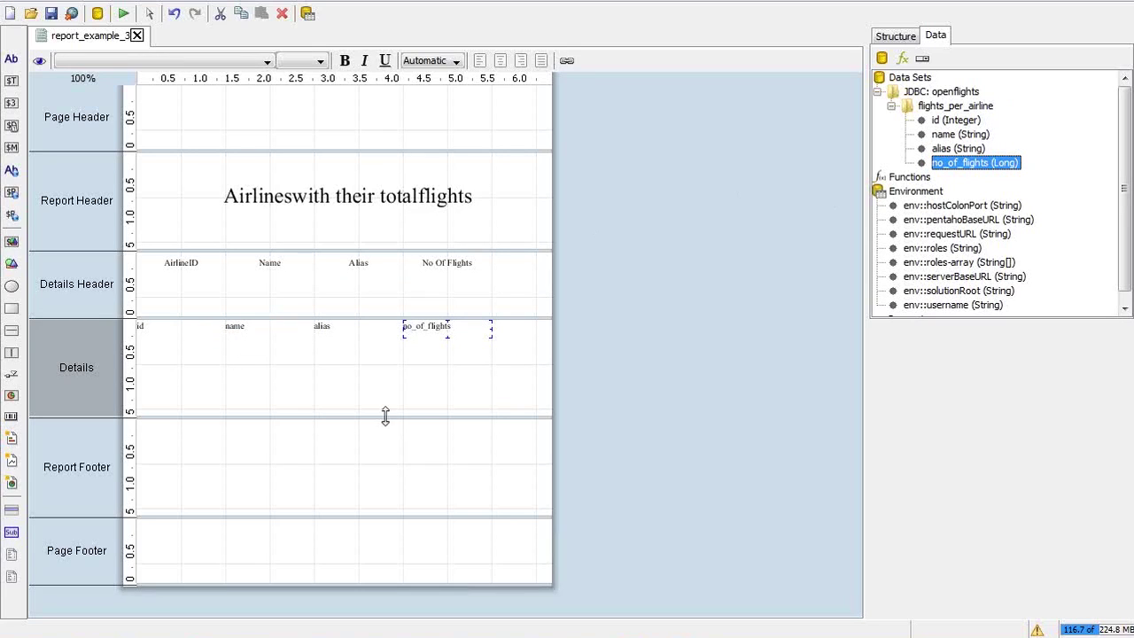
pyautogui.keyDown('shift'); pyautogui.click(969, 124); pyautogui.keyUp('shift')
pyautogui.click(972, 133)
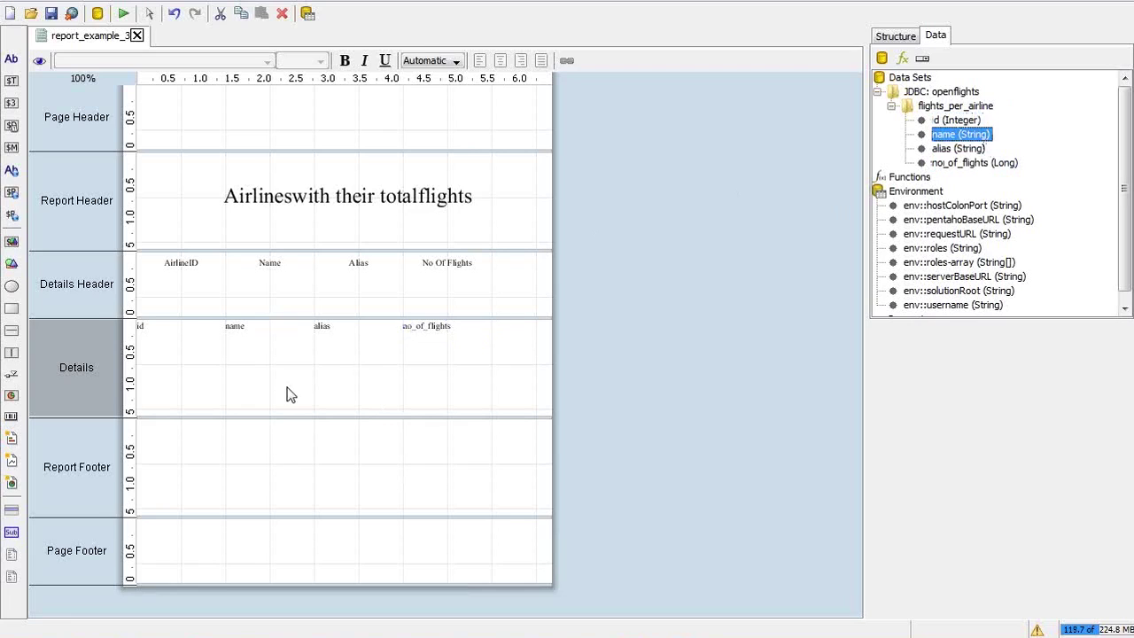
# Check which data column the id field shows in the Structure tree's Attributes tab
pyautogui.click(145, 327)
pyautogui.click(909, 34)
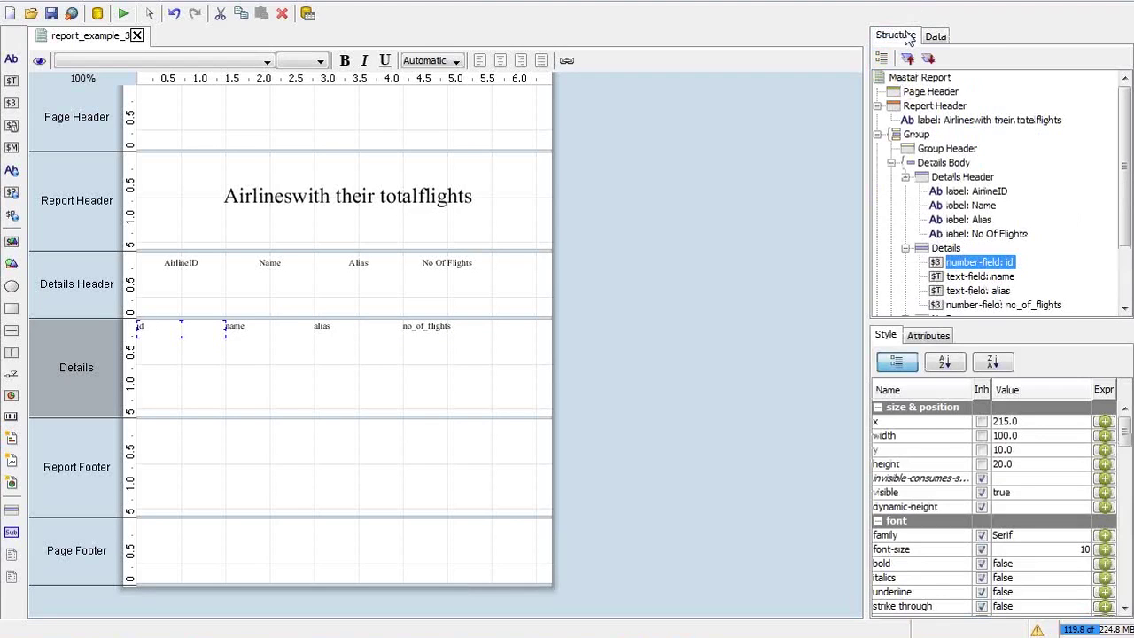
pyautogui.click(918, 338)
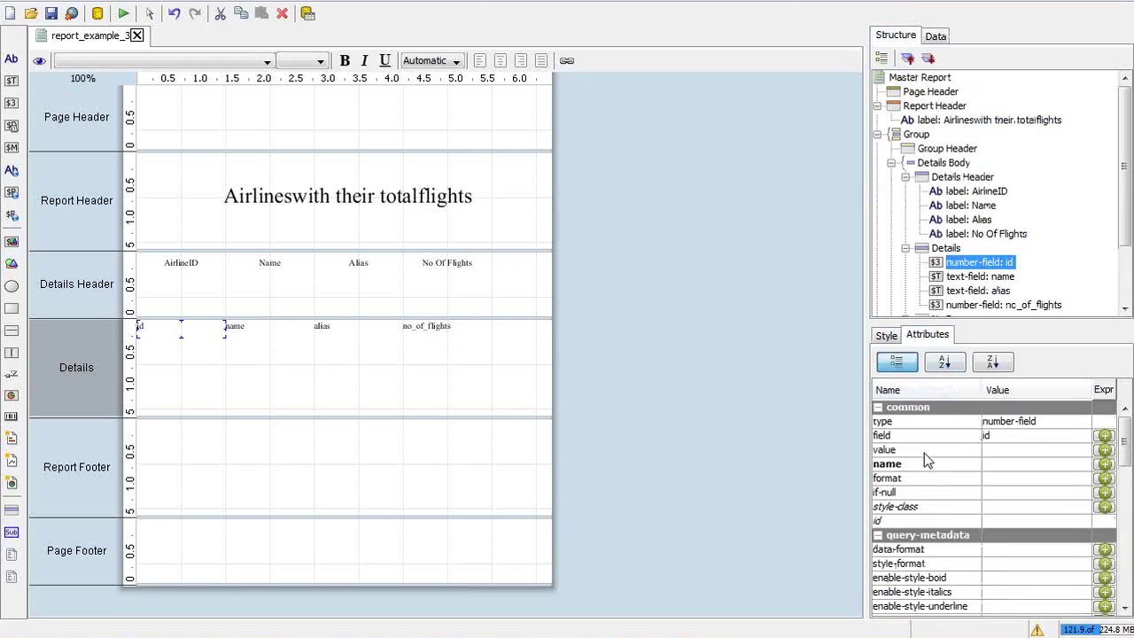
pyautogui.click(1001, 438)
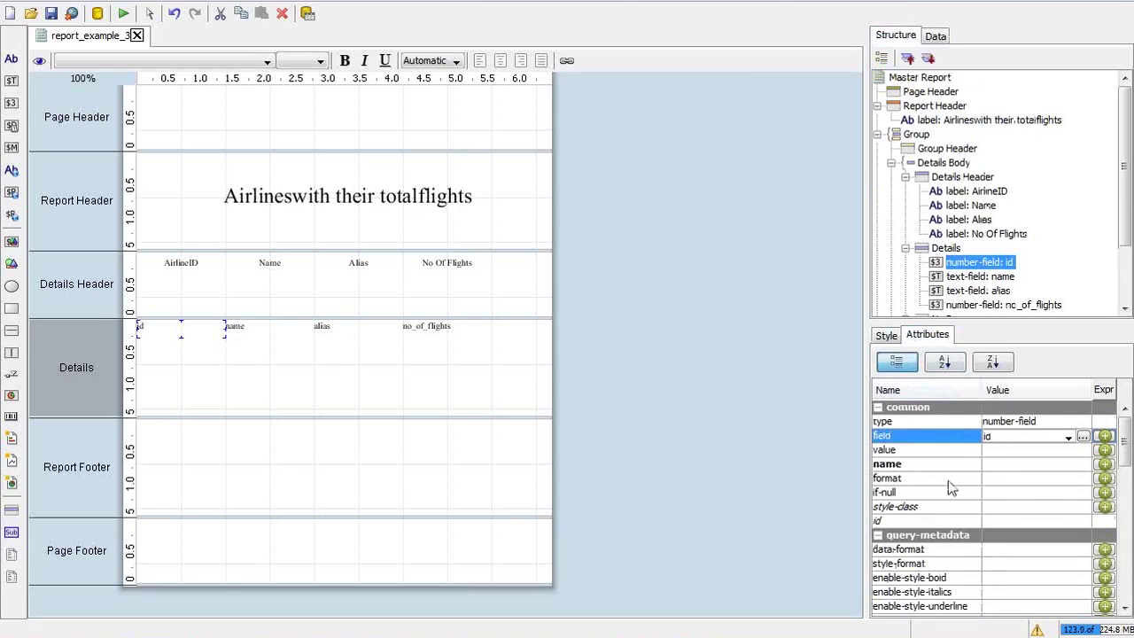
# Inspect the no_of_flights number format, then return to its Style properties
pyautogui.click(438, 329)
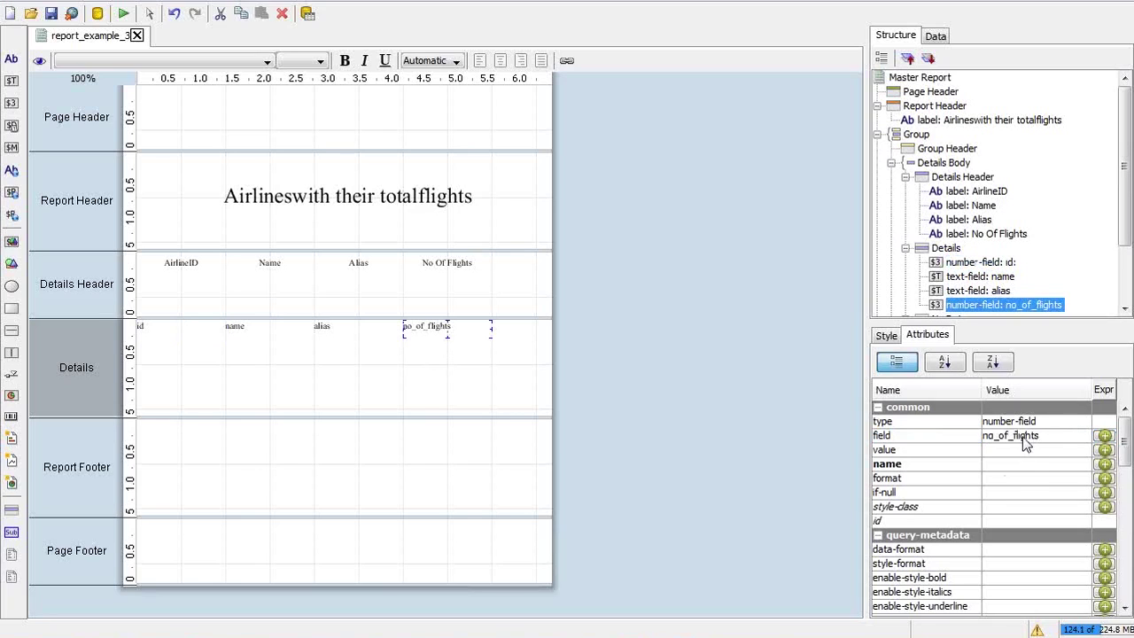
pyautogui.click(1003, 478)
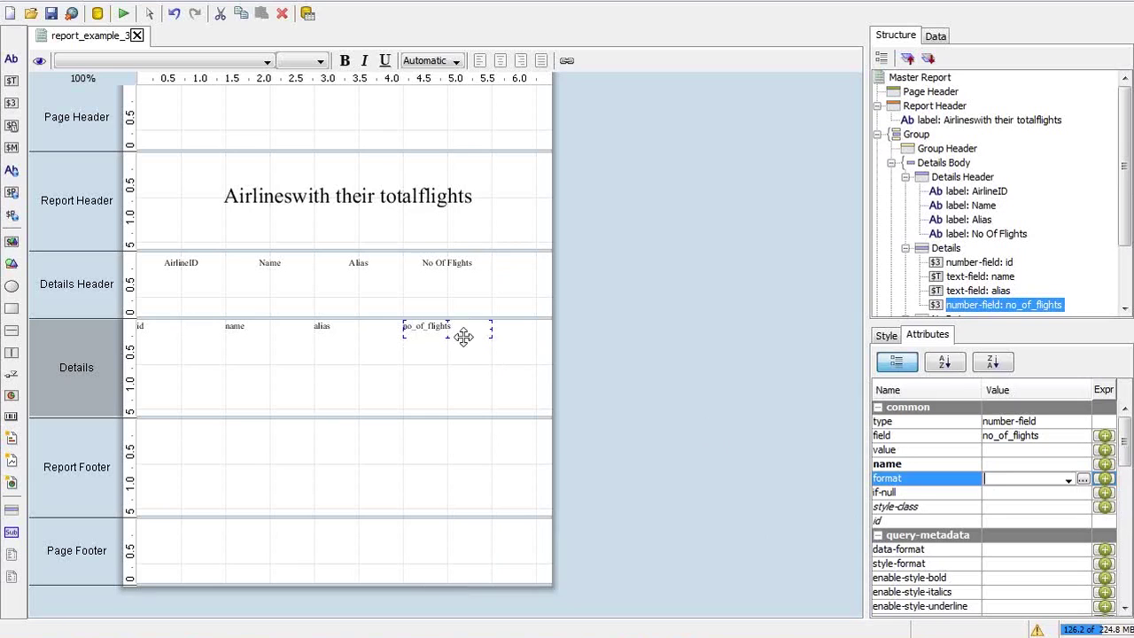
pyautogui.click(892, 337)
pyautogui.moveTo(1122, 433); pyautogui.dragTo(1124, 462)
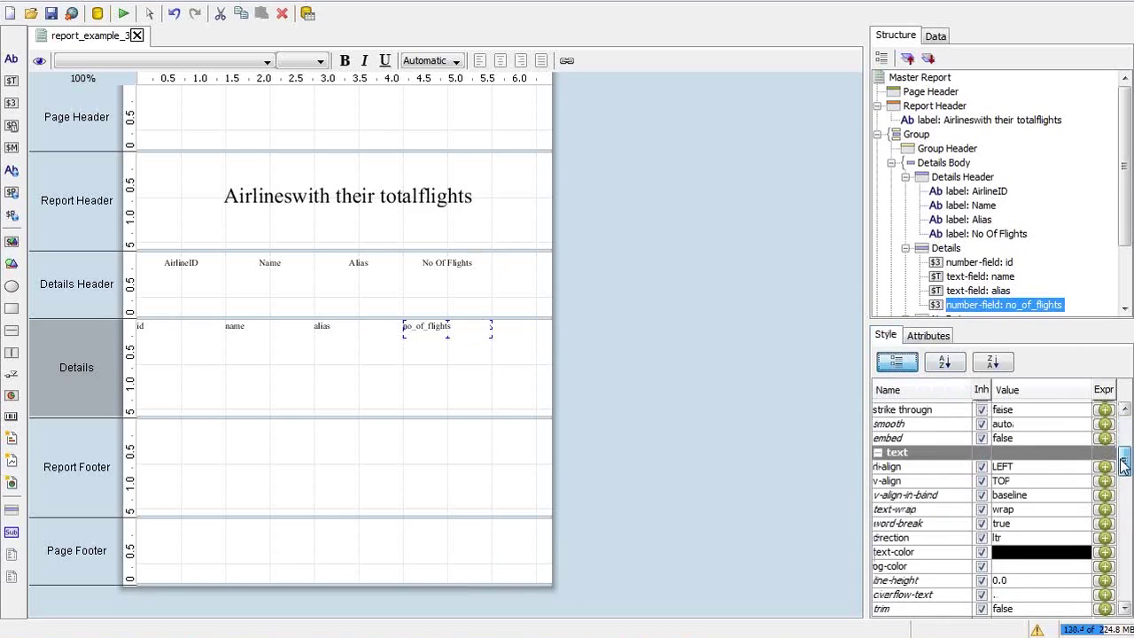
# Set the no_of_flights field's h-align to RIGHT and switch to the Step 6 slide
pyautogui.click(1040, 471)
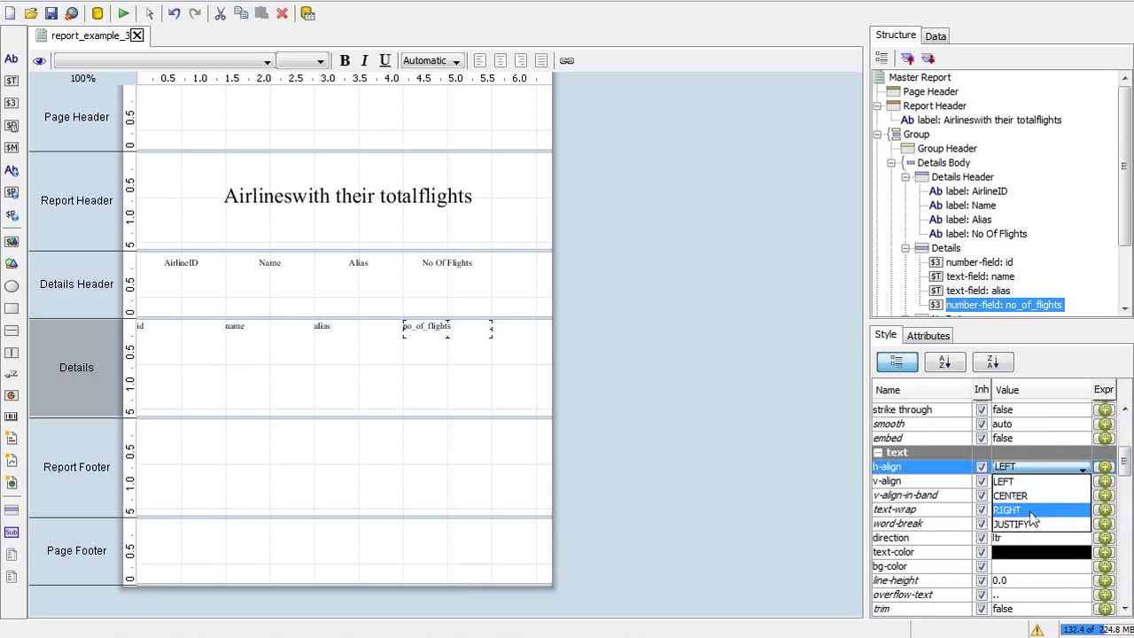
pyautogui.click(1029, 510)
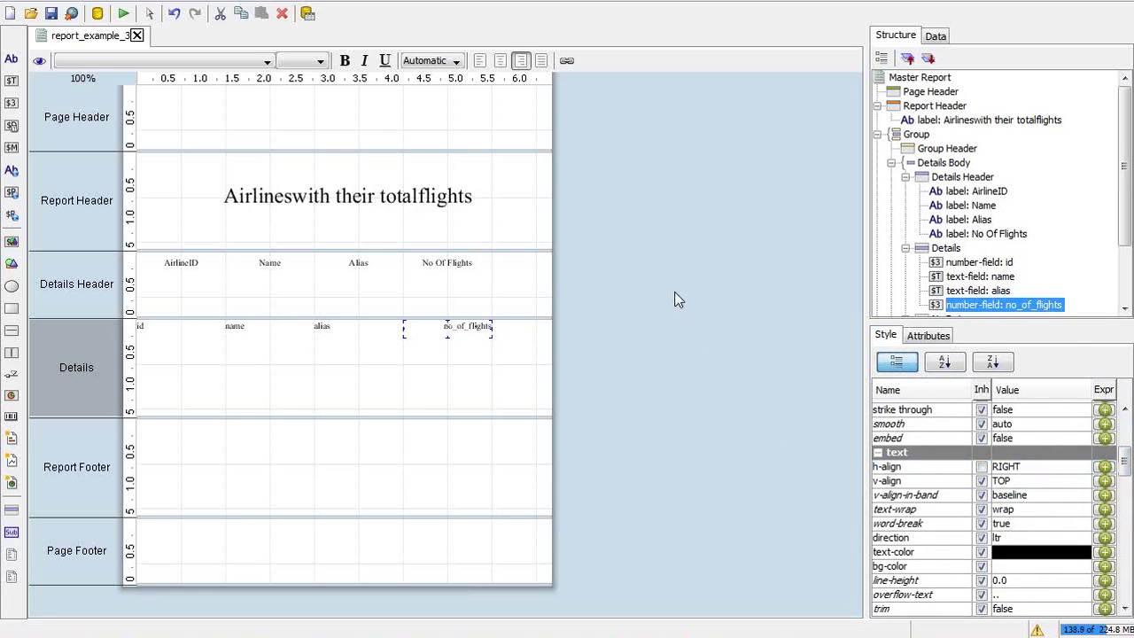
pyautogui.click(675, 300)
pyautogui.hotkey('alt', 'Tab')
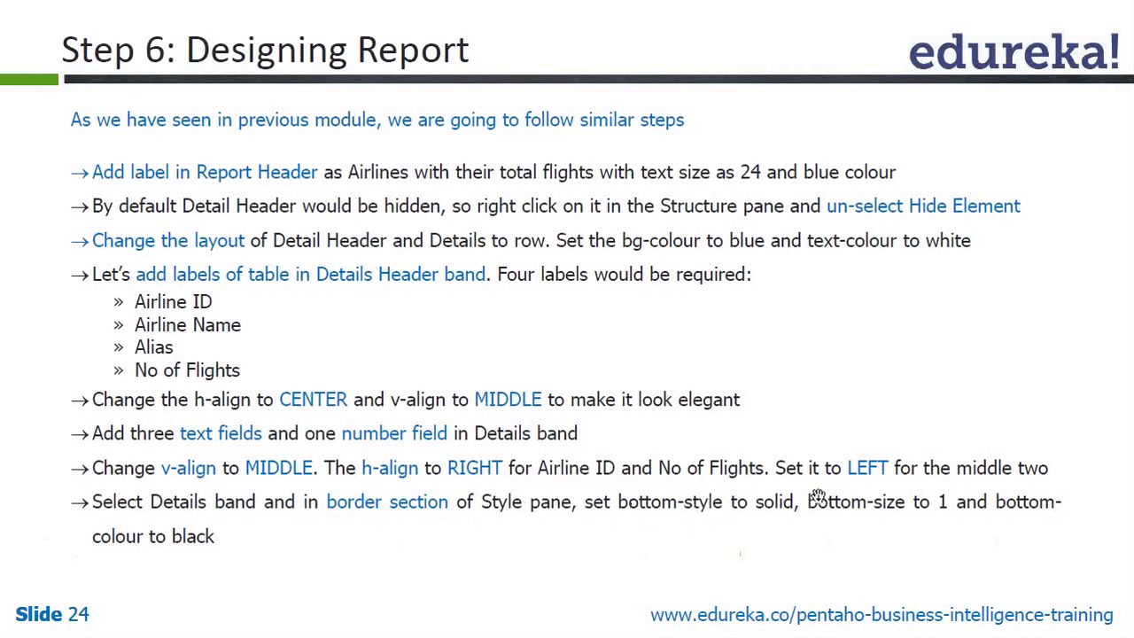
# Select the Details Header band and review its Style properties
pyautogui.hotkey('alt', 'Tab')
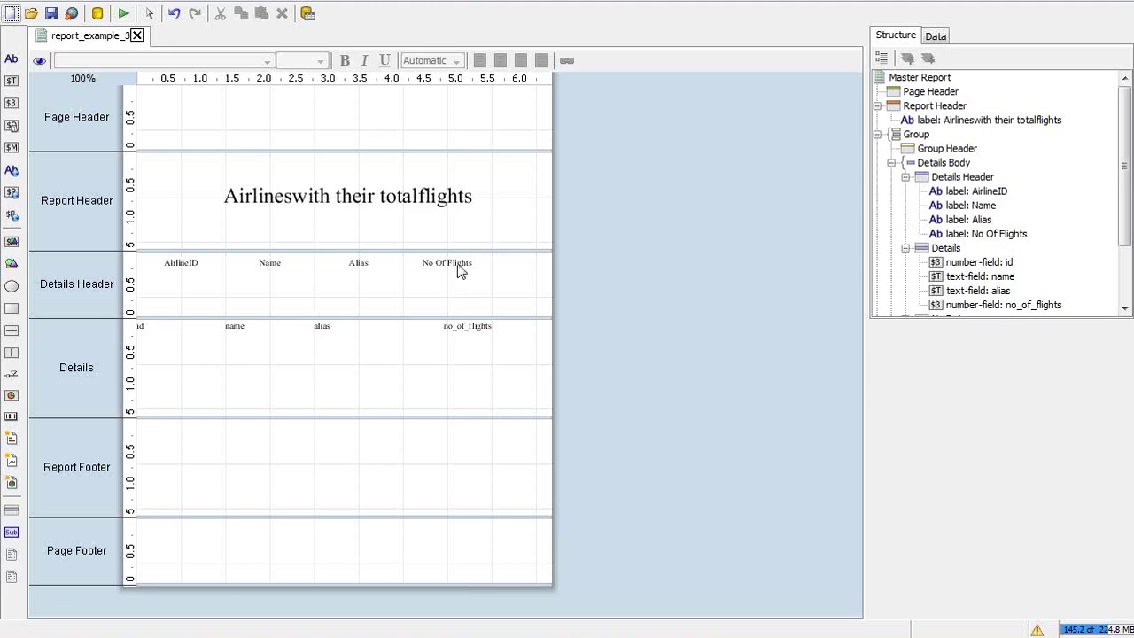
pyautogui.click(456, 264)
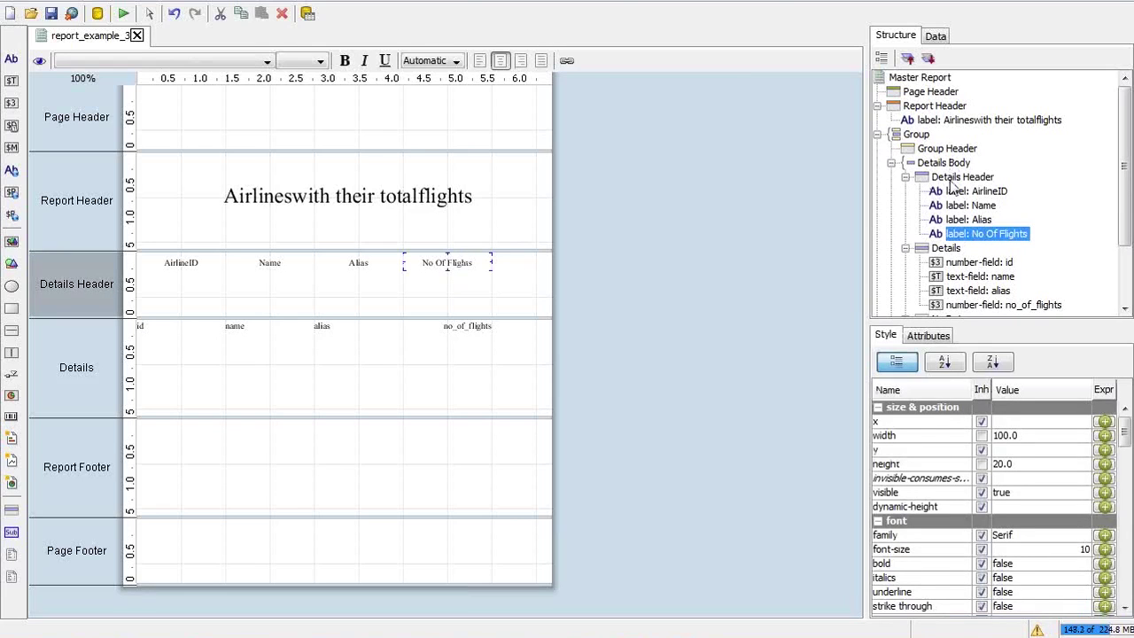
pyautogui.click(954, 181)
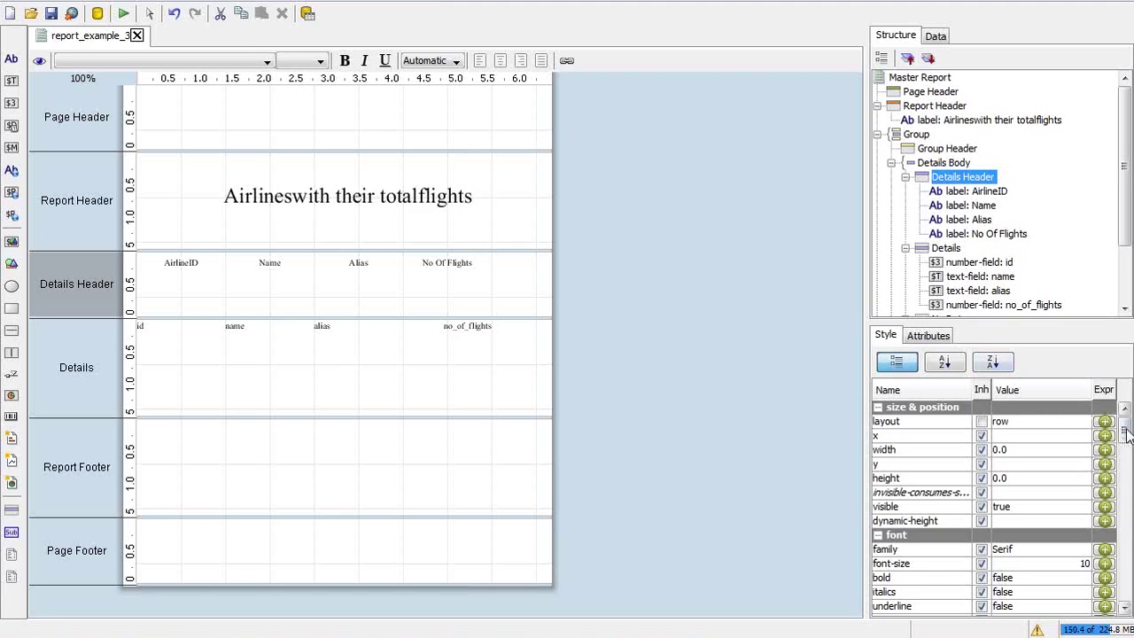
pyautogui.moveTo(1125, 431); pyautogui.dragTo(1124, 518)
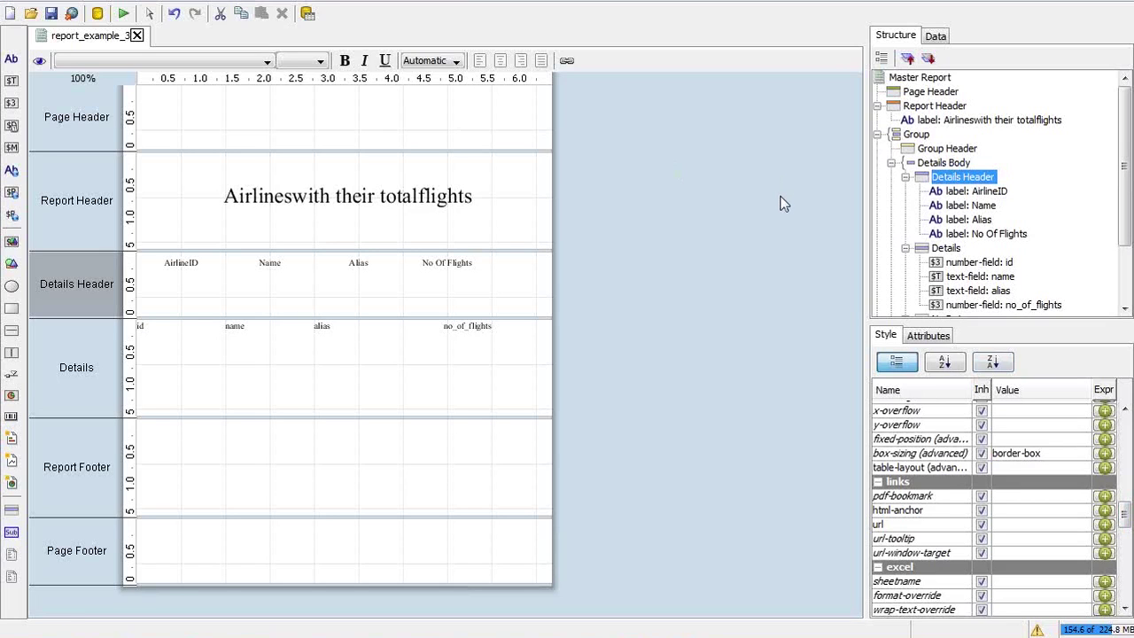
# Select all four Details Header labels and scroll their Style pane to text-color
pyautogui.hotkey('alt', 'Tab')
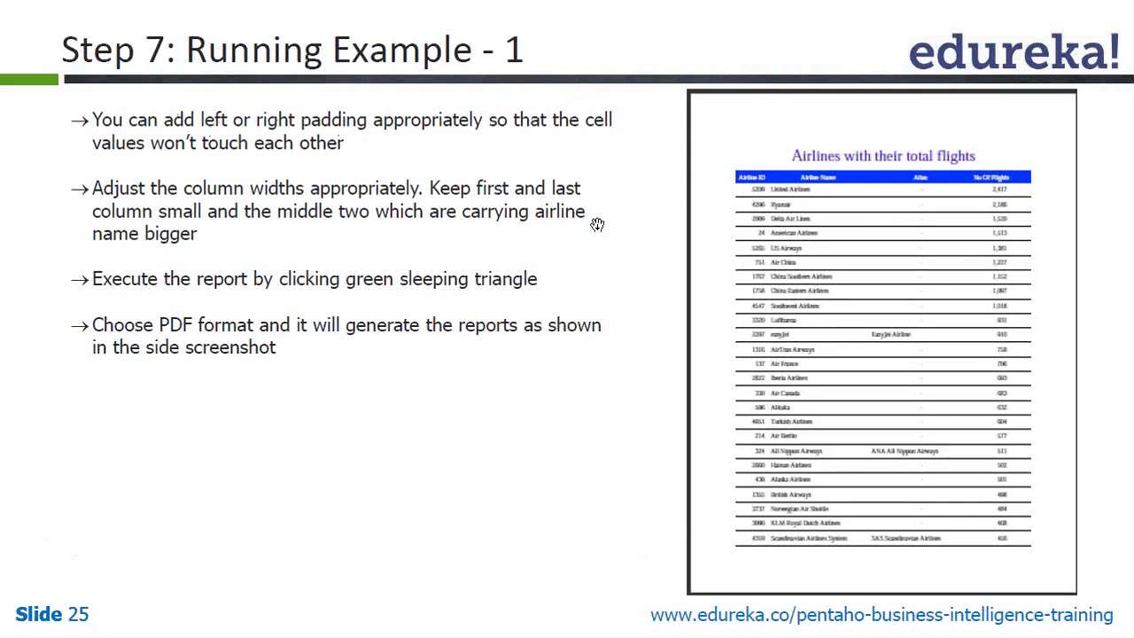
pyautogui.hotkey('alt', 'Tab')
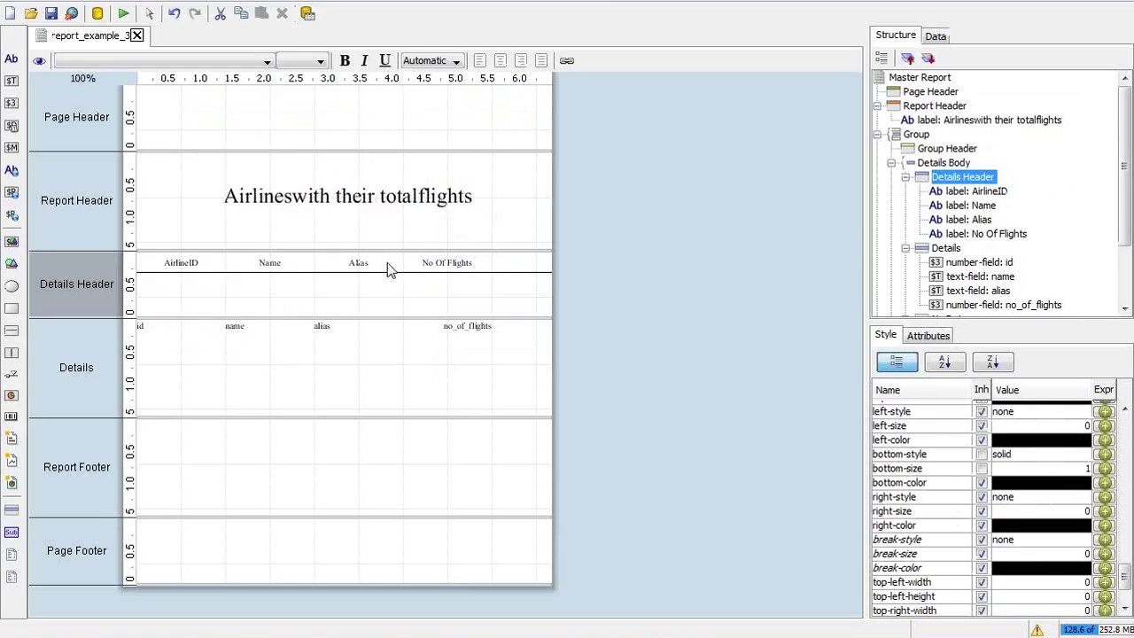
pyautogui.click(366, 263)
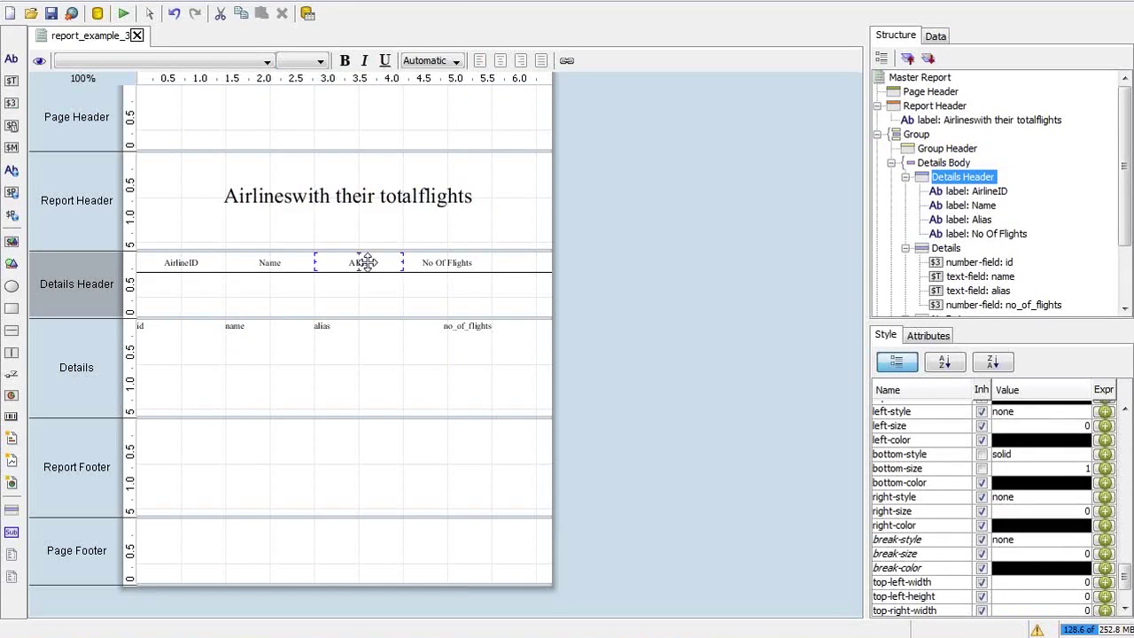
pyautogui.click(436, 268)
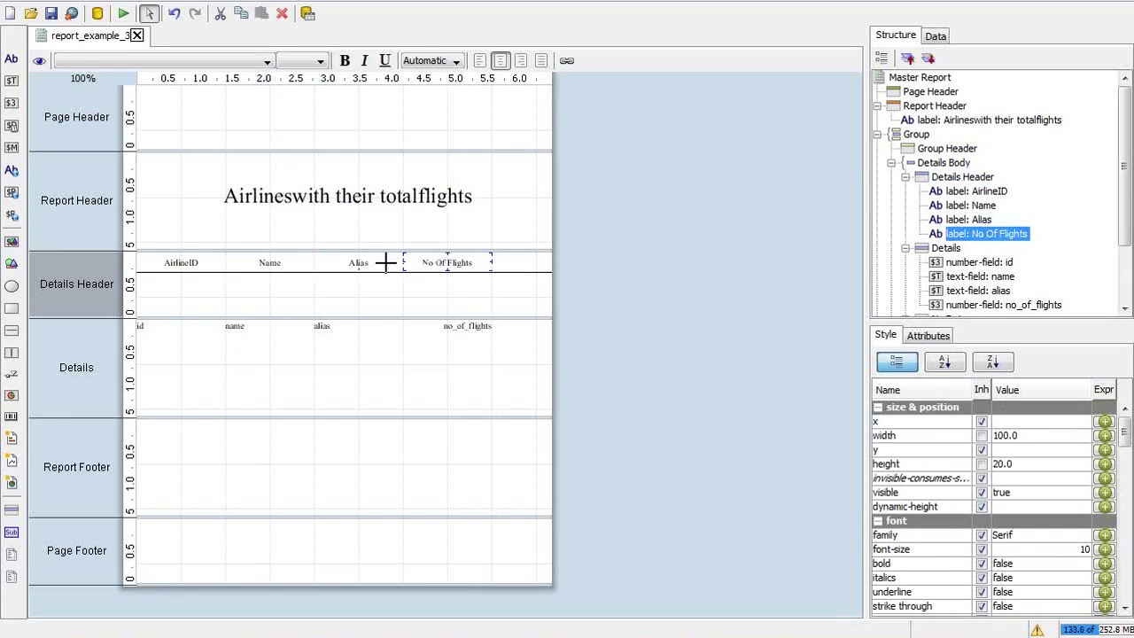
pyautogui.moveTo(421, 266); pyautogui.dragTo(150, 257)
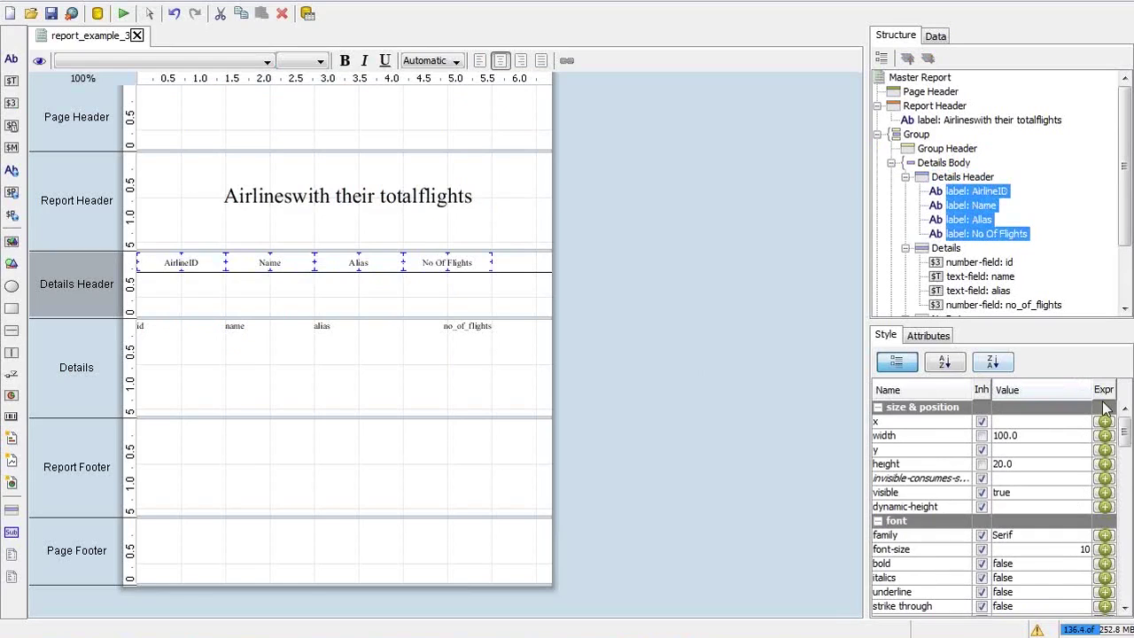
pyautogui.scroll(-3, 1124, 451)
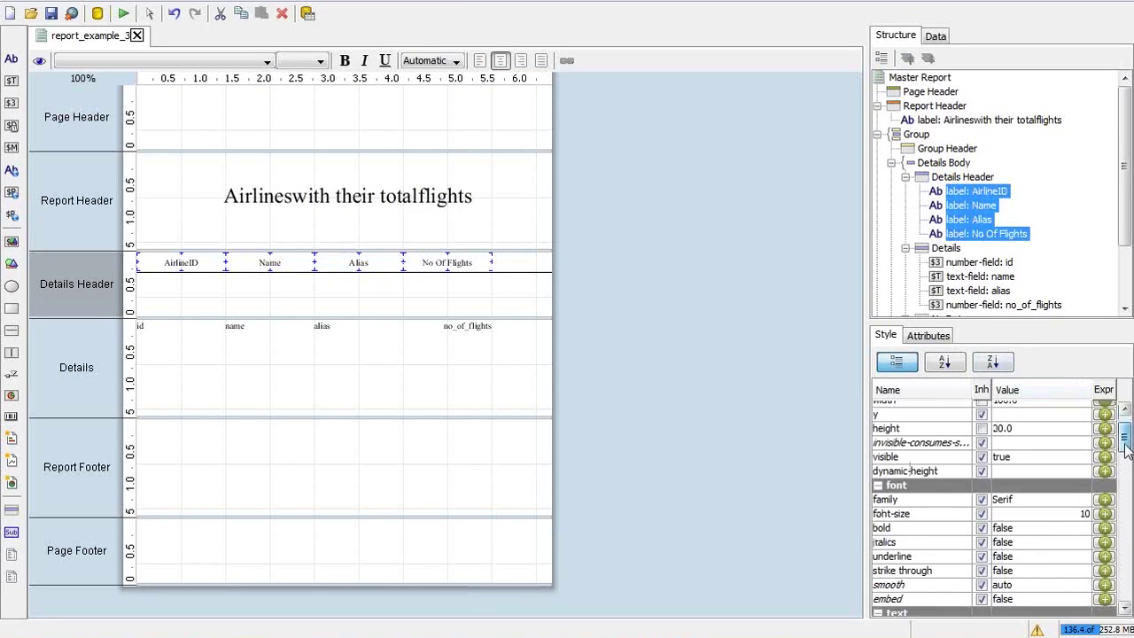
pyautogui.moveTo(1125, 460); pyautogui.dragTo(1126, 462)
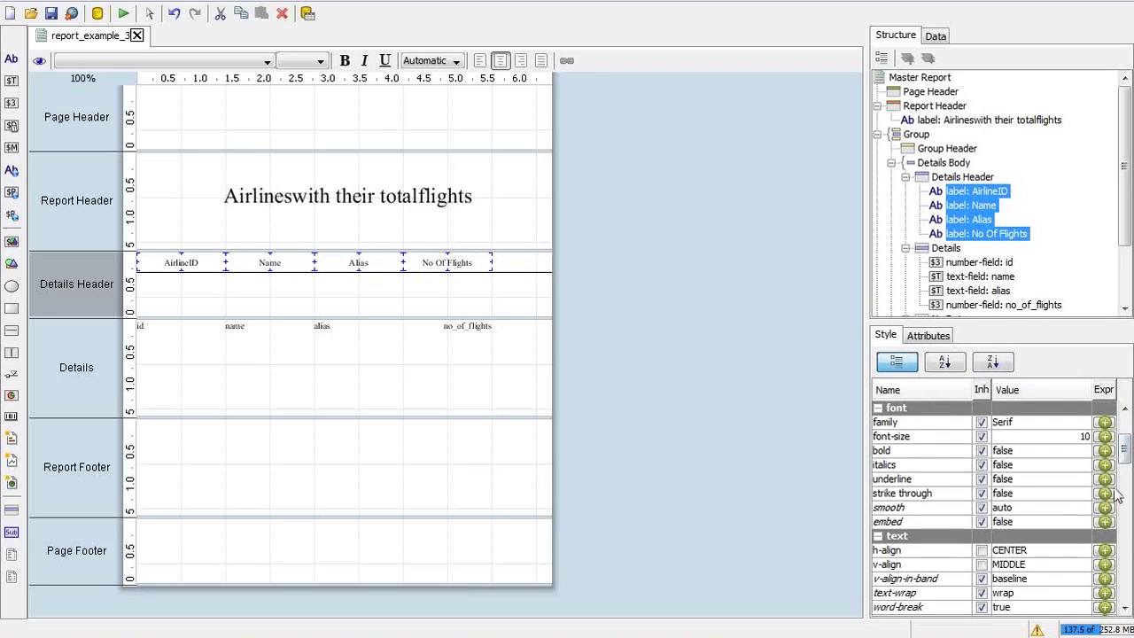
pyautogui.moveTo(1124, 450); pyautogui.dragTo(1126, 478)
# Set the four header labels' text-color to white
pyautogui.click(1079, 427)
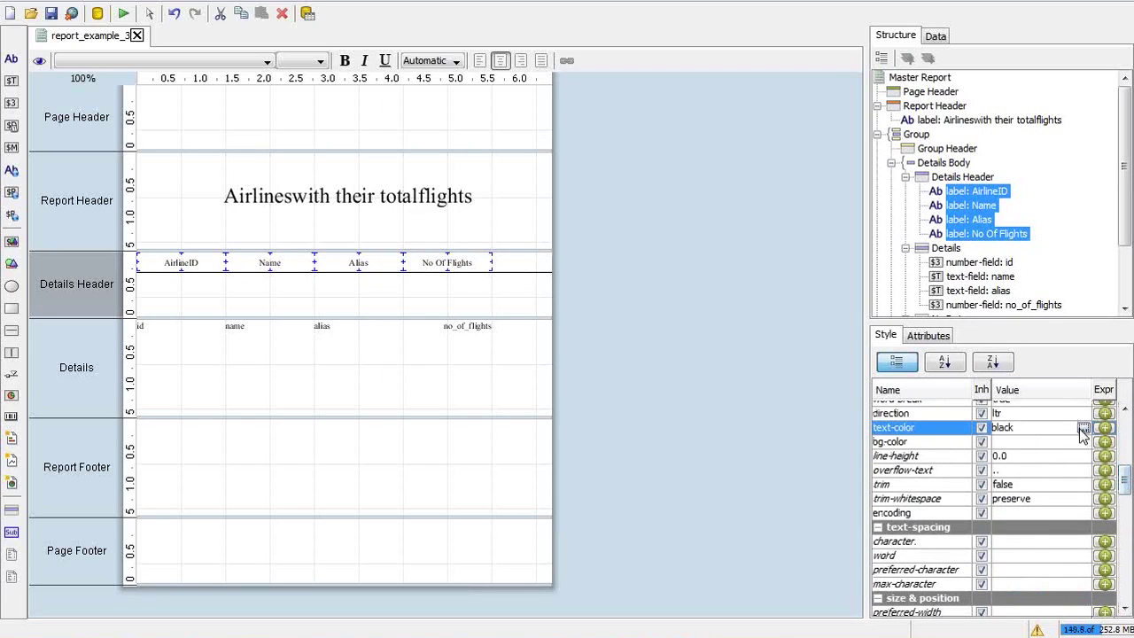
pyautogui.click(1082, 430)
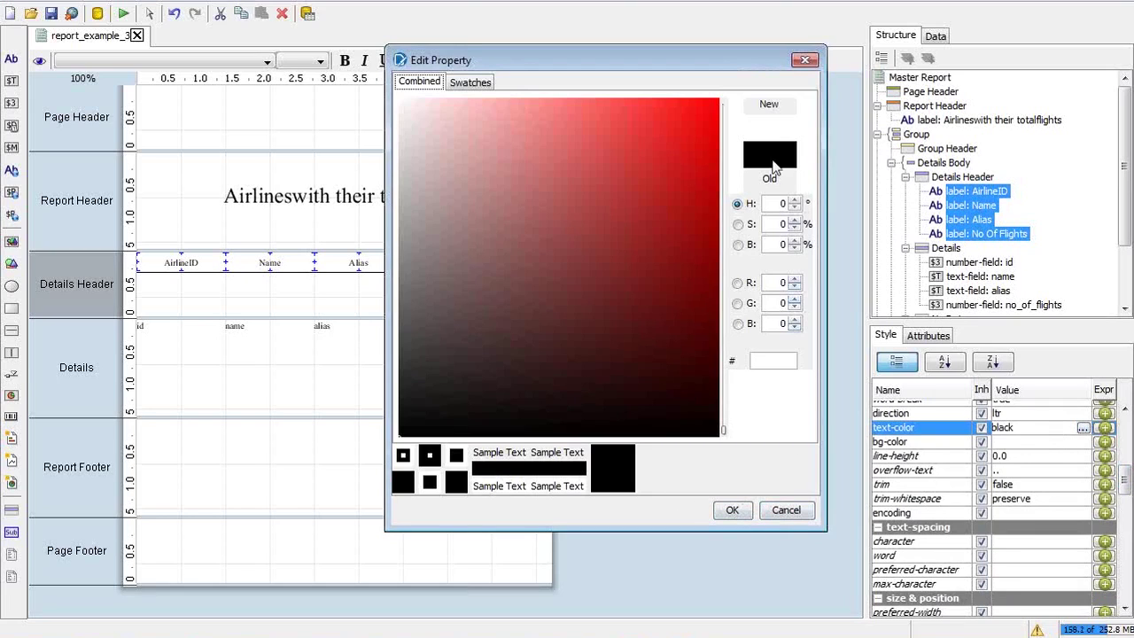
pyautogui.click(786, 511)
pyautogui.click(1018, 427)
pyautogui.doubleClick(1019, 427)
pyautogui.write('white')
pyautogui.press('Return')
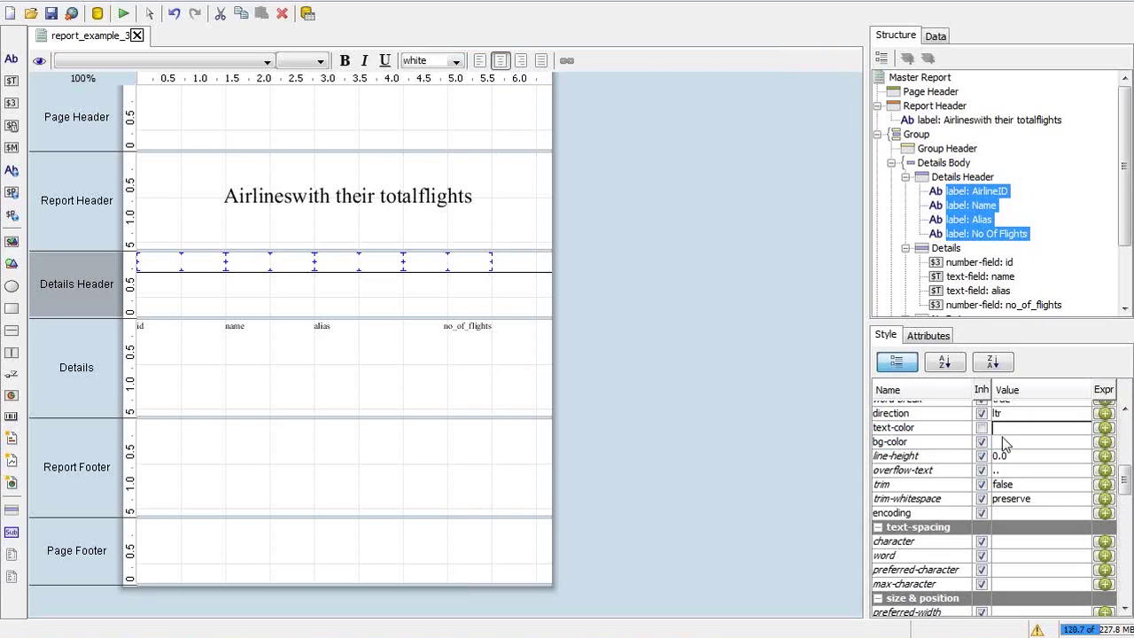
pyautogui.click(1014, 441)
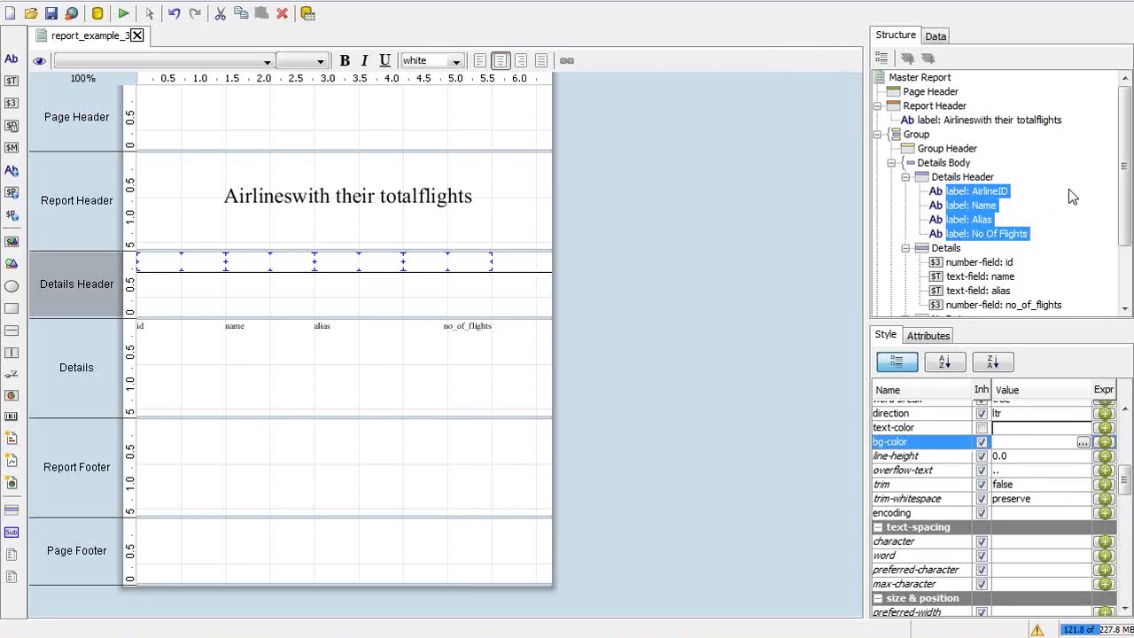
pyautogui.click(985, 177)
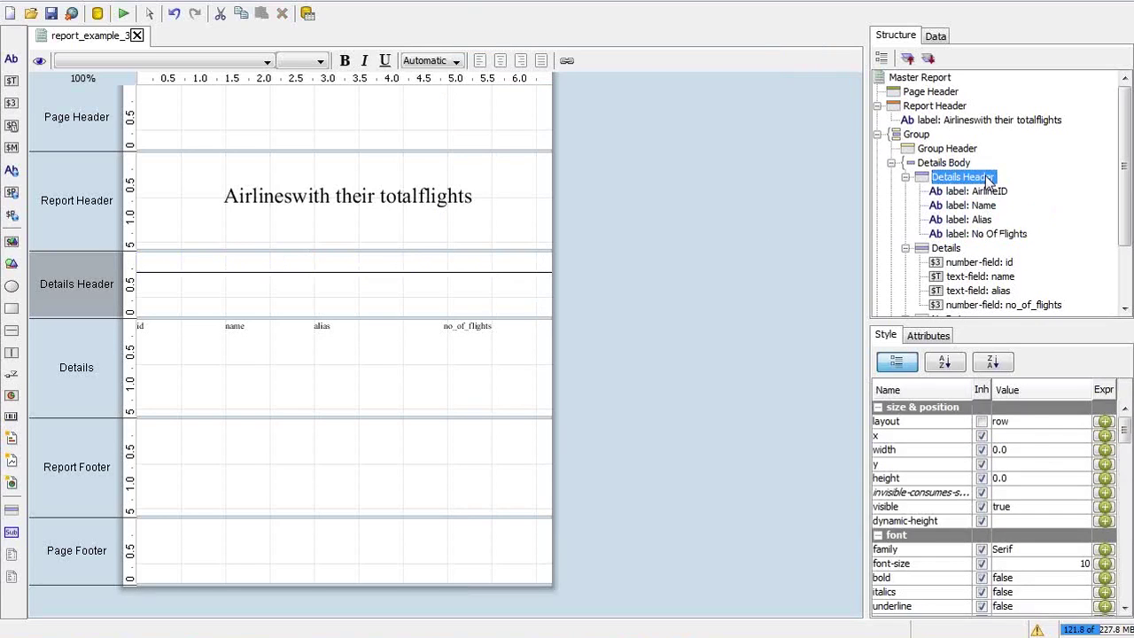
pyautogui.click(1124, 520)
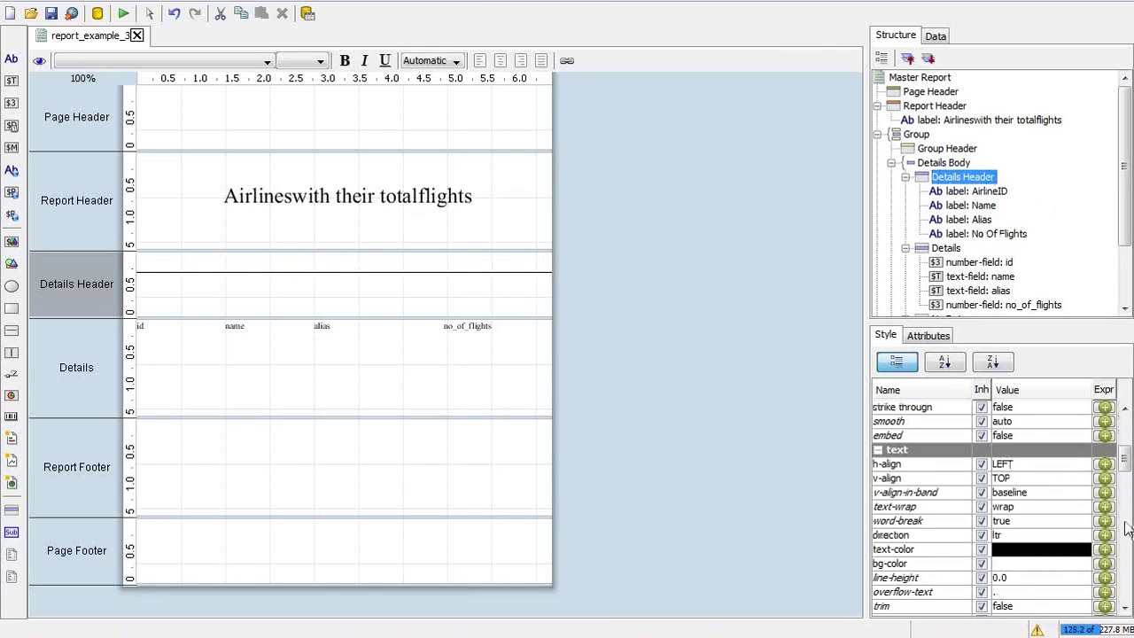
pyautogui.click(1046, 564)
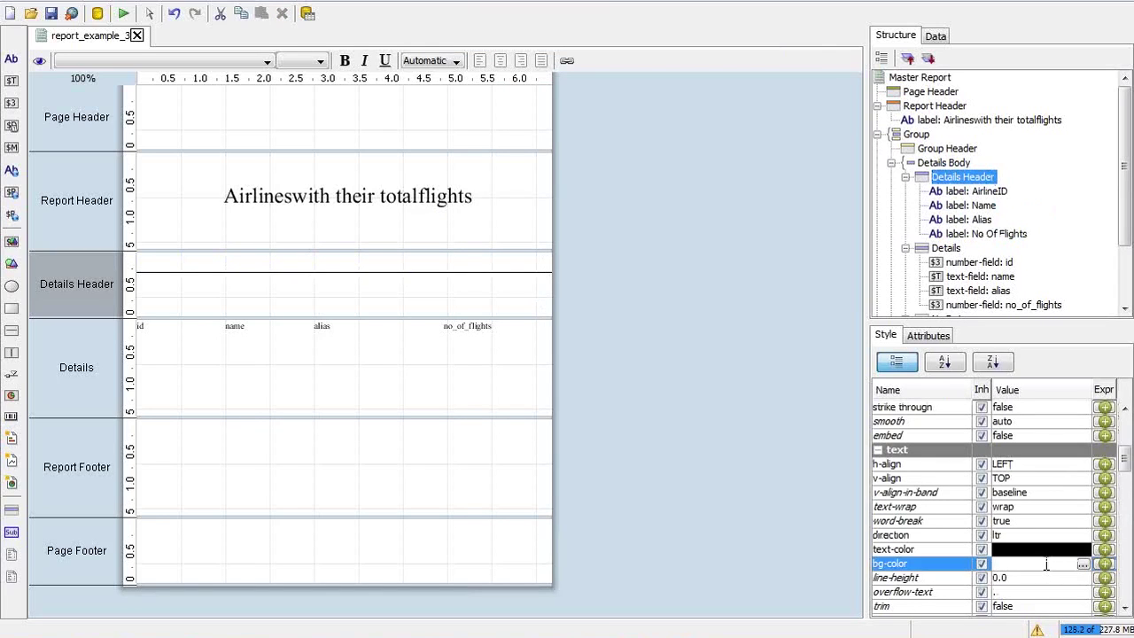
pyautogui.write('blue')
pyautogui.press('Return')
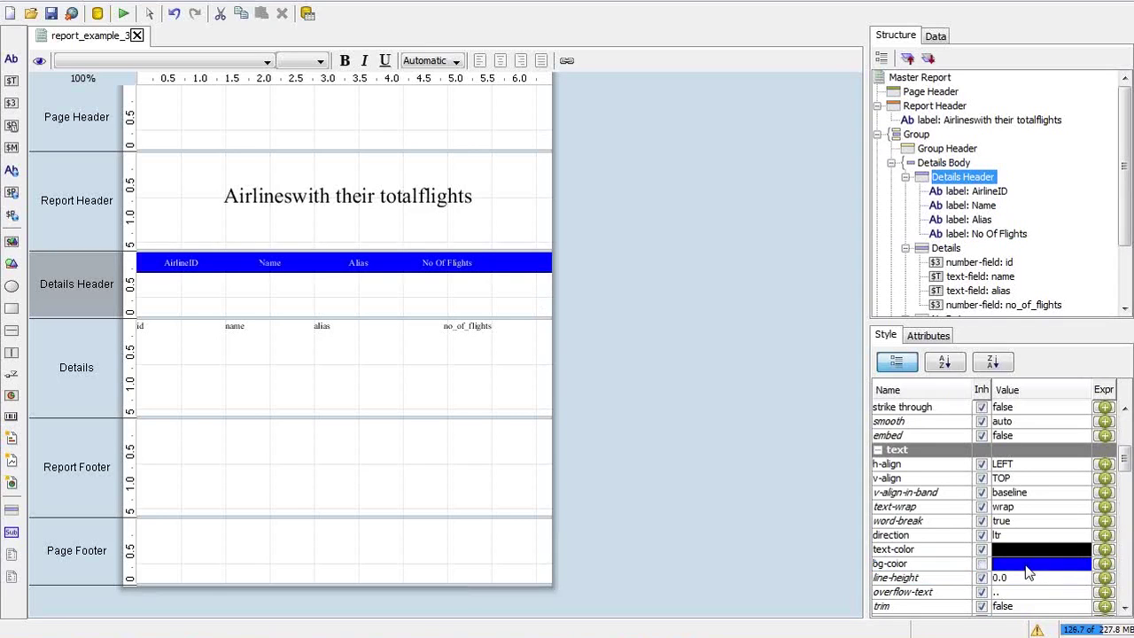
pyautogui.hotkey('alt', 'Tab')
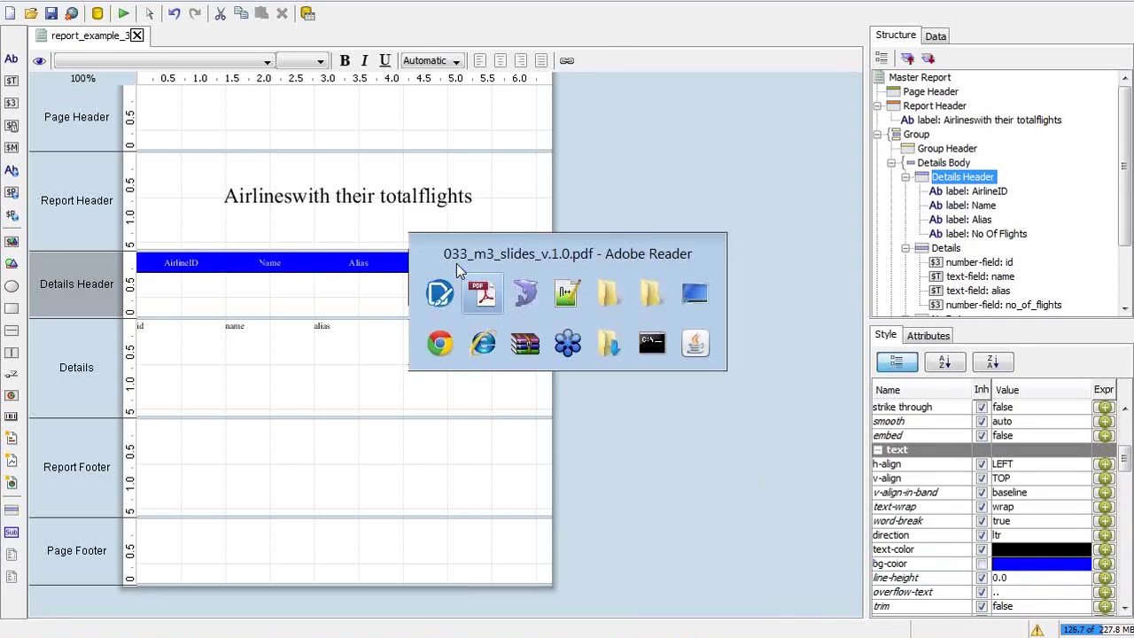
pyautogui.hotkey('alt', 'Tab')
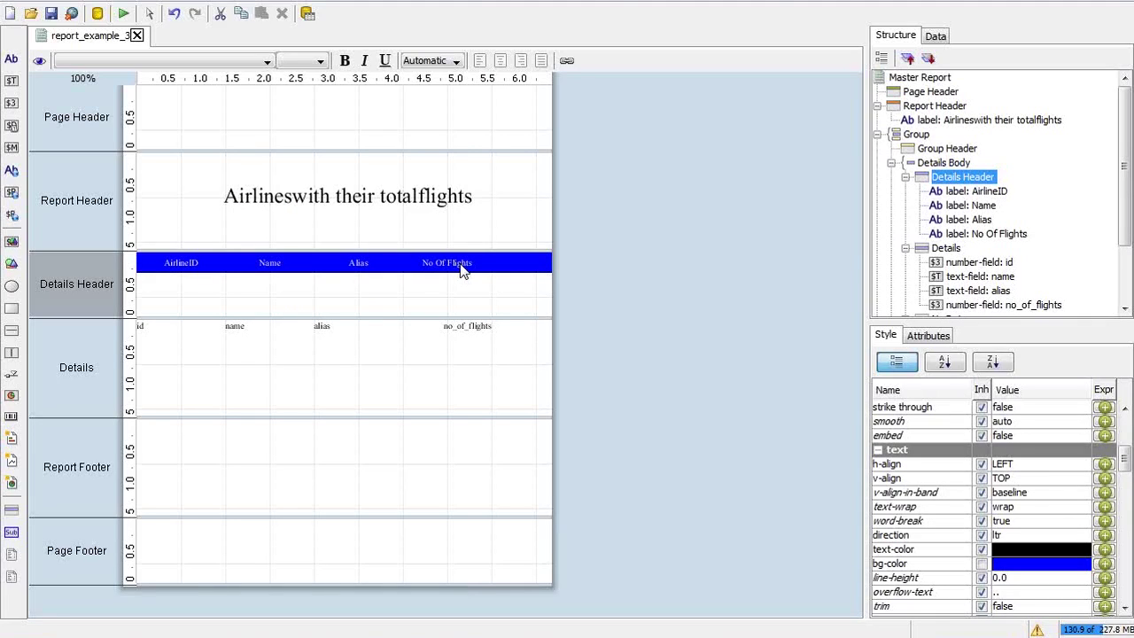
# Select the AirlineID through No Of Flights labels in the Structure tree and set bold to True
pyautogui.click(977, 191)
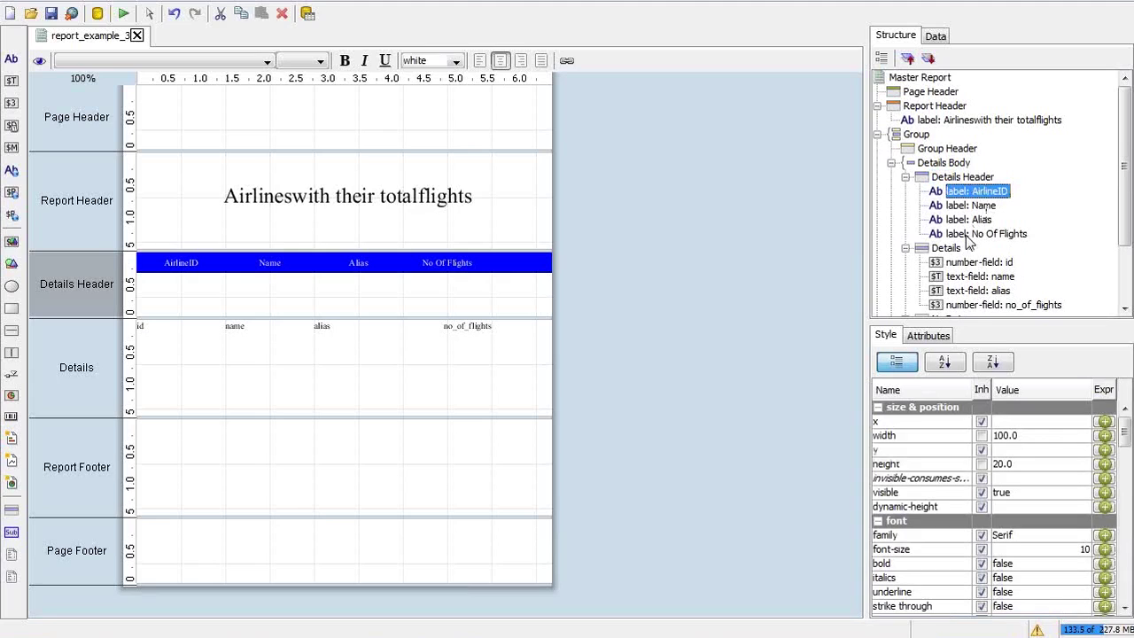
pyautogui.keyDown('shift'); pyautogui.click(968, 236); pyautogui.keyUp('shift')
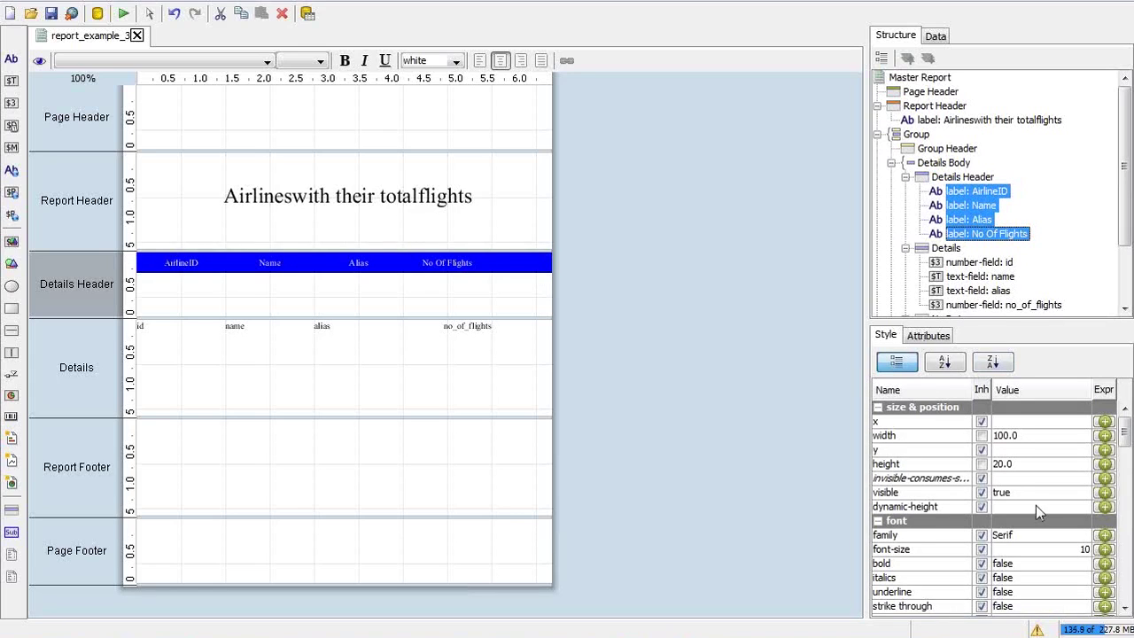
pyautogui.click(1001, 565)
pyautogui.click(1002, 591)
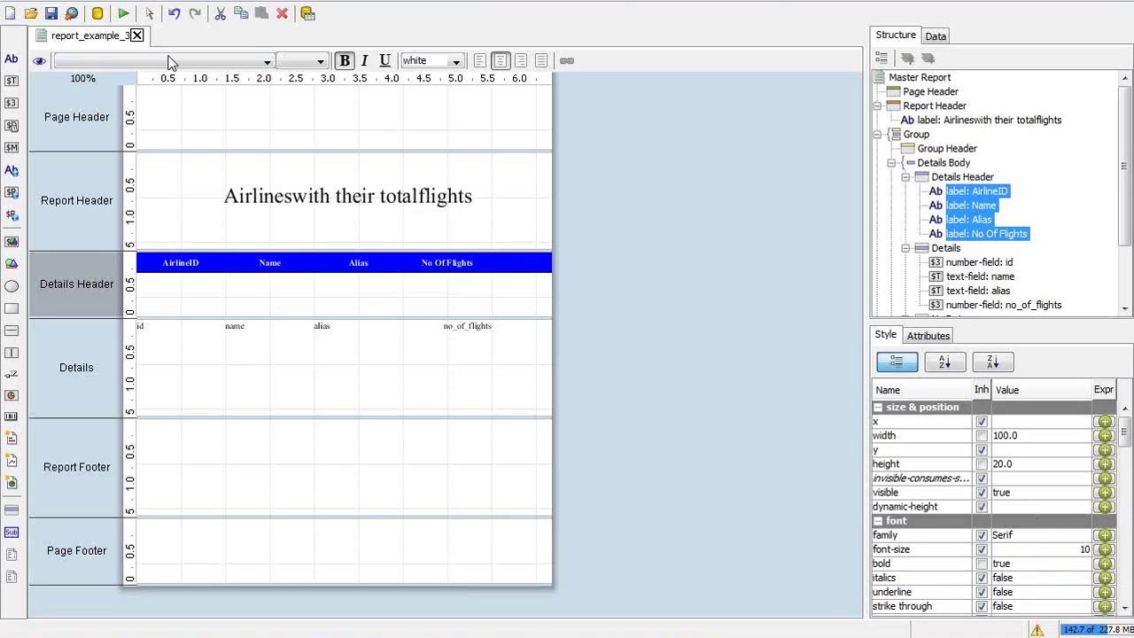
pyautogui.click(123, 13)
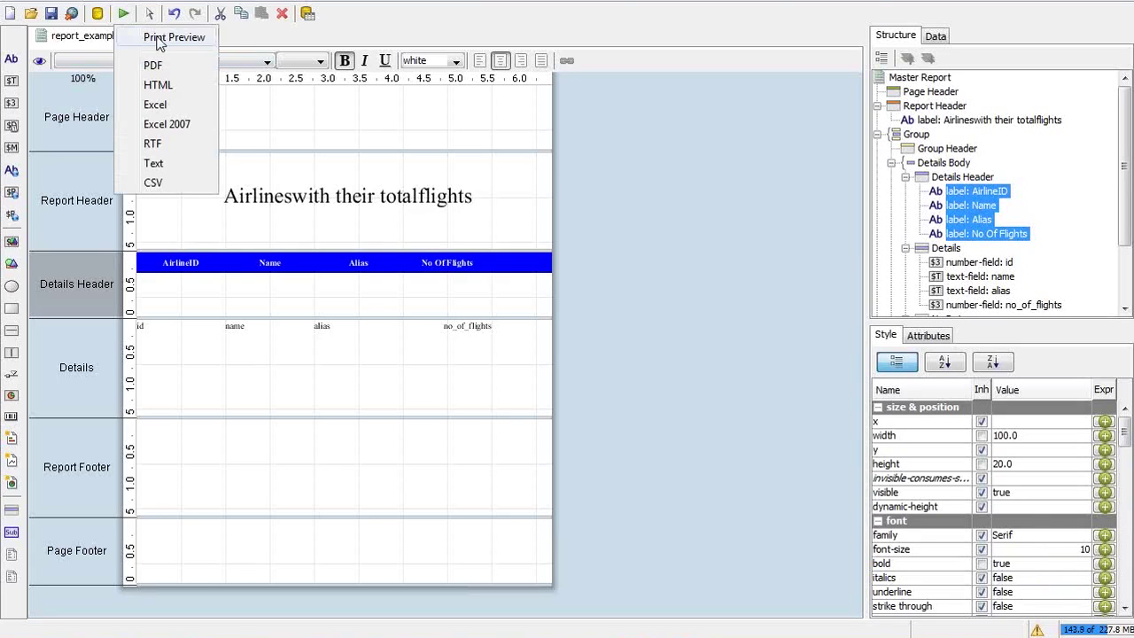
pyautogui.click(160, 39)
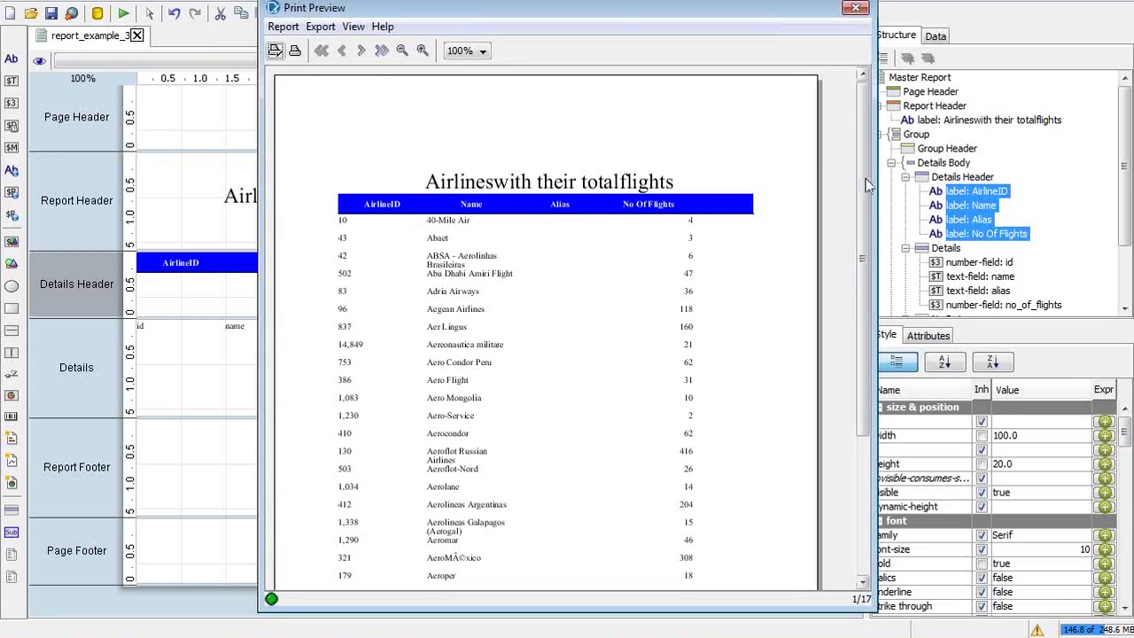
pyautogui.moveTo(875, 178); pyautogui.dragTo(1008, 177)
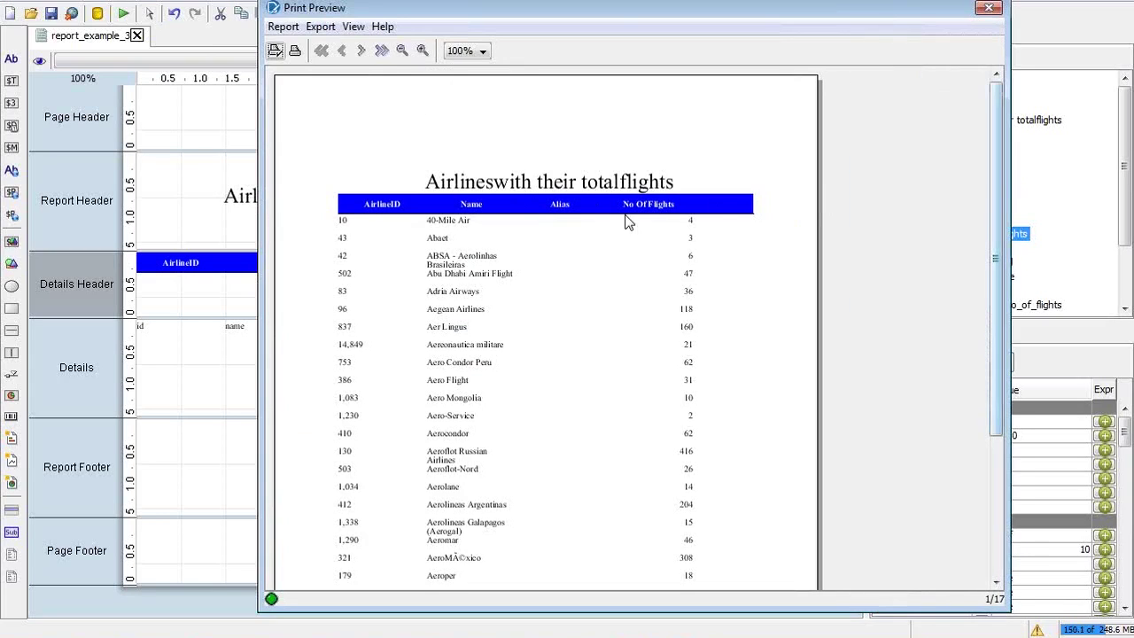
pyautogui.click(480, 51)
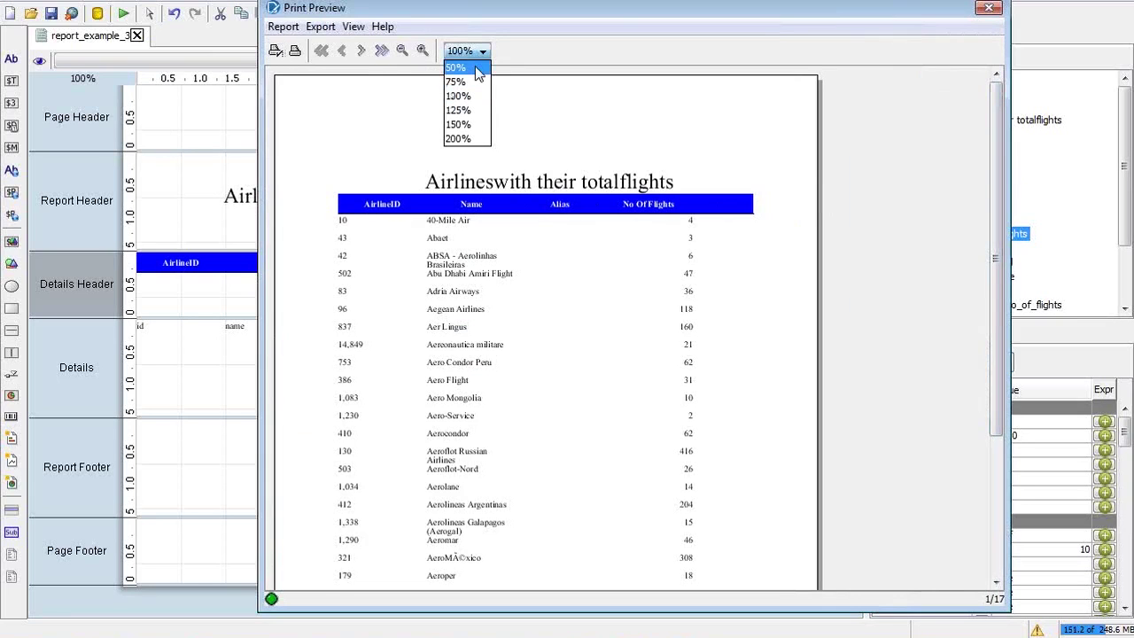
pyautogui.click(457, 110)
pyautogui.click(481, 51)
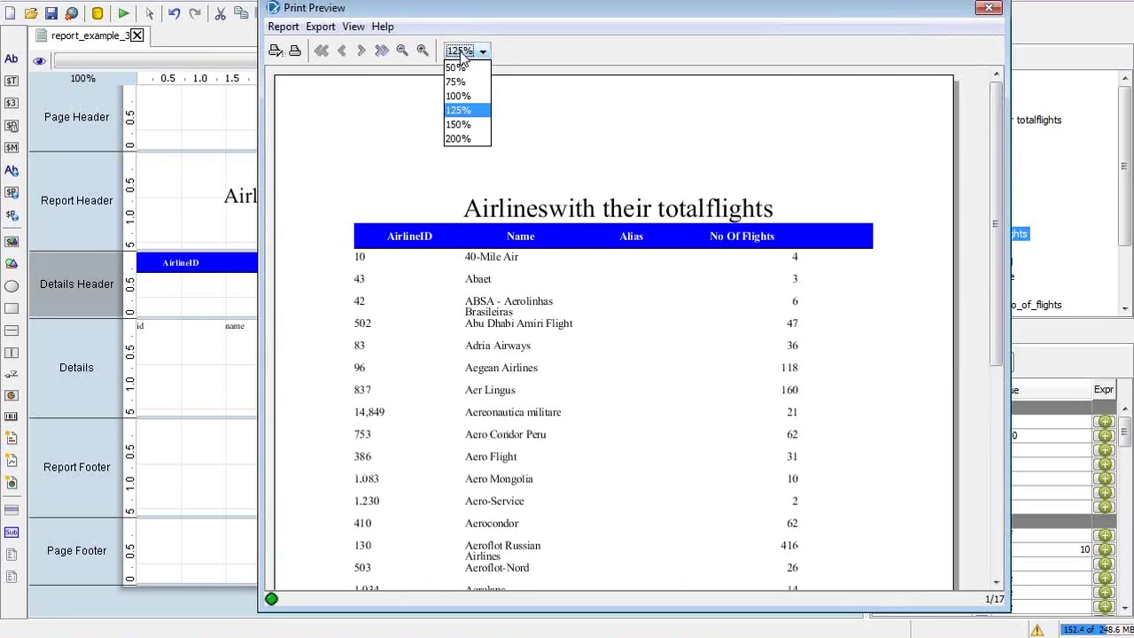
pyautogui.click(459, 124)
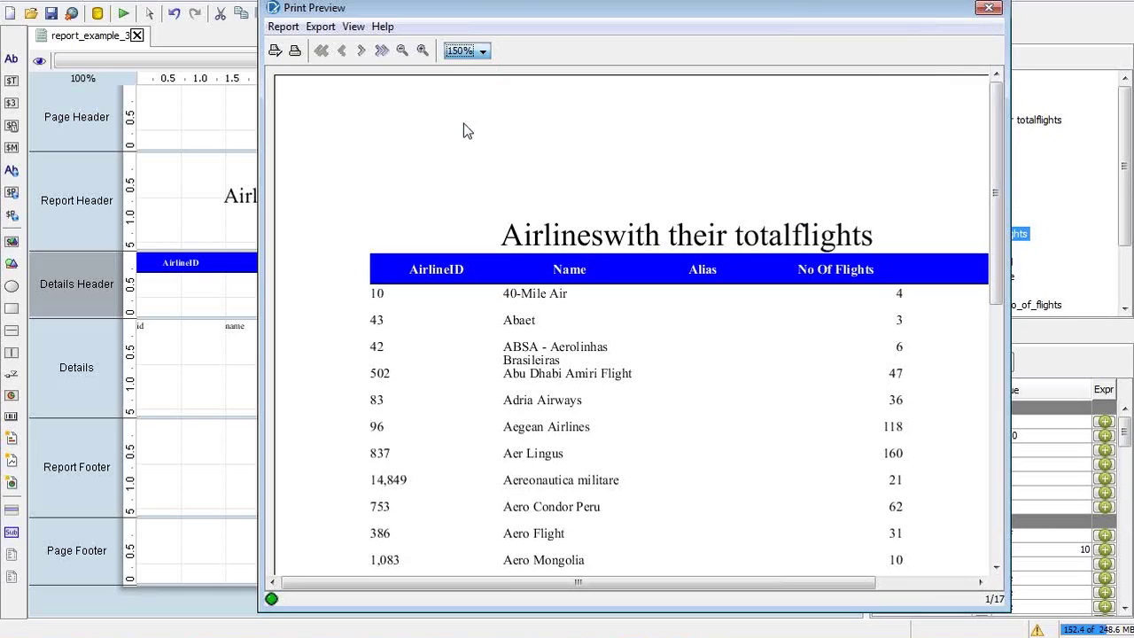
pyautogui.moveTo(517, 12); pyautogui.dragTo(445, 14)
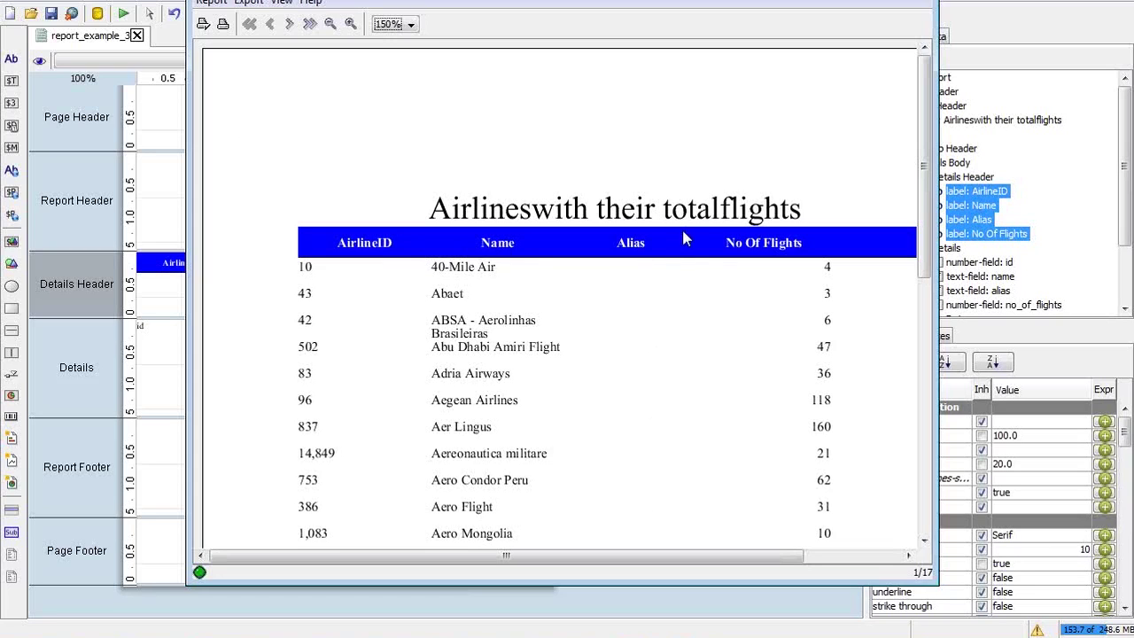
pyautogui.scroll(-1, 930, 204)
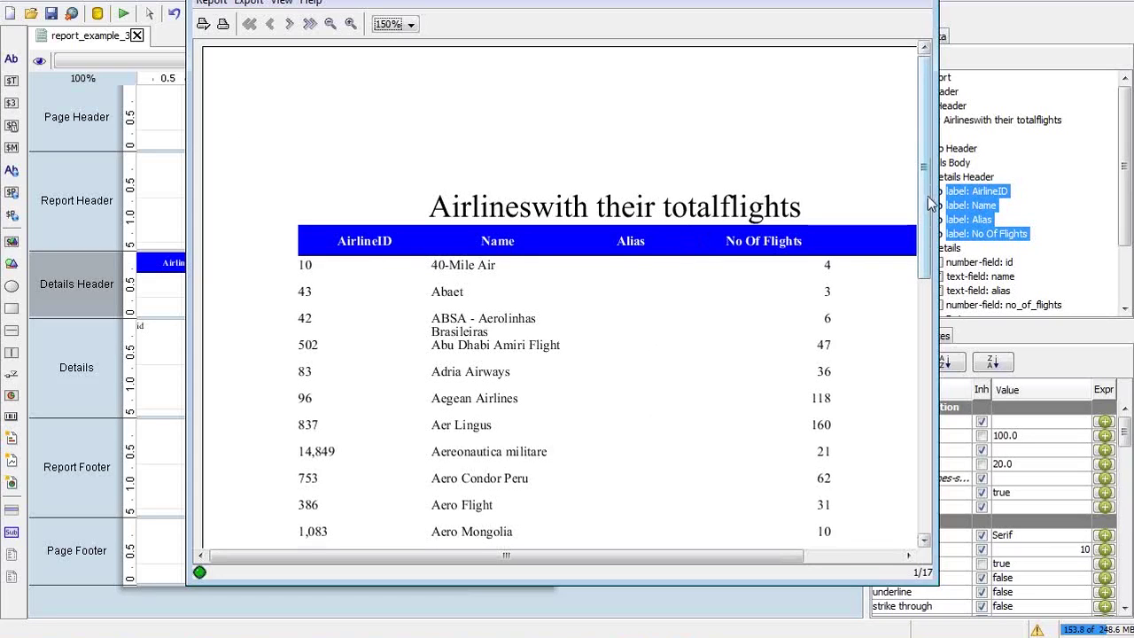
pyautogui.moveTo(930, 204); pyautogui.dragTo(924, 319)
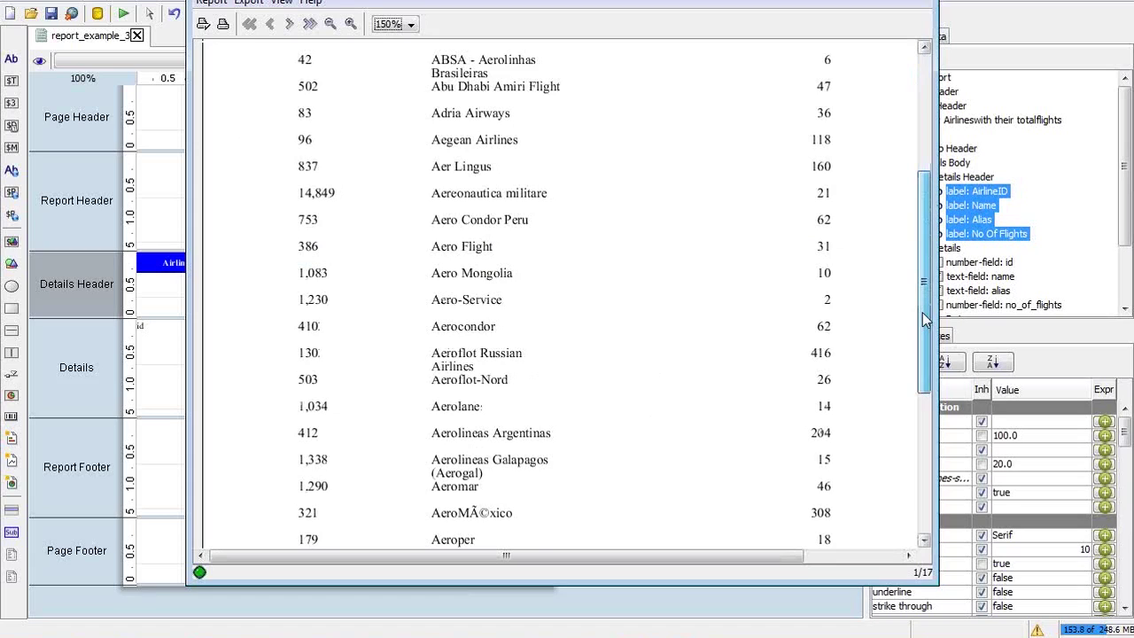
pyautogui.scroll(-3, 576, 446)
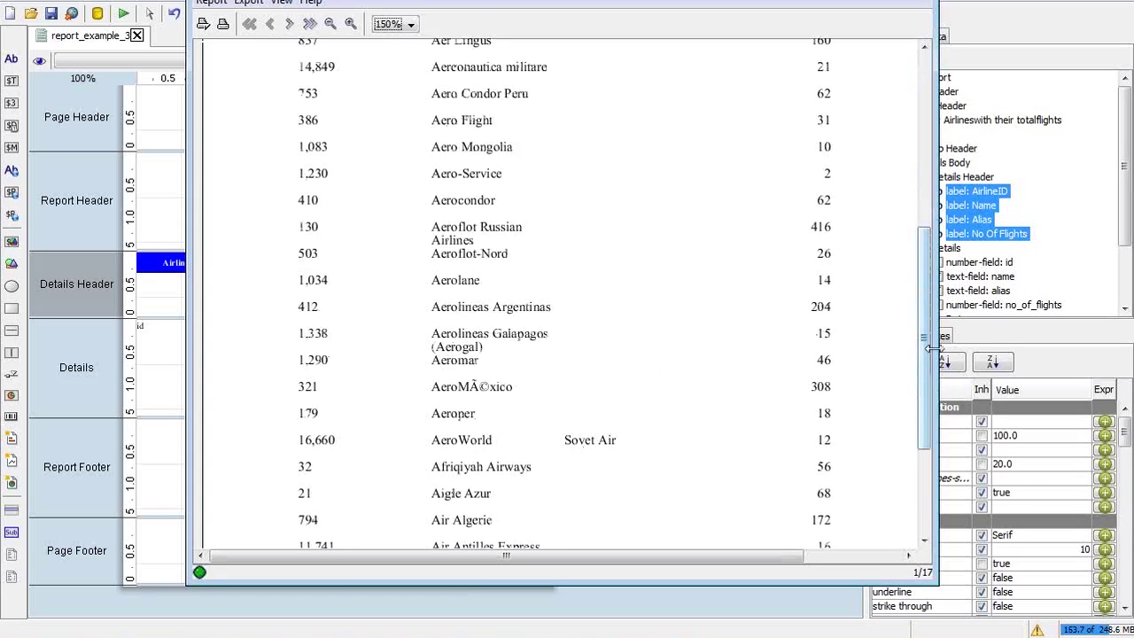
pyautogui.moveTo(926, 366); pyautogui.dragTo(903, 492)
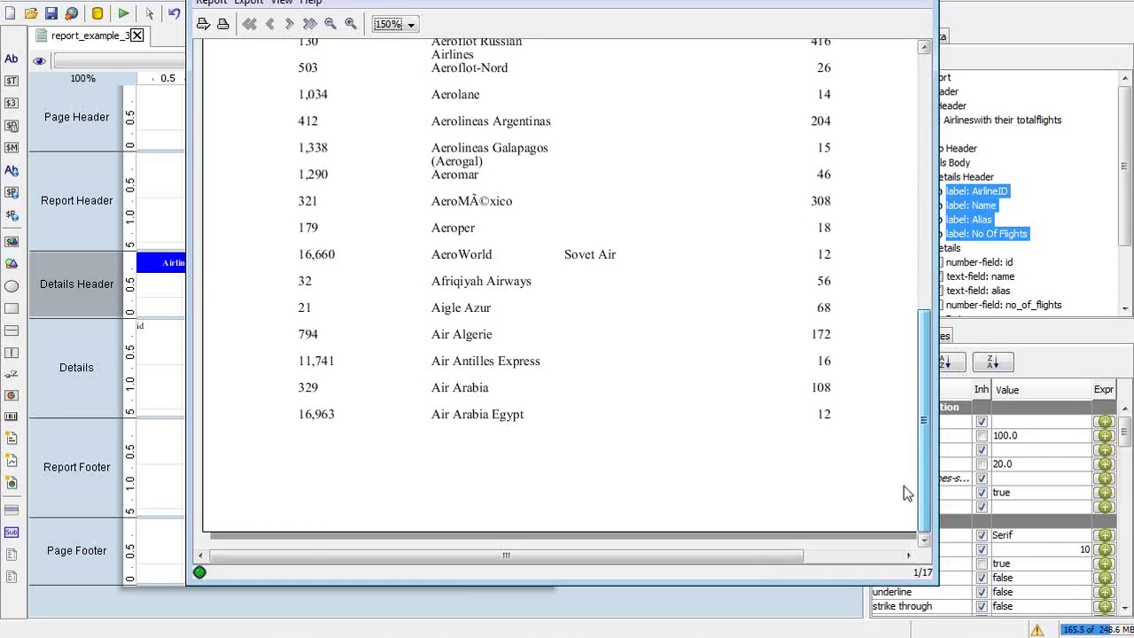
pyautogui.scroll(10, 903, 491)
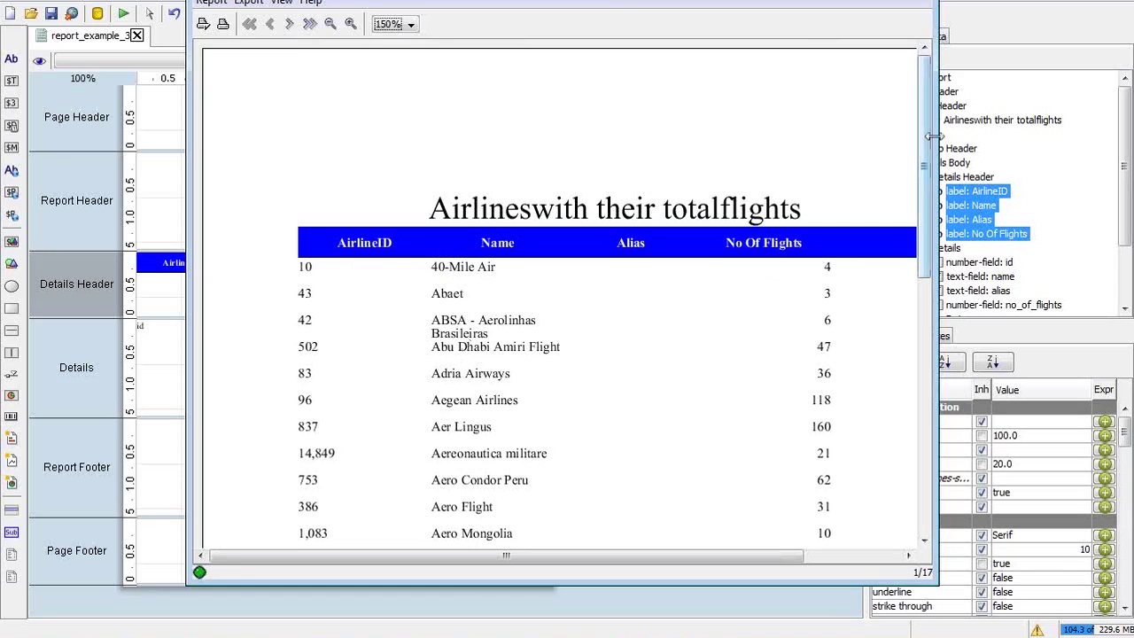
pyautogui.scroll(-1, 927, 121)
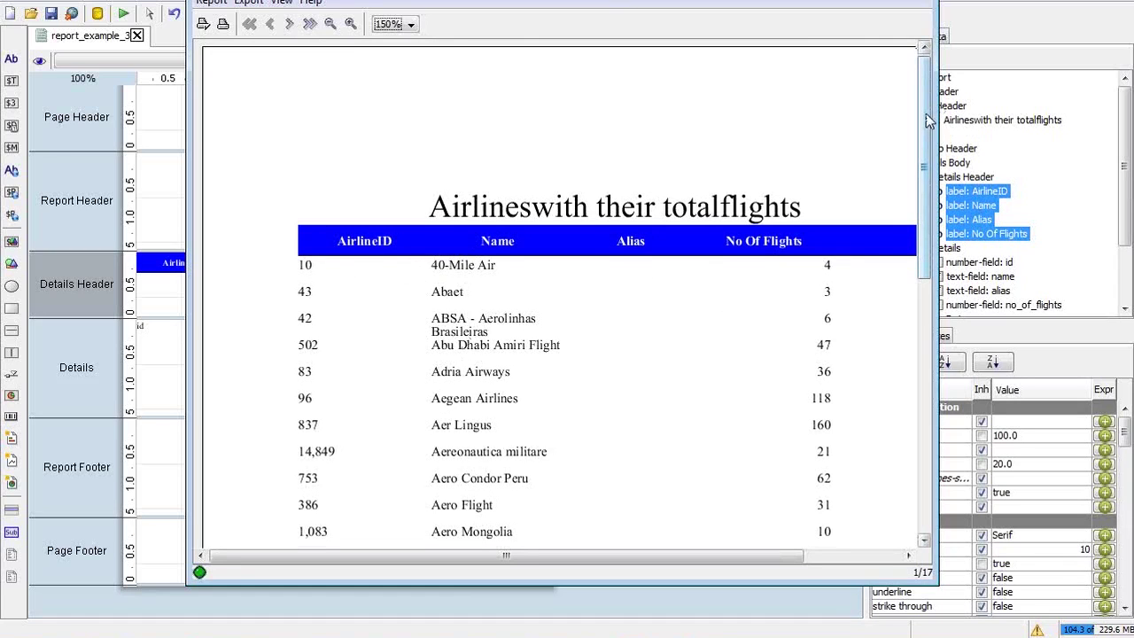
pyautogui.moveTo(927, 122); pyautogui.dragTo(926, 337)
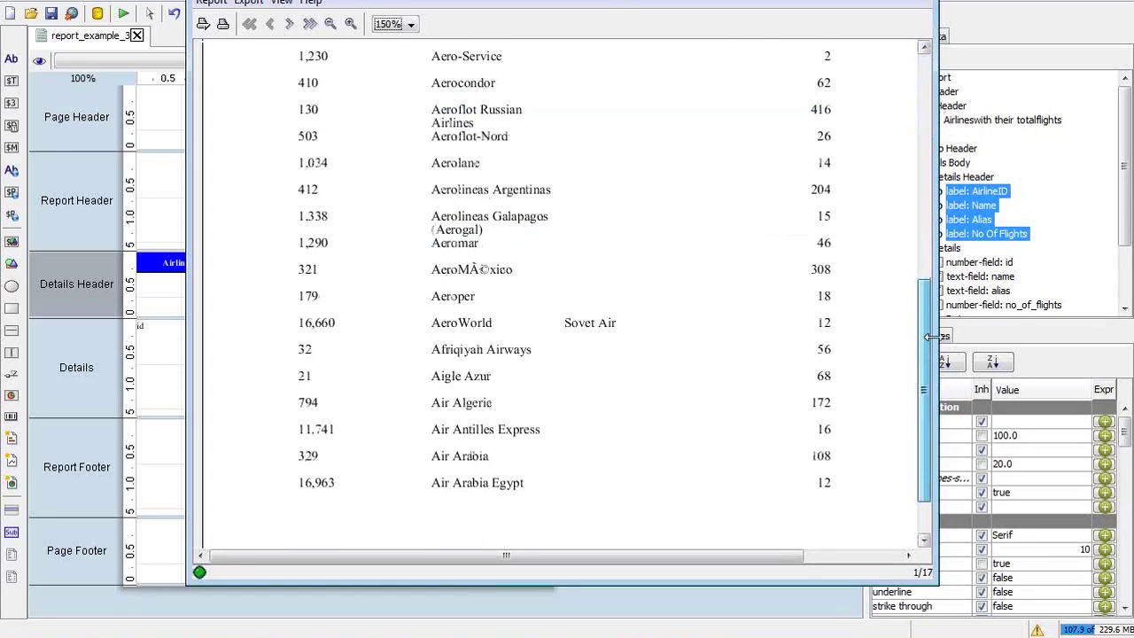
pyautogui.scroll(-2, 552, 139)
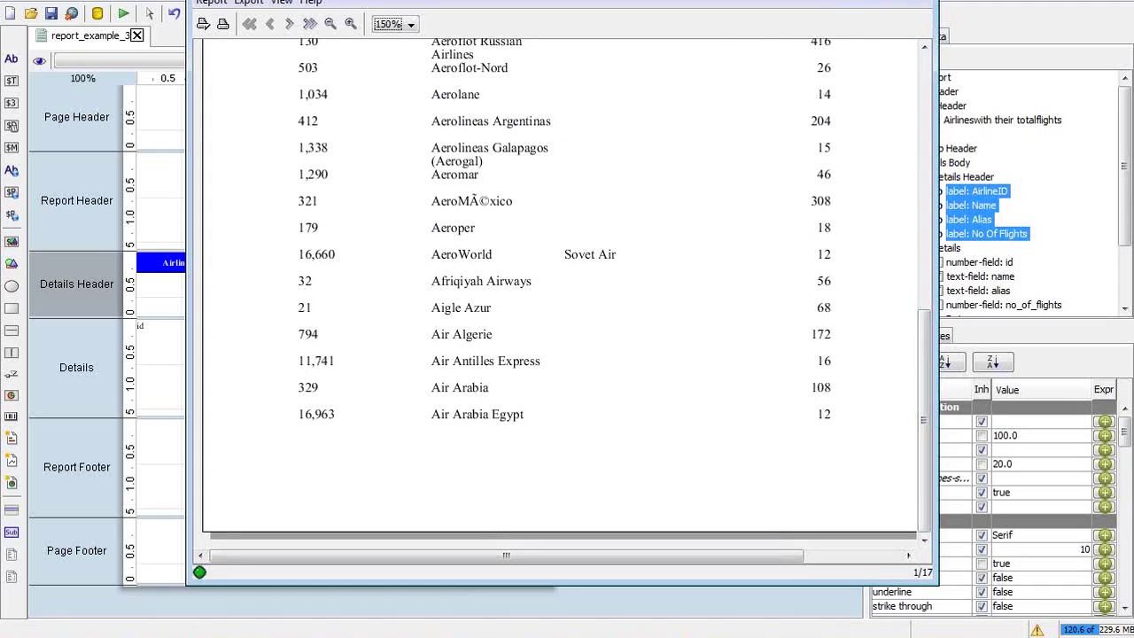
pyautogui.hotkey('alt', 'F4')
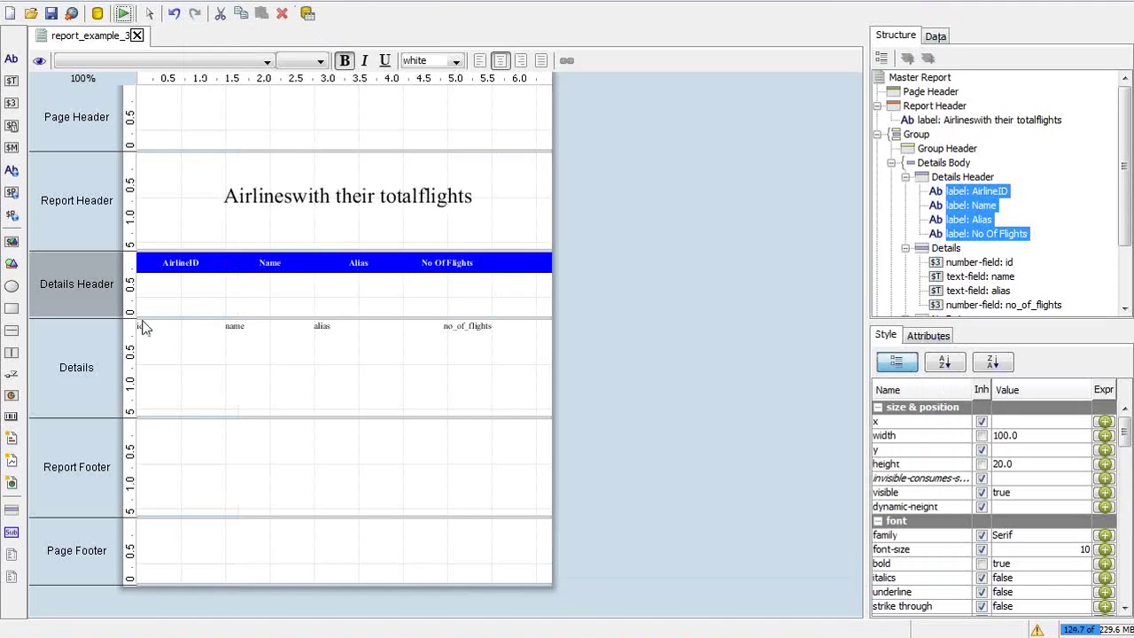
# Set the id field's h-align to RIGHT and export the flights report as PDF
pyautogui.click(145, 326)
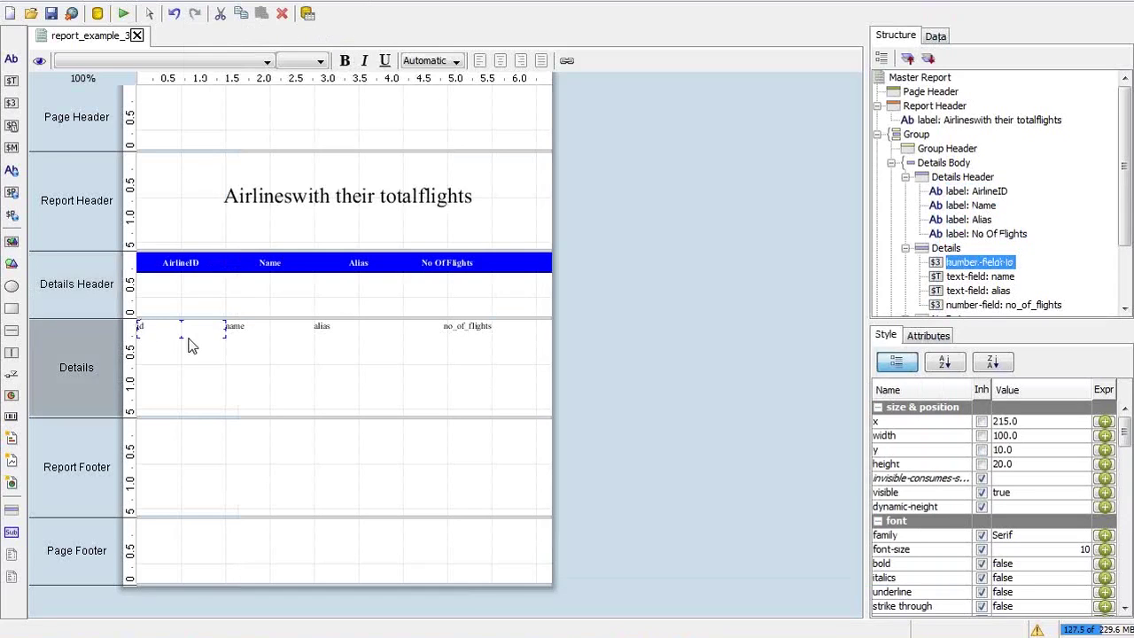
pyautogui.click(1124, 518)
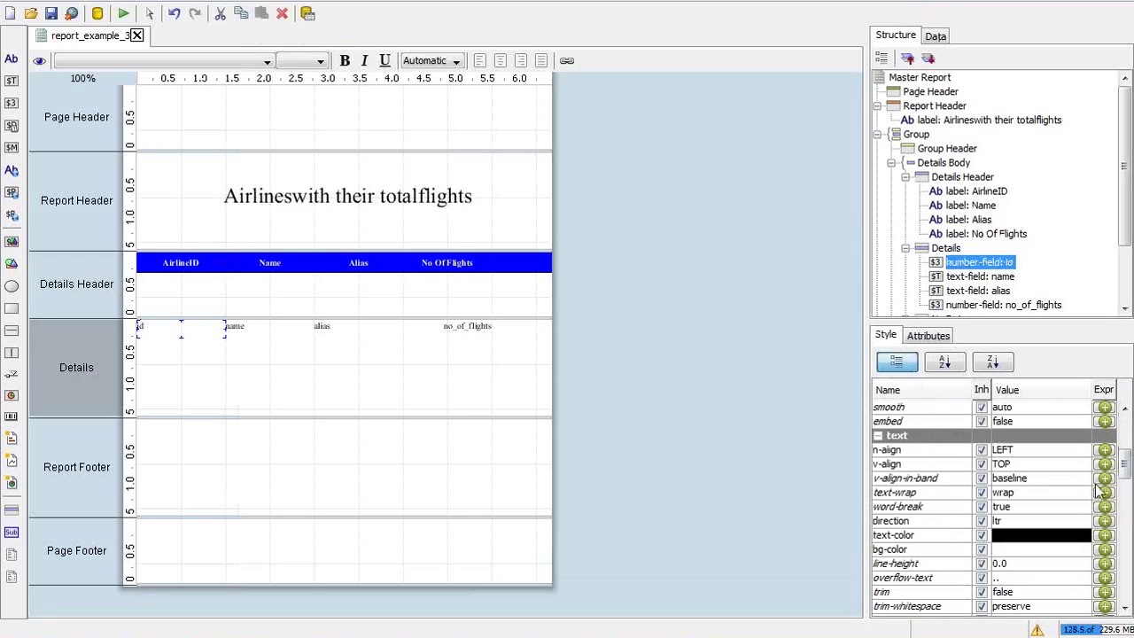
pyautogui.moveTo(1118, 476)
pyautogui.mouseDown()
pyautogui.moveTo(1123, 488)
pyautogui.moveTo(1123, 460)
pyautogui.mouseUp()
pyautogui.click(1060, 434)
pyautogui.click(1039, 470)
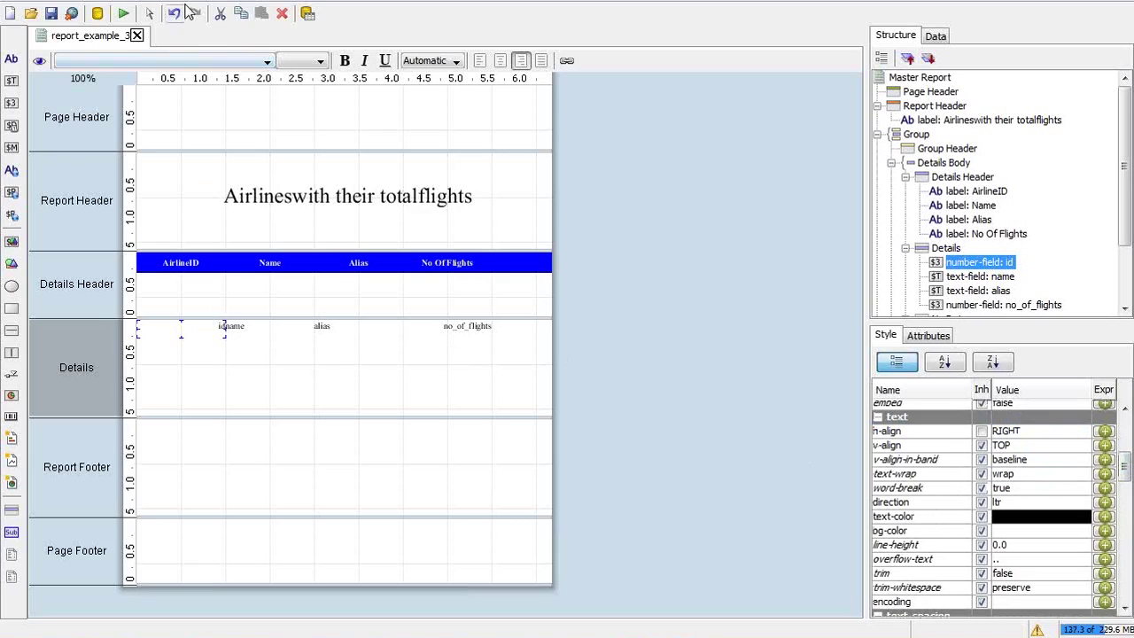
pyautogui.click(128, 18)
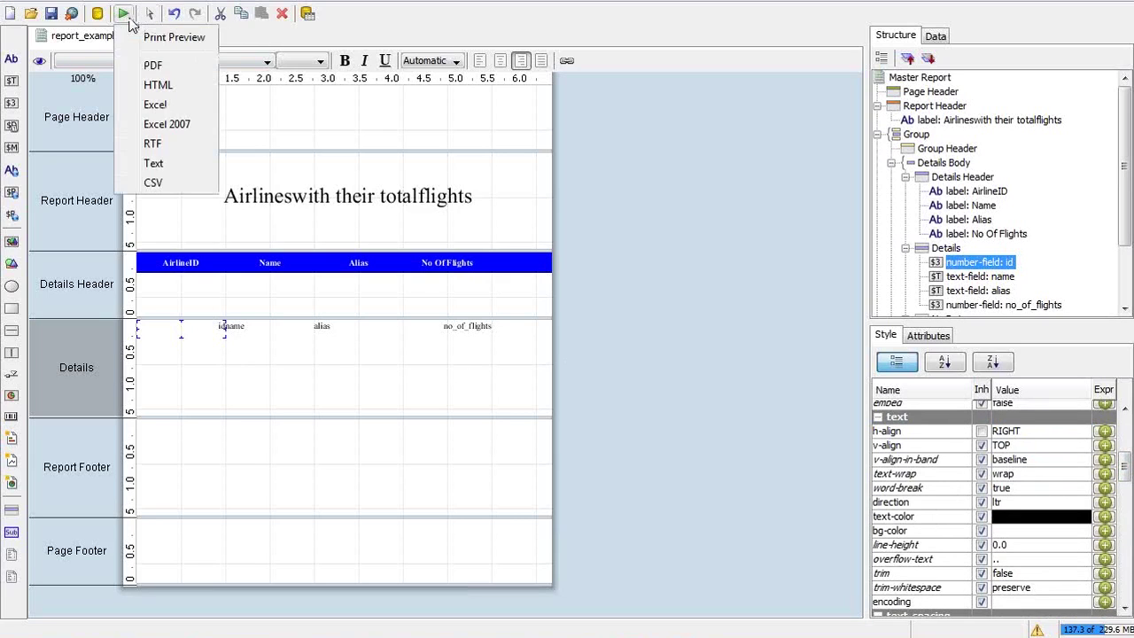
pyautogui.click(153, 68)
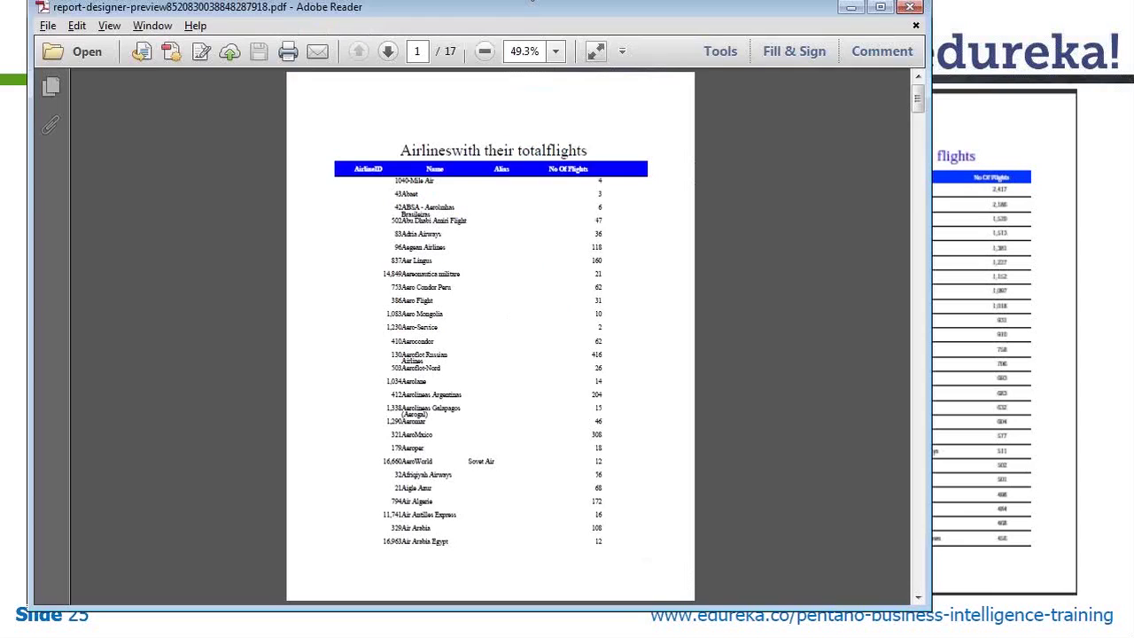
# Review the exported PDF at 100% in a maximized window through page 3, then return to the slides
pyautogui.click(555, 54)
pyautogui.click(594, 157)
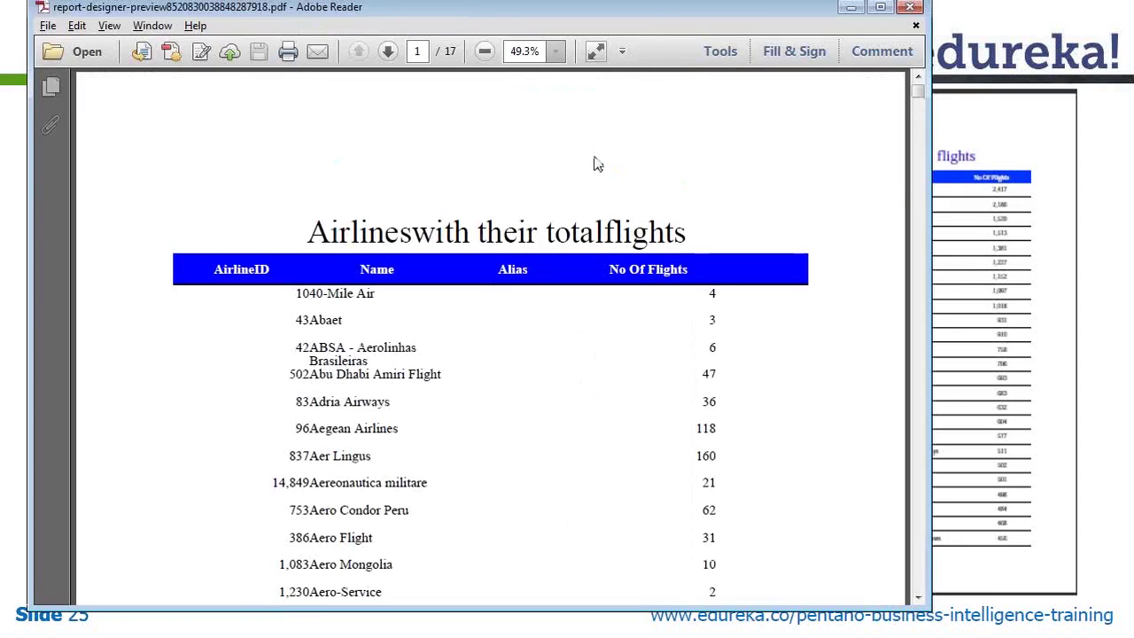
pyautogui.doubleClick(692, 11)
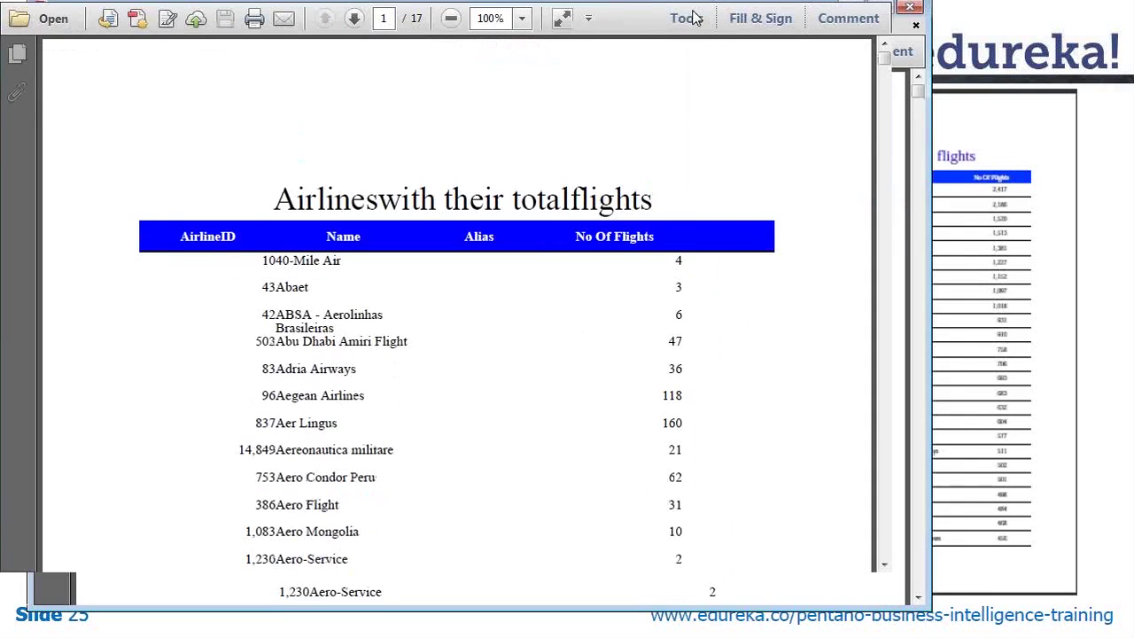
pyautogui.scroll(-5, 1129, 190)
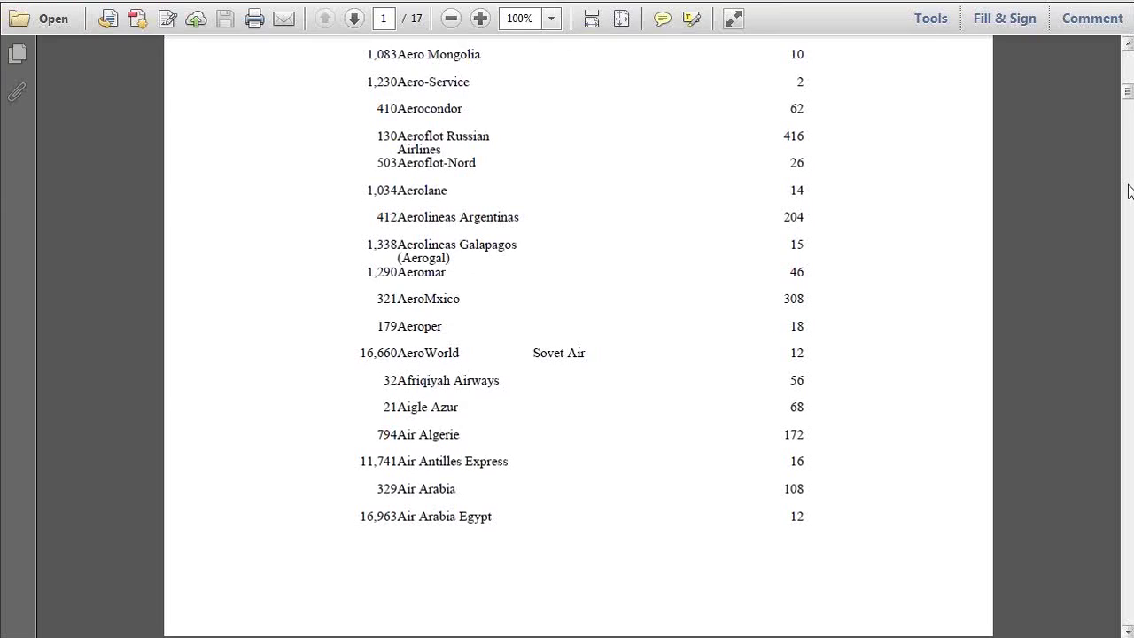
pyautogui.scroll(-5, 1129, 190)
pyautogui.scroll(-5, 1129, 190)
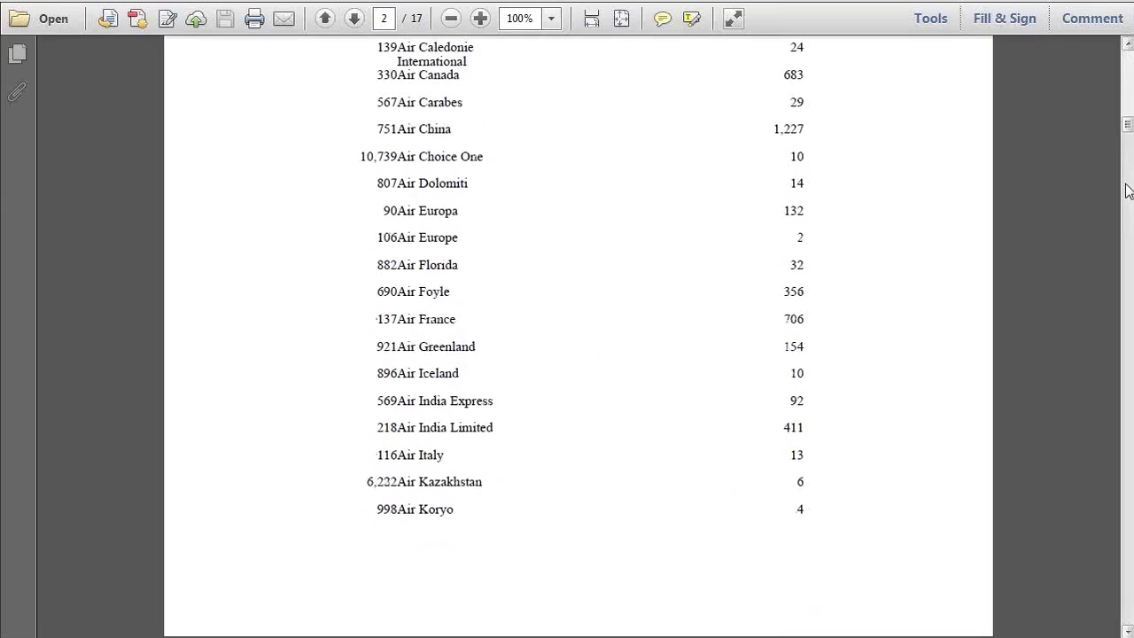
pyautogui.scroll(-5, 1130, 190)
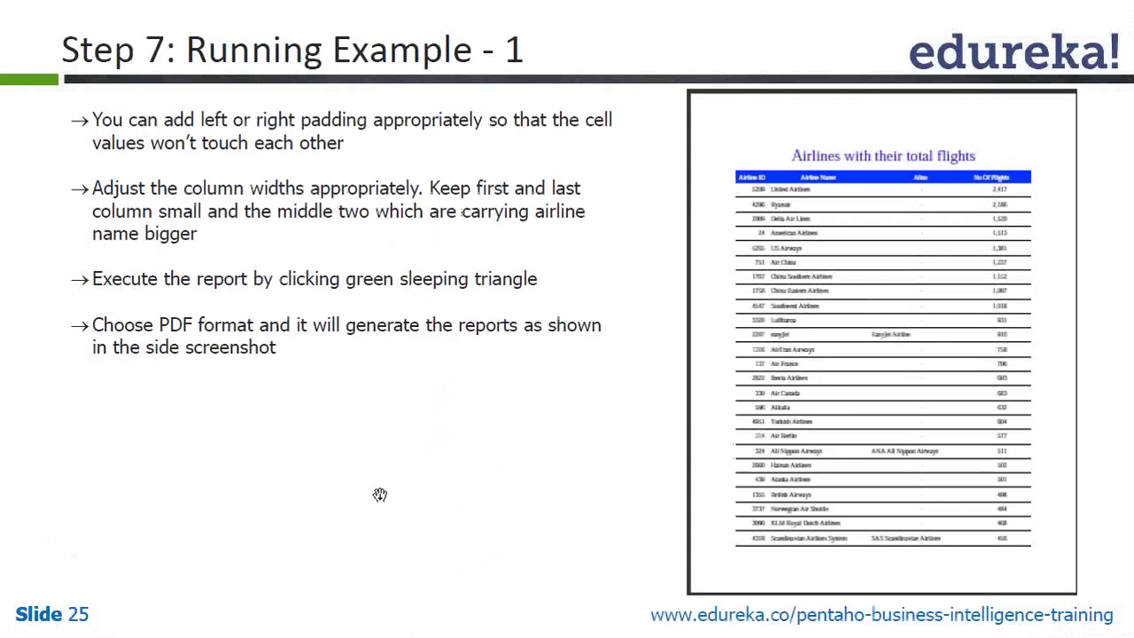
pyautogui.hotkey('alt', 'Tab')
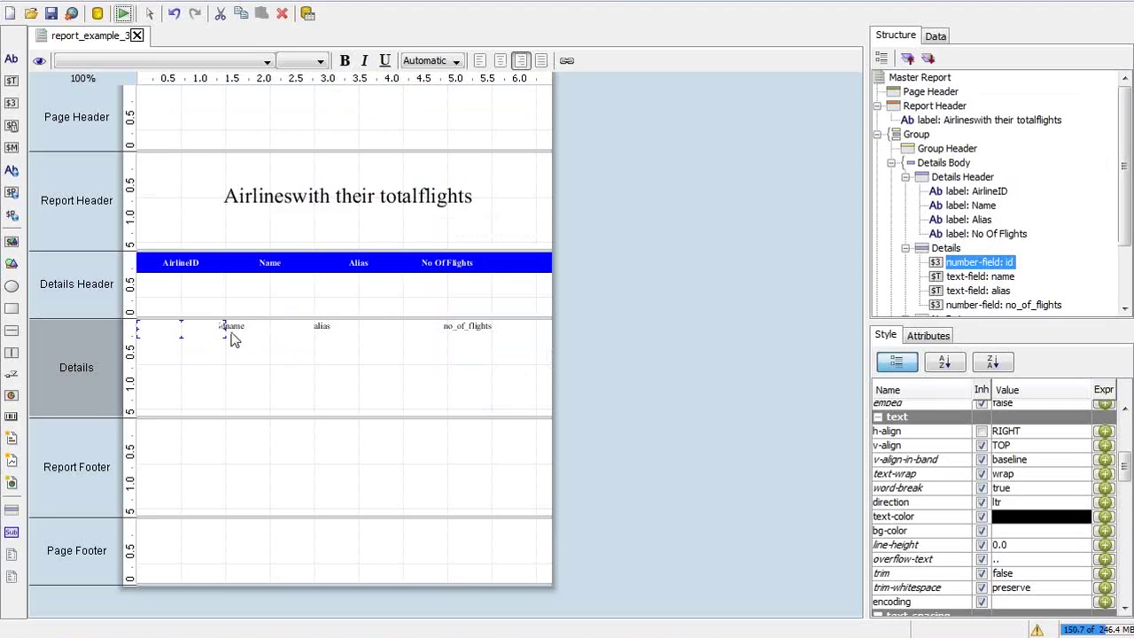
# Set the id field's right padding to 5 in the Style panel
pyautogui.moveTo(1123, 459); pyautogui.dragTo(1125, 542)
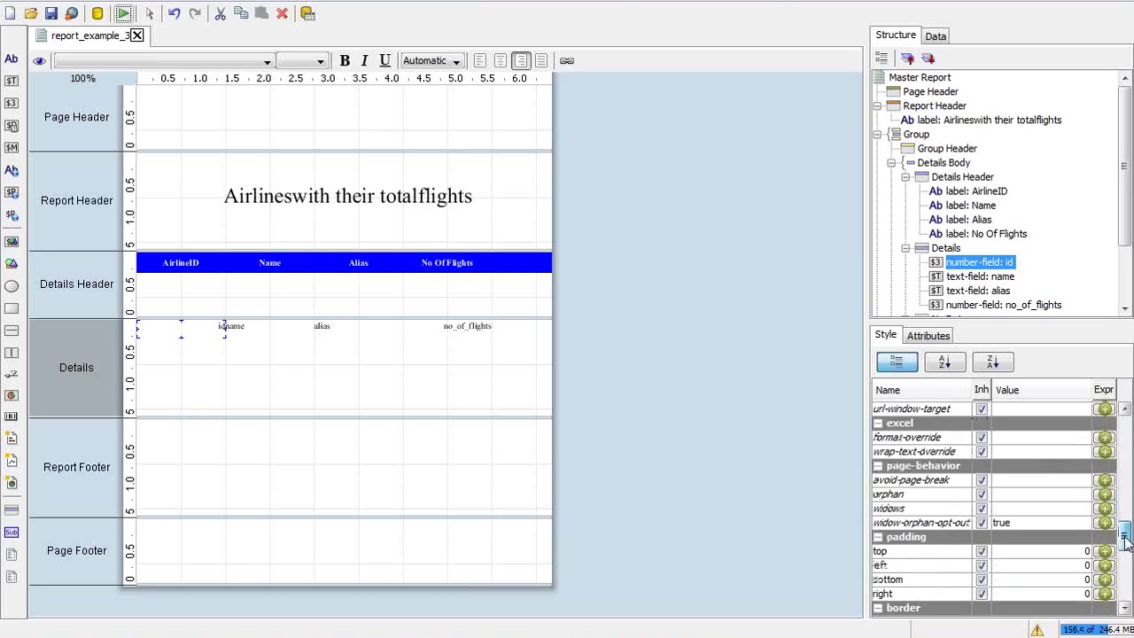
pyautogui.click(1017, 593)
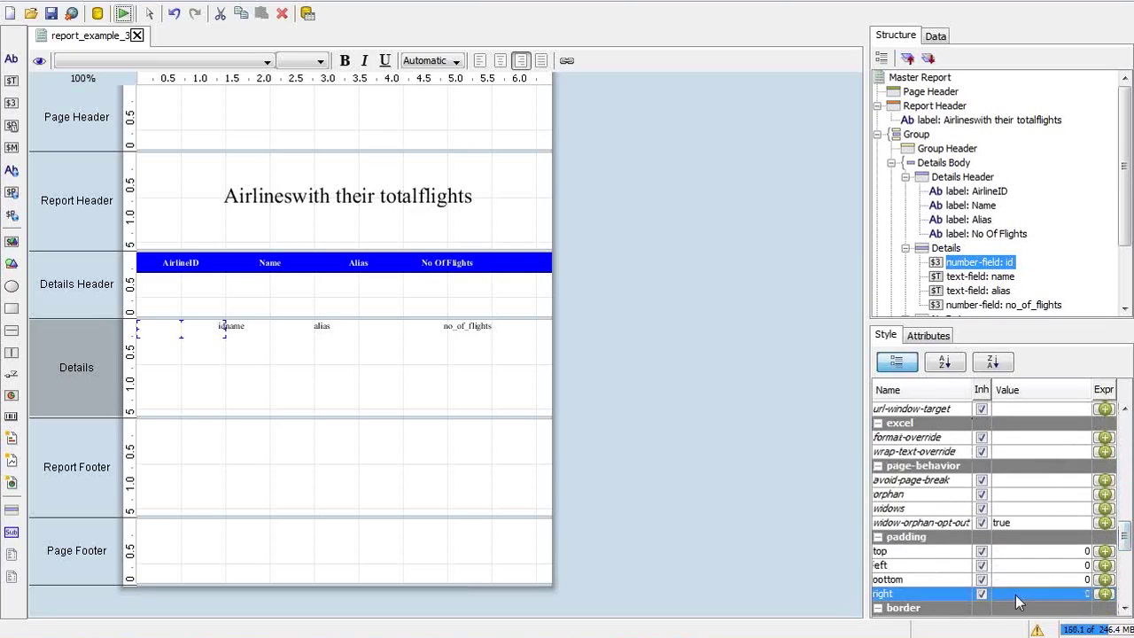
pyautogui.write('5')
pyautogui.press('Return')
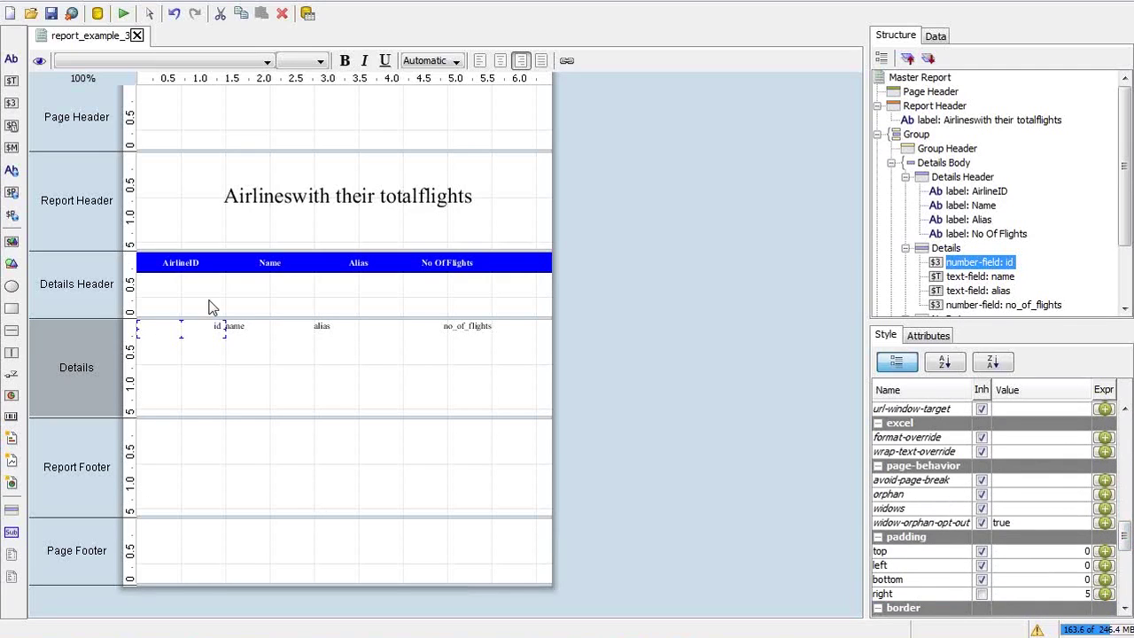
# Select all four fields in the Details row: id, name, alias and no_of_flights
pyautogui.click(241, 332)
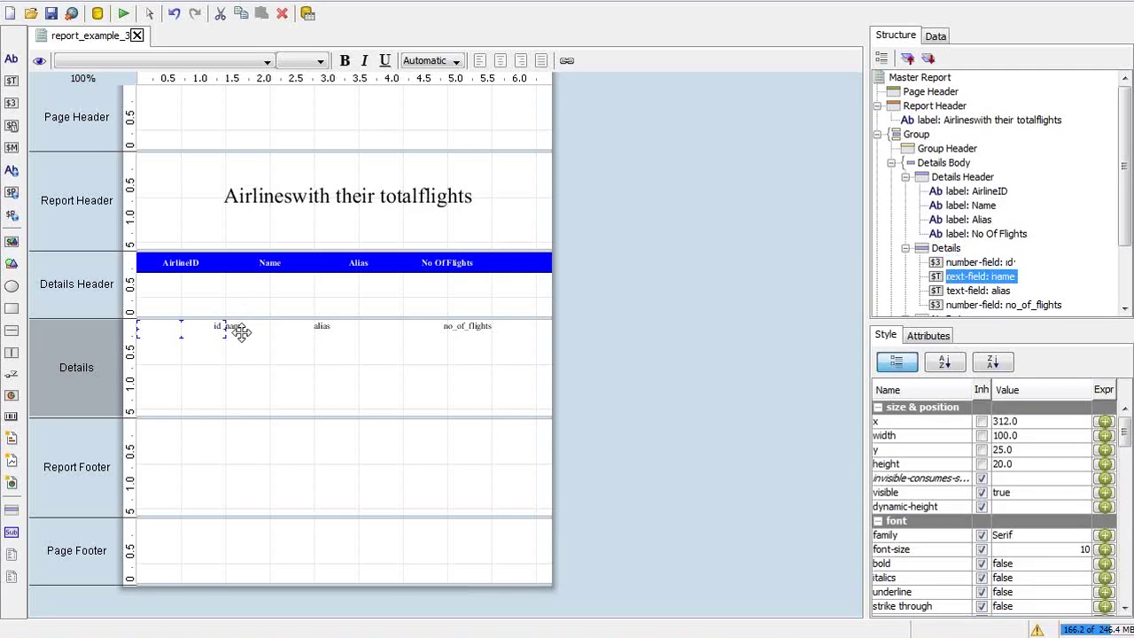
pyautogui.click(216, 327)
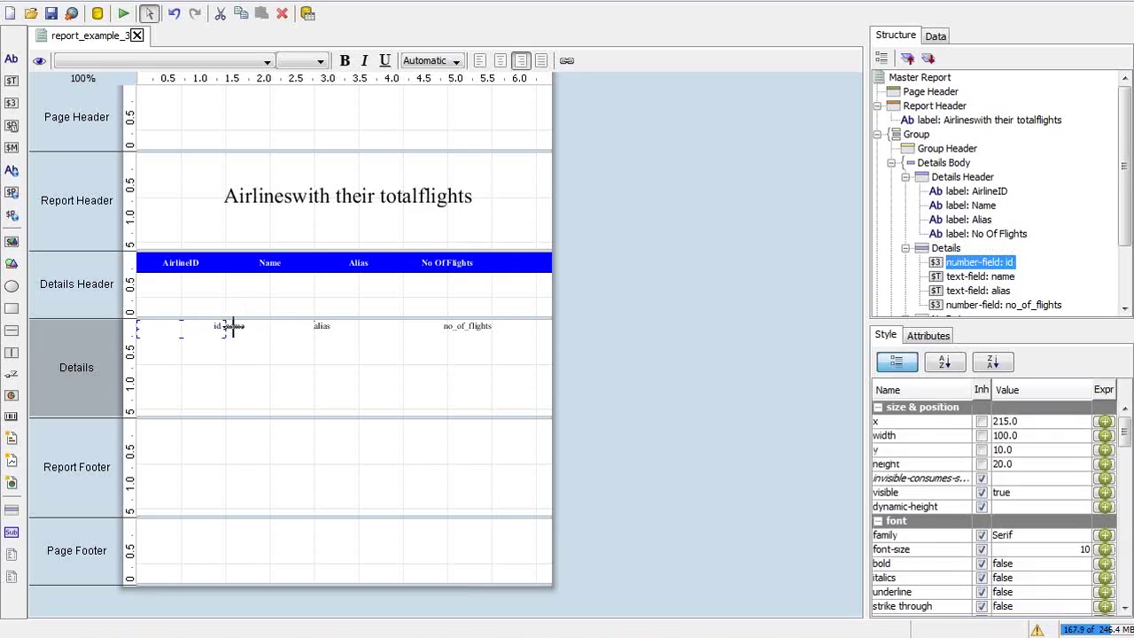
pyautogui.moveTo(205, 333); pyautogui.dragTo(508, 342)
pyautogui.moveTo(1125, 427); pyautogui.dragTo(1121, 575)
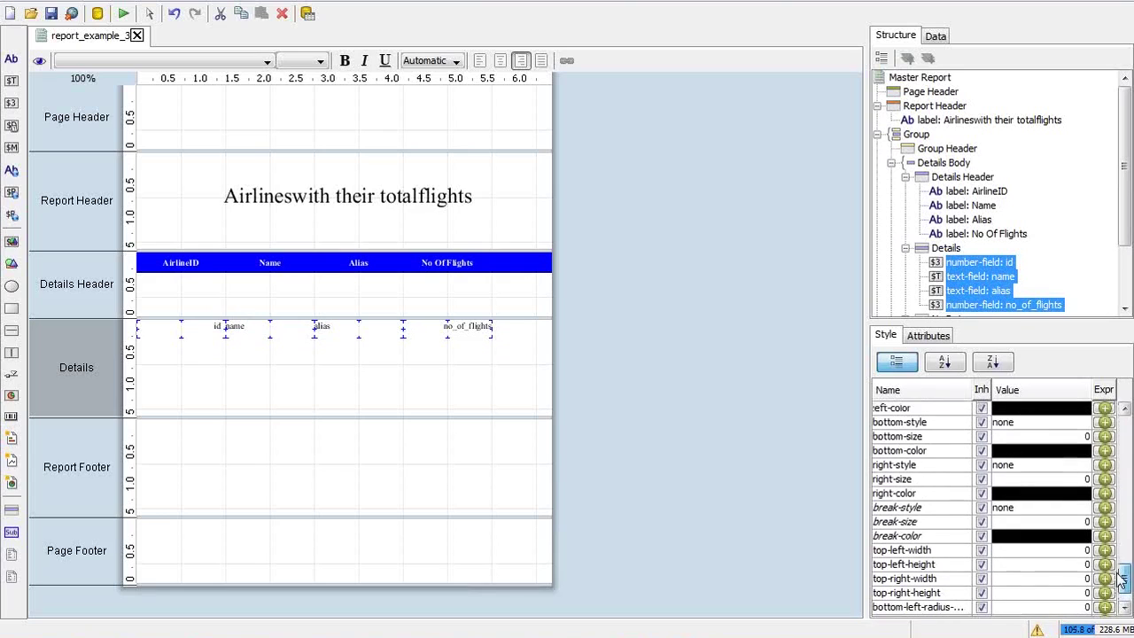
# Give the four detail fields a solid right border of size 1 and export the report as PDF
pyautogui.click(1037, 468)
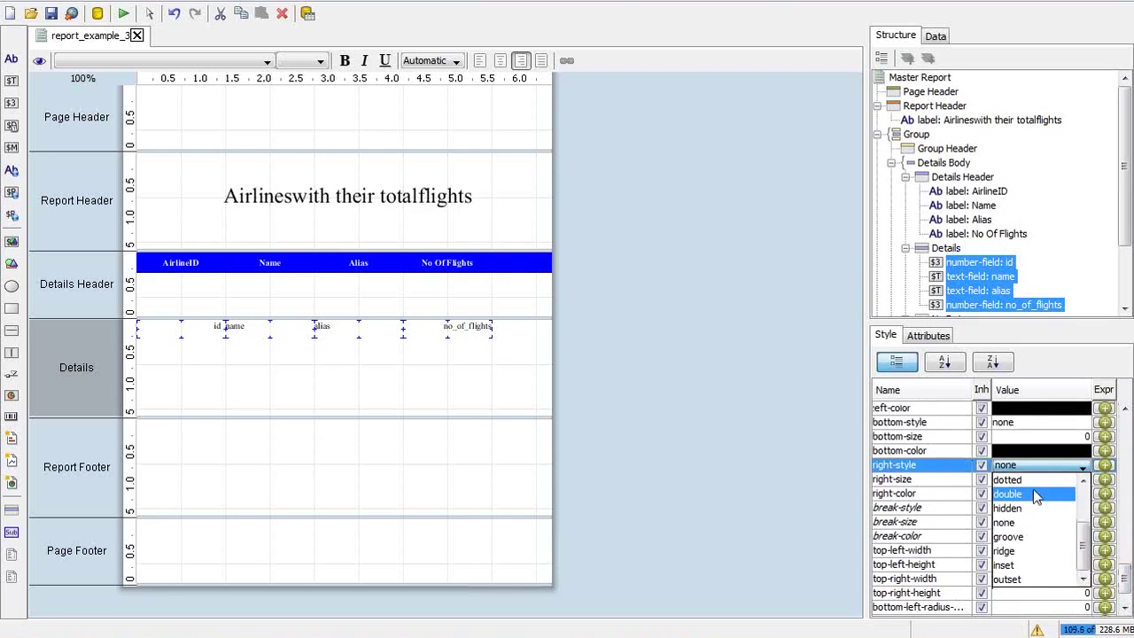
pyautogui.scroll(2, 1089, 503)
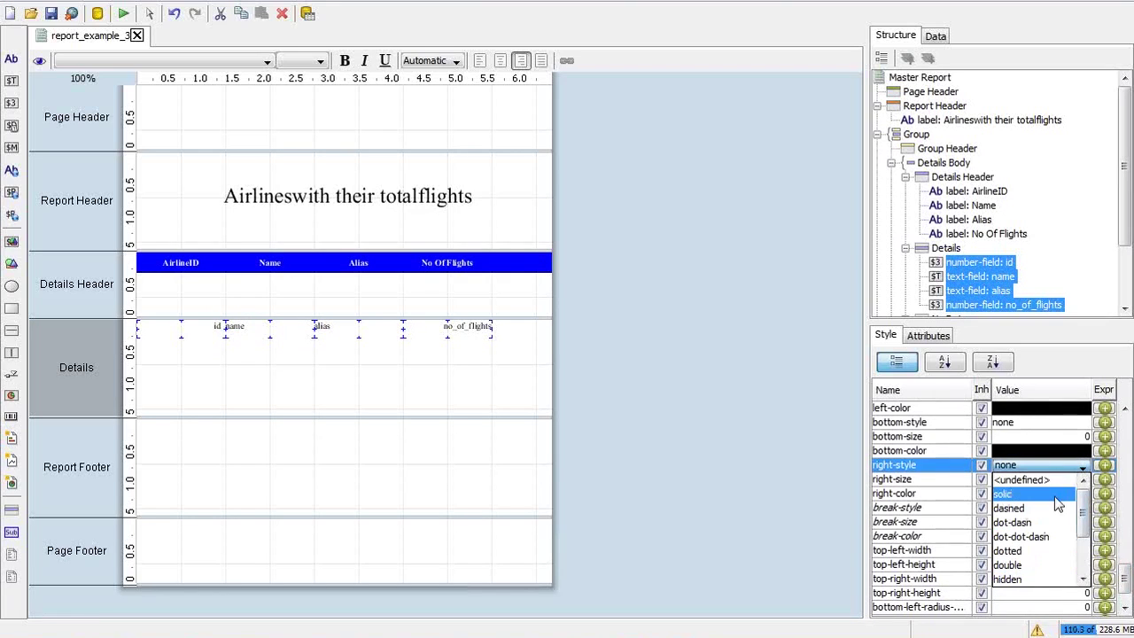
pyautogui.click(1056, 503)
pyautogui.click(1030, 478)
pyautogui.write('0.')
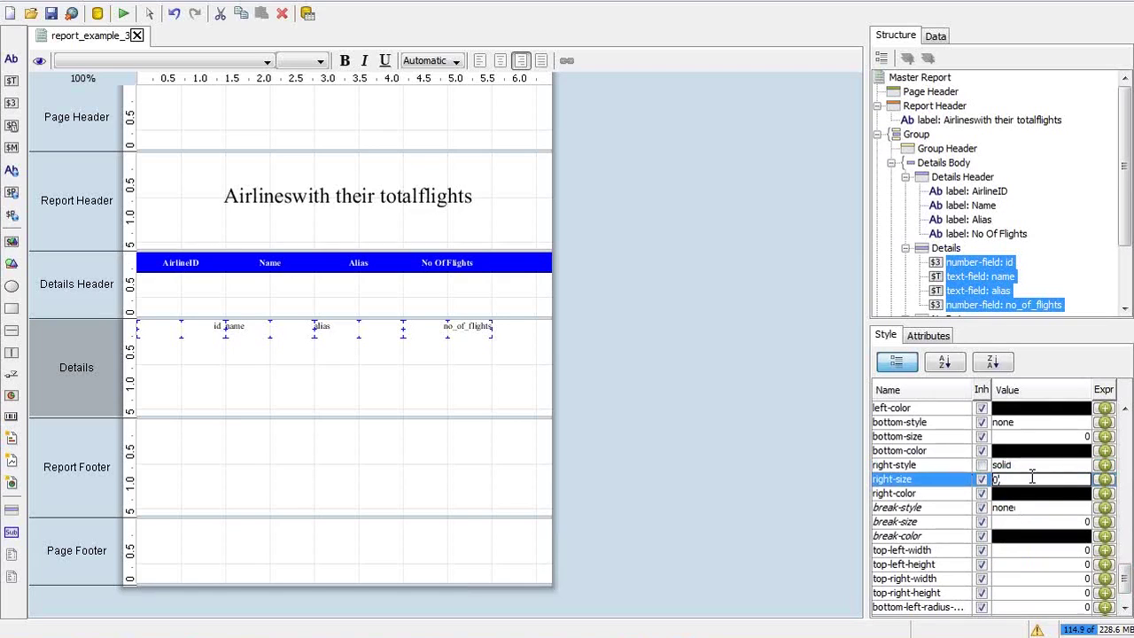
pyautogui.write('1')
pyautogui.press('Return')
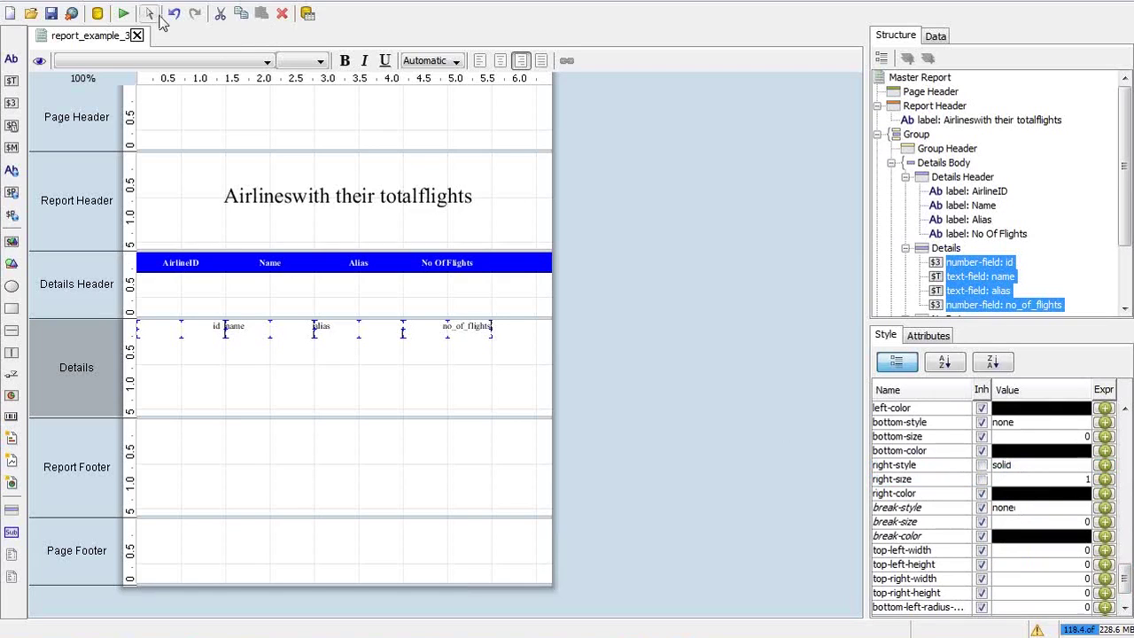
pyautogui.click(124, 15)
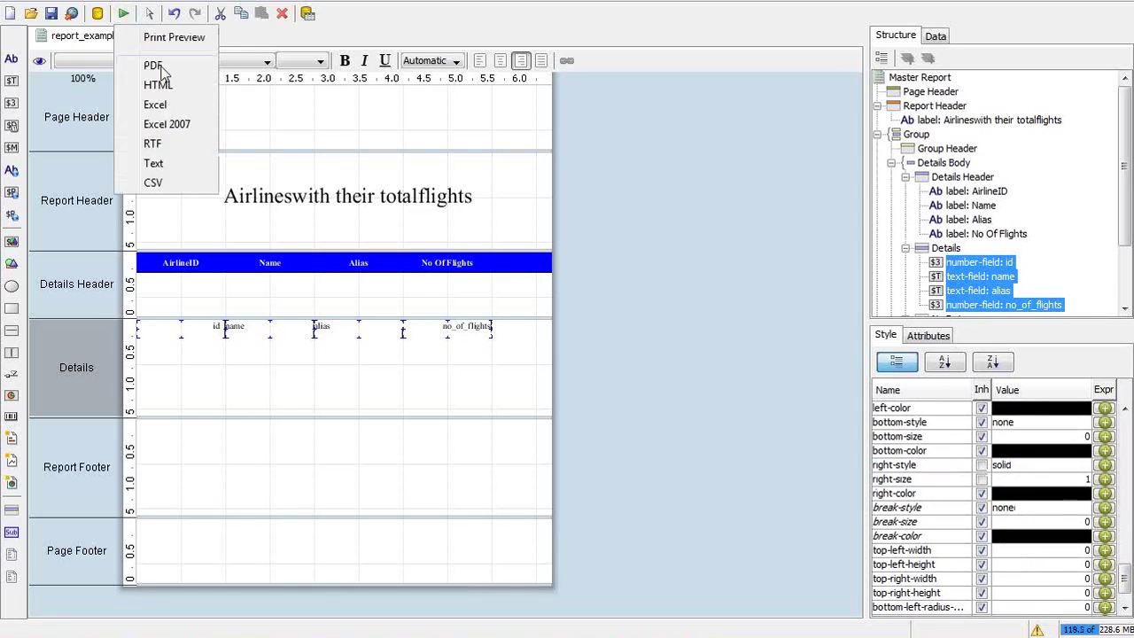
pyautogui.click(153, 67)
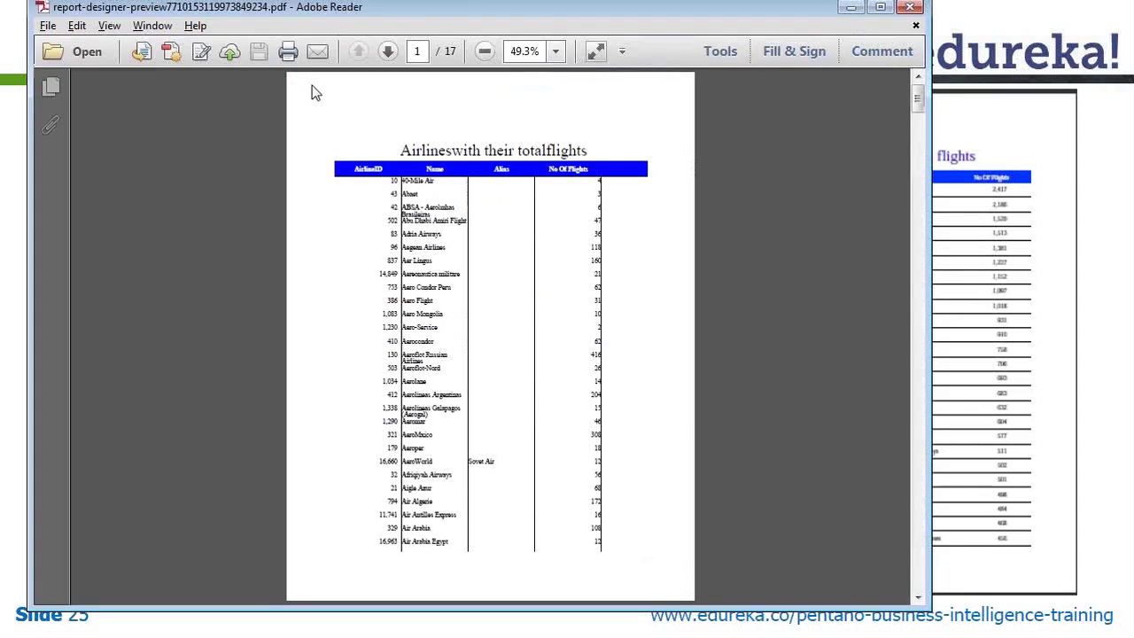
# View the PDF with its column dividers at 100% zoom, then close Reader and return to Report Designer
pyautogui.click(554, 51)
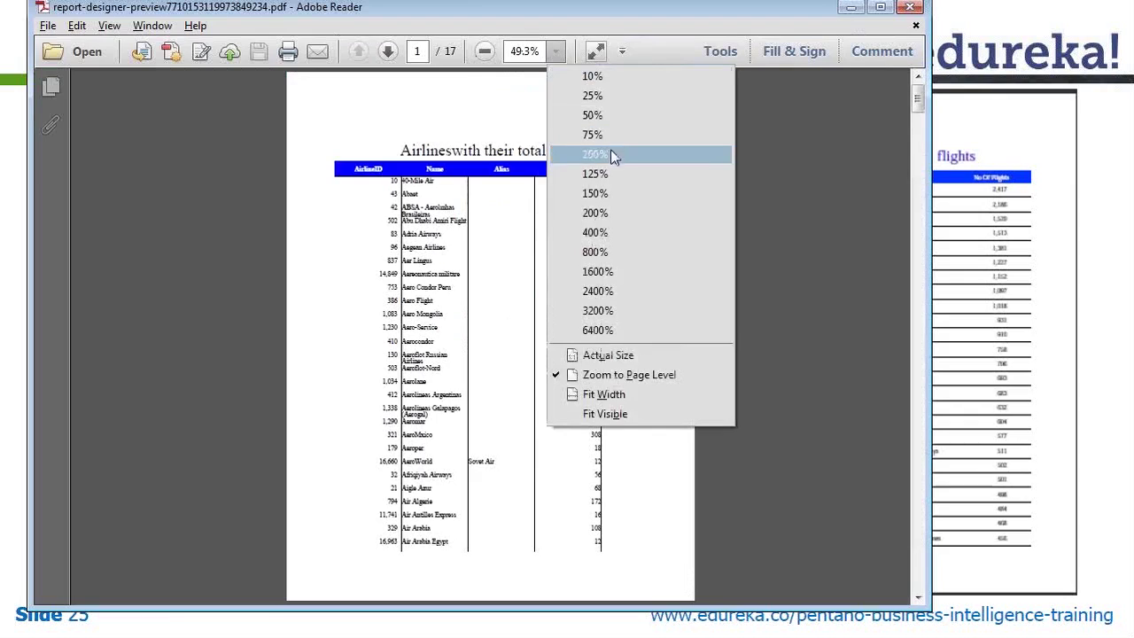
pyautogui.click(610, 149)
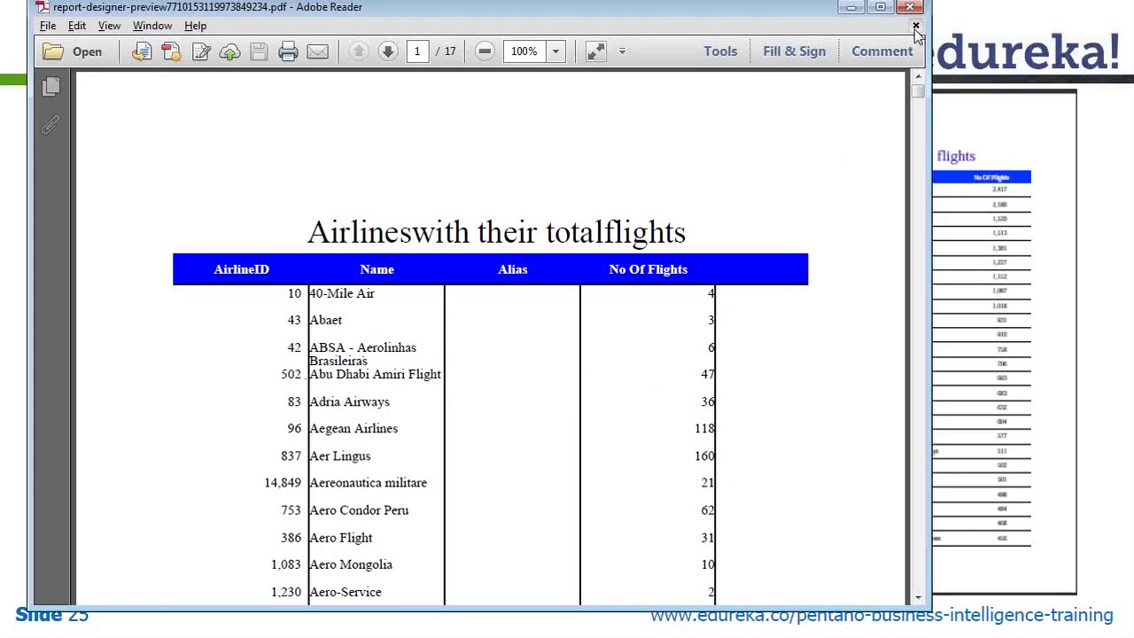
pyautogui.click(916, 27)
pyautogui.hotkey('alt', 'Tab')
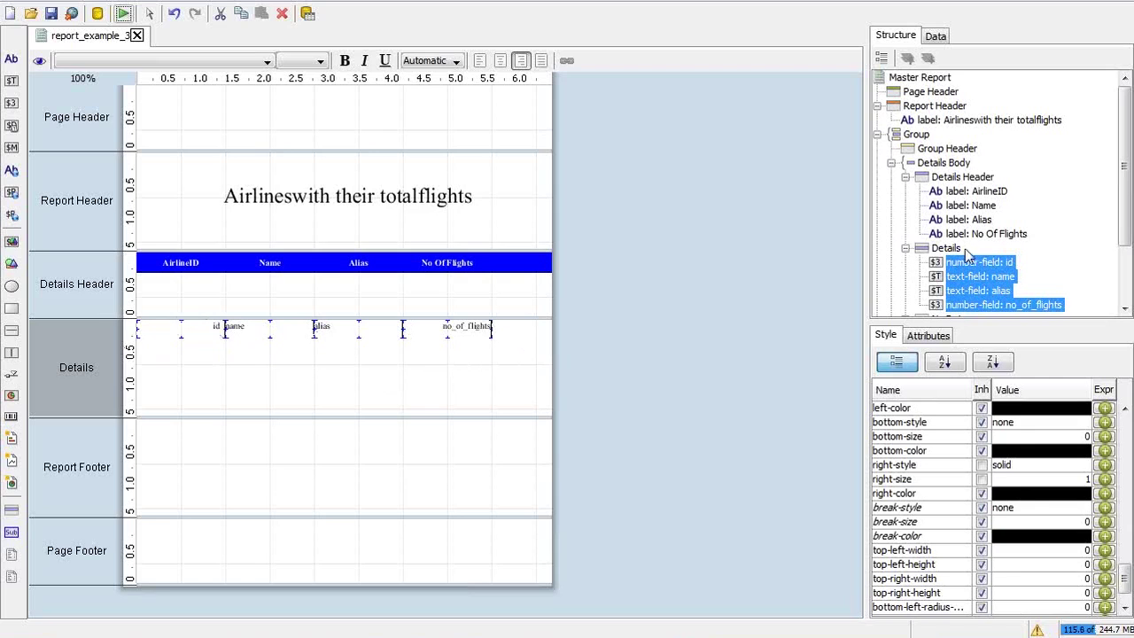
# Give the Details band a solid bottom border of size 1
pyautogui.click(946, 248)
pyautogui.moveTo(1123, 425); pyautogui.dragTo(1125, 575)
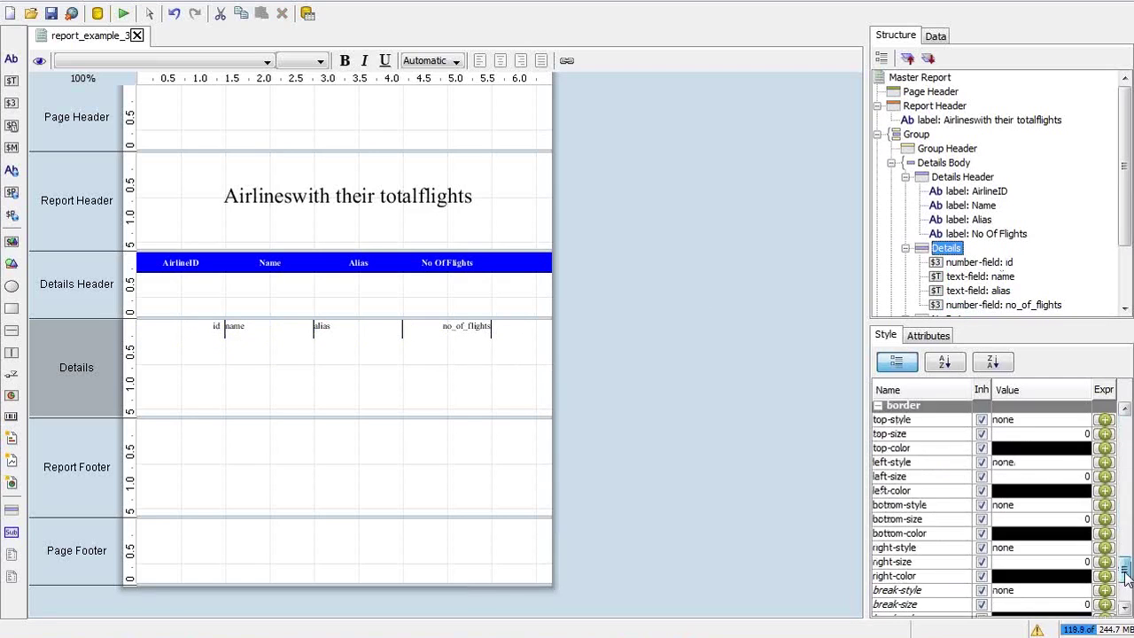
pyautogui.moveTo(1124, 575); pyautogui.dragTo(1125, 565)
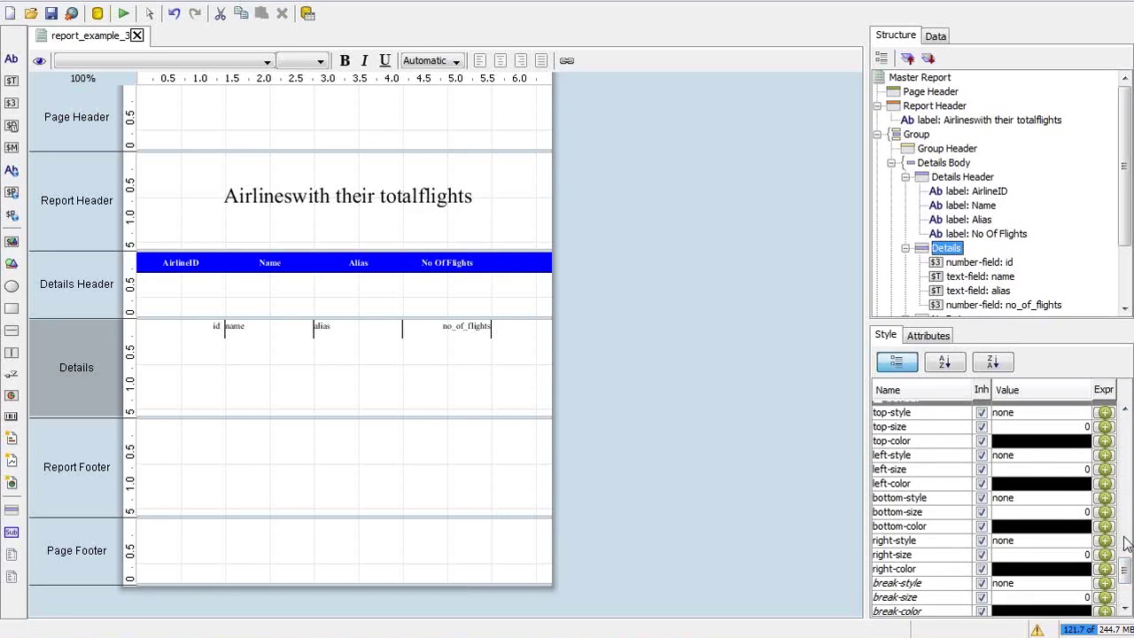
pyautogui.moveTo(1125, 581); pyautogui.dragTo(1125, 572)
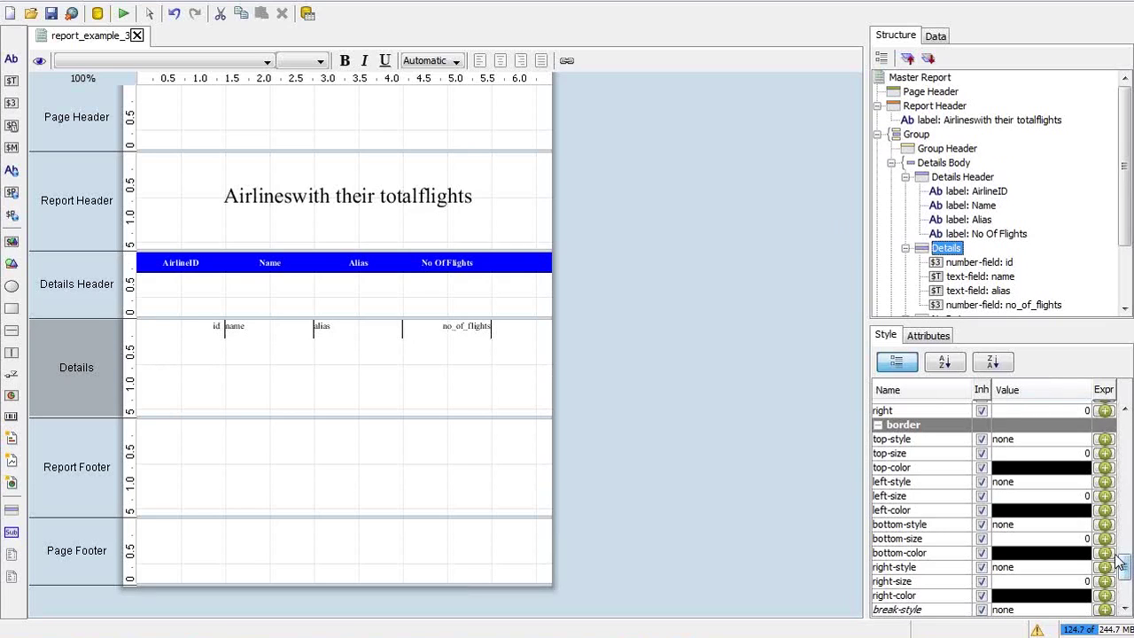
pyautogui.moveTo(1121, 563); pyautogui.dragTo(1124, 577)
pyautogui.click(1049, 454)
pyautogui.click(1048, 453)
pyautogui.click(1048, 453)
pyautogui.click(1027, 479)
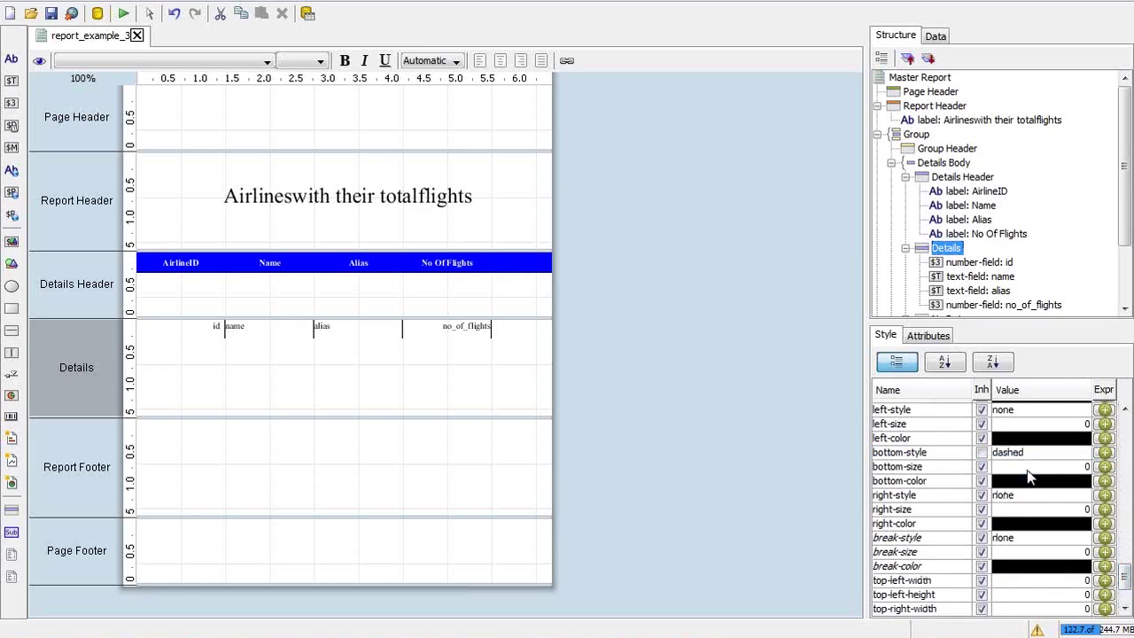
pyautogui.click(1029, 457)
pyautogui.click(1029, 467)
pyautogui.click(1029, 469)
pyautogui.click(1029, 469)
pyautogui.write('1')
pyautogui.press('Return')
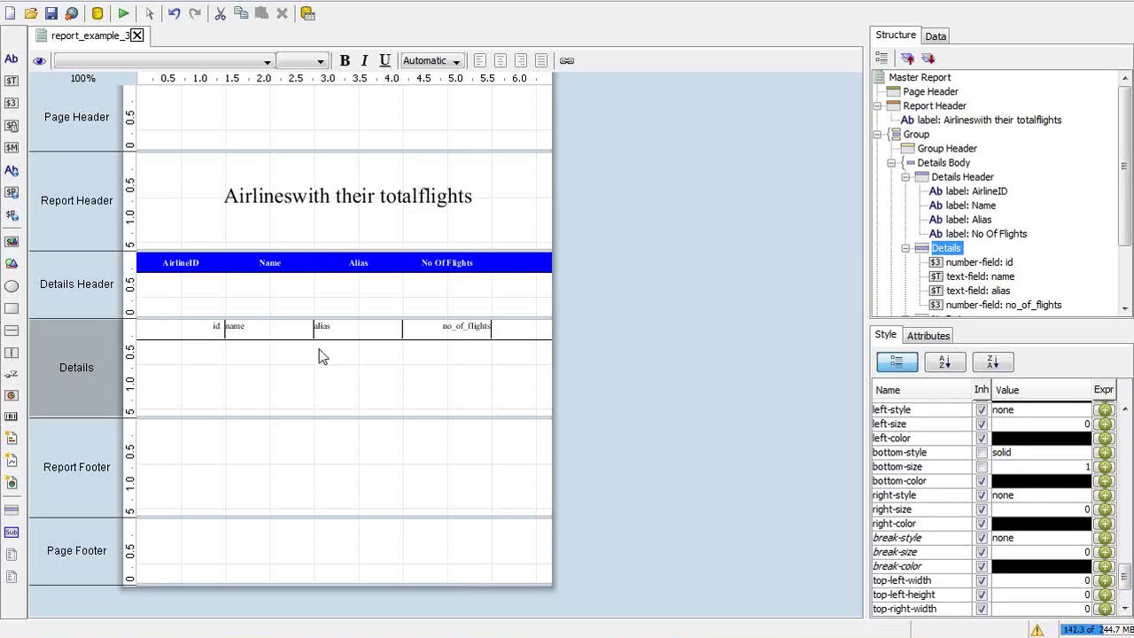
# Set left padding to 5 on the name and alias fields
pyautogui.click(330, 327)
pyautogui.click(330, 328)
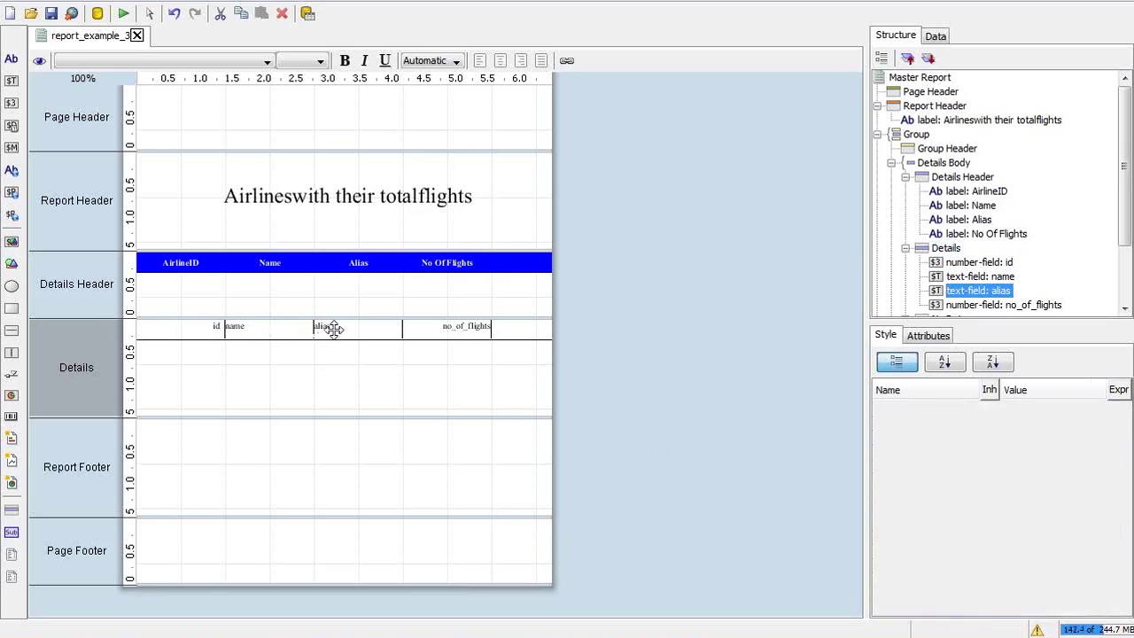
pyautogui.click(301, 333)
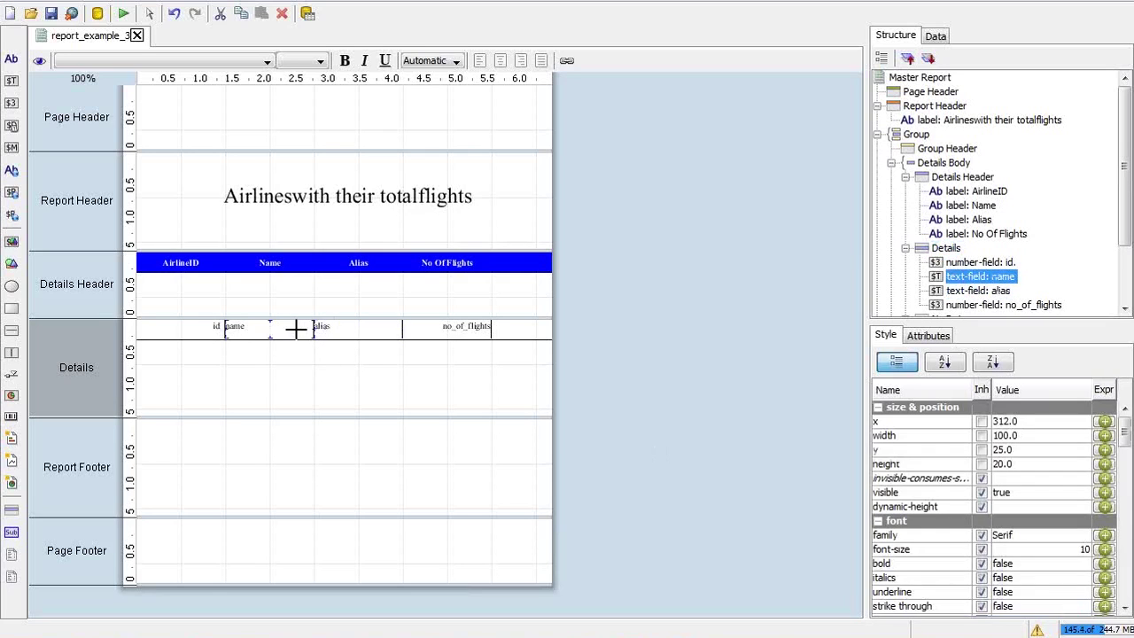
pyautogui.keyDown('shift'); pyautogui.click(361, 330); pyautogui.keyUp('shift')
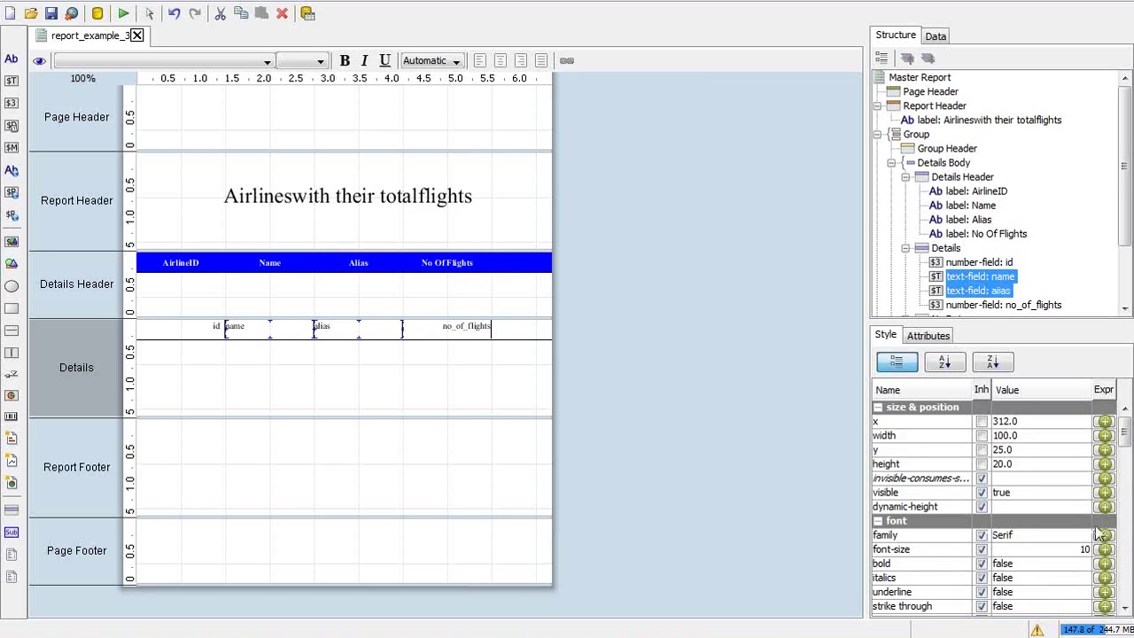
pyautogui.scroll(-5, 1128, 568)
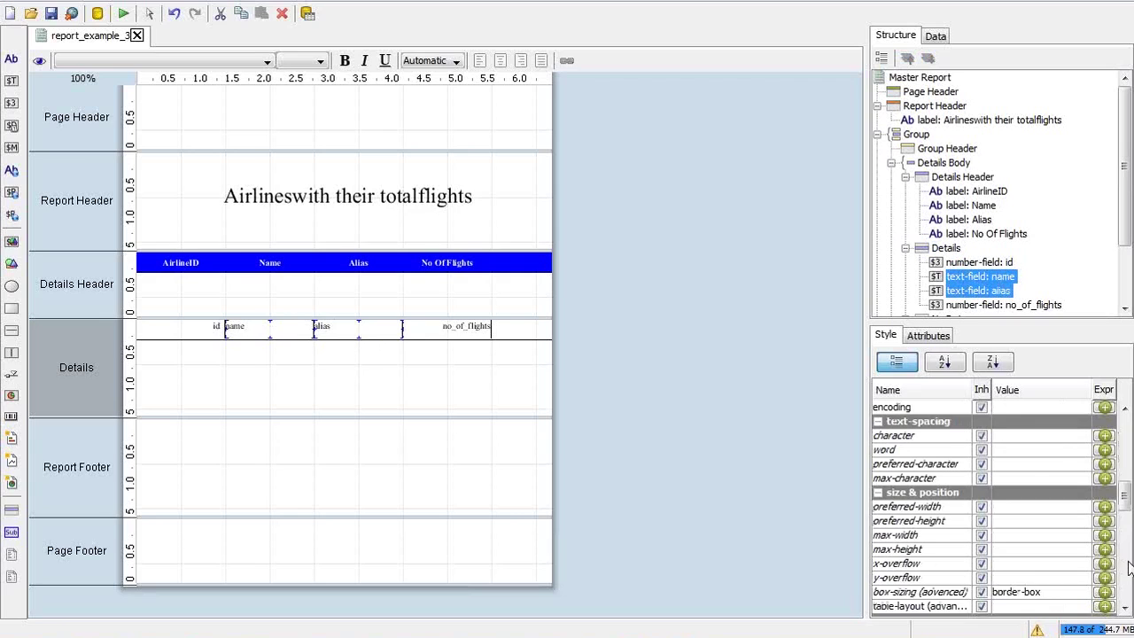
pyautogui.scroll(-5, 1129, 568)
pyautogui.scroll(-5, 1129, 568)
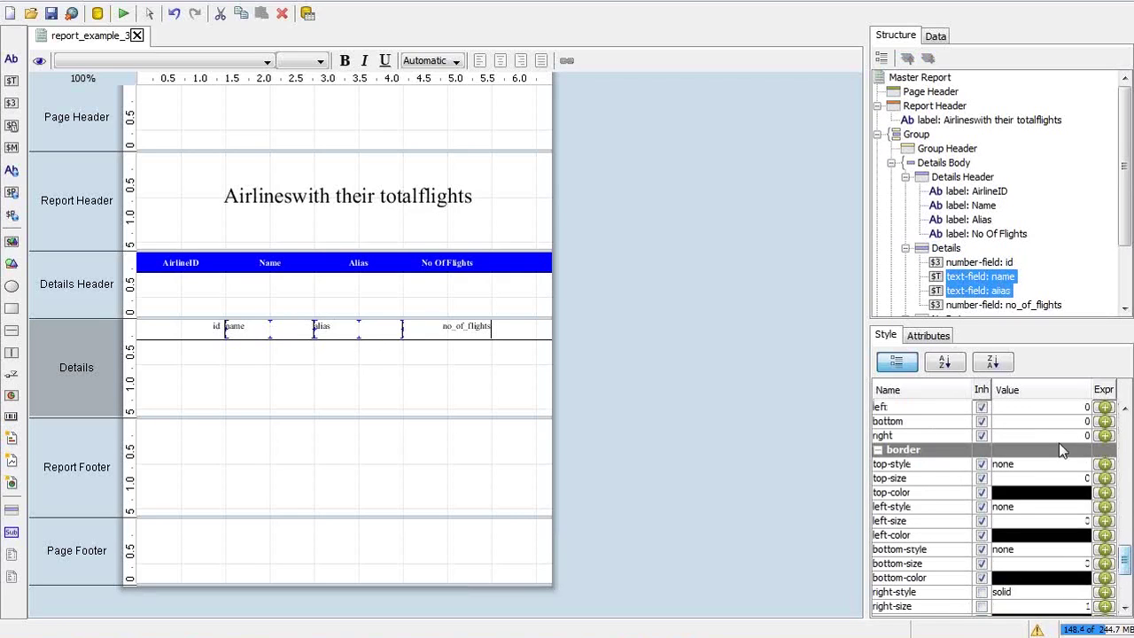
pyautogui.click(1032, 409)
pyautogui.click(1033, 408)
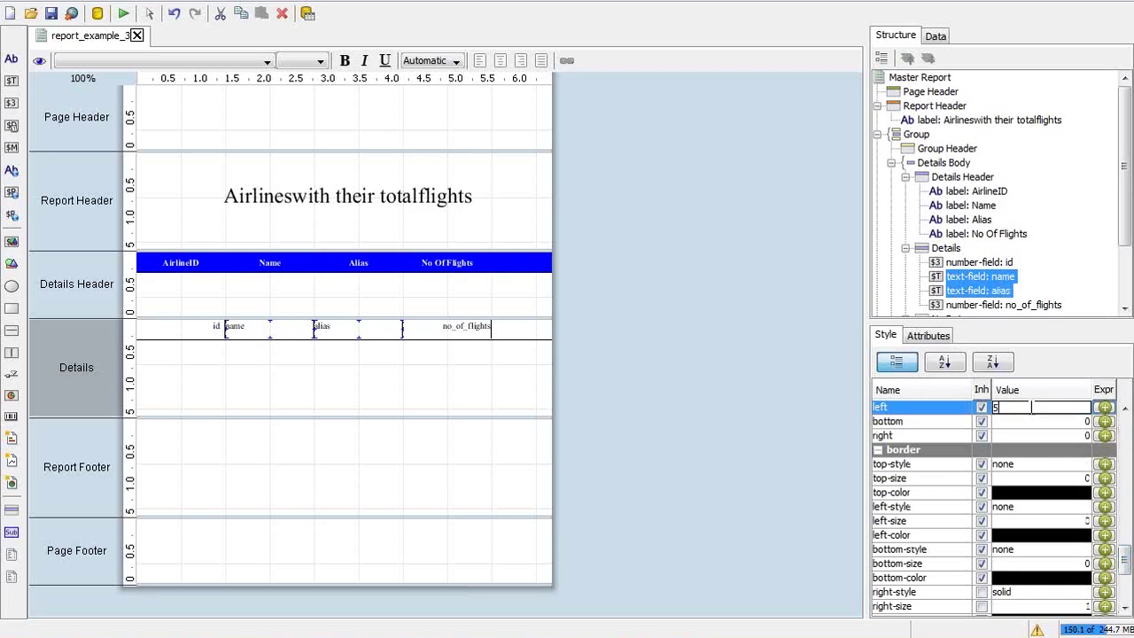
pyautogui.write('5')
pyautogui.press('Return')
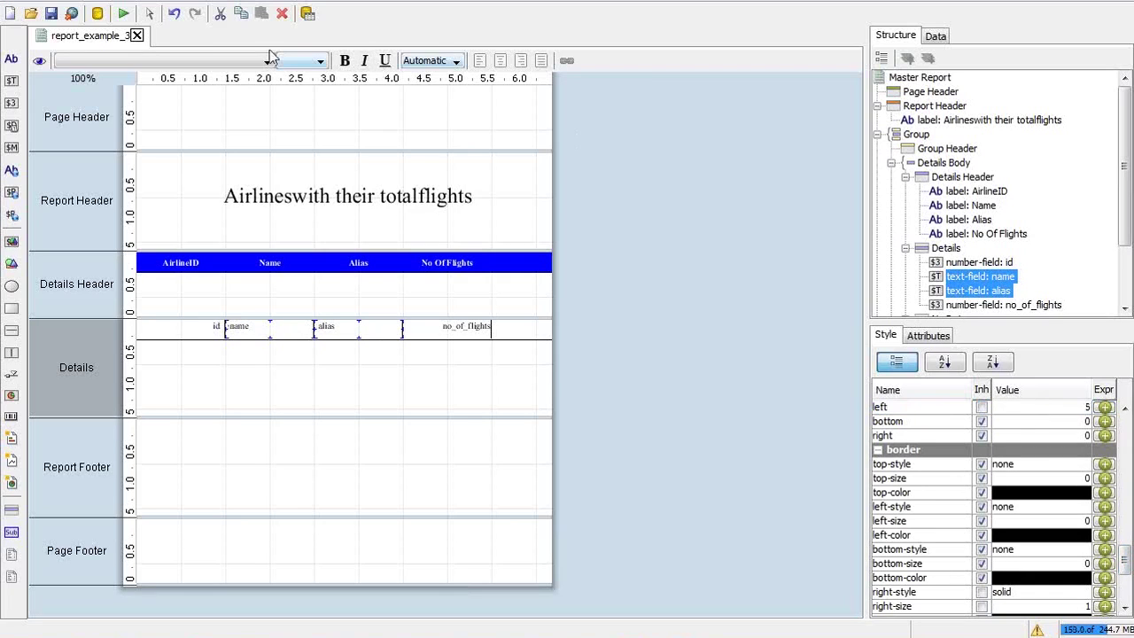
pyautogui.click(123, 13)
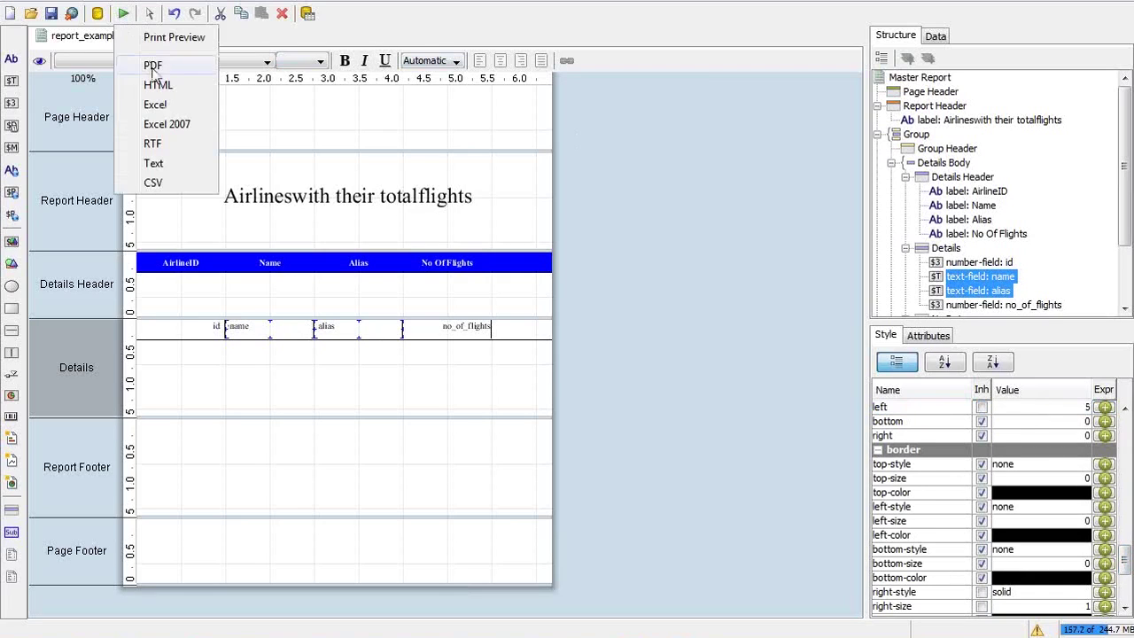
# Export the report as PDF and view it at 100% zoom
pyautogui.click(152, 67)
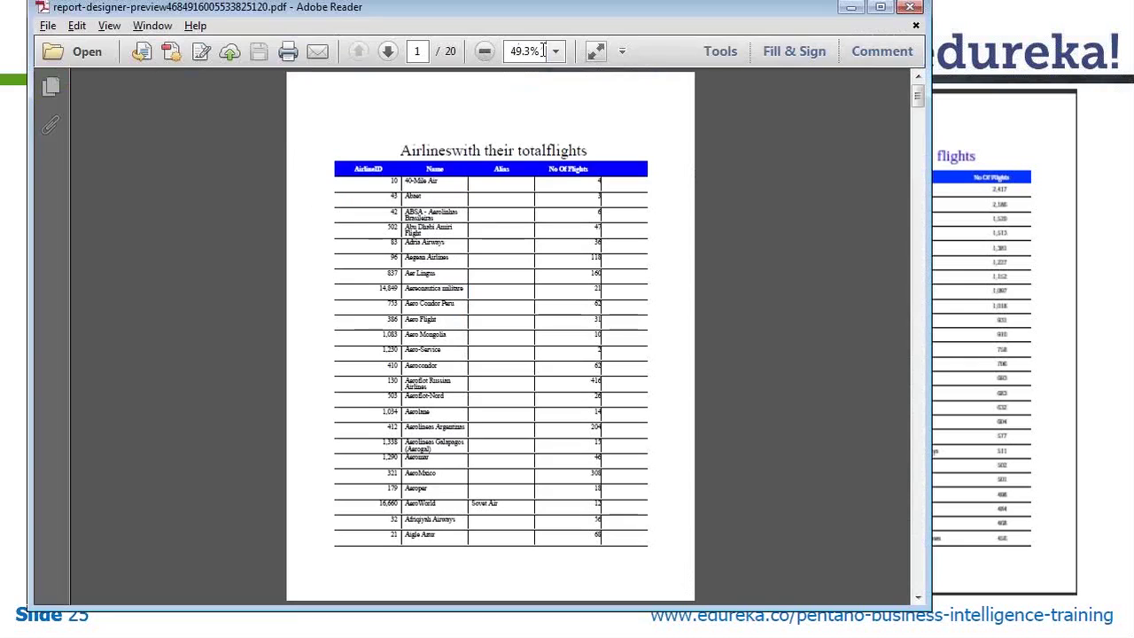
pyautogui.click(553, 51)
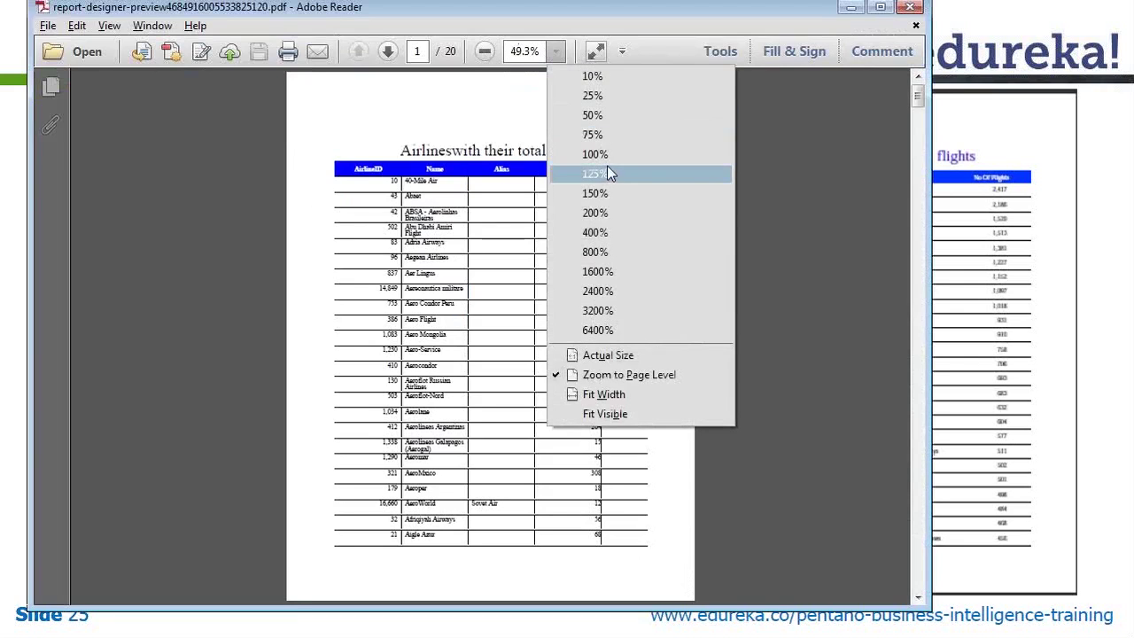
pyautogui.click(607, 152)
# Search the PDF for Lufthansa, retrying with 'LUFT' after 'LUFTANSA' finds no matches
pyautogui.hotkey('ctrl', 'f')
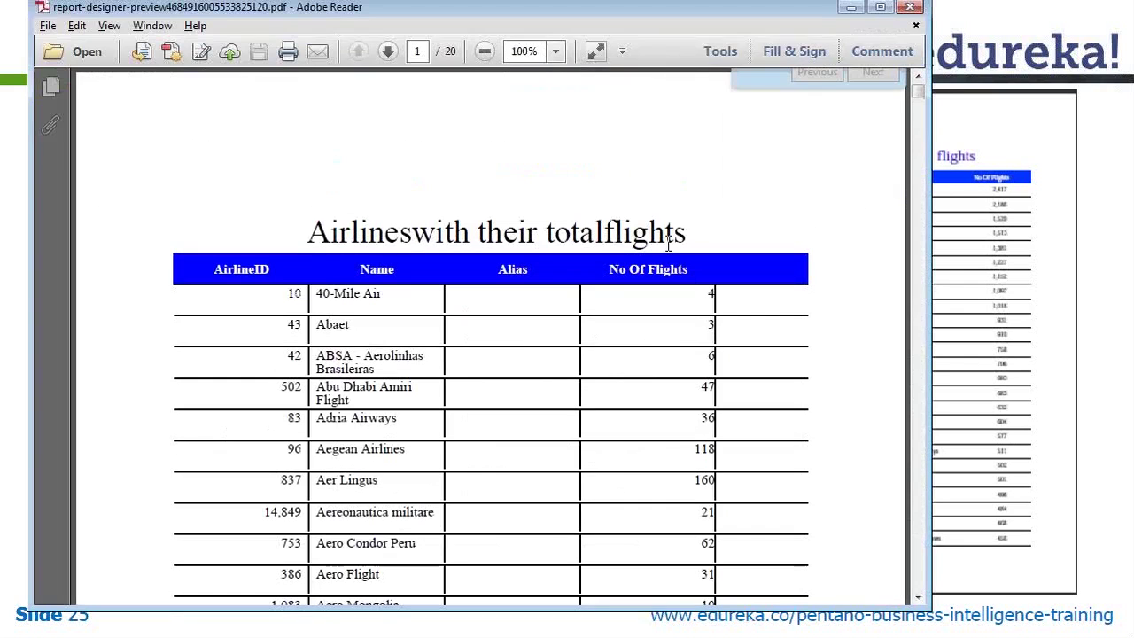
pyautogui.write('LU')
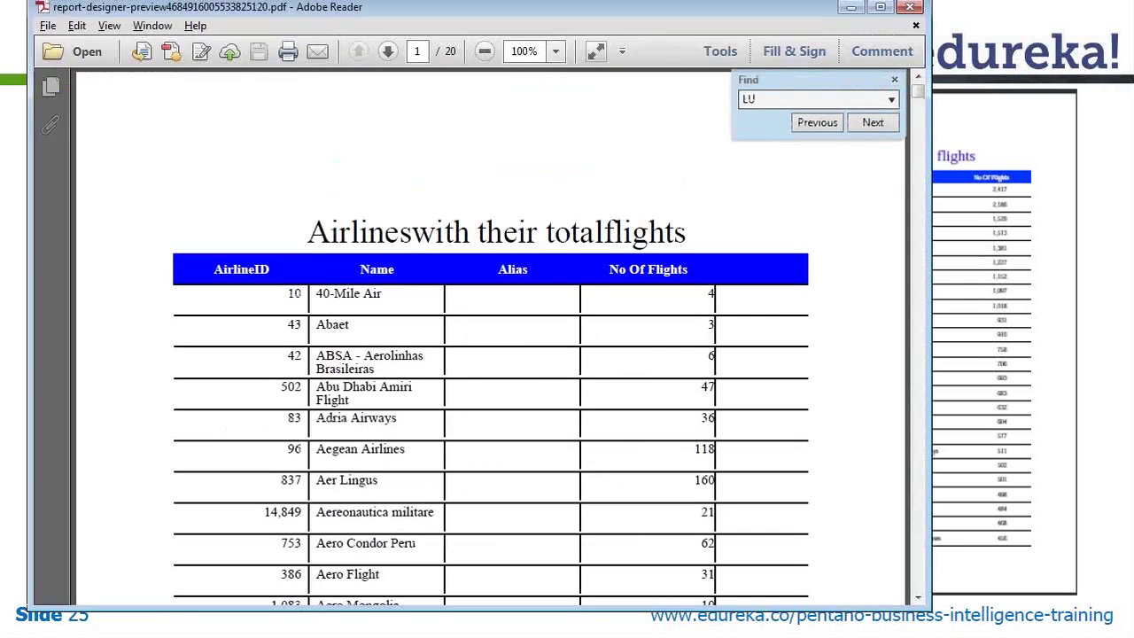
pyautogui.write('FTANSA')
pyautogui.press('Return')
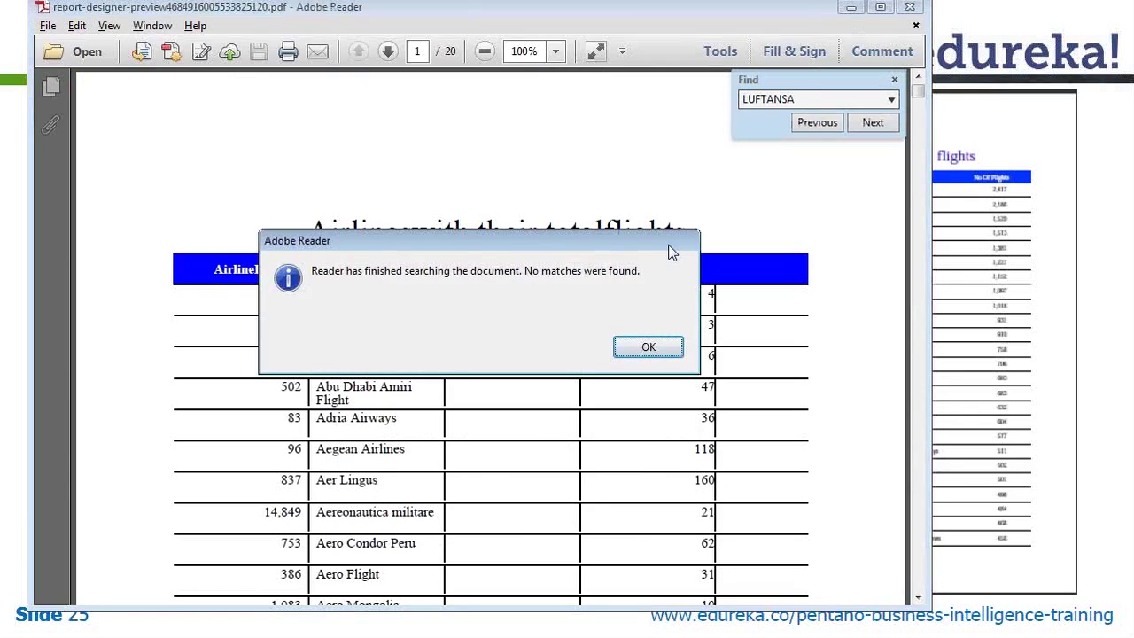
pyautogui.press('Return')
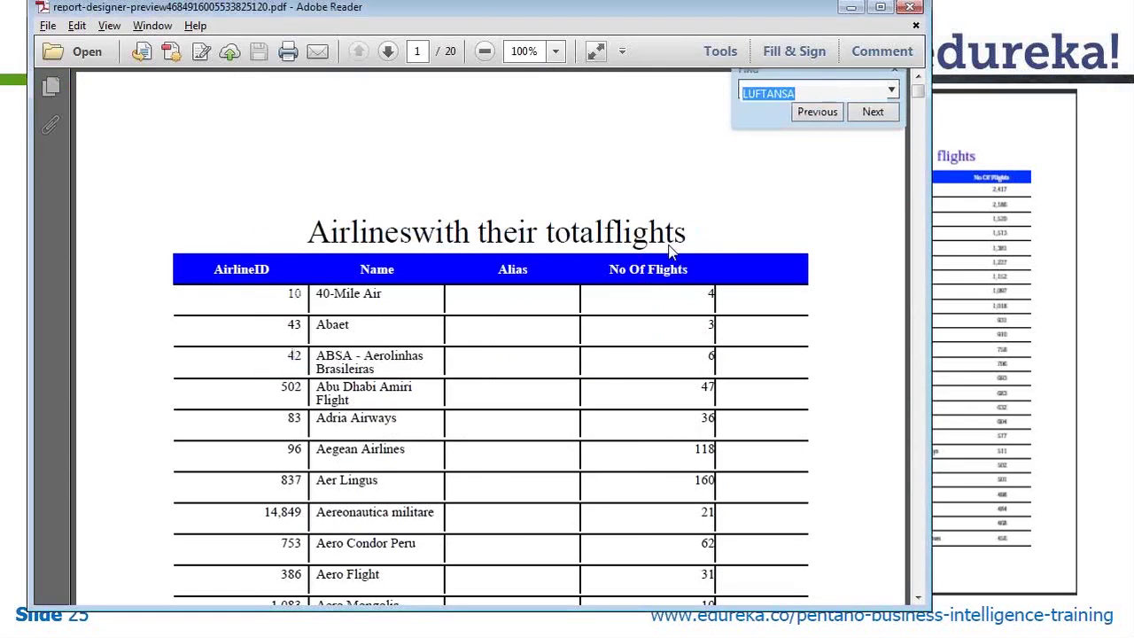
pyautogui.press('Escape')
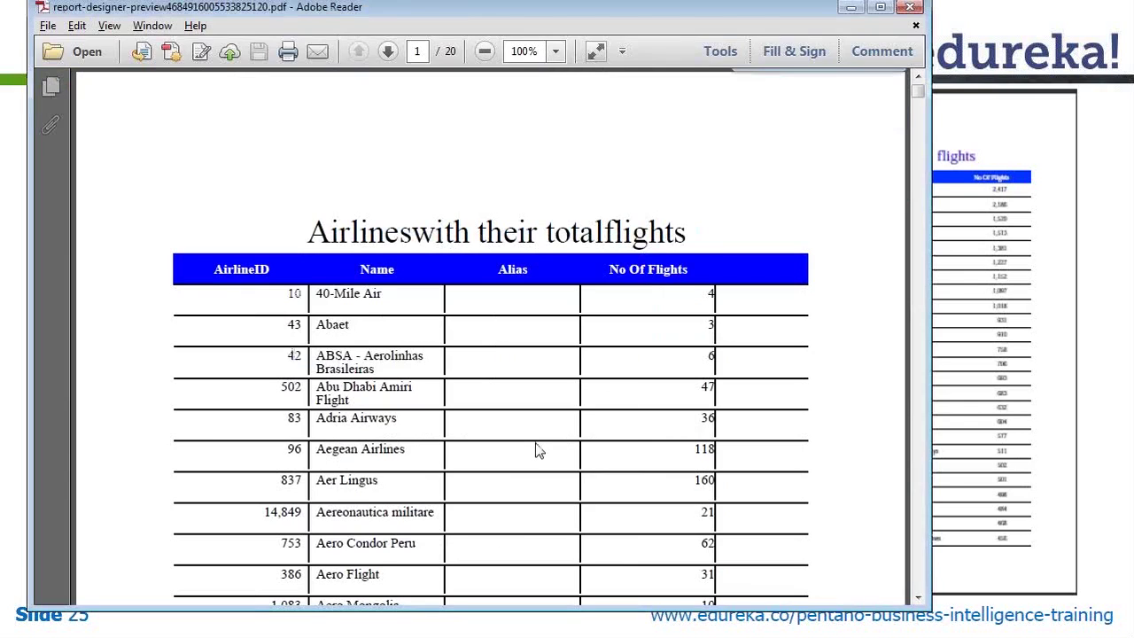
pyautogui.hotkey('ctrl', 'f')
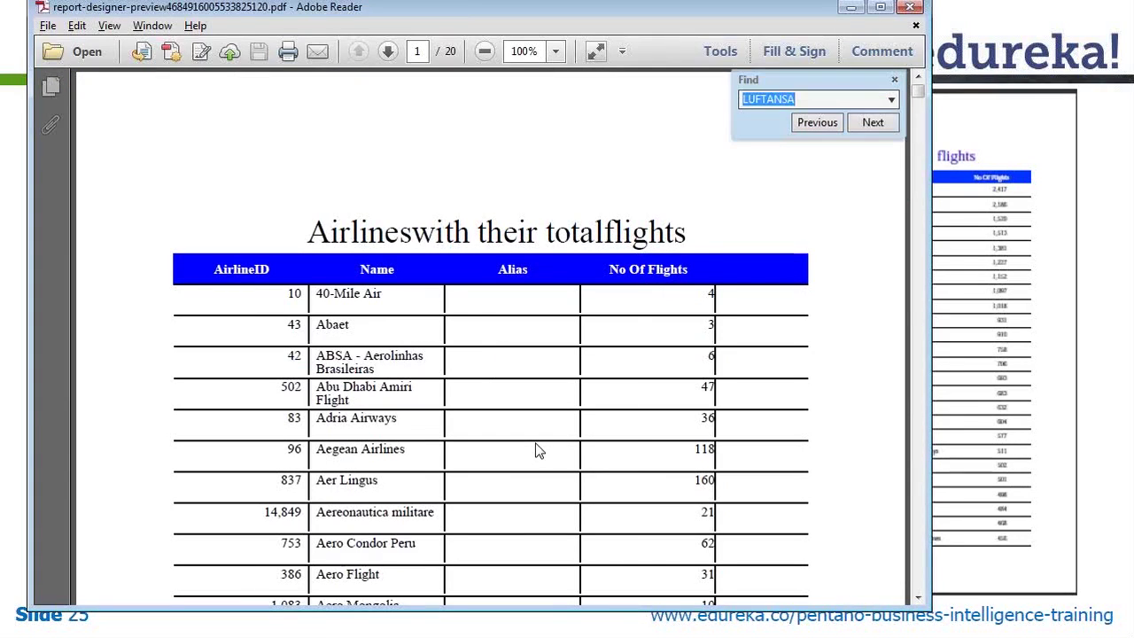
pyautogui.press('End')
pyautogui.press('BackSpace')
pyautogui.press('BackSpace')
pyautogui.press('BackSpace')
pyautogui.press('BackSpace')
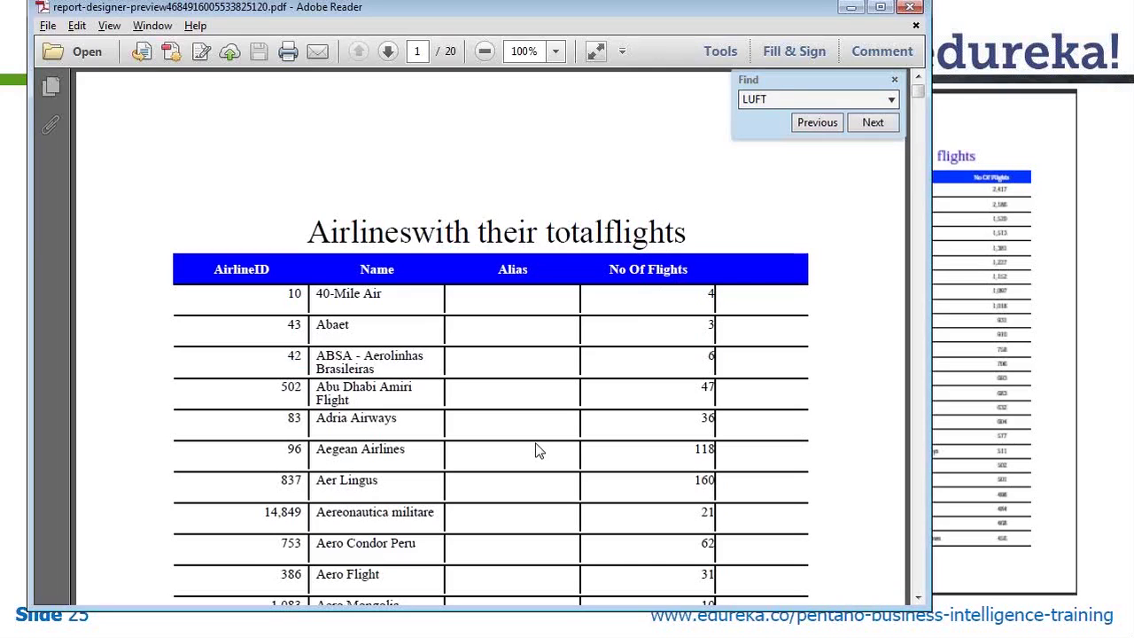
pyautogui.press('Return')
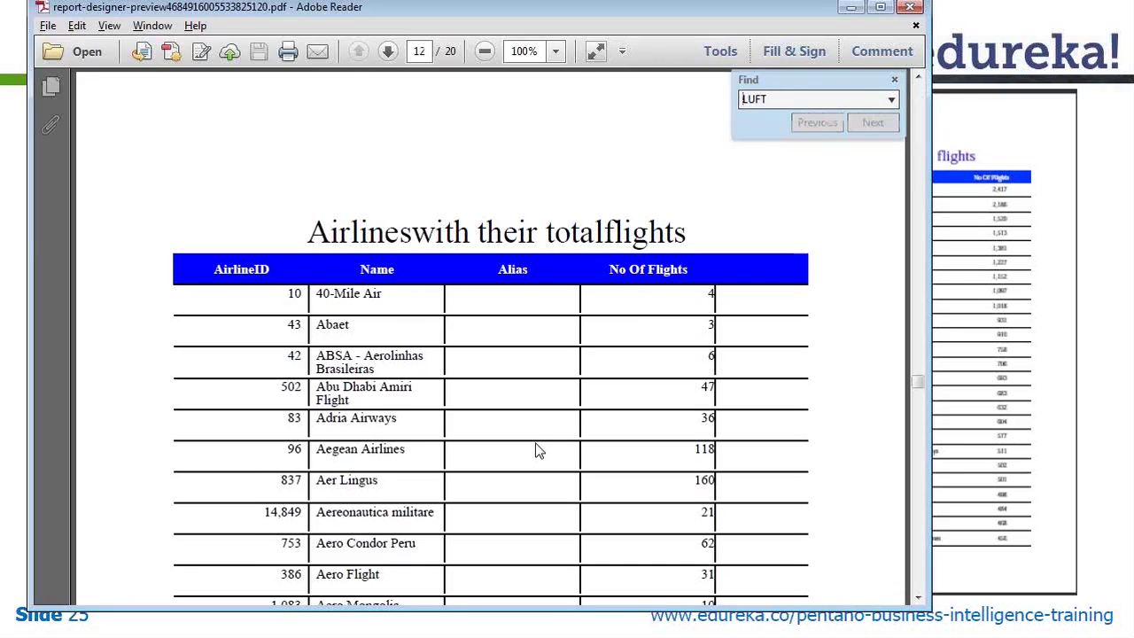
pyautogui.press('Escape')
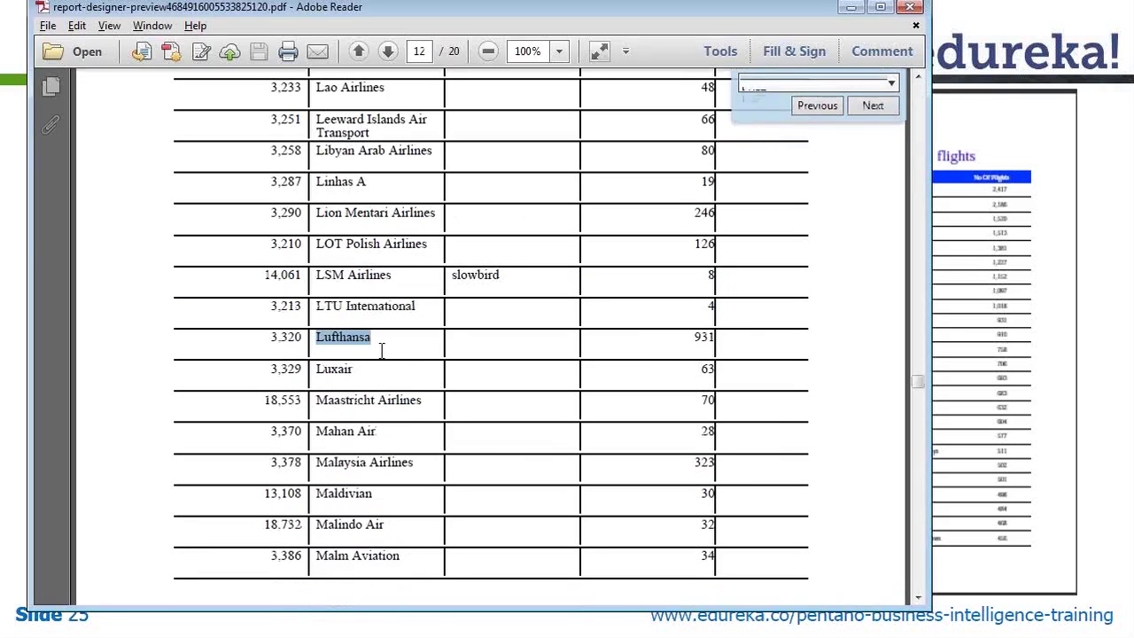
pyautogui.click(684, 344)
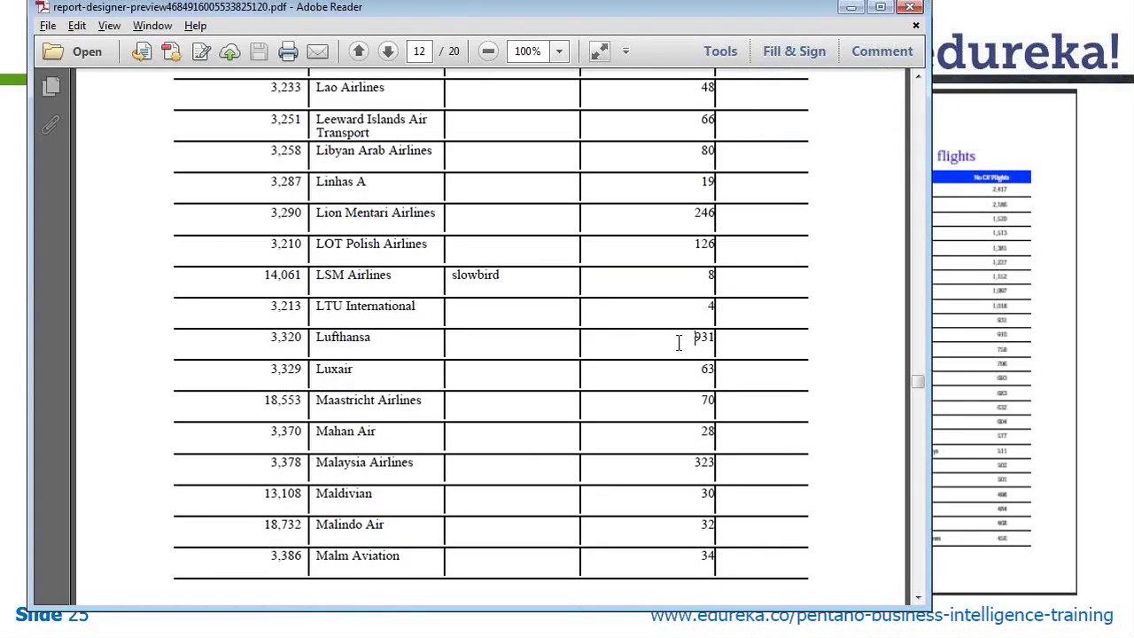
pyautogui.moveTo(920, 381); pyautogui.dragTo(919, 456)
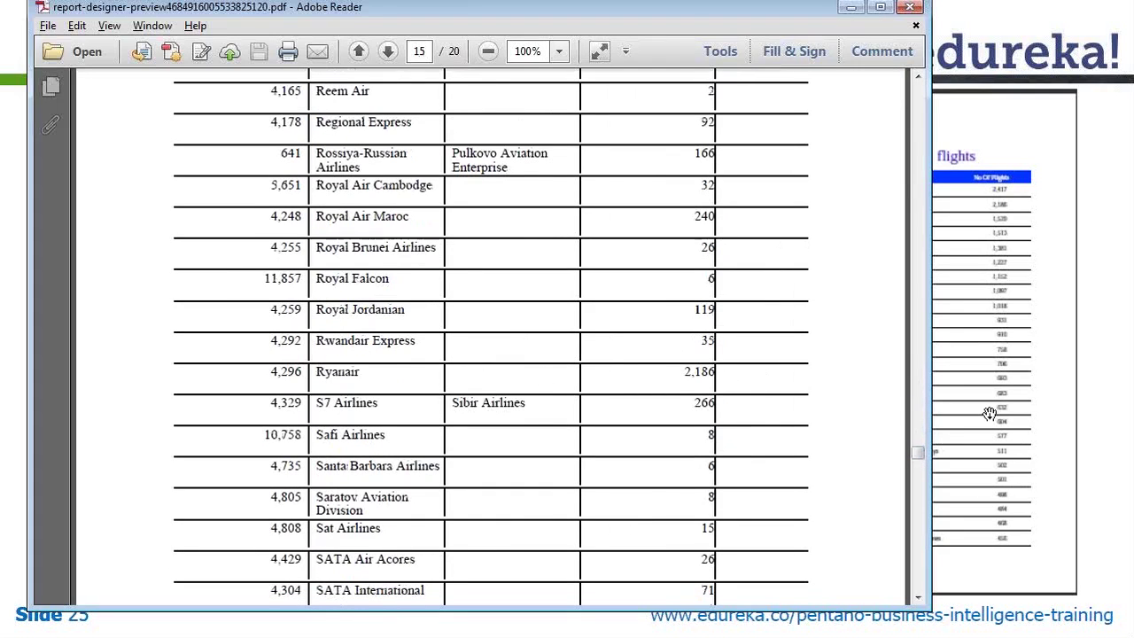
pyautogui.moveTo(917, 455); pyautogui.dragTo(910, 248)
# Find Etihad Airways with 'ETI', select its 193 flights, then switch to the slides
pyautogui.hotkey('ctrl', 'f')
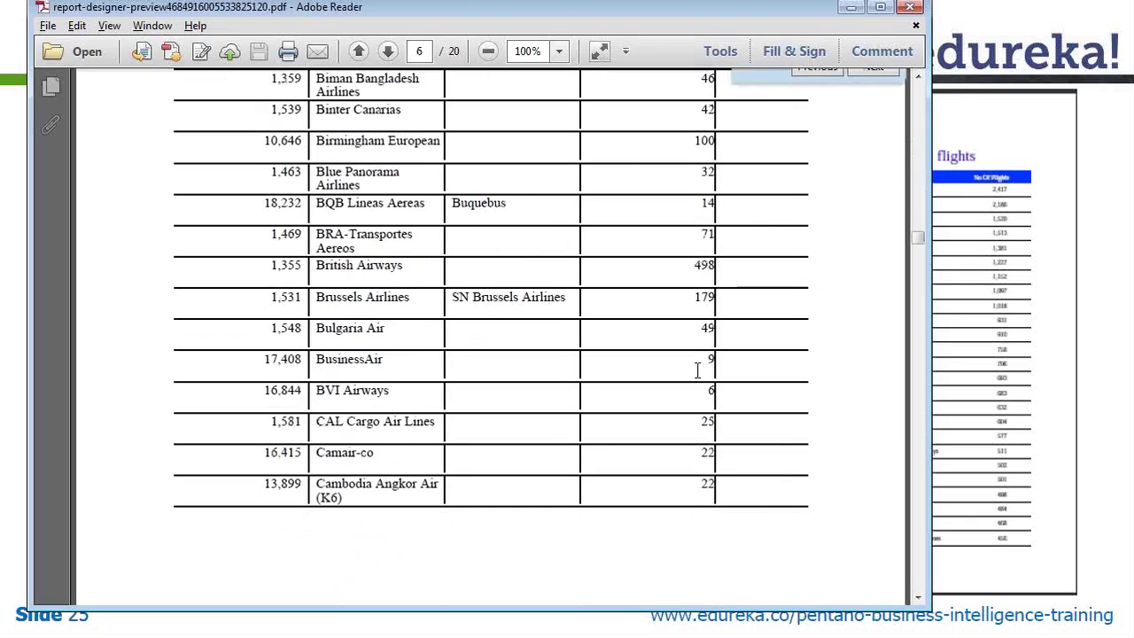
pyautogui.write('ETI')
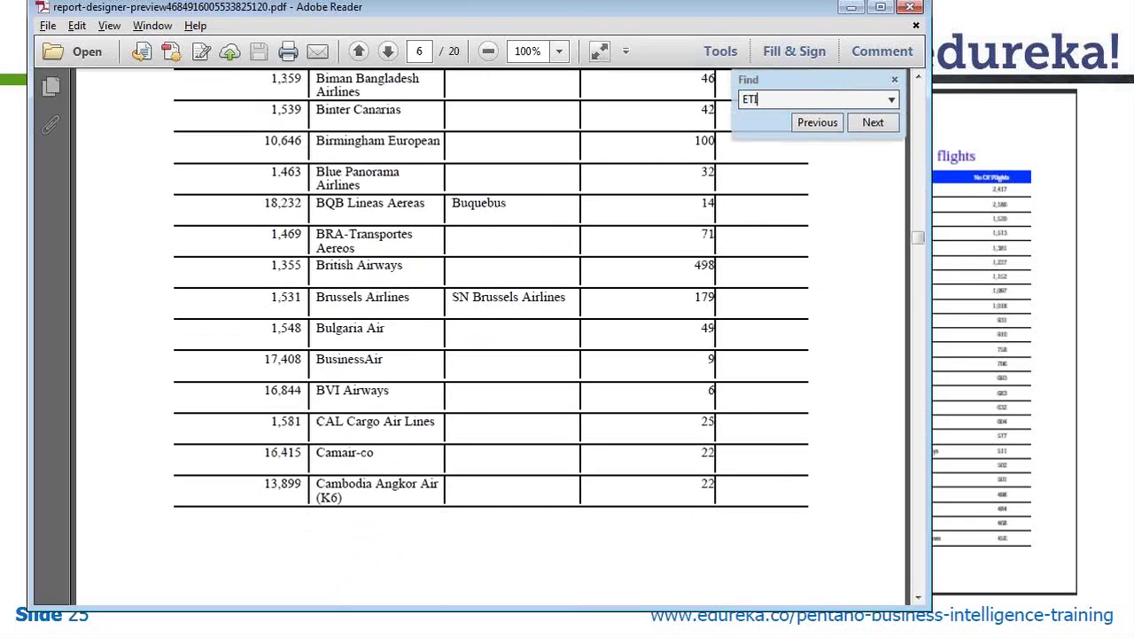
pyautogui.press('Return')
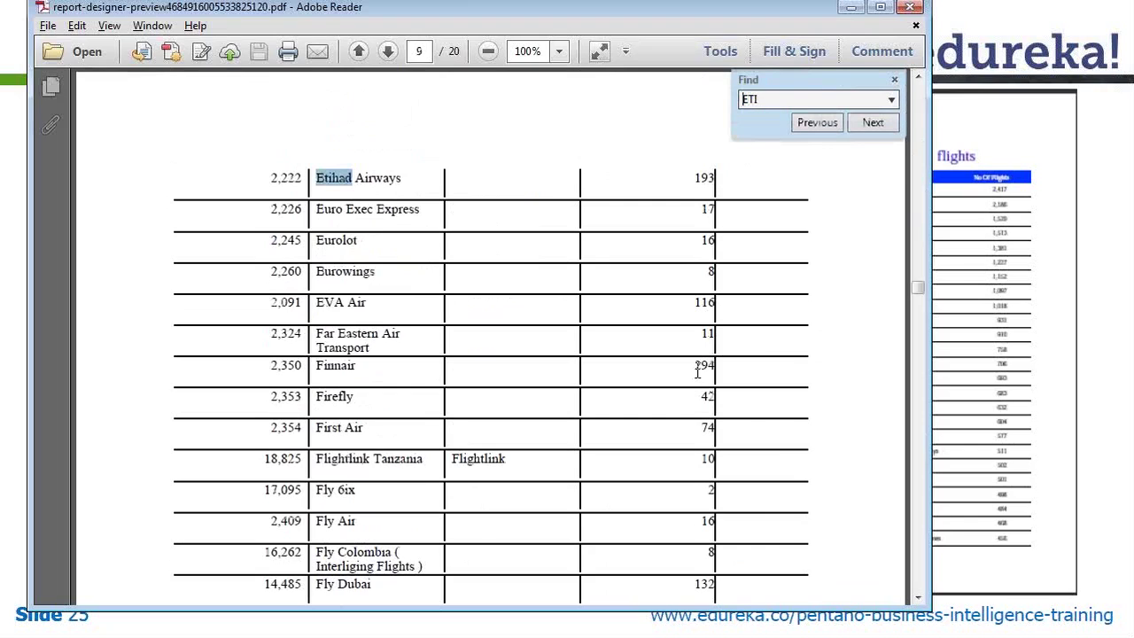
pyautogui.press('Escape')
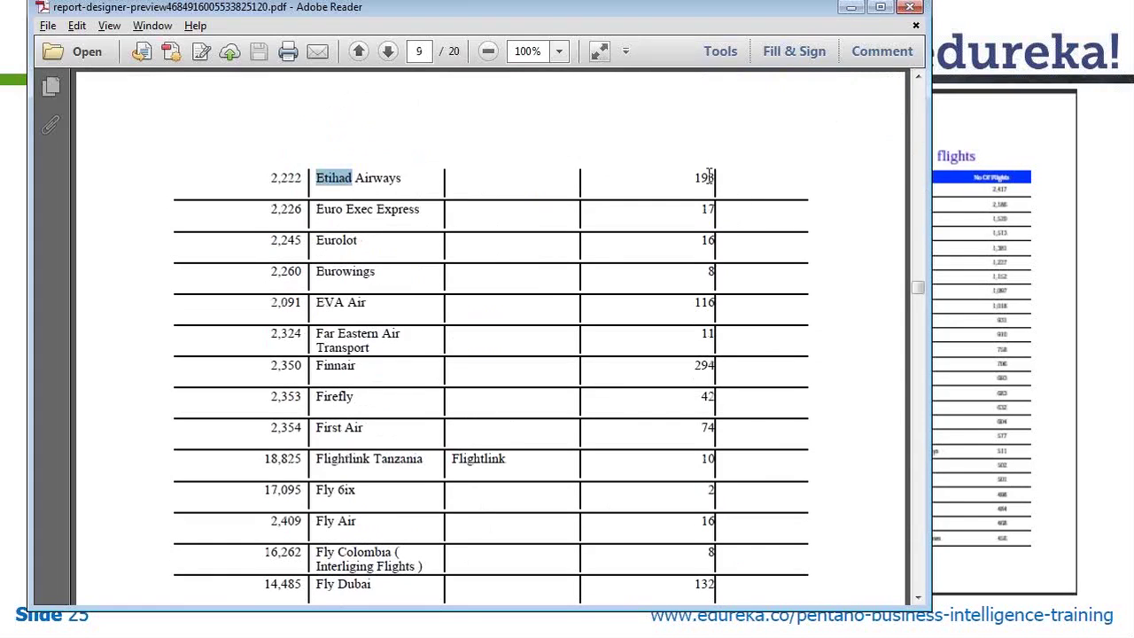
pyautogui.doubleClick(709, 179)
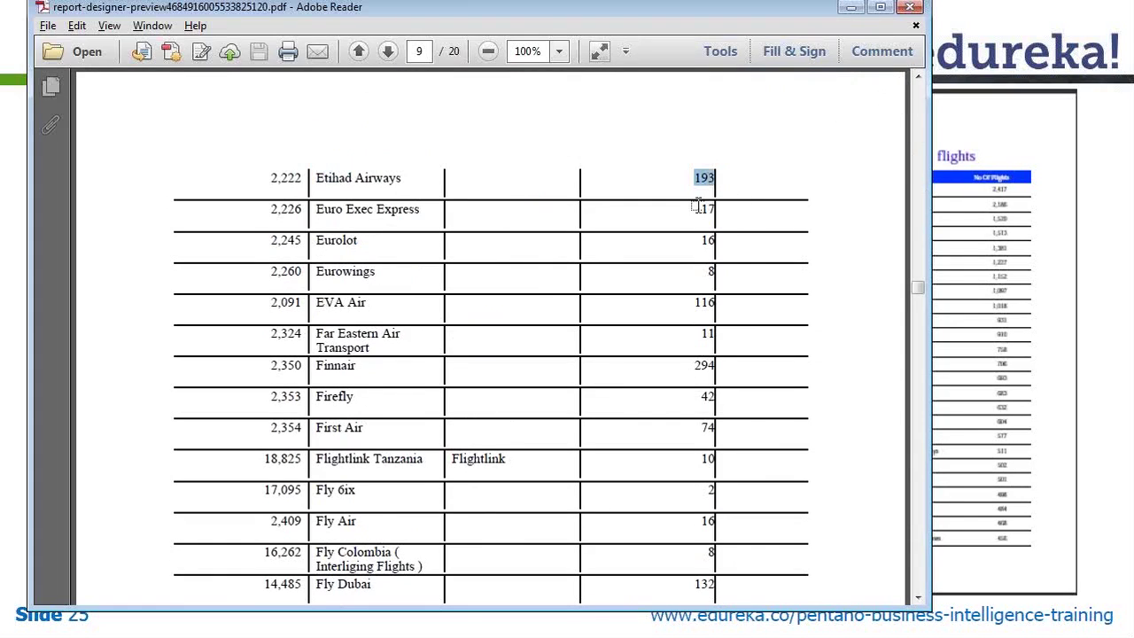
pyautogui.hotkey('alt', 'Tab')
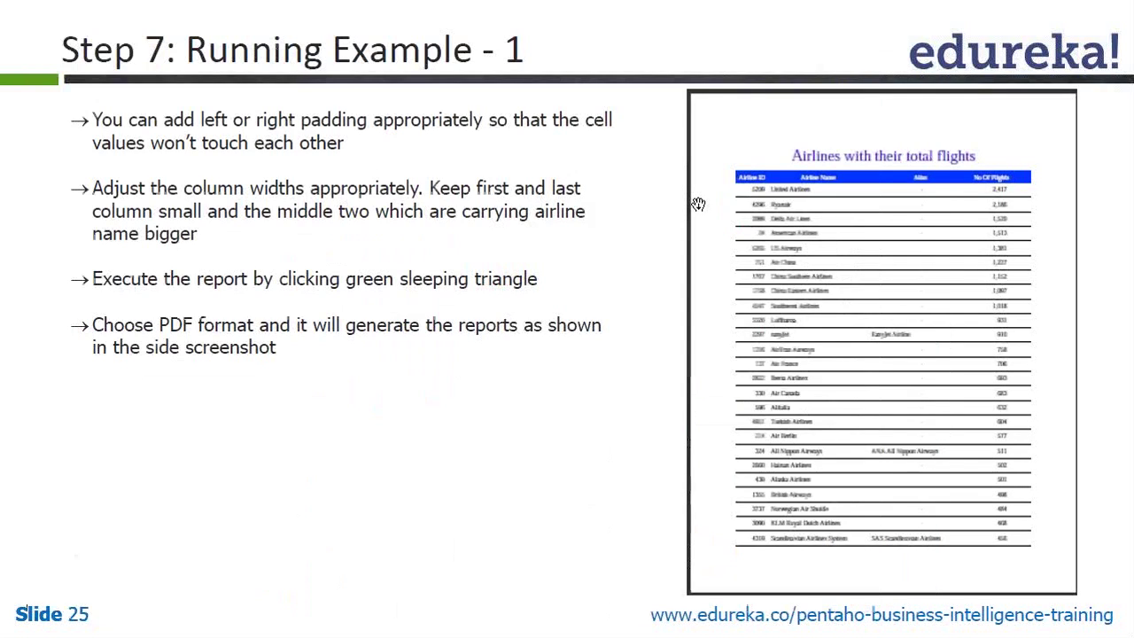
# Return to the PDF, check the page 1 title, then close Reader and switch to Report Designer
pyautogui.hotkey('alt', 'Tab')
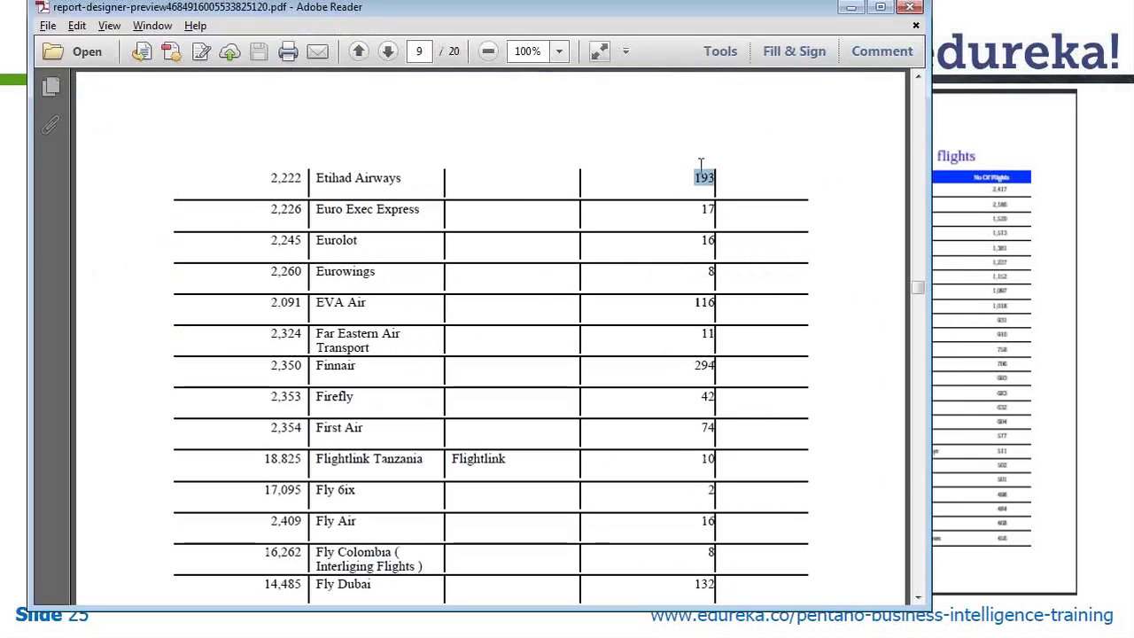
pyautogui.moveTo(918, 289); pyautogui.dragTo(916, 95)
pyautogui.doubleClick(379, 112)
pyautogui.click(381, 113)
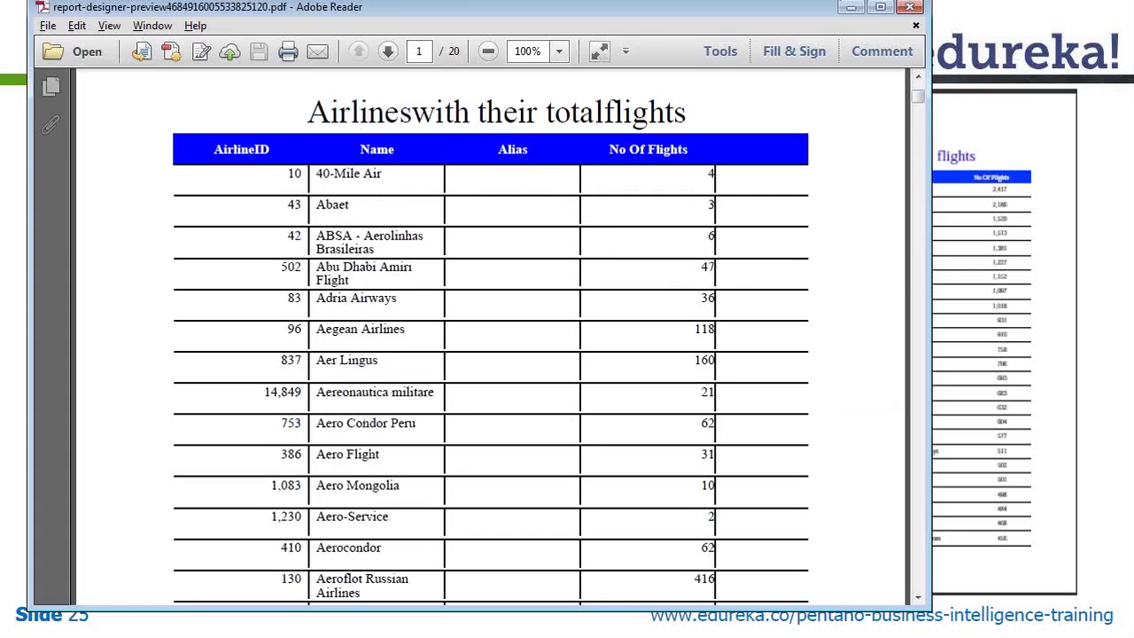
pyautogui.click(909, 8)
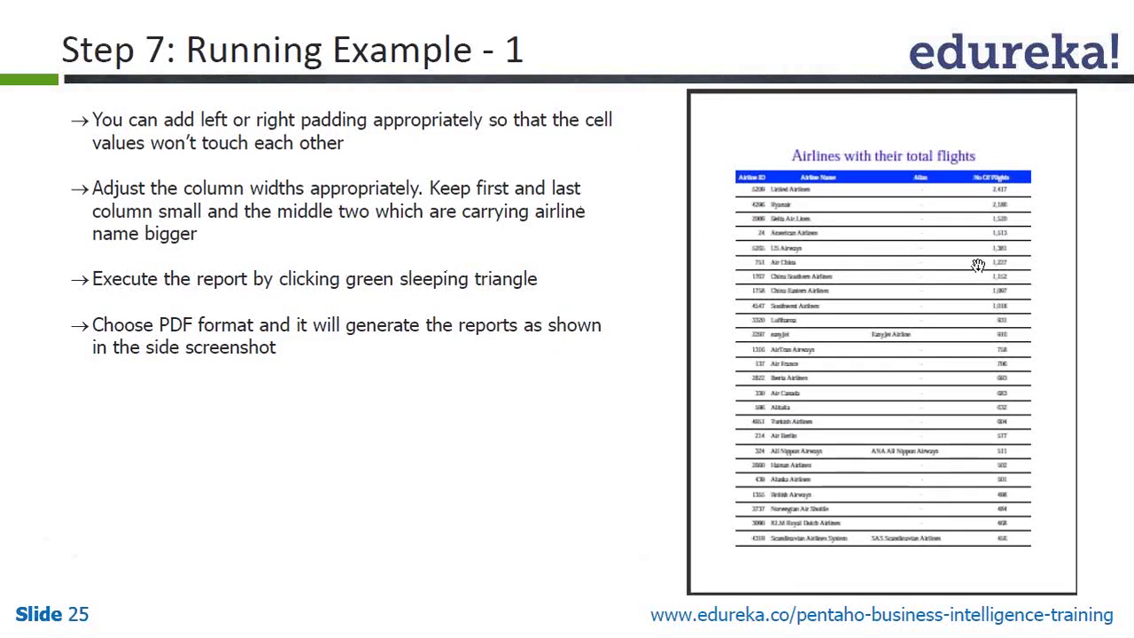
pyautogui.hotkey('alt', 'Tab')
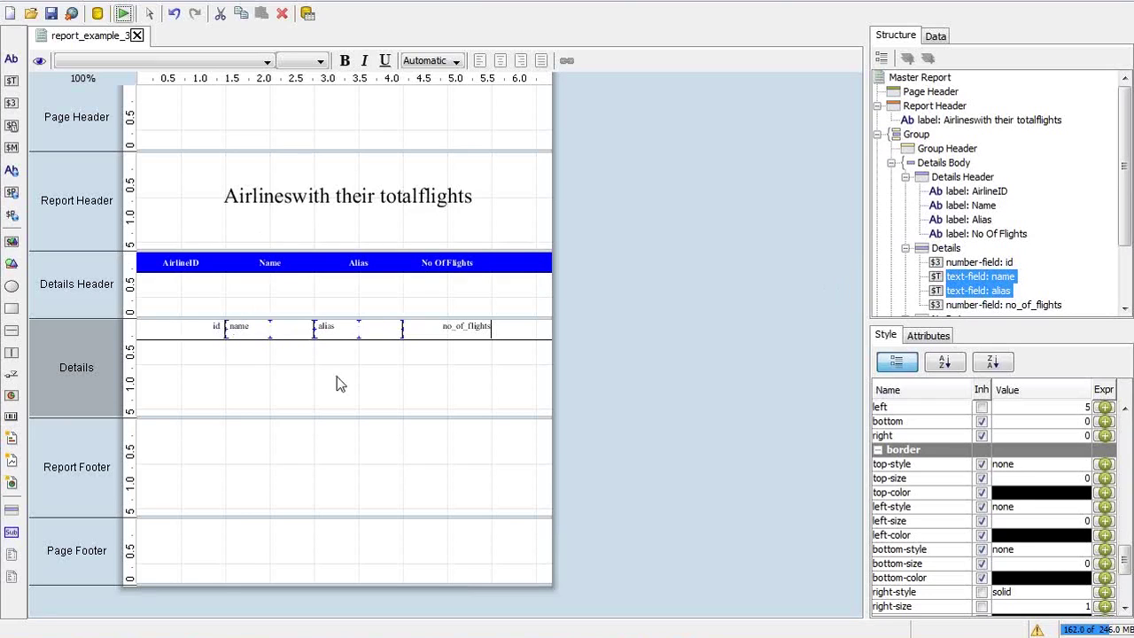
# Check the Style properties of the id, name, alias fields and Details band, then return to the slides
pyautogui.click(196, 328)
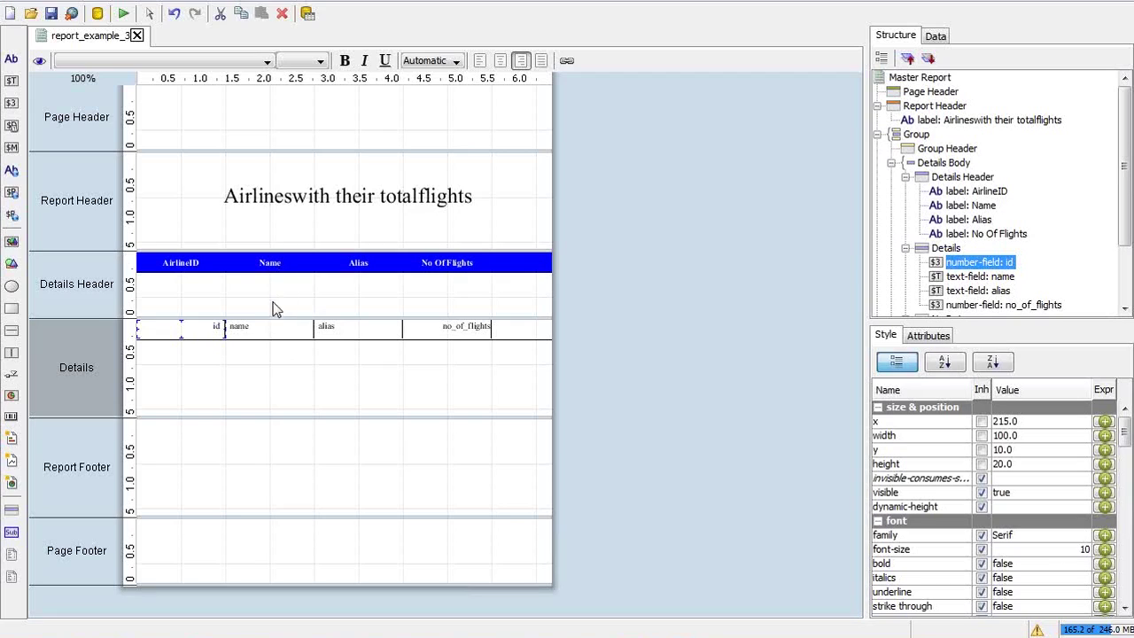
pyautogui.click(273, 326)
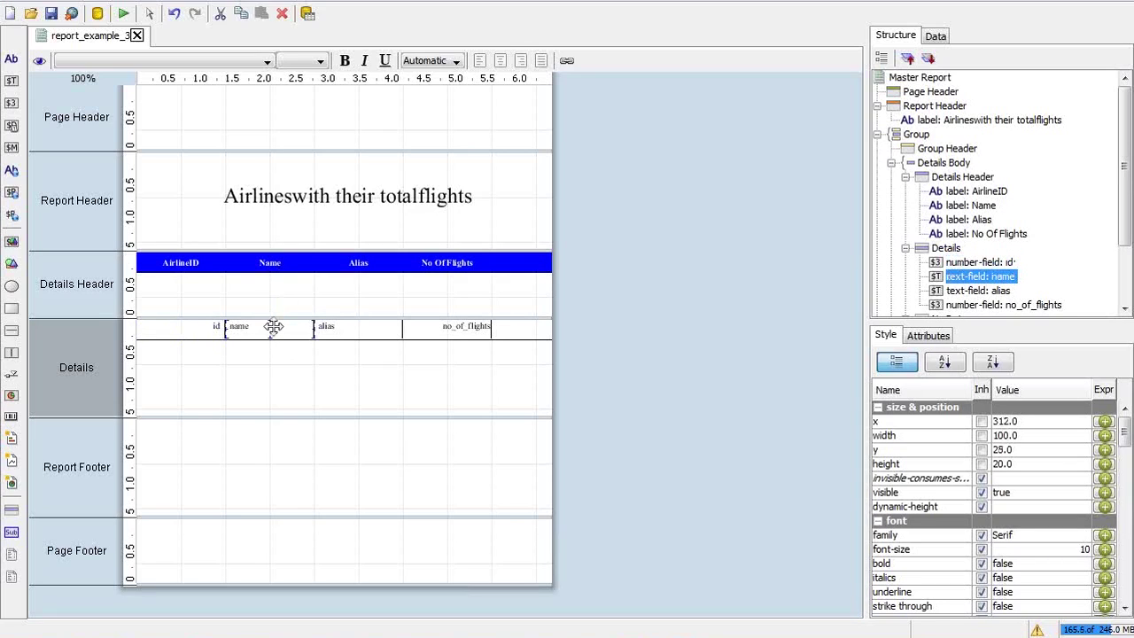
pyautogui.click(377, 328)
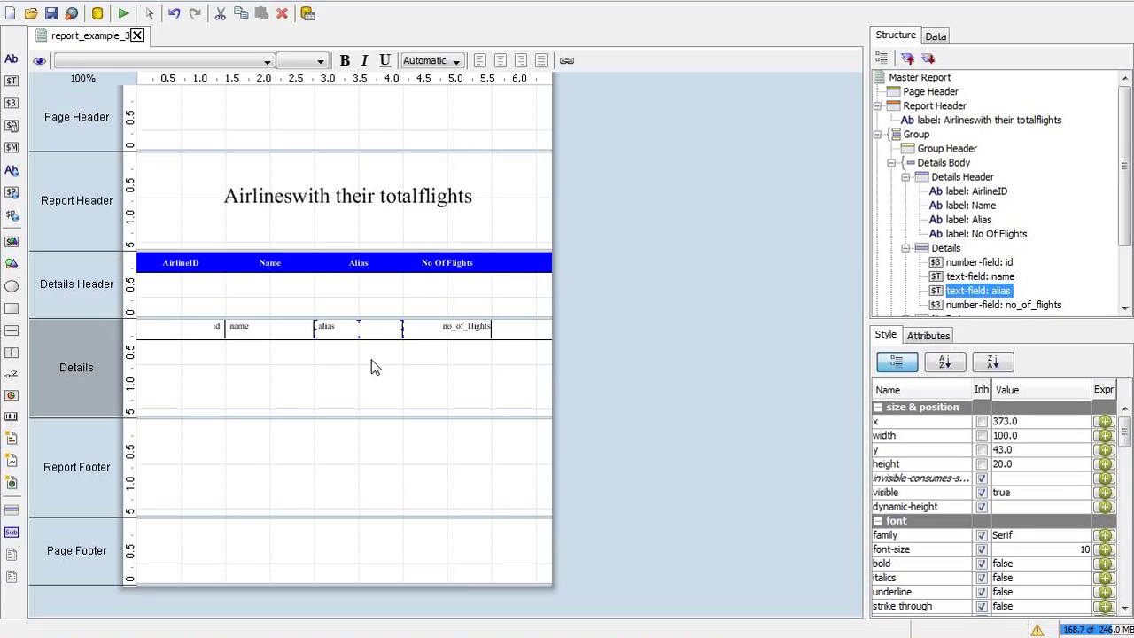
pyautogui.click(523, 328)
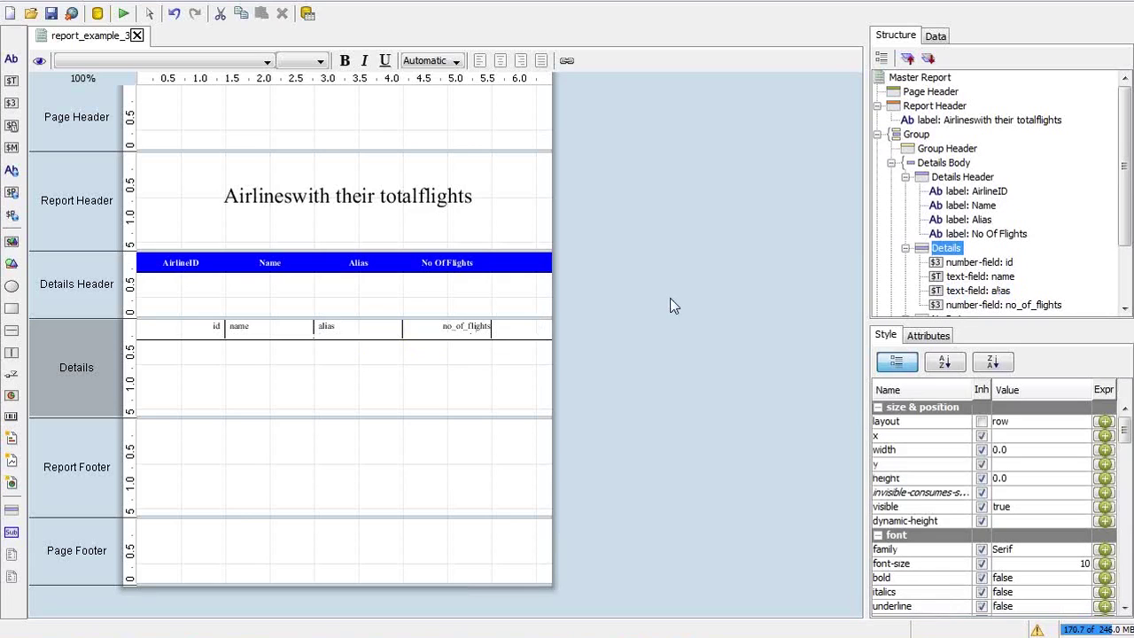
pyautogui.hotkey('alt', 'Tab')
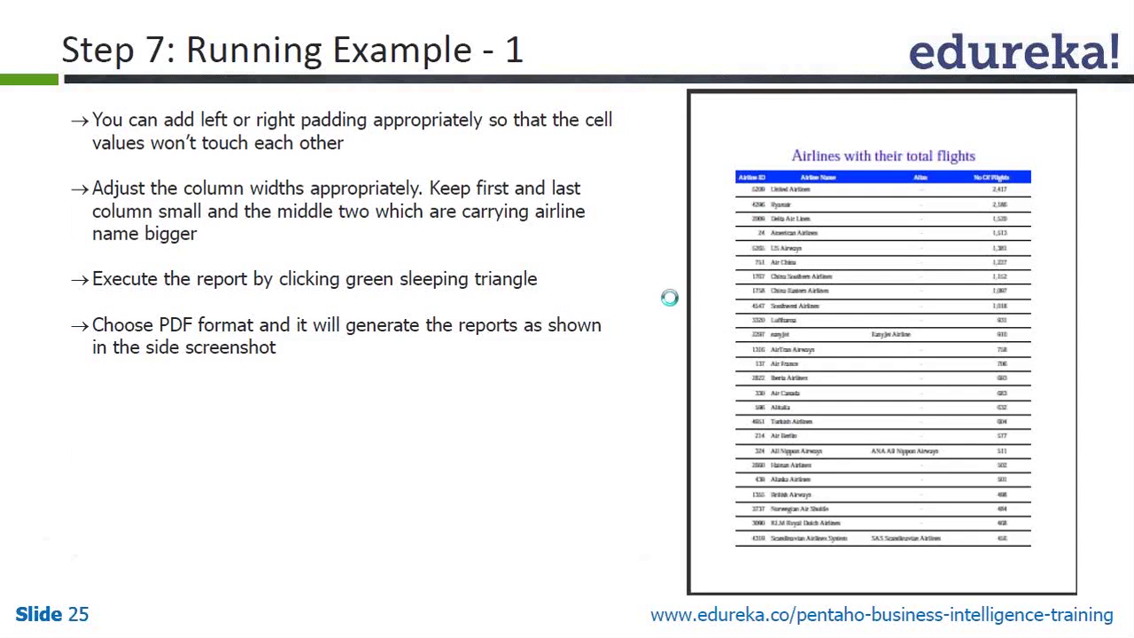
# Advance from the Example 1 - Lab slide to slide 27, 'Example Problem - 2'
pyautogui.press('Right')
pyautogui.press('Right')
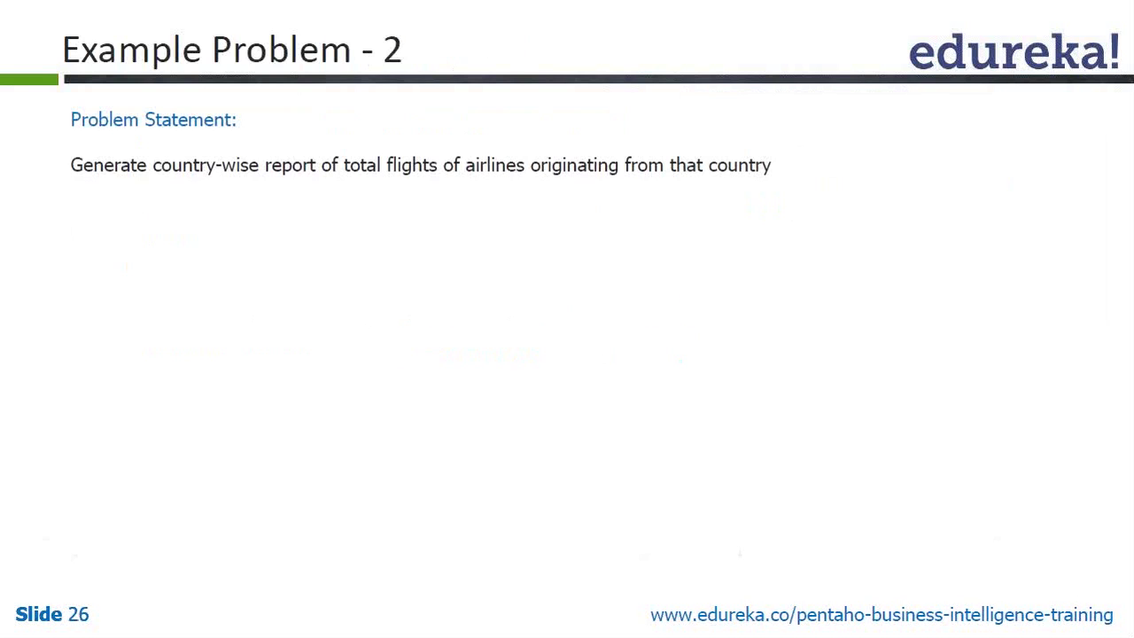
pyautogui.press('Left')
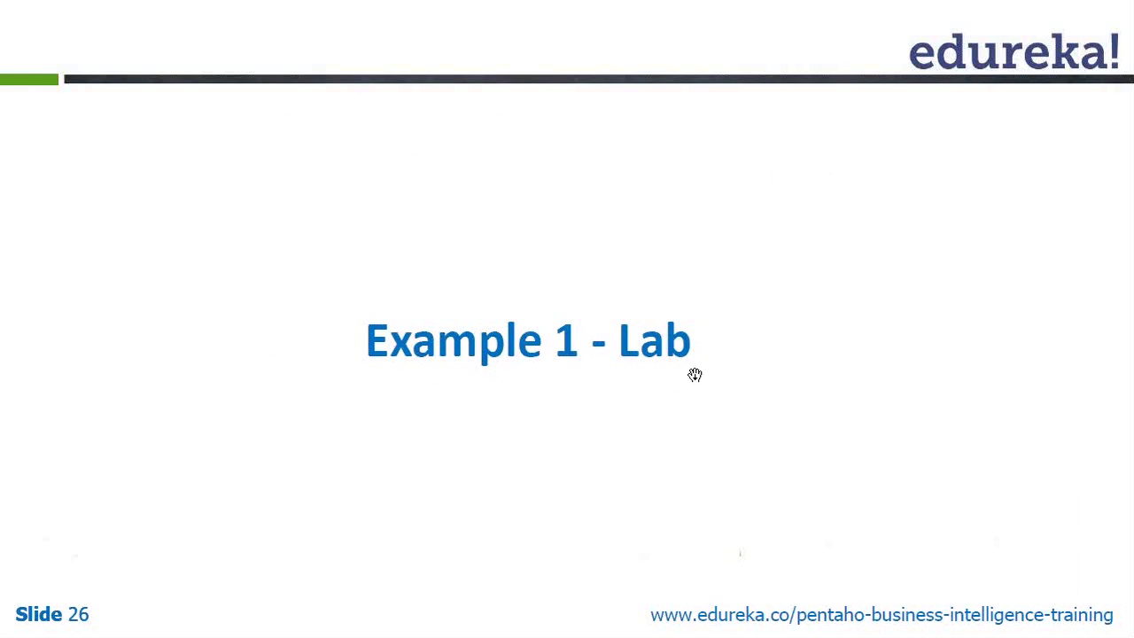
pyautogui.click(487, 204)
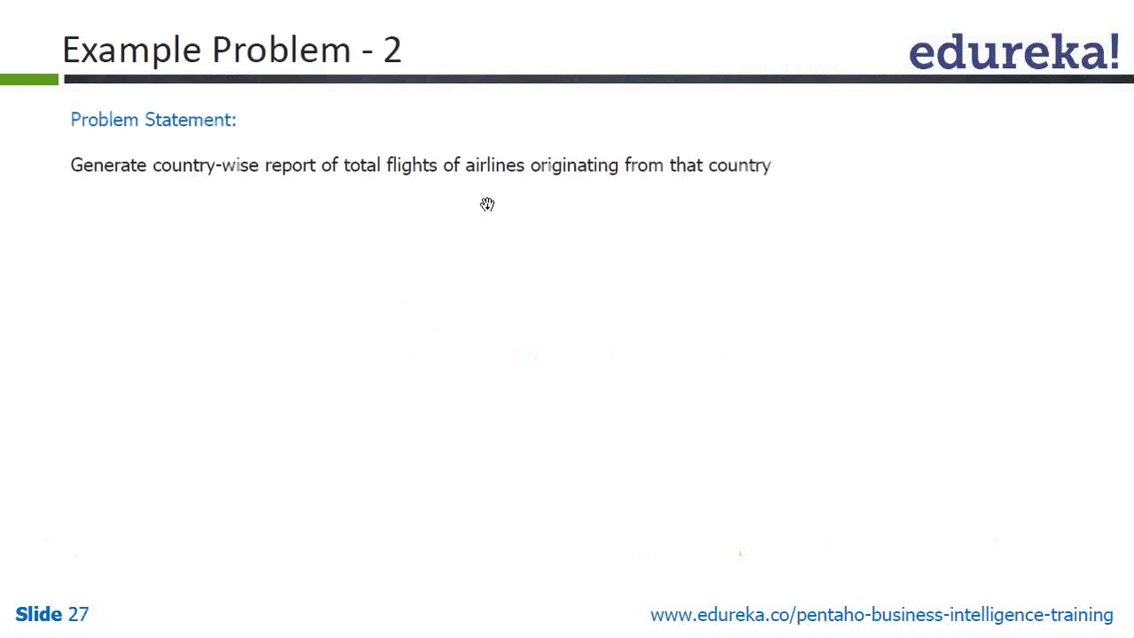
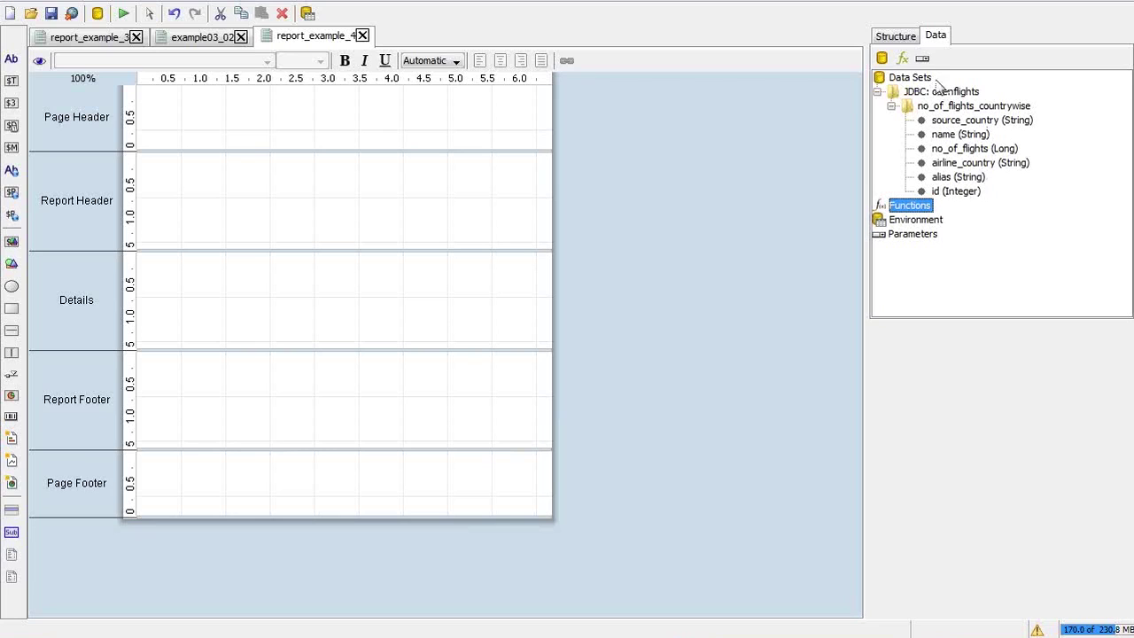
# Show the Structure tree, expand Group and Details Body, and select the Details Body and No Data bands
pyautogui.click(903, 37)
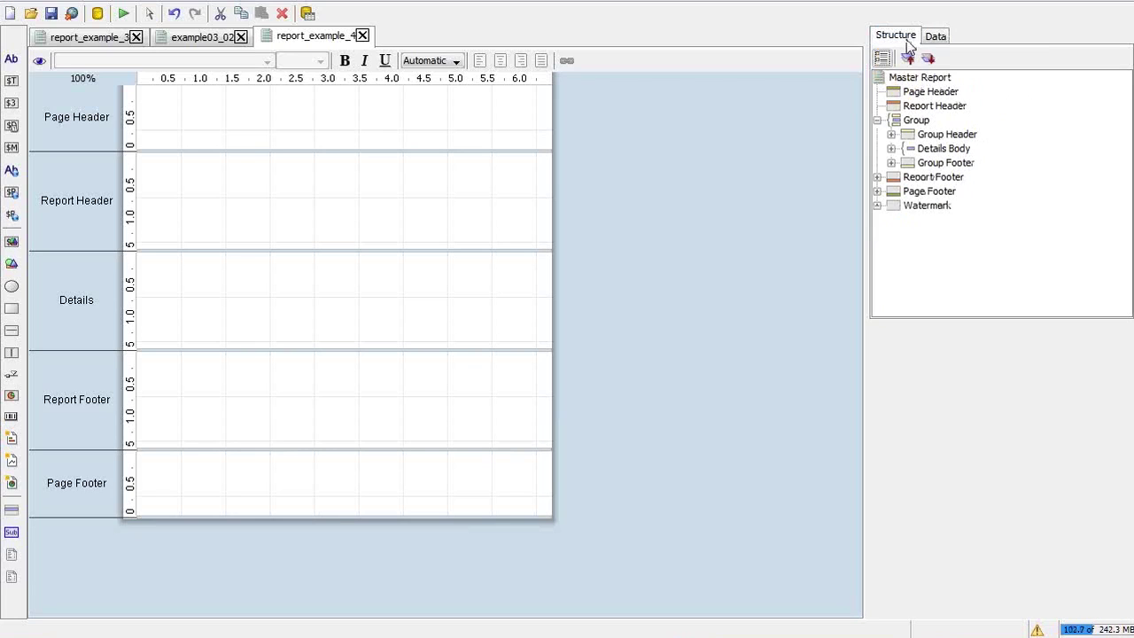
pyautogui.click(891, 149)
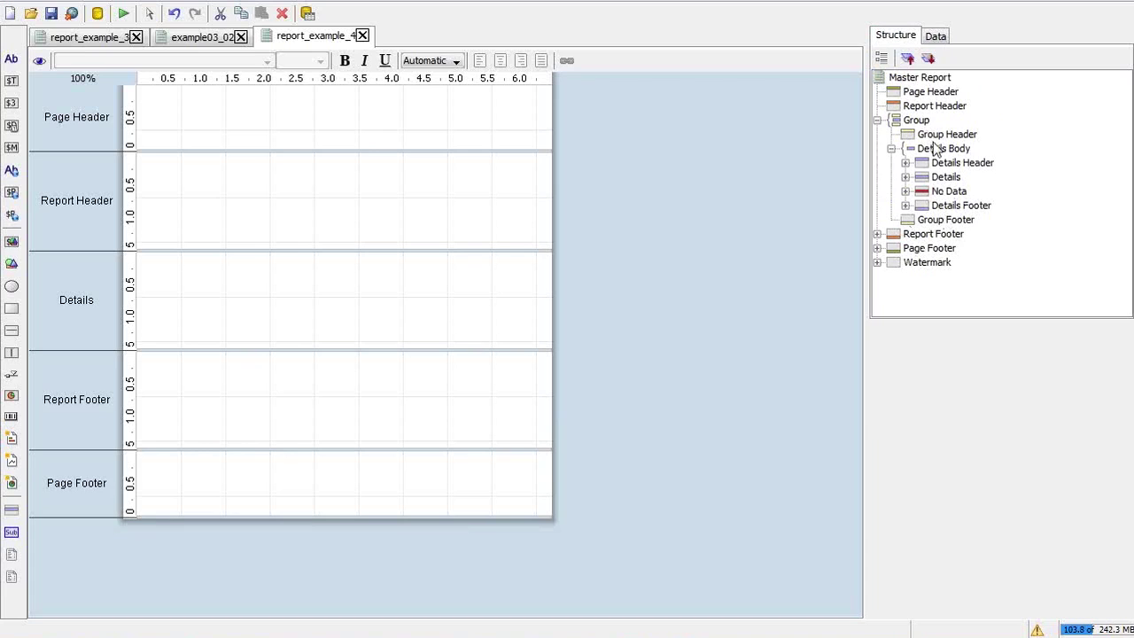
pyautogui.click(935, 150)
pyautogui.click(937, 150)
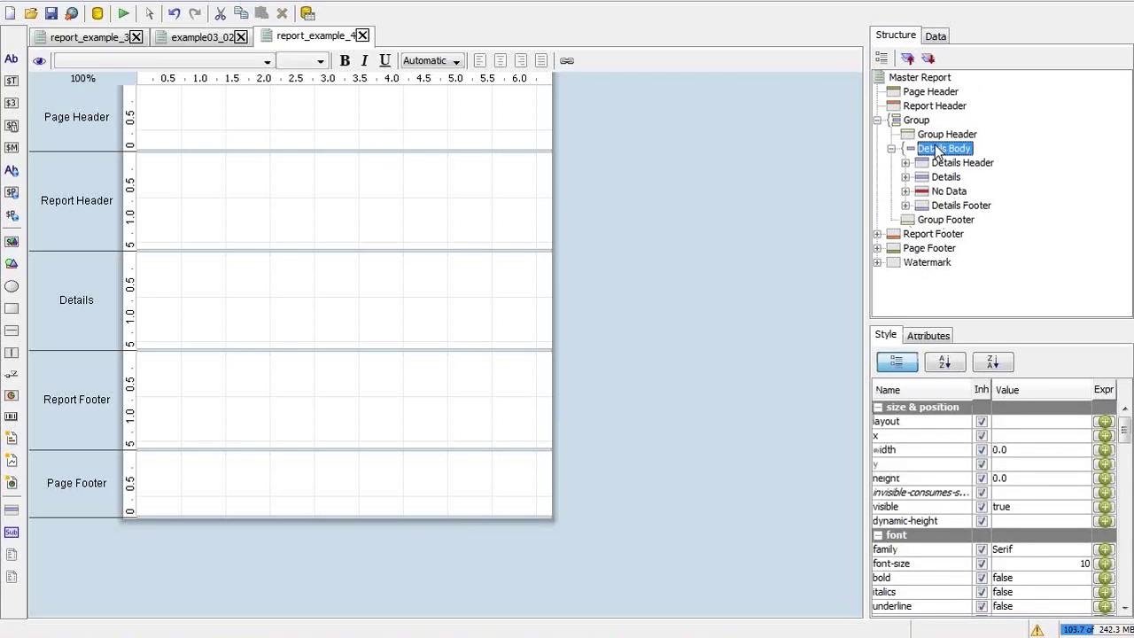
pyautogui.click(955, 190)
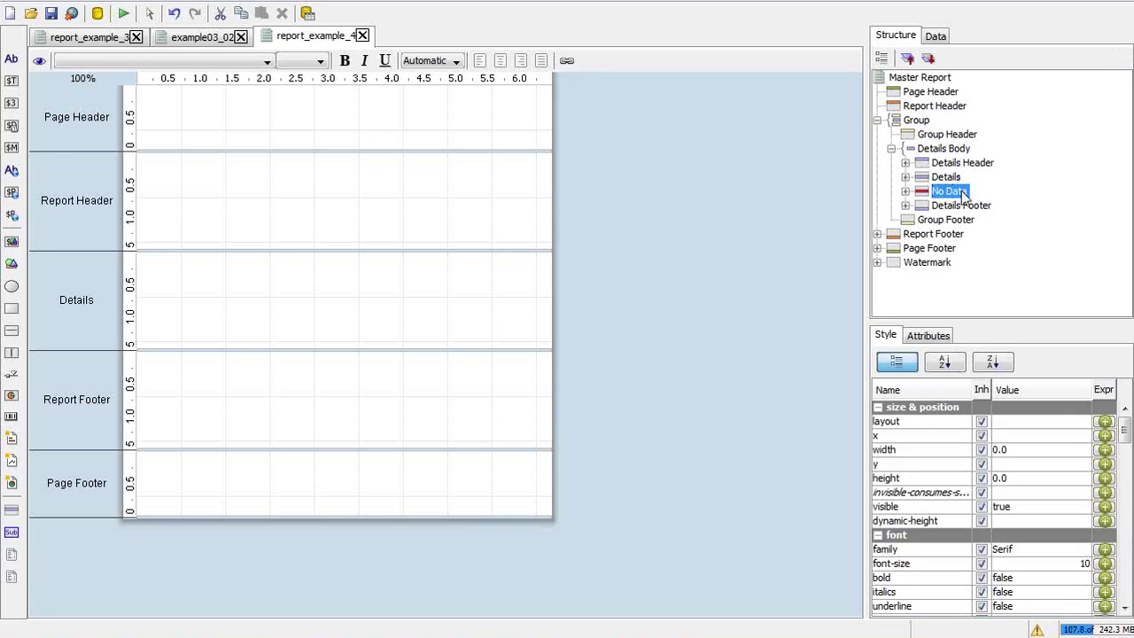
# Review slide 34 on adding a group via the Edit Array dialog, then return to Report Designer
pyautogui.hotkey('alt', 'Tab')
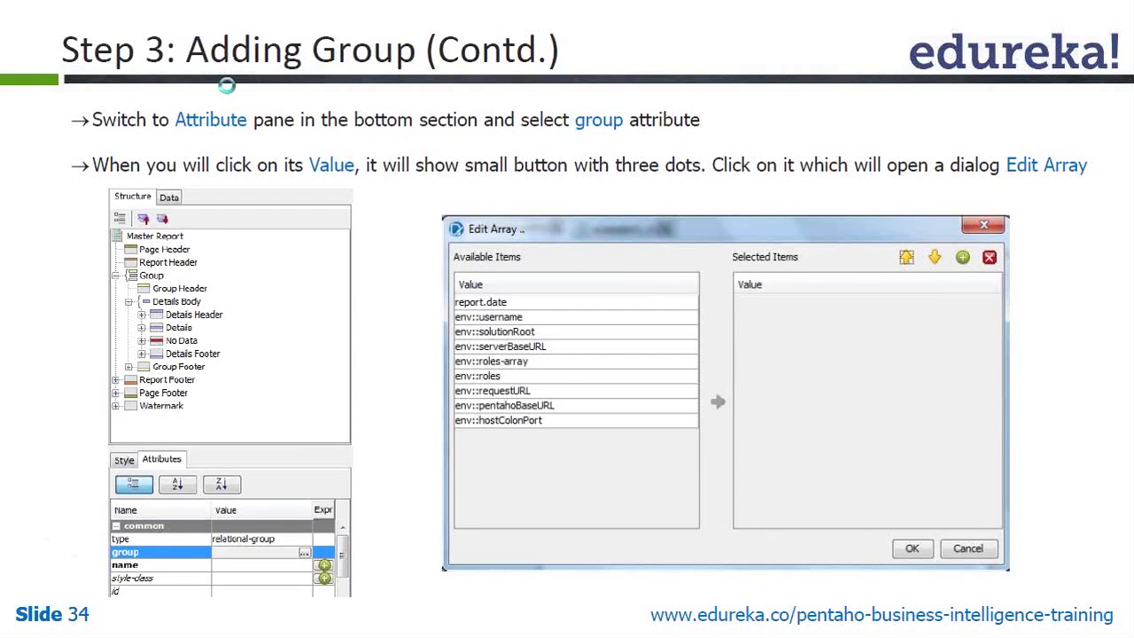
pyautogui.press('pagedown')
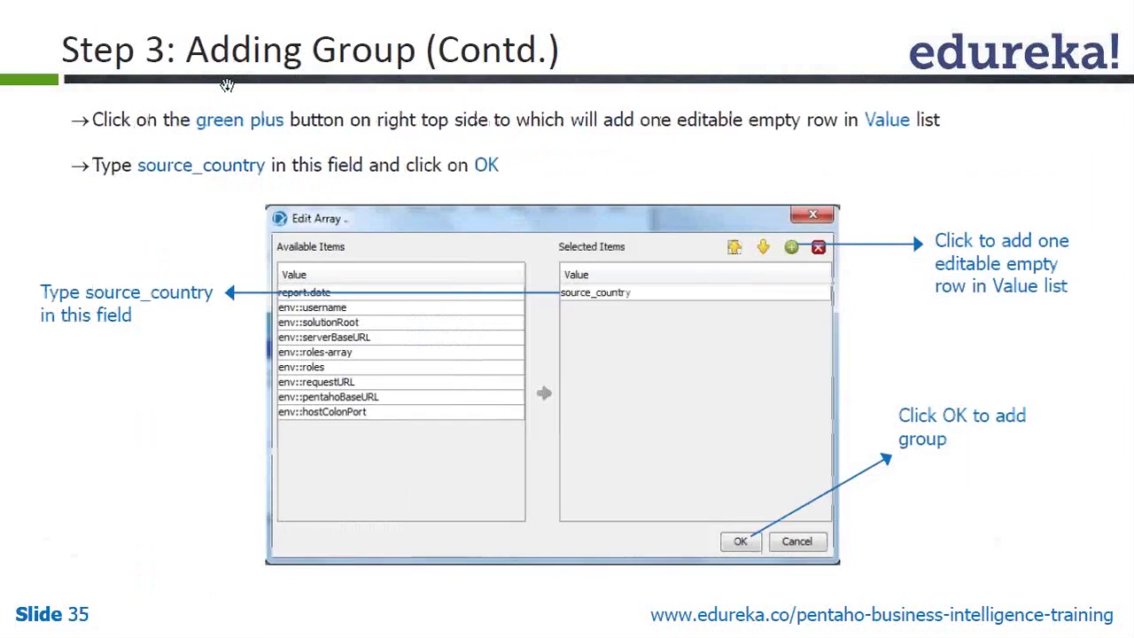
pyautogui.press('pageup')
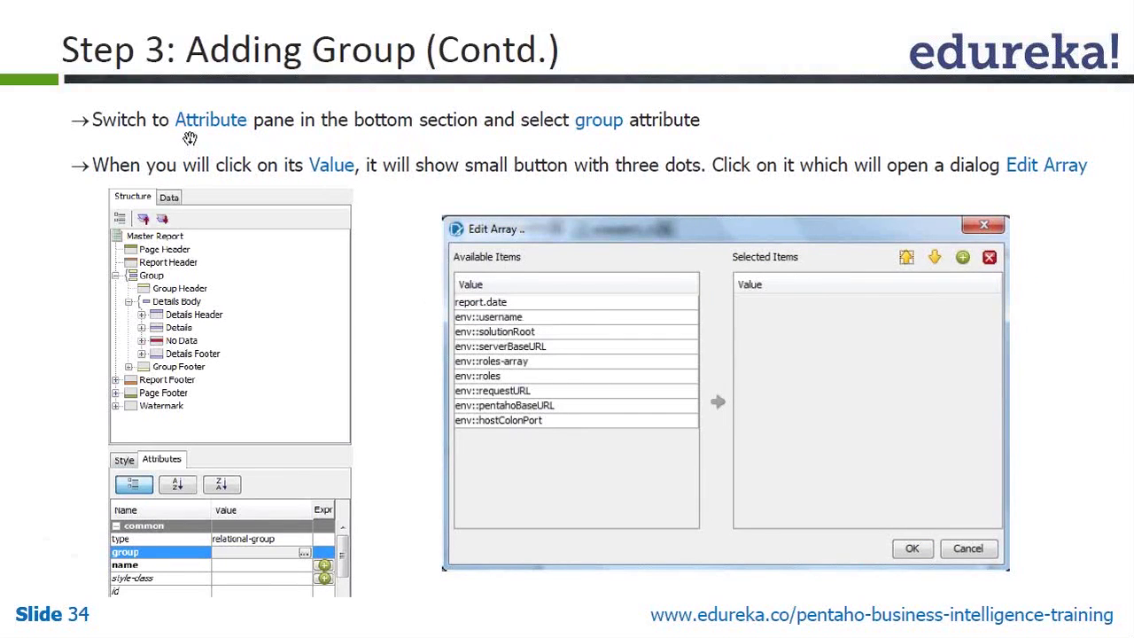
pyautogui.hotkey('alt', 'Tab')
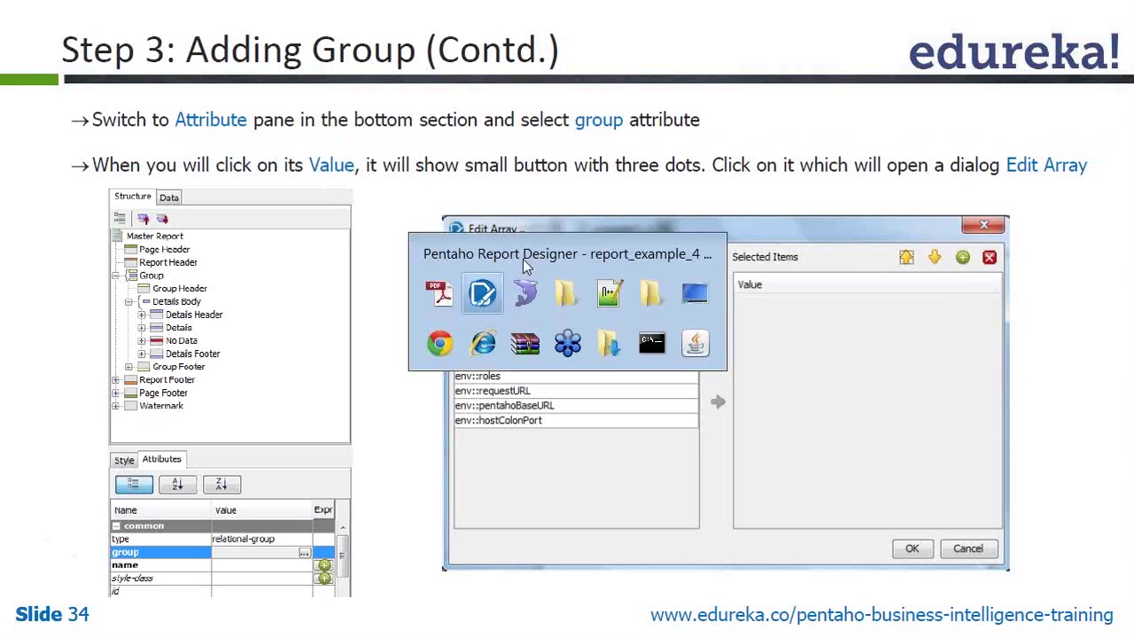
# Open the Add Group dialog from the Group node's context menu
pyautogui.click(917, 120)
pyautogui.rightClick(927, 123)
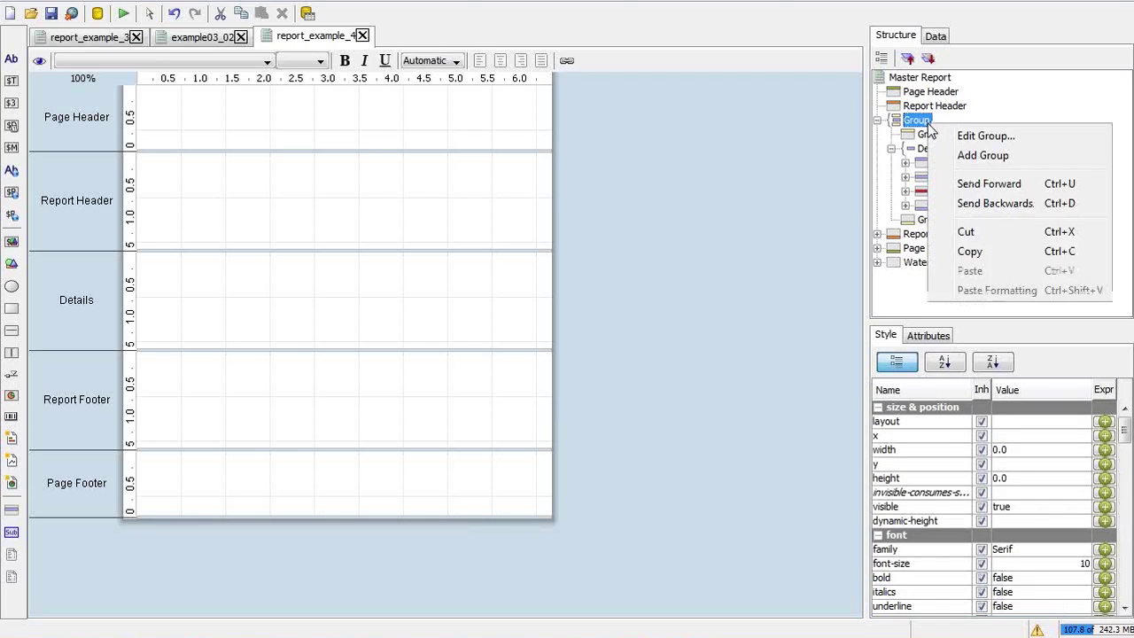
pyautogui.click(978, 156)
pyautogui.hotkey('alt', 'Tab')
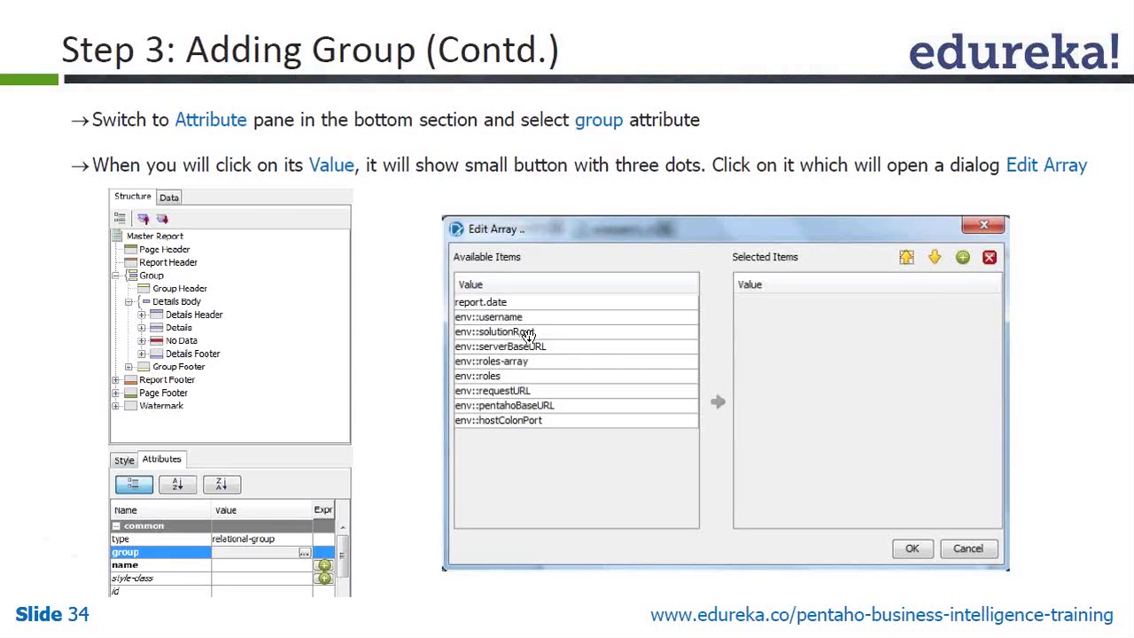
pyautogui.hotkey('alt', 'Tab')
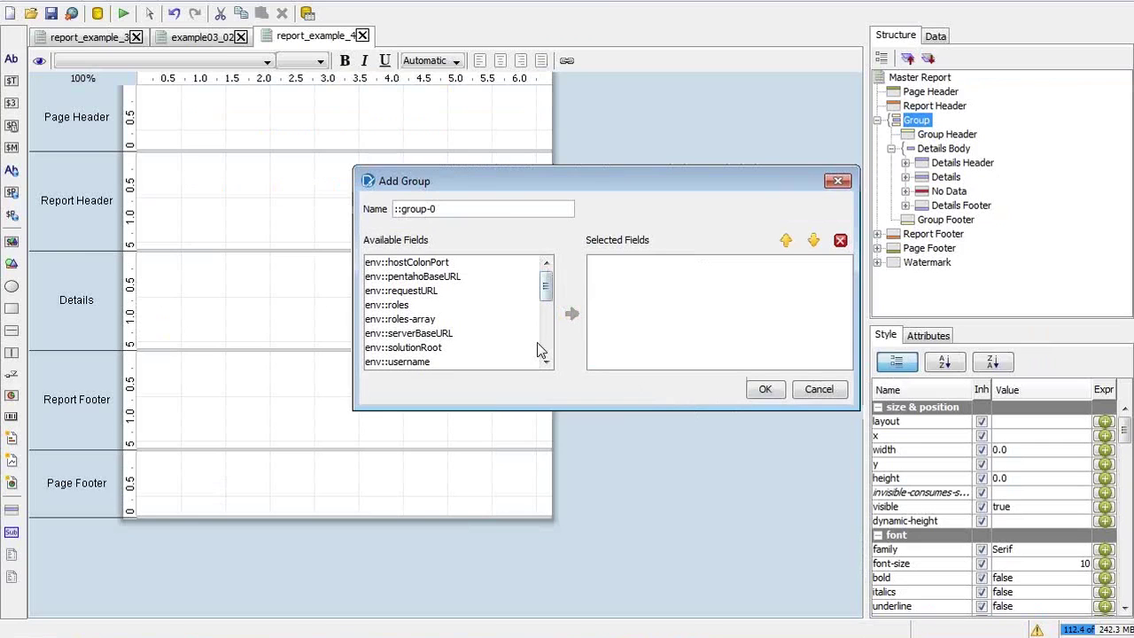
# Enlarge and reposition the Add Group dialog so every available field is listed
pyautogui.moveTo(562, 408); pyautogui.dragTo(568, 594)
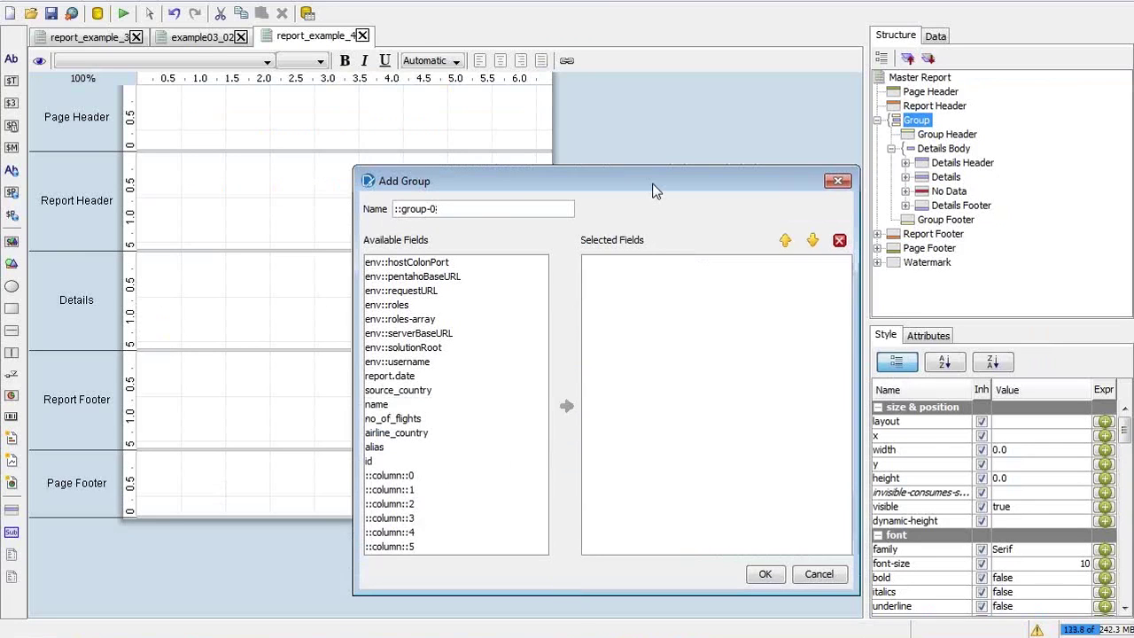
pyautogui.moveTo(657, 174); pyautogui.dragTo(595, 65)
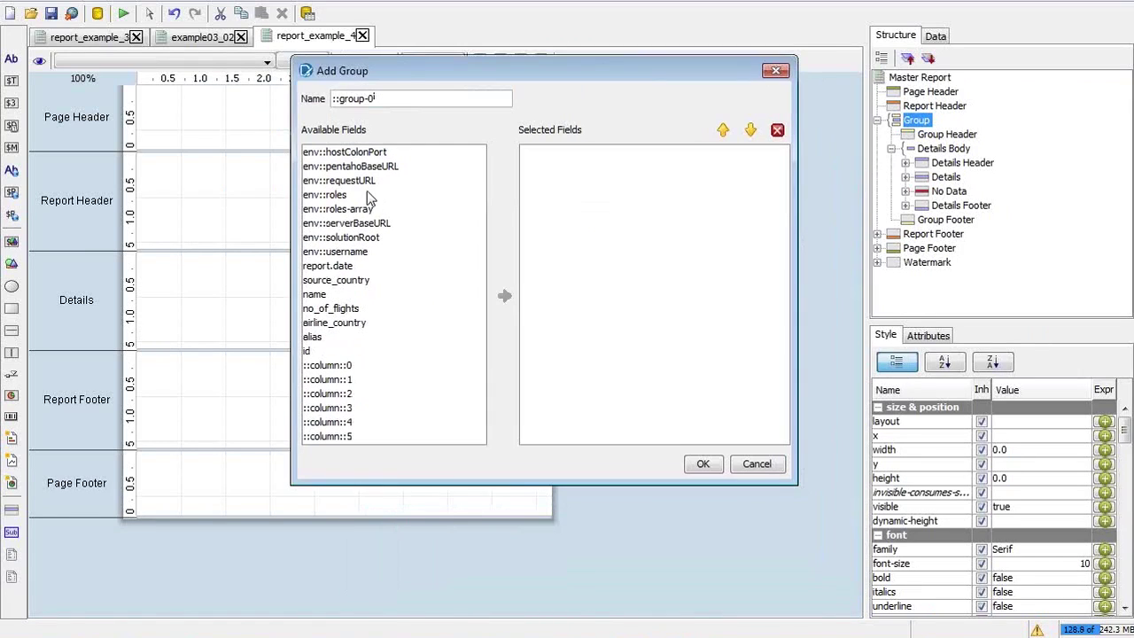
pyautogui.hotkey('alt', 'Tab')
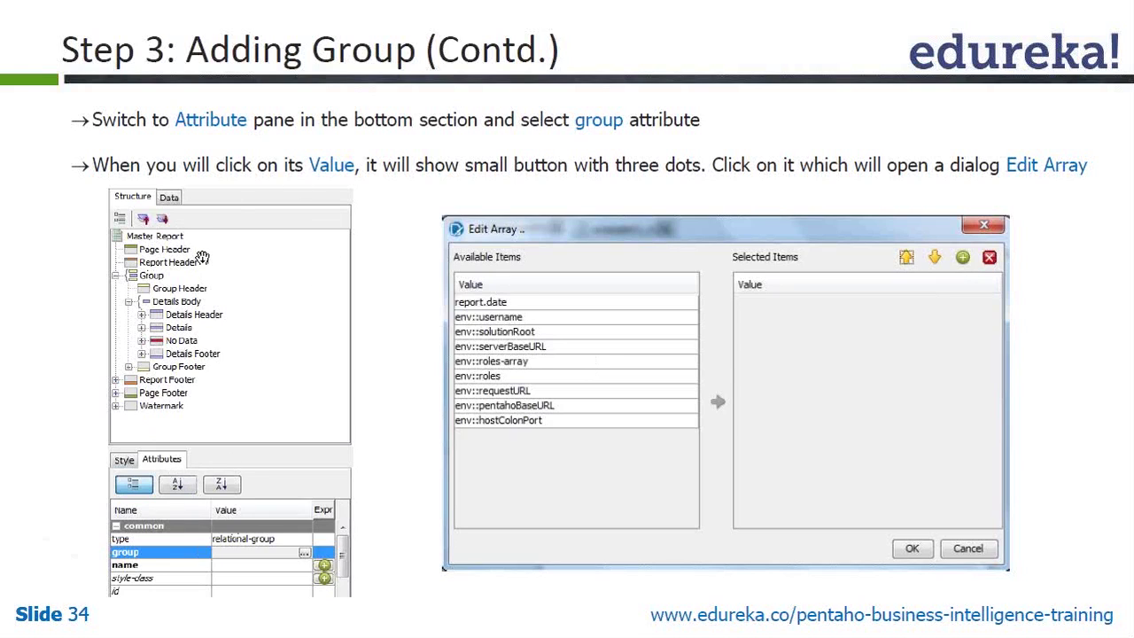
pyautogui.hotkey('alt', 'Tab')
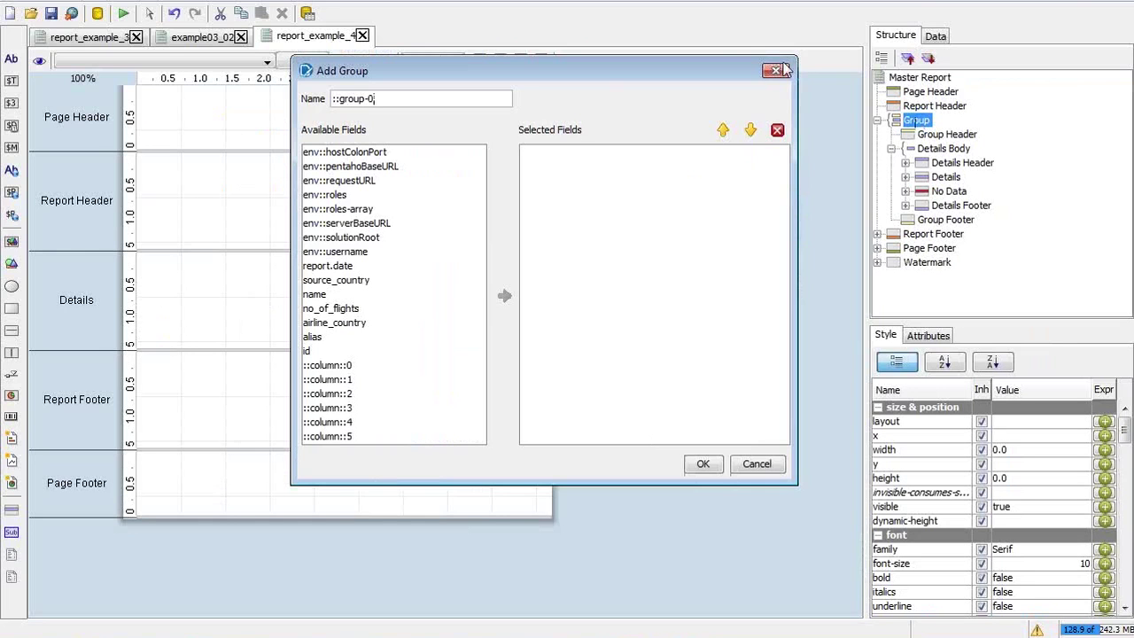
# Cancel Add Group and open the Edit Array editor for the Group's group attribute
pyautogui.click(781, 71)
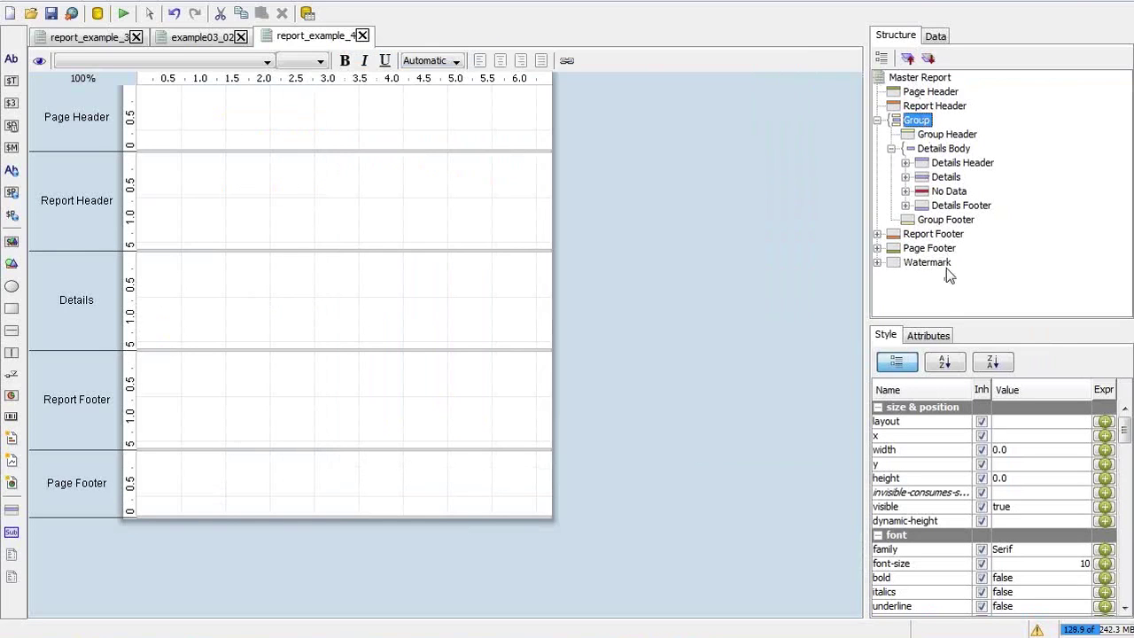
pyautogui.click(937, 337)
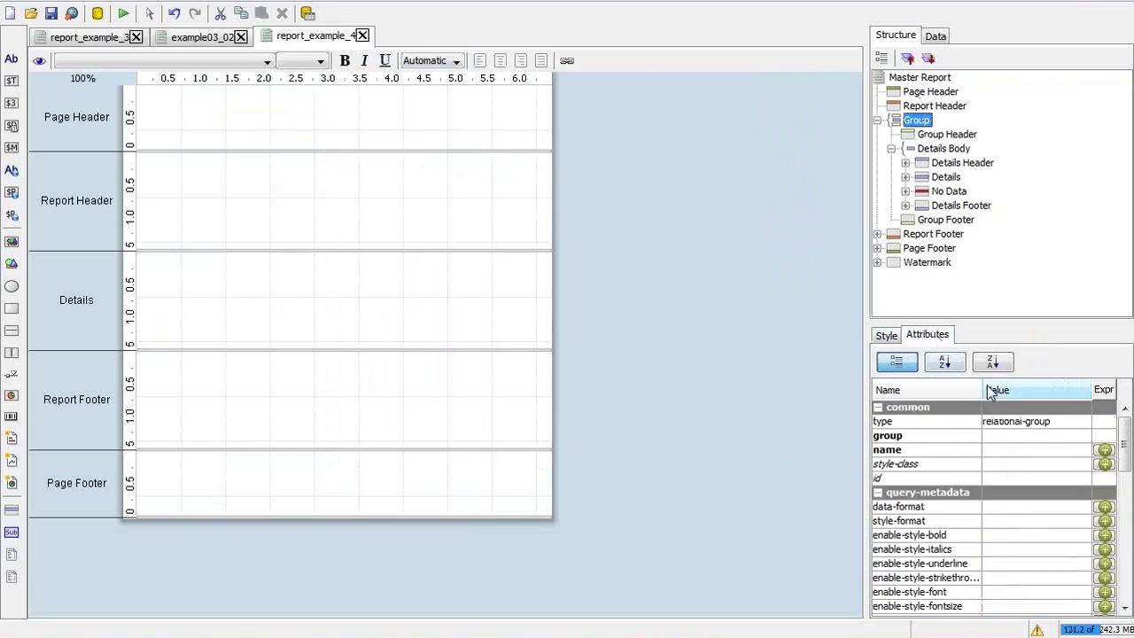
pyautogui.click(1037, 437)
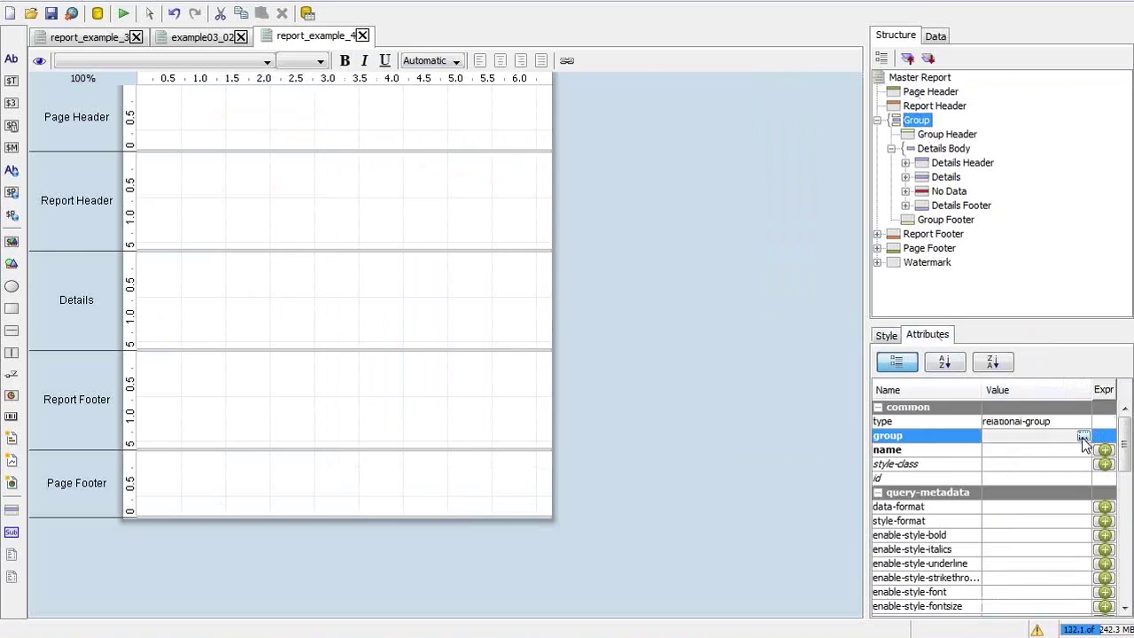
pyautogui.click(1083, 438)
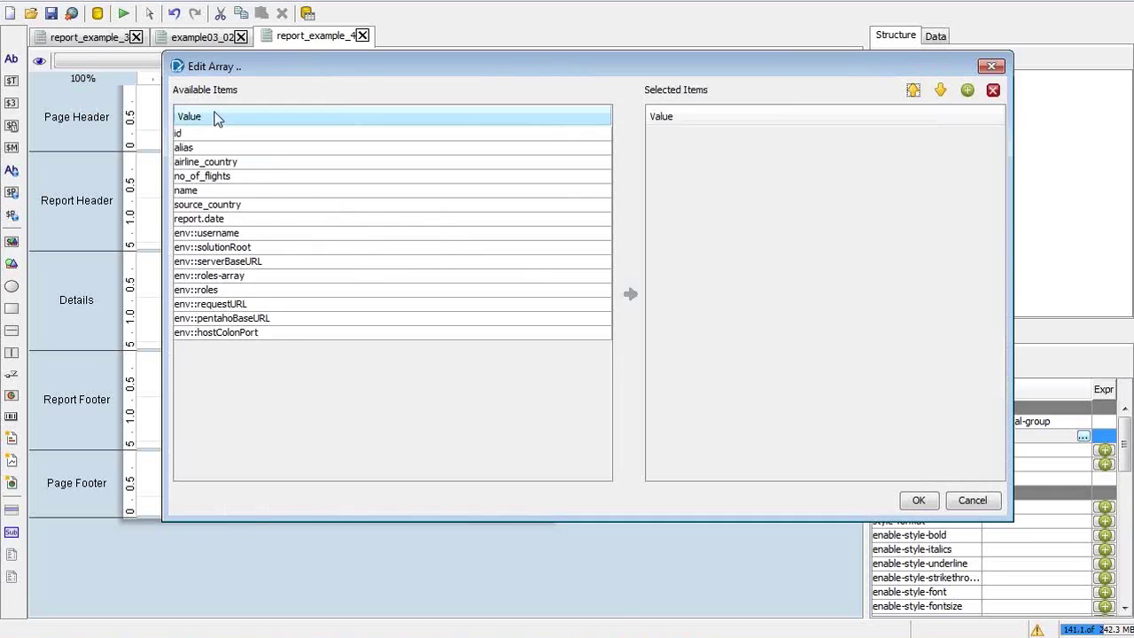
# Add source_country to the selected items in Edit Array and confirm with OK
pyautogui.click(239, 180)
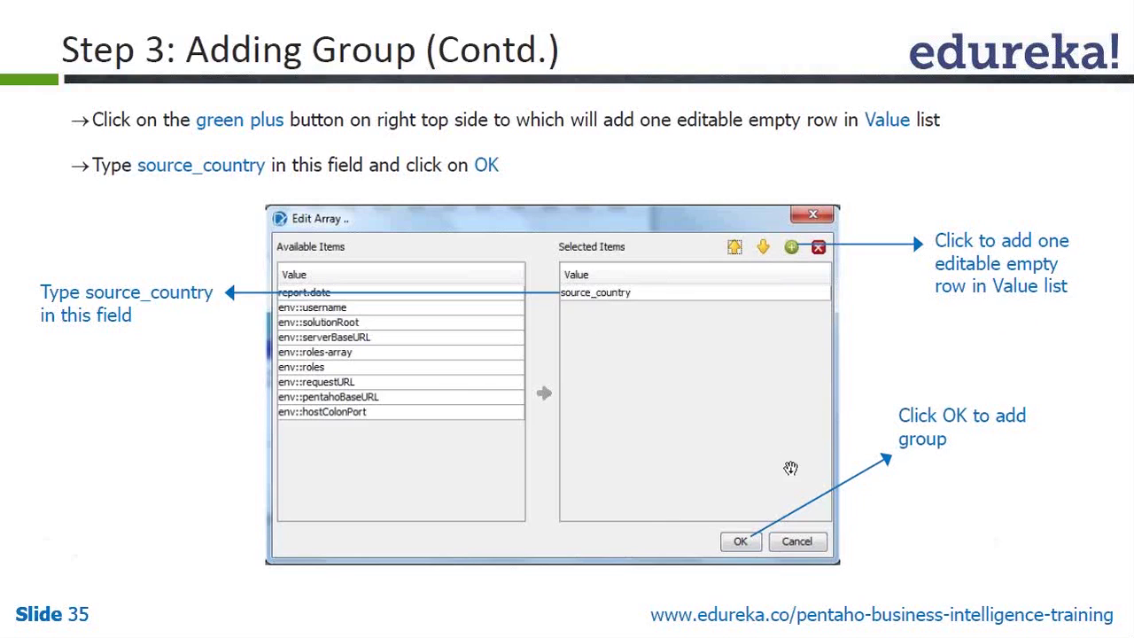
pyautogui.hotkey('alt', 'Tab')
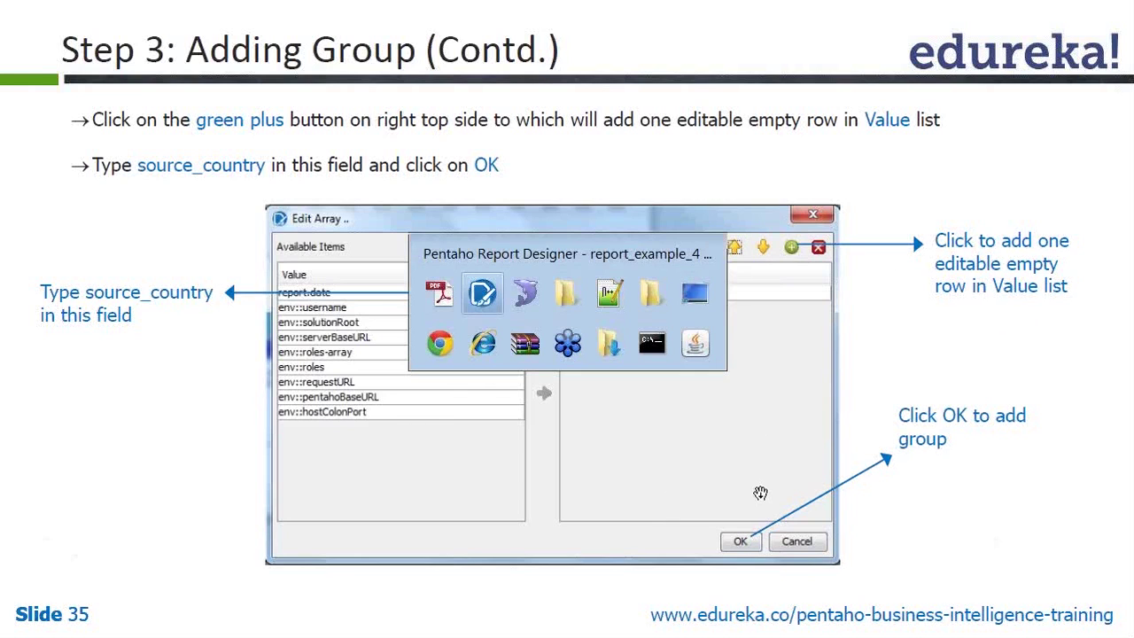
pyautogui.click(263, 206)
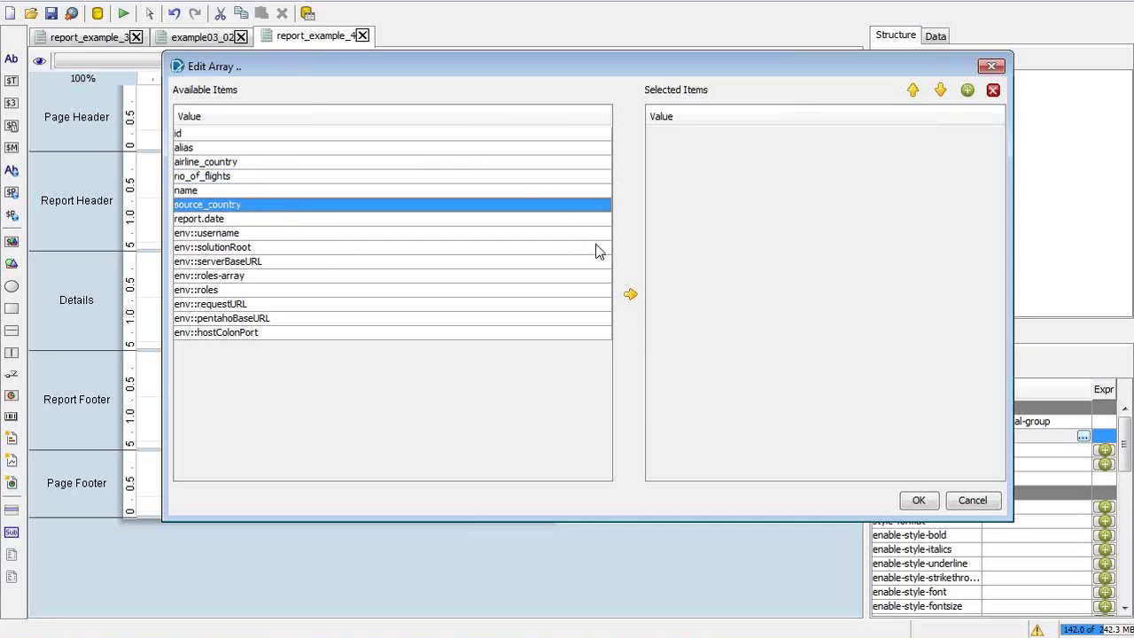
pyautogui.click(629, 294)
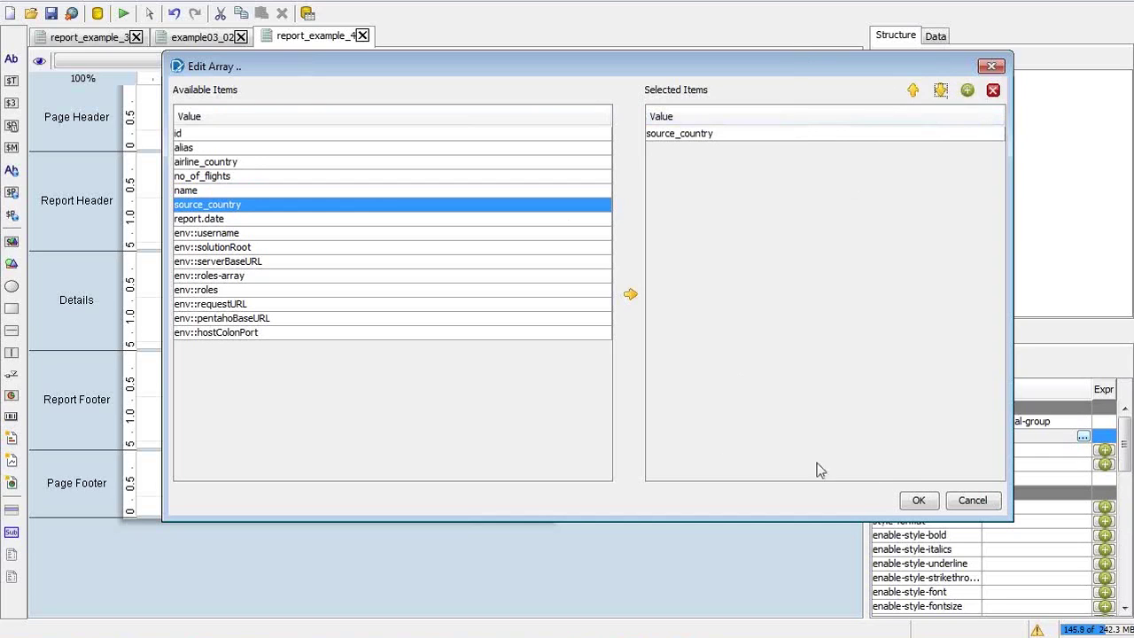
pyautogui.click(918, 499)
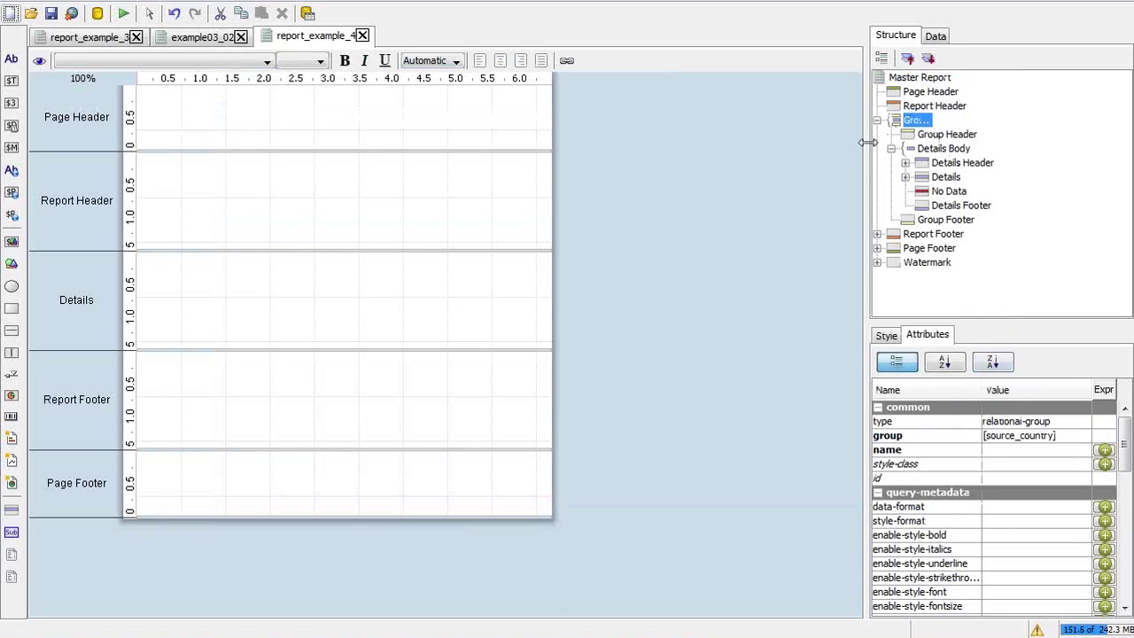
# Widen the structure panel and expand the Group: source_country node
pyautogui.moveTo(867, 149); pyautogui.dragTo(746, 149)
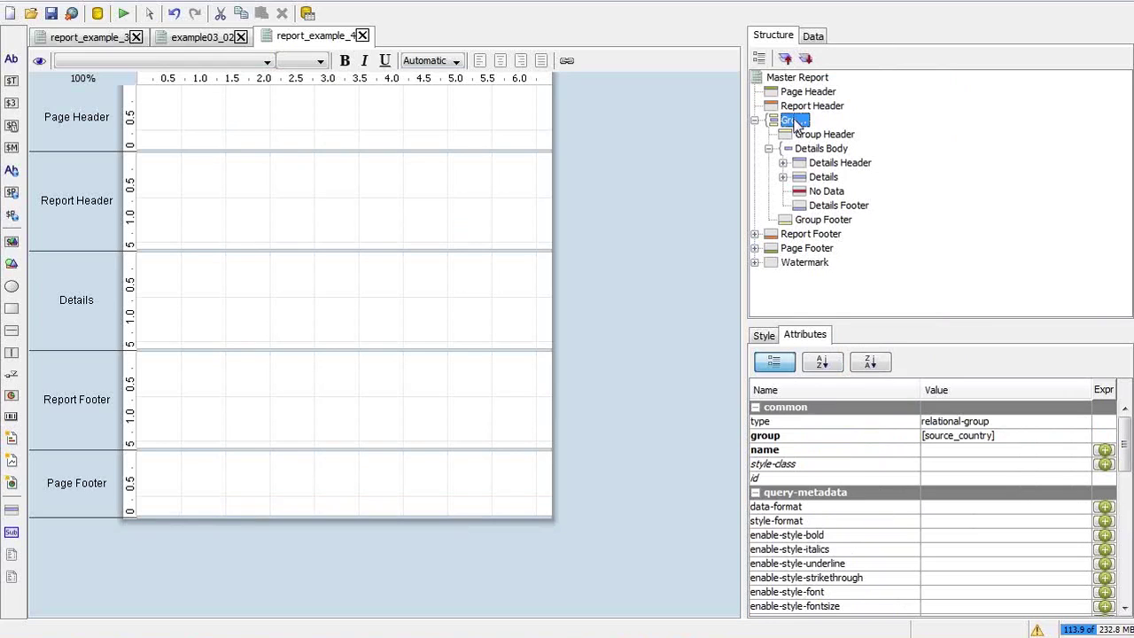
pyautogui.doubleClick(805, 123)
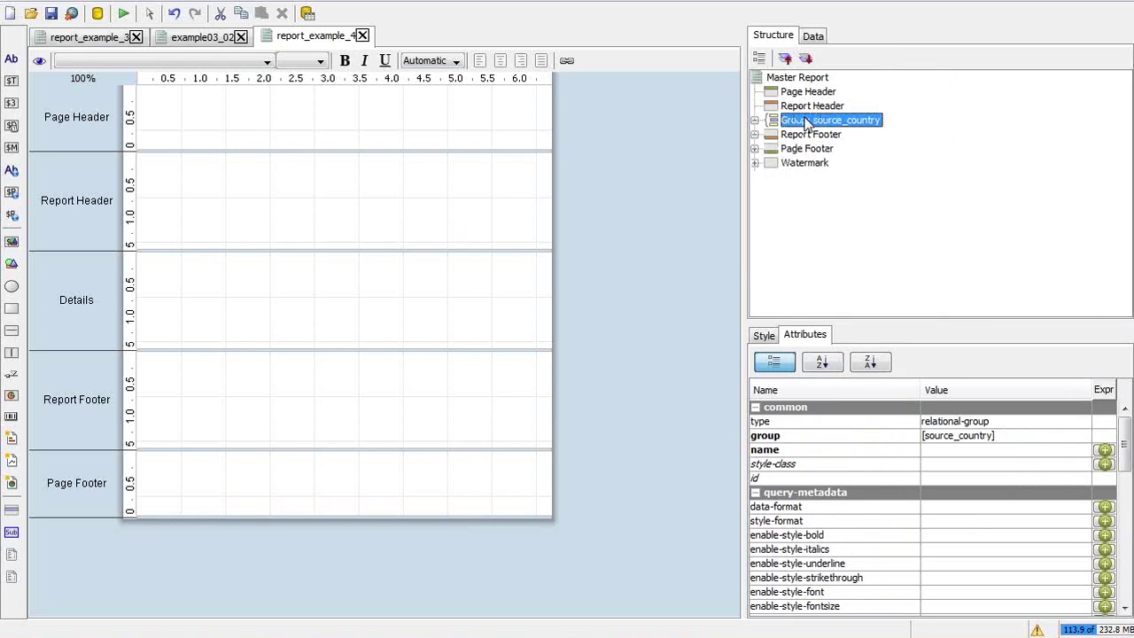
pyautogui.click(755, 121)
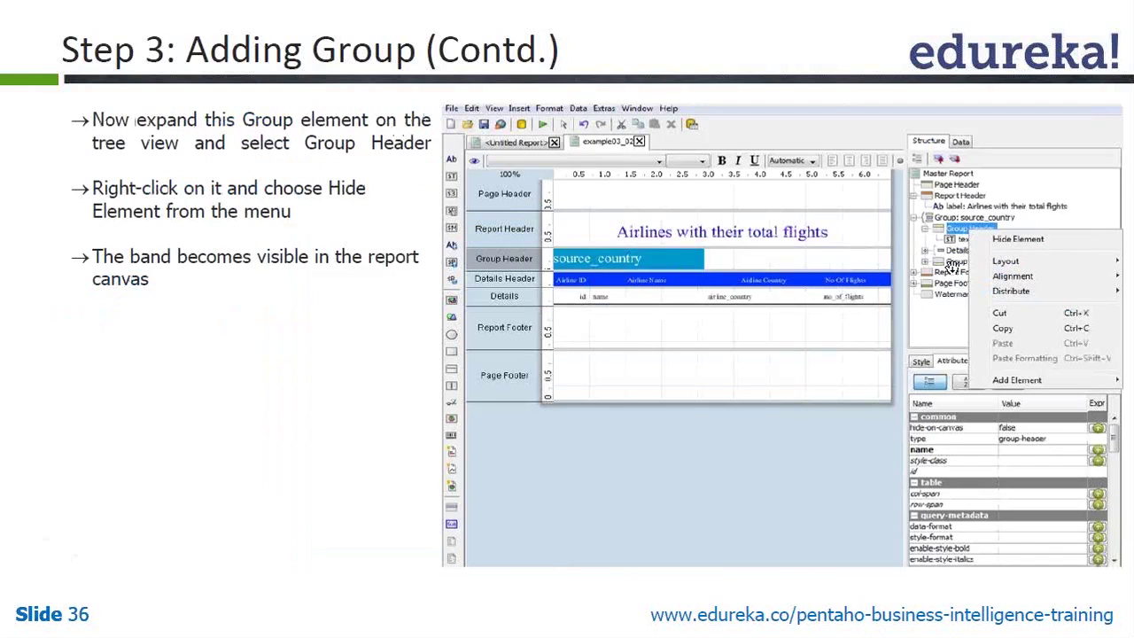
pyautogui.hotkey('alt', 'Tab')
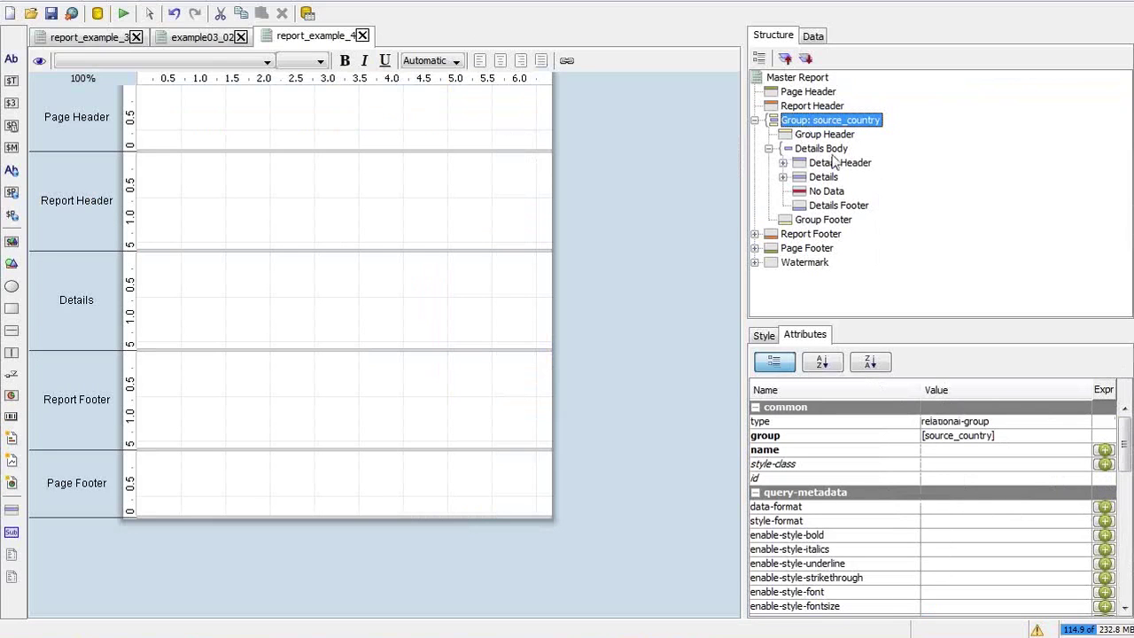
pyautogui.hotkey('alt', 'Tab')
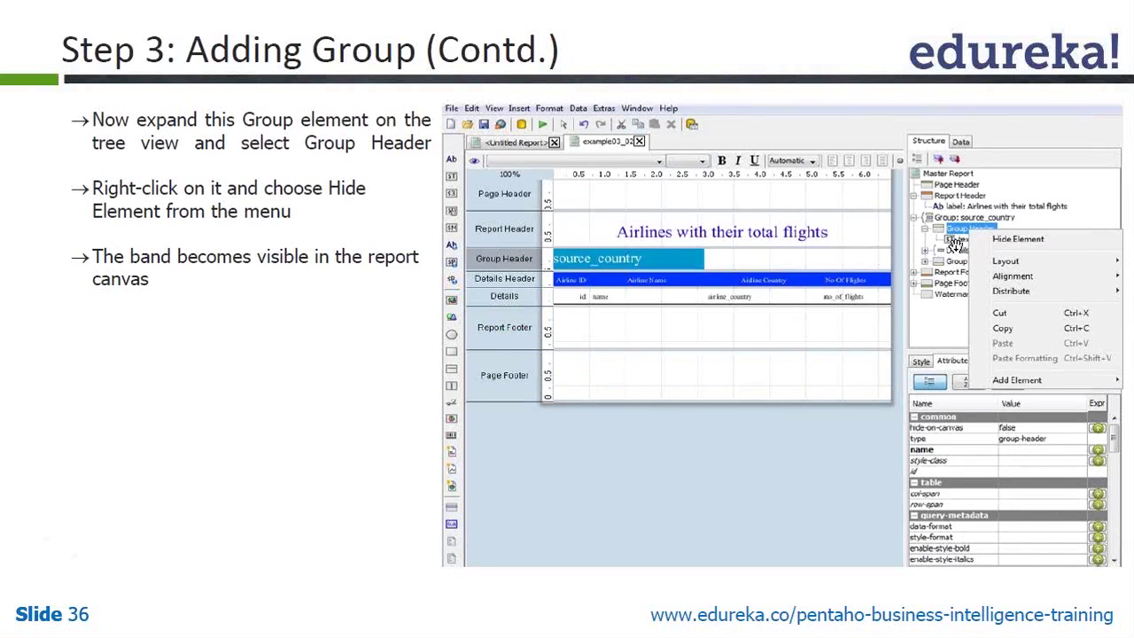
# Select the source_country Group Header band to view its hidden-on-canvas properties
pyautogui.hotkey('alt', 'Tab')
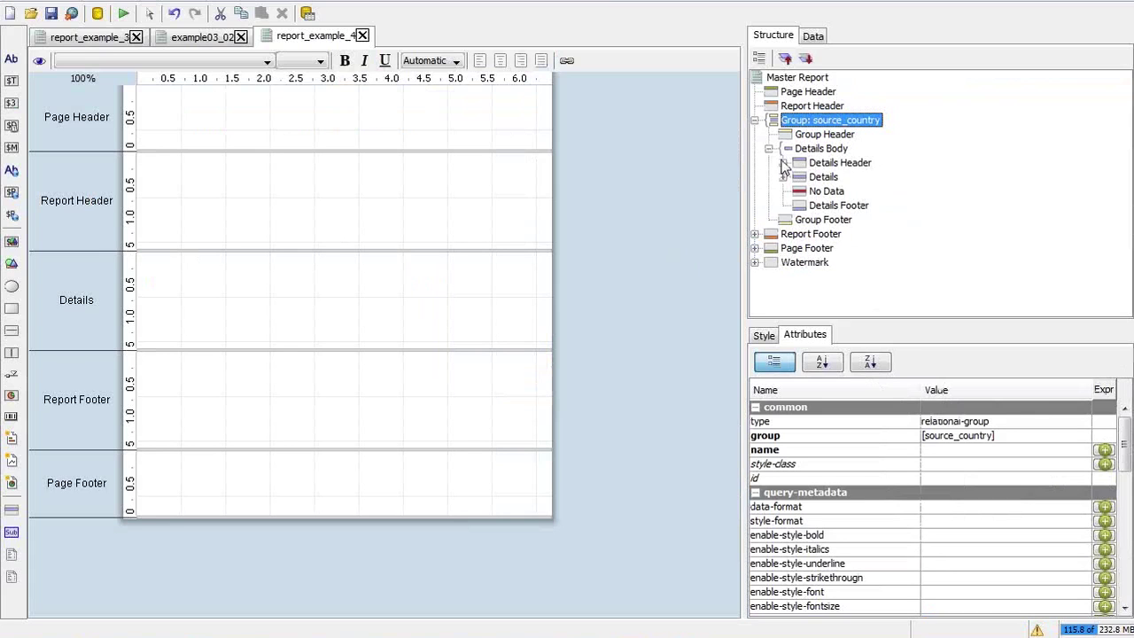
pyautogui.click(840, 135)
pyautogui.hotkey('alt', 'Tab')
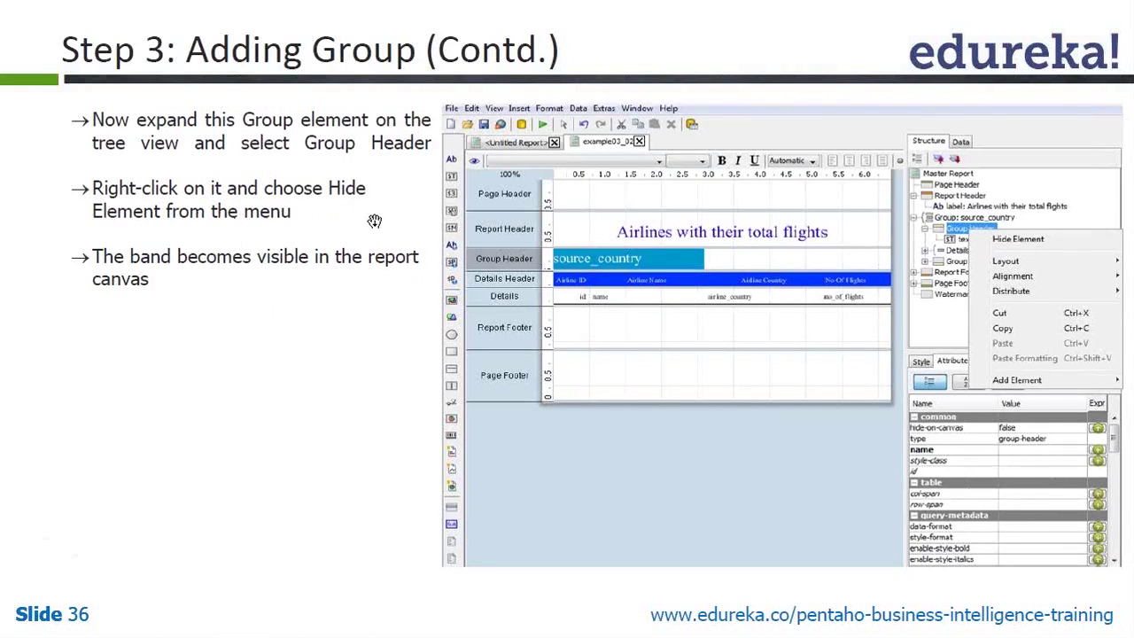
pyautogui.hotkey('alt', 'Tab')
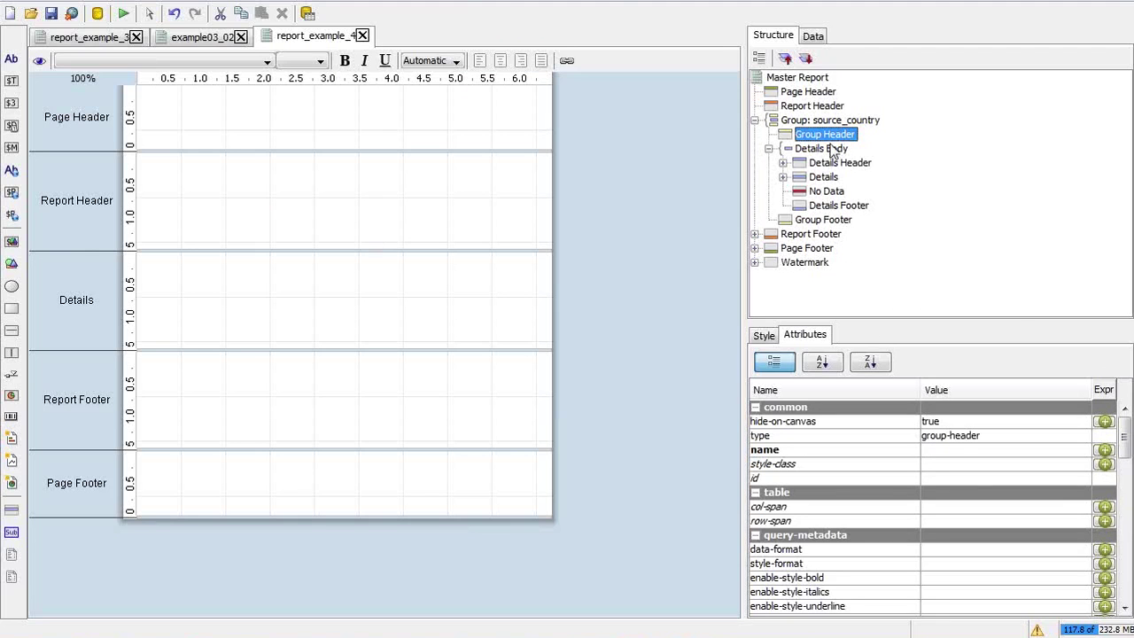
# Untick Hide Element on the Group Header so it appears, then view the example03_02 report
pyautogui.rightClick(831, 140)
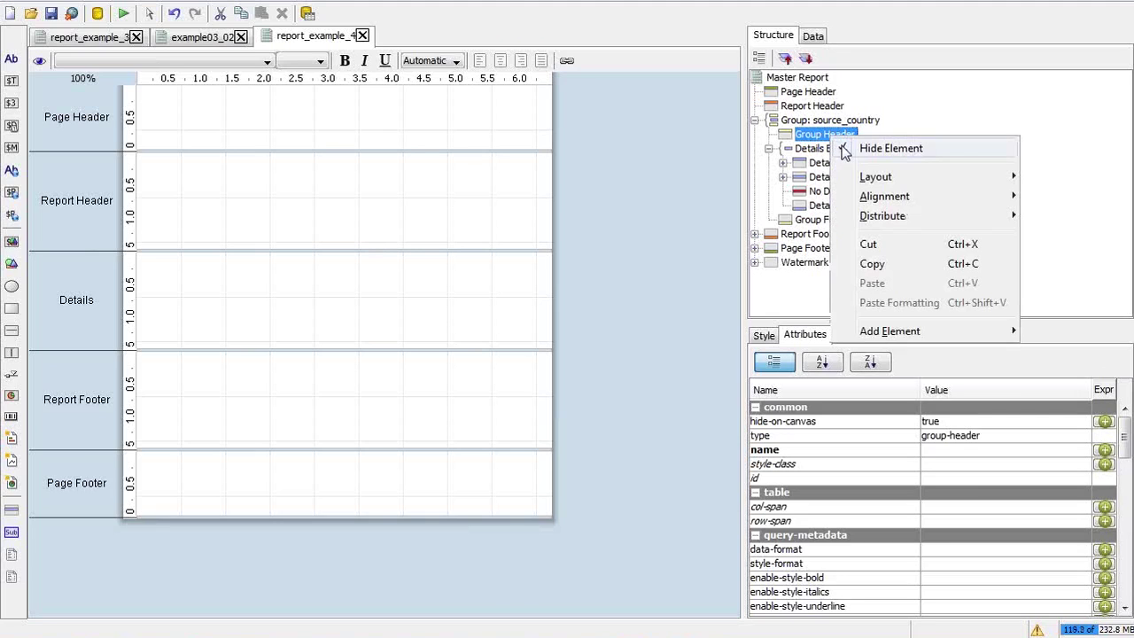
pyautogui.click(844, 148)
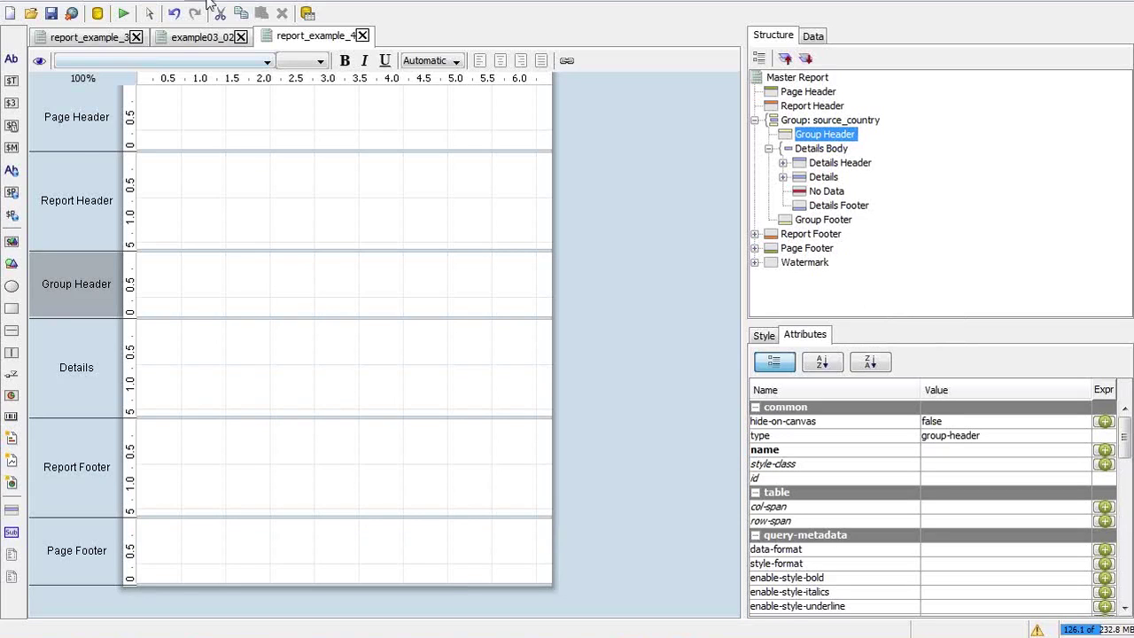
pyautogui.click(186, 38)
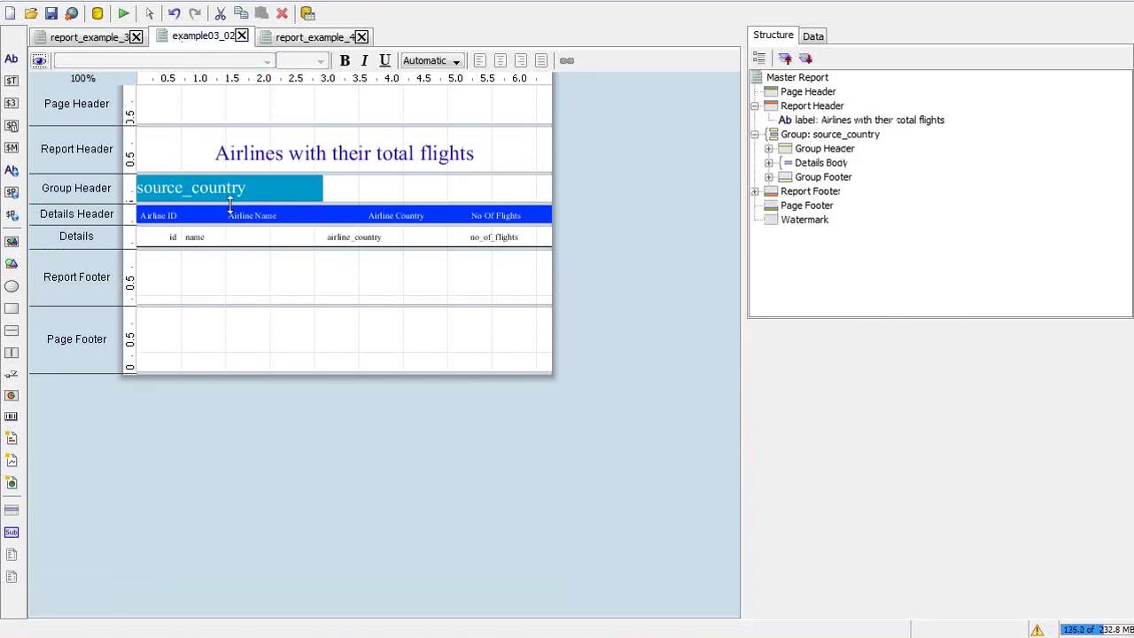
# Inspect example03_02's Group Header and report_example_3, comparing against the tutorial slides
pyautogui.click(432, 190)
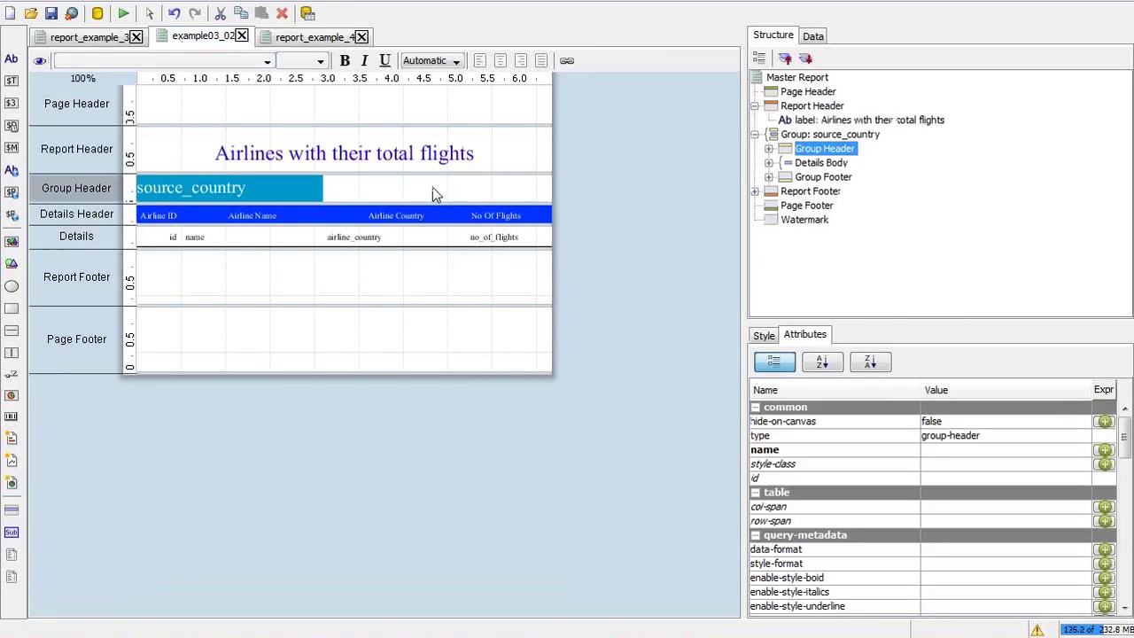
pyautogui.click(86, 39)
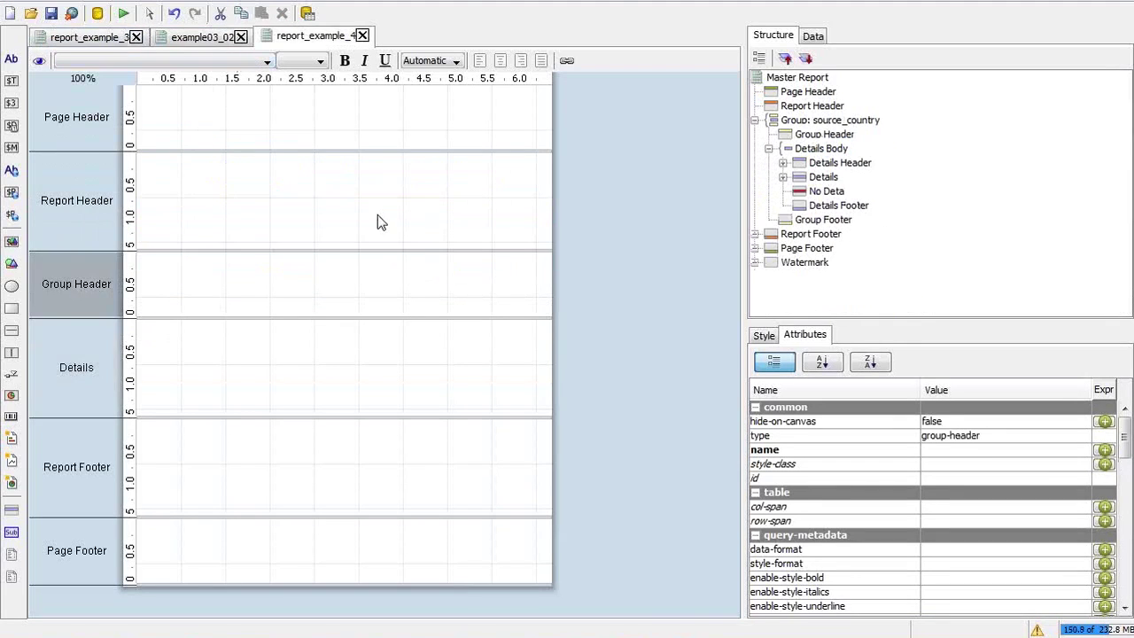
pyautogui.hotkey('alt', 'Tab')
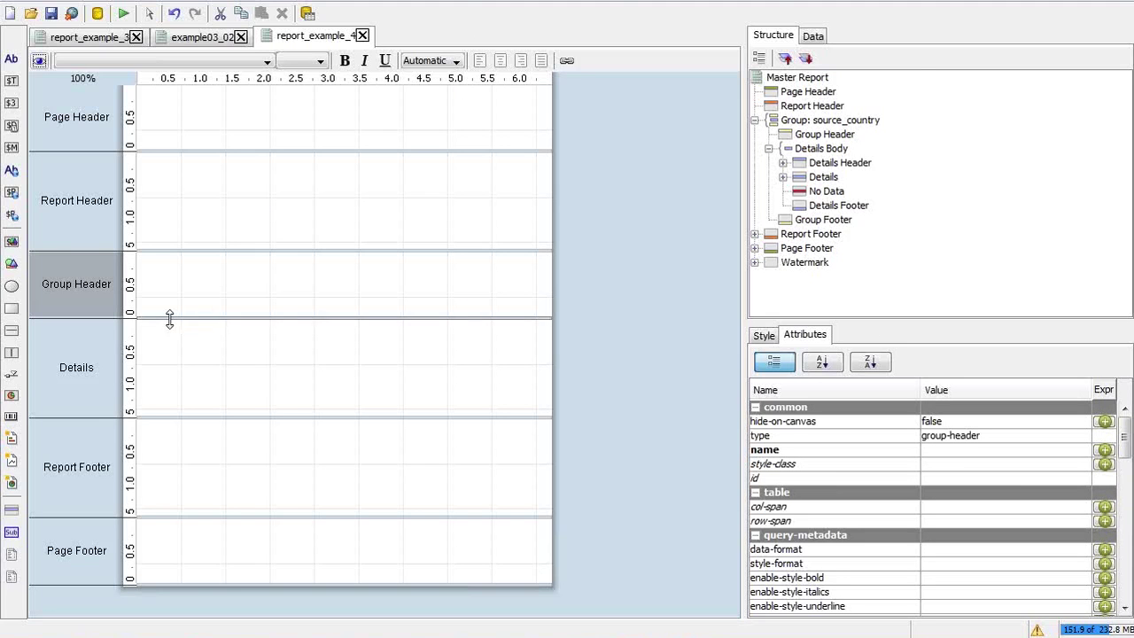
pyautogui.click(209, 285)
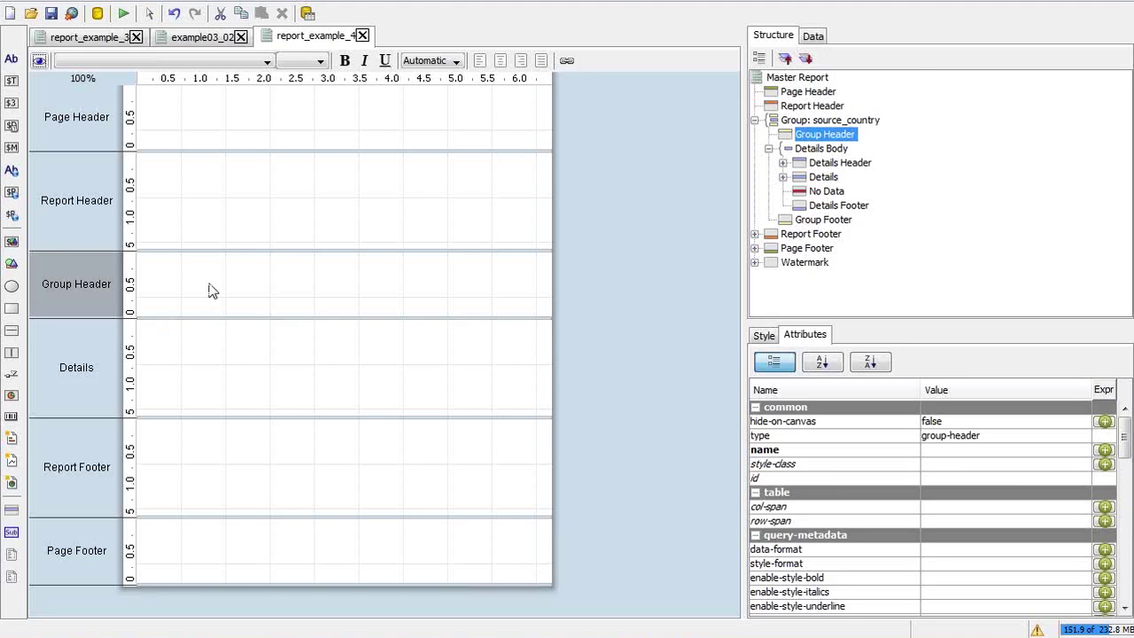
pyautogui.hotkey('alt', 'Tab')
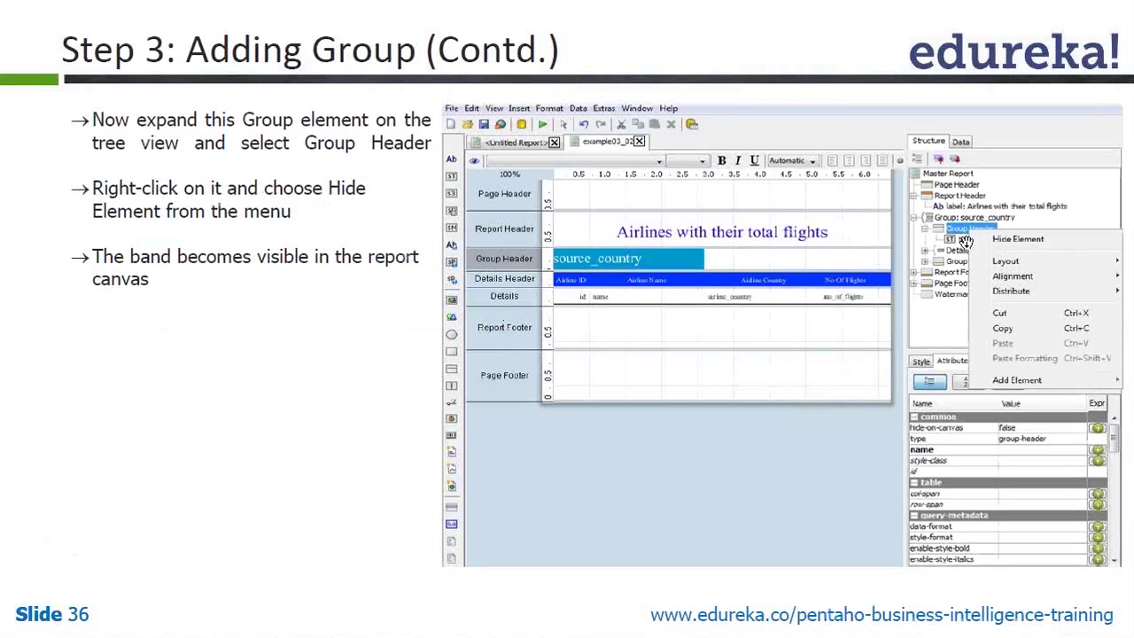
pyautogui.hotkey('alt', 'Tab')
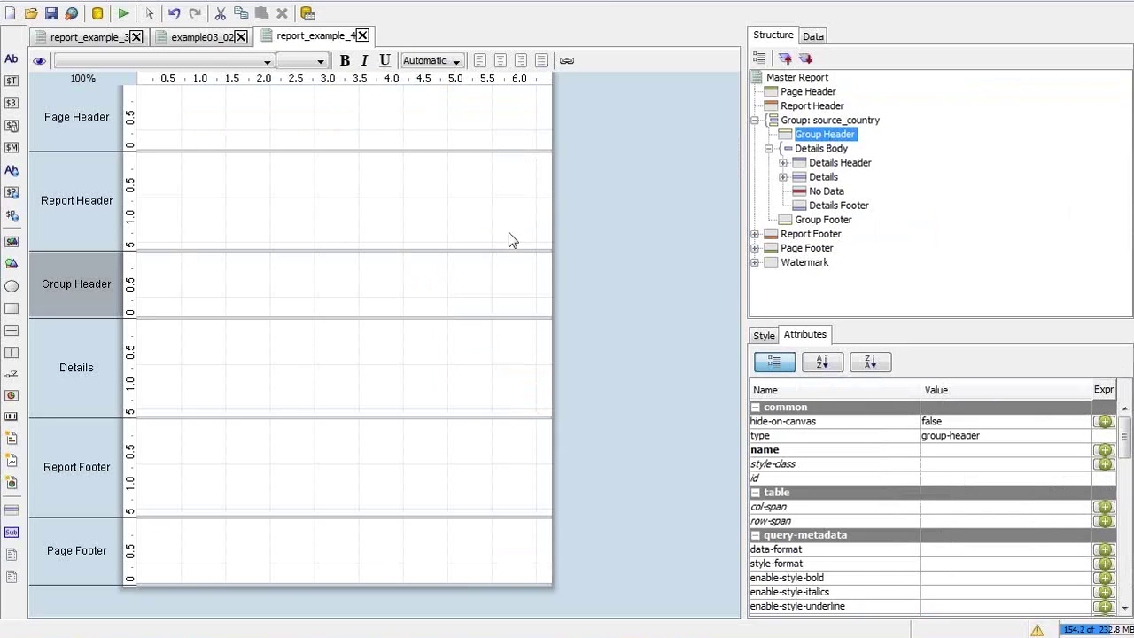
pyautogui.hotkey('alt', 'Tab')
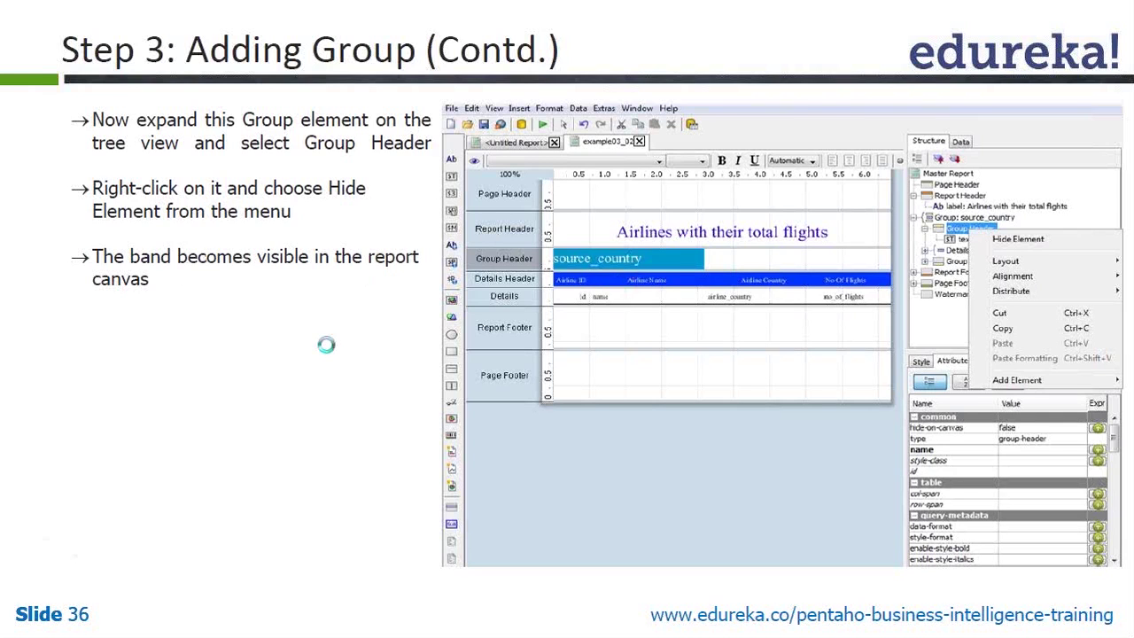
pyautogui.click(326, 345)
pyautogui.press('Left')
pyautogui.hotkey('alt', 'Tab')
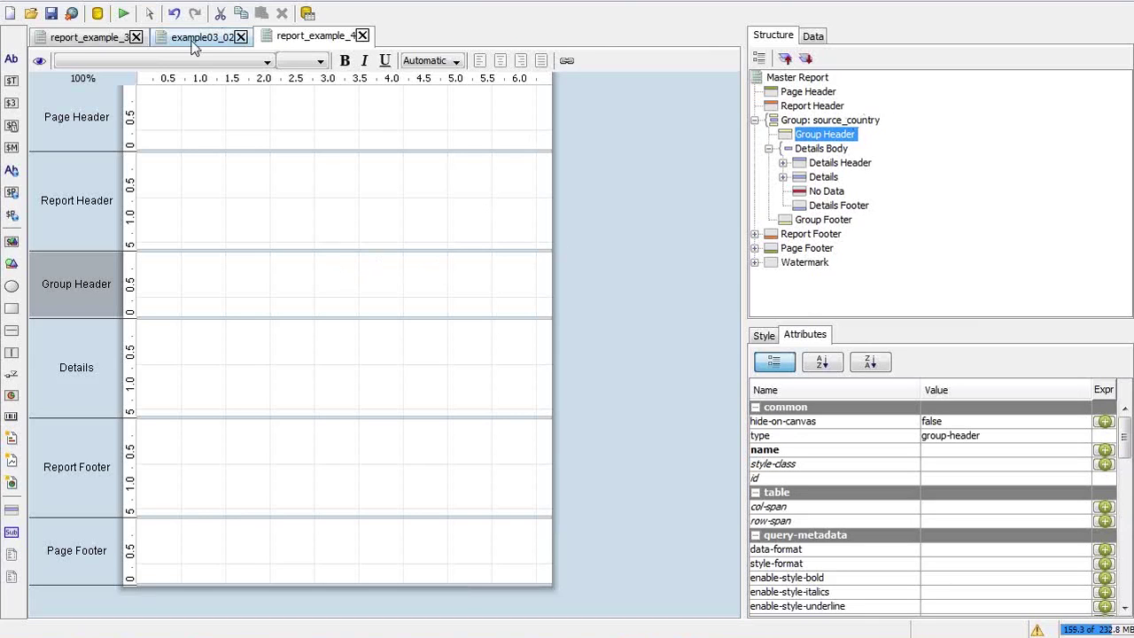
# In report_example_4, place a text field at the top-left of the Group Header band
pyautogui.click(86, 38)
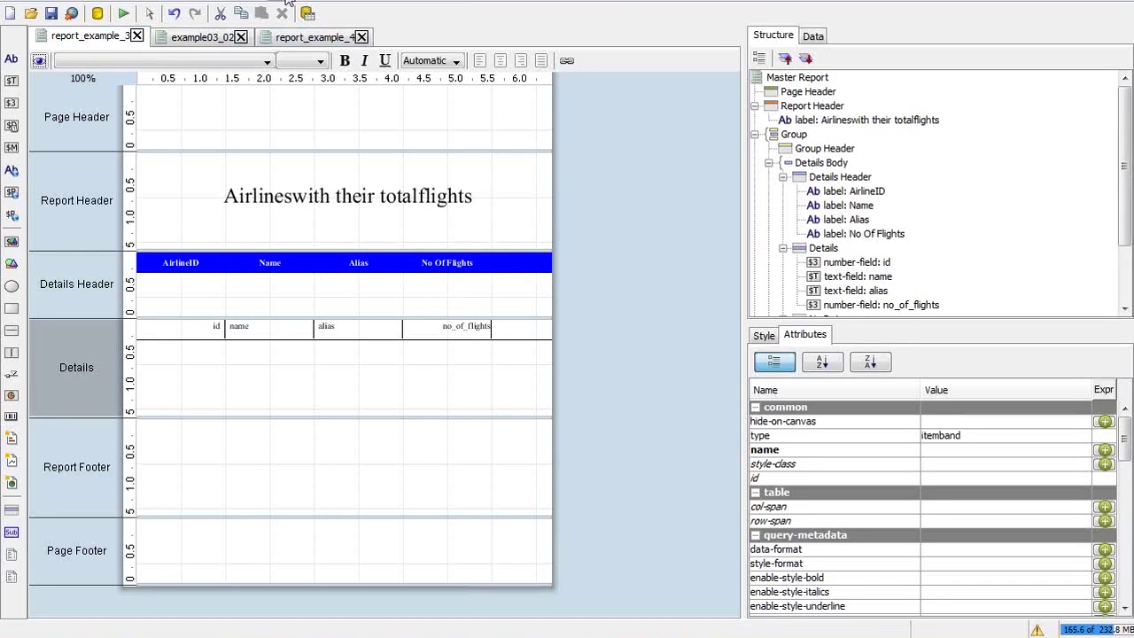
pyautogui.click(294, 39)
pyautogui.click(254, 269)
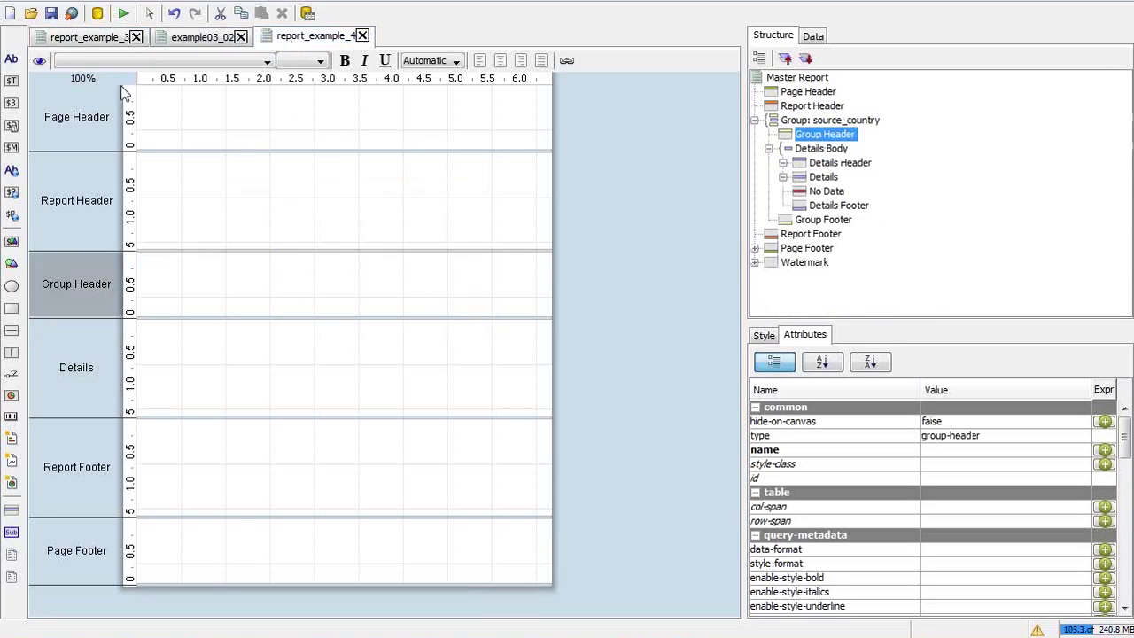
pyautogui.click(13, 82)
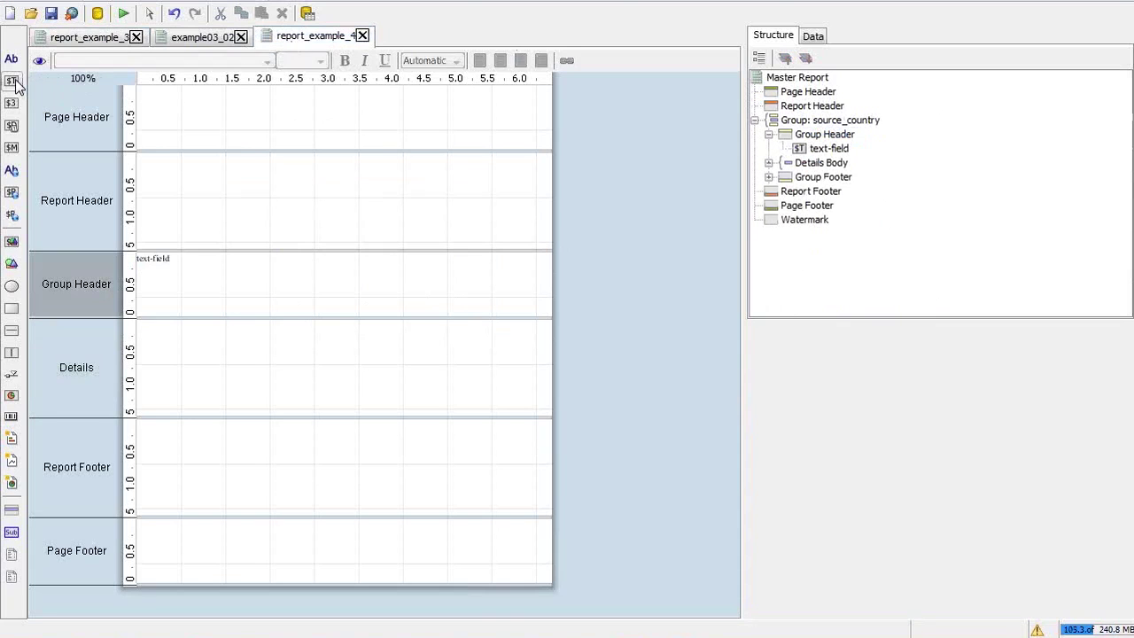
pyautogui.click(165, 259)
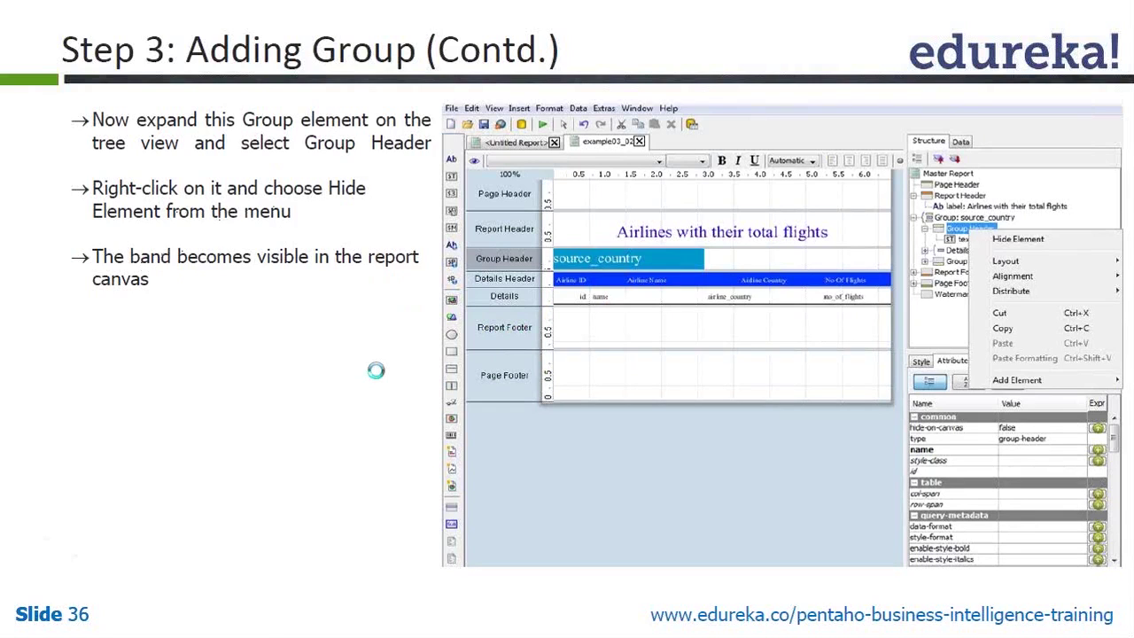
# Advance the presentation to slide 37 on setting the Group Header layout to row
pyautogui.press('Right')
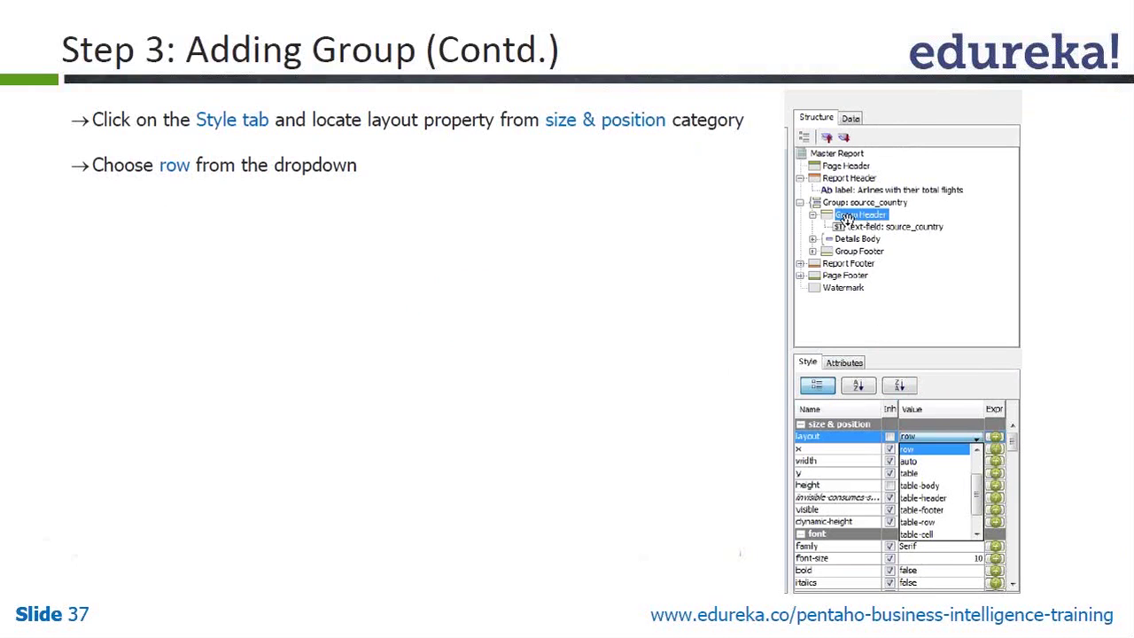
pyautogui.hotkey('alt', 'Tab')
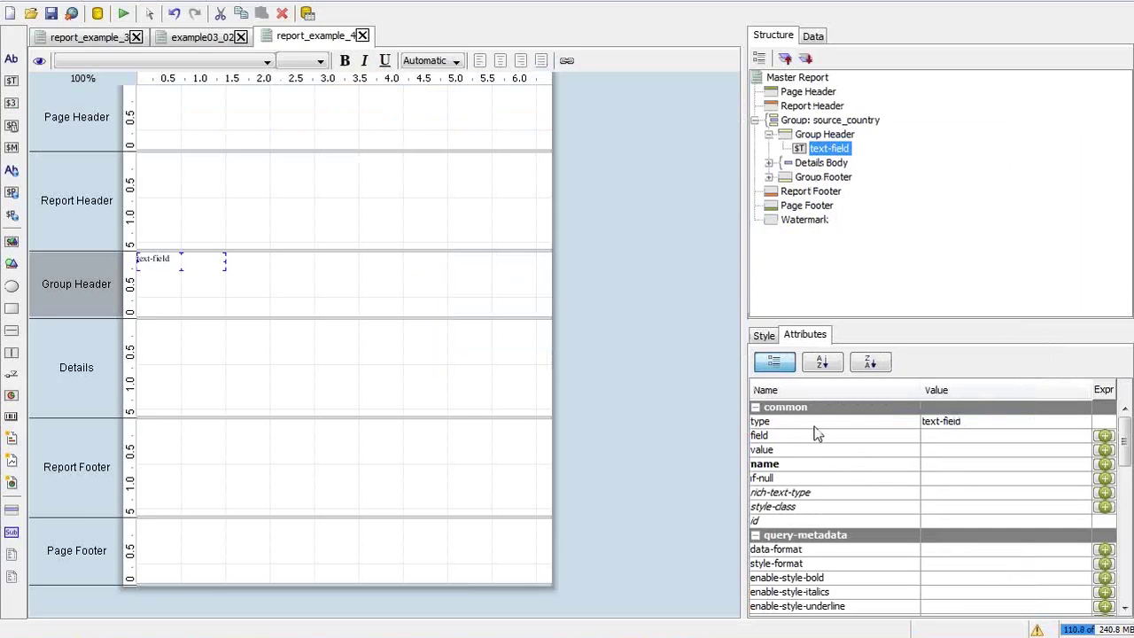
# Set the Group Header band's layout style to row, then select its text field
pyautogui.hotkey('alt', 'Tab')
pyautogui.hotkey('alt', 'Tab')
pyautogui.click(806, 135)
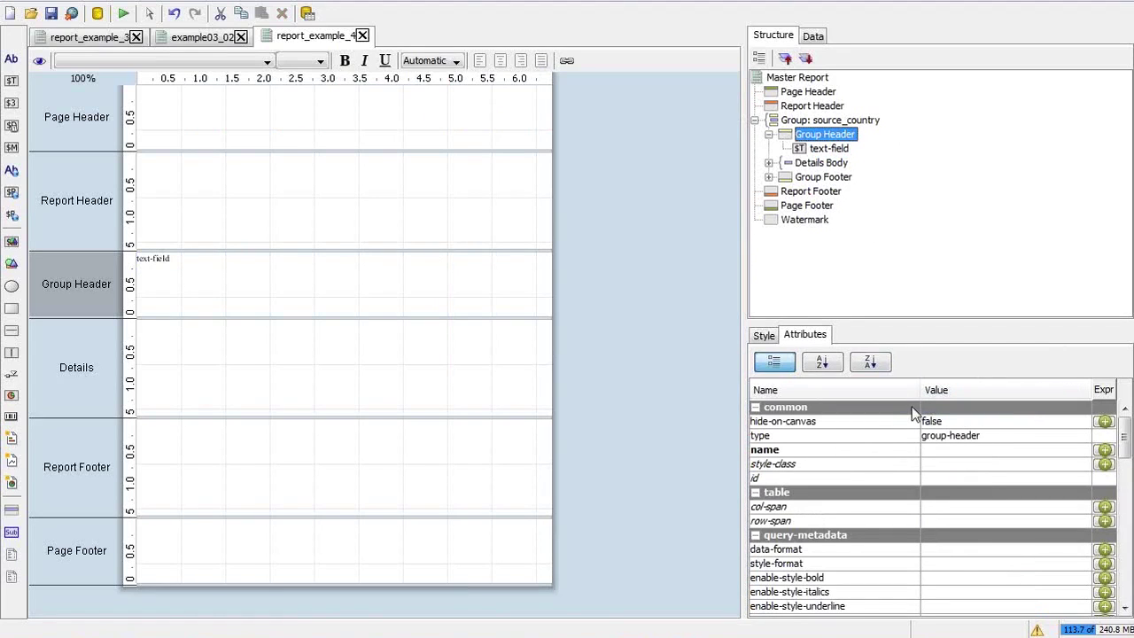
pyautogui.click(770, 337)
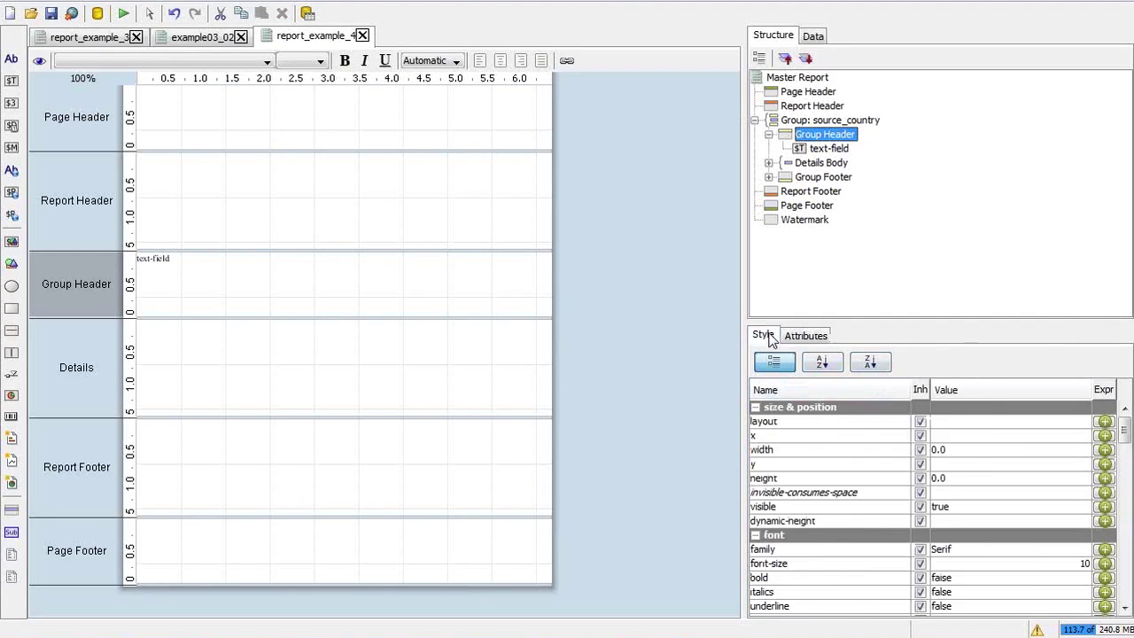
pyautogui.click(1006, 421)
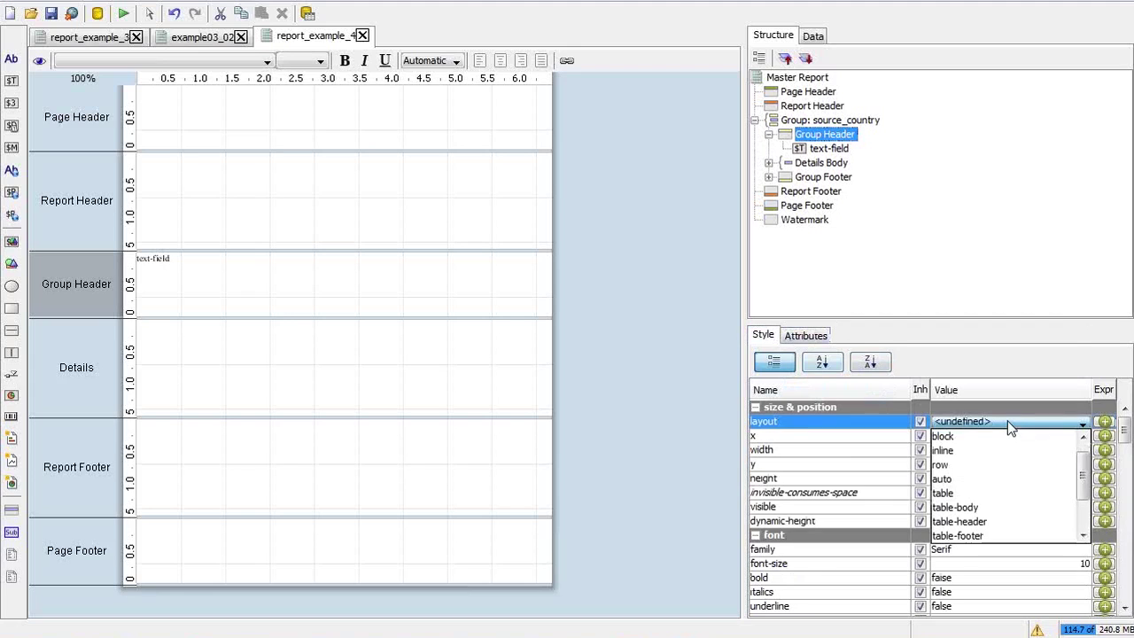
pyautogui.click(1015, 464)
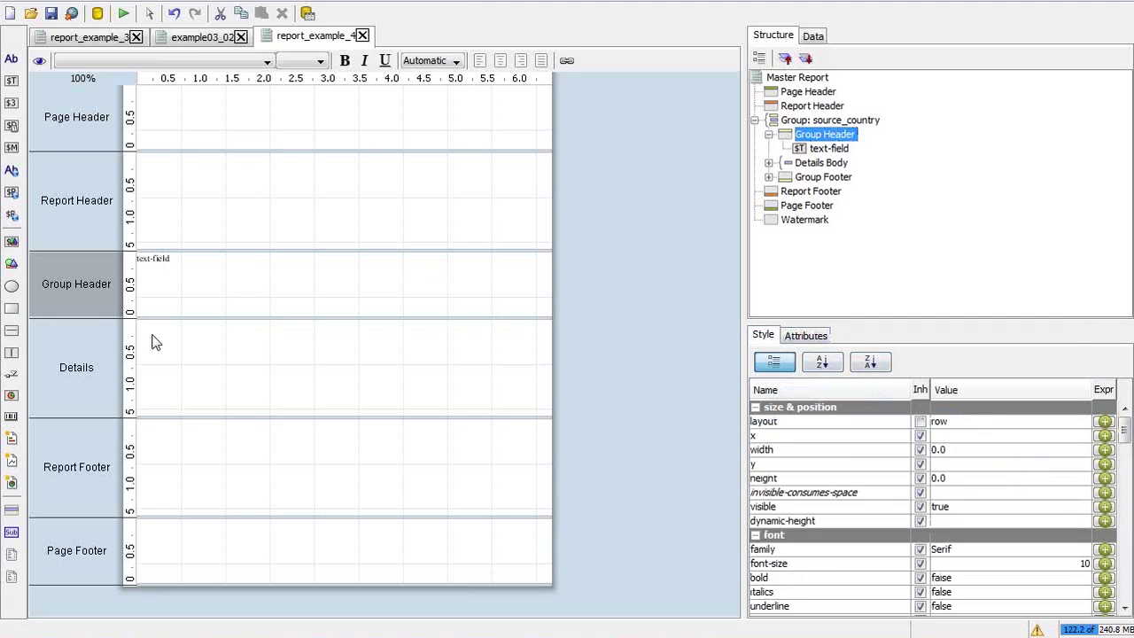
pyautogui.click(158, 257)
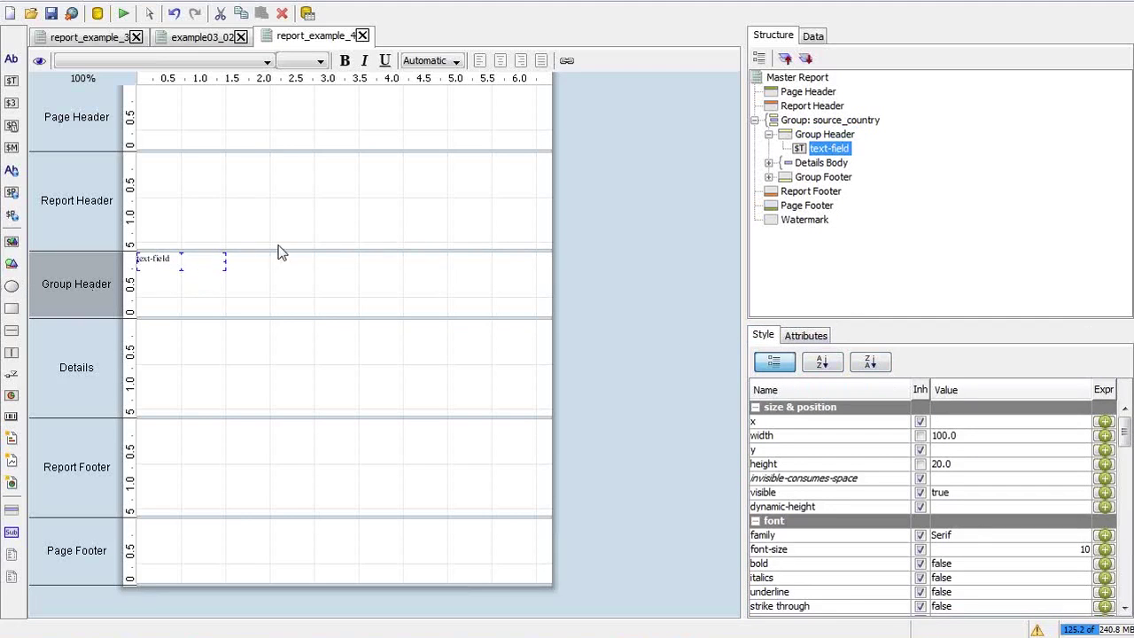
pyautogui.hotkey('alt', 'Tab')
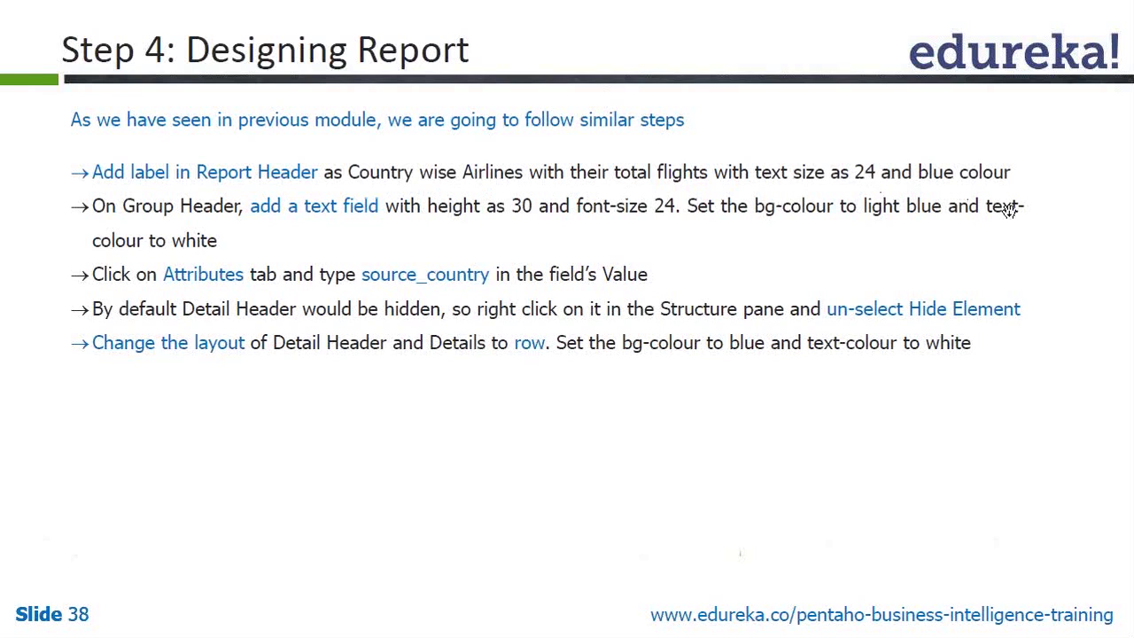
# Switch from the Step 4 slide back to report_example_4 in Report Designer
pyautogui.hotkey('alt', 'Tab')
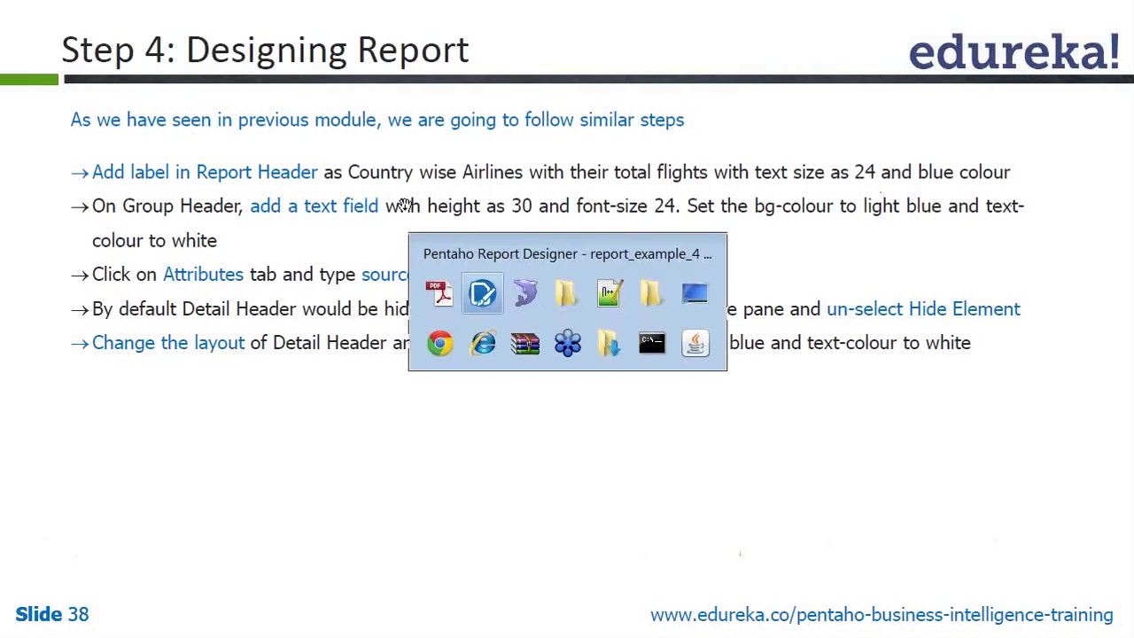
pyautogui.hotkey('alt', 'Tab')
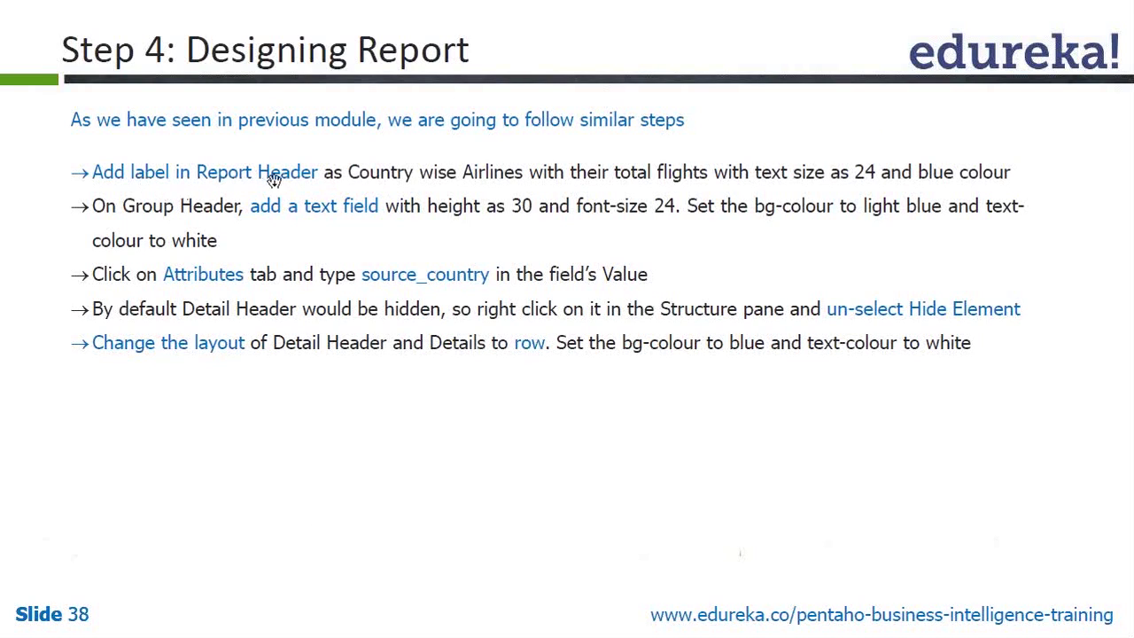
pyautogui.hotkey('alt', 'Tab')
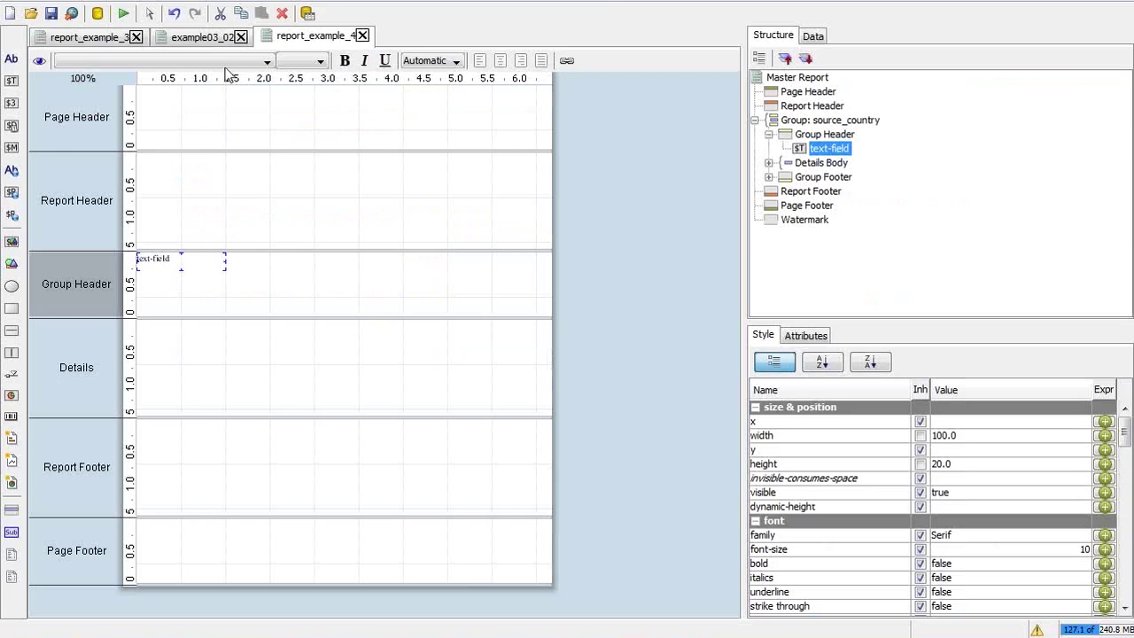
# Glance at report_example_3 and example03_02, then leave the Group Header text field without a bound field
pyautogui.click(98, 37)
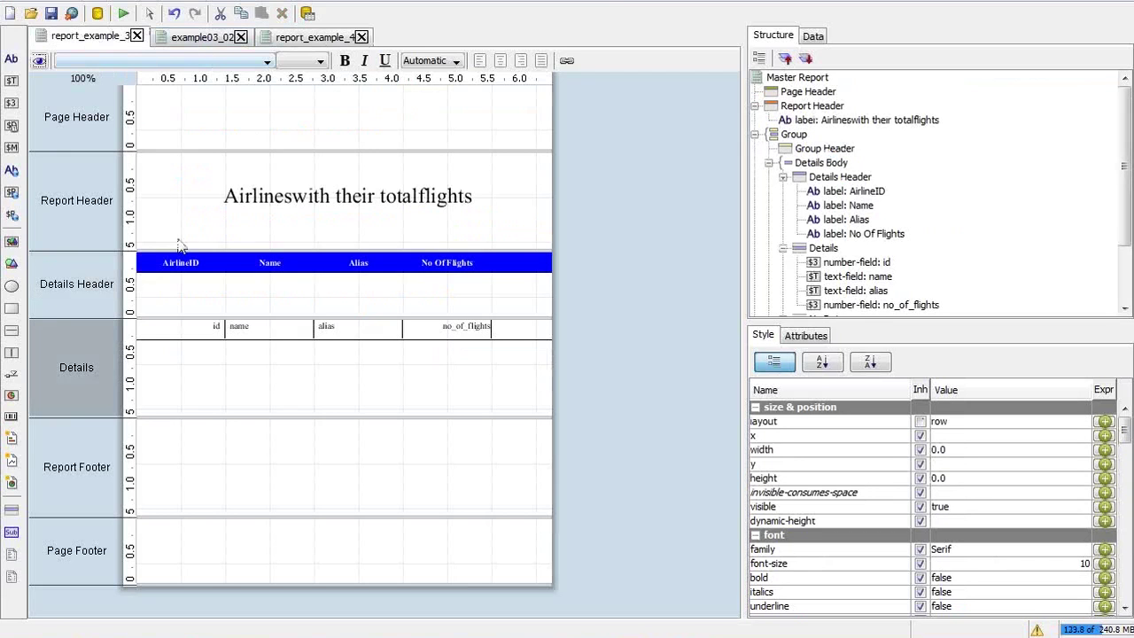
pyautogui.click(202, 37)
pyautogui.click(311, 37)
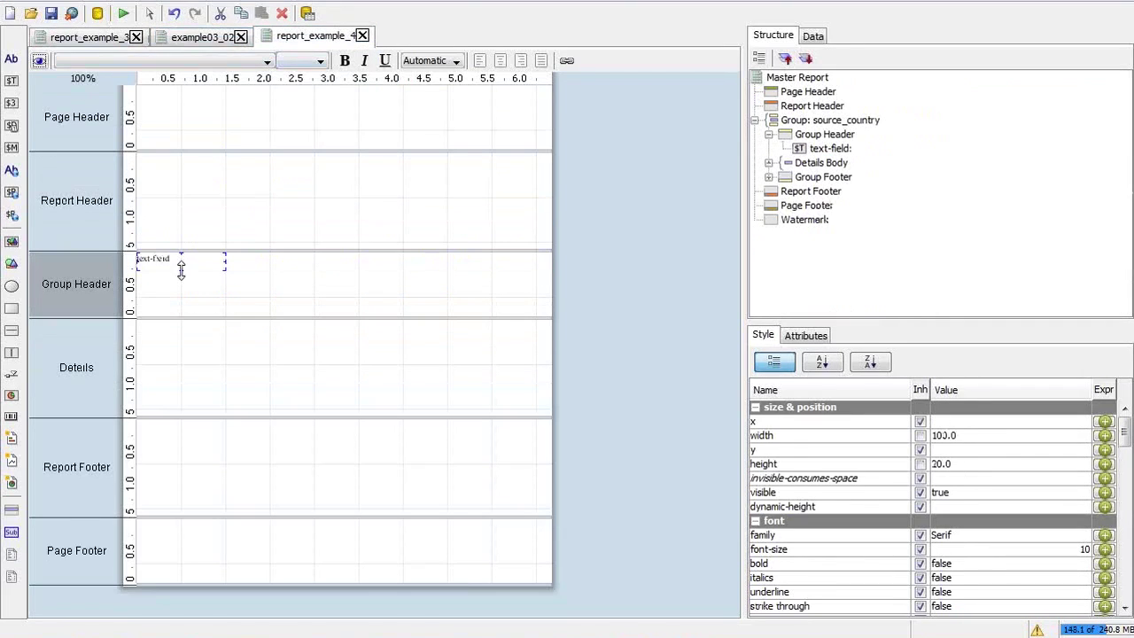
pyautogui.doubleClick(177, 258)
pyautogui.click(202, 262)
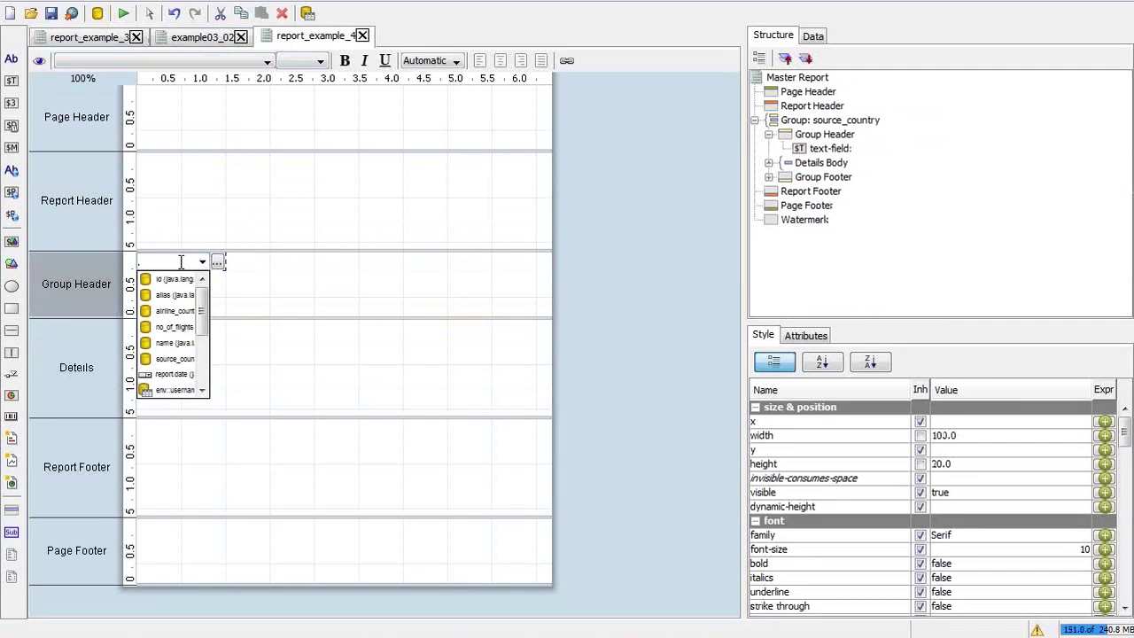
pyautogui.click(215, 262)
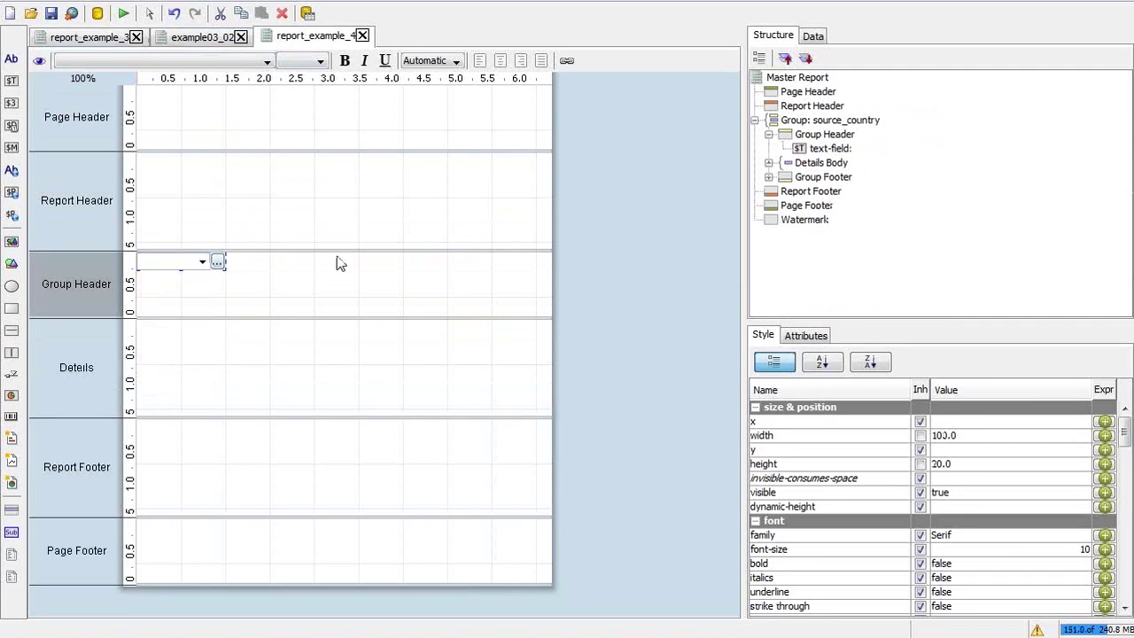
pyautogui.click(173, 264)
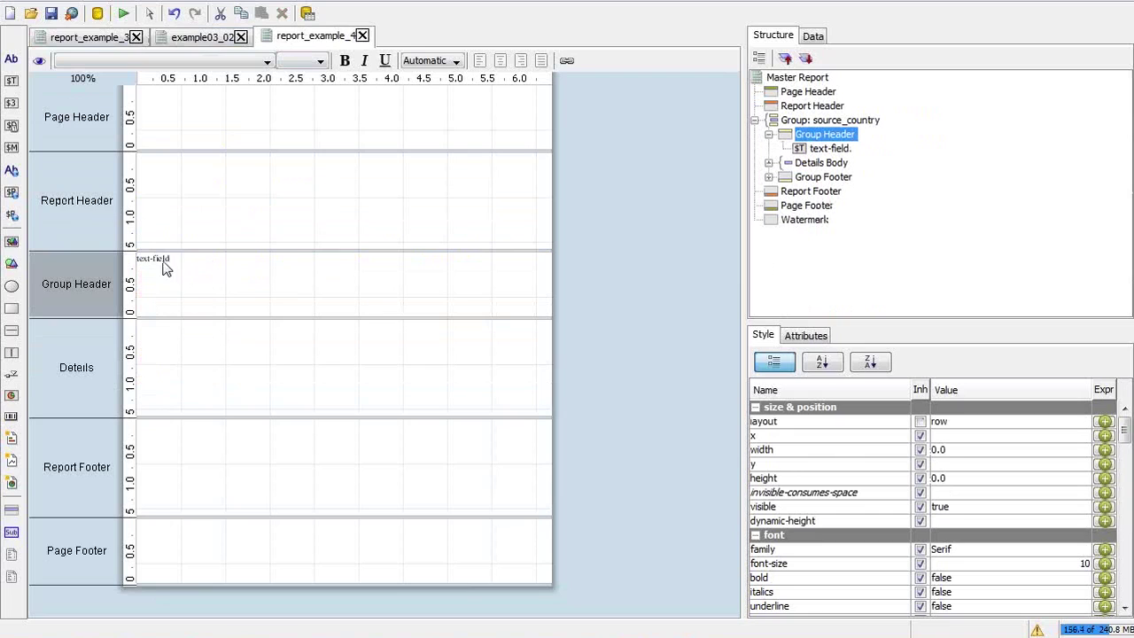
pyautogui.click(158, 257)
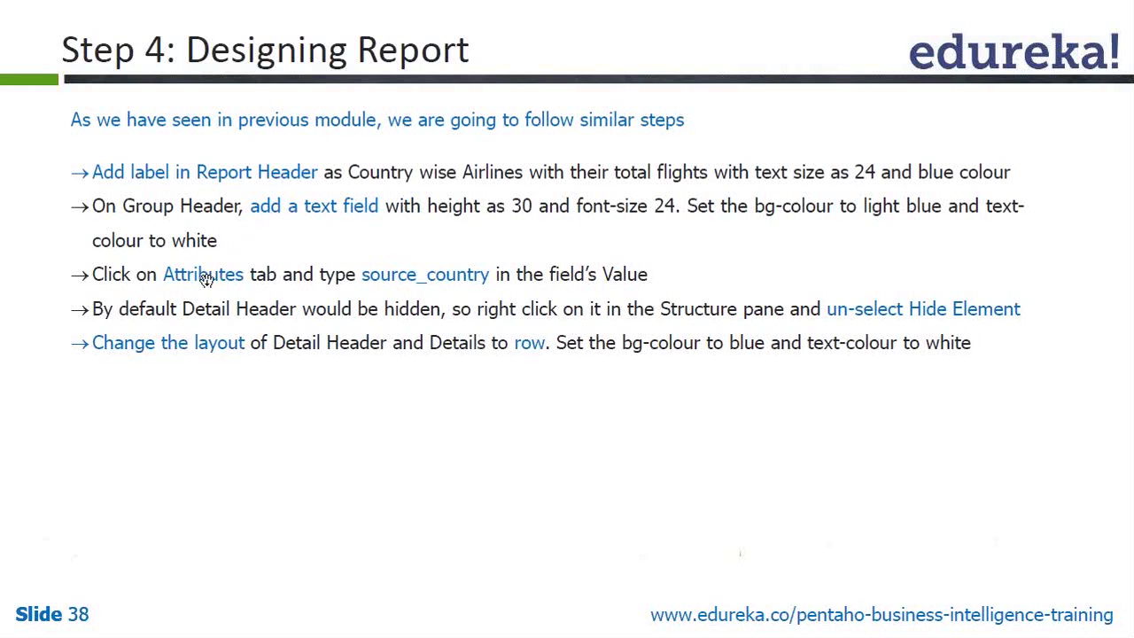
# Review slide 39, 'Step 4: Designing Report (Contd.)', with its four Details Header labels, then leave PowerPoint
pyautogui.click(333, 380)
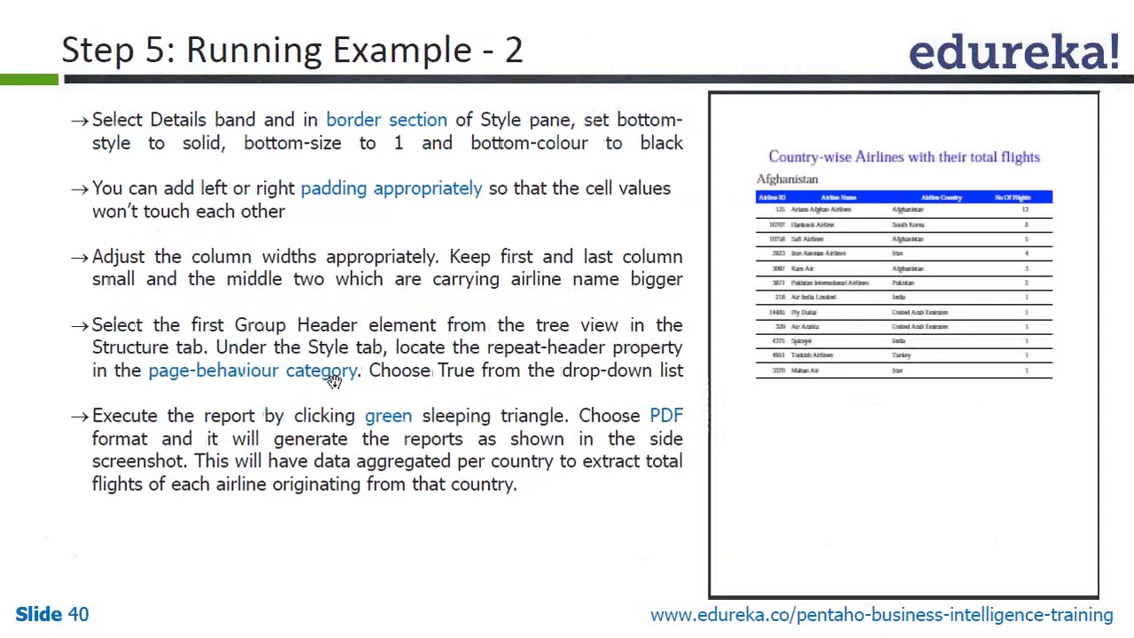
pyautogui.press('Left')
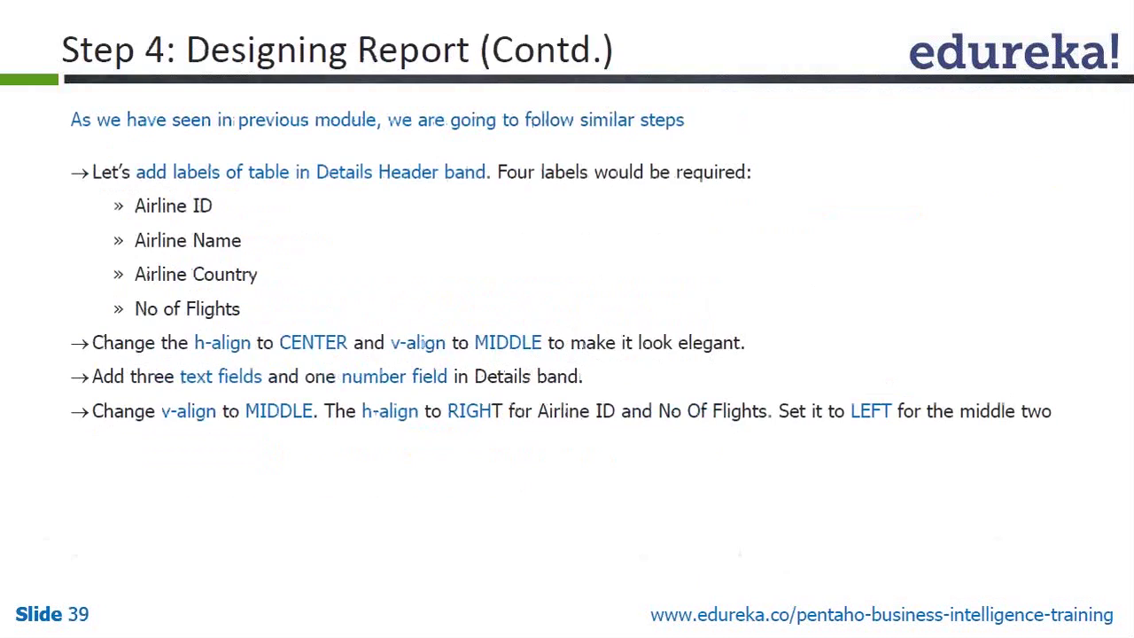
pyautogui.hotkey('alt', 'Tab')
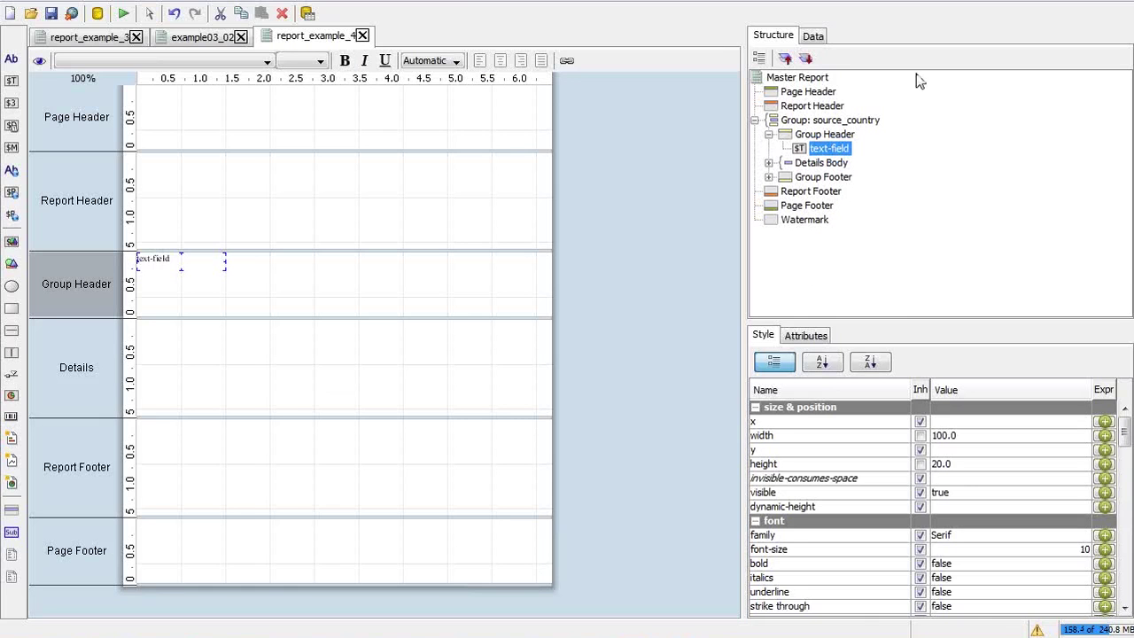
# Delete the unbound Group Header text field and drop the source_country data field into the Group Header
pyautogui.click(814, 36)
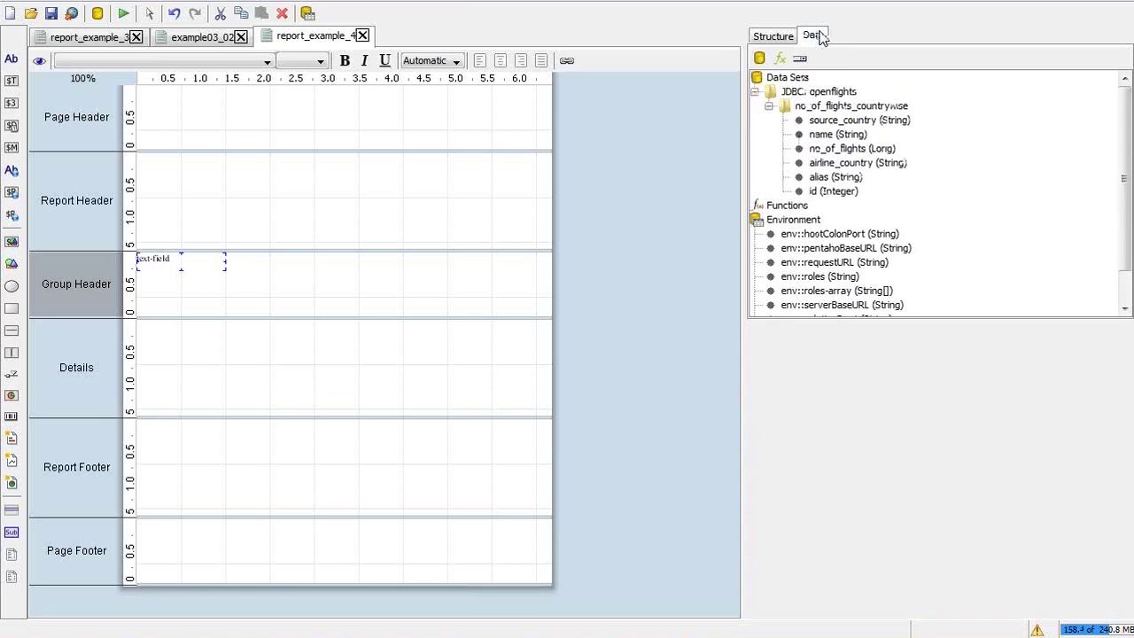
pyautogui.click(836, 122)
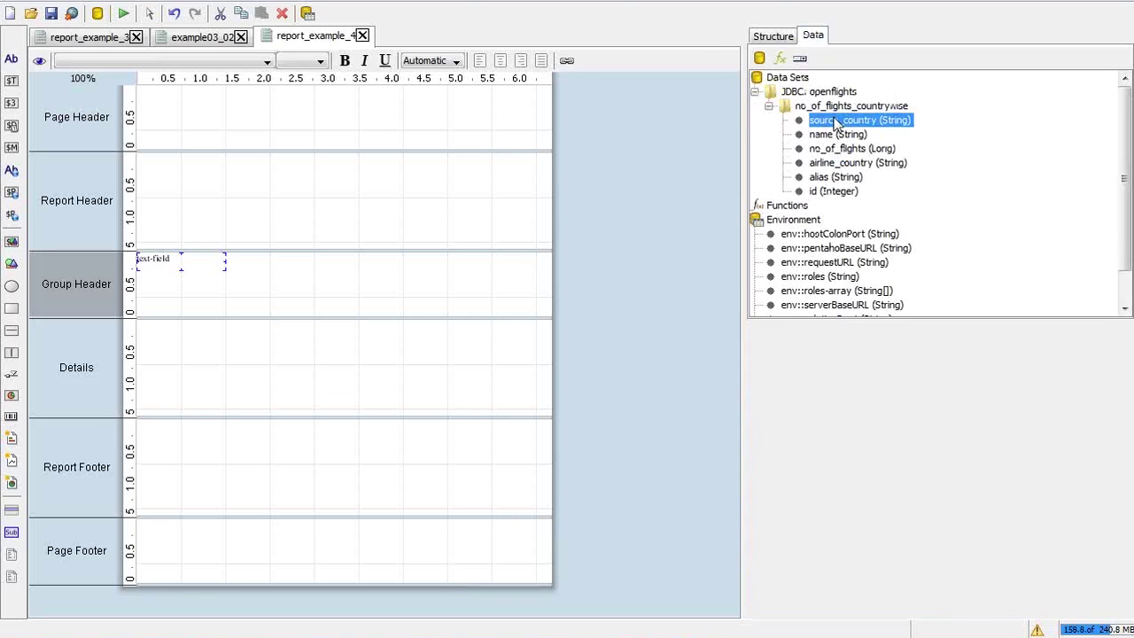
pyautogui.click(159, 259)
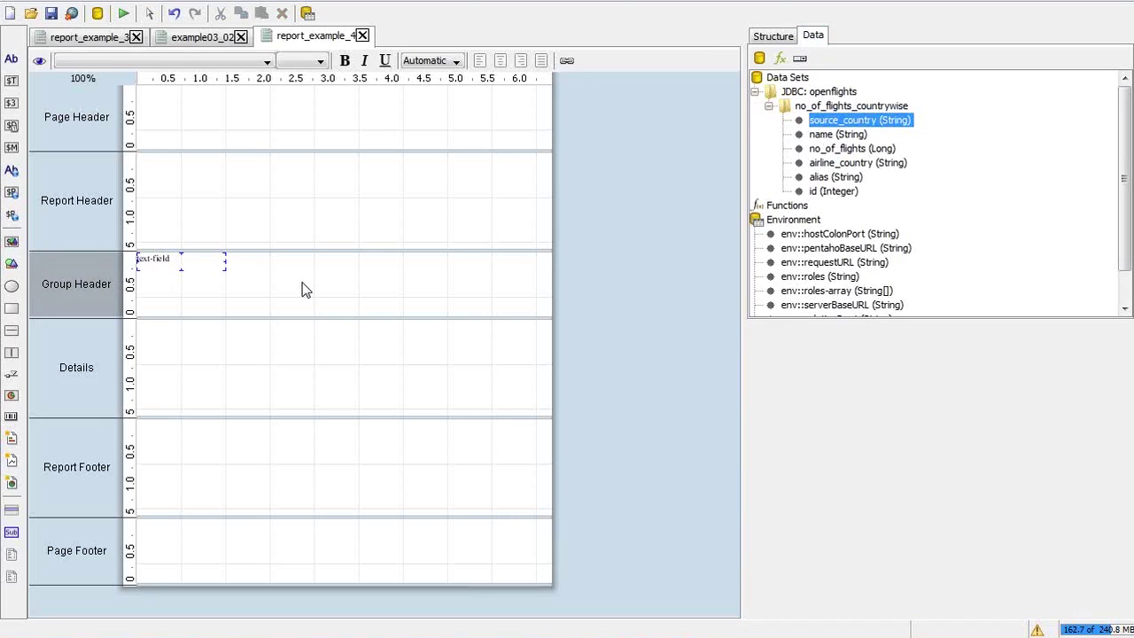
pyautogui.press('Delete')
pyautogui.moveTo(876, 122); pyautogui.dragTo(302, 279)
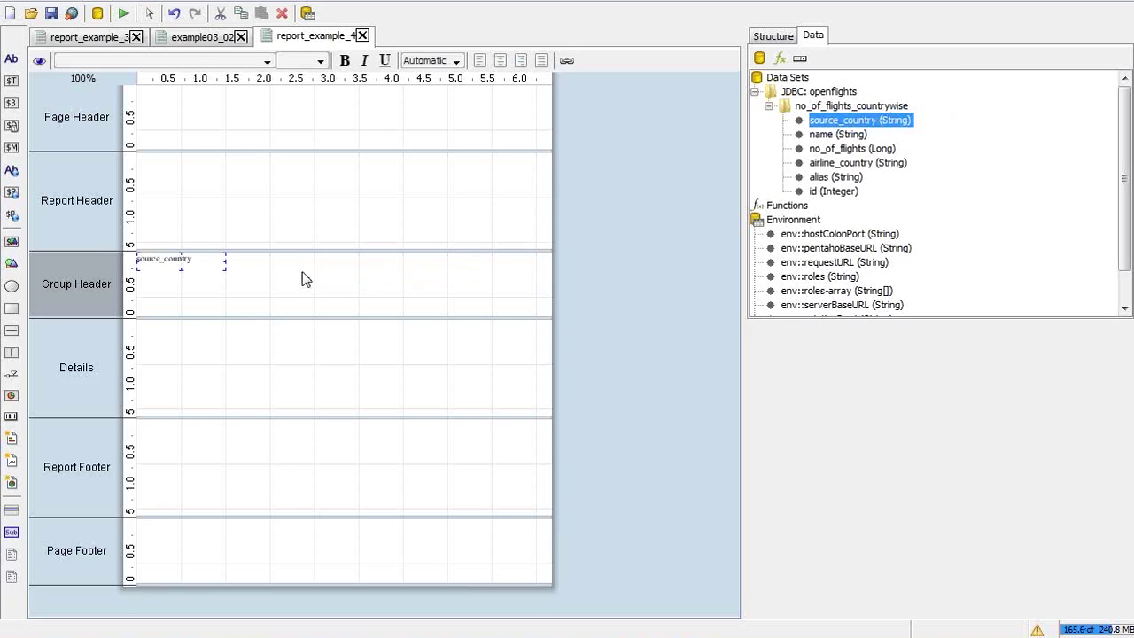
pyautogui.click(181, 347)
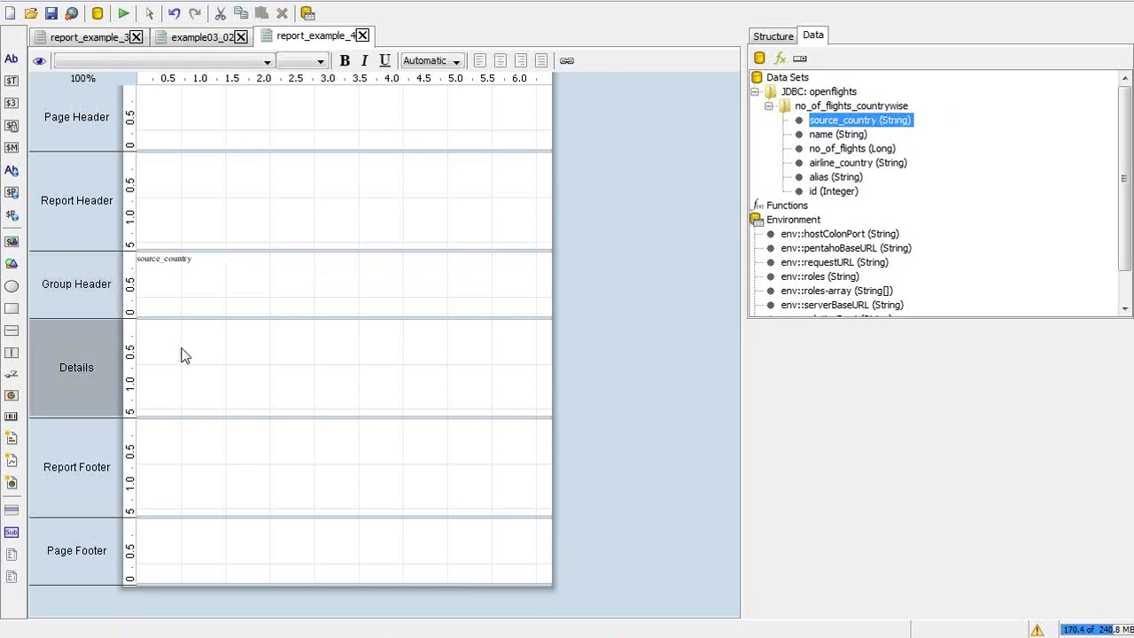
# Select the AirlineID, Name, Alias and No Of Flights labels in report_example_3's Details Header for copying
pyautogui.click(121, 35)
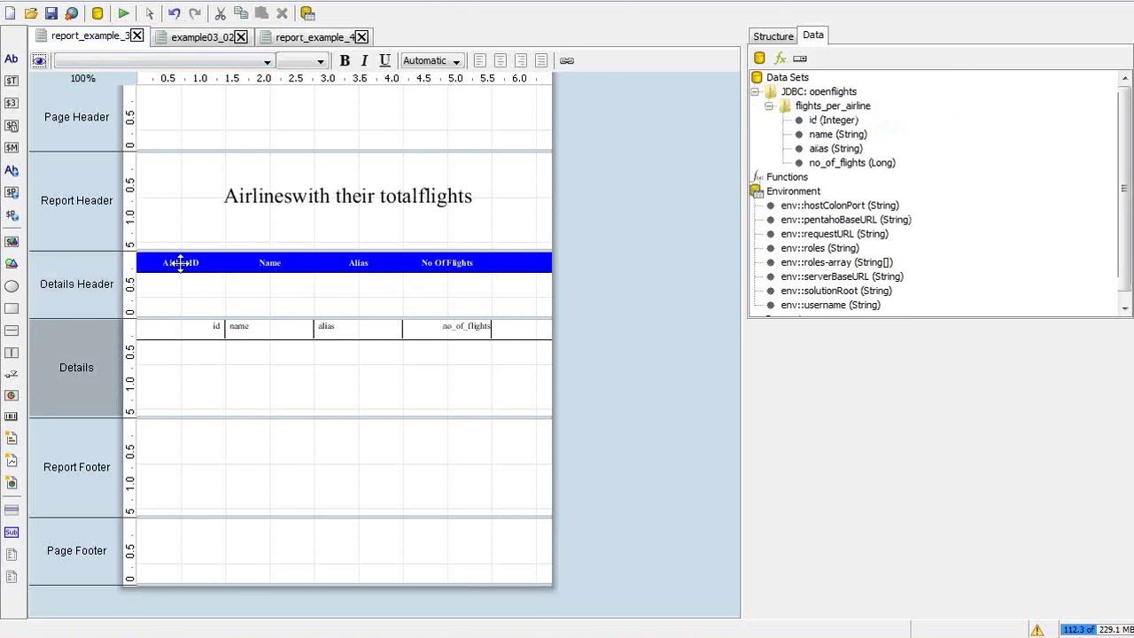
pyautogui.click(180, 263)
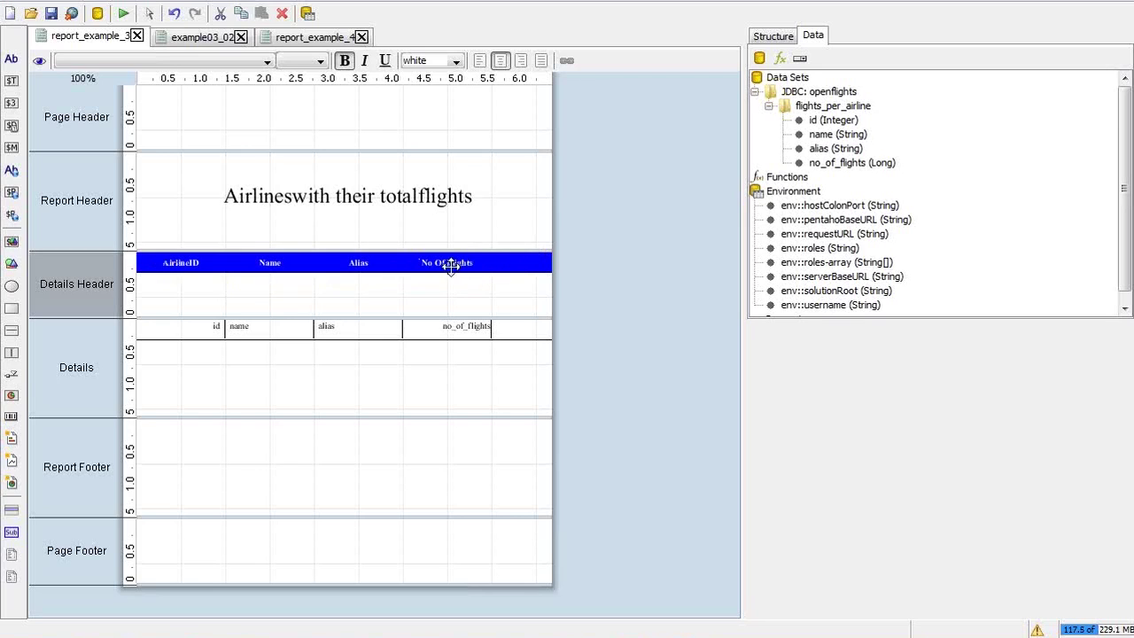
pyautogui.click(813, 107)
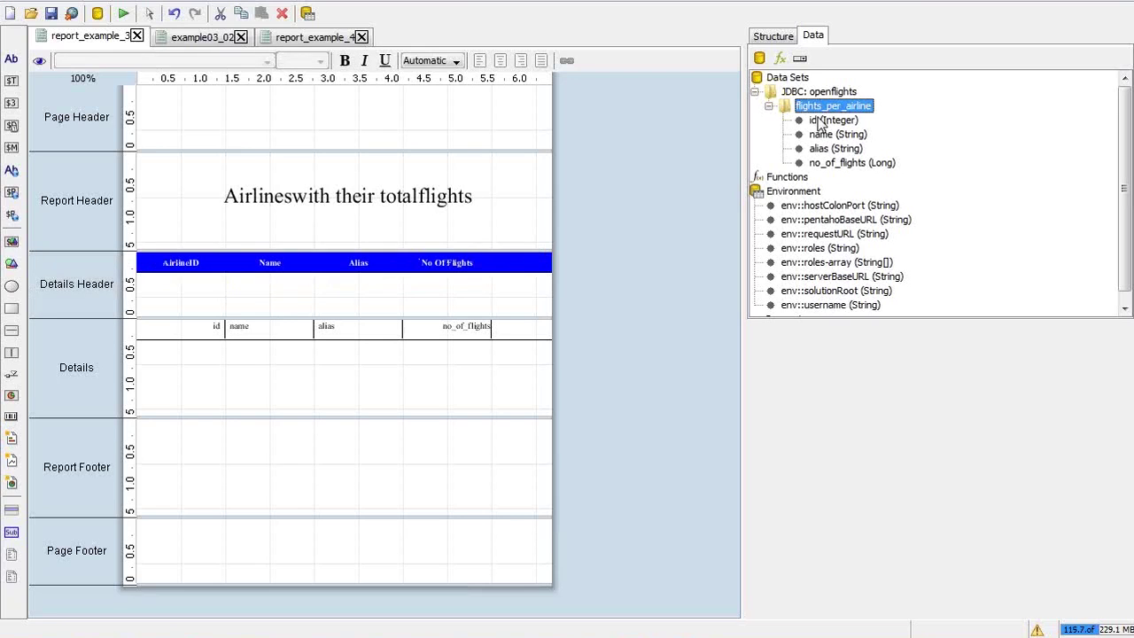
pyautogui.click(772, 35)
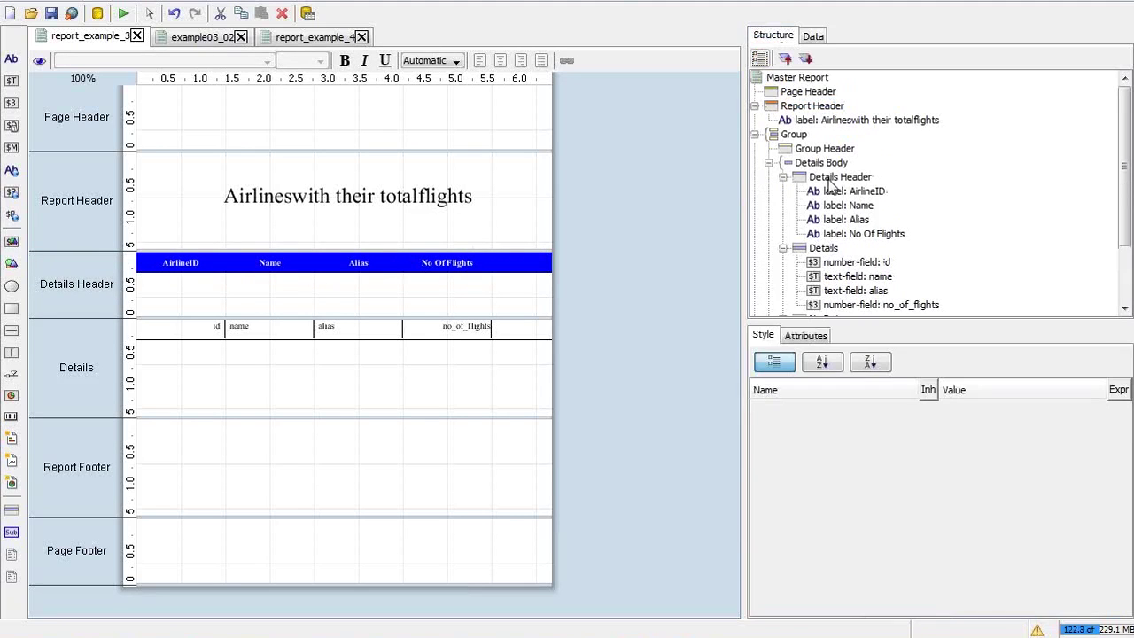
pyautogui.click(838, 177)
pyautogui.click(832, 191)
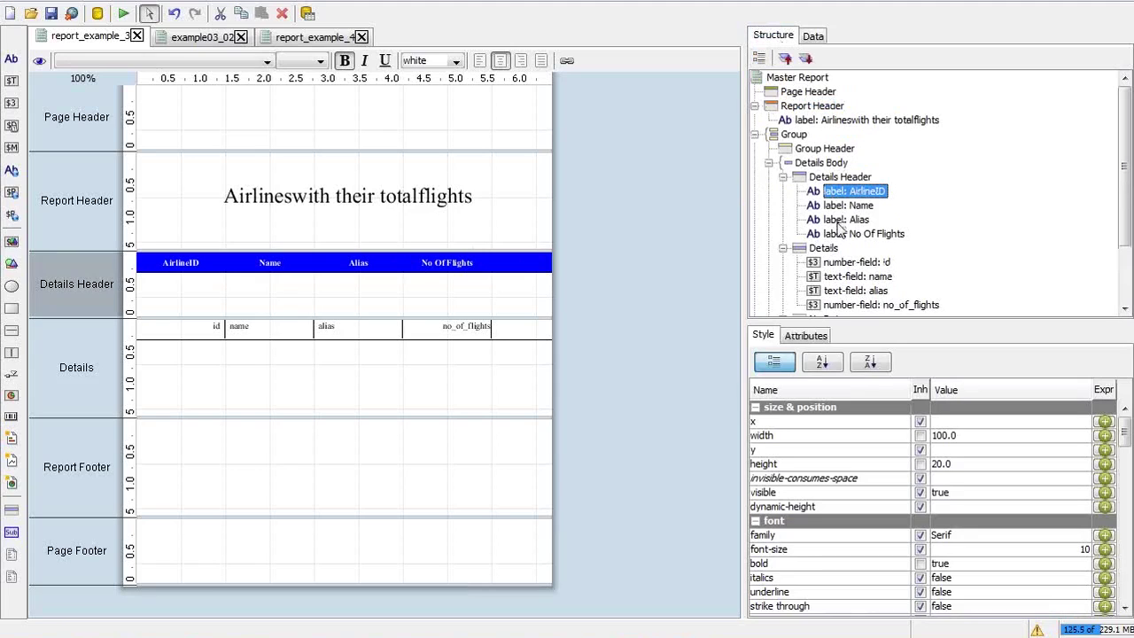
pyautogui.keyDown('shift'); pyautogui.click(844, 234); pyautogui.keyUp('shift')
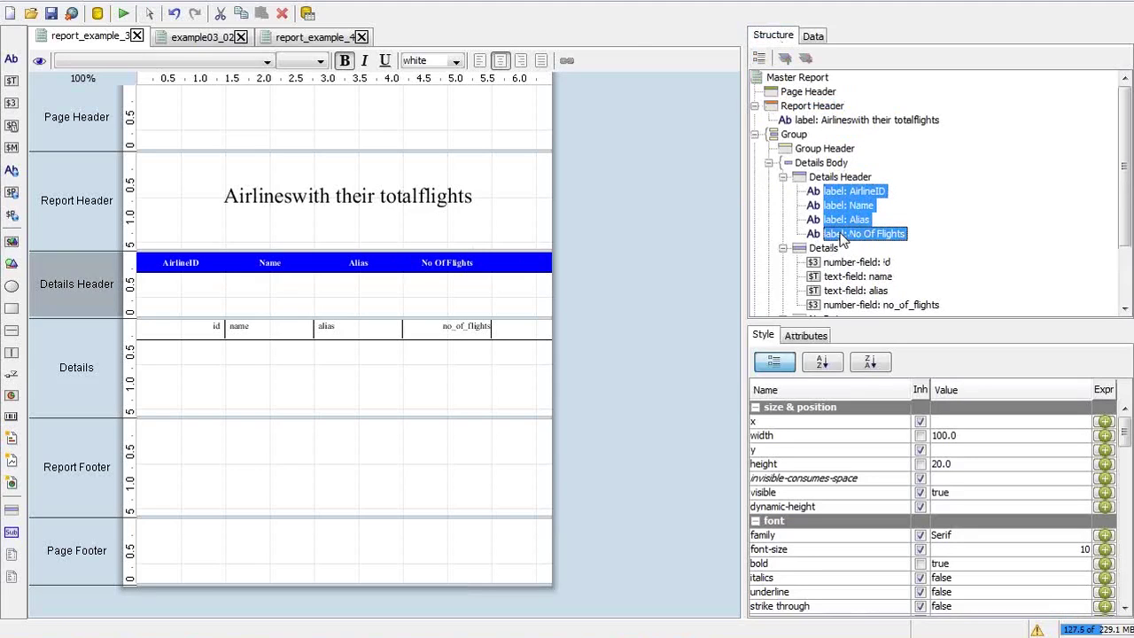
pyautogui.click(321, 36)
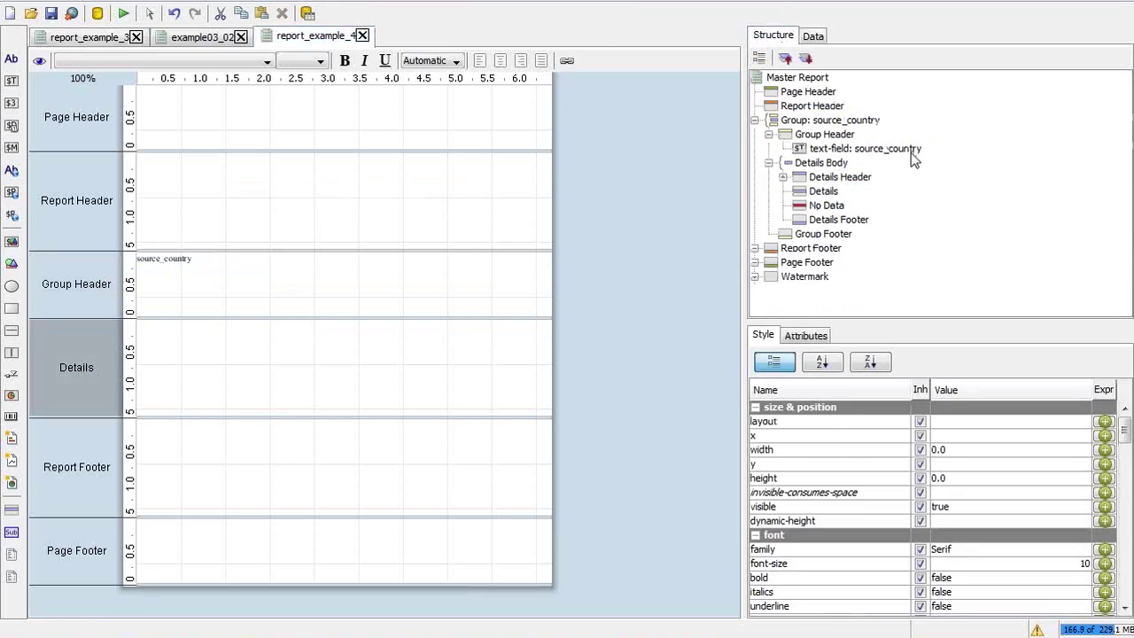
# Uncheck Hide Element on the Details Header and paste the AirlineID, Name, Alias and No Of Flights labels
pyautogui.click(837, 179)
pyautogui.rightClick(837, 181)
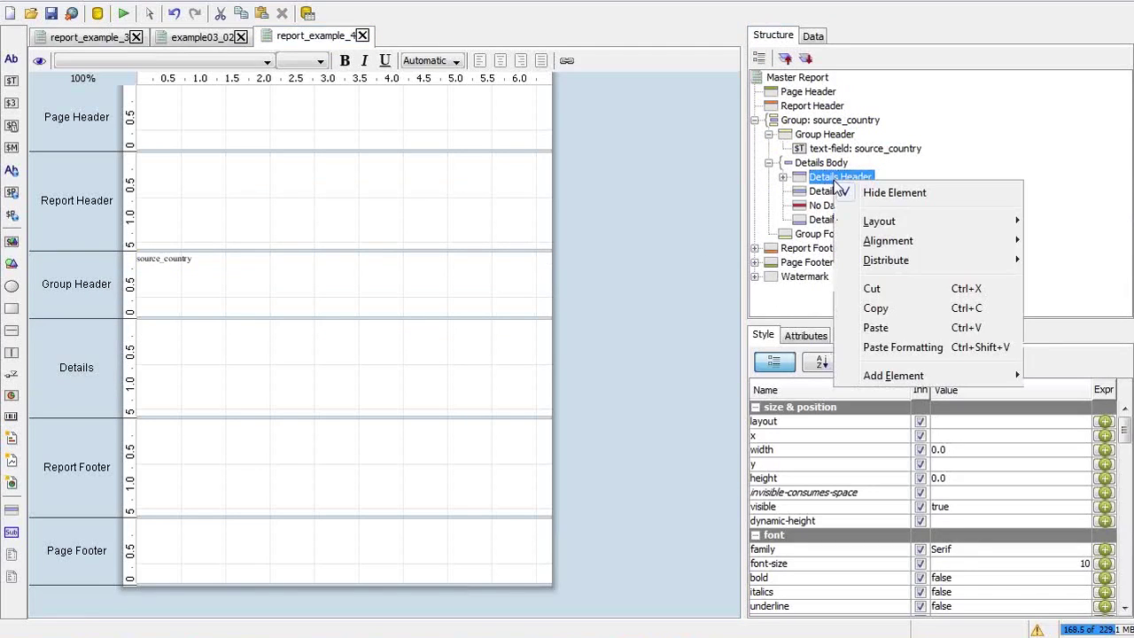
pyautogui.click(857, 195)
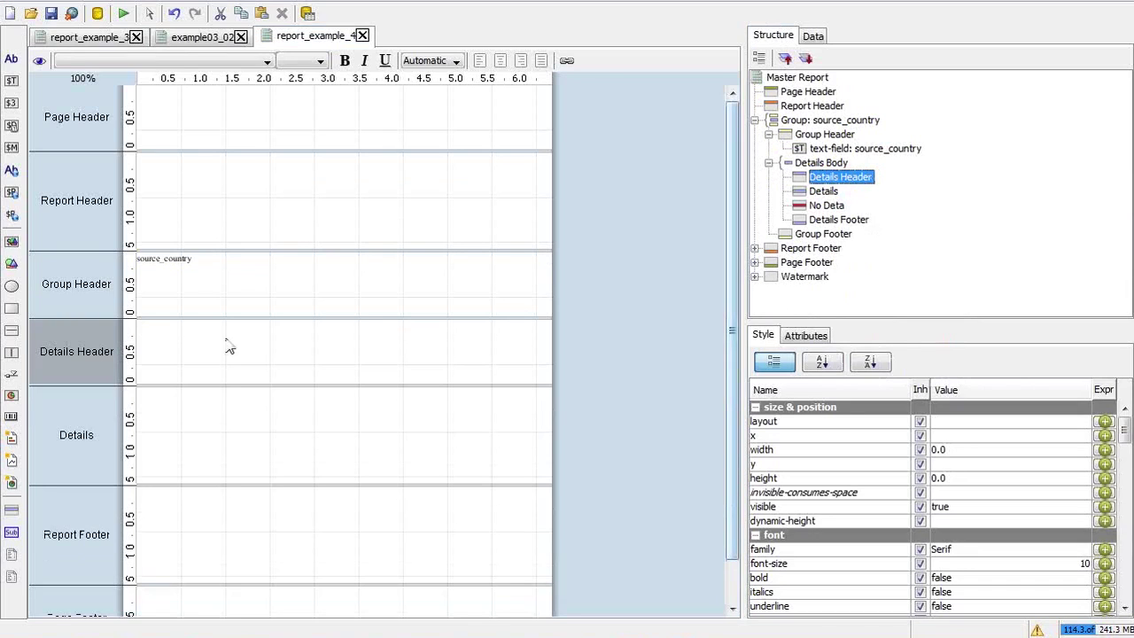
pyautogui.hotkey('ctrl', 'v')
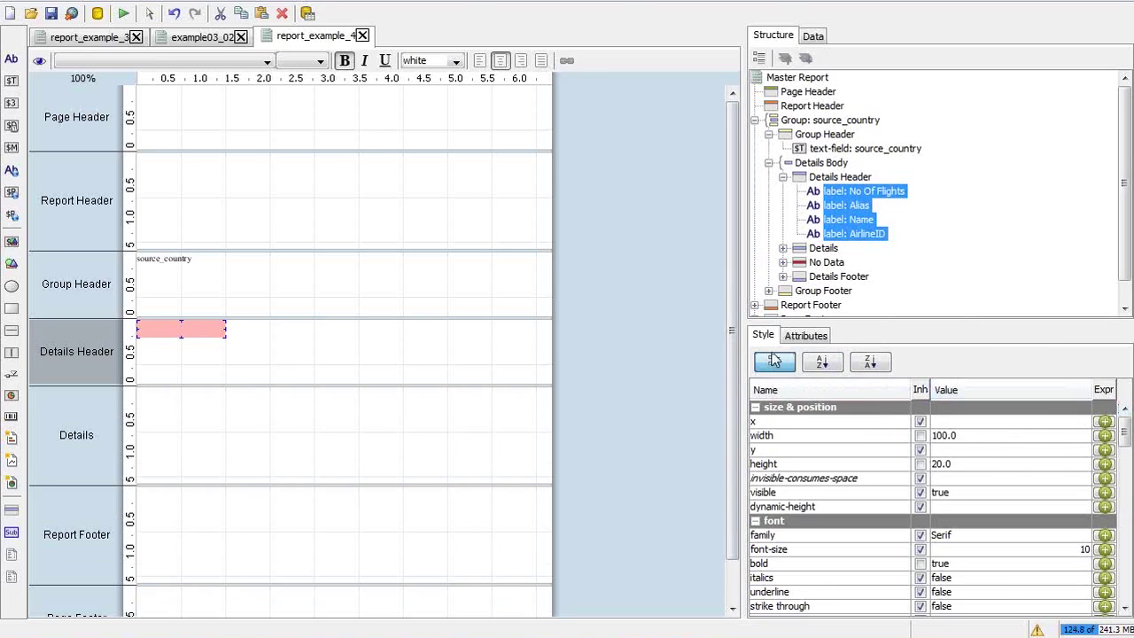
# Set the Details Header band's layout to row so the four labels sit side by side
pyautogui.click(846, 177)
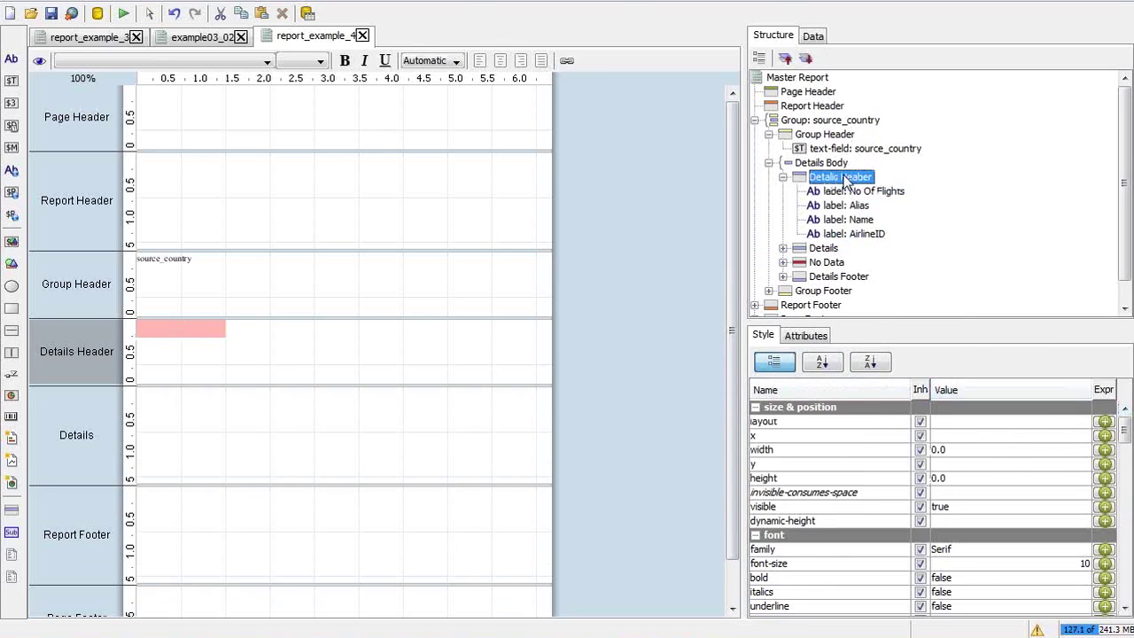
pyautogui.click(984, 424)
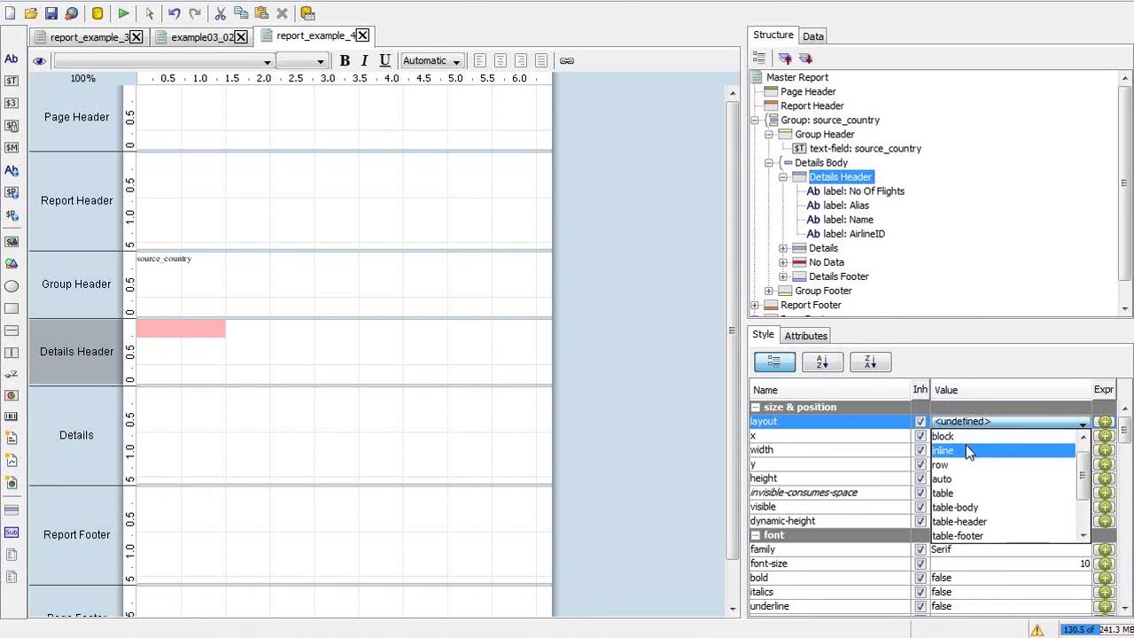
pyautogui.click(972, 453)
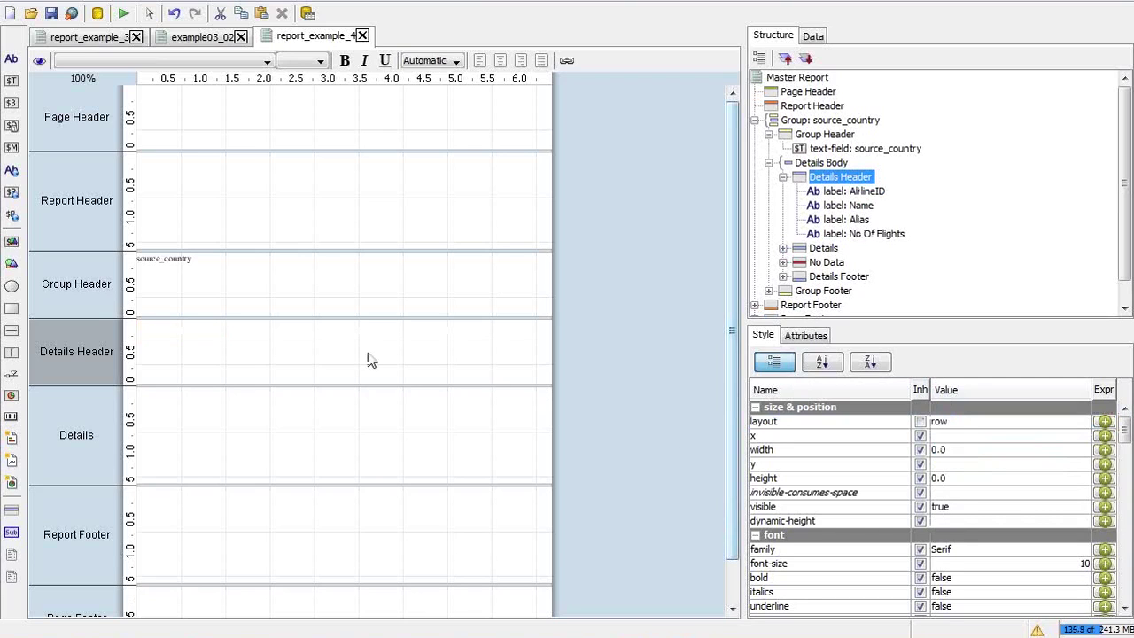
pyautogui.click(837, 191)
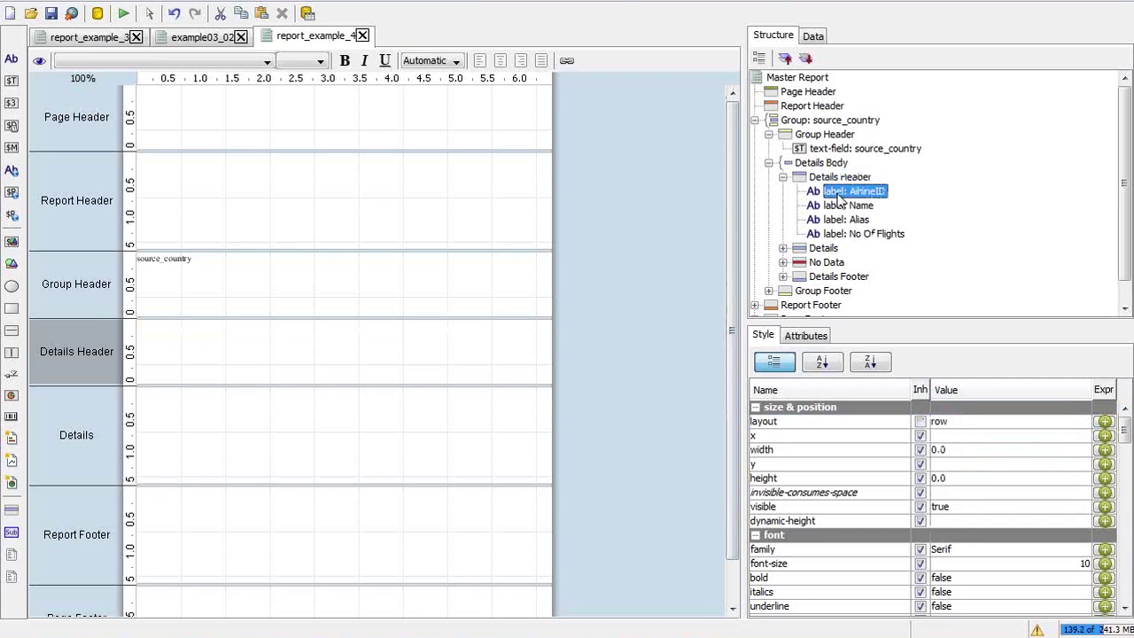
pyautogui.click(839, 206)
pyautogui.click(842, 220)
pyautogui.click(845, 234)
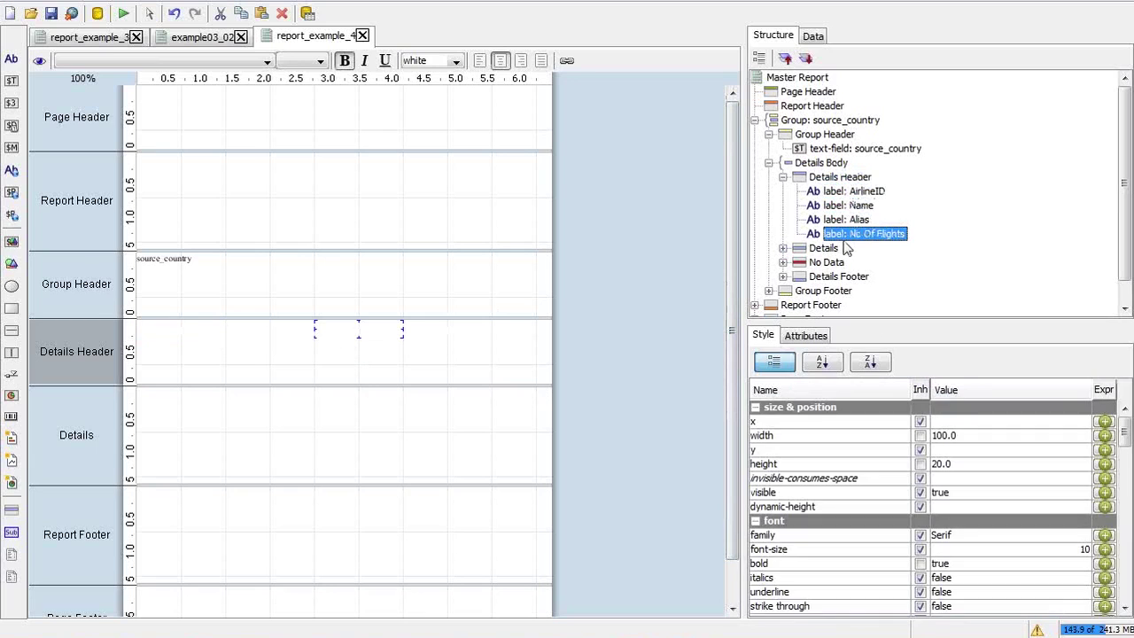
pyautogui.click(838, 177)
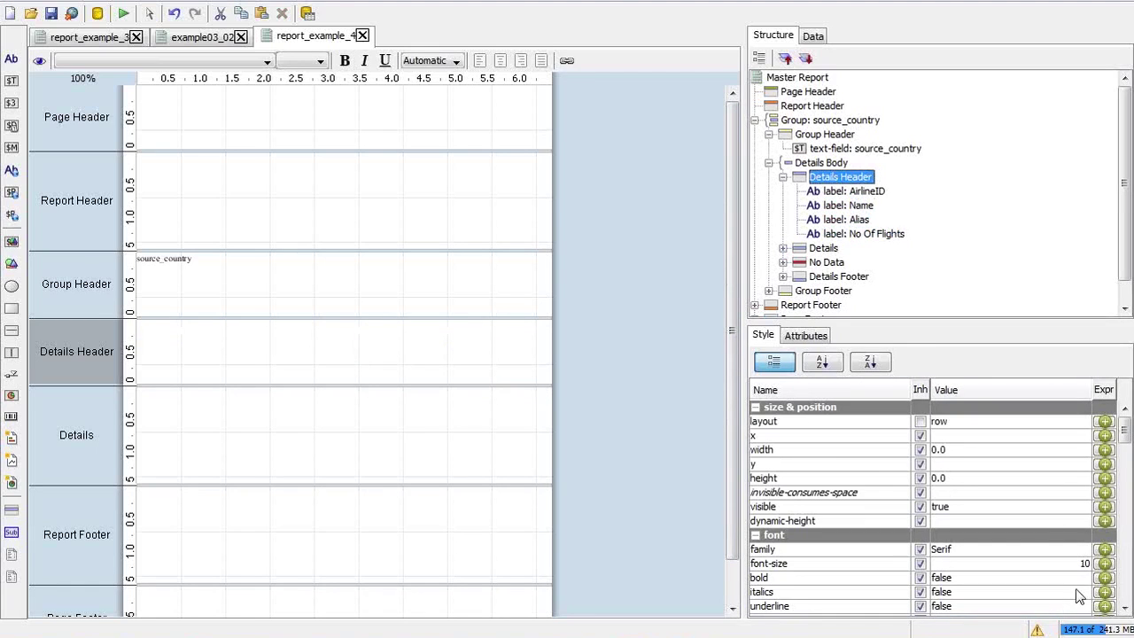
# Set the Details Header band's bg-color to blue
pyautogui.click(1129, 555)
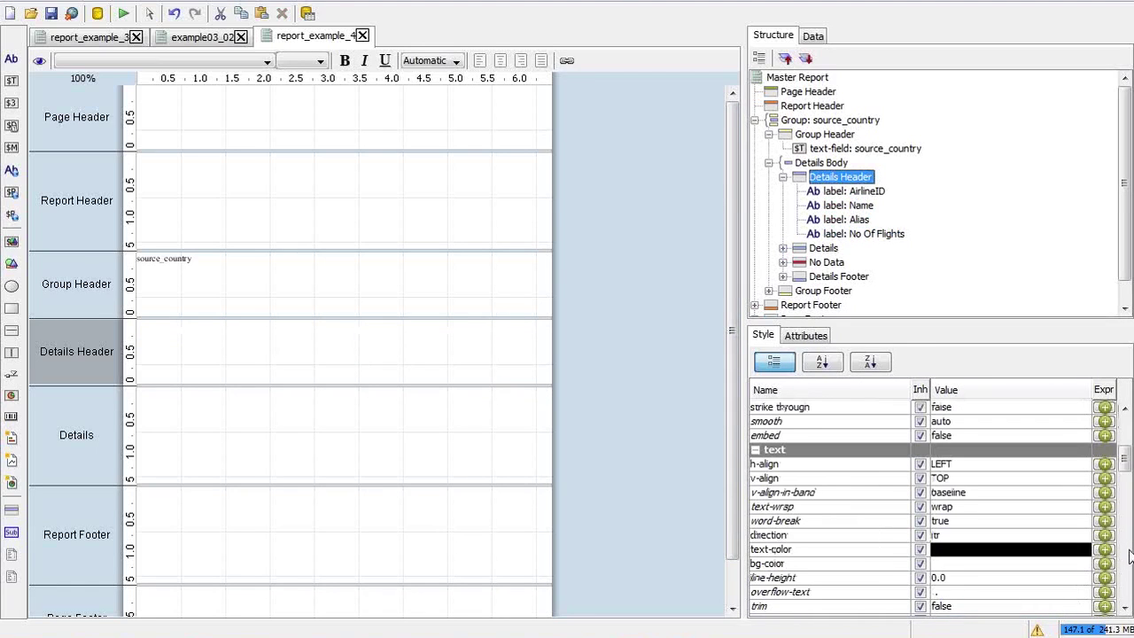
pyautogui.click(978, 563)
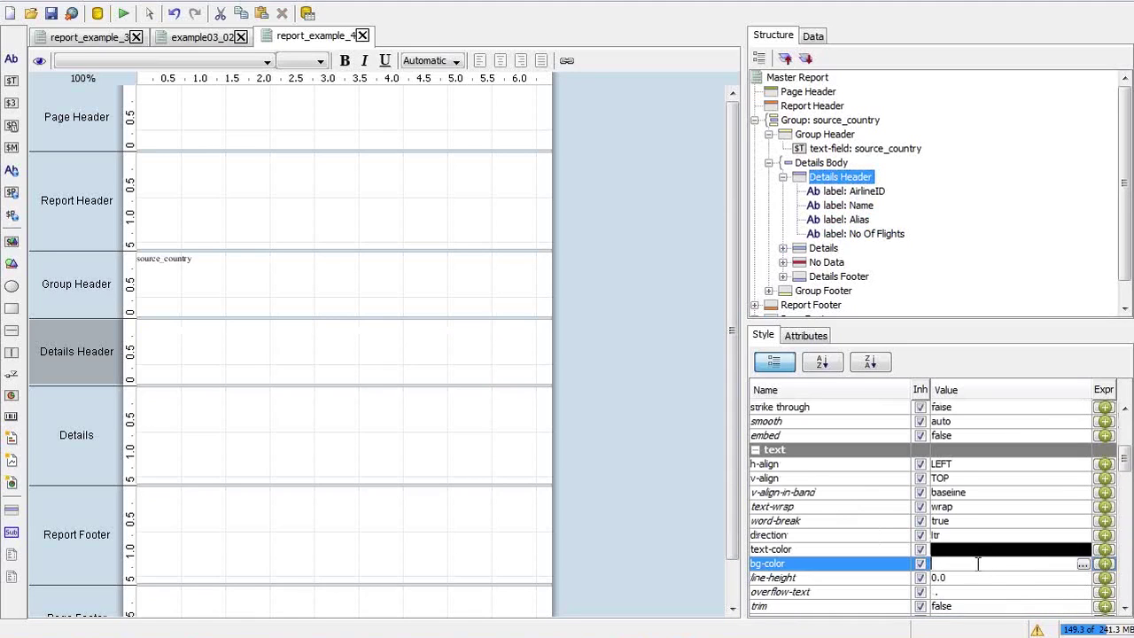
pyautogui.write('blue')
pyautogui.press('Return')
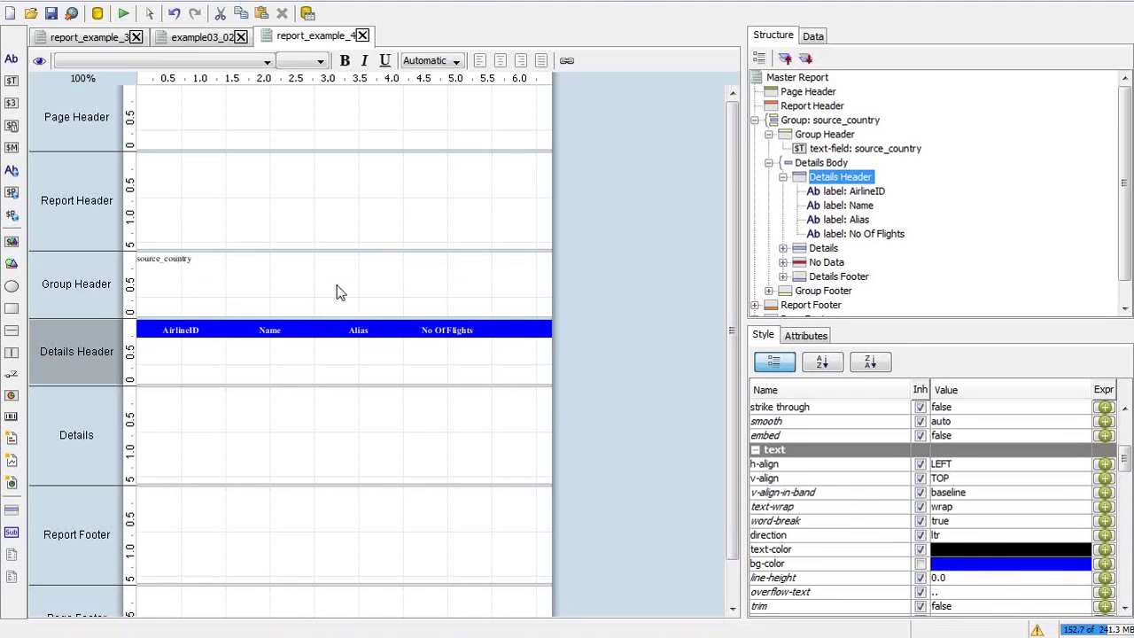
pyautogui.click(178, 260)
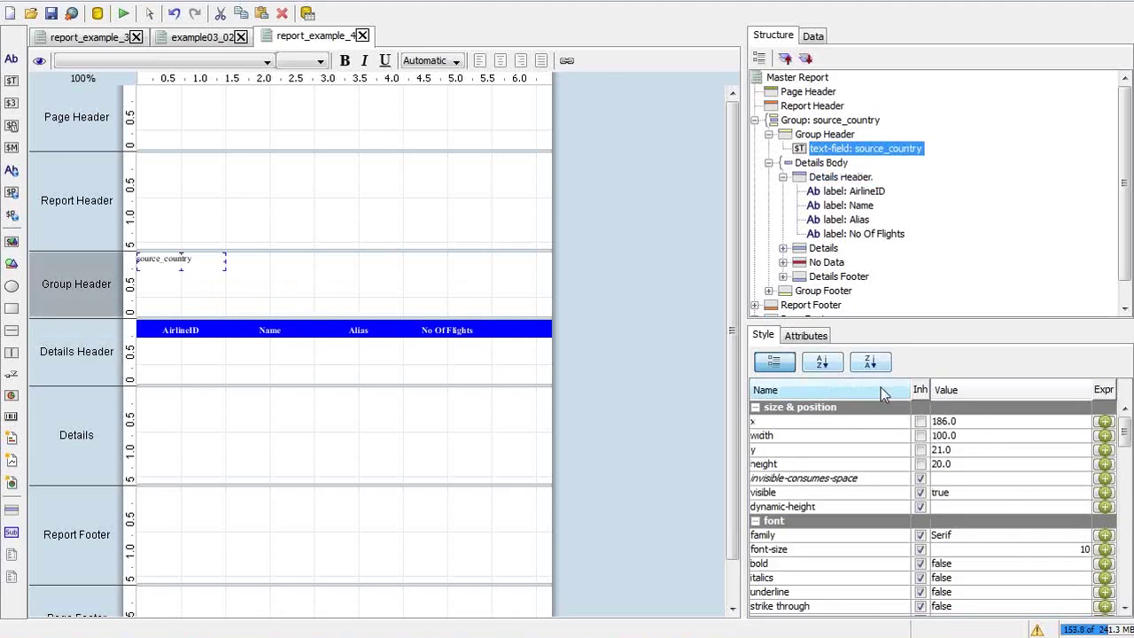
# Set the source_country field's font size to 24 and widen it to show the full name
pyautogui.click(1032, 548)
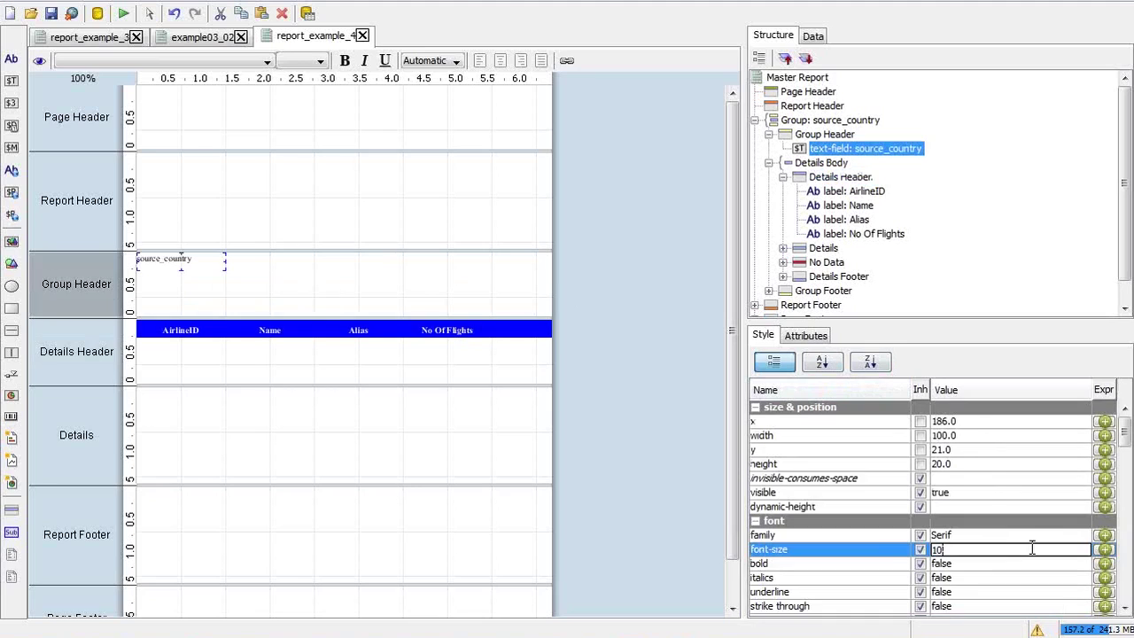
pyautogui.write('24')
pyautogui.press('Return')
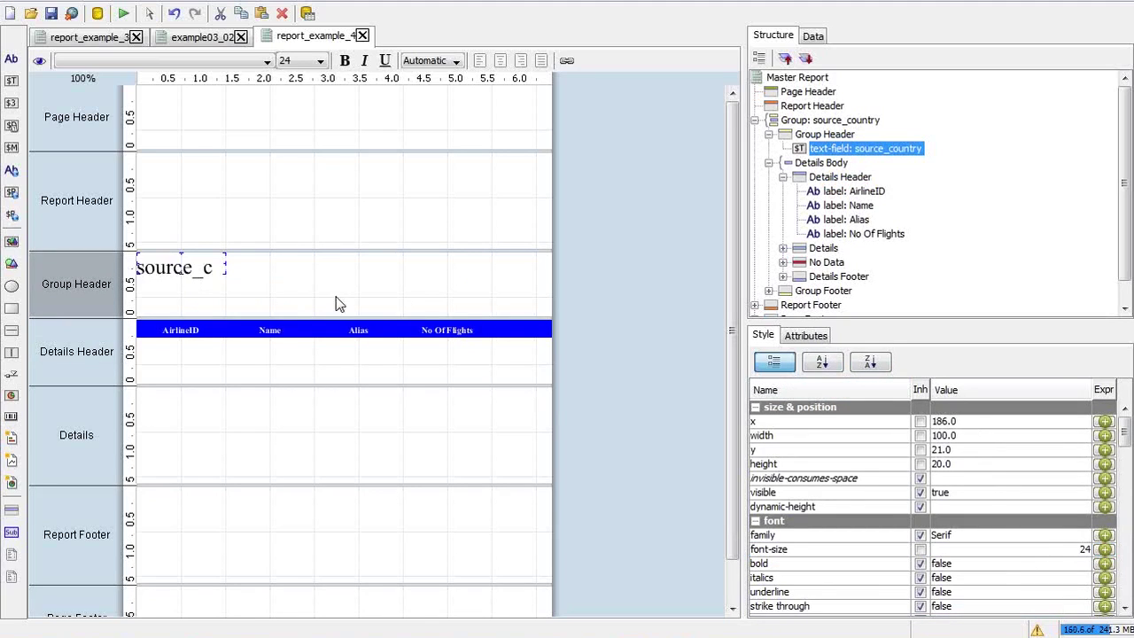
pyautogui.moveTo(221, 262); pyautogui.dragTo(302, 266)
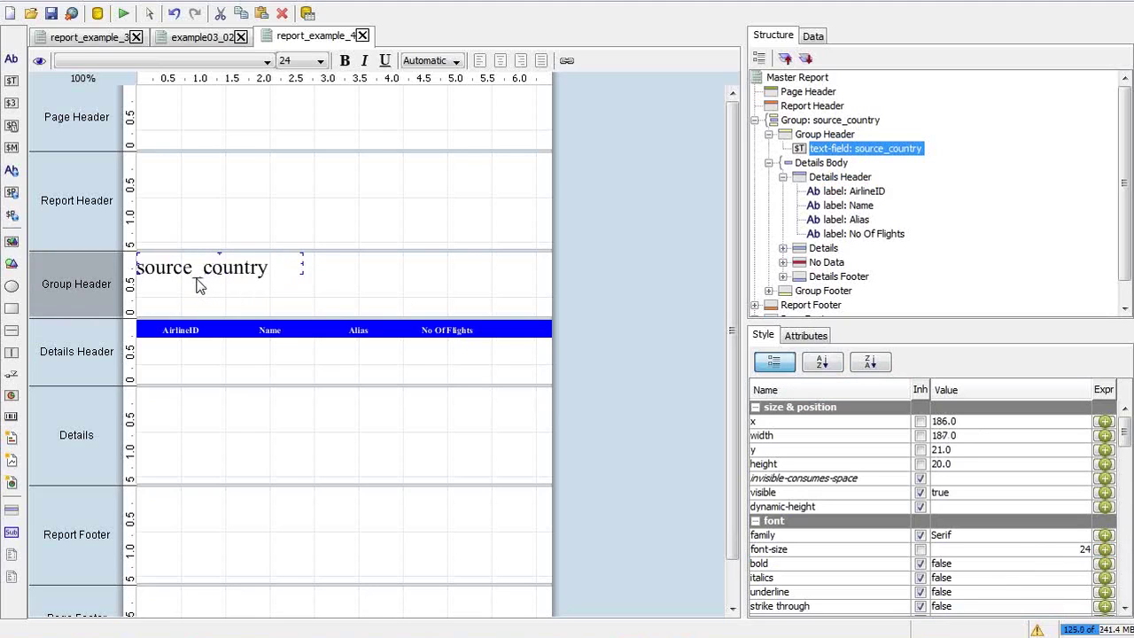
pyautogui.hotkey('alt', 'Tab')
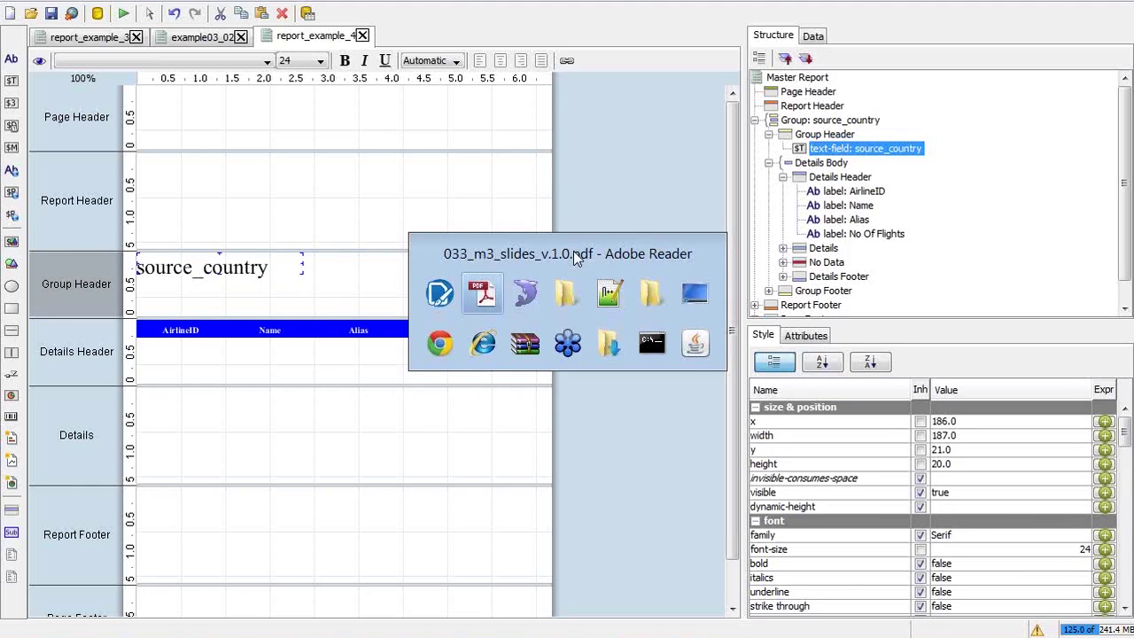
pyautogui.press('Escape')
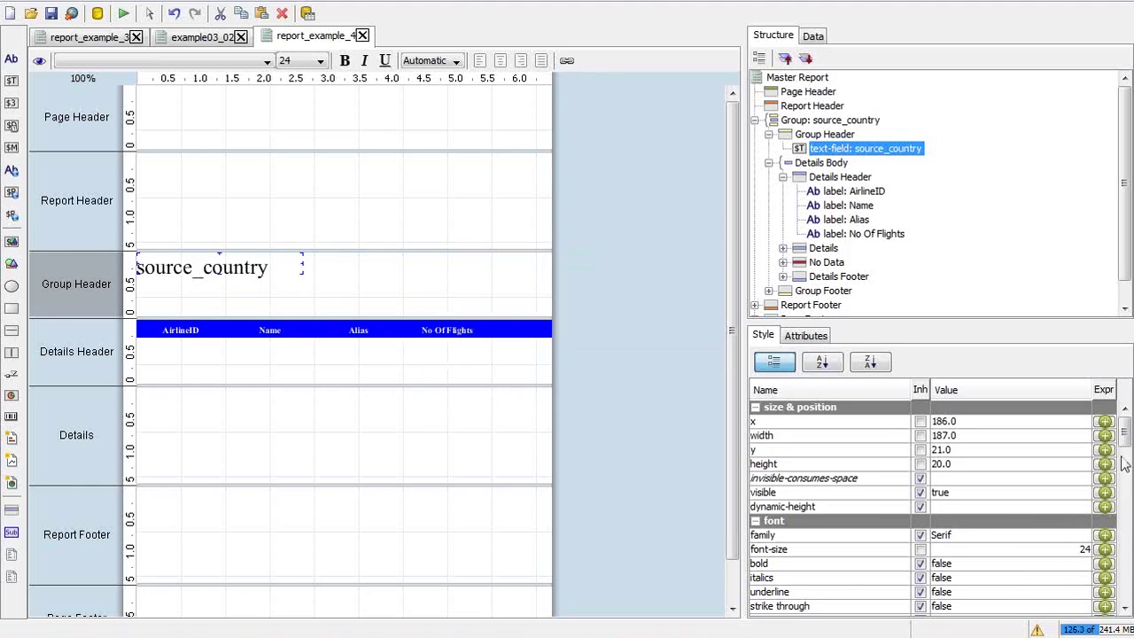
# Change the source_country field's text colour from black to blue
pyautogui.scroll(-3, 1125, 452)
pyautogui.moveTo(1124, 450); pyautogui.dragTo(970, 514)
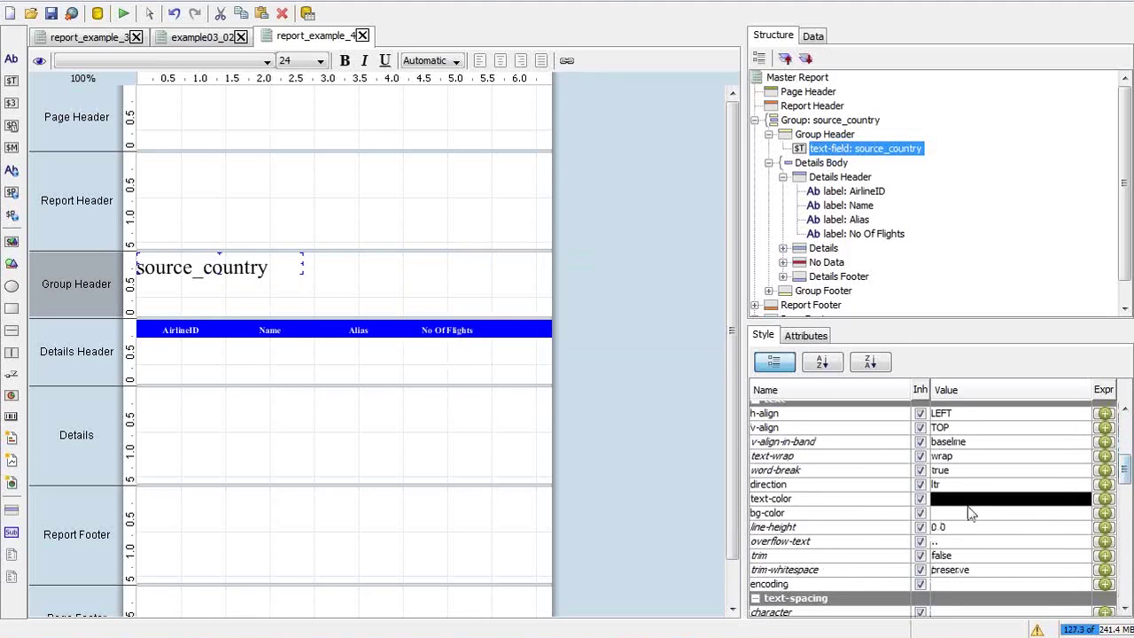
pyautogui.click(968, 499)
pyautogui.press('BackSpace')
pyautogui.press('BackSpace')
pyautogui.press('BackSpace')
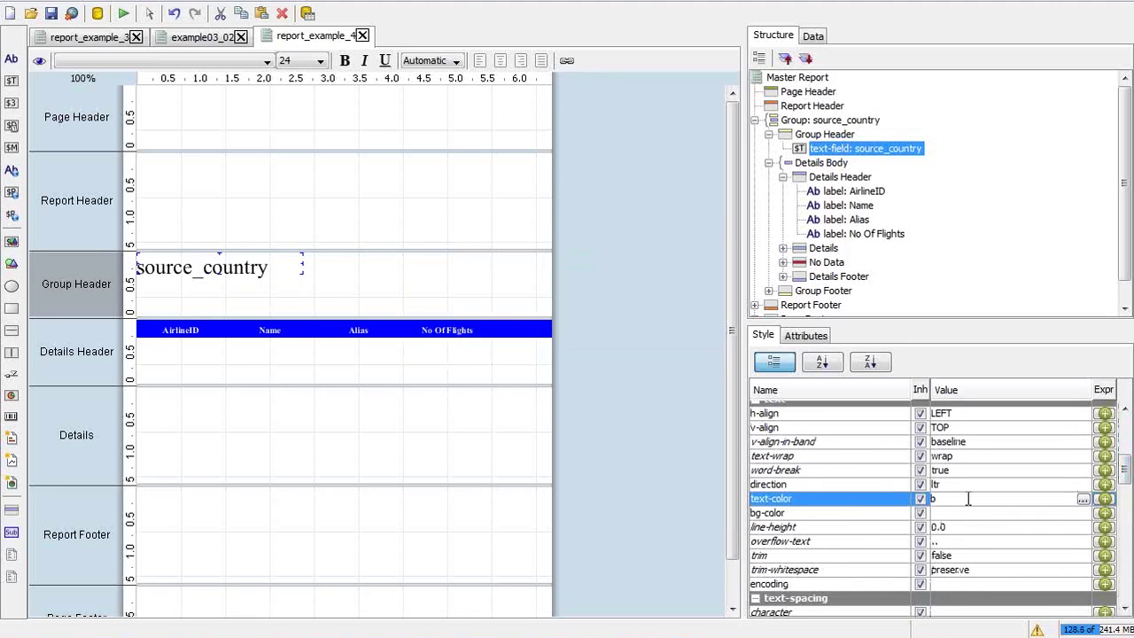
pyautogui.press('Return')
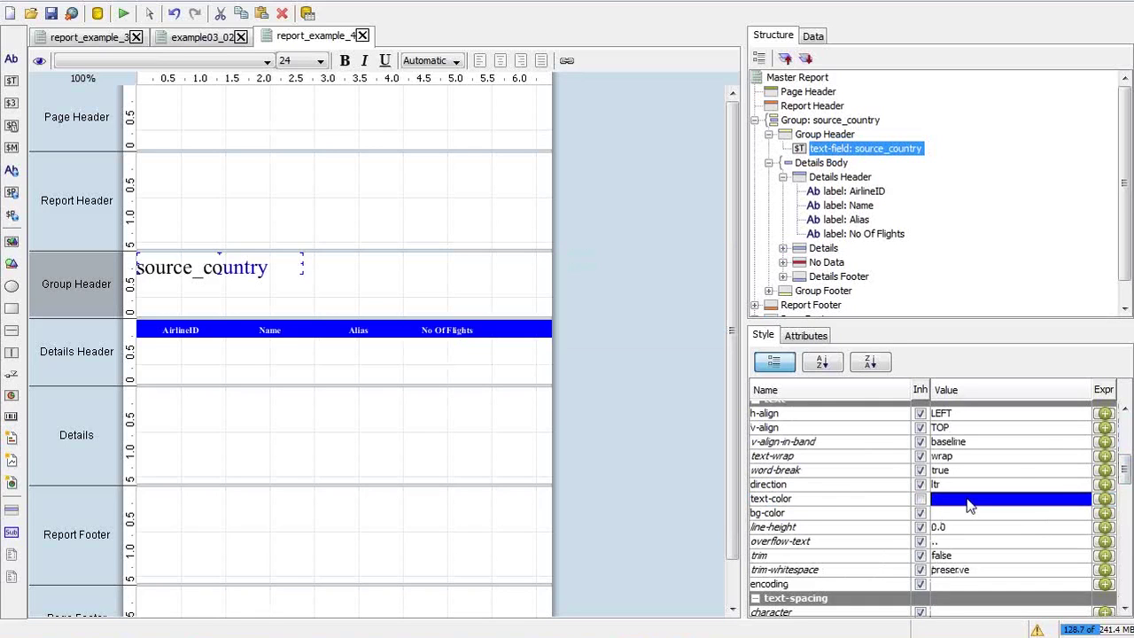
pyautogui.hotkey('alt', 'Tab')
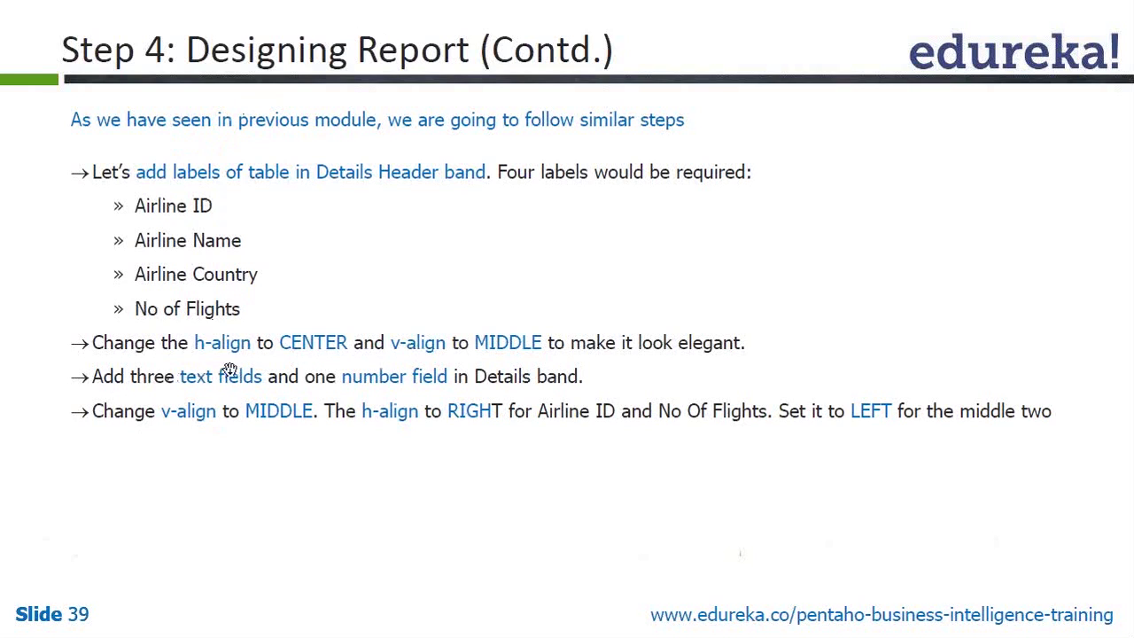
pyautogui.hotkey('alt', 'Tab')
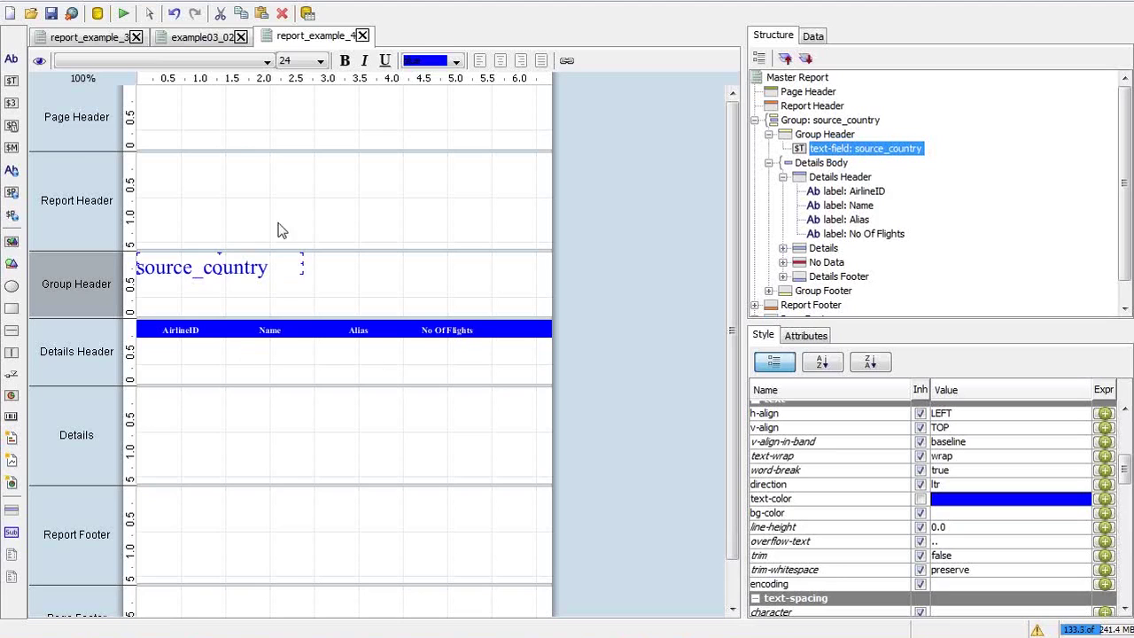
# Copy the id, name, alias and no_of_flights fields from report_example_3's Details band
pyautogui.click(106, 39)
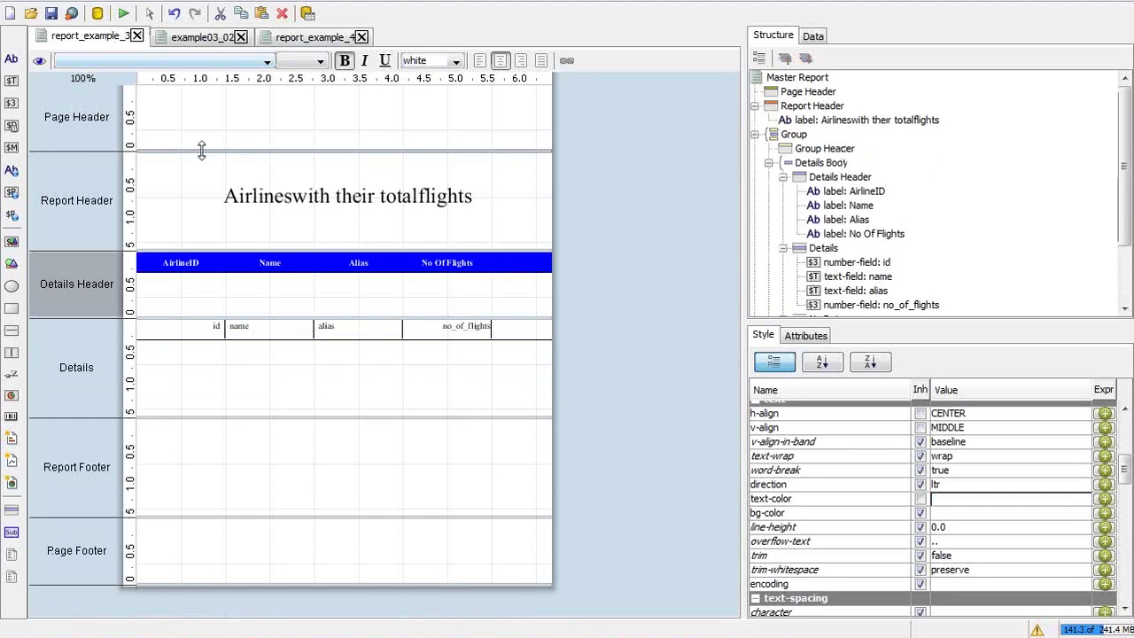
pyautogui.click(205, 330)
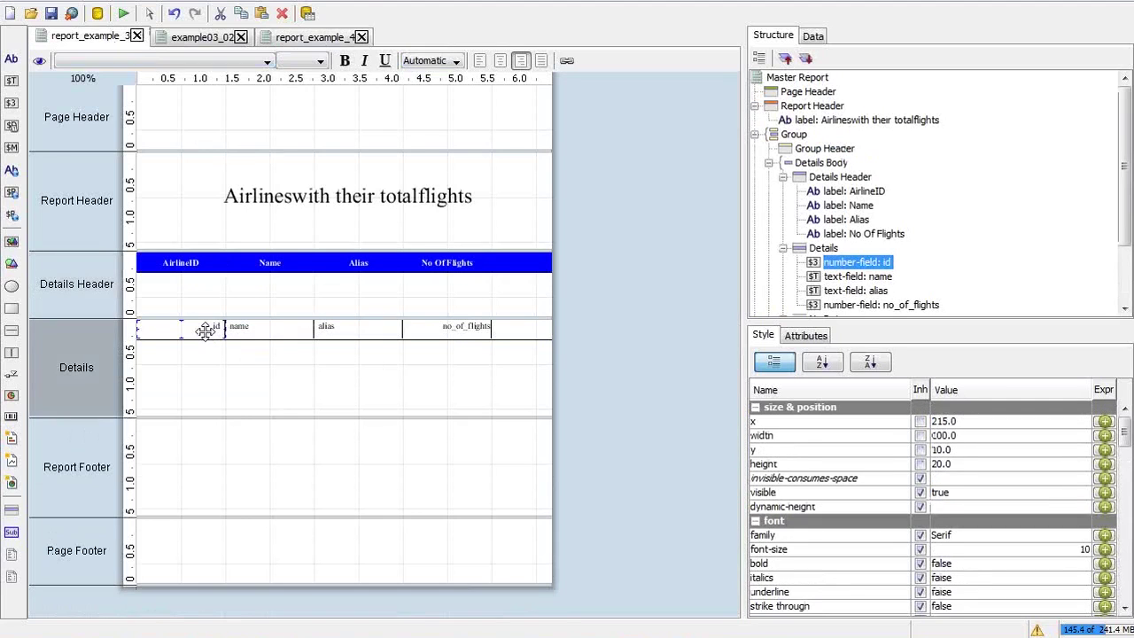
pyautogui.keyDown('shift'); pyautogui.click(860, 306); pyautogui.keyUp('shift')
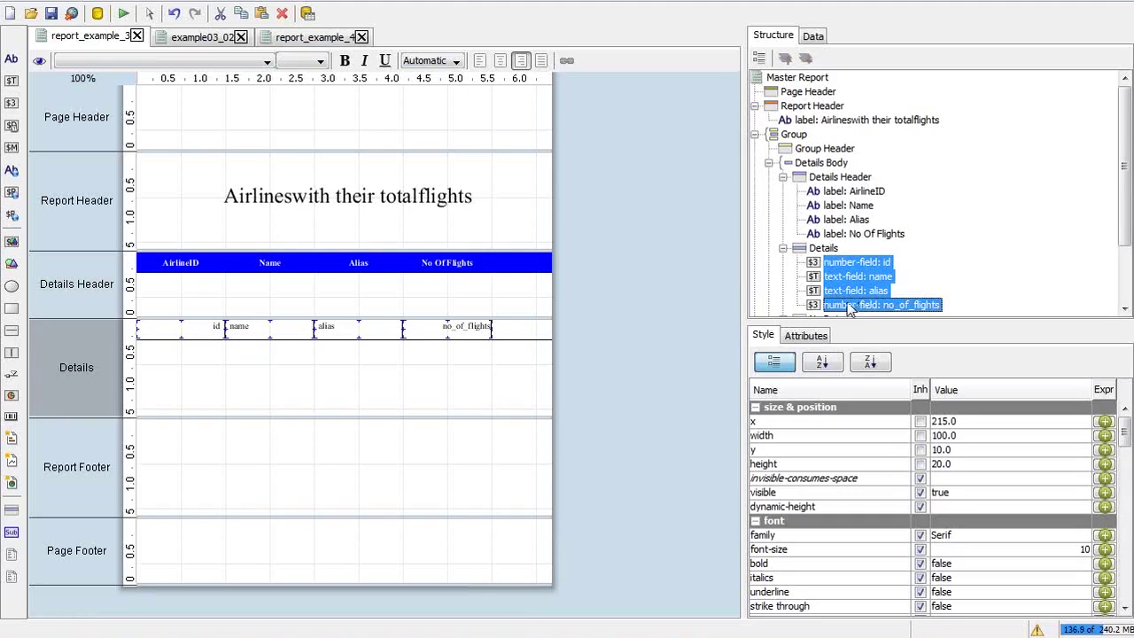
pyautogui.click(277, 40)
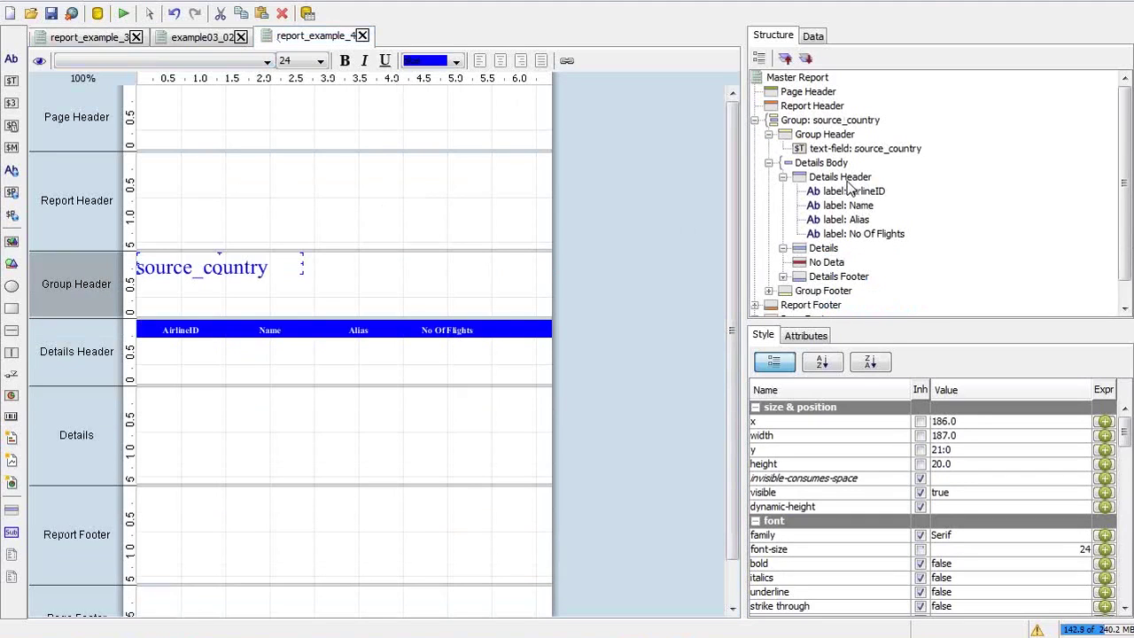
# Set report_example_4's Details band to row layout and paste the four fields into it
pyautogui.click(805, 250)
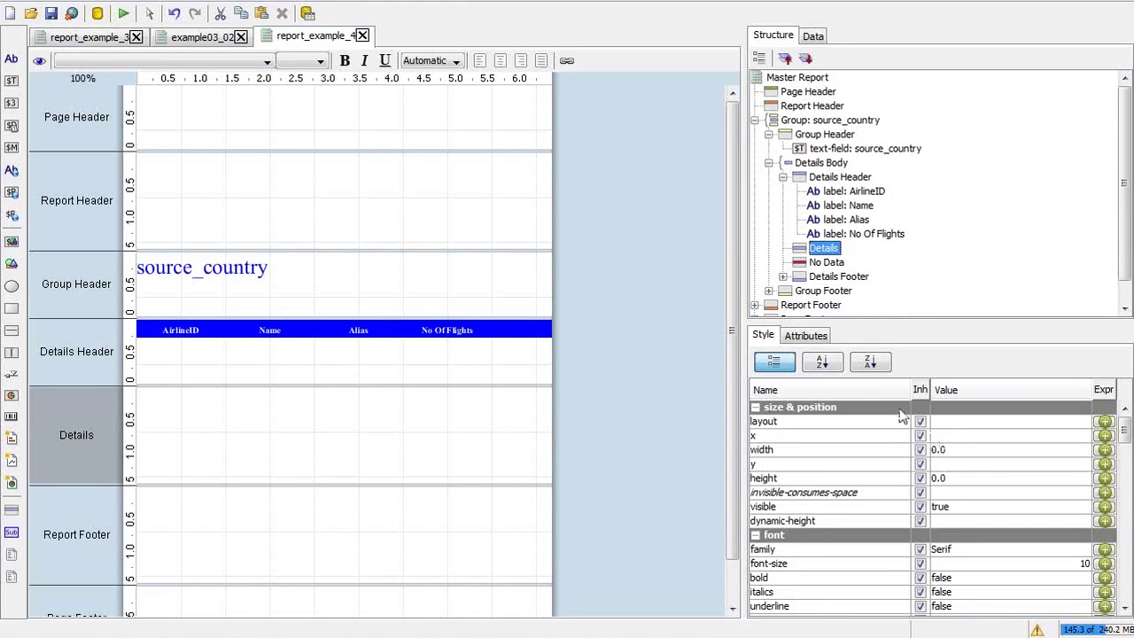
pyautogui.click(1040, 423)
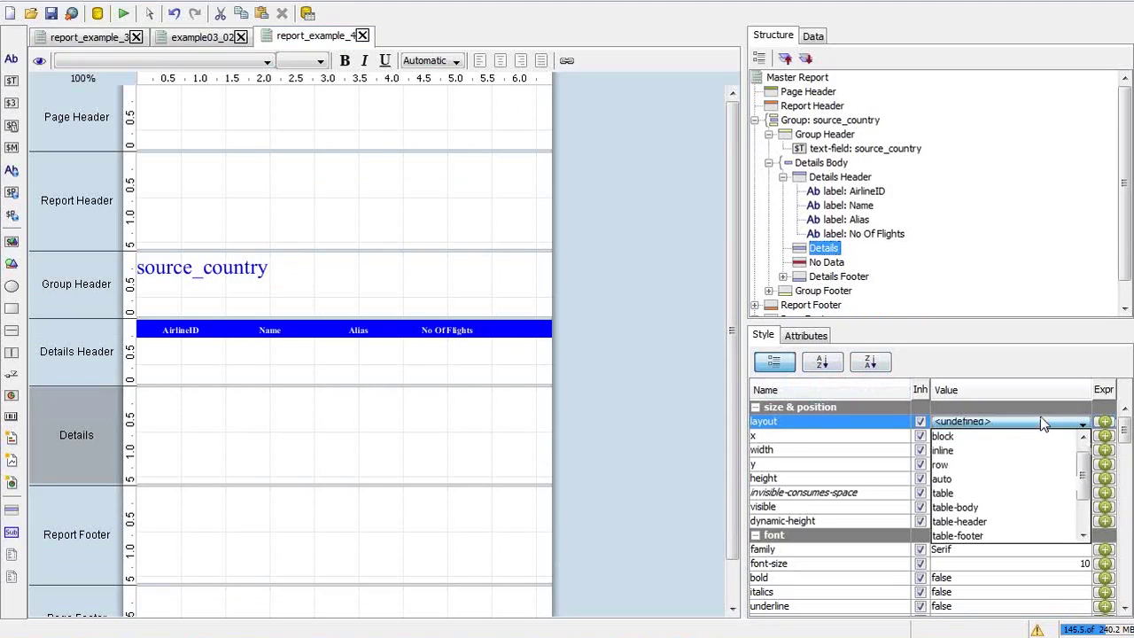
pyautogui.click(971, 463)
pyautogui.hotkey('ctrl', 'v')
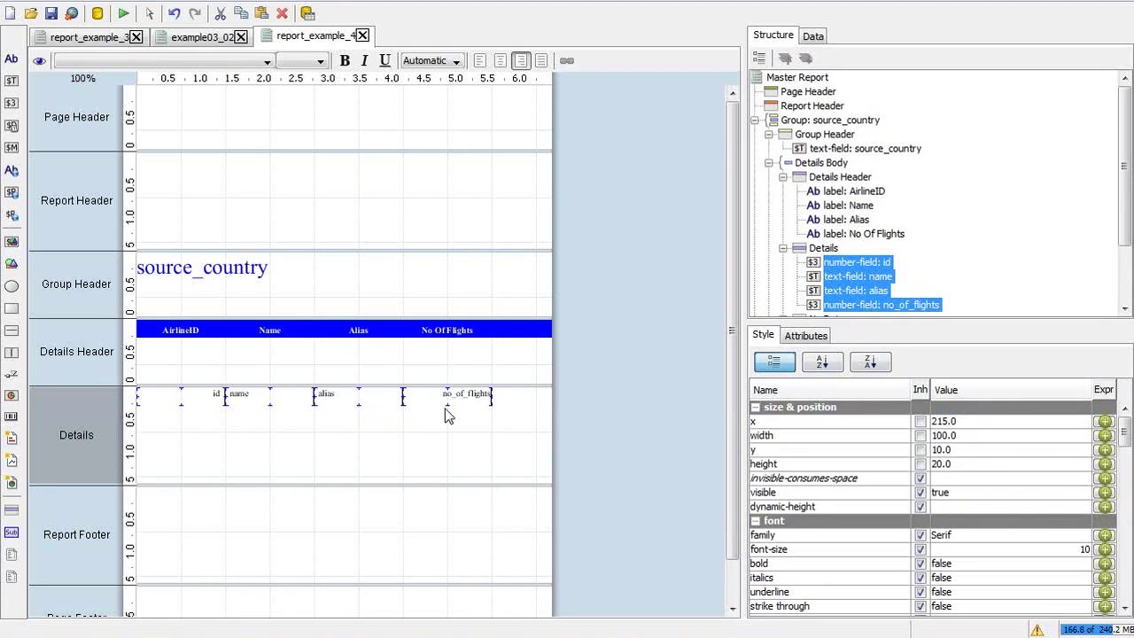
# Set the Details band's bottom-style to solid and bottom-size to 1
pyautogui.click(517, 410)
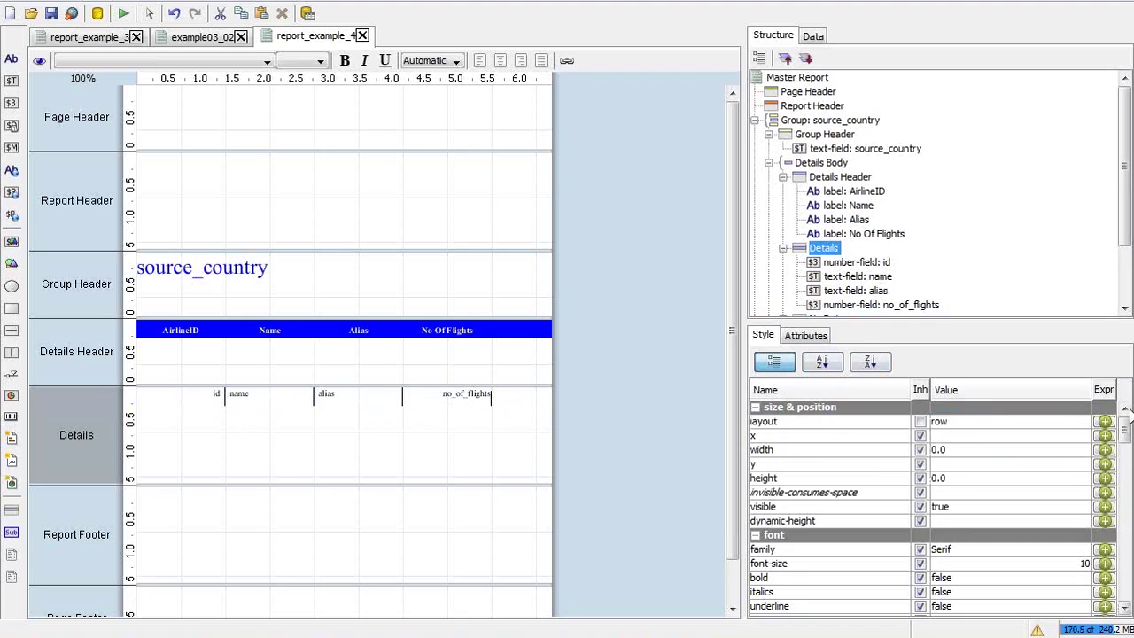
pyautogui.moveTo(1125, 431); pyautogui.dragTo(1065, 563)
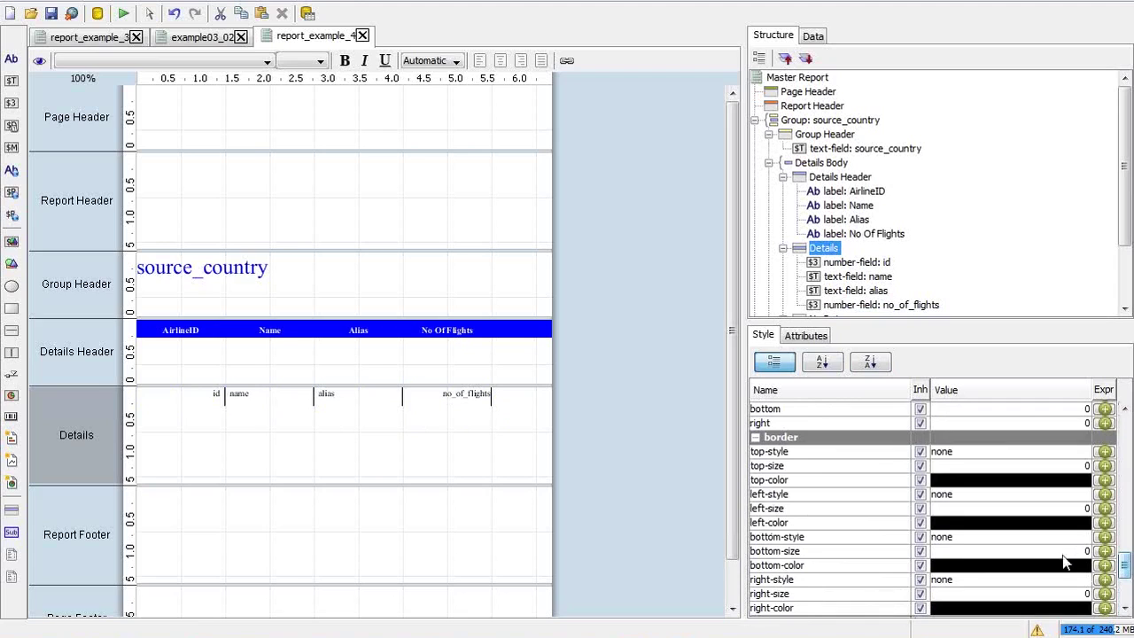
pyautogui.click(1020, 536)
pyautogui.click(1008, 430)
pyautogui.click(993, 551)
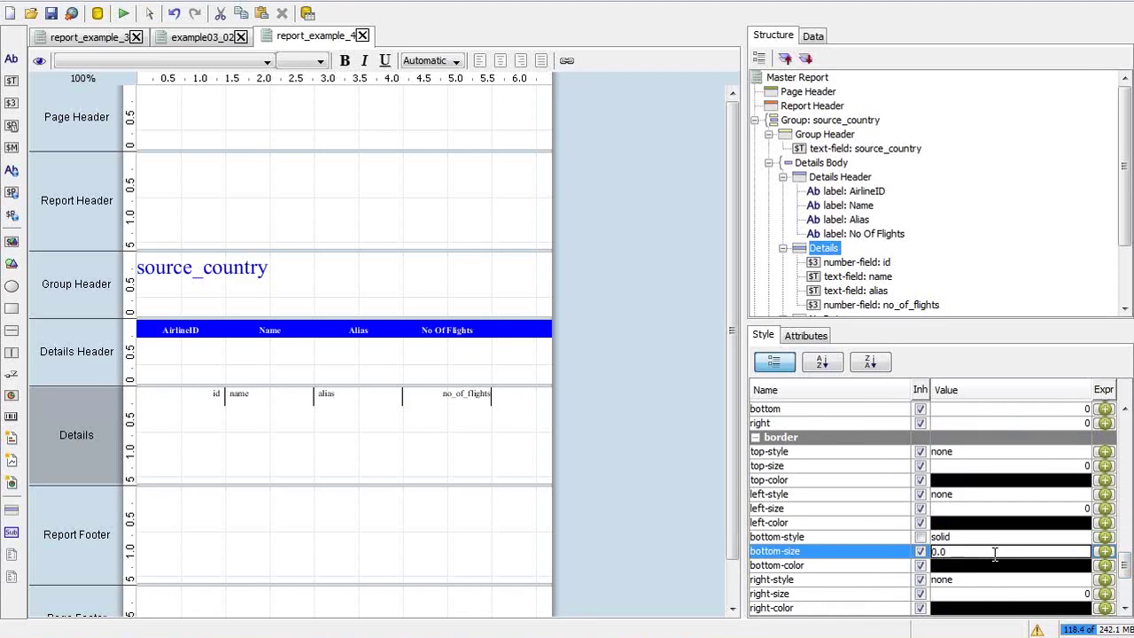
pyautogui.write('1')
pyautogui.press('Return')
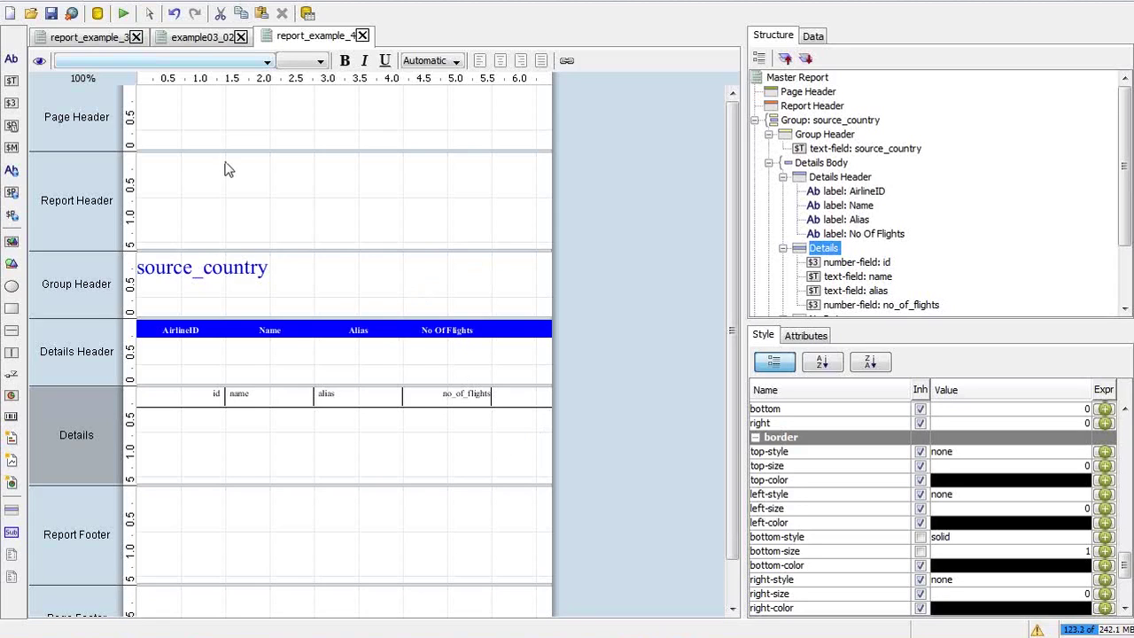
# Move the tutorial from Slide 39 to Slide 40, Running Example - 2, and come back to the report
pyautogui.click(440, 403)
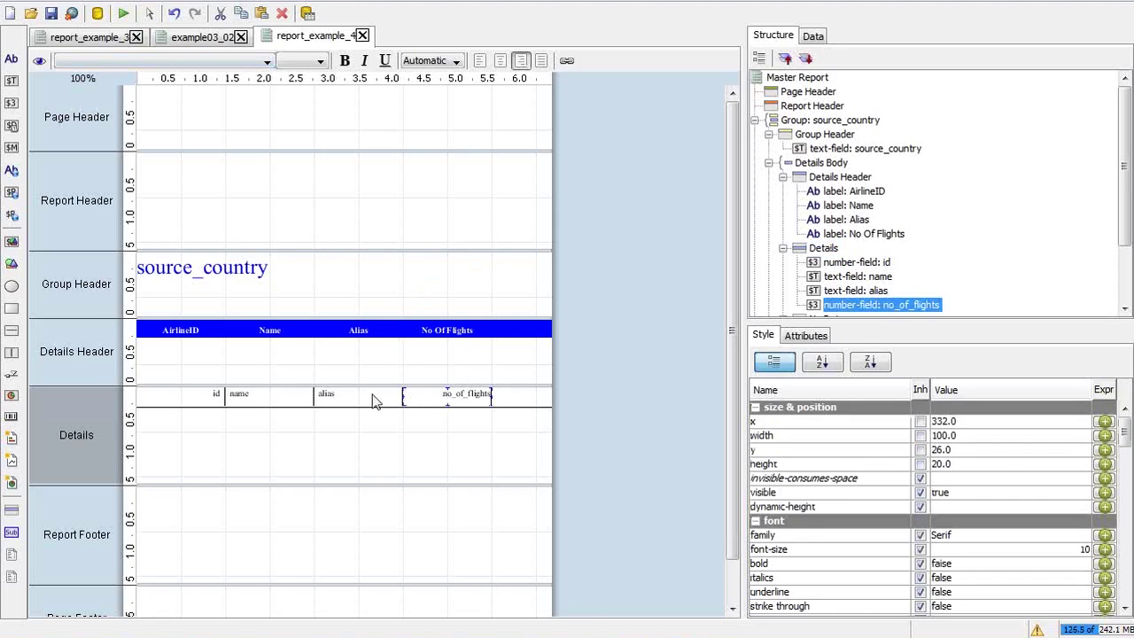
pyautogui.click(240, 399)
pyautogui.hotkey('alt', 'Tab')
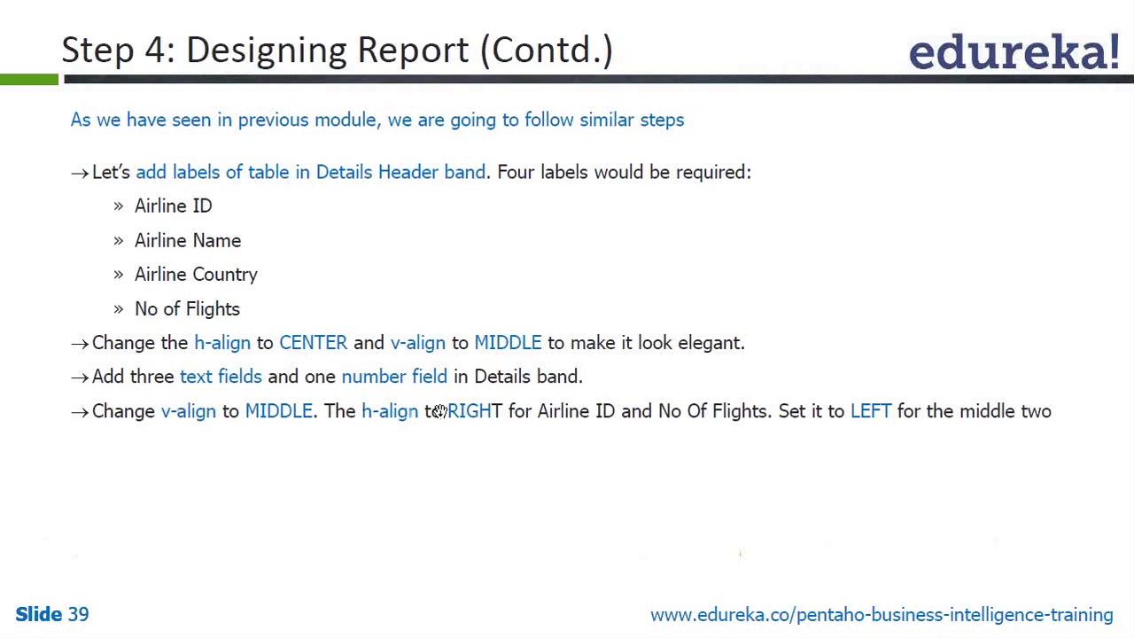
pyautogui.hotkey('alt', 'Tab')
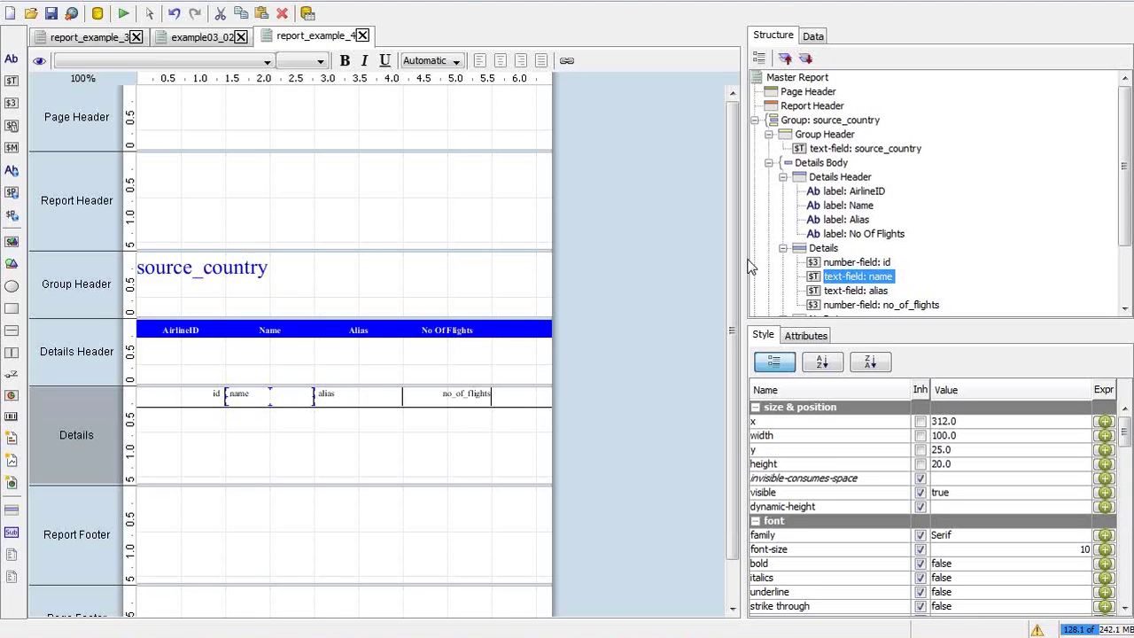
pyautogui.hotkey('alt', 'Tab')
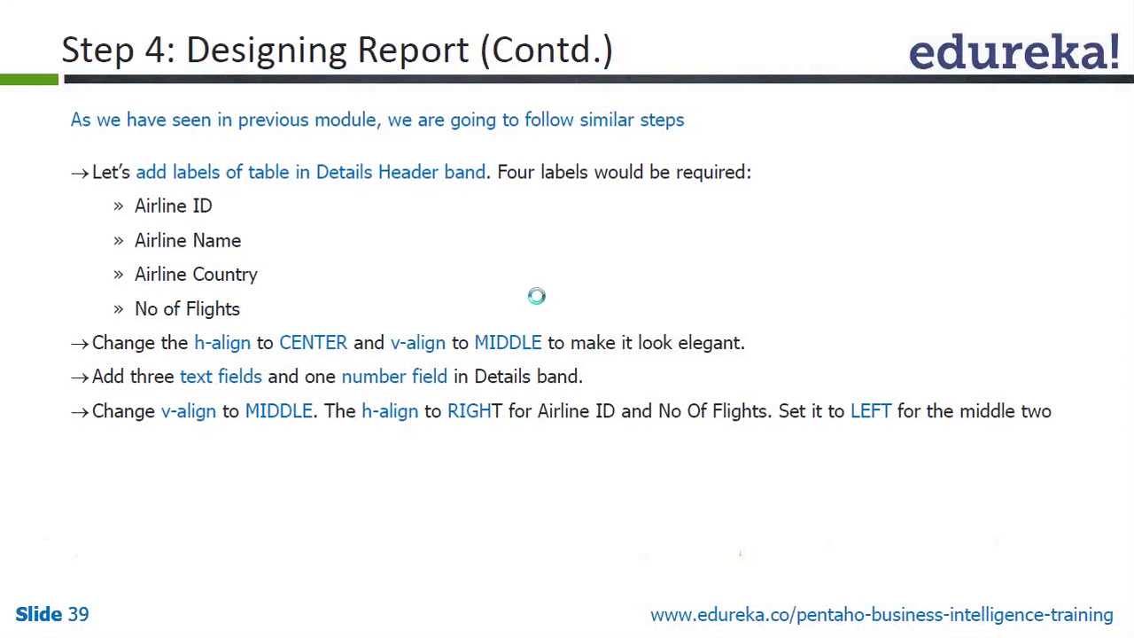
pyautogui.press('Right')
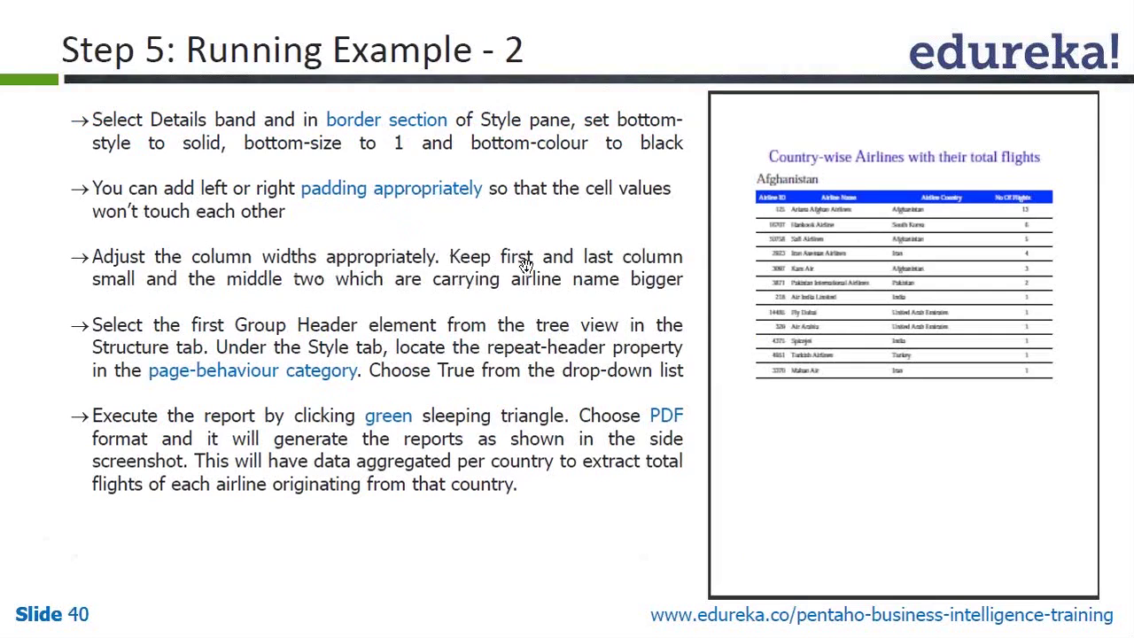
pyautogui.hotkey('alt', 'Tab')
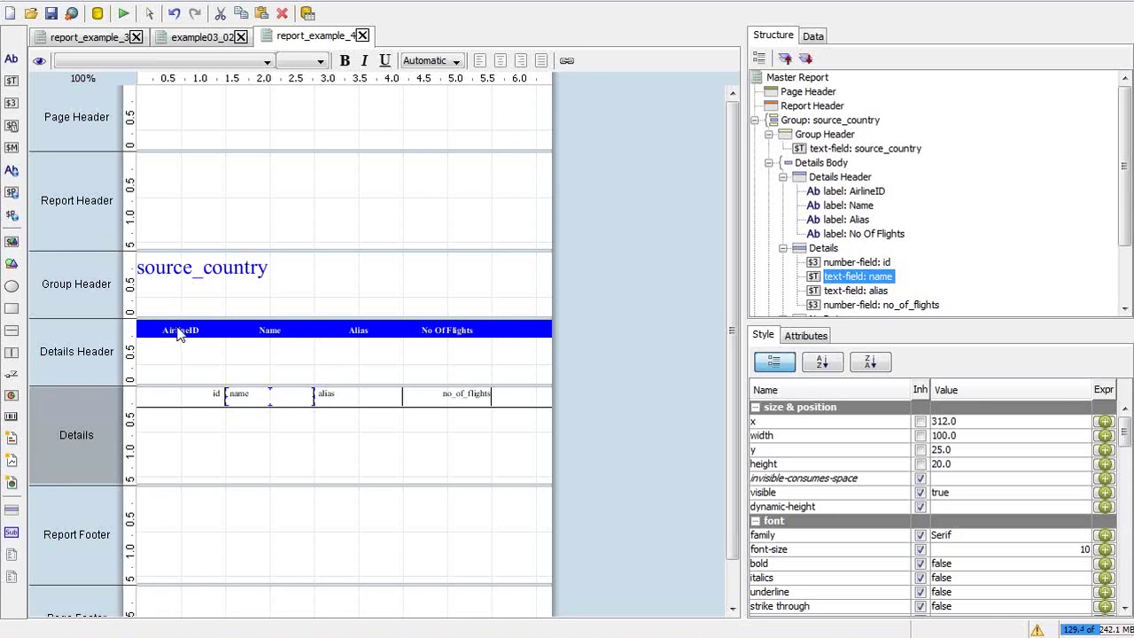
# Narrow the AirlineID label and id field column, undoing the unwanted column shift
pyautogui.click(177, 328)
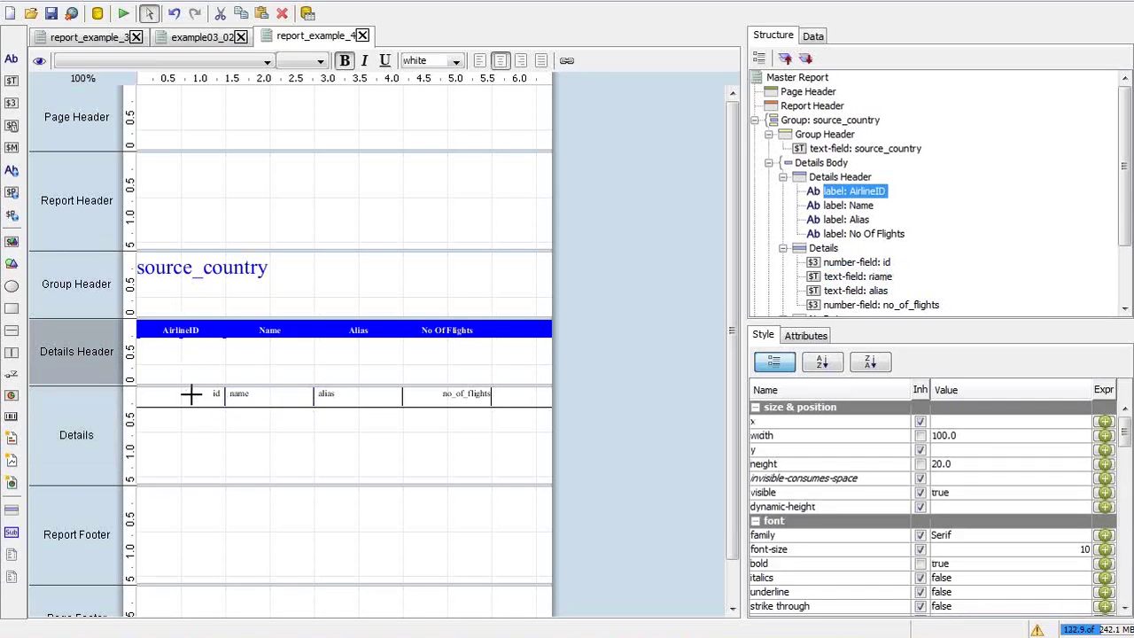
pyautogui.click(193, 398)
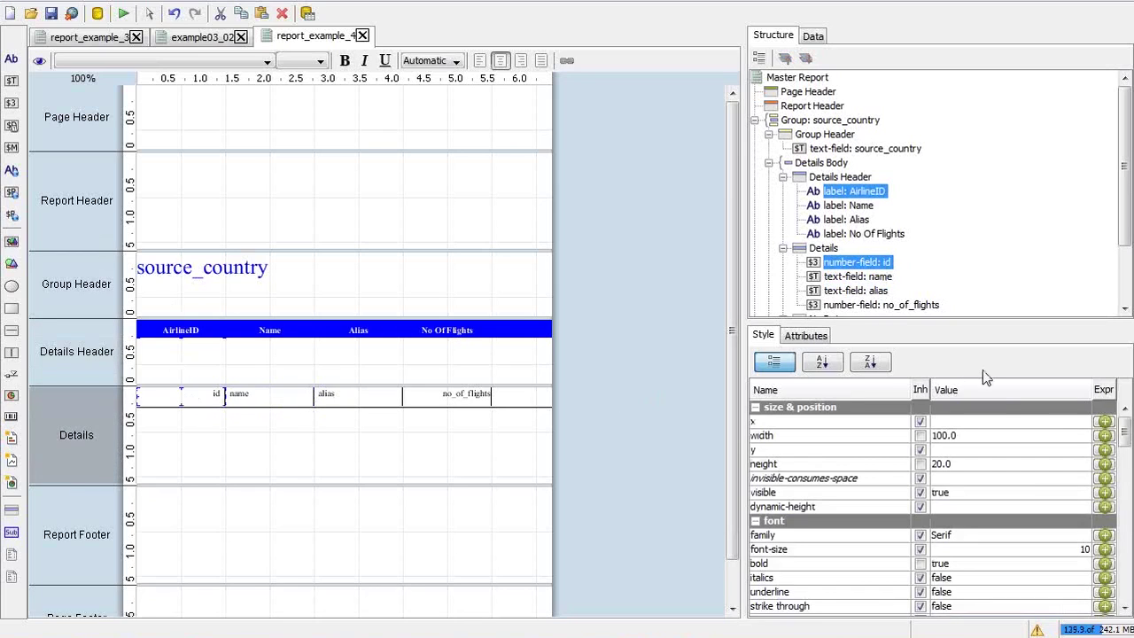
pyautogui.click(945, 435)
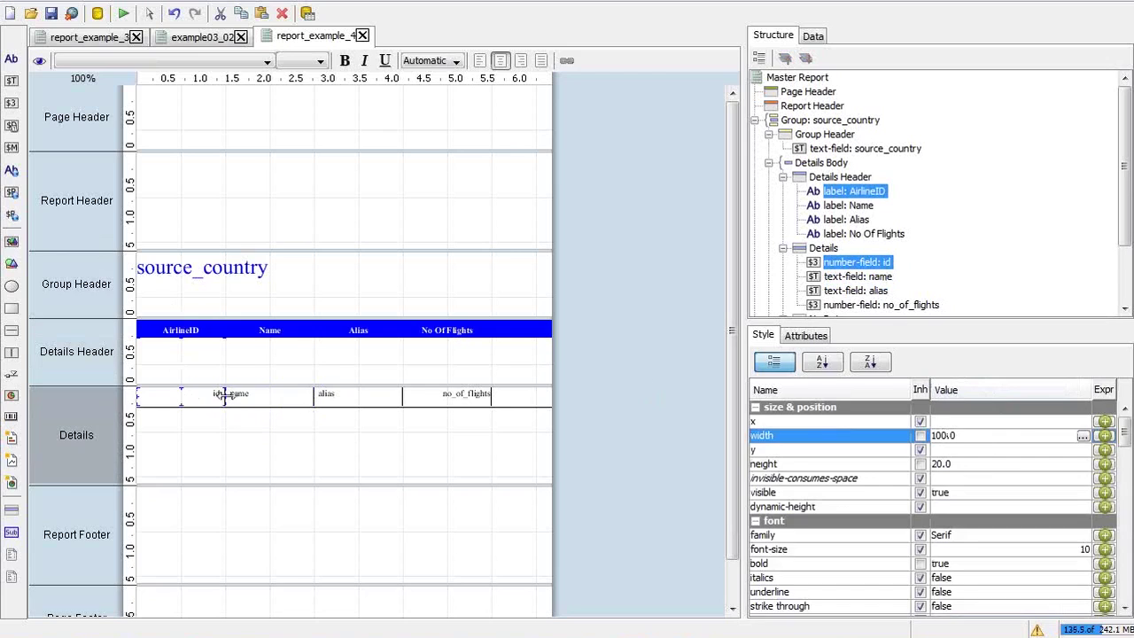
pyautogui.moveTo(222, 395); pyautogui.dragTo(188, 398)
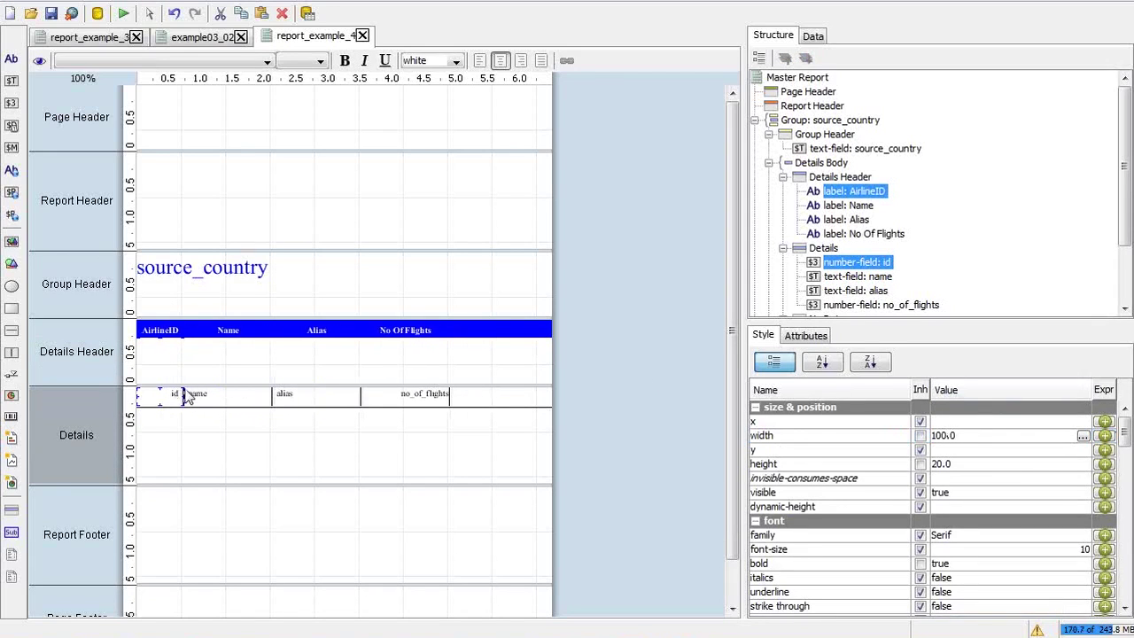
pyautogui.click(221, 331)
pyautogui.click(222, 331)
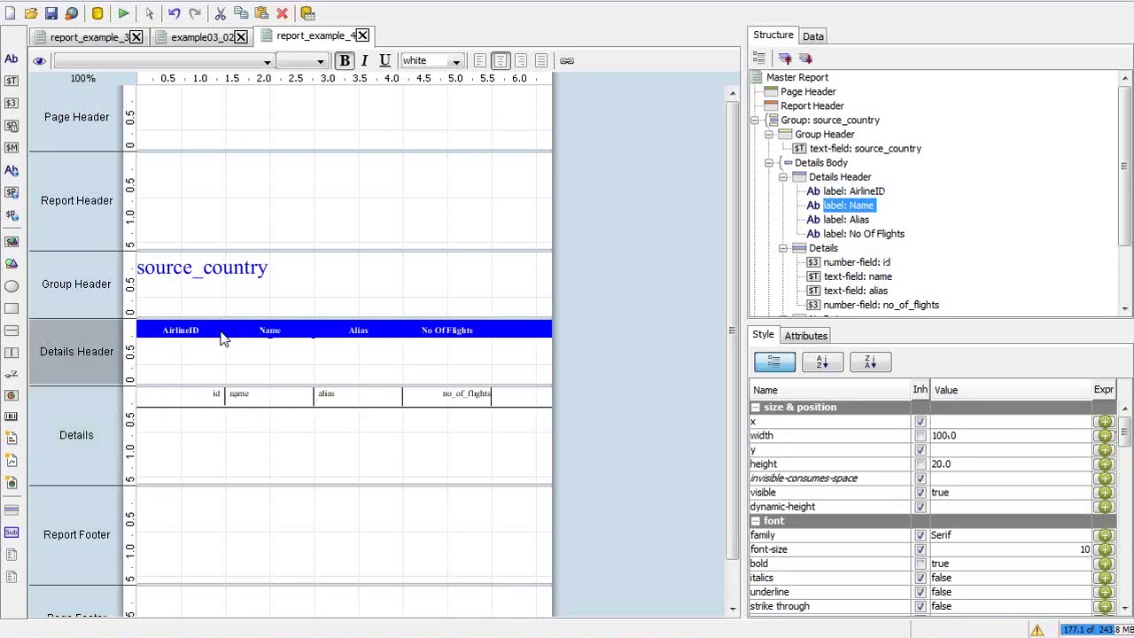
pyautogui.hotkey('ctrl', 'z')
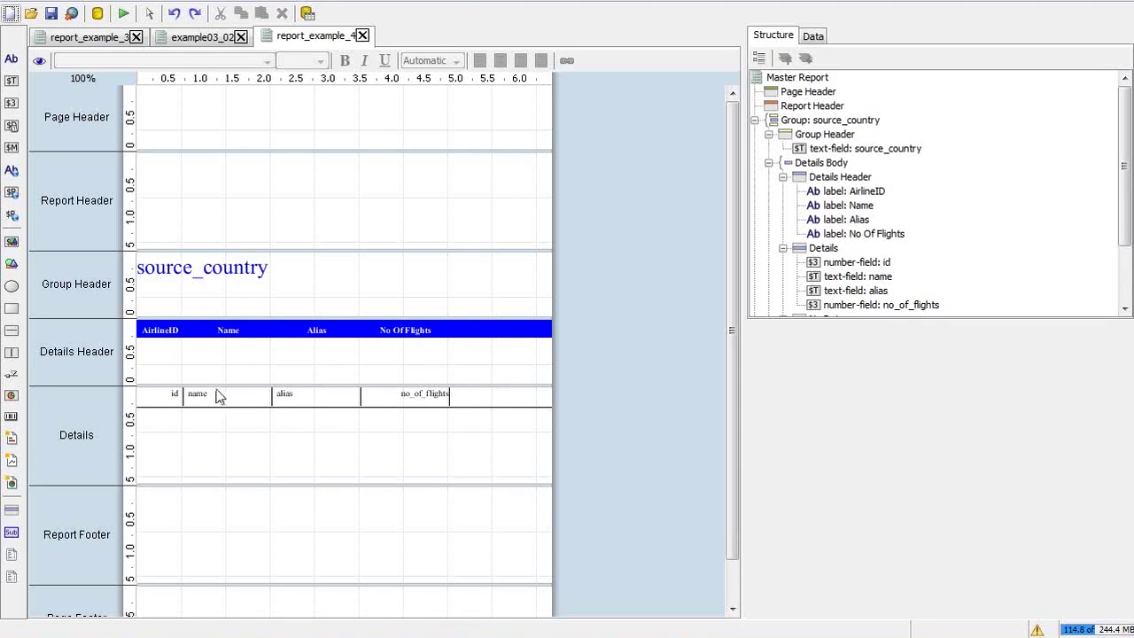
# Widen the Name label and name field together to 140
pyautogui.click(224, 392)
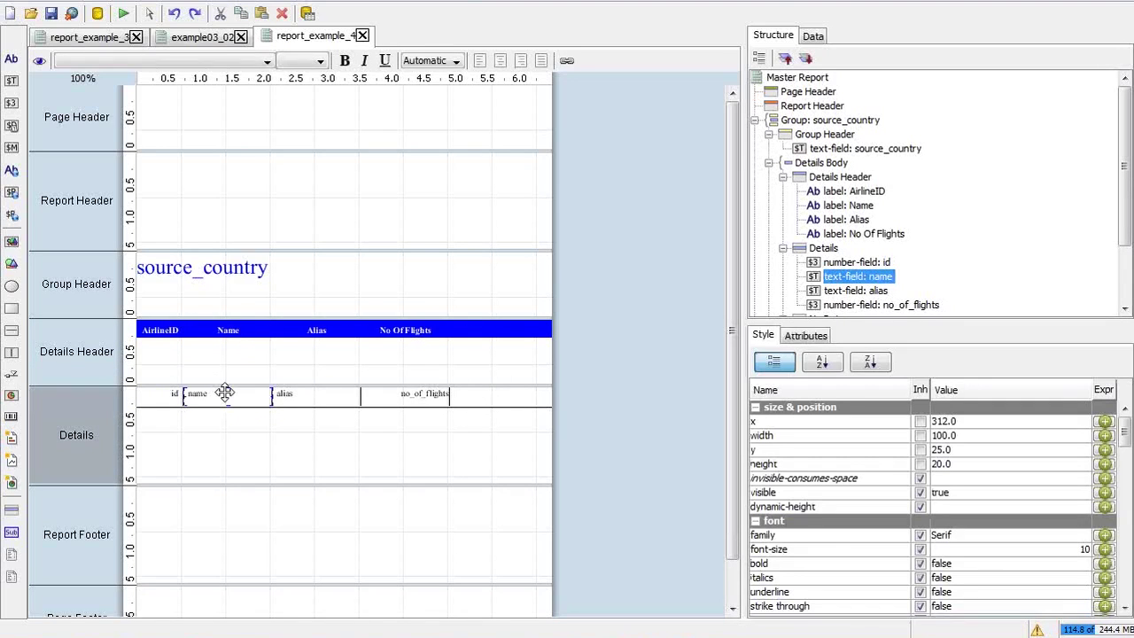
pyautogui.click(230, 329)
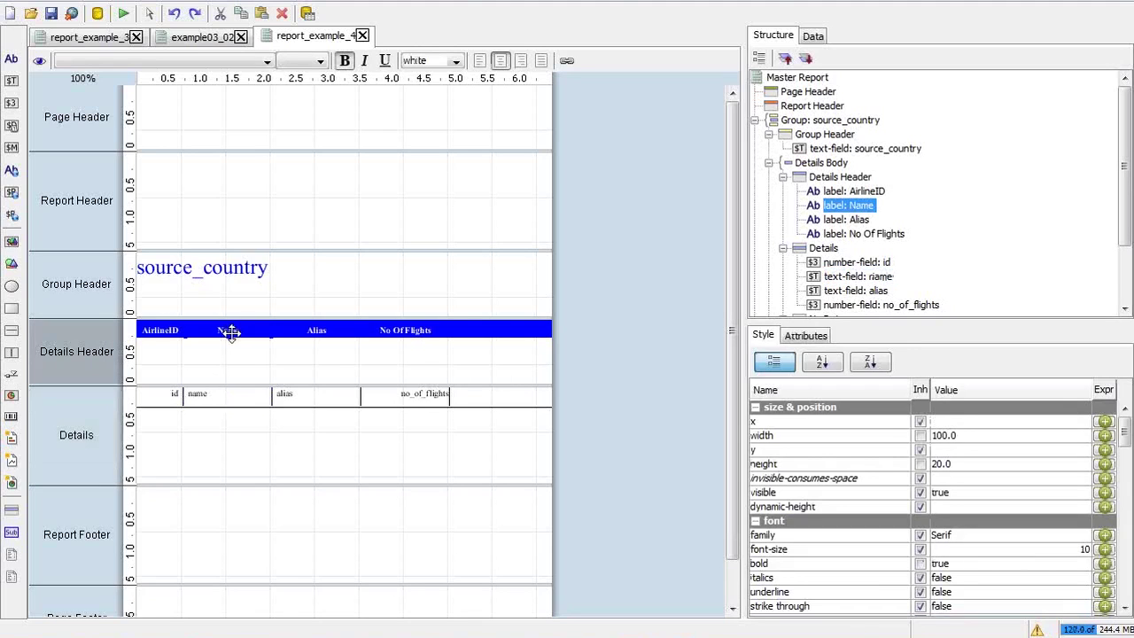
pyautogui.keyDown('shift'); pyautogui.click(236, 388); pyautogui.keyUp('shift')
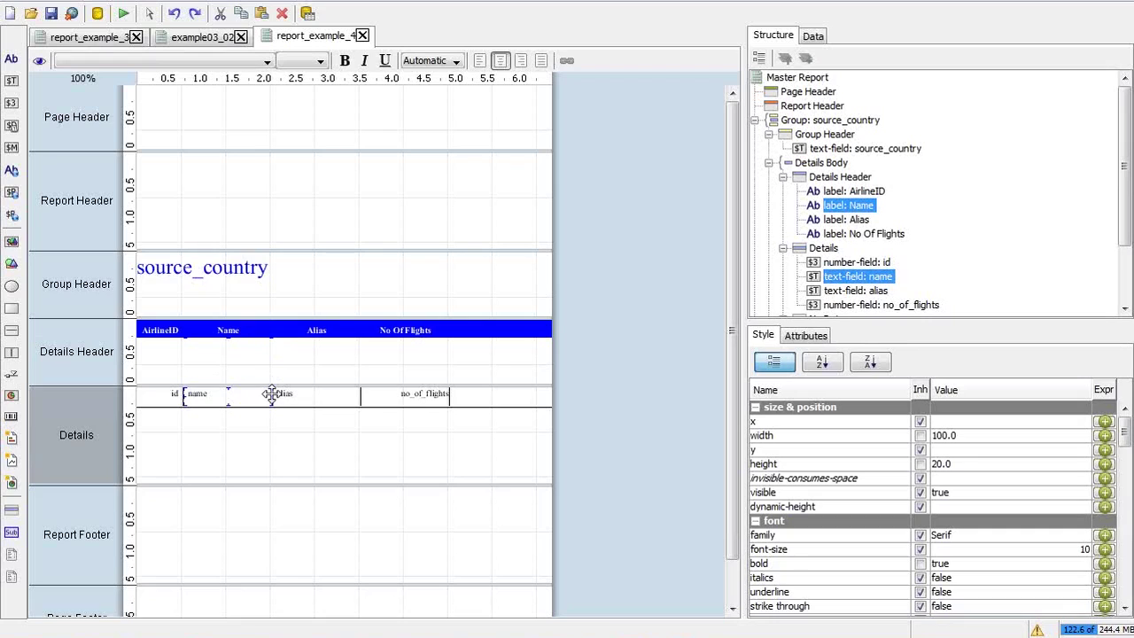
pyautogui.moveTo(271, 393); pyautogui.dragTo(308, 393)
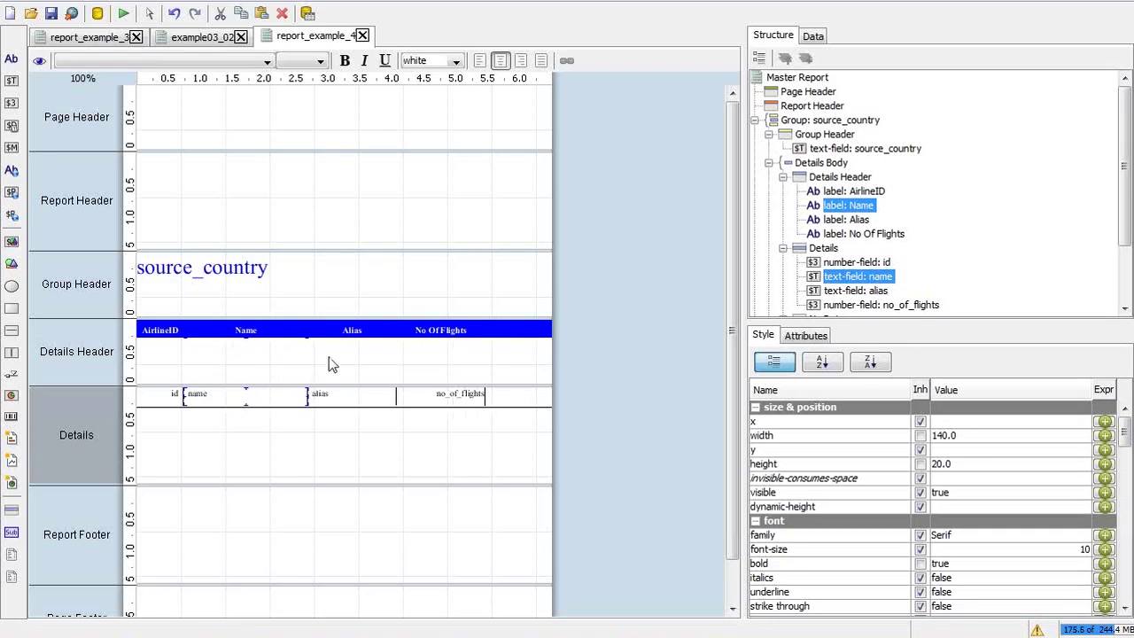
# Widen the Alias label and field, narrow No Of Flights to 61, and widen Name to 183
pyautogui.click(352, 329)
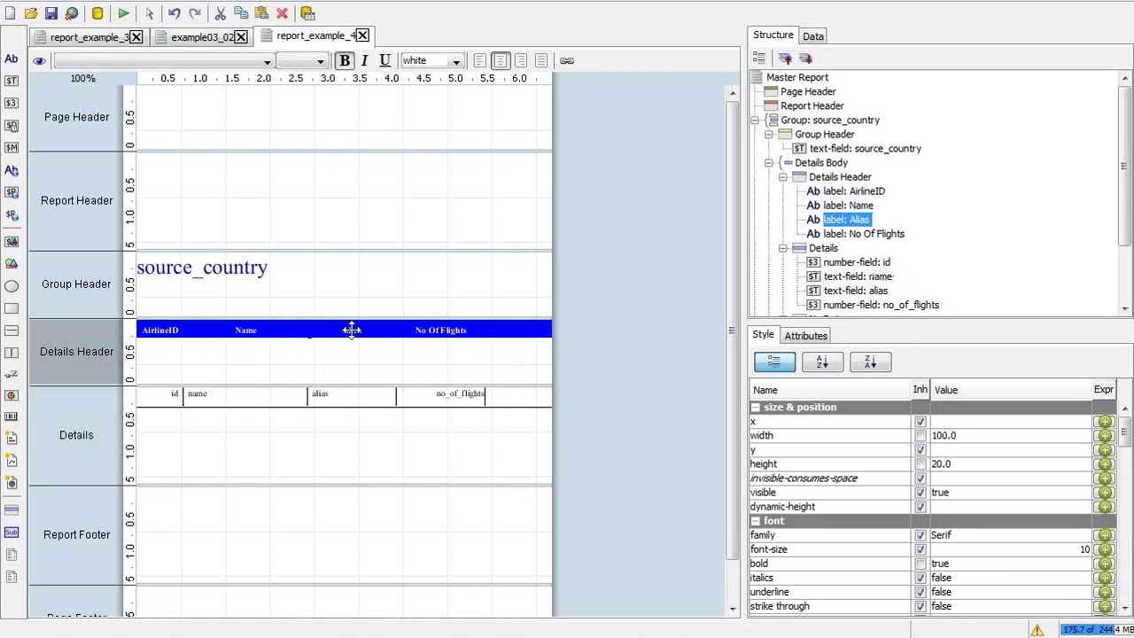
pyautogui.keyDown('shift'); pyautogui.click(352, 393); pyautogui.keyUp('shift')
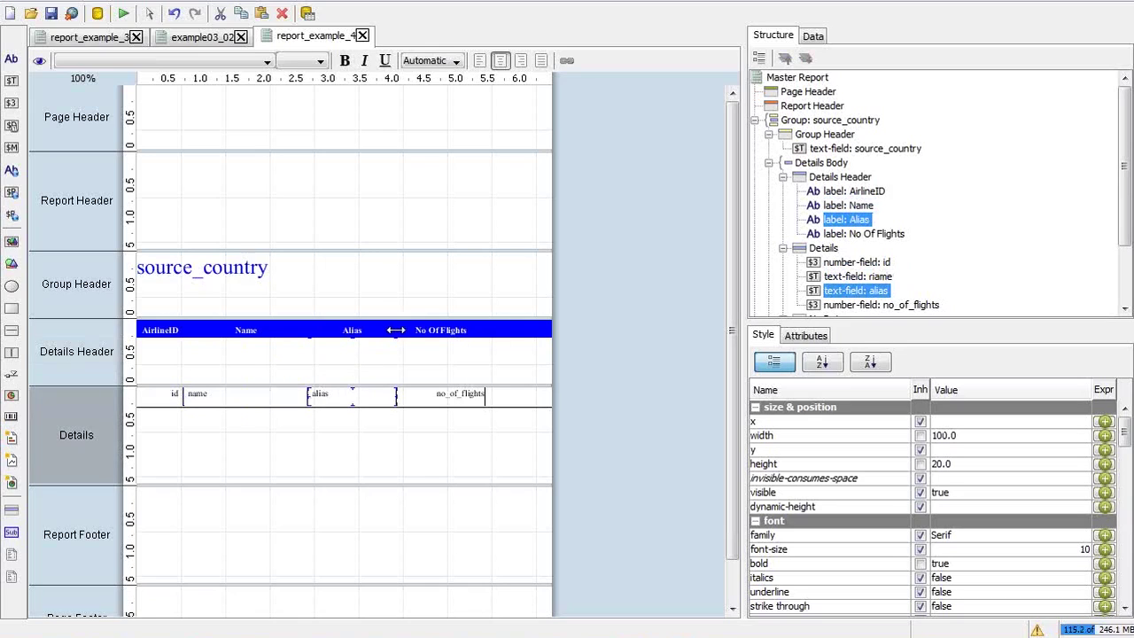
pyautogui.moveTo(395, 329); pyautogui.dragTo(455, 328)
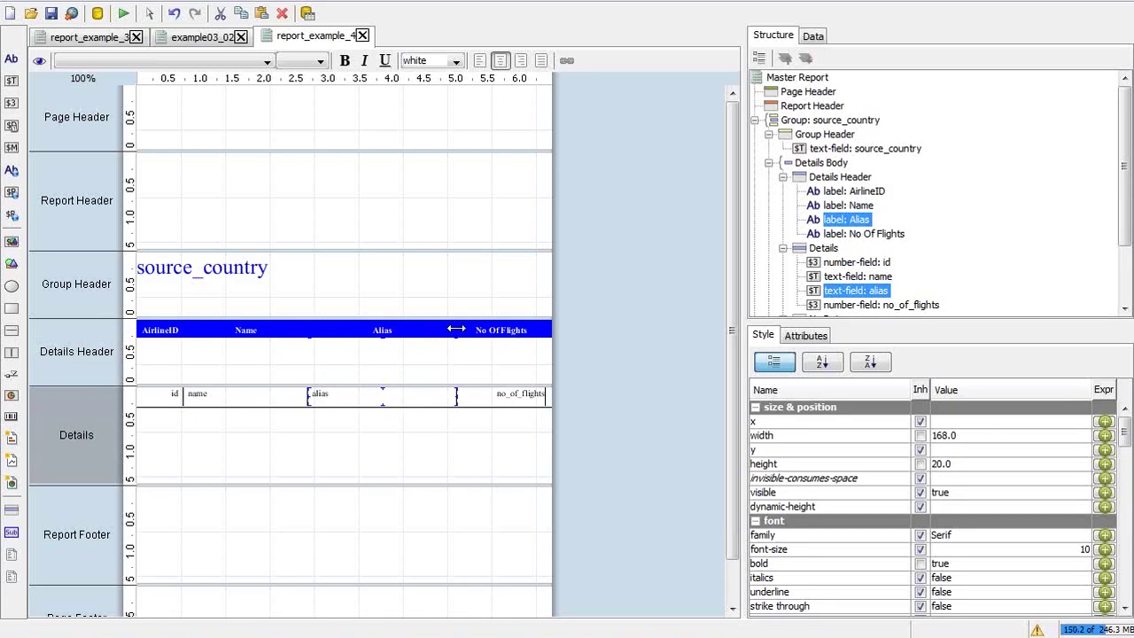
pyautogui.click(495, 330)
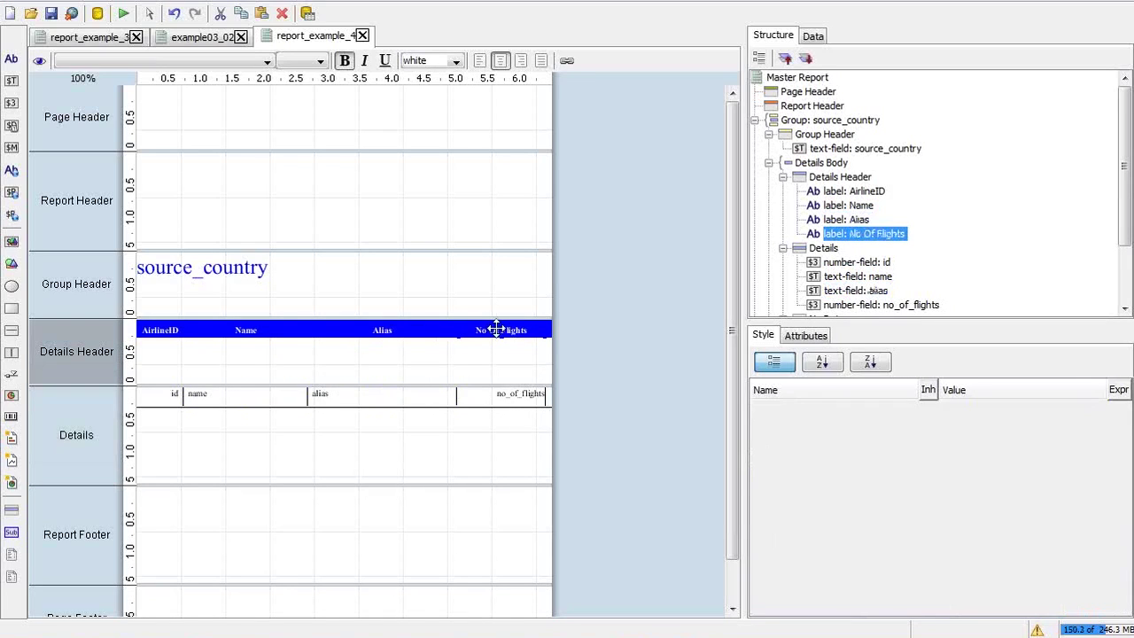
pyautogui.keyDown('shift'); pyautogui.click(509, 392); pyautogui.keyUp('shift')
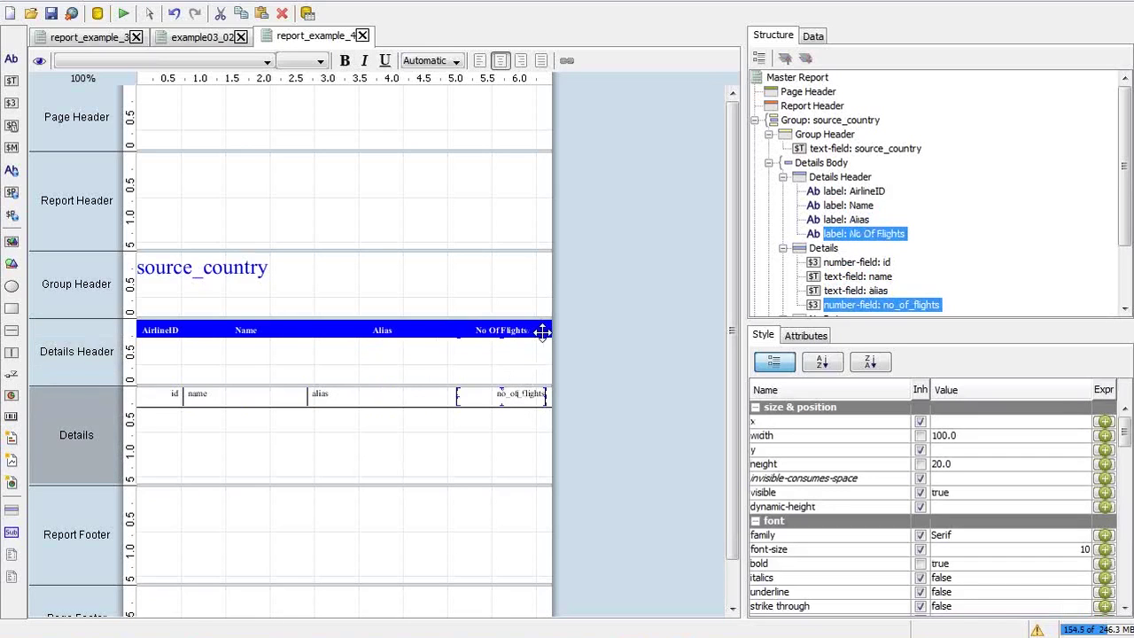
pyautogui.moveTo(542, 329); pyautogui.dragTo(511, 329)
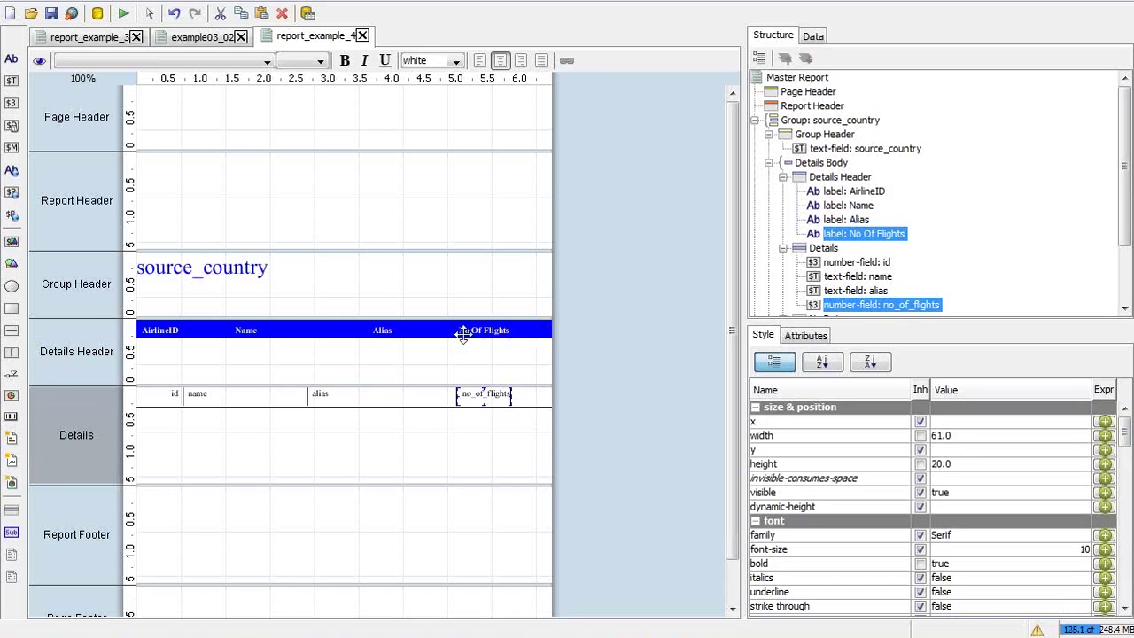
pyautogui.click(254, 329)
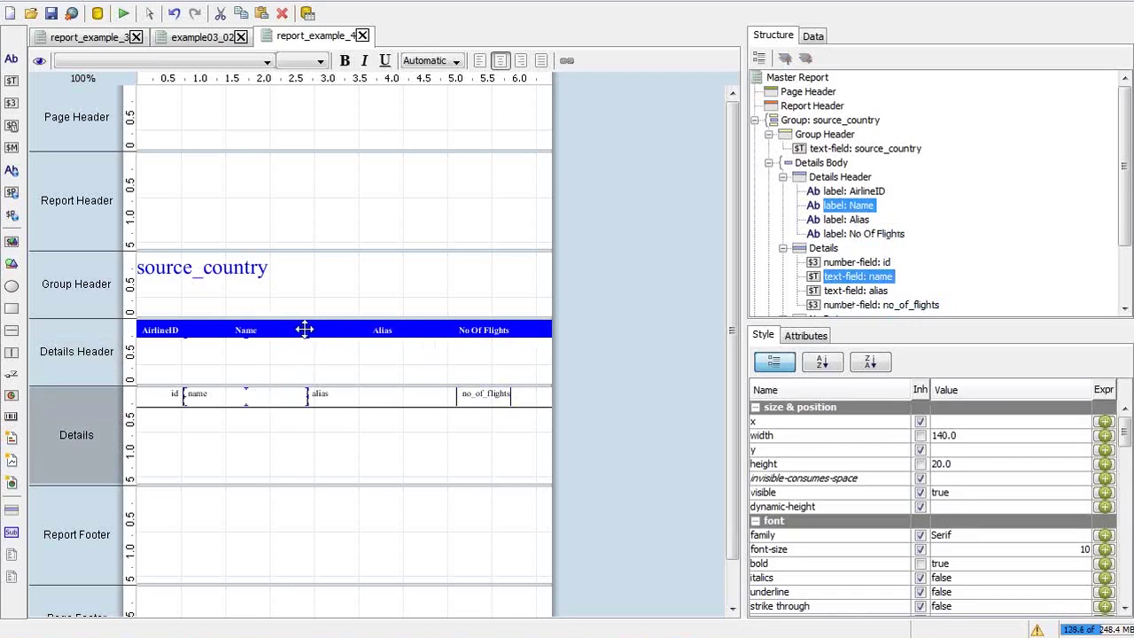
pyautogui.moveTo(308, 328); pyautogui.dragTo(346, 325)
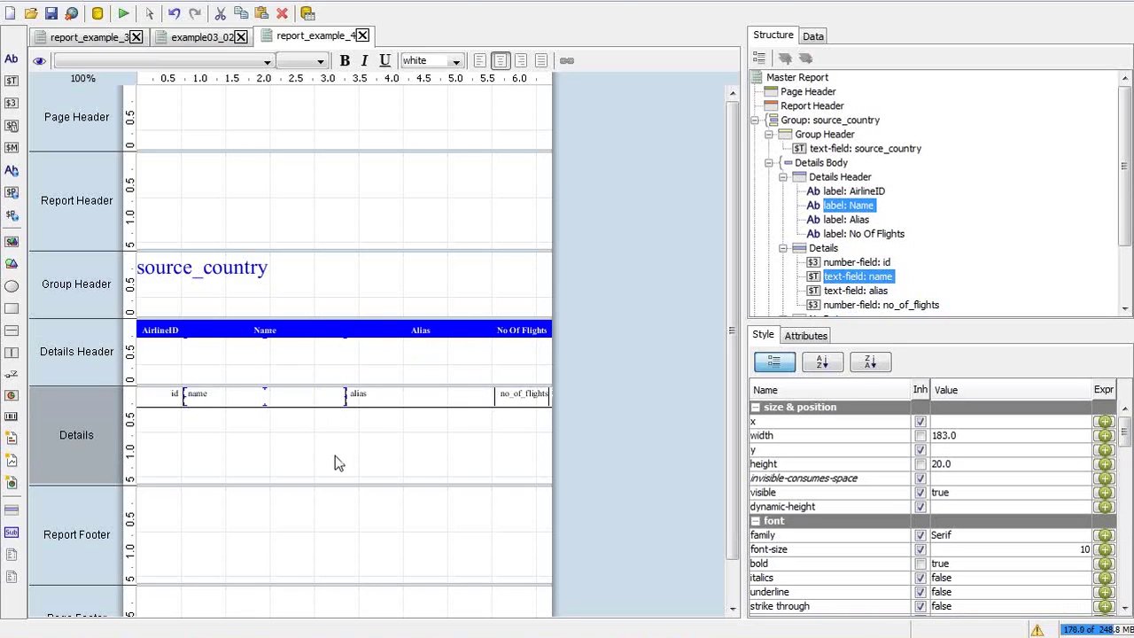
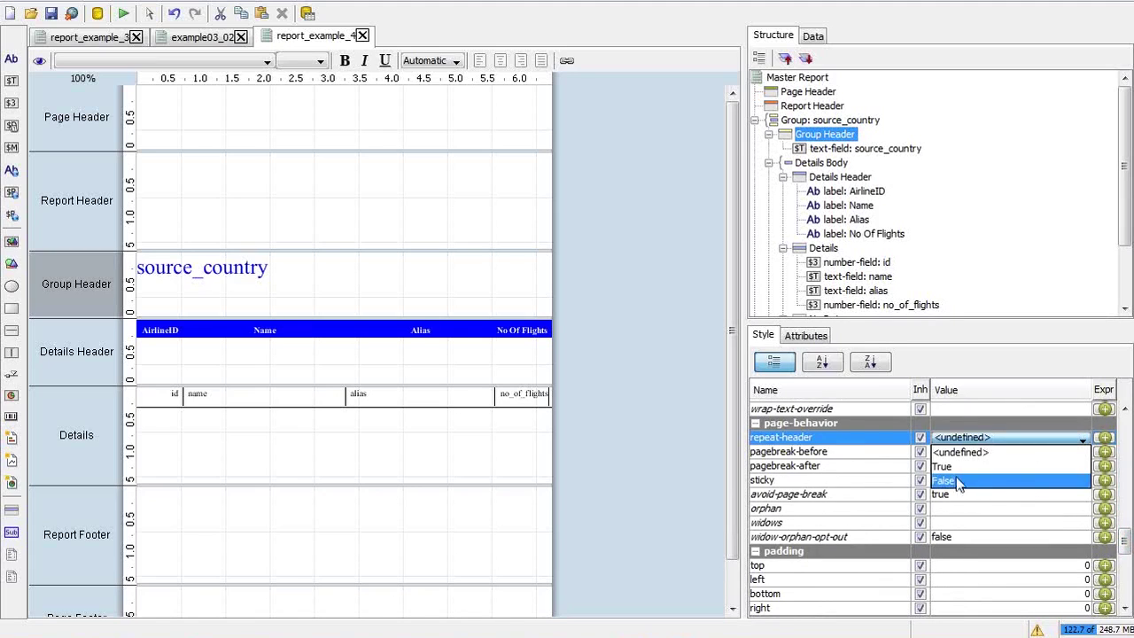
# Set the Group Header's repeat-header style property to false
pyautogui.click(956, 480)
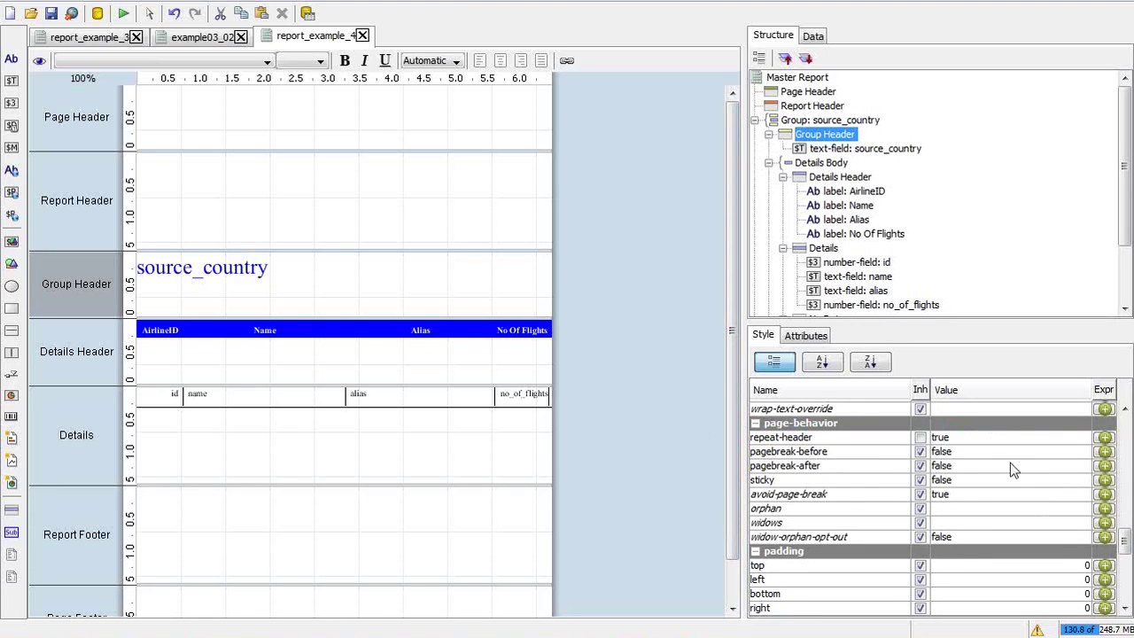
pyautogui.click(993, 441)
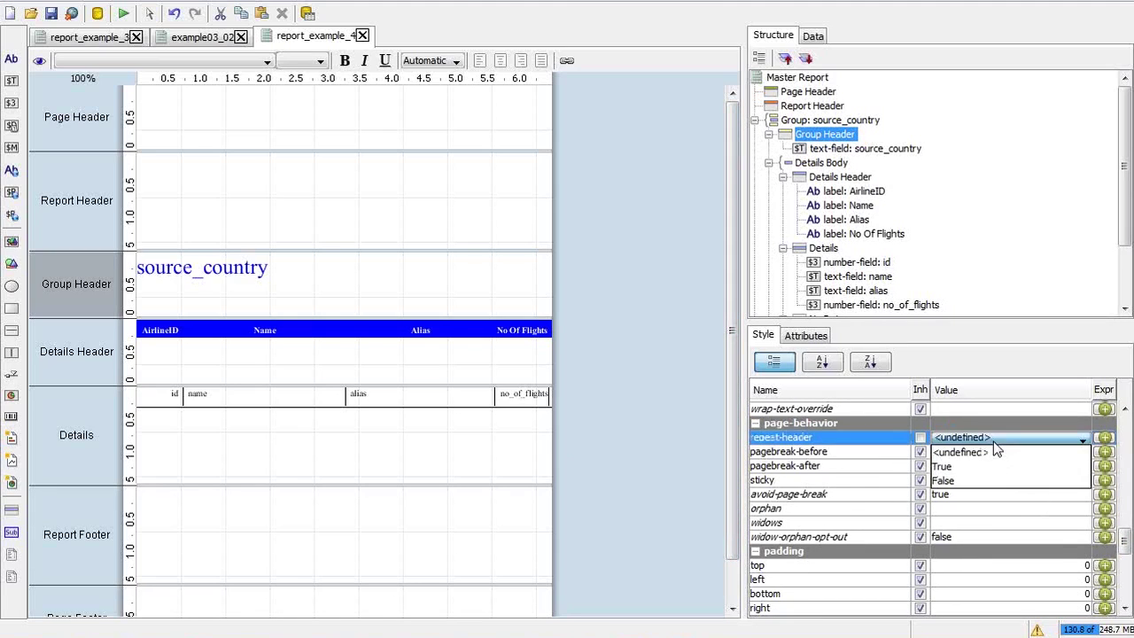
pyautogui.click(967, 481)
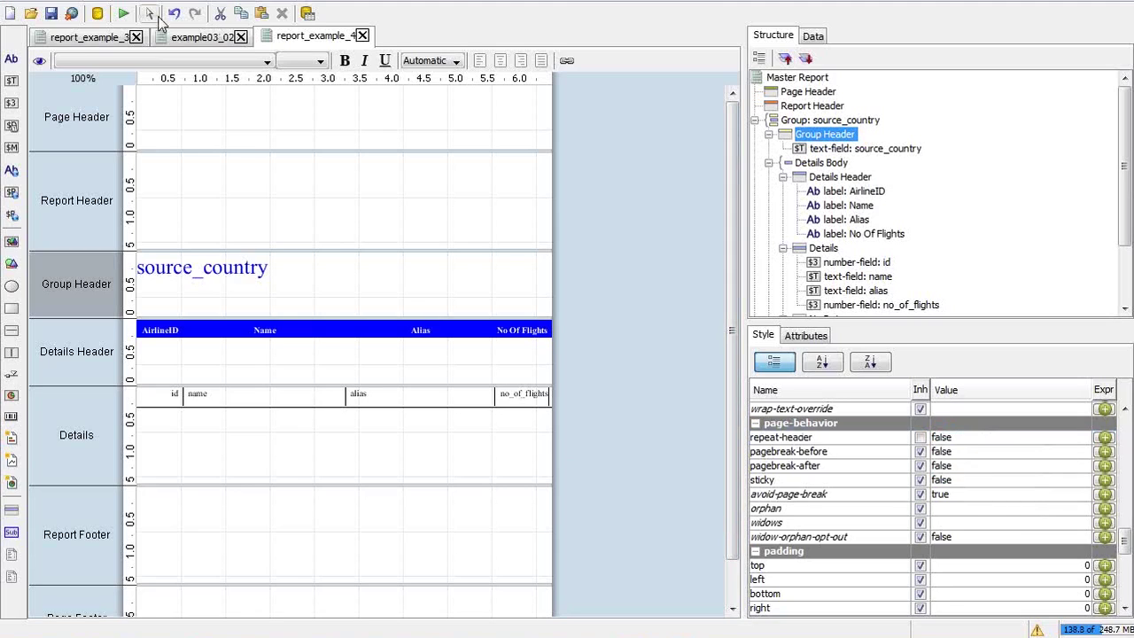
pyautogui.click(124, 13)
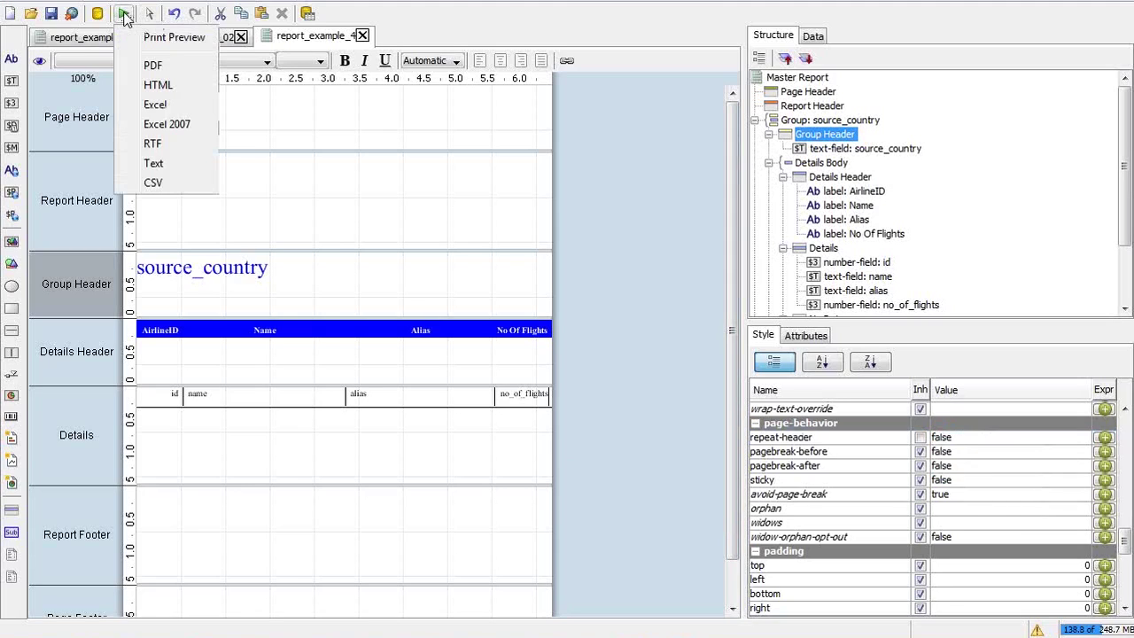
pyautogui.click(157, 40)
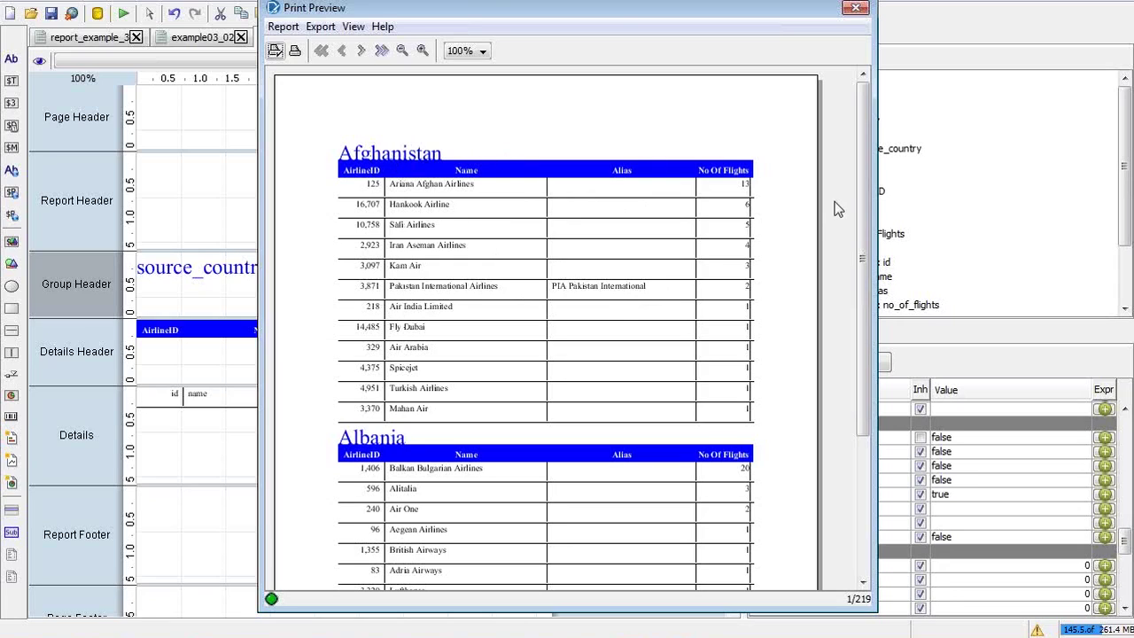
pyautogui.moveTo(864, 173); pyautogui.dragTo(871, 329)
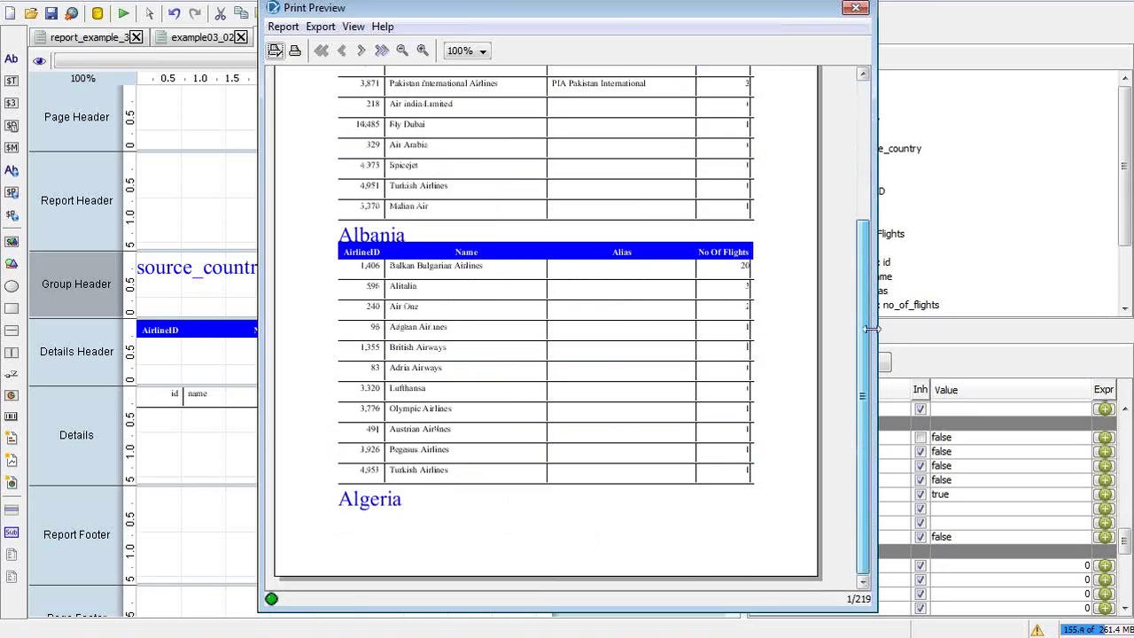
pyautogui.click(361, 51)
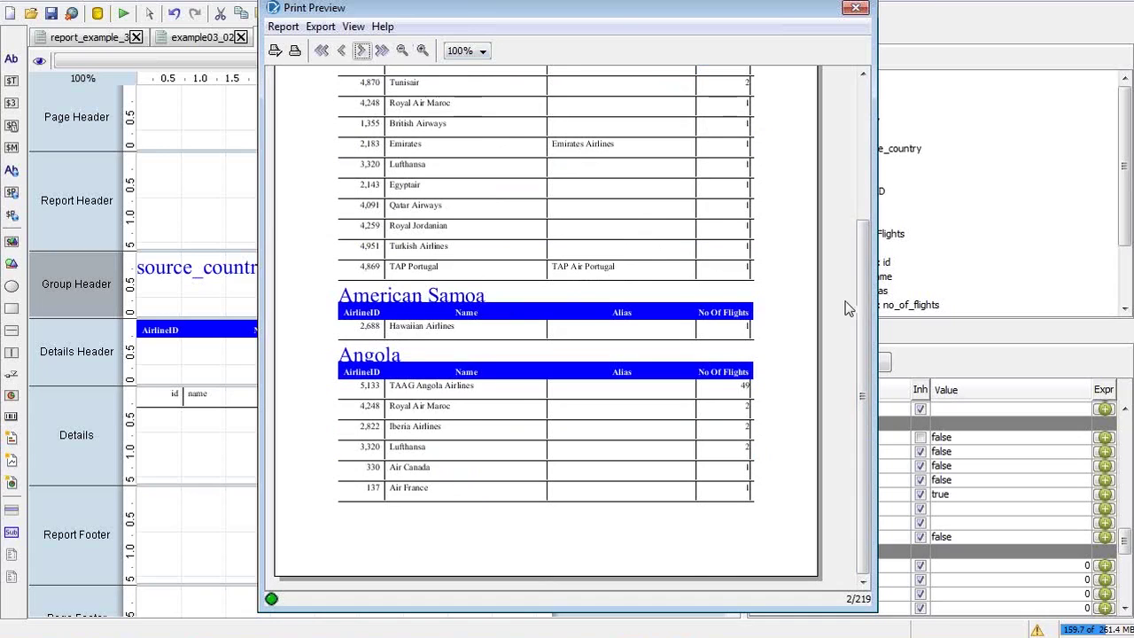
pyautogui.scroll(2, 867, 302)
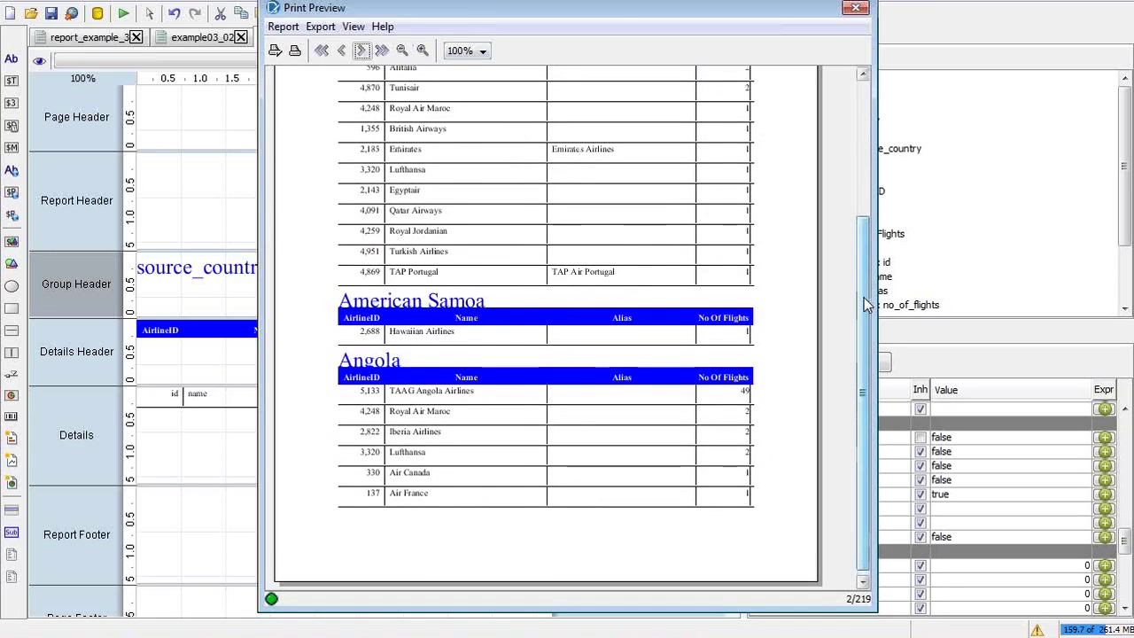
pyautogui.moveTo(866, 304); pyautogui.dragTo(858, 177)
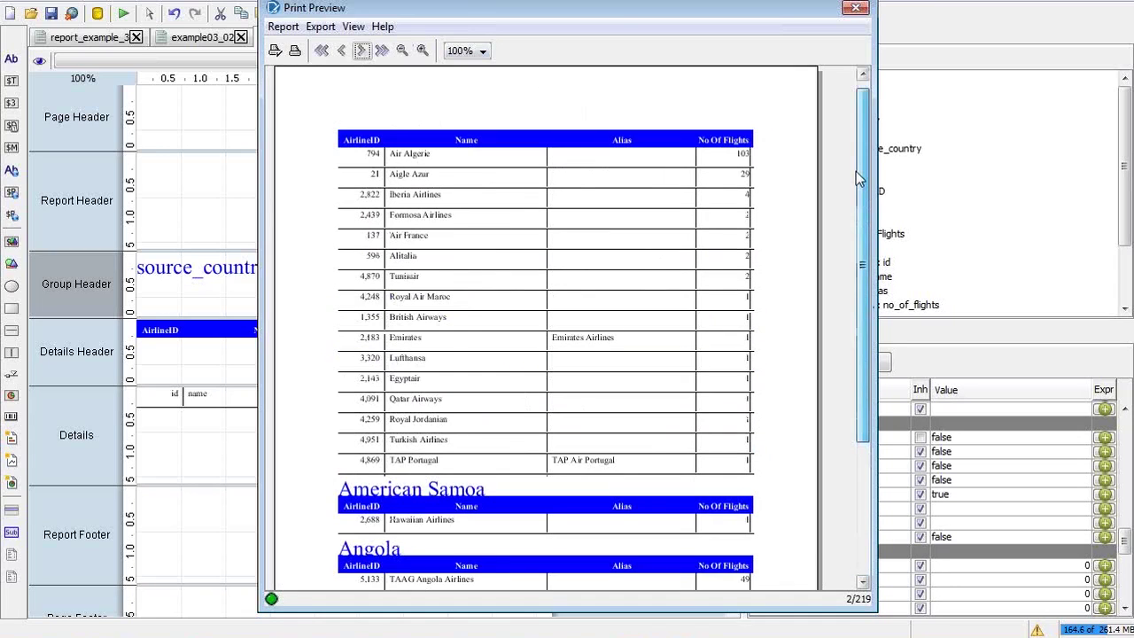
pyautogui.scroll(-3, 855, 177)
pyautogui.click(363, 51)
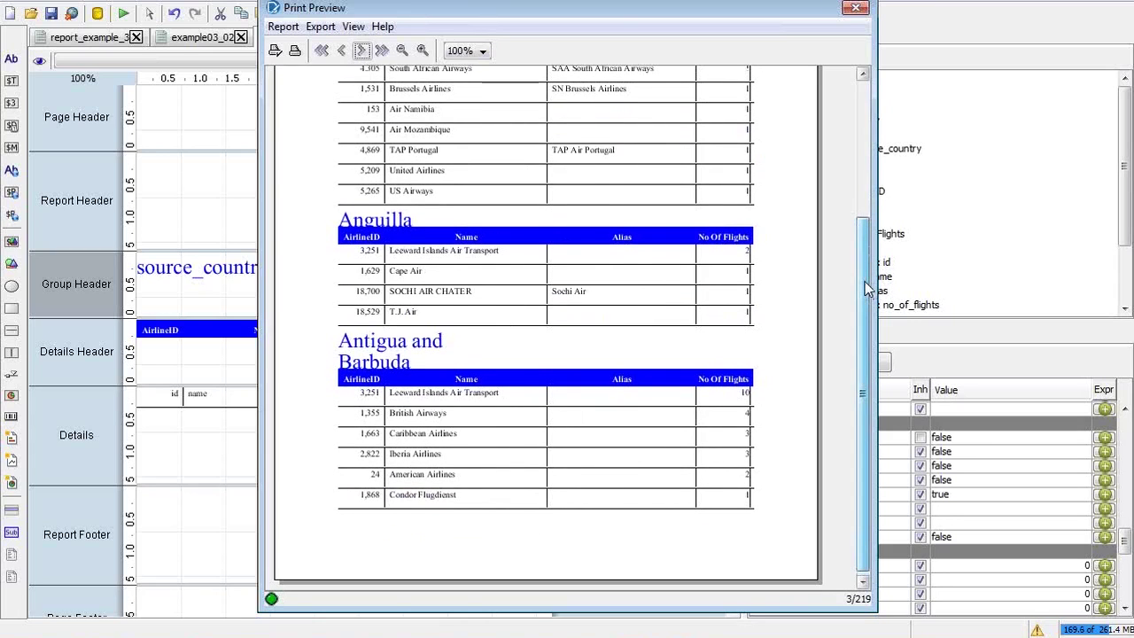
pyautogui.moveTo(864, 281); pyautogui.dragTo(851, 129)
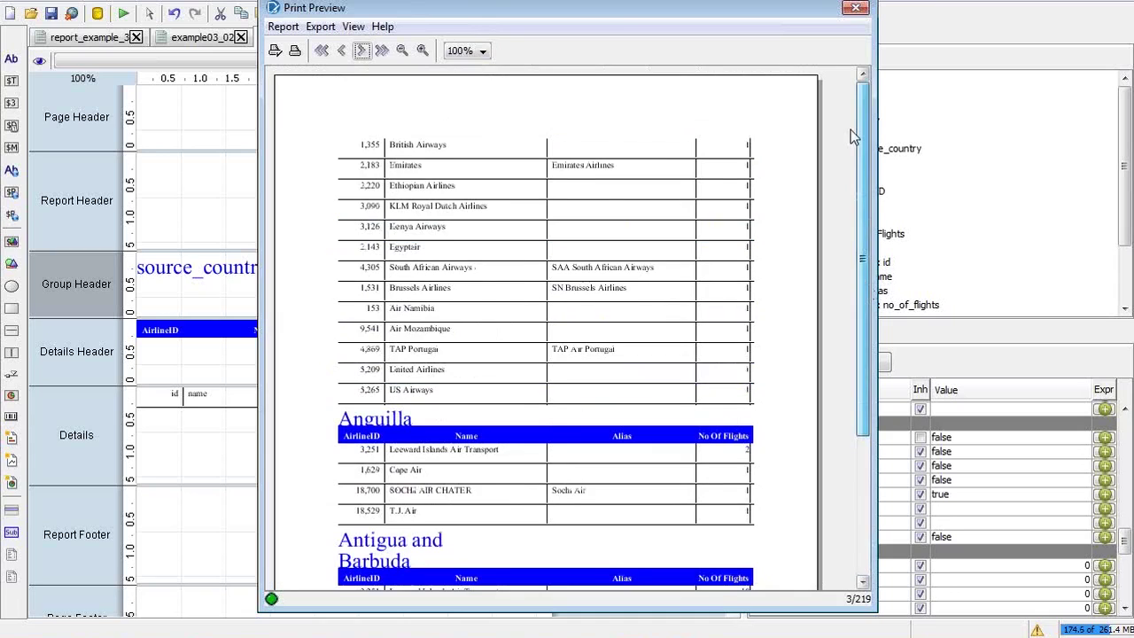
pyautogui.click(341, 52)
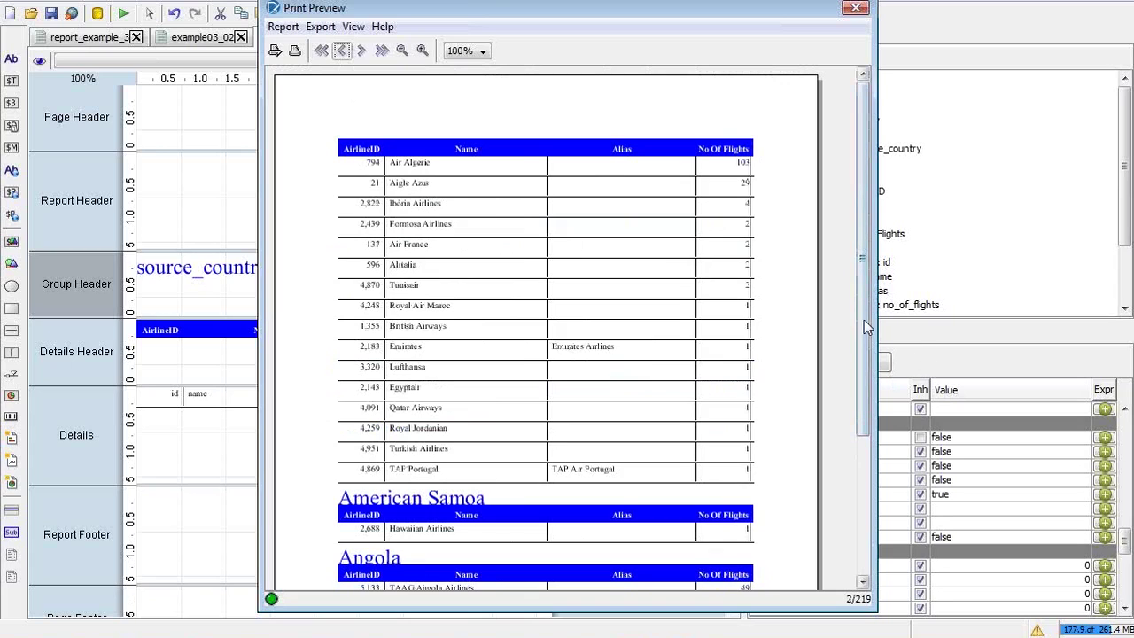
pyautogui.moveTo(864, 319); pyautogui.dragTo(863, 509)
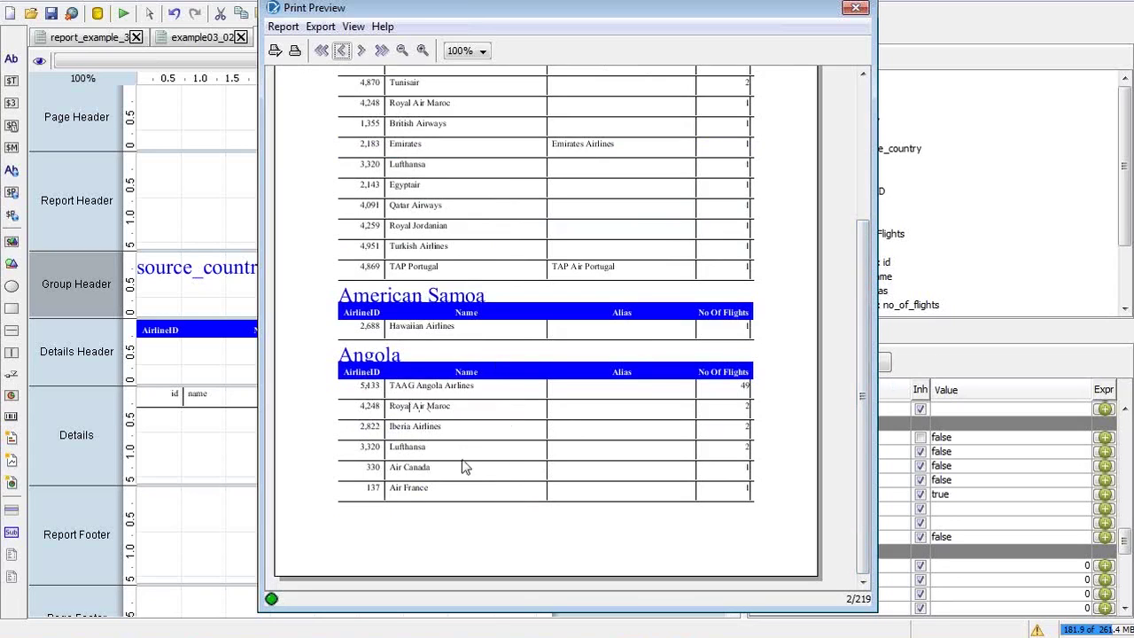
pyautogui.click(361, 51)
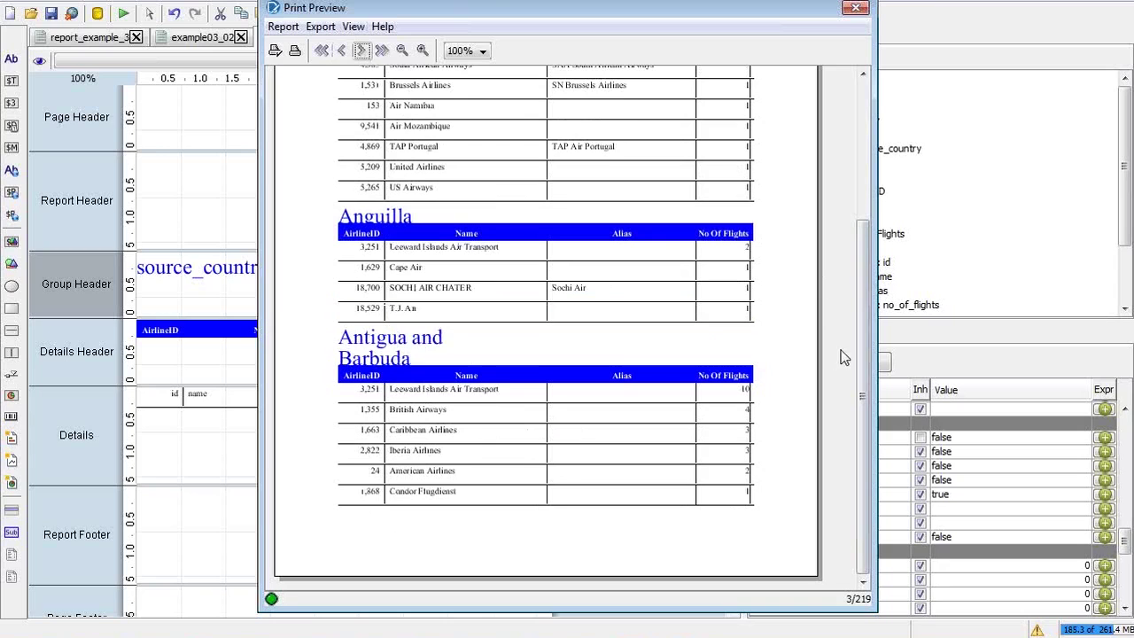
pyautogui.moveTo(868, 328); pyautogui.dragTo(862, 187)
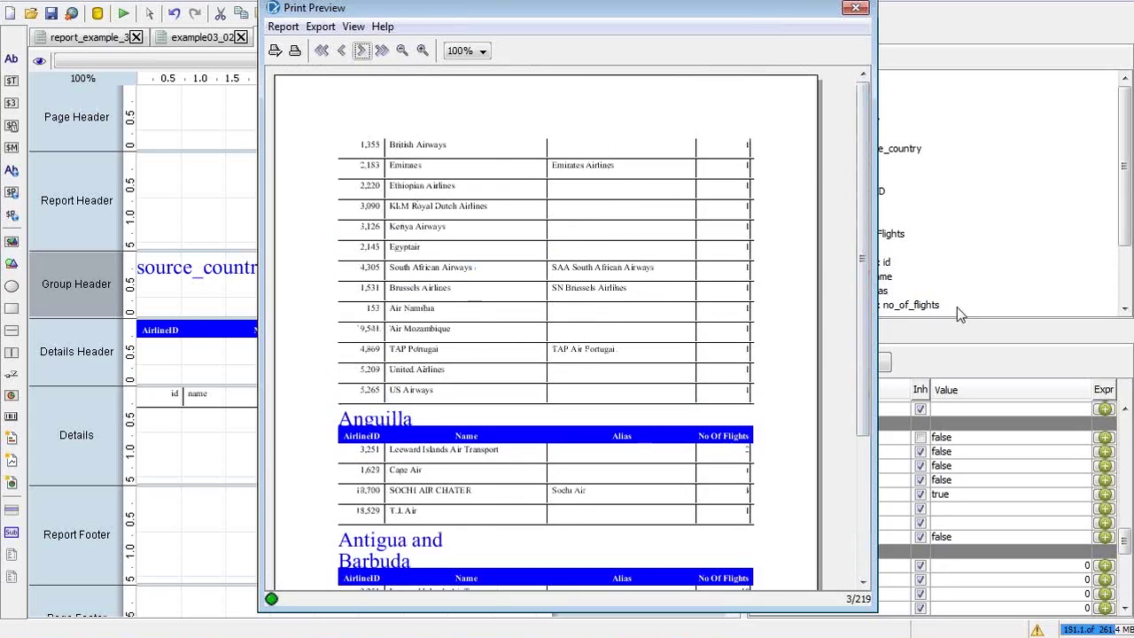
pyautogui.click(856, 10)
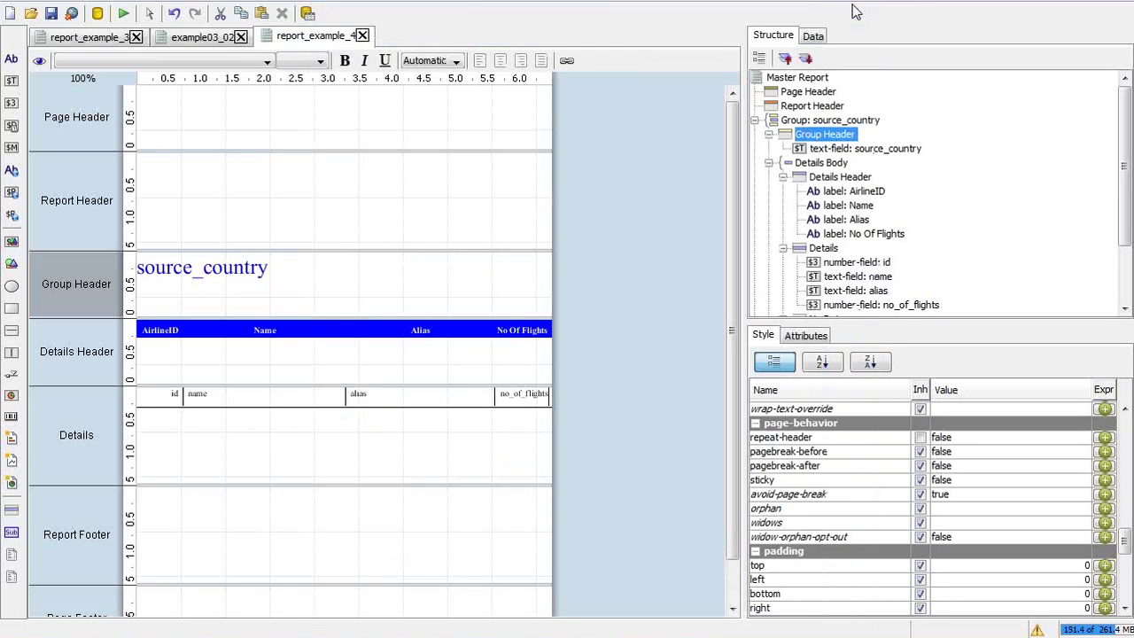
# Change the Group Header's repeat-header to True, then return to the report designer
pyautogui.click(961, 438)
pyautogui.click(959, 464)
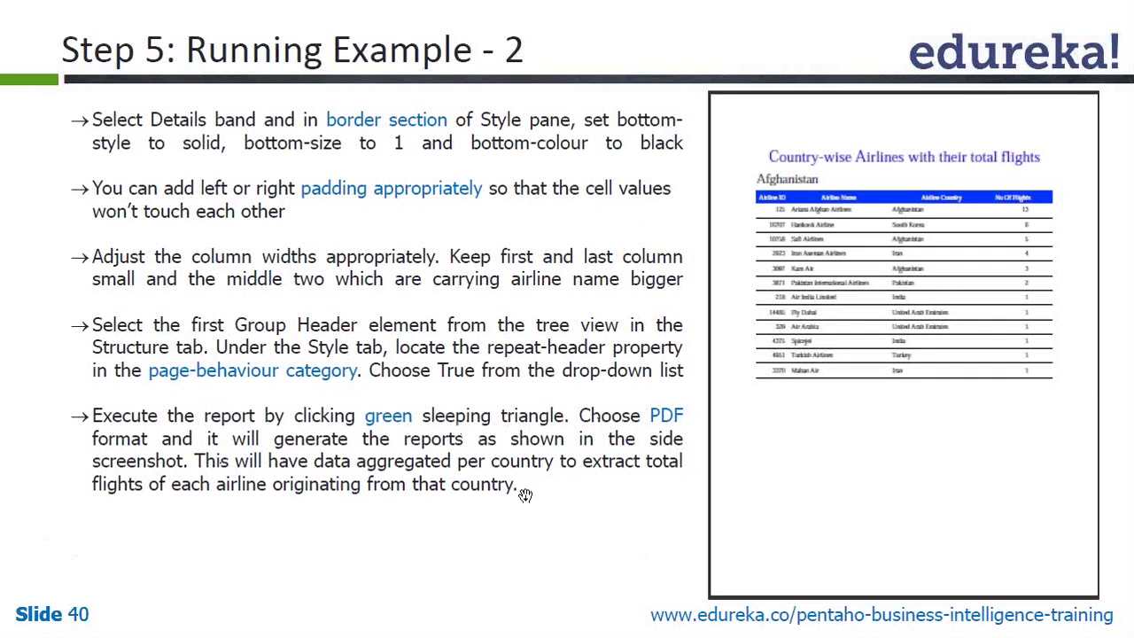
pyautogui.hotkey('alt', 'Tab')
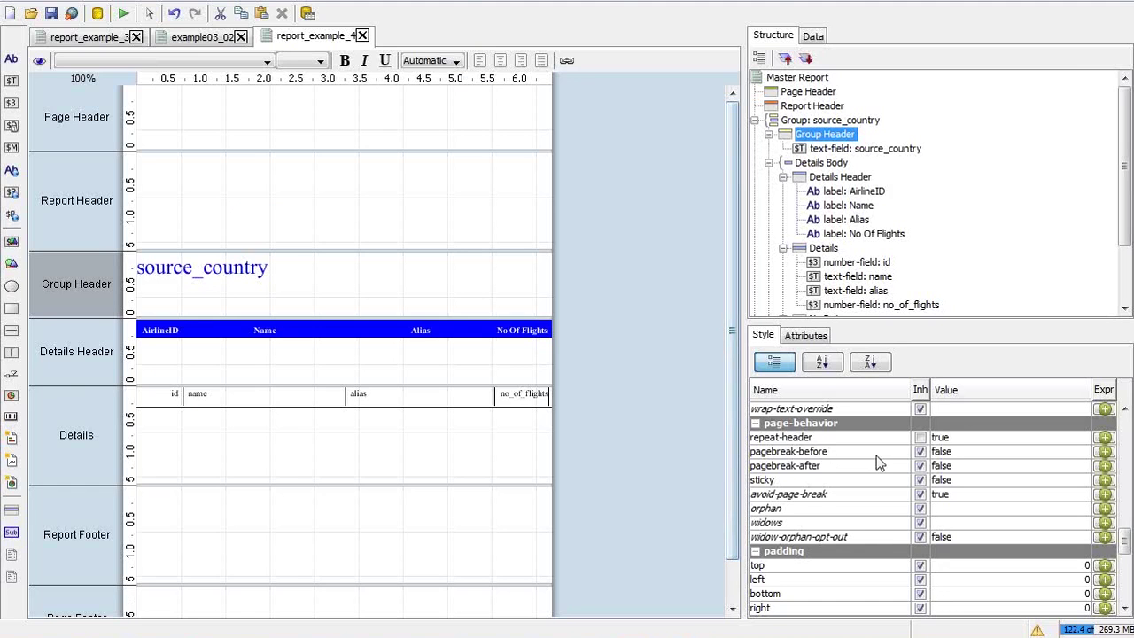
# Set the Group Header's pagebreak-after to true and run the report as a PDF
pyautogui.click(944, 467)
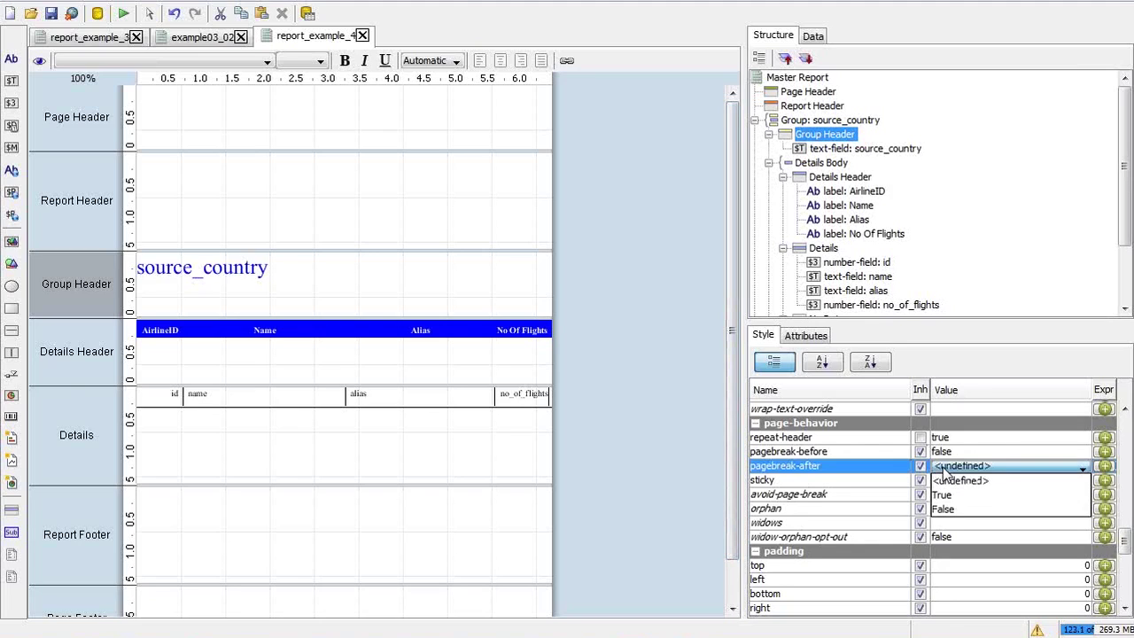
pyautogui.click(943, 508)
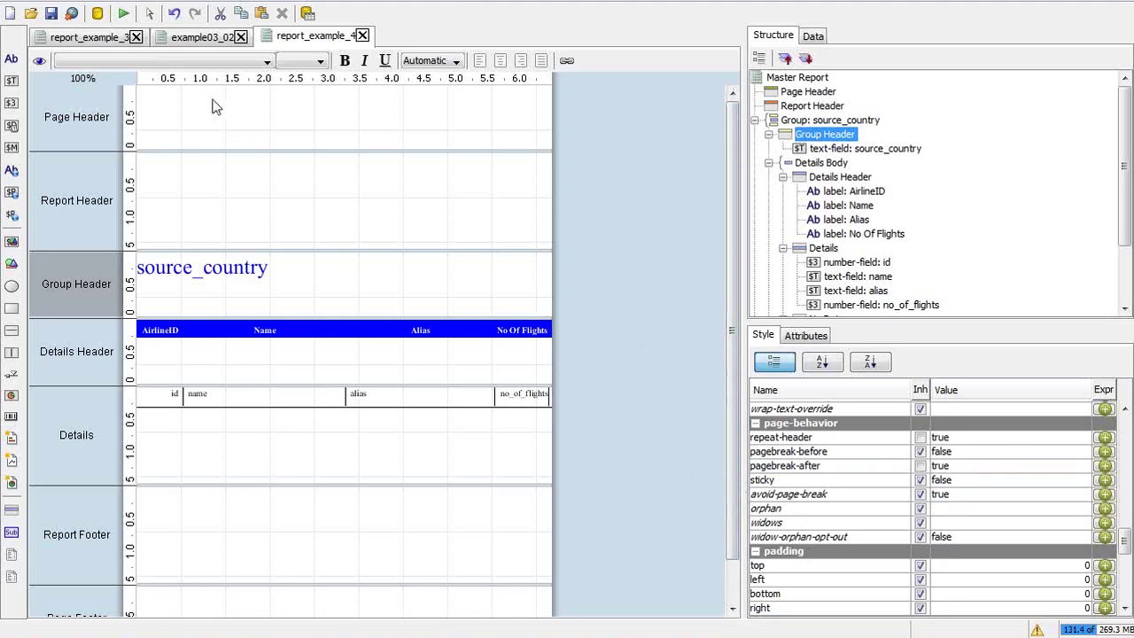
pyautogui.click(124, 13)
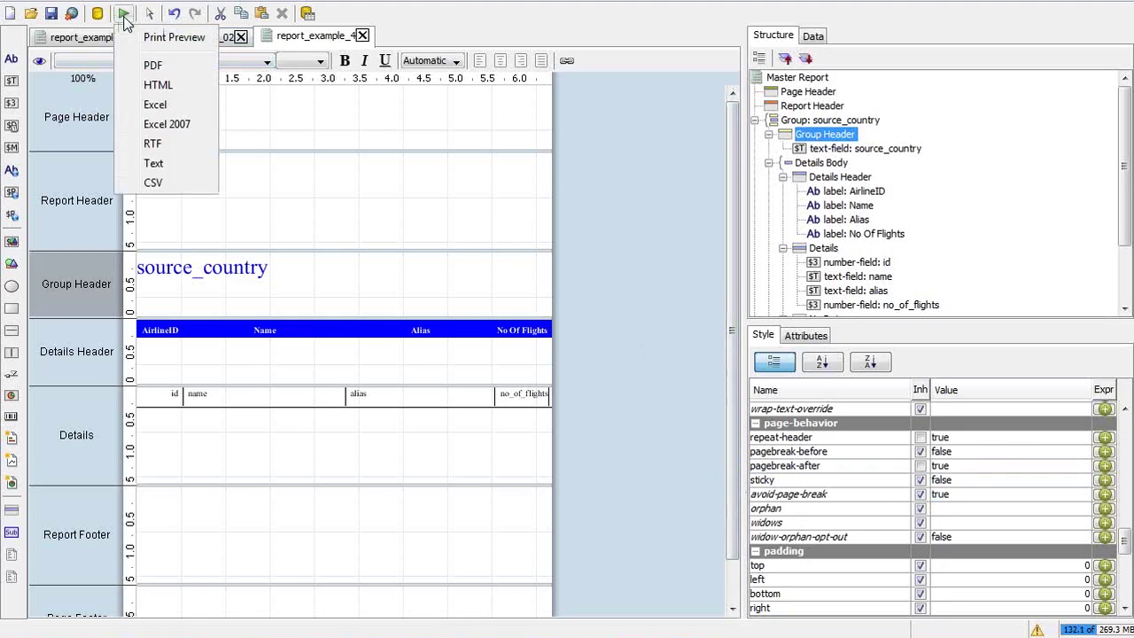
pyautogui.click(153, 64)
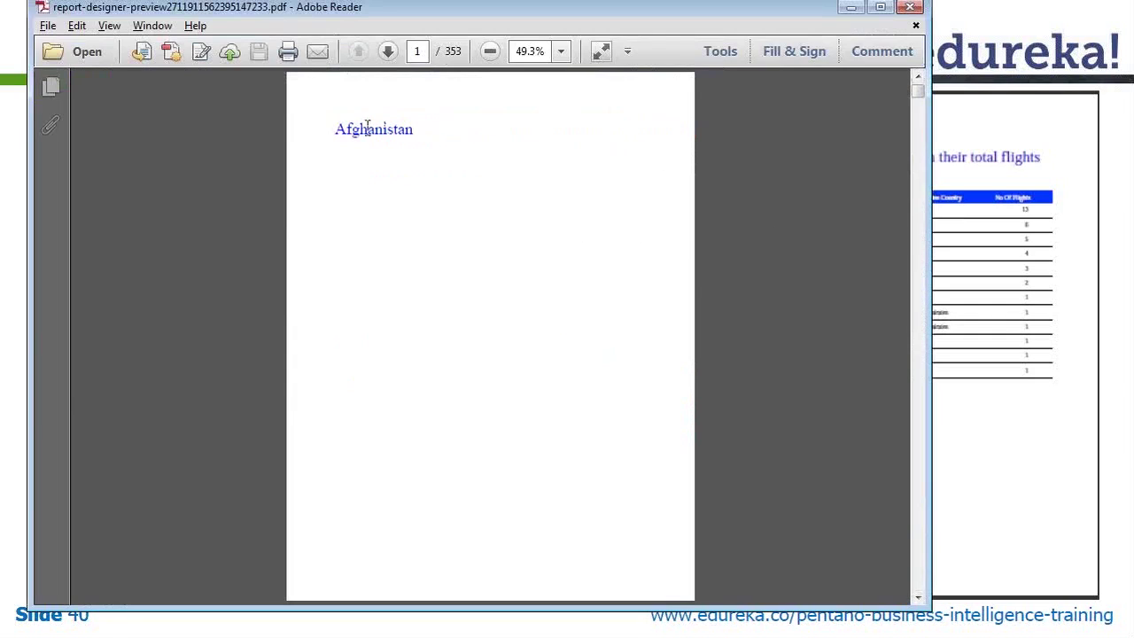
# Page through the first seven PDF pages, one country each, then close it and return to Pentaho
pyautogui.moveTo(334, 130); pyautogui.dragTo(449, 145)
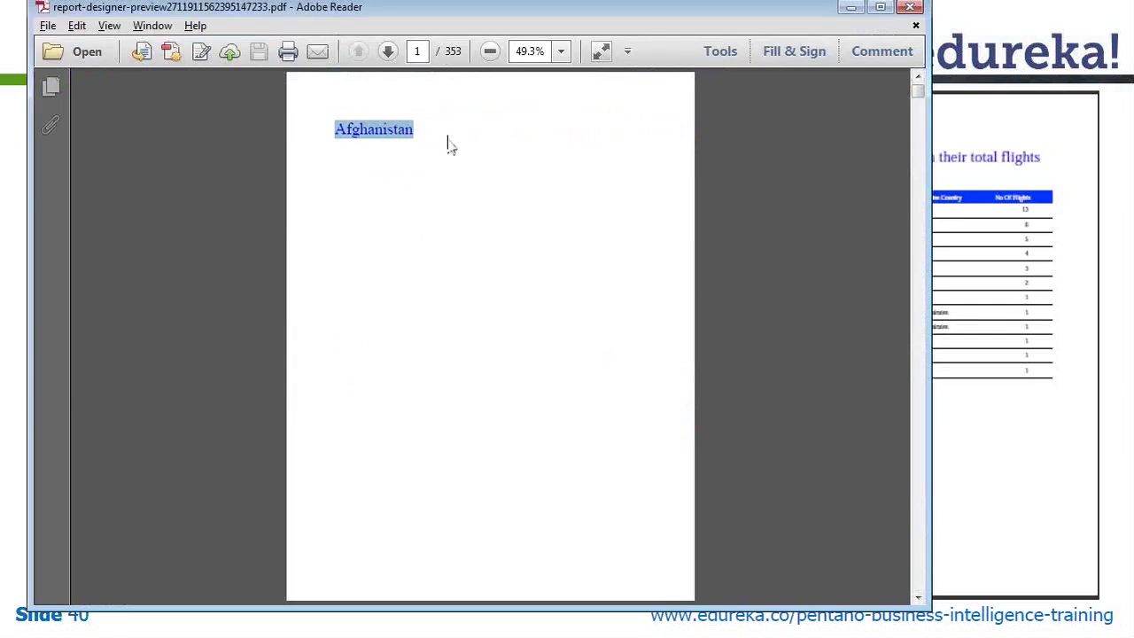
pyautogui.click(917, 502)
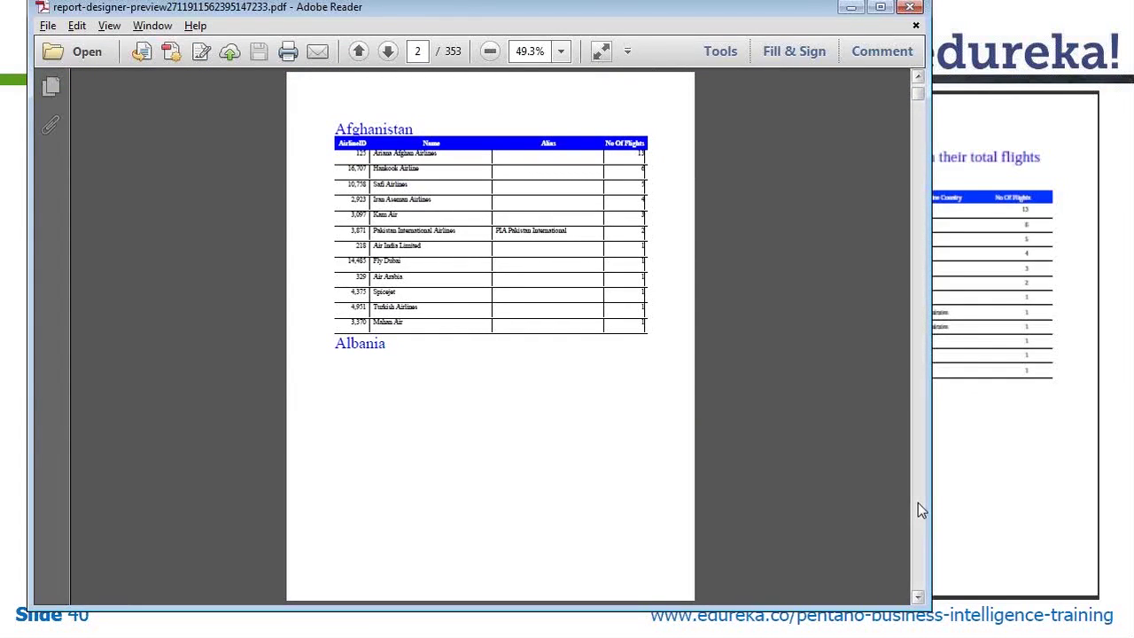
pyautogui.click(918, 503)
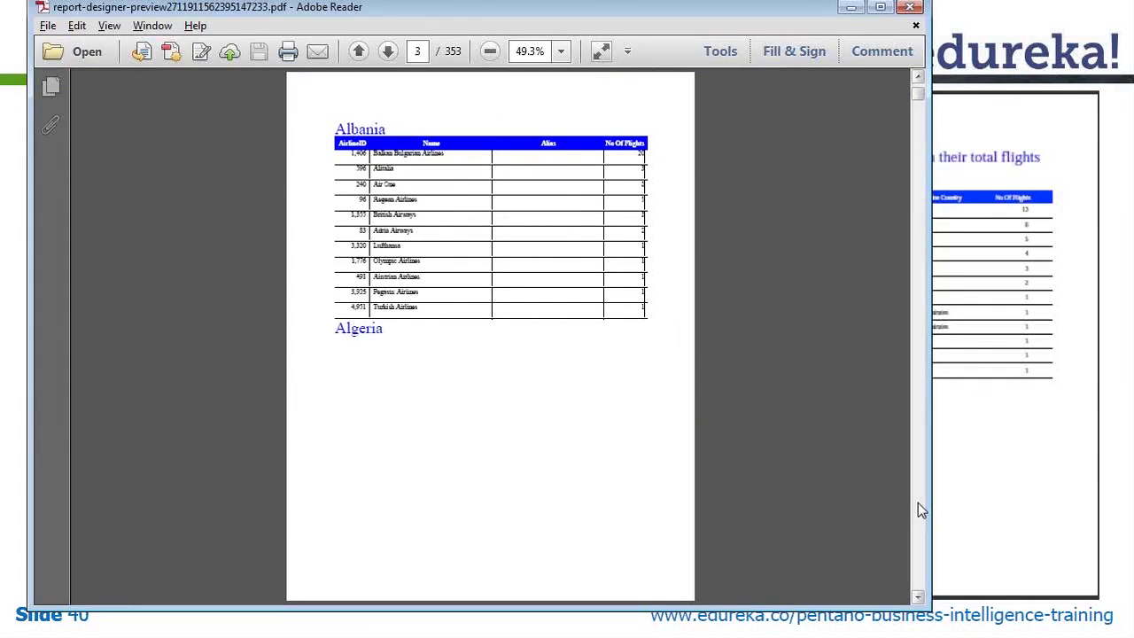
pyautogui.click(918, 502)
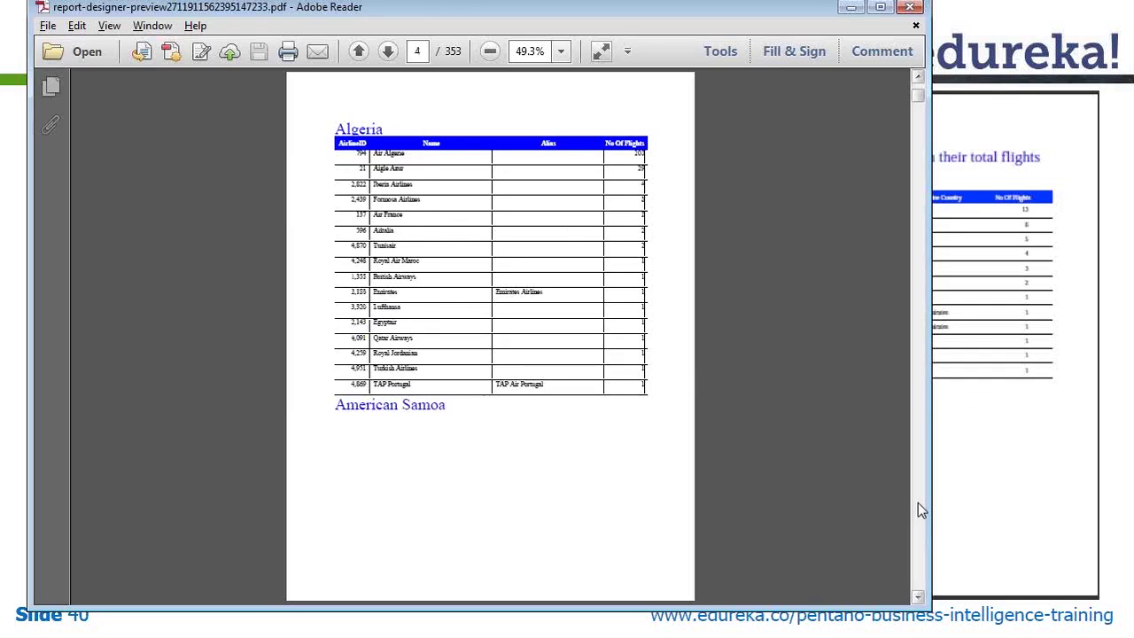
pyautogui.click(917, 503)
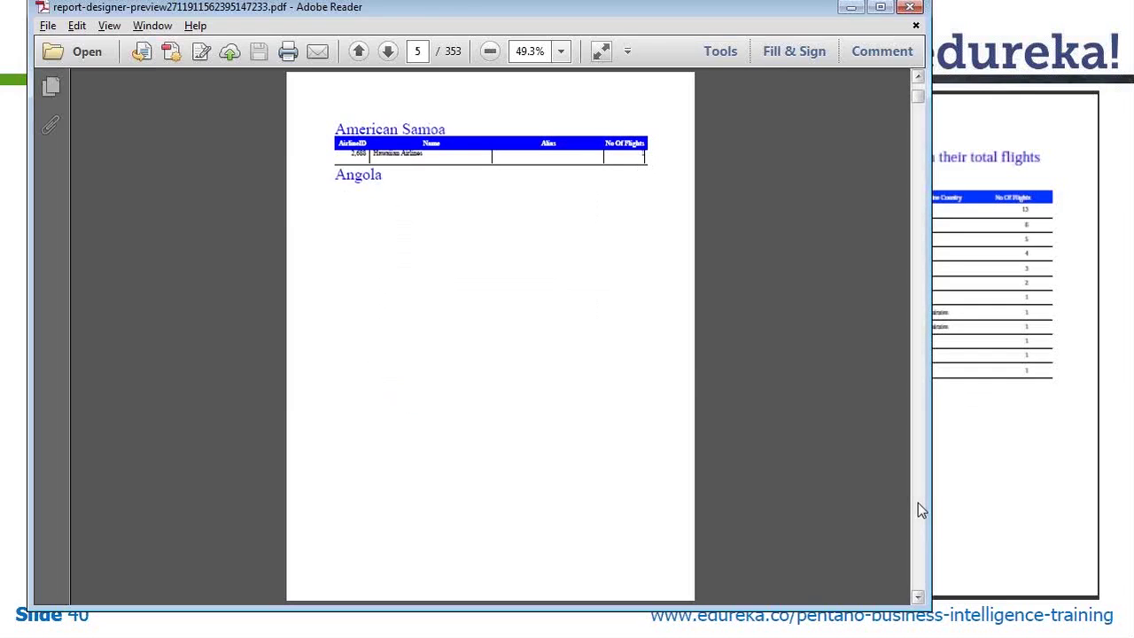
pyautogui.click(918, 502)
pyautogui.click(918, 510)
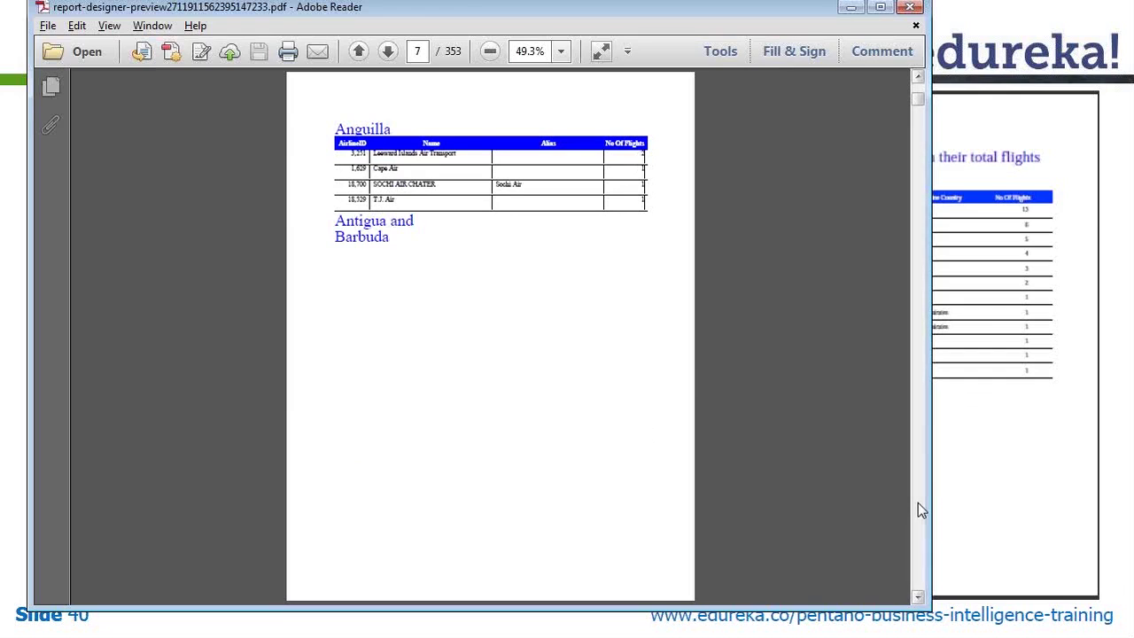
pyautogui.click(909, 7)
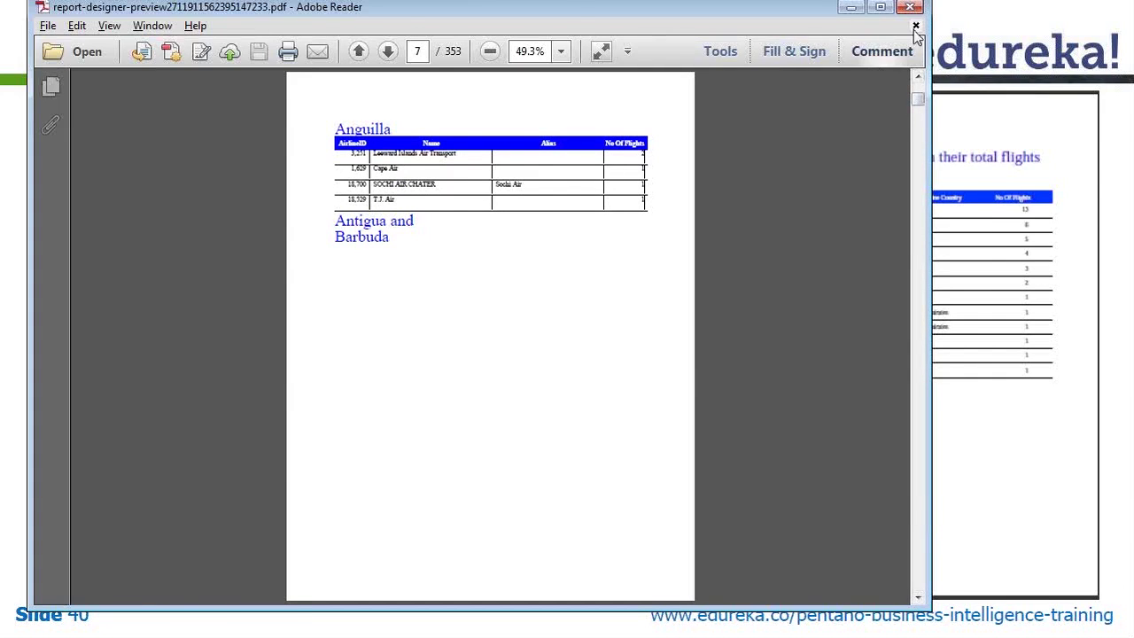
pyautogui.hotkey('alt', 'Tab')
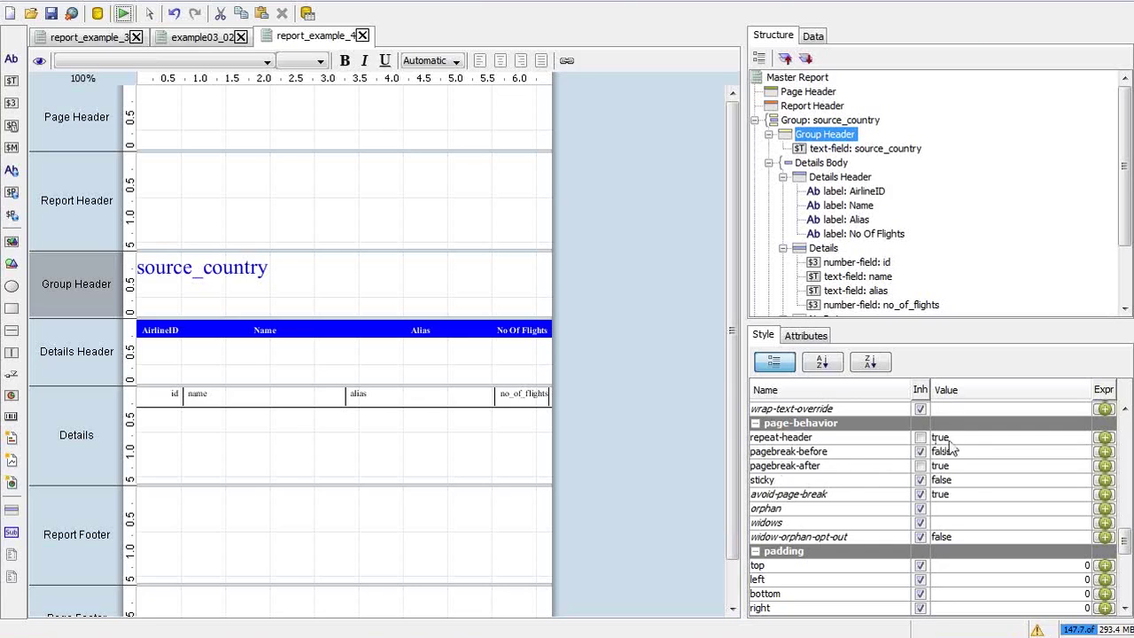
# Set the Group Header's pagebreak-after to false and pagebreak-before to true
pyautogui.click(965, 468)
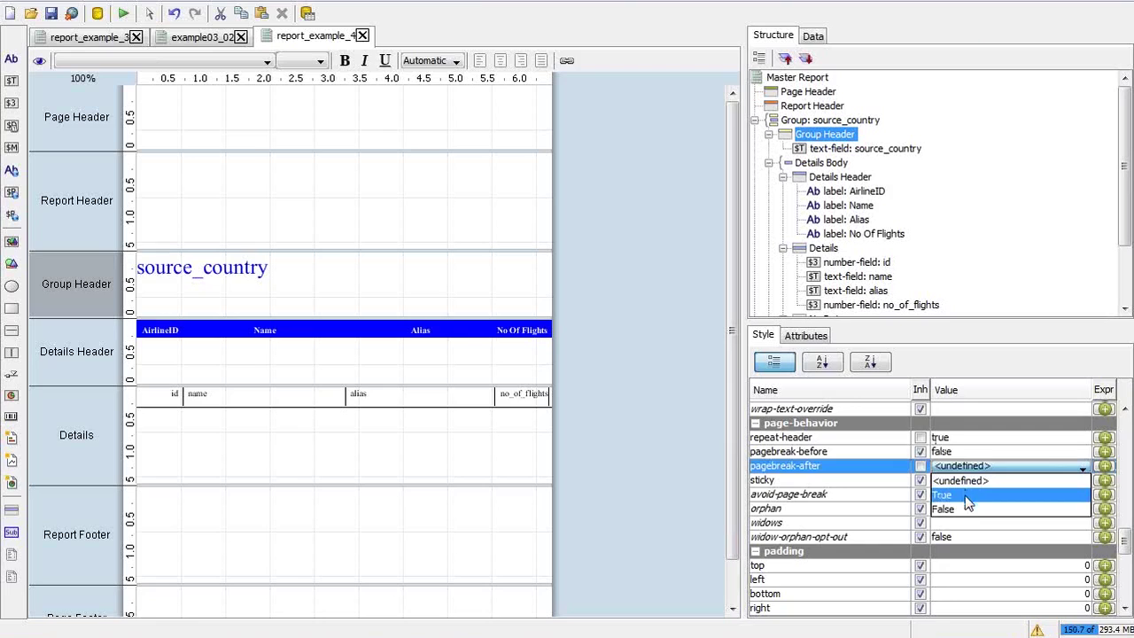
pyautogui.click(965, 505)
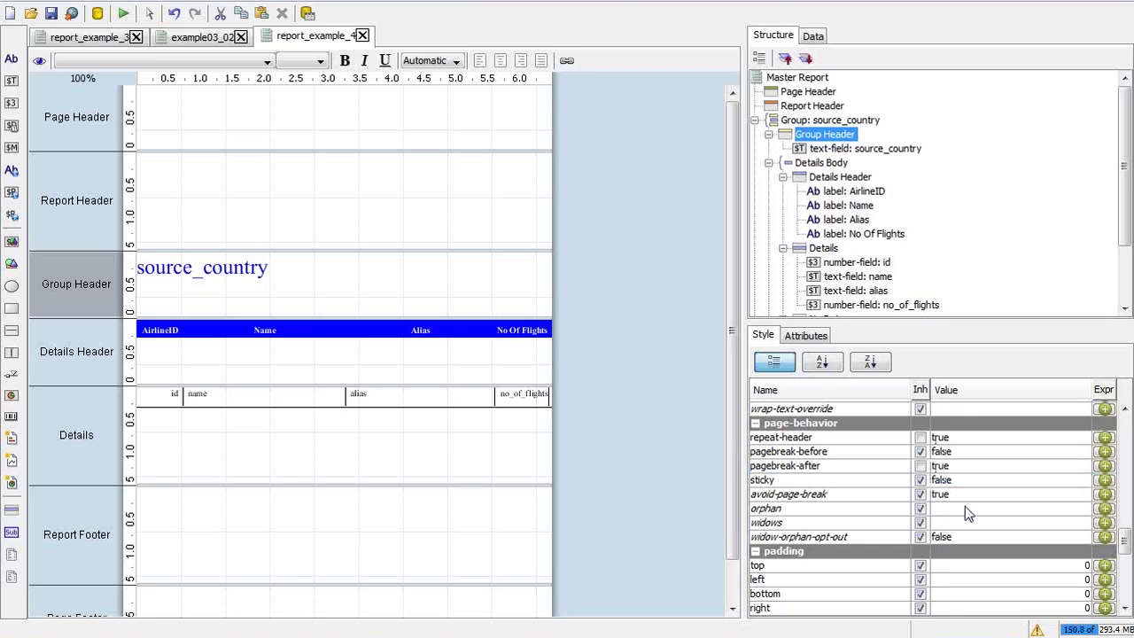
pyautogui.click(959, 453)
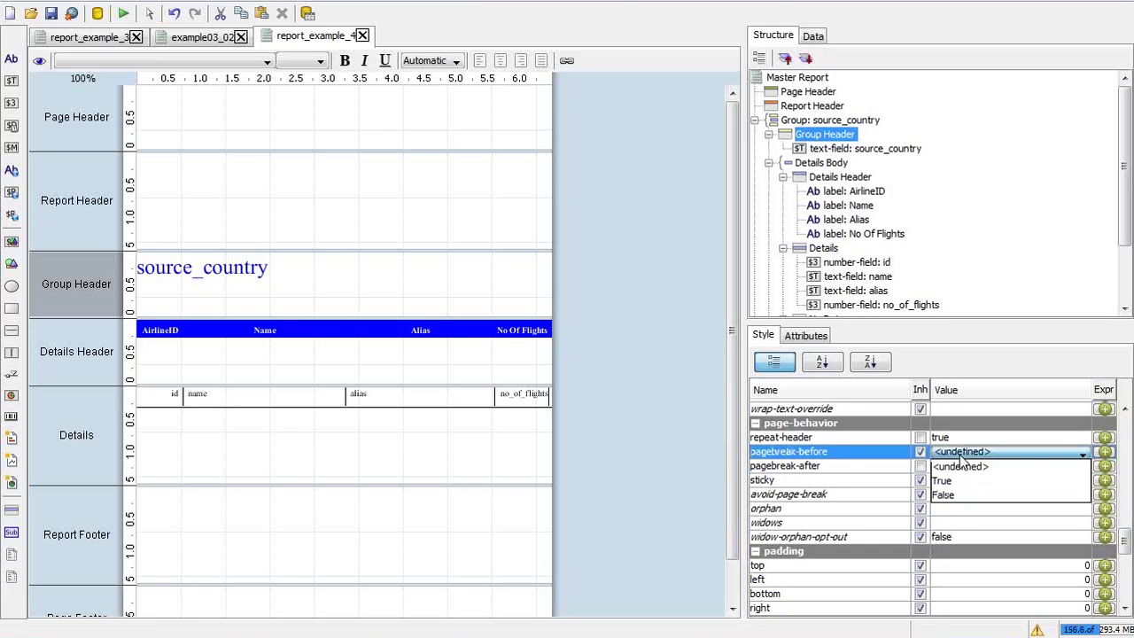
pyautogui.click(961, 492)
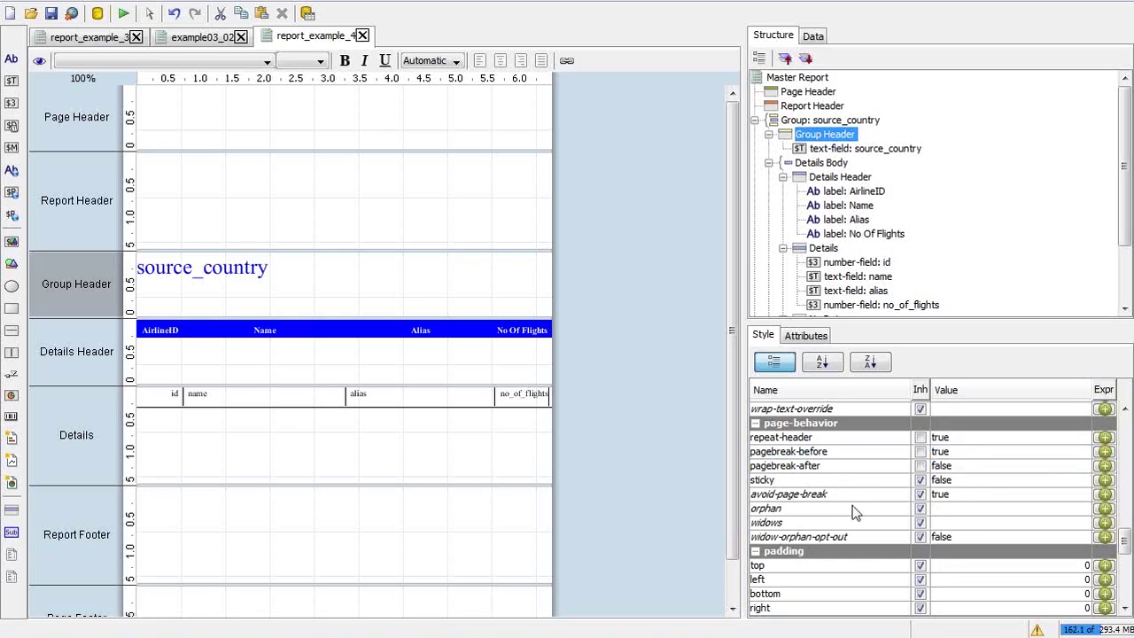
pyautogui.click(945, 513)
pyautogui.click(945, 513)
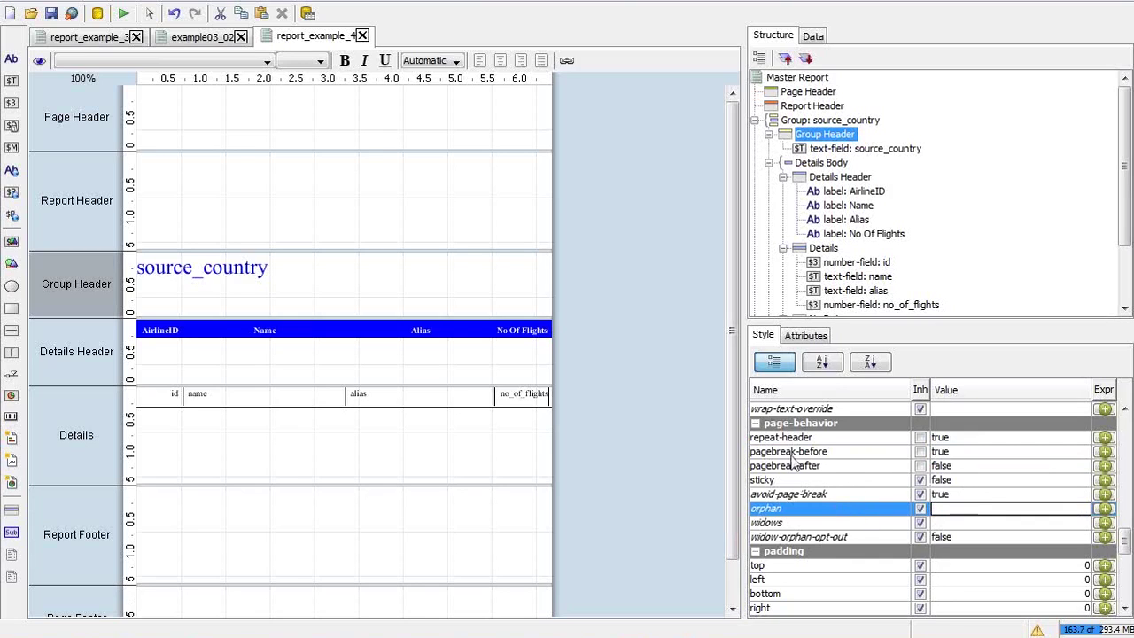
pyautogui.click(359, 145)
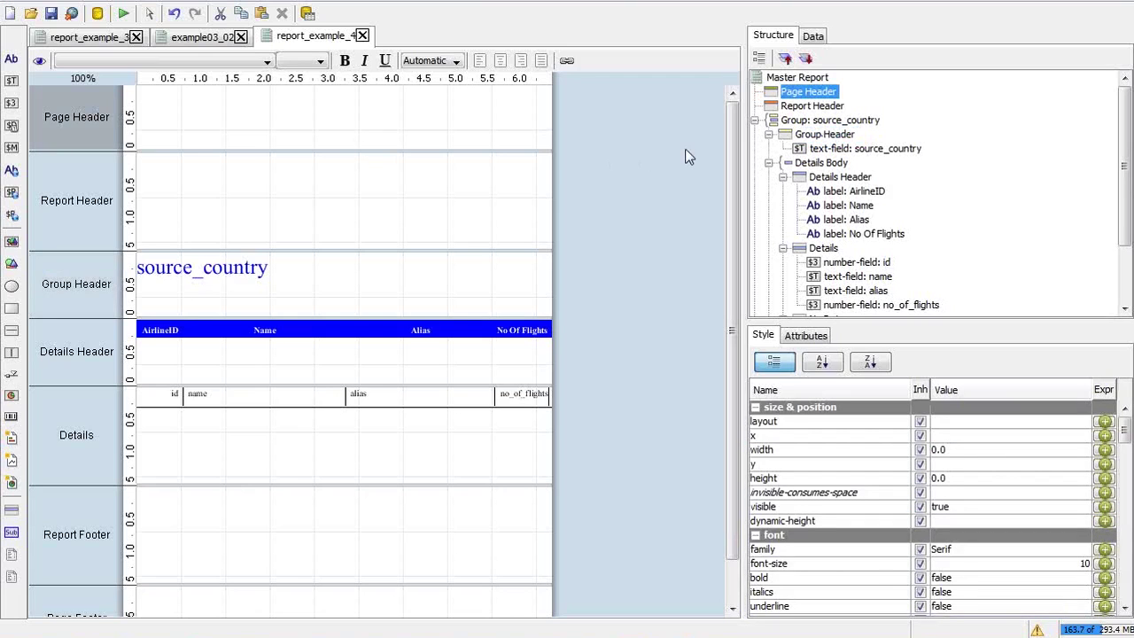
# Append a limit clause below the ORDER BY in the no_of_flights_countrywise query
pyautogui.click(808, 39)
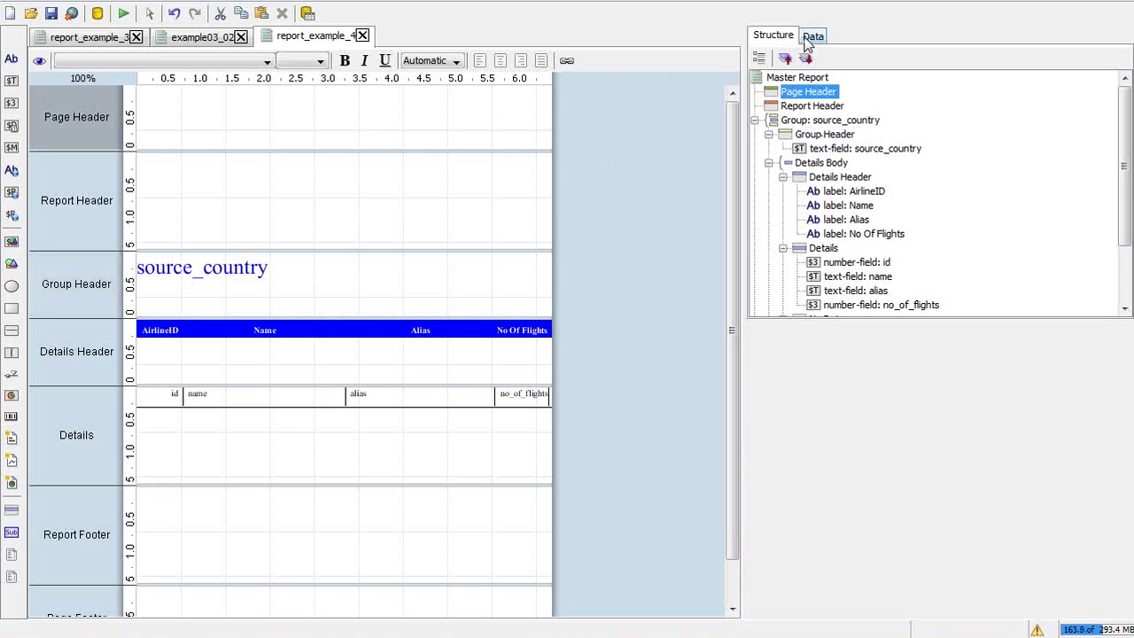
pyautogui.doubleClick(828, 106)
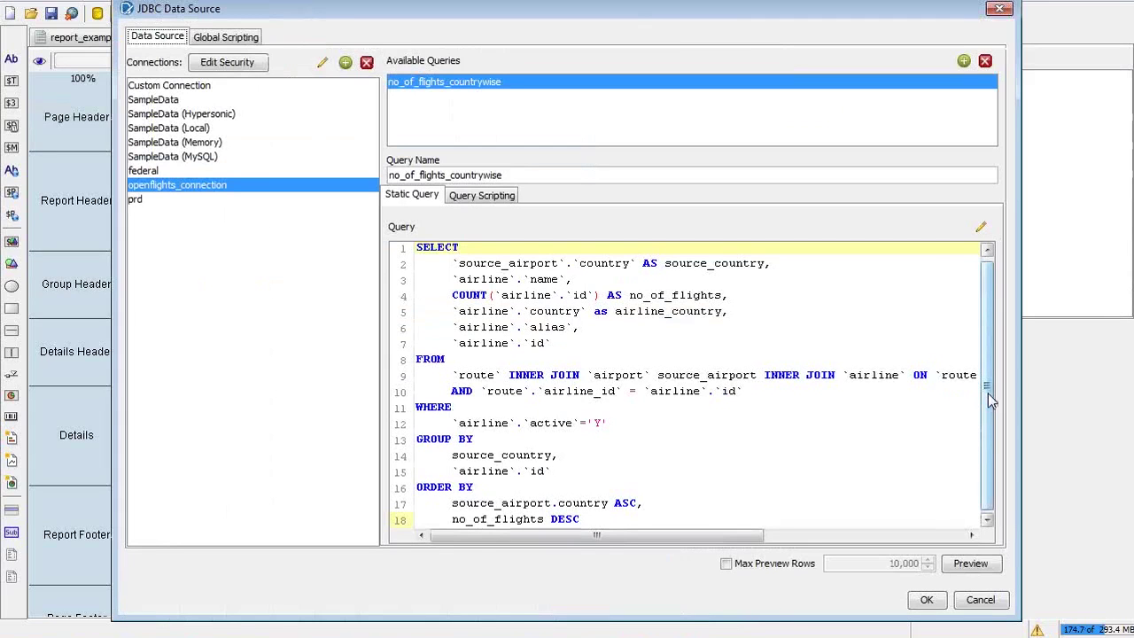
pyautogui.click(591, 516)
pyautogui.press('Return')
pyautogui.press('Return')
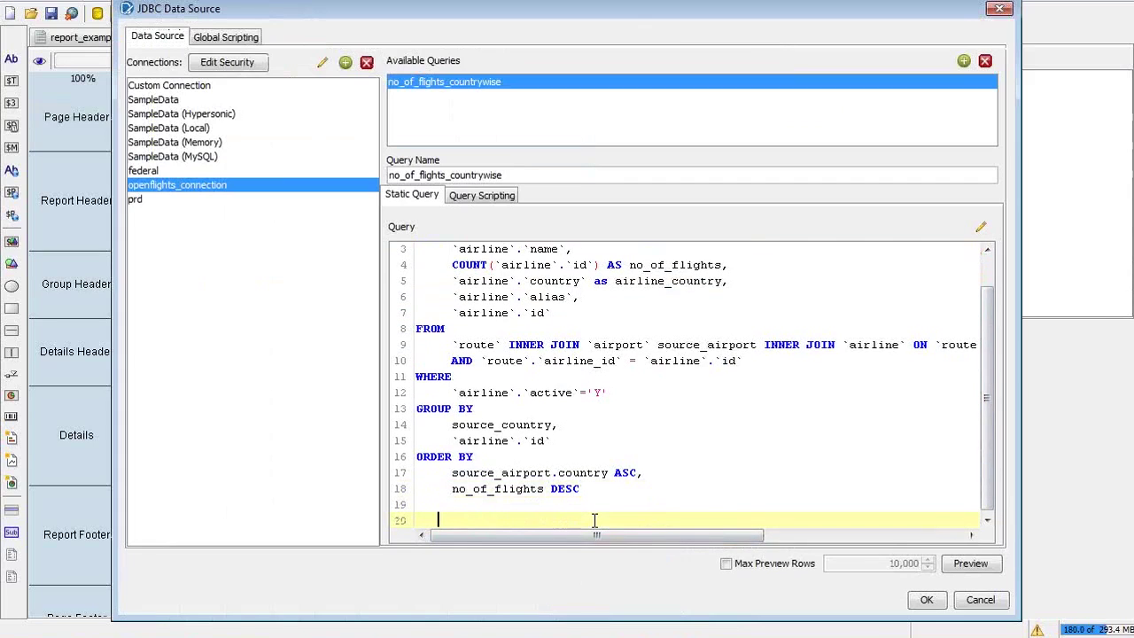
pyautogui.write('limit 100')
# Save the query change and preview the limited report as a PDF in Adobe Reader
pyautogui.click(916, 607)
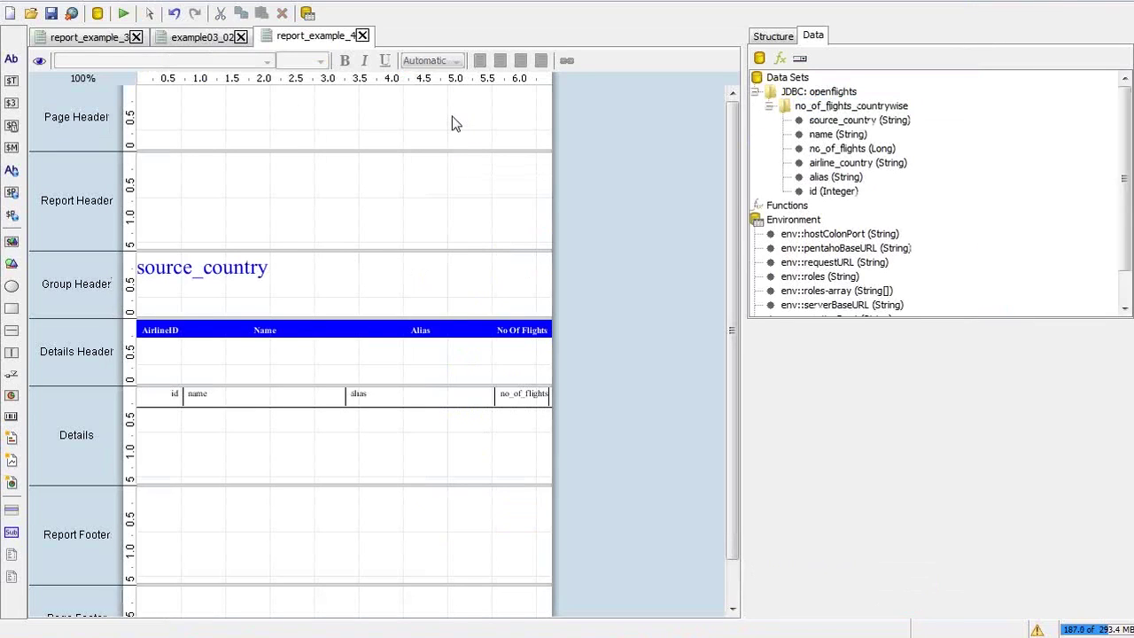
pyautogui.click(125, 16)
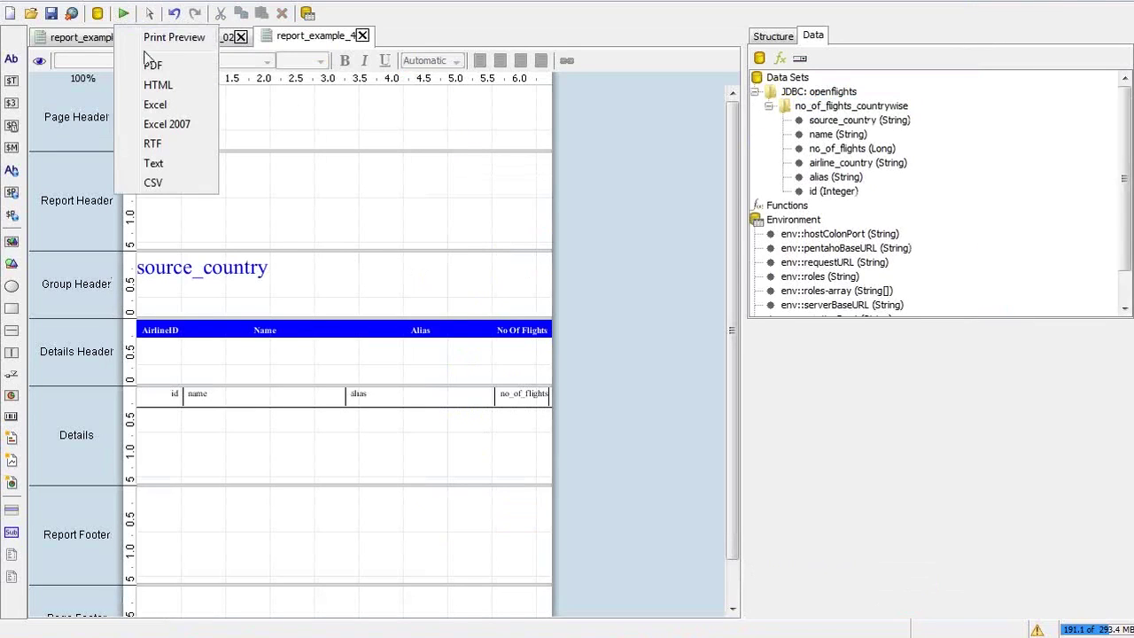
pyautogui.click(161, 77)
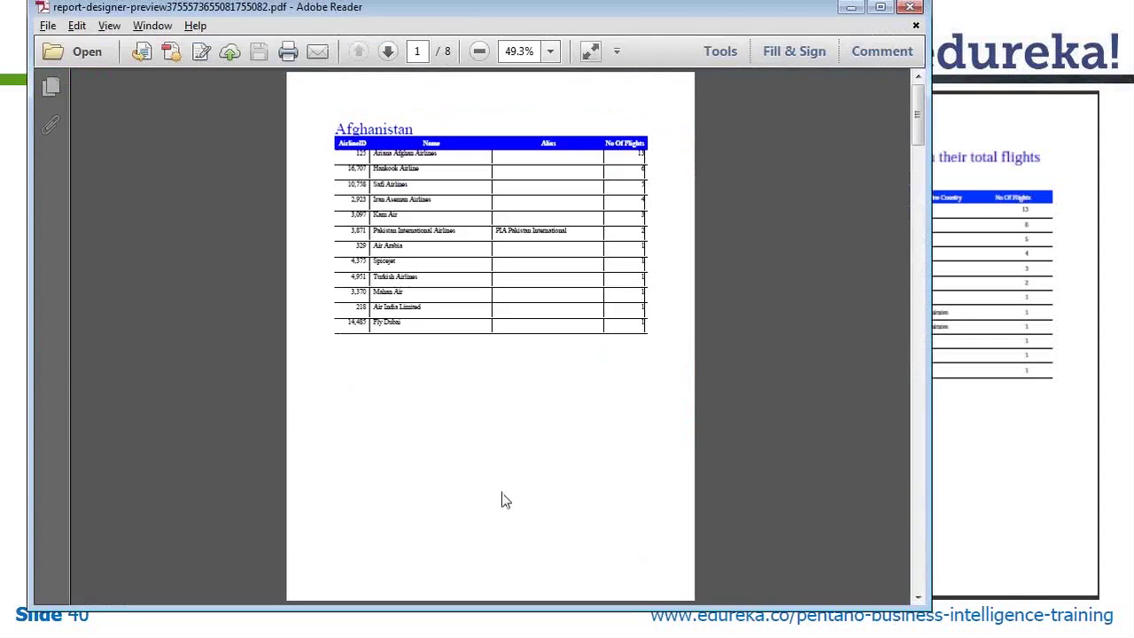
pyautogui.hotkey('alt', 'Tab')
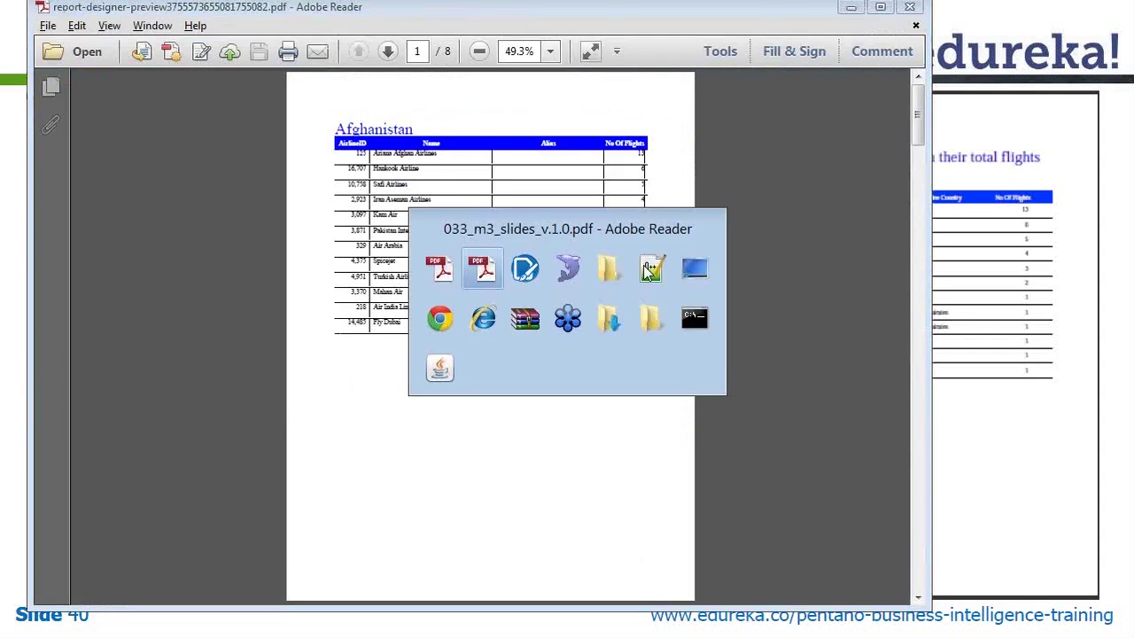
pyautogui.click(567, 320)
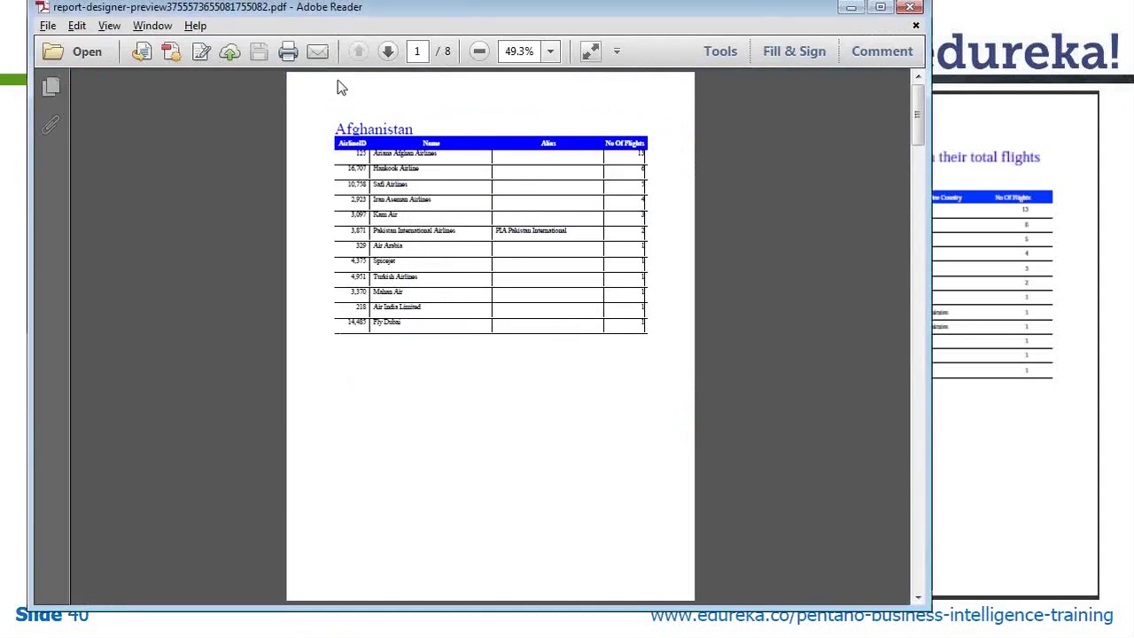
# Step through the country pages to American Samoa and back to Afghanistan, then close the PDF
pyautogui.click(390, 51)
pyautogui.click(390, 51)
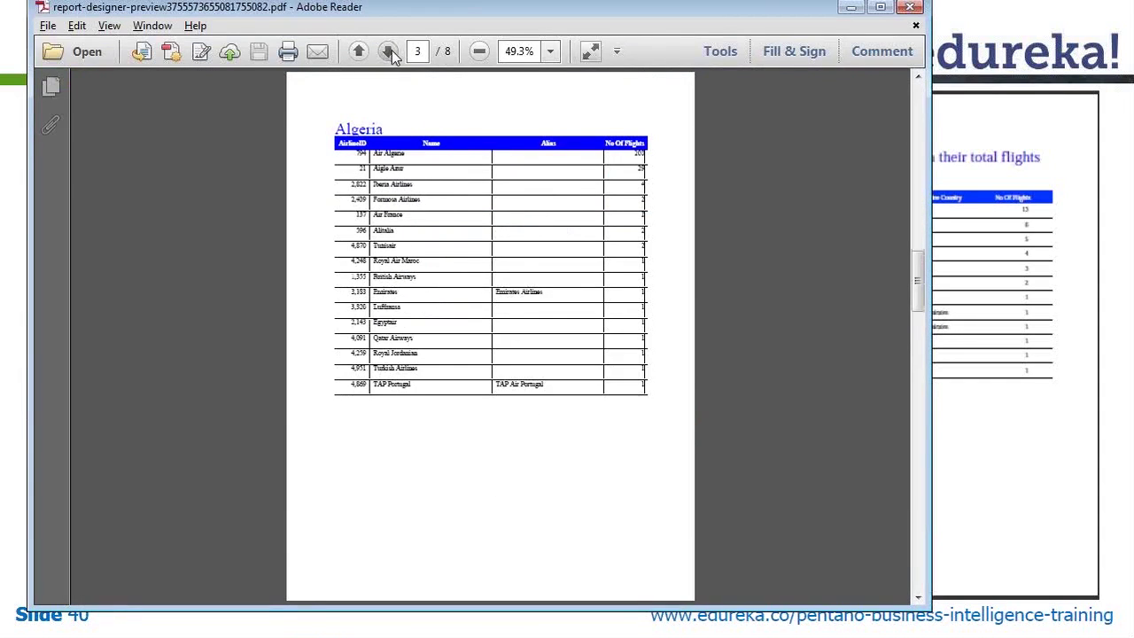
pyautogui.click(390, 51)
pyautogui.click(359, 51)
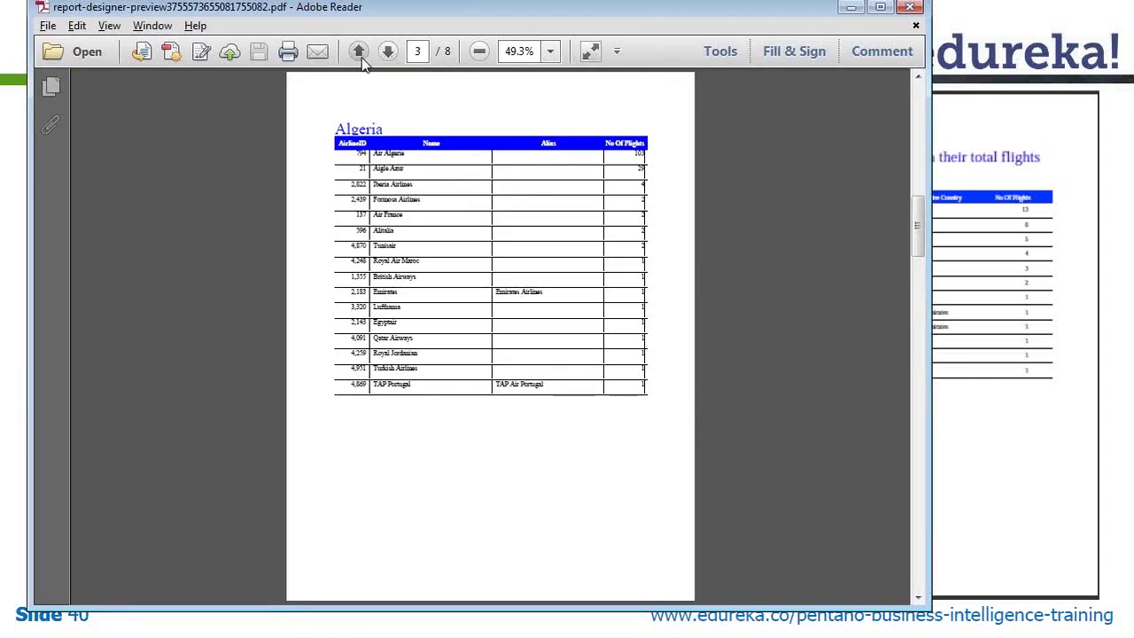
pyautogui.click(360, 55)
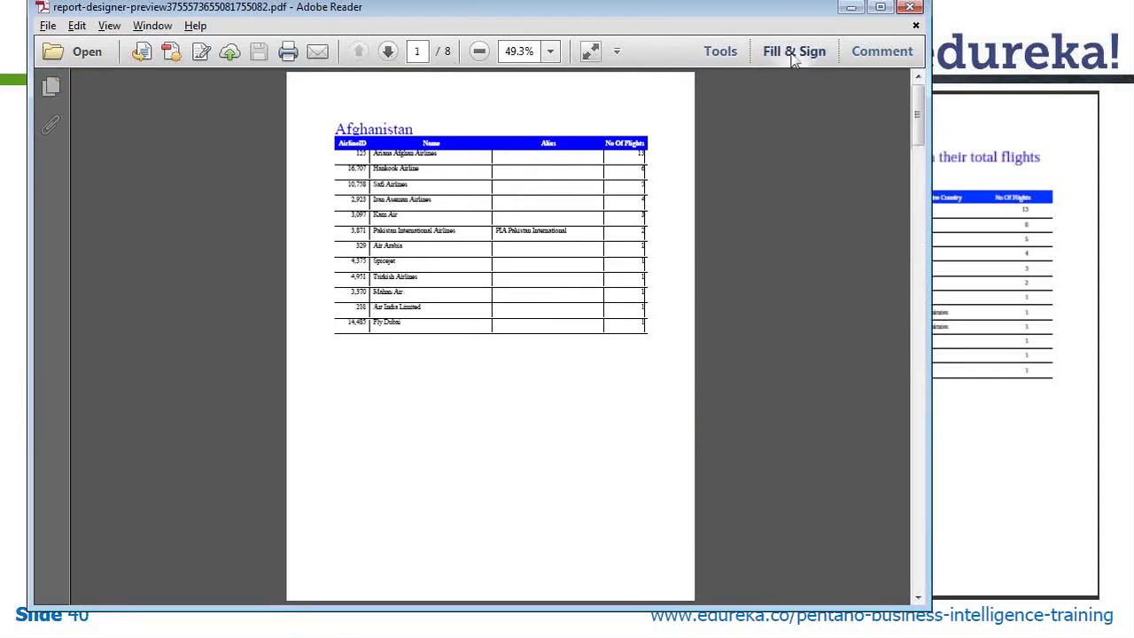
pyautogui.click(909, 9)
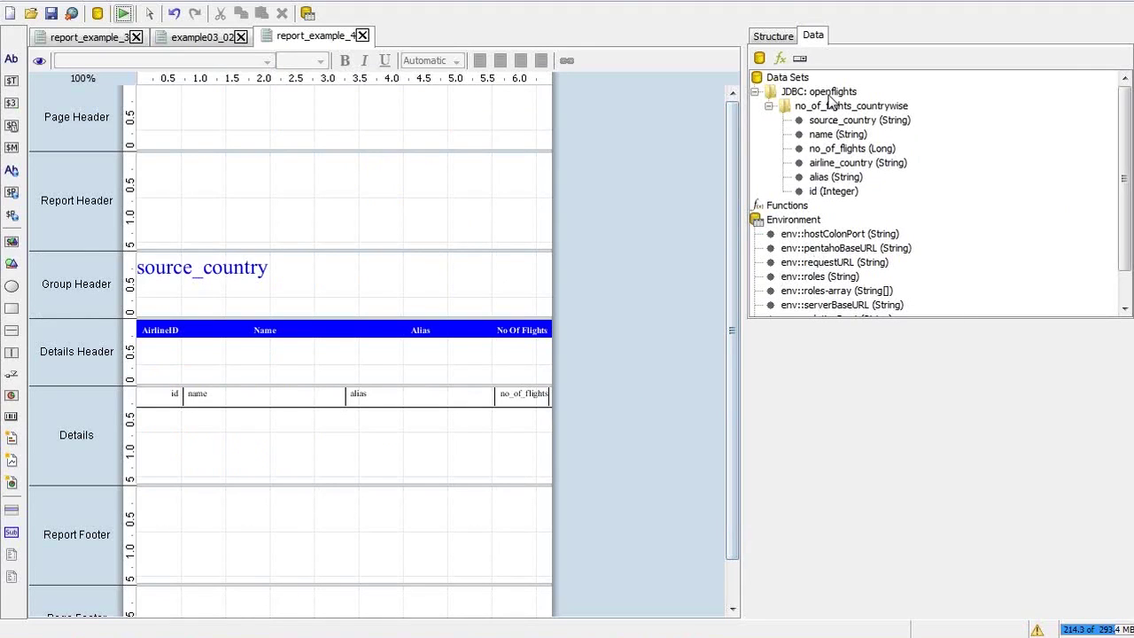
# Delete the limit 100 line from the no_of_flights_countrywise query and save it
pyautogui.click(826, 107)
pyautogui.doubleClick(826, 107)
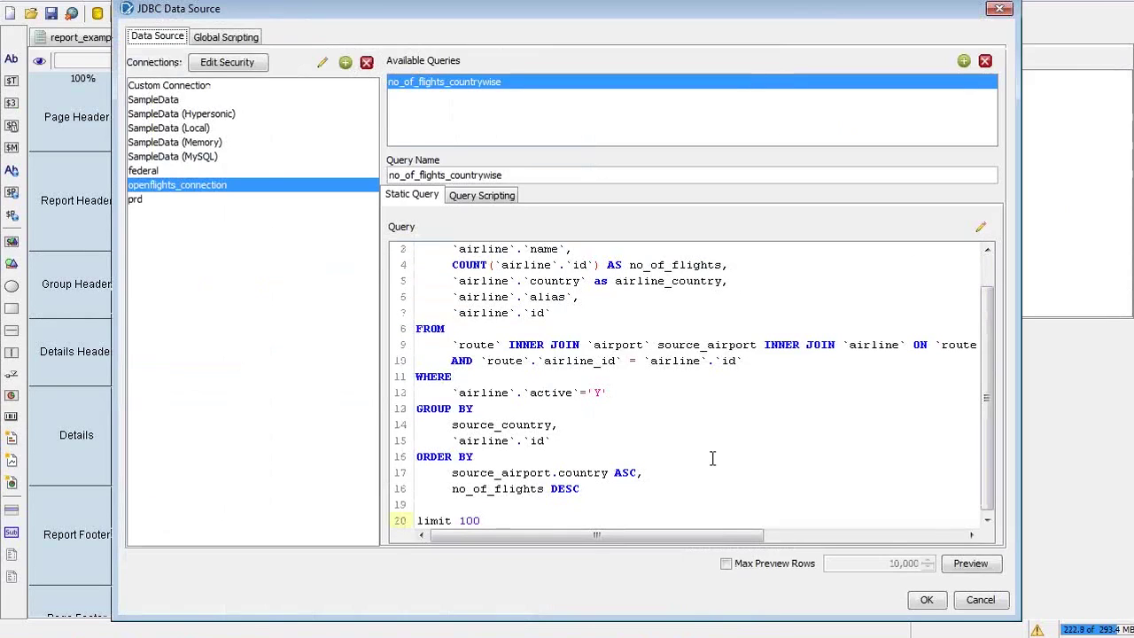
pyautogui.moveTo(499, 520); pyautogui.dragTo(416, 520)
pyautogui.press('BackSpace')
pyautogui.press('BackSpace')
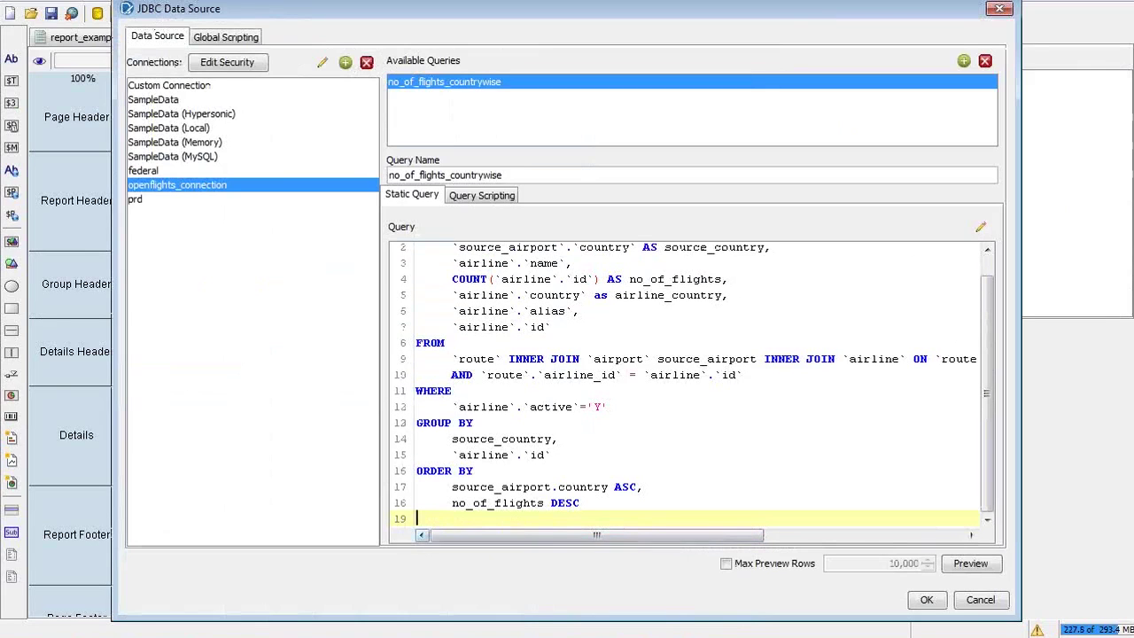
pyautogui.click(926, 599)
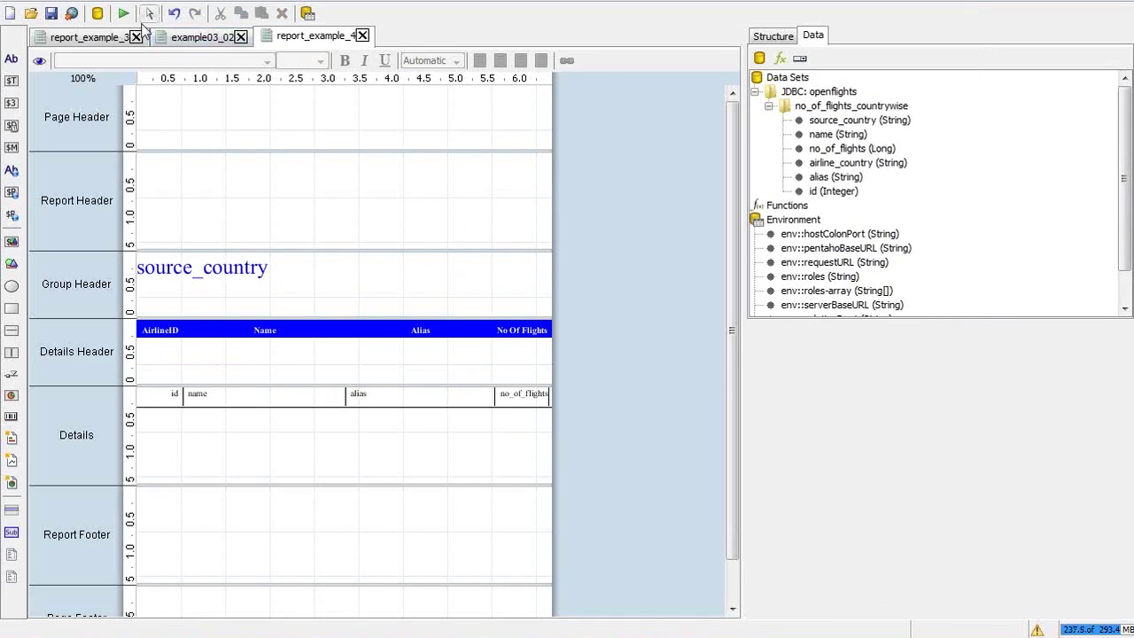
# Set the source_country group title field's height to 40 and review its vertical alignment
pyautogui.click(212, 267)
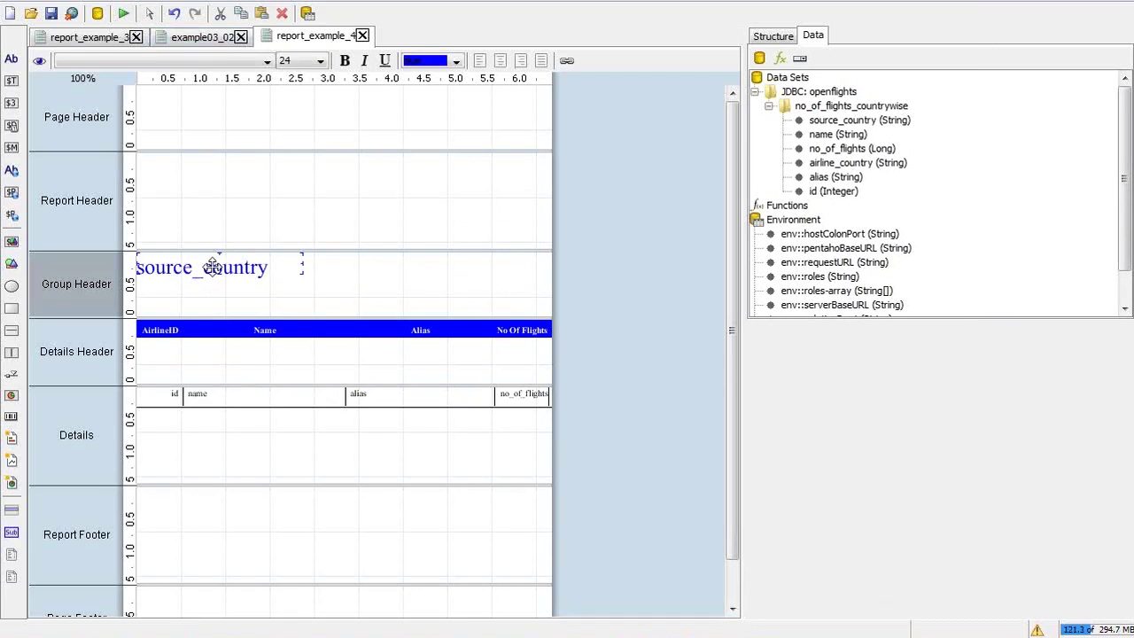
pyautogui.click(787, 40)
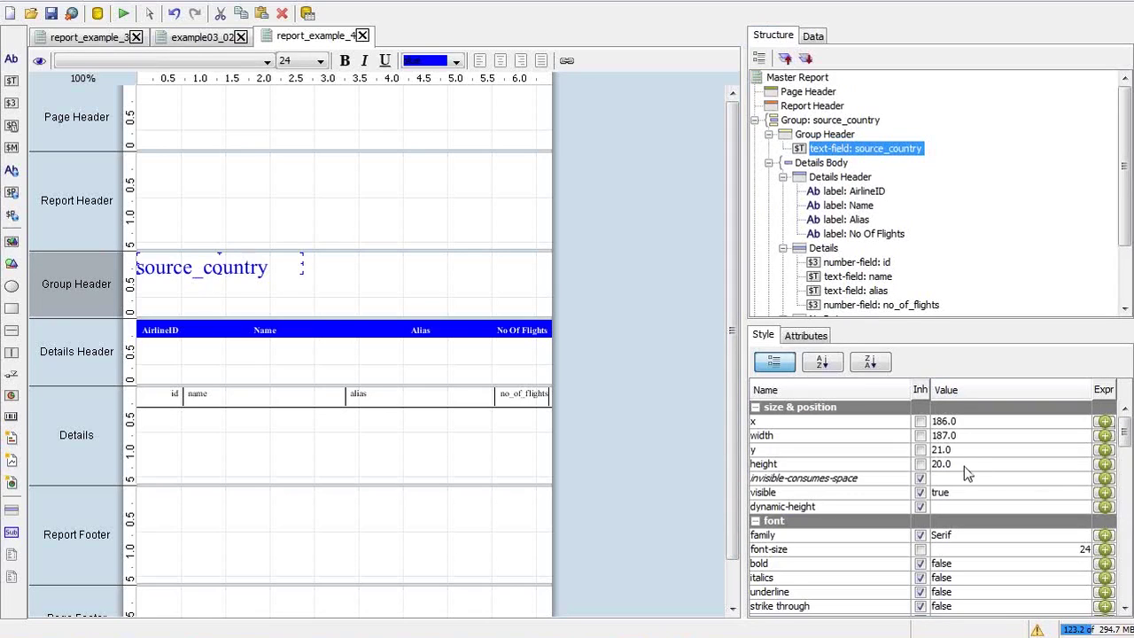
pyautogui.click(941, 465)
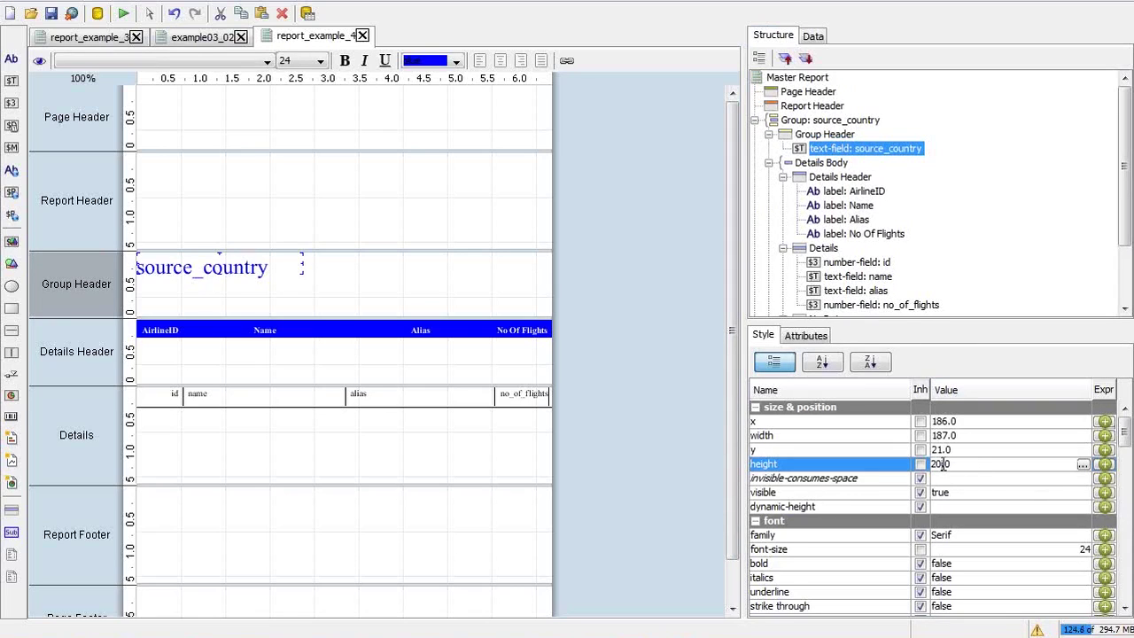
pyautogui.hotkey('shift', 'Right')
pyautogui.write('4')
pyautogui.press('Return')
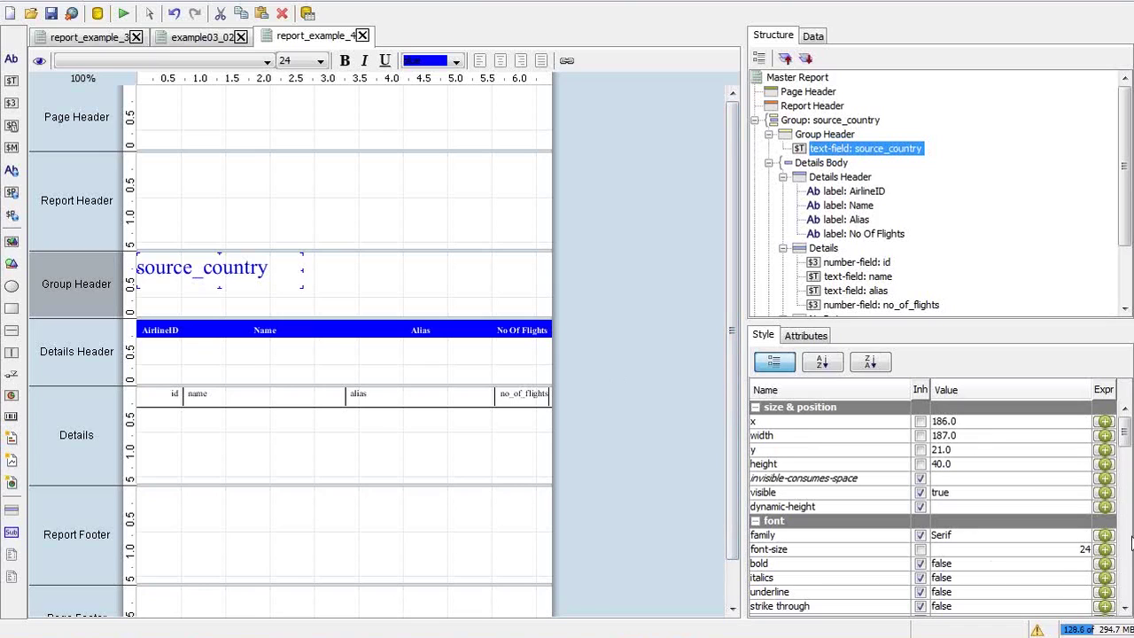
pyautogui.scroll(-5, 1126, 455)
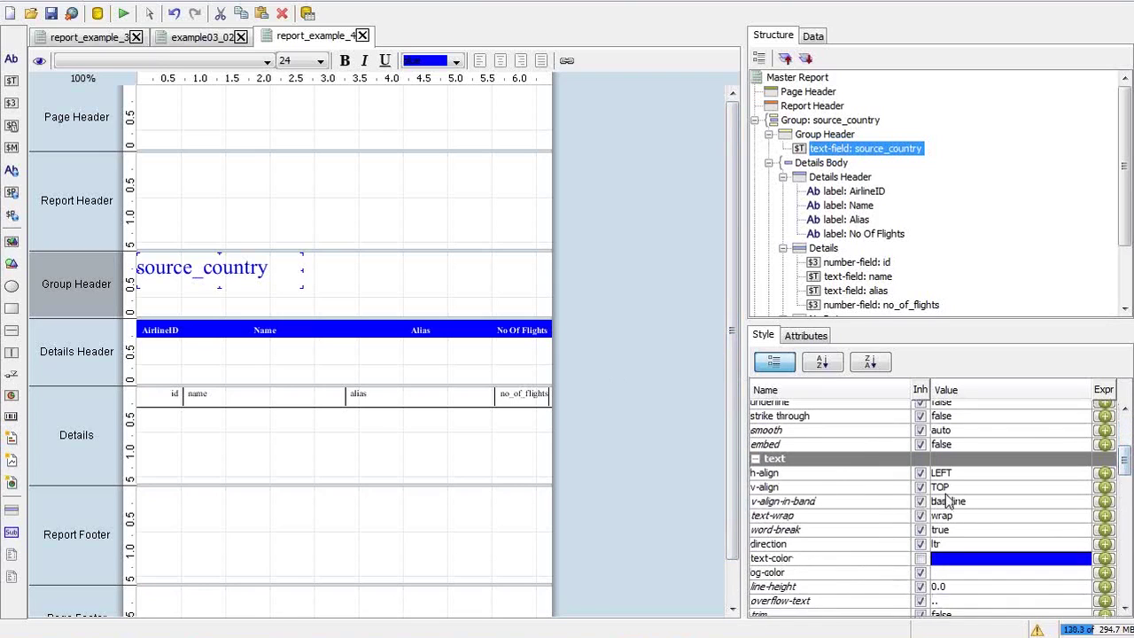
pyautogui.click(941, 487)
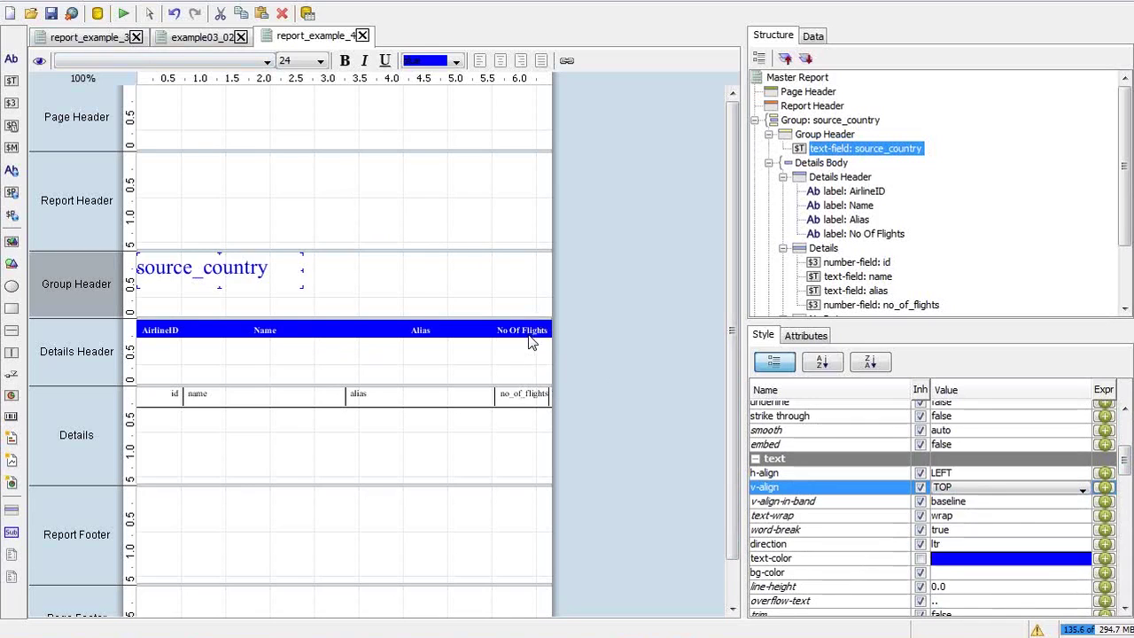
pyautogui.click(534, 392)
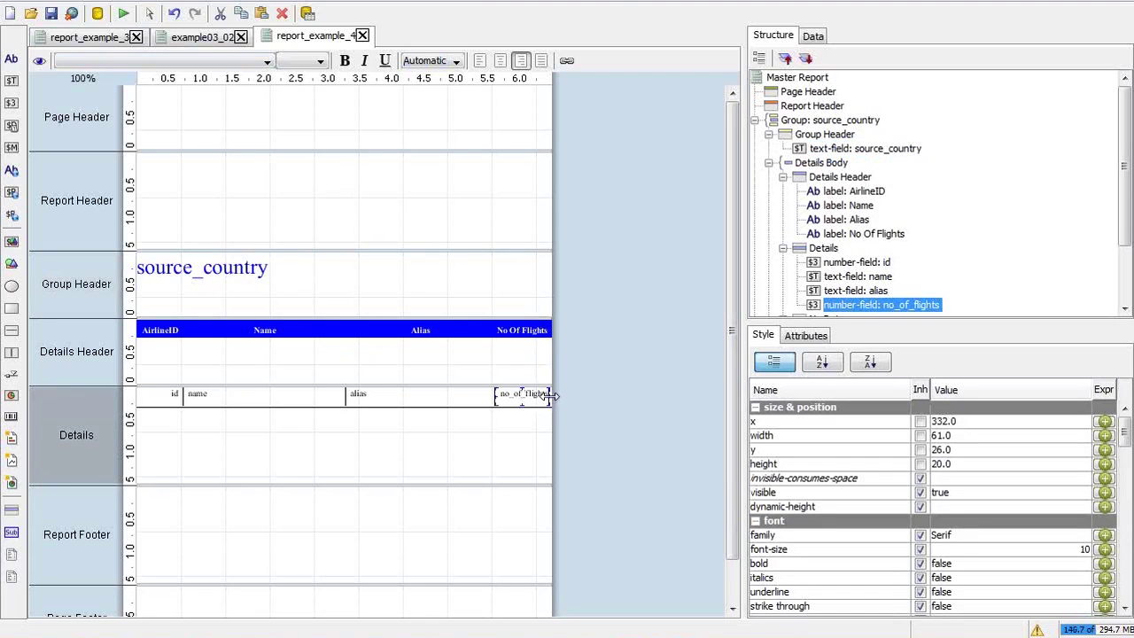
# Widen the no_of_flights field to 64 and preview the full report as a PDF
pyautogui.moveTo(551, 396); pyautogui.dragTo(553, 396)
pyautogui.click(123, 12)
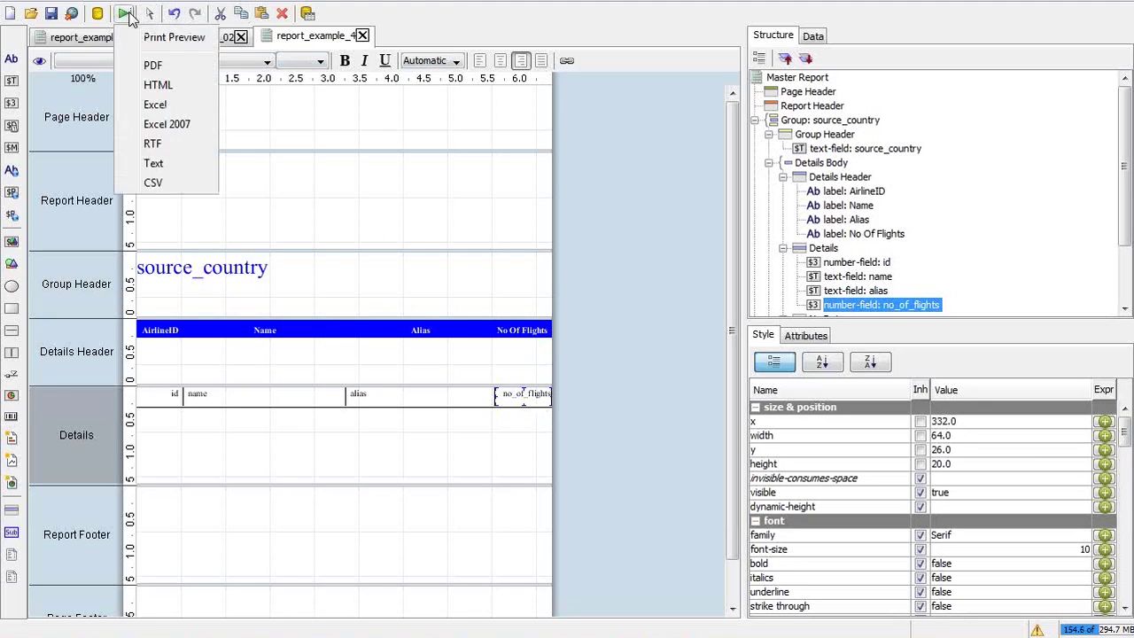
pyautogui.click(153, 65)
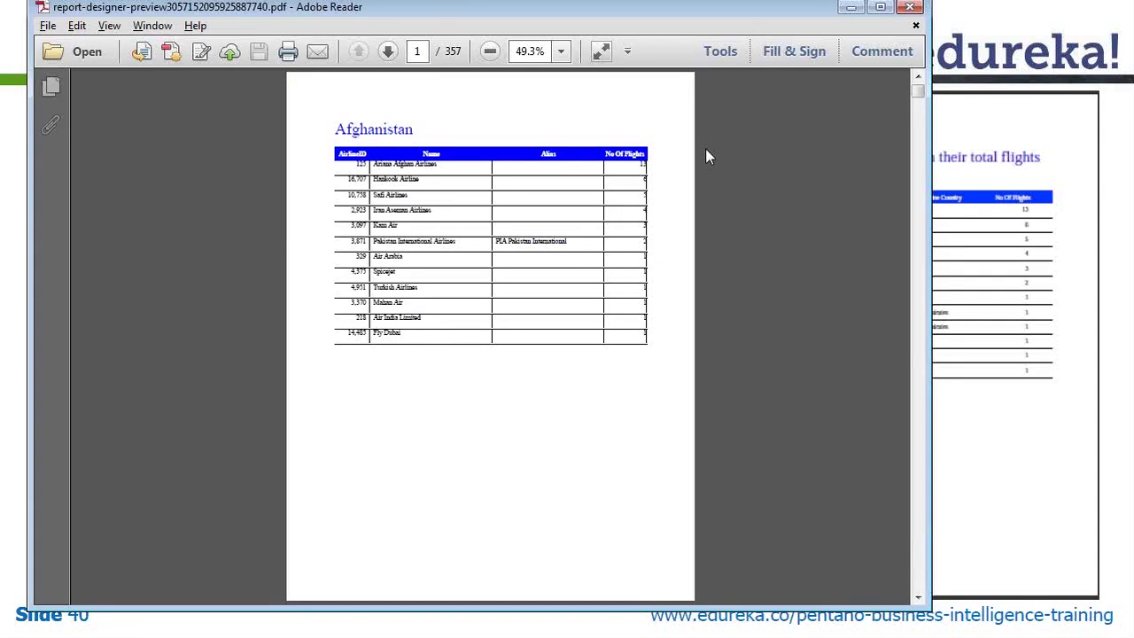
# View the PDF at 125% in a widened window showing the No Of Flights column, then close Reader and return to Pentaho
pyautogui.click(1131, 36)
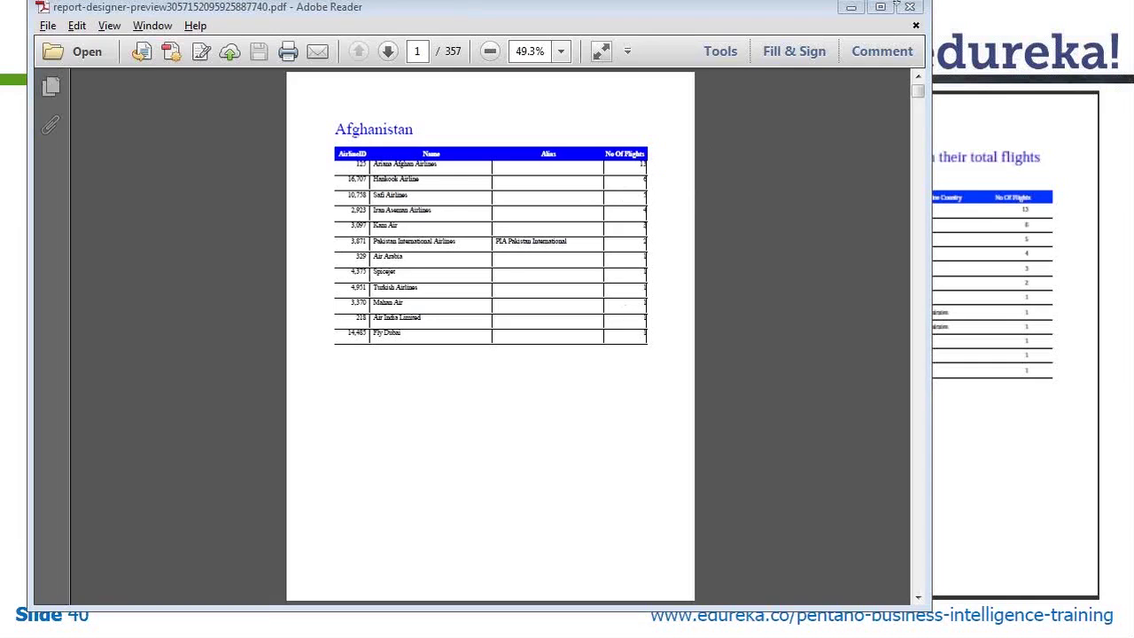
pyautogui.click(560, 51)
pyautogui.click(595, 177)
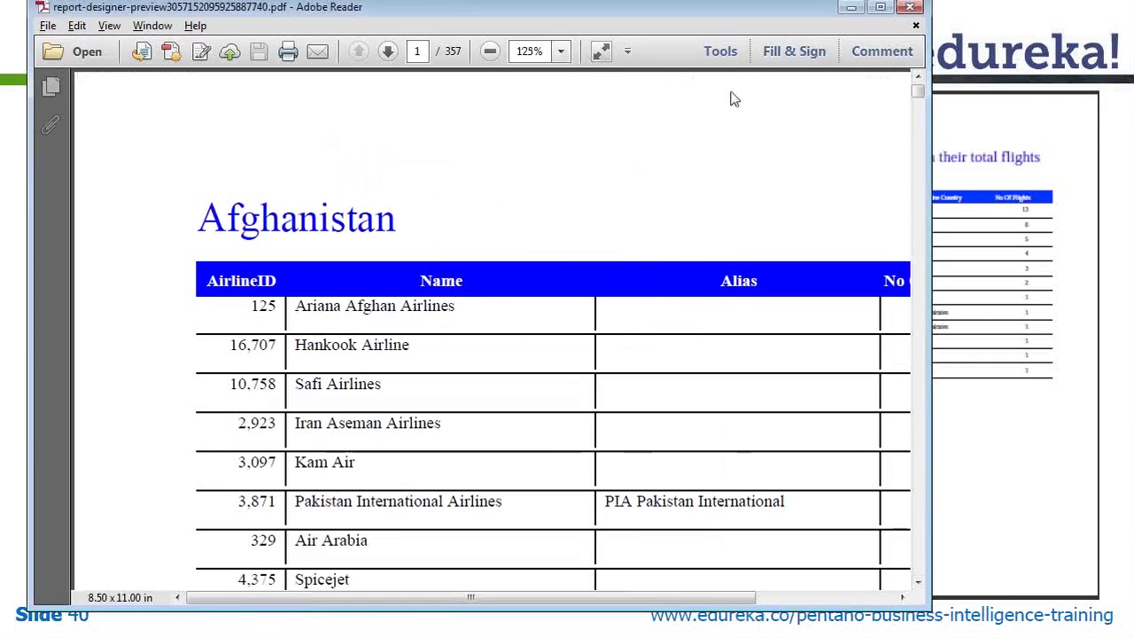
pyautogui.moveTo(929, 123); pyautogui.dragTo(1103, 157)
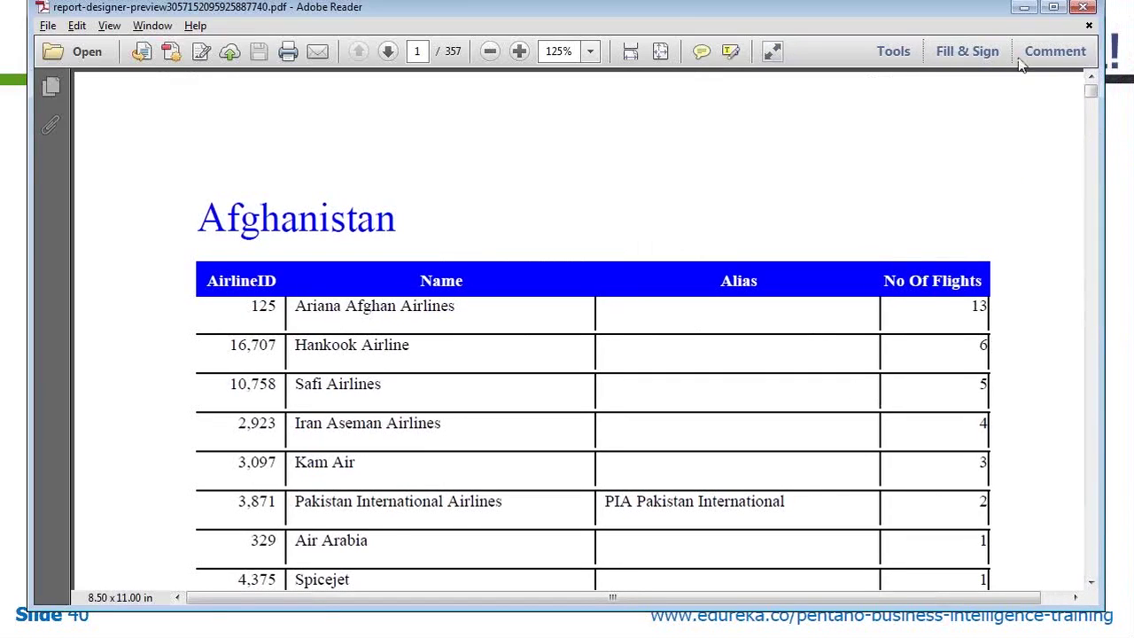
pyautogui.click(1082, 7)
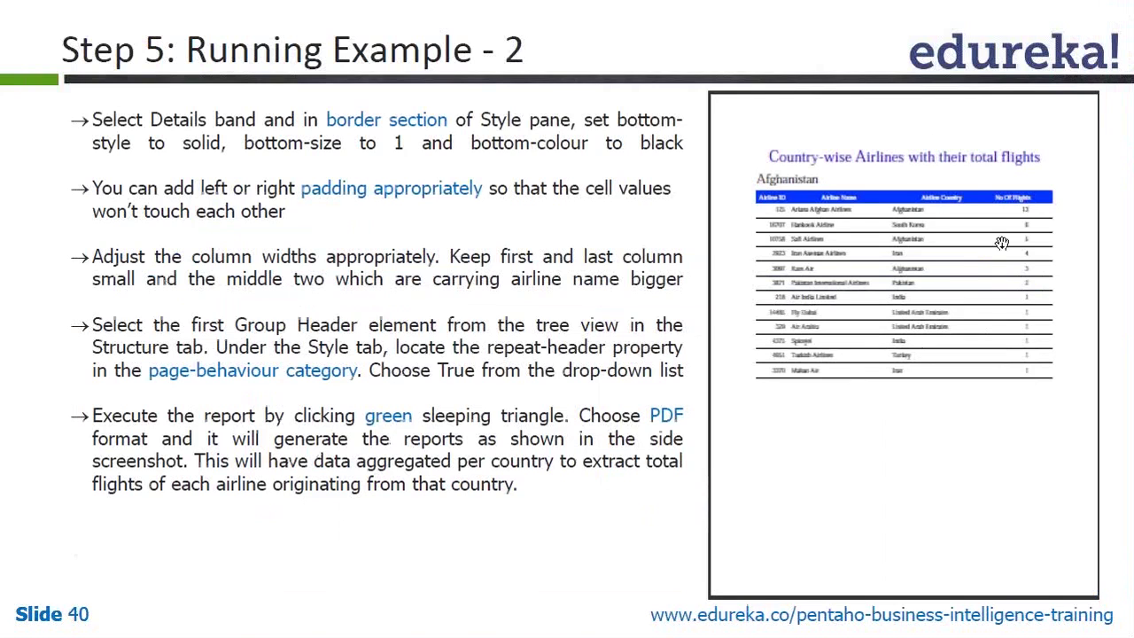
pyautogui.hotkey('alt', 'Tab')
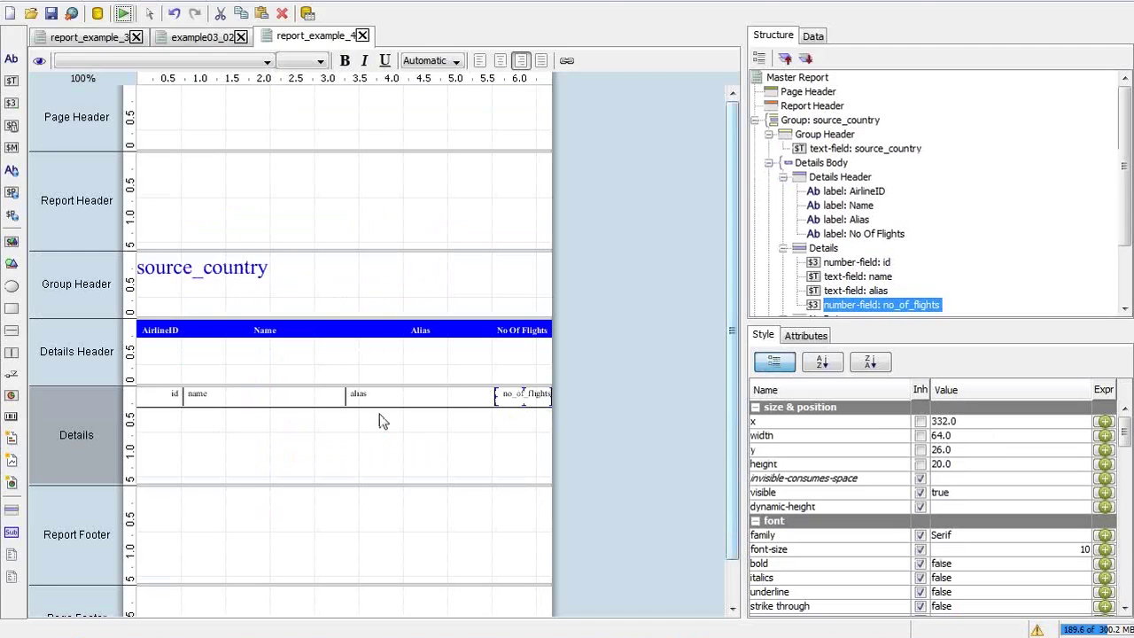
# Set the no_of_flights field's right border style to <undefined> in the Style pane
pyautogui.click(1125, 525)
pyautogui.click(1125, 526)
pyautogui.click(1125, 525)
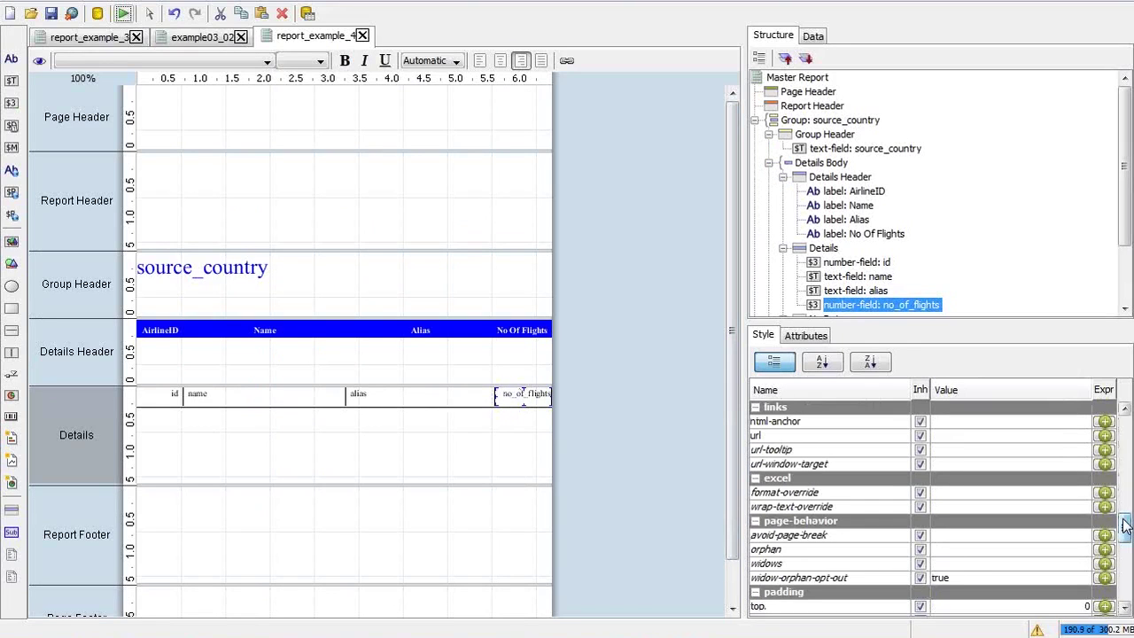
pyautogui.moveTo(1125, 526); pyautogui.dragTo(1130, 565)
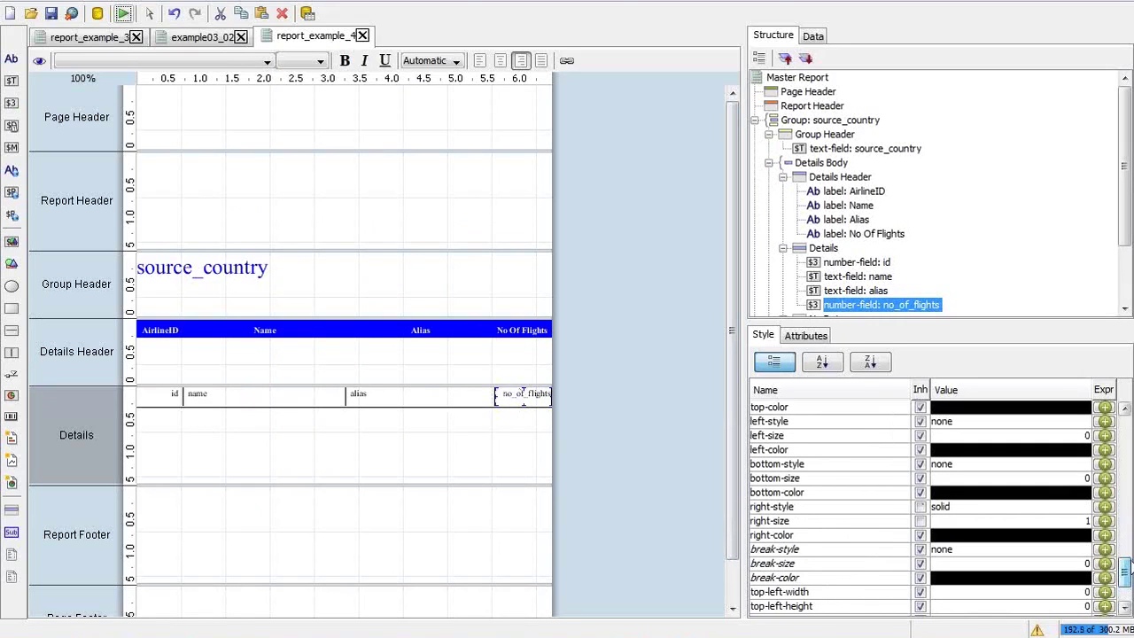
pyautogui.click(1064, 524)
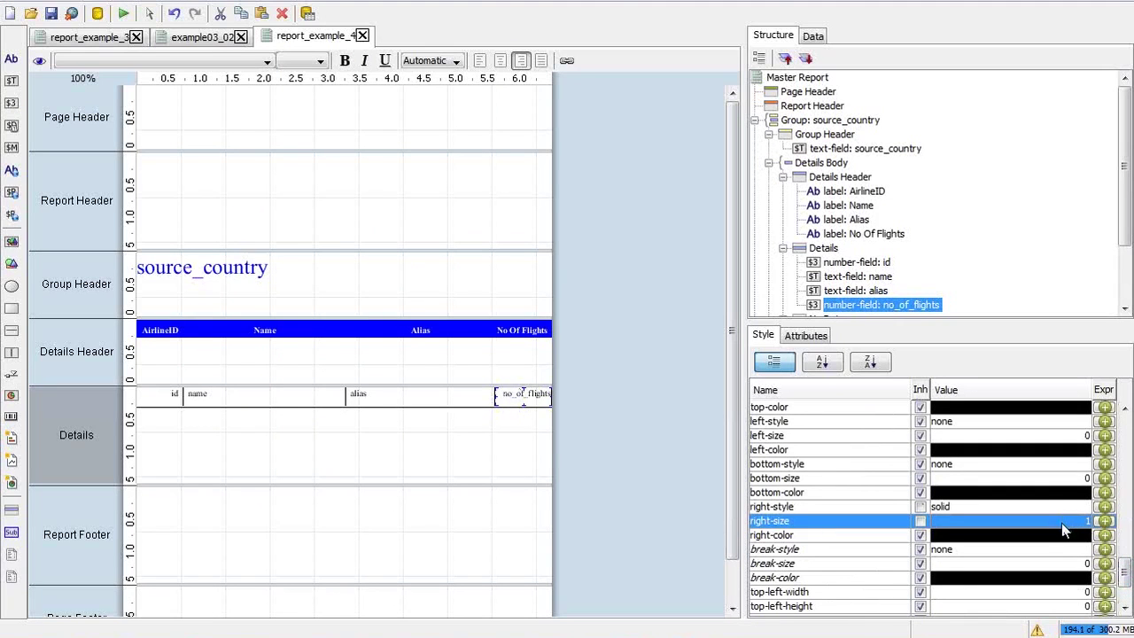
pyautogui.click(1058, 507)
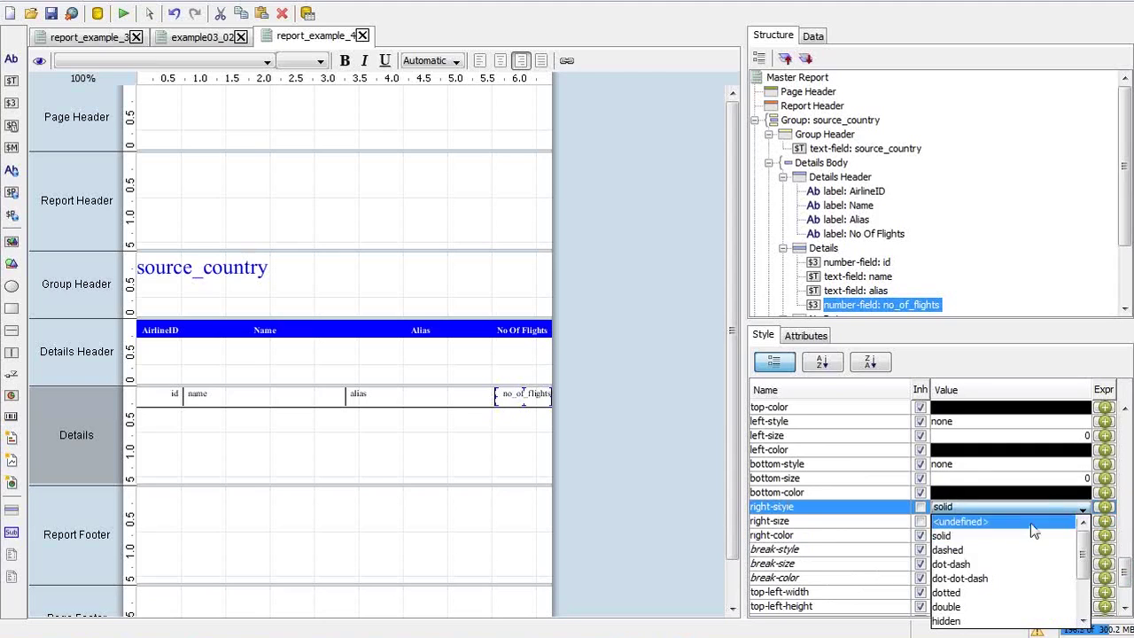
pyautogui.click(1034, 528)
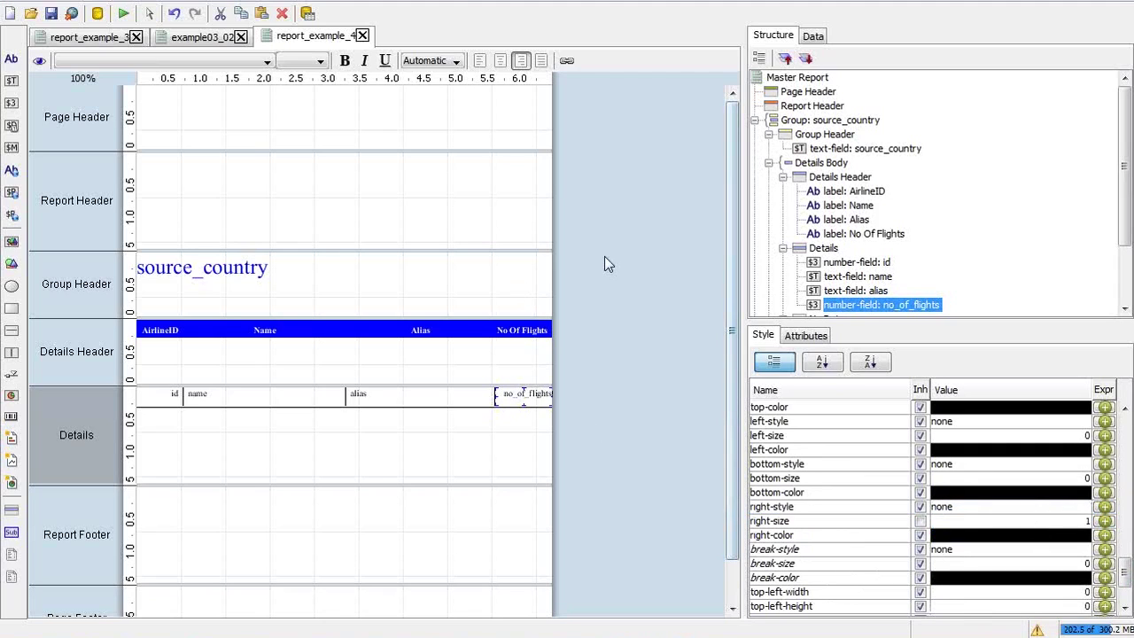
# Run the report as PDF and switch to the regenerated 357-page document
pyautogui.click(124, 14)
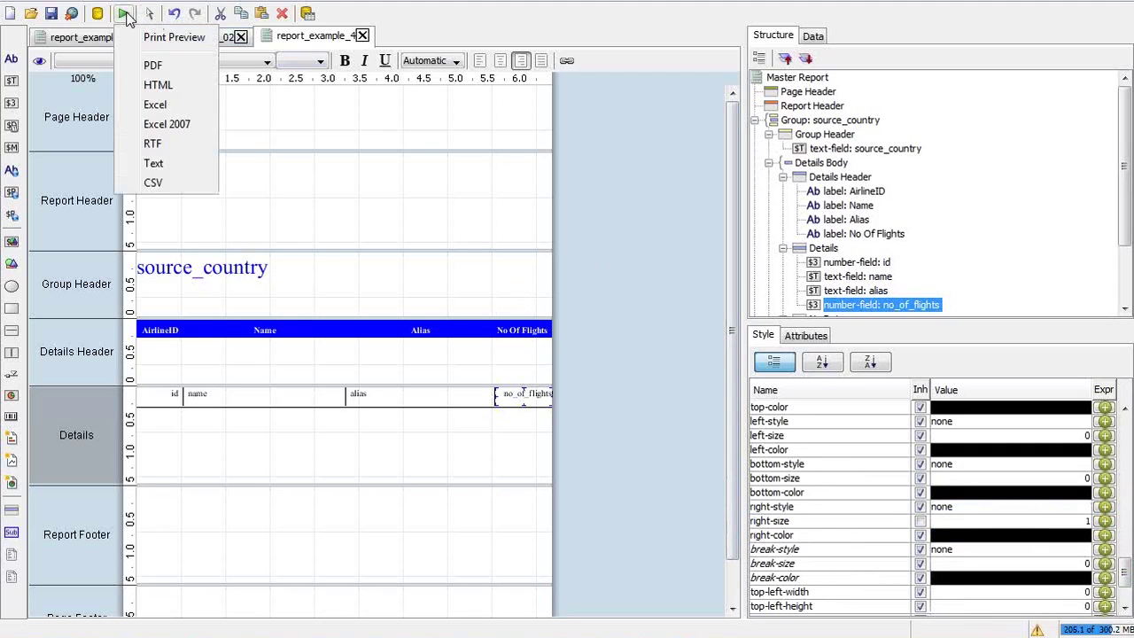
pyautogui.click(155, 65)
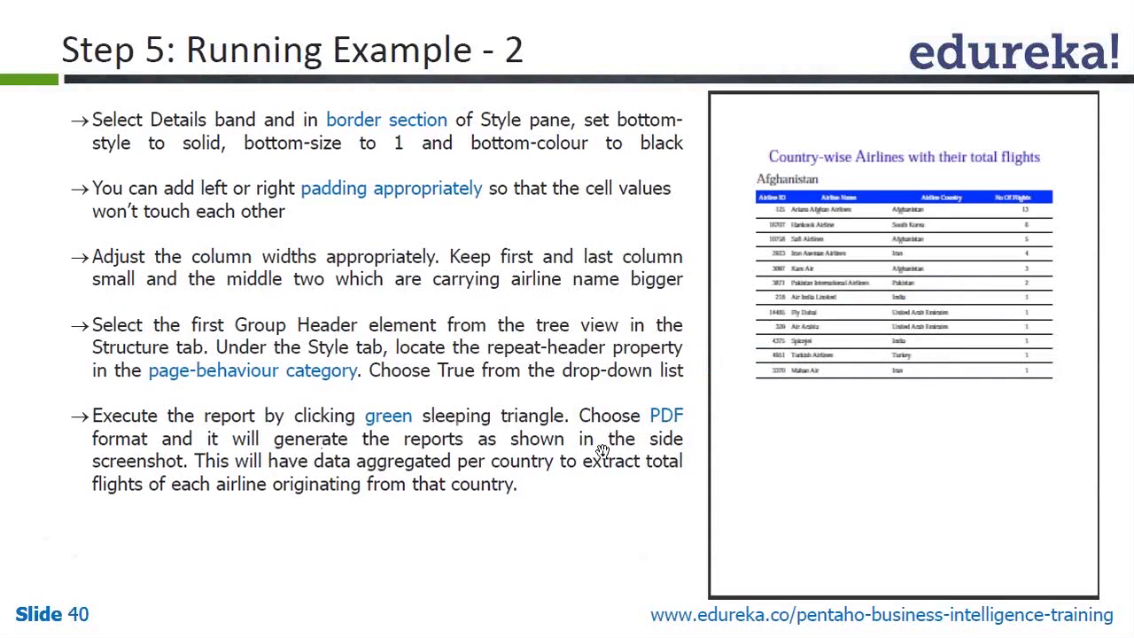
pyautogui.hotkey('alt', 'Tab')
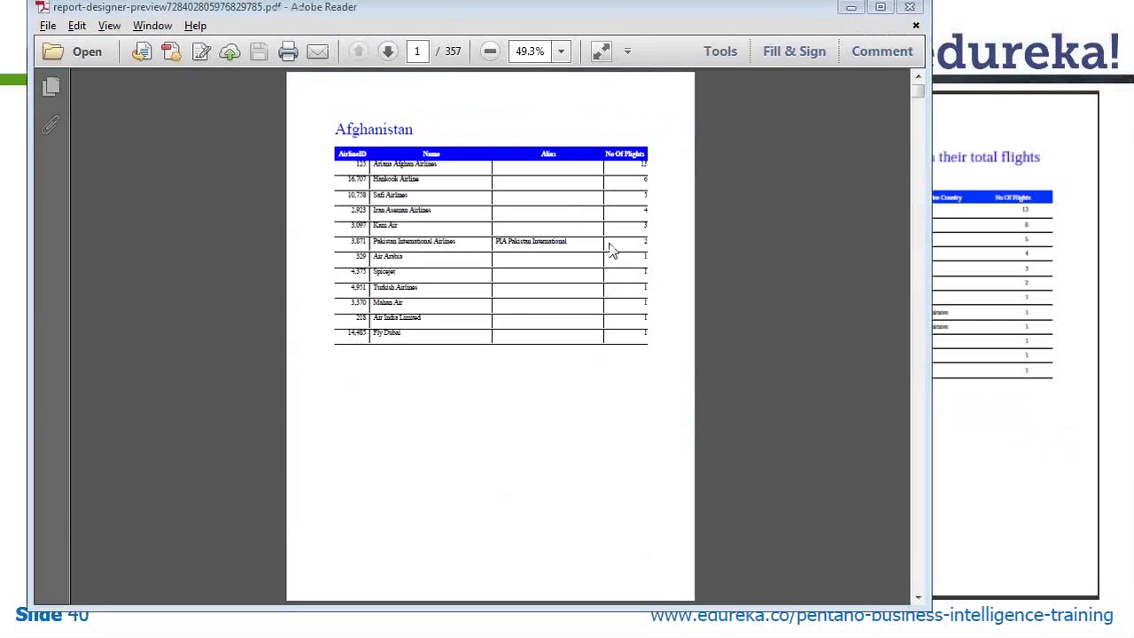
# Check the 357-page report in Print Preview, then close the preview
pyautogui.hotkey('alt', 'Tab')
pyautogui.hotkey('alt', 'Tab')
pyautogui.hotkey('alt', 'Tab')
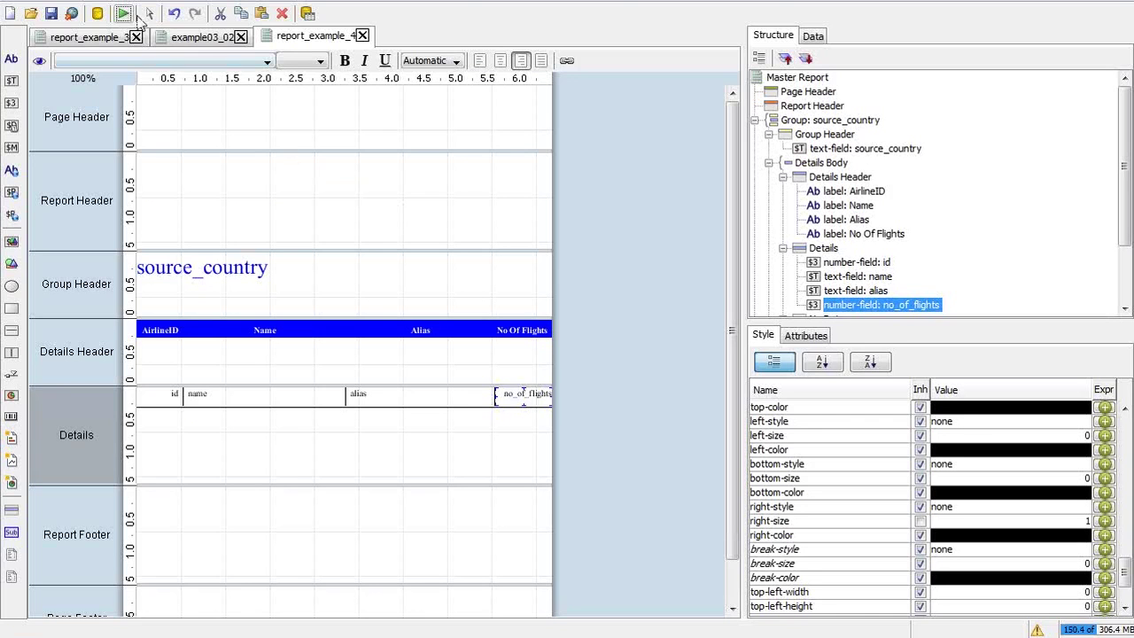
pyautogui.click(123, 12)
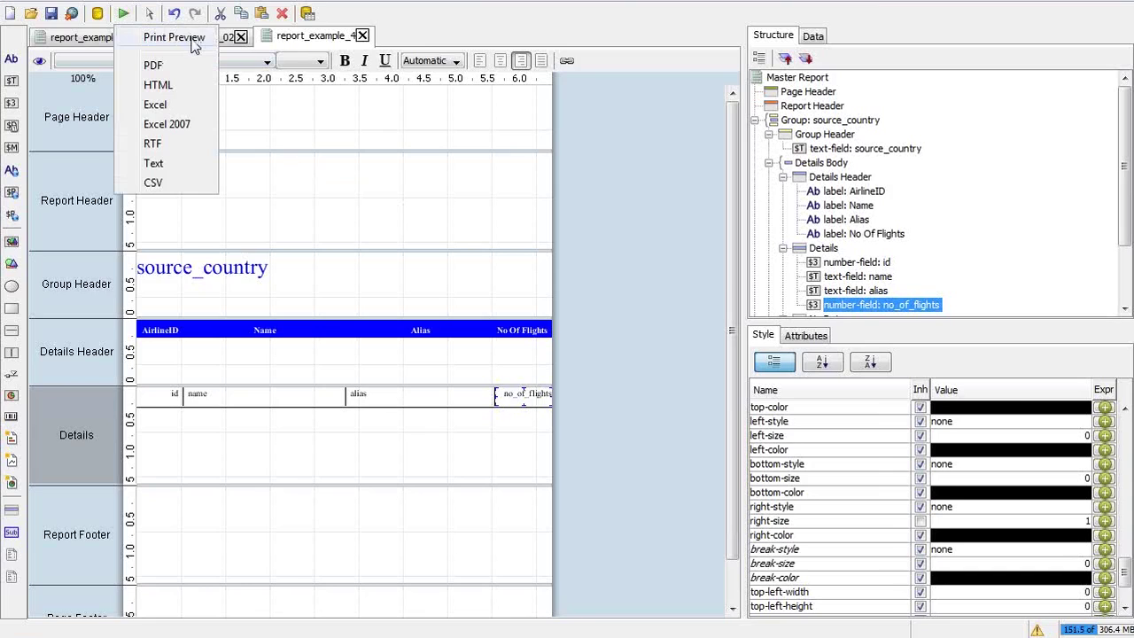
pyautogui.click(195, 45)
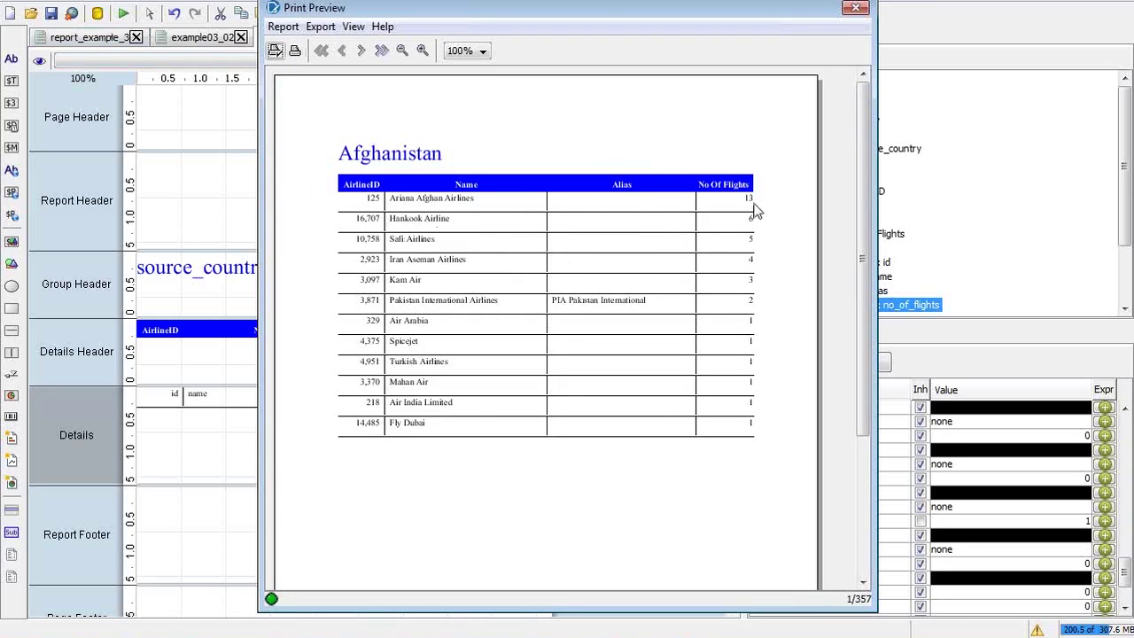
pyautogui.click(853, 7)
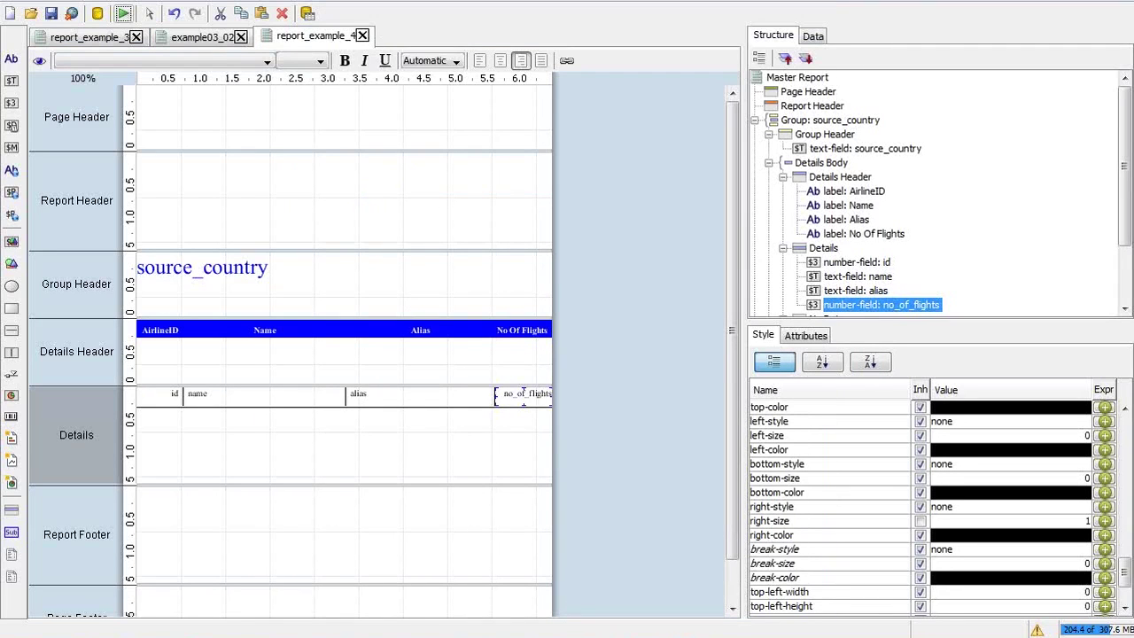
# Bring the exported report PDF to the front and view it at 100% zoom
pyautogui.click(687, 634)
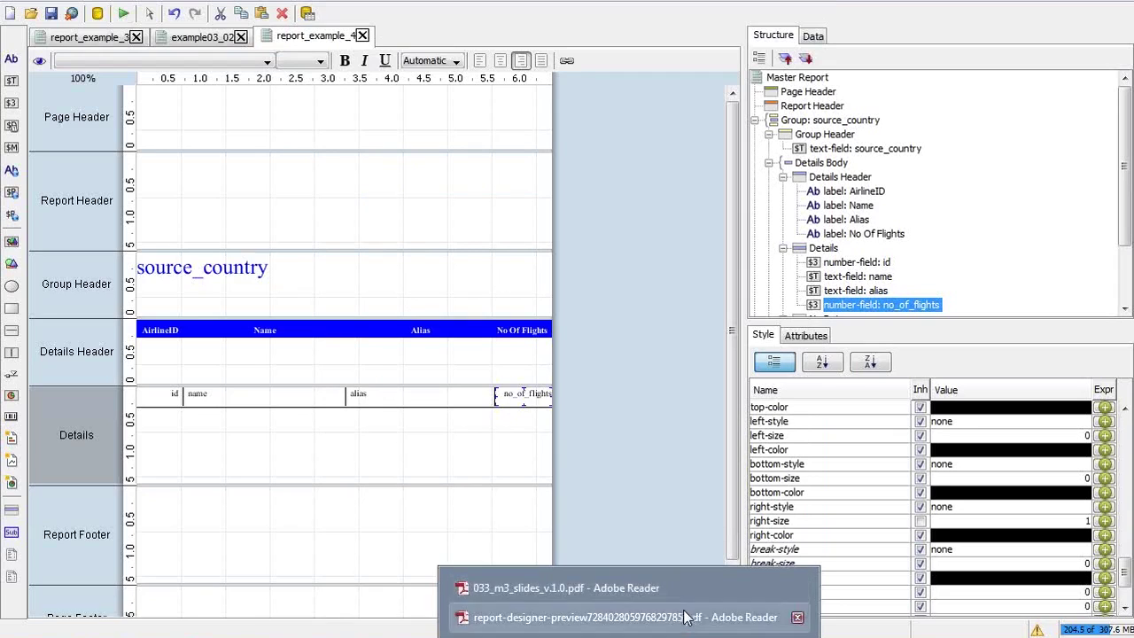
pyautogui.click(688, 614)
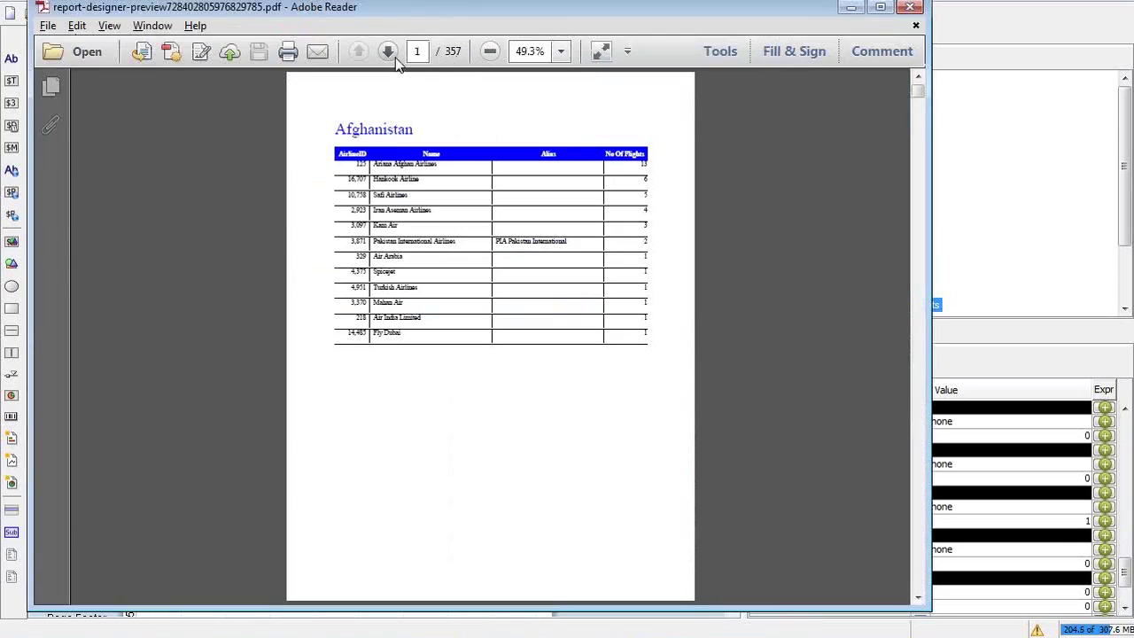
pyautogui.click(560, 51)
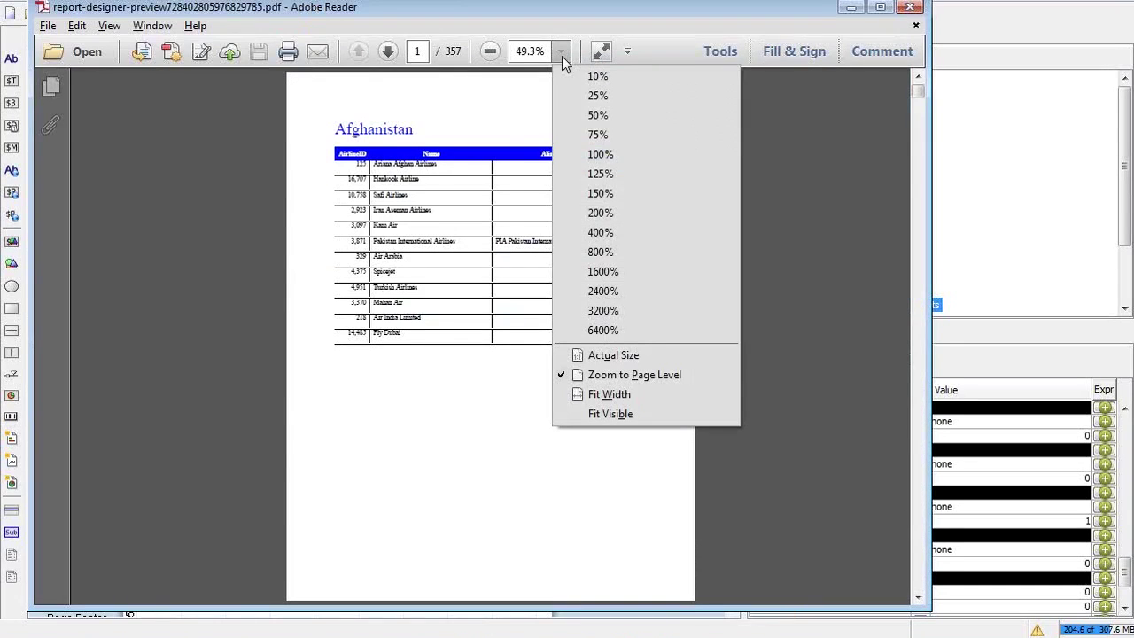
pyautogui.click(603, 154)
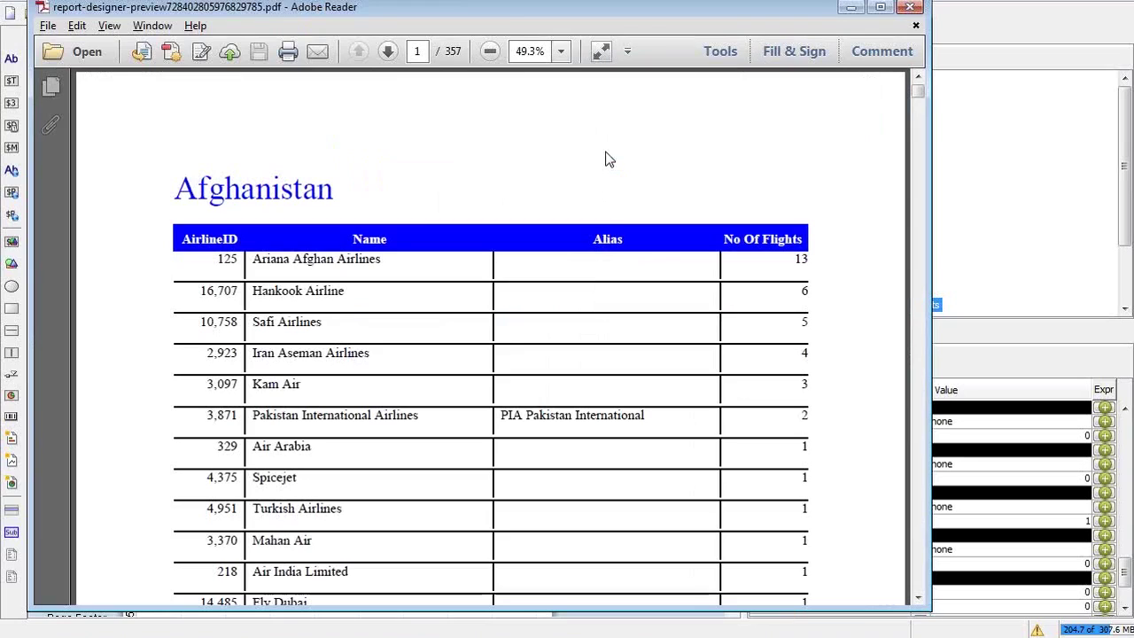
# Search the PDF for 'United States'
pyautogui.hotkey('ctrl', 'f')
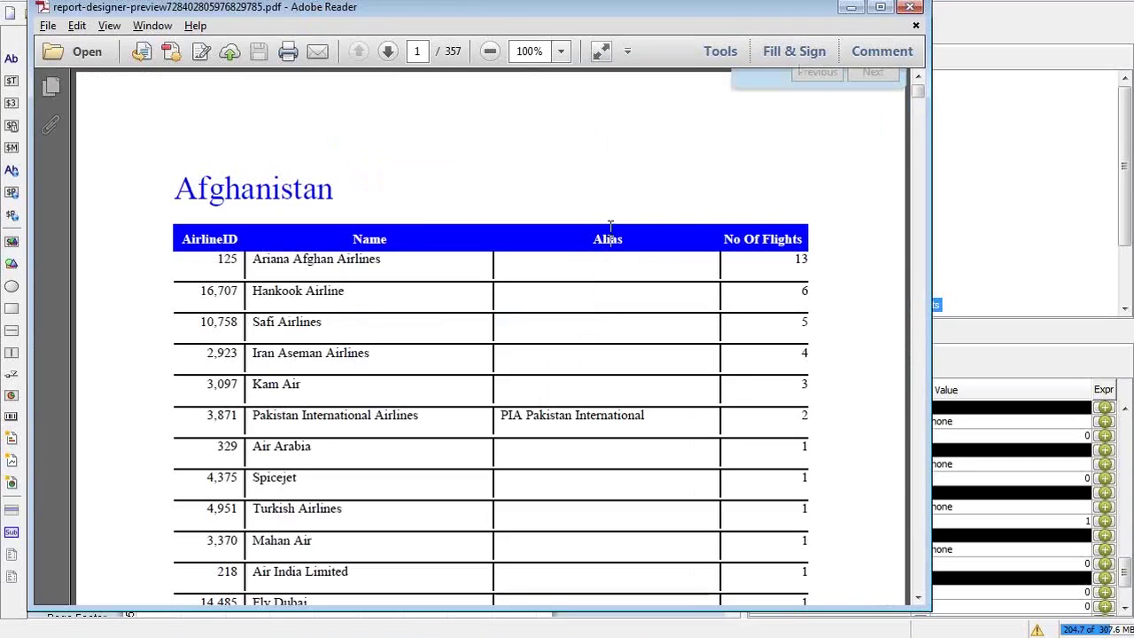
pyautogui.write('United Stra')
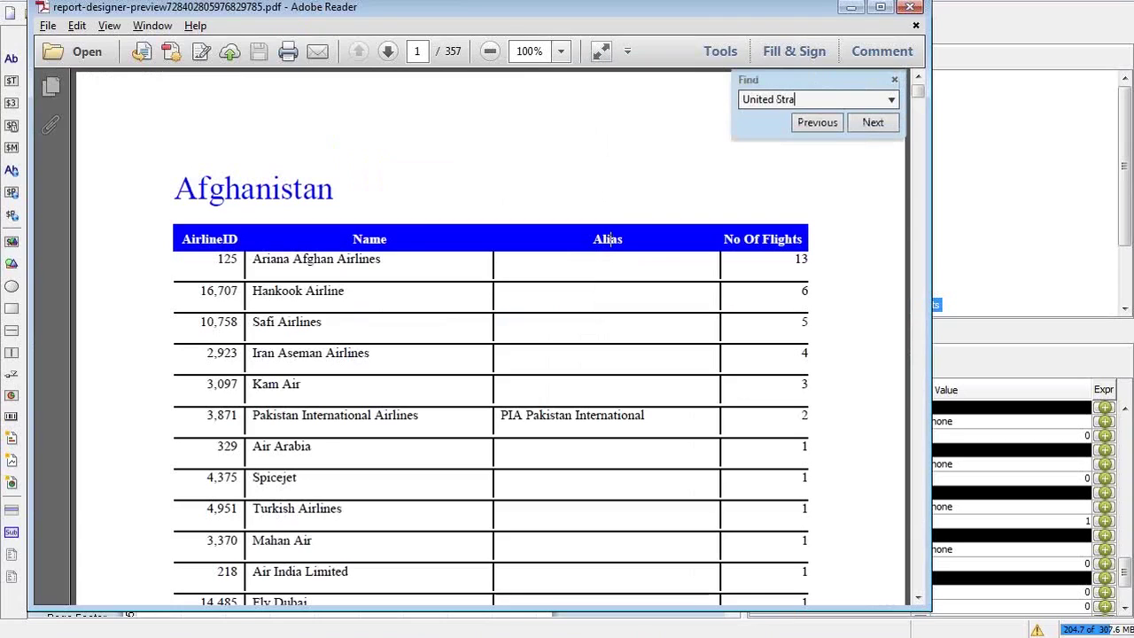
pyautogui.press('BackSpace')
pyautogui.press('BackSpace')
pyautogui.write('ates')
pyautogui.press('Return')
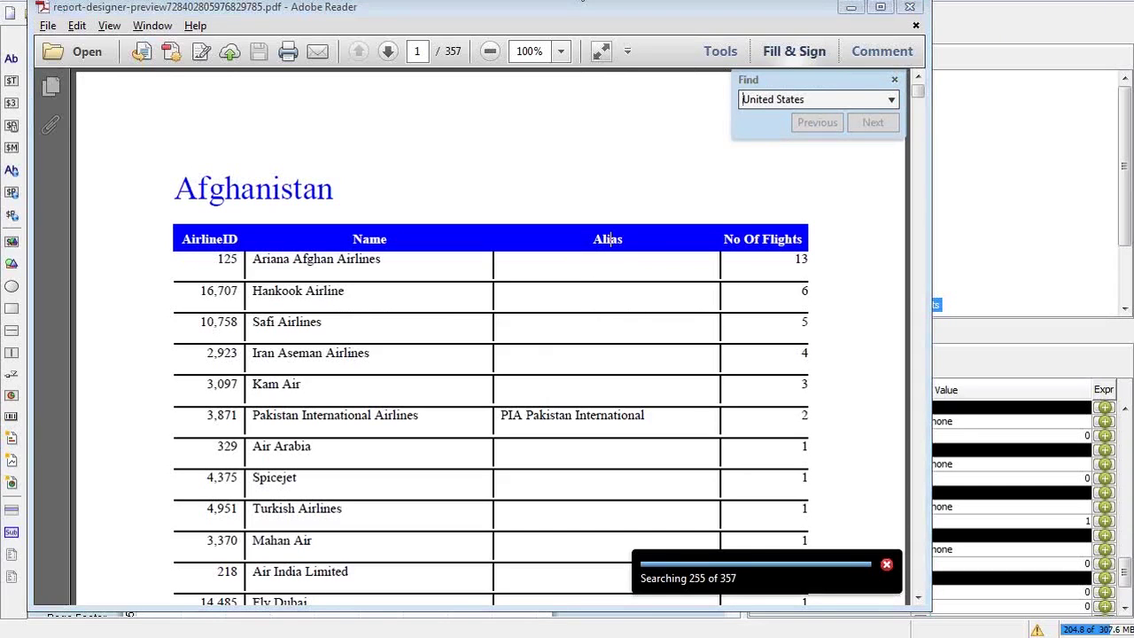
# Scroll down to the United States airline table on page 339, then switch back to Pentaho Report Designer
pyautogui.hotkey('alt', 'Tab')
pyautogui.hotkey('alt', 'Tab')
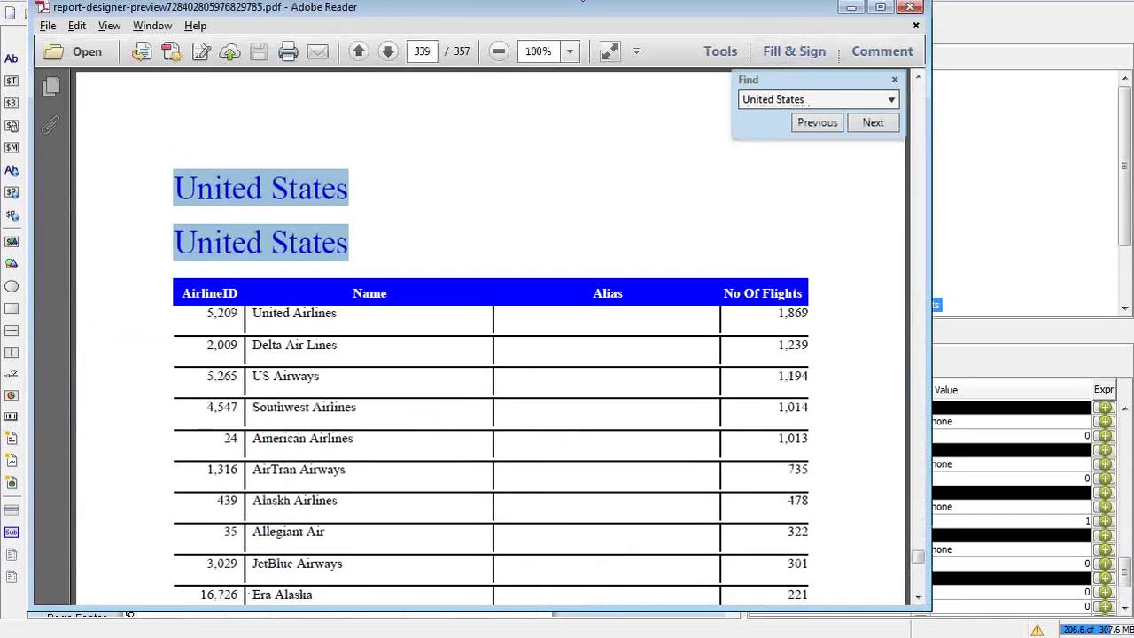
pyautogui.click(346, 263)
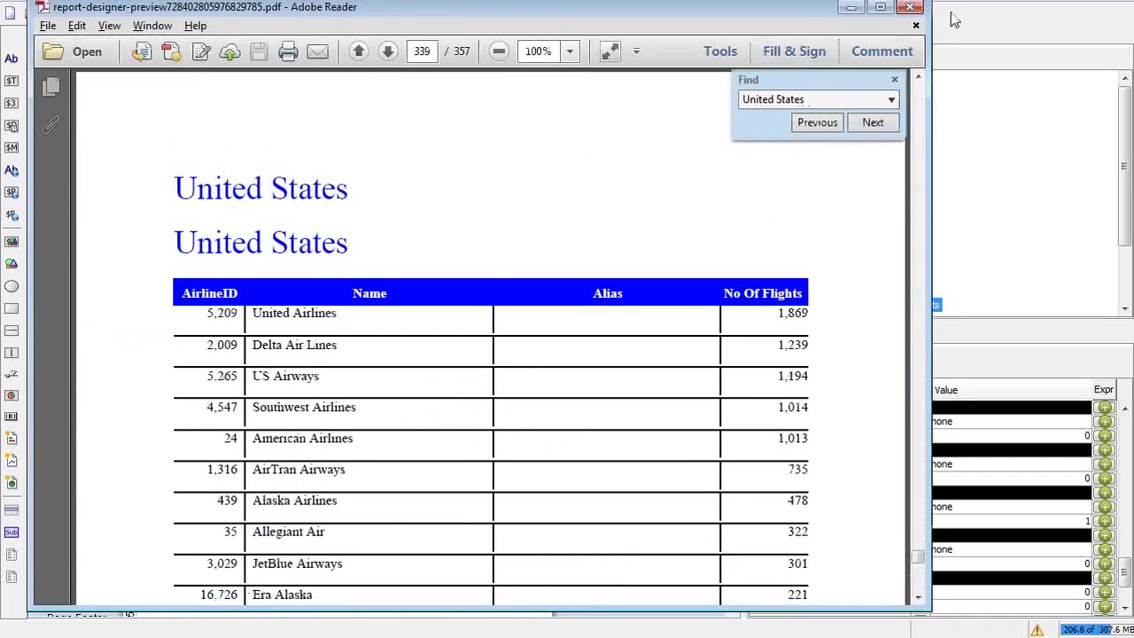
pyautogui.click(917, 78)
pyautogui.click(917, 78)
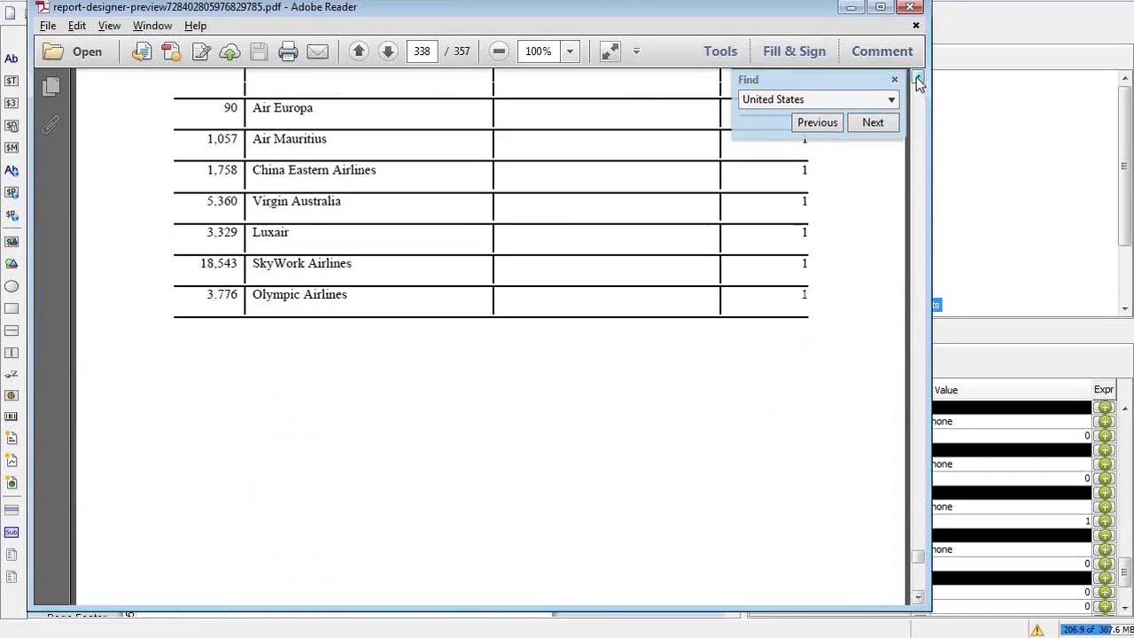
pyautogui.click(918, 80)
pyautogui.click(917, 79)
pyautogui.click(918, 80)
pyautogui.click(918, 80)
pyautogui.click(918, 79)
pyautogui.click(917, 79)
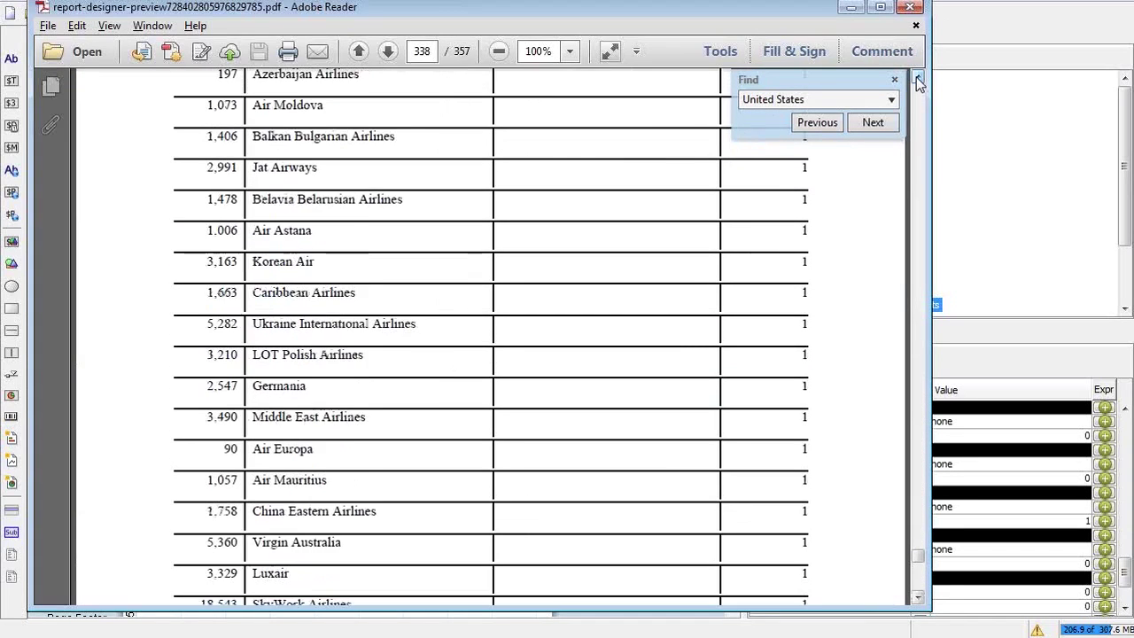
pyautogui.click(917, 79)
pyautogui.click(918, 79)
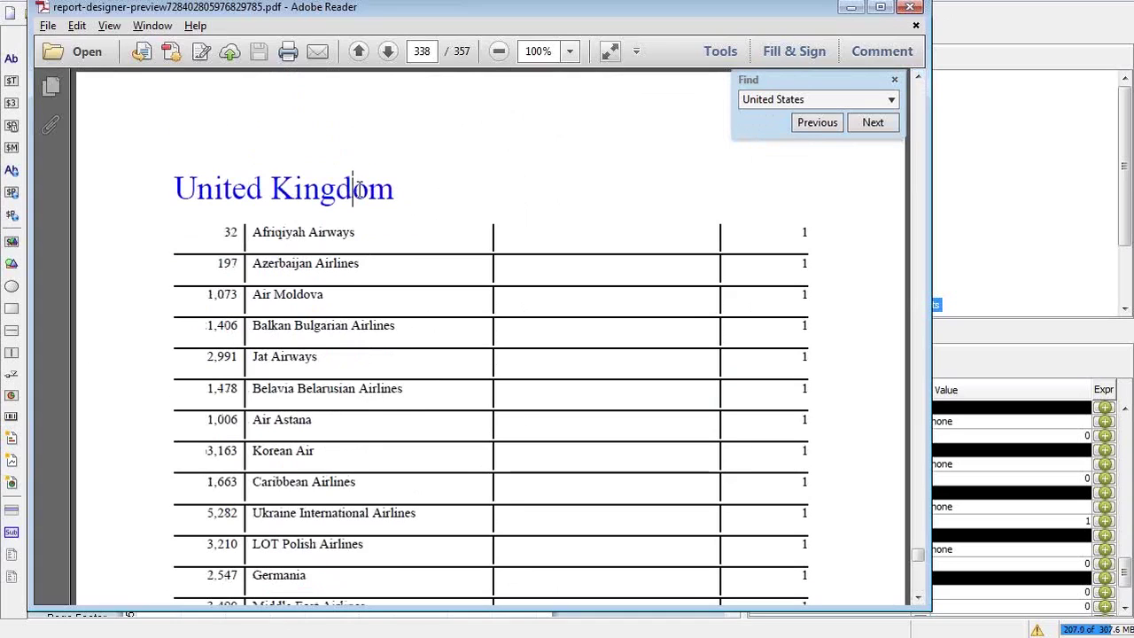
pyautogui.click(918, 599)
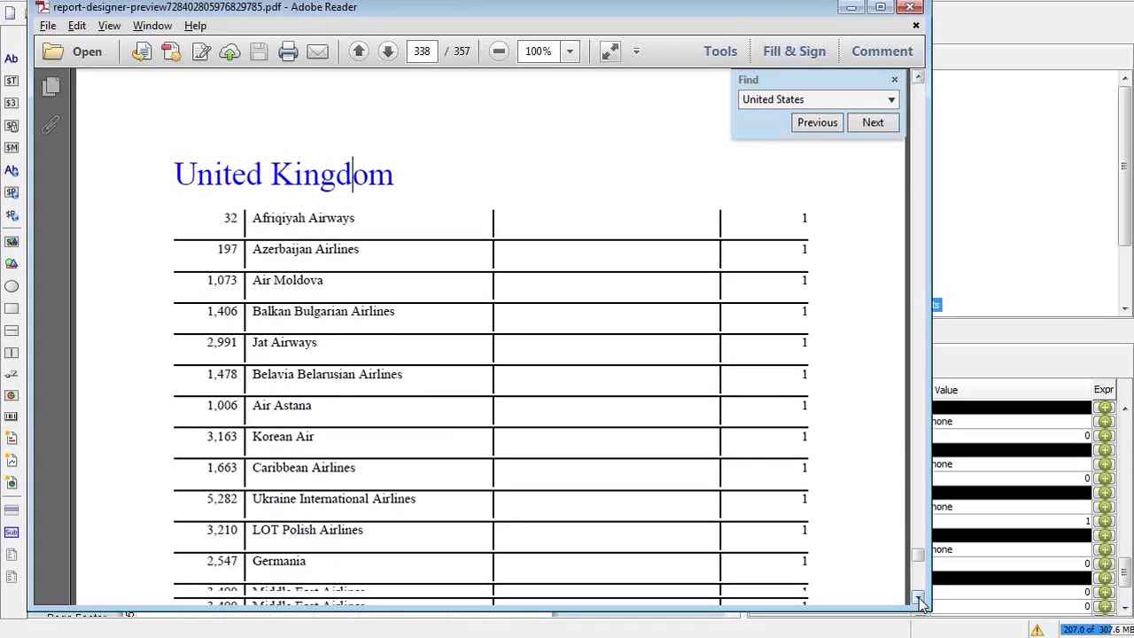
pyautogui.scroll(-1, 918, 600)
pyautogui.scroll(-5, 918, 600)
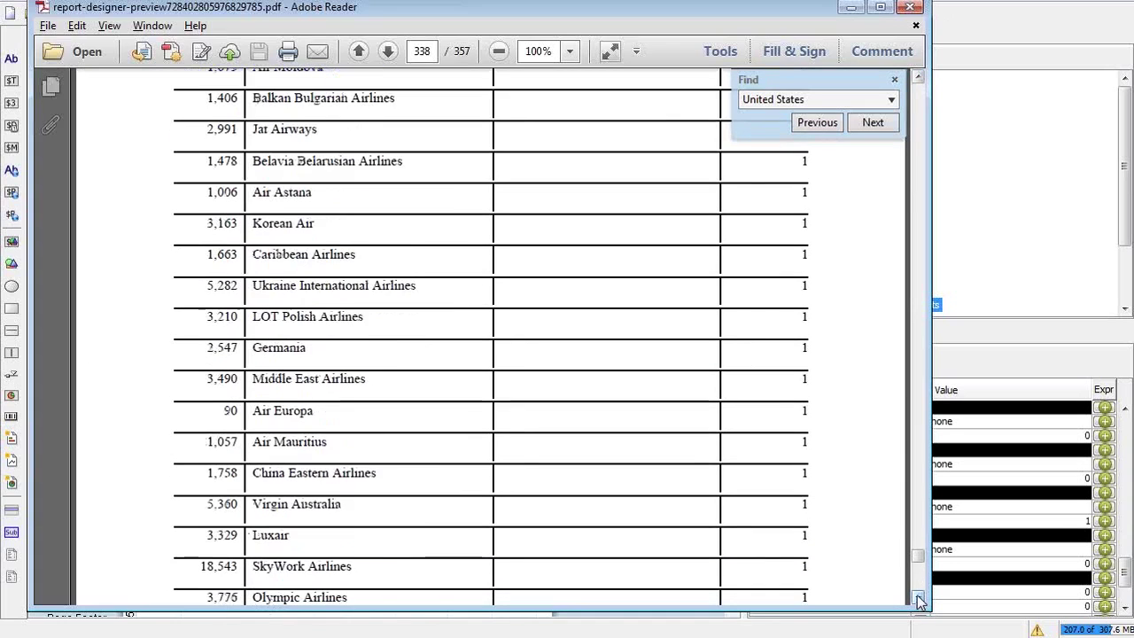
pyautogui.scroll(-10, 917, 601)
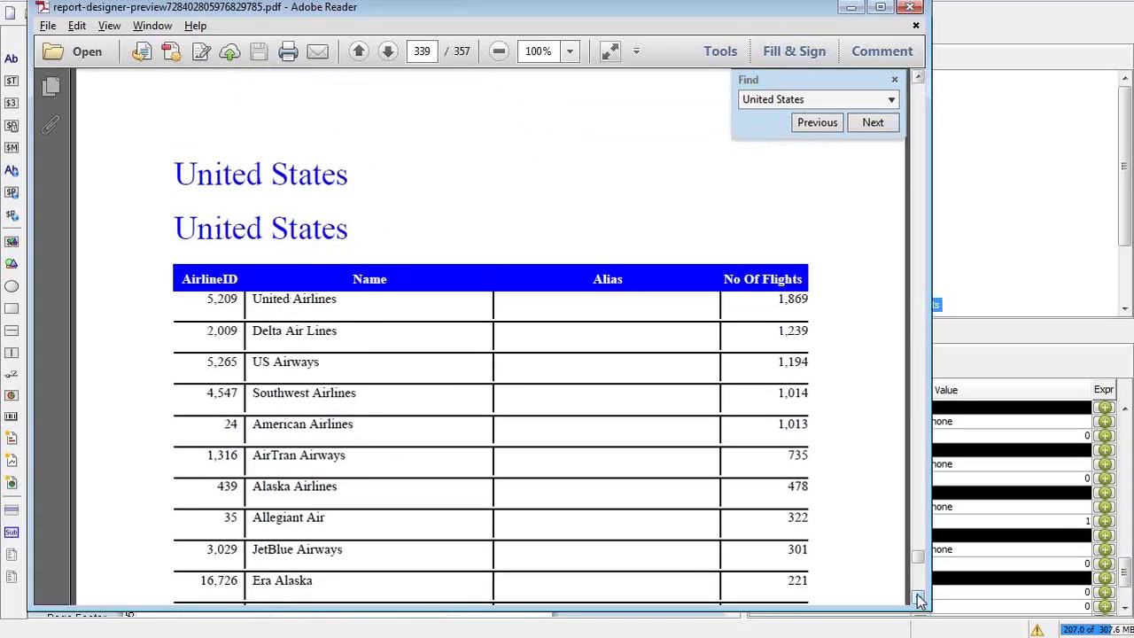
pyautogui.click(293, 184)
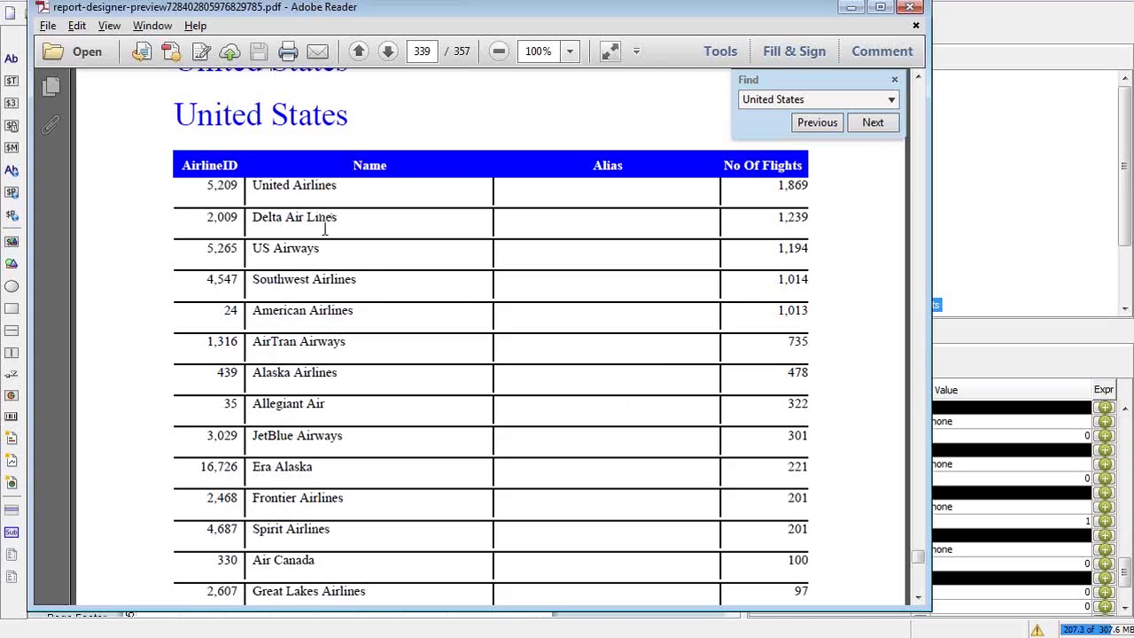
pyautogui.hotkey('alt', 'Tab')
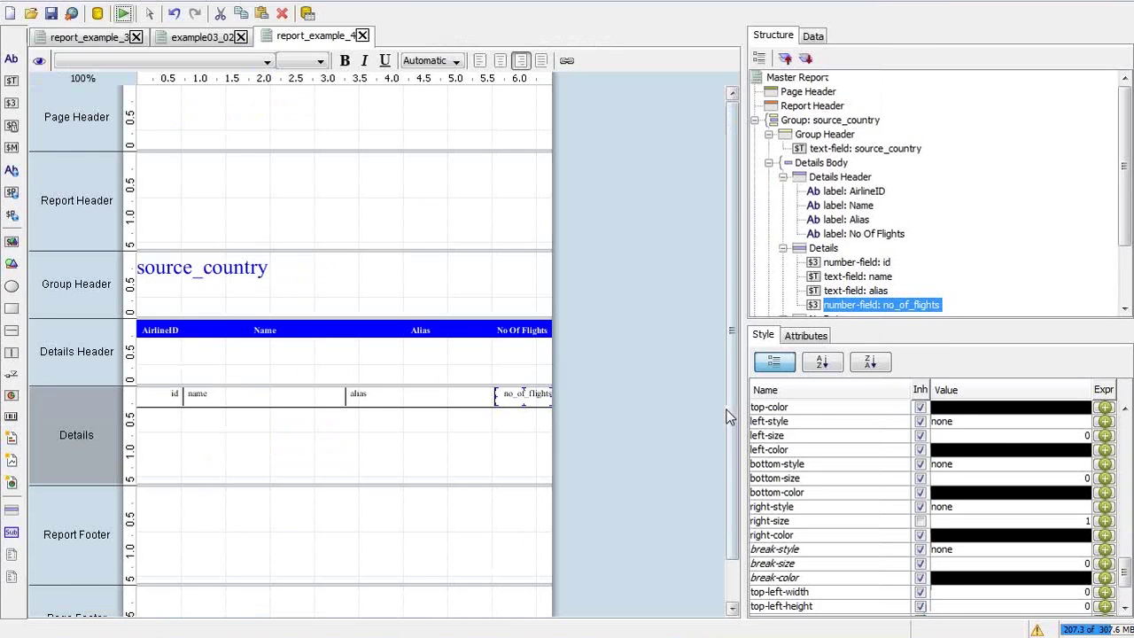
# Back in the PDF, select the United States heading, first five airline rows and the 1,869 flight count
pyautogui.hotkey('alt', 'Tab')
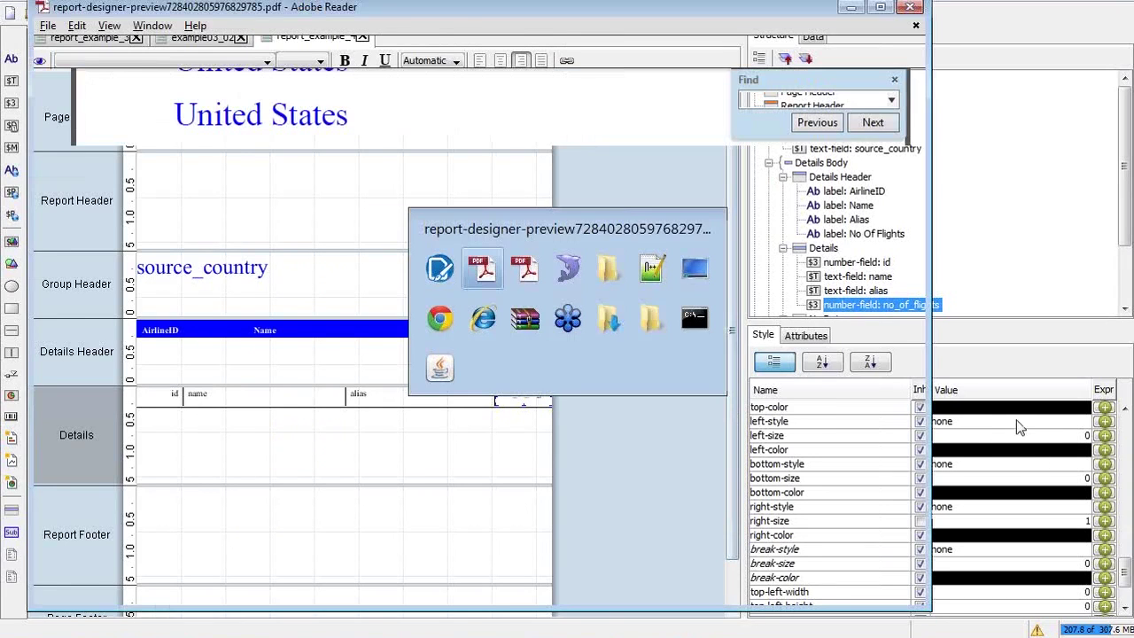
pyautogui.moveTo(174, 113); pyautogui.dragTo(345, 129)
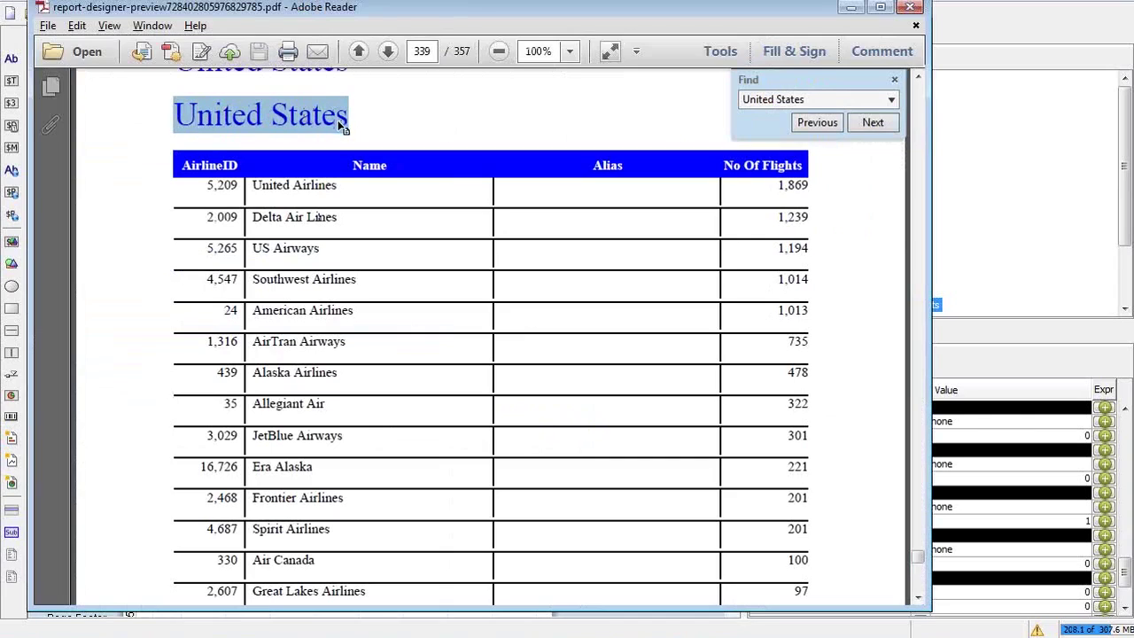
pyautogui.click(252, 186)
pyautogui.moveTo(253, 186); pyautogui.dragTo(321, 320)
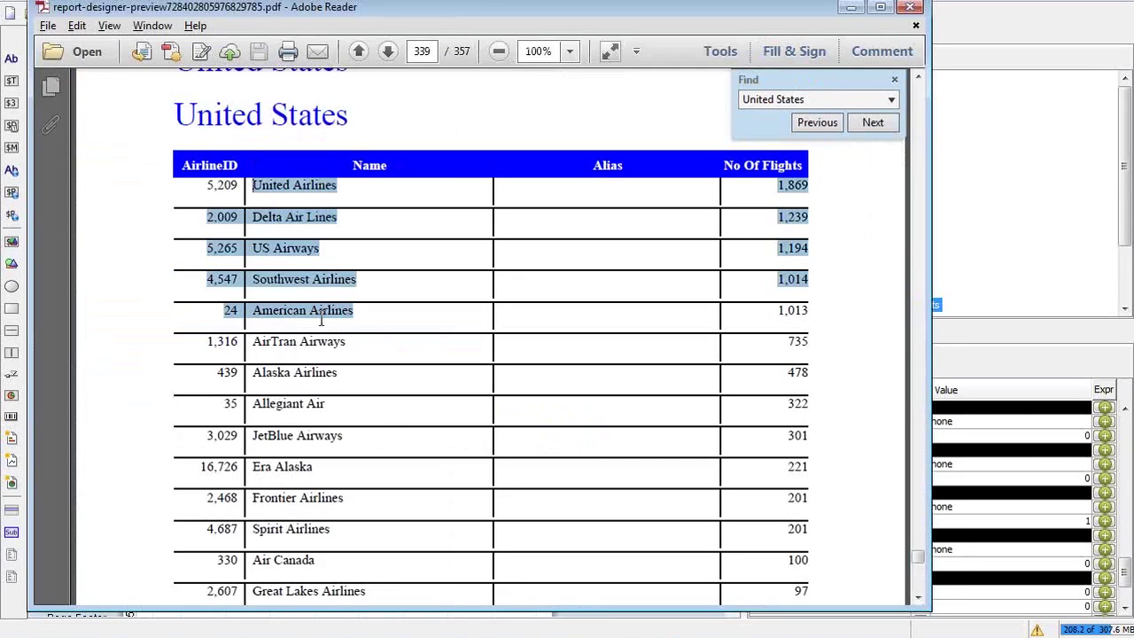
pyautogui.click(737, 221)
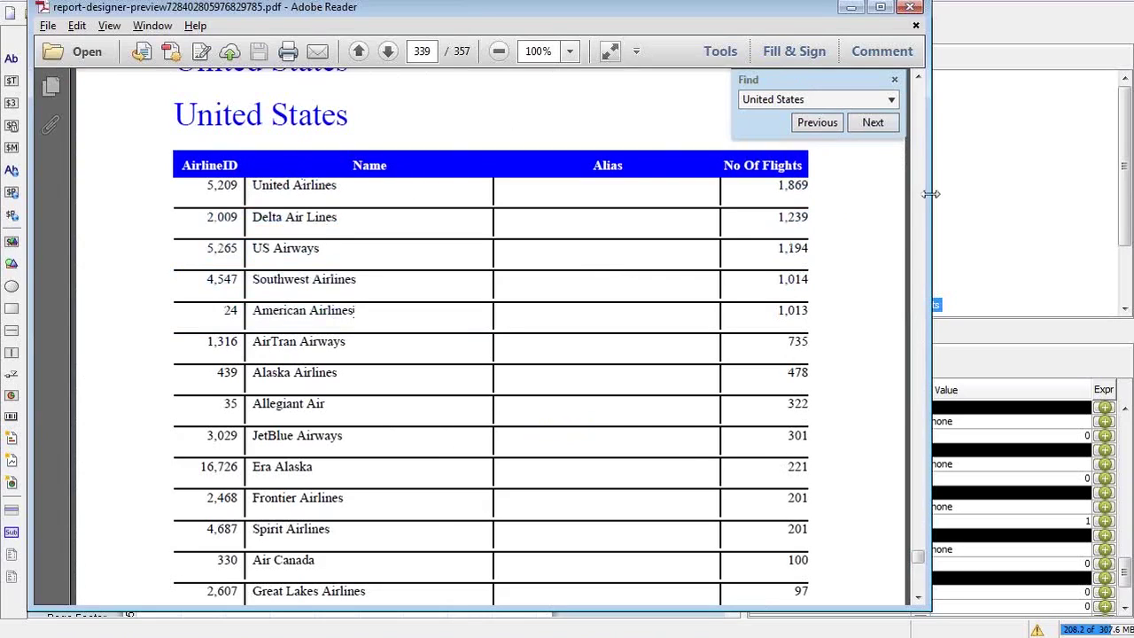
pyautogui.moveTo(779, 181); pyautogui.dragTo(805, 188)
pyautogui.click(584, 296)
# Page through the United States pages to Uruguay's table on page 345, then close the PDF
pyautogui.scroll(-10, 919, 585)
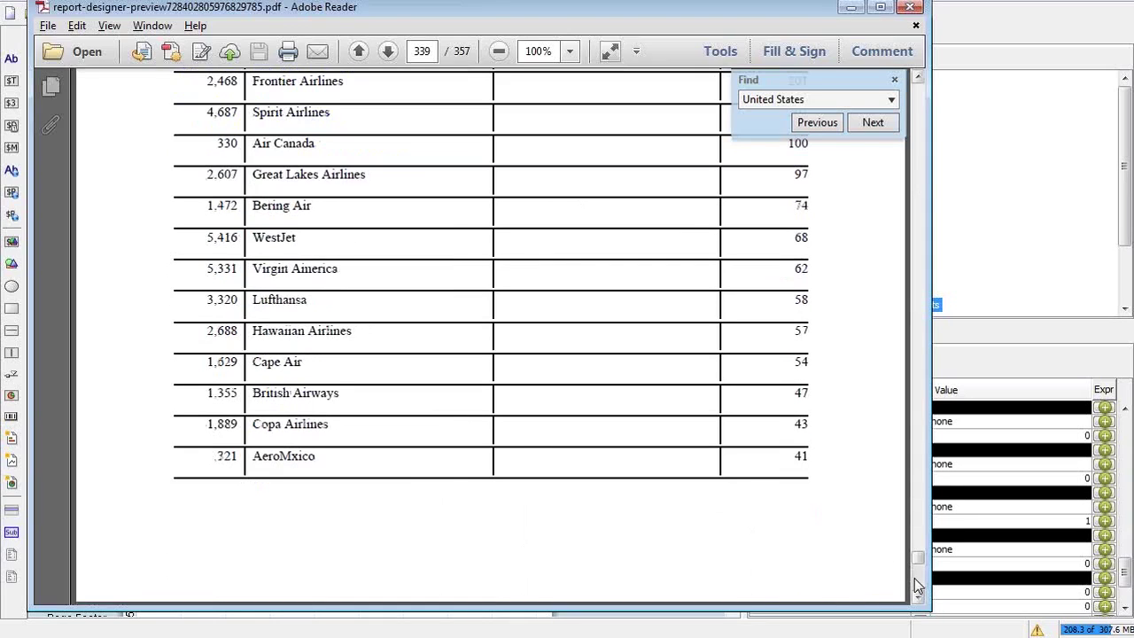
pyautogui.scroll(-10, 918, 584)
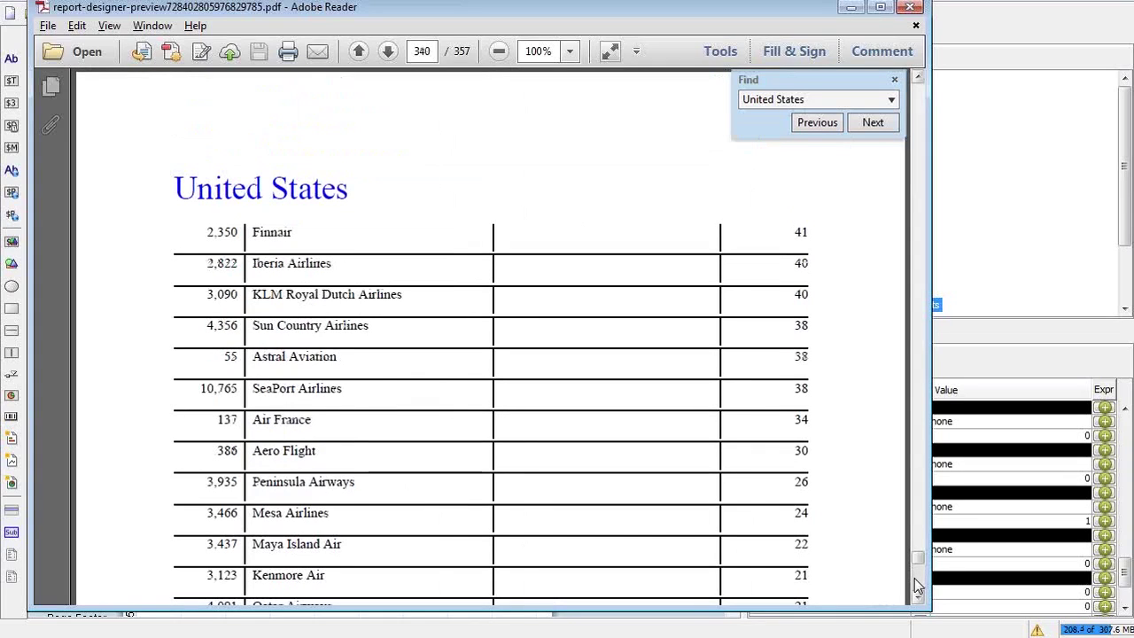
pyautogui.moveTo(355, 191); pyautogui.dragTo(187, 173)
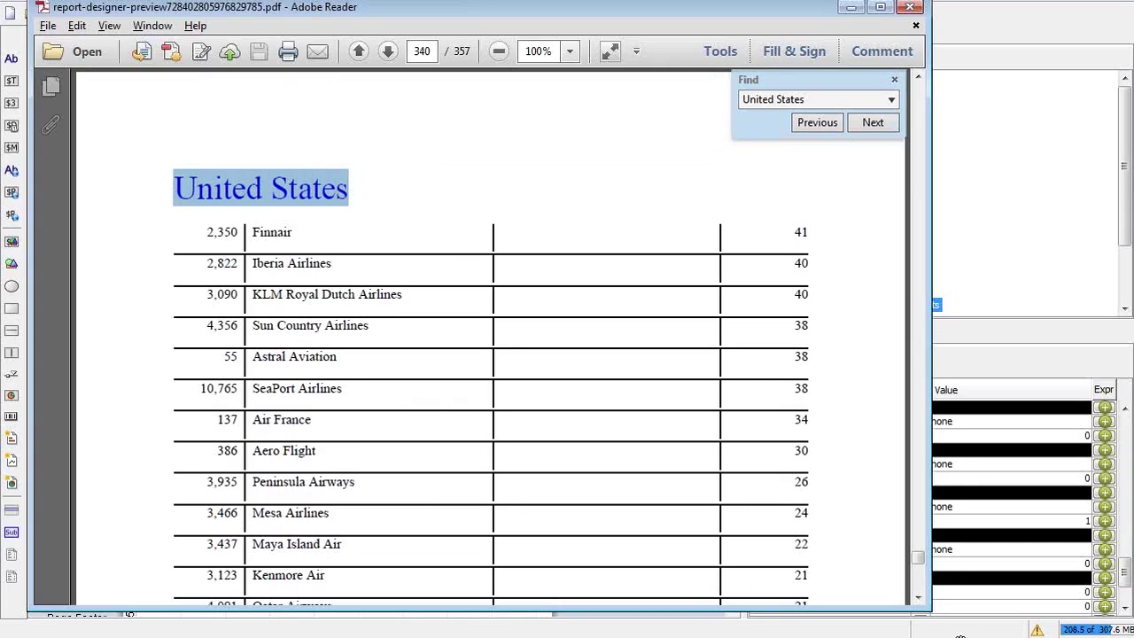
pyautogui.click(918, 590)
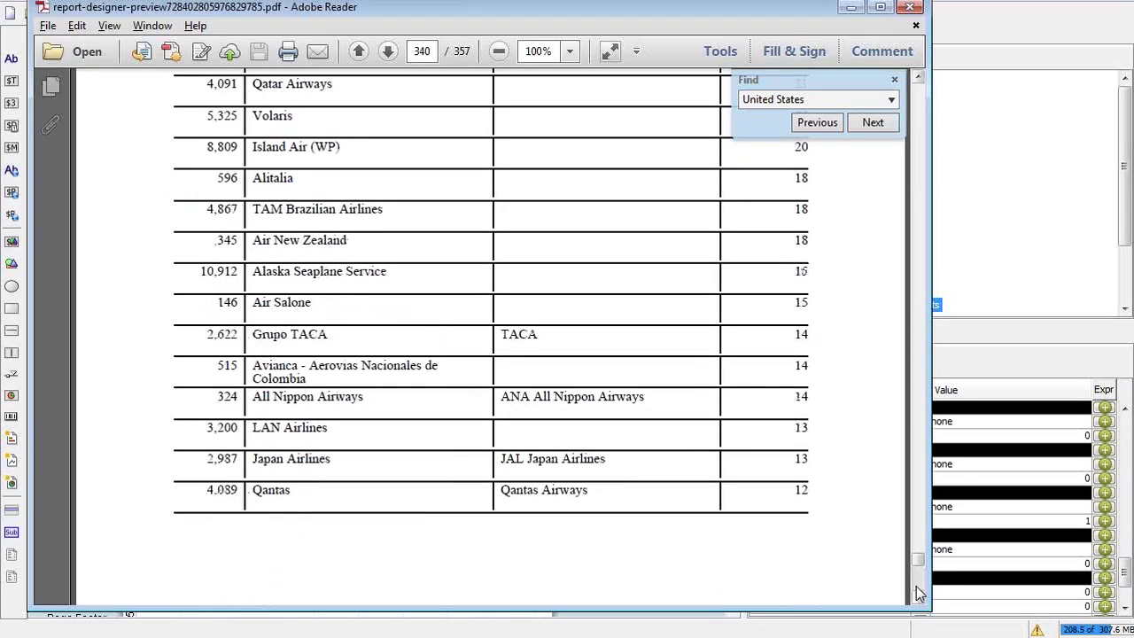
pyautogui.click(919, 593)
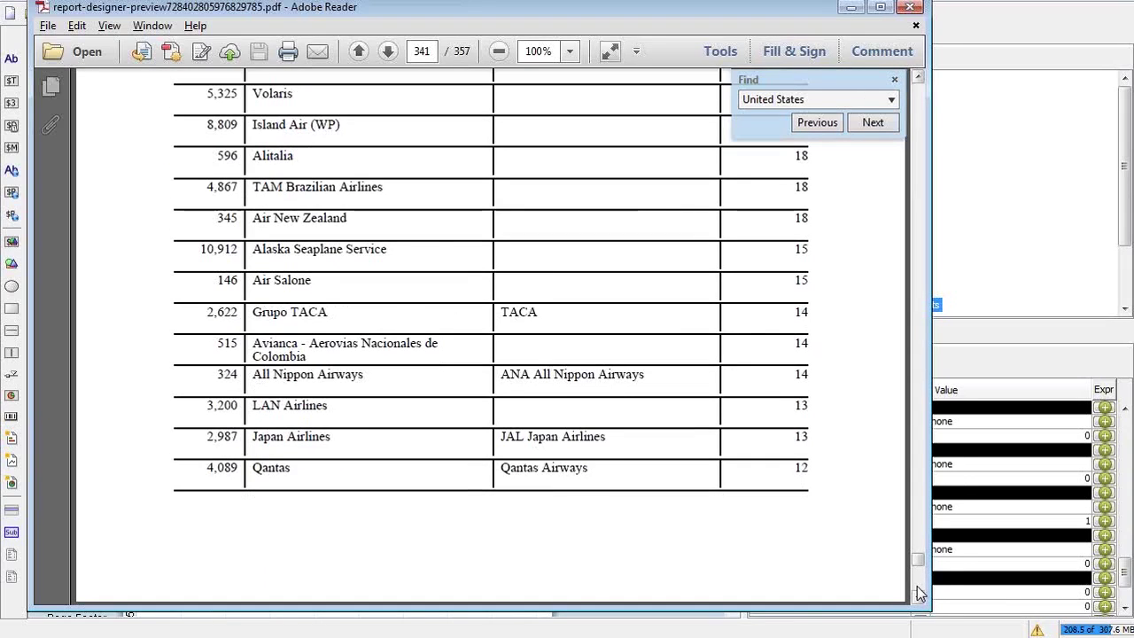
pyautogui.scroll(-5, 429, 266)
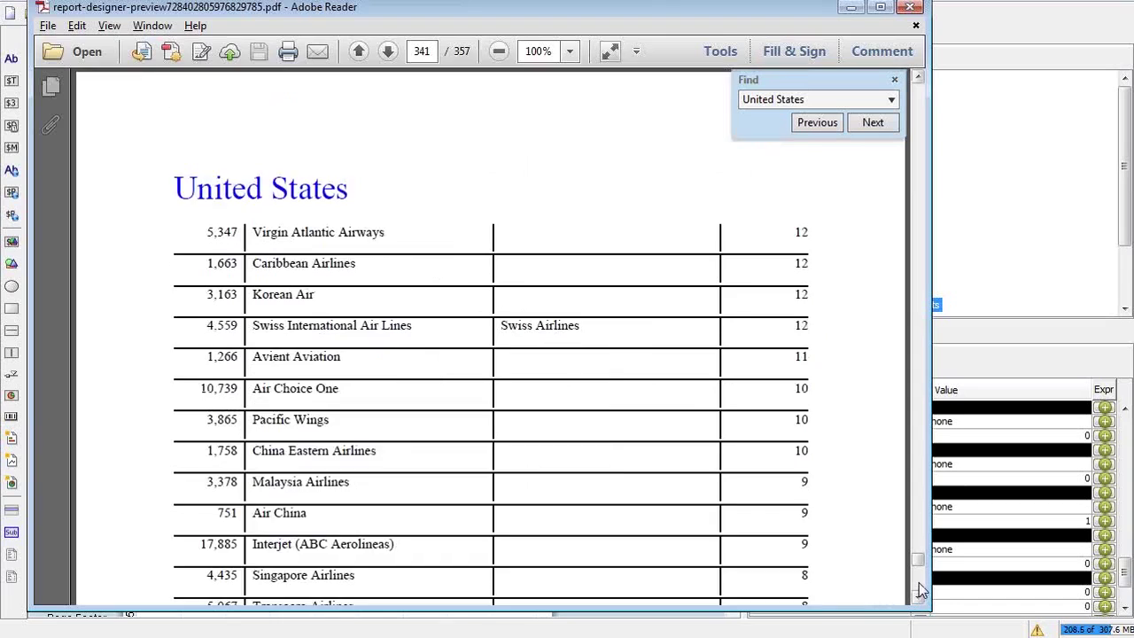
pyautogui.click(919, 591)
pyautogui.click(918, 591)
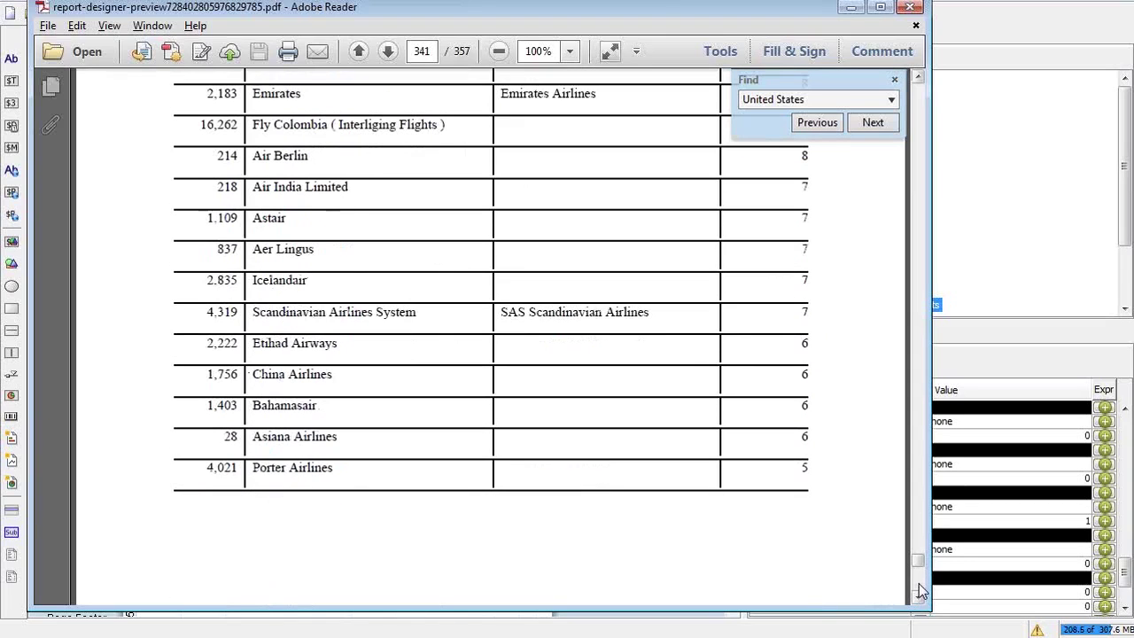
pyautogui.click(919, 591)
pyautogui.click(919, 591)
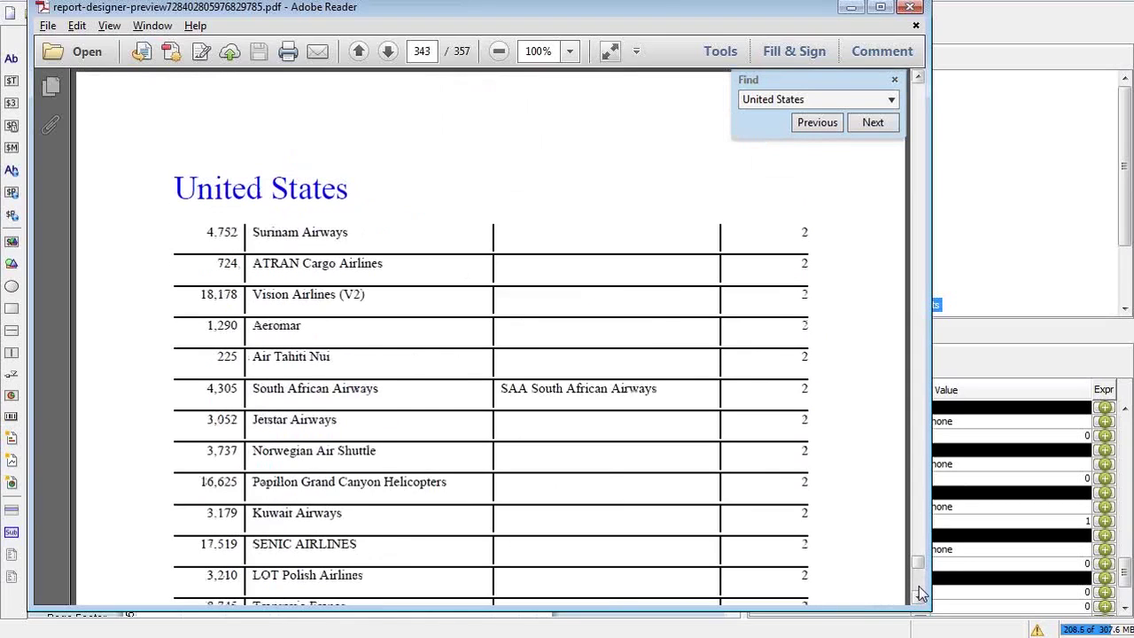
pyautogui.click(919, 590)
pyautogui.click(919, 590)
pyautogui.click(919, 590)
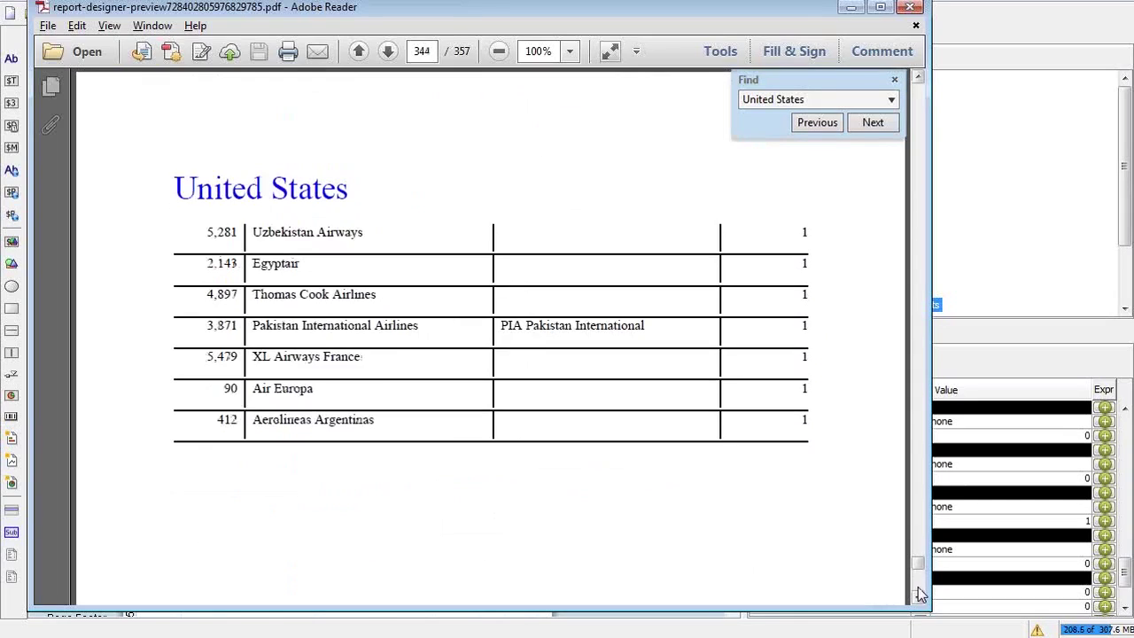
pyautogui.click(919, 591)
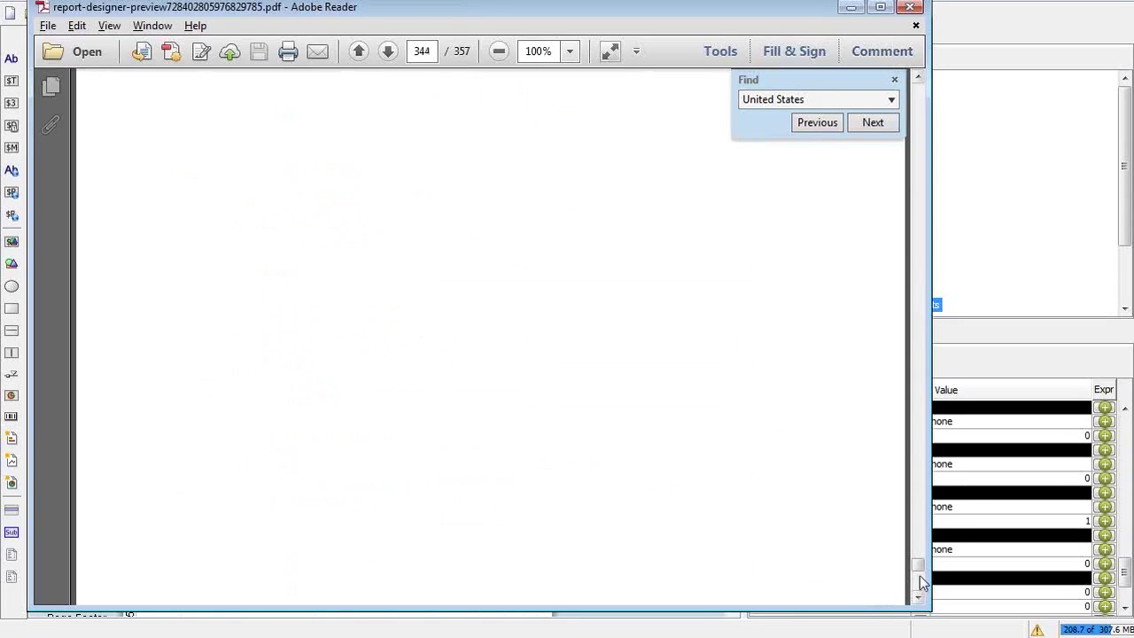
pyautogui.click(913, 386)
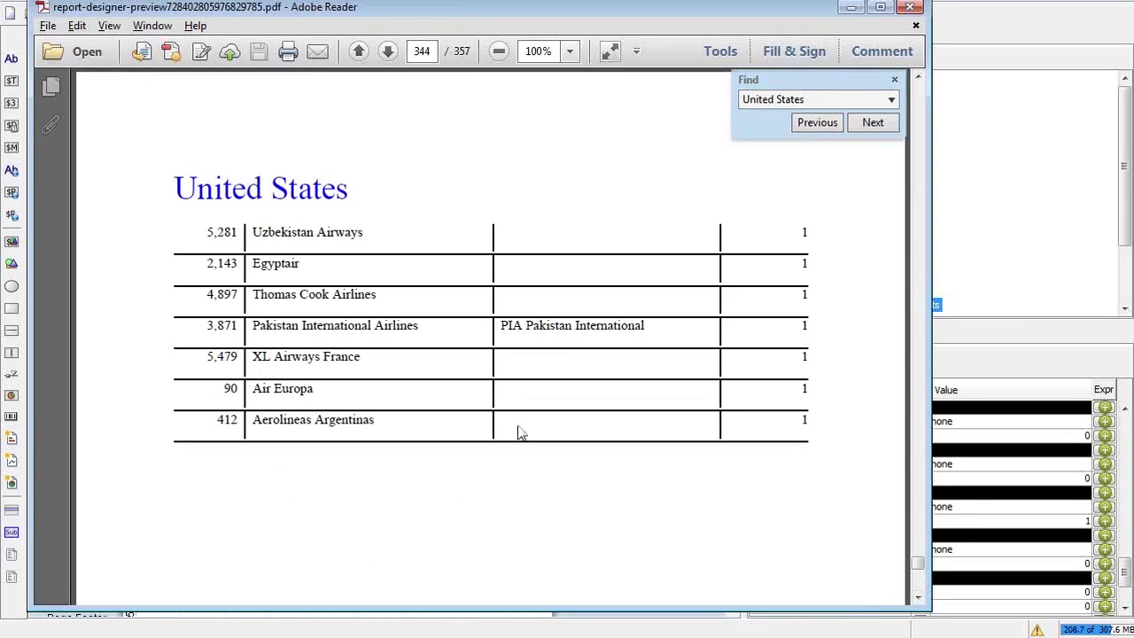
pyautogui.click(919, 591)
pyautogui.click(919, 591)
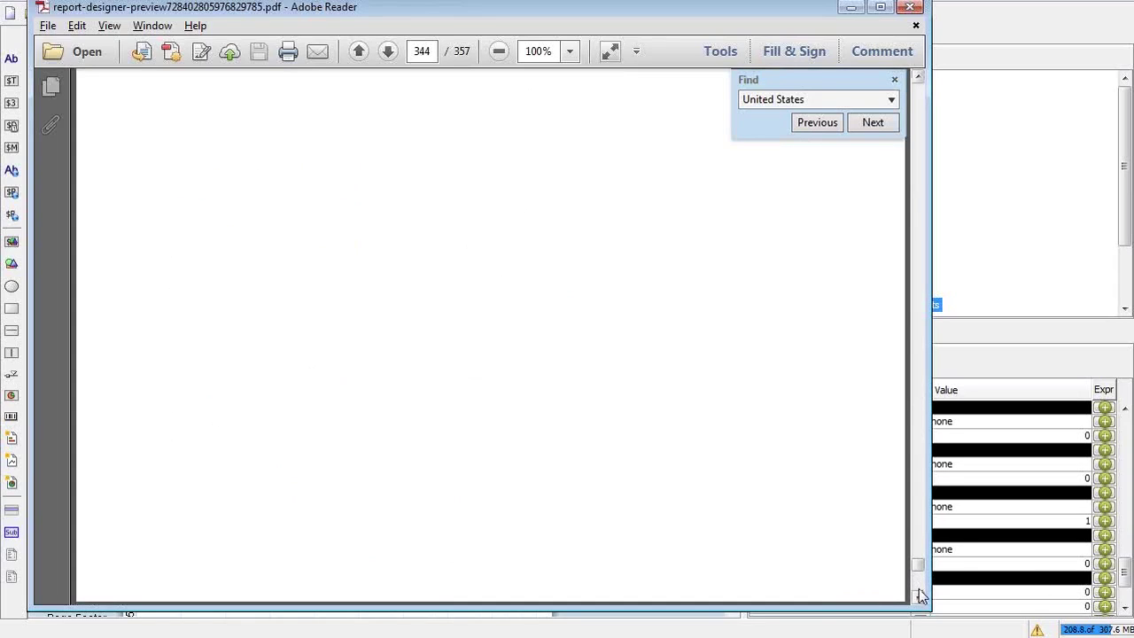
pyautogui.click(919, 592)
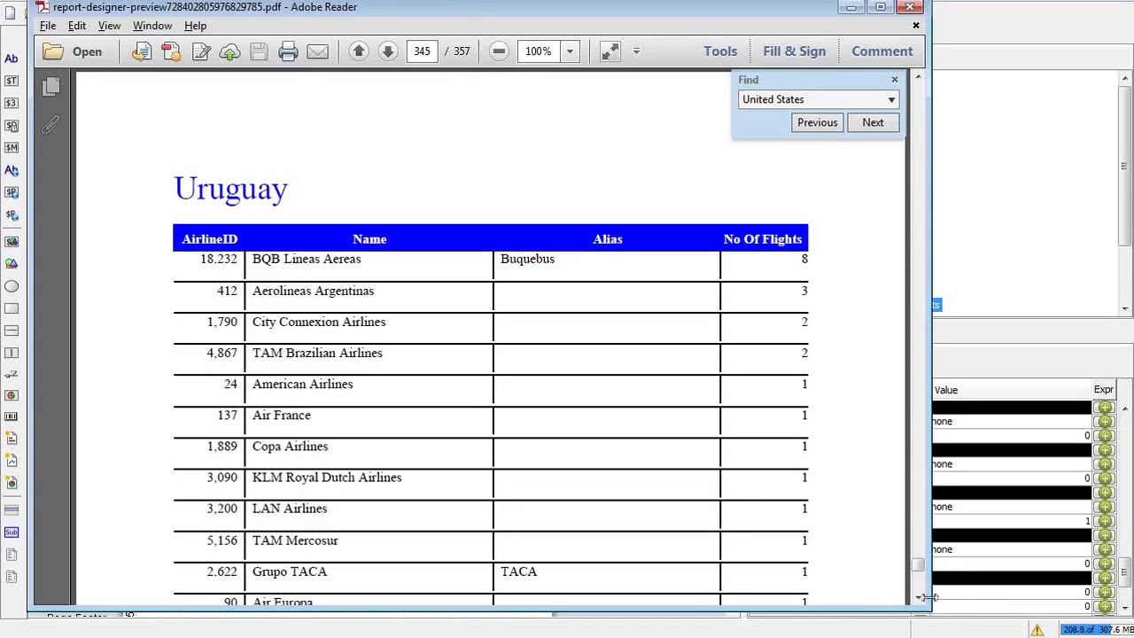
pyautogui.click(909, 8)
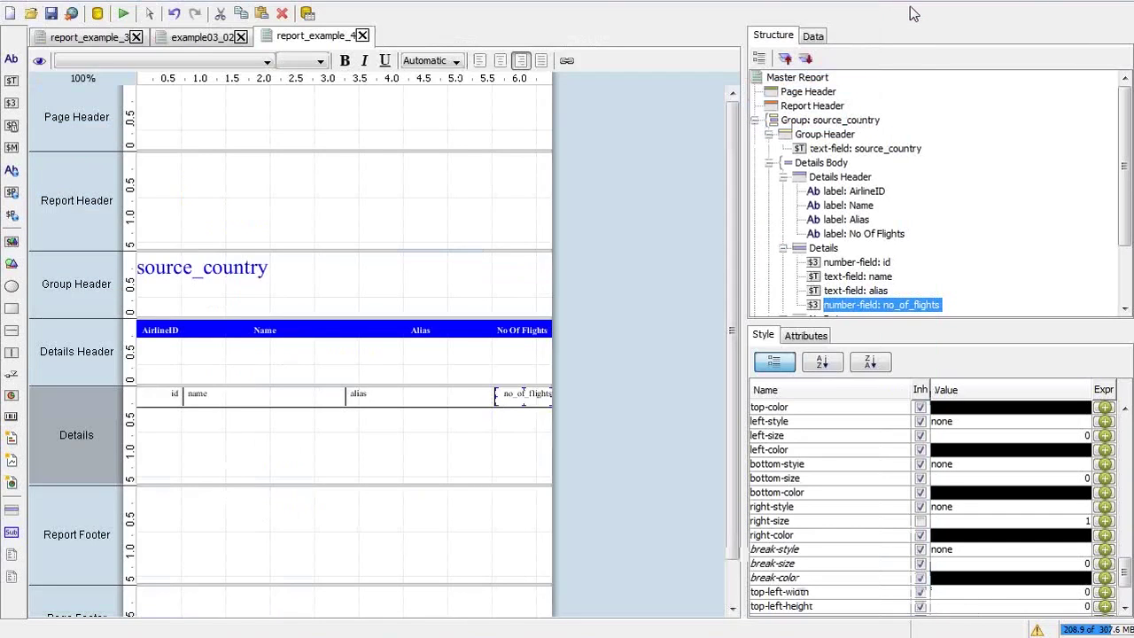
pyautogui.hotkey('alt', 'Tab')
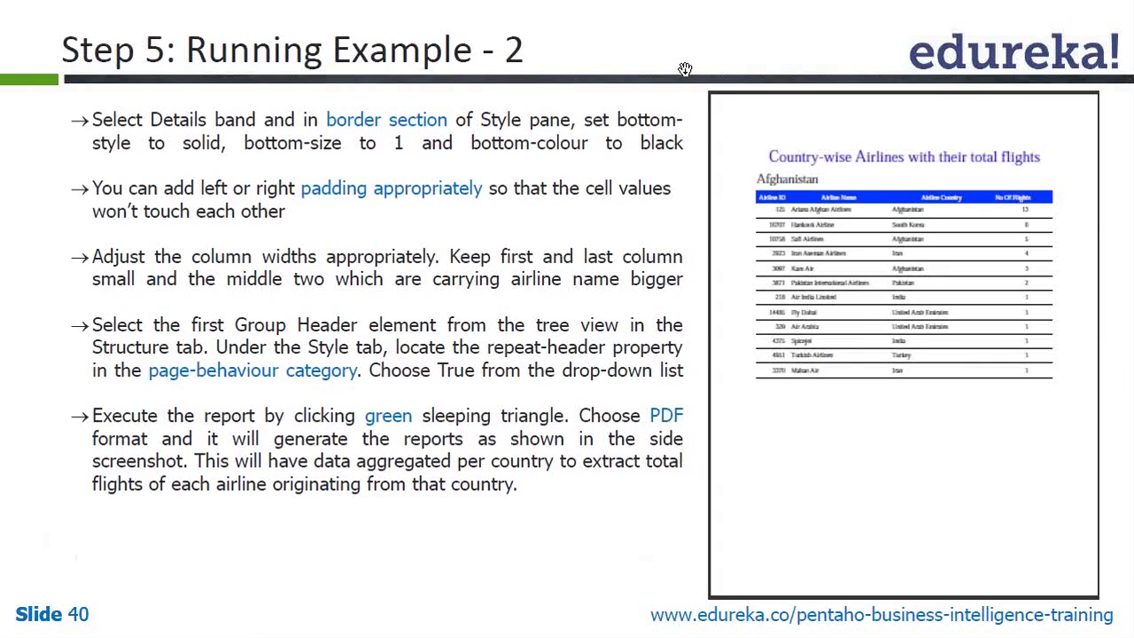
pyautogui.hotkey('alt', 'Tab')
pyautogui.hotkey('alt', 'Tab')
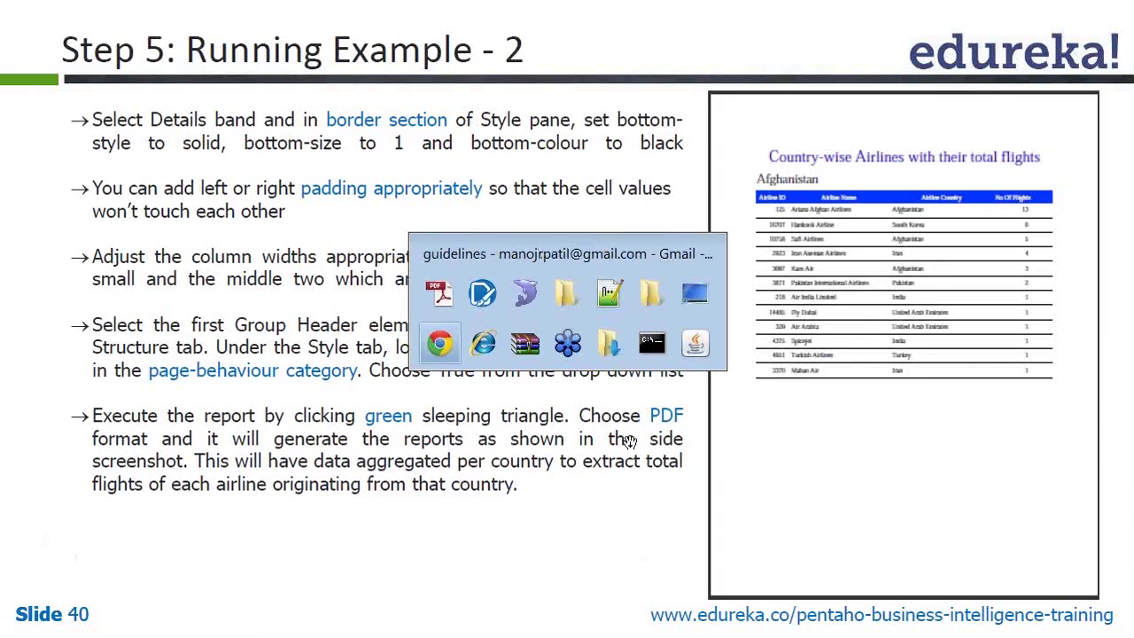
pyautogui.press('Escape')
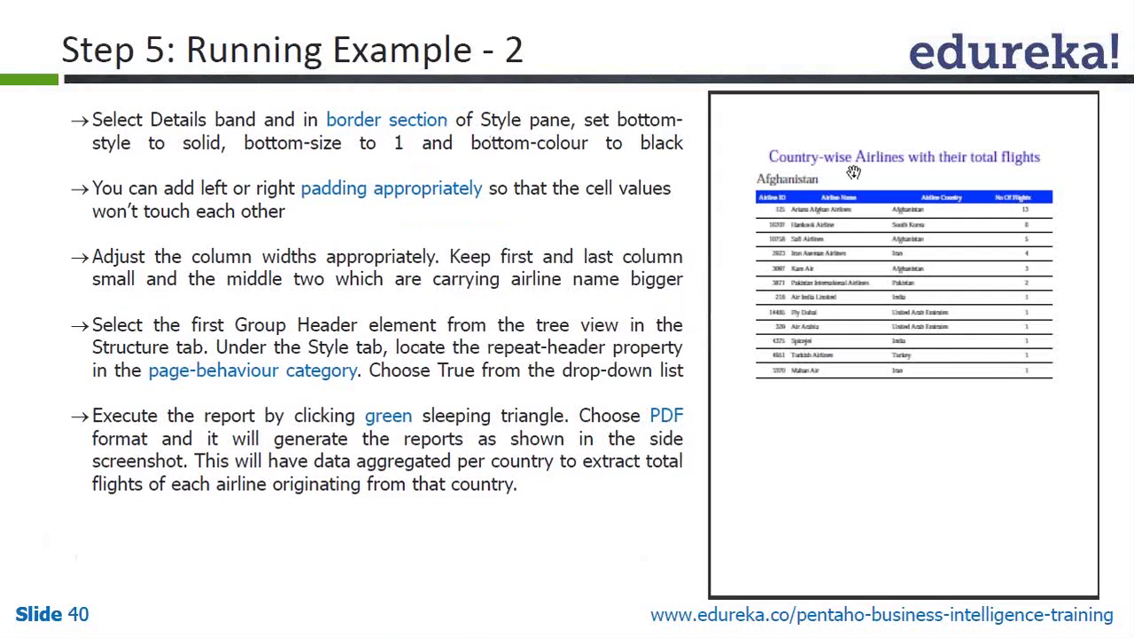
pyautogui.hotkey('alt', 'Tab')
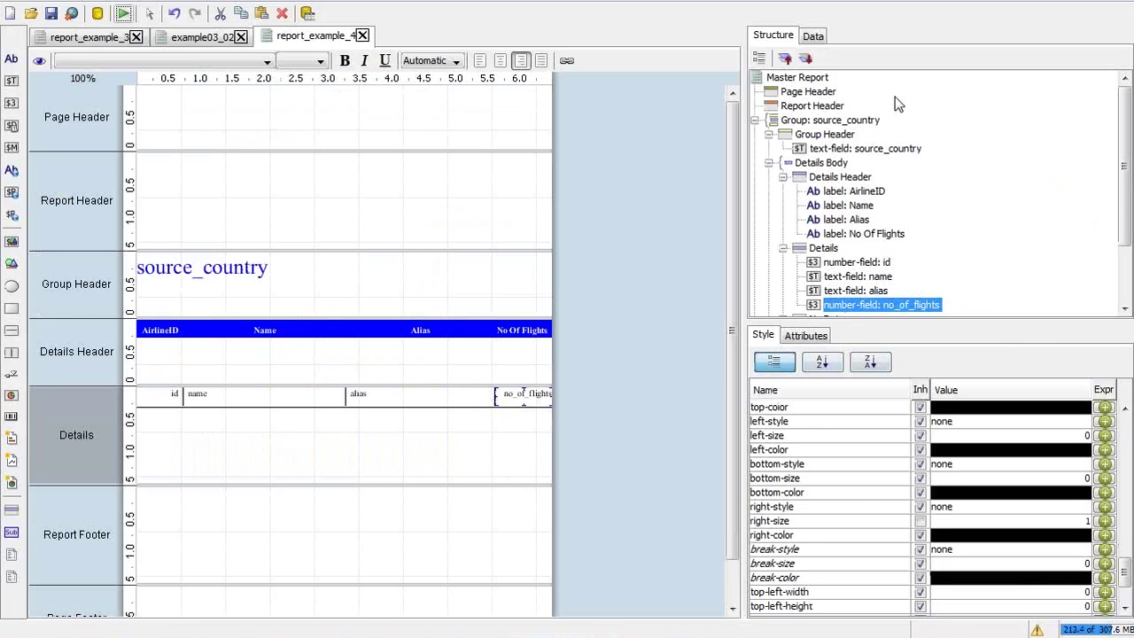
# Select the Group Header and confirm repeat-header and pagebreak-before are true, pagebreak-after false
pyautogui.click(808, 135)
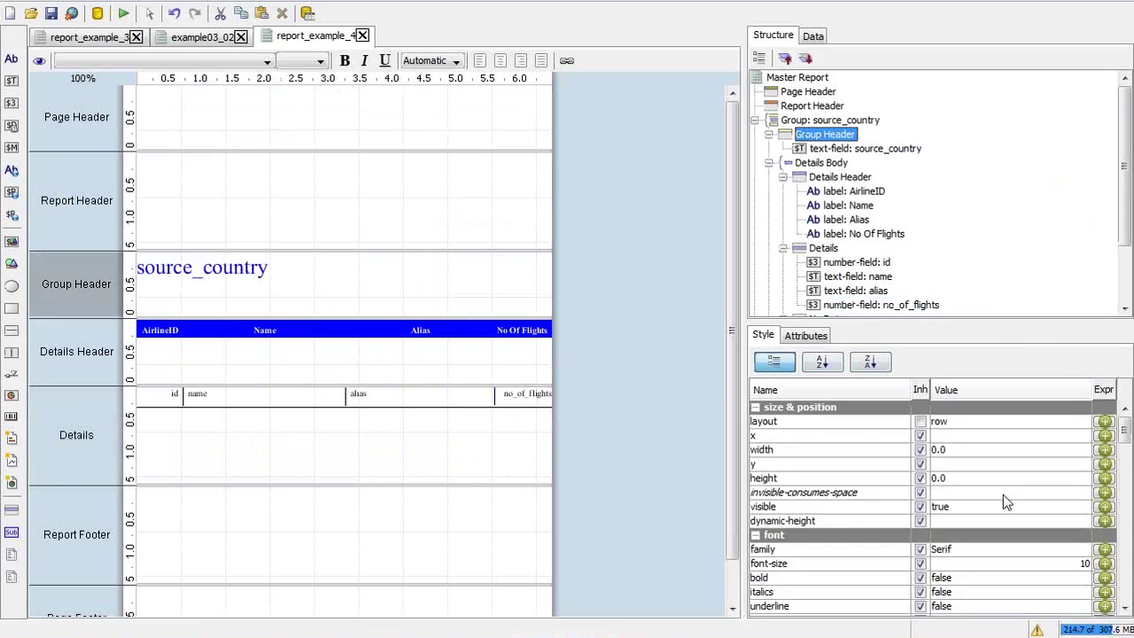
pyautogui.moveTo(1124, 429); pyautogui.dragTo(1117, 543)
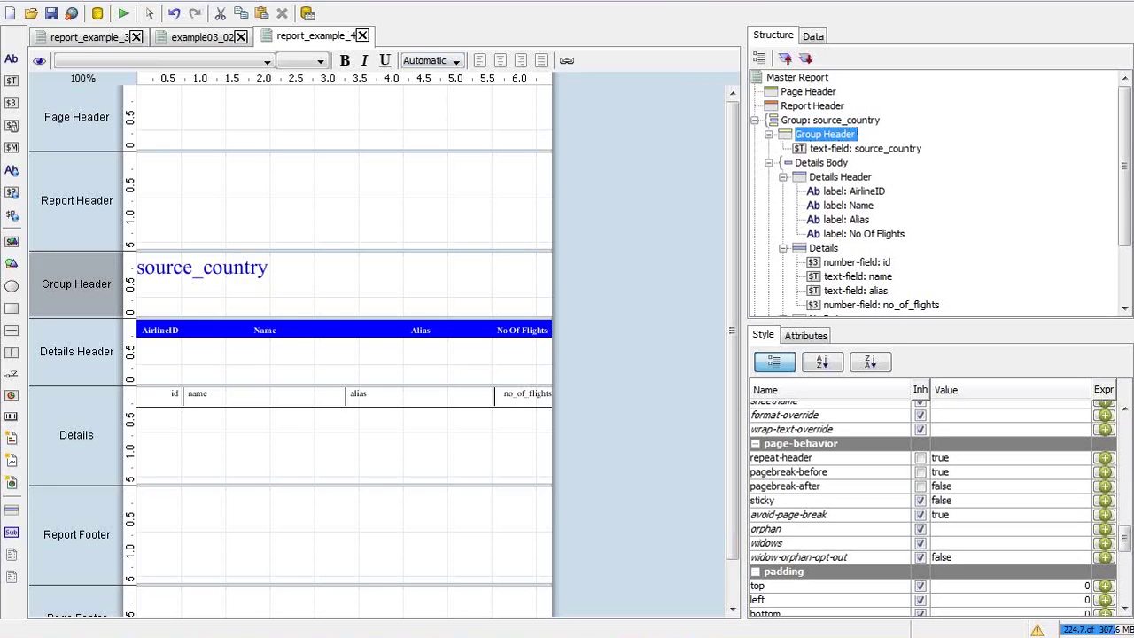
pyautogui.hotkey('alt', 'Tab')
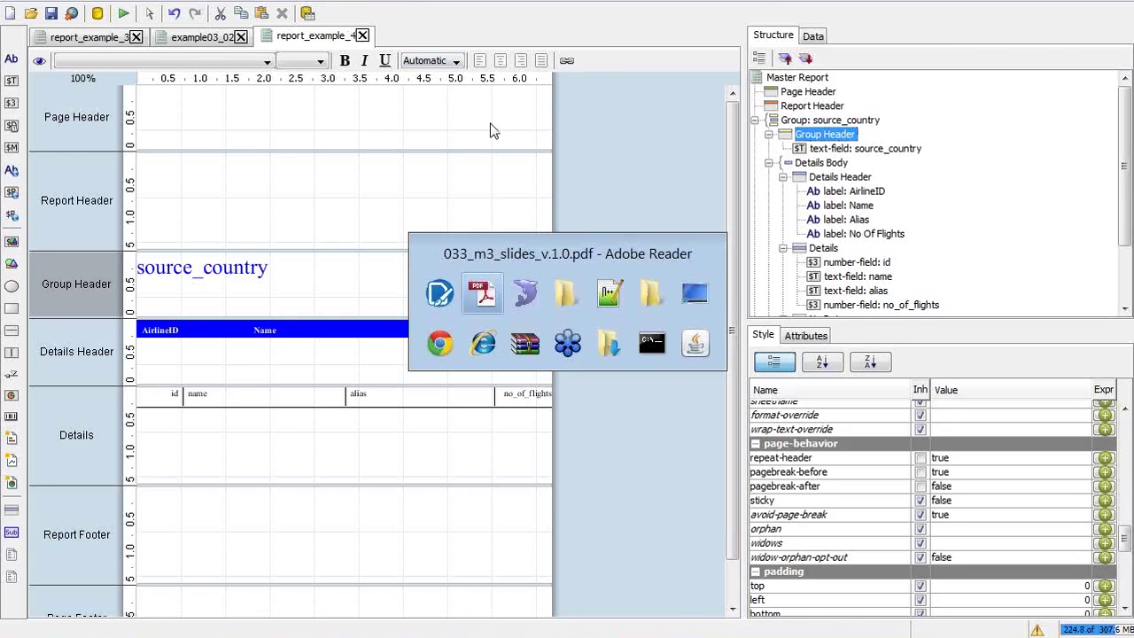
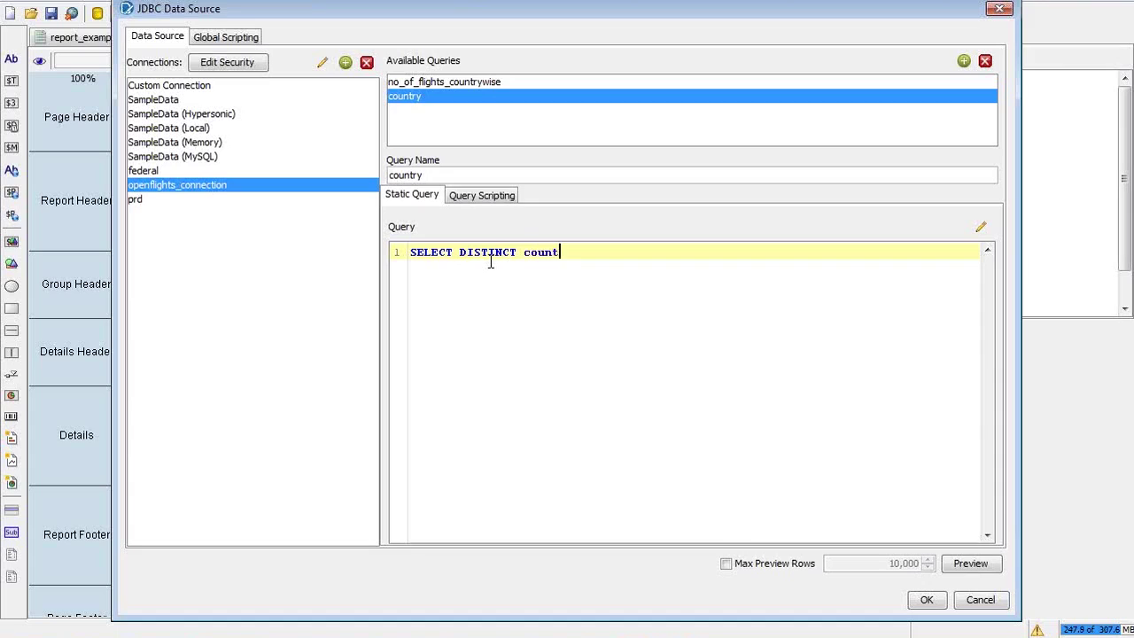
# Finish the SELECT DISTINCT country line and add FROM airline on its own indented line
pyautogui.write('from')
pyautogui.press('BackSpace')
pyautogui.press('BackSpace')
pyautogui.press('BackSpace')
pyautogui.press('BackSpace')
pyautogui.press('BackSpace')
pyautogui.write(':FROM')
pyautogui.press('BackSpace')
pyautogui.press('BackSpace')
pyautogui.write('PM')
pyautogui.press('BackSpace')
pyautogui.press('BackSpace')
pyautogui.write('OM')
pyautogui.hotkey('alt', 'Tab')
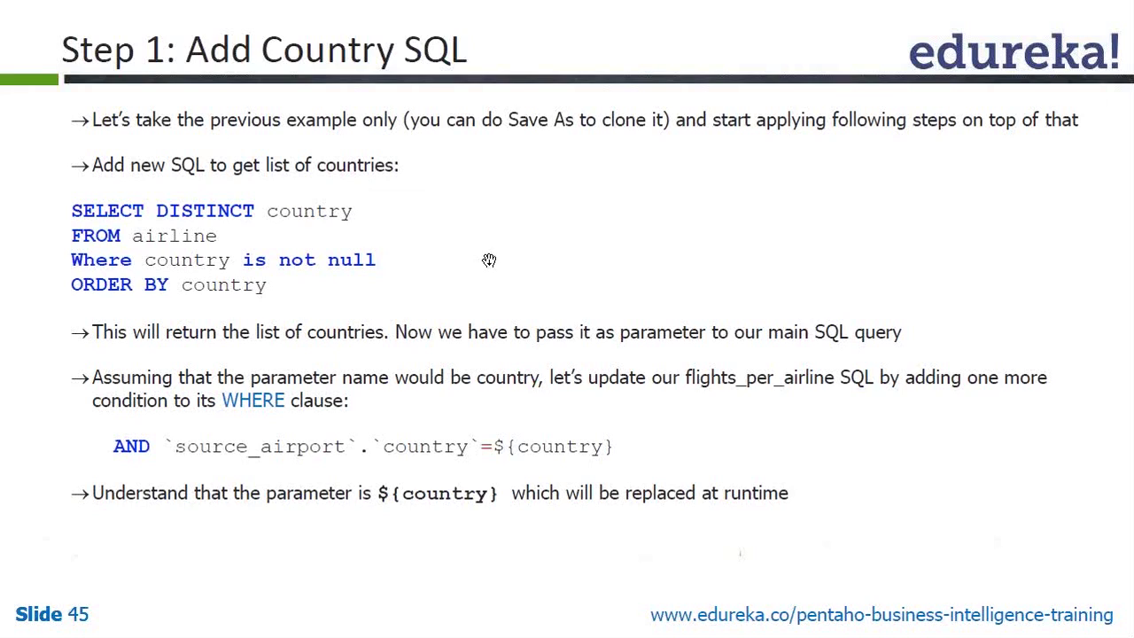
pyautogui.hotkey('alt', 'Tab')
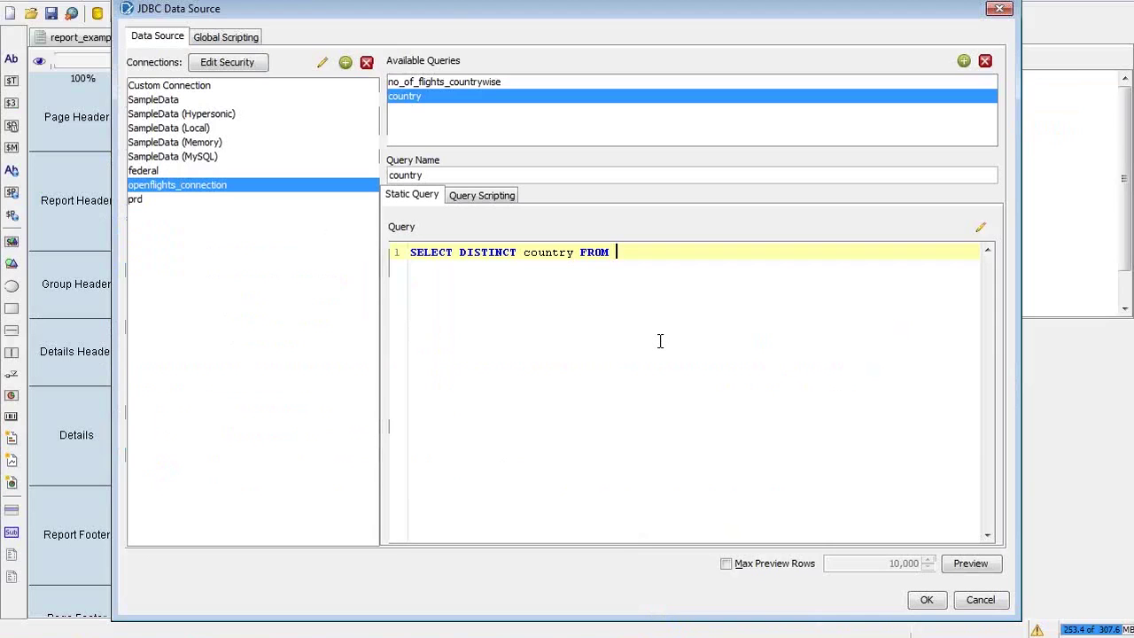
pyautogui.press('Return')
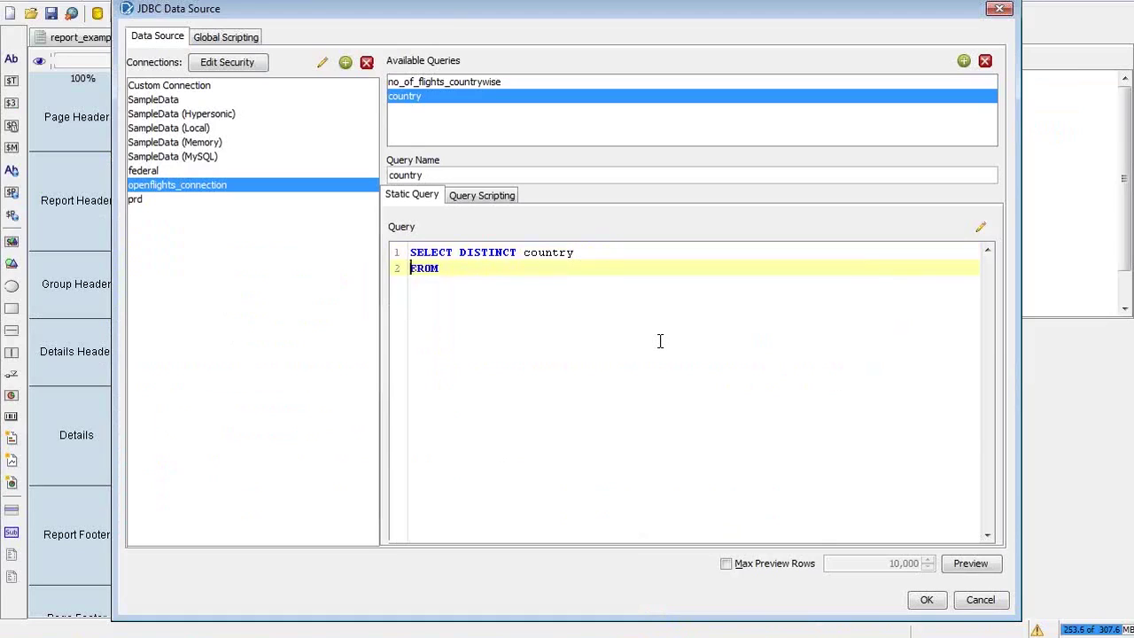
pyautogui.press('Tab')
pyautogui.press('Right')
pyautogui.write('ai')
pyautogui.press('BackSpace')
pyautogui.press('BackSpace')
pyautogui.write('airline')
# Add WHERE country IS NOT NULL and ORDER BY country on separate lines
pyautogui.press('Return')
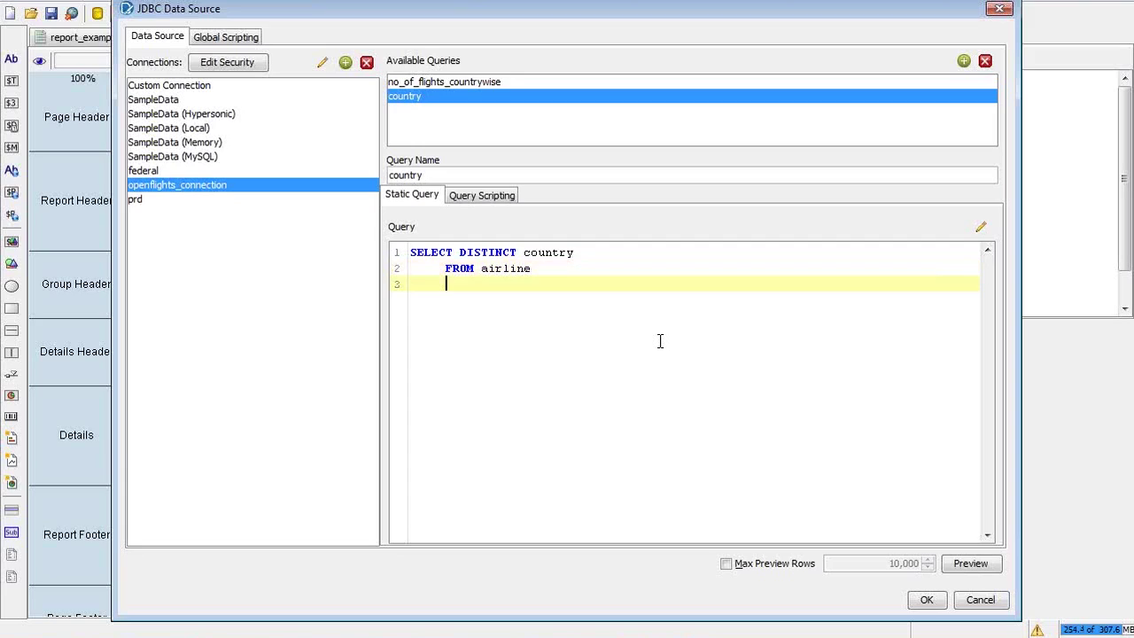
pyautogui.write('WHERE country IS NOT NULL')
pyautogui.press('BackSpace')
pyautogui.press('BackSpace')
pyautogui.write('M')
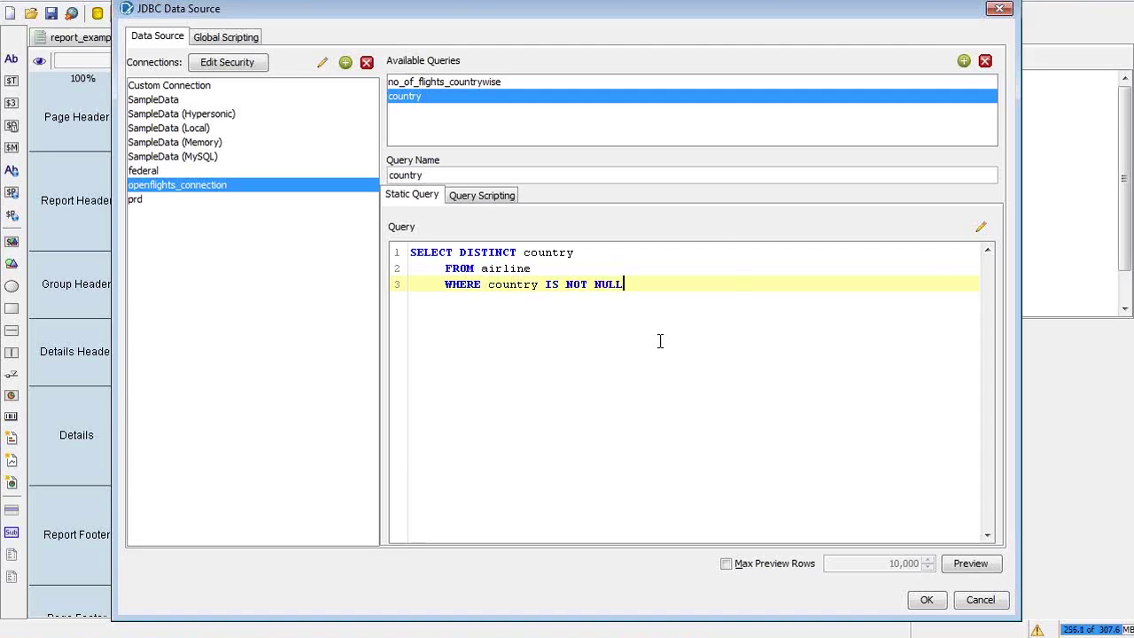
pyautogui.hotkey('alt', 'Tab')
pyautogui.hotkey('alt', 'Tab')
pyautogui.press('Return')
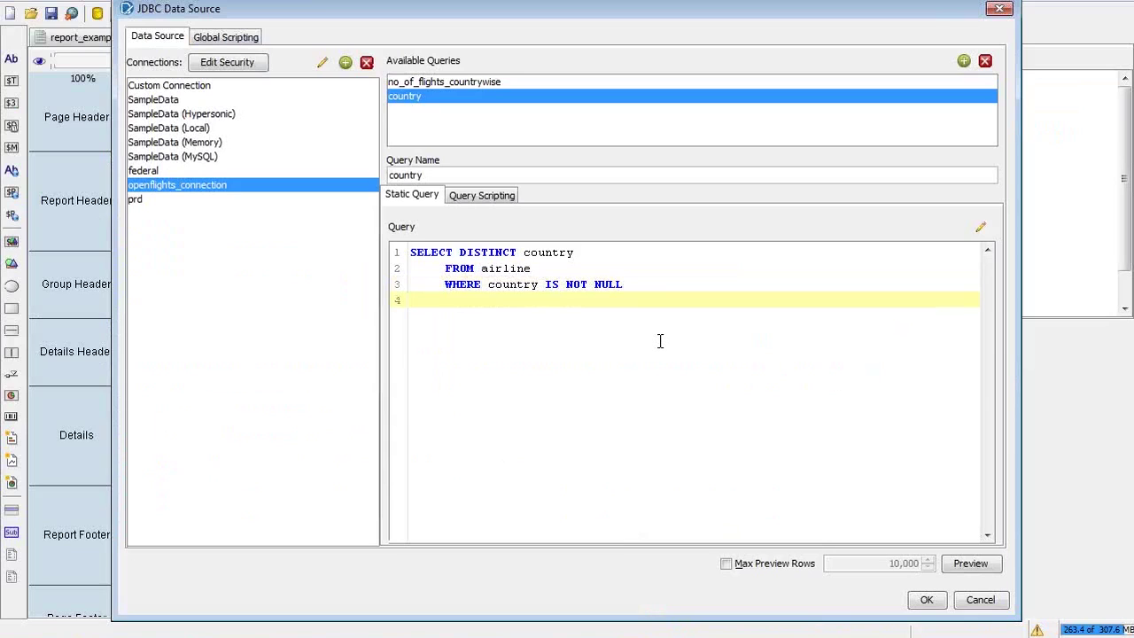
pyautogui.write('ORDER BY ')
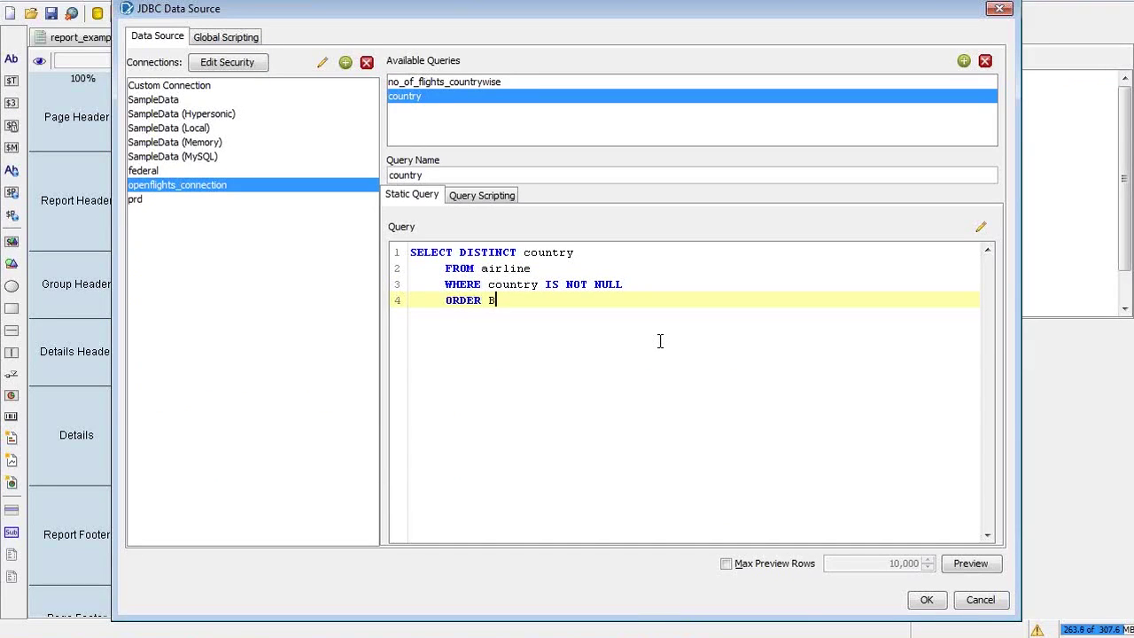
pyautogui.write('country')
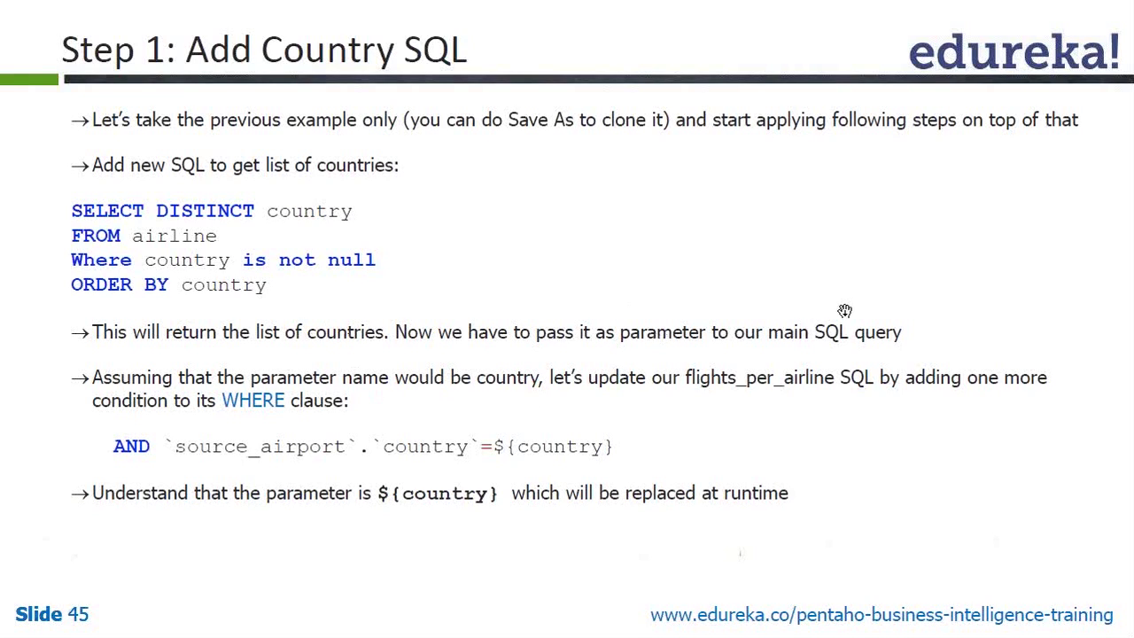
pyautogui.hotkey('alt', 'Tab')
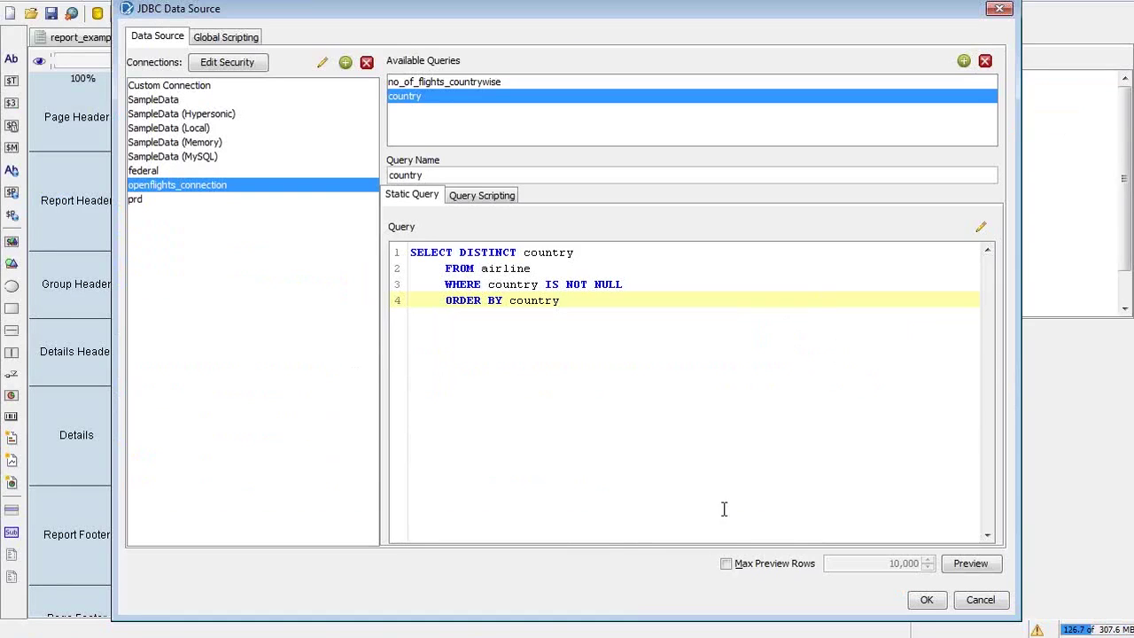
# Preview the country query results, checking the blank, ACOM, Boonville Stage Line and S.A. entries
pyautogui.click(964, 568)
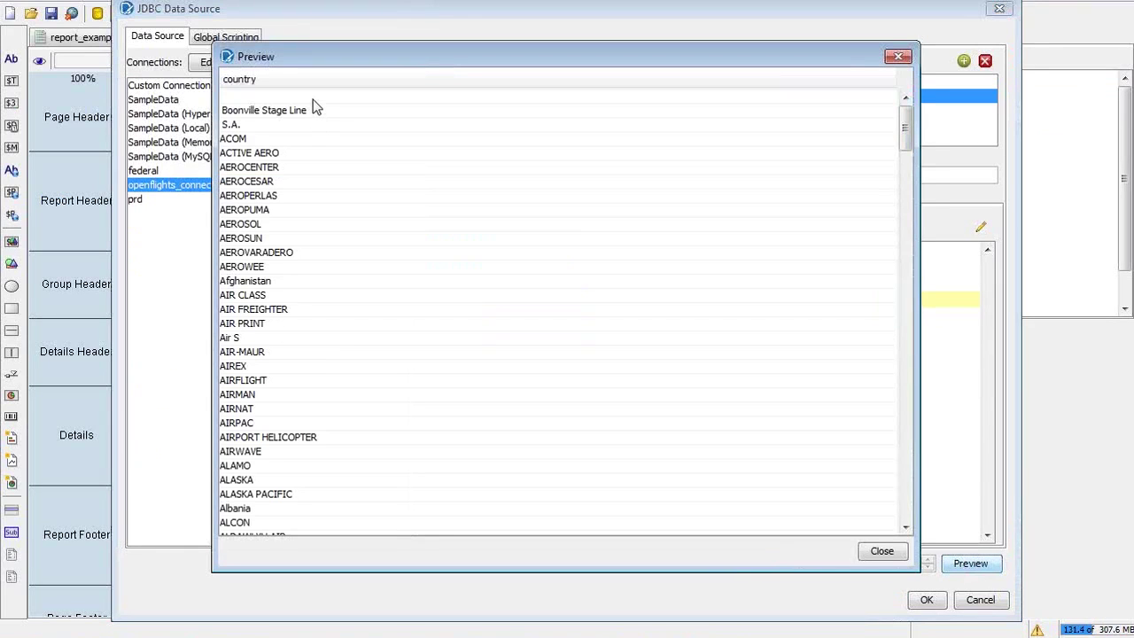
pyautogui.click(312, 97)
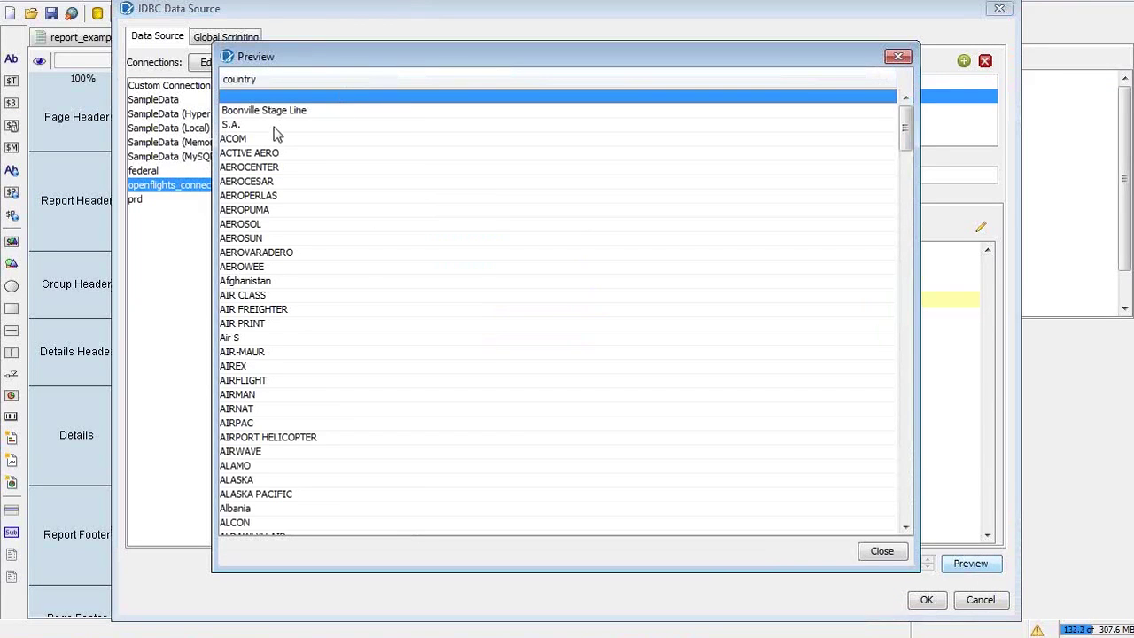
pyautogui.click(232, 141)
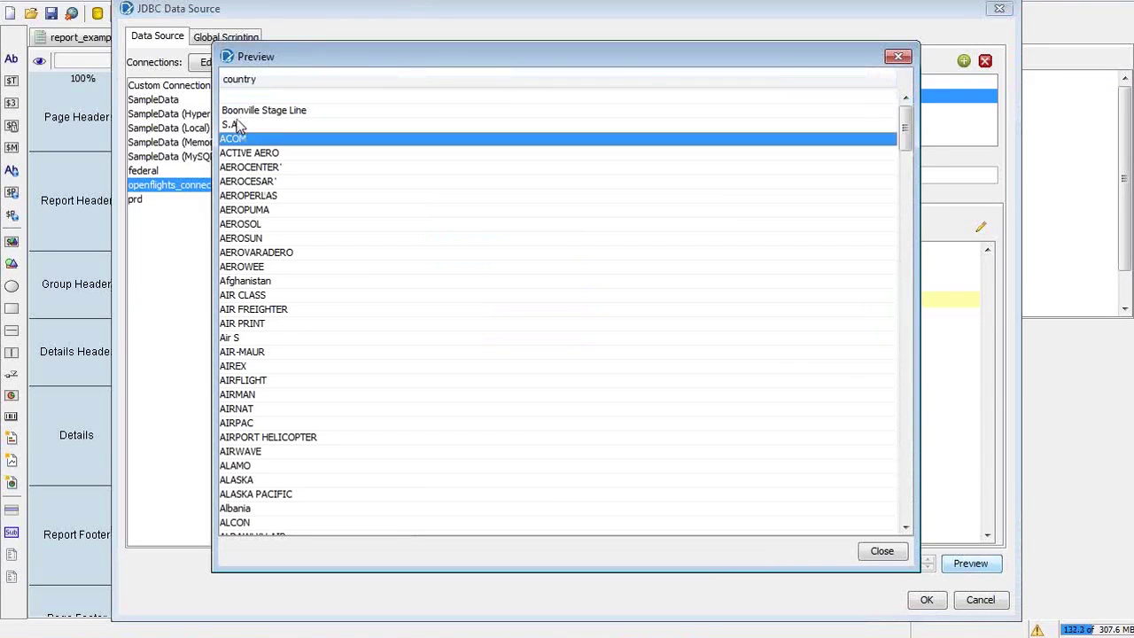
pyautogui.click(239, 113)
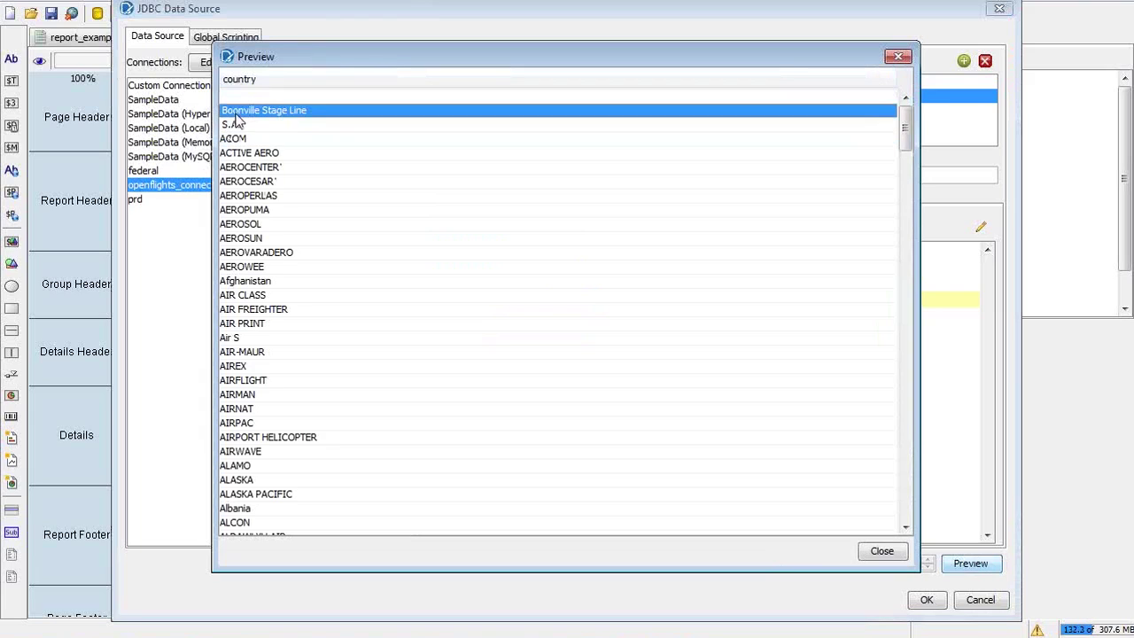
pyautogui.click(235, 125)
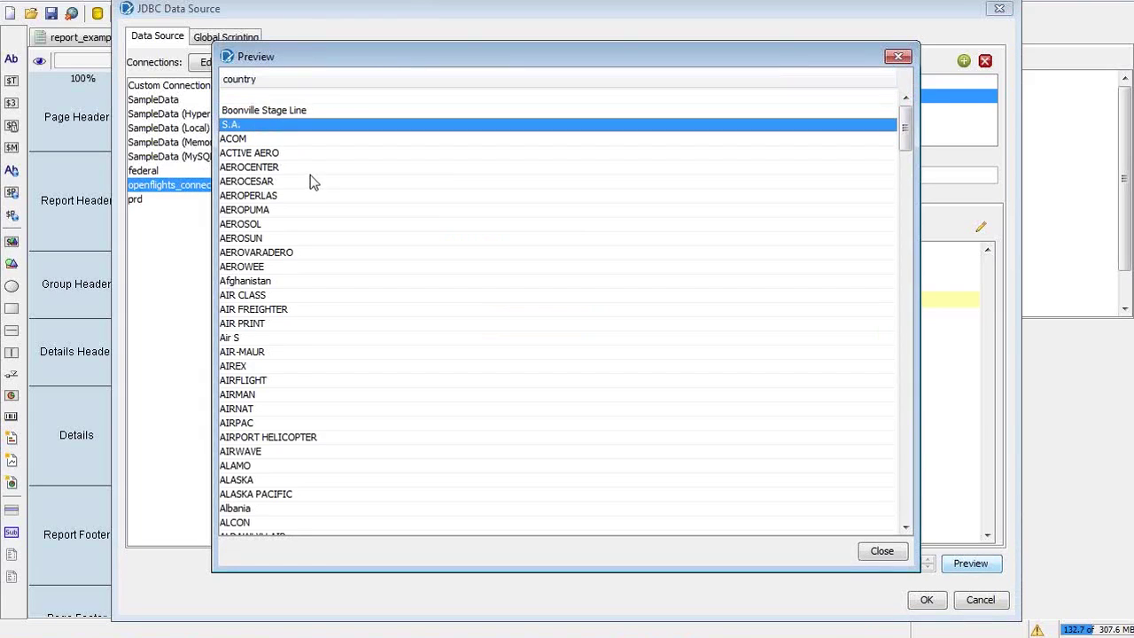
pyautogui.click(881, 556)
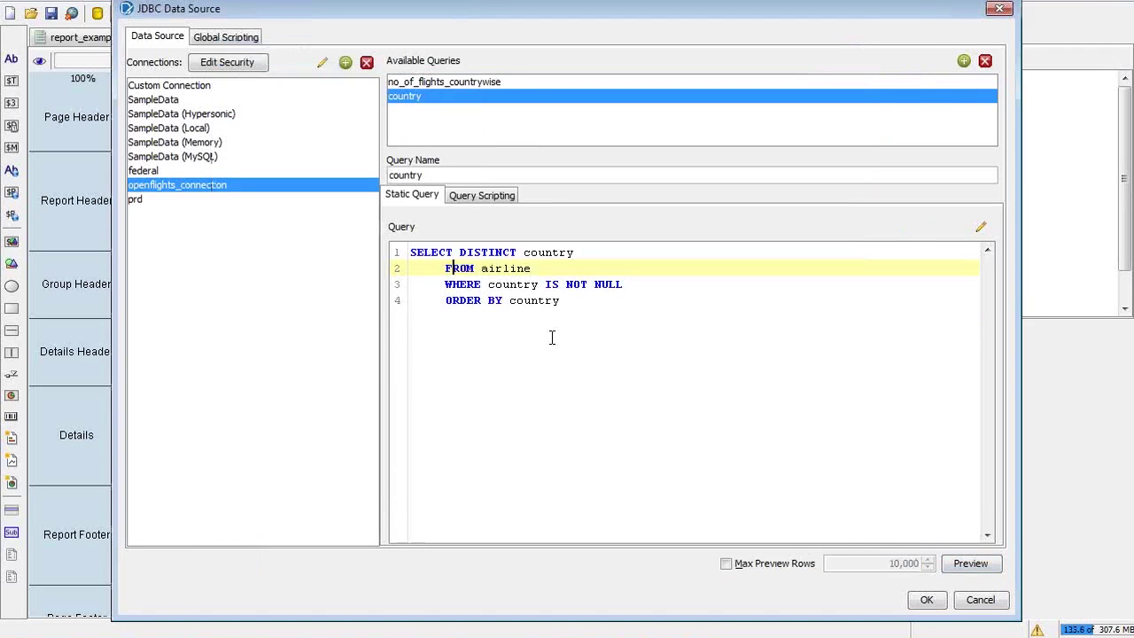
# Wrap country in trim() on the SELECT line
pyautogui.press('Up')
pyautogui.press('Down')
pyautogui.press('Up')
pyautogui.write('tri')
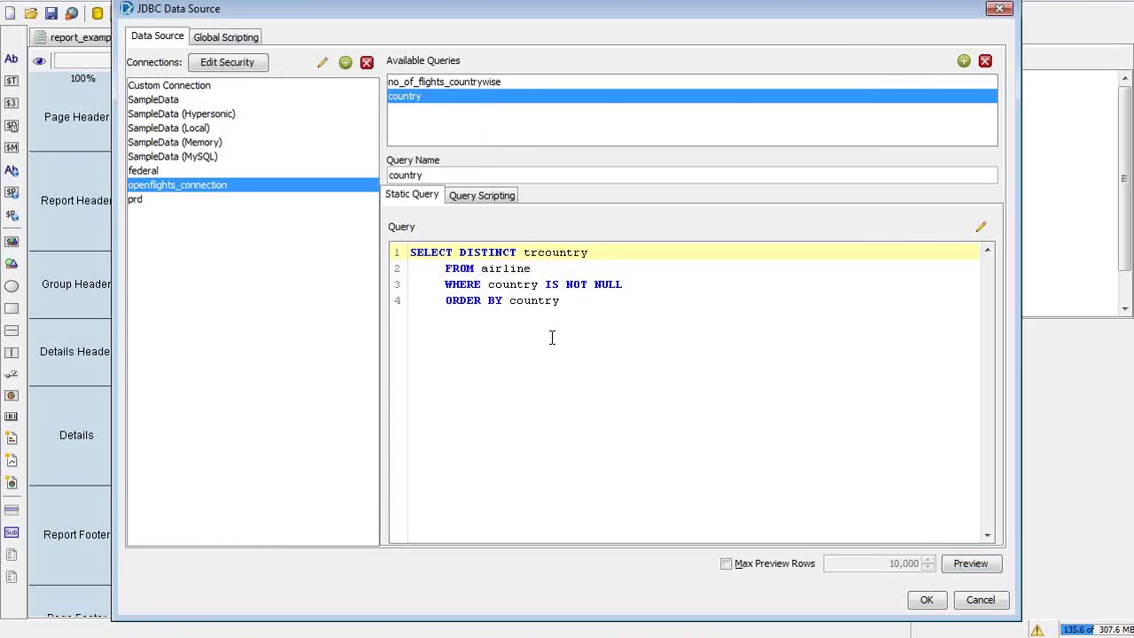
pyautogui.write('m')
pyautogui.press('BackSpace')
pyautogui.write('(')
pyautogui.press('End')
pyautogui.press('BackSpace')
pyautogui.write(')')
# Wrap country in trim() in the ORDER BY clause
pyautogui.click(511, 301)
pyautogui.write('trim(')
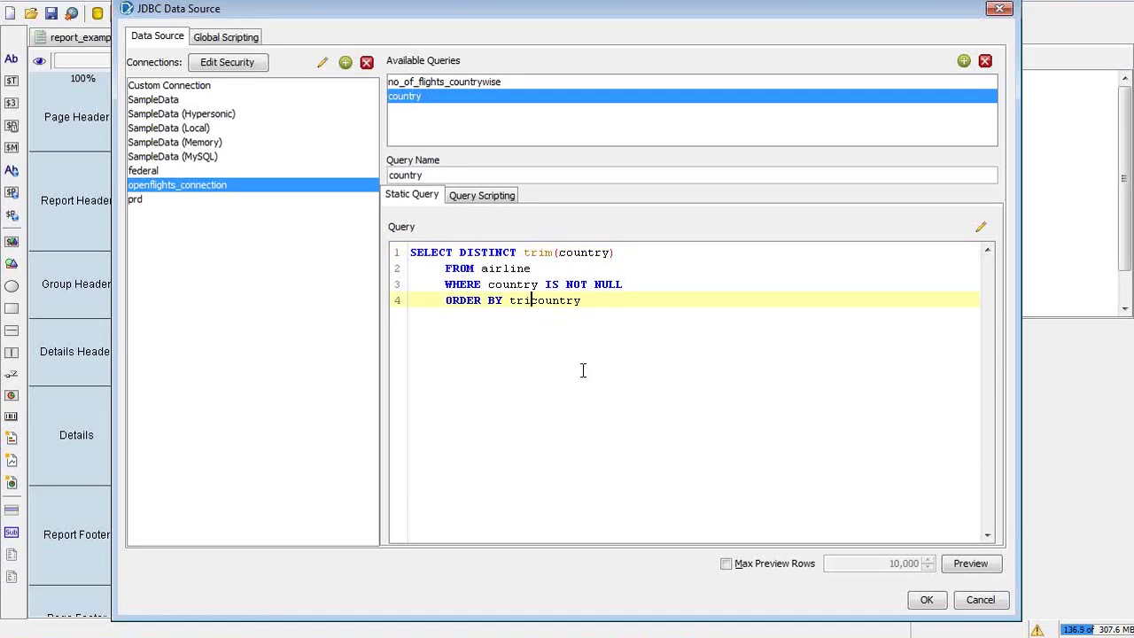
pyautogui.press('End')
pyautogui.write('_')
pyautogui.press('BackSpace')
pyautogui.write(')')
# Preview the trimmed country list, then confirm the query with OK
pyautogui.click(967, 566)
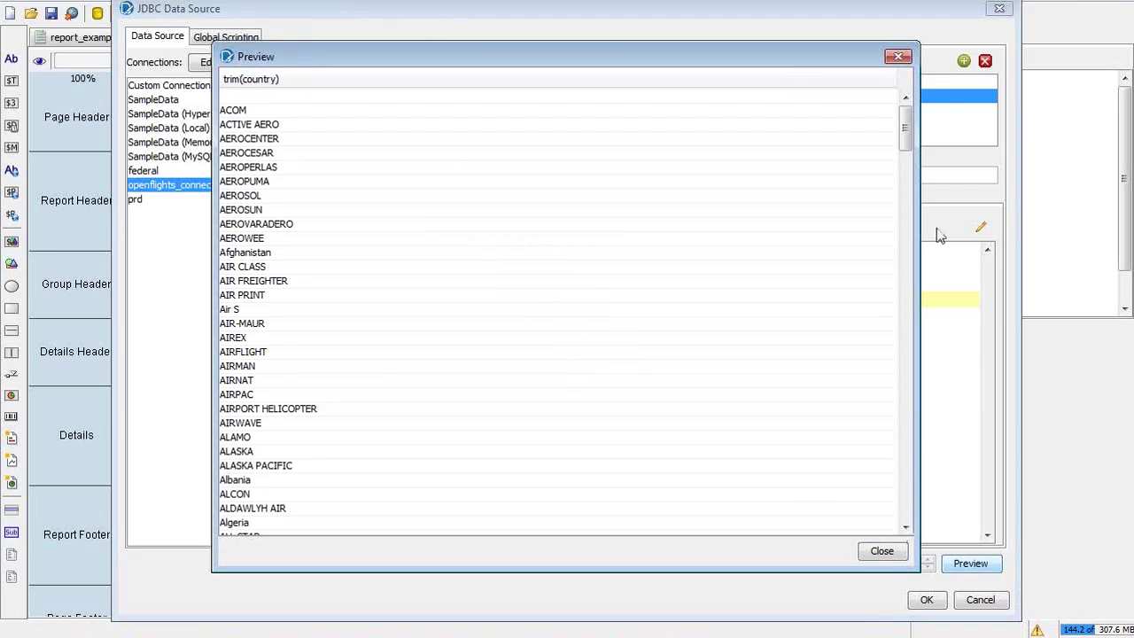
pyautogui.click(886, 552)
pyautogui.click(929, 601)
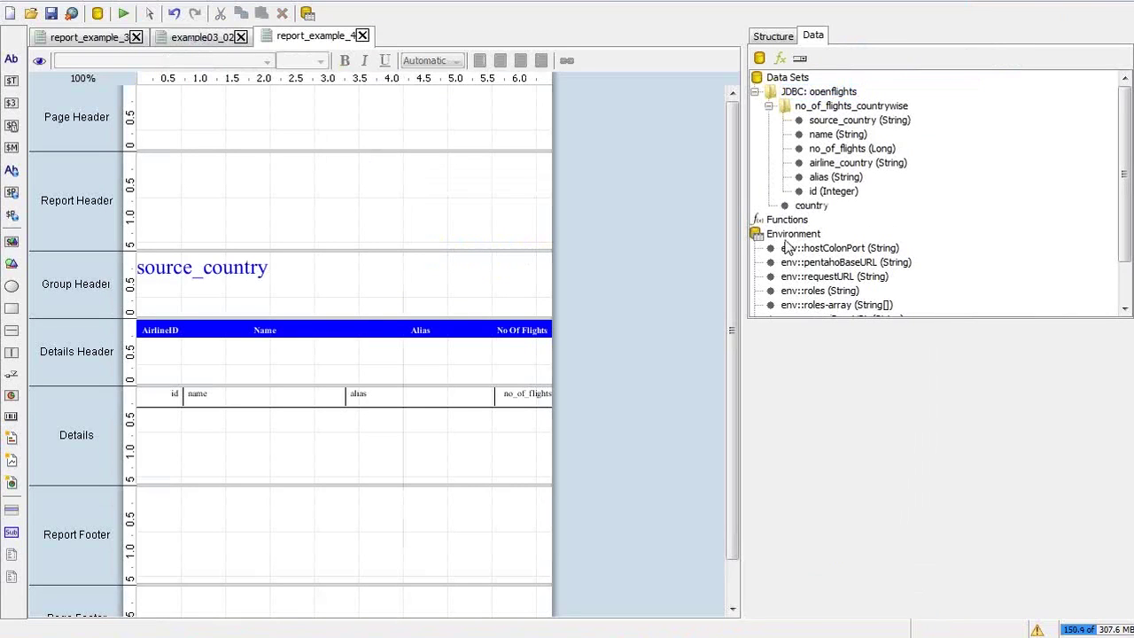
# Scroll the Data tree to the bottom and right-click the Parameters node
pyautogui.moveTo(1118, 202); pyautogui.dragTo(1127, 325)
pyautogui.click(810, 309)
pyautogui.hotkey('alt', 'Tab')
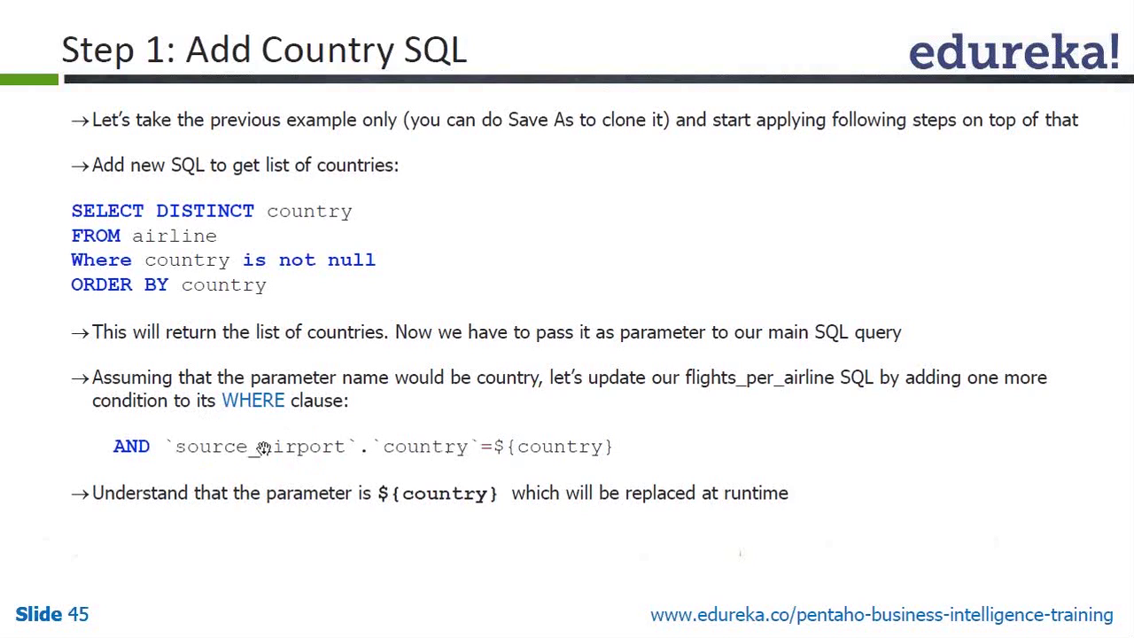
pyautogui.hotkey('alt', 'Tab')
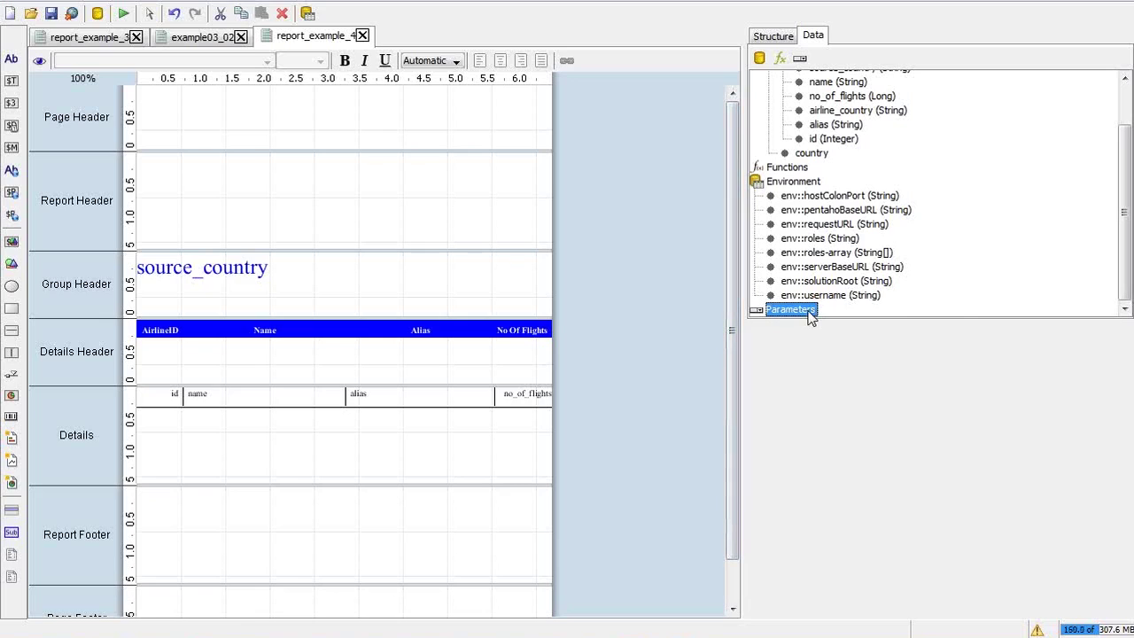
pyautogui.rightClick(811, 317)
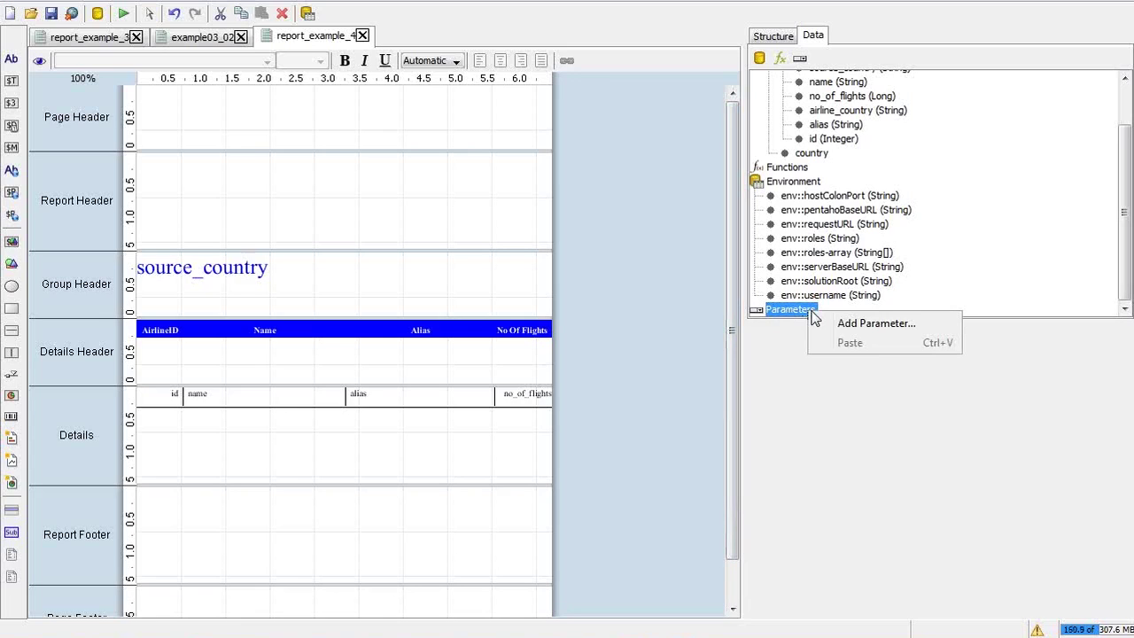
# Start a new parameter named country based on the country query, with a draft label
pyautogui.click(852, 325)
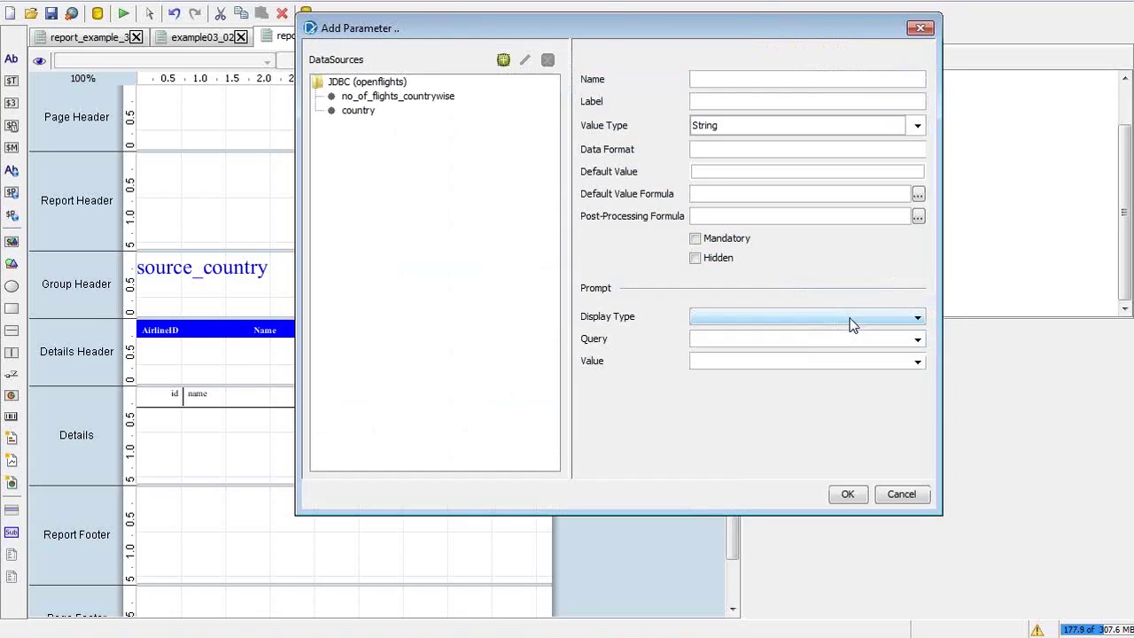
pyautogui.click(369, 116)
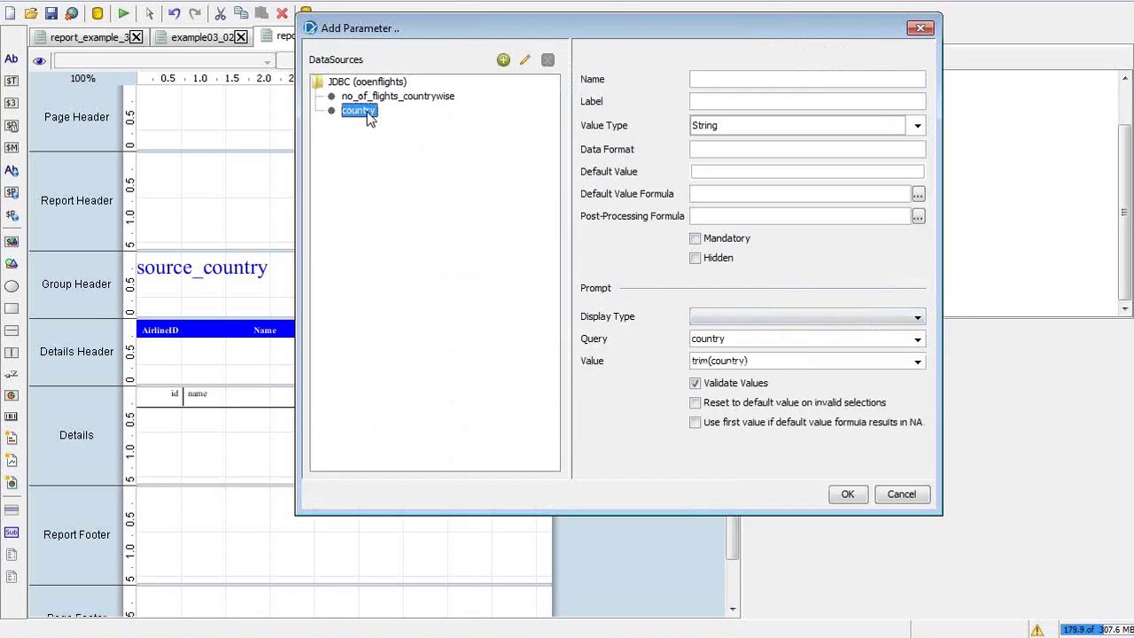
pyautogui.click(725, 82)
pyautogui.write('country')
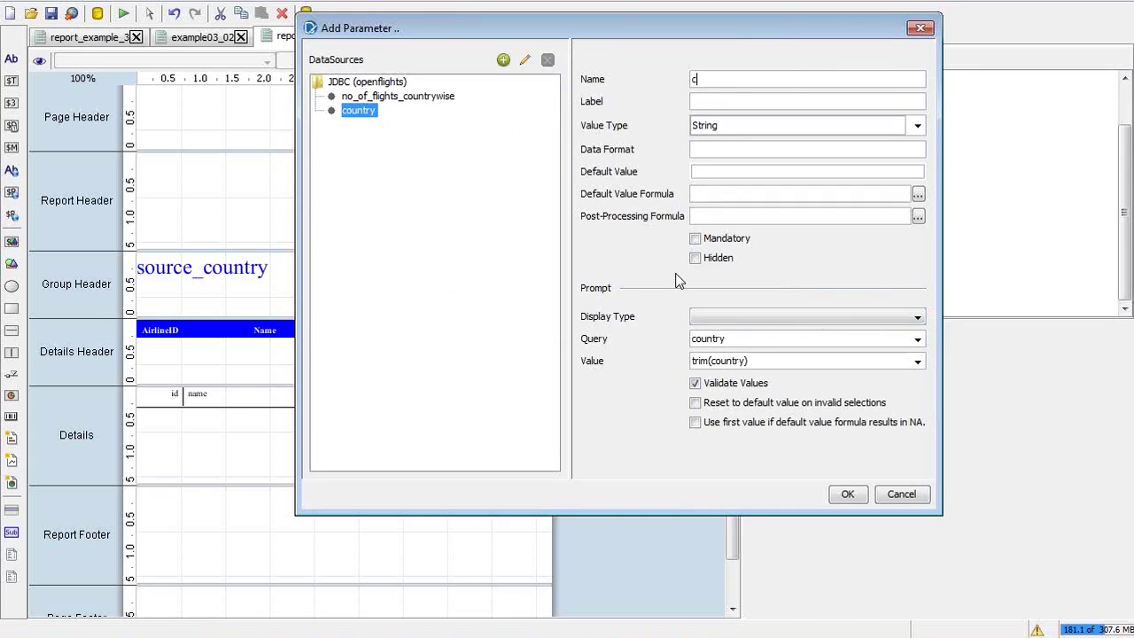
pyautogui.press('Tab')
pyautogui.write('countr')
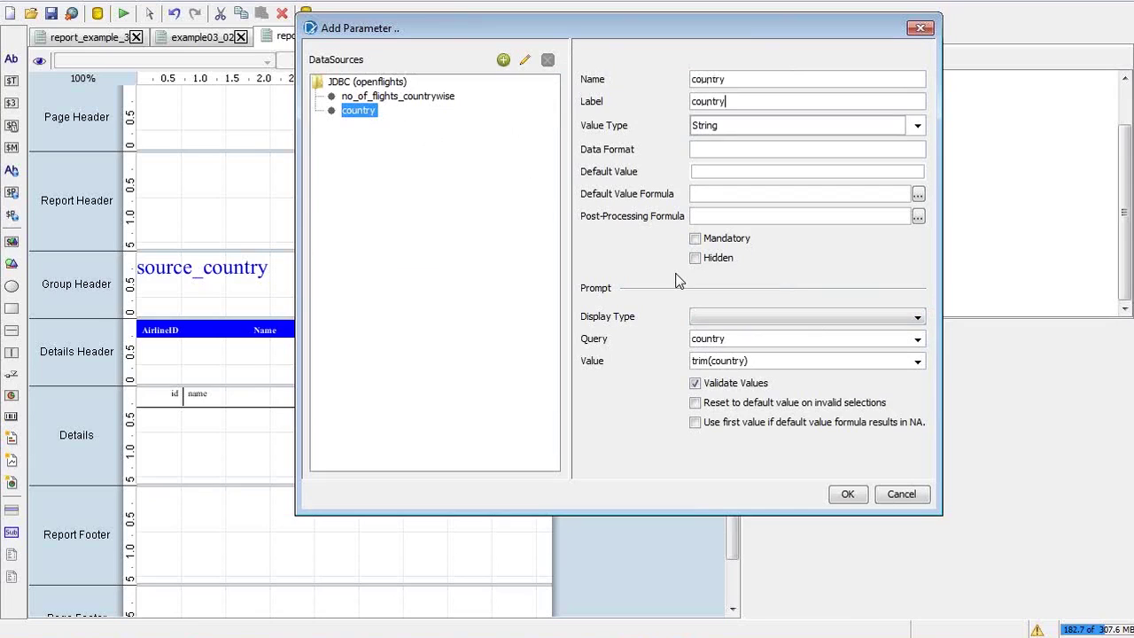
pyautogui.click(741, 149)
# Use trim(country) as the value, make the parameter Mandatory, and display it as a Drop Down
pyautogui.click(708, 170)
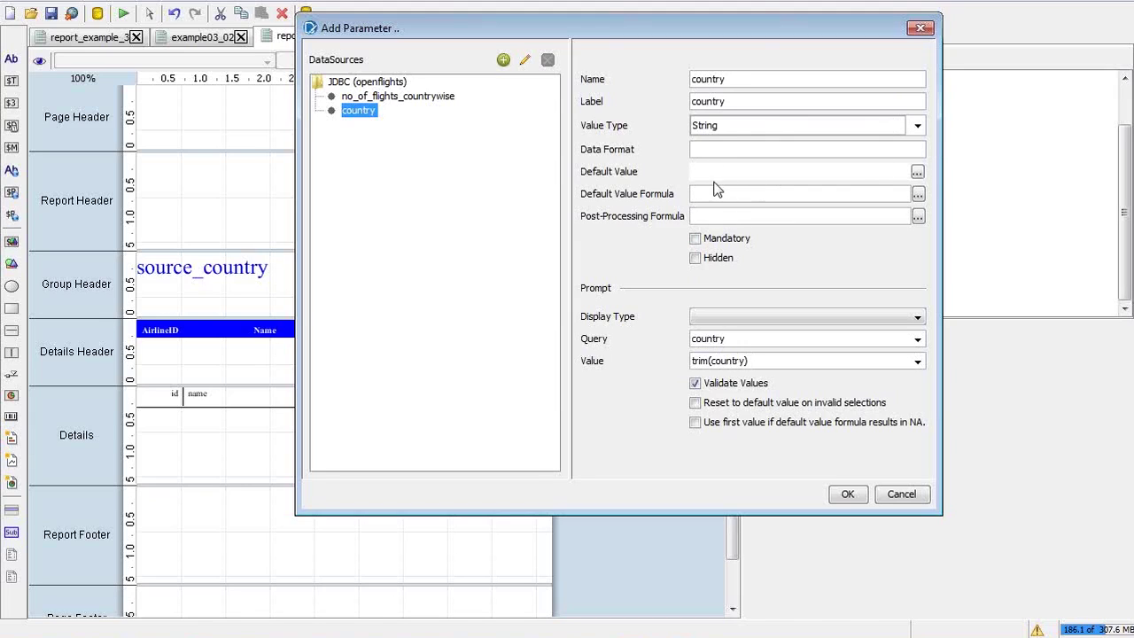
pyautogui.click(706, 194)
pyautogui.click(796, 214)
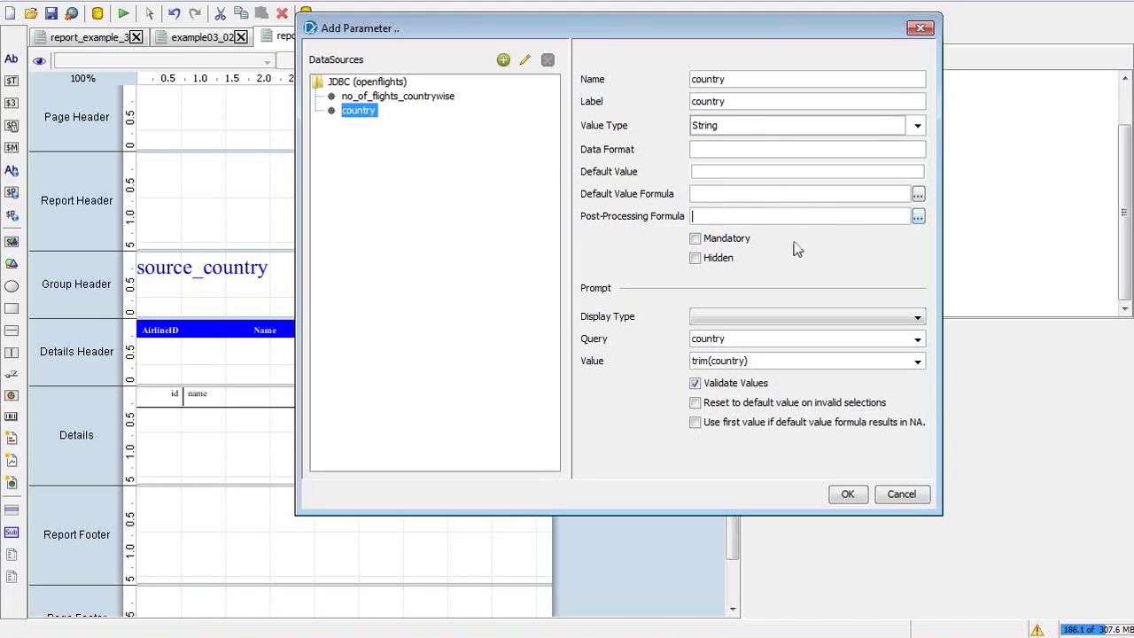
pyautogui.click(694, 240)
pyautogui.click(818, 326)
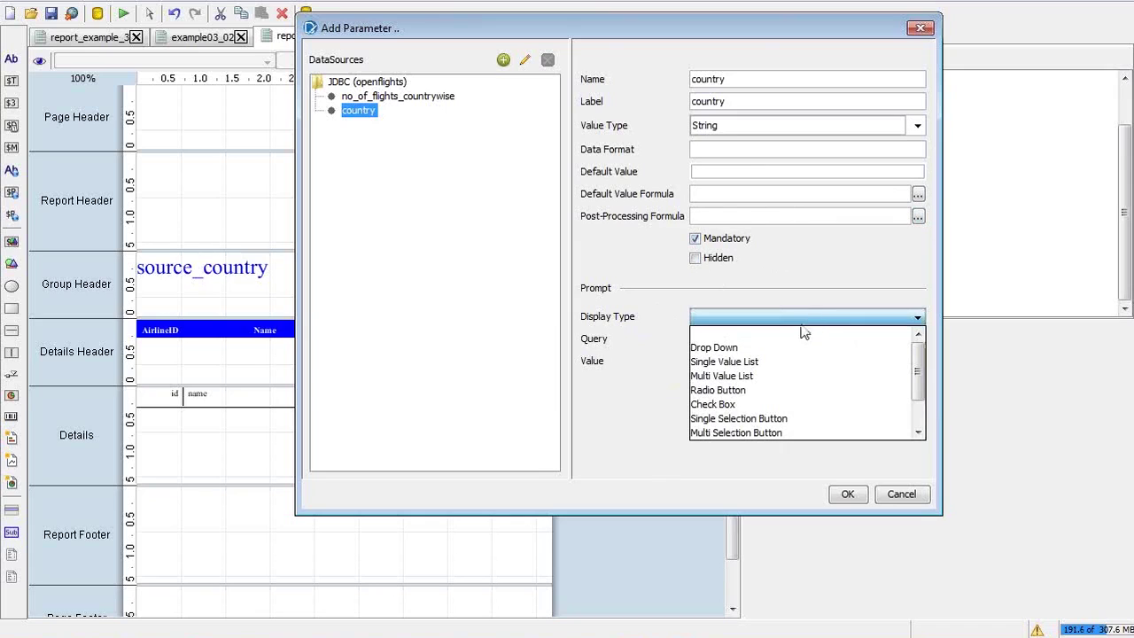
pyautogui.click(761, 351)
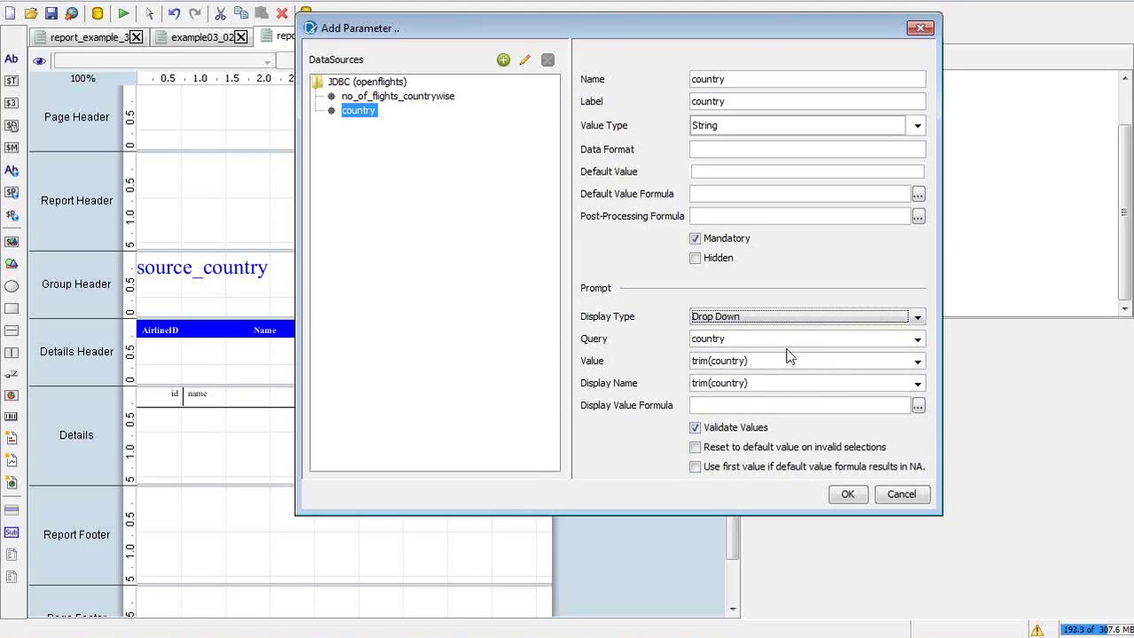
# Prefix the label with 'Select', capitalise Country, tick Use first value, and confirm
pyautogui.click(693, 97)
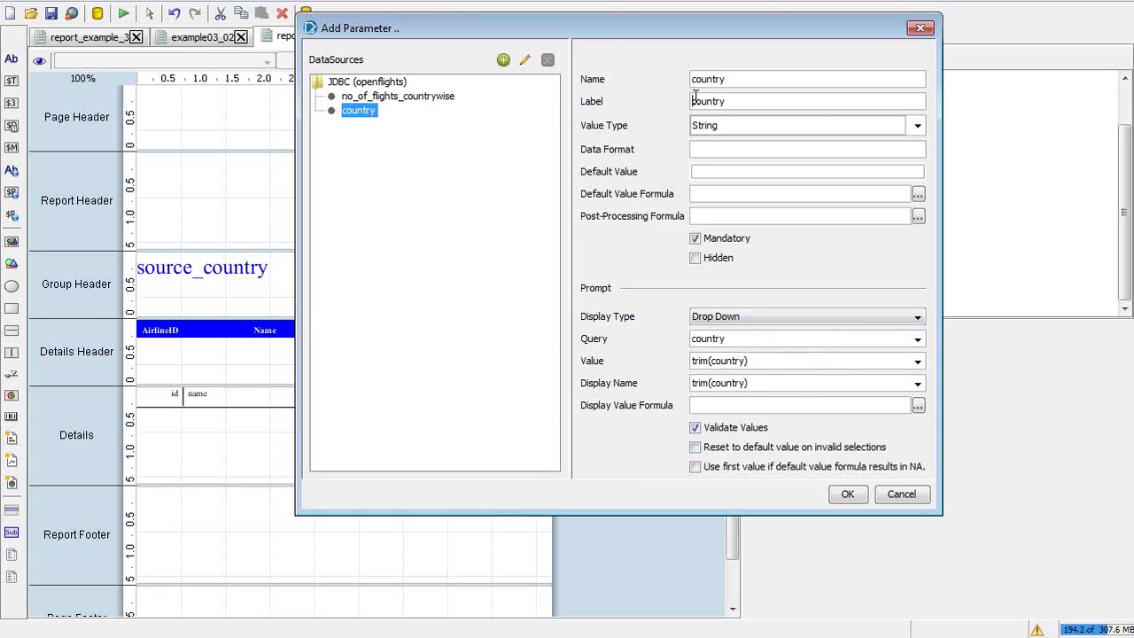
pyautogui.write('Select')
pyautogui.write('C')
pyautogui.press('Delete')
pyautogui.click(696, 466)
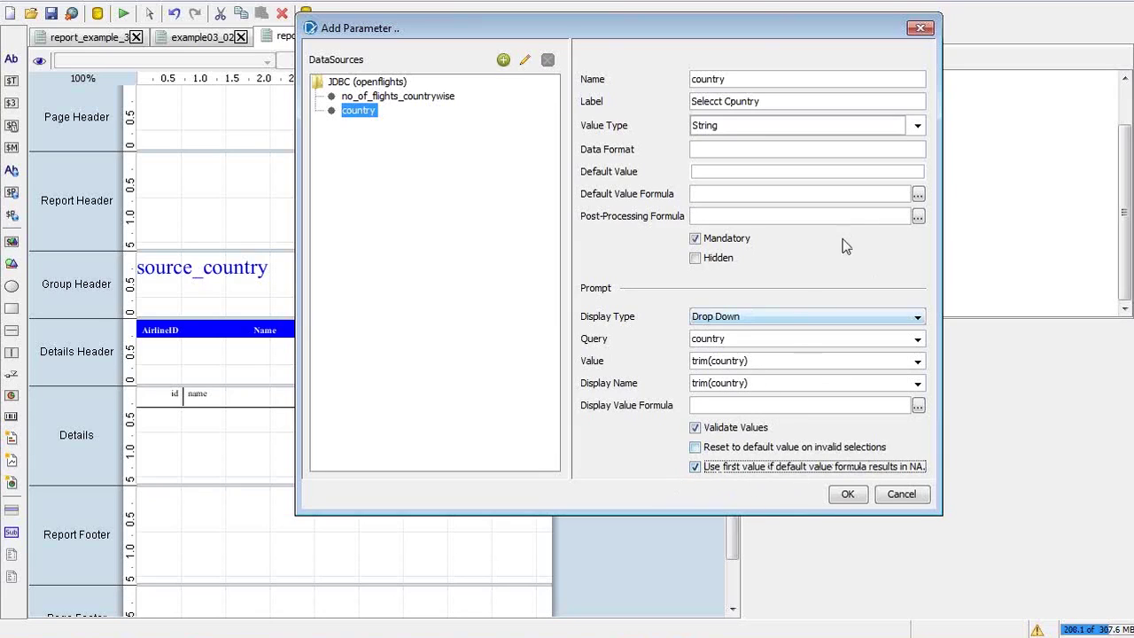
pyautogui.click(846, 495)
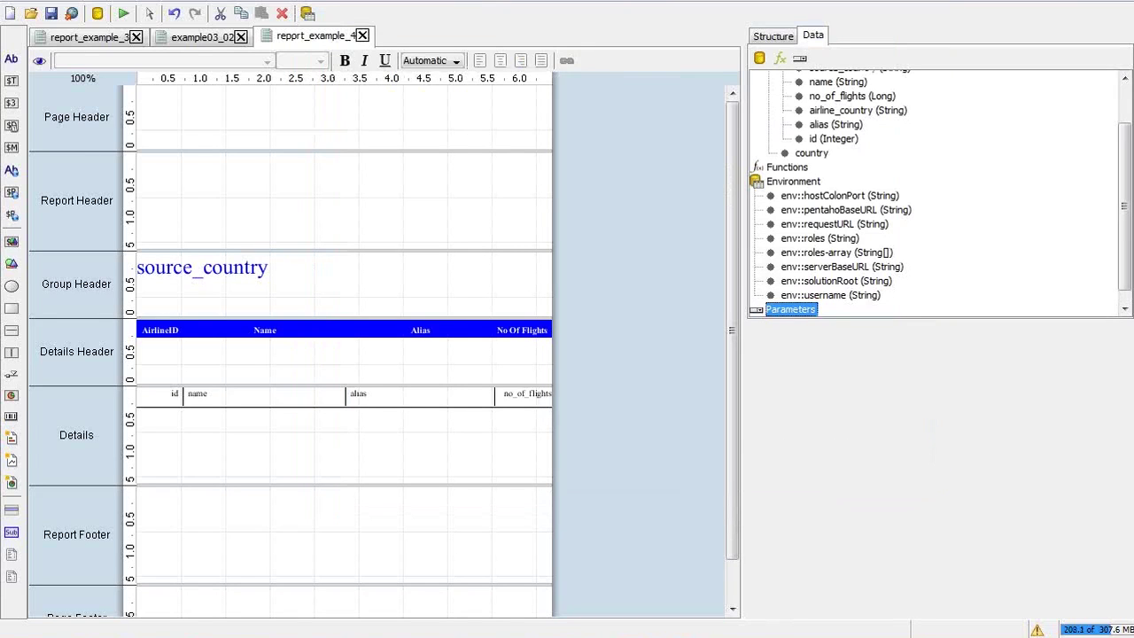
pyautogui.click(126, 13)
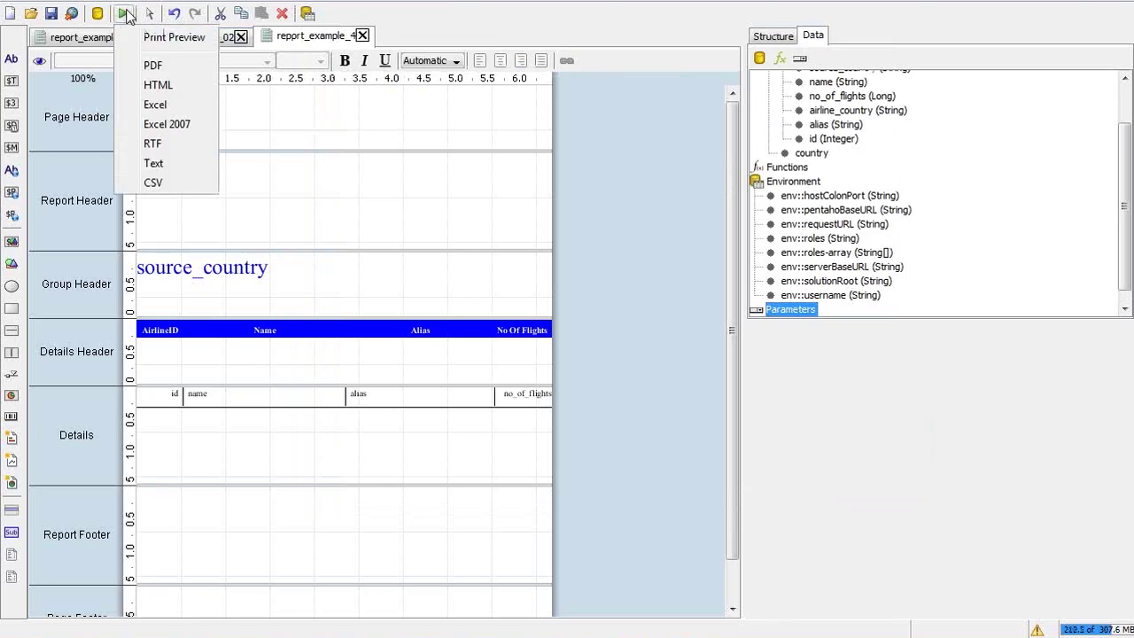
pyautogui.click(158, 40)
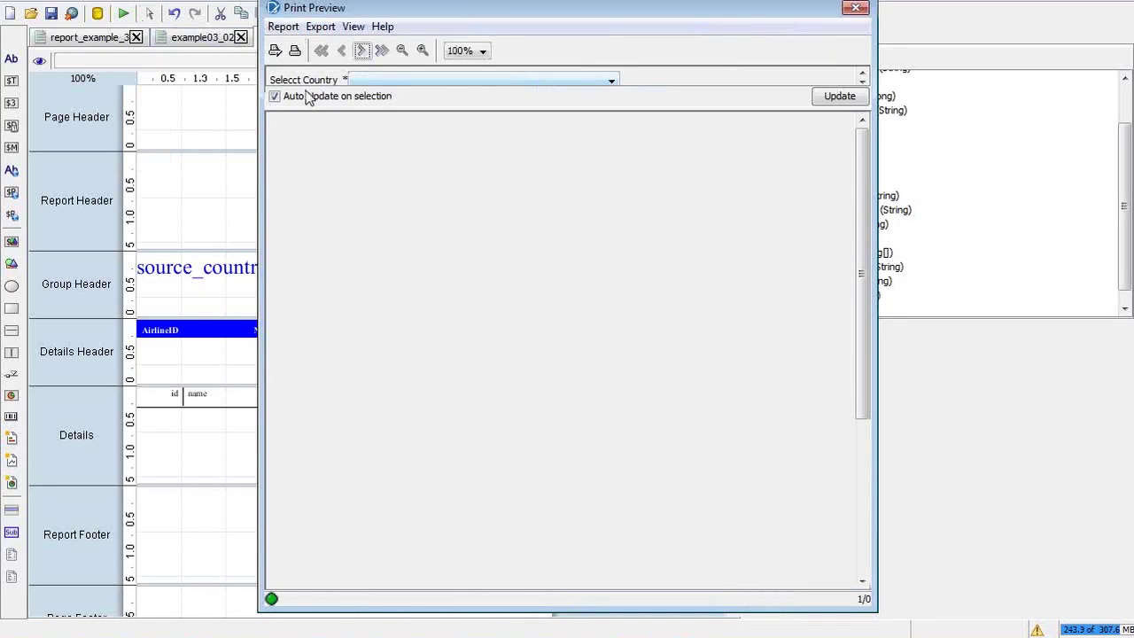
pyautogui.click(410, 81)
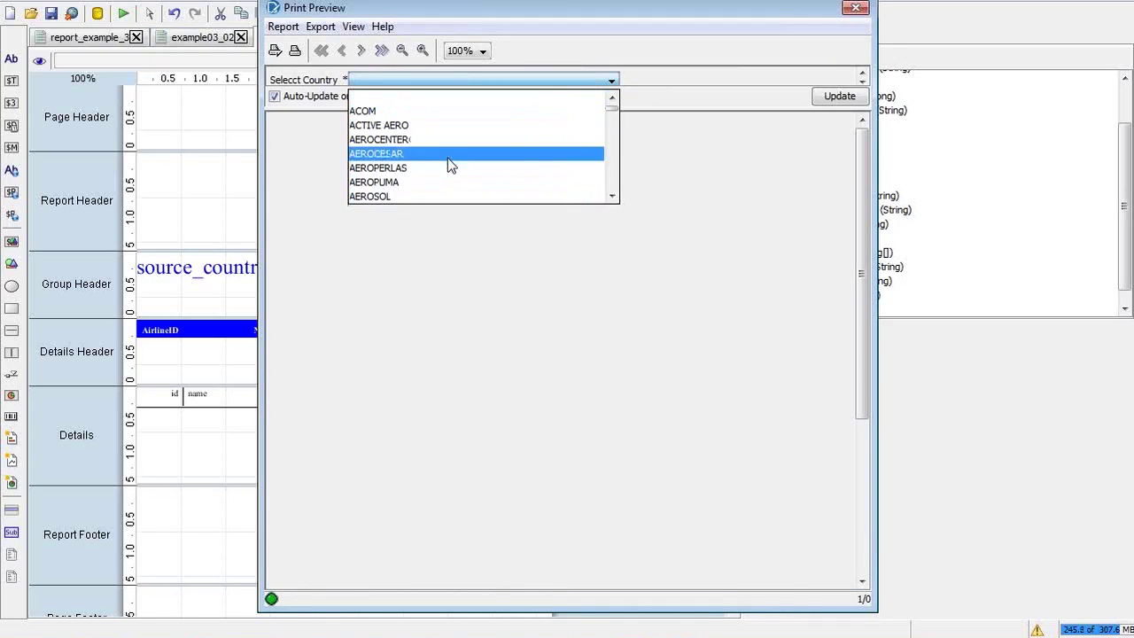
pyautogui.click(640, 300)
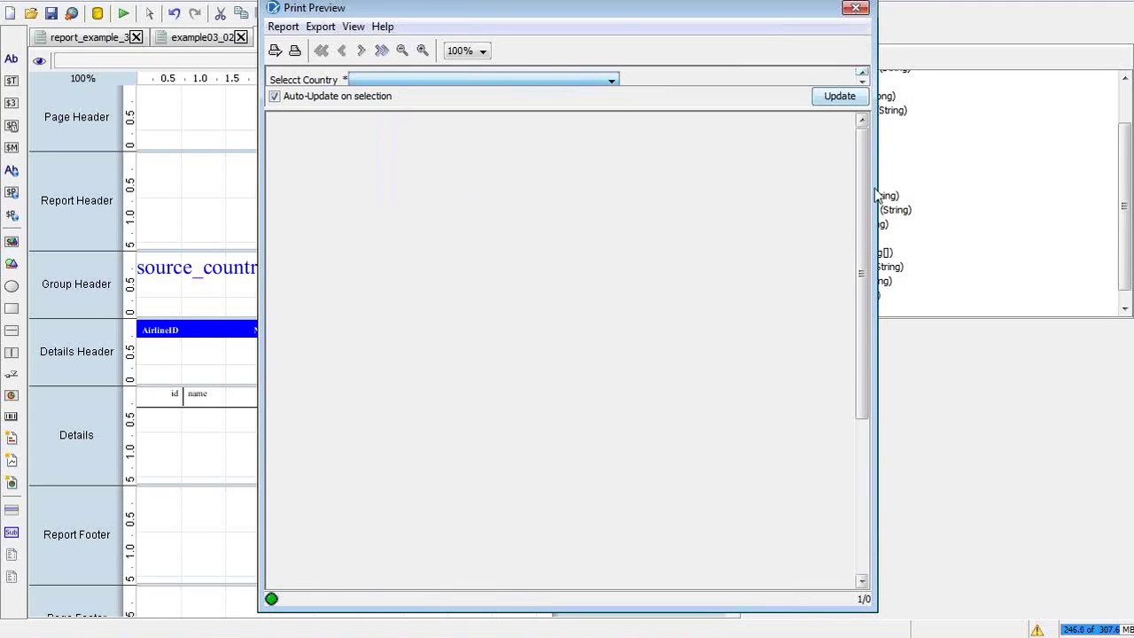
pyautogui.moveTo(860, 223)
pyautogui.mouseDown()
pyautogui.moveTo(859, 342)
pyautogui.moveTo(859, 223)
pyautogui.mouseUp()
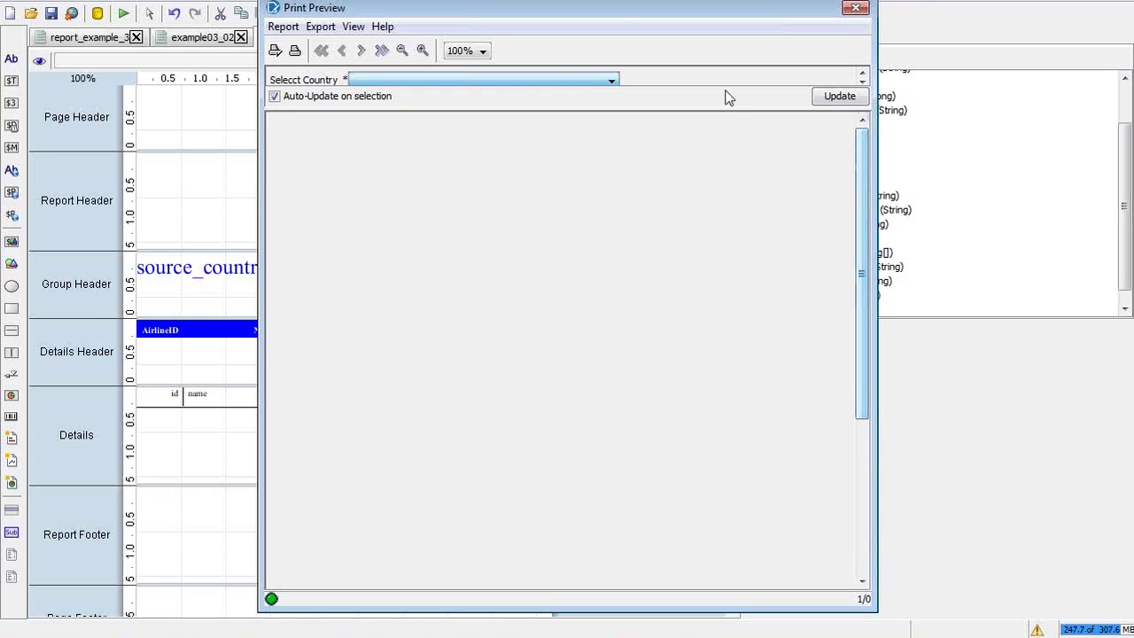
pyautogui.click(581, 79)
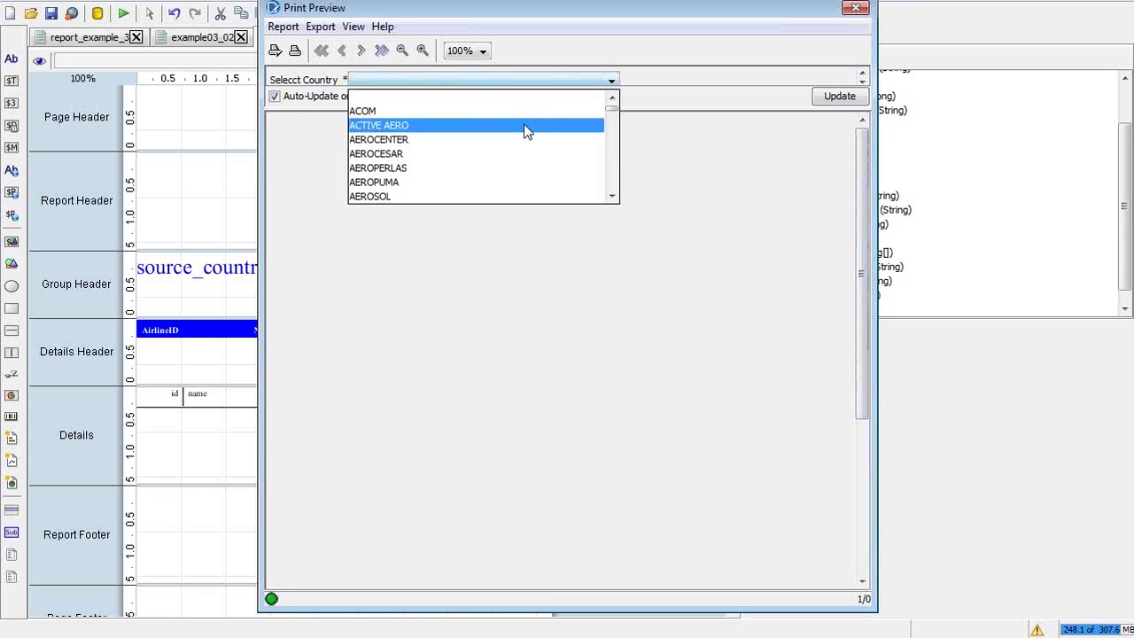
pyautogui.click(486, 153)
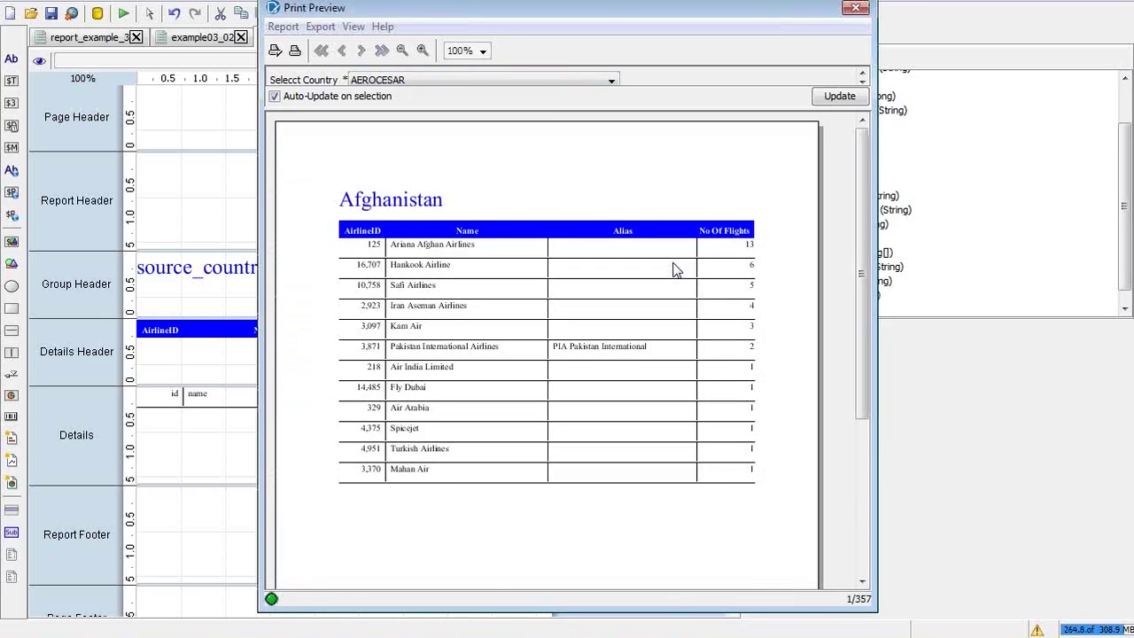
pyautogui.click(856, 9)
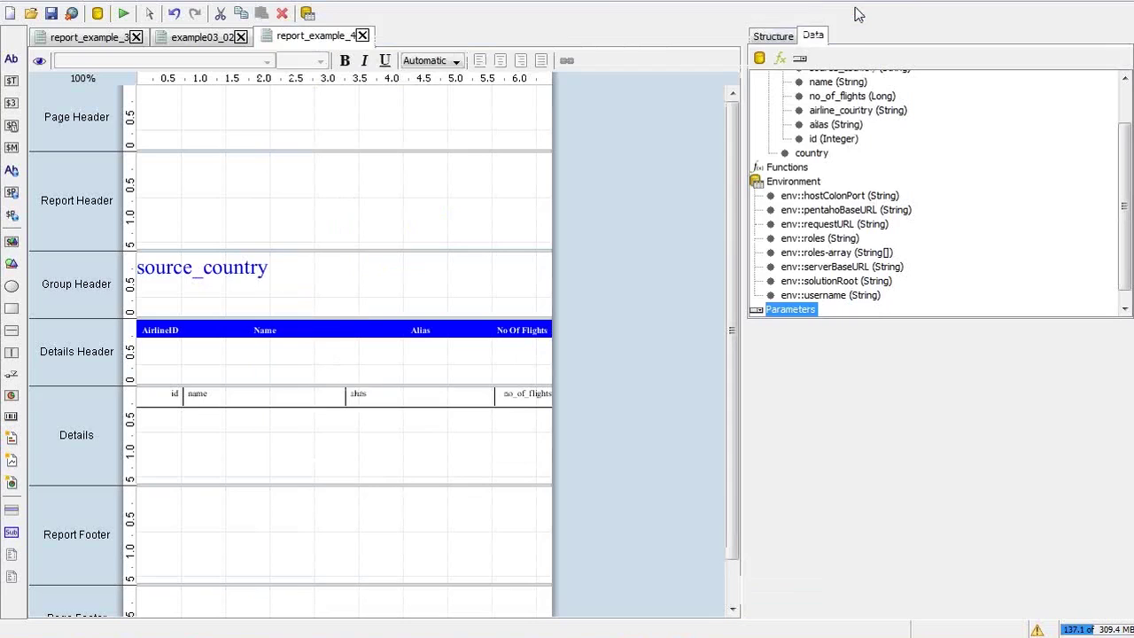
# Cancel an accidental Add Parameter and expand Parameters to reveal the country parameter
pyautogui.rightClick(793, 310)
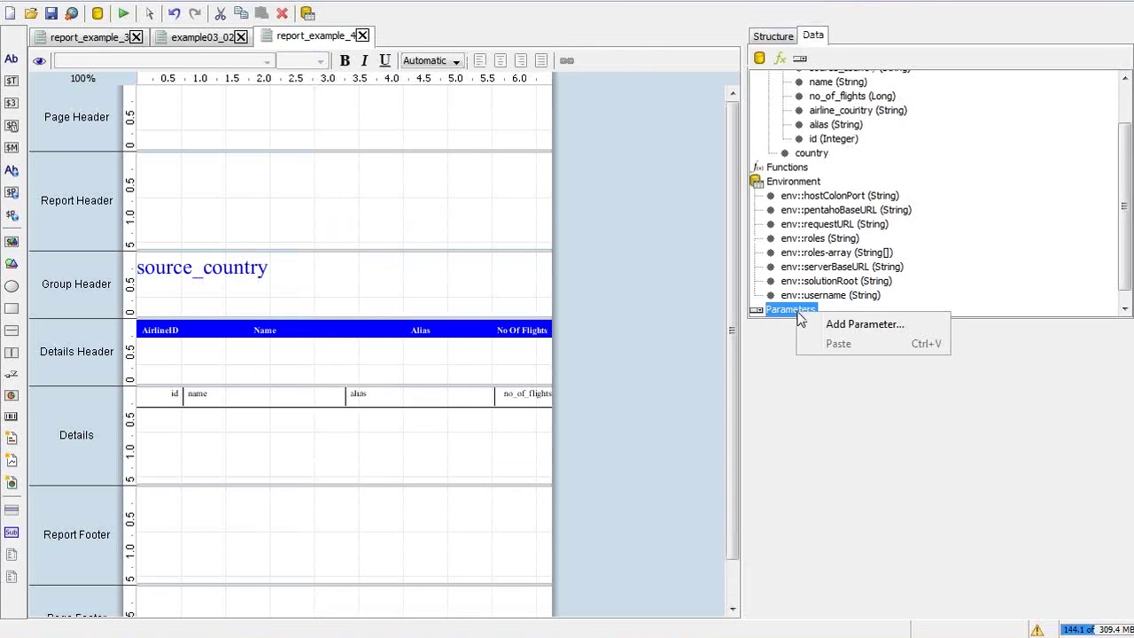
pyautogui.click(829, 325)
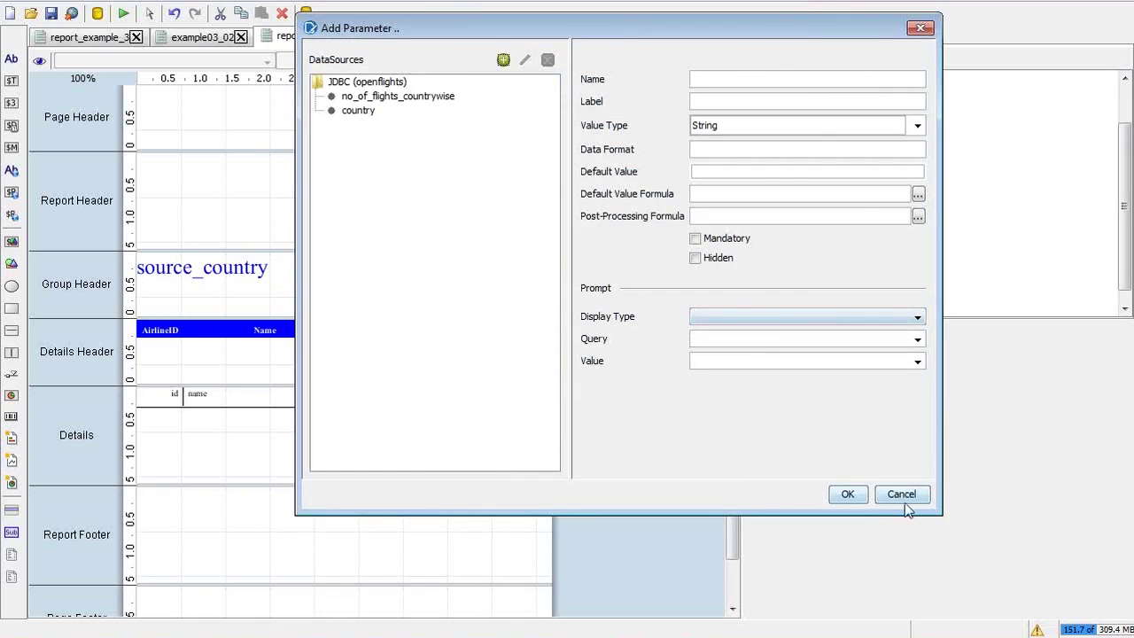
pyautogui.click(901, 496)
pyautogui.click(785, 311)
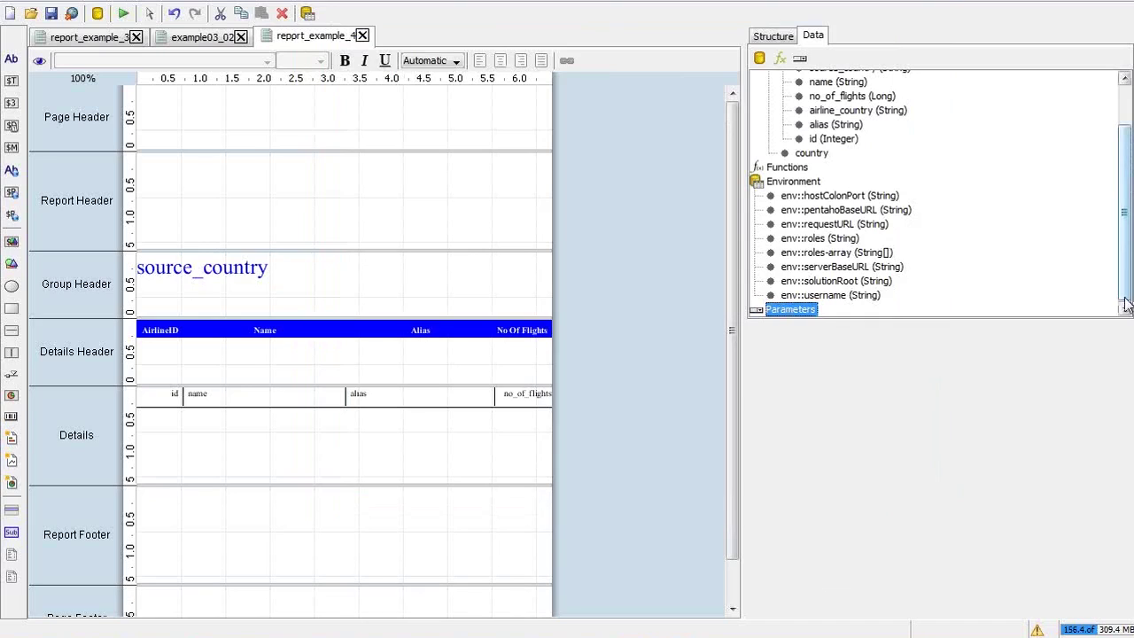
pyautogui.doubleClick(785, 310)
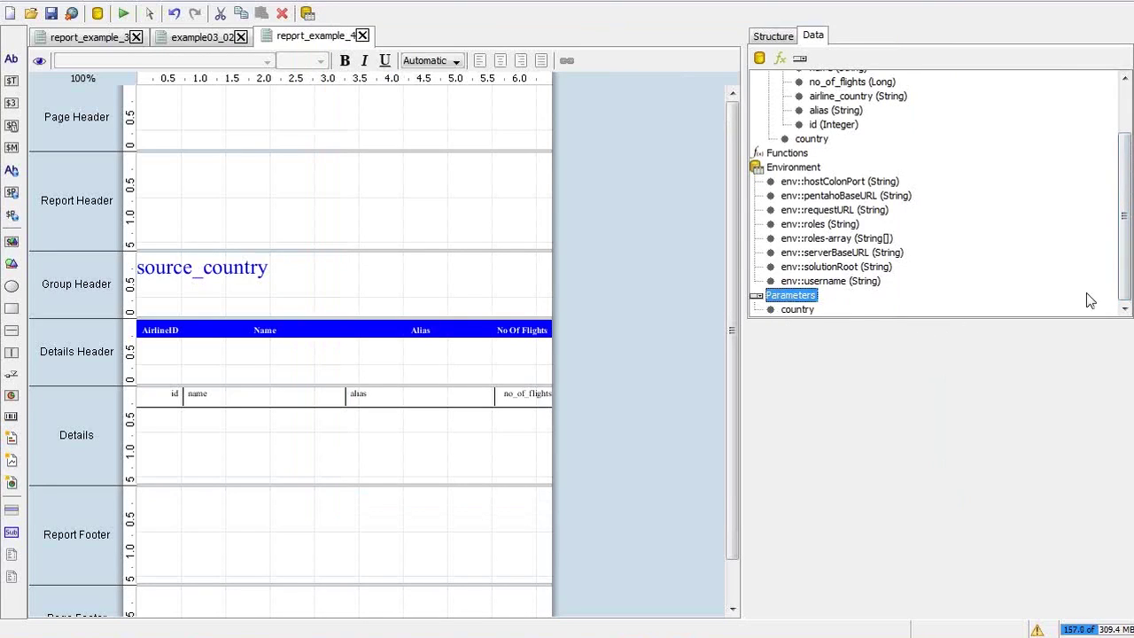
# Edit the country parameter's label, removing the extra 'c' and adding a trailing colon
pyautogui.rightClick(811, 314)
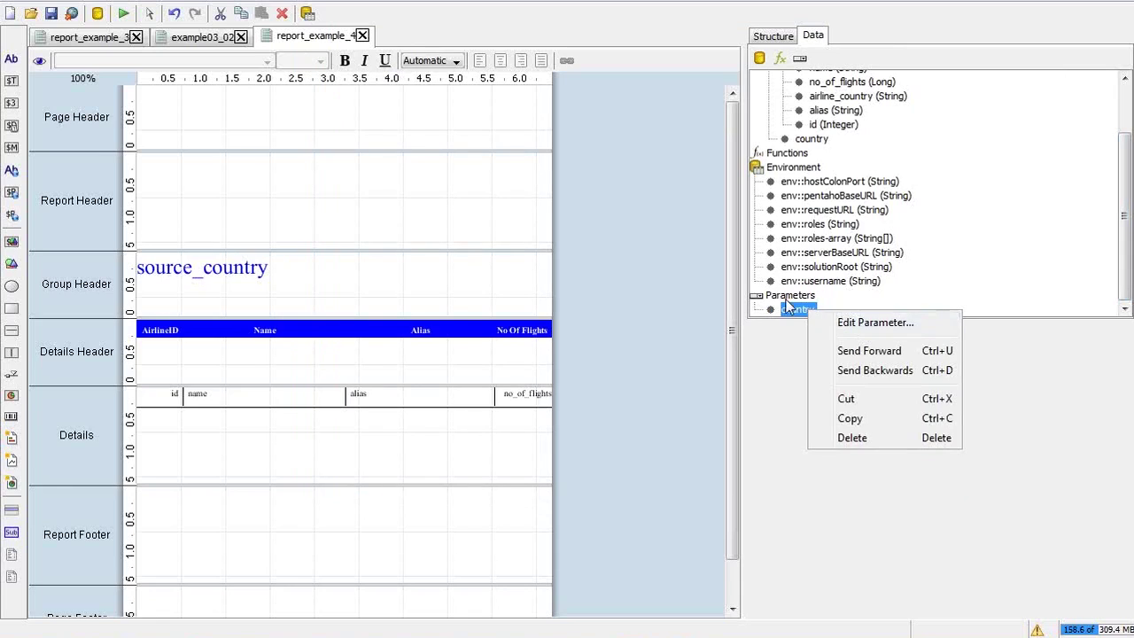
pyautogui.rightClick(789, 302)
pyautogui.rightClick(789, 311)
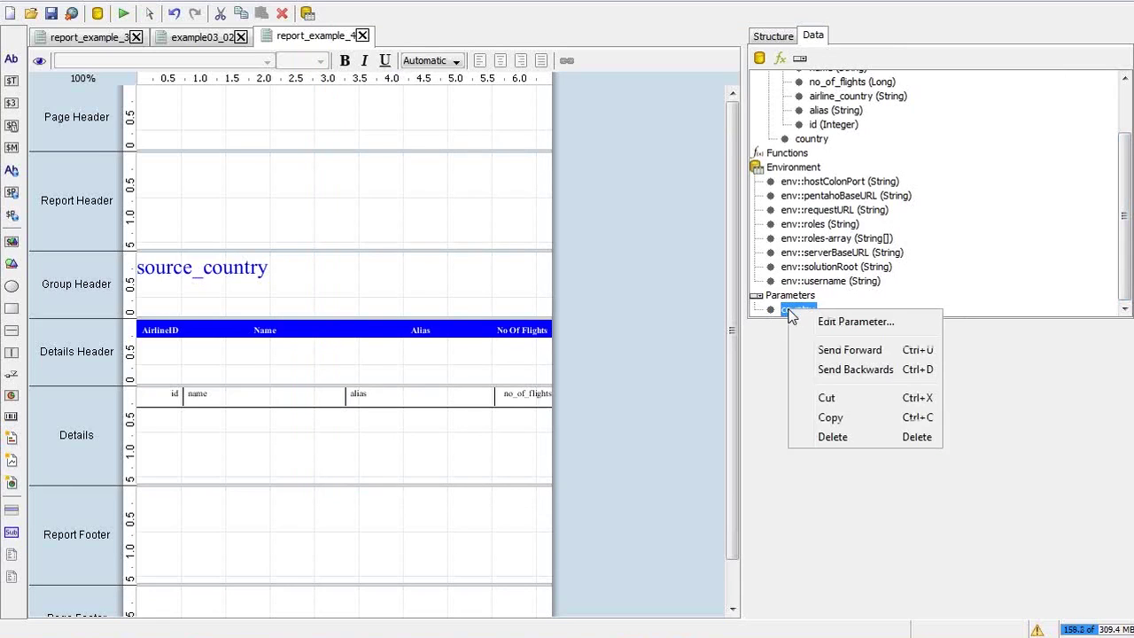
pyautogui.click(837, 328)
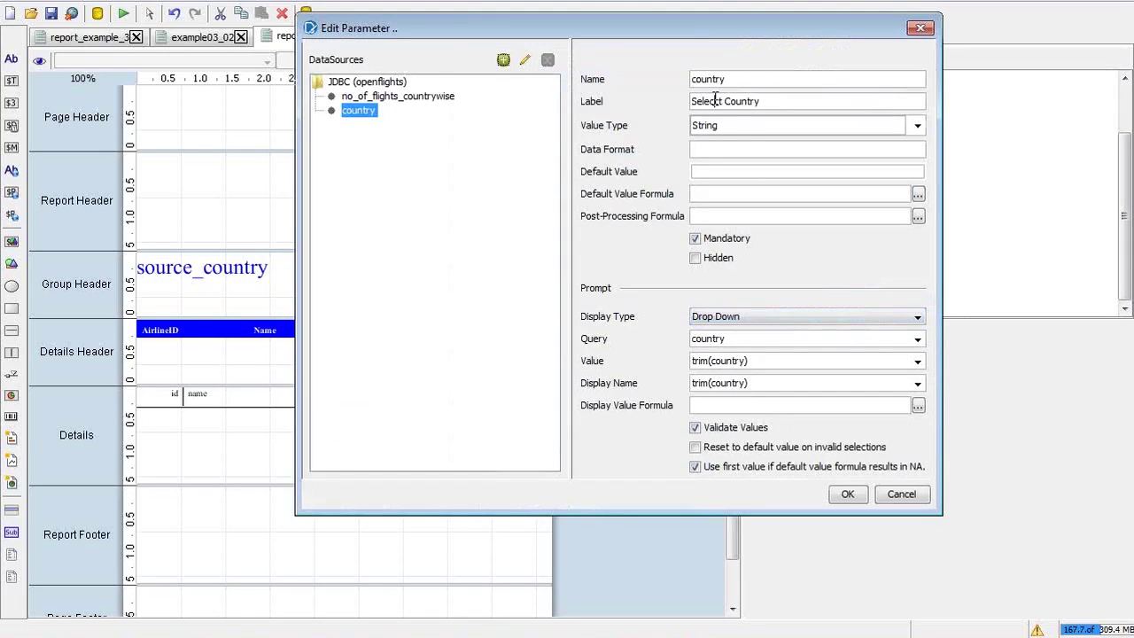
pyautogui.press('BackSpace')
pyautogui.write(':')
pyautogui.click(857, 496)
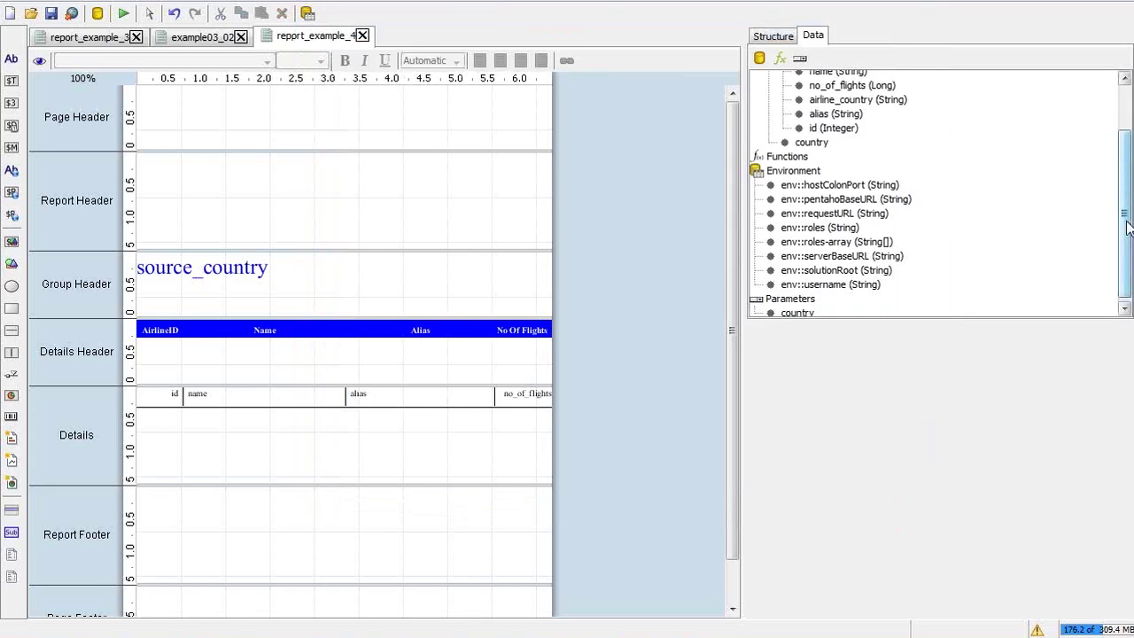
pyautogui.scroll(3, 903, 124)
# In no_of_flights_countrywise, add an AND country = ${country} line after the active='Y' condition
pyautogui.click(886, 107)
pyautogui.doubleClick(885, 107)
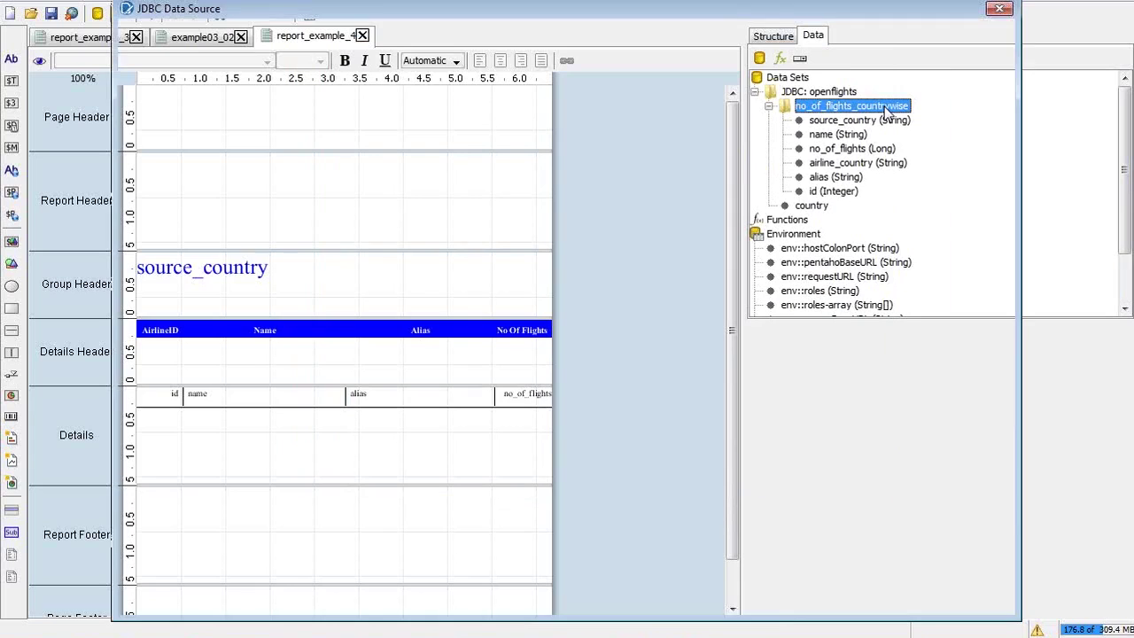
pyautogui.click(617, 412)
pyautogui.press('Return')
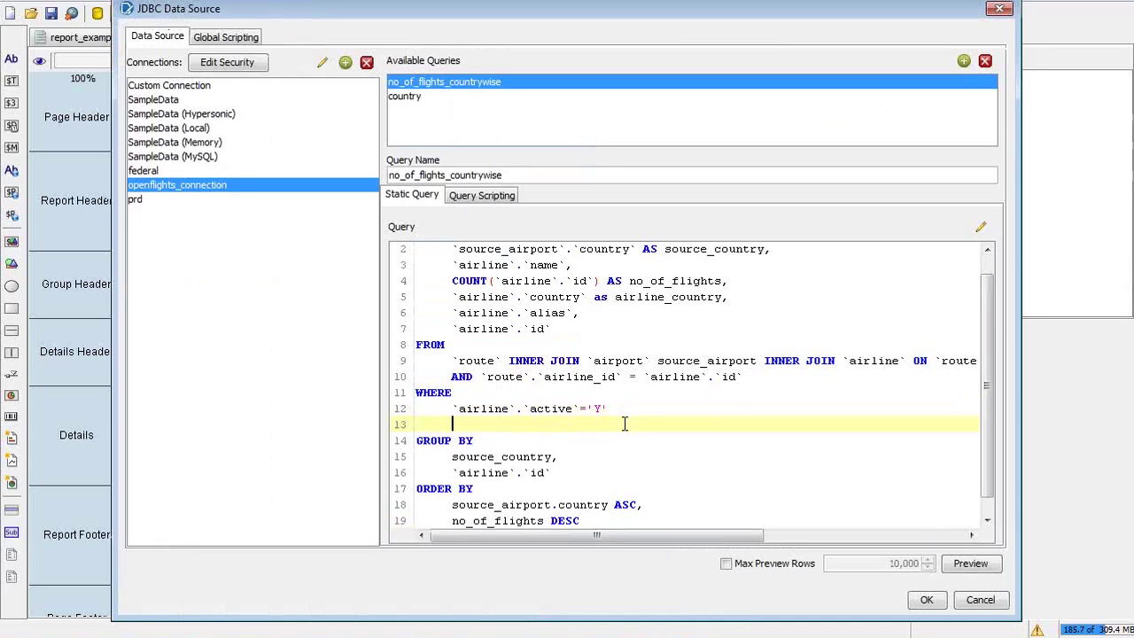
pyautogui.write('AND country=')
pyautogui.press('End')
pyautogui.hotkey('alt', 'Tab')
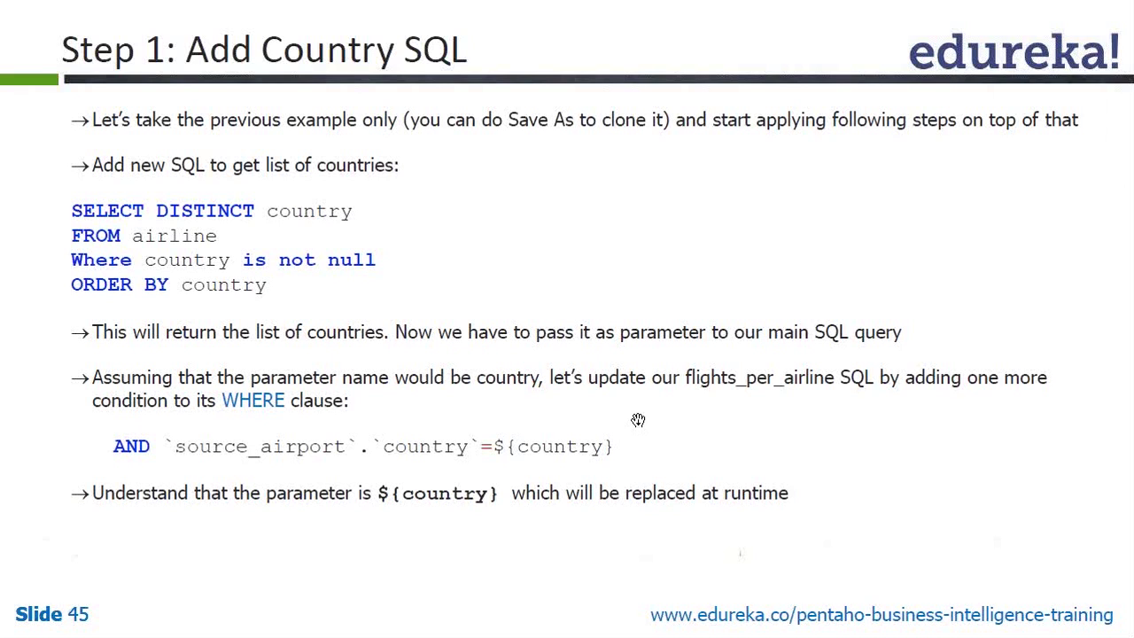
pyautogui.hotkey('alt', 'Tab')
pyautogui.write('country = ')
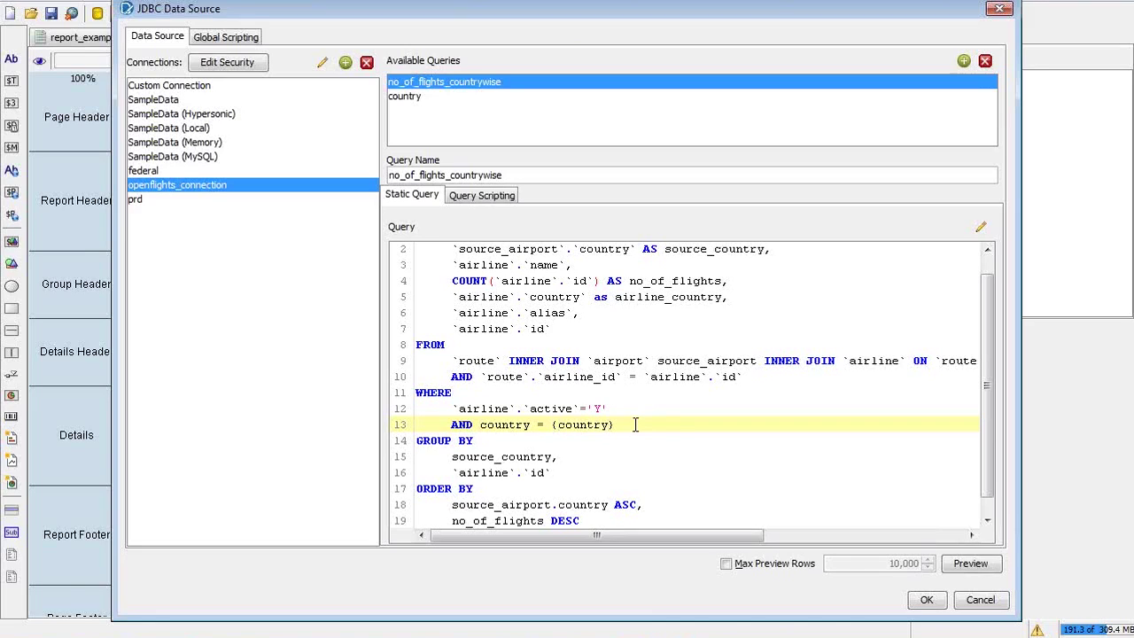
pyautogui.write('$')
# Check the ${country} placeholder on line 13 and save the query
pyautogui.moveTo(637, 427); pyautogui.dragTo(552, 424)
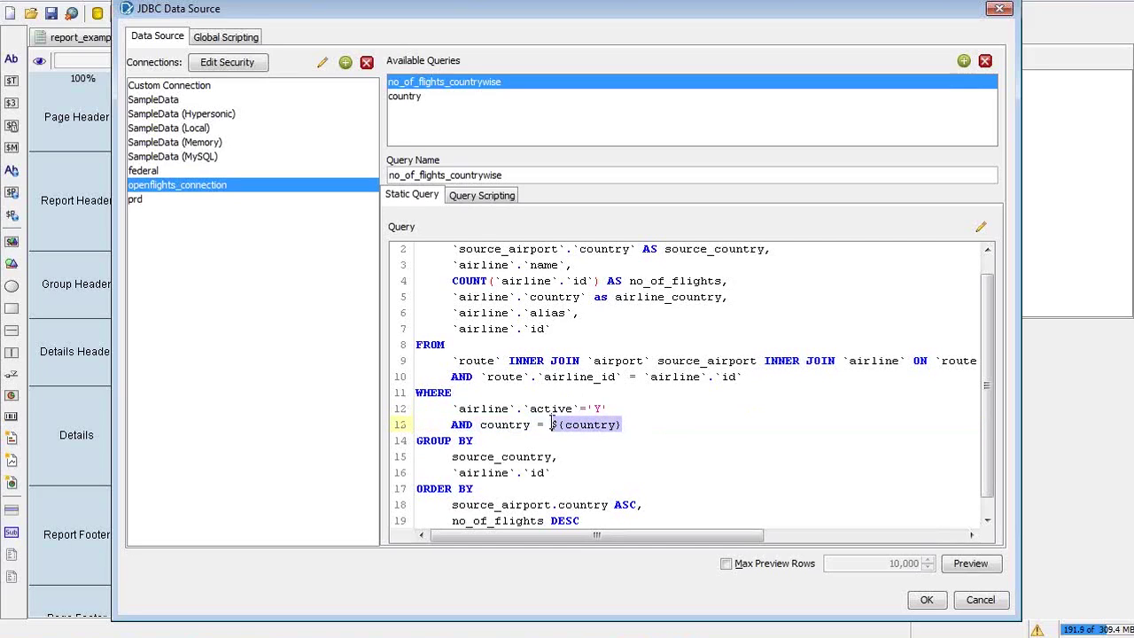
pyautogui.click(629, 424)
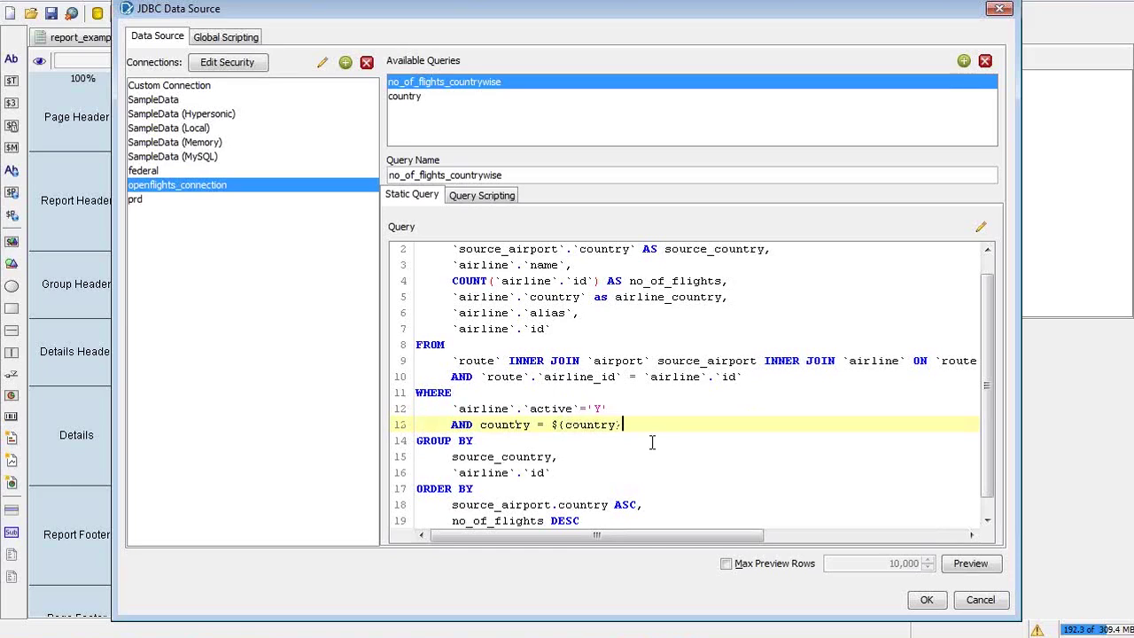
pyautogui.moveTo(625, 427); pyautogui.dragTo(546, 425)
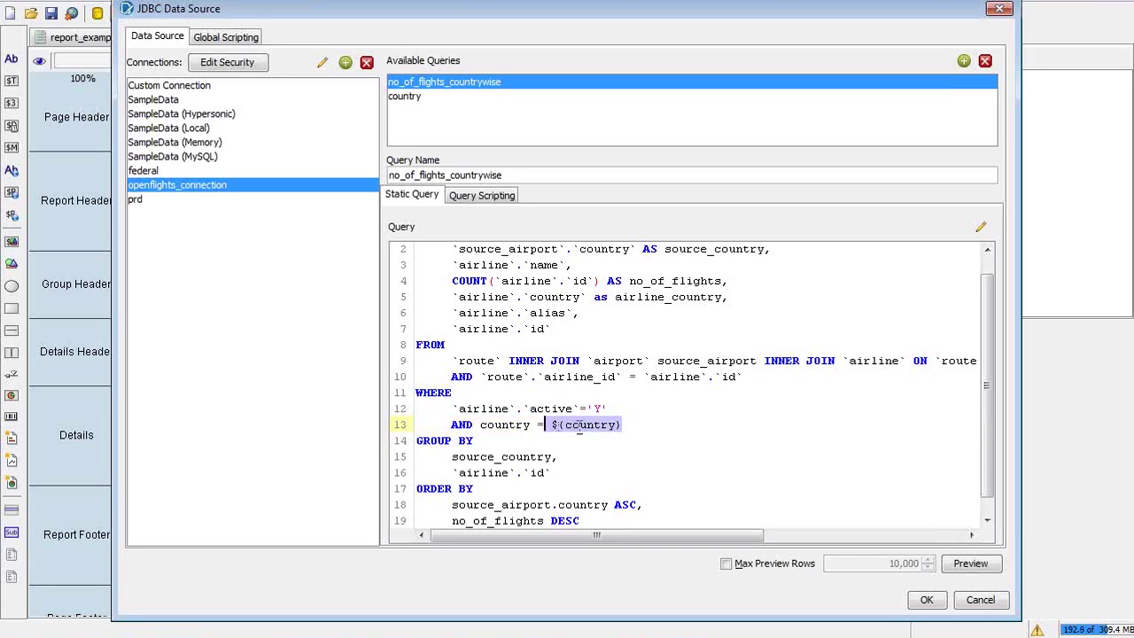
pyautogui.click(581, 426)
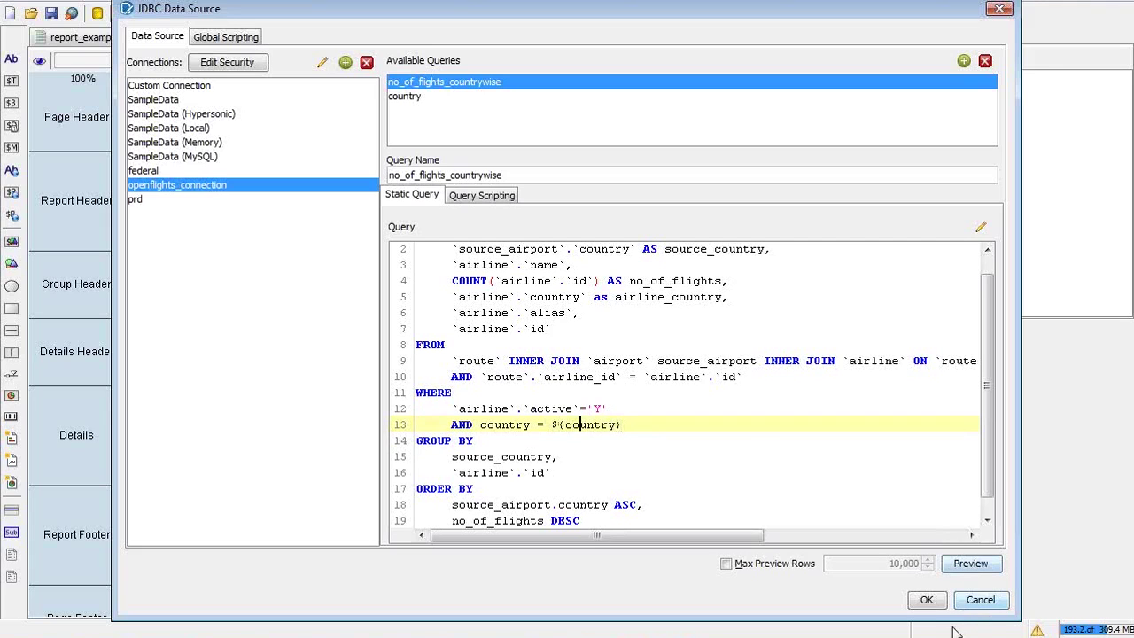
pyautogui.click(928, 606)
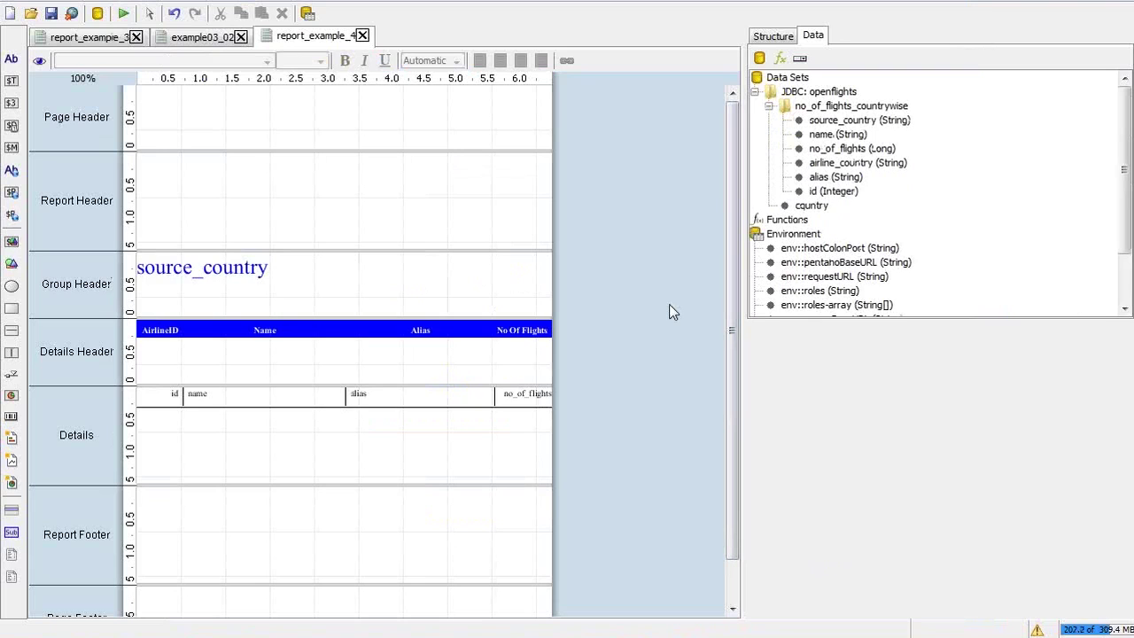
pyautogui.click(124, 15)
pyautogui.click(168, 39)
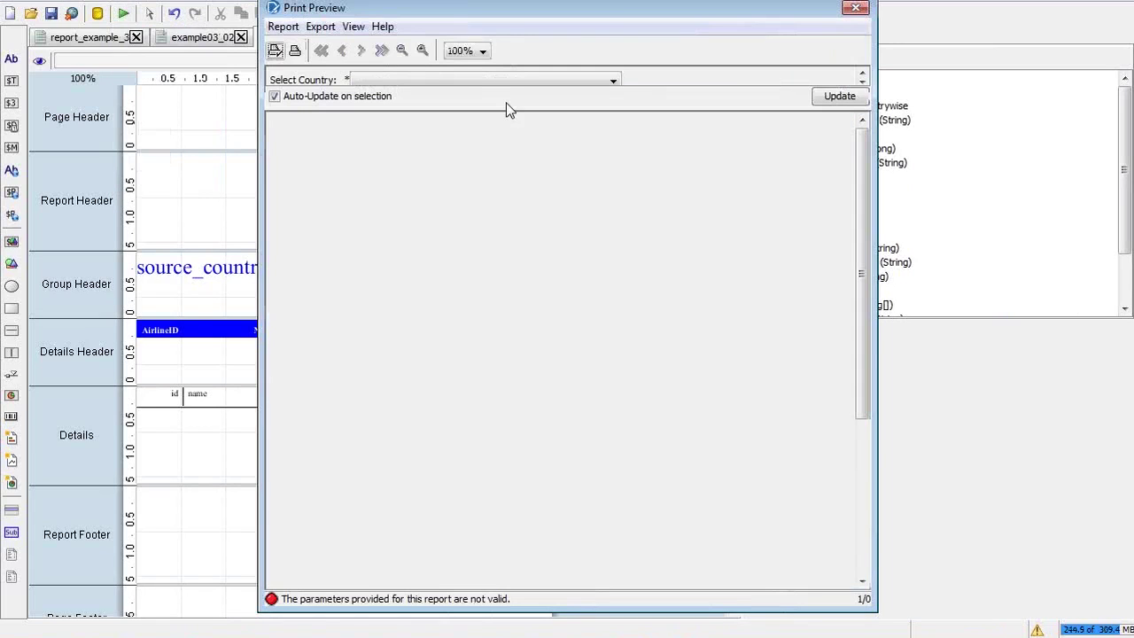
pyautogui.click(481, 80)
pyautogui.press('i')
pyautogui.press('Return')
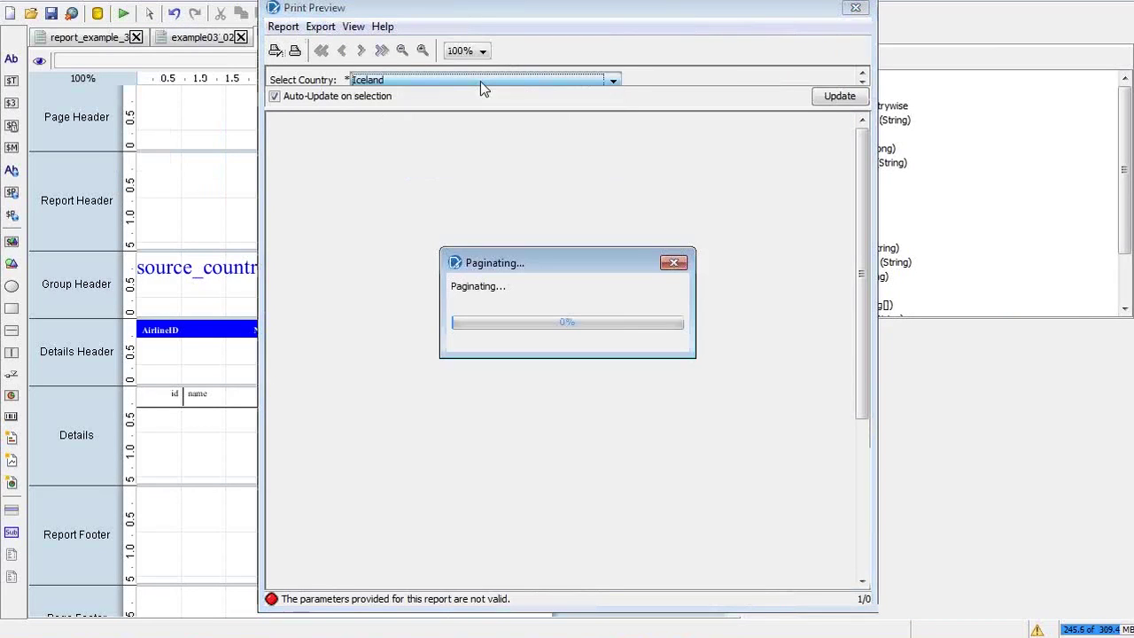
pyautogui.press('i')
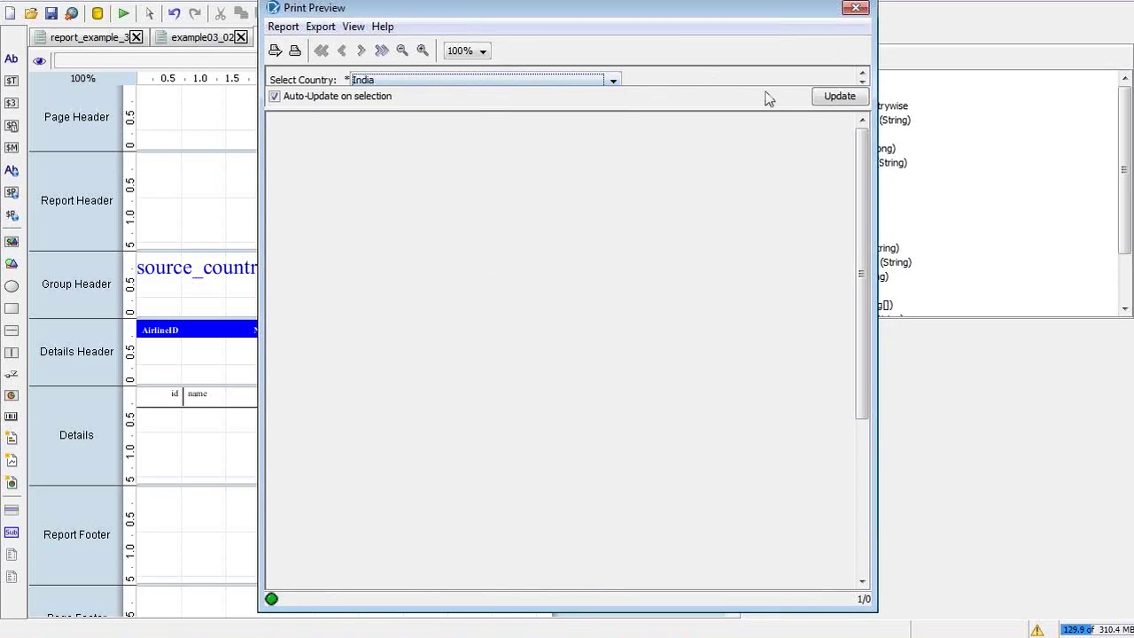
pyautogui.click(828, 102)
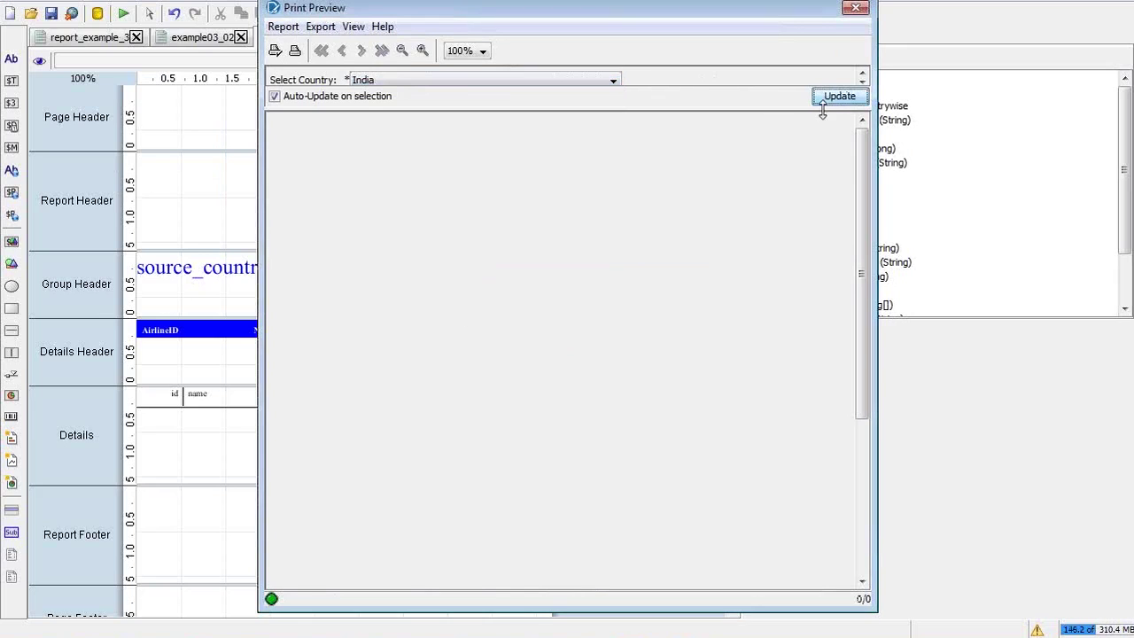
pyautogui.click(856, 8)
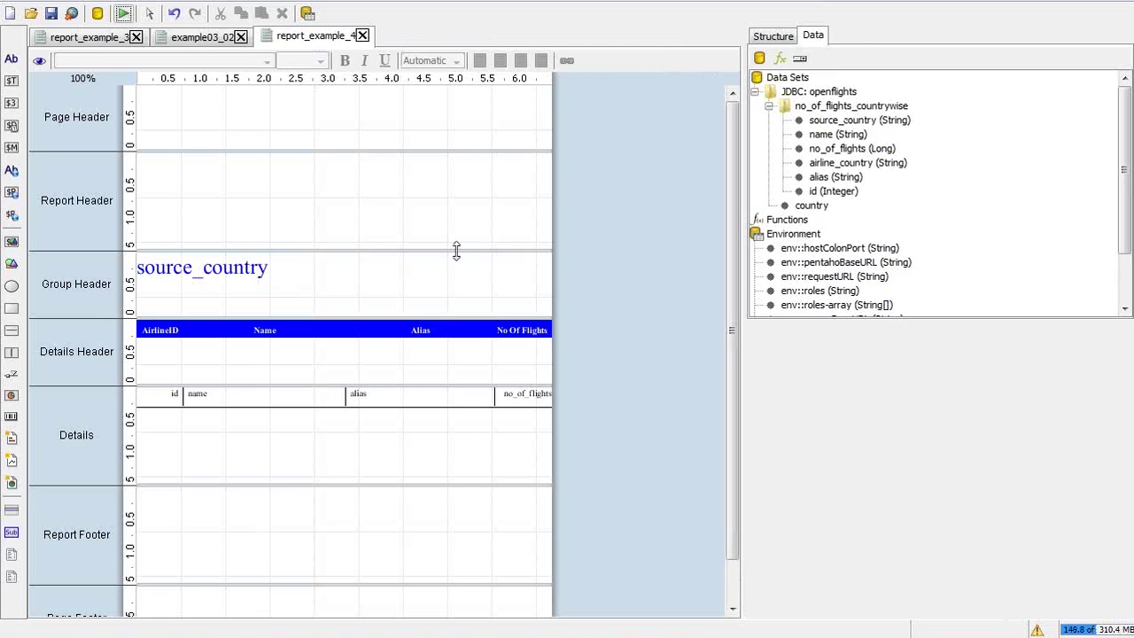
pyautogui.click(123, 13)
pyautogui.click(152, 67)
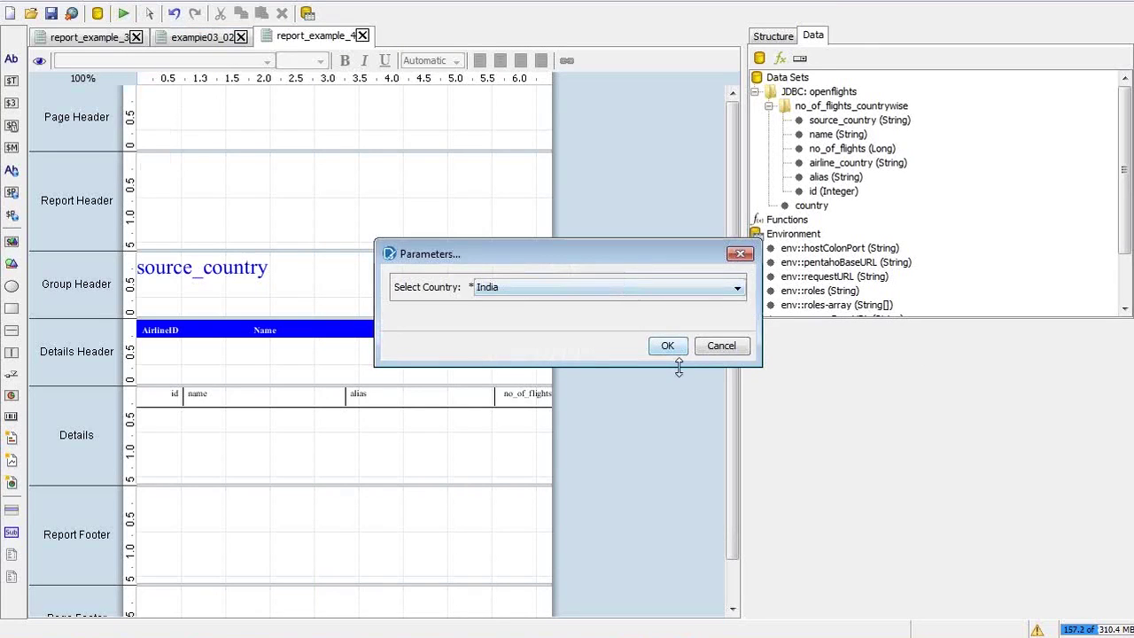
pyautogui.click(670, 347)
pyautogui.click(671, 337)
pyautogui.moveTo(698, 267)
pyautogui.mouseDown()
pyautogui.moveTo(678, 263)
pyautogui.moveTo(395, 9)
pyautogui.moveTo(347, 0)
pyautogui.mouseUp()
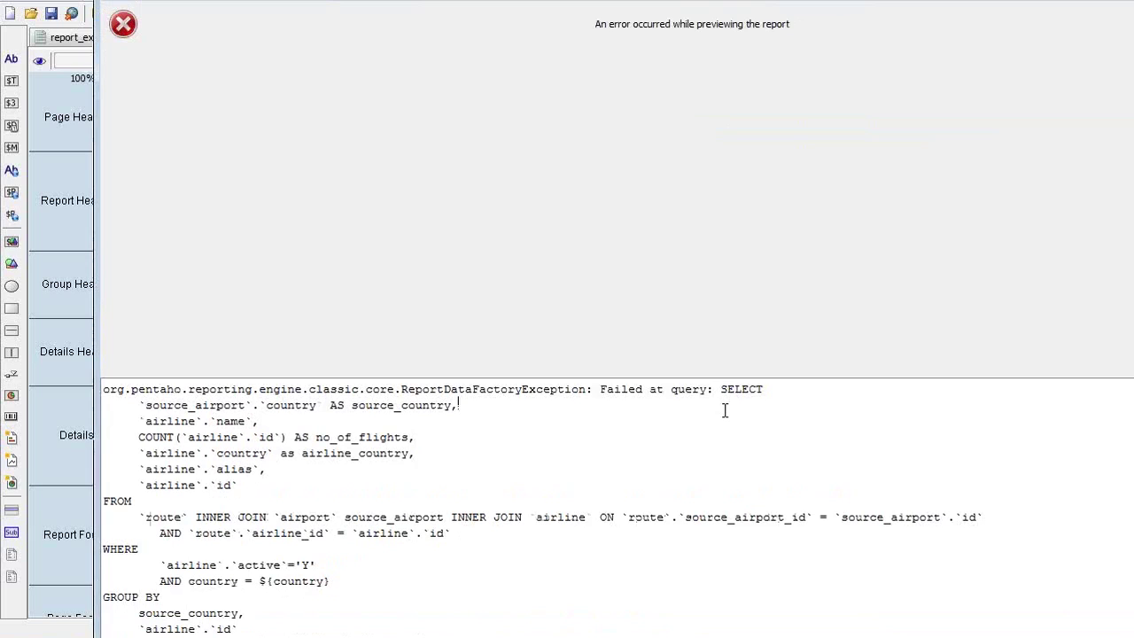
pyautogui.scroll(-1, 725, 410)
pyautogui.scroll(-3, 725, 410)
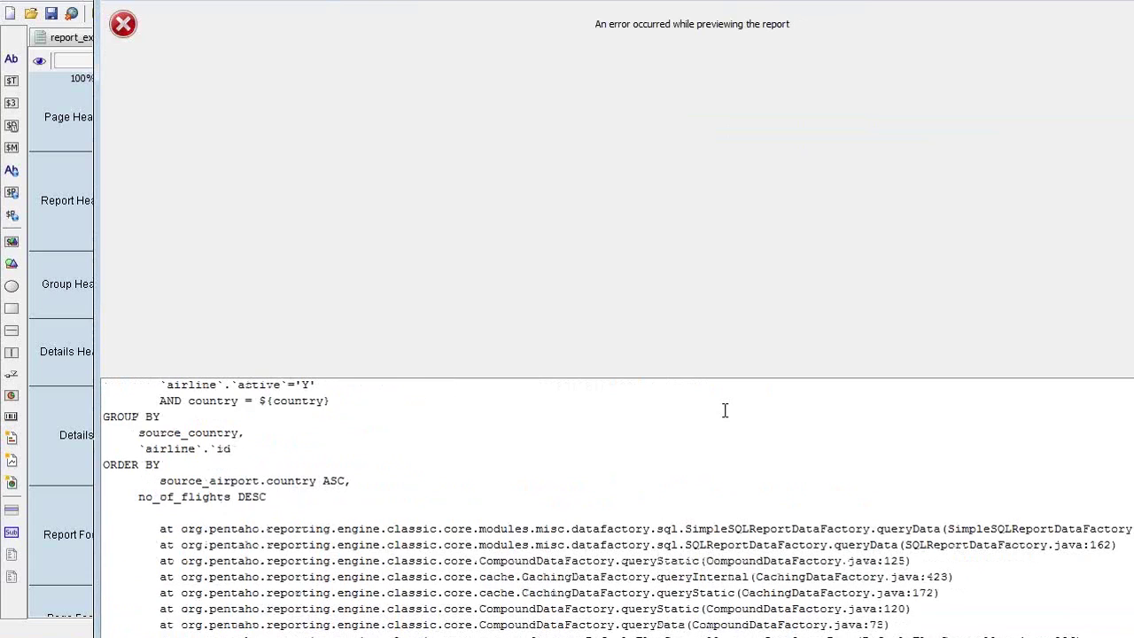
pyautogui.scroll(-2, 725, 410)
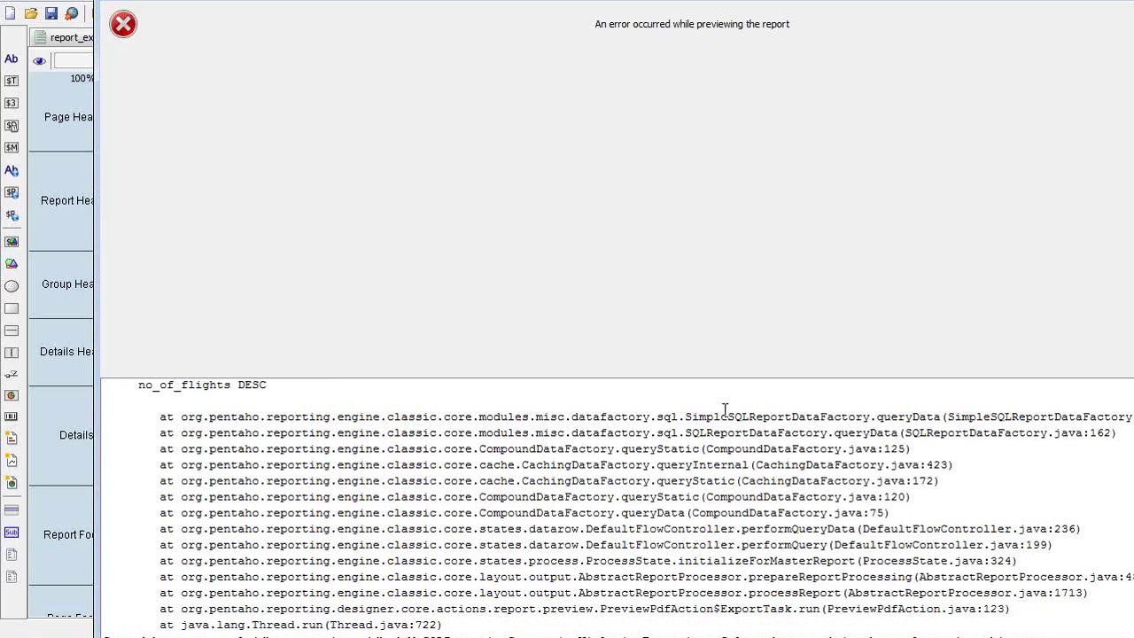
pyautogui.scroll(-3, 724, 410)
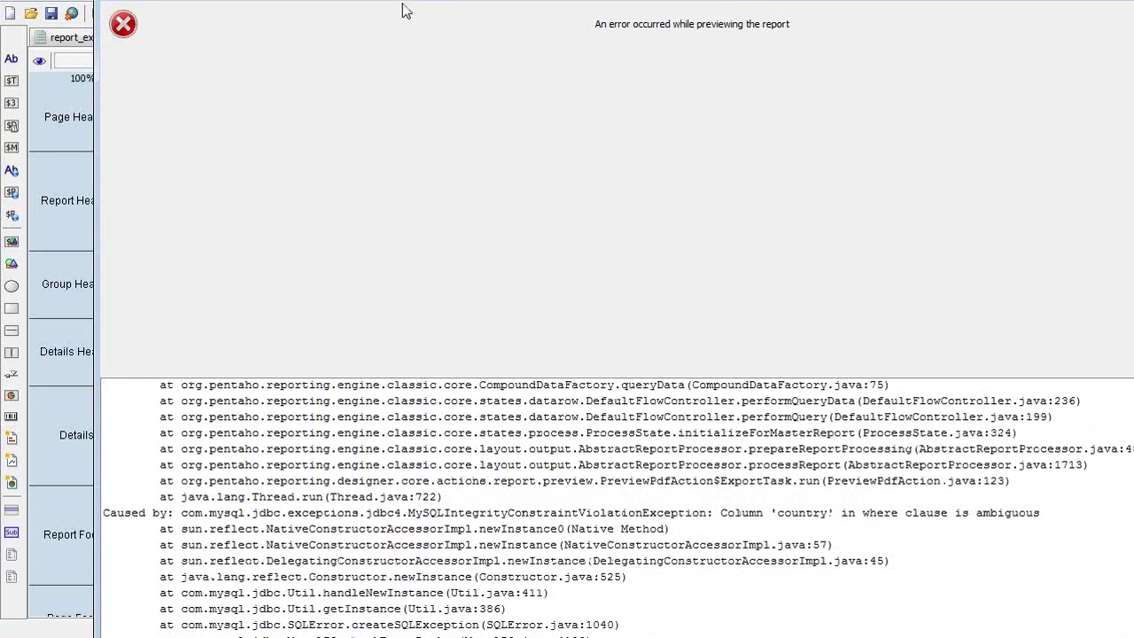
pyautogui.moveTo(402, 7); pyautogui.dragTo(398, 9)
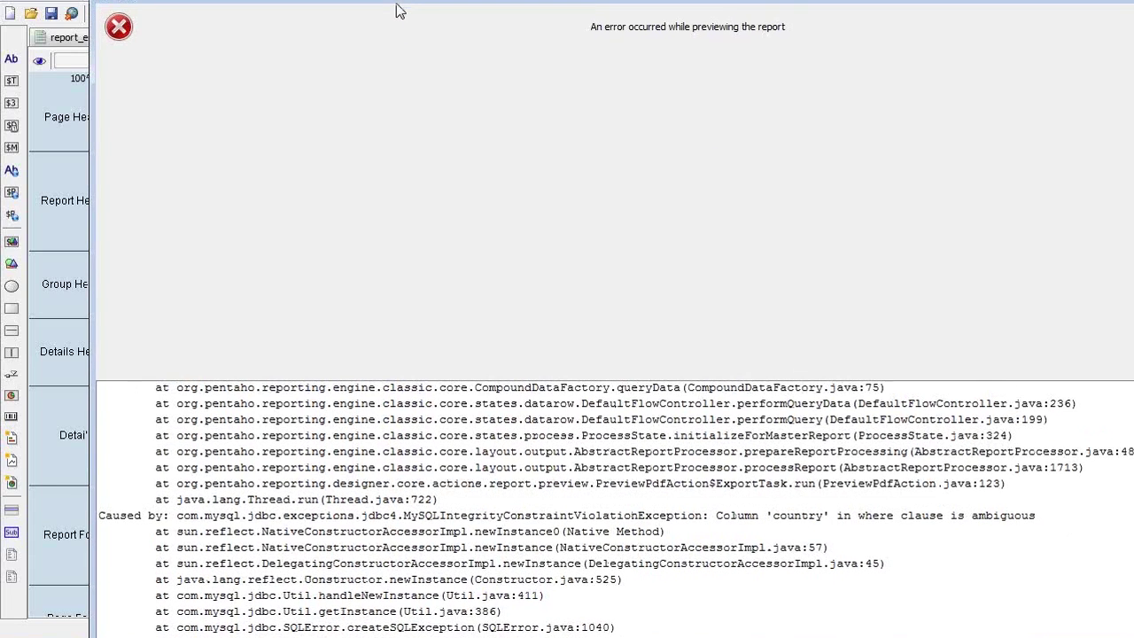
pyautogui.moveTo(397, 10); pyautogui.dragTo(251, 153)
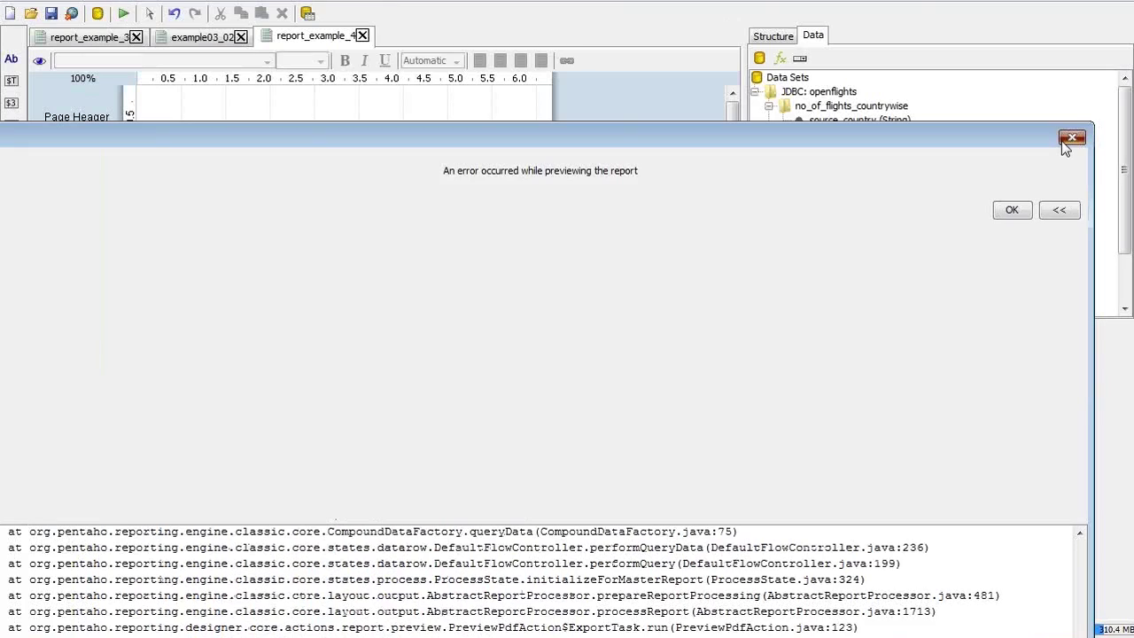
pyautogui.click(1070, 138)
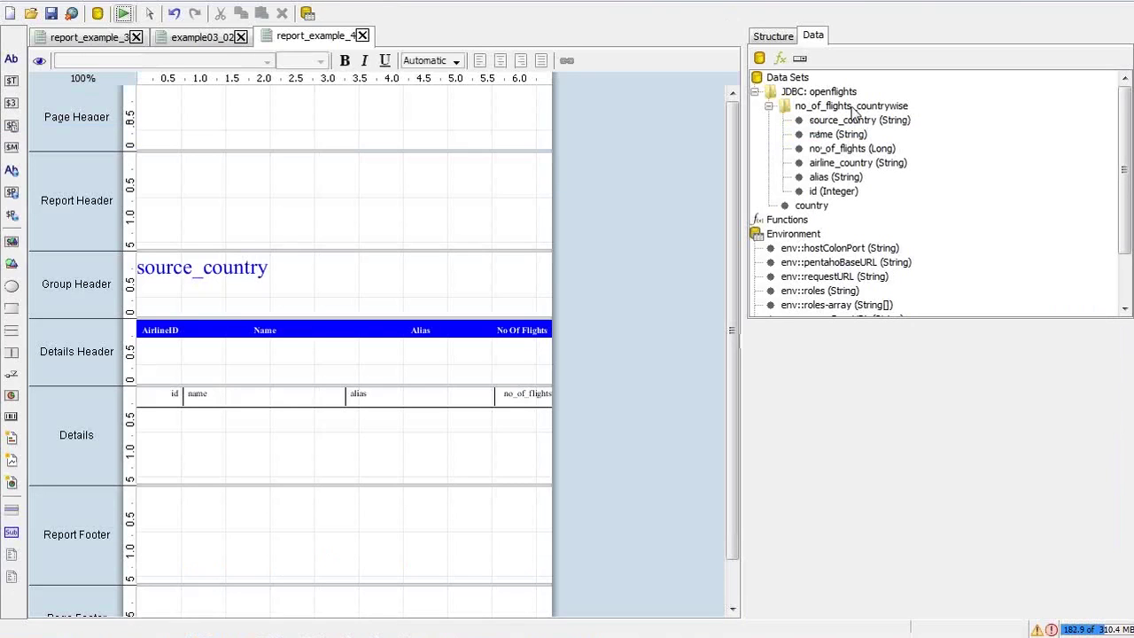
# Change the flights query's filter to airline.country = ${country} and save it
pyautogui.doubleClick(851, 106)
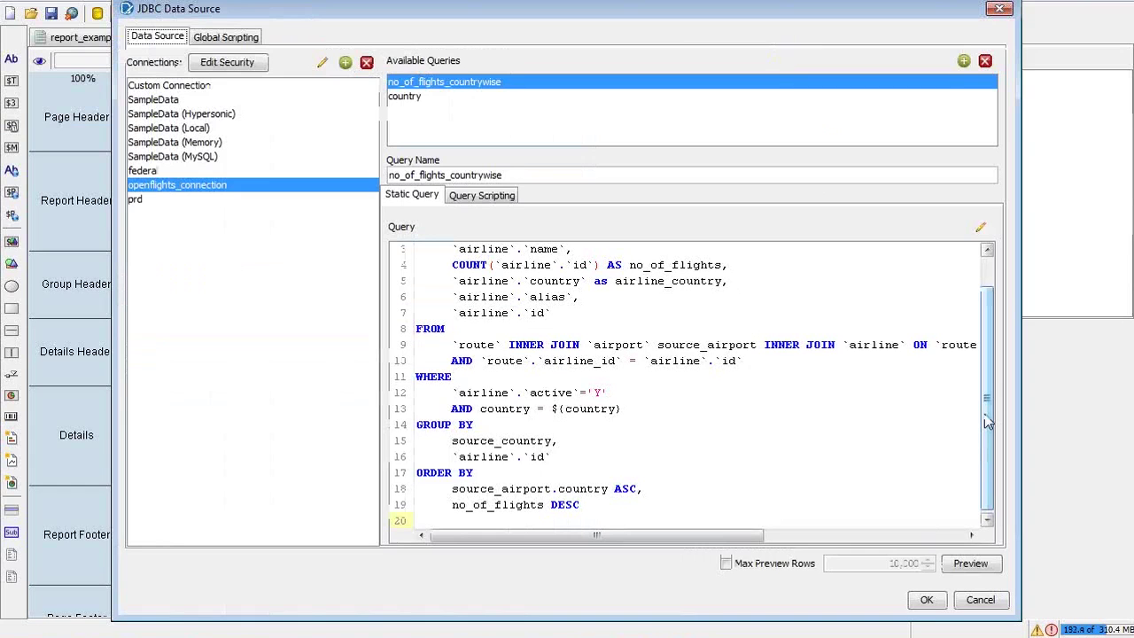
pyautogui.click(502, 406)
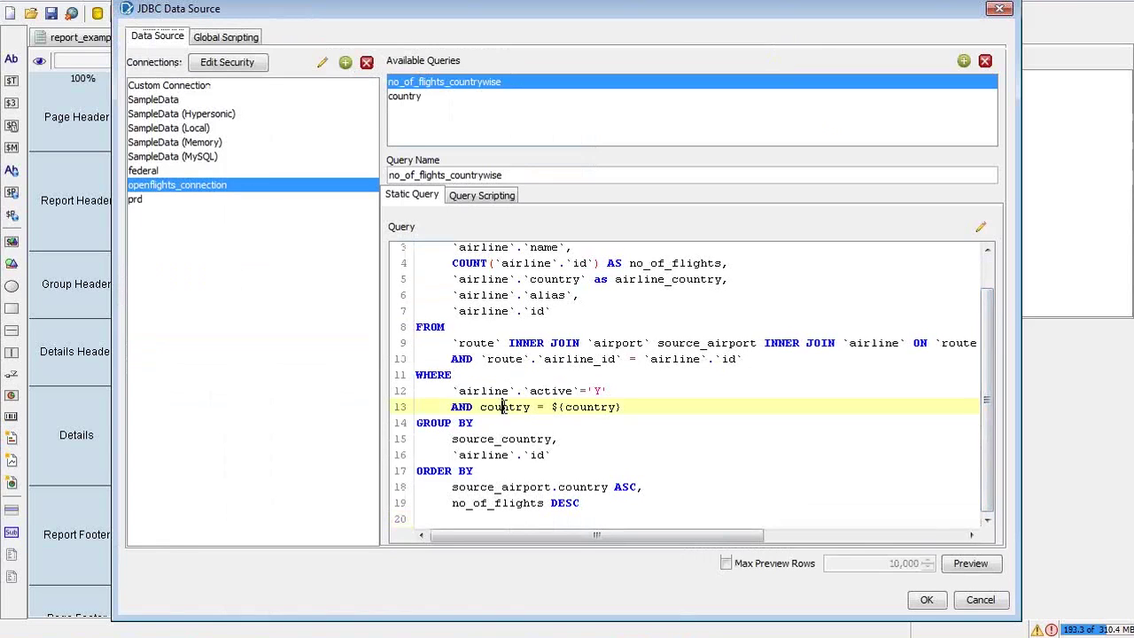
pyautogui.press('Left')
pyautogui.press('Left')
pyautogui.press('Left')
pyautogui.click(418, 100)
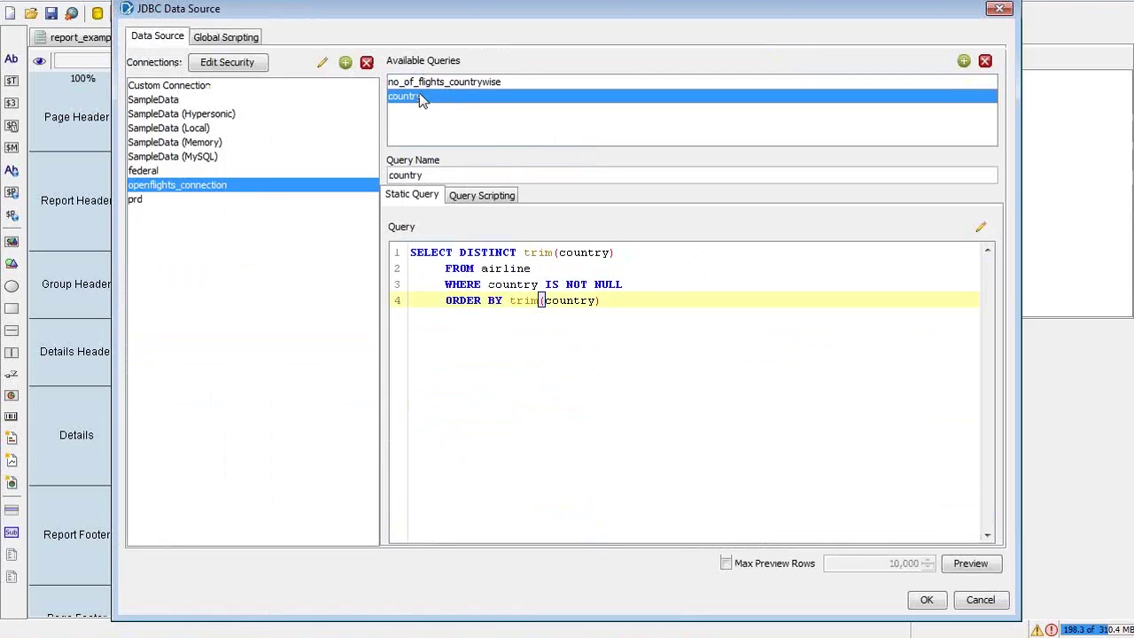
pyautogui.click(418, 85)
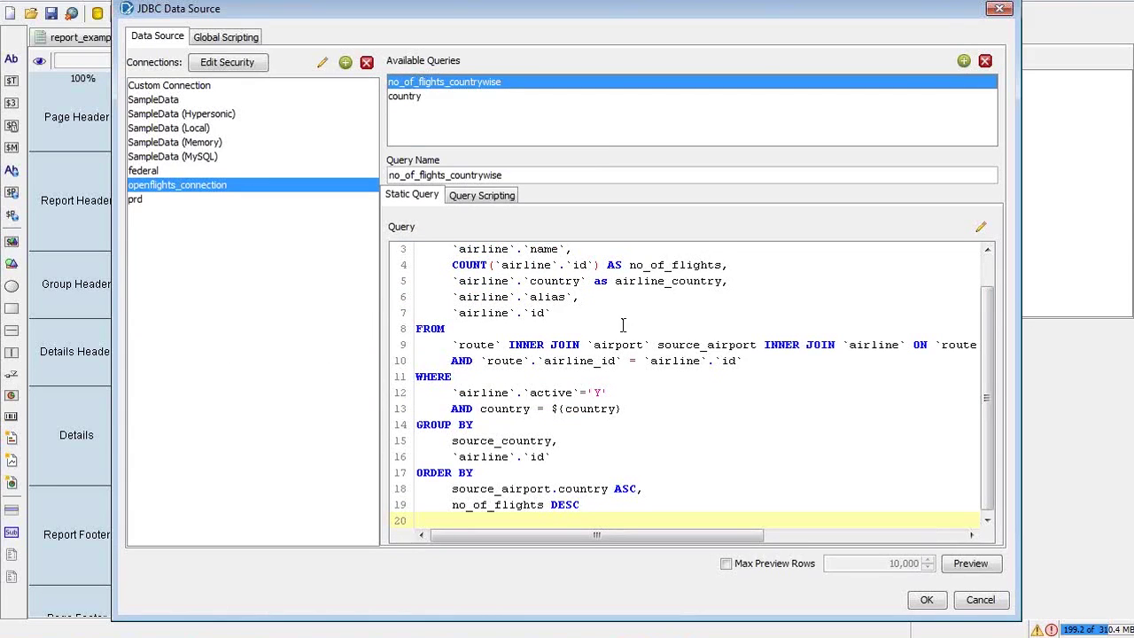
pyautogui.doubleClick(489, 281)
pyautogui.hotkey('ctrl', 'c')
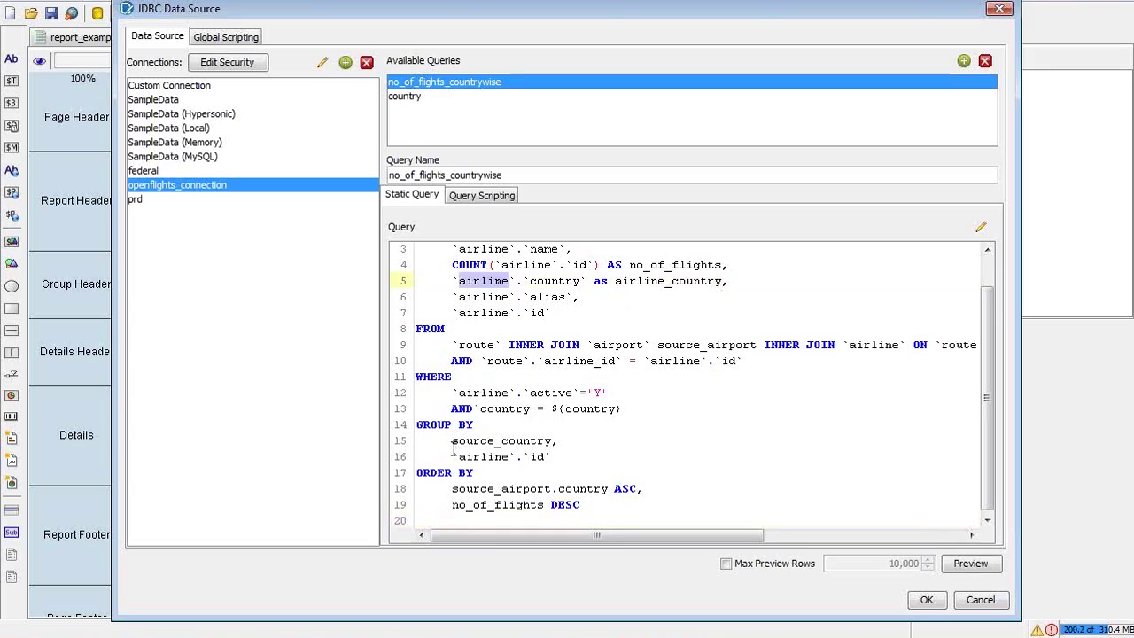
pyautogui.click(478, 408)
pyautogui.hotkey('ctrl', 'v')
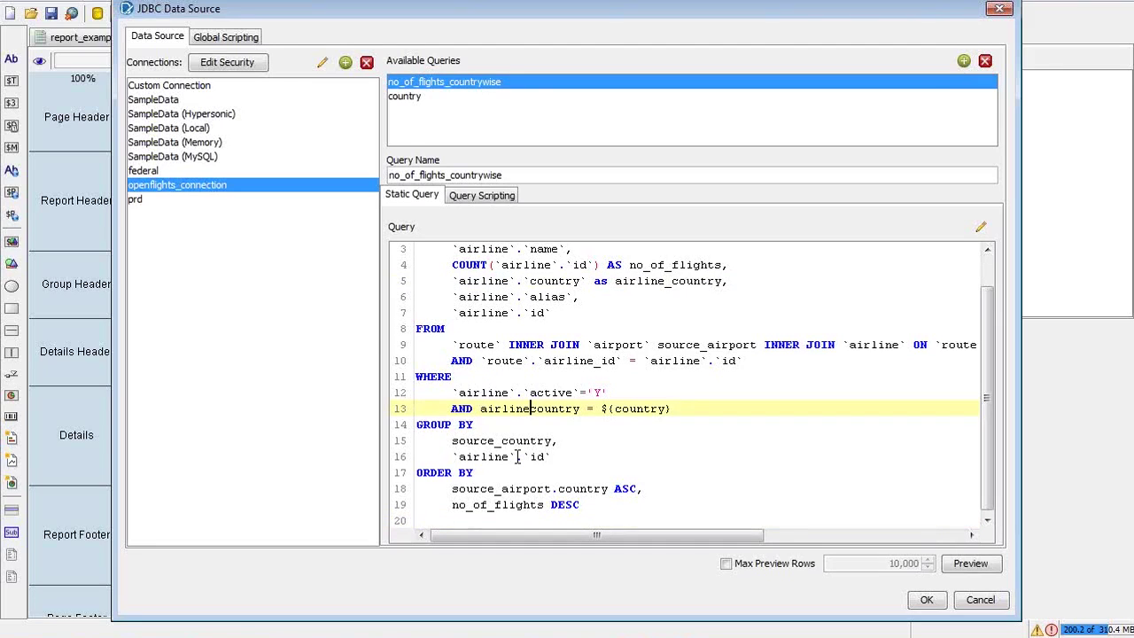
pyautogui.write('.')
pyautogui.click(937, 601)
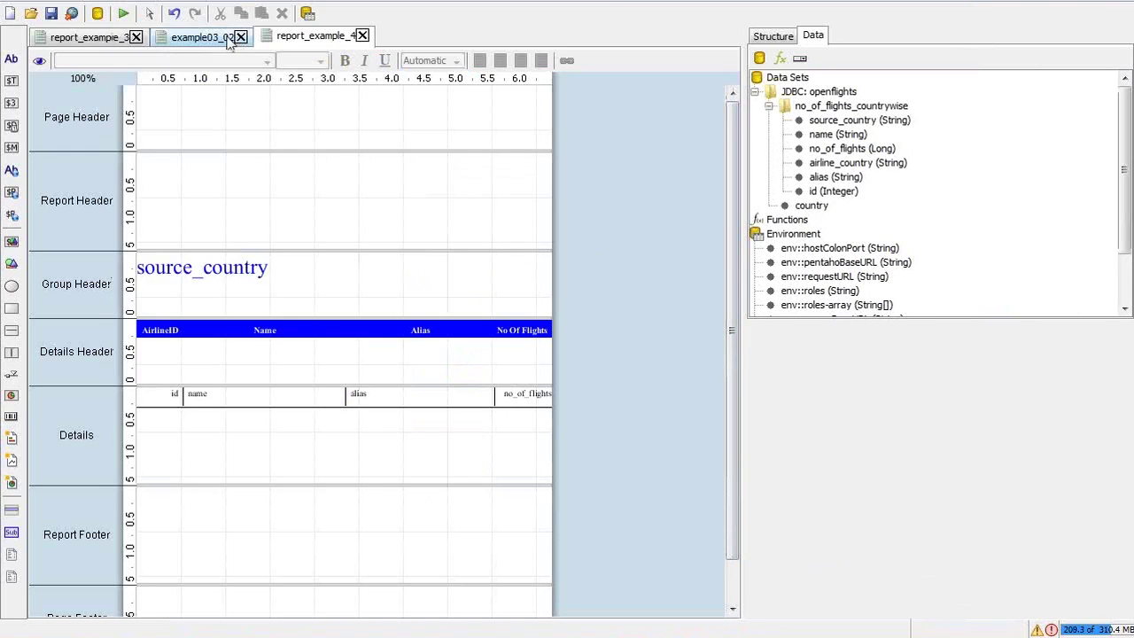
# Run the report as a PDF with India selected
pyautogui.click(126, 15)
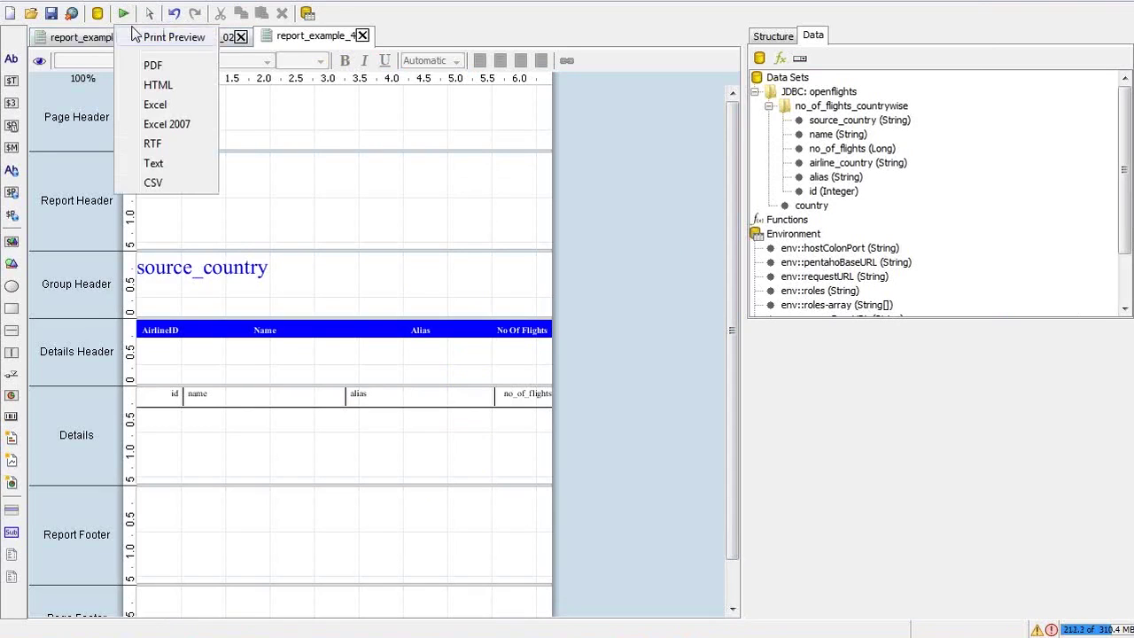
pyautogui.click(165, 77)
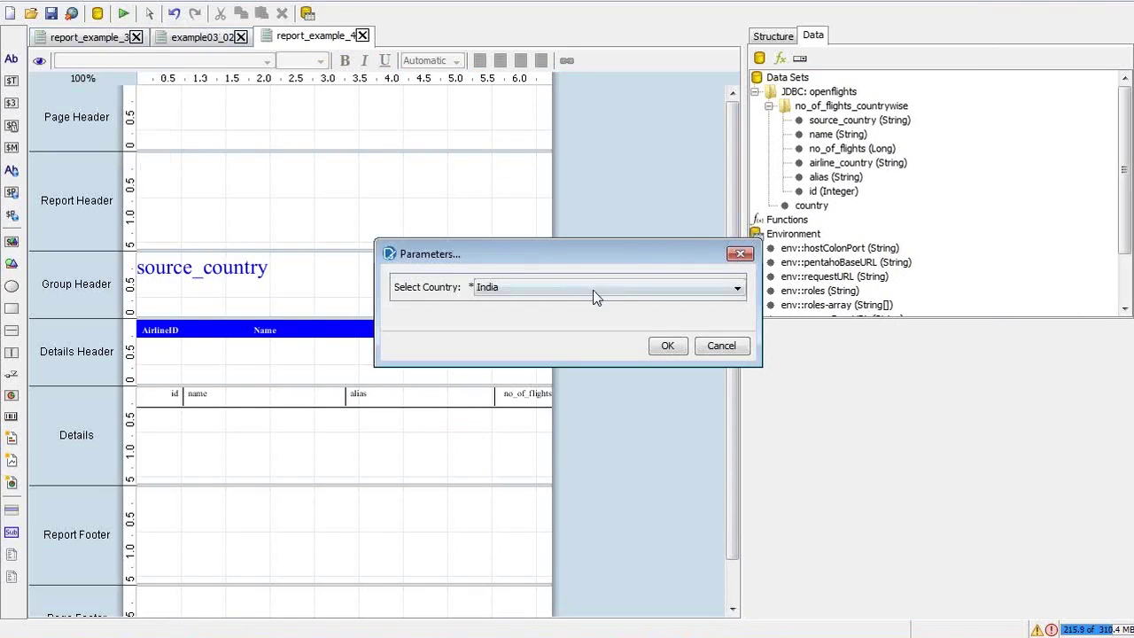
pyautogui.click(670, 349)
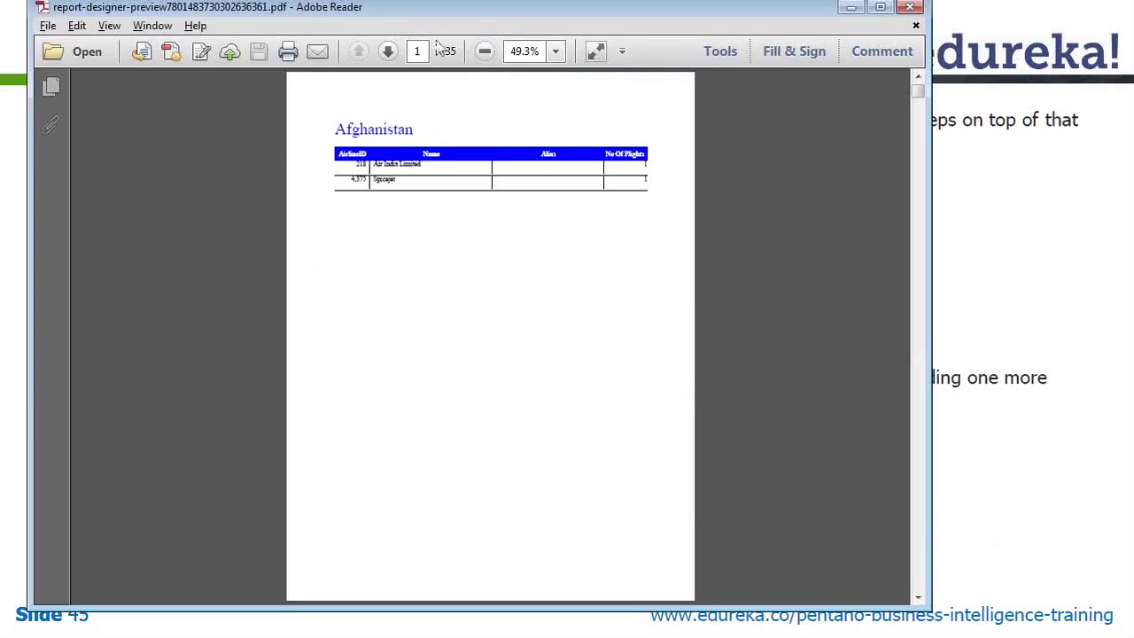
# View the PDF at 100% zoom, page from Afghanistan to Australia, then close Adobe Reader
pyautogui.click(554, 51)
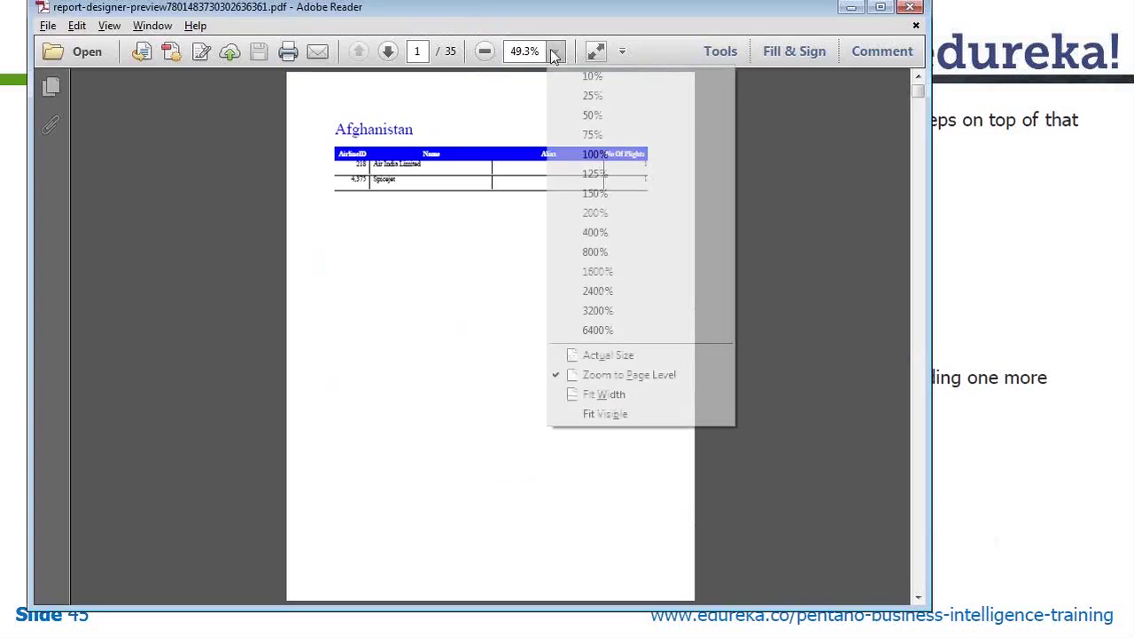
pyautogui.click(617, 169)
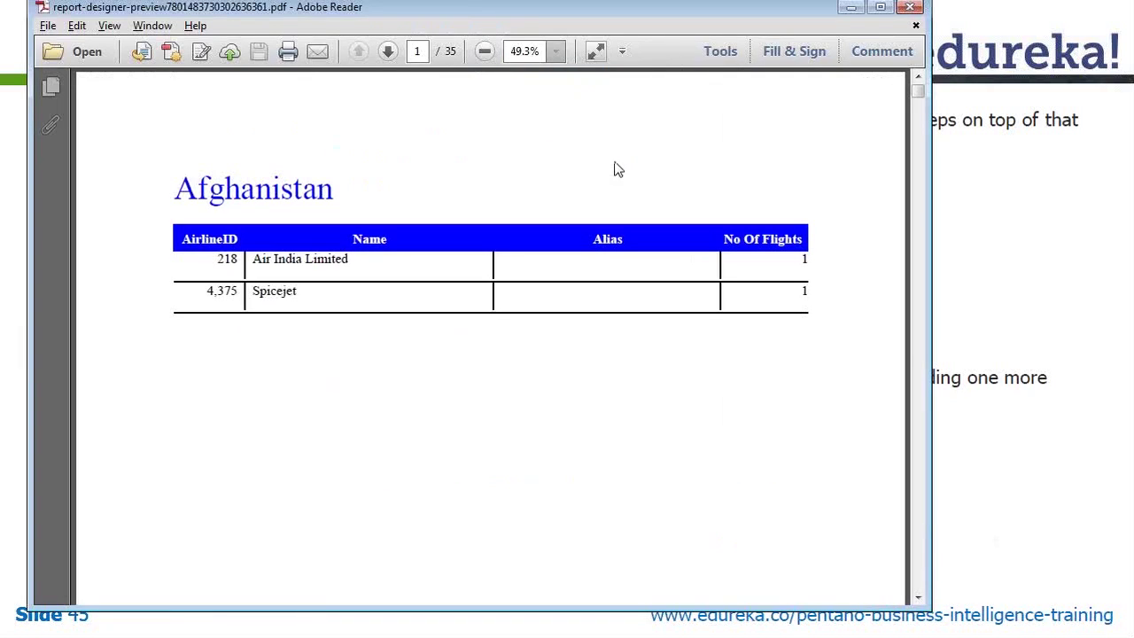
pyautogui.scroll(-2, 742, 341)
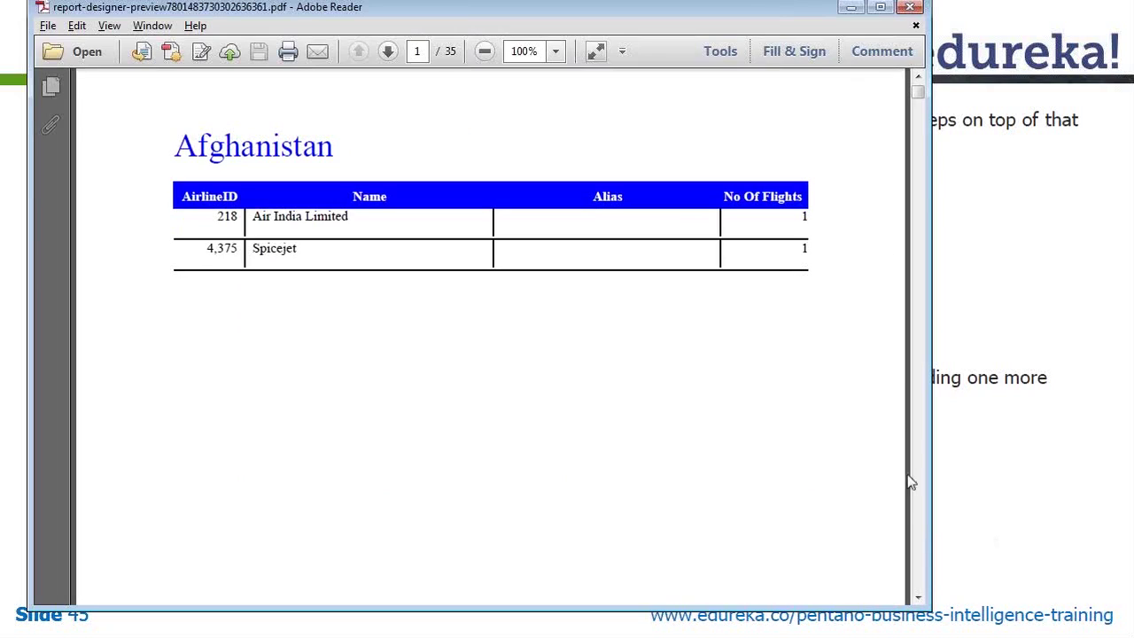
pyautogui.click(914, 514)
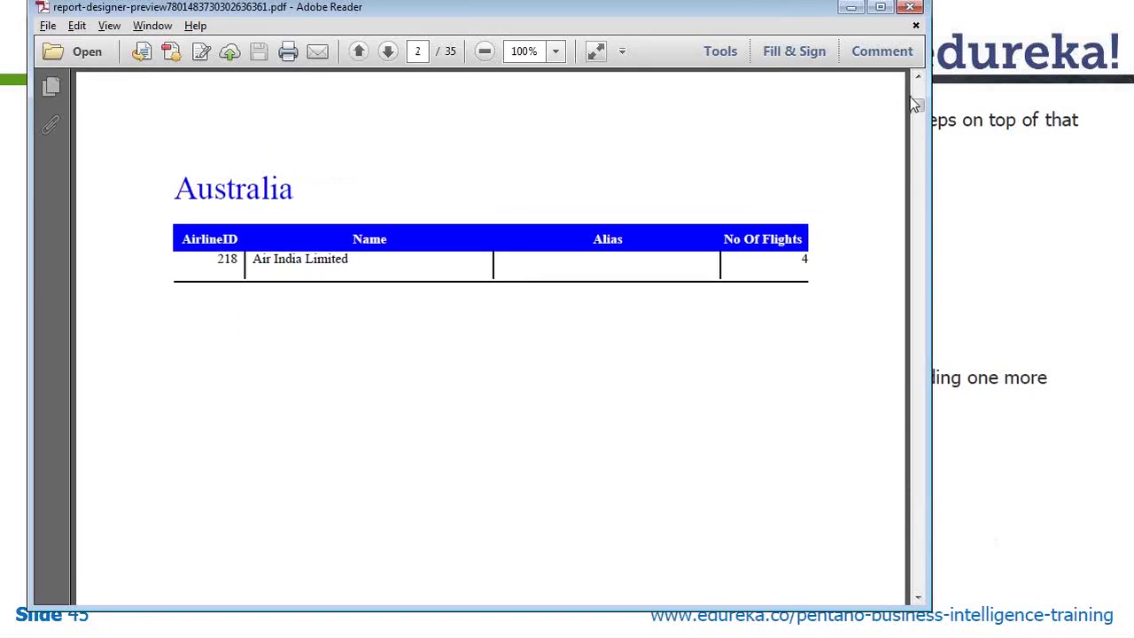
pyautogui.moveTo(916, 96); pyautogui.dragTo(917, 93)
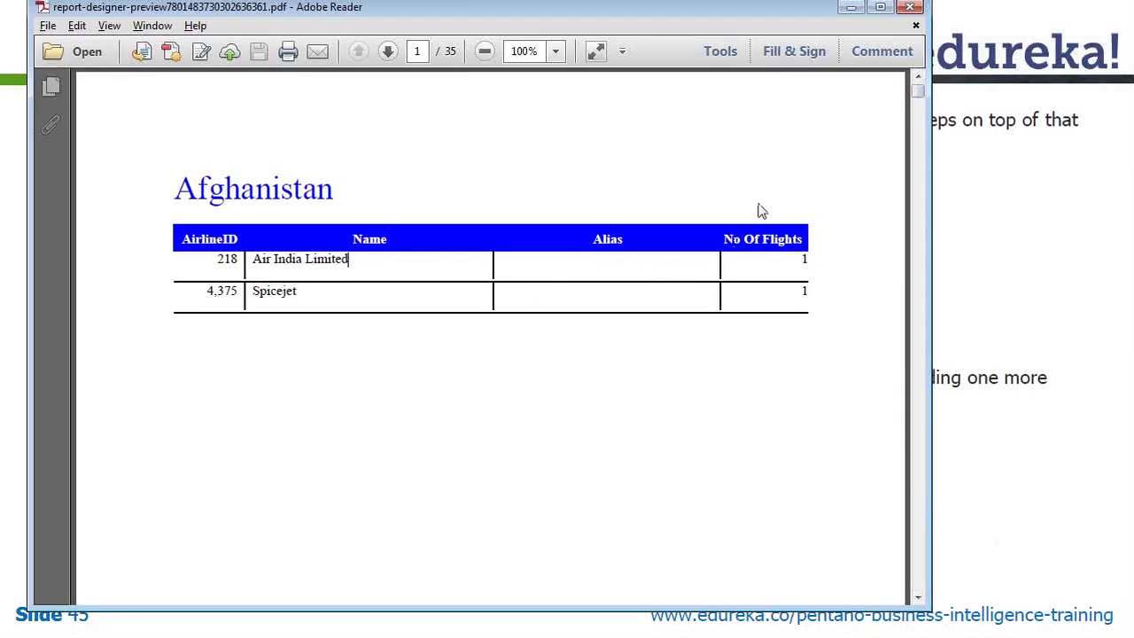
pyautogui.click(912, 12)
pyautogui.hotkey('alt', 'Tab')
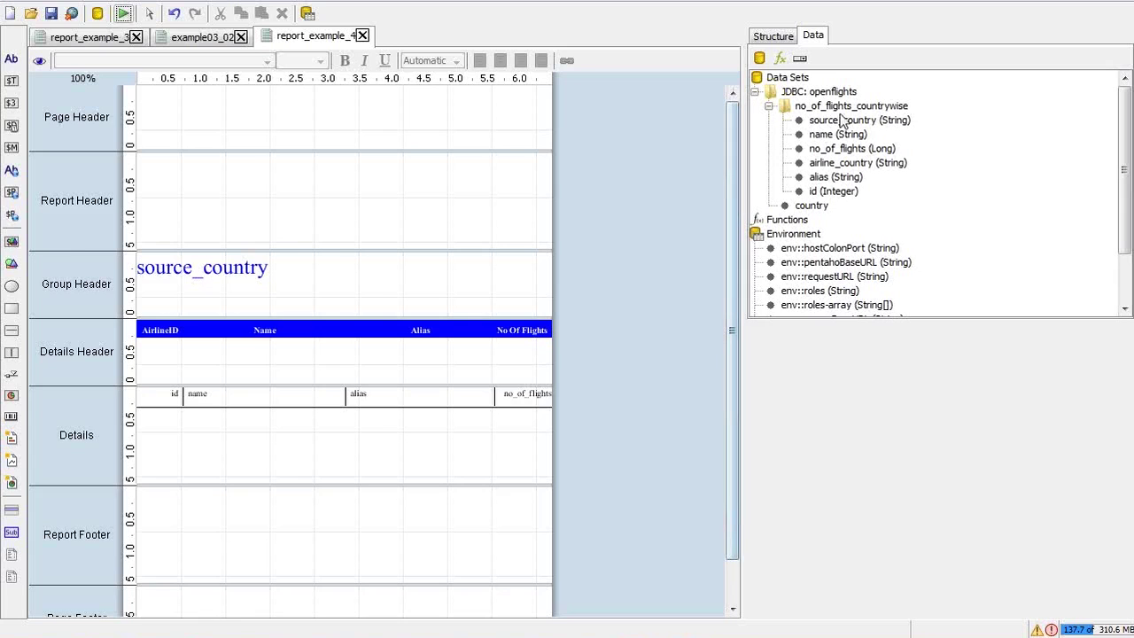
# Reopen the no_of_flights_countrywise query, review its joins and filter, and copy the whole SQL
pyautogui.click(841, 110)
pyautogui.doubleClick(842, 108)
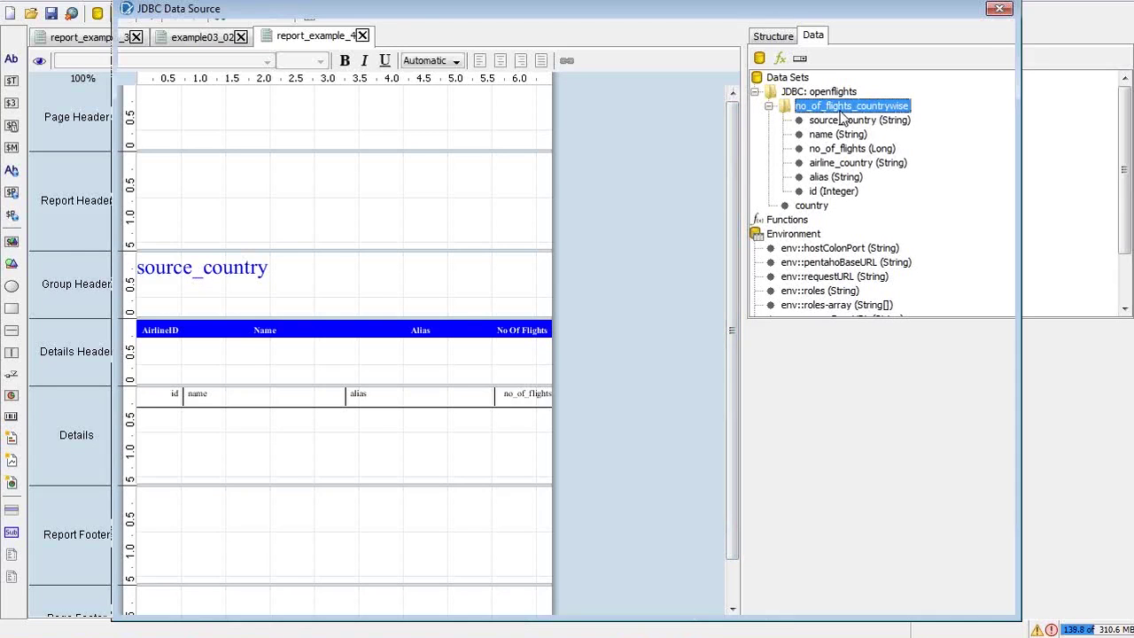
pyautogui.moveTo(480, 408); pyautogui.dragTo(504, 408)
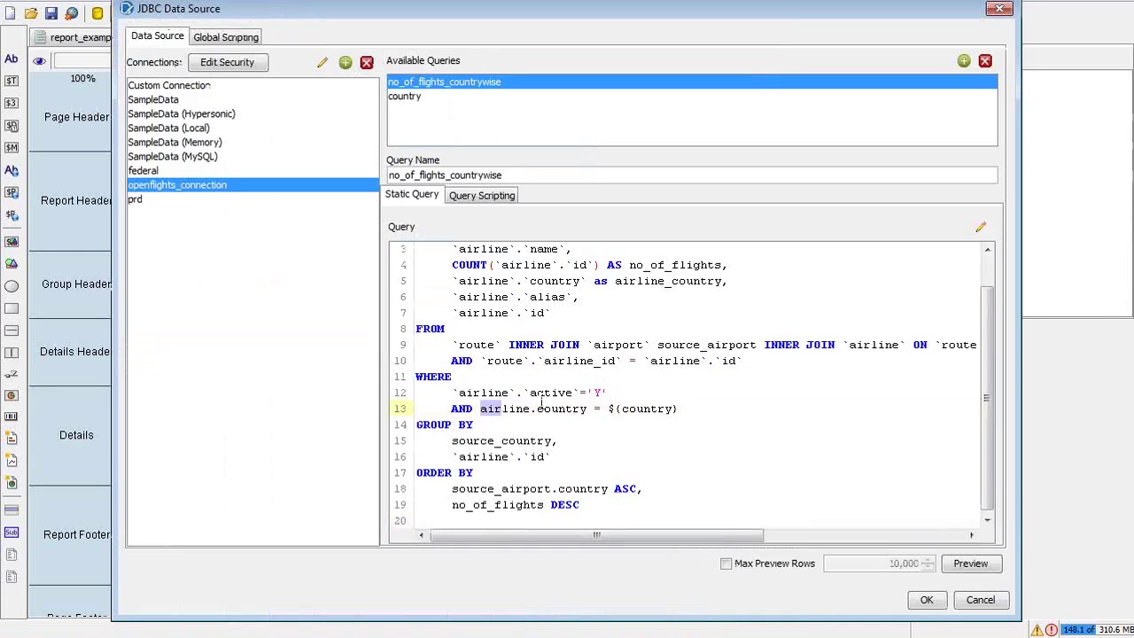
pyautogui.click(704, 415)
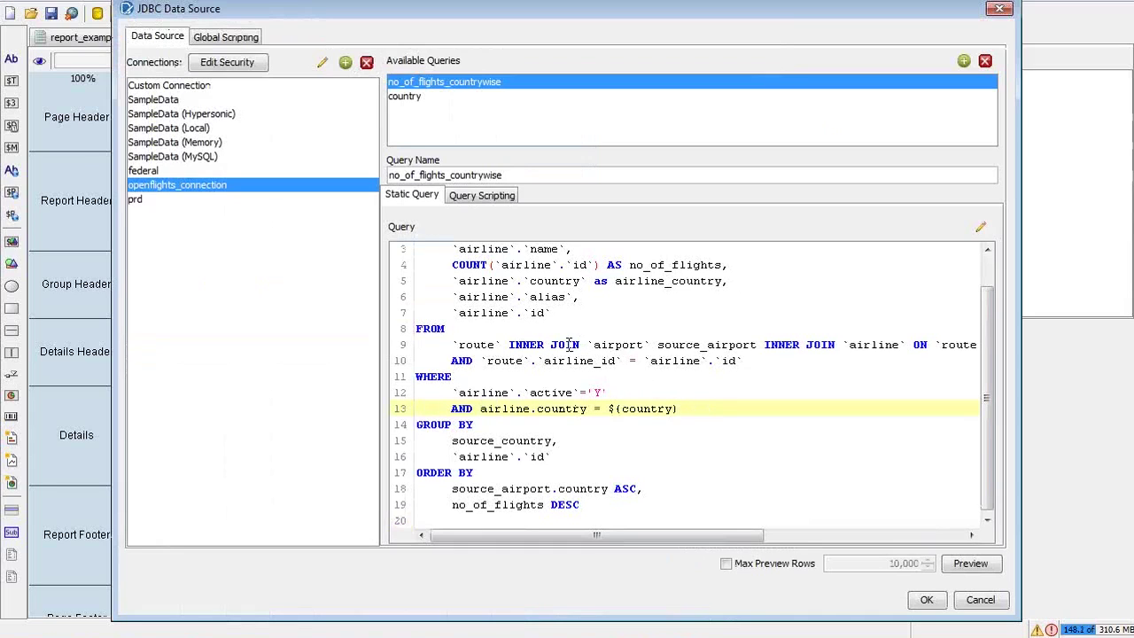
pyautogui.doubleClick(608, 345)
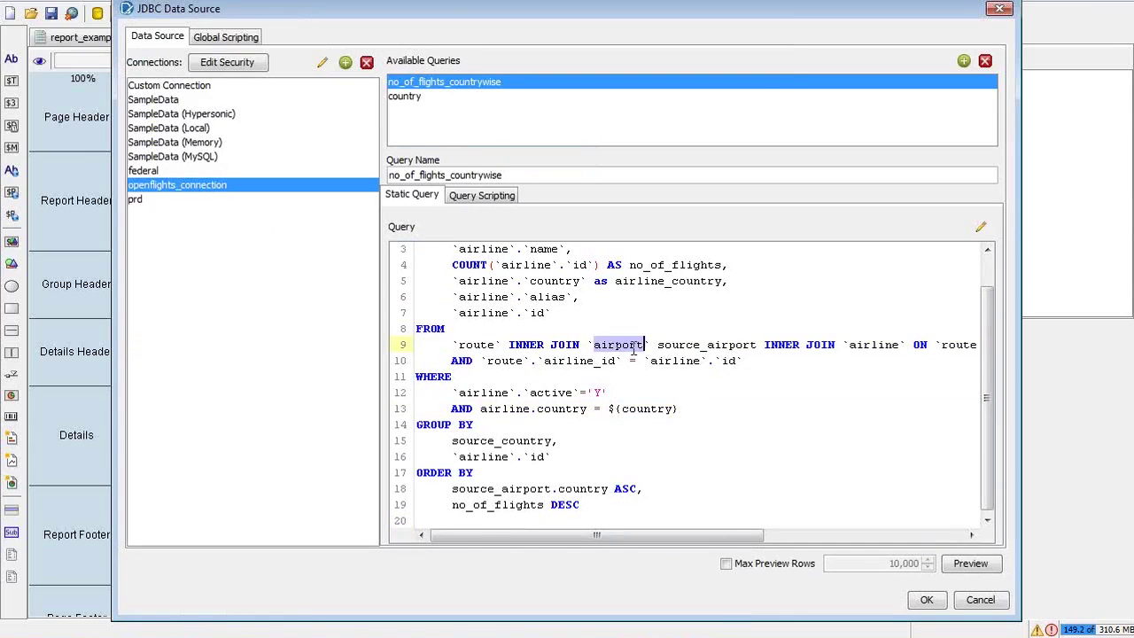
pyautogui.click(673, 361)
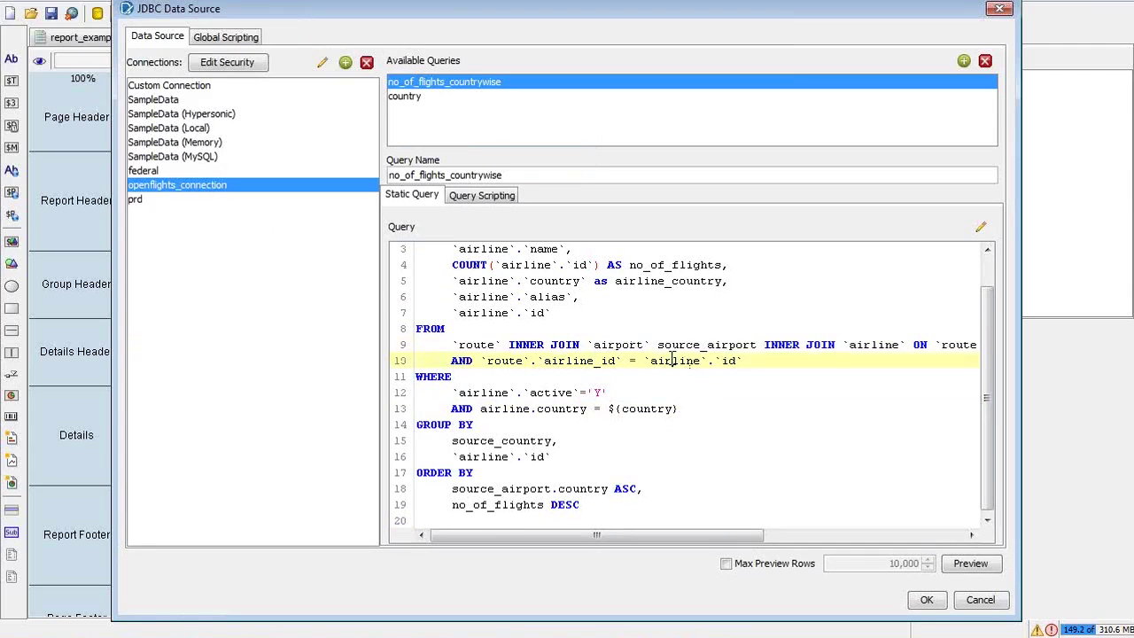
pyautogui.moveTo(672, 361); pyautogui.dragTo(650, 361)
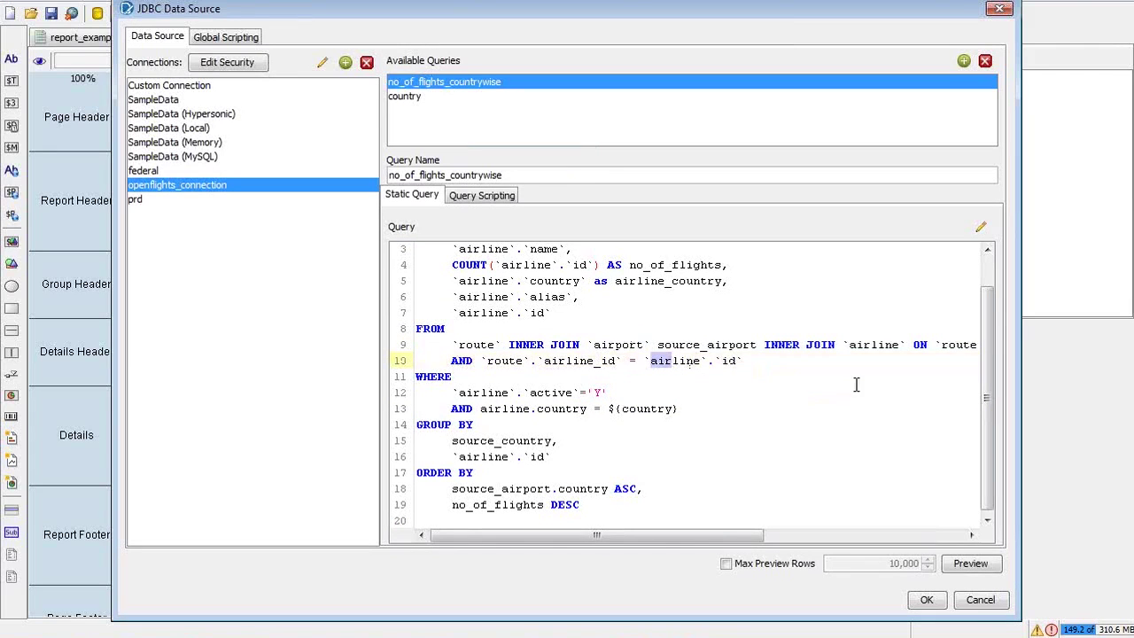
pyautogui.moveTo(986, 336); pyautogui.dragTo(989, 259)
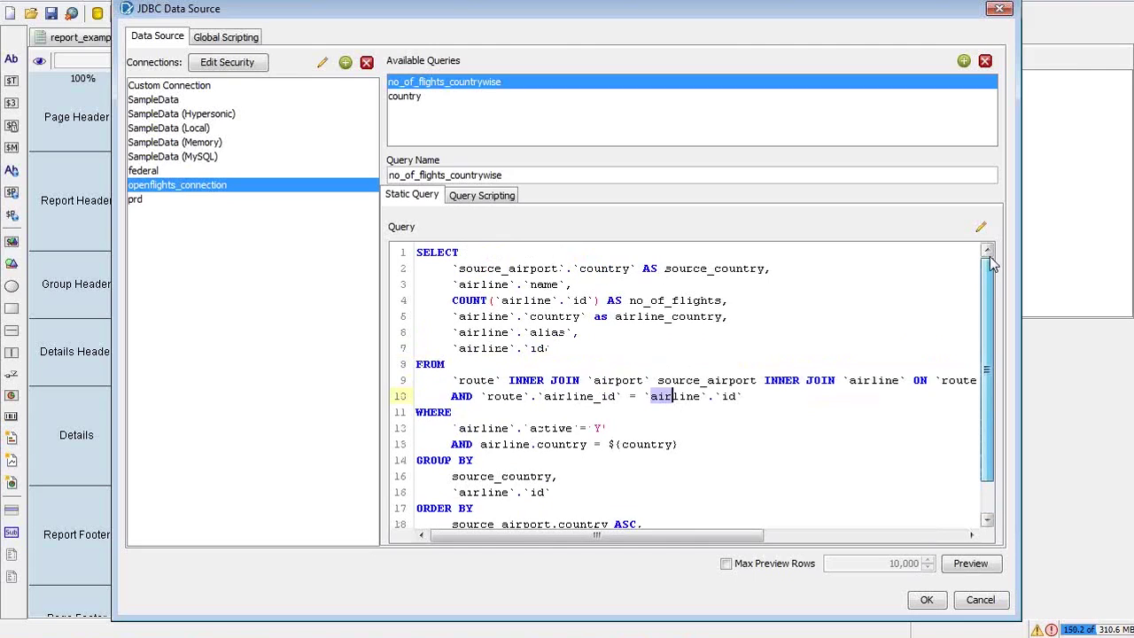
pyautogui.click(789, 452)
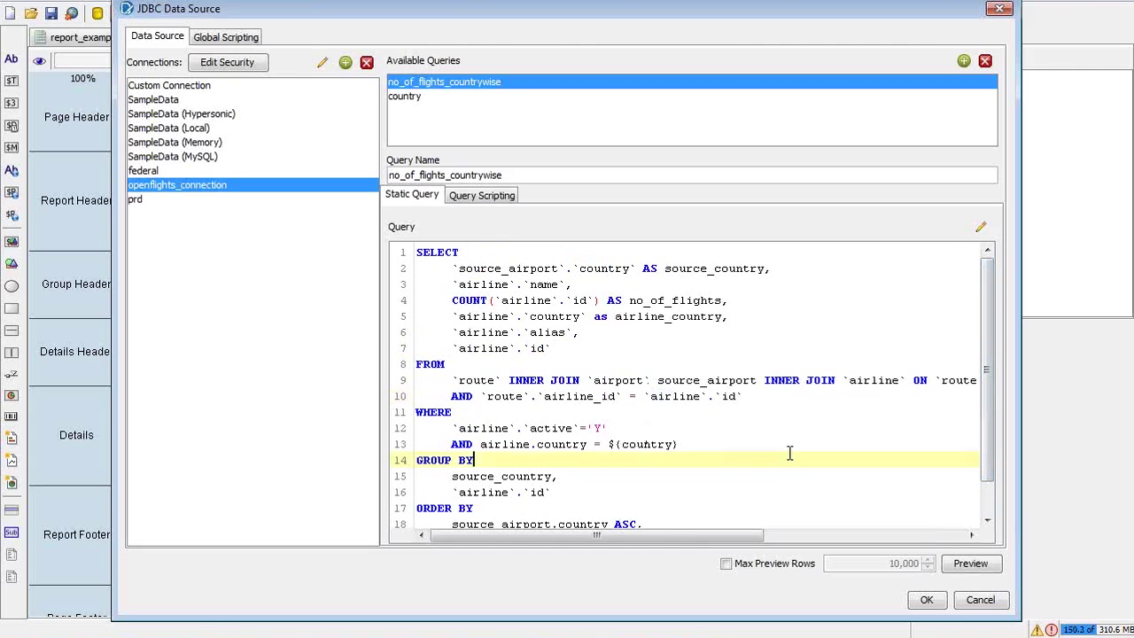
pyautogui.hotkey('ctrl', 'a')
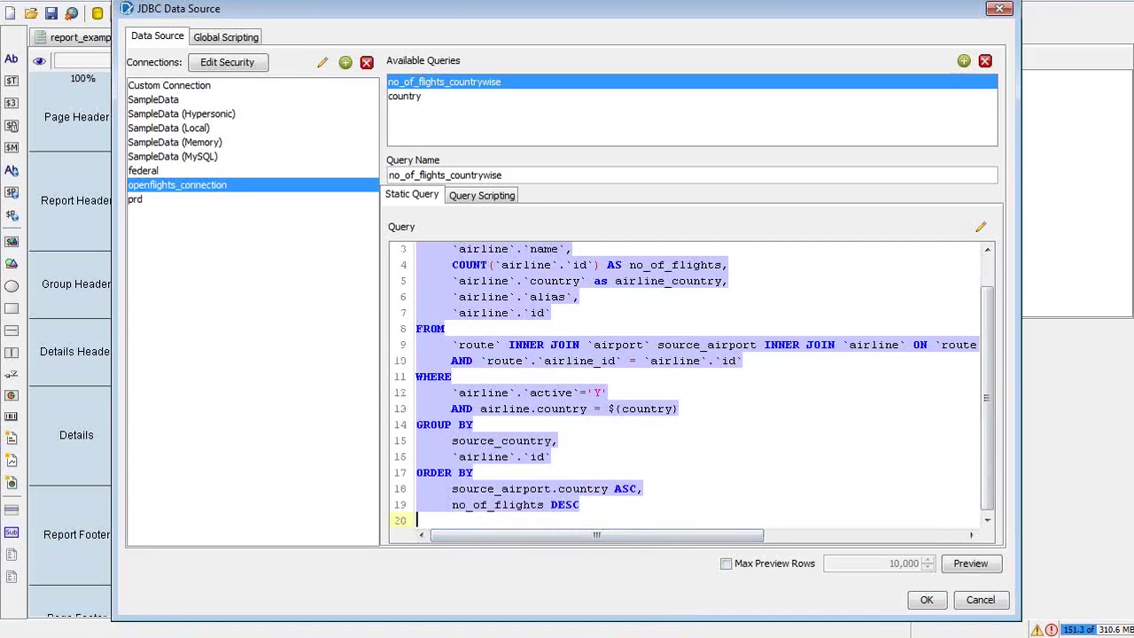
pyautogui.hotkey('alt', 'Tab')
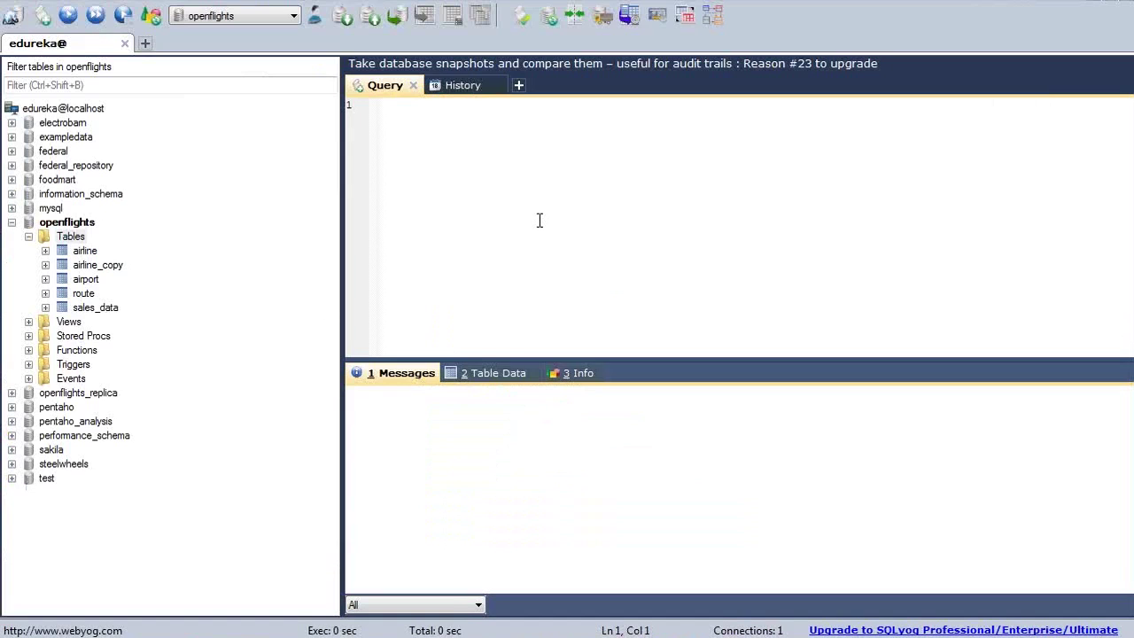
# Paste the query, replace ${country} with 'India', and run it to inspect the 80 result rows
pyautogui.hotkey('ctrl', 'v')
pyautogui.moveTo(637, 251); pyautogui.dragTo(575, 251)
pyautogui.press('Delete')
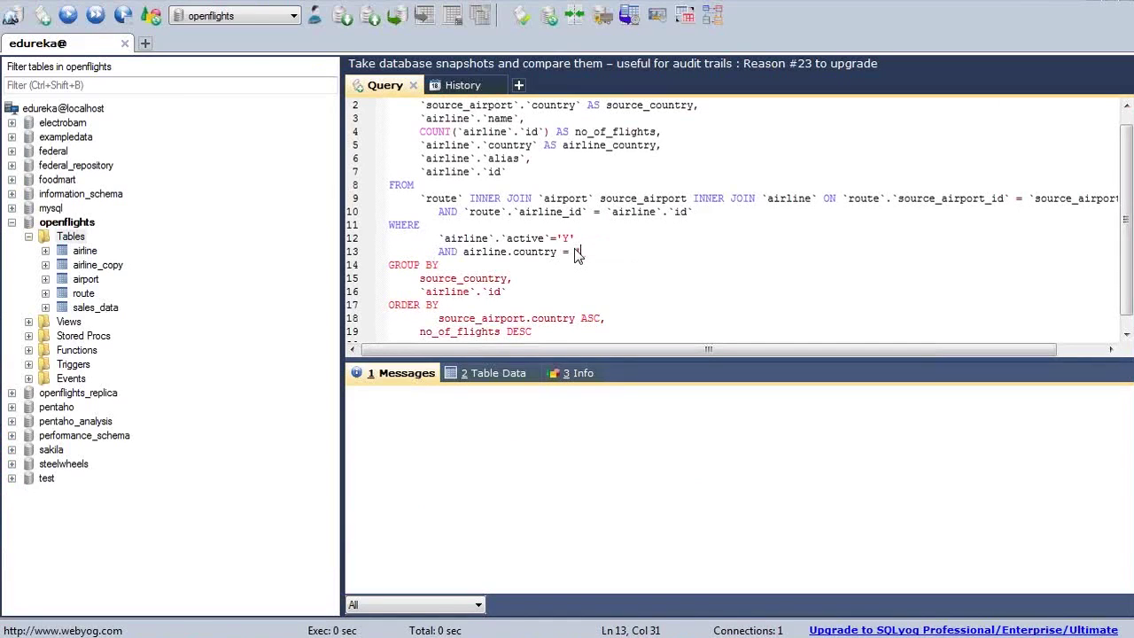
pyautogui.write("'India'")
pyautogui.press('F9')
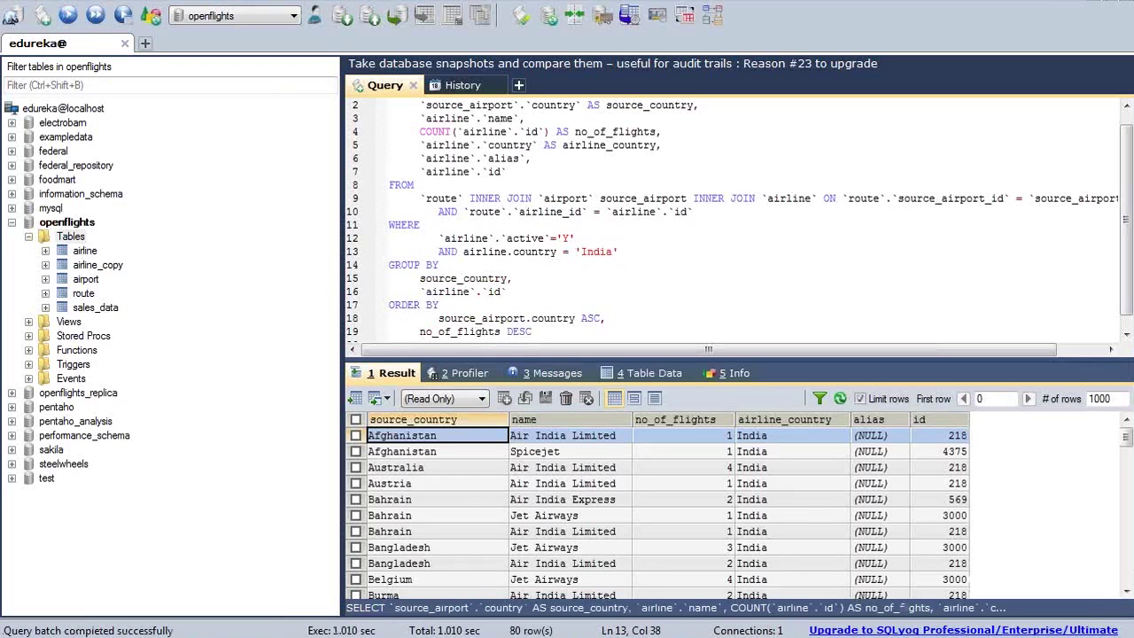
pyautogui.scroll(-1, 1126, 447)
pyautogui.moveTo(1126, 447); pyautogui.dragTo(1126, 554)
pyautogui.hotkey('ctrl', 'Home')
pyautogui.doubleClick(486, 253)
pyautogui.hotkey('alt', 'Tab')
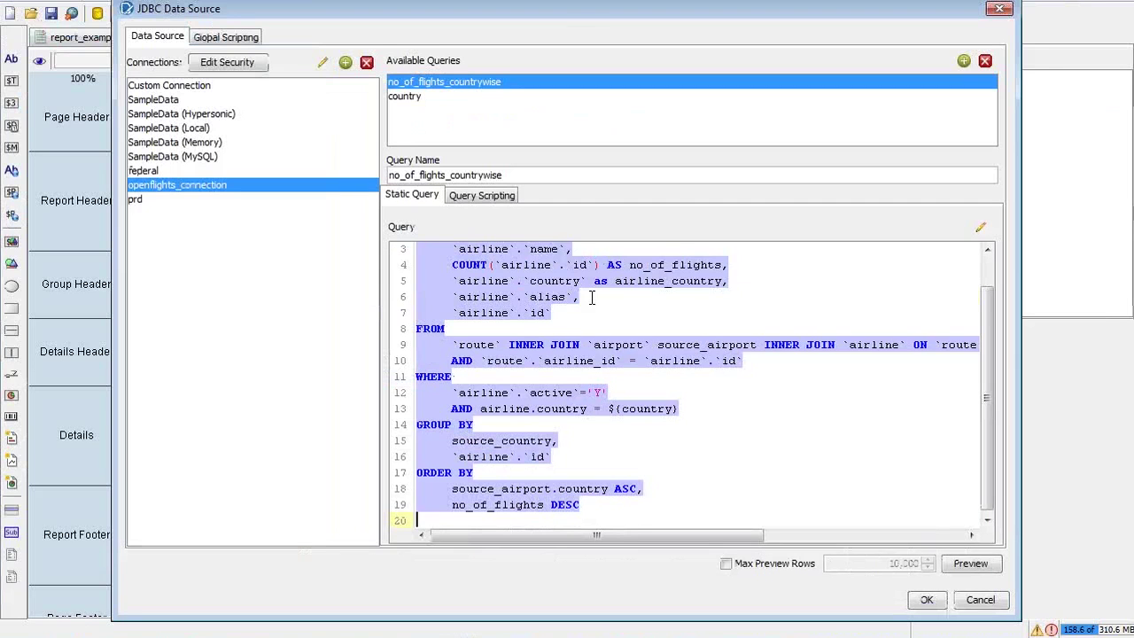
# Replace airline.country in the query's country filter with source_airport.country
pyautogui.click(592, 281)
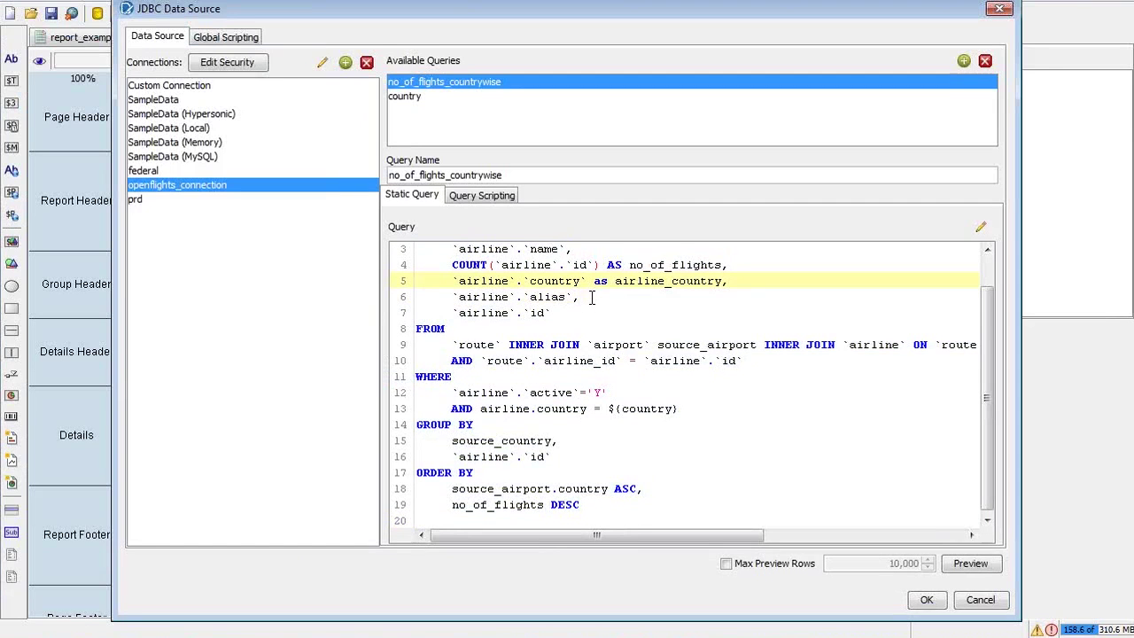
pyautogui.press('Up')
pyautogui.press('Up')
pyautogui.press('Up')
pyautogui.press('Up')
pyautogui.press('Down')
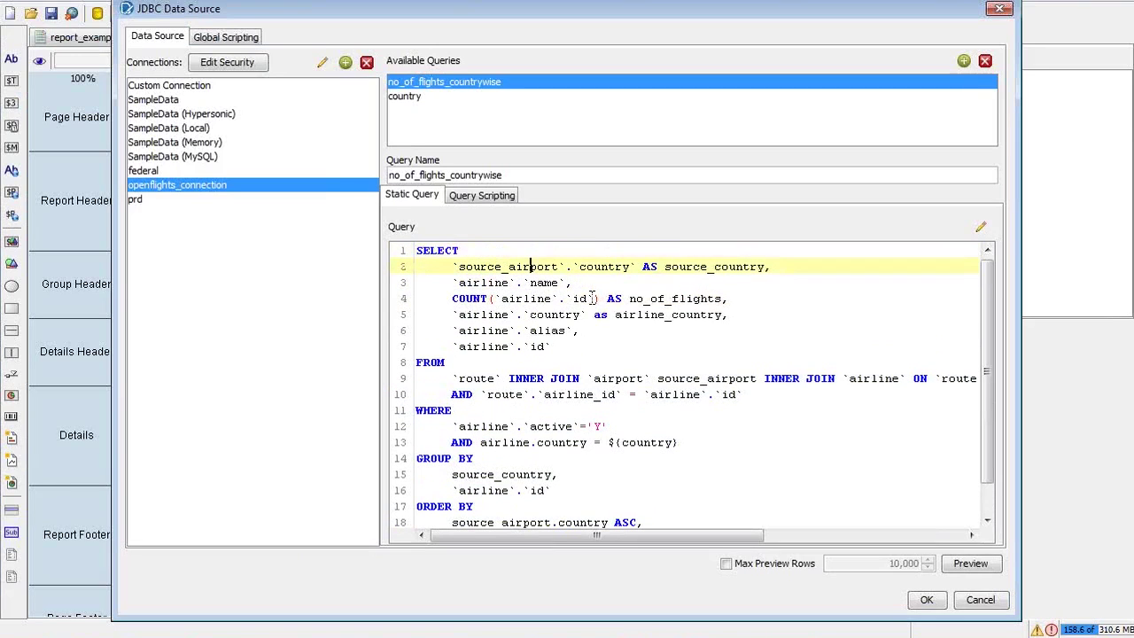
pyautogui.hotkey('ctrl', 'shift', 'Right')
pyautogui.hotkey('ctrl', 'shift', 'Right')
pyautogui.hotkey('shift', 'Right')
pyautogui.hotkey('shift', 'Right')
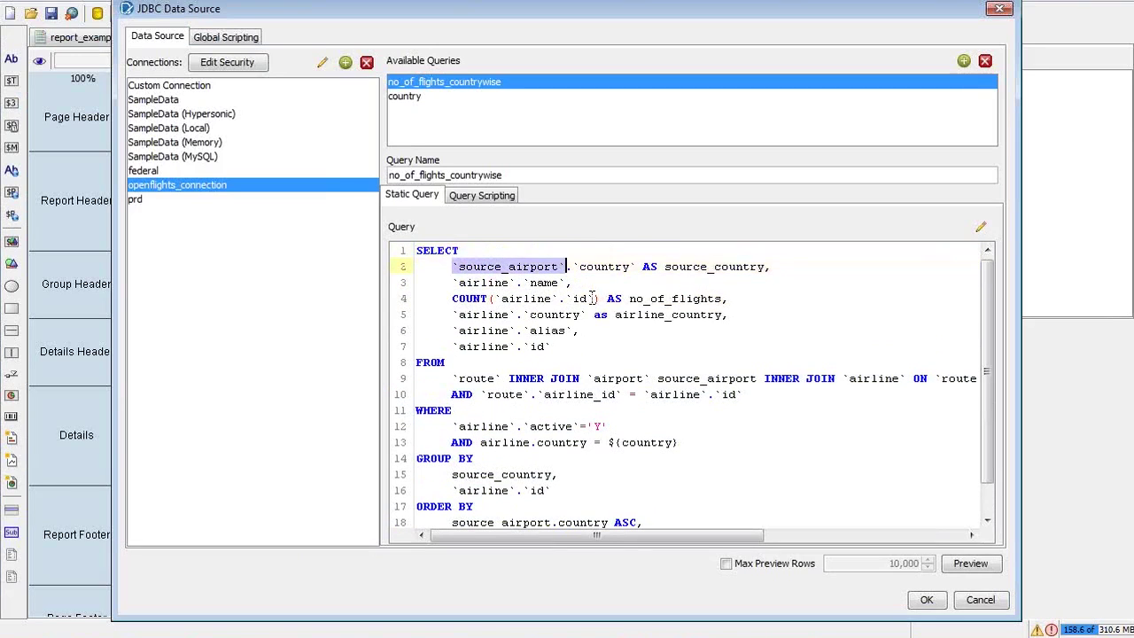
pyautogui.hotkey('ctrl', 'shift', 'Right')
pyautogui.hotkey('ctrl', 'c')
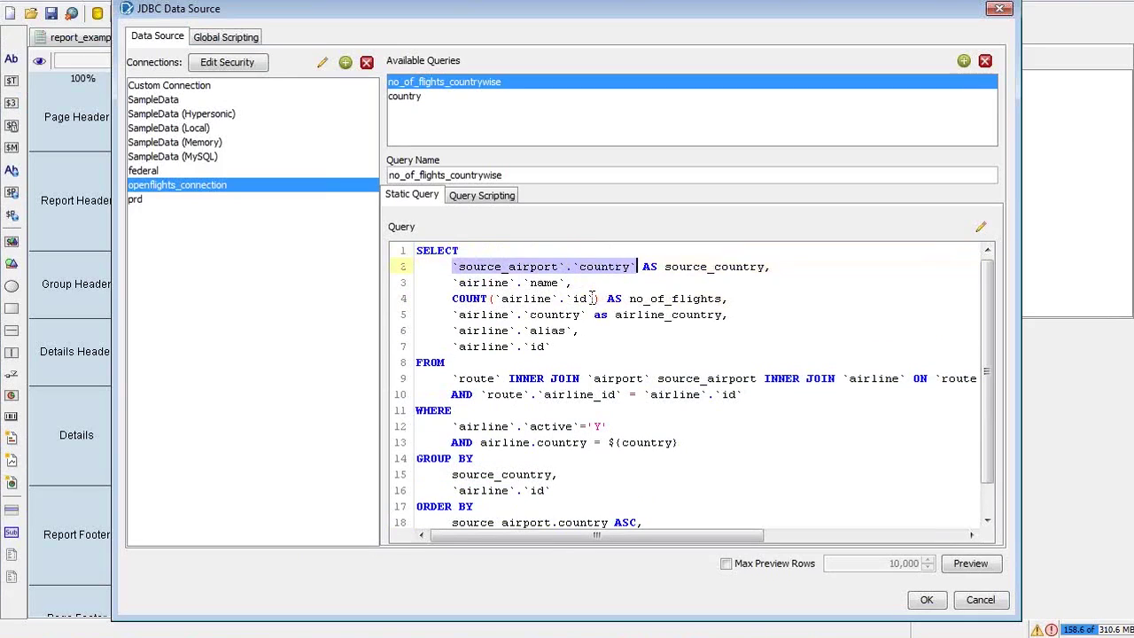
pyautogui.press('Down')
pyautogui.press('Down')
pyautogui.press('Down')
pyautogui.press('Down')
pyautogui.press('Down')
pyautogui.press('Down')
pyautogui.press('Down')
pyautogui.press('Down')
pyautogui.press('Down')
pyautogui.press('Down')
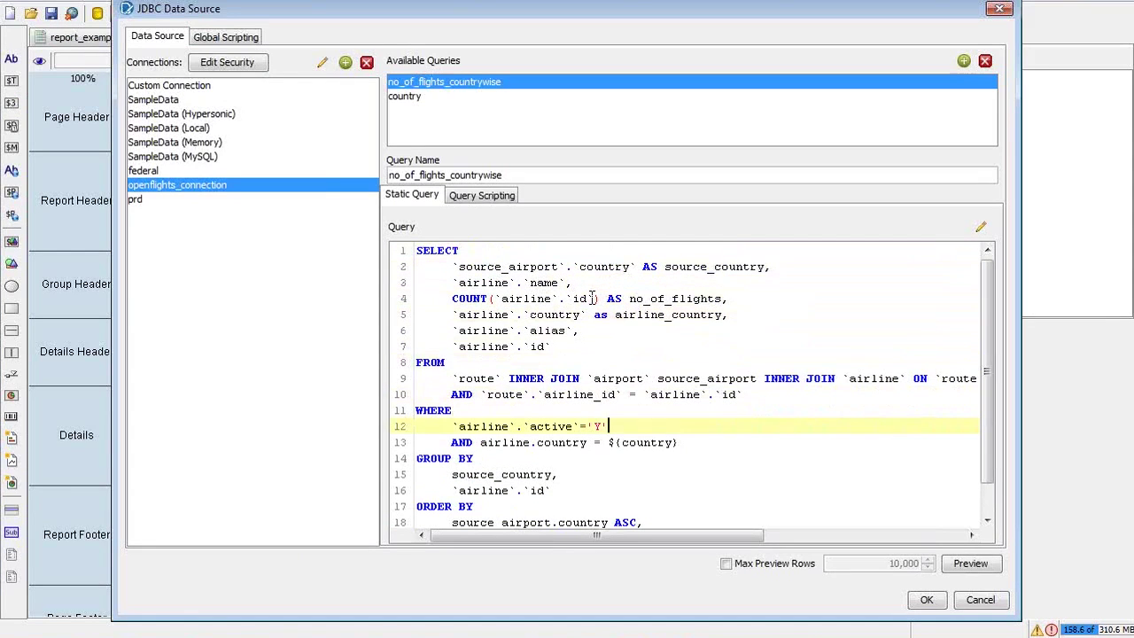
pyautogui.press('Down')
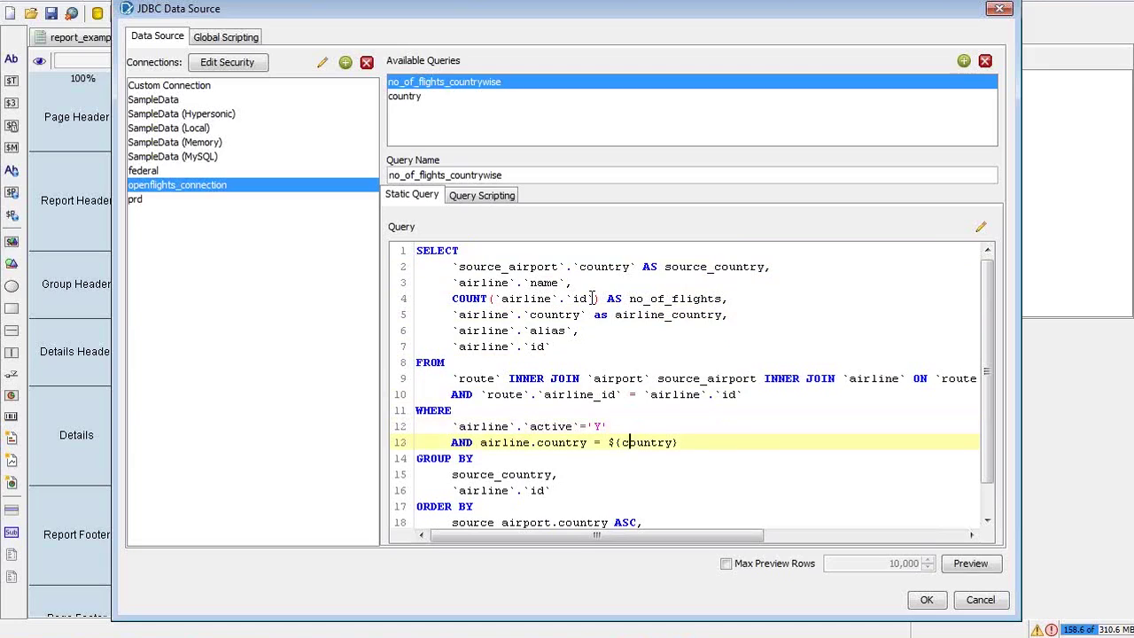
pyautogui.hotkey('ctrl', 'shift', 'Left')
pyautogui.hotkey('ctrl', 'shift', 'Left')
pyautogui.hotkey('ctrl', 'shift', 'Left')
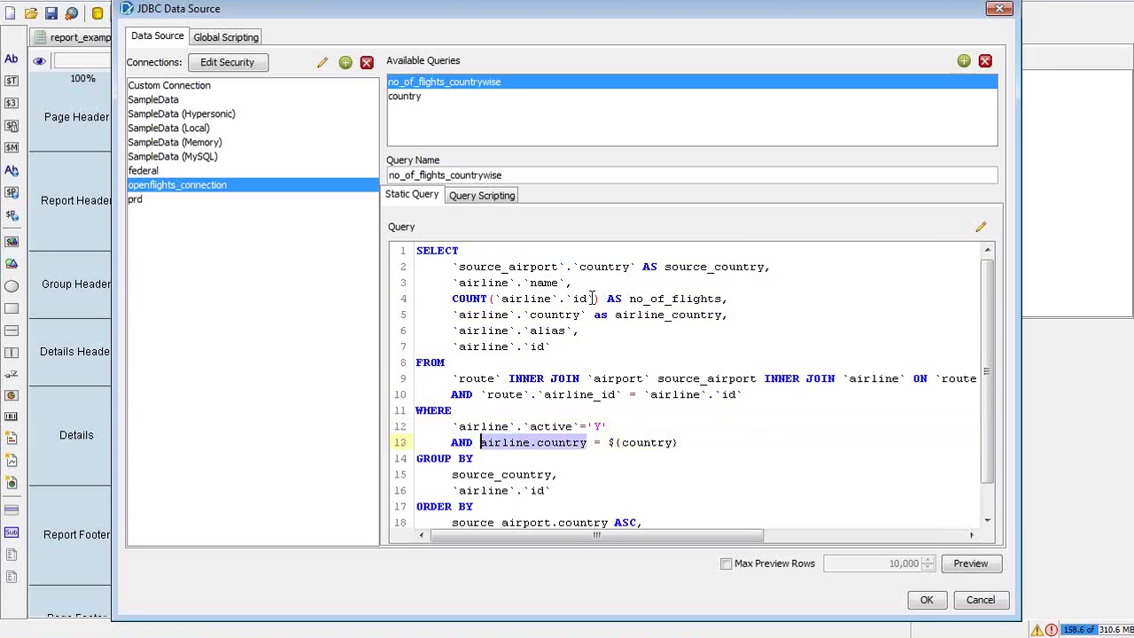
pyautogui.hotkey('ctrl', 'v')
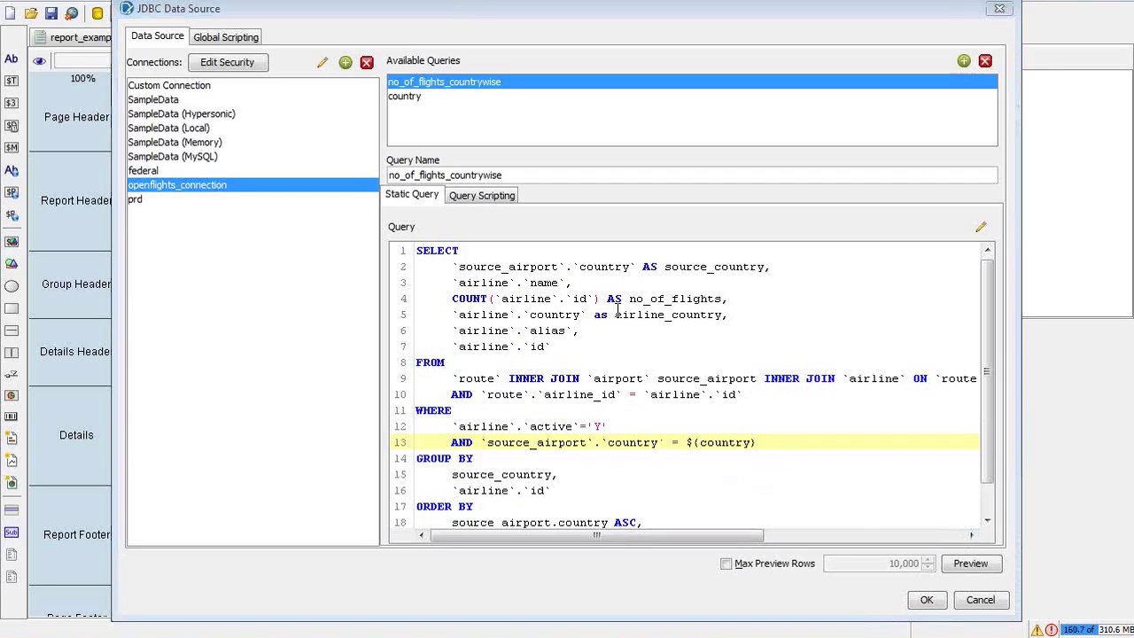
# Compare the condition against the tutorial slide, then confirm the JDBC Data Source query change
pyautogui.hotkey('alt', 'Tab')
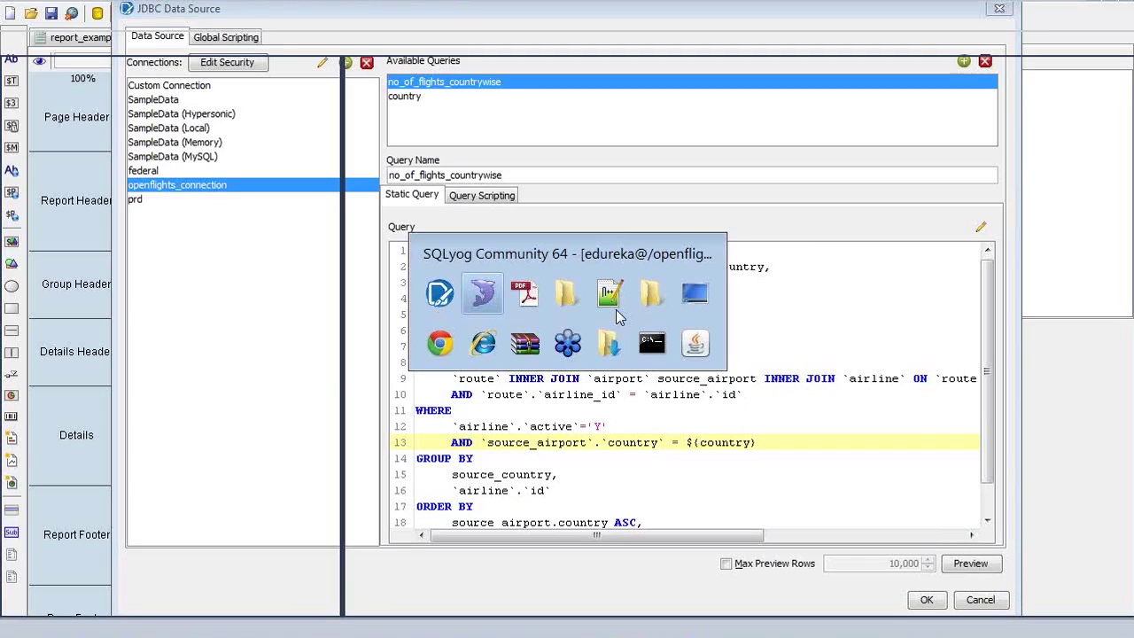
pyautogui.hotkey('alt', 'Tab')
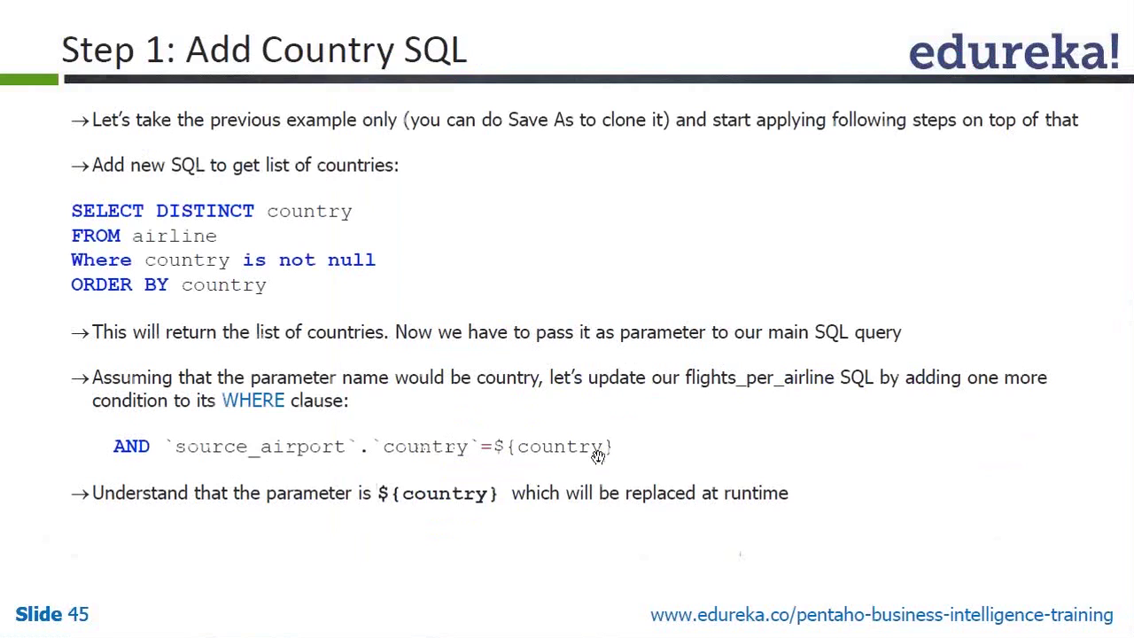
pyautogui.hotkey('alt', 'Tab')
pyautogui.hotkey('alt', 'Tab')
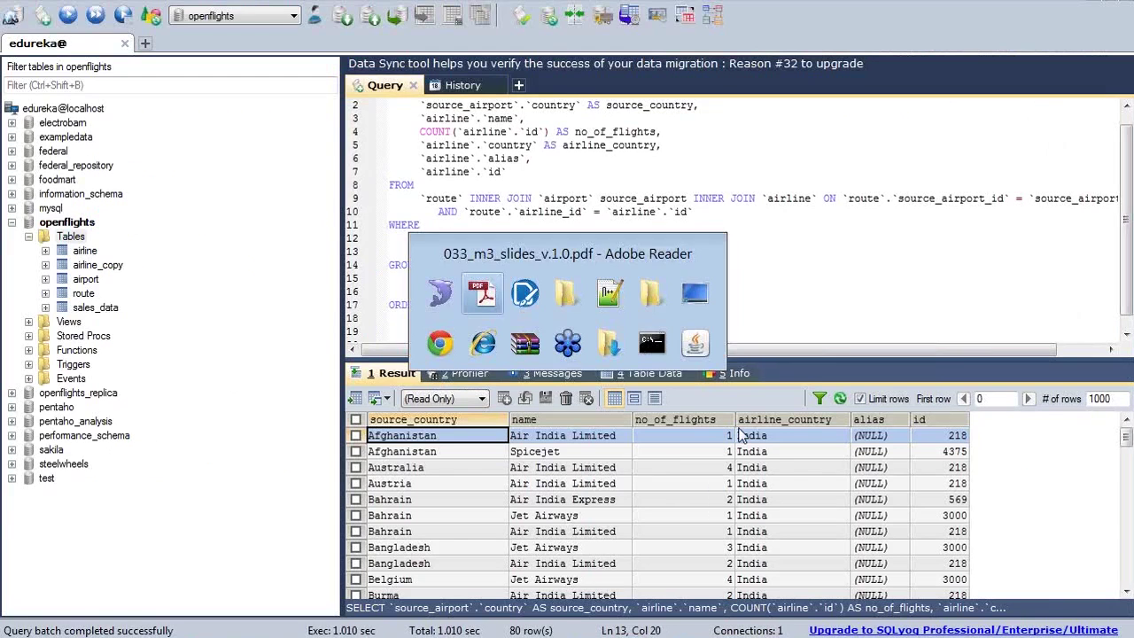
pyautogui.press('Tab')
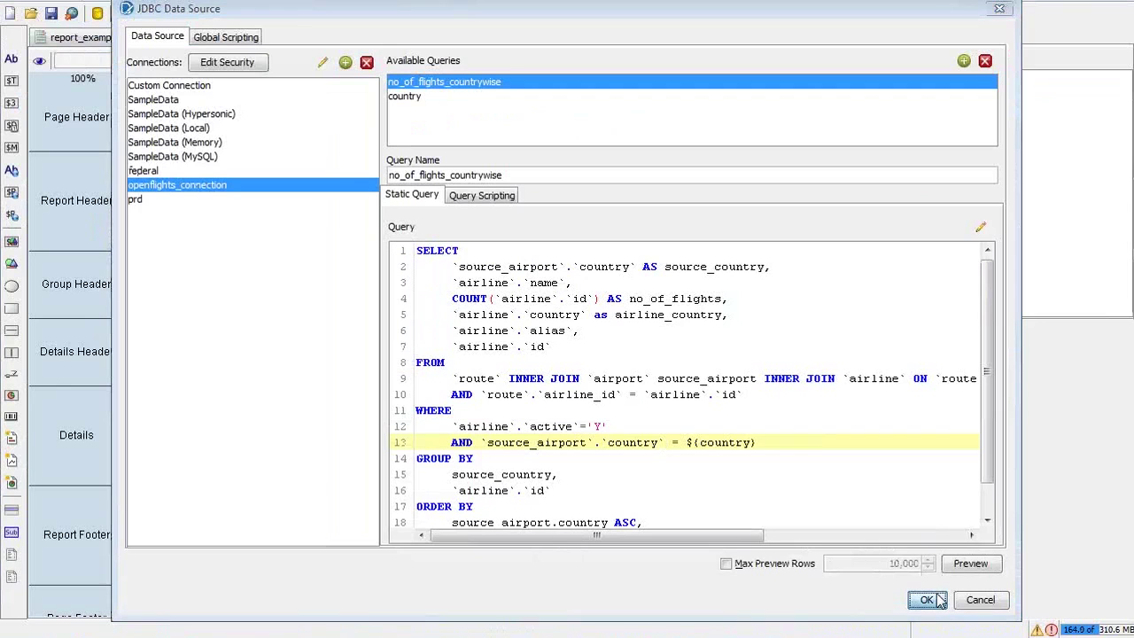
pyautogui.click(926, 599)
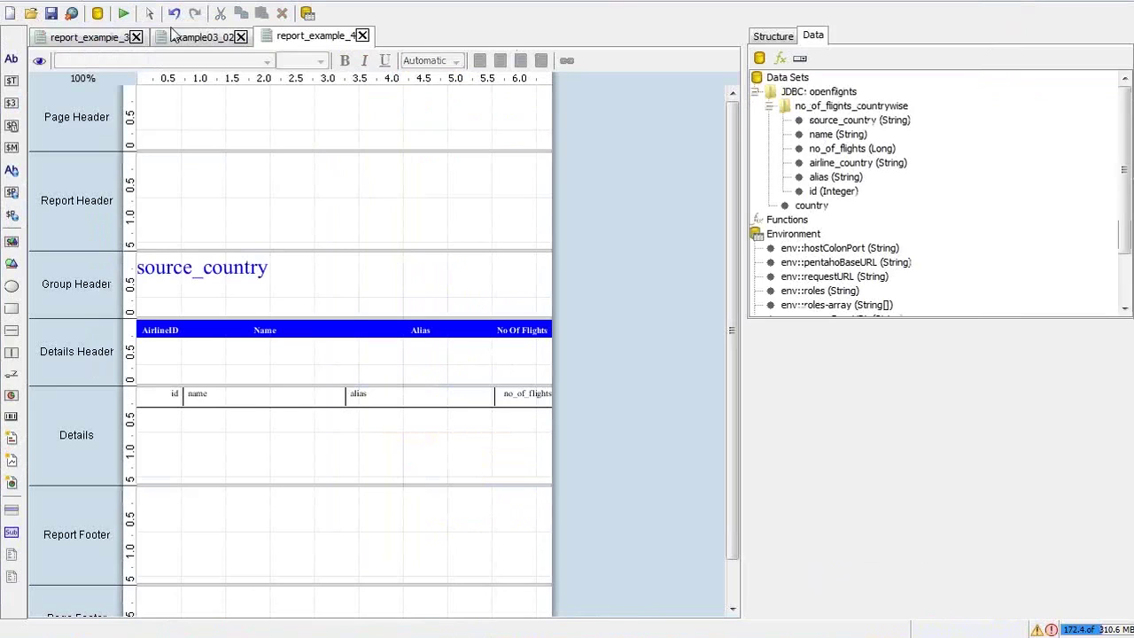
pyautogui.click(123, 13)
# Export the report to PDF for the selected country and view it at 100% zoom
pyautogui.click(153, 65)
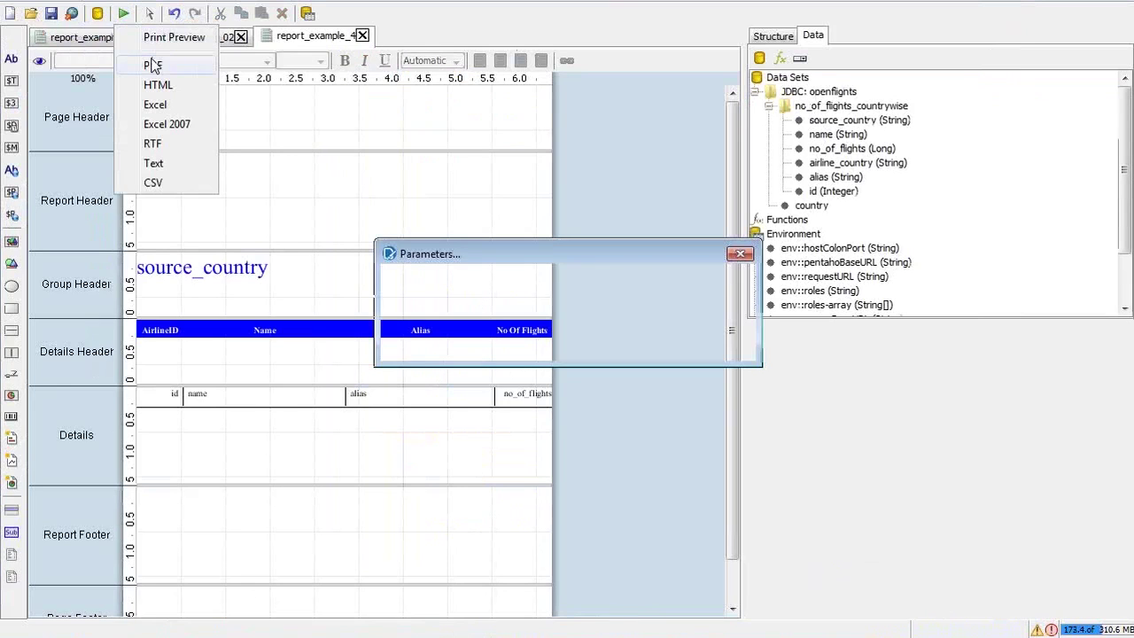
pyautogui.click(669, 351)
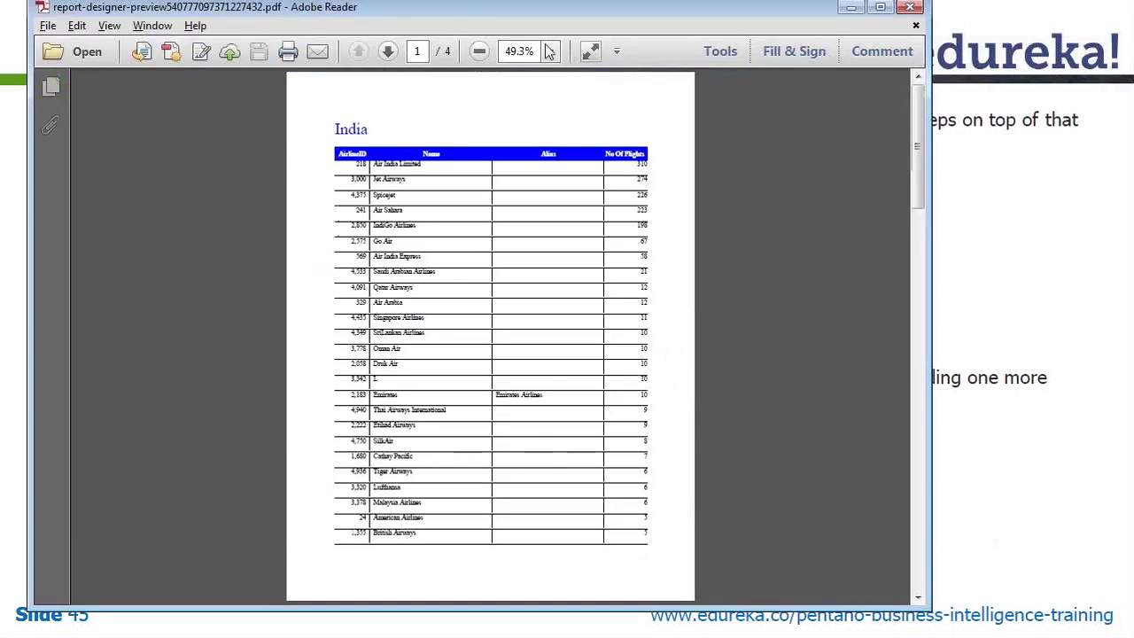
pyautogui.click(554, 52)
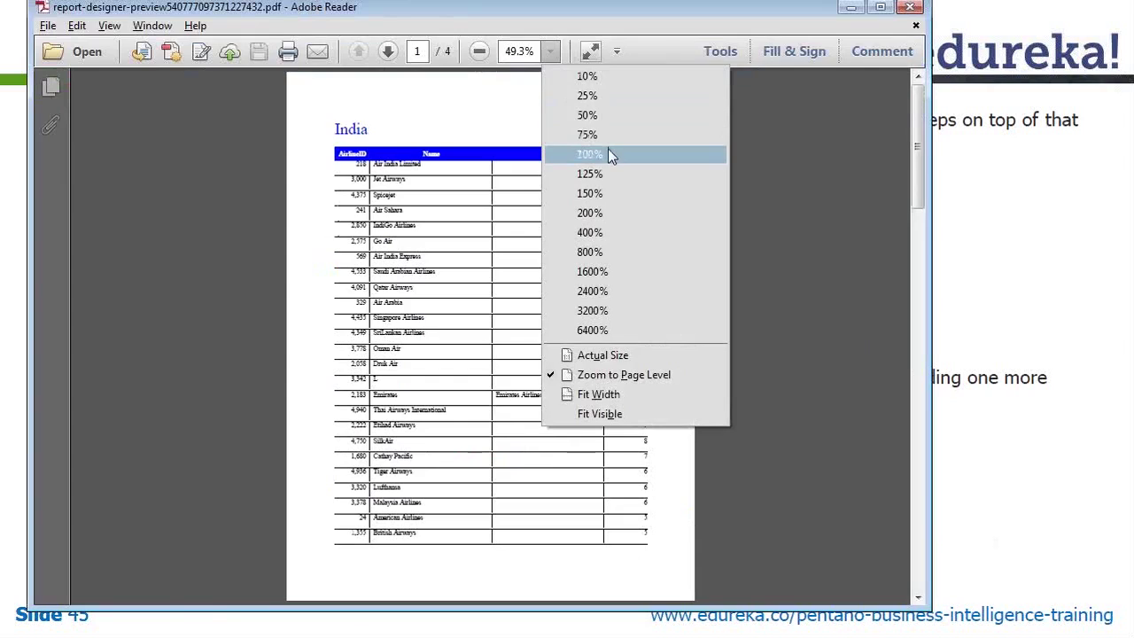
pyautogui.click(609, 155)
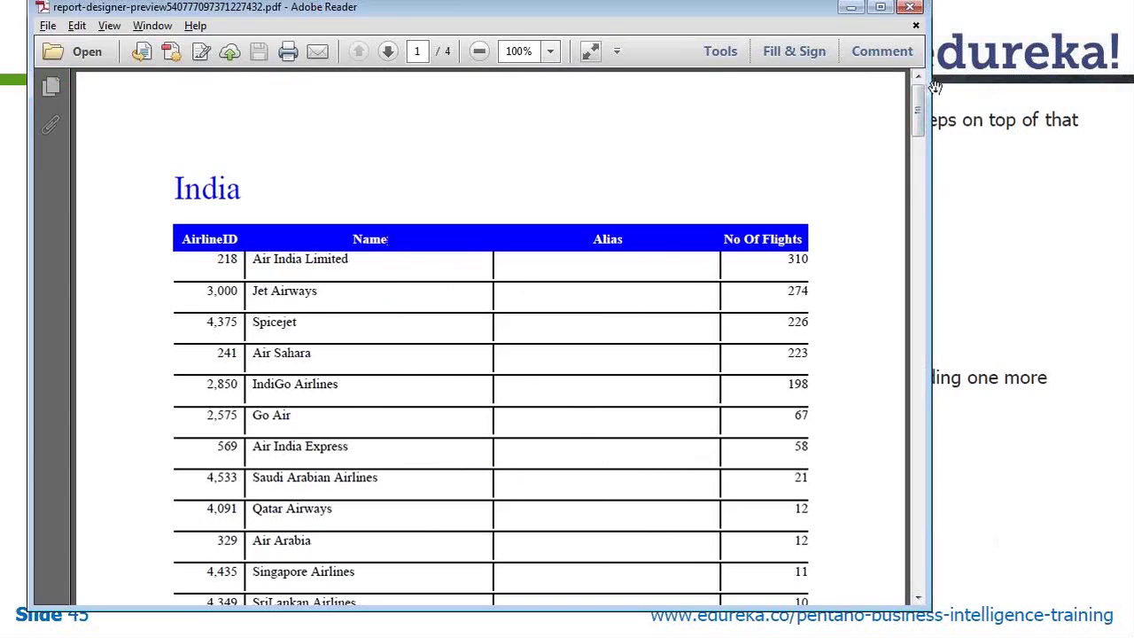
# Scroll through the four-page India PDF, then close it and return to the report designer
pyautogui.moveTo(924, 97)
pyautogui.mouseDown()
pyautogui.moveTo(926, 157)
pyautogui.moveTo(919, 107)
pyautogui.mouseUp()
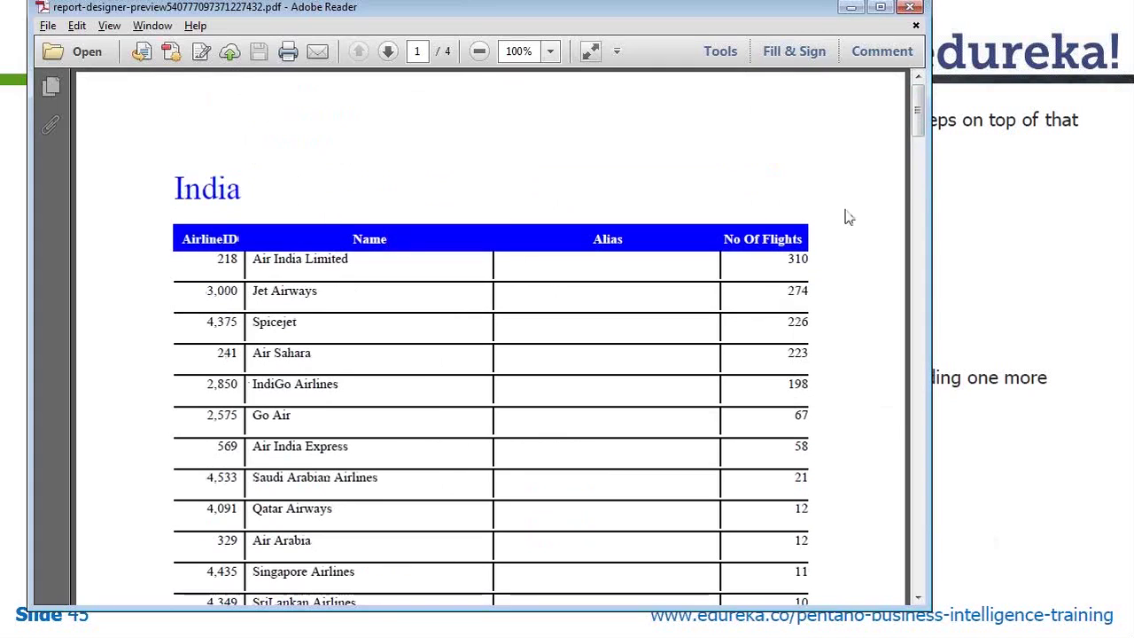
pyautogui.moveTo(918, 118); pyautogui.dragTo(919, 558)
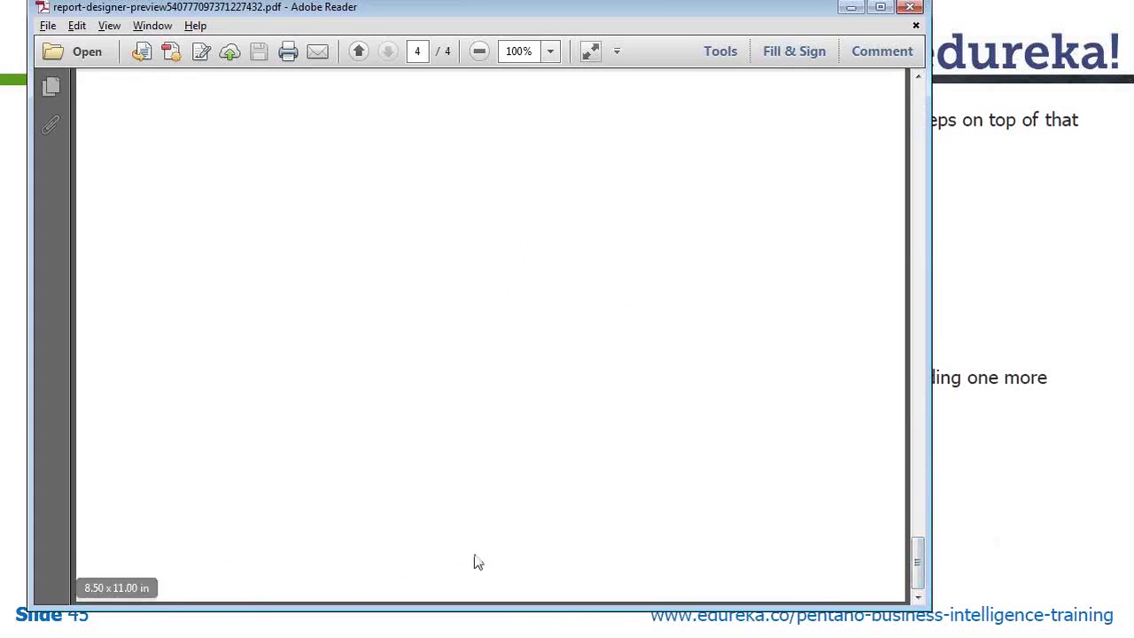
pyautogui.hotkey('alt', 'Tab')
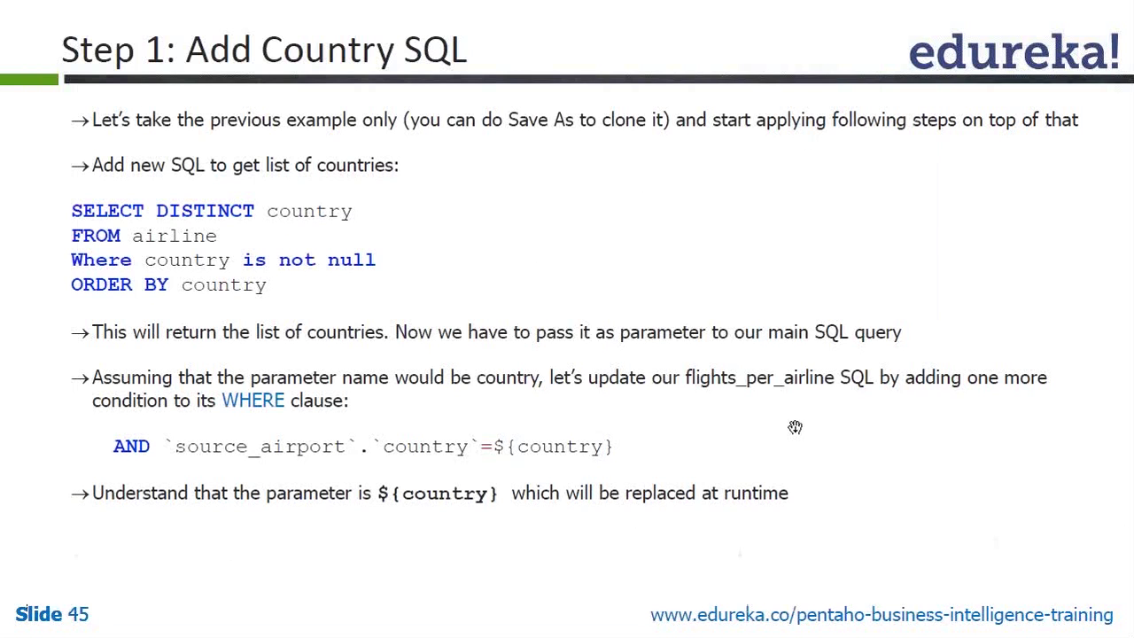
pyautogui.hotkey('alt', 'Tab')
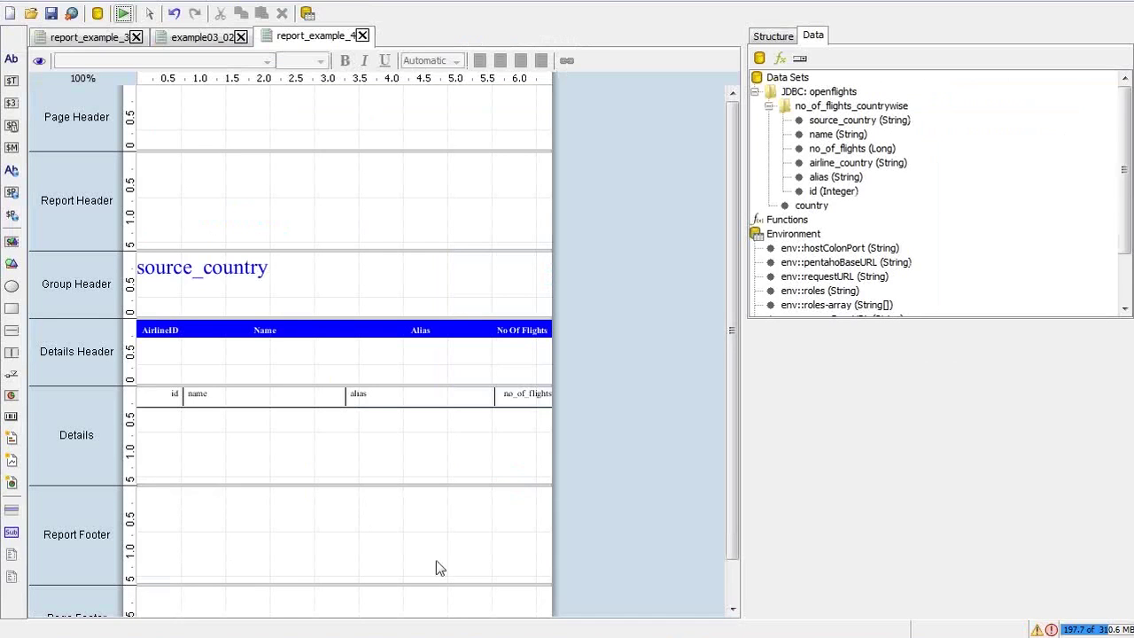
# Unhide the Group Footer band from the report structure tree
pyautogui.moveTo(730, 274); pyautogui.dragTo(737, 405)
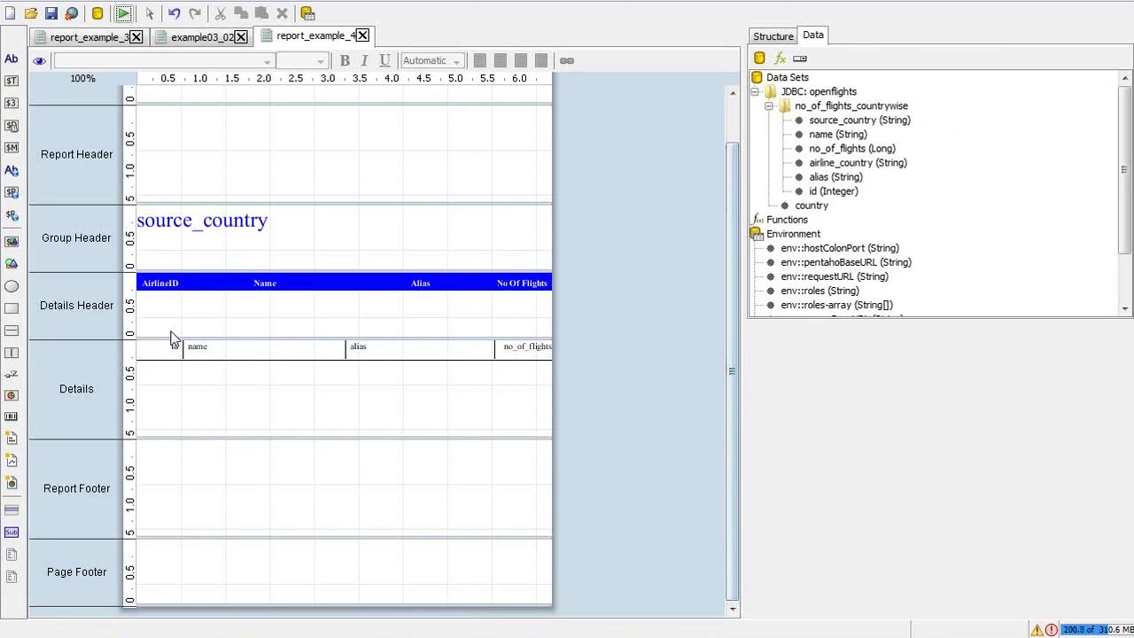
pyautogui.click(788, 36)
pyautogui.moveTo(1125, 199); pyautogui.dragTo(1125, 256)
pyautogui.click(832, 268)
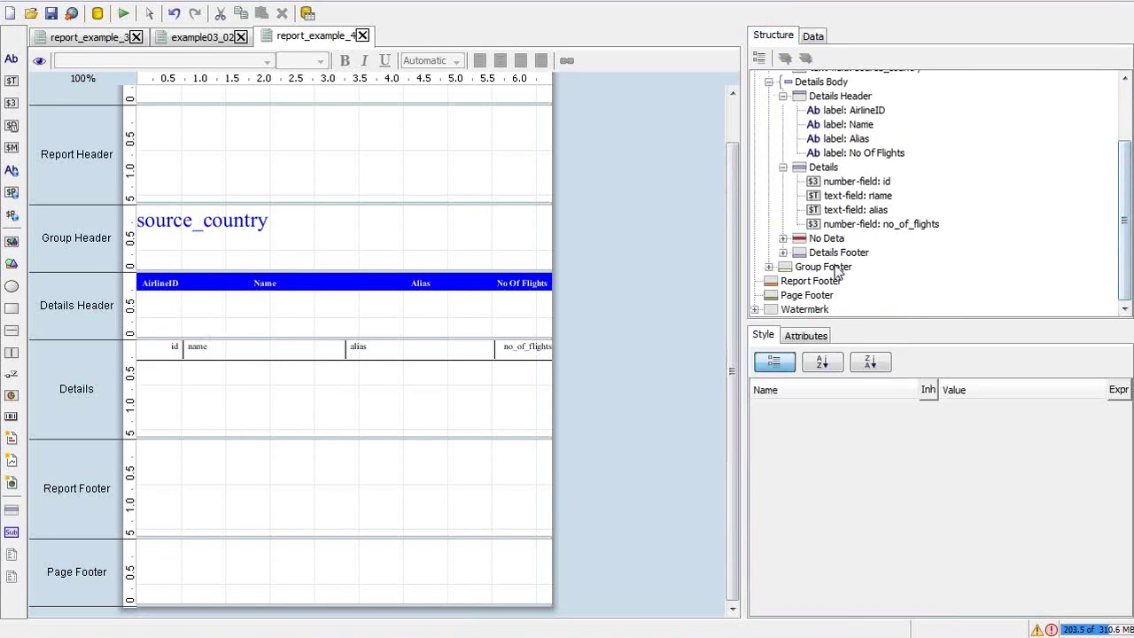
pyautogui.rightClick(836, 271)
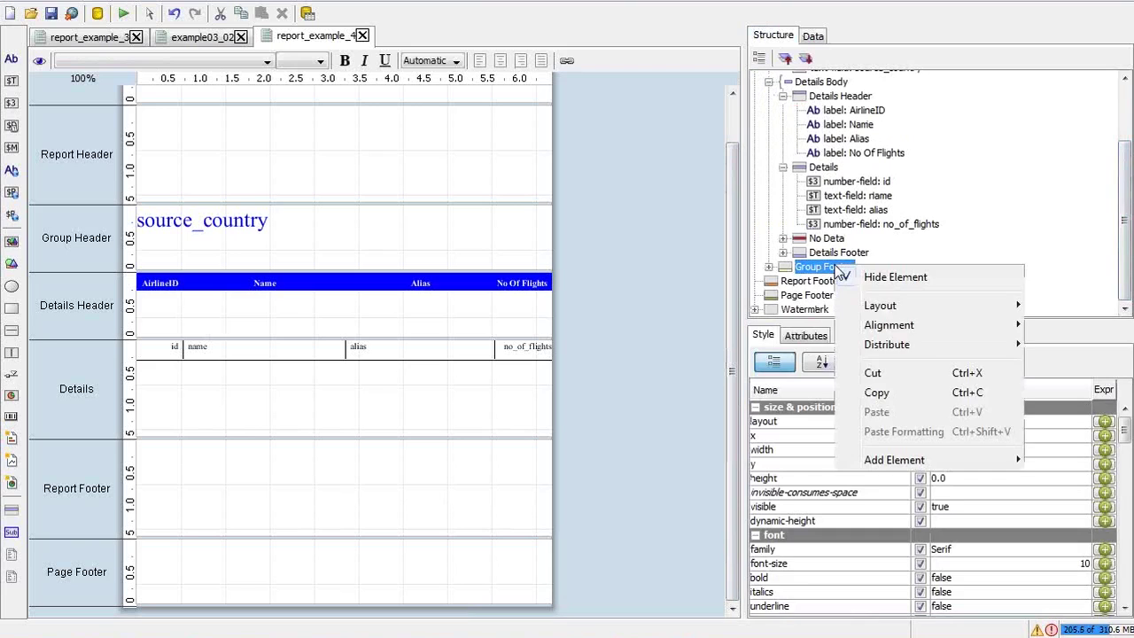
pyautogui.click(888, 283)
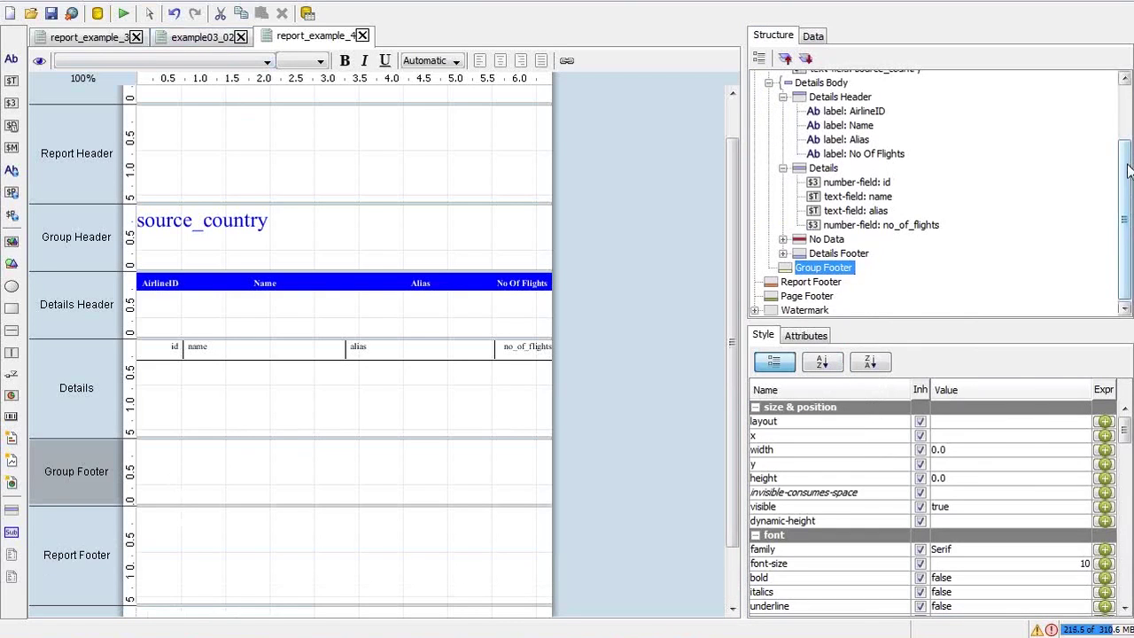
# Drag the source_country field from the data sets into the Group Footer band
pyautogui.scroll(3, 1129, 170)
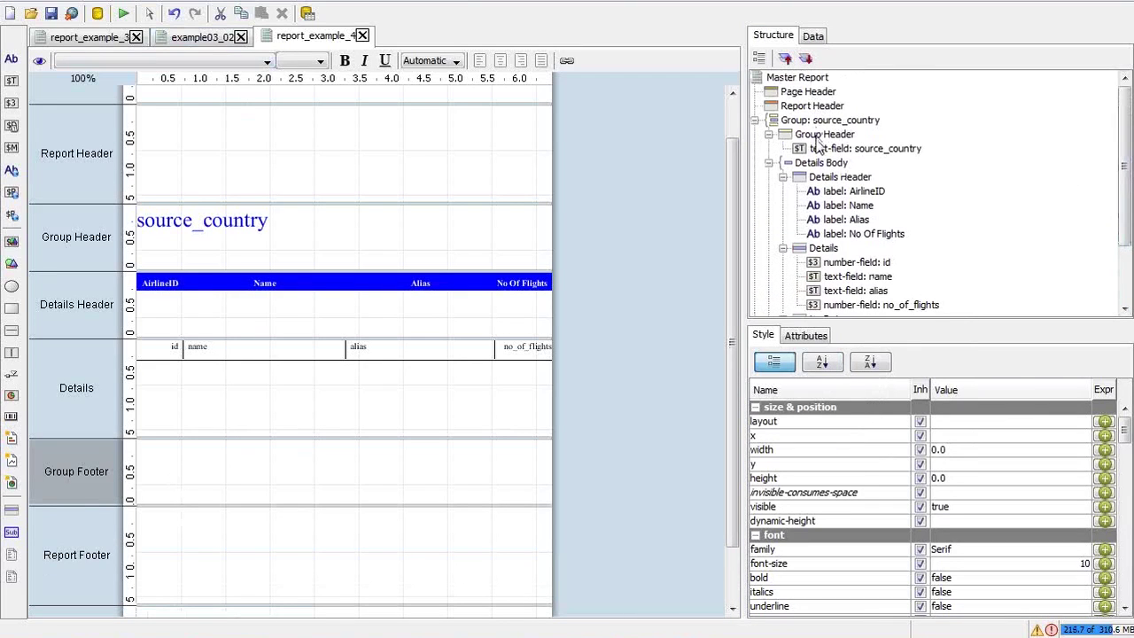
pyautogui.click(813, 37)
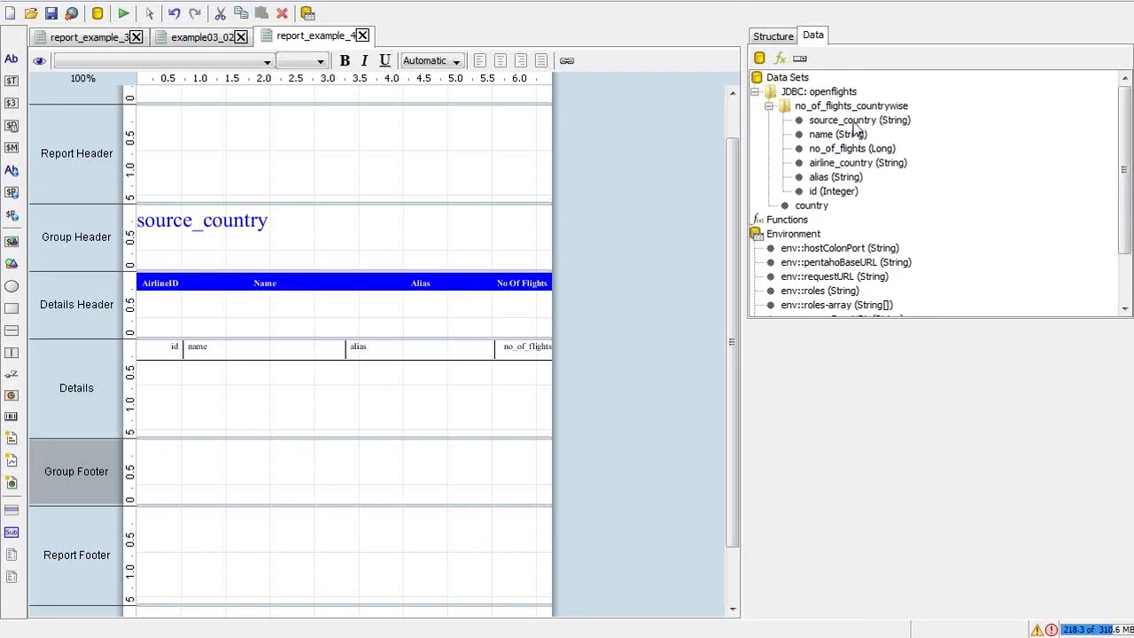
pyautogui.moveTo(854, 124); pyautogui.dragTo(491, 492)
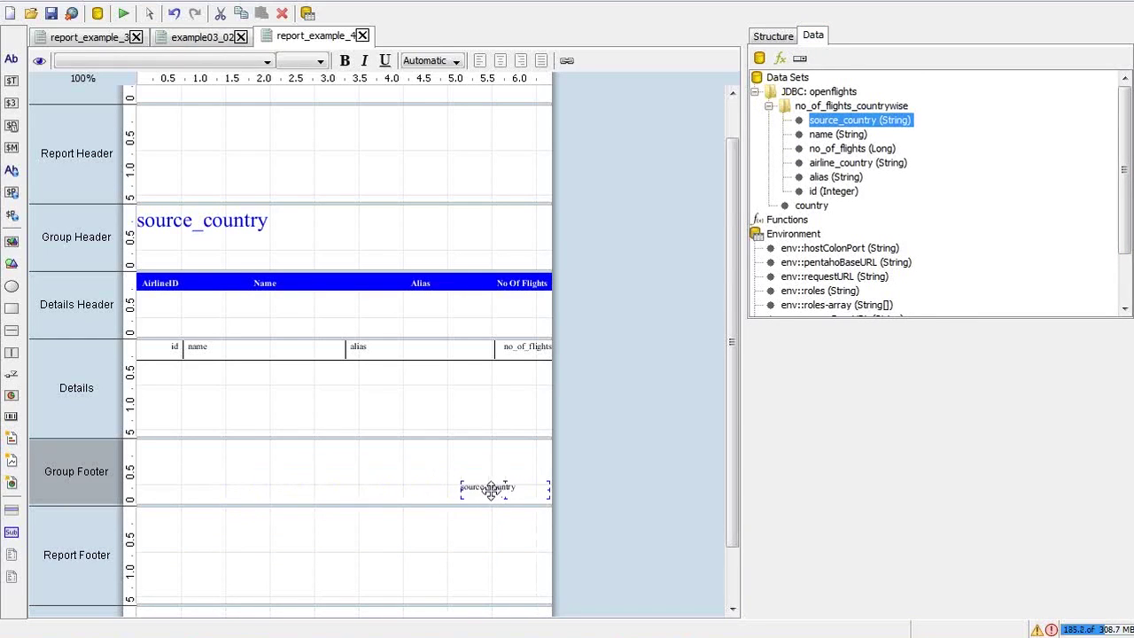
pyautogui.click(124, 15)
pyautogui.click(167, 66)
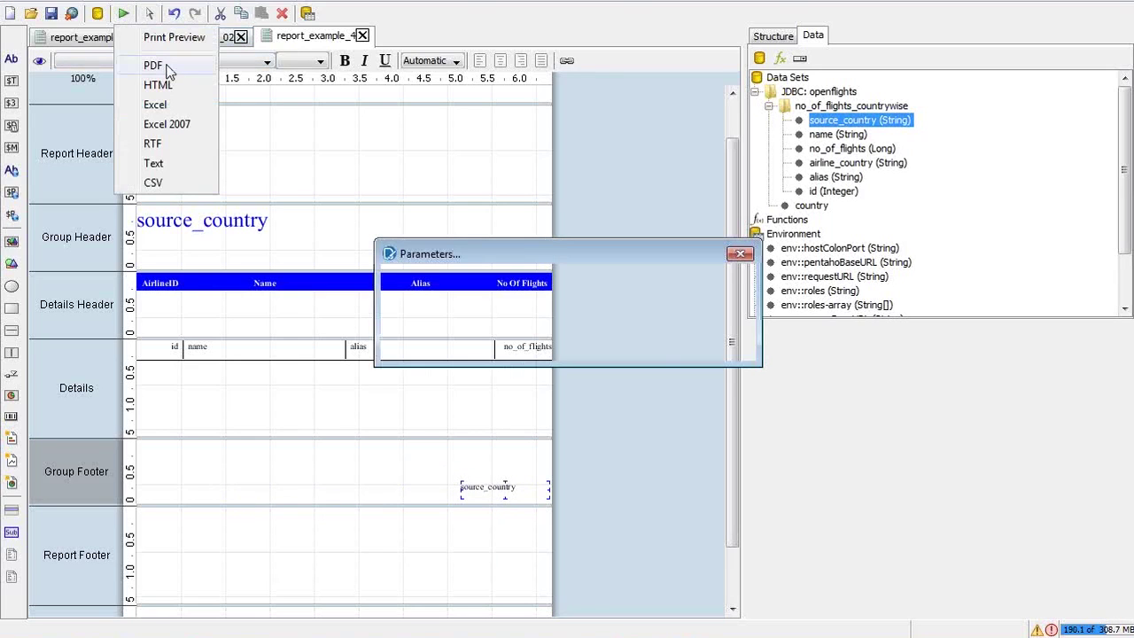
pyautogui.click(660, 347)
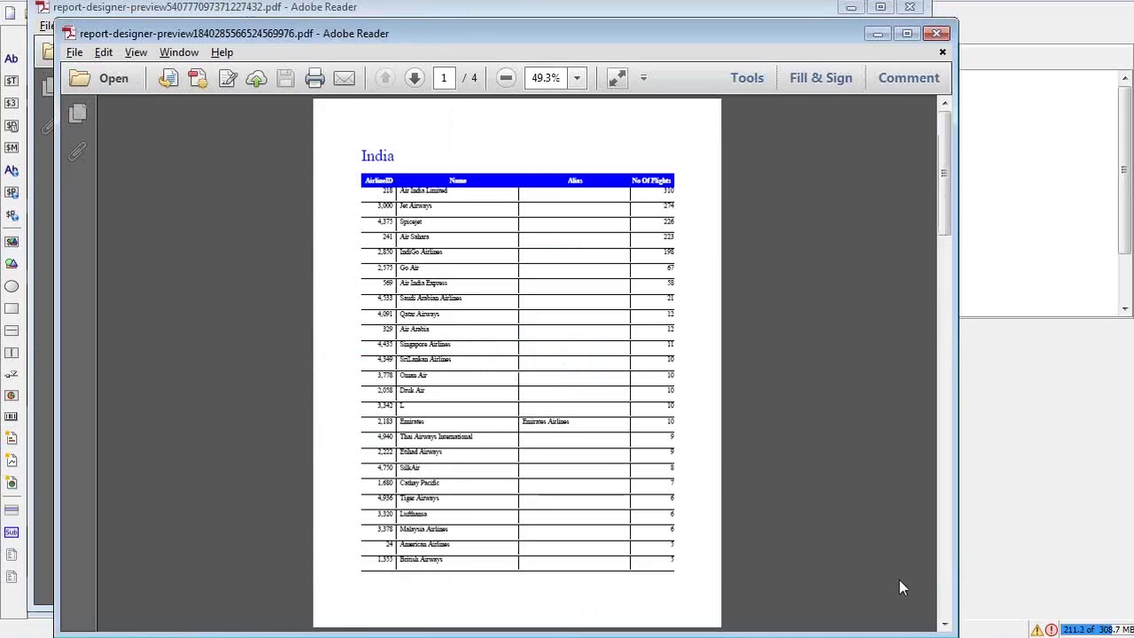
pyautogui.click(945, 605)
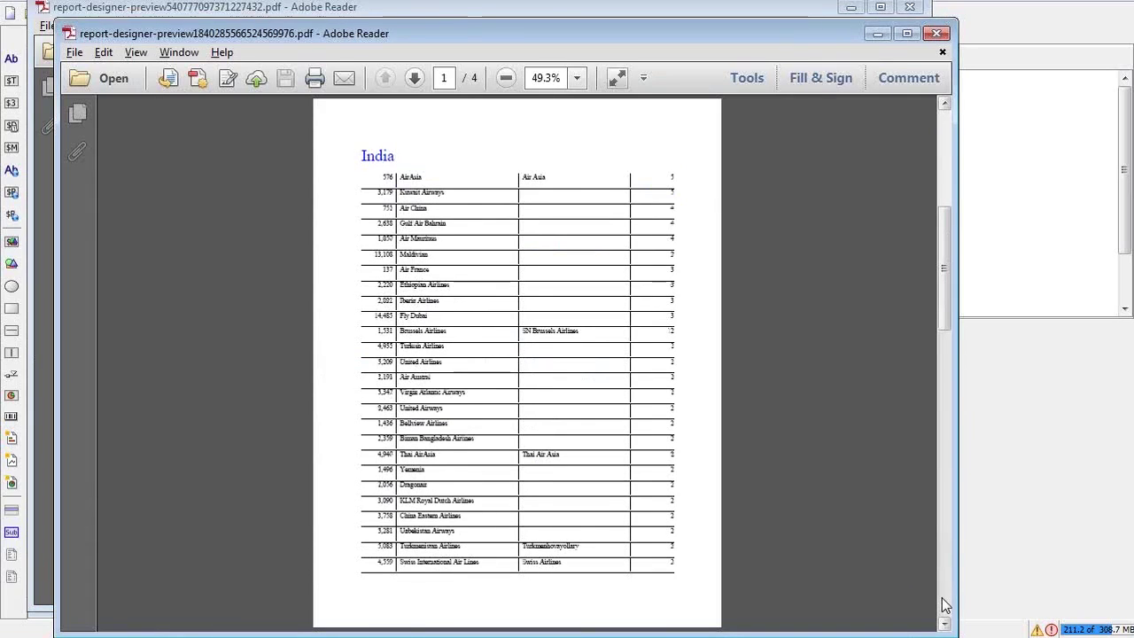
pyautogui.click(932, 33)
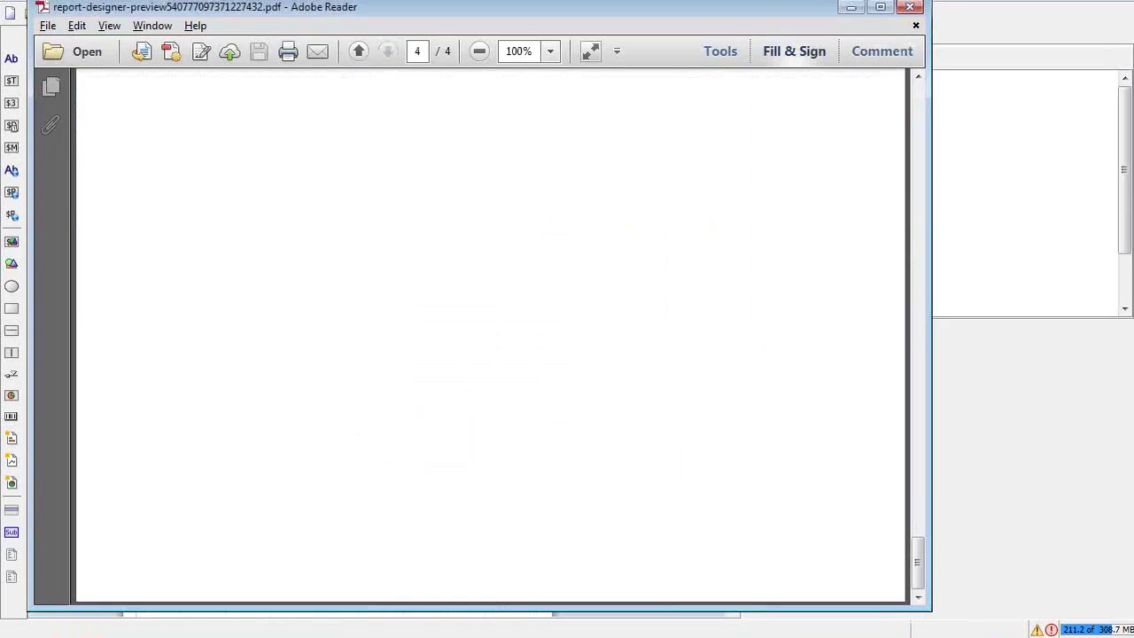
pyautogui.click(908, 9)
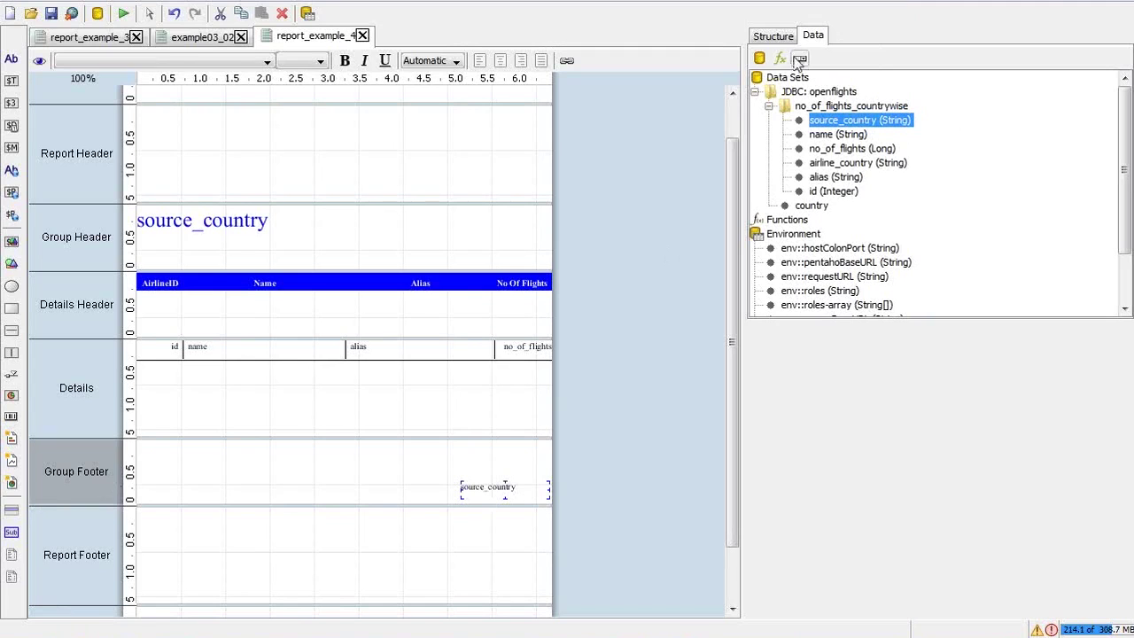
# Set the Group Footer source_country field's text colour to black and move it up and left
pyautogui.click(772, 39)
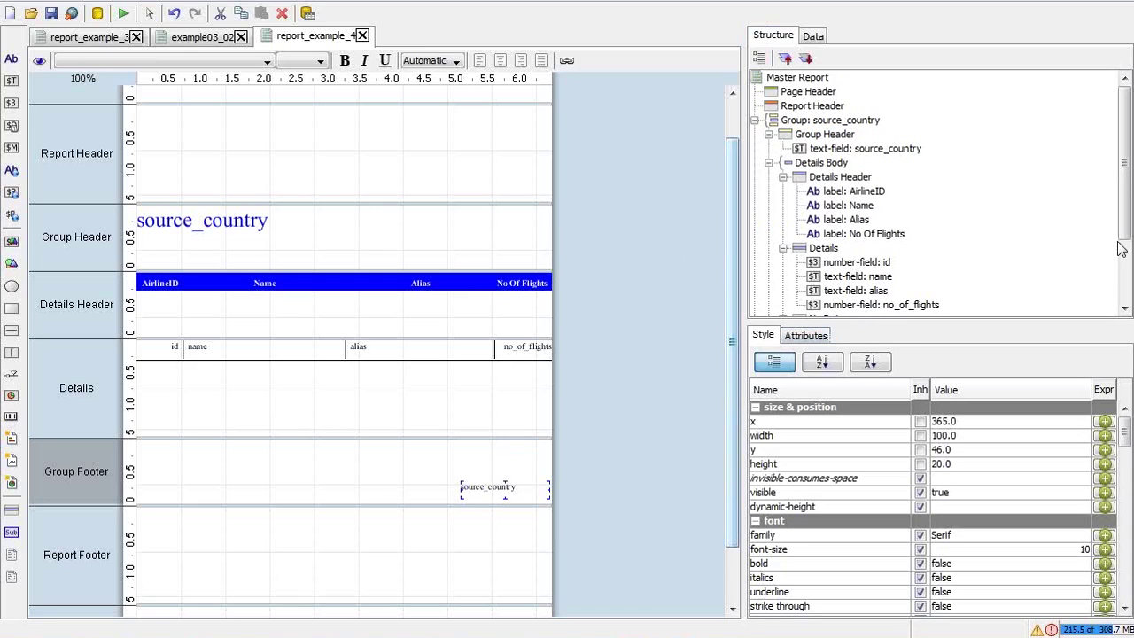
pyautogui.scroll(-3, 819, 271)
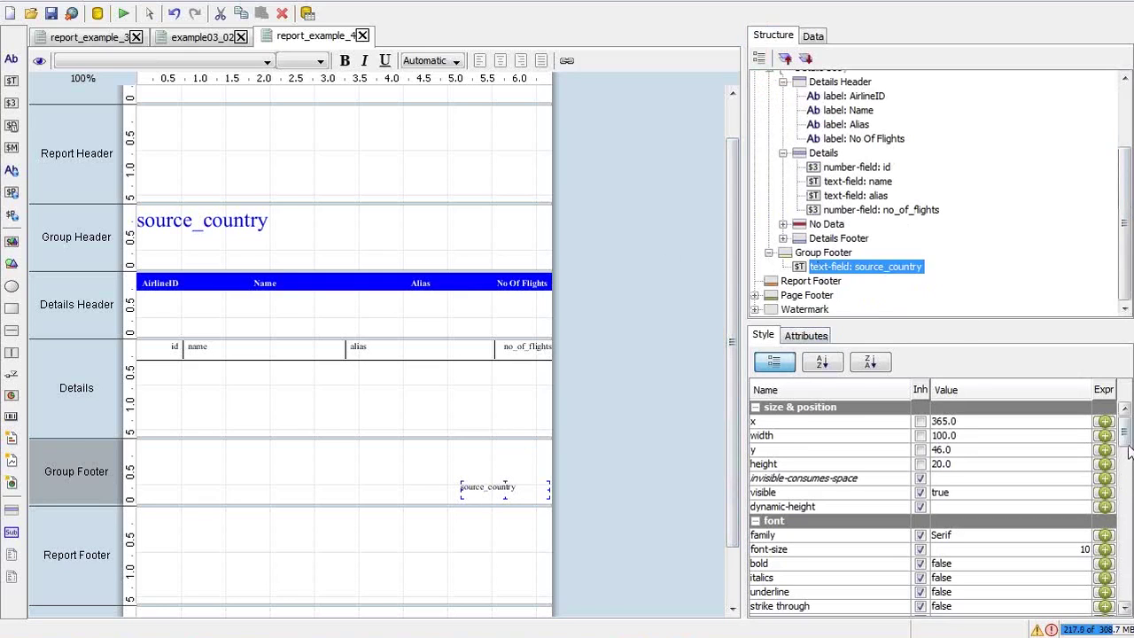
pyautogui.scroll(-1, 1127, 450)
pyautogui.moveTo(1125, 446); pyautogui.dragTo(1127, 489)
pyautogui.click(1010, 462)
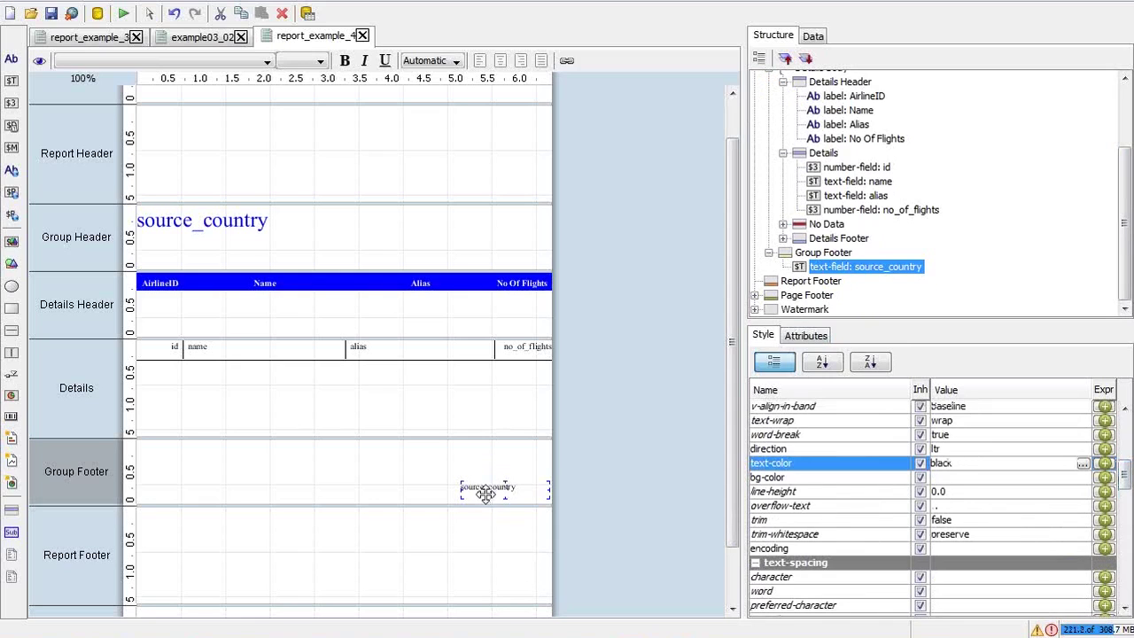
pyautogui.moveTo(486, 486); pyautogui.dragTo(404, 465)
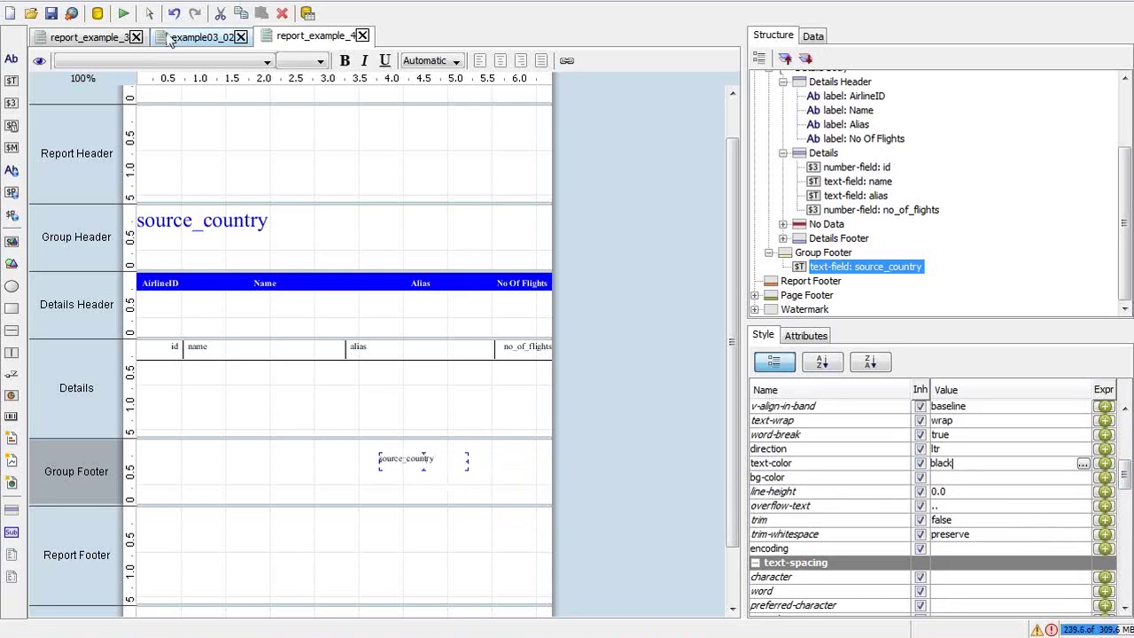
pyautogui.click(123, 12)
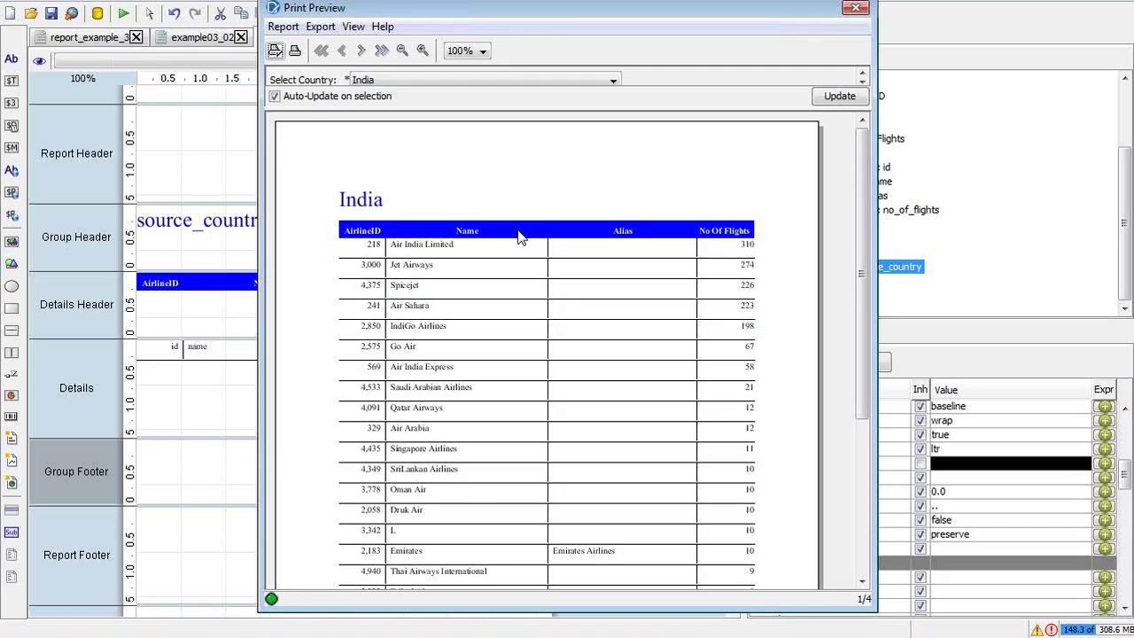
# Scroll the India print preview, close it, and select the Details Footer band
pyautogui.moveTo(861, 261); pyautogui.dragTo(861, 265)
pyautogui.scroll(-5, 864, 273)
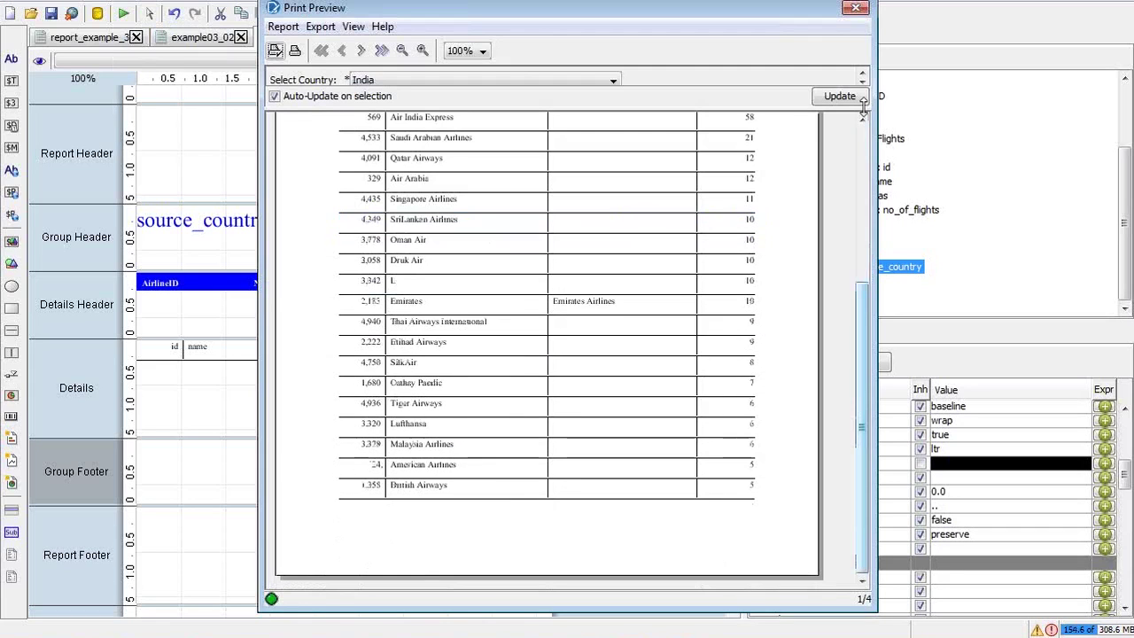
pyautogui.click(856, 7)
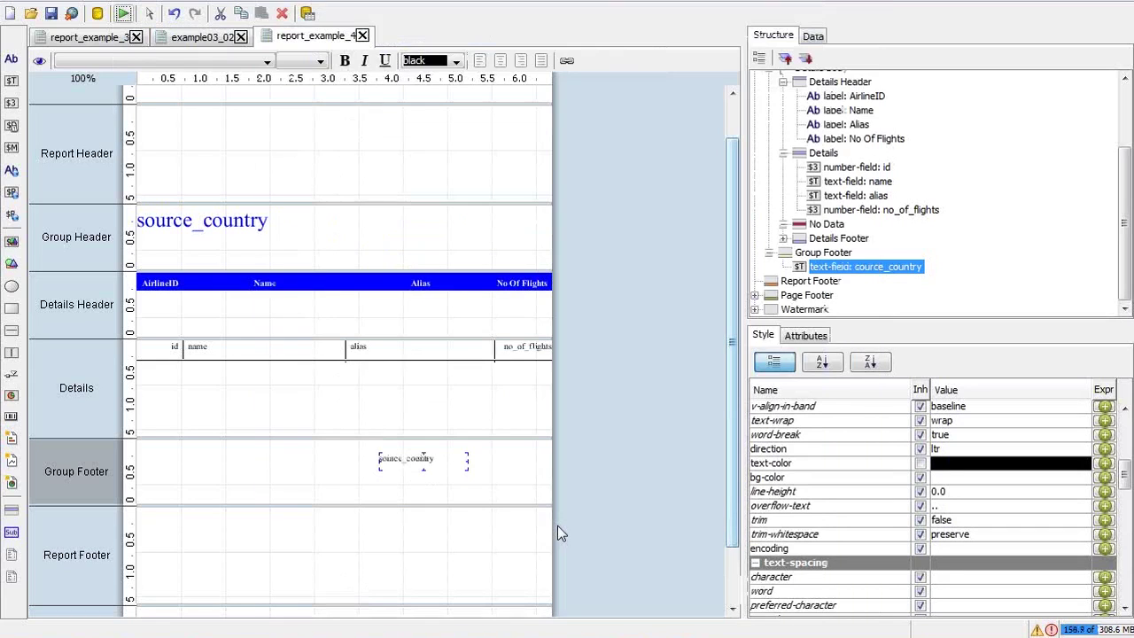
pyautogui.click(460, 423)
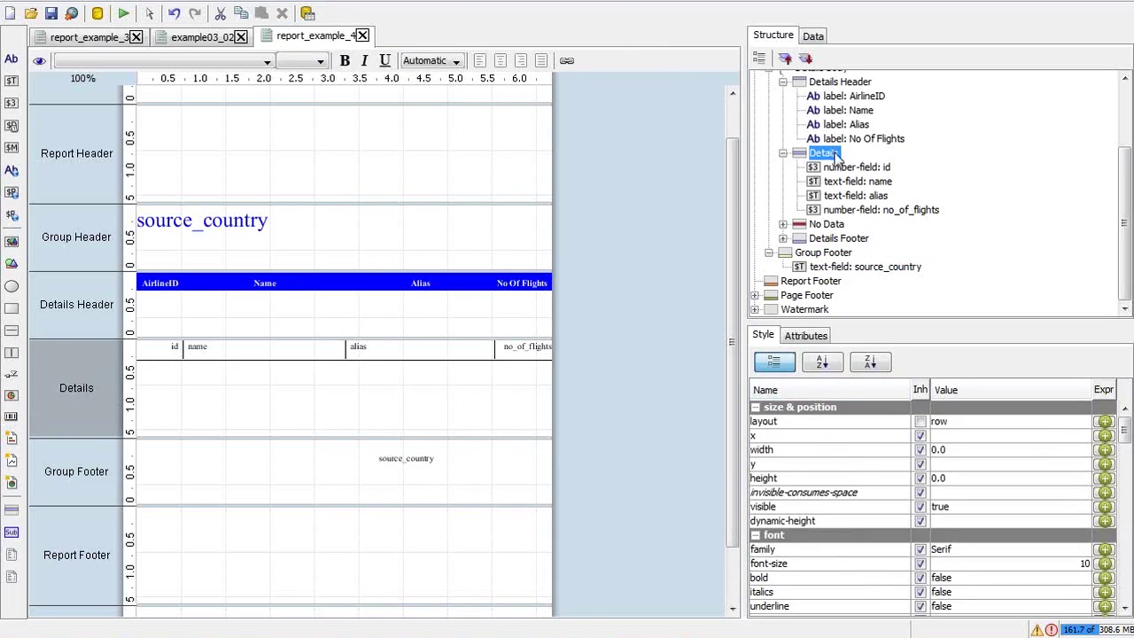
pyautogui.click(838, 238)
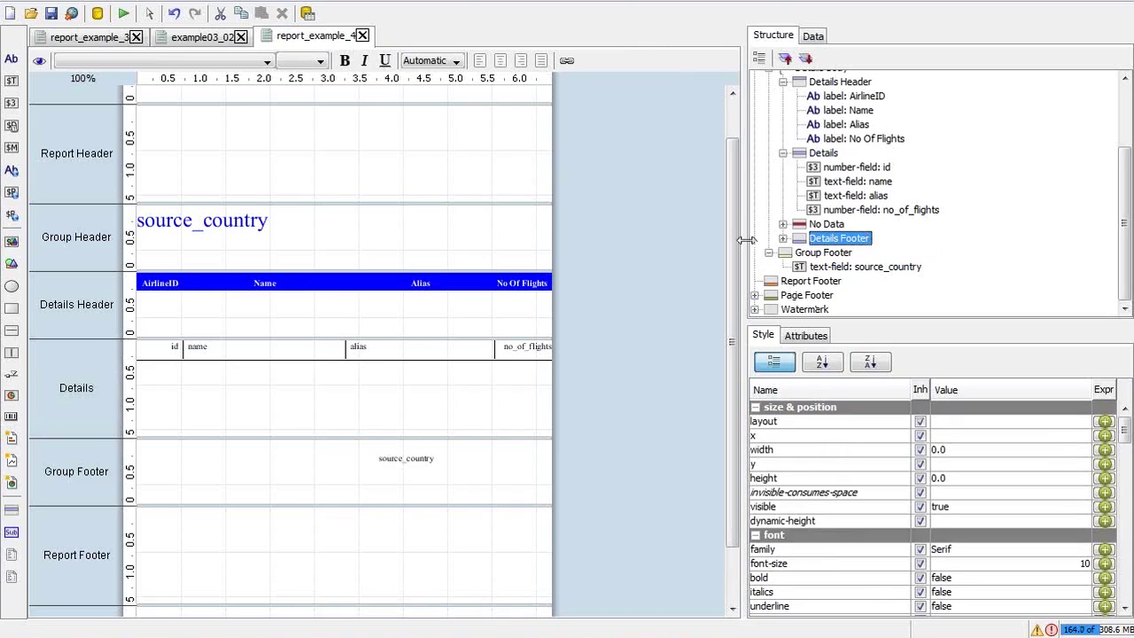
# Unhide the Details Footer band and paste a copy of the source_country field into it
pyautogui.moveTo(737, 245); pyautogui.dragTo(742, 303)
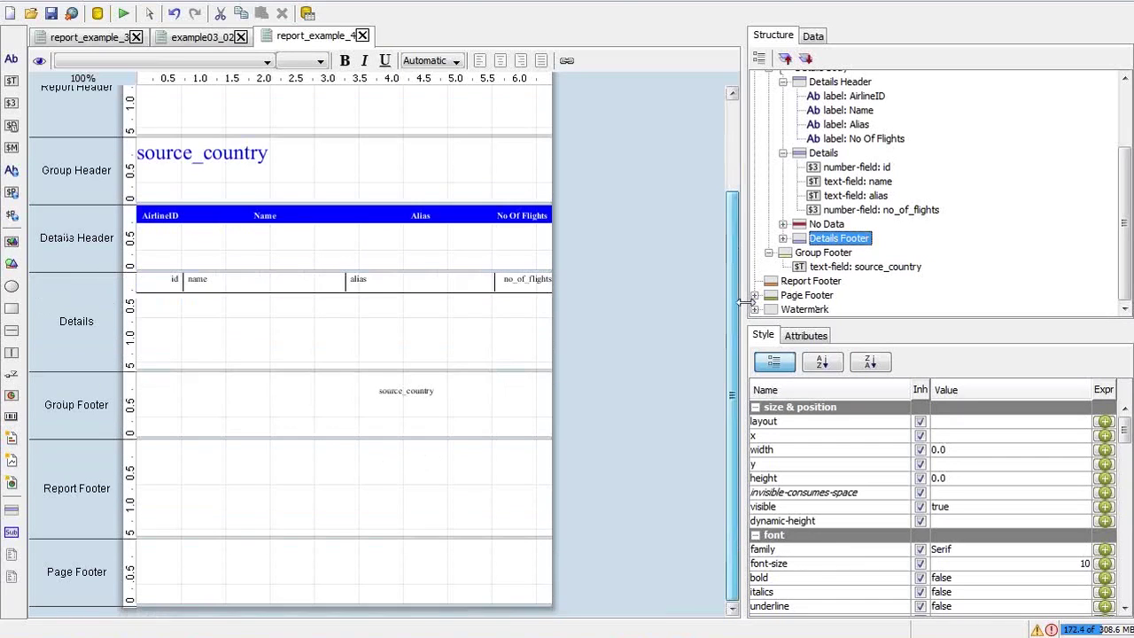
pyautogui.rightClick(810, 238)
pyautogui.click(841, 256)
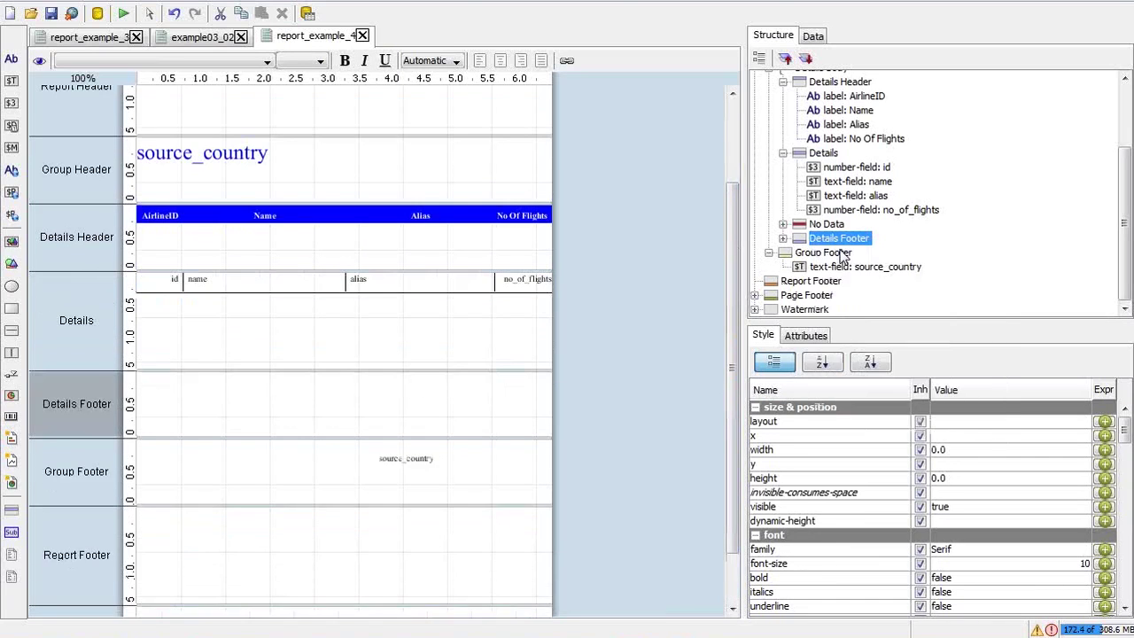
pyautogui.click(407, 458)
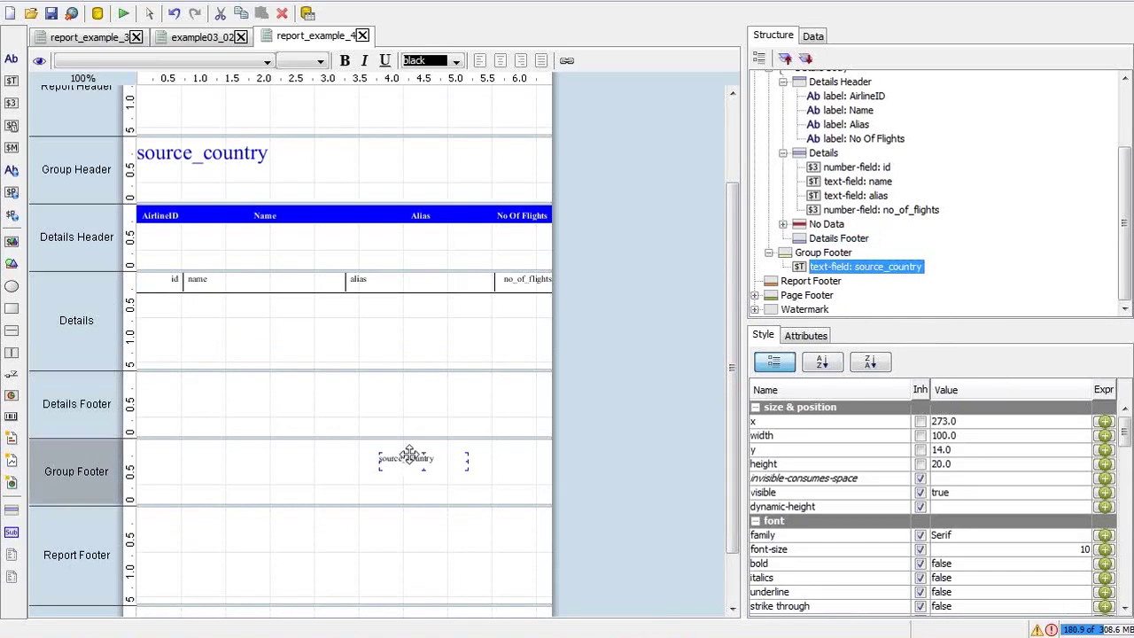
pyautogui.click(452, 407)
pyautogui.hotkey('ctrl', 'v')
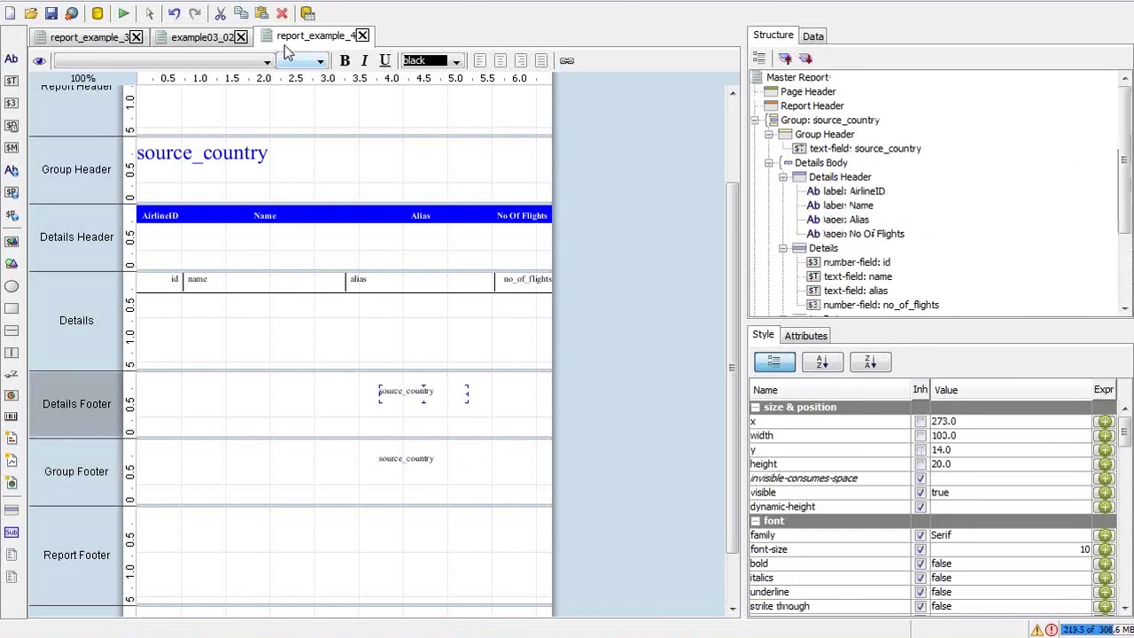
# Preview the report on screen to check the new Details Footer country field
pyautogui.click(124, 13)
pyautogui.click(168, 37)
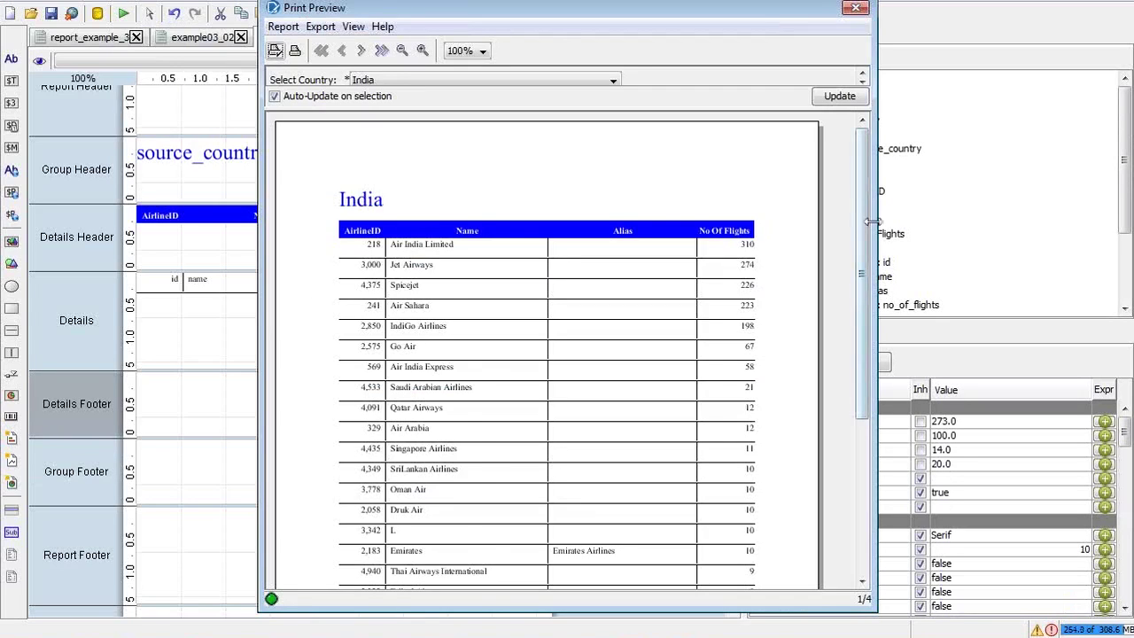
pyautogui.scroll(-1, 870, 263)
pyautogui.scroll(-10, 871, 263)
pyautogui.scroll(11, 865, 353)
pyautogui.click(855, 7)
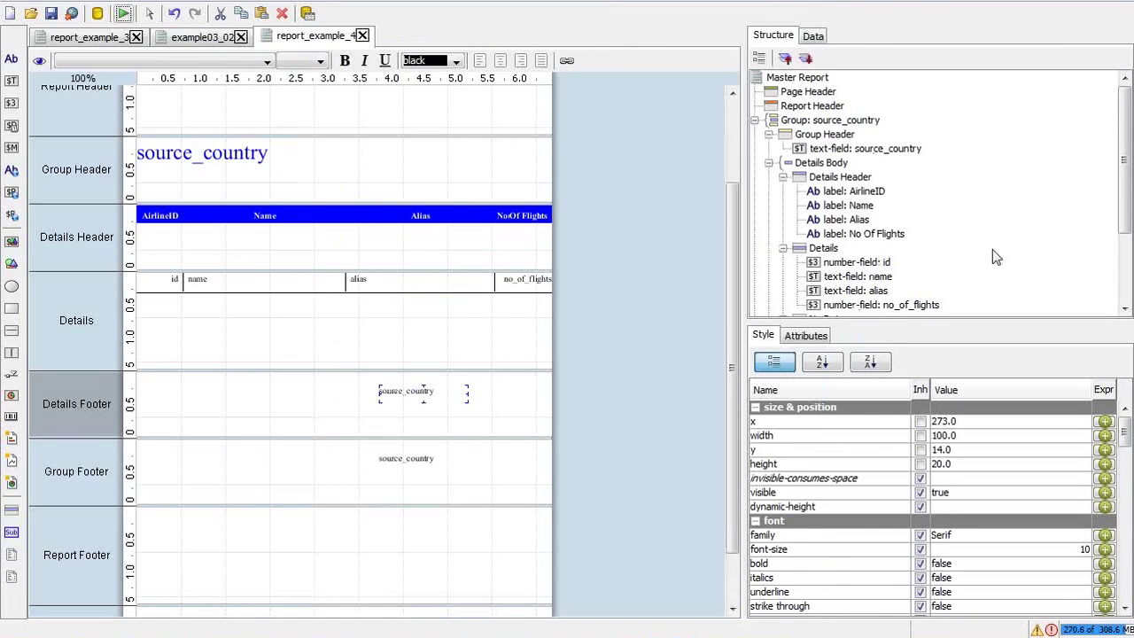
pyautogui.moveTo(1127, 156); pyautogui.dragTo(1126, 228)
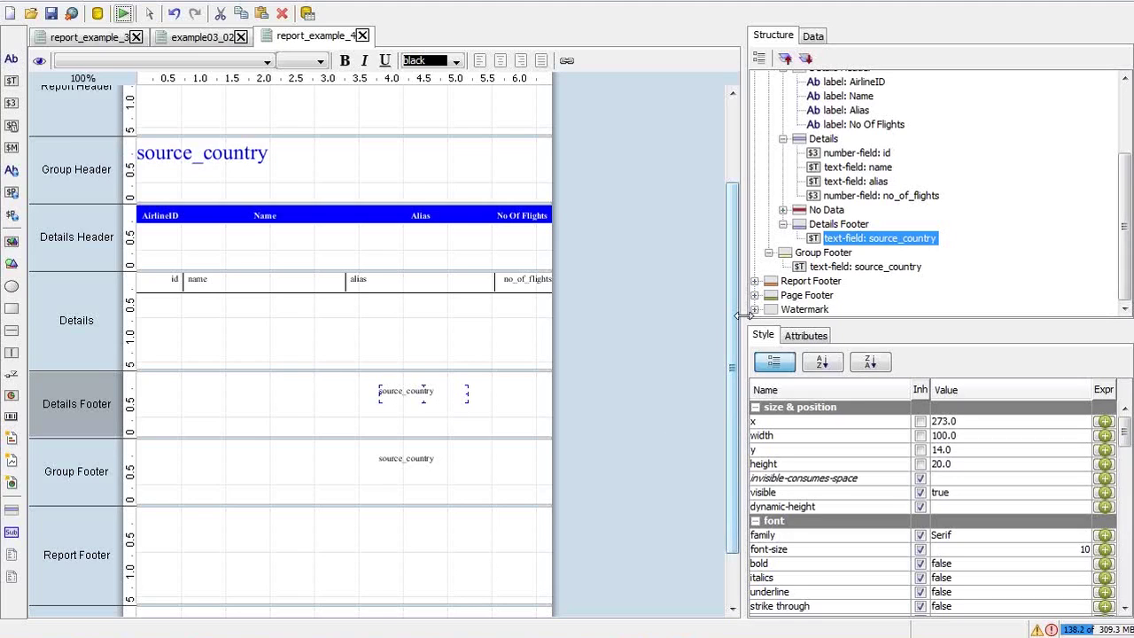
# Add a 'Country:' label at the top-left of the Group Footer band
pyautogui.click(834, 254)
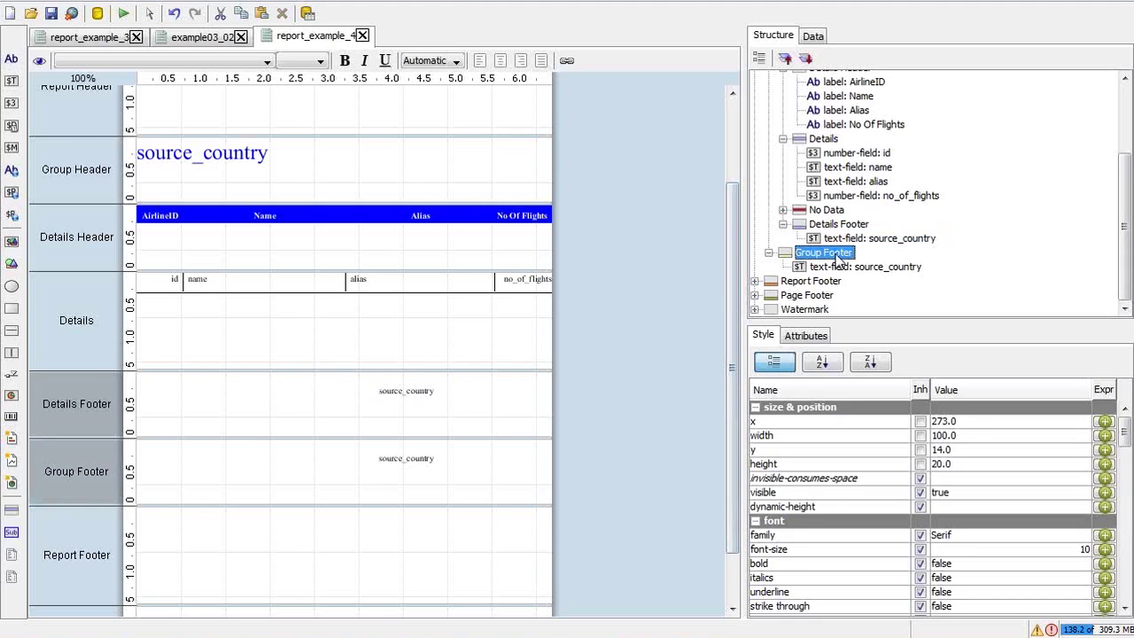
pyautogui.click(11, 56)
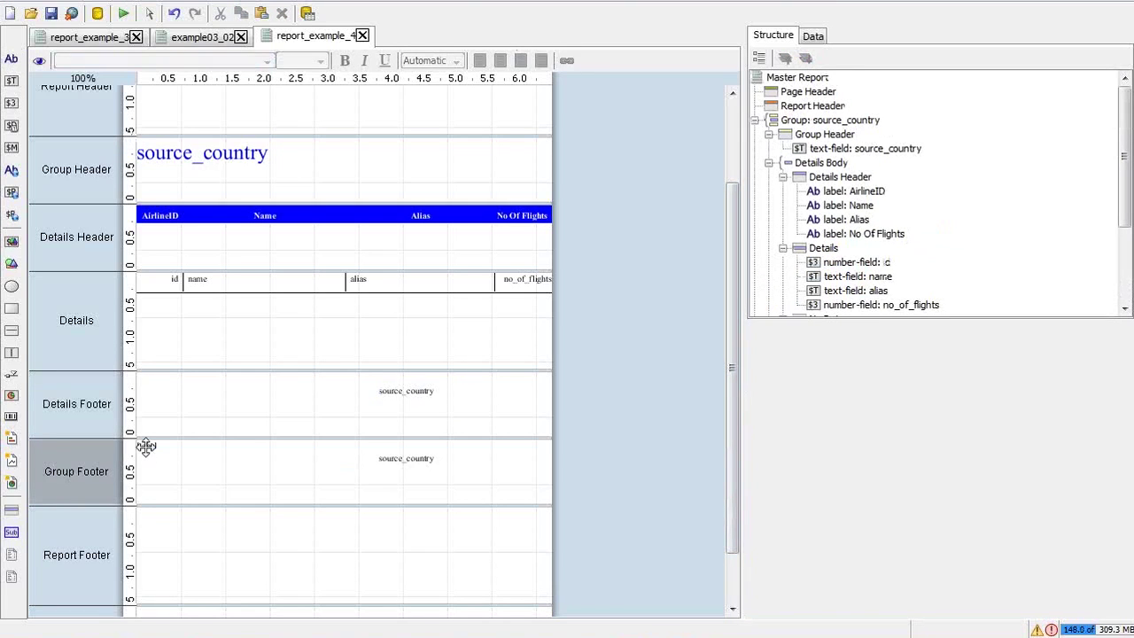
pyautogui.click(146, 447)
pyautogui.moveTo(146, 447); pyautogui.dragTo(150, 445)
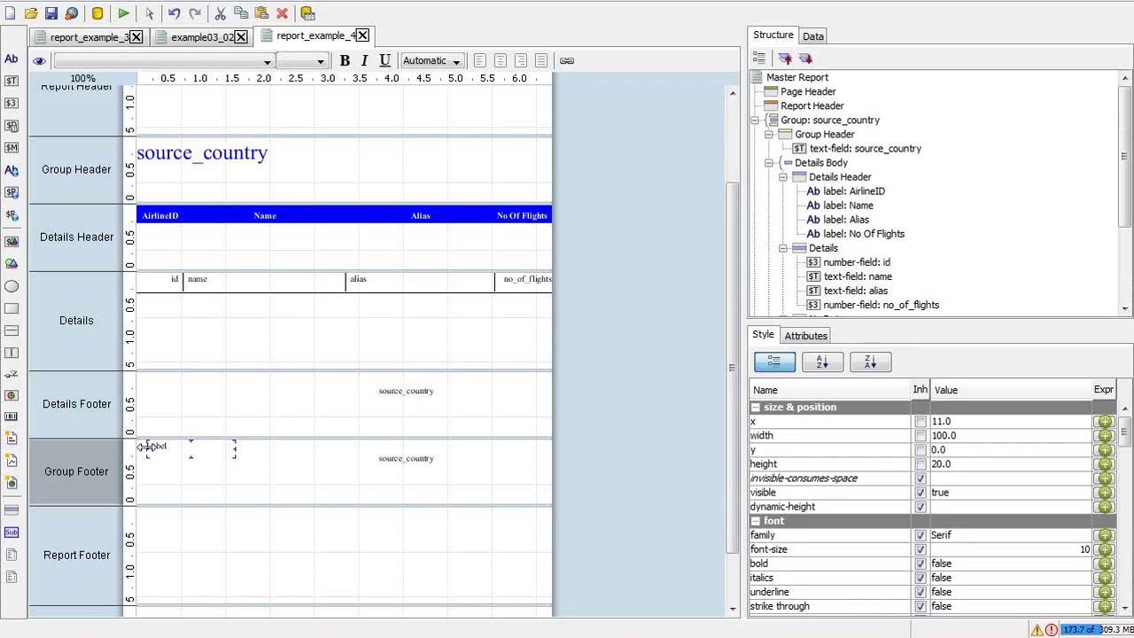
pyautogui.doubleClick(167, 450)
pyautogui.hotkey('ctrl', 'a')
pyautogui.write('Country')
# Preview the report on screen to check the Country: label, then close the preview
pyautogui.click(131, 12)
pyautogui.click(170, 39)
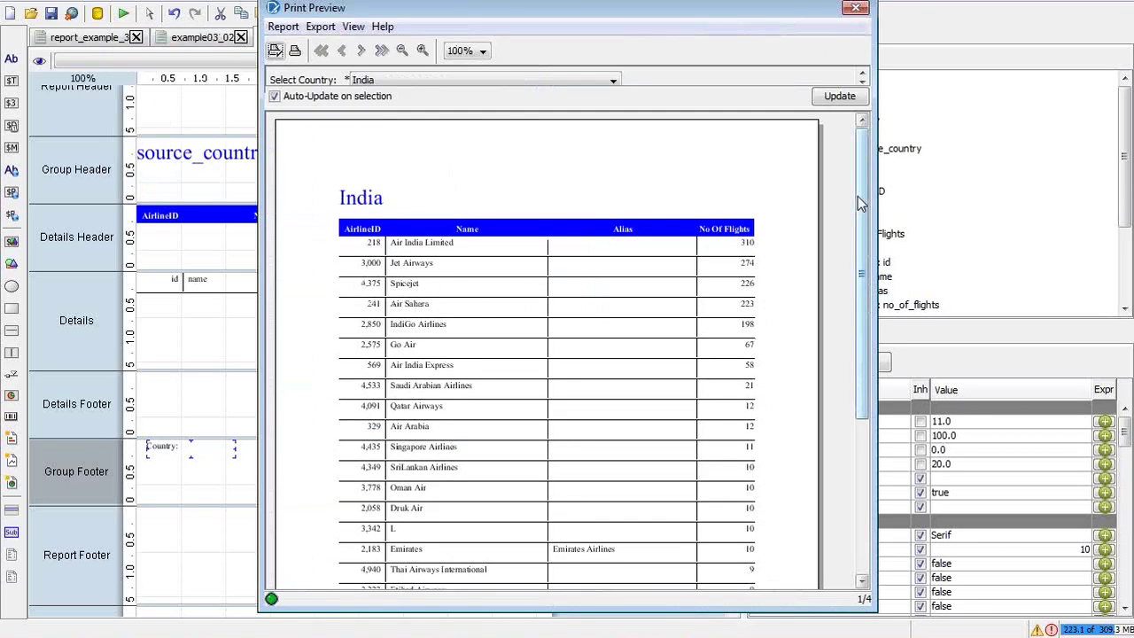
pyautogui.moveTo(857, 196); pyautogui.dragTo(879, 478)
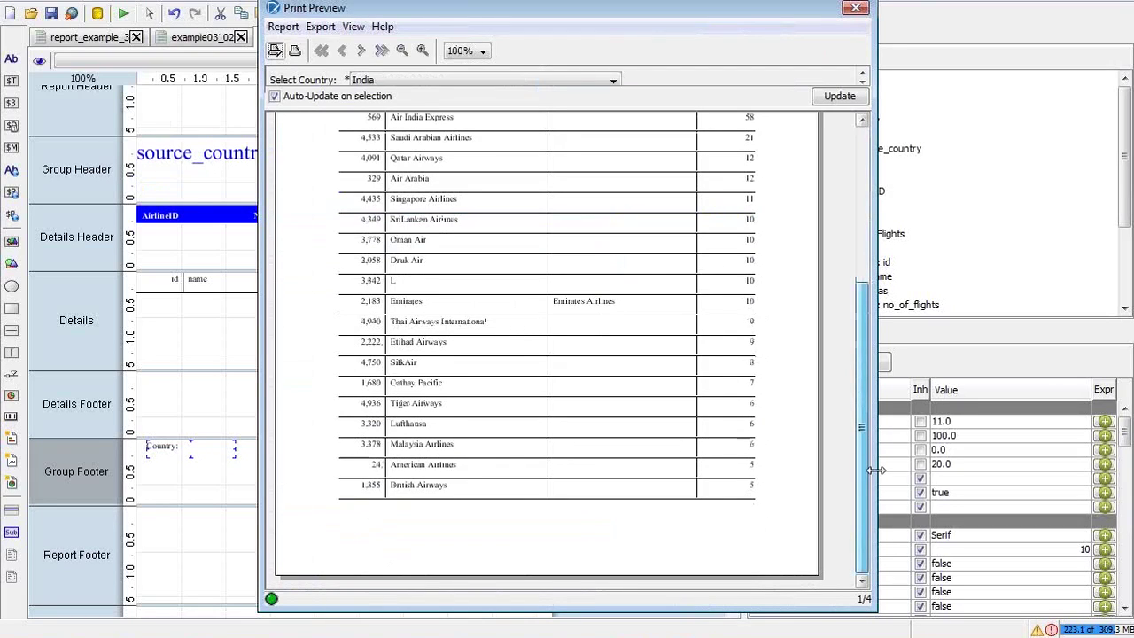
pyautogui.click(855, 8)
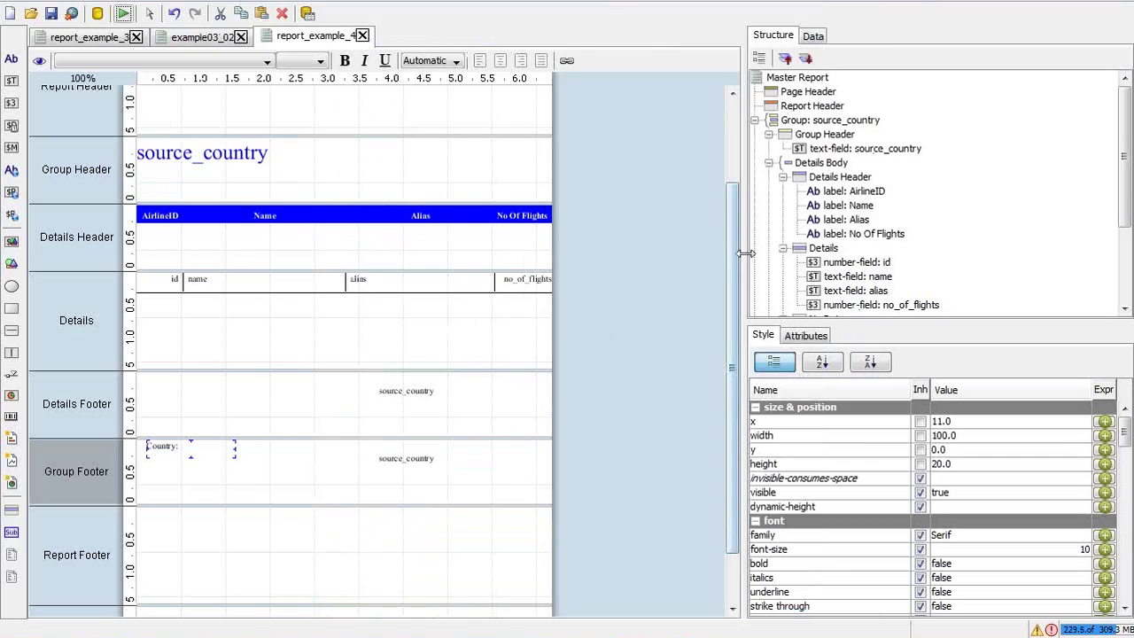
pyautogui.moveTo(733, 390); pyautogui.dragTo(733, 438)
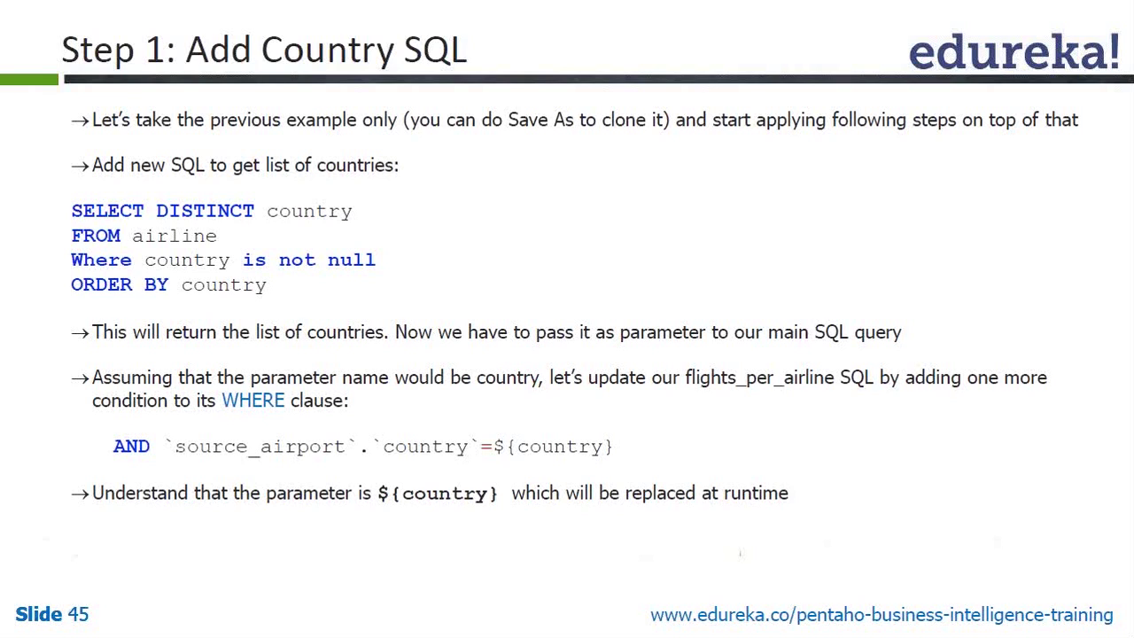
# Advance to the slide on adding the country parameter, then return to Pentaho's alias field
pyautogui.hotkey('alt', 'Tab')
pyautogui.hotkey('alt', 'Tab')
pyautogui.hotkey('alt', 'Tab')
pyautogui.hotkey('alt', 'Tab')
pyautogui.hotkey('alt', 'Tab')
pyautogui.hotkey('alt', 'Tab')
pyautogui.hotkey('alt', 'Tab')
pyautogui.hotkey('alt', 'Tab')
pyautogui.click(629, 414)
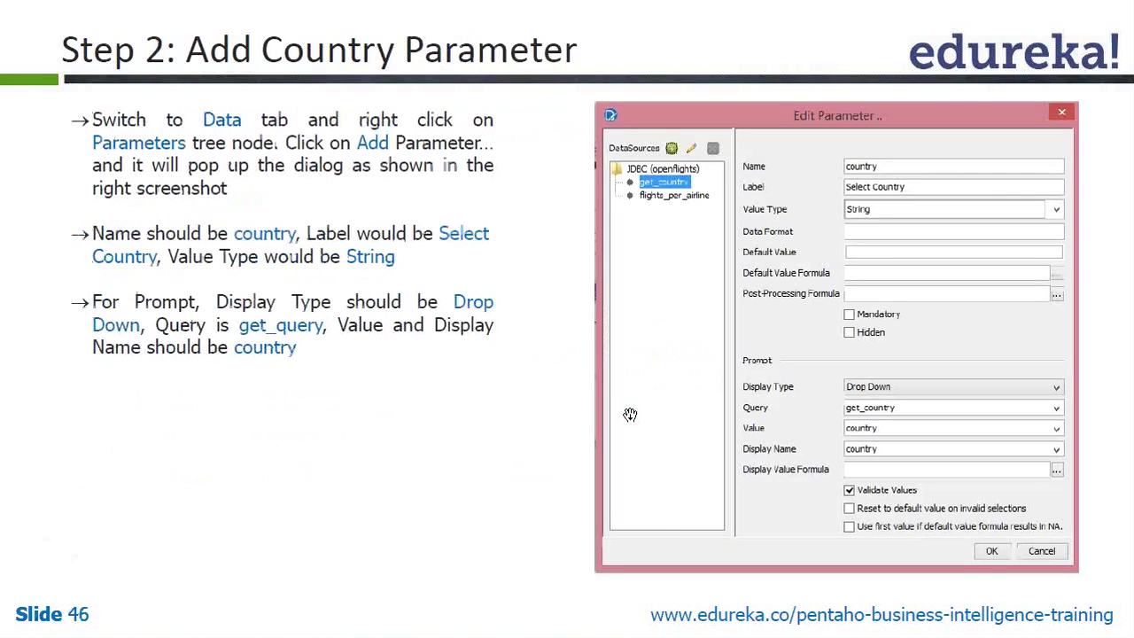
pyautogui.hotkey('alt', 'Tab')
pyautogui.hotkey('alt', 'Tab')
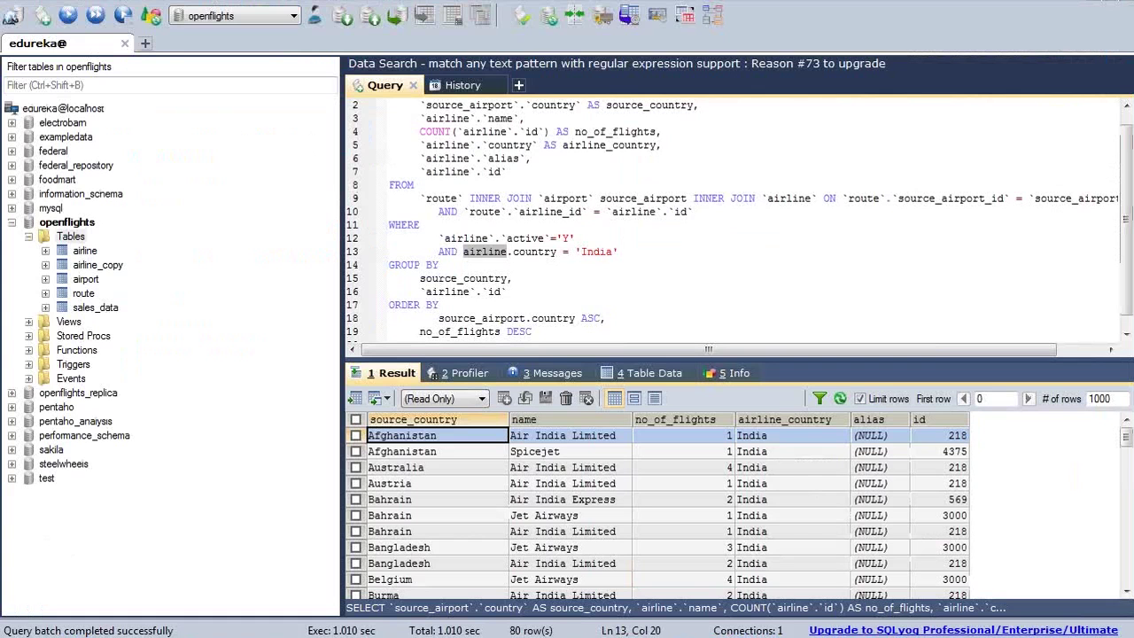
pyautogui.hotkey('alt', 'Tab')
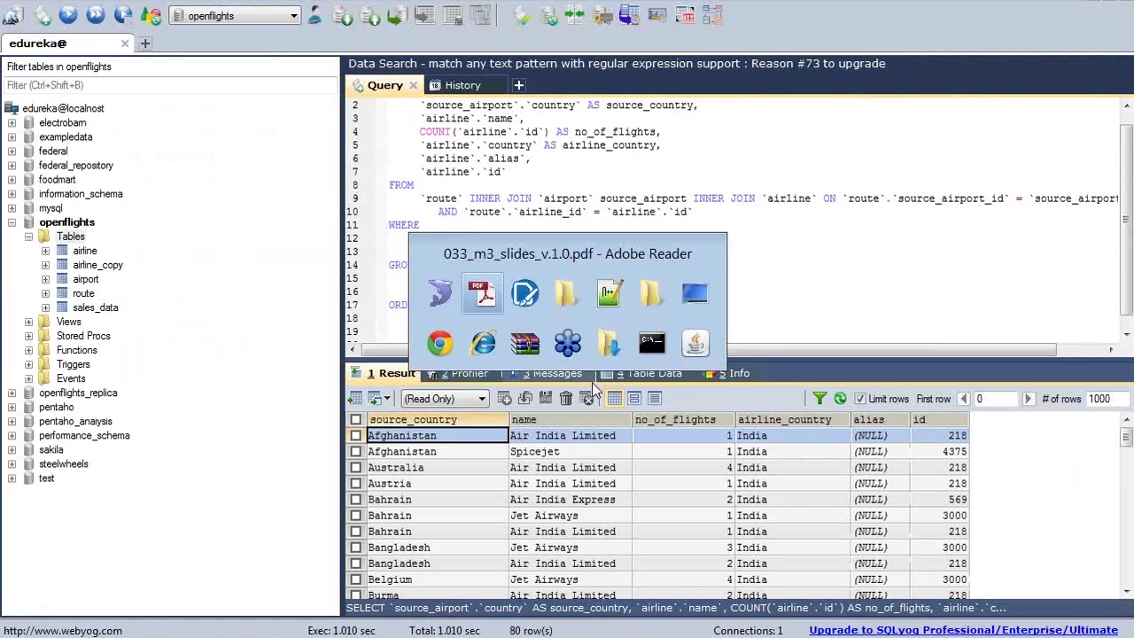
pyautogui.hotkey('alt', 'Tab')
pyautogui.click(840, 291)
# Copy the Group Footer's Country: label and paste it into the Report Footer band
pyautogui.press('Down')
pyautogui.press('Down')
pyautogui.press('Down')
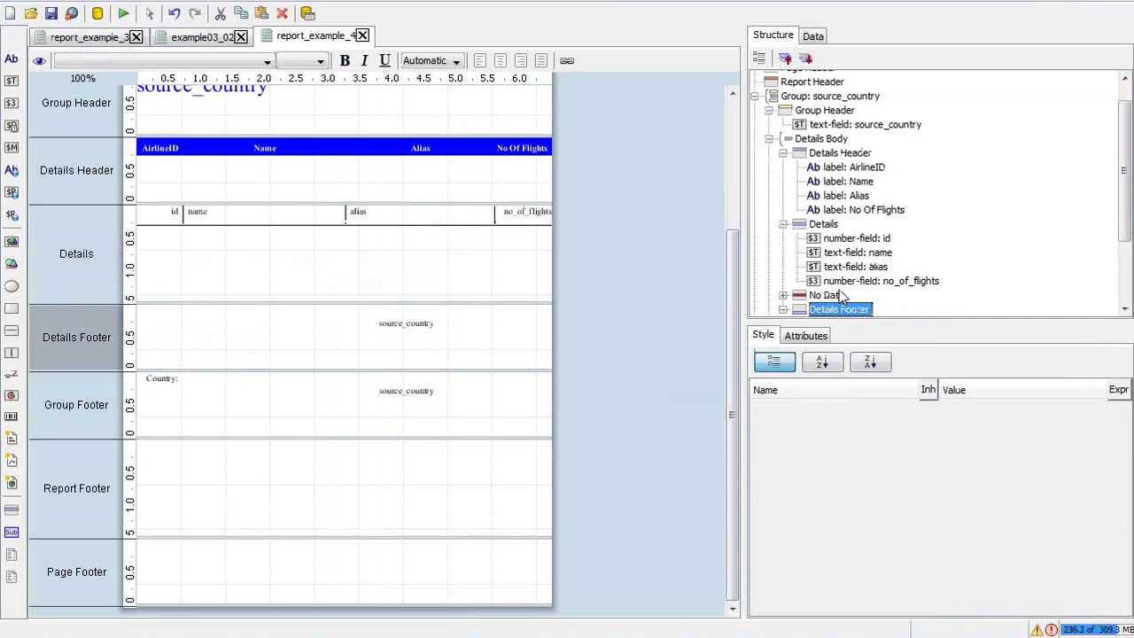
pyautogui.press('Down')
pyautogui.press('Down')
pyautogui.press('Down')
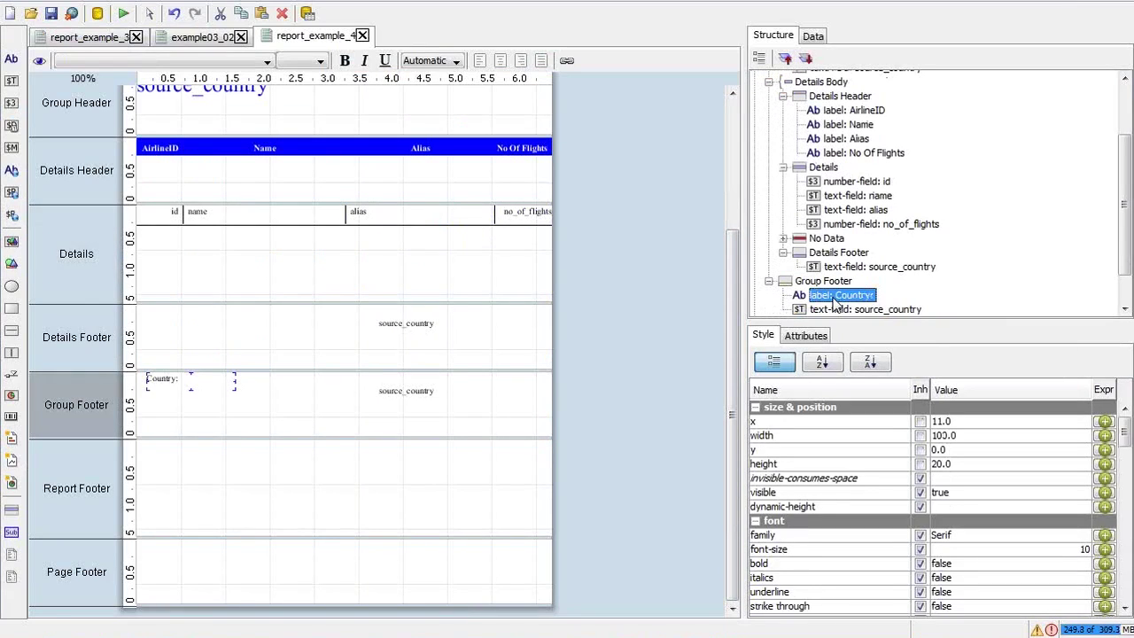
pyautogui.click(410, 324)
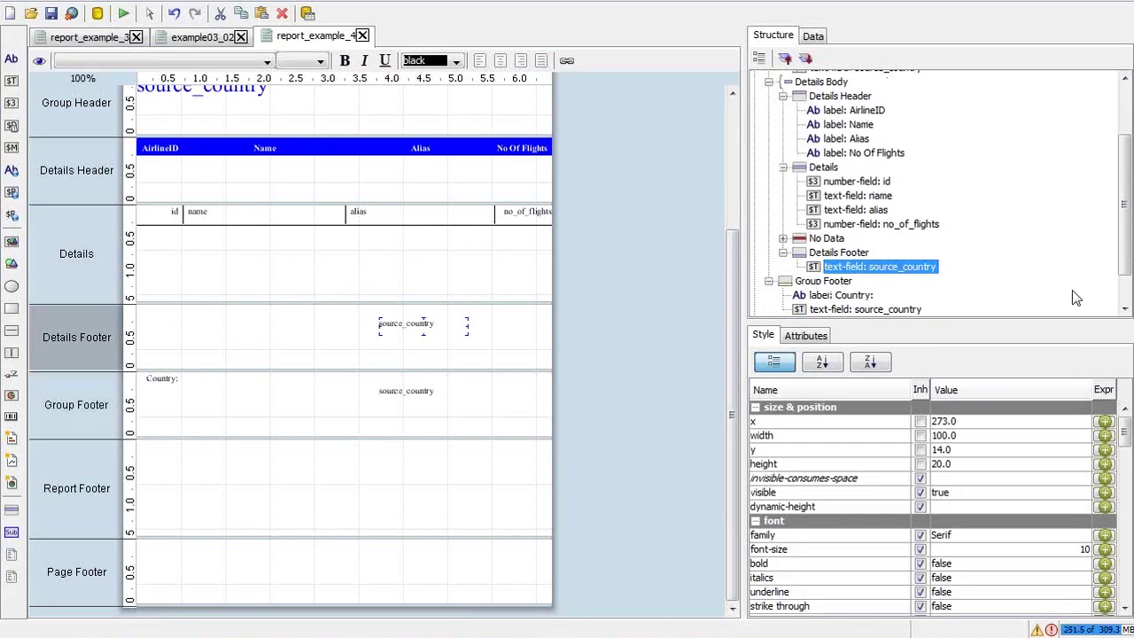
pyautogui.moveTo(1125, 235); pyautogui.dragTo(1125, 262)
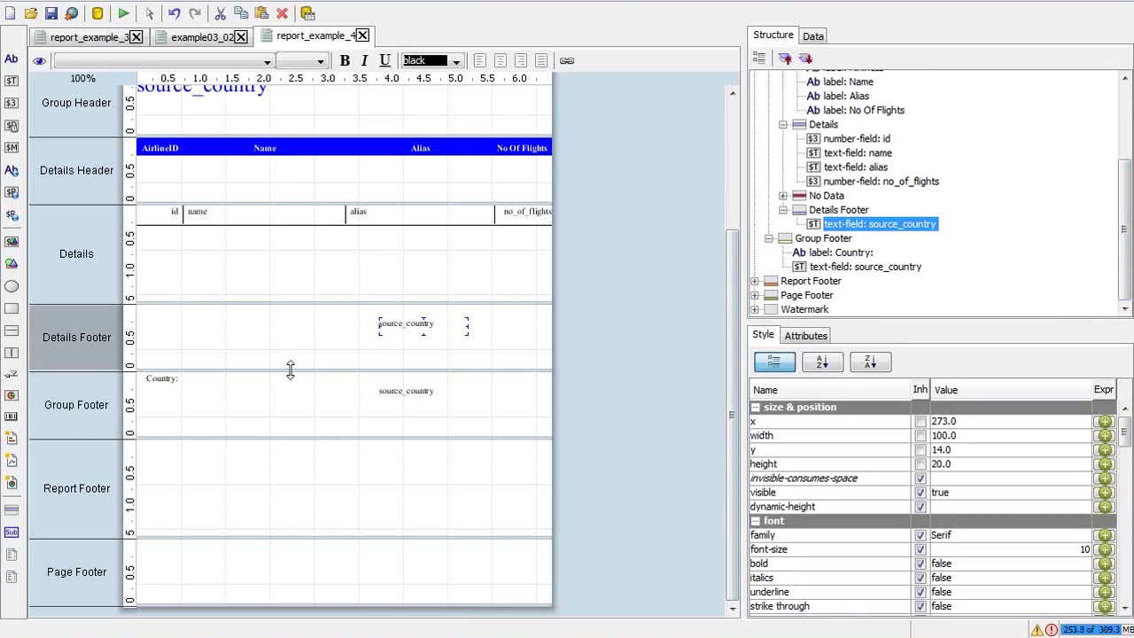
pyautogui.click(213, 381)
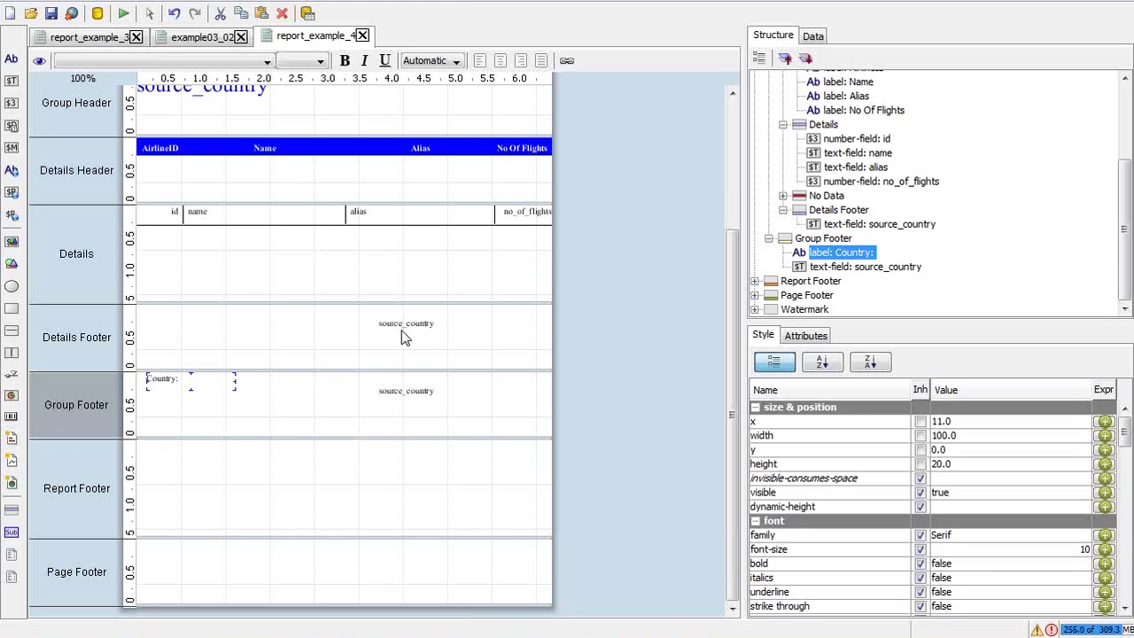
pyautogui.click(412, 392)
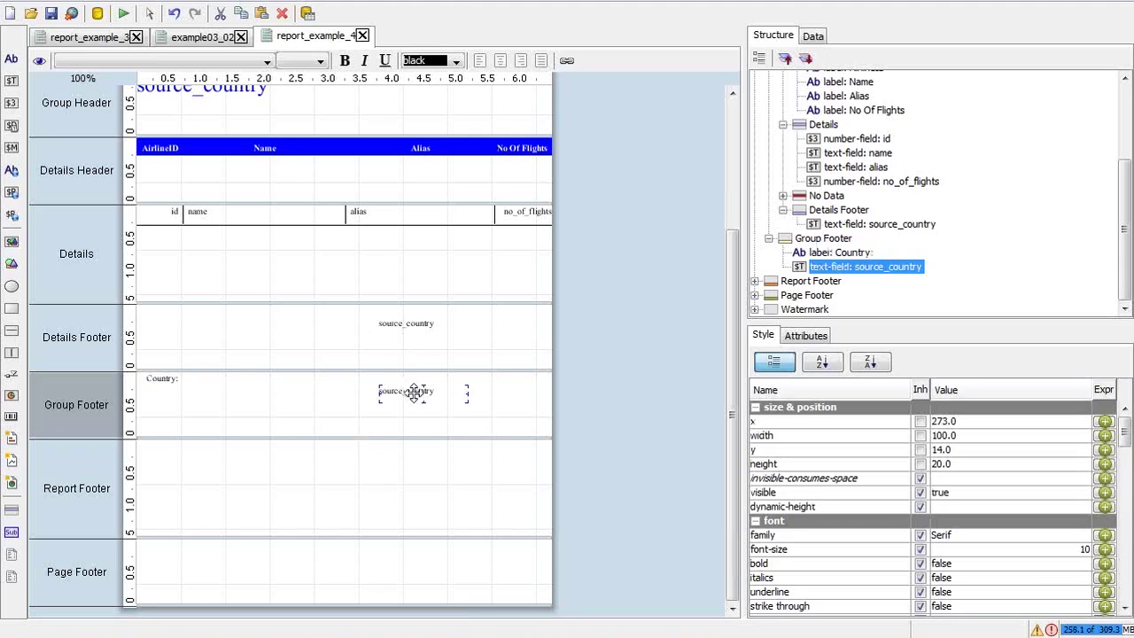
pyautogui.click(161, 375)
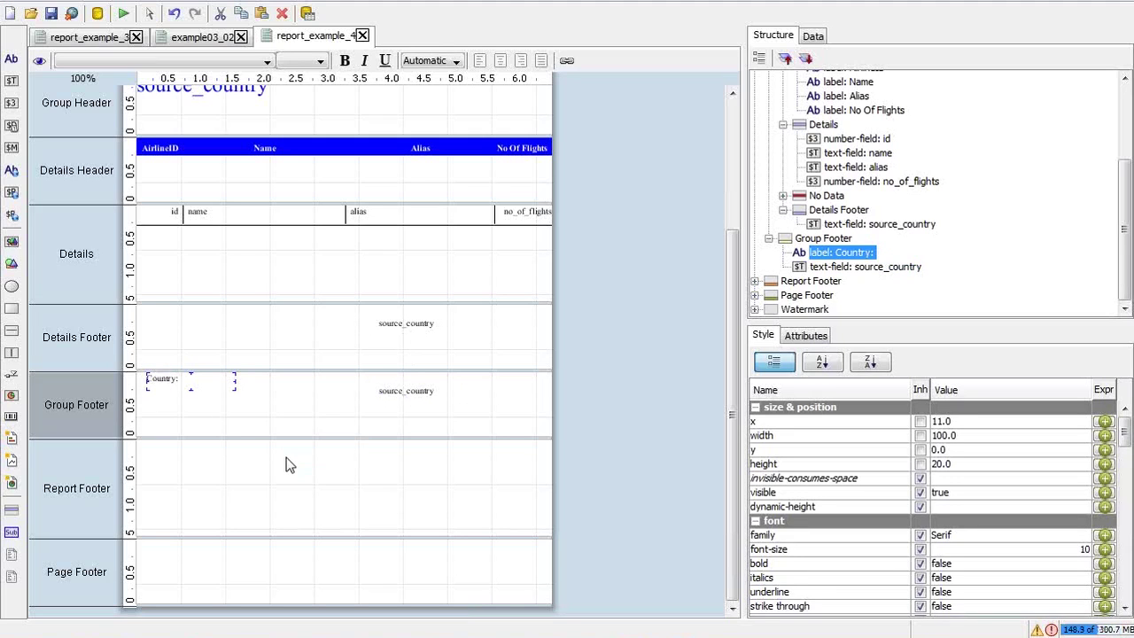
pyautogui.click(250, 466)
pyautogui.hotkey('ctrl', 'v')
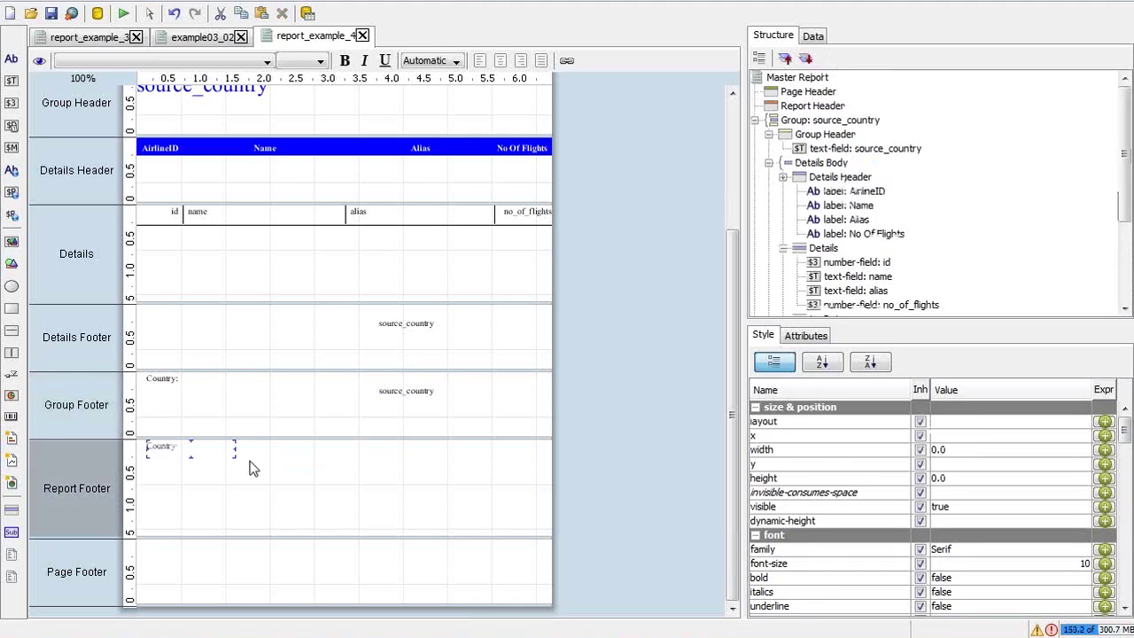
# Preview the India report on screen, close the preview, and clear the selection
pyautogui.click(124, 13)
pyautogui.click(147, 41)
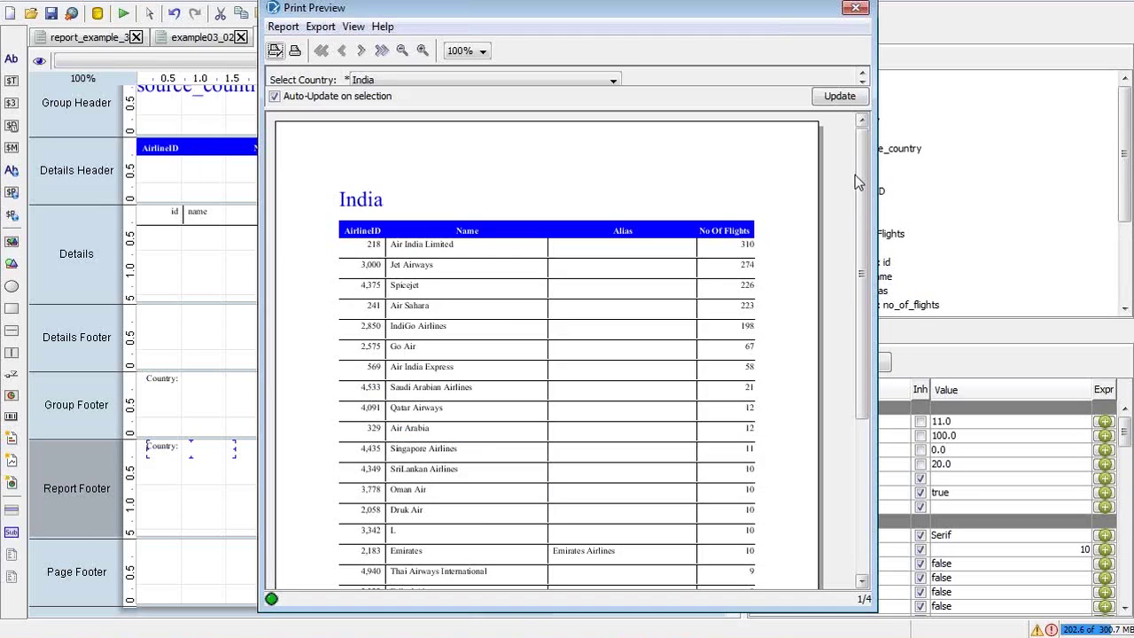
pyautogui.scroll(-5, 855, 174)
pyautogui.scroll(1, 868, 433)
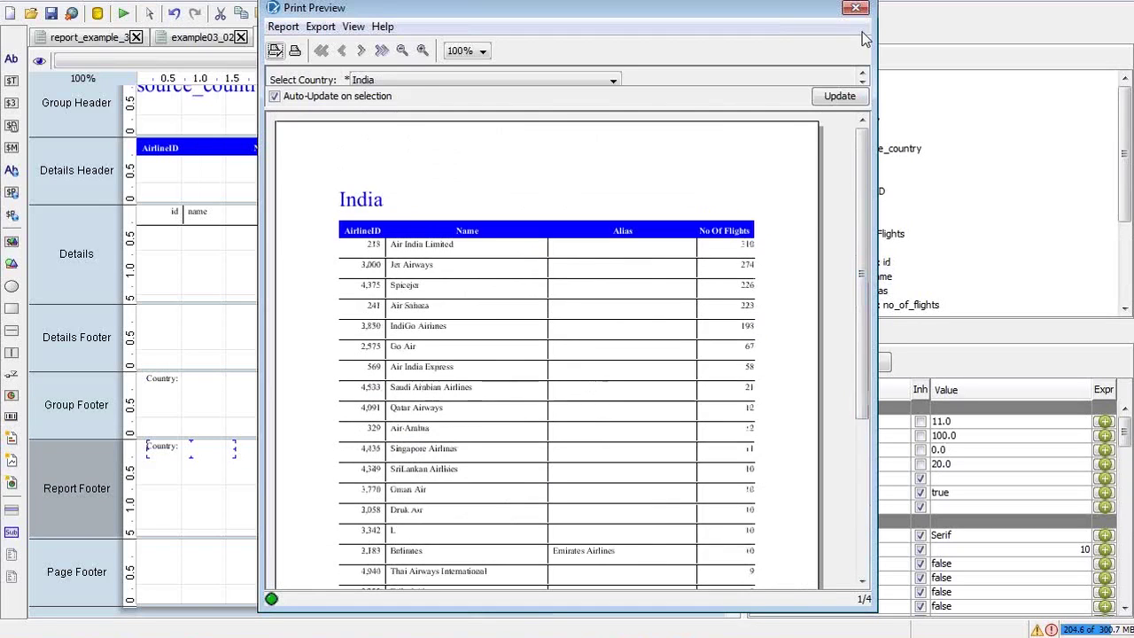
pyautogui.click(855, 7)
pyautogui.click(215, 486)
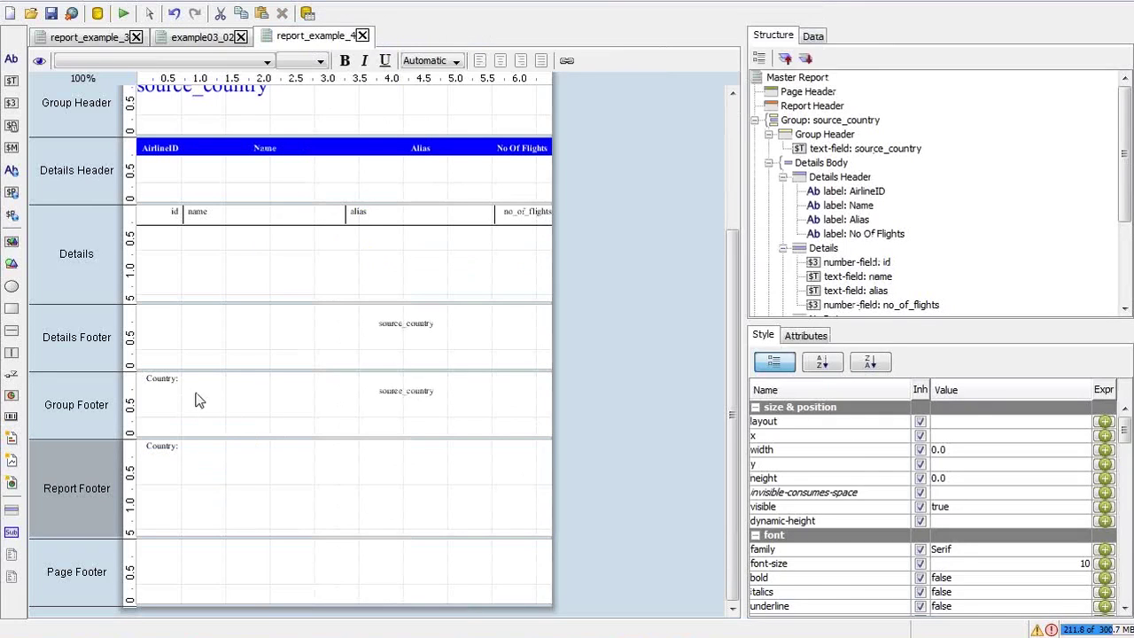
pyautogui.click(196, 394)
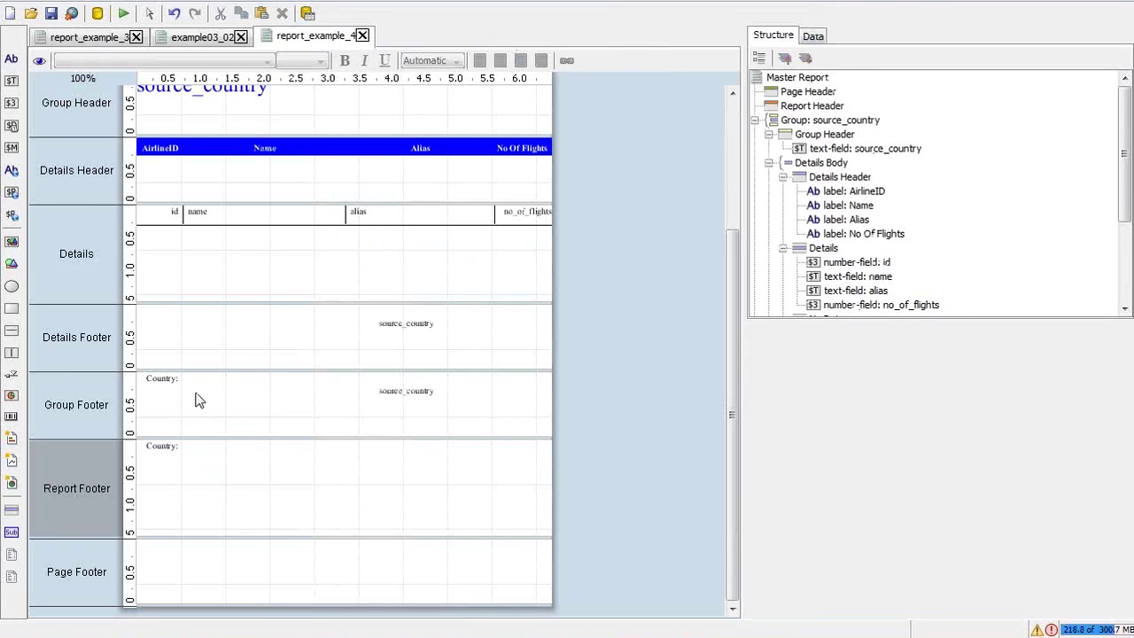
# Inspect the source_country fields in the Group and Details Footers and glance at the tutorial slide
pyautogui.click(387, 392)
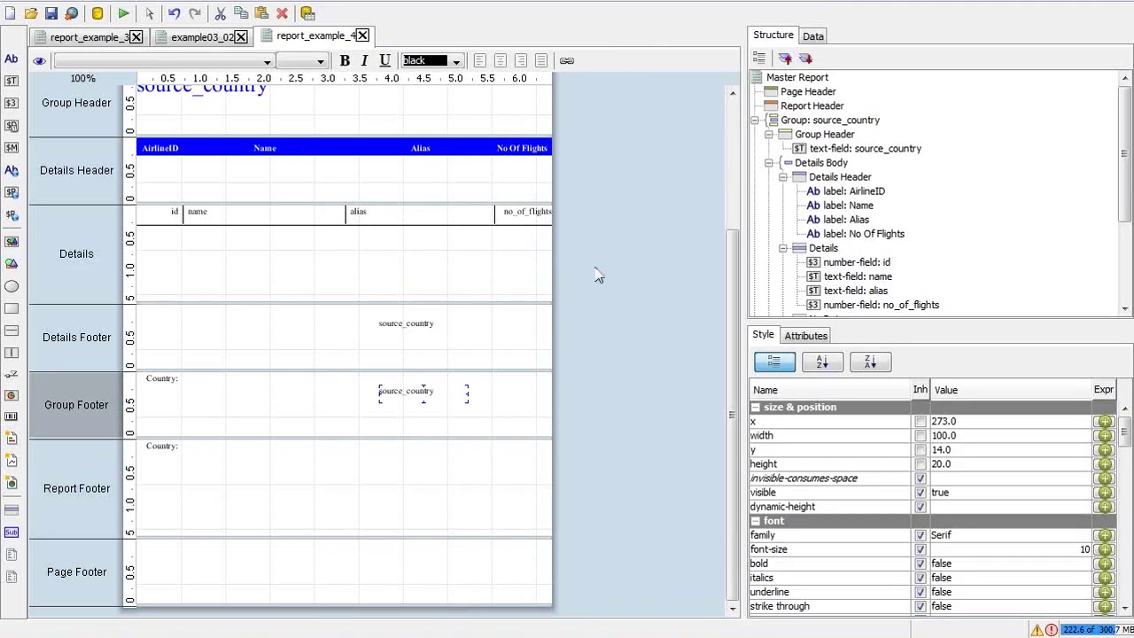
pyautogui.click(411, 328)
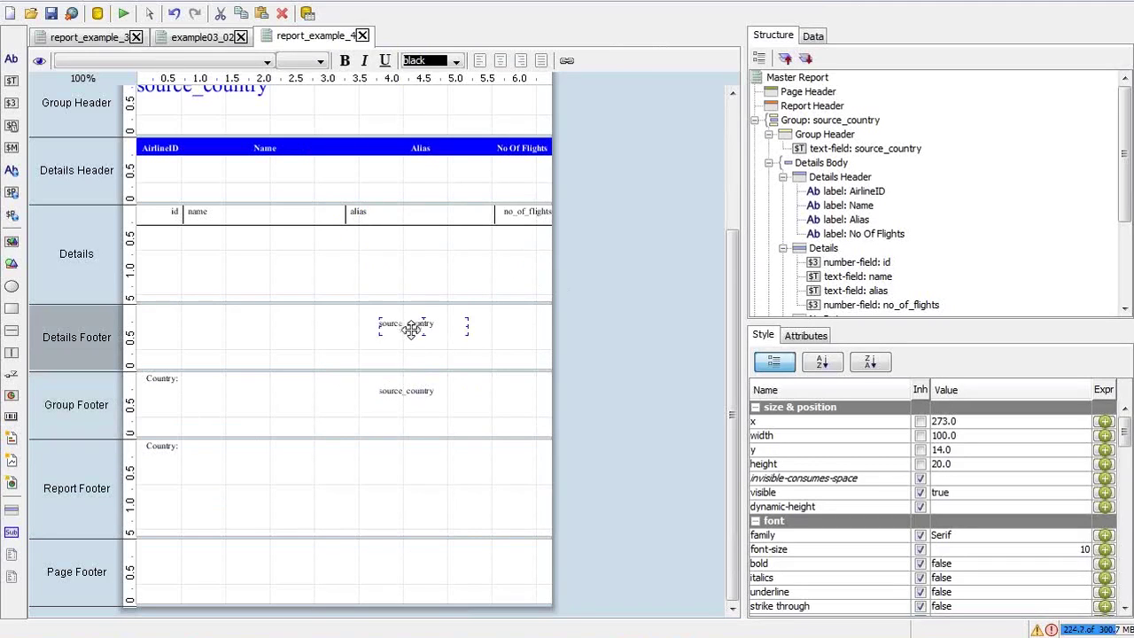
pyautogui.moveTo(1125, 222); pyautogui.dragTo(1126, 302)
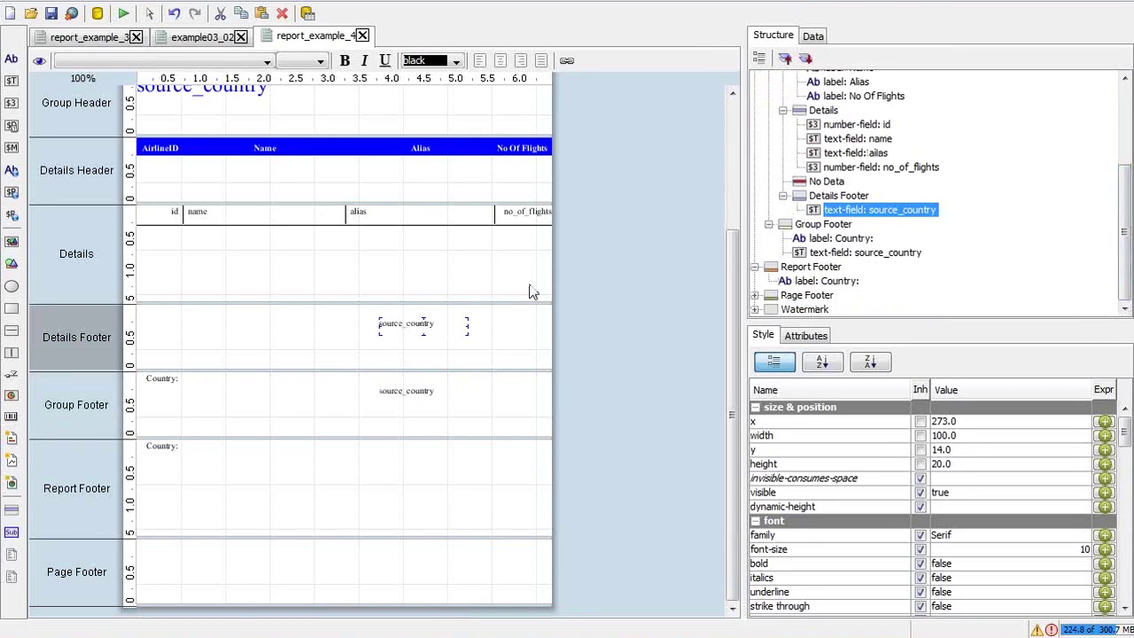
pyautogui.click(487, 290)
pyautogui.click(486, 295)
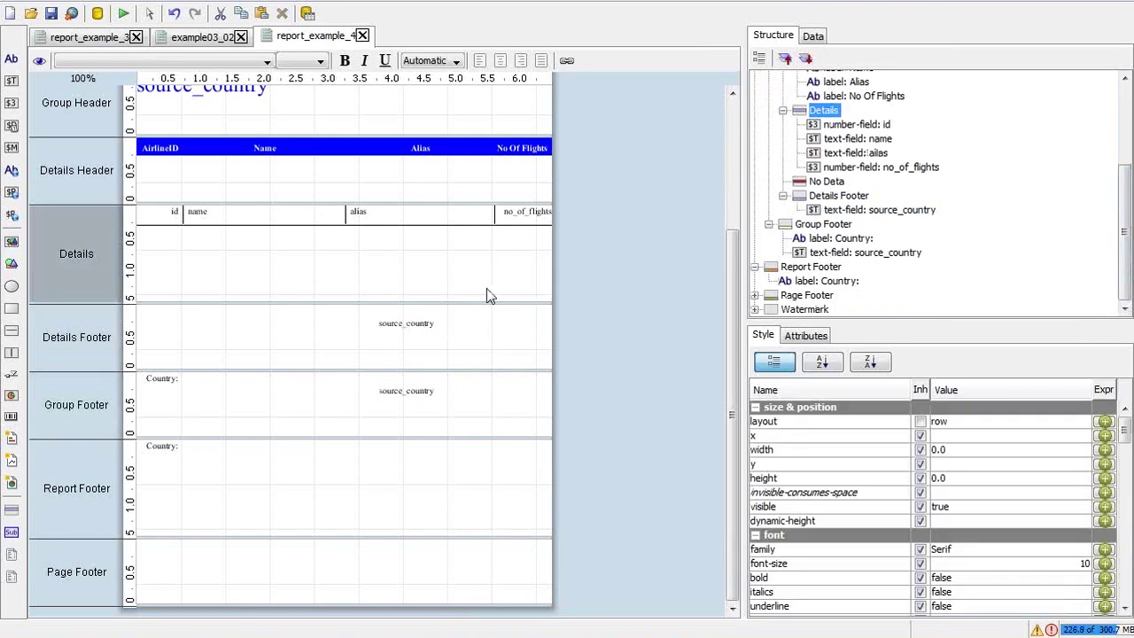
pyautogui.hotkey('alt', 'Tab')
pyautogui.hotkey('alt', 'Tab')
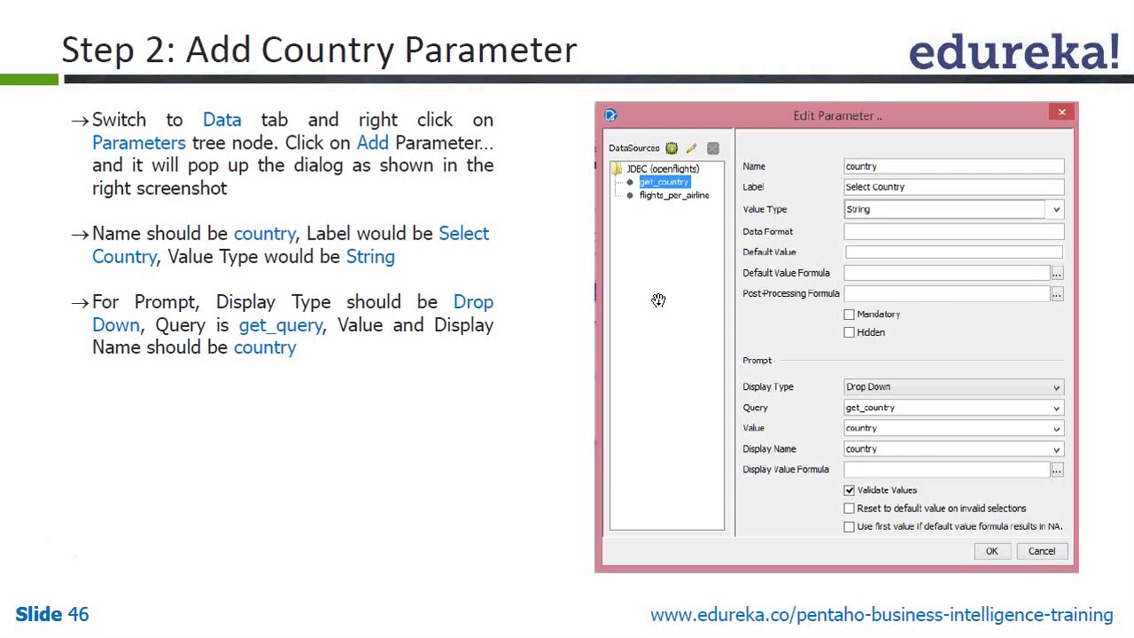
pyautogui.hotkey('alt', 'Tab')
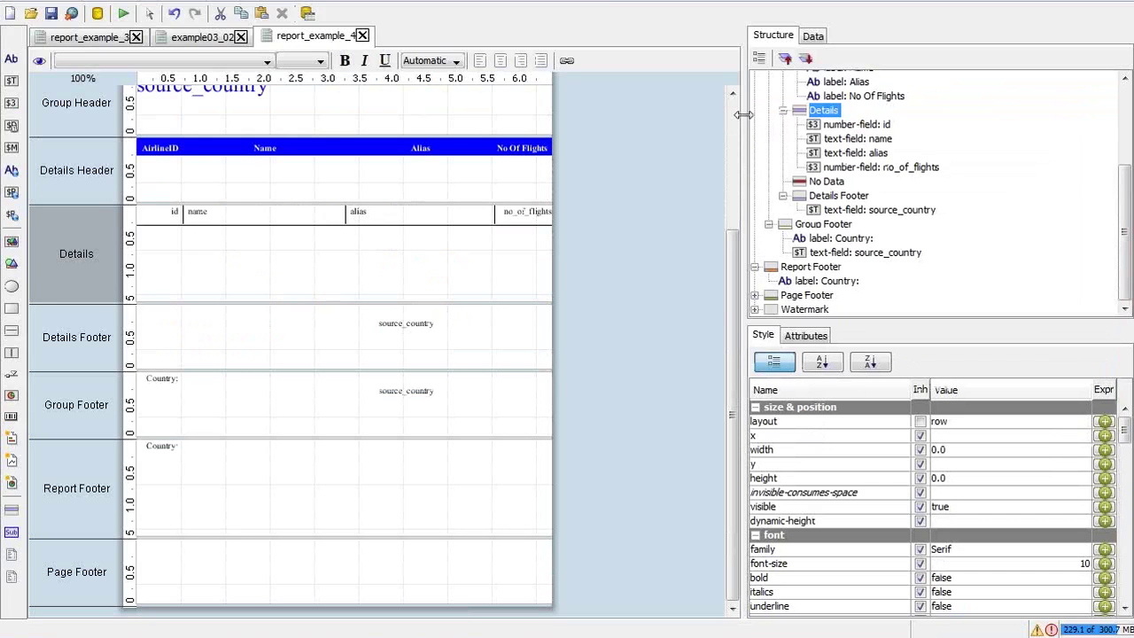
# Select the Group Header's source_country title and show the Data tab's data sets
pyautogui.scroll(2, 741, 121)
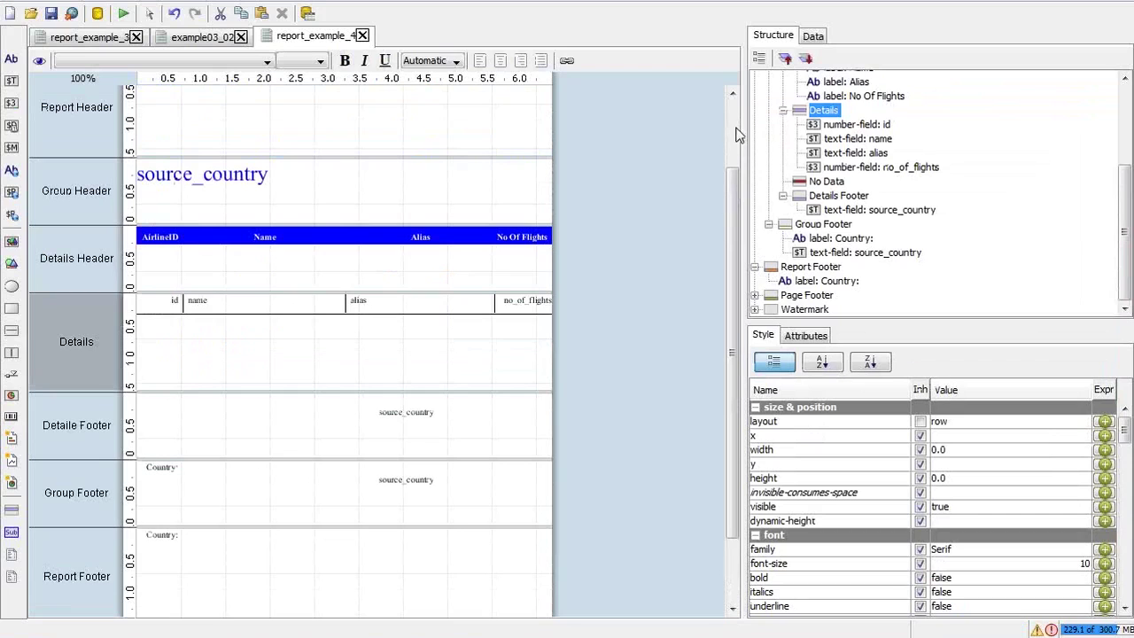
pyautogui.moveTo(734, 184); pyautogui.dragTo(728, 137)
pyautogui.click(239, 250)
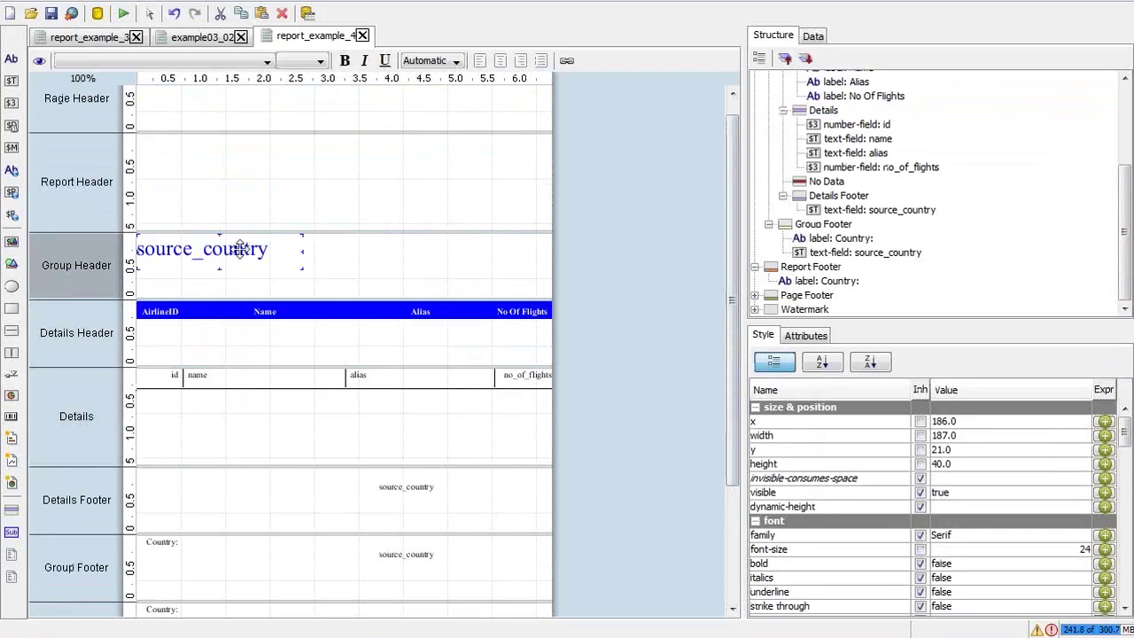
pyautogui.click(812, 38)
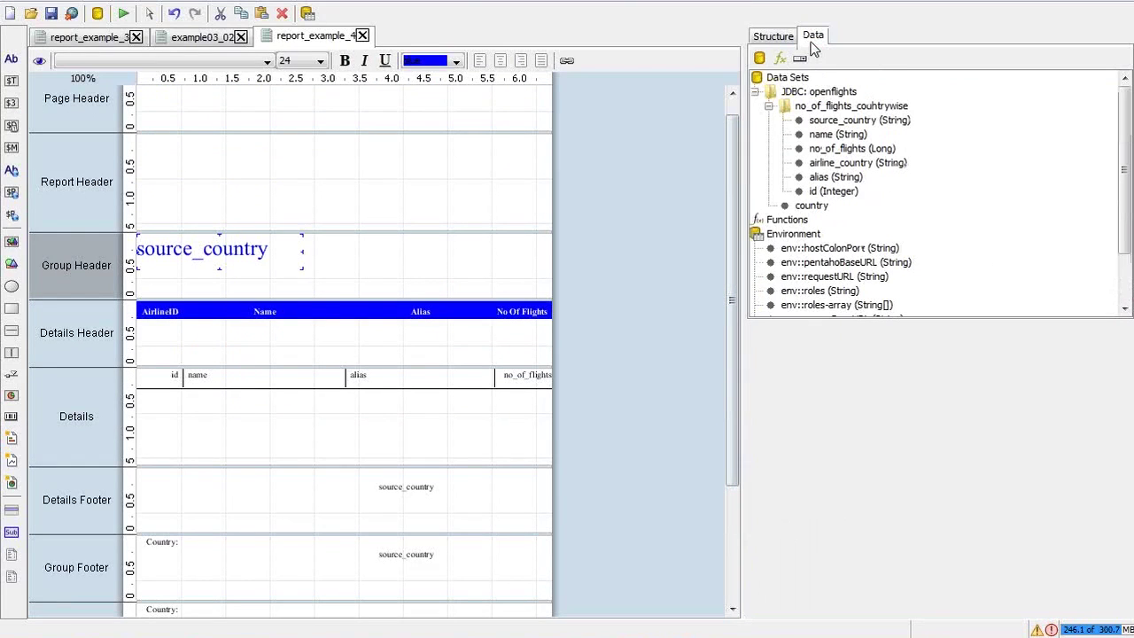
# Open the no_of_flights_countrywise query and highlight the ${country} filter on line 13
pyautogui.click(848, 108)
pyautogui.rightClick(848, 108)
pyautogui.press('Escape')
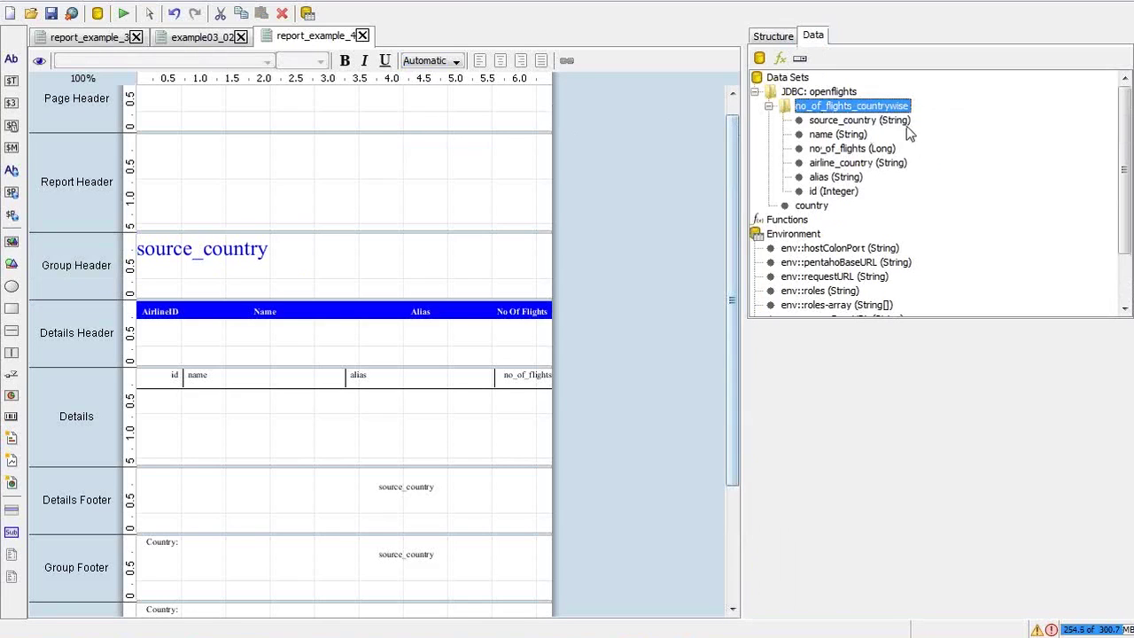
pyautogui.doubleClick(892, 107)
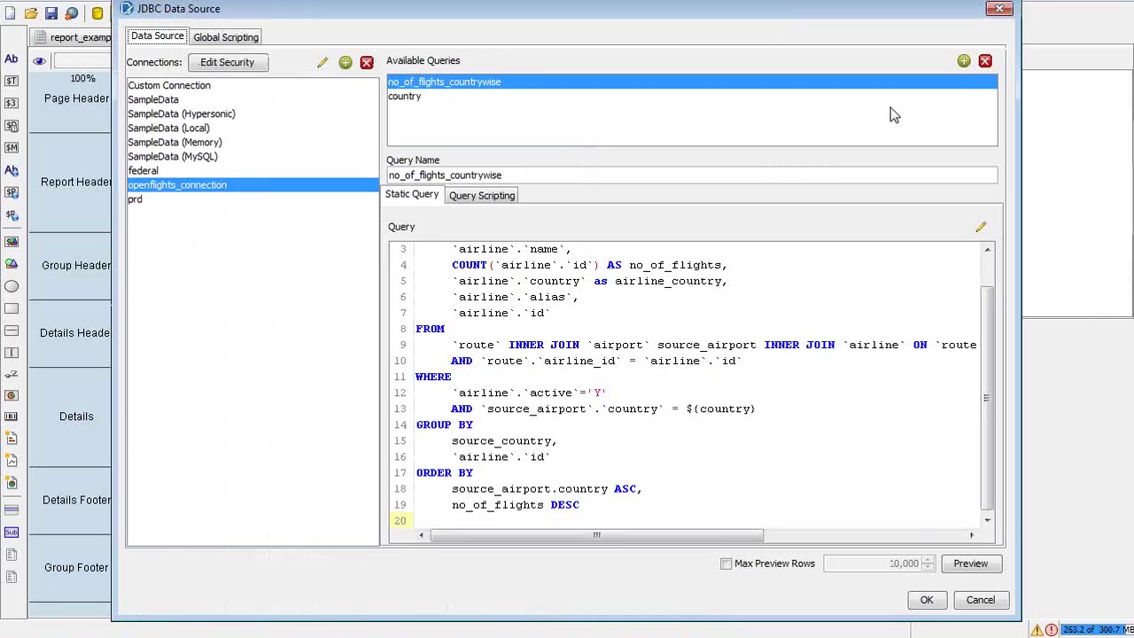
pyautogui.click(771, 408)
pyautogui.moveTo(771, 408); pyautogui.dragTo(689, 412)
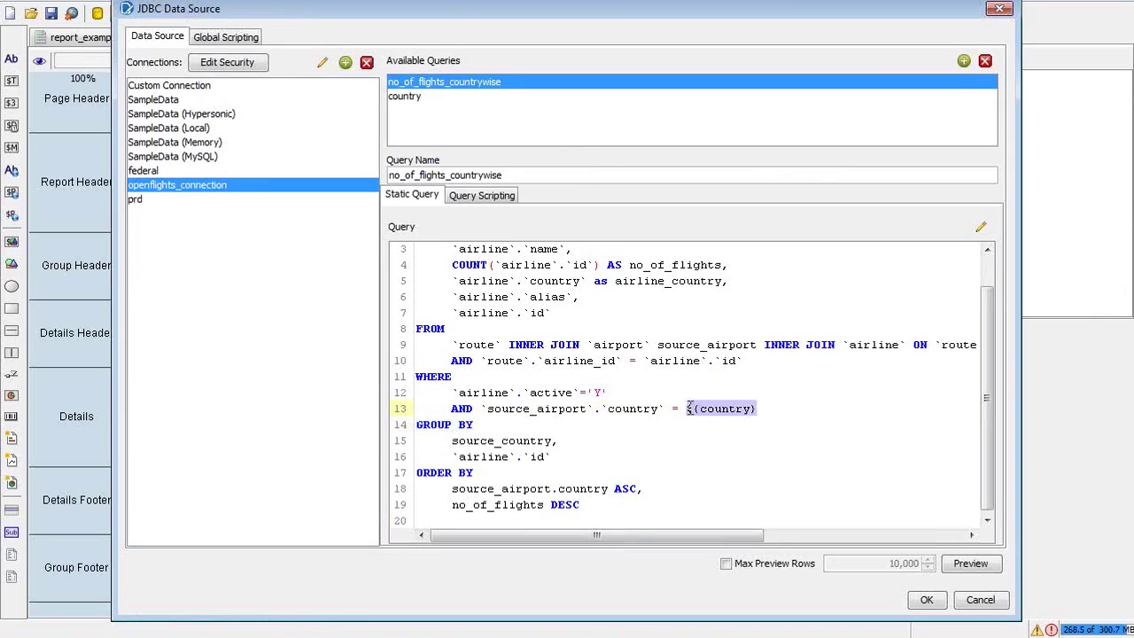
# Re-highlight the ${country} reference, cancel the query editor unchanged, and return to the slides
pyautogui.click(588, 298)
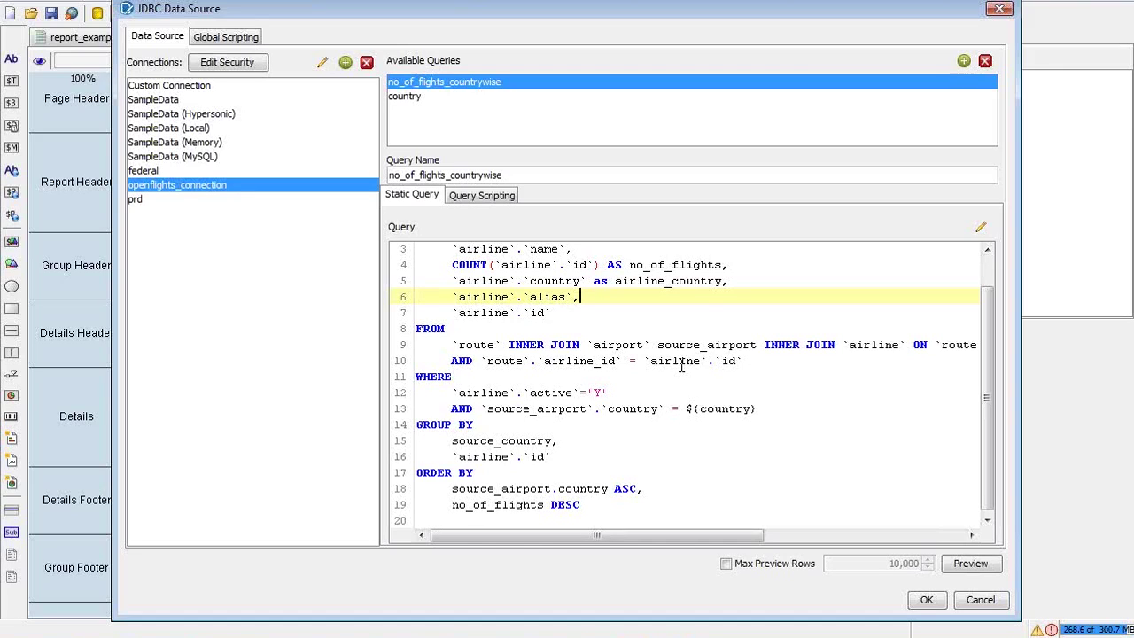
pyautogui.click(773, 411)
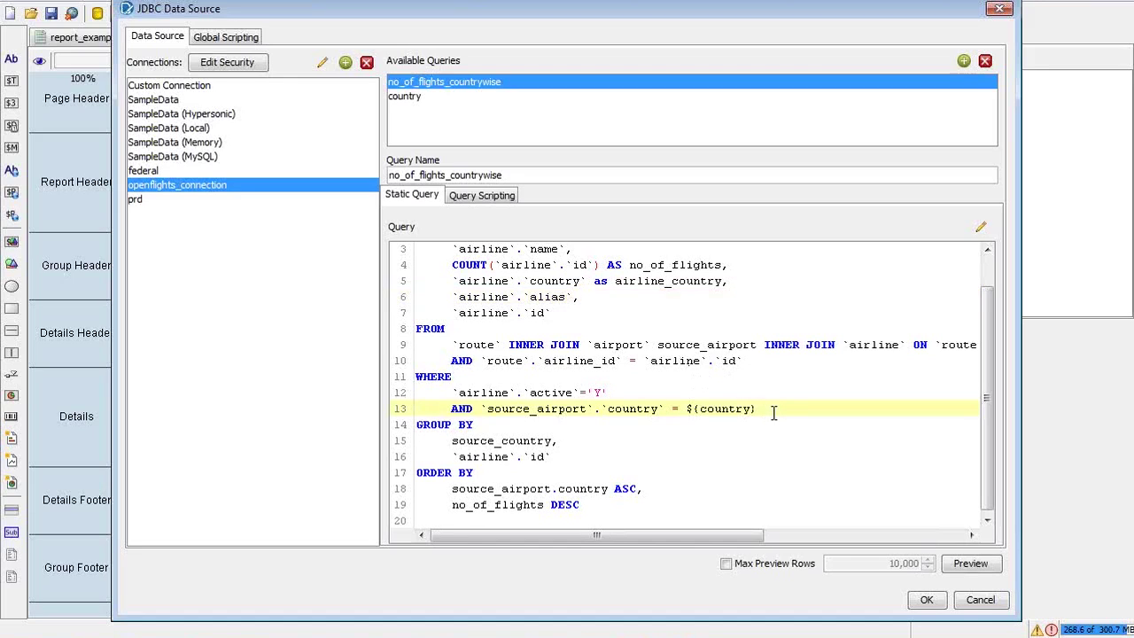
pyautogui.moveTo(758, 410); pyautogui.dragTo(688, 410)
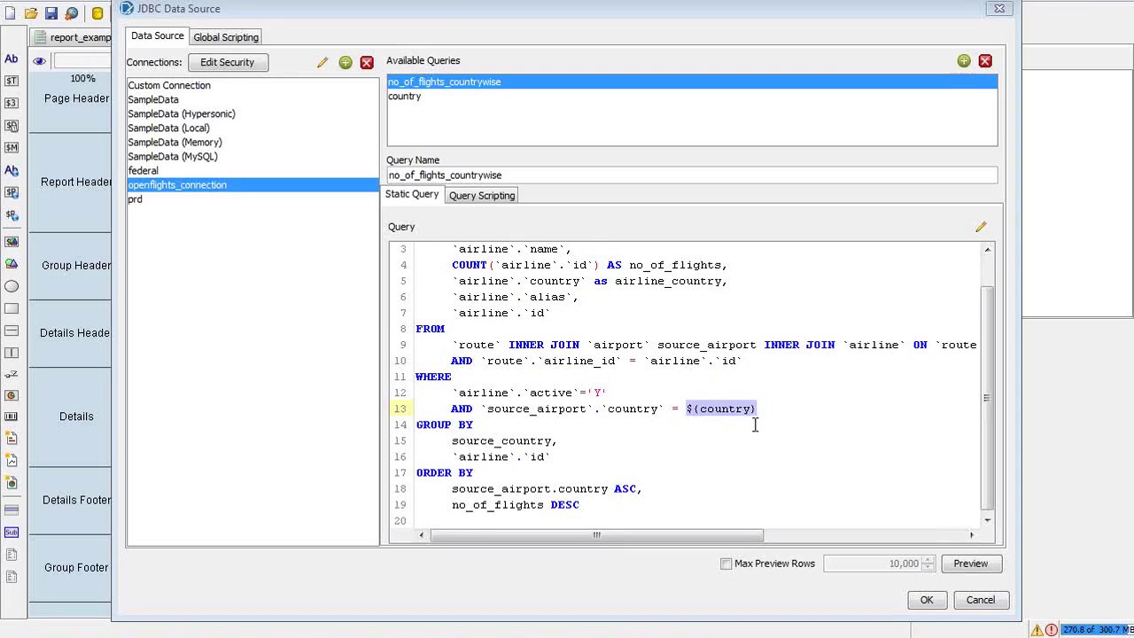
pyautogui.click(972, 598)
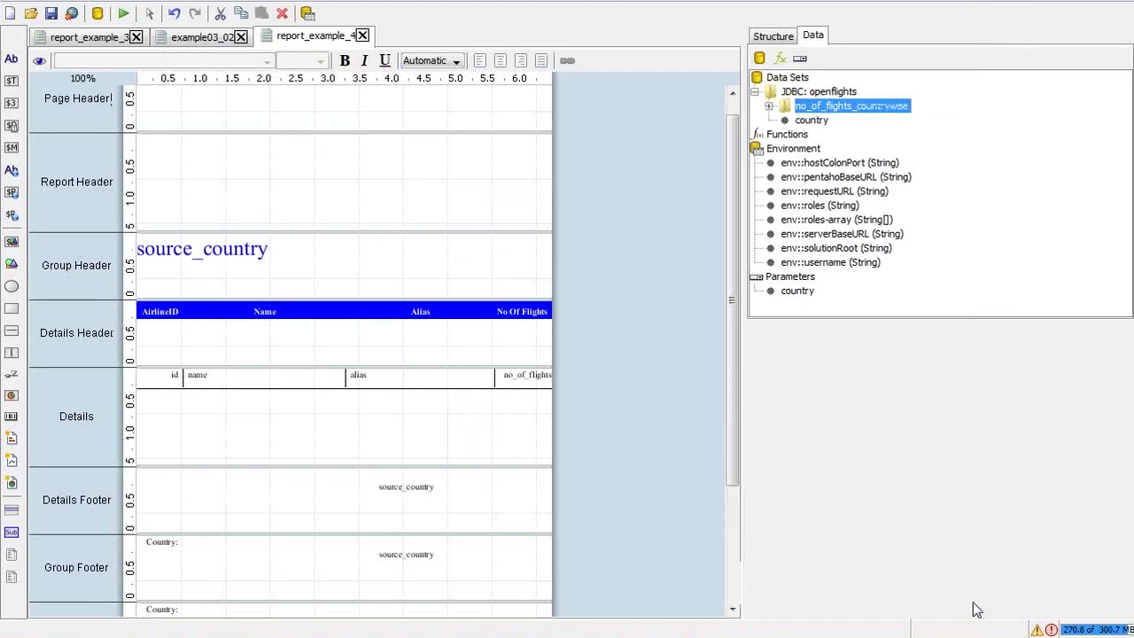
pyautogui.hotkey('alt', 'Tab')
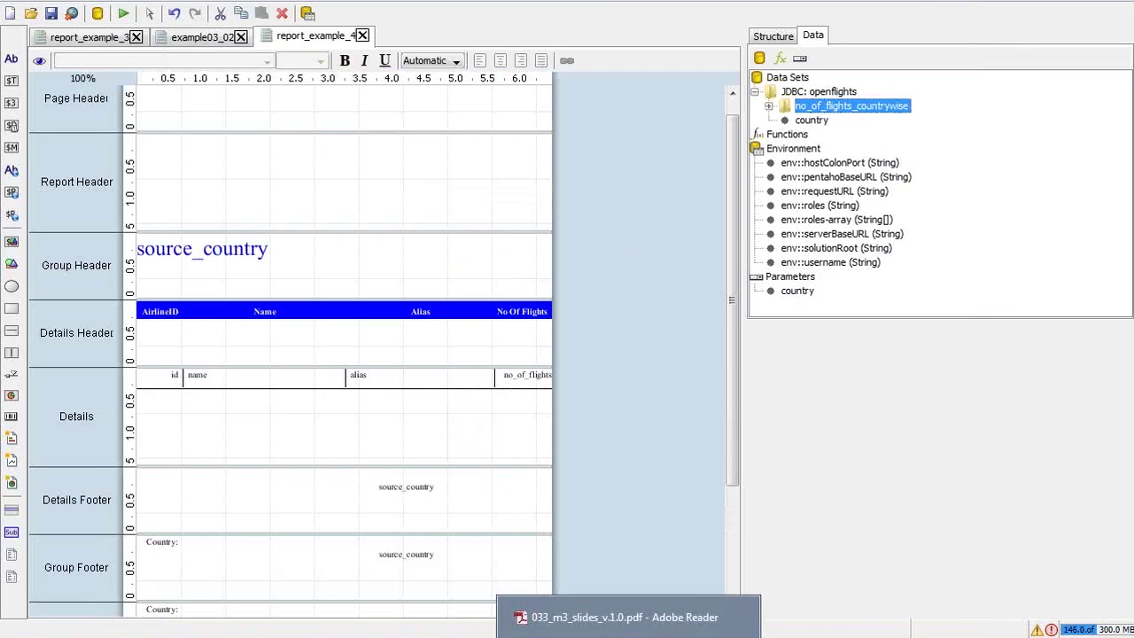
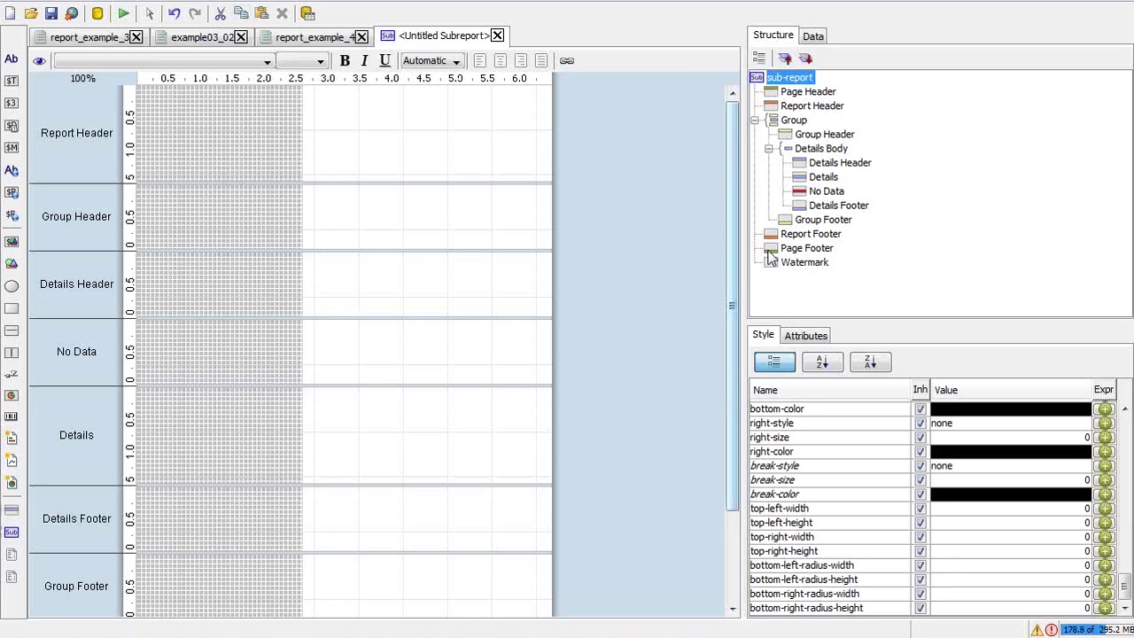
# Switch to the tutorial slides at slide 51 on dragging a sub-report into the Group Header
pyautogui.hotkey('alt', 'Tab')
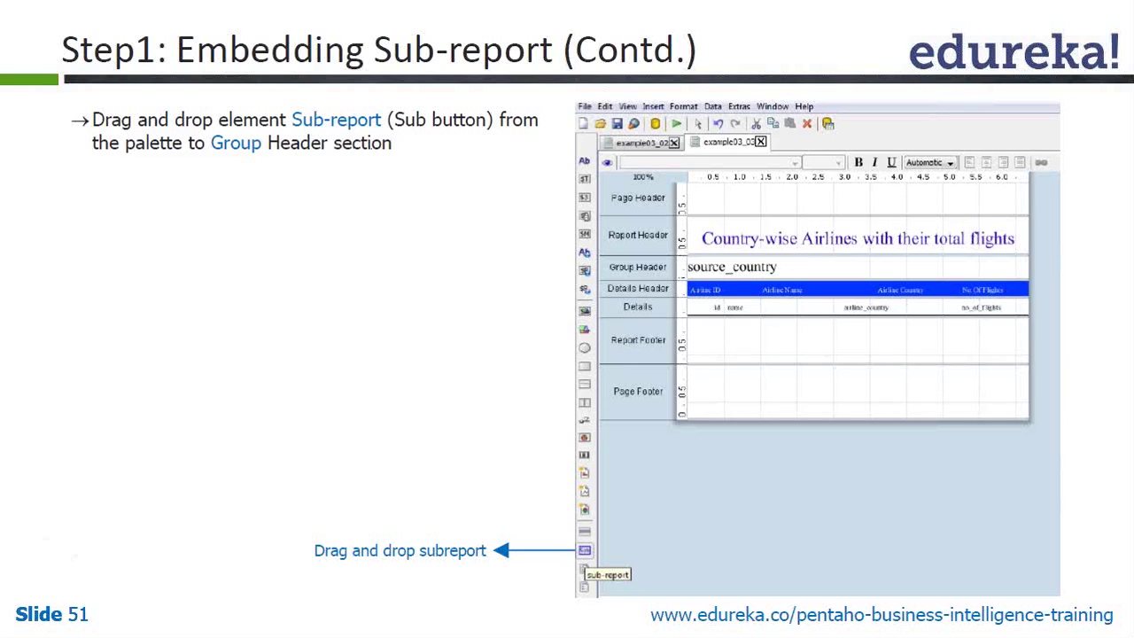
# Advance to slide 52 showing the get_total_flights count query
pyautogui.press('Right')
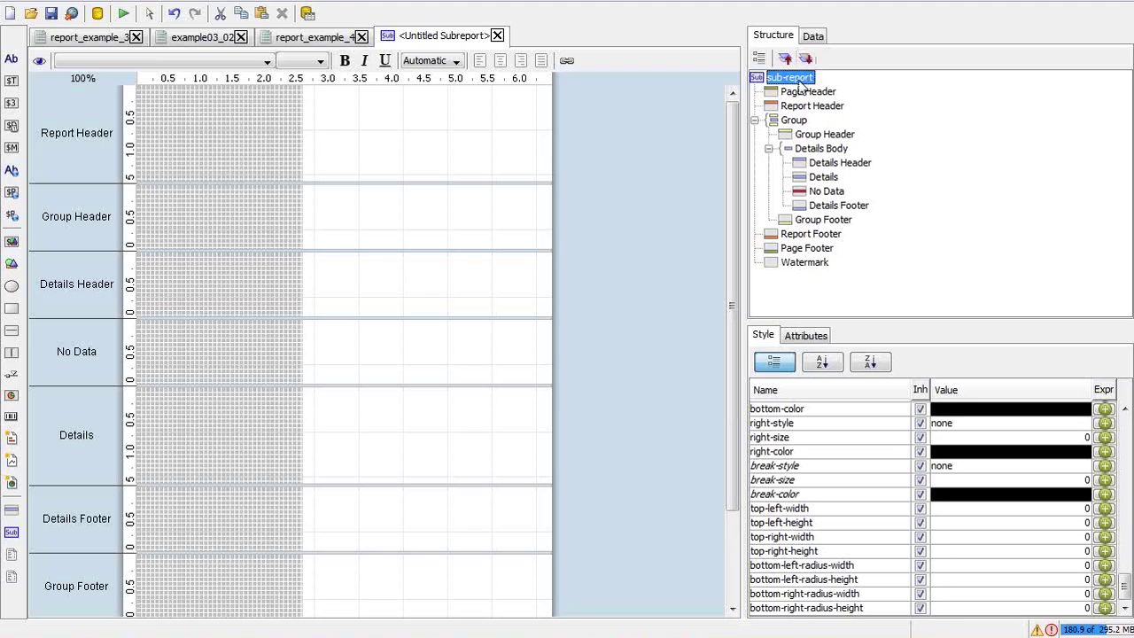
# Expand the inherited JDBC openflights data set to show no_of_flights_countrywise and country
pyautogui.click(811, 37)
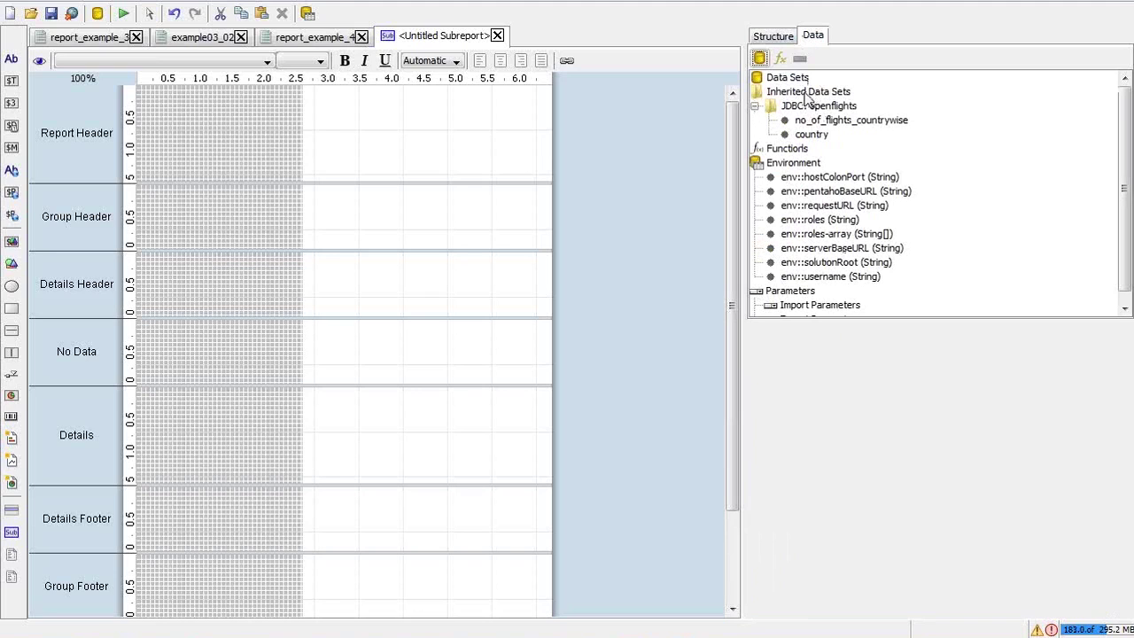
pyautogui.click(774, 79)
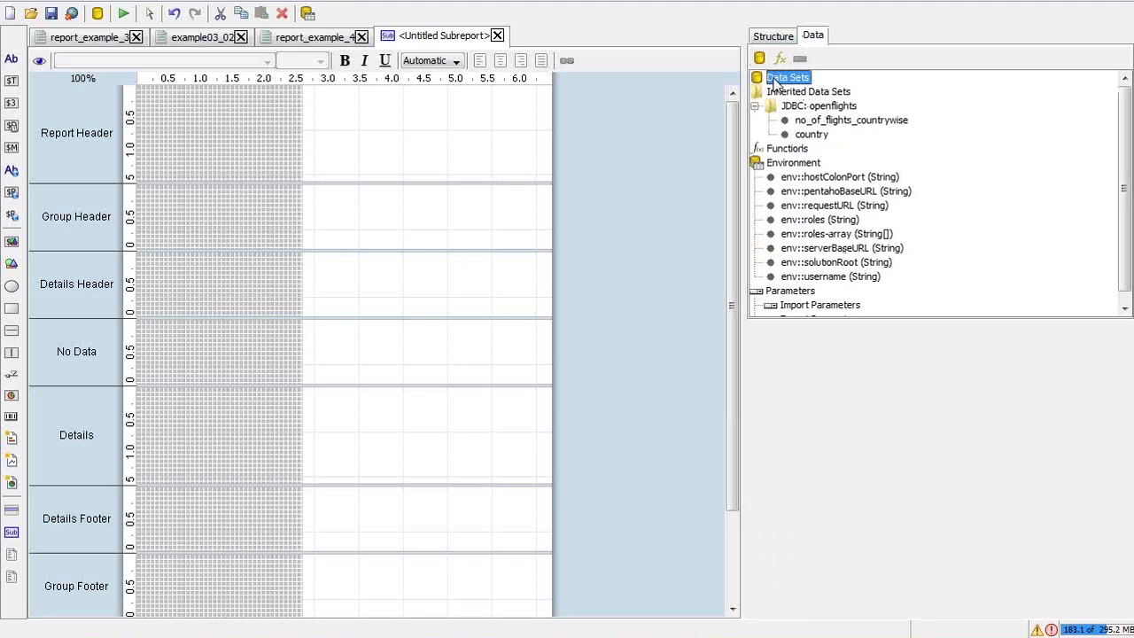
pyautogui.click(785, 93)
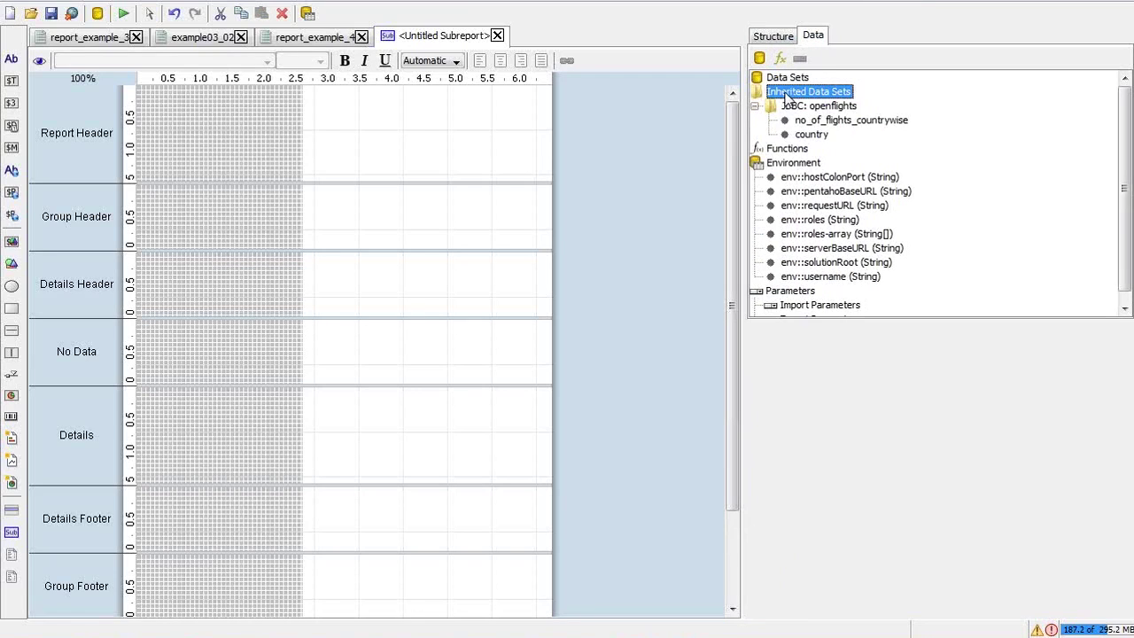
pyautogui.click(794, 106)
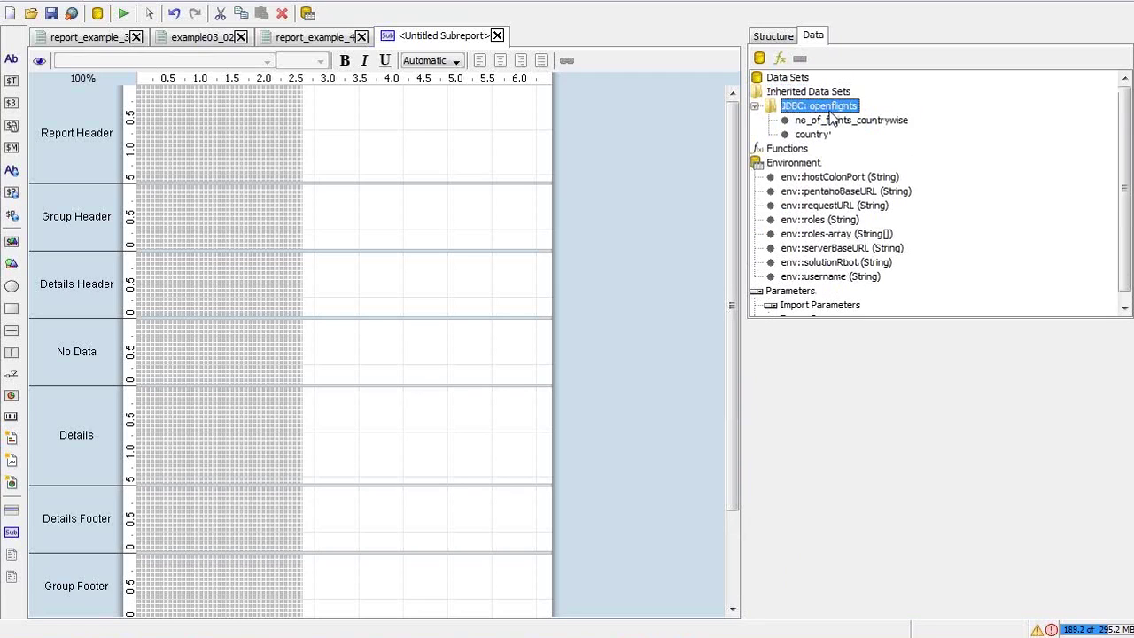
pyautogui.click(811, 124)
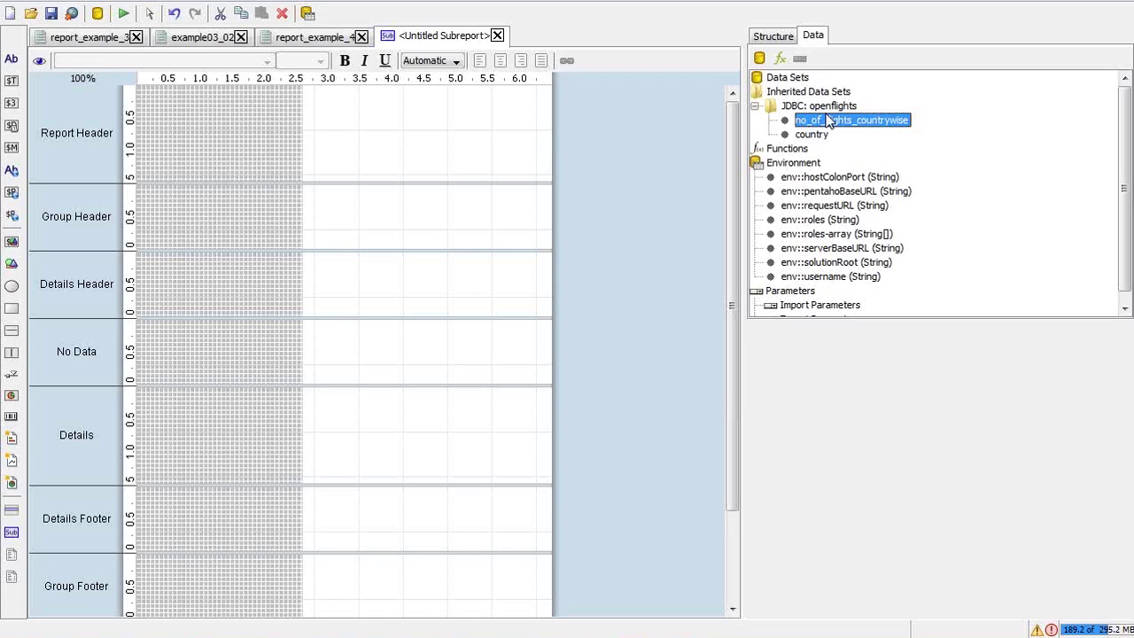
pyautogui.click(821, 105)
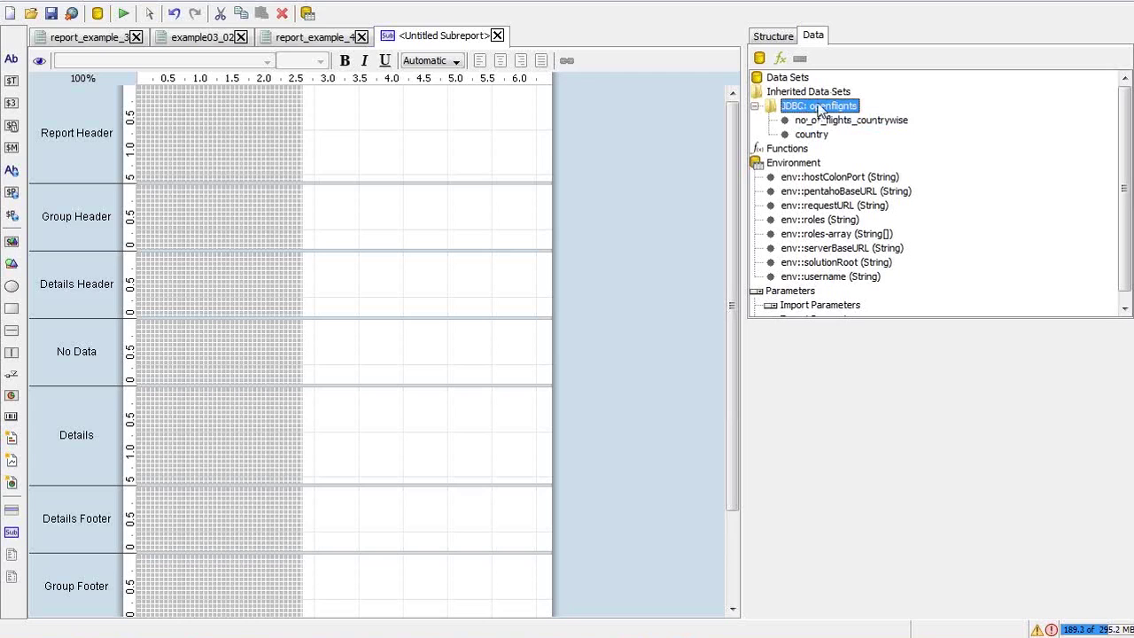
# Add a new JDBC data set on openflights_connection with a new query
pyautogui.rightClick(784, 80)
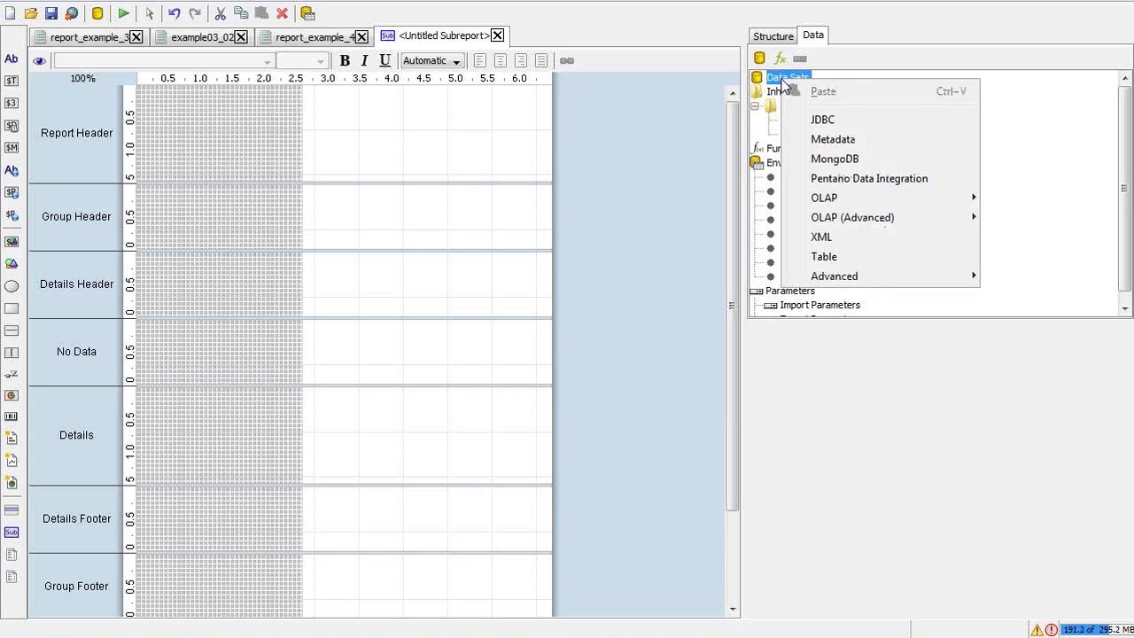
pyautogui.click(837, 122)
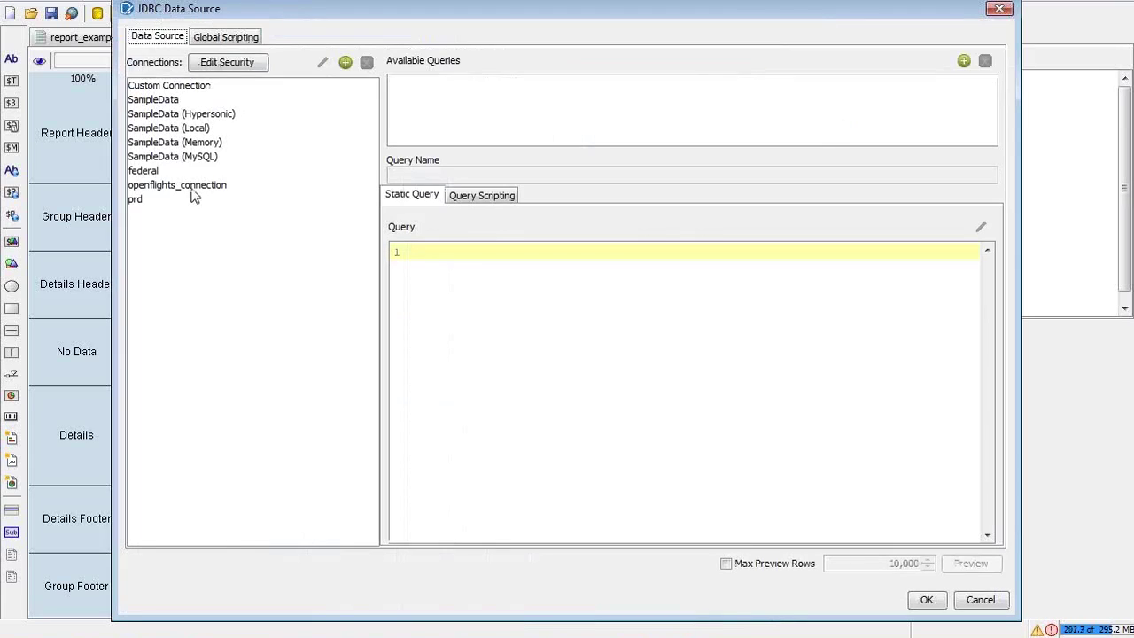
pyautogui.click(192, 187)
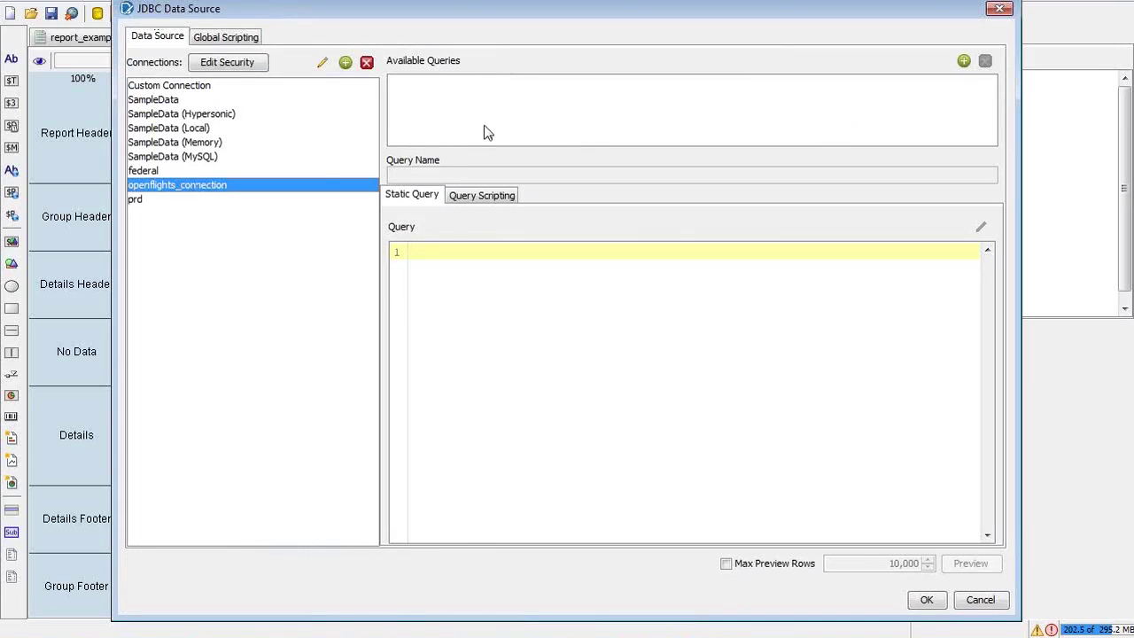
pyautogui.click(963, 61)
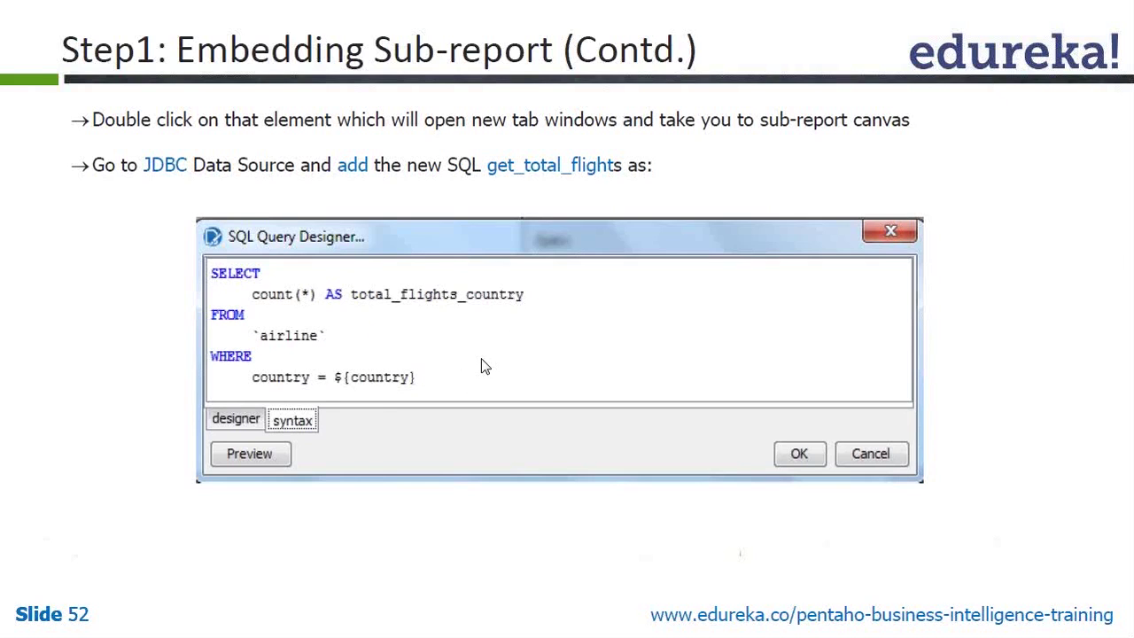
# Enter SQL counting airline rows where country = ${country} and save Query 1
pyautogui.hotkey('alt', 'Tab')
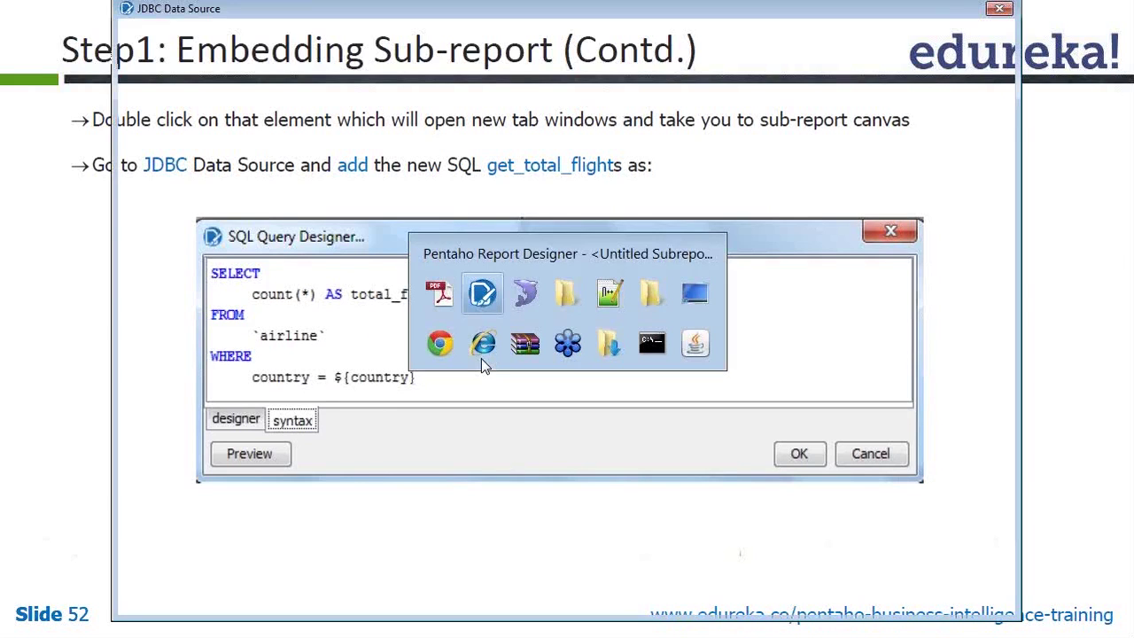
pyautogui.write('selectc')
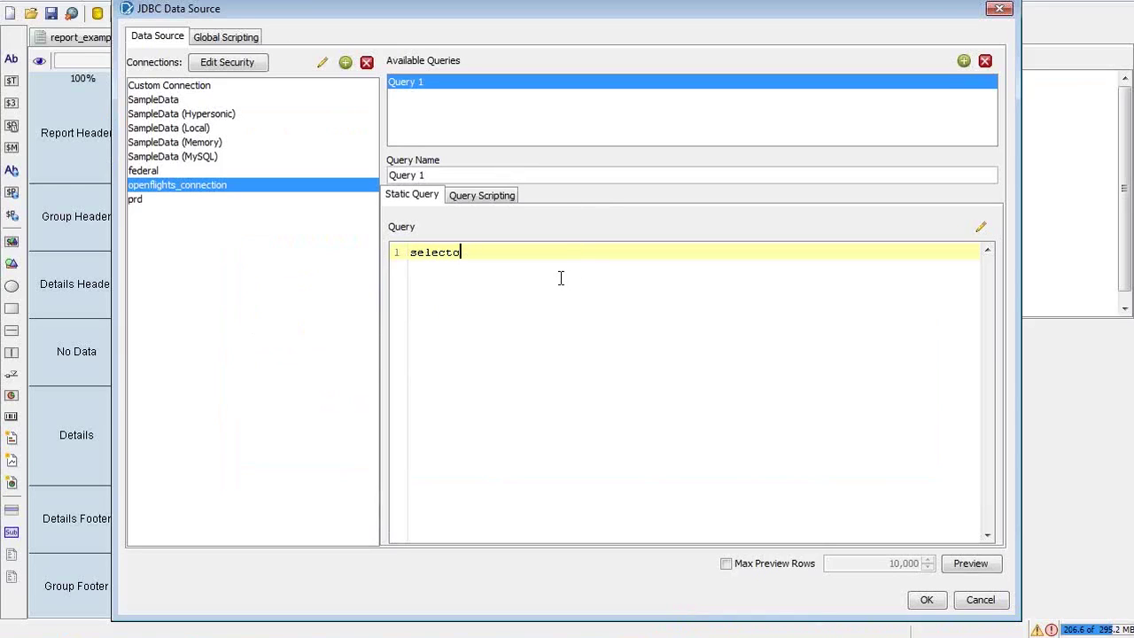
pyautogui.press('BackSpace')
pyautogui.write('countr(*) from ')
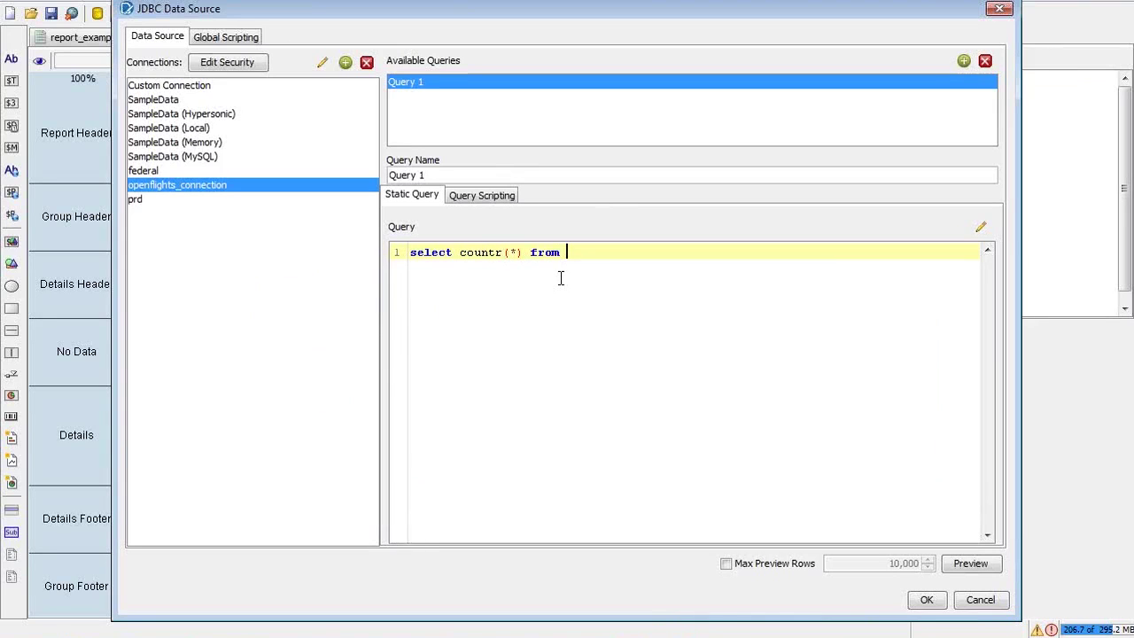
pyautogui.write('airline')
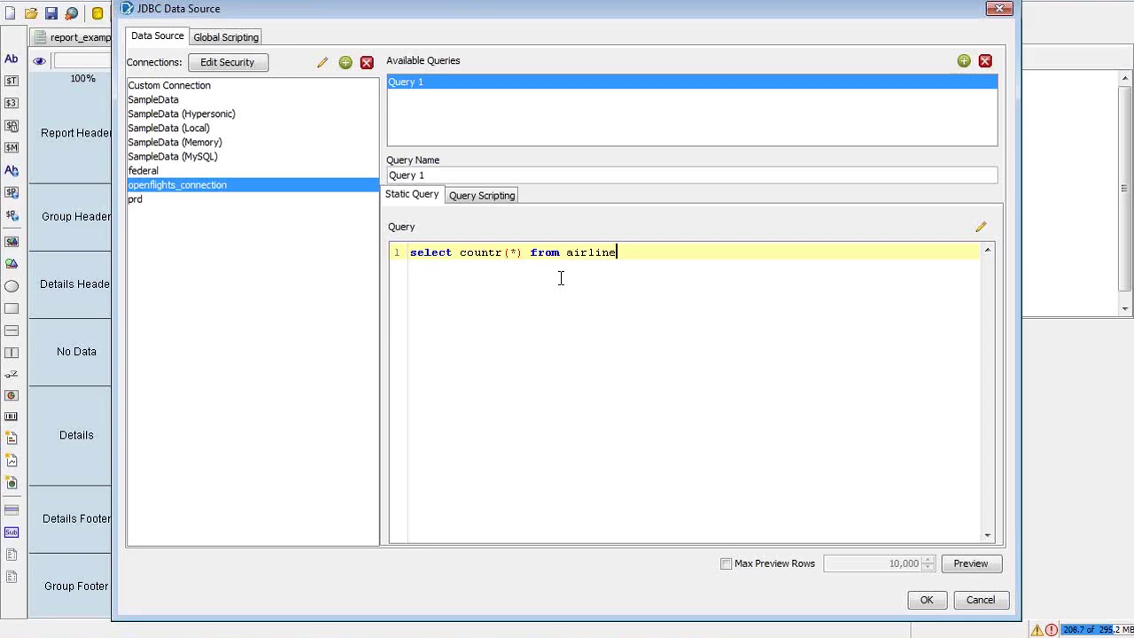
pyautogui.press('Return')
pyautogui.press('Tab')
pyautogui.write('where')
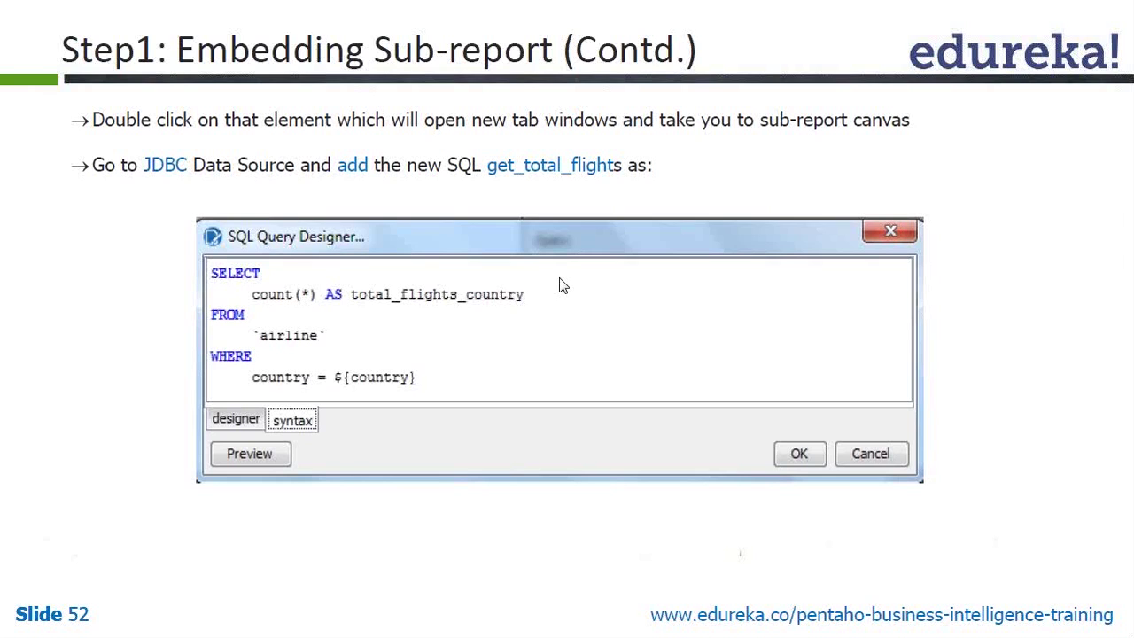
pyautogui.hotkey('alt', 'Tab')
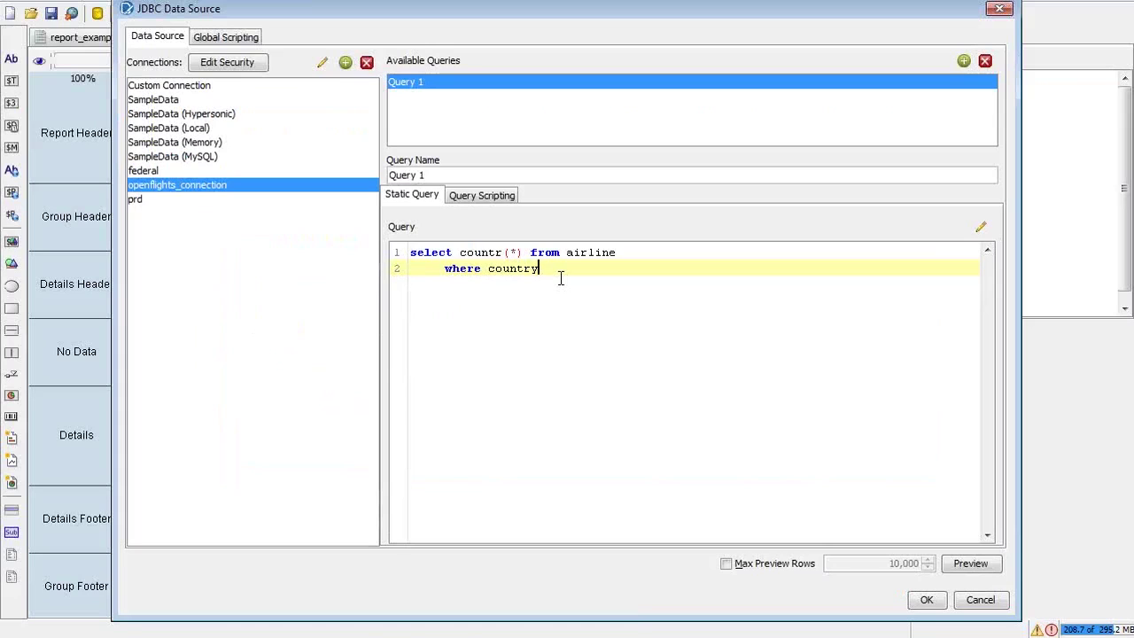
pyautogui.write('=')
pyautogui.press('BackSpace')
pyautogui.write('= ')
pyautogui.write('$')
pyautogui.write('{}')
pyautogui.write('count')
pyautogui.write('ry')
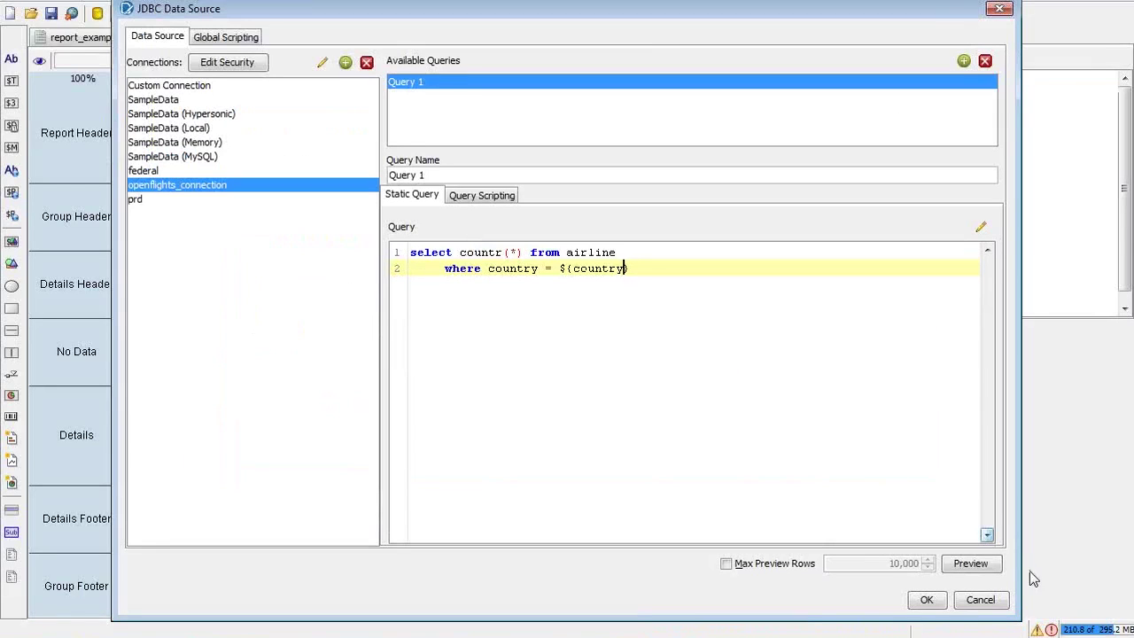
pyautogui.click(928, 601)
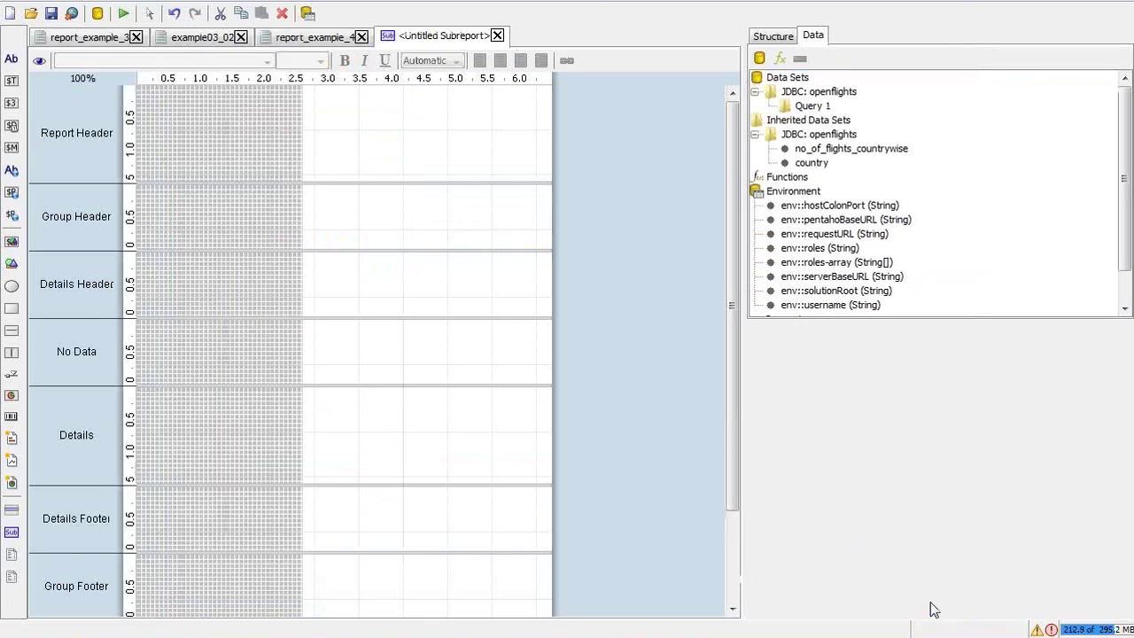
# In report_example_4, select the Group Header's sub-report element and open it for editing
pyautogui.click(293, 37)
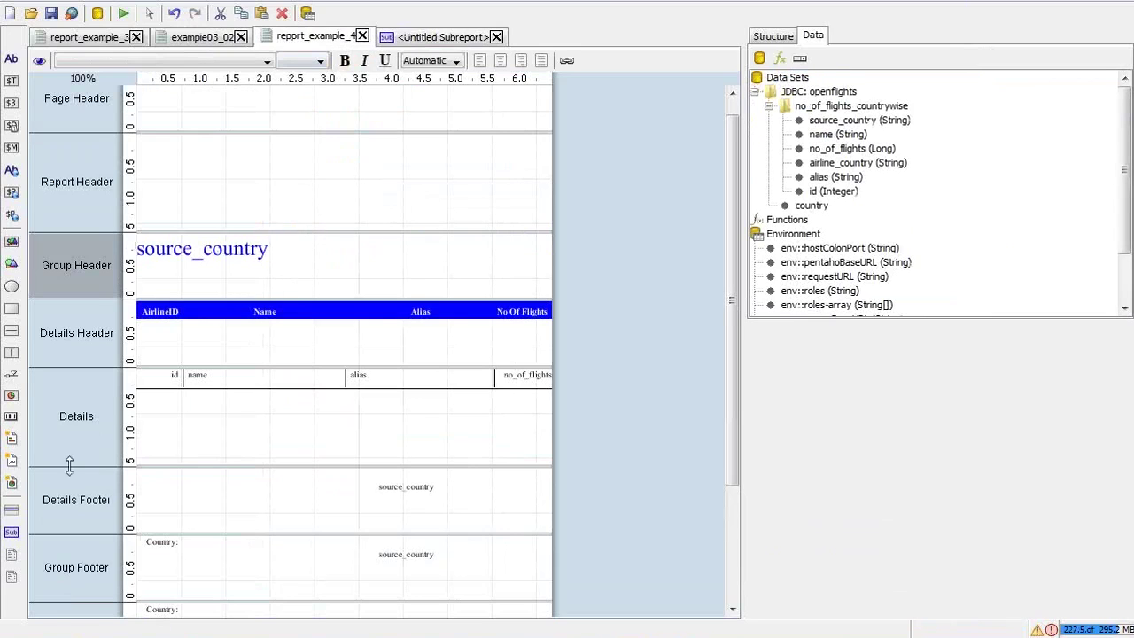
pyautogui.click(11, 534)
pyautogui.click(772, 36)
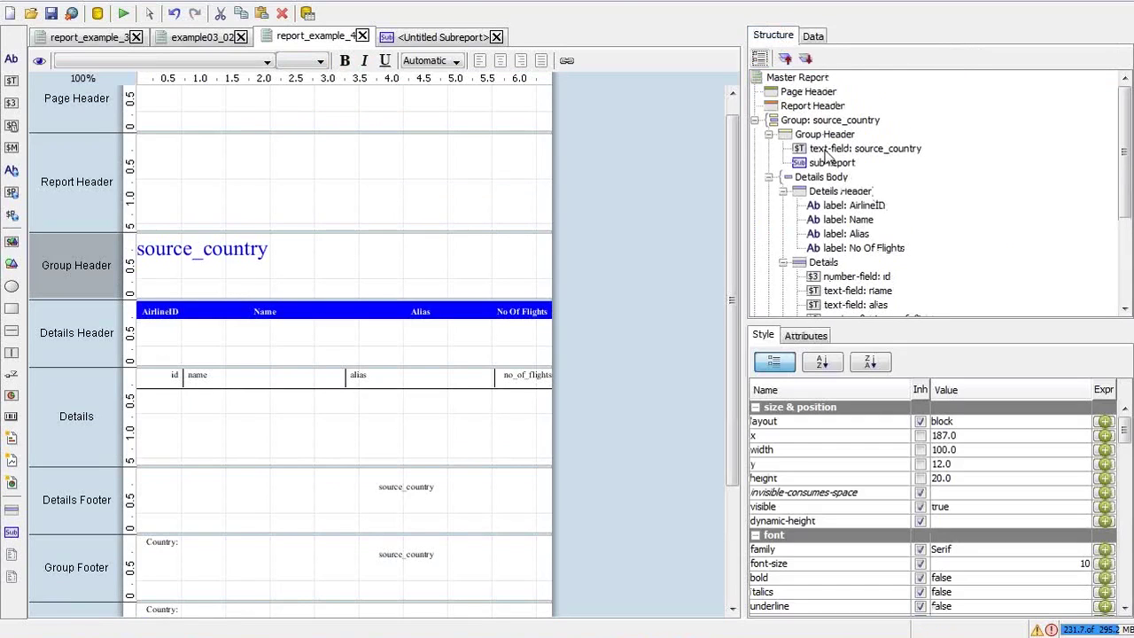
pyautogui.click(841, 165)
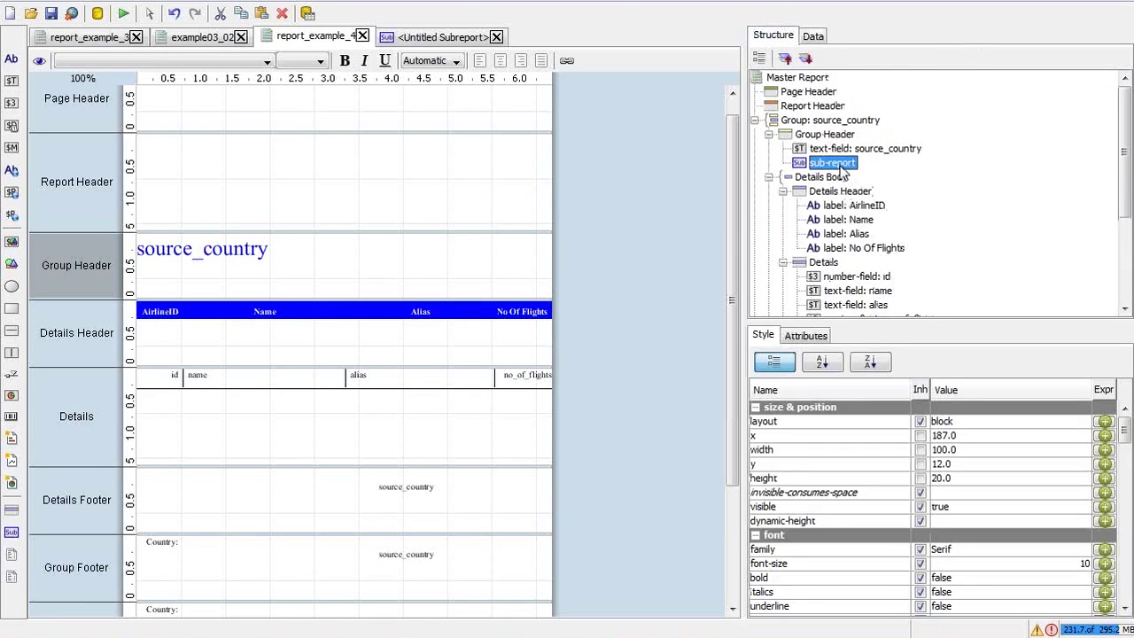
pyautogui.click(839, 136)
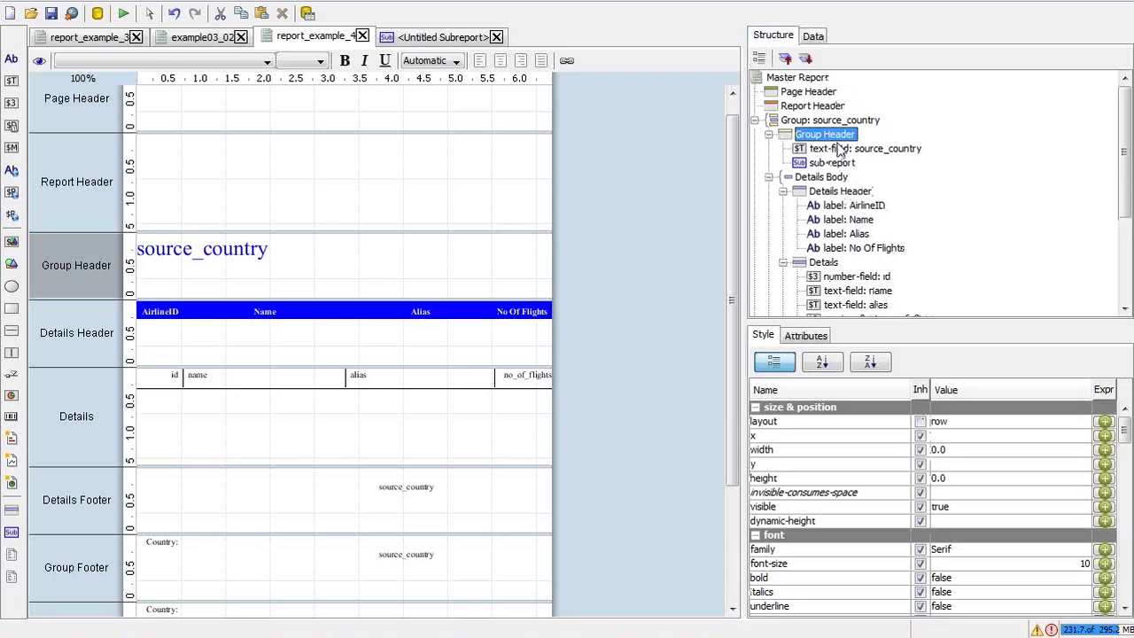
pyautogui.click(838, 163)
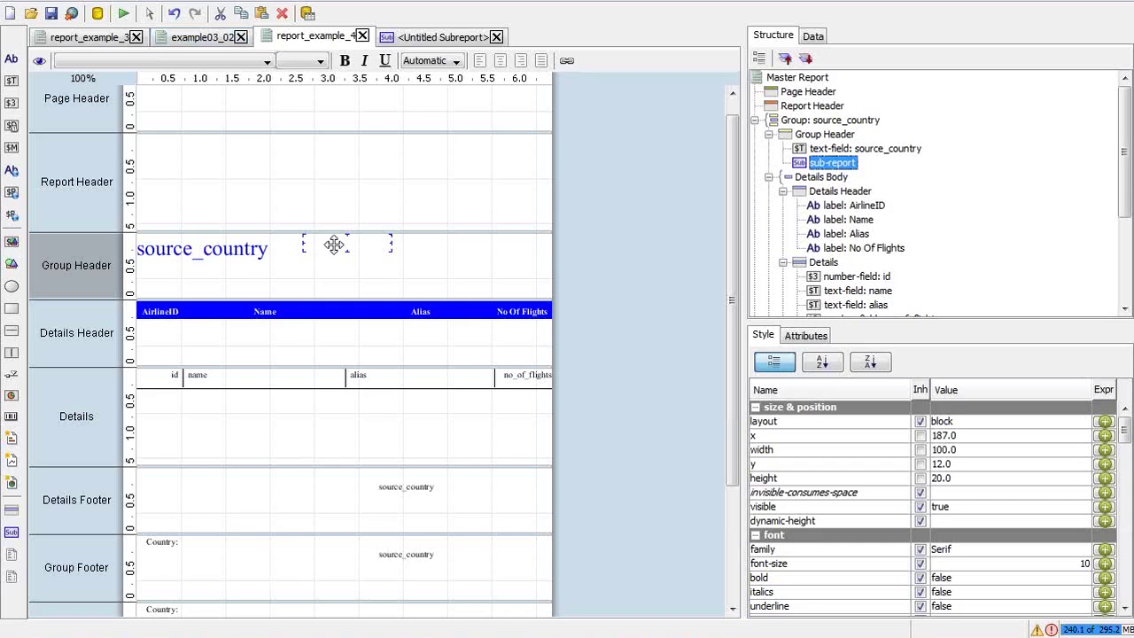
pyautogui.doubleClick(333, 245)
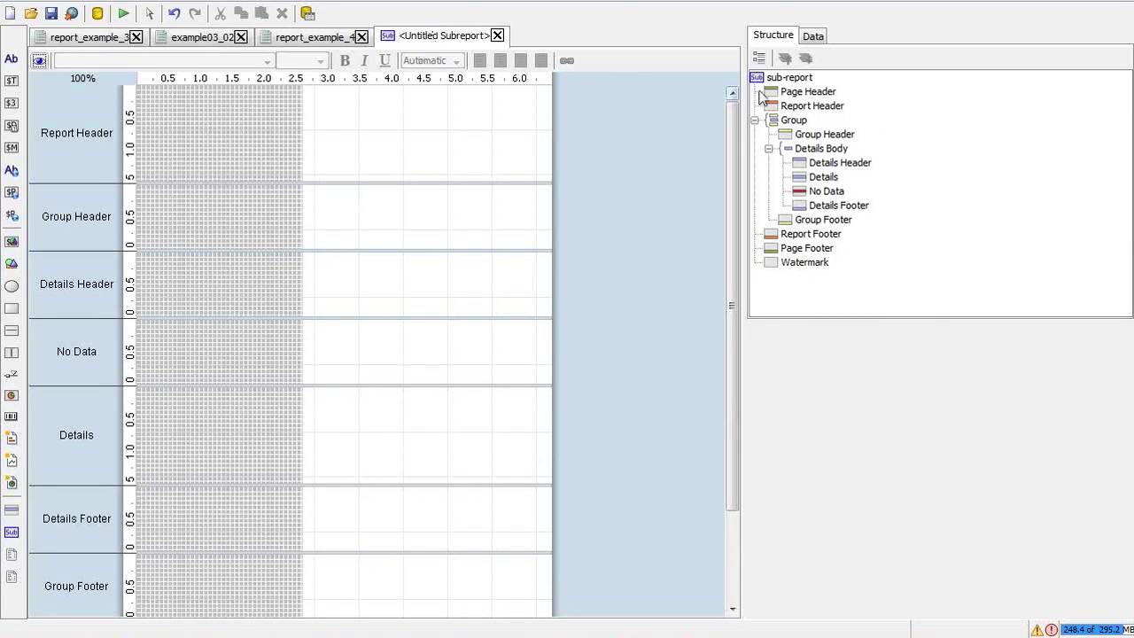
# Review inherited no_of_flights_countrywise and country fields, then open Query 1's JDBC settings
pyautogui.click(812, 38)
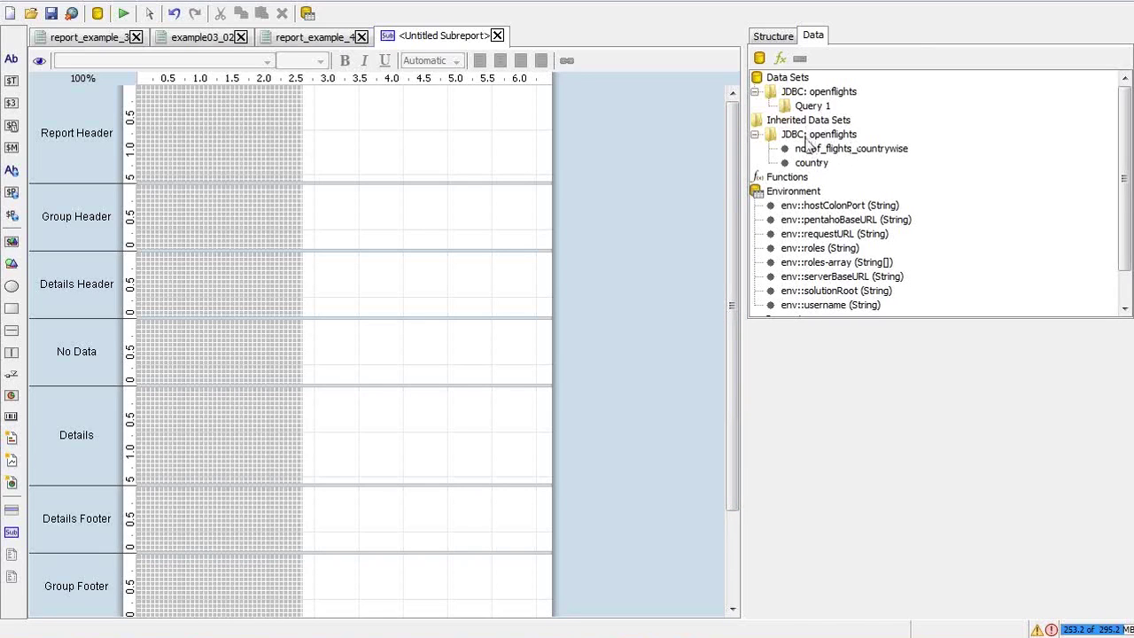
pyautogui.click(811, 150)
pyautogui.click(811, 163)
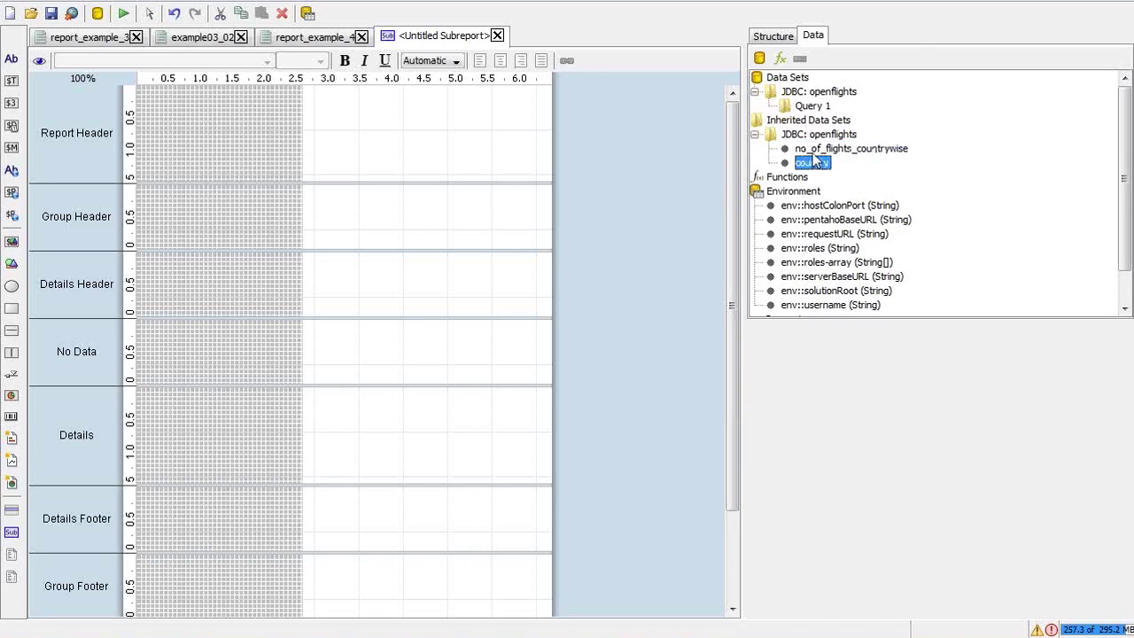
pyautogui.click(810, 151)
pyautogui.click(811, 163)
pyautogui.click(810, 149)
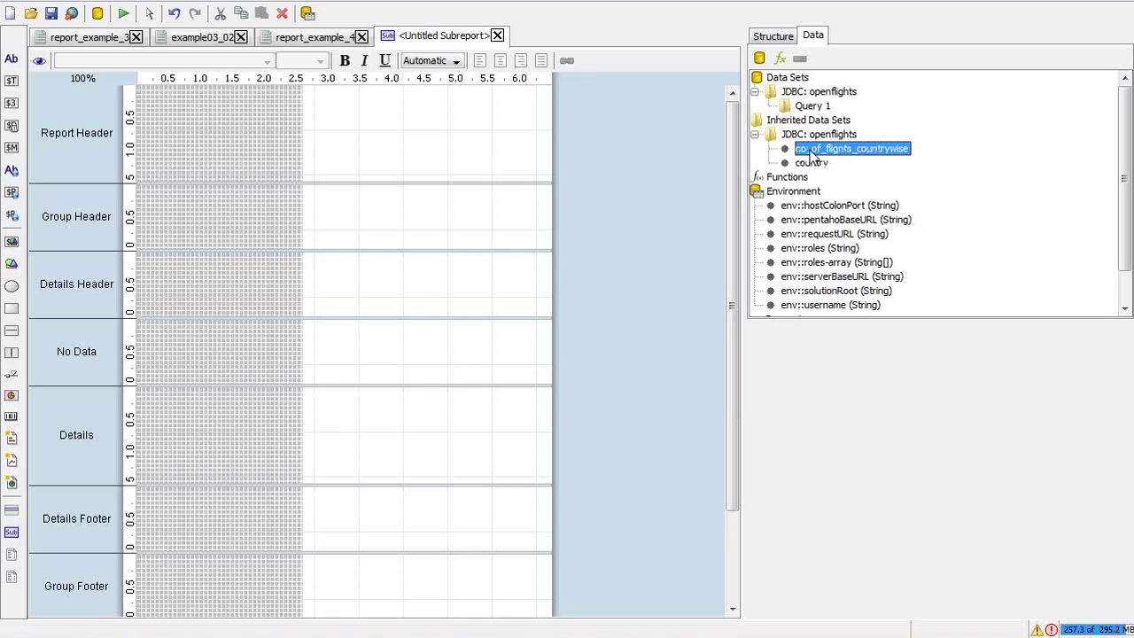
pyautogui.click(811, 106)
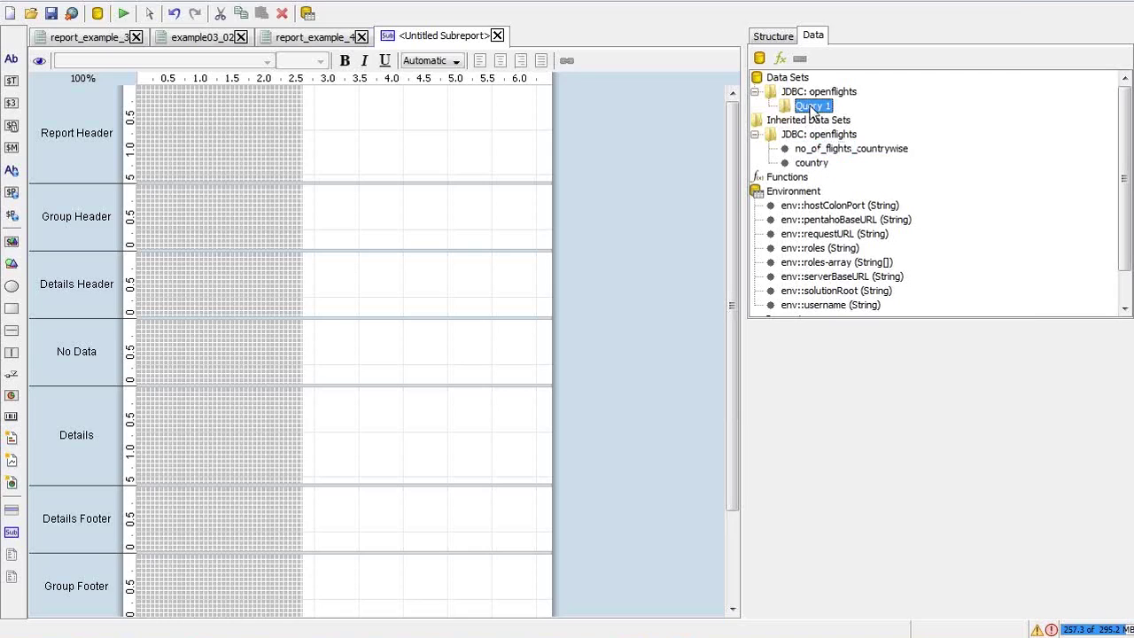
pyautogui.doubleClick(811, 106)
pyautogui.click(631, 285)
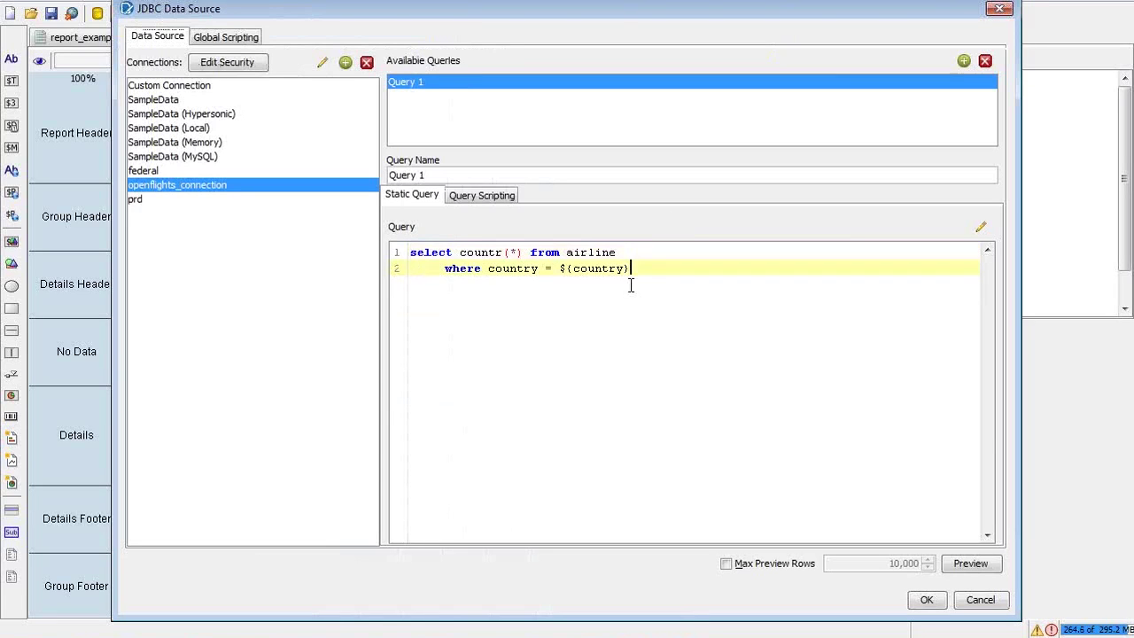
# Correct 'countr(*)' to 'count(*)', check the ${country} filter, and save the query
pyautogui.click(504, 253)
pyautogui.press('BackSpace')
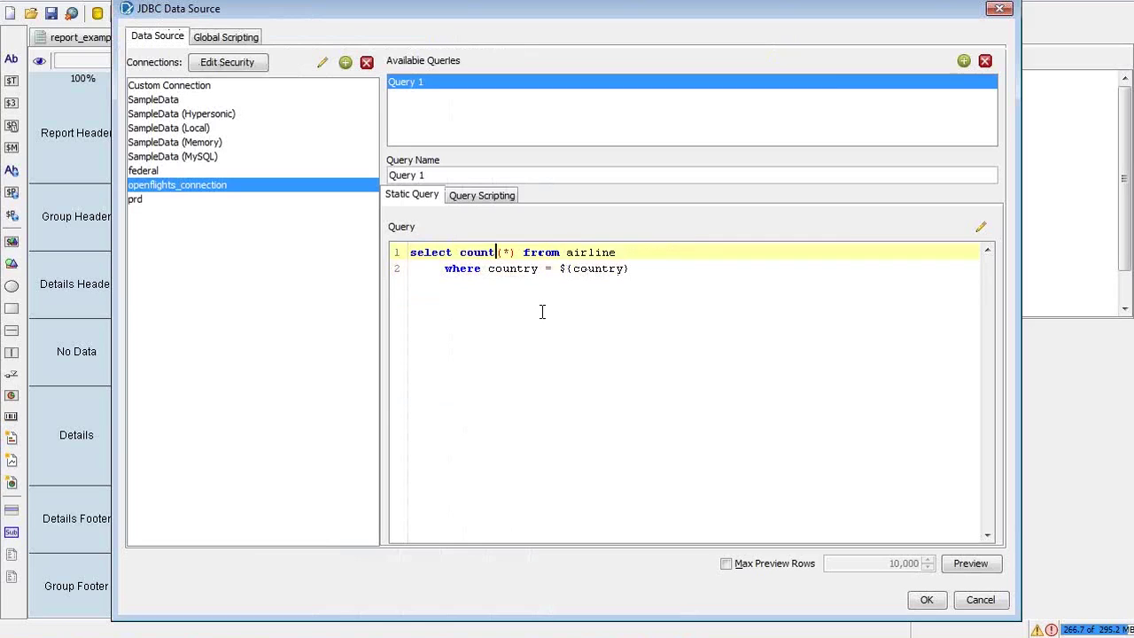
pyautogui.click(620, 255)
pyautogui.click(638, 267)
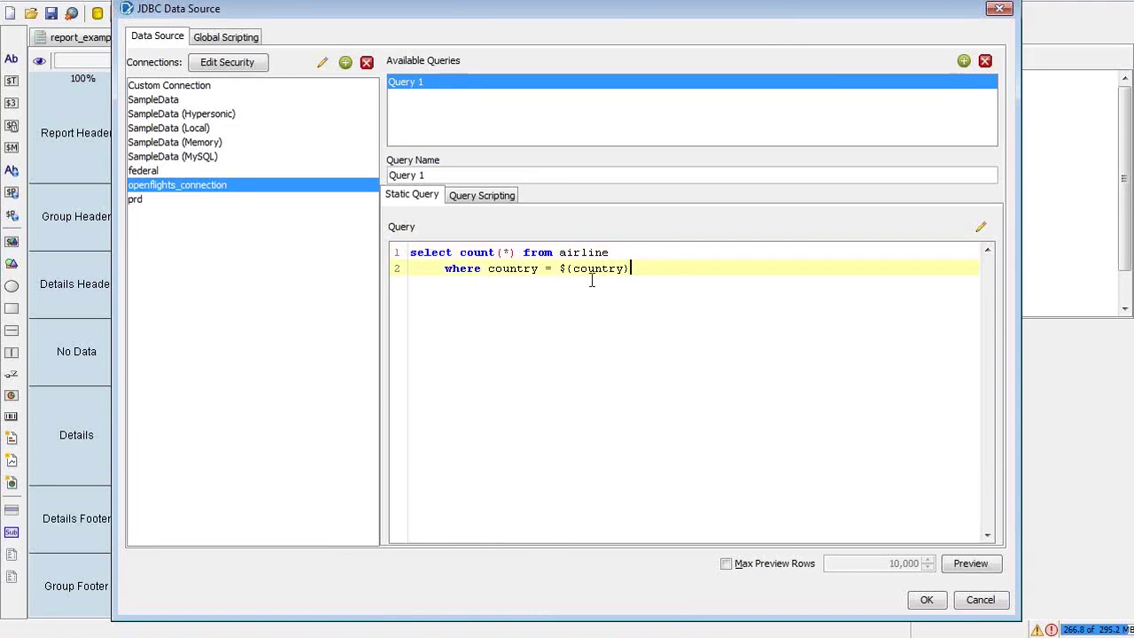
pyautogui.keyDown('shift'); pyautogui.click(562, 276); pyautogui.keyUp('shift')
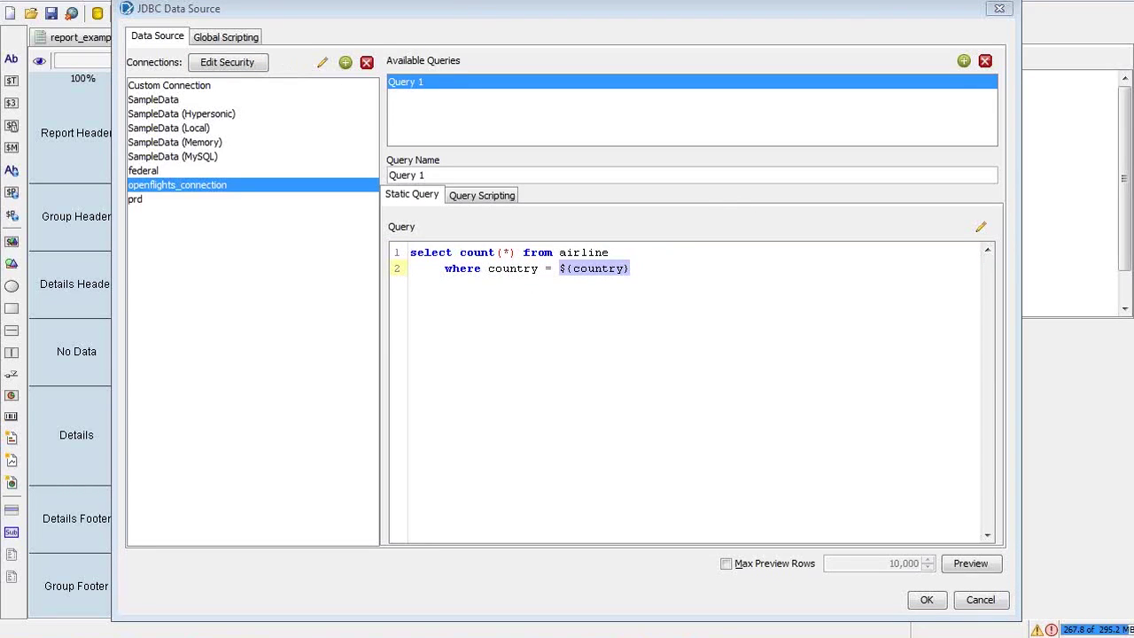
pyautogui.click(571, 308)
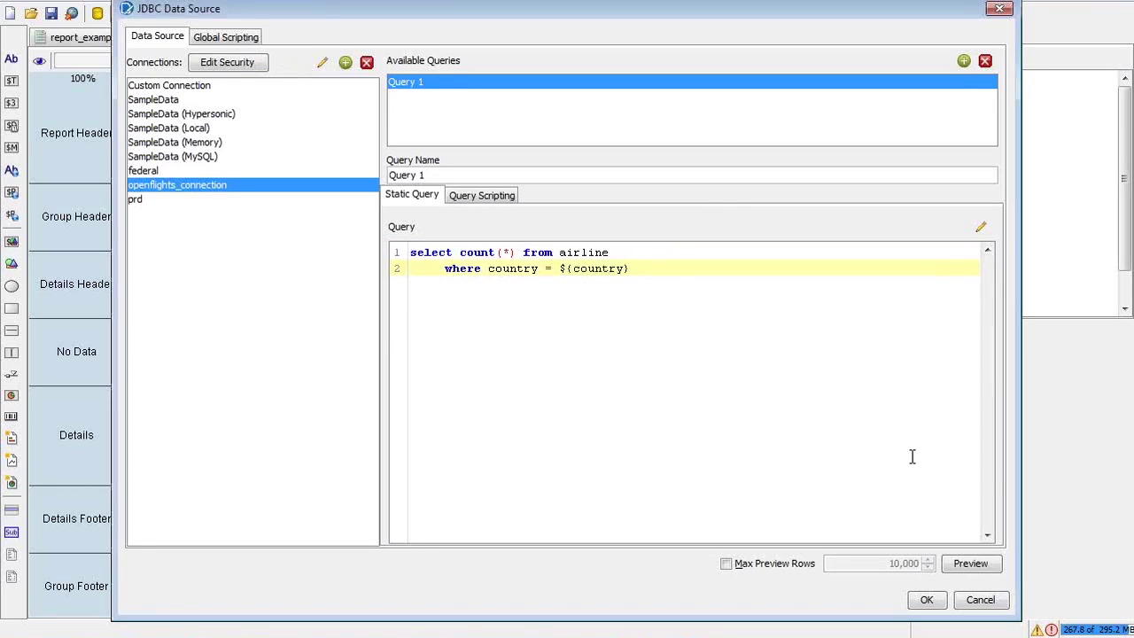
pyautogui.click(927, 600)
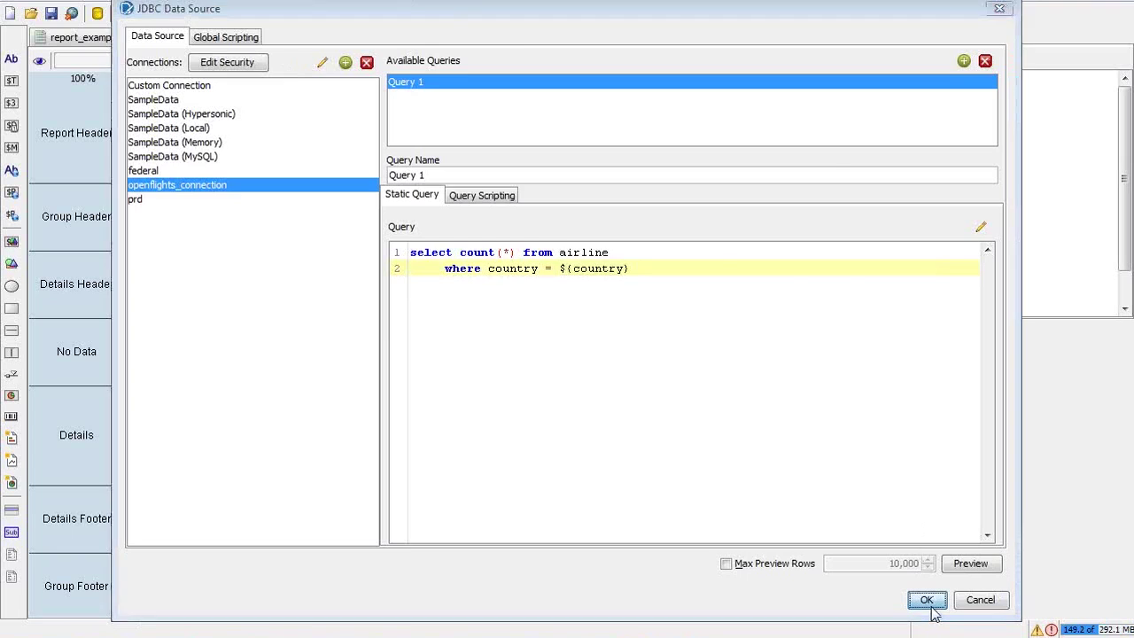
pyautogui.scroll(-2, 939, 266)
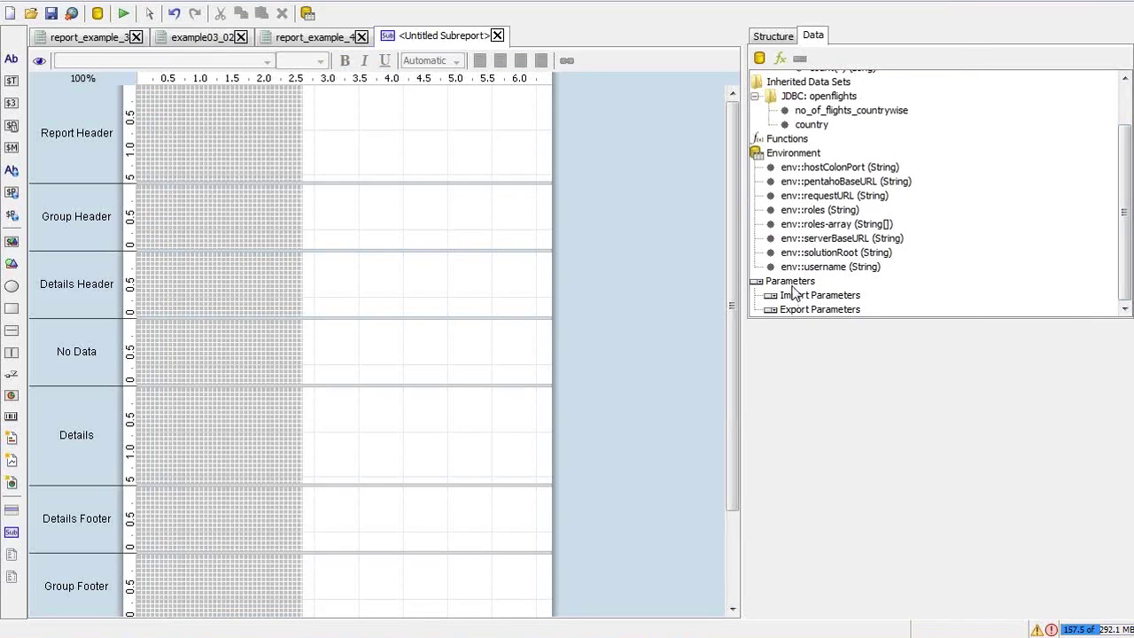
# Select the sub-report's Import Parameters entry and glance at the tutorial slide
pyautogui.click(794, 295)
pyautogui.hotkey('alt', 'Tab')
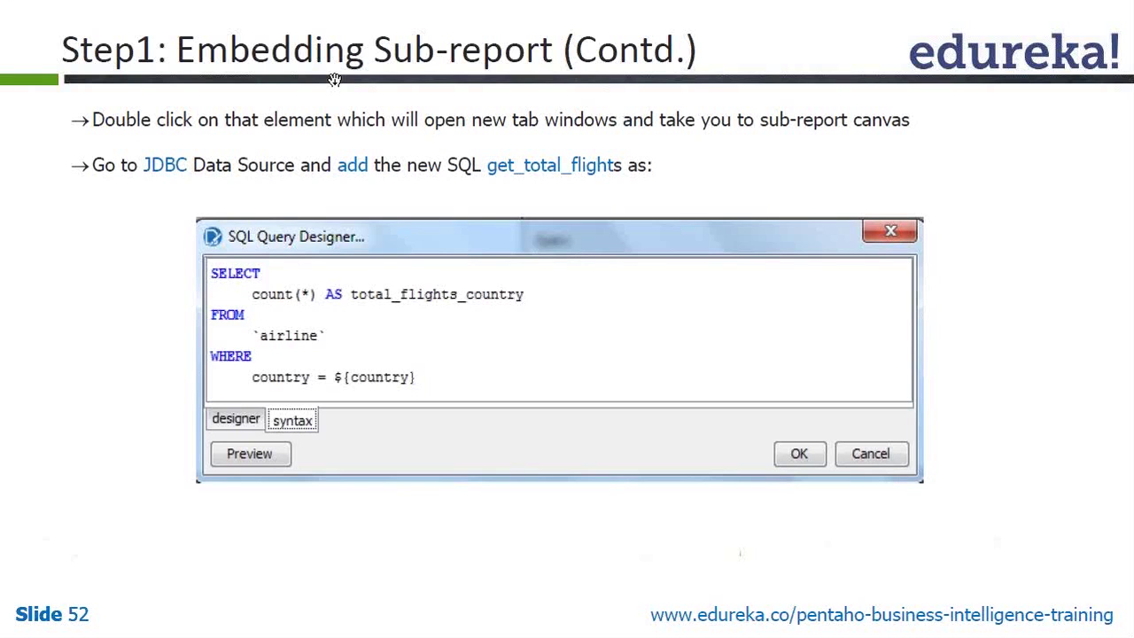
pyautogui.hotkey('alt', 'Tab')
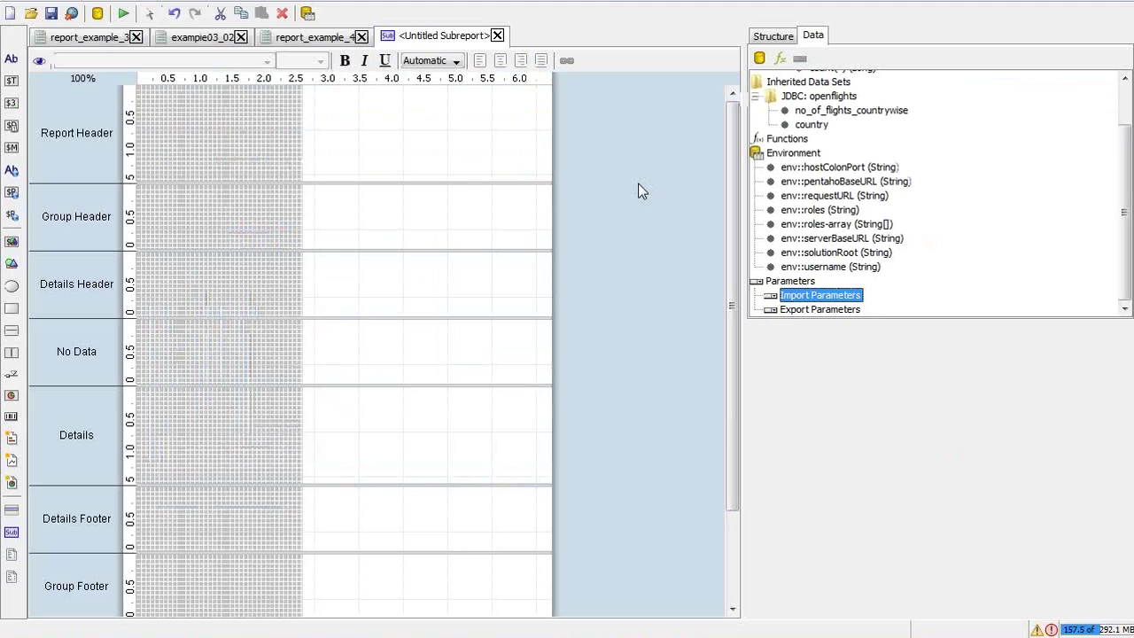
# Rename Query 1 to get_total_flights, preview its count(*) result of 0, and confirm
pyautogui.click(820, 82)
pyautogui.press('Up')
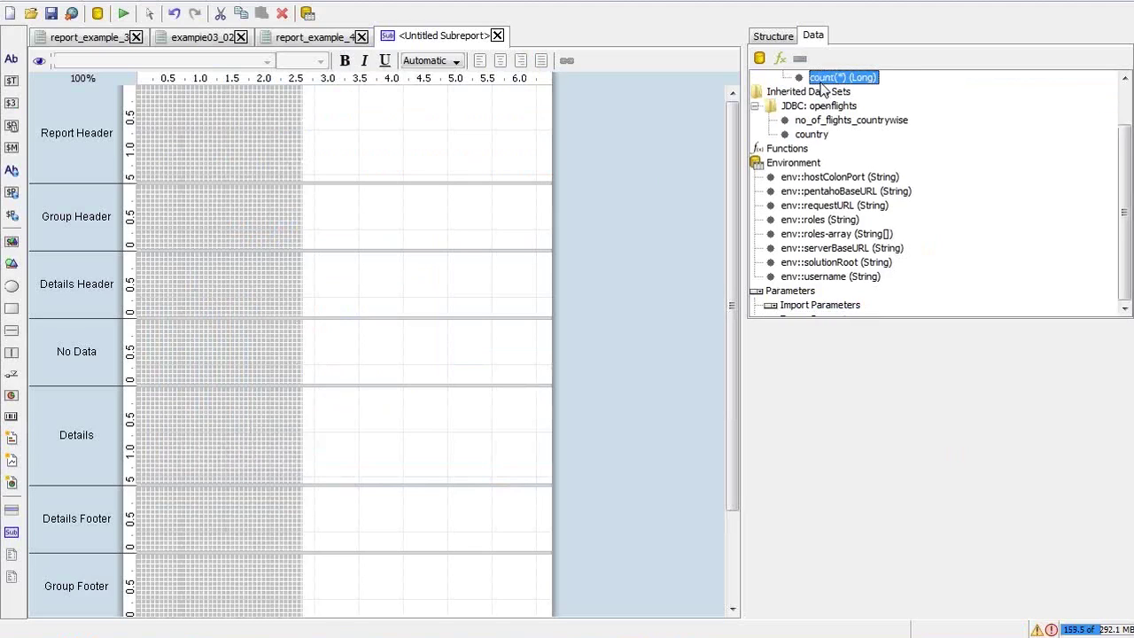
pyautogui.press('Up')
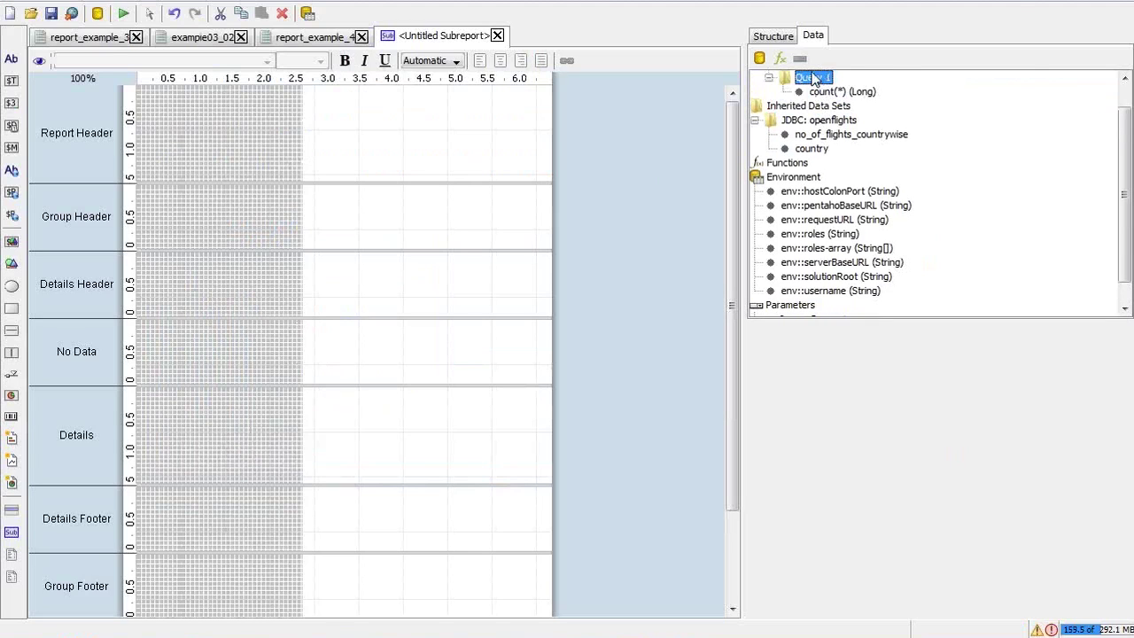
pyautogui.doubleClick(813, 78)
pyautogui.tripleClick(475, 174)
pyautogui.write('get_total_flights')
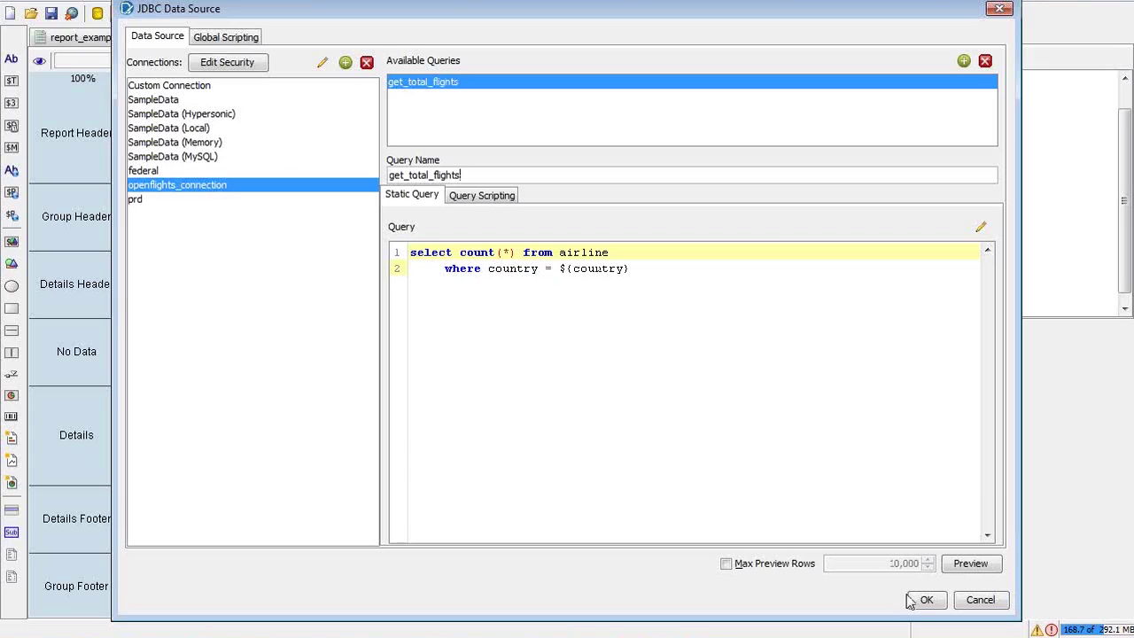
pyautogui.click(970, 564)
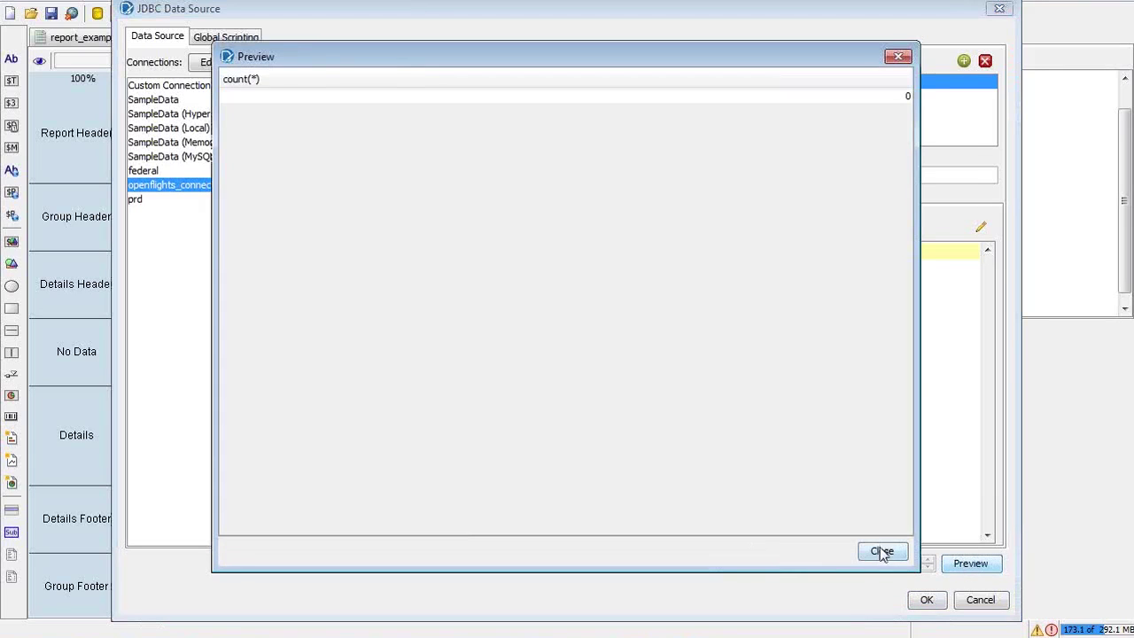
pyautogui.click(881, 552)
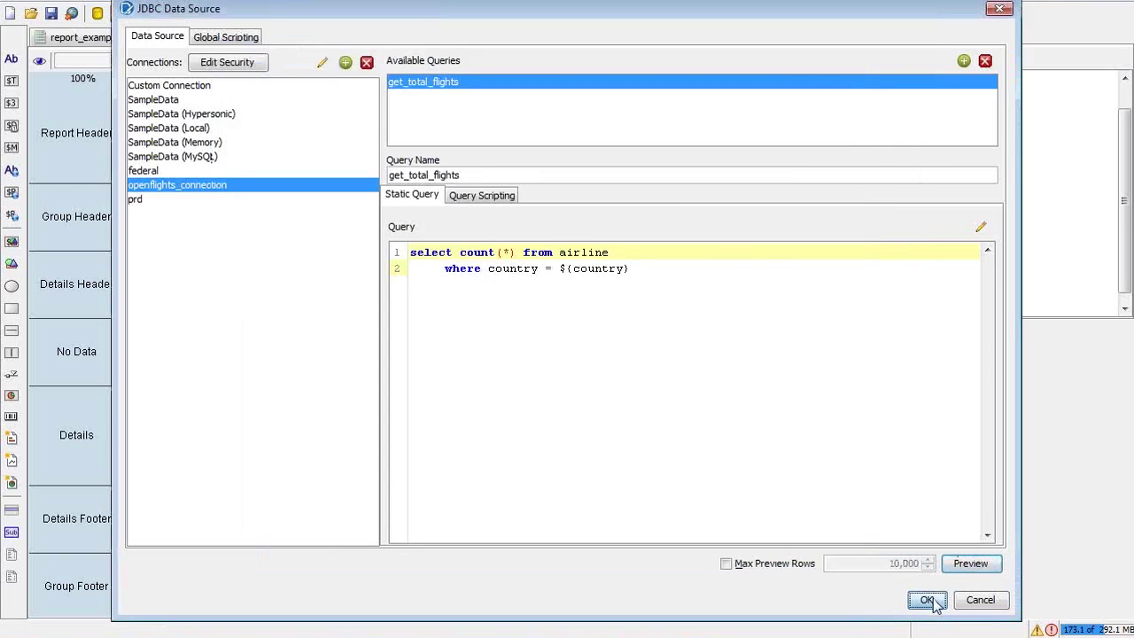
pyautogui.click(926, 600)
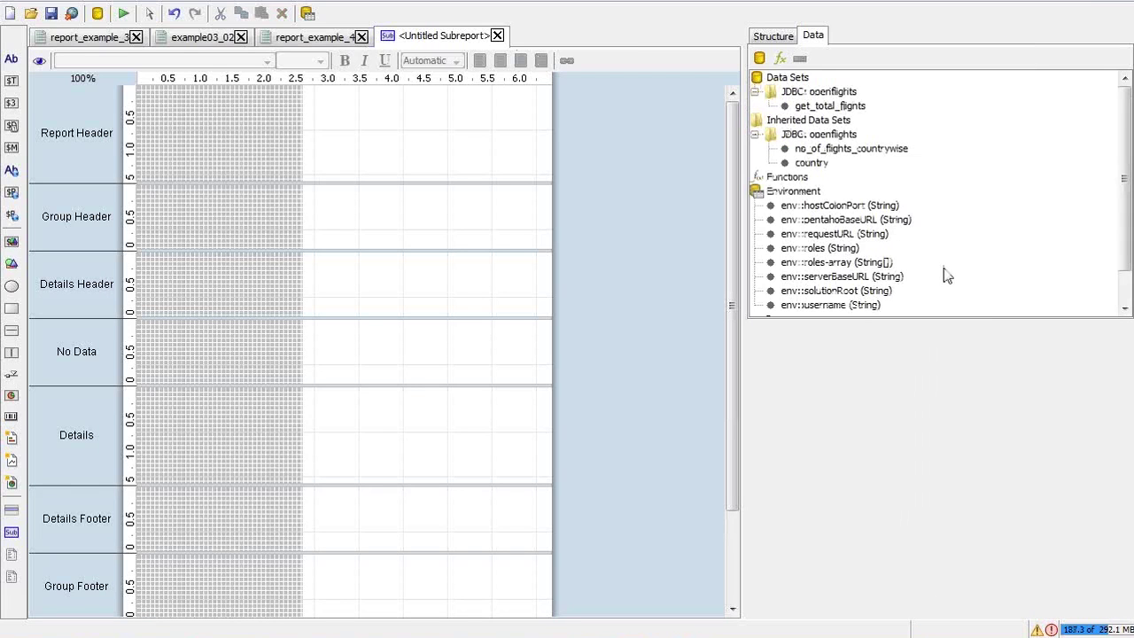
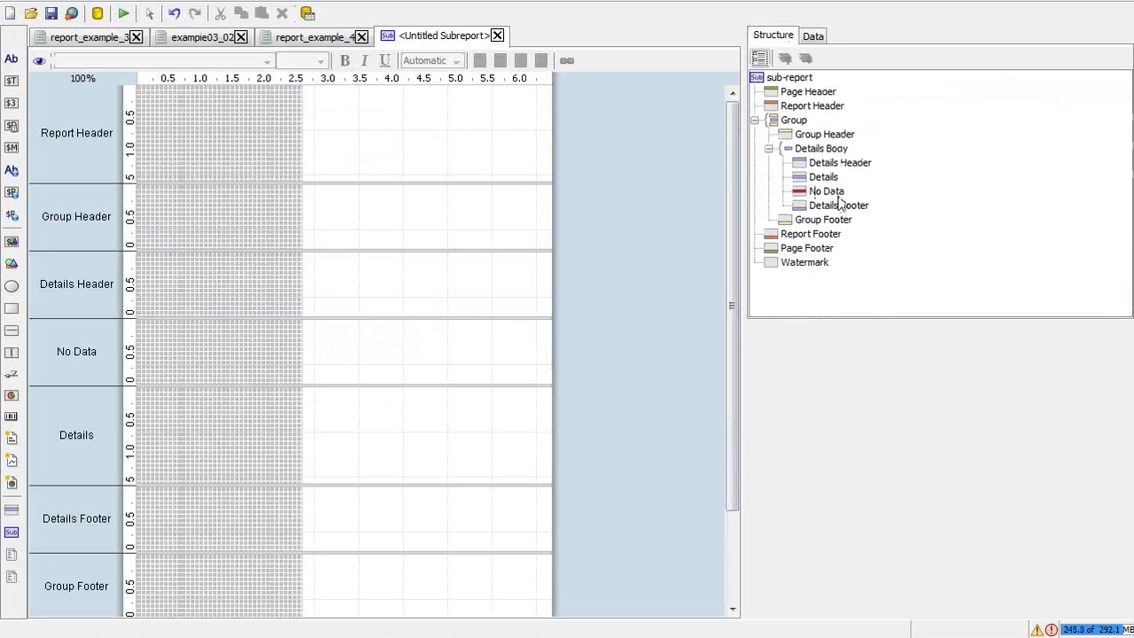
# Select the sub-report's Details band and place a label in it
pyautogui.click(829, 187)
pyautogui.click(828, 180)
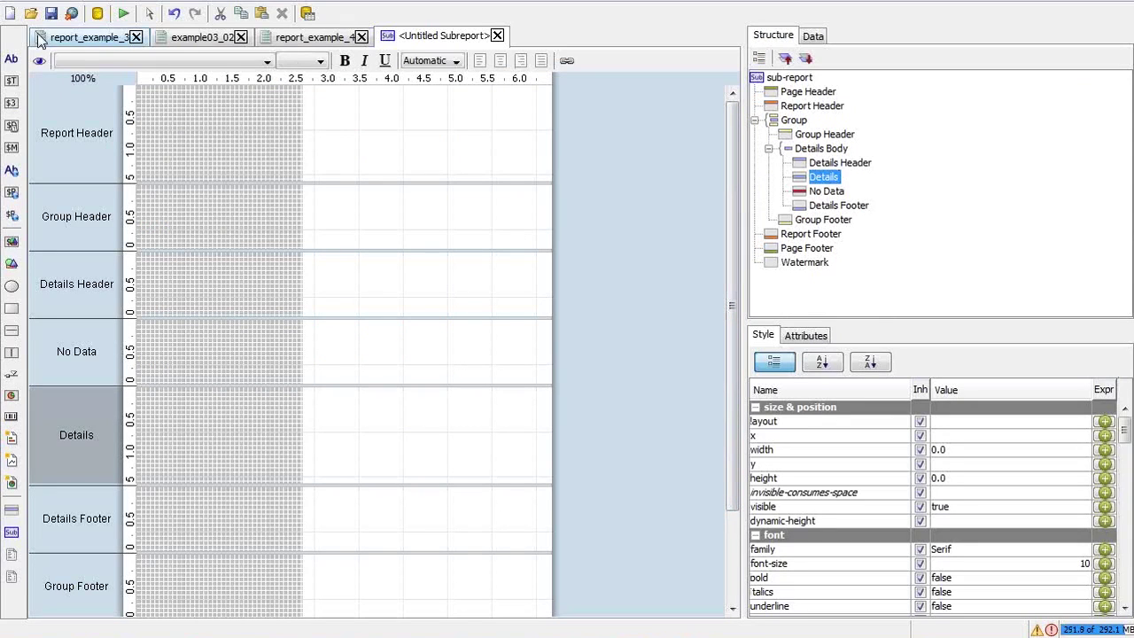
pyautogui.click(14, 59)
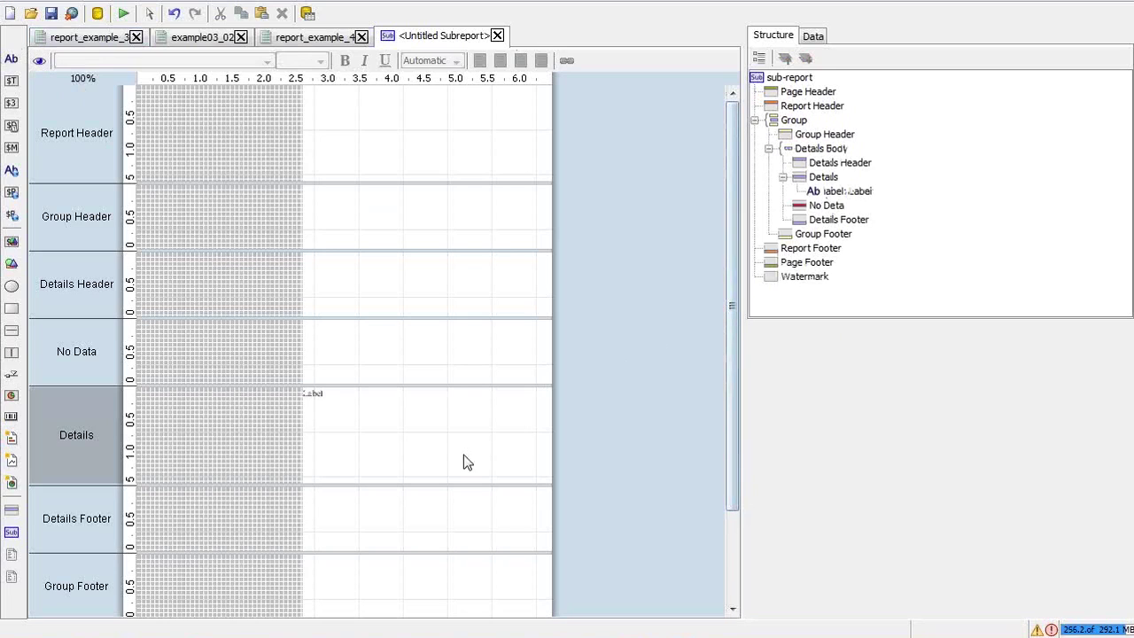
# Check the sub-report's get_total_flights data set in the Data tab
pyautogui.click(812, 35)
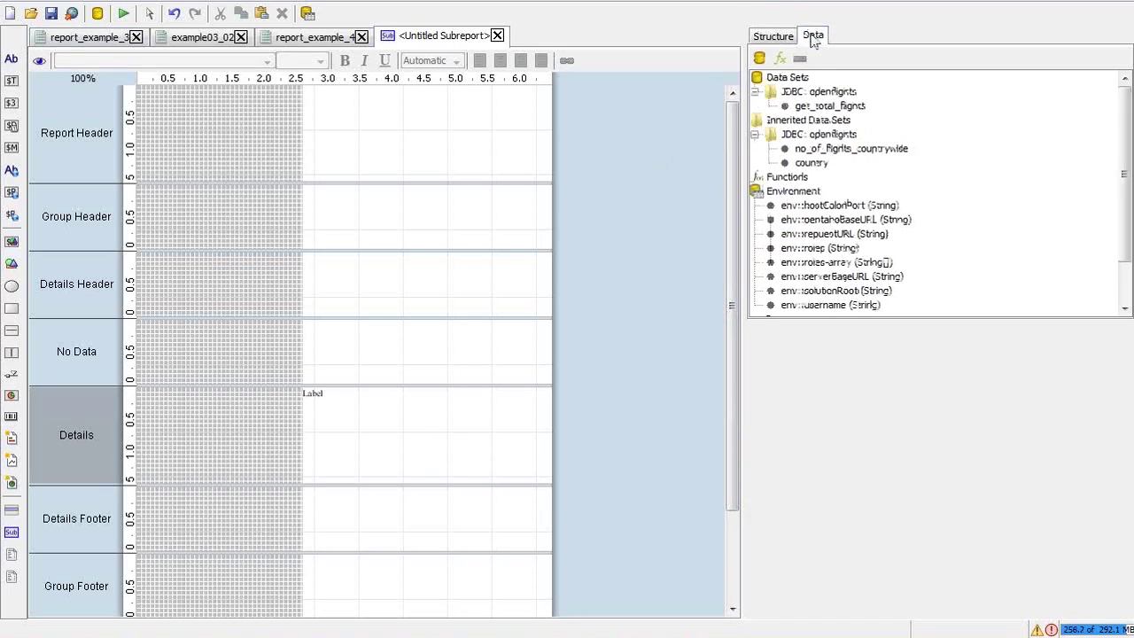
pyautogui.click(823, 107)
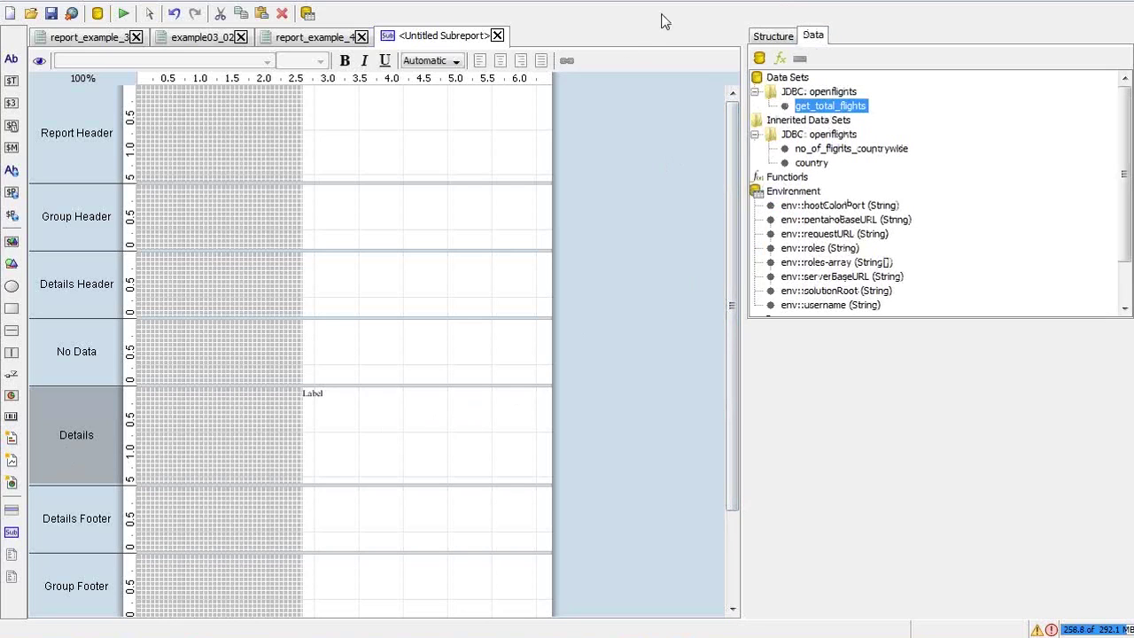
pyautogui.click(773, 35)
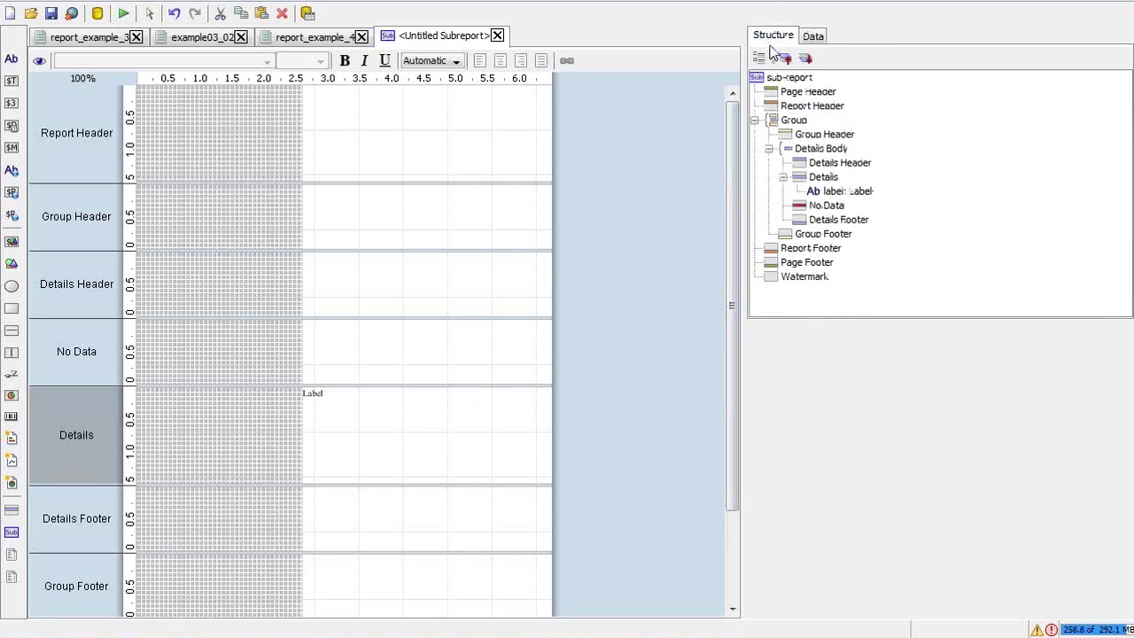
pyautogui.click(830, 180)
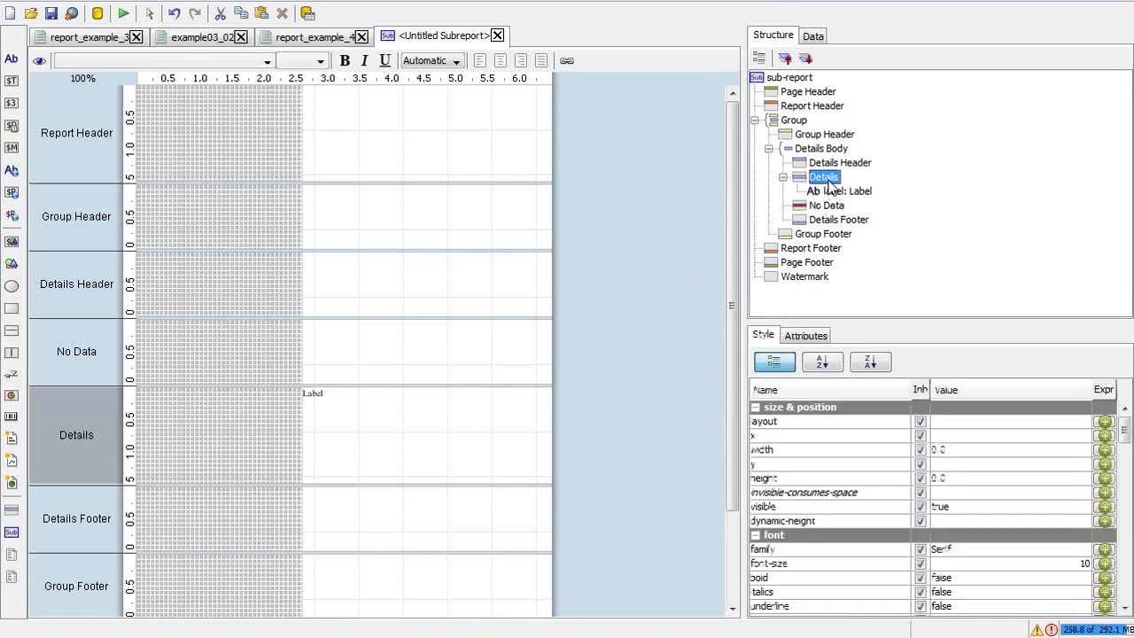
pyautogui.click(812, 36)
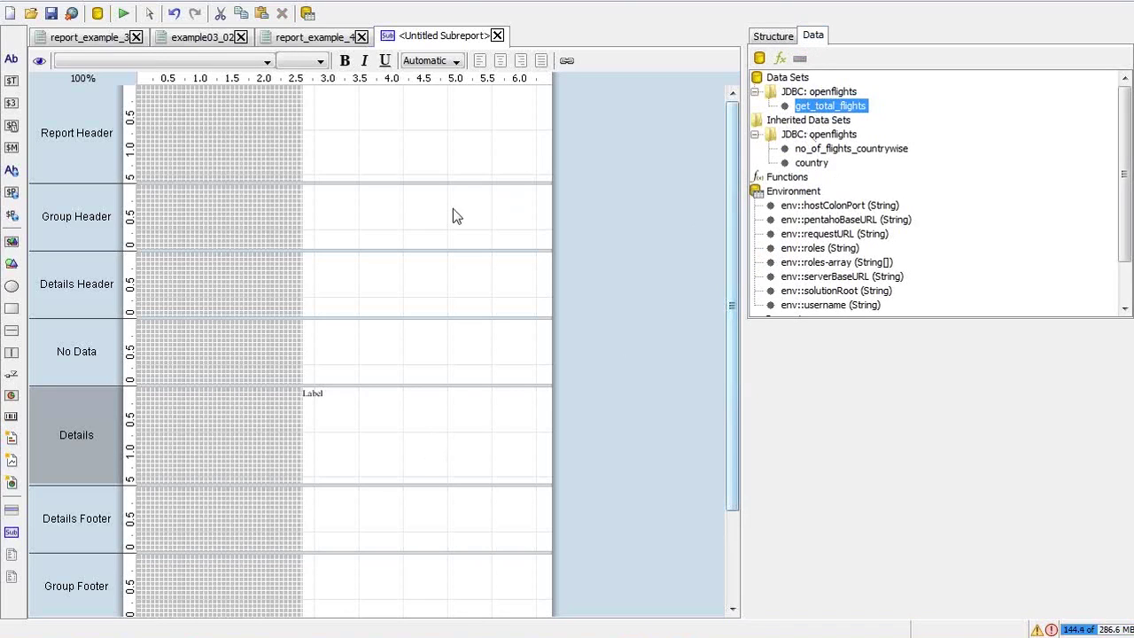
# Place a number field in the Details band and set the band's layout to row
pyautogui.click(12, 103)
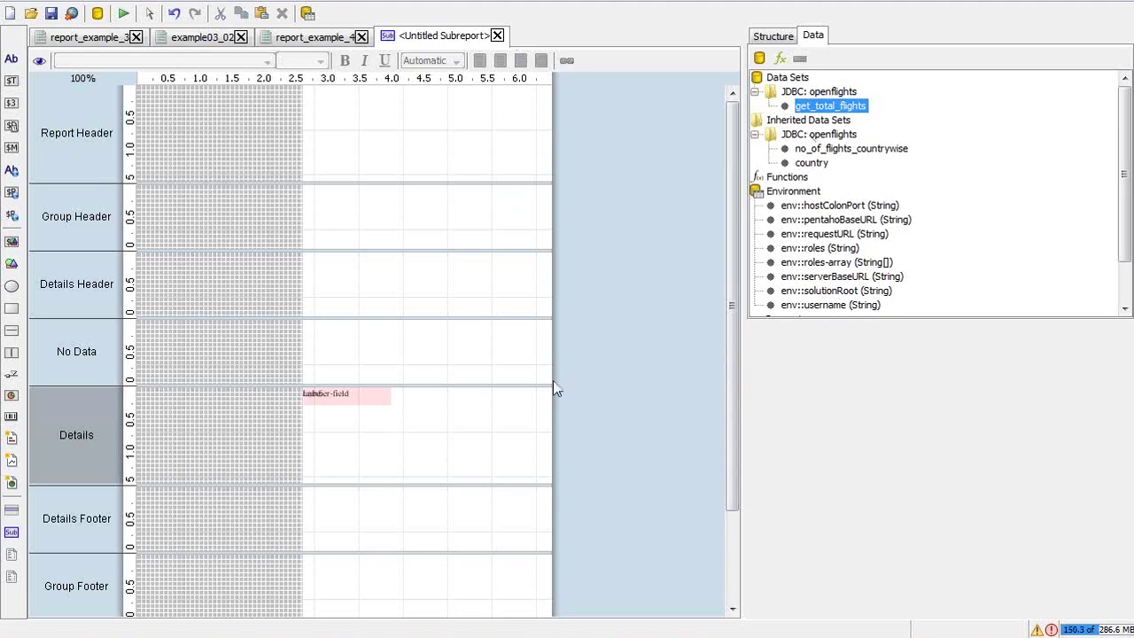
pyautogui.click(783, 38)
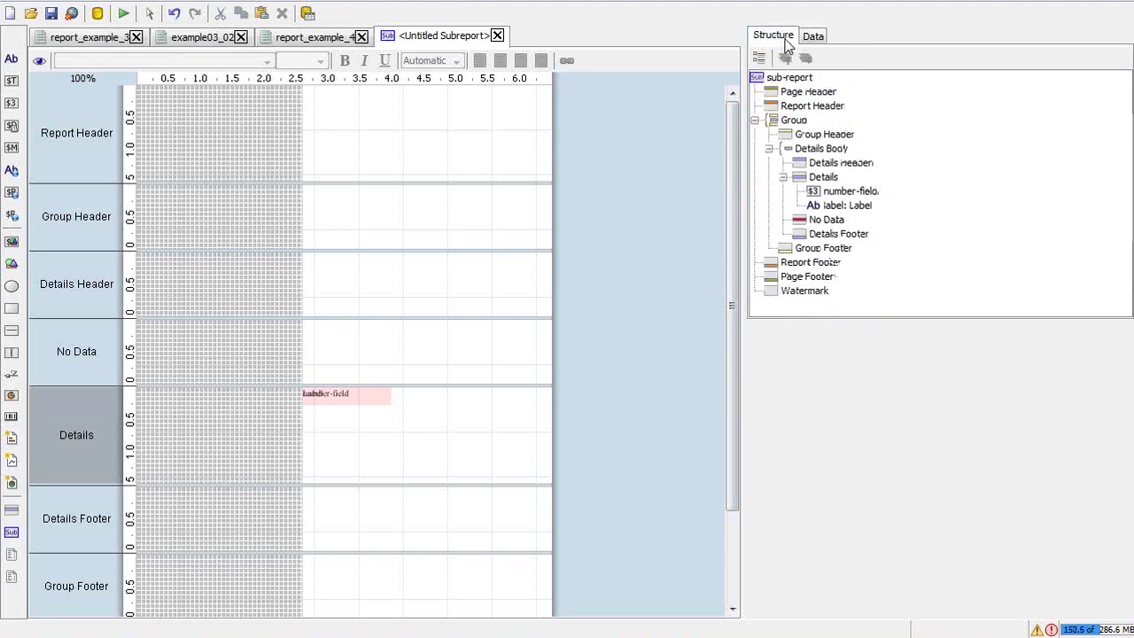
pyautogui.click(824, 178)
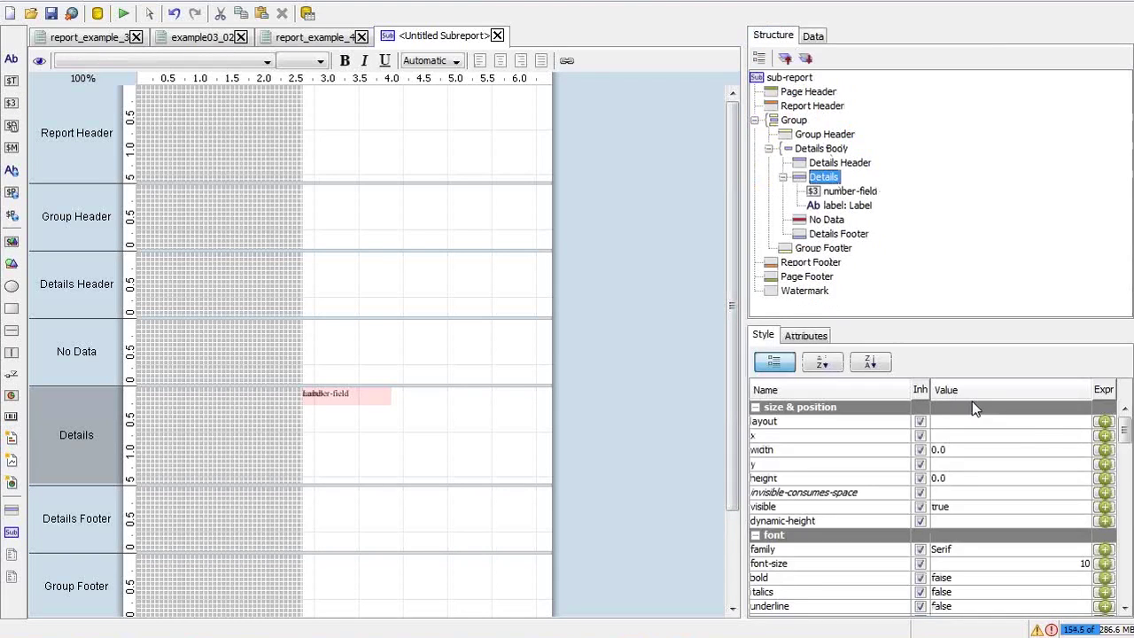
pyautogui.click(1038, 421)
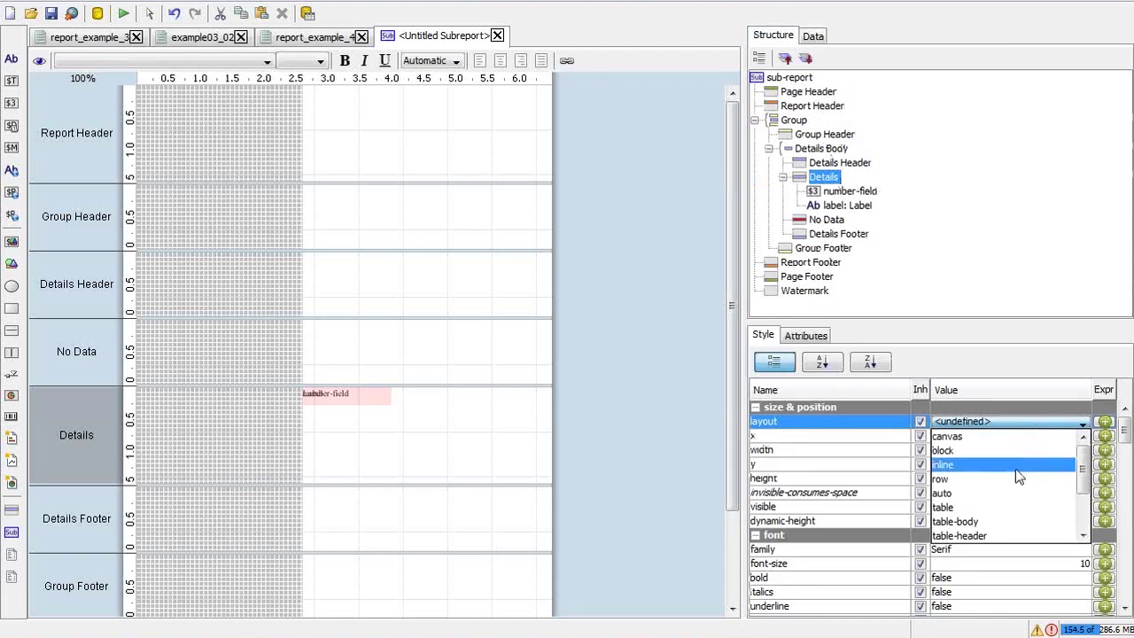
pyautogui.click(995, 481)
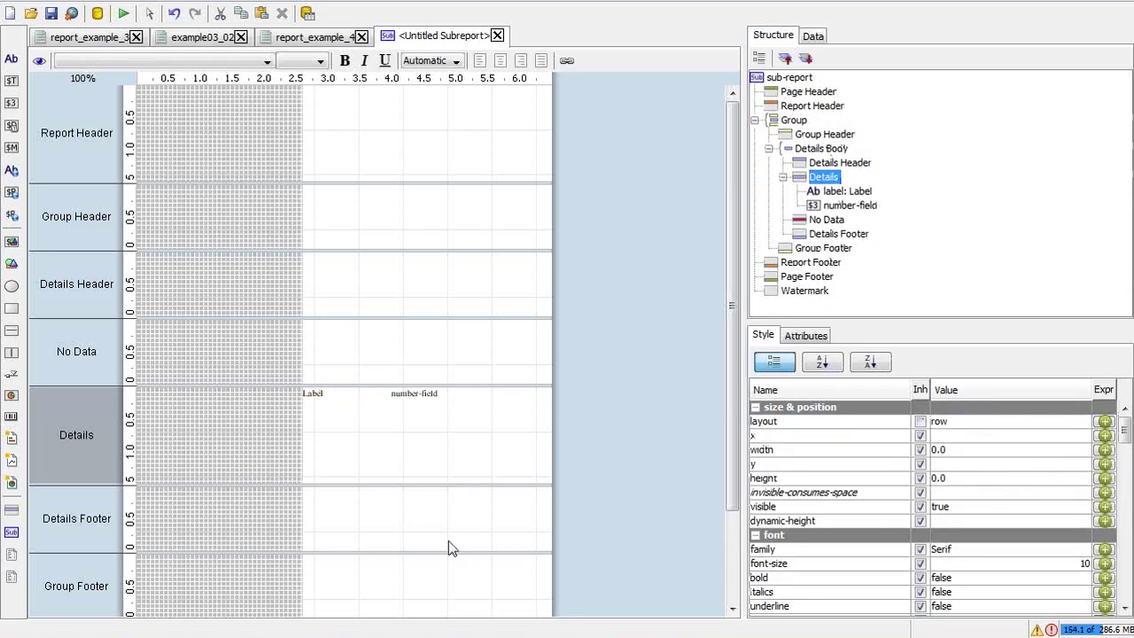
pyautogui.click(322, 395)
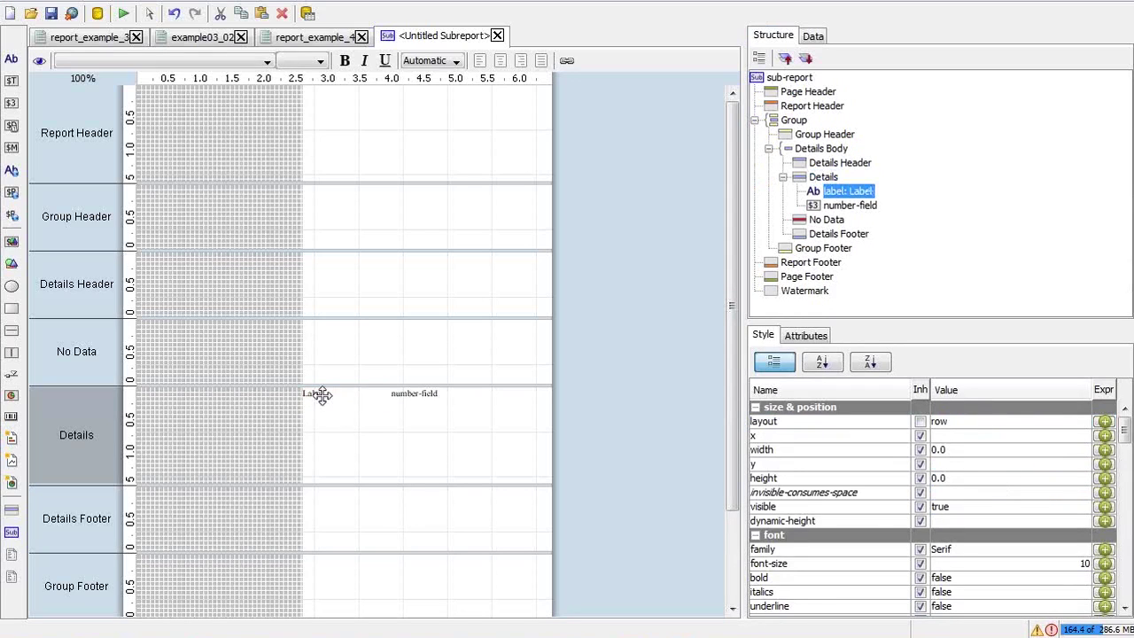
# Replace the label's 'Label' text with 'Total No. of Flights'
pyautogui.doubleClick(384, 397)
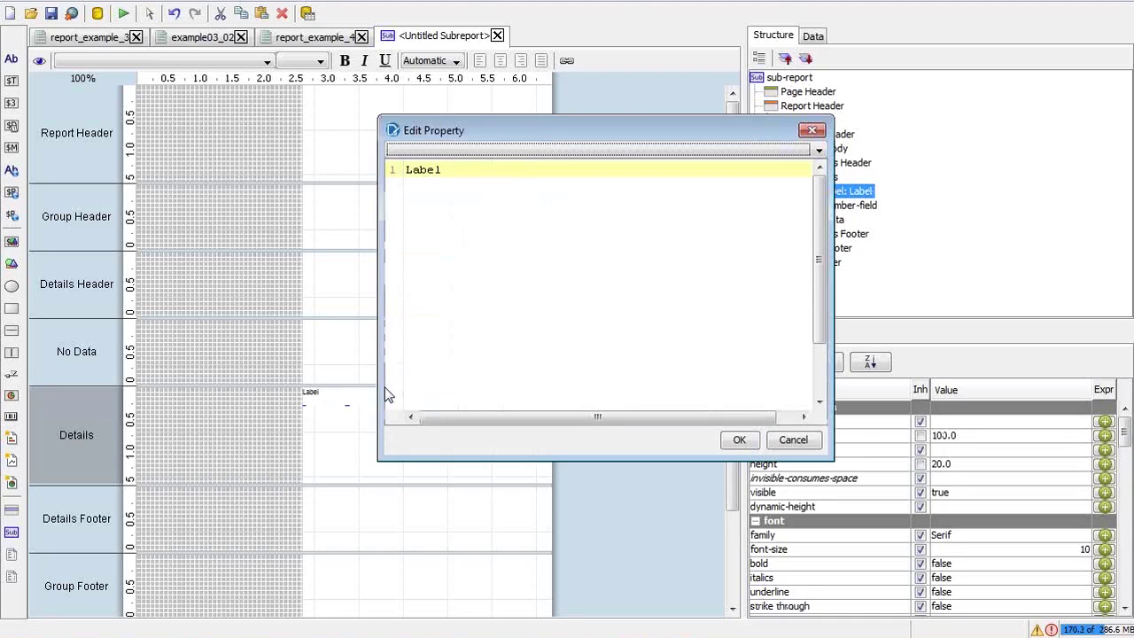
pyautogui.moveTo(519, 174); pyautogui.dragTo(397, 172)
pyautogui.press('BackSpace')
pyautogui.write('Total No. of')
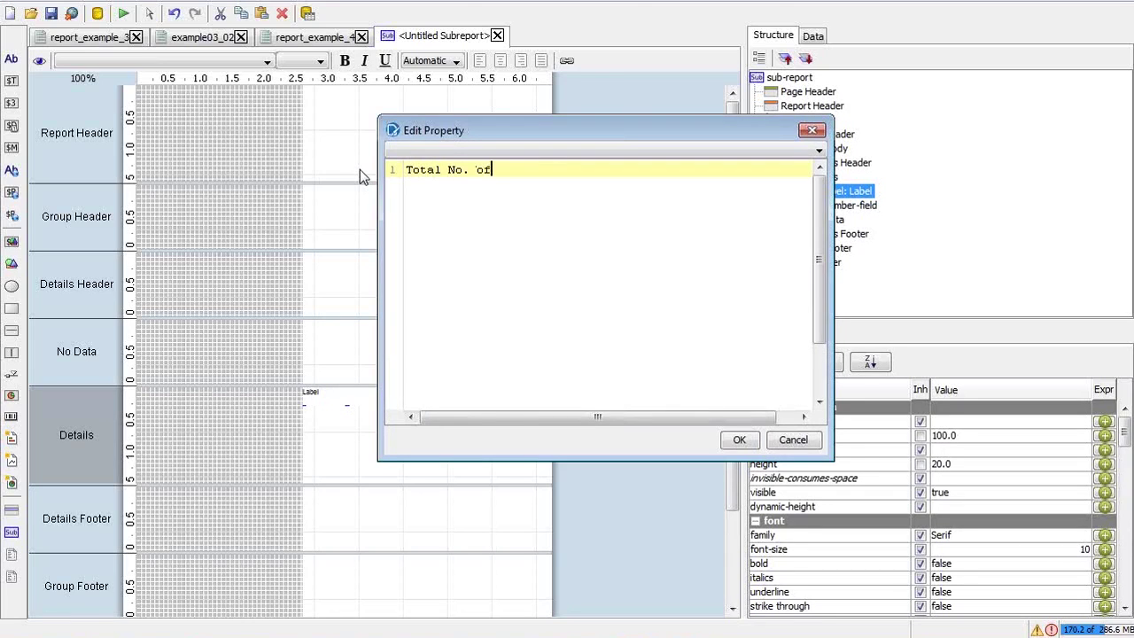
pyautogui.write(' Flights:')
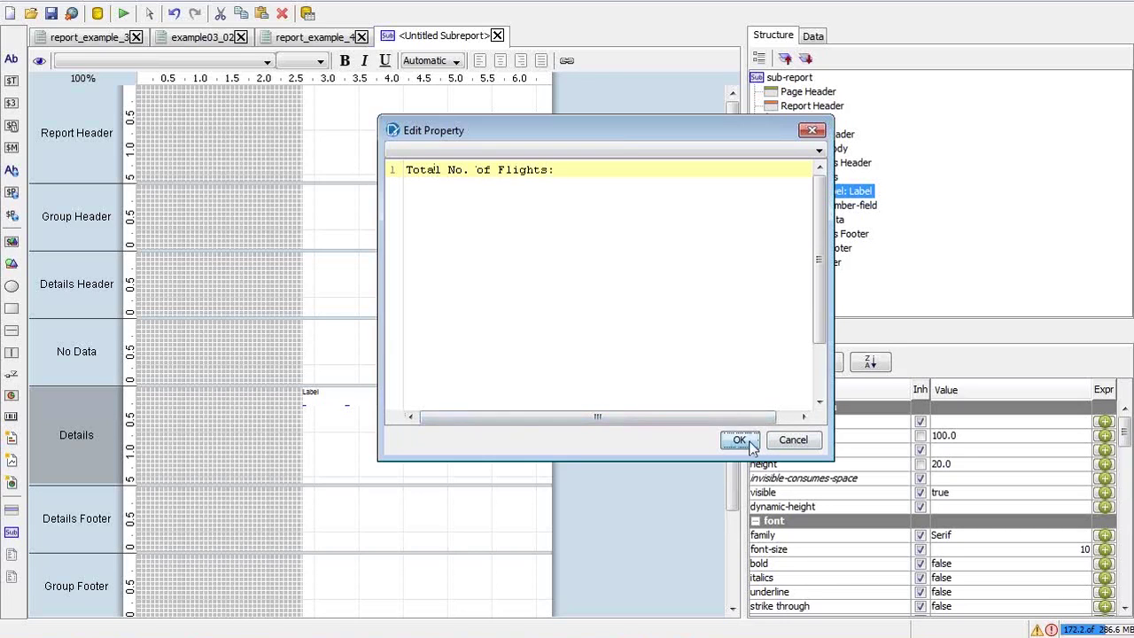
pyautogui.click(736, 439)
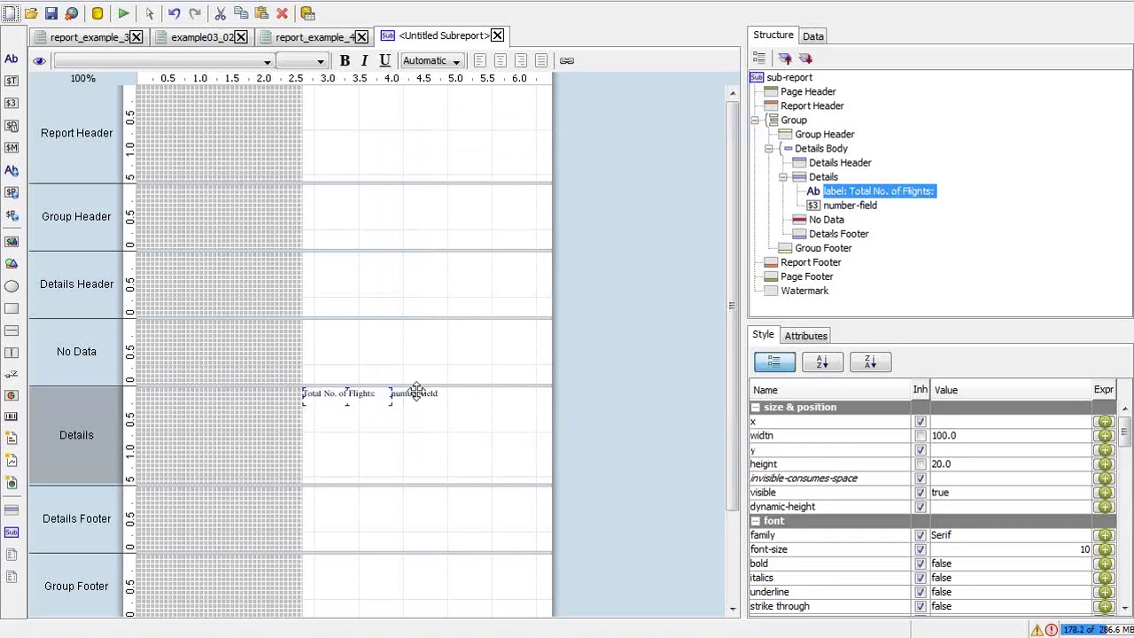
# Look through the number field's Attributes field list, closing it without choosing
pyautogui.click(416, 392)
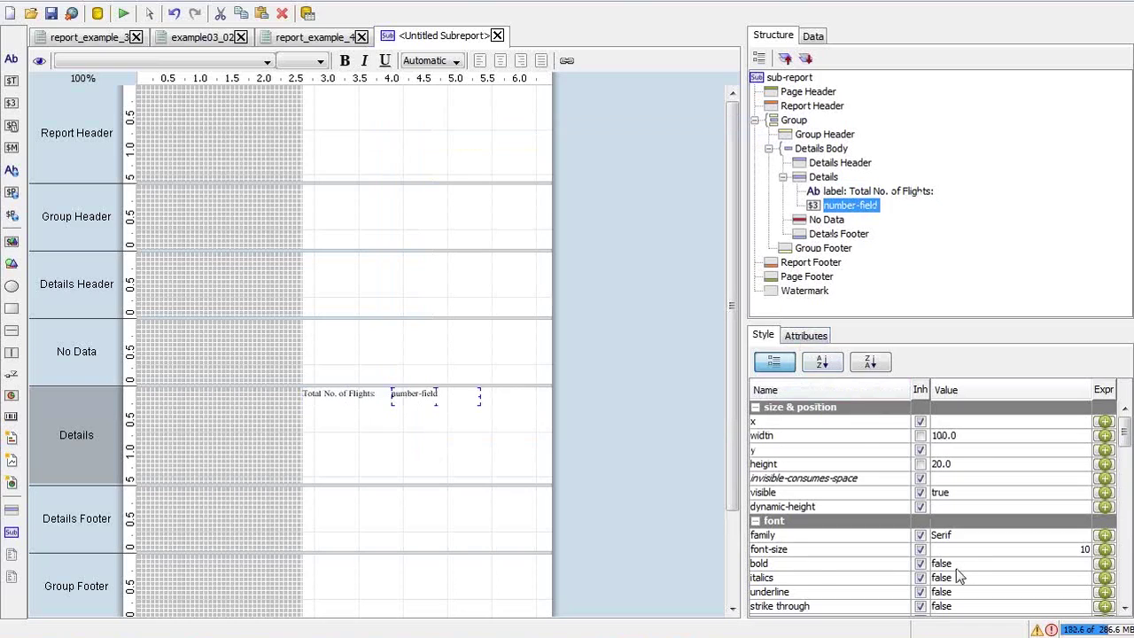
pyautogui.click(813, 338)
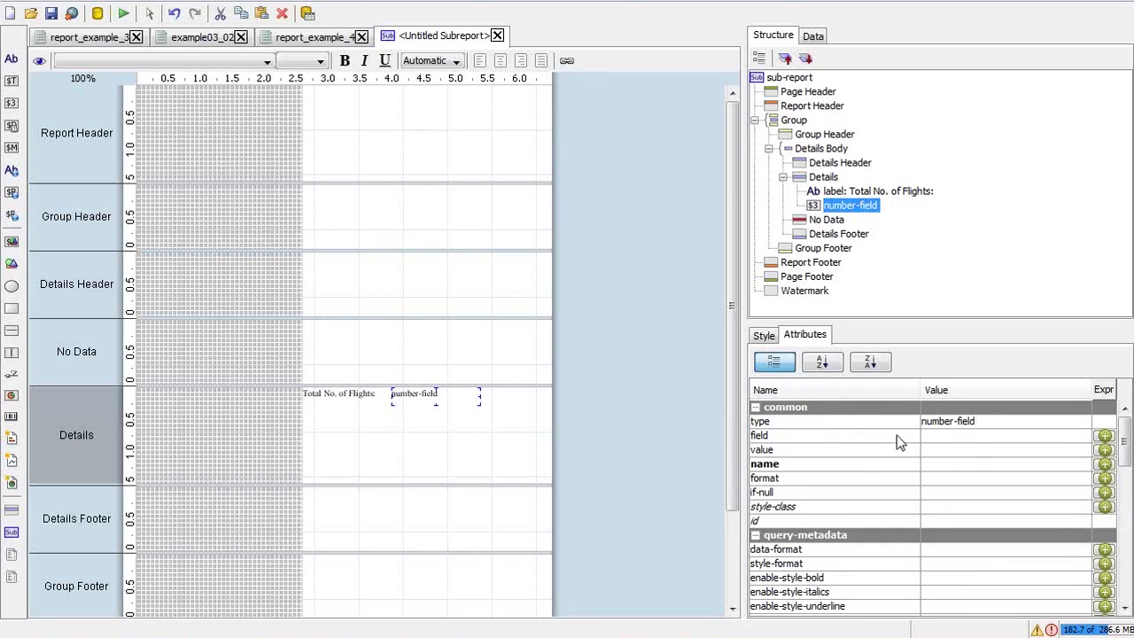
pyautogui.click(931, 435)
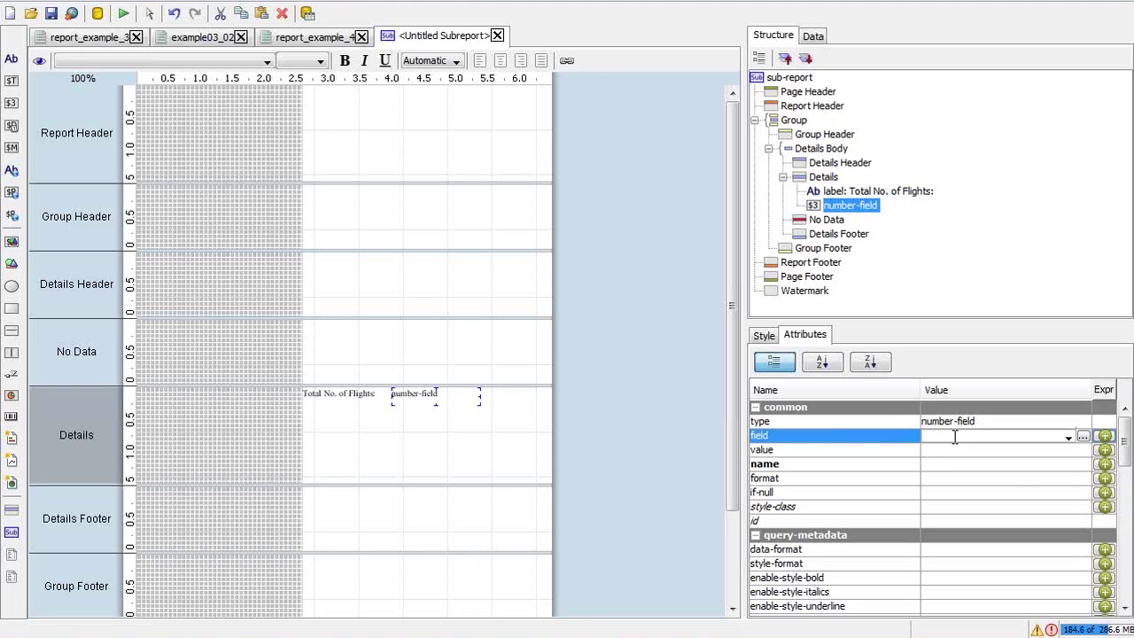
pyautogui.click(1068, 438)
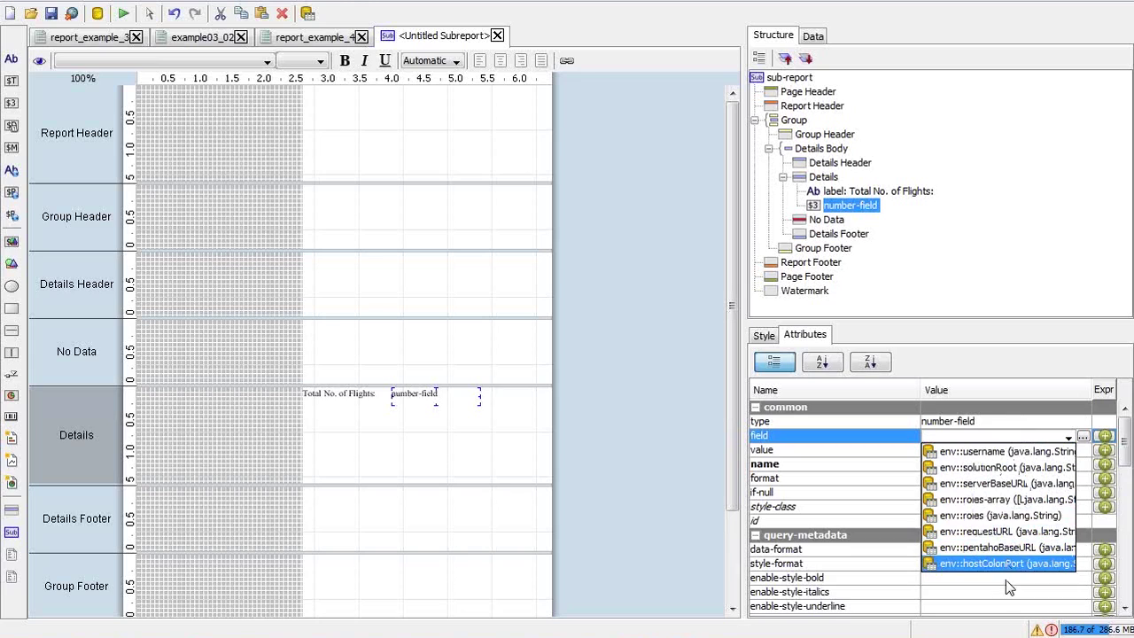
pyautogui.click(813, 37)
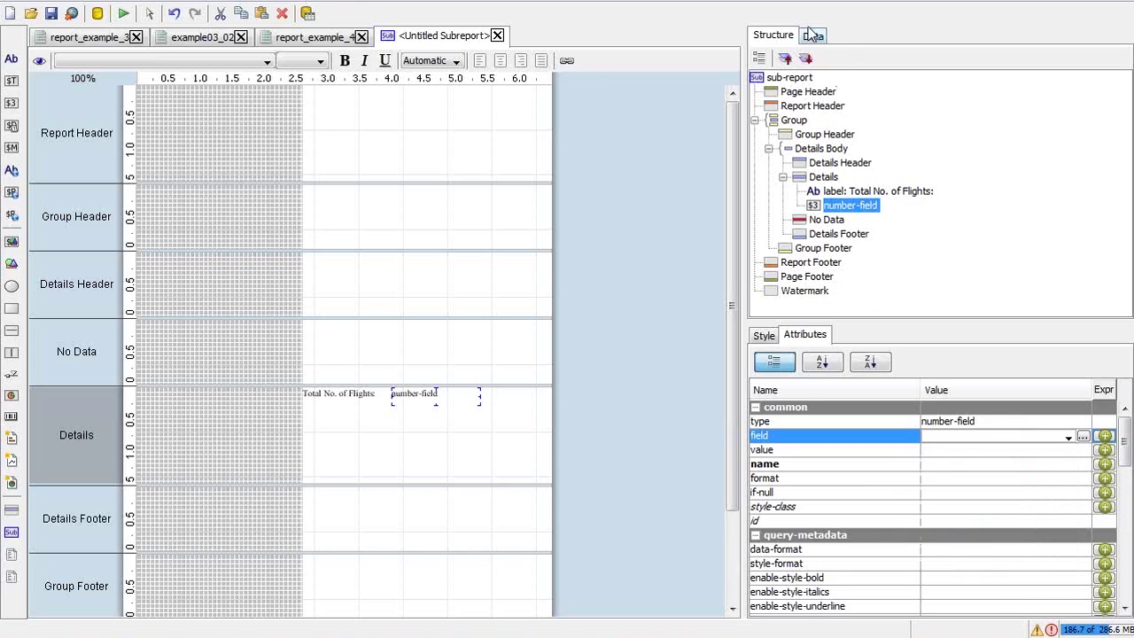
# Open the get_total_flights query from the Data tab for editing
pyautogui.click(811, 40)
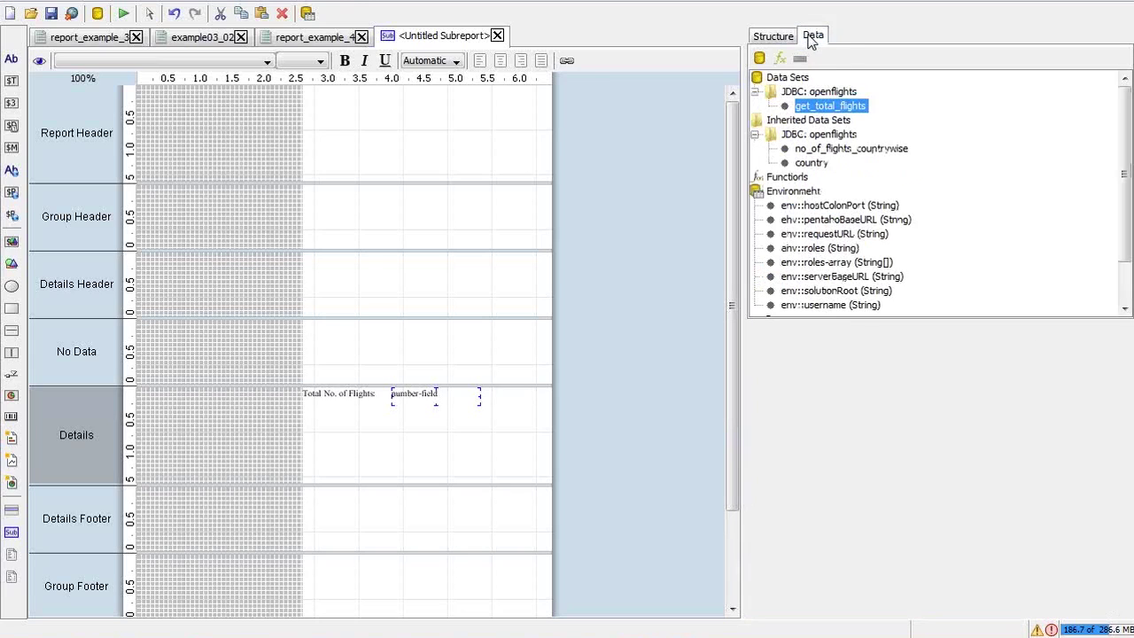
pyautogui.click(823, 107)
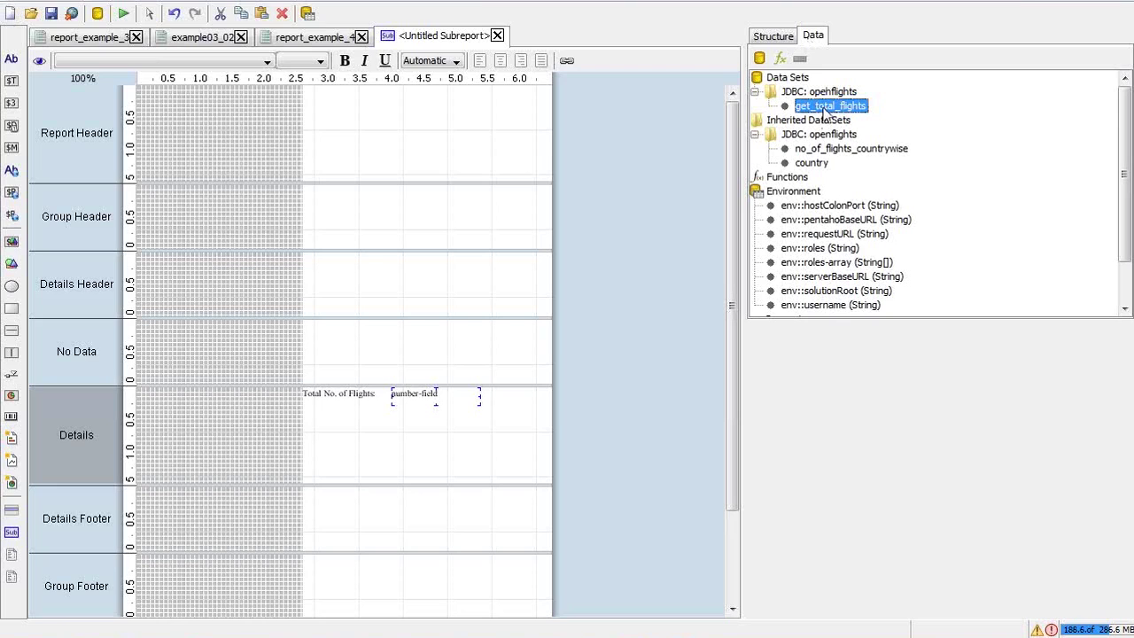
pyautogui.doubleClick(823, 107)
# Alias count(*) as no_of_flights in the get_total_flights query and save it
pyautogui.click(524, 253)
pyautogui.press('Left')
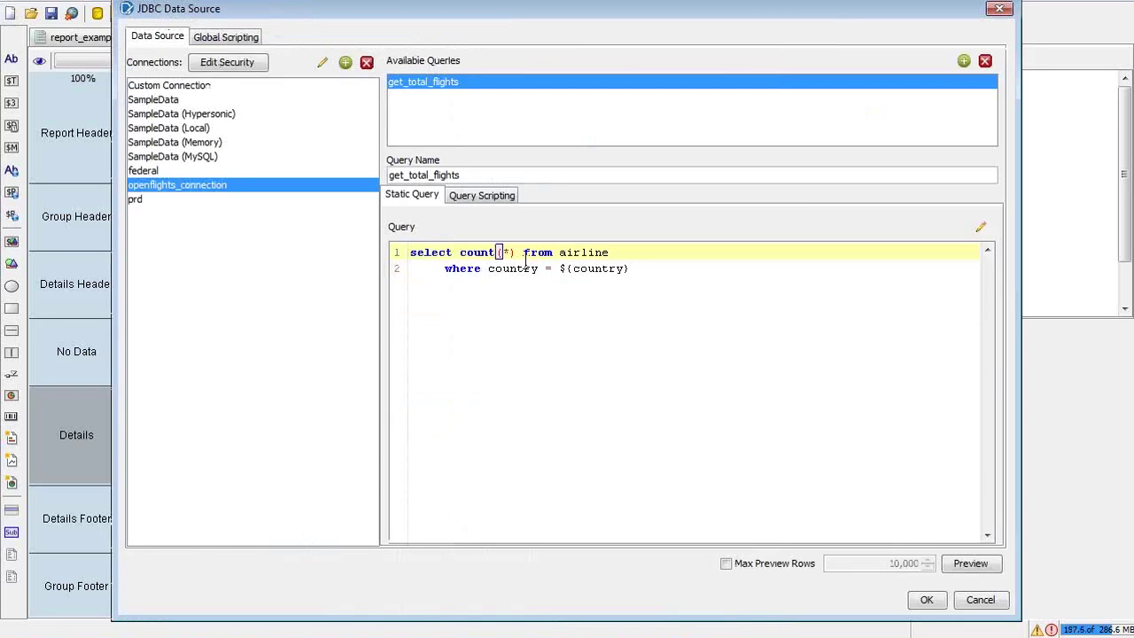
pyautogui.write('no_of_flights')
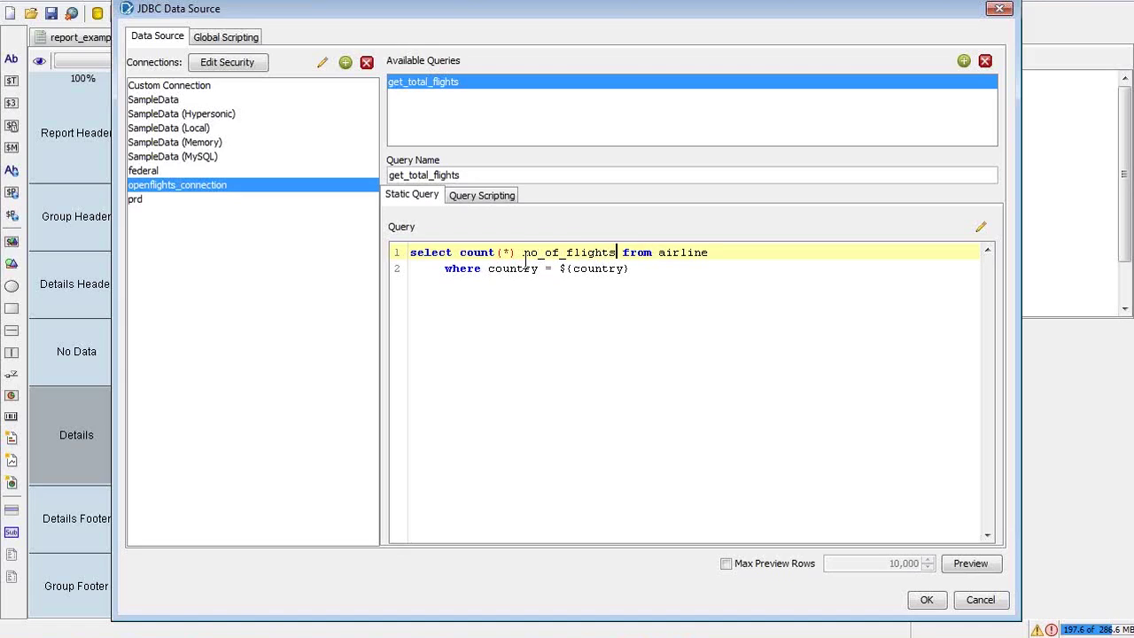
pyautogui.doubleClick(525, 254)
pyautogui.hotkey('ctrl', 'c')
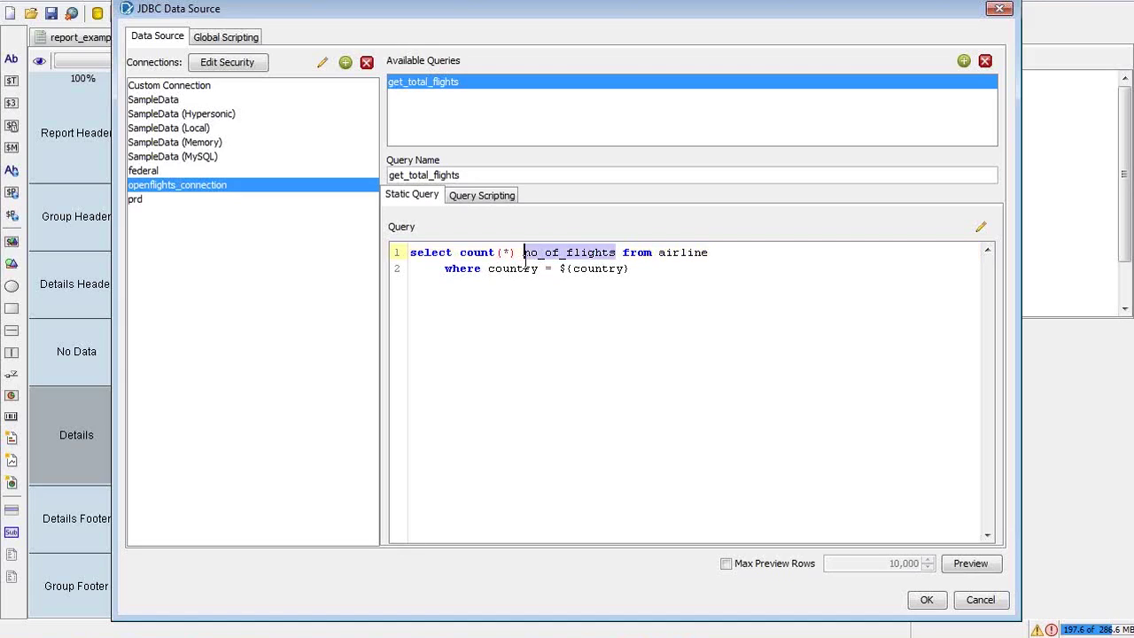
pyautogui.click(710, 291)
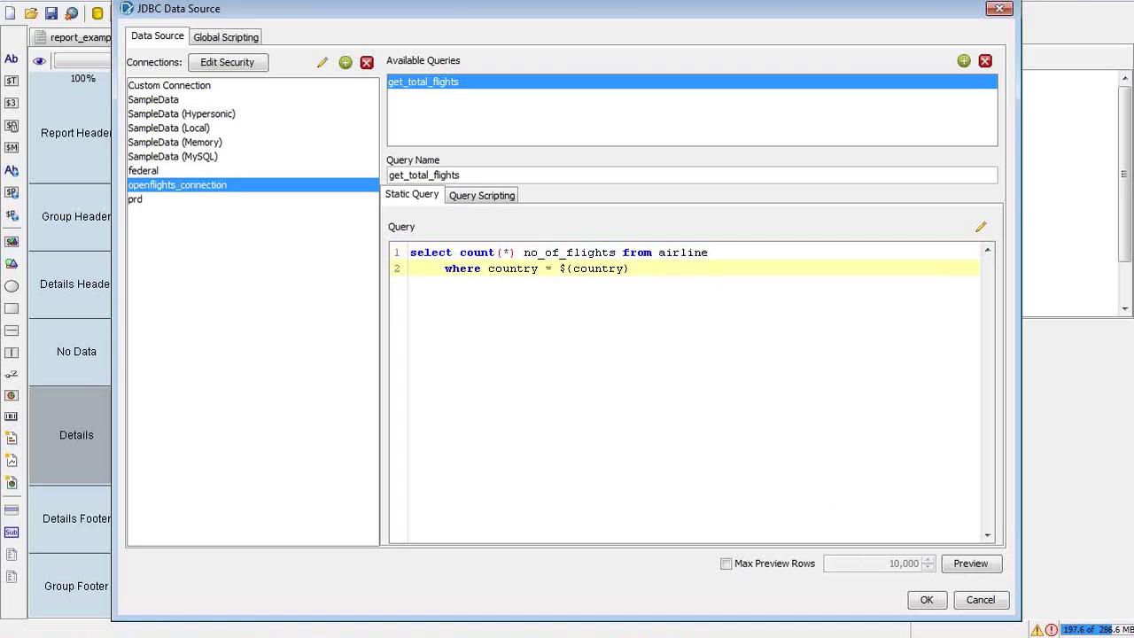
pyautogui.click(926, 600)
pyautogui.click(837, 106)
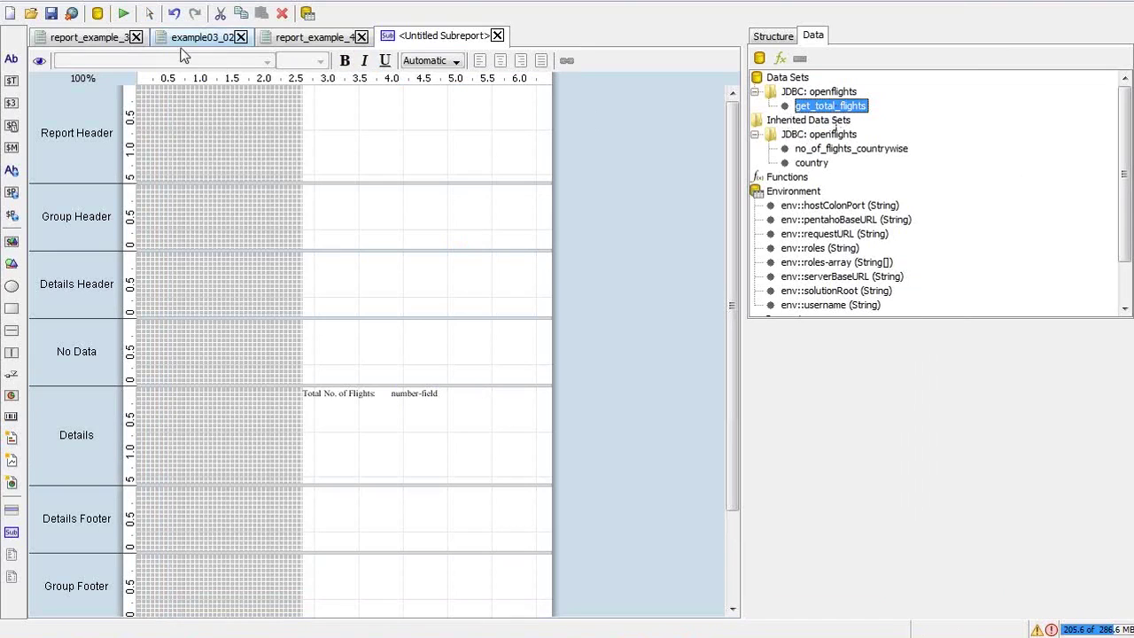
# Inspect the countrywise data set's fields in the report_example_4 master report
pyautogui.click(283, 41)
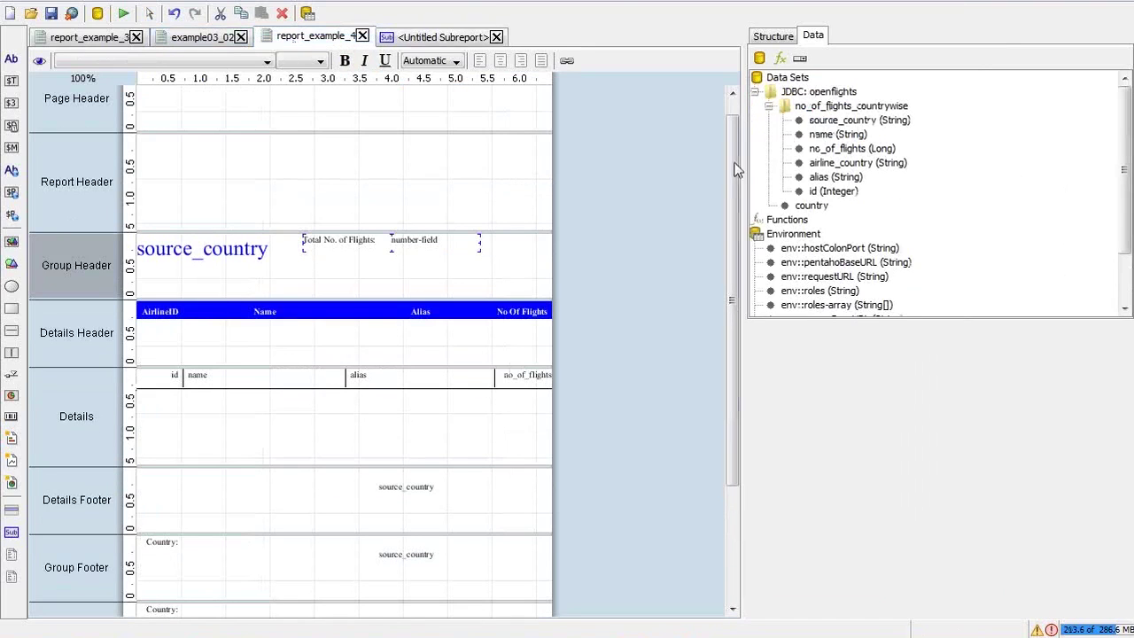
pyautogui.click(819, 133)
pyautogui.click(819, 163)
pyautogui.click(819, 178)
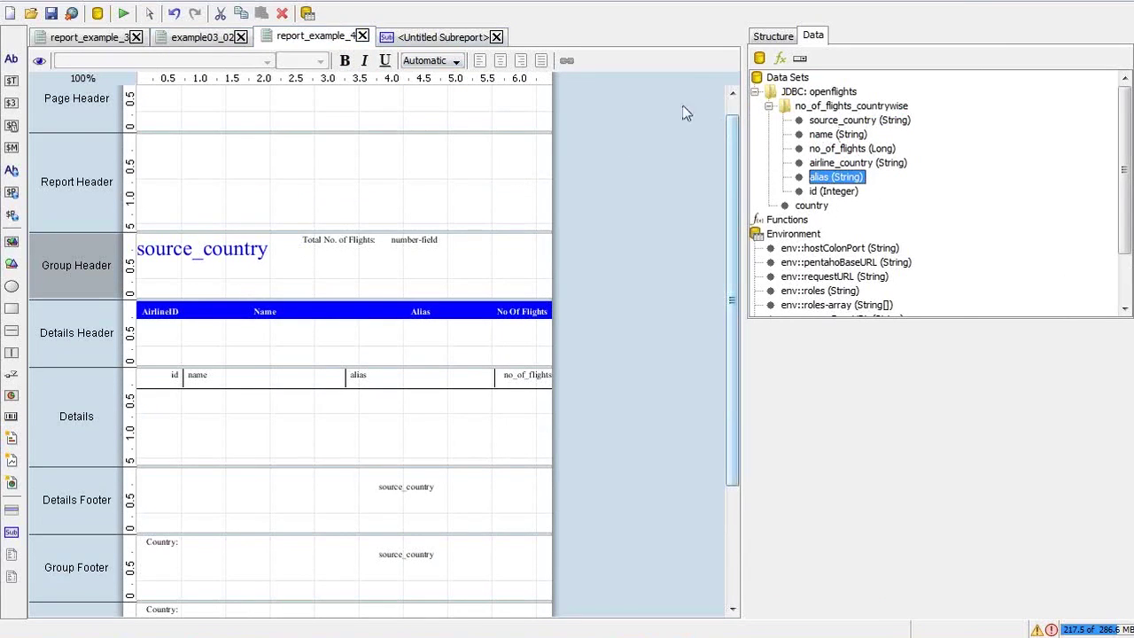
# In the subreport, set the number field's field attribute to no_of_flights
pyautogui.click(430, 36)
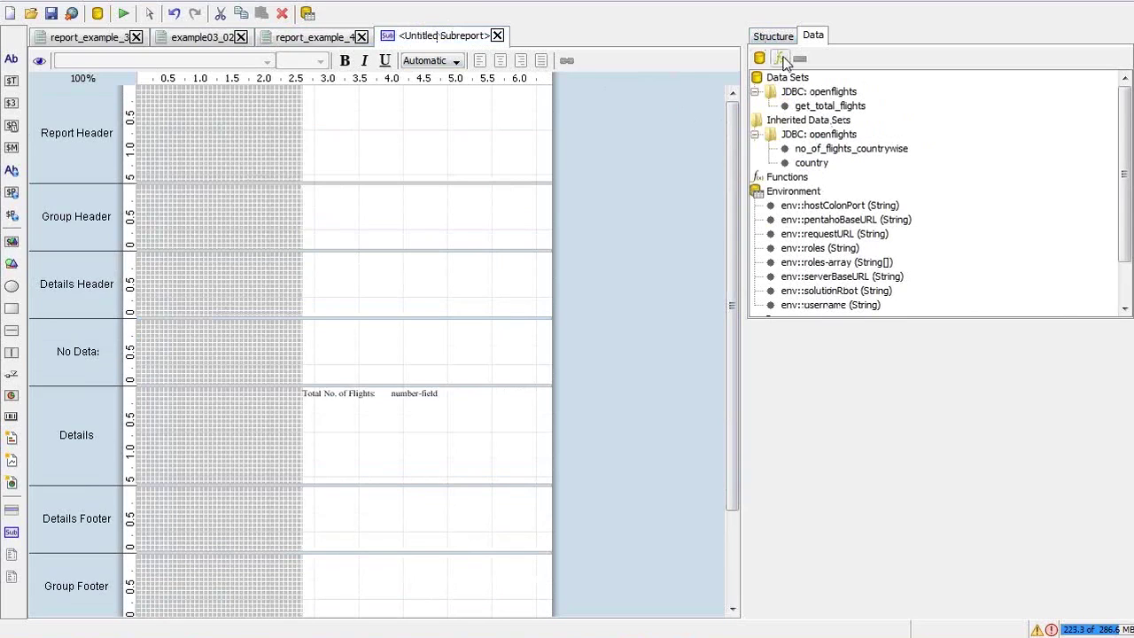
pyautogui.click(824, 106)
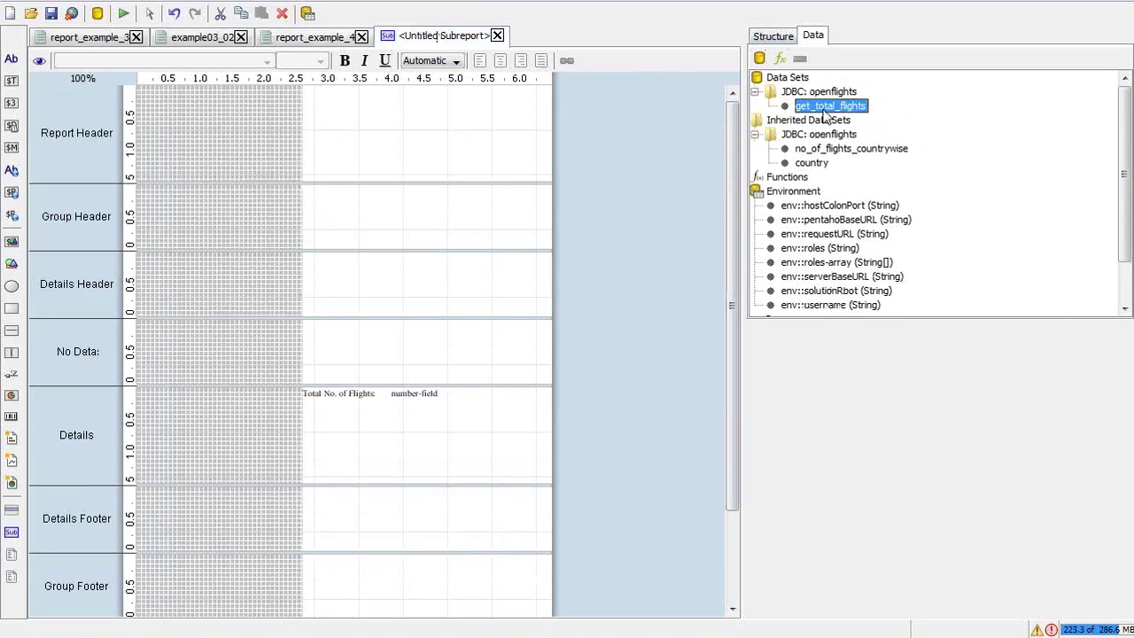
pyautogui.click(780, 36)
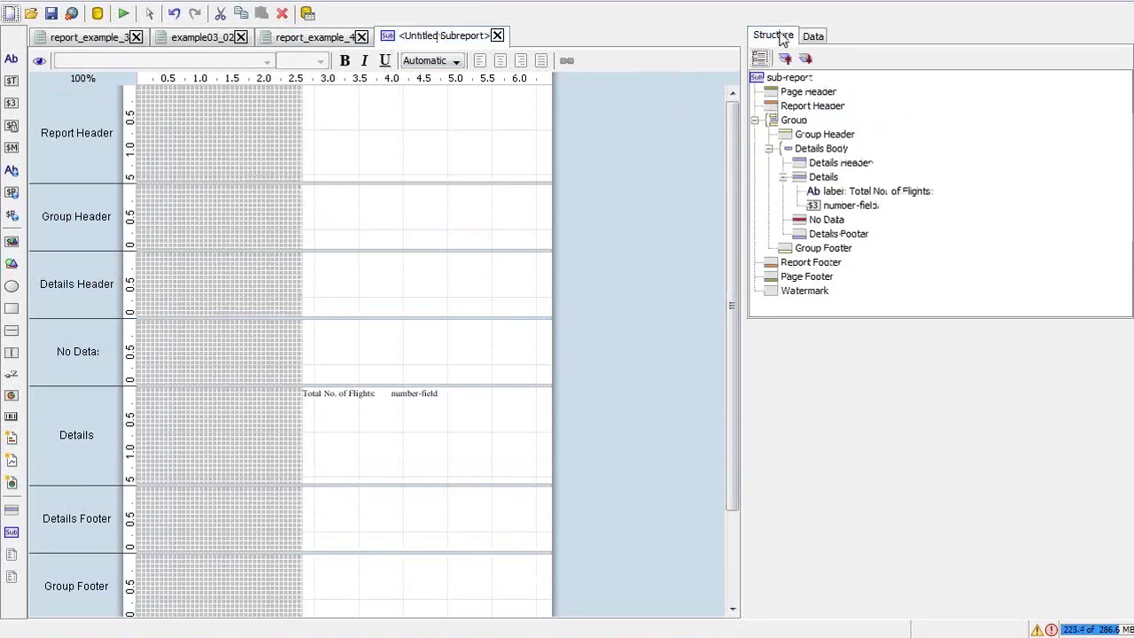
pyautogui.click(396, 394)
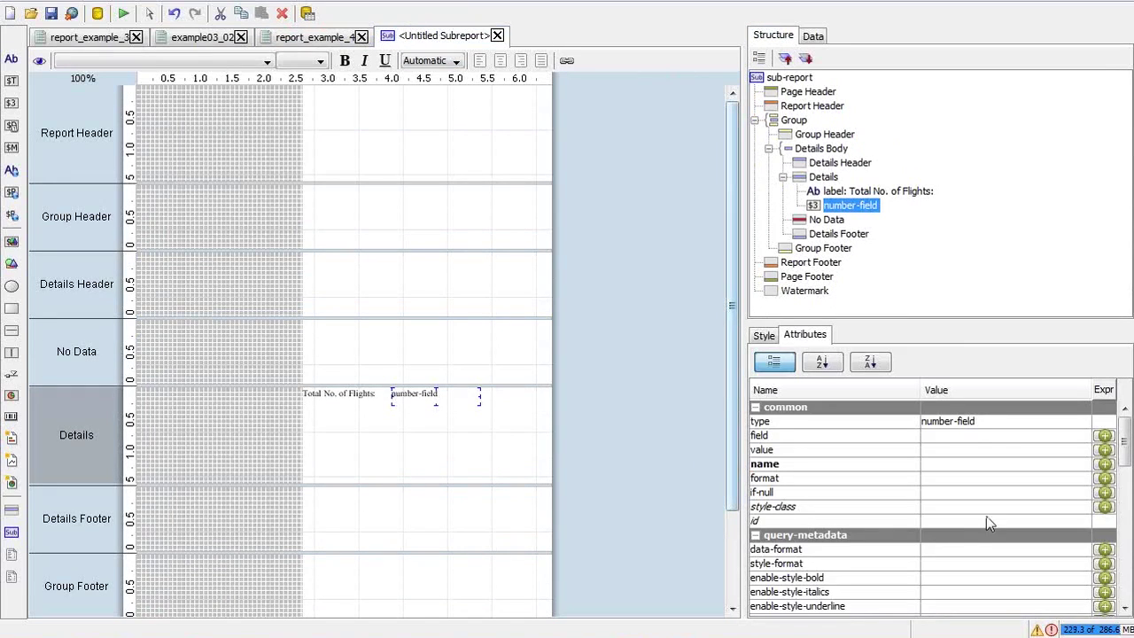
pyautogui.click(963, 436)
pyautogui.hotkey('ctrl', 'v')
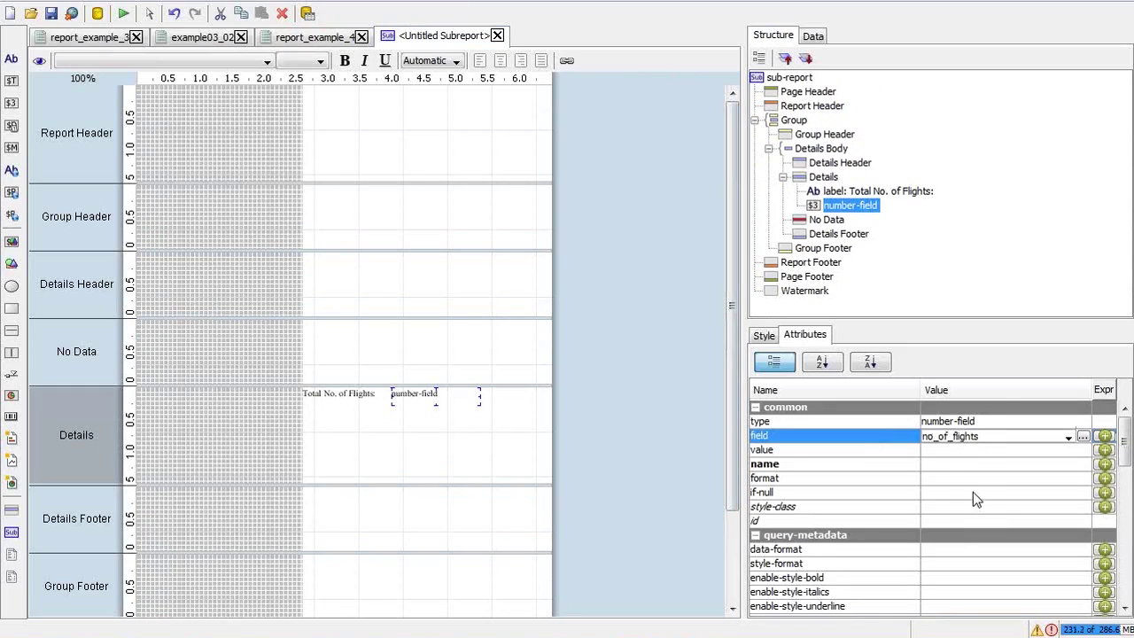
pyautogui.press('Return')
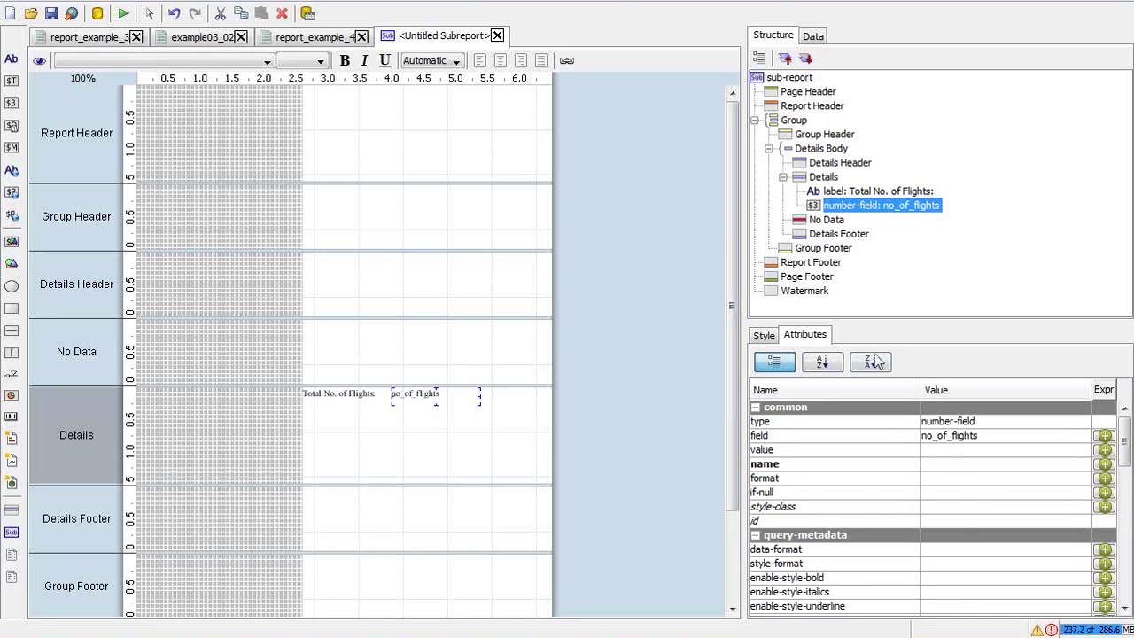
# Narrow the no_of_flights field to width 65, then select it together with the label
pyautogui.click(764, 336)
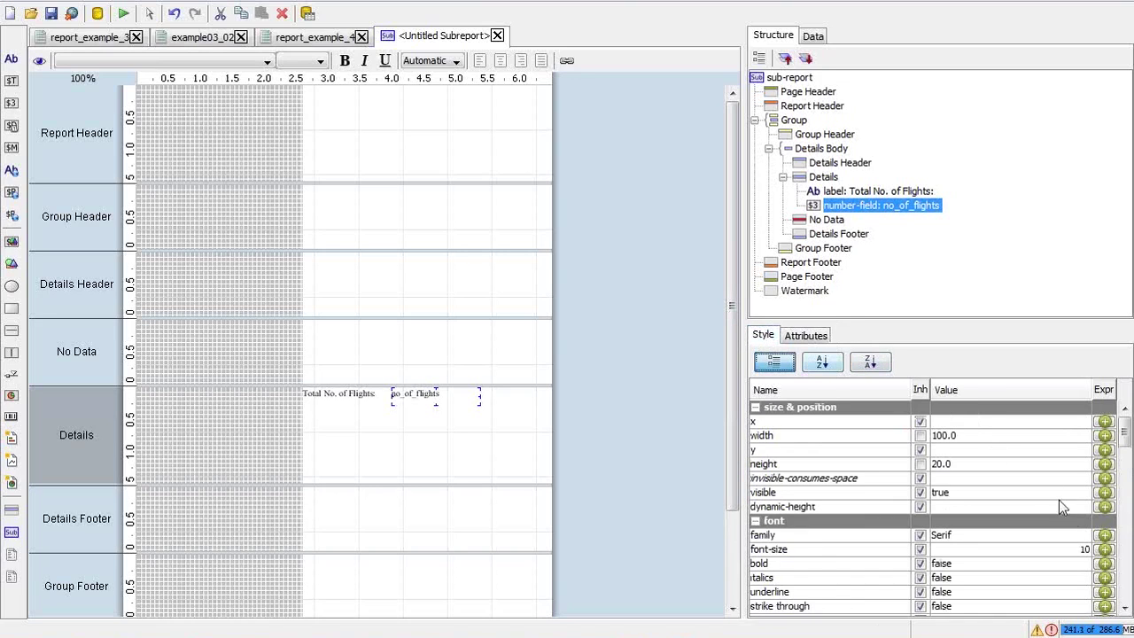
pyautogui.scroll(-4, 1126, 449)
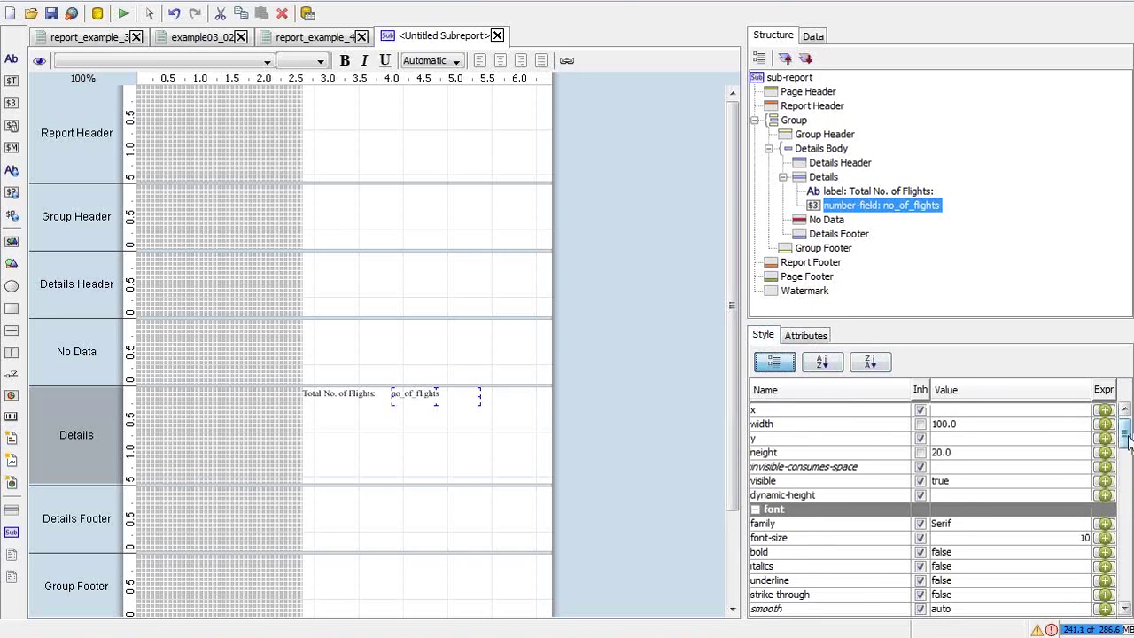
pyautogui.moveTo(1126, 449); pyautogui.dragTo(1128, 474)
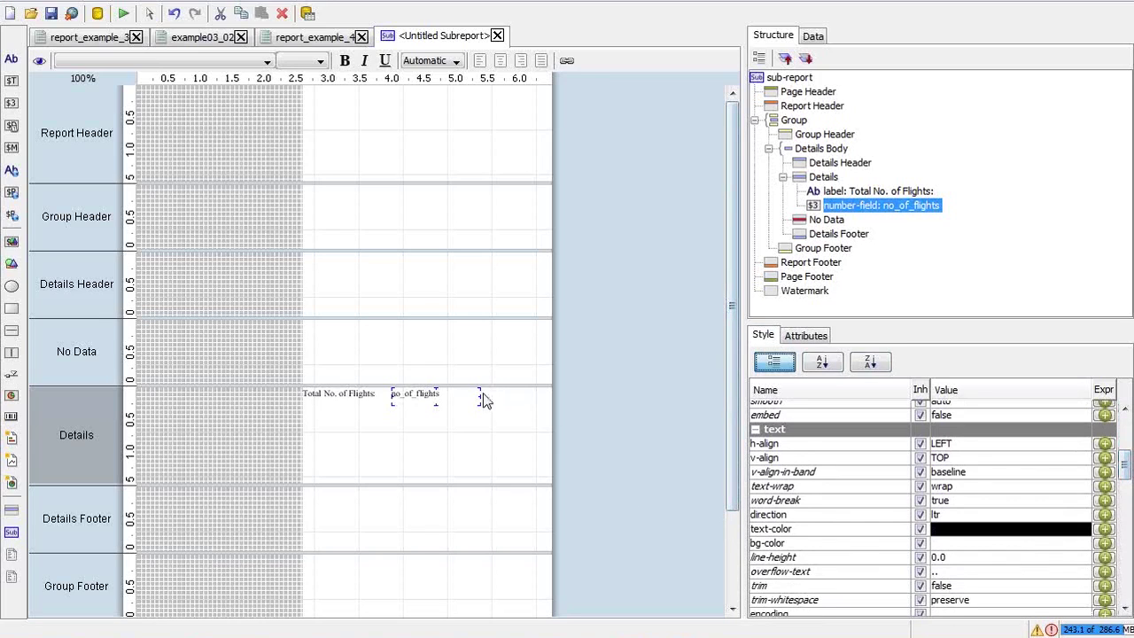
pyautogui.moveTo(475, 394); pyautogui.dragTo(449, 401)
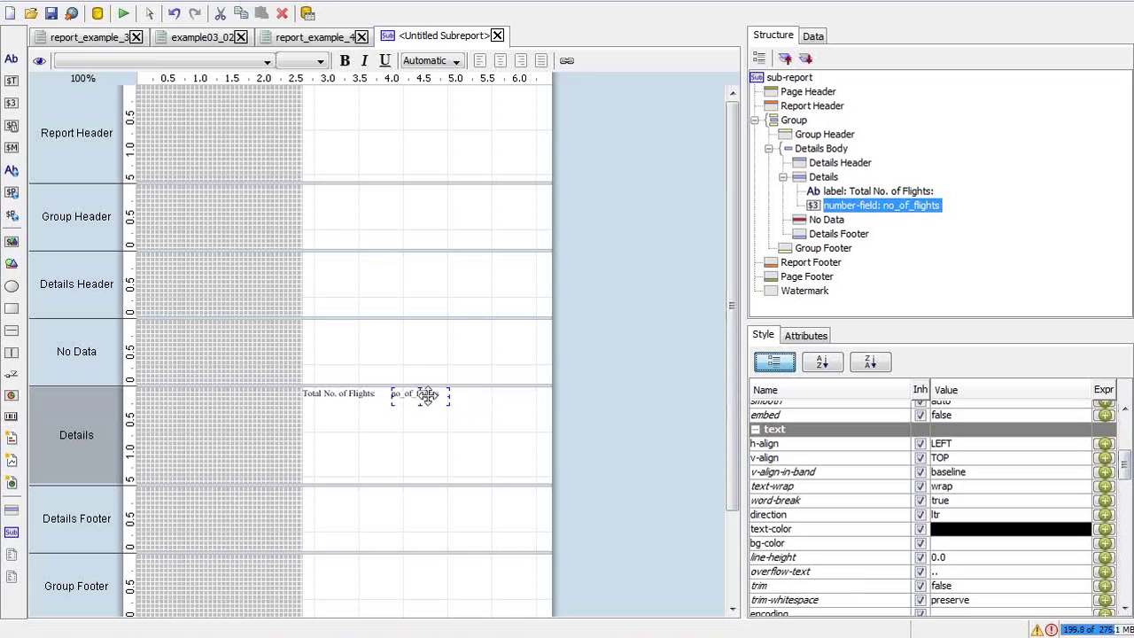
pyautogui.click(514, 401)
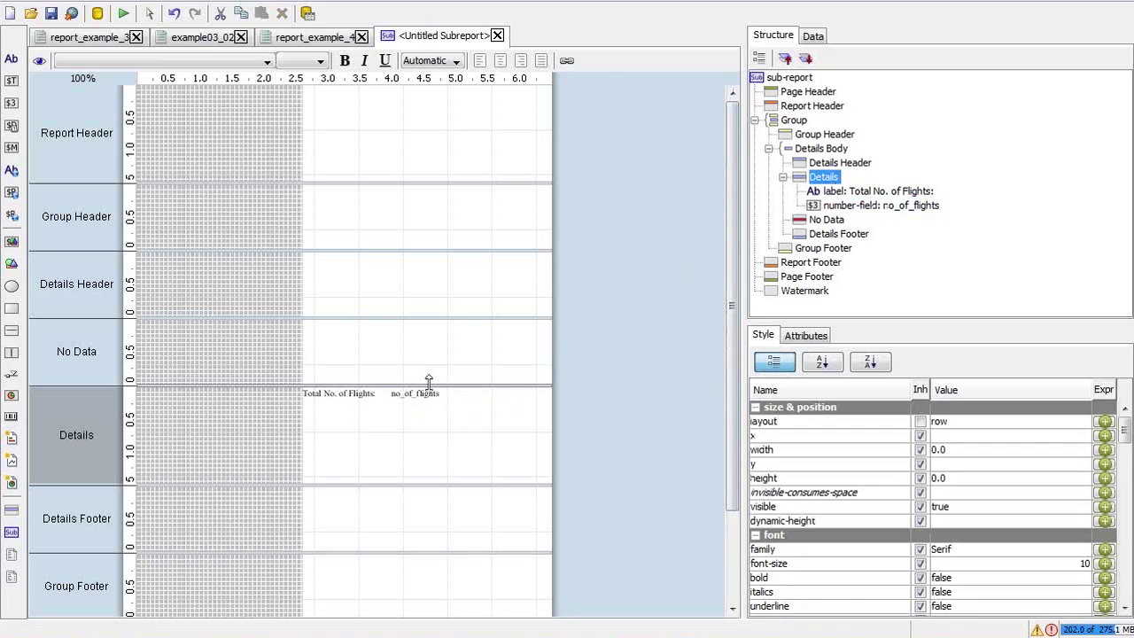
pyautogui.click(399, 396)
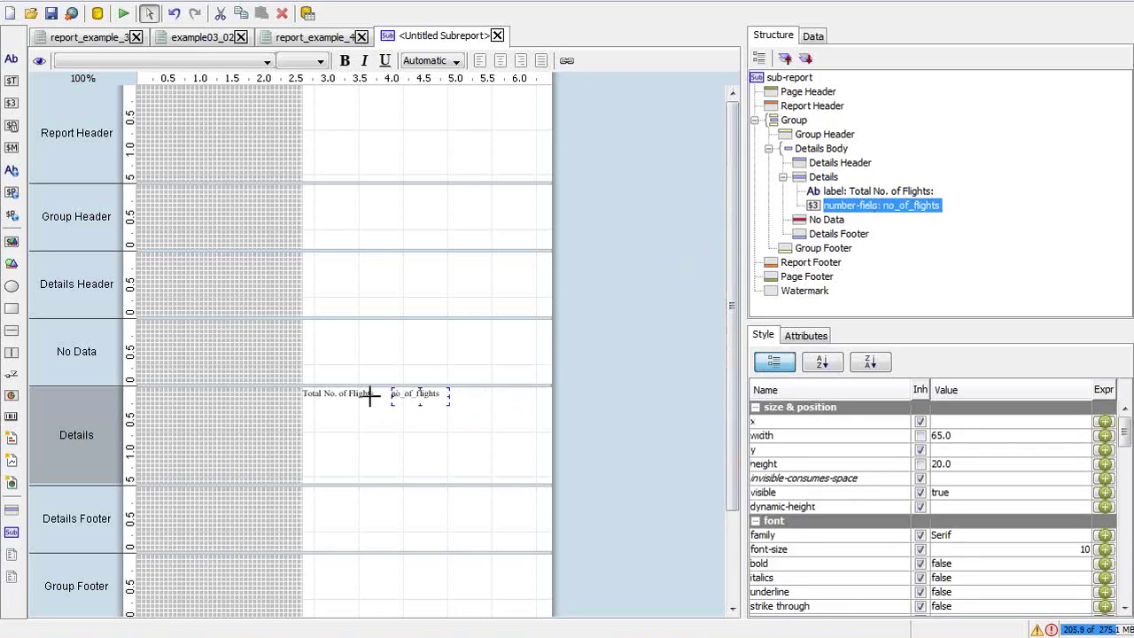
pyautogui.keyDown('shift'); pyautogui.click(367, 396); pyautogui.keyUp('shift')
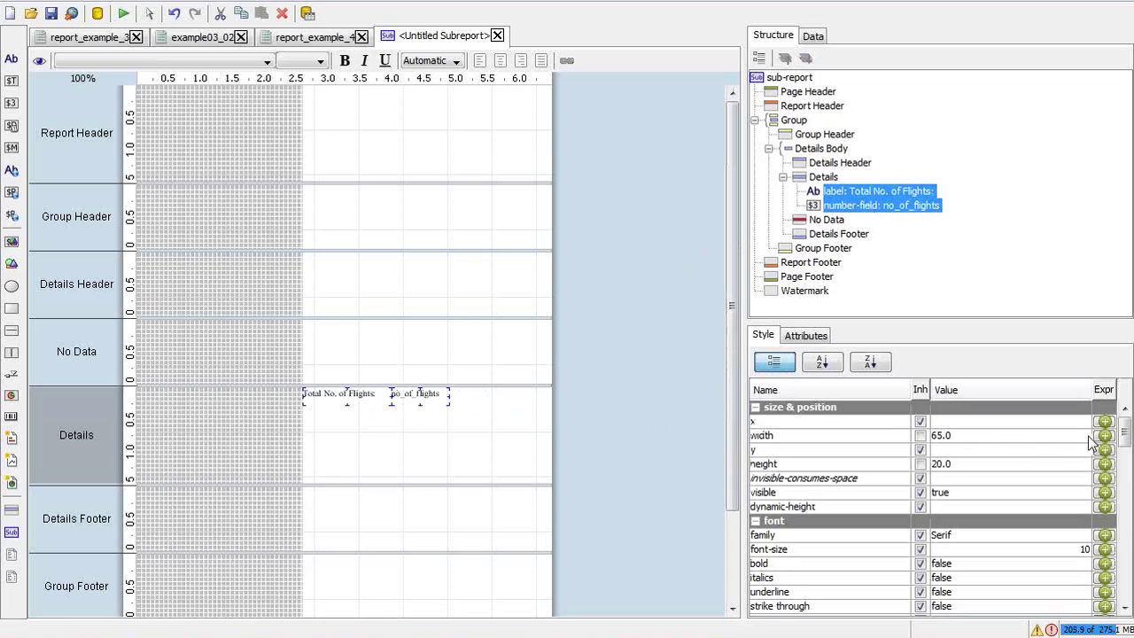
pyautogui.moveTo(1126, 434); pyautogui.dragTo(1126, 476)
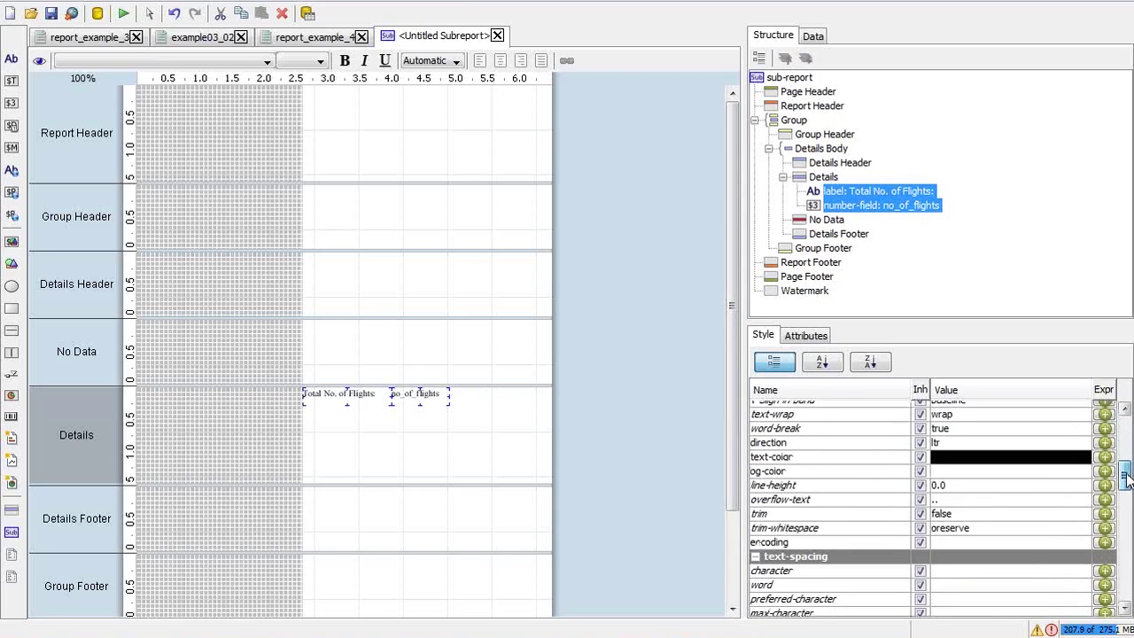
# Set text-color to red for both the label and no_of_flights field, with inheritance off
pyautogui.click(944, 457)
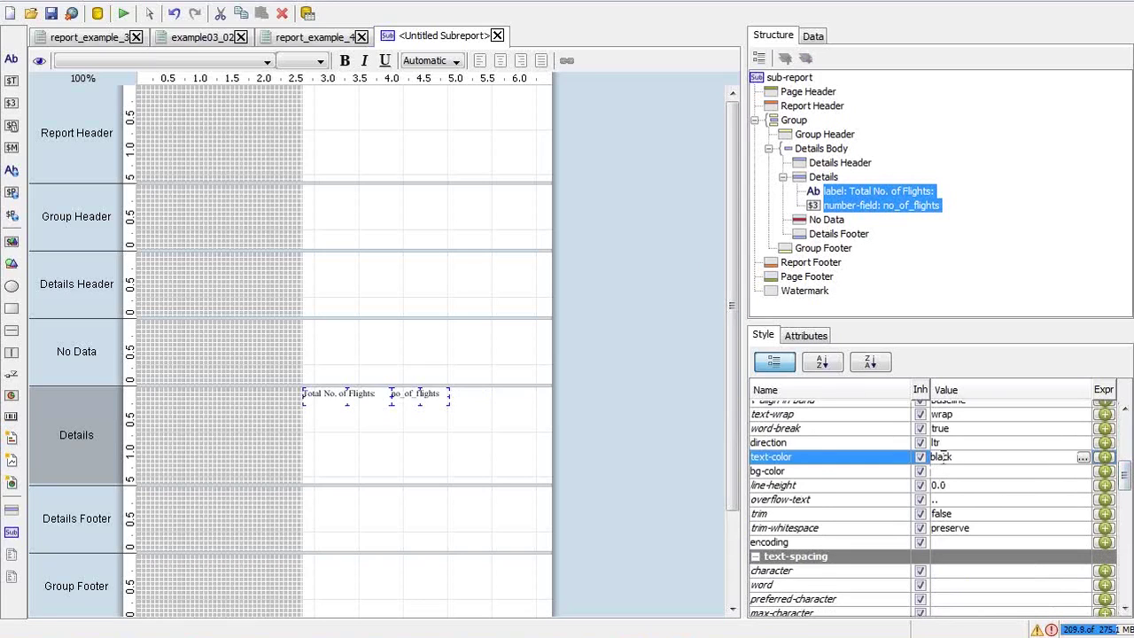
pyautogui.moveTo(960, 456); pyautogui.dragTo(918, 461)
pyautogui.write('red')
pyautogui.press('Return')
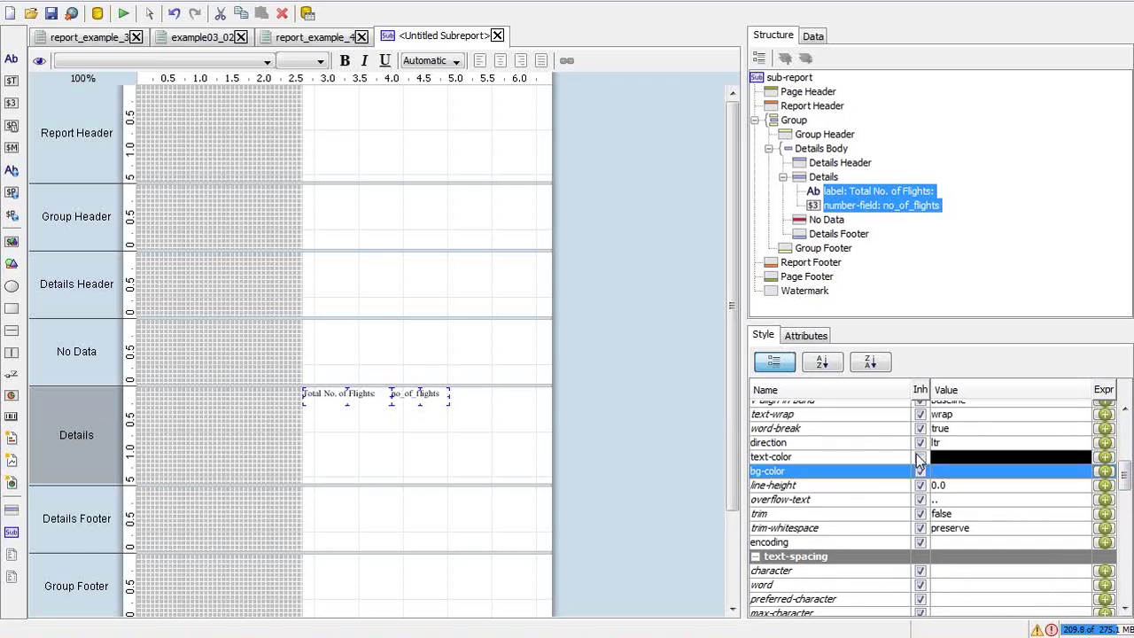
pyautogui.click(919, 458)
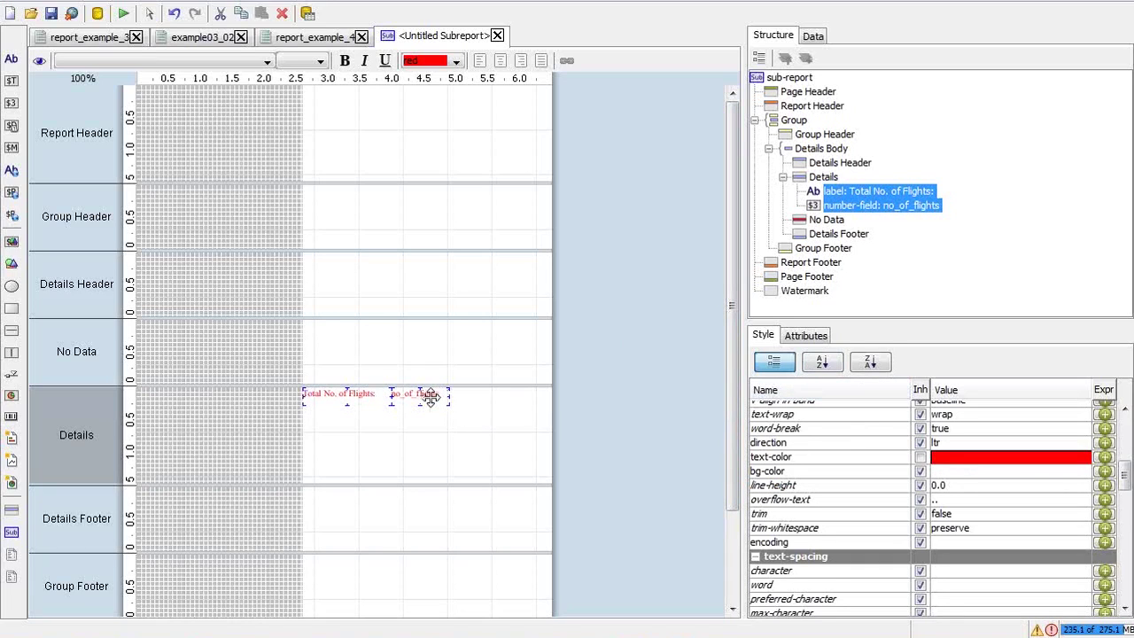
pyautogui.click(390, 316)
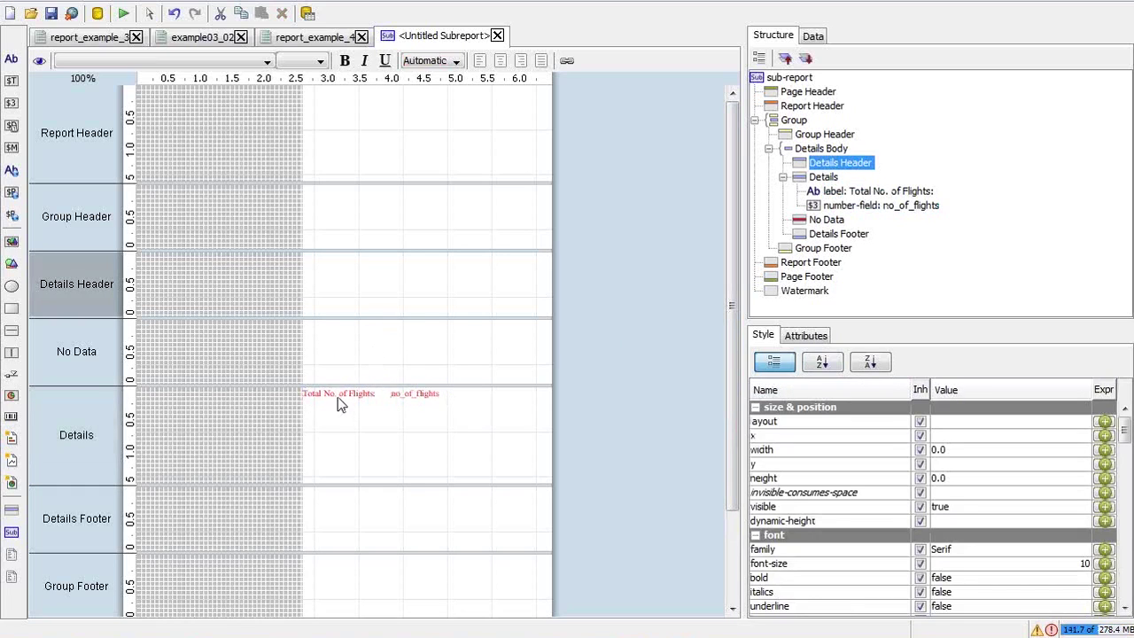
# Give the Total No. of Flights label a left padding of 20
pyautogui.click(338, 396)
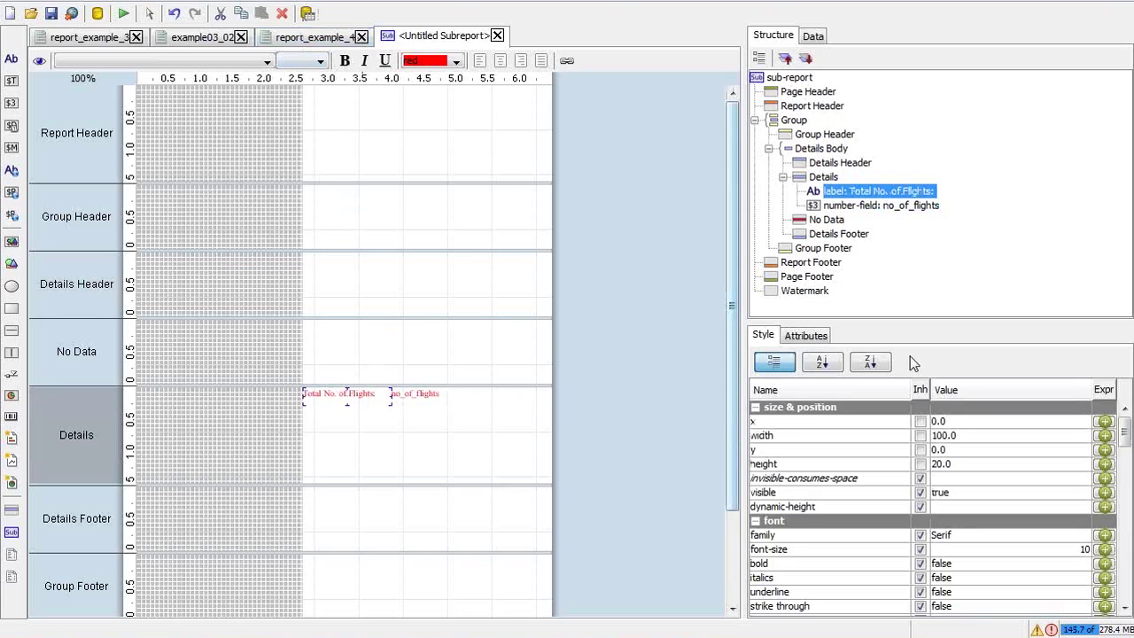
pyautogui.moveTo(1128, 432); pyautogui.dragTo(1126, 554)
pyautogui.click(982, 465)
pyautogui.click(982, 464)
pyautogui.press('BackSpace')
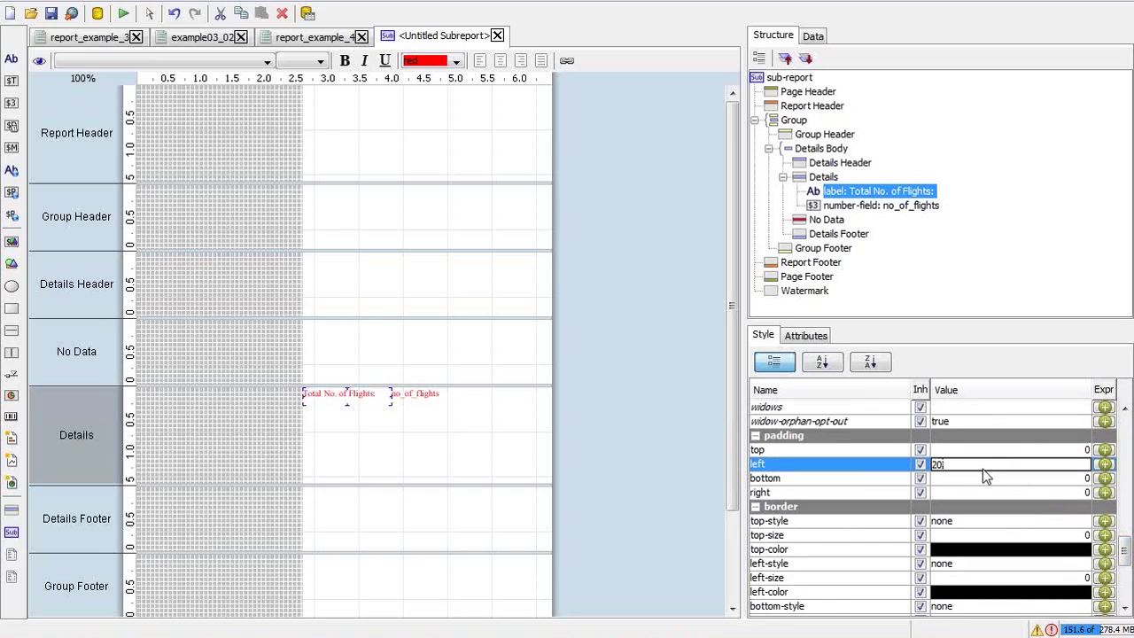
pyautogui.press('Return')
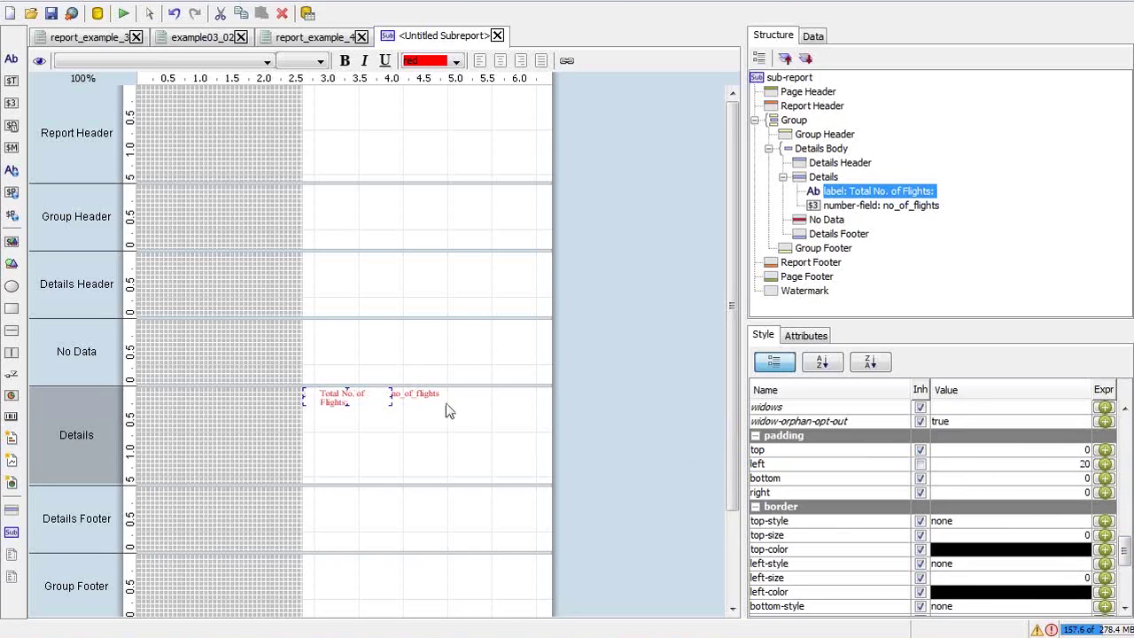
# Widen the label to 118 so it fits one line, then go back to report_example_4
pyautogui.click(410, 395)
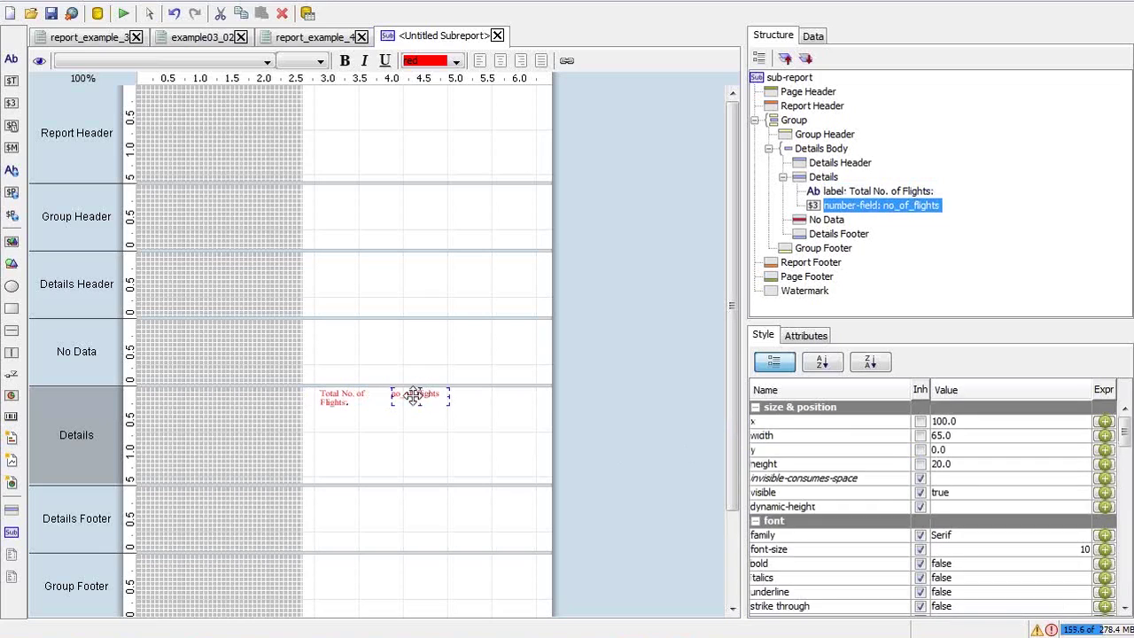
pyautogui.click(350, 399)
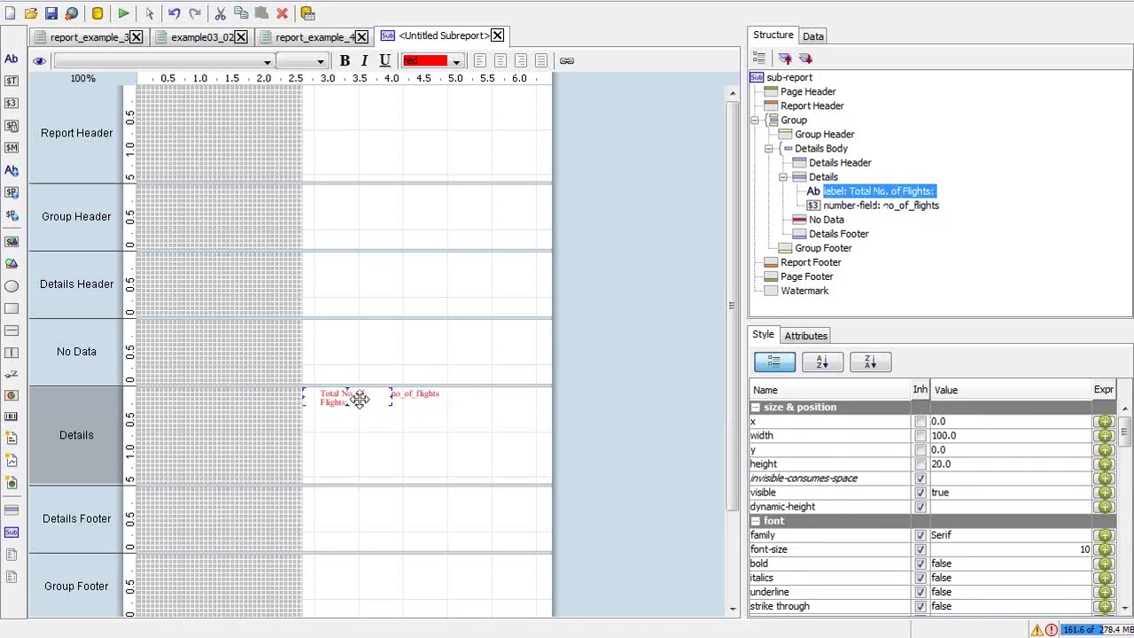
pyautogui.moveTo(391, 396)
pyautogui.mouseDown()
pyautogui.moveTo(420, 394)
pyautogui.moveTo(408, 395)
pyautogui.mouseUp()
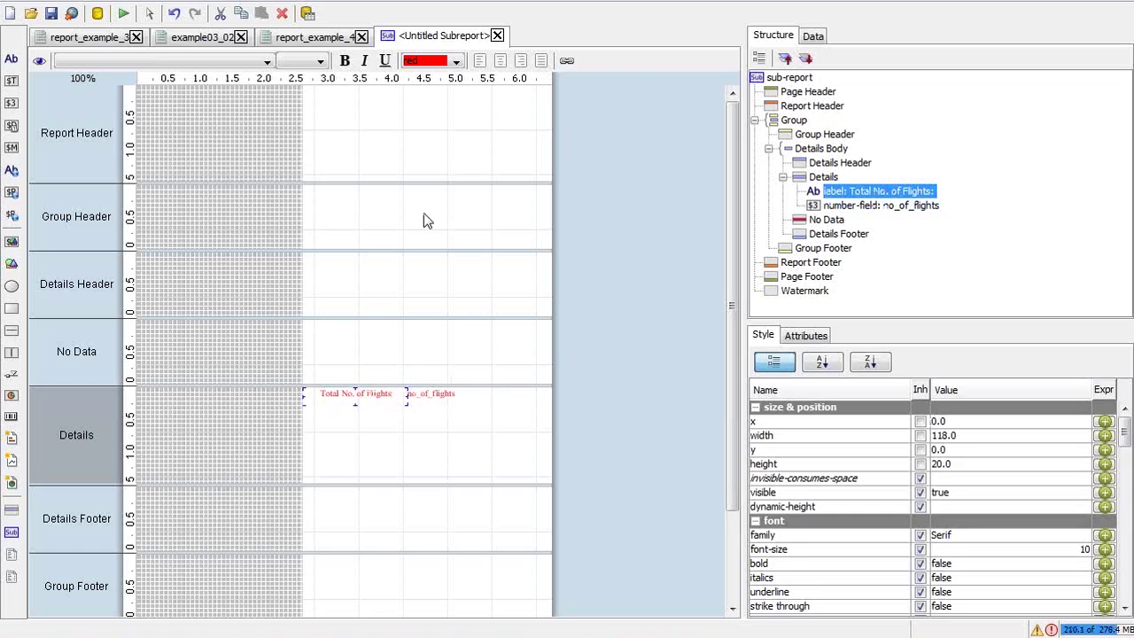
pyautogui.click(339, 38)
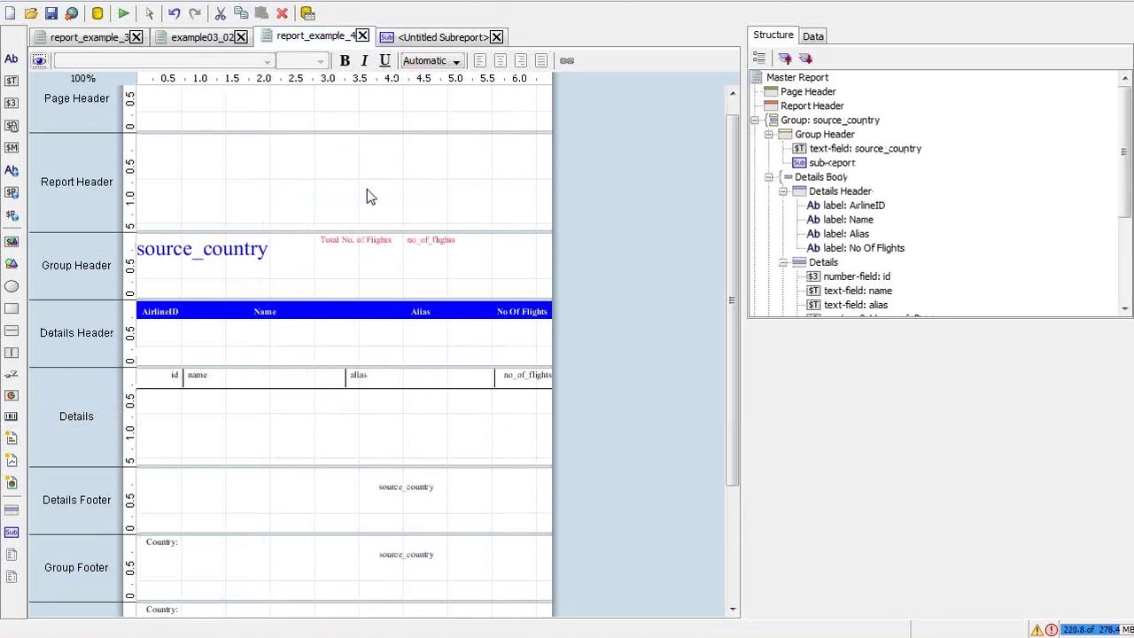
# Set the embedded sub-report element's height to 40 and its v-align to MIDDLE
pyautogui.doubleClick(366, 241)
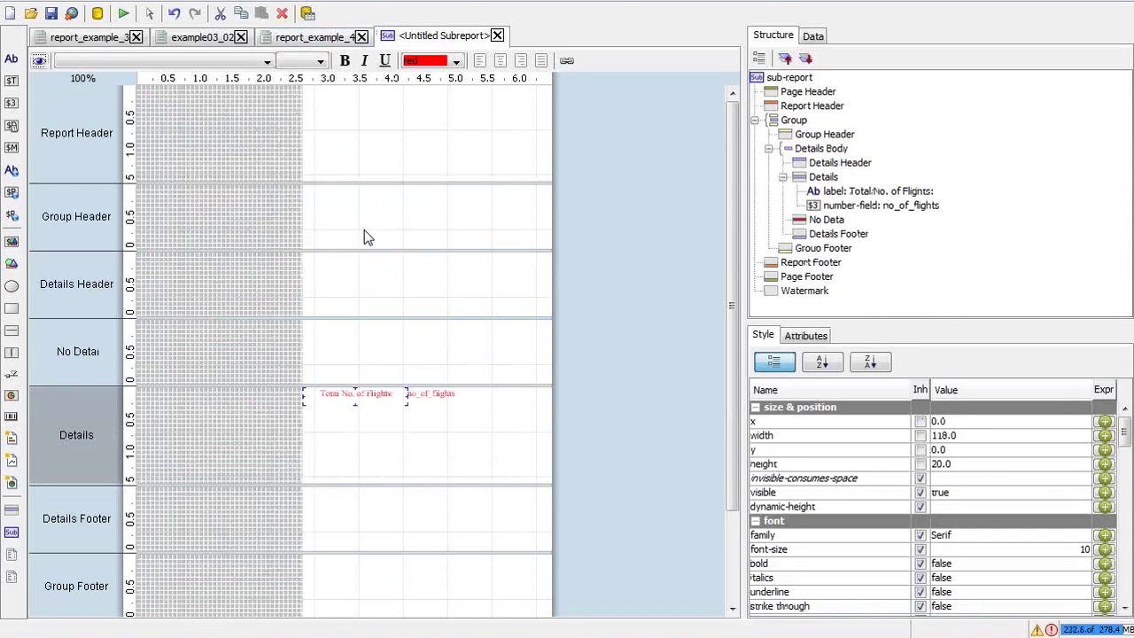
pyautogui.click(305, 38)
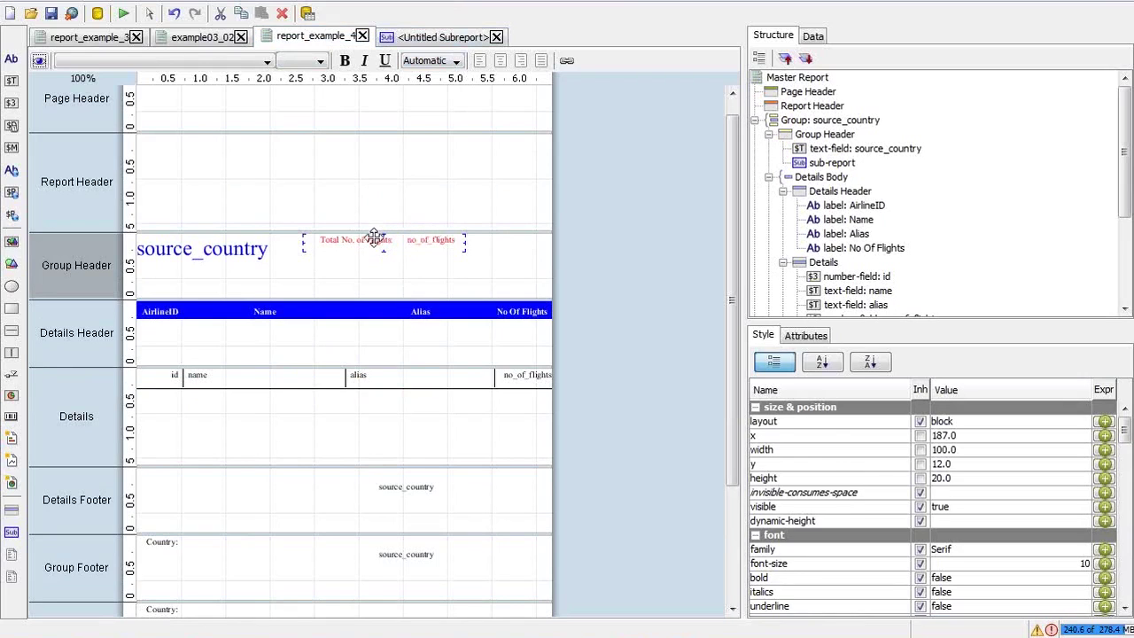
pyautogui.moveTo(374, 245); pyautogui.dragTo(374, 247)
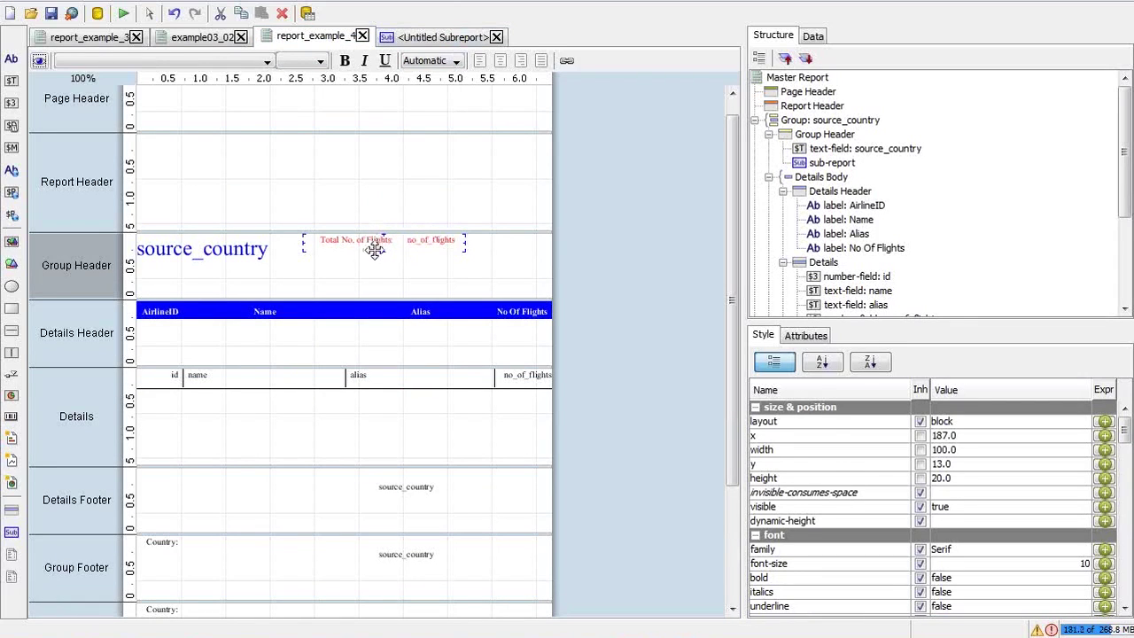
pyautogui.click(253, 258)
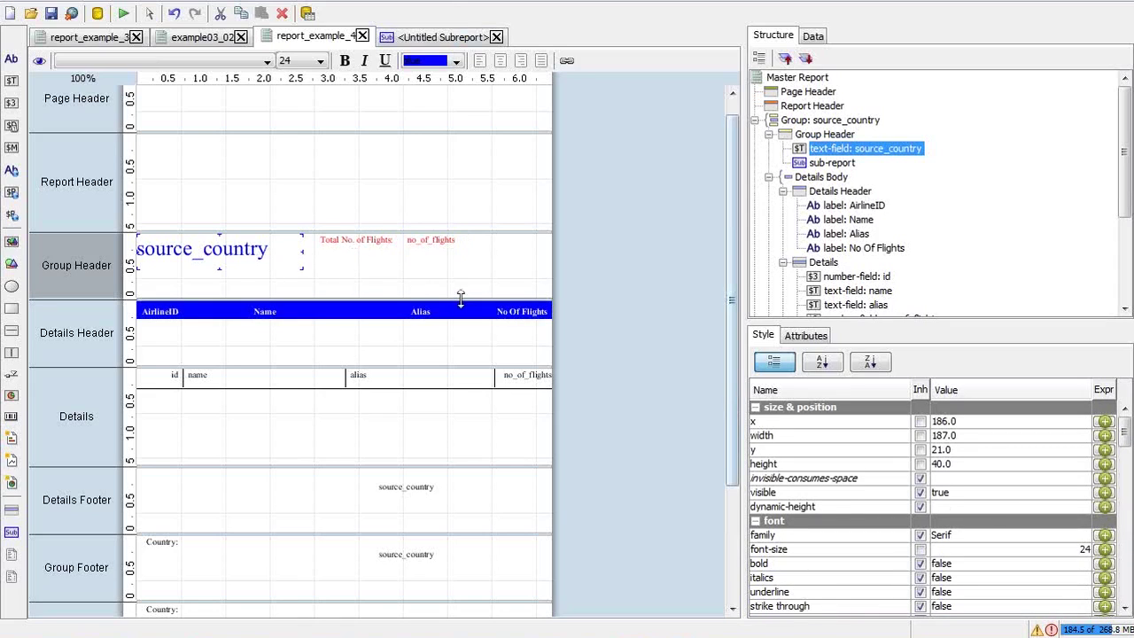
pyautogui.click(416, 243)
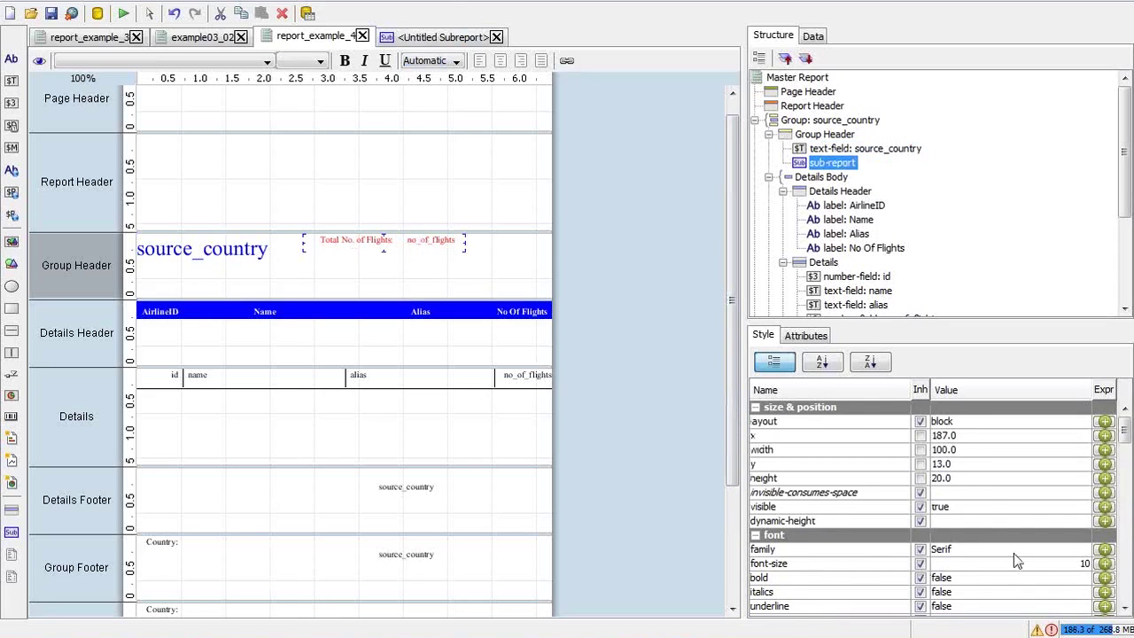
pyautogui.click(936, 478)
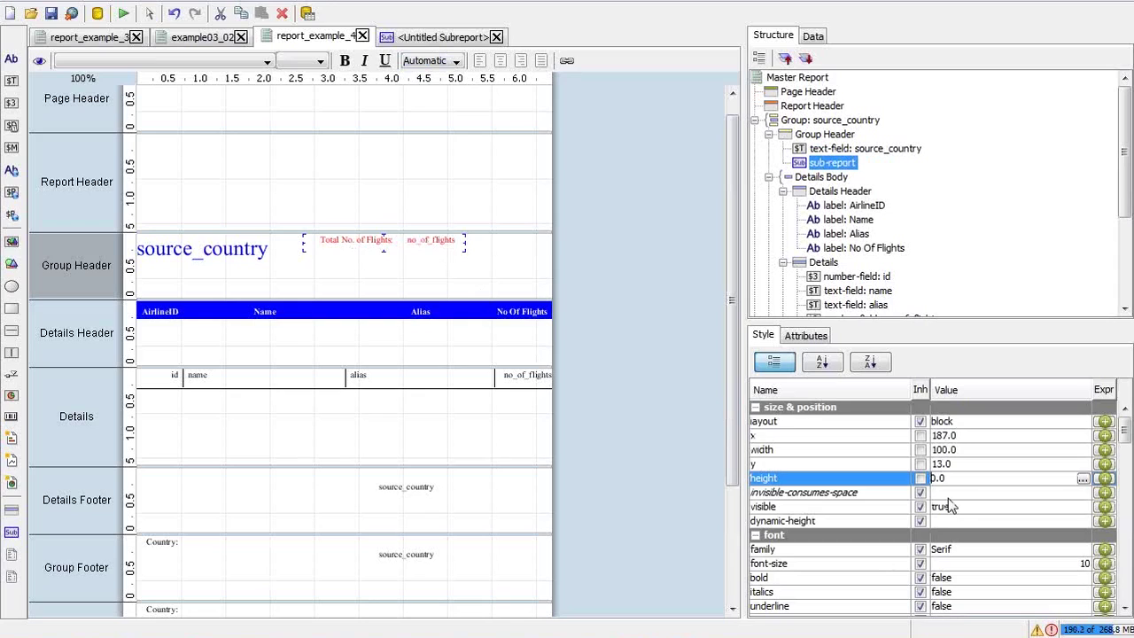
pyautogui.click(948, 498)
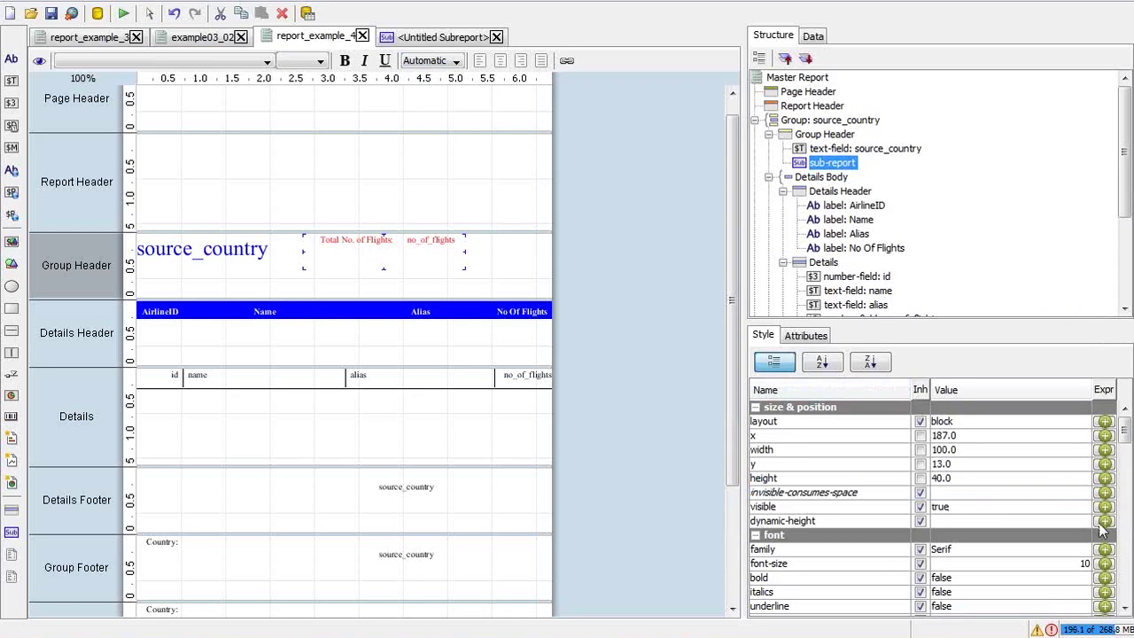
pyautogui.moveTo(1127, 443); pyautogui.dragTo(1123, 459)
pyautogui.click(1024, 527)
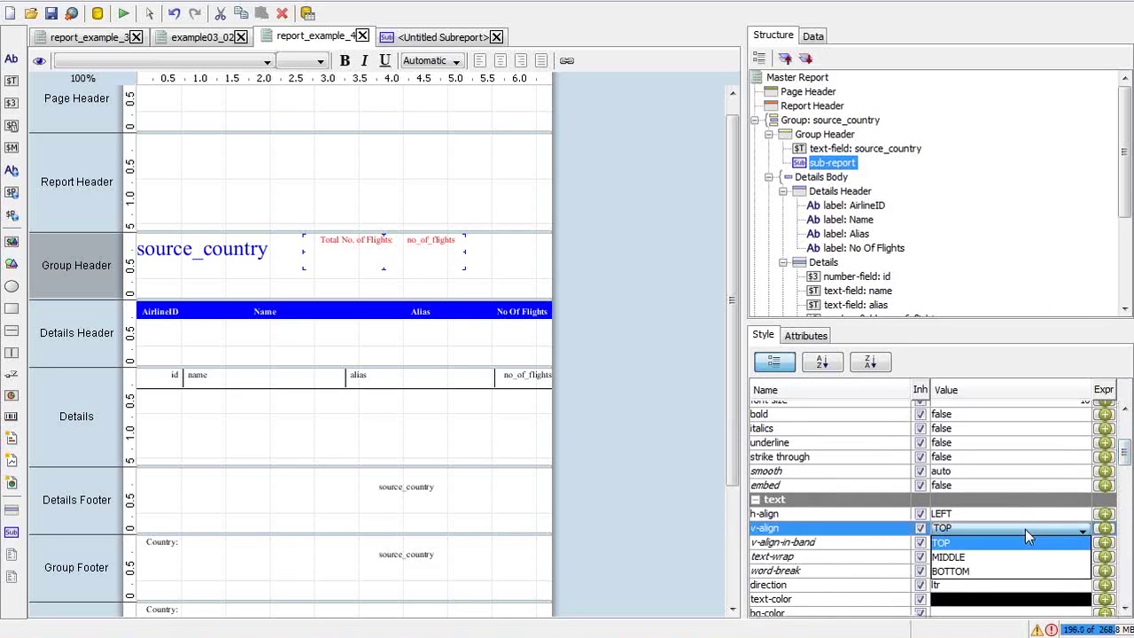
pyautogui.click(997, 557)
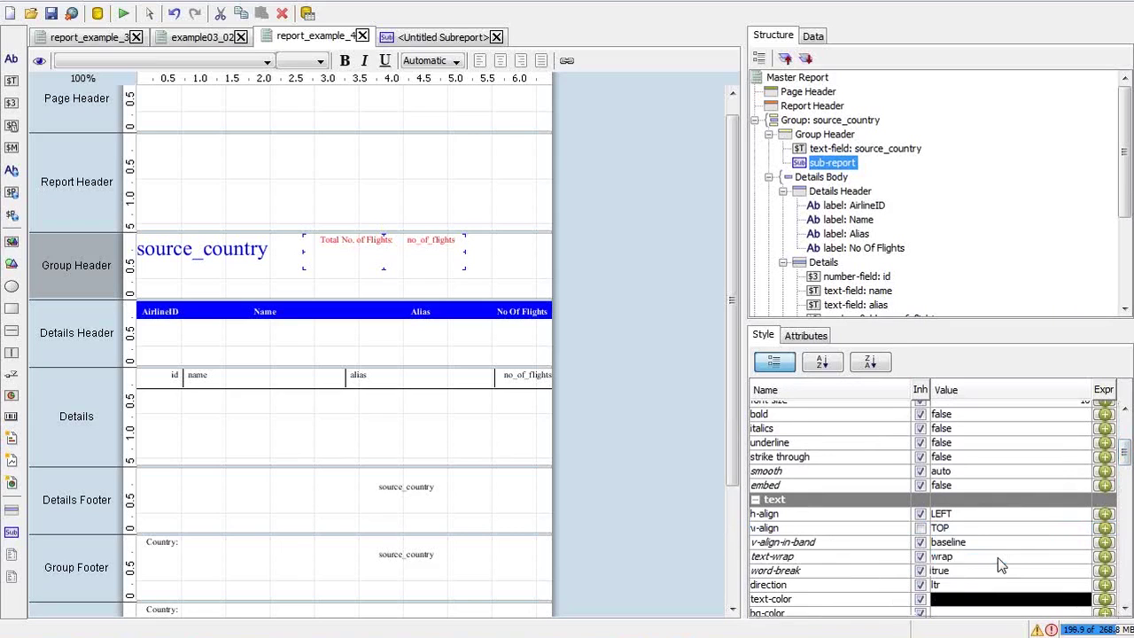
# Set the source_country field's v-align to MIDDLE
pyautogui.click(257, 251)
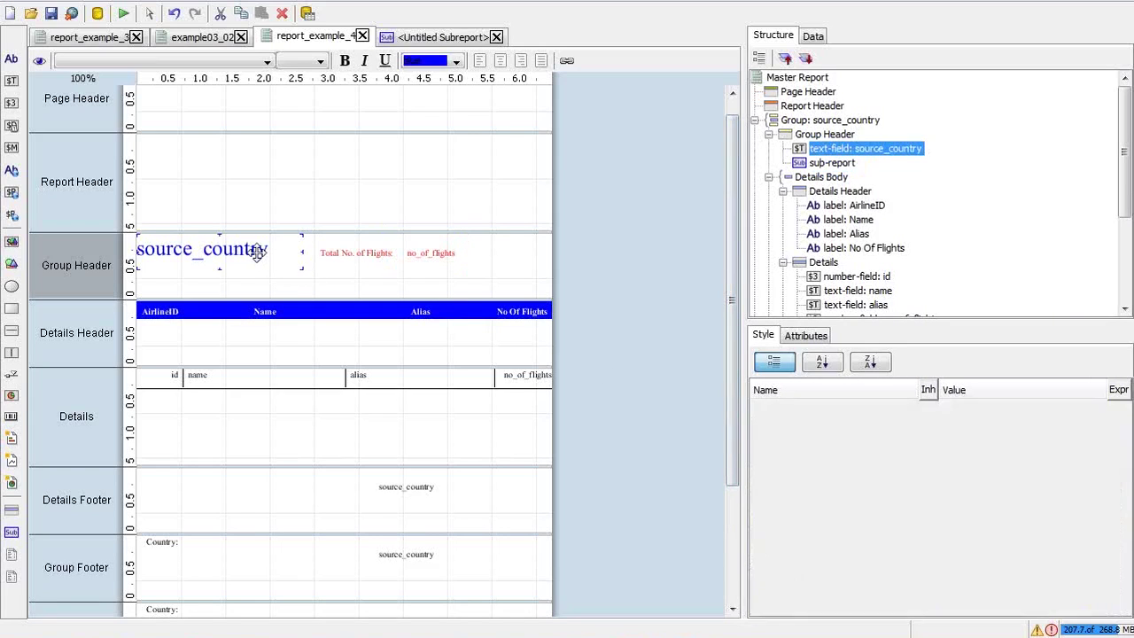
pyautogui.moveTo(1121, 448); pyautogui.dragTo(1124, 475)
pyautogui.click(1031, 492)
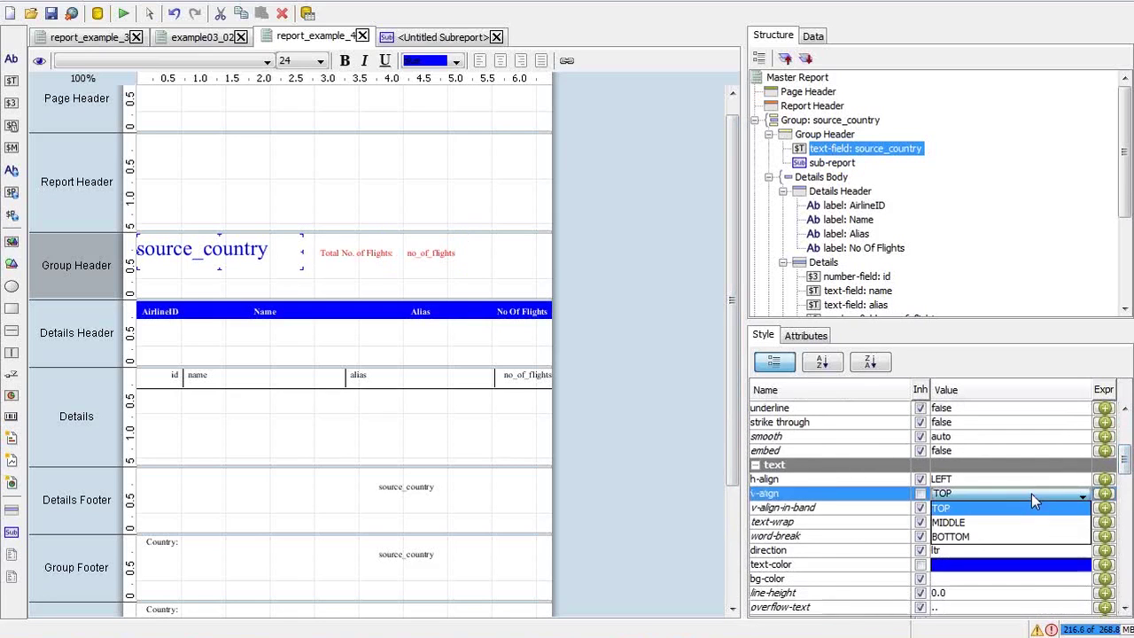
pyautogui.click(1002, 522)
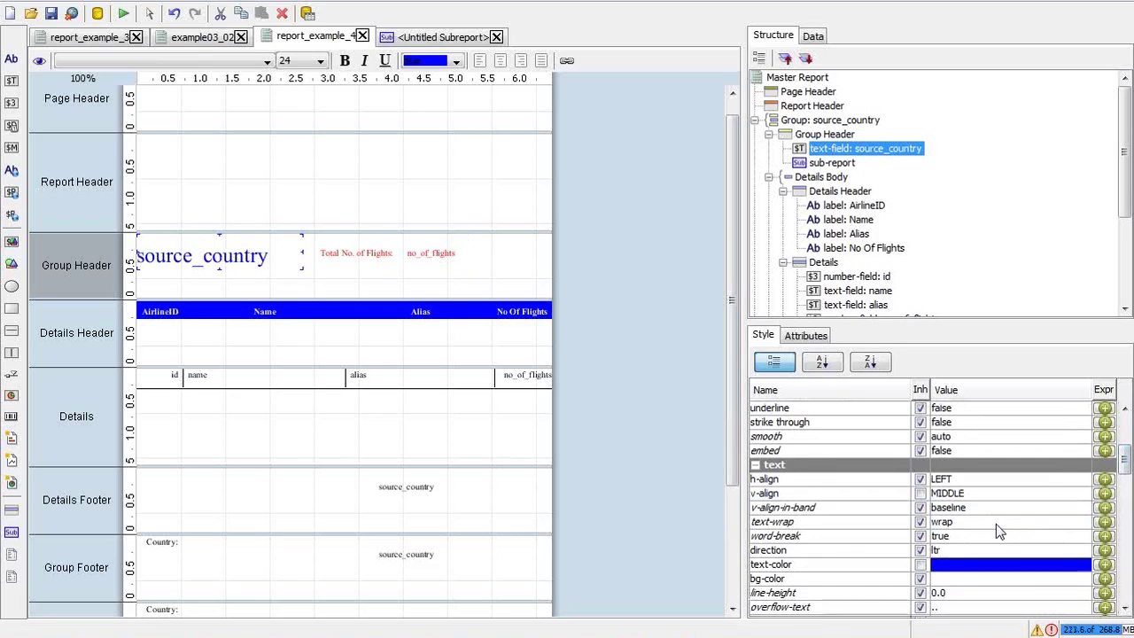
pyautogui.click(324, 251)
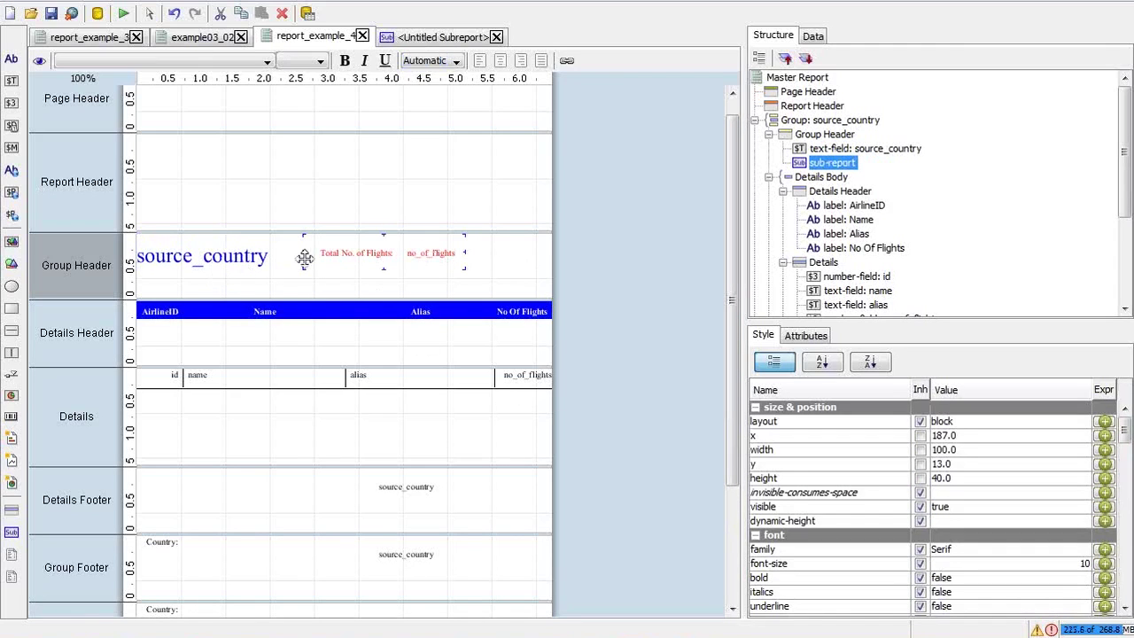
# Preview the report on screen, then close the preview
pyautogui.click(123, 12)
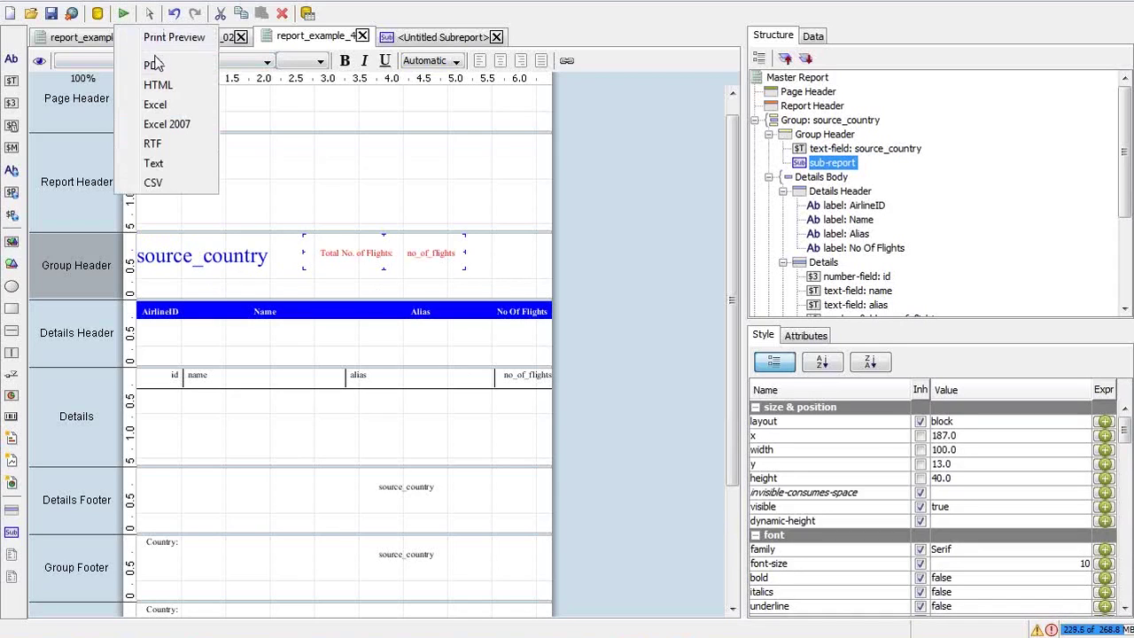
pyautogui.click(155, 37)
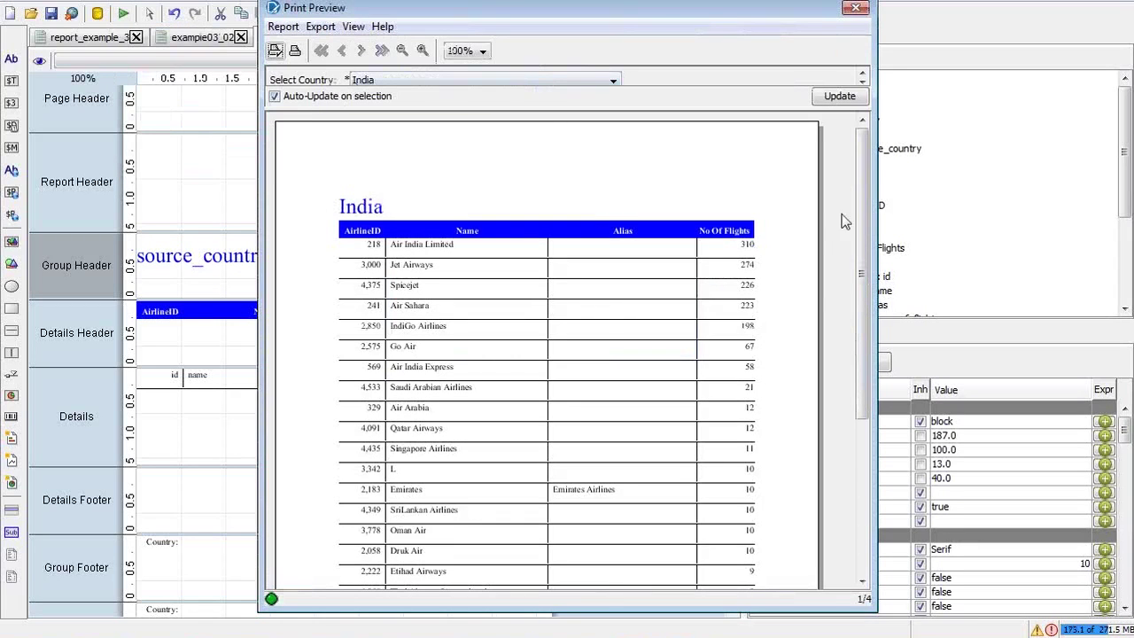
pyautogui.moveTo(866, 201); pyautogui.dragTo(867, 124)
pyautogui.click(855, 8)
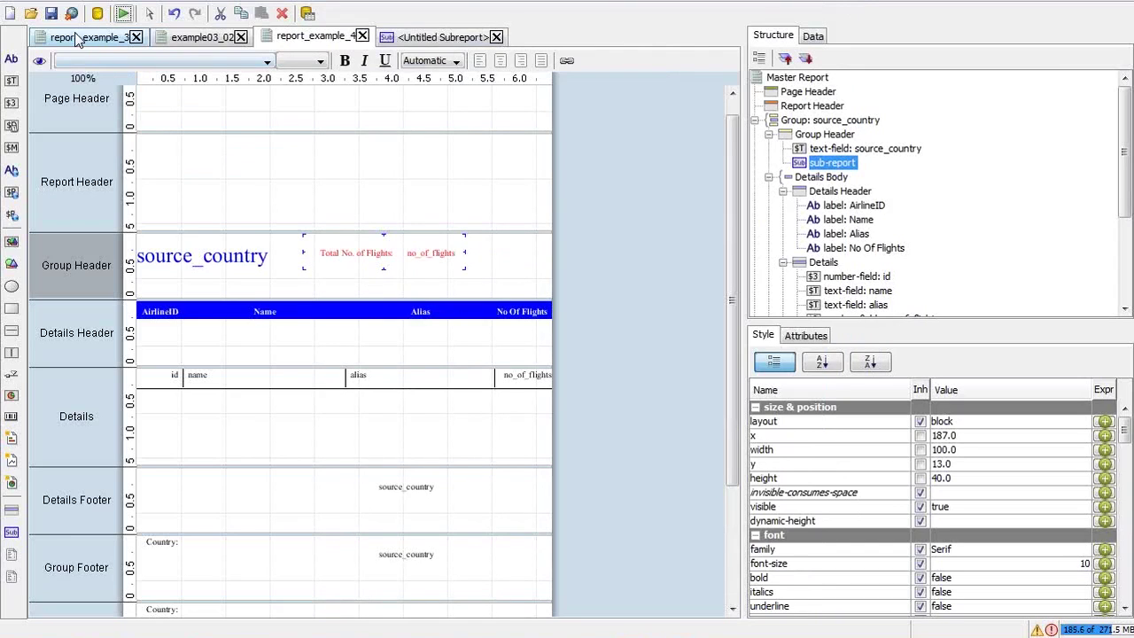
# Inspect the Exceptions list of reported errors and close it
pyautogui.click(125, 16)
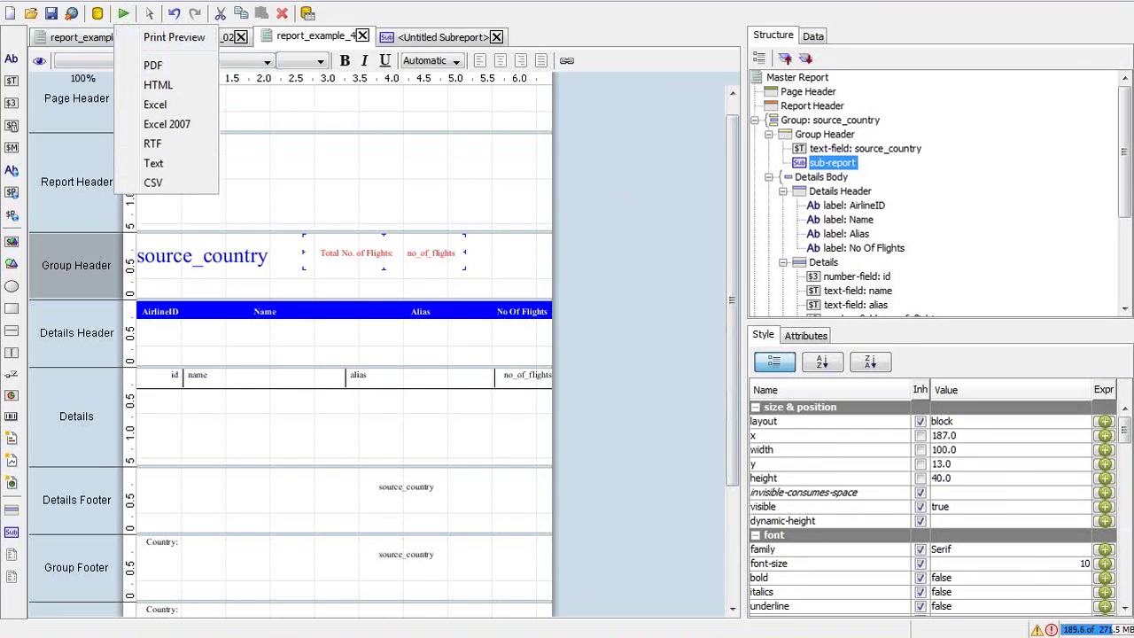
pyautogui.click(1051, 629)
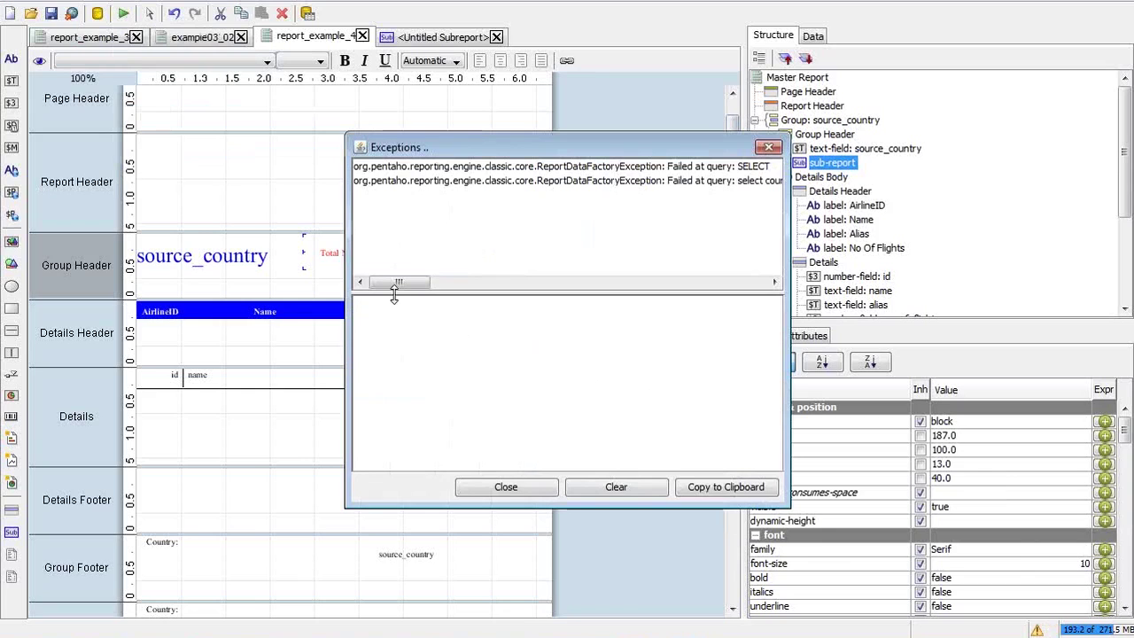
pyautogui.moveTo(392, 285)
pyautogui.mouseDown()
pyautogui.moveTo(737, 281)
pyautogui.moveTo(372, 281)
pyautogui.mouseUp()
pyautogui.press('Escape')
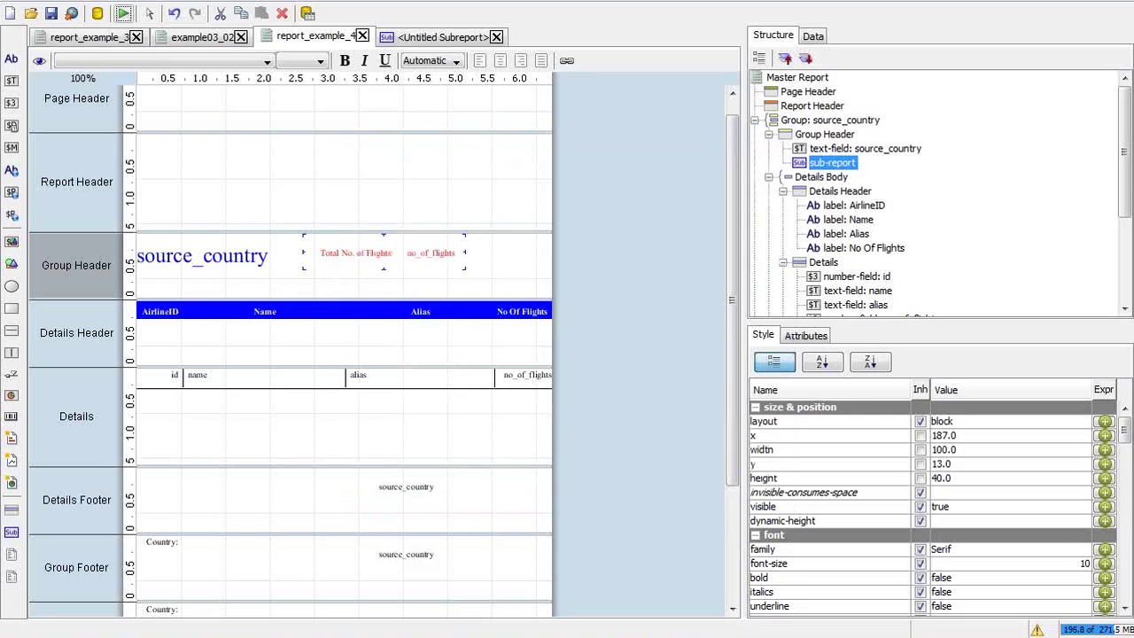
# Generate the report as a PDF with India as the selected country
pyautogui.click(124, 14)
pyautogui.click(150, 69)
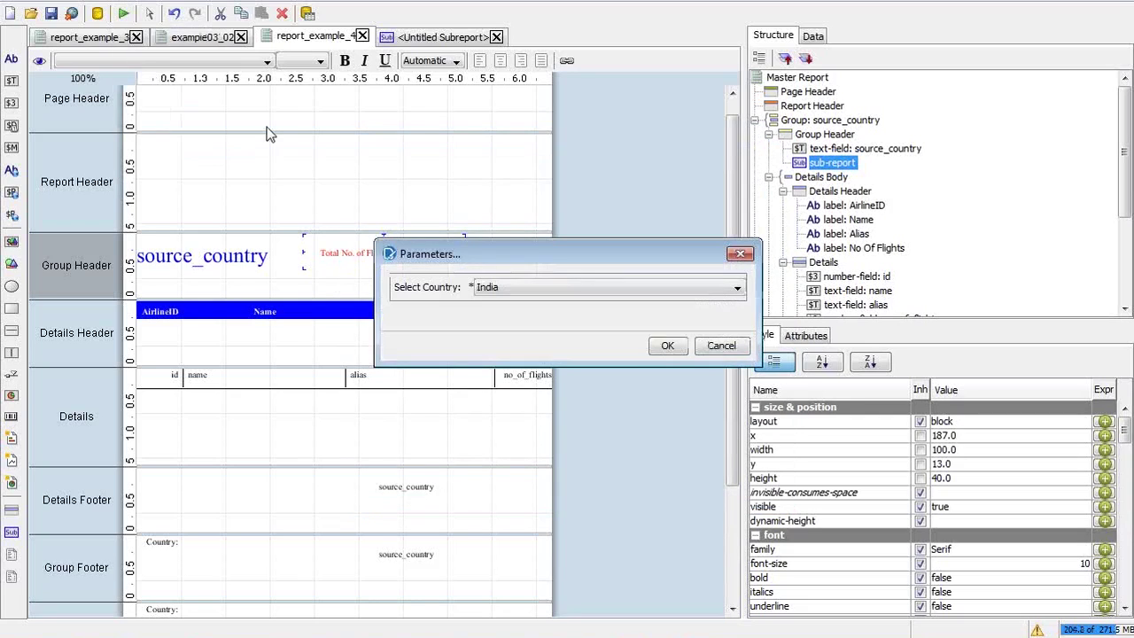
pyautogui.click(664, 347)
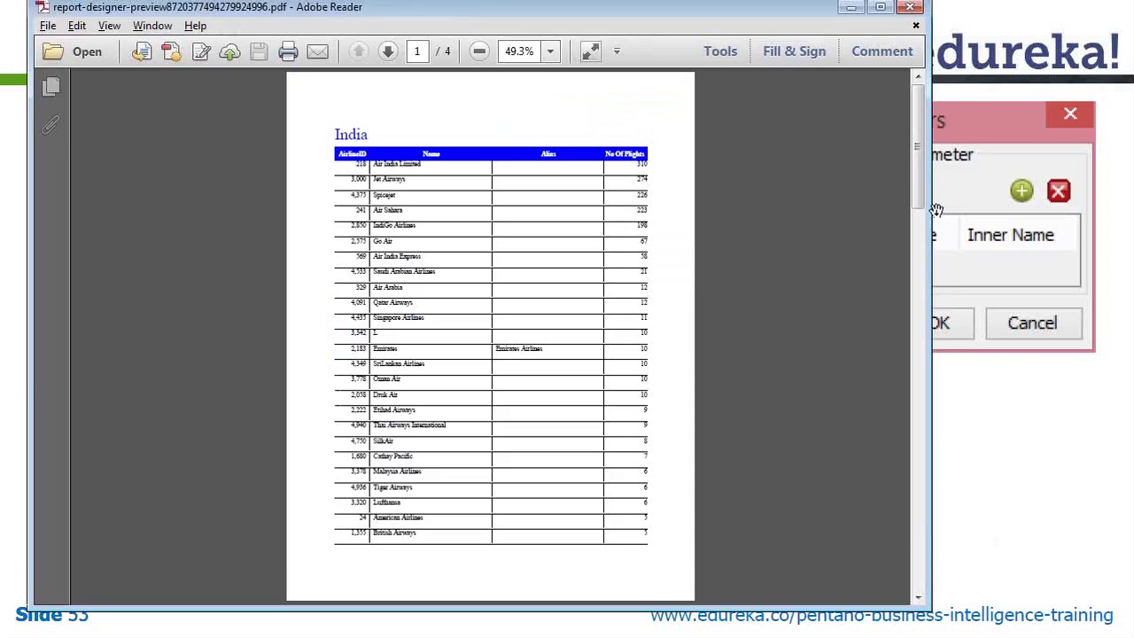
# Close the India PDF and move the sub-report to y 0 in the Group Header
pyautogui.moveTo(923, 126); pyautogui.dragTo(916, 401)
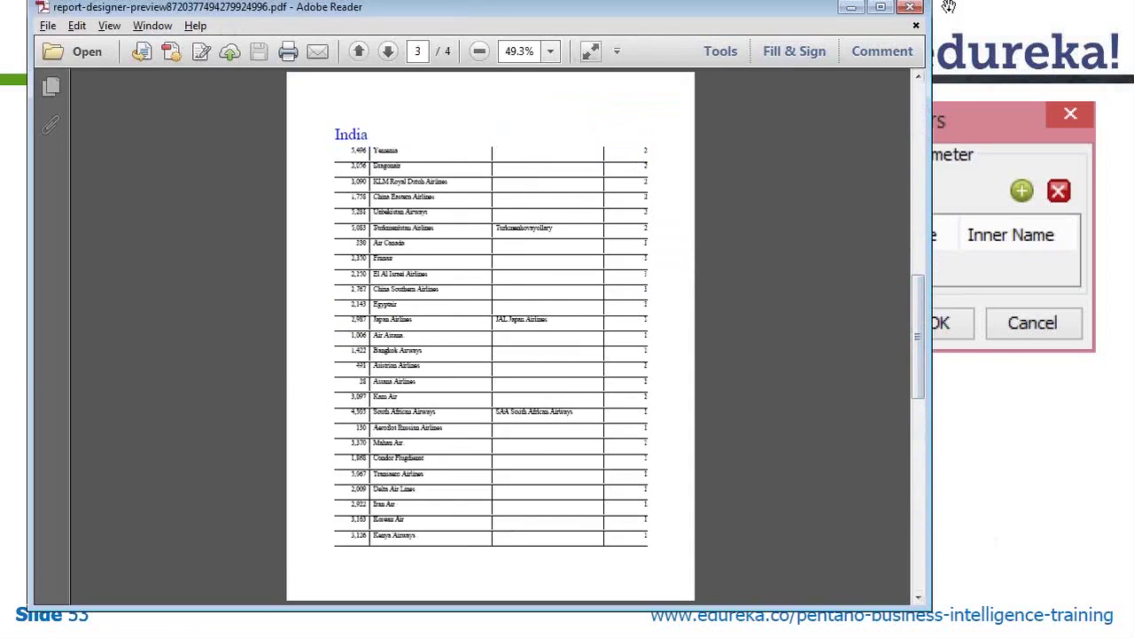
pyautogui.click(911, 7)
pyautogui.hotkey('alt', 'Tab')
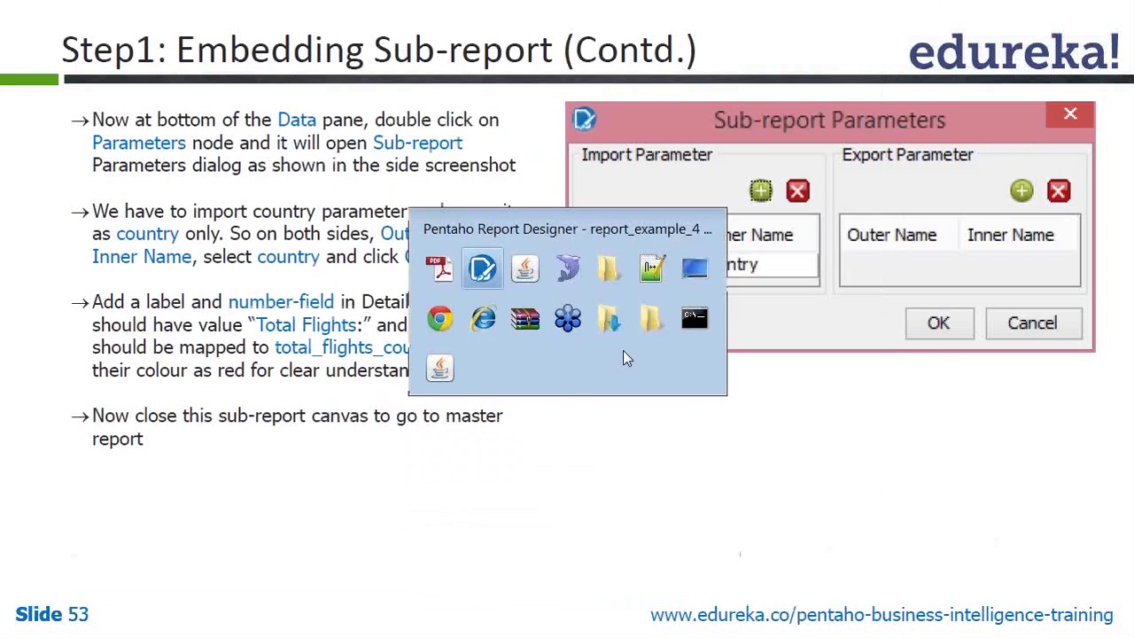
pyautogui.moveTo(405, 268); pyautogui.dragTo(402, 259)
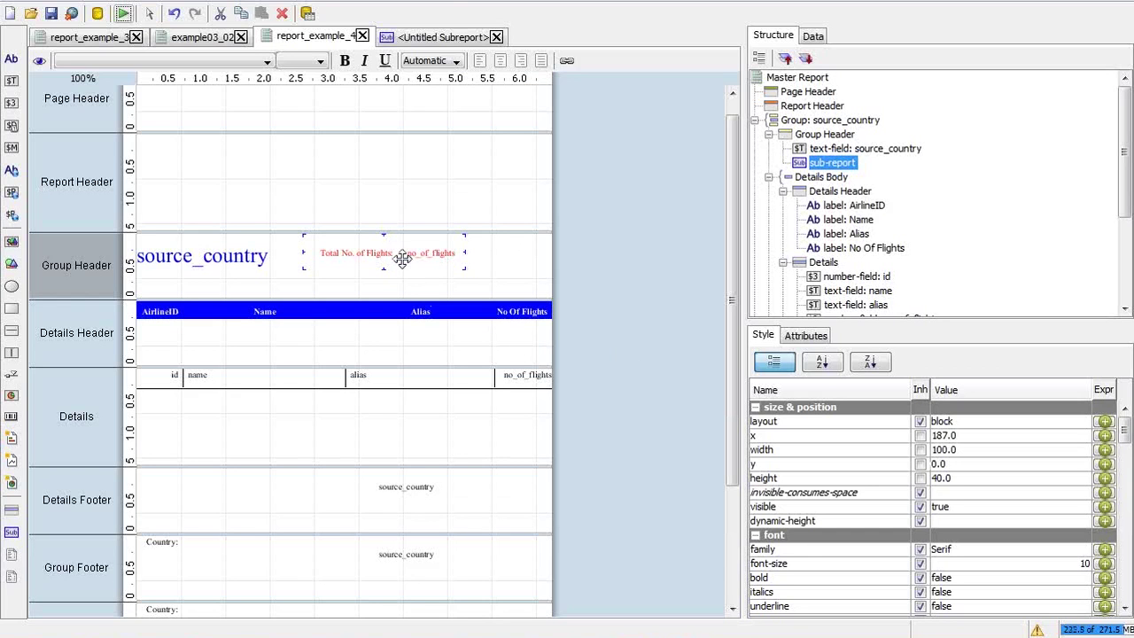
# Open the Untitled Subreport for editing, then bring up course slide 53
pyautogui.click(434, 38)
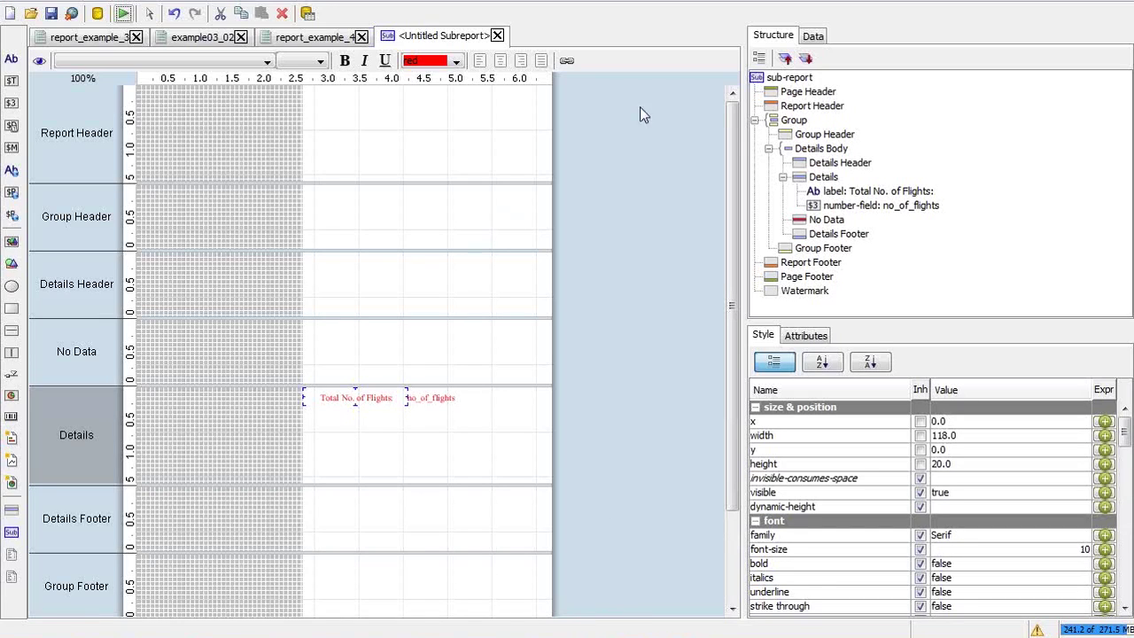
pyautogui.click(443, 37)
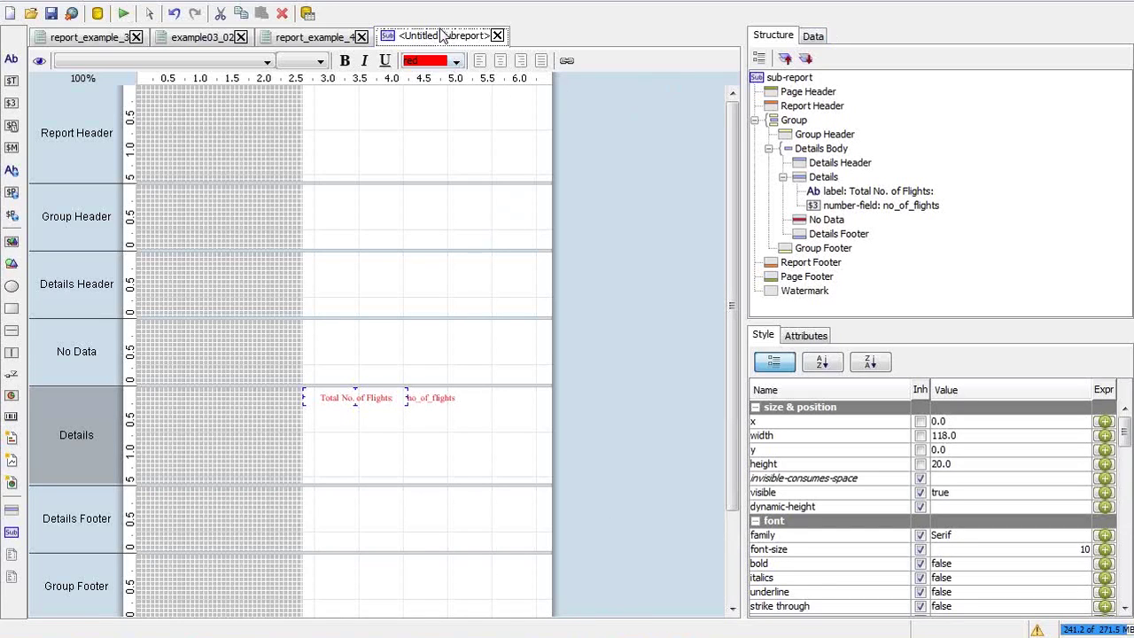
pyautogui.hotkey('alt', 'Tab')
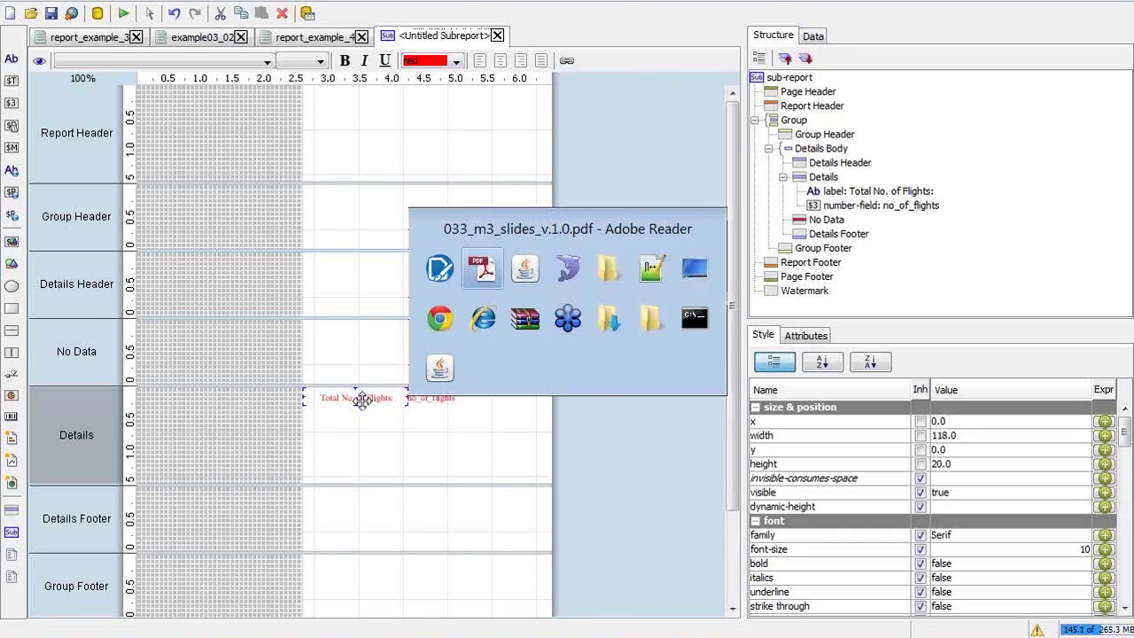
pyautogui.hotkey('alt', 'Tab')
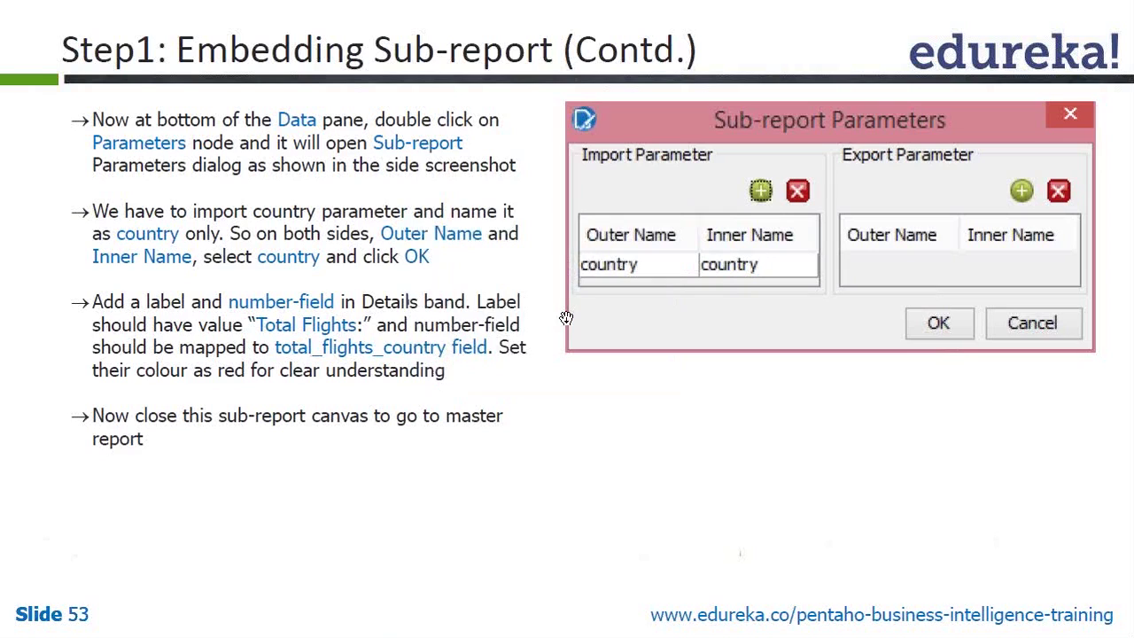
# Clear and close the Exceptions list, then advance the tutorial to slide 54
pyautogui.hotkey('alt', 'Tab')
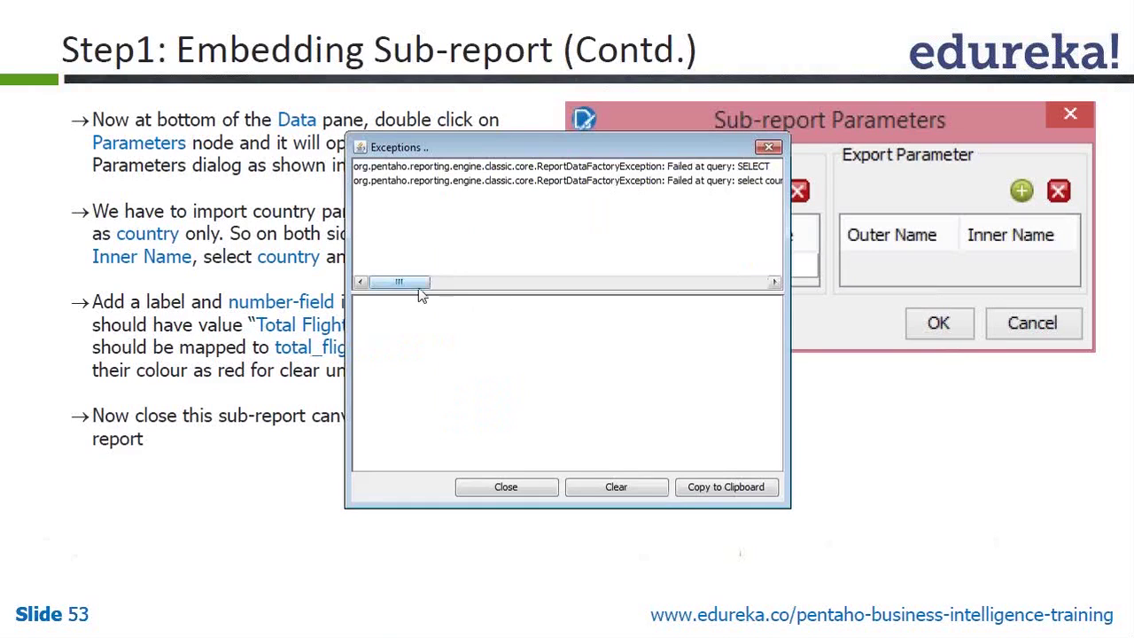
pyautogui.click(589, 494)
pyautogui.click(506, 487)
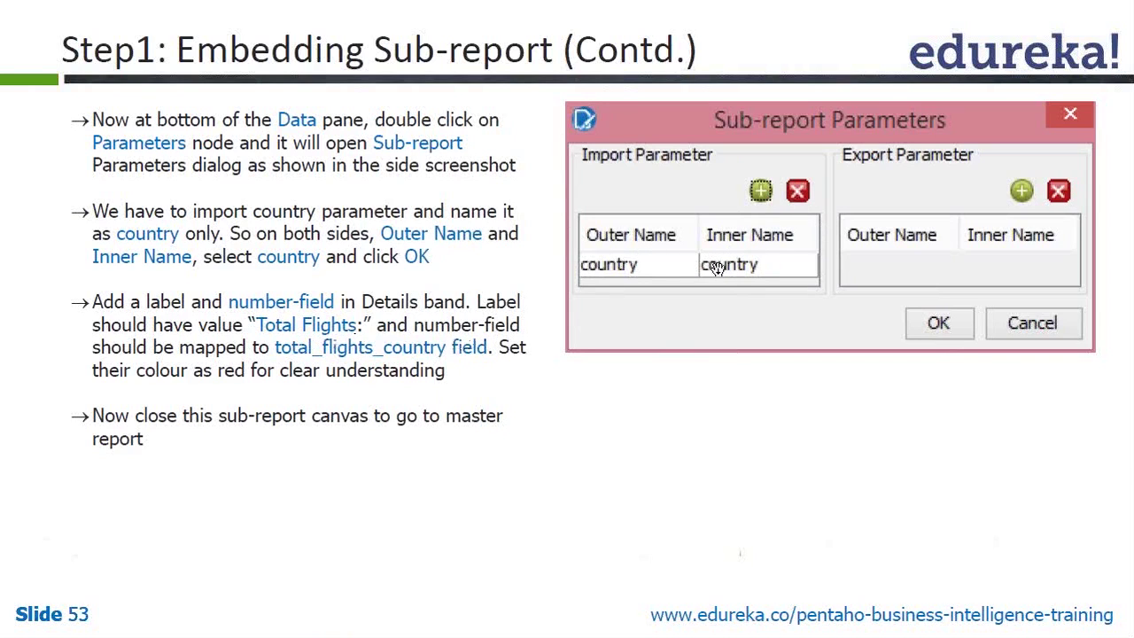
pyautogui.press('pagedown')
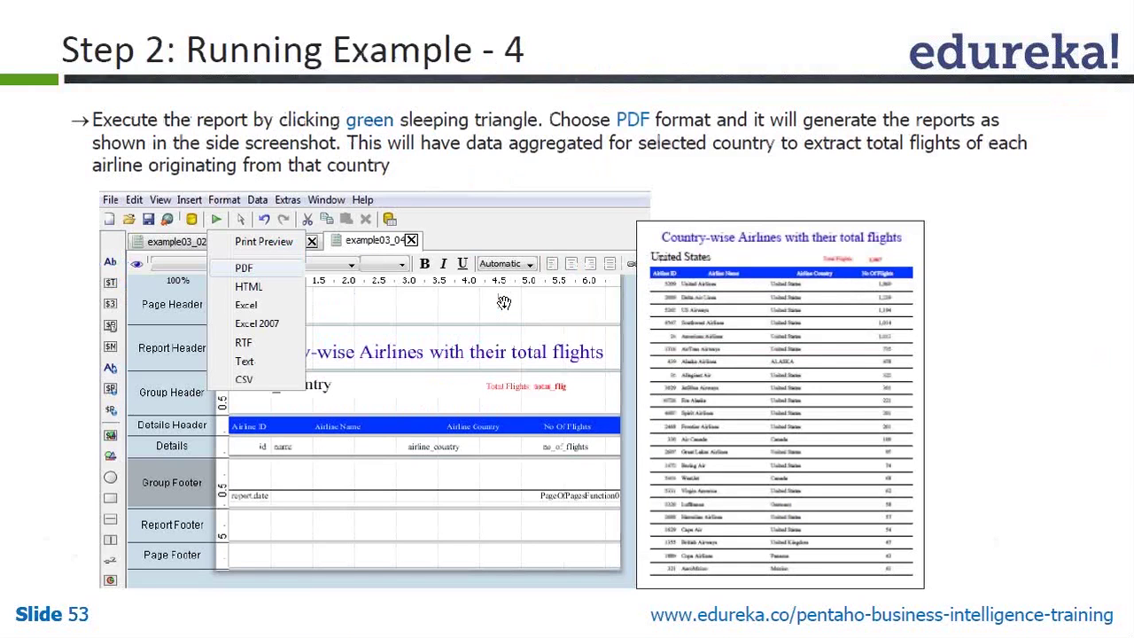
pyautogui.click(503, 303)
# Select the no_of_flights field and revisit the sub-report embedding slide
pyautogui.hotkey('alt', 'Tab')
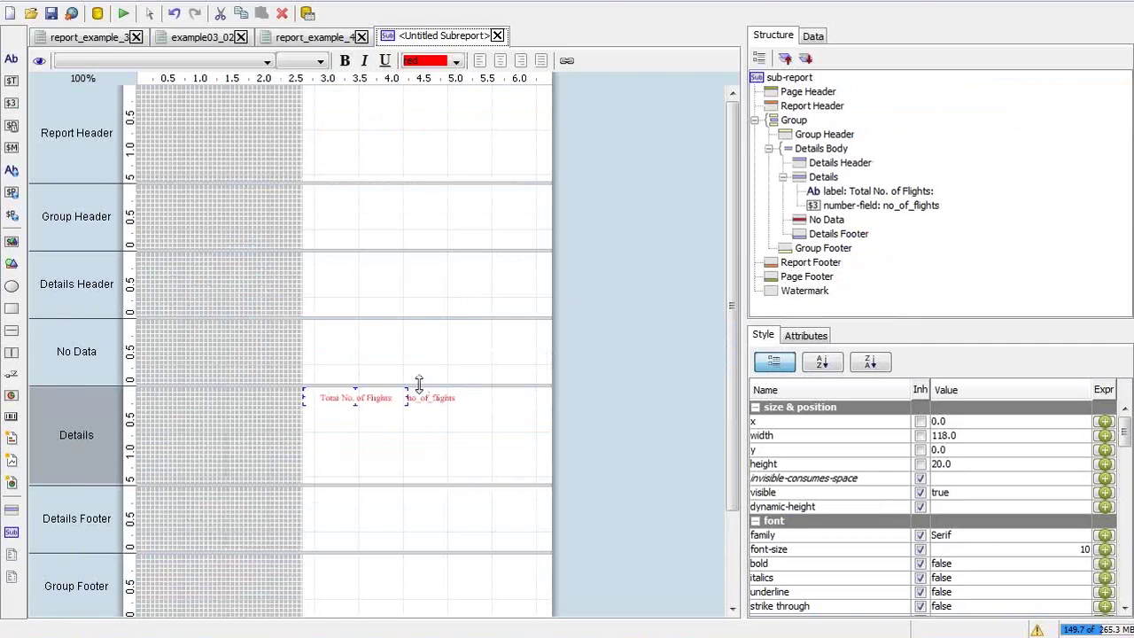
pyautogui.click(430, 399)
pyautogui.hotkey('alt', 'Tab')
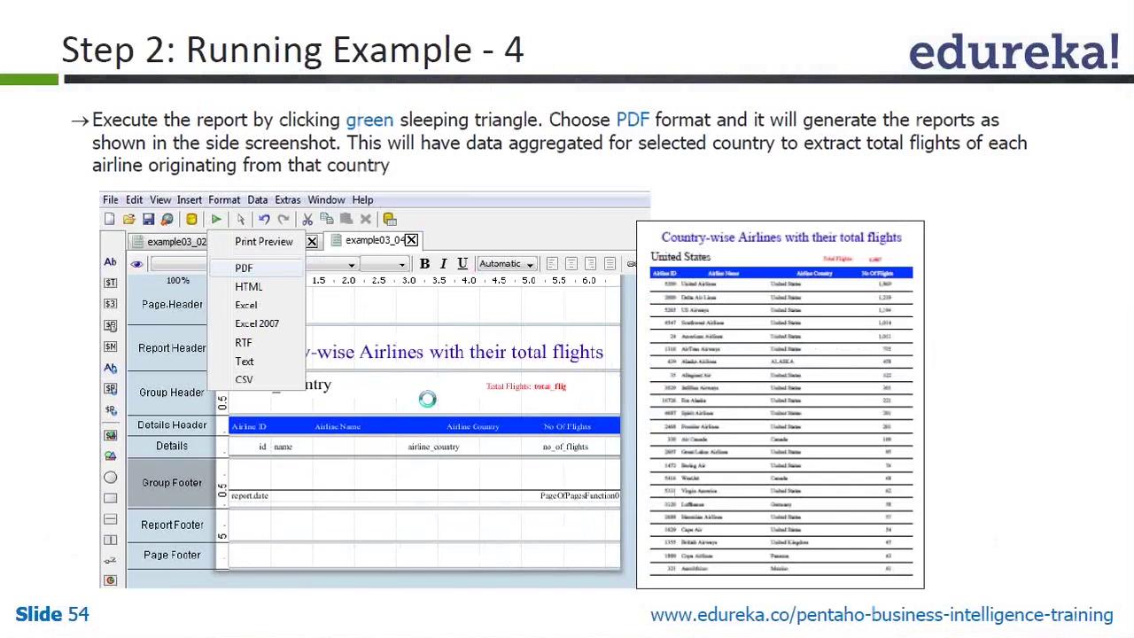
pyautogui.press('Left')
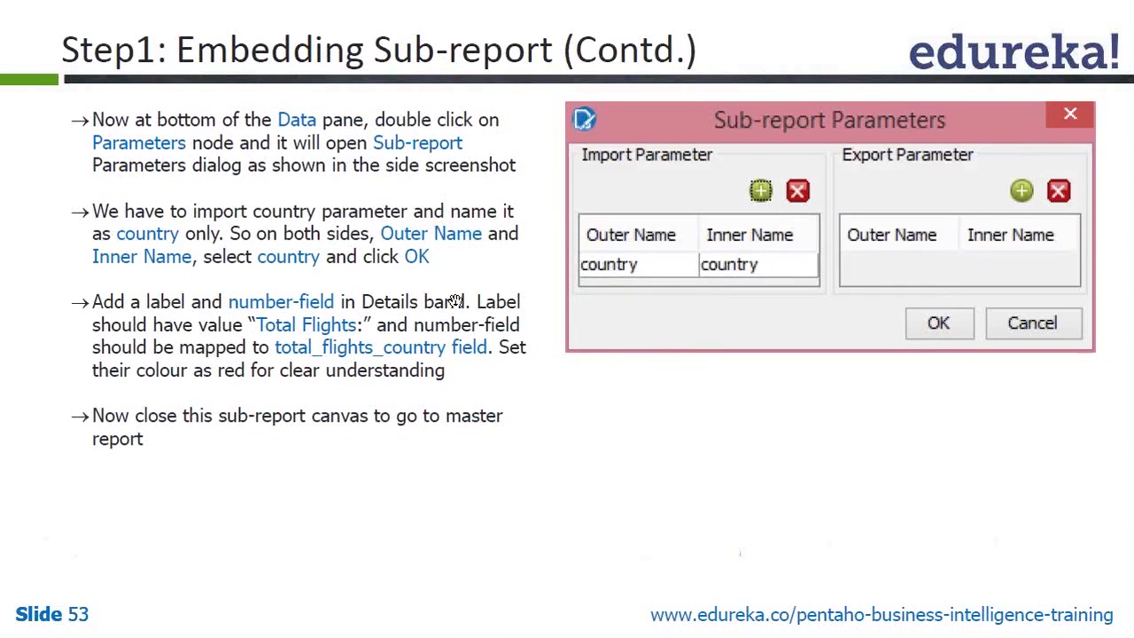
pyautogui.hotkey('alt', 'Tab')
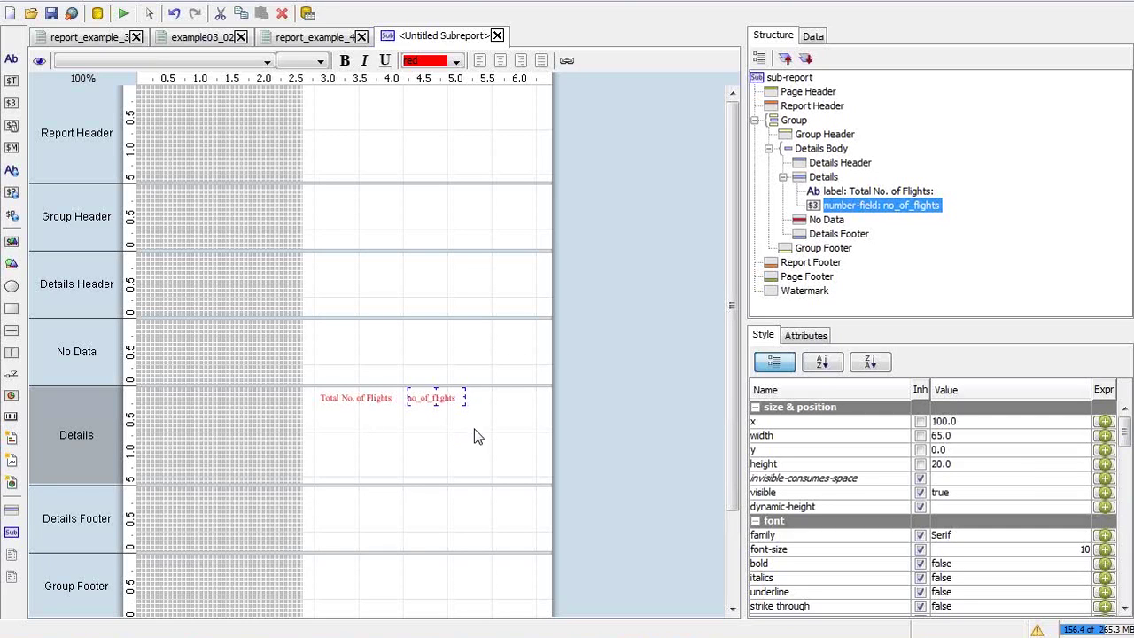
# Open the get_total_flights query from the sub-report's Data tab
pyautogui.click(811, 35)
pyautogui.click(816, 107)
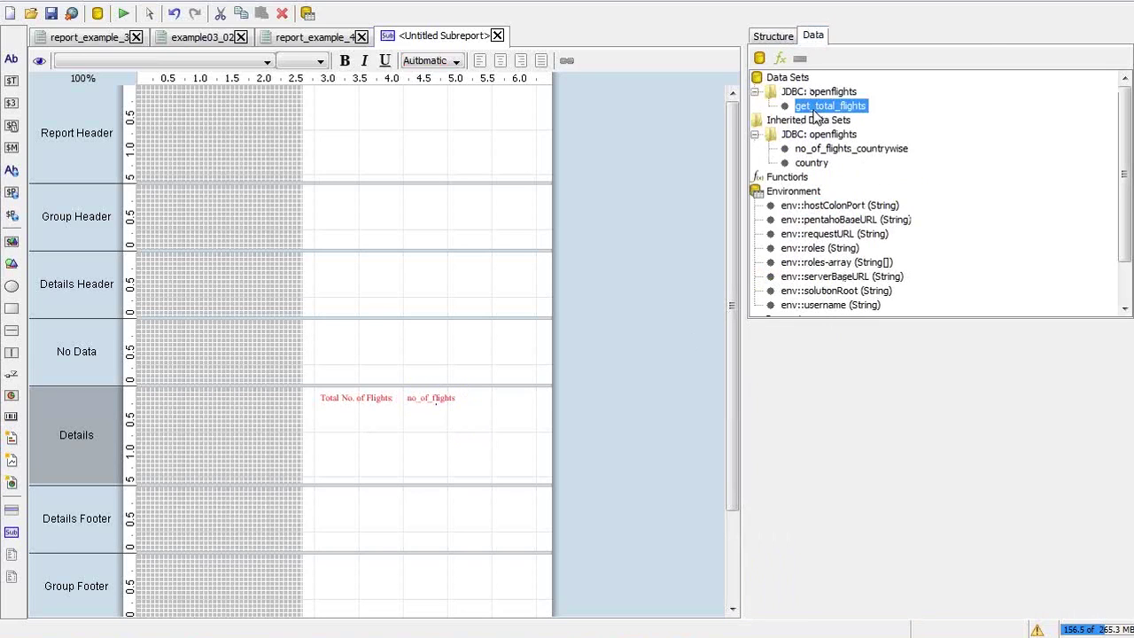
pyautogui.doubleClick(817, 108)
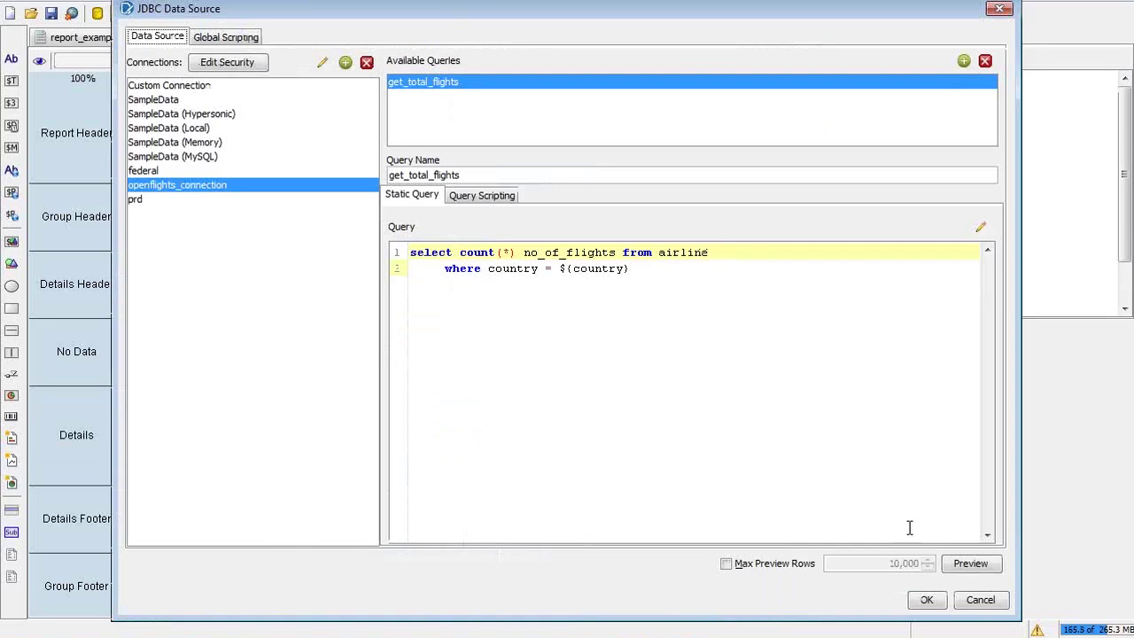
# Cancel the JDBC Data Source dialog, preview the India page, and close the preview
pyautogui.click(974, 603)
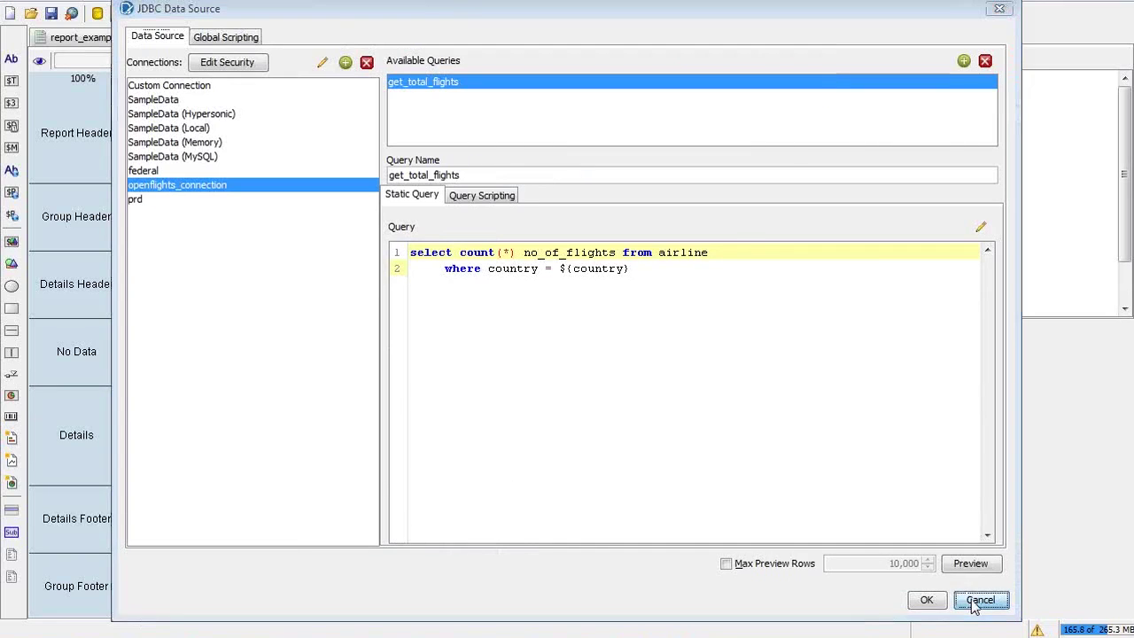
pyautogui.click(123, 13)
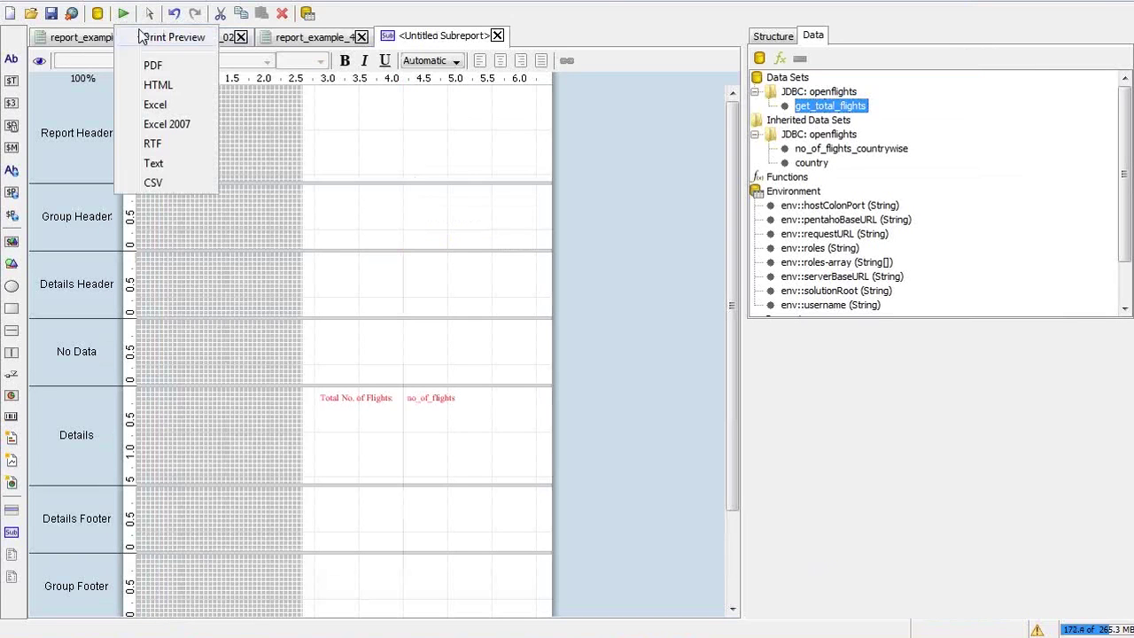
pyautogui.click(146, 37)
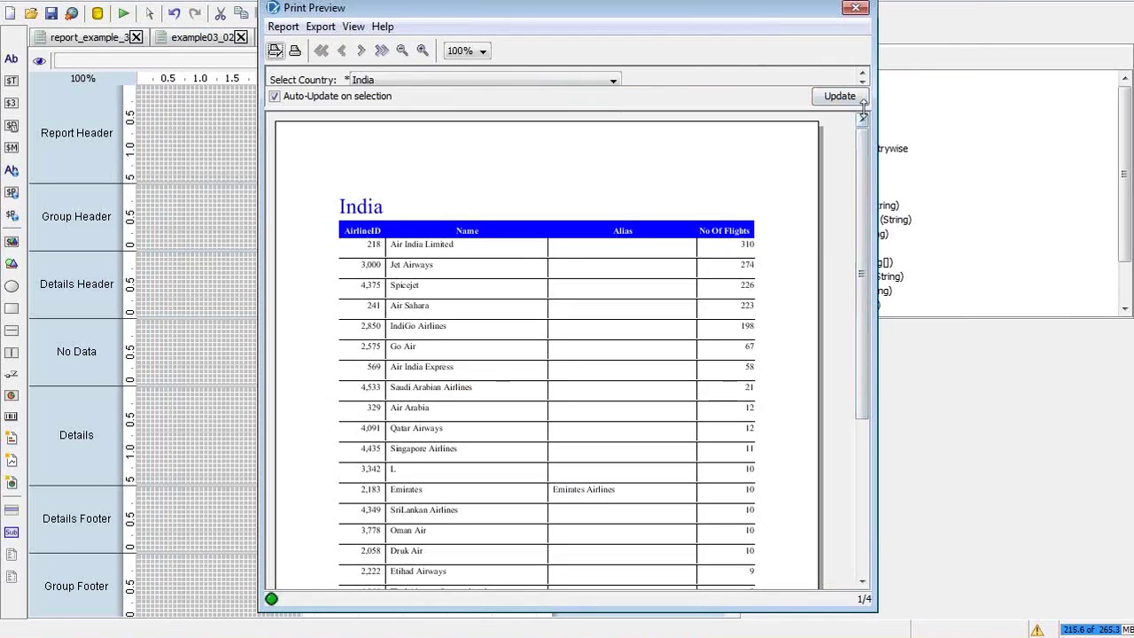
pyautogui.click(856, 10)
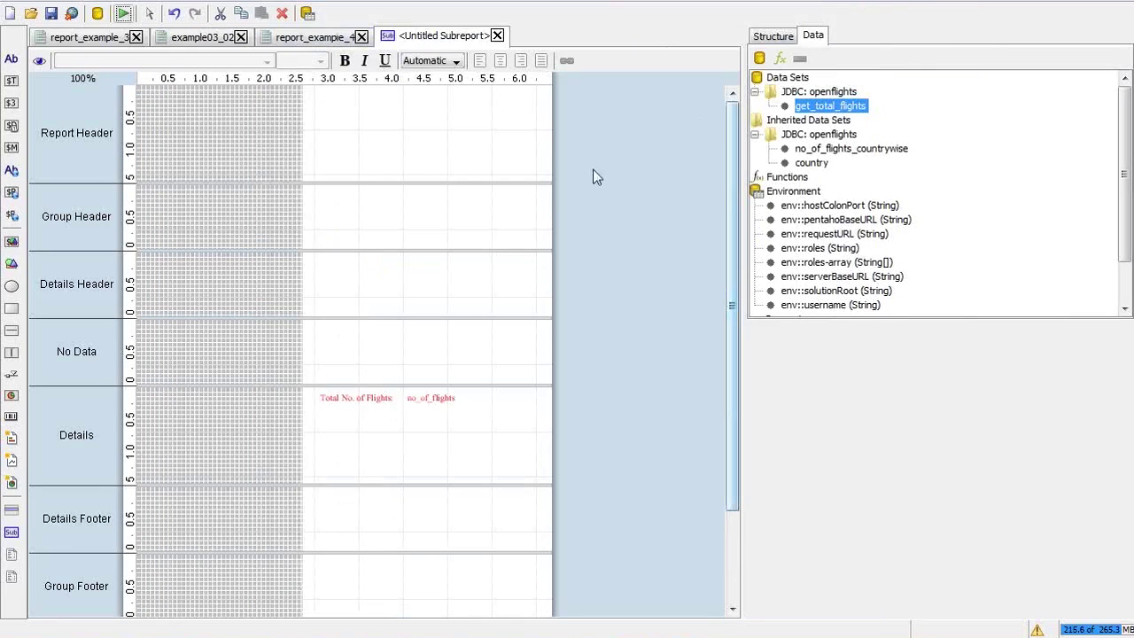
# Inspect the Total No. of Flights label and no_of_flights field, then show the Structure tree
pyautogui.click(359, 400)
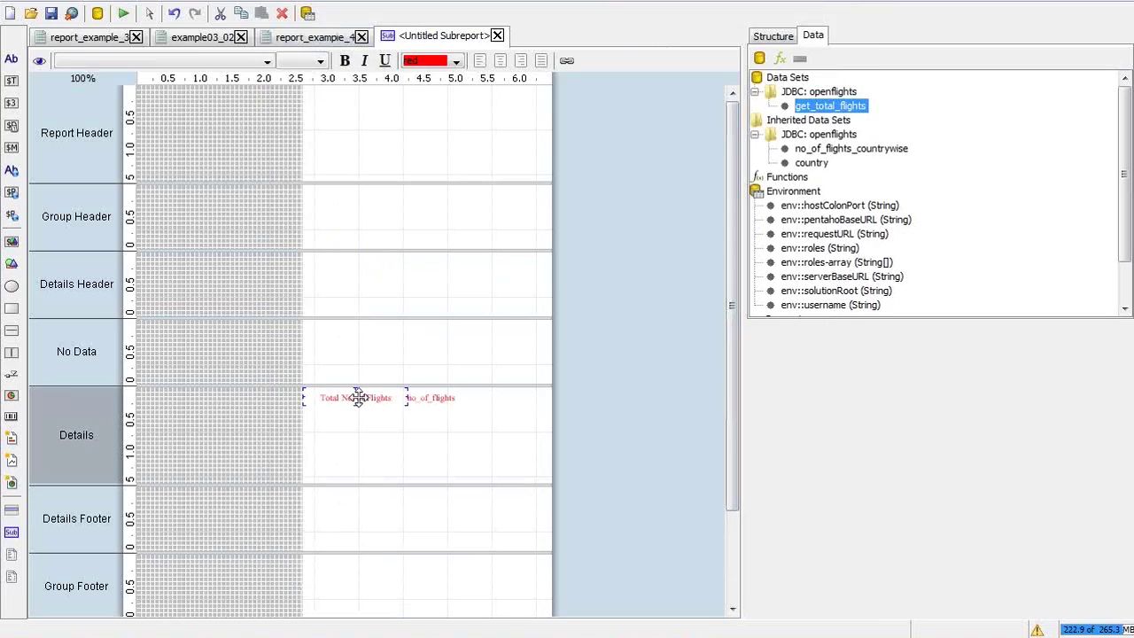
pyautogui.click(421, 398)
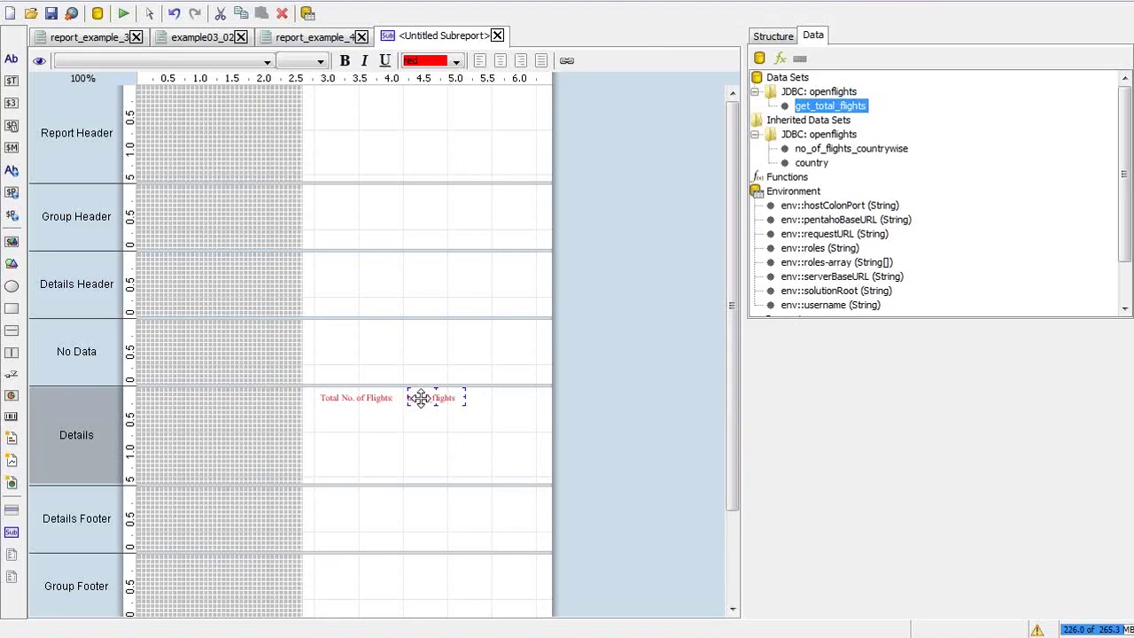
pyautogui.click(373, 398)
pyautogui.click(781, 39)
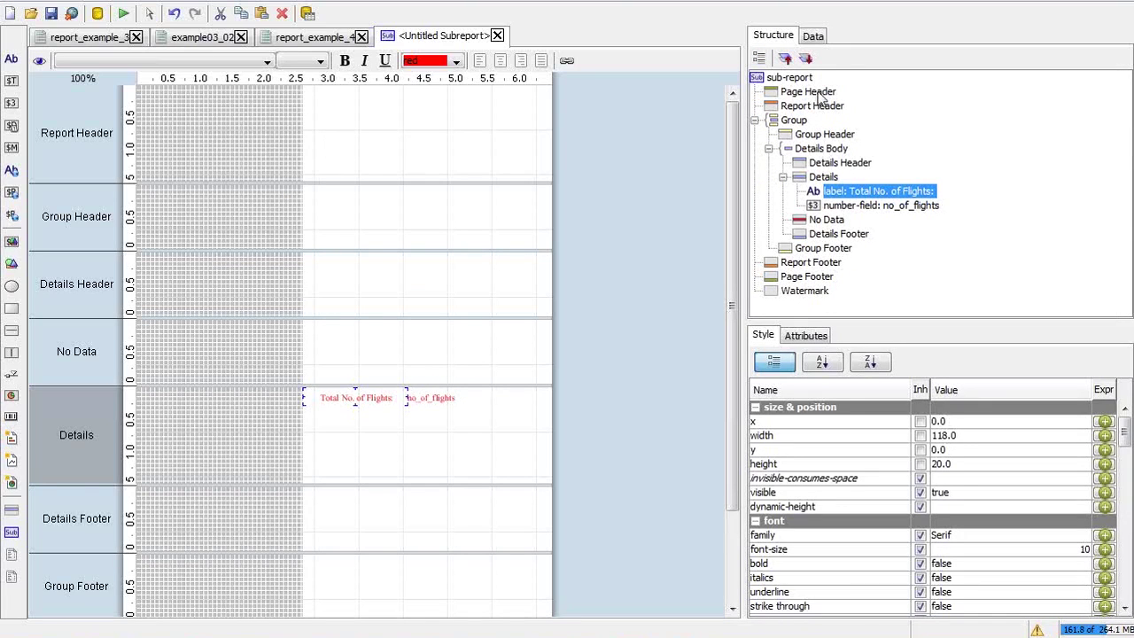
pyautogui.click(821, 99)
pyautogui.rightClick(820, 97)
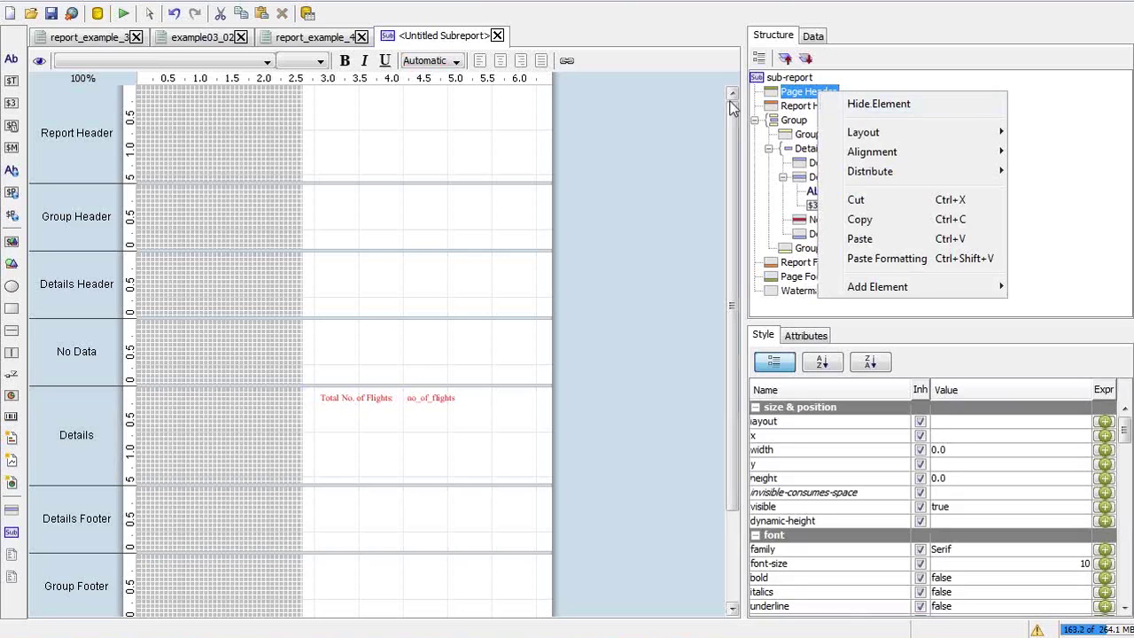
pyautogui.click(321, 97)
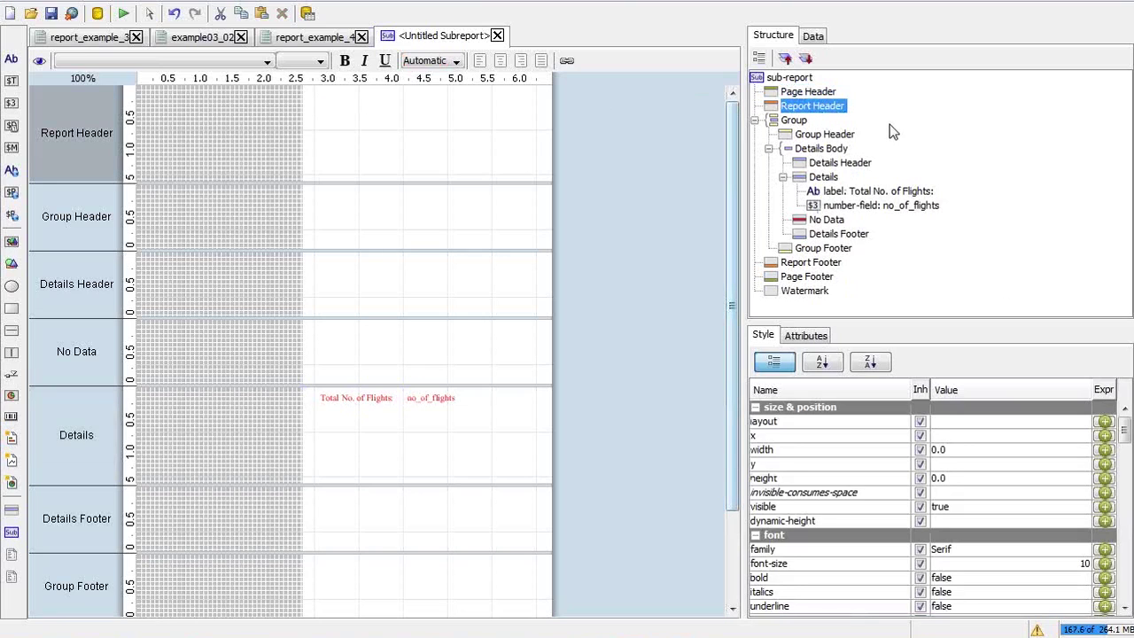
pyautogui.click(810, 97)
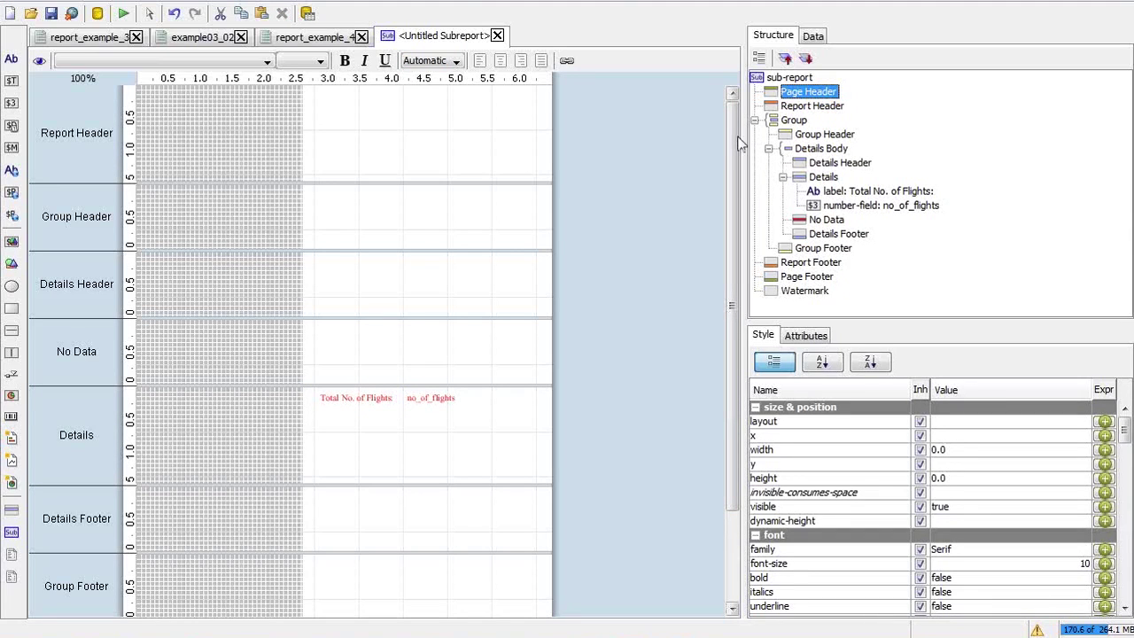
# Browse the Page Header, Report Header and root entries in the structure tree
pyautogui.scroll(-1, 731, 142)
pyautogui.scroll(-3, 732, 160)
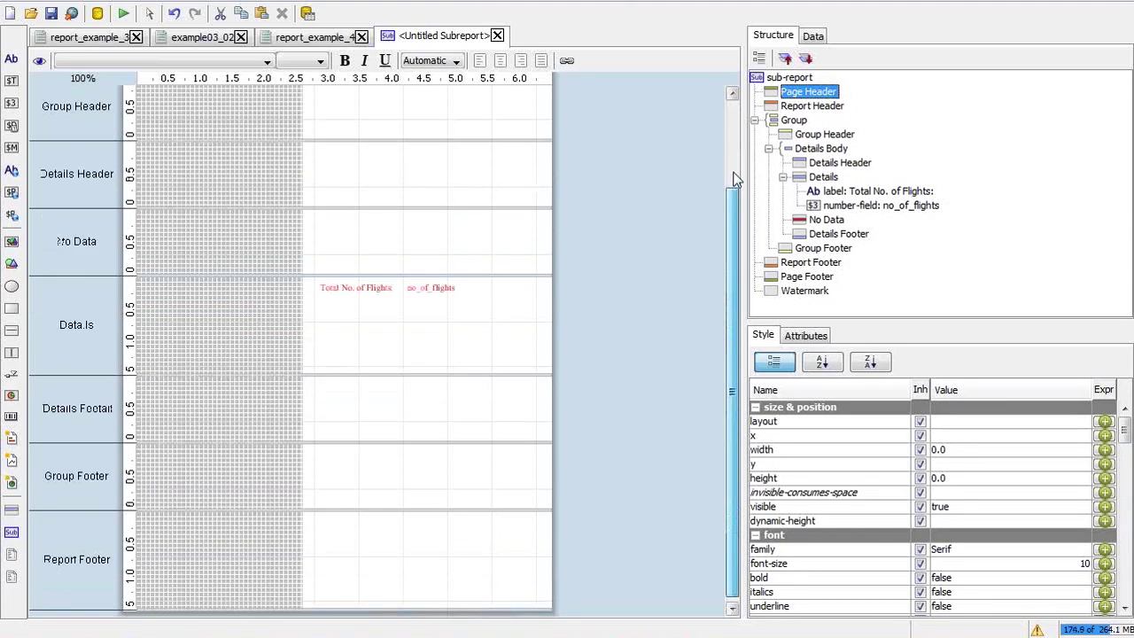
pyautogui.scroll(3, 733, 179)
pyautogui.rightClick(815, 100)
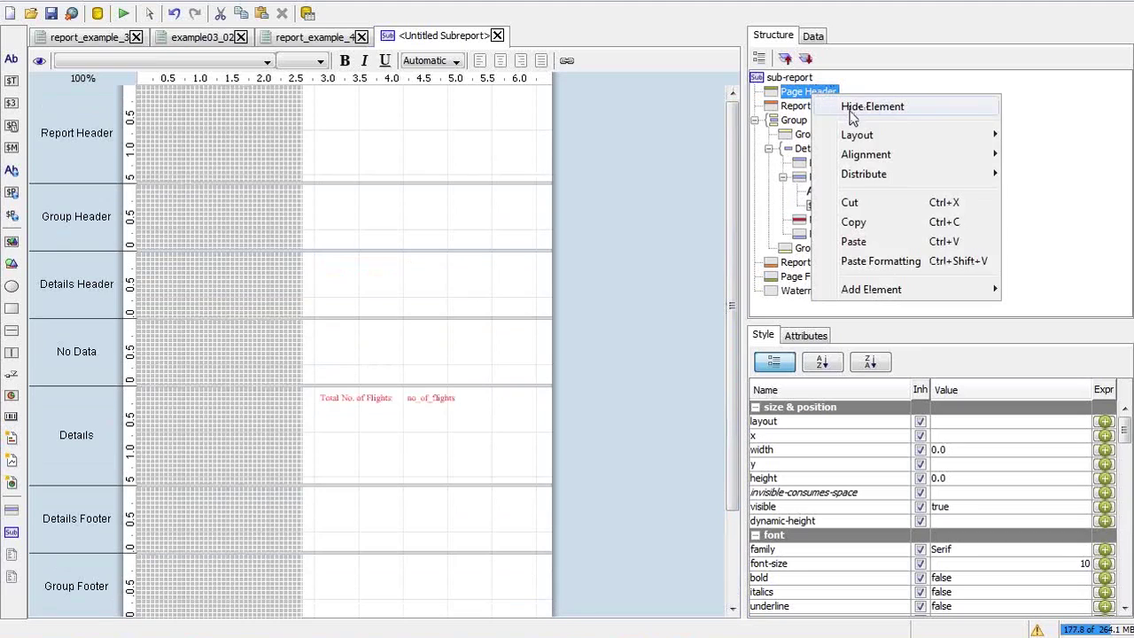
pyautogui.click(797, 108)
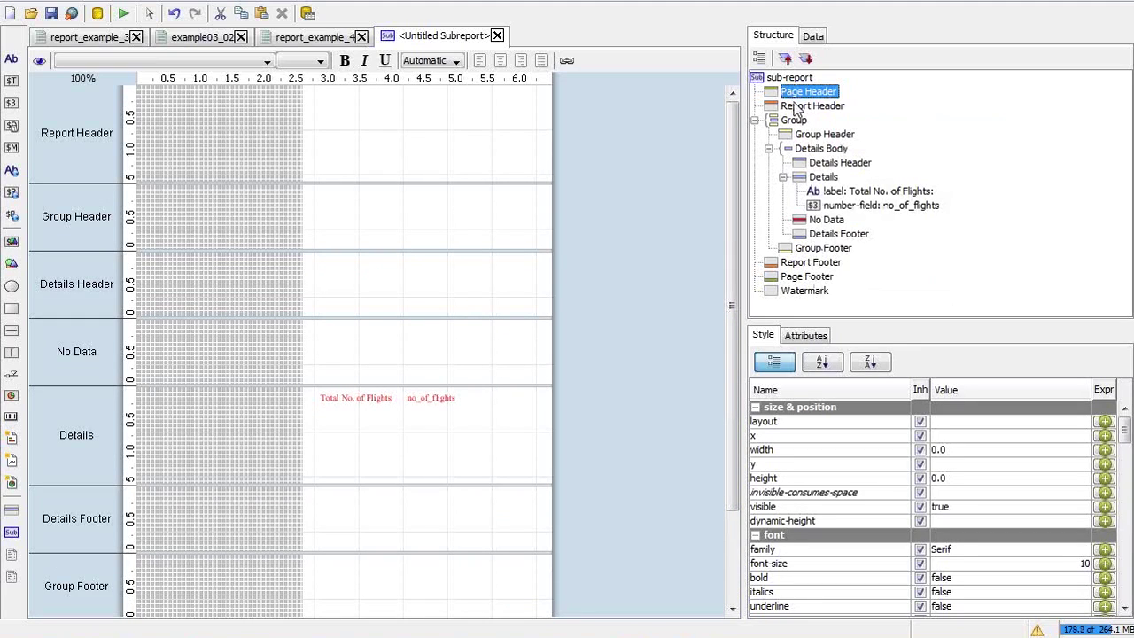
pyautogui.click(798, 107)
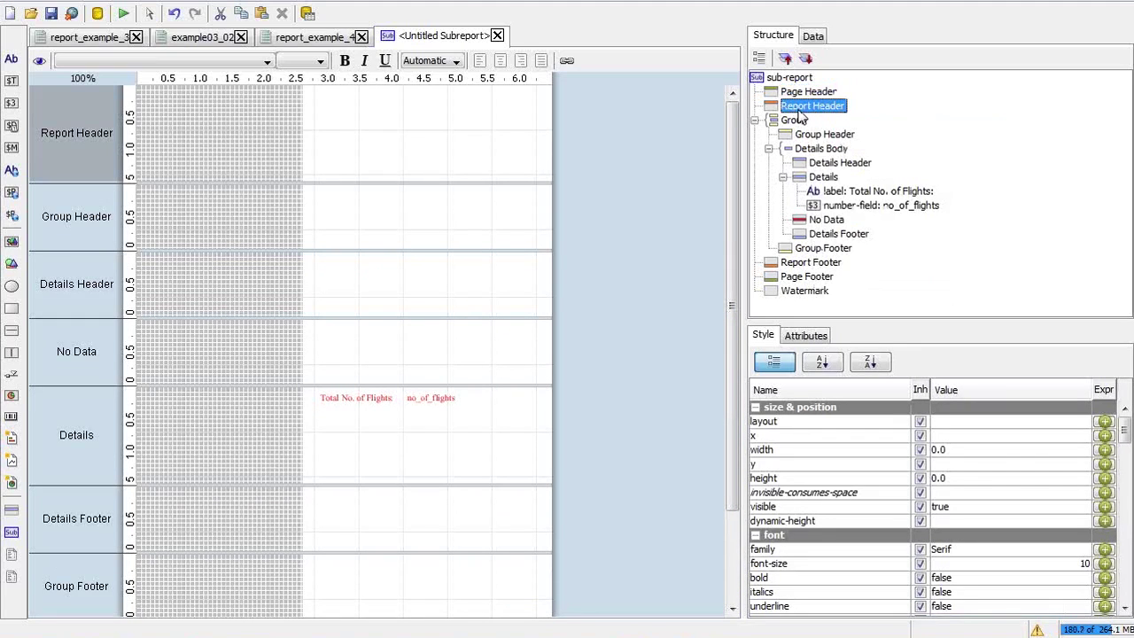
pyautogui.click(797, 79)
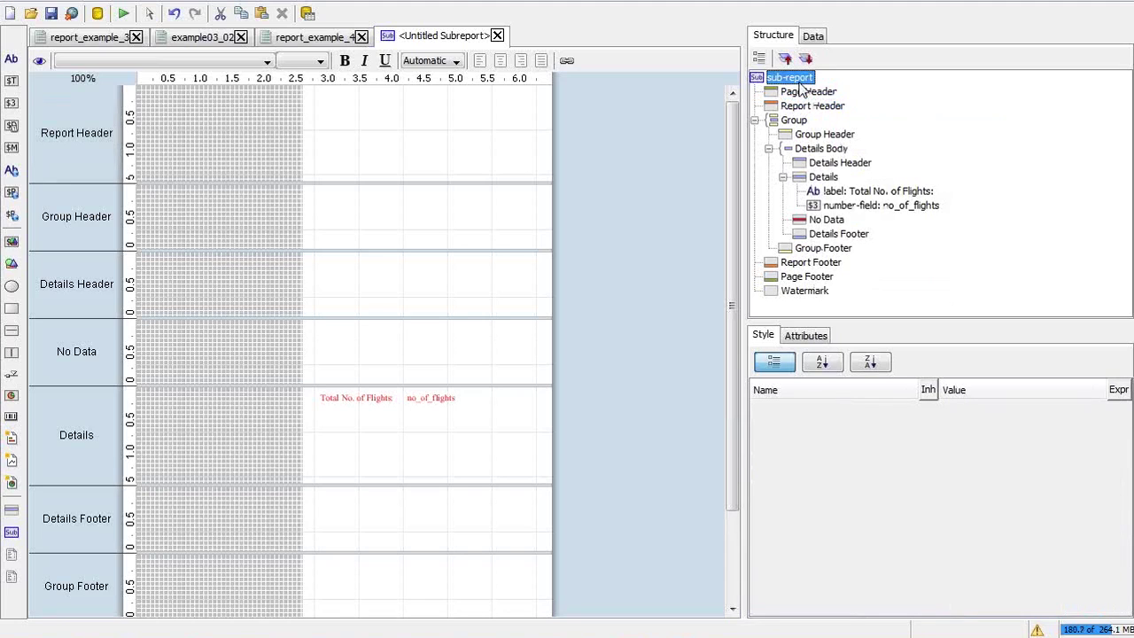
pyautogui.click(802, 92)
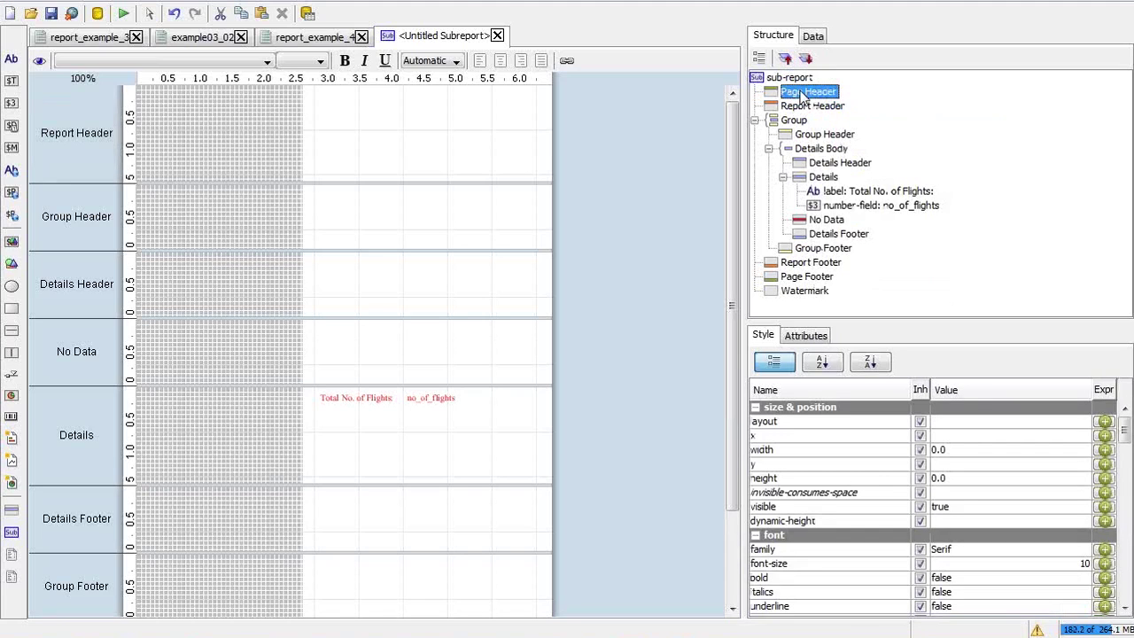
# Hide the Page Header band with Hide Element, then select Report Header
pyautogui.rightClick(801, 92)
pyautogui.click(828, 103)
pyautogui.rightClick(827, 98)
pyautogui.click(859, 110)
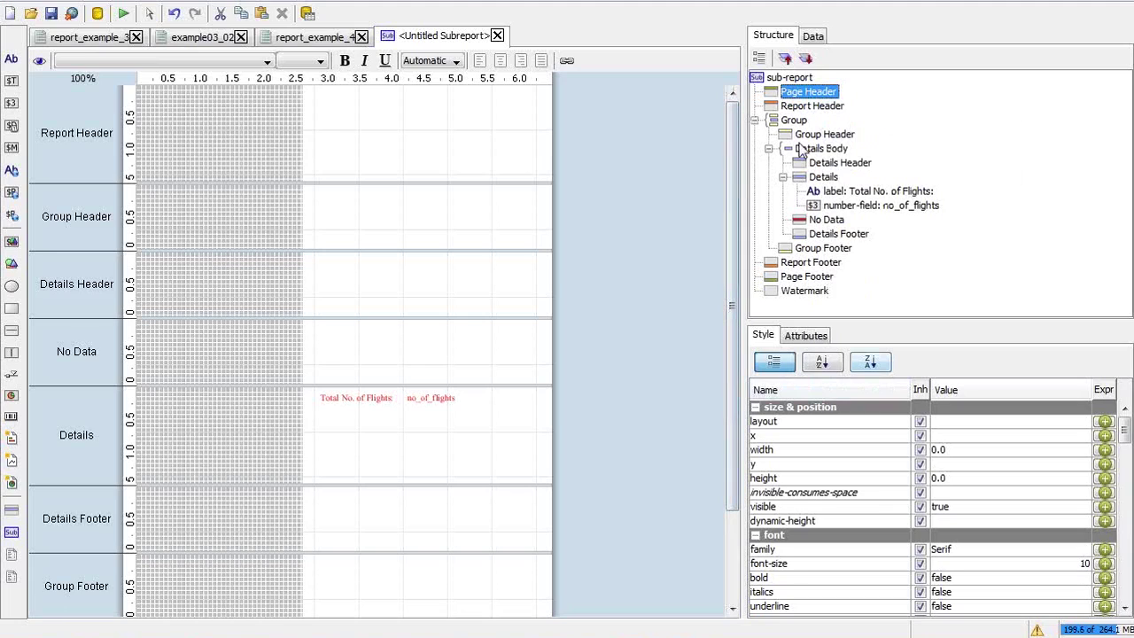
pyautogui.click(803, 107)
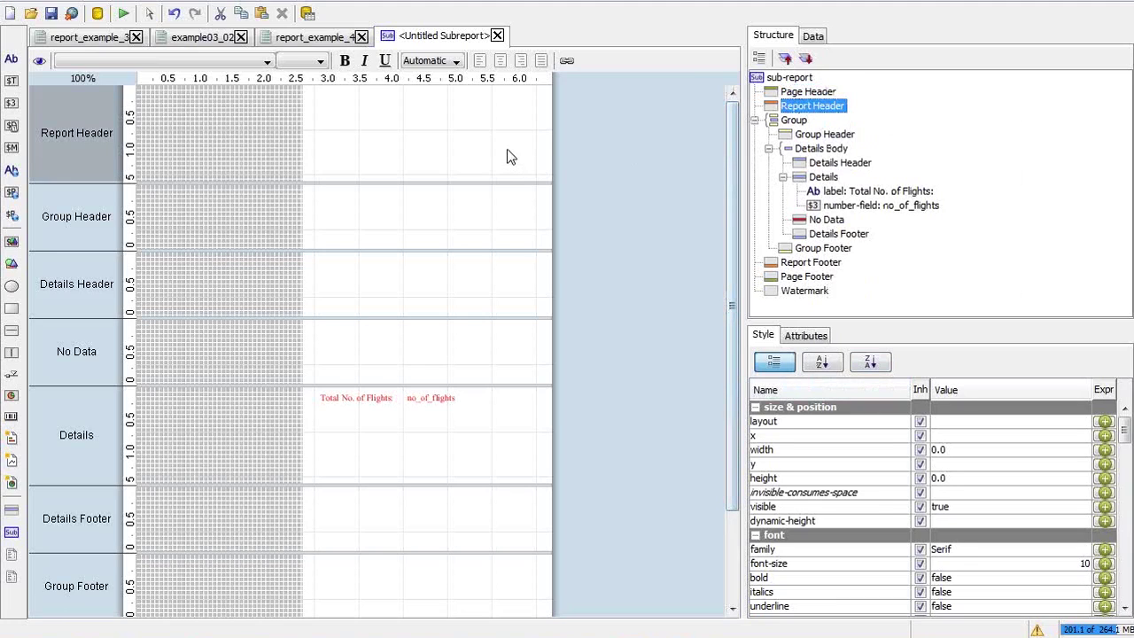
# Paste the Total No. of Flights label into the Report Header at y 20 and preview
pyautogui.hotkey('ctrl', 'v')
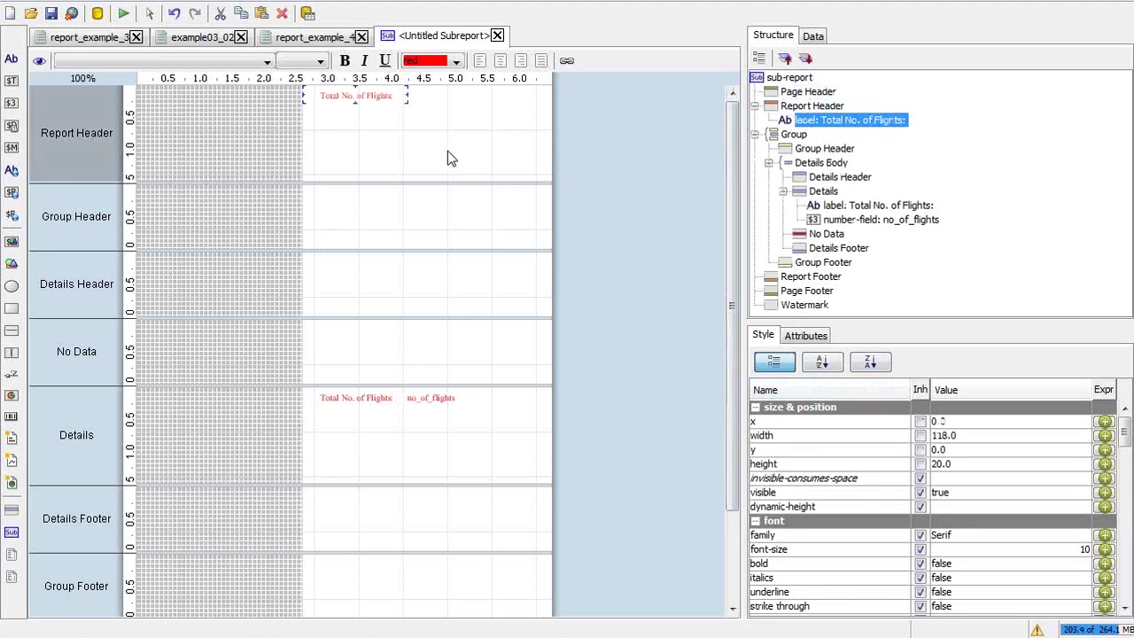
pyautogui.moveTo(328, 95); pyautogui.dragTo(329, 113)
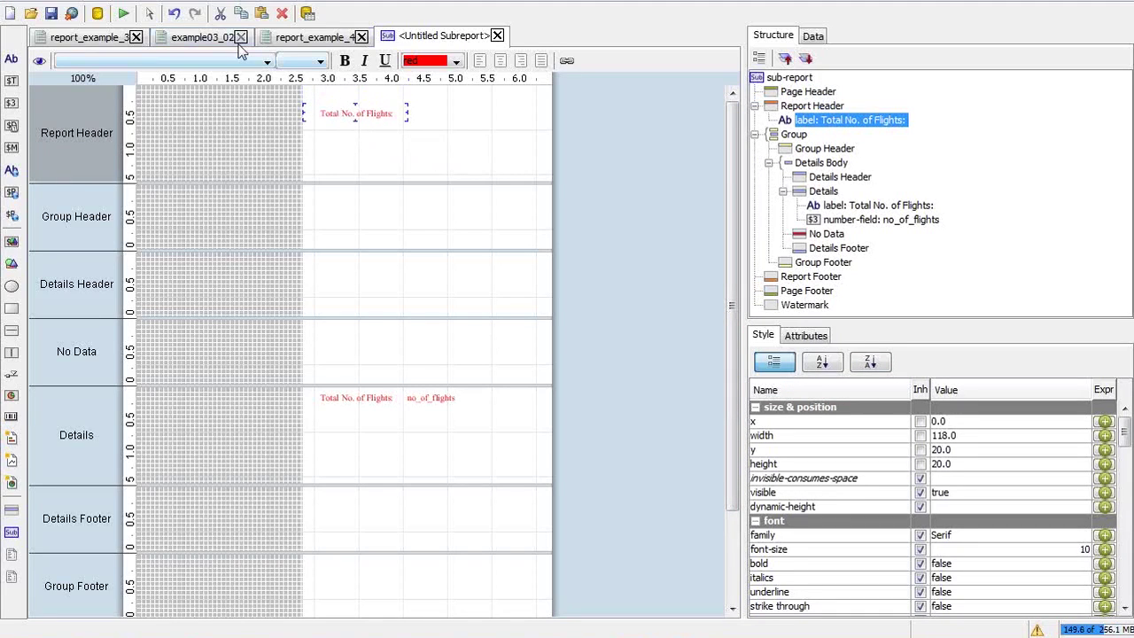
pyautogui.click(123, 13)
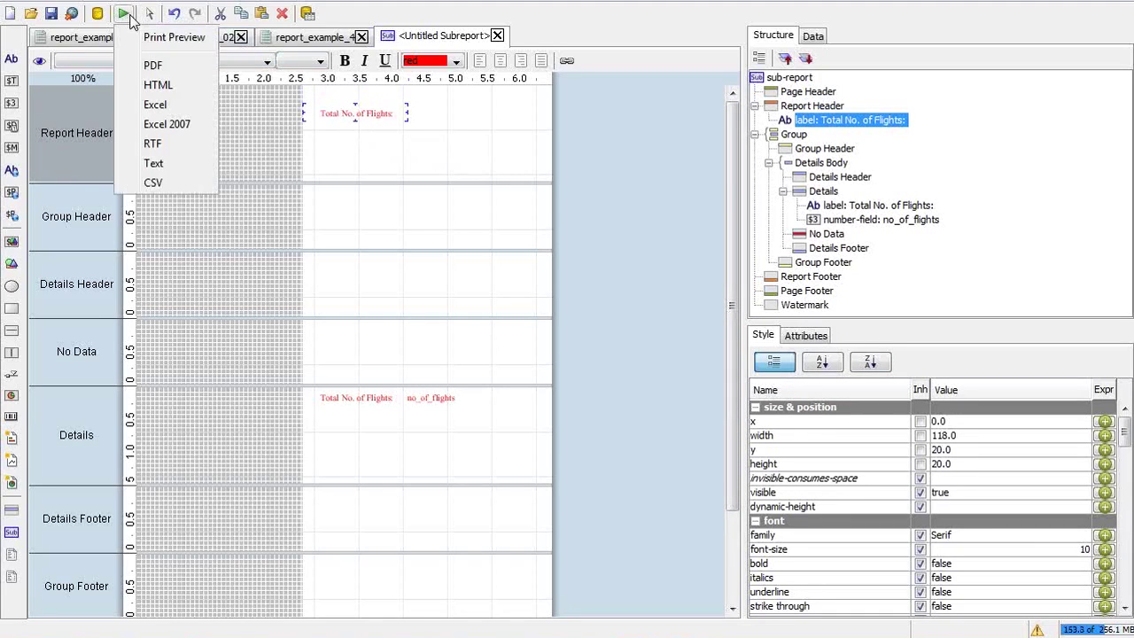
pyautogui.click(160, 51)
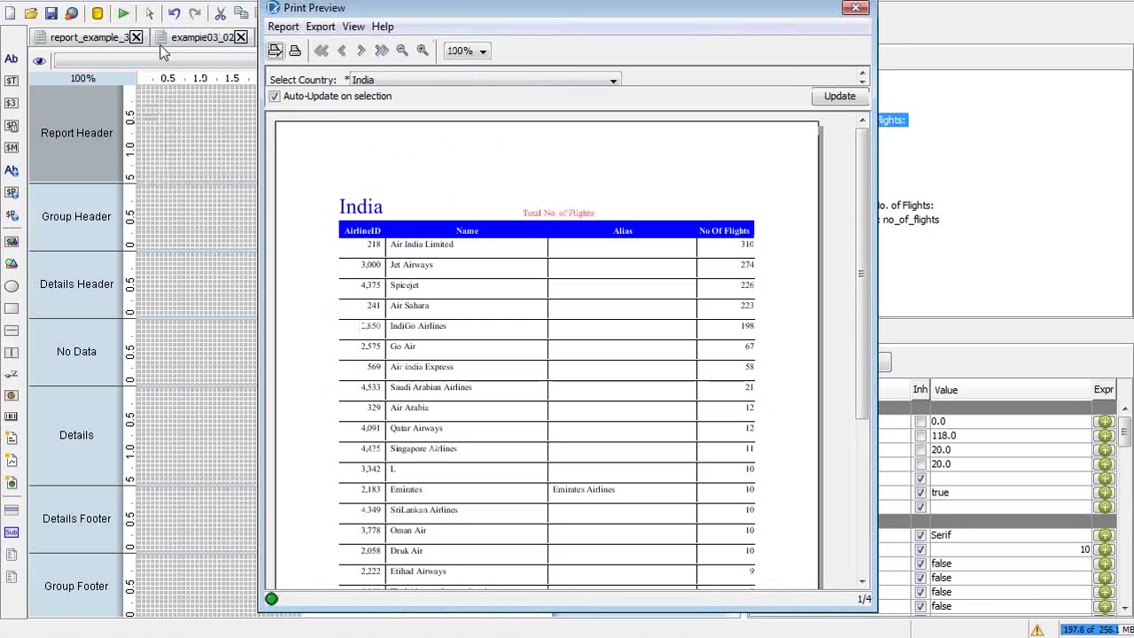
pyautogui.click(854, 8)
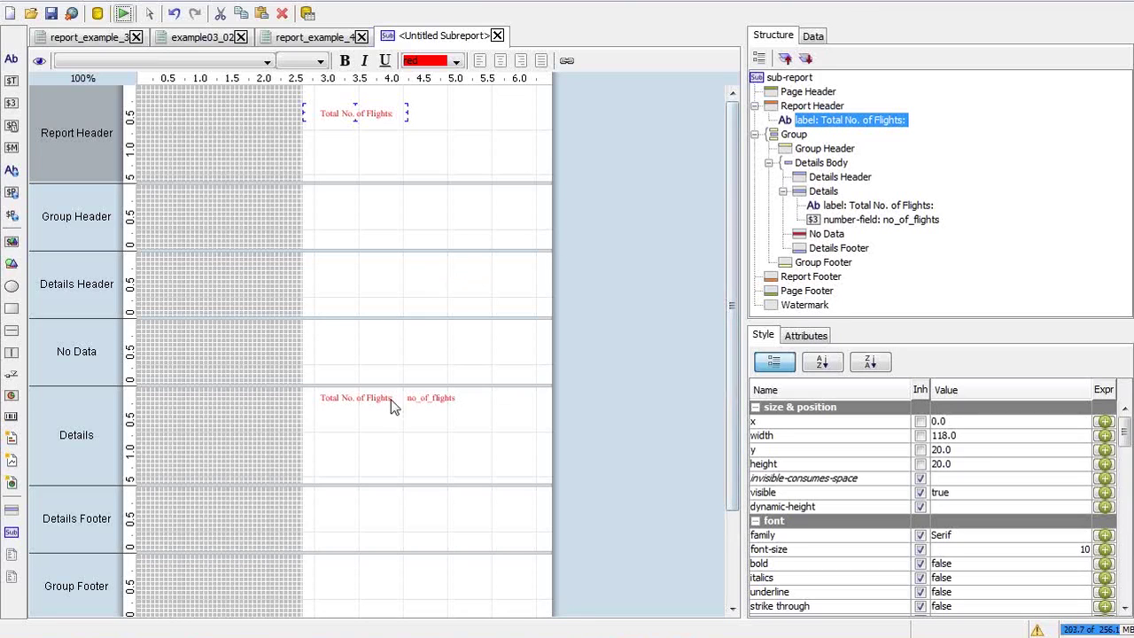
# Paste the no_of_flights field beside the label in the Report Header
pyautogui.click(401, 395)
pyautogui.click(433, 395)
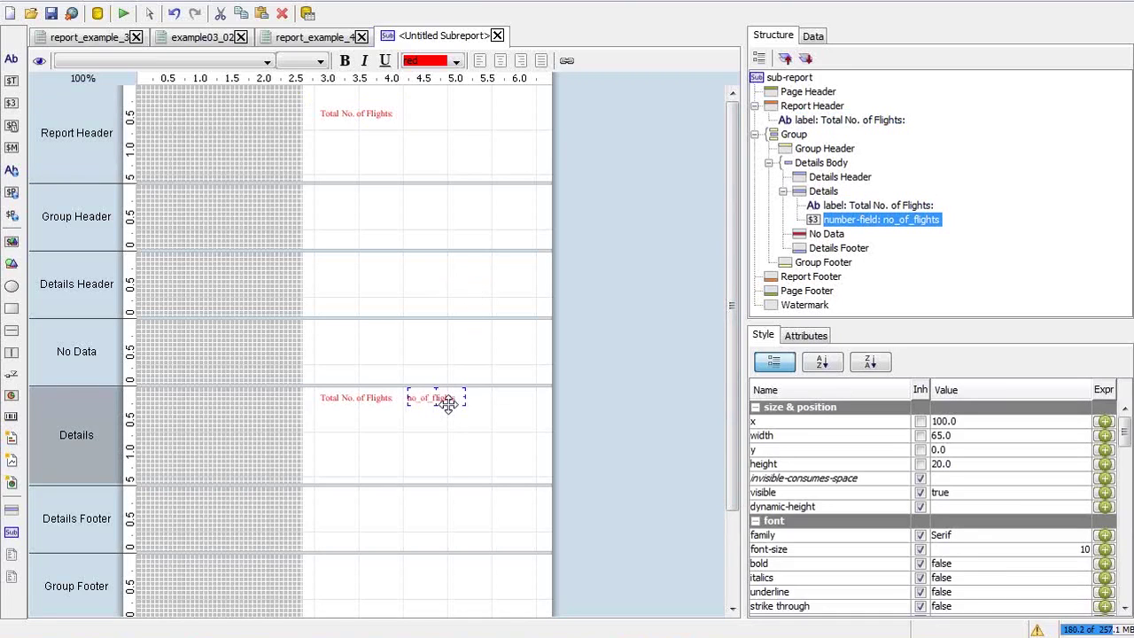
pyautogui.click(400, 114)
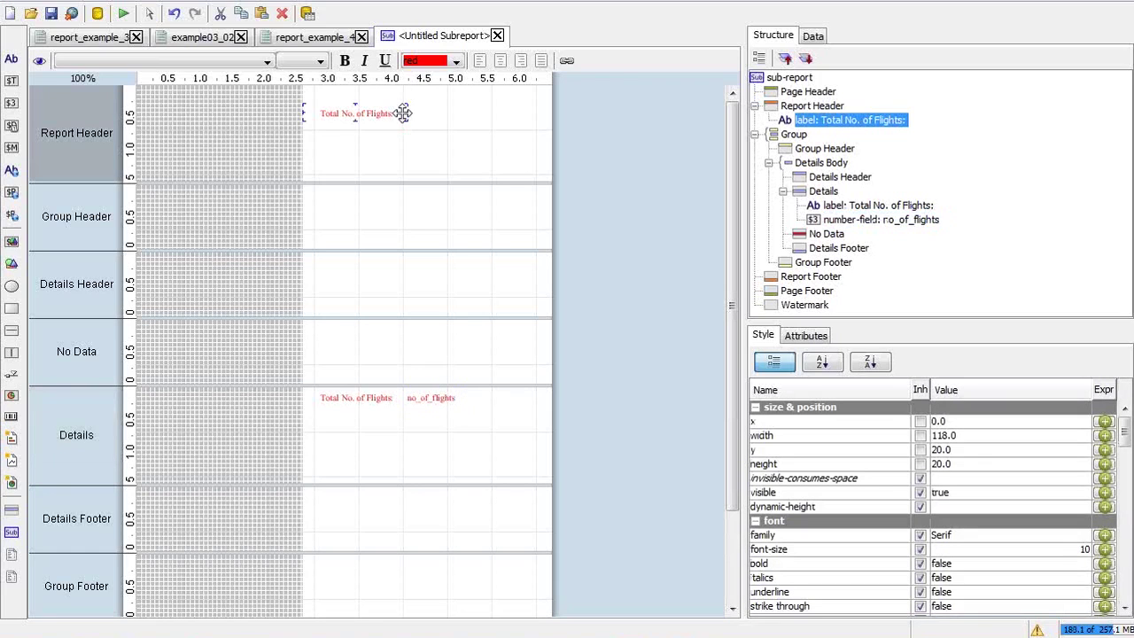
pyautogui.hotkey('ctrl', 'v')
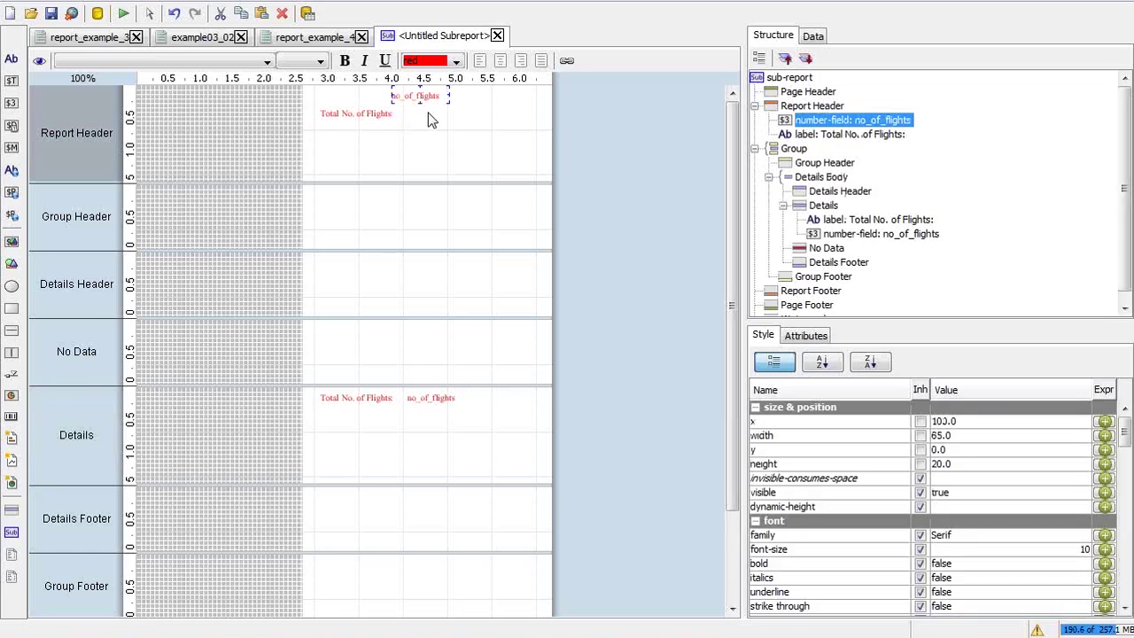
pyautogui.moveTo(428, 97); pyautogui.dragTo(436, 116)
# Nudge the Report Header's no_of_flights field slightly right to align it
pyautogui.click(425, 403)
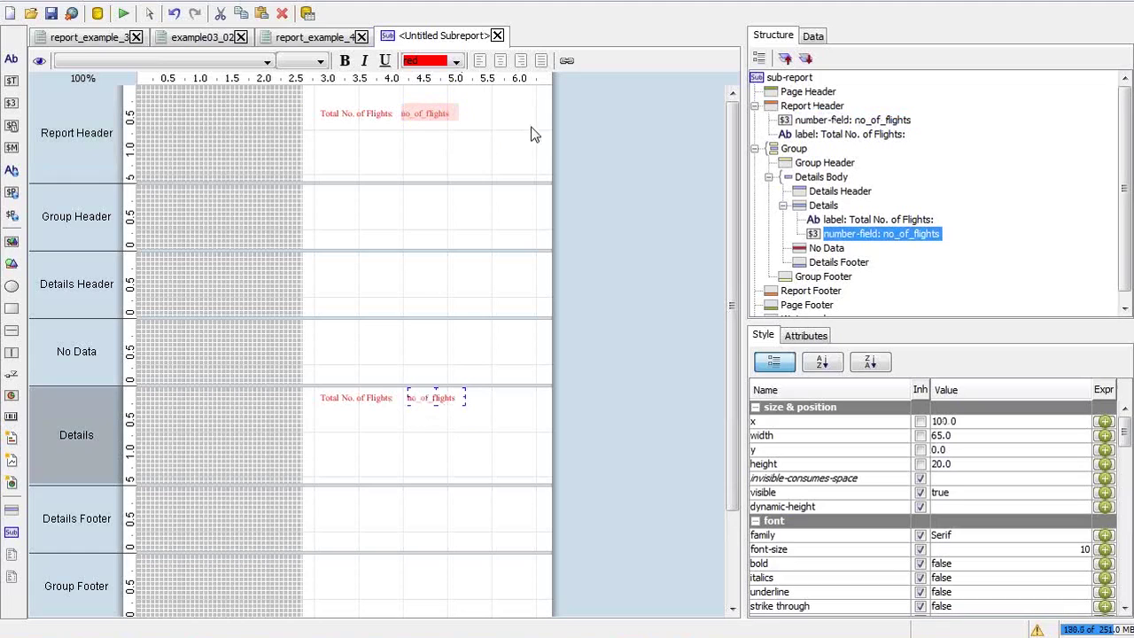
pyautogui.click(497, 132)
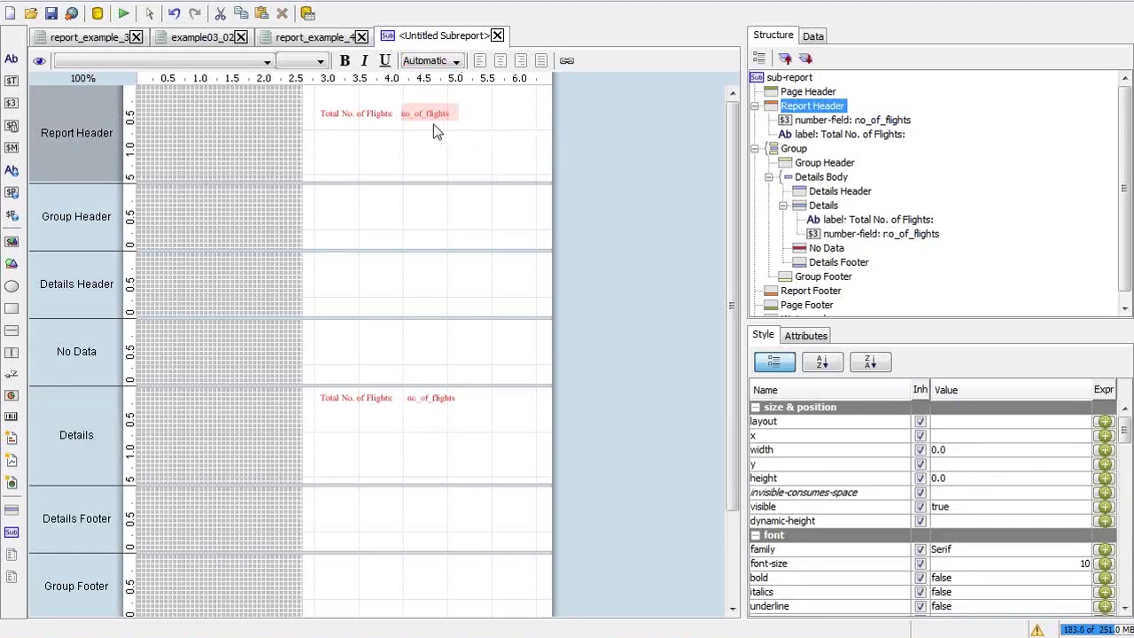
pyautogui.click(431, 113)
pyautogui.click(431, 113)
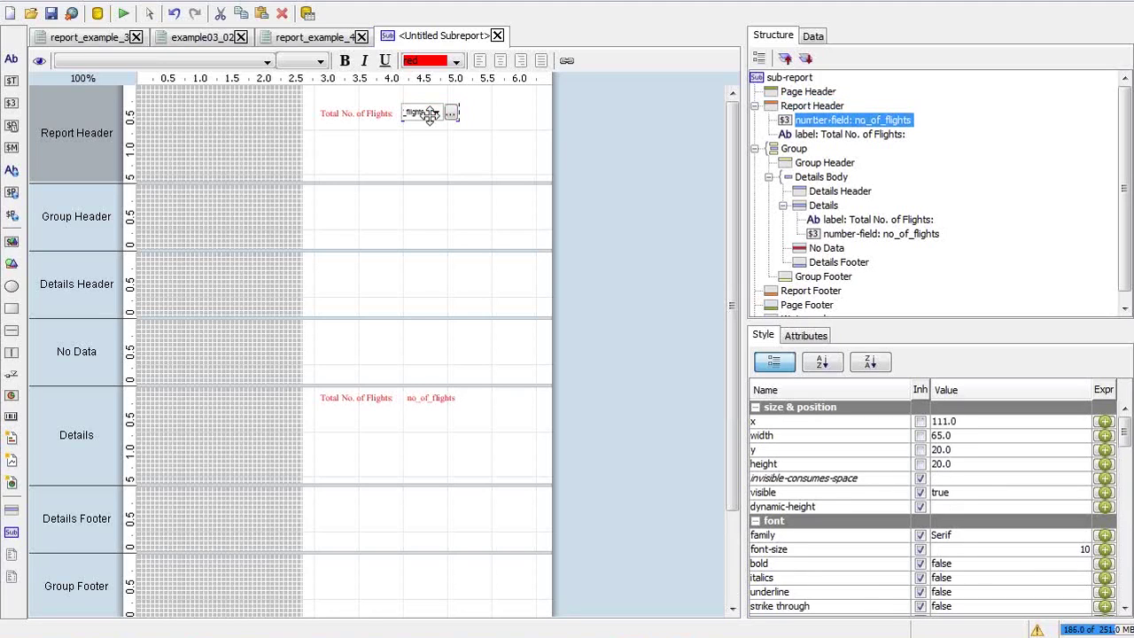
pyautogui.click(476, 111)
pyautogui.click(432, 111)
pyautogui.moveTo(431, 111); pyautogui.dragTo(433, 113)
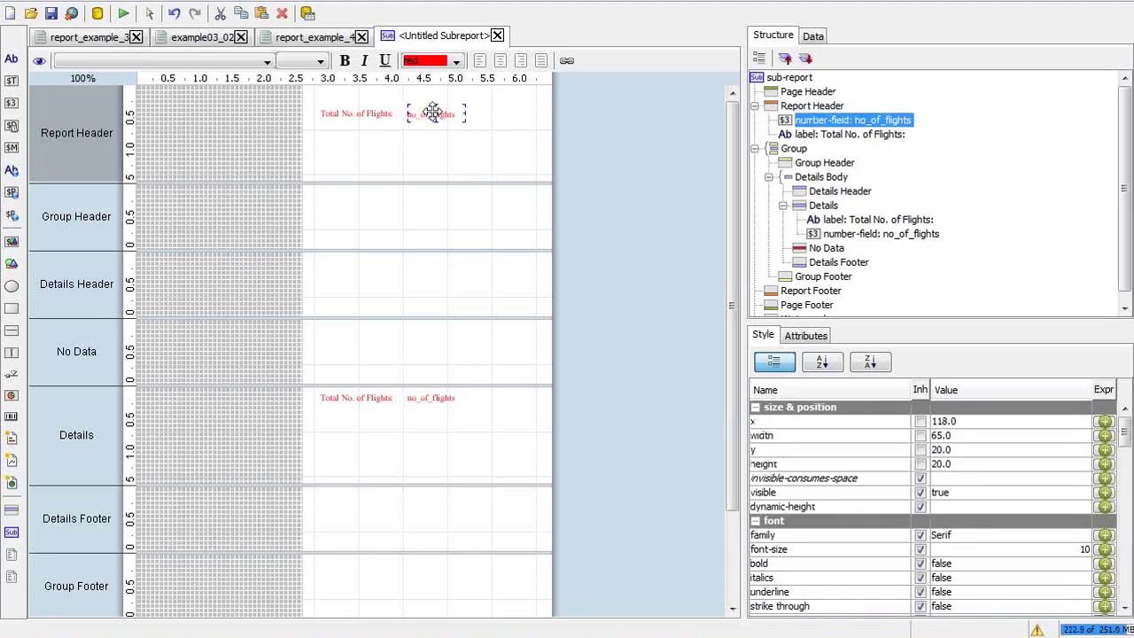
pyautogui.click(503, 122)
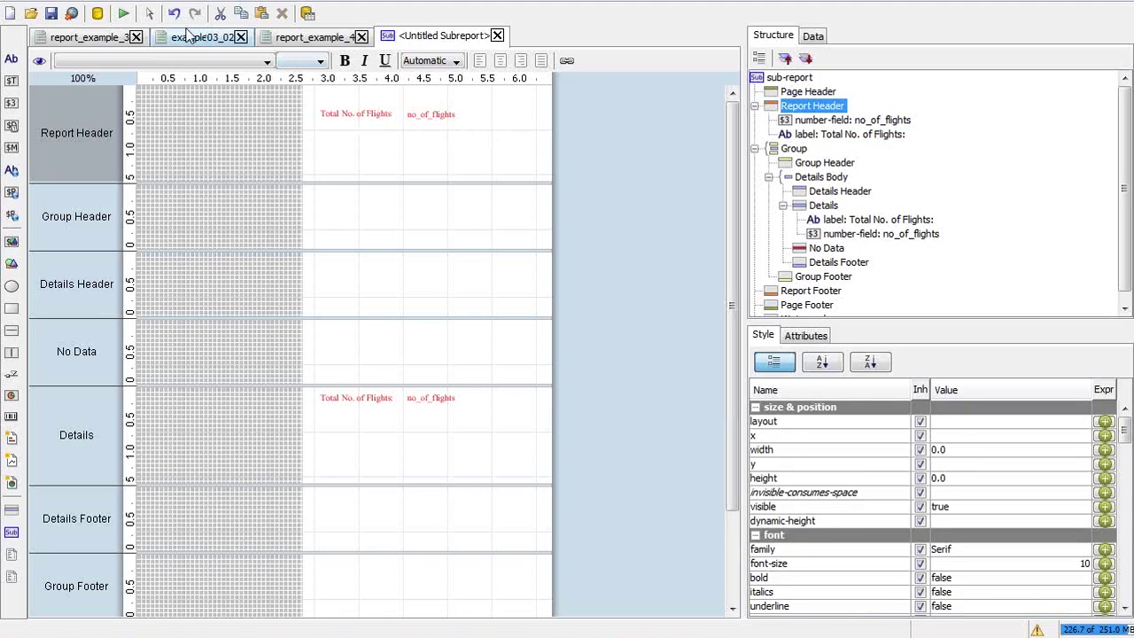
# Preview the sub-report's flight-count output, then return to report_example_4
pyautogui.click(123, 13)
pyautogui.click(149, 37)
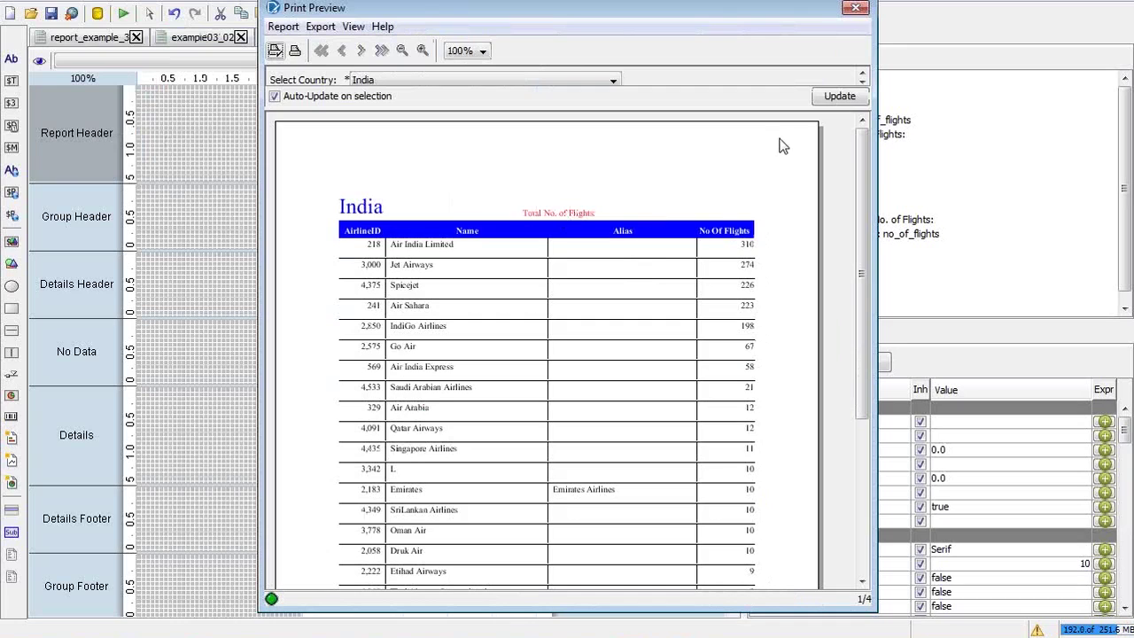
pyautogui.click(855, 9)
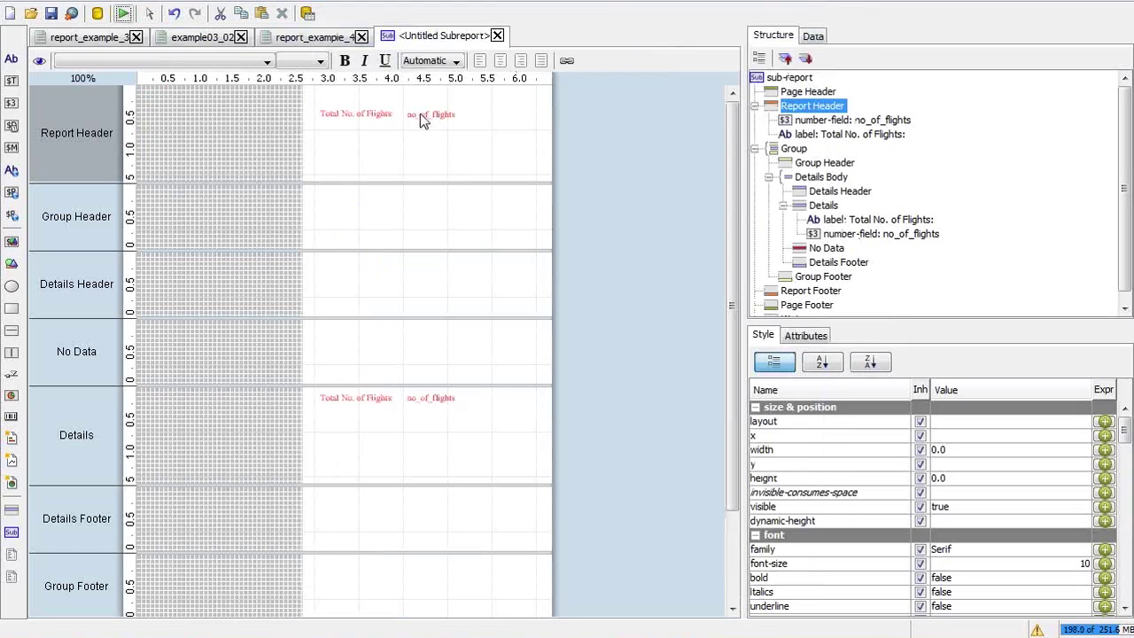
pyautogui.click(421, 116)
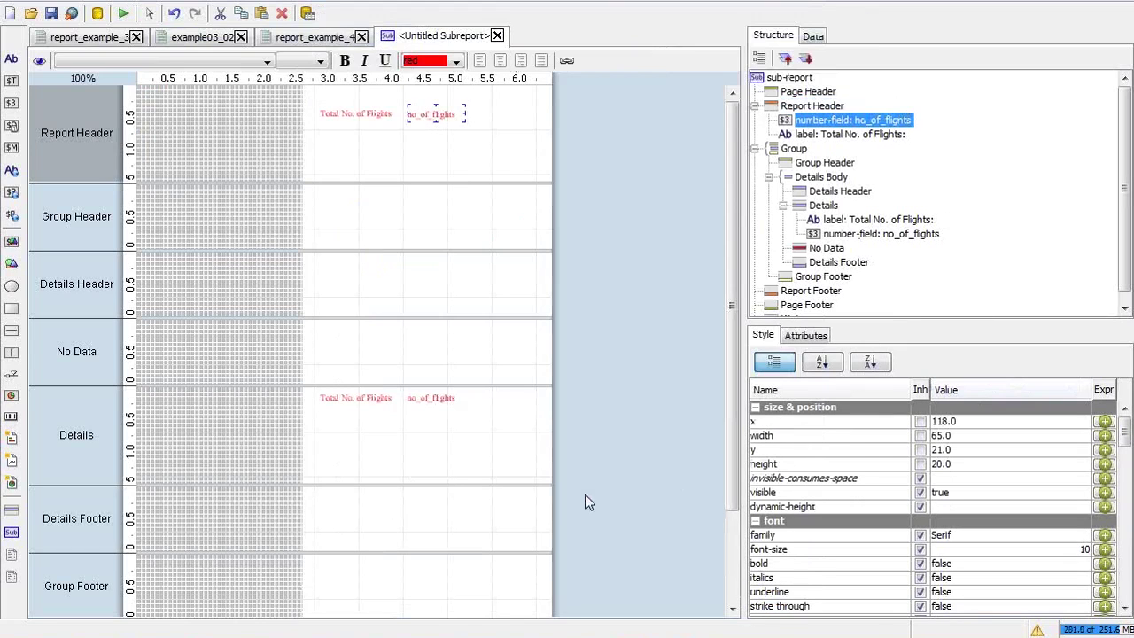
pyautogui.click(314, 37)
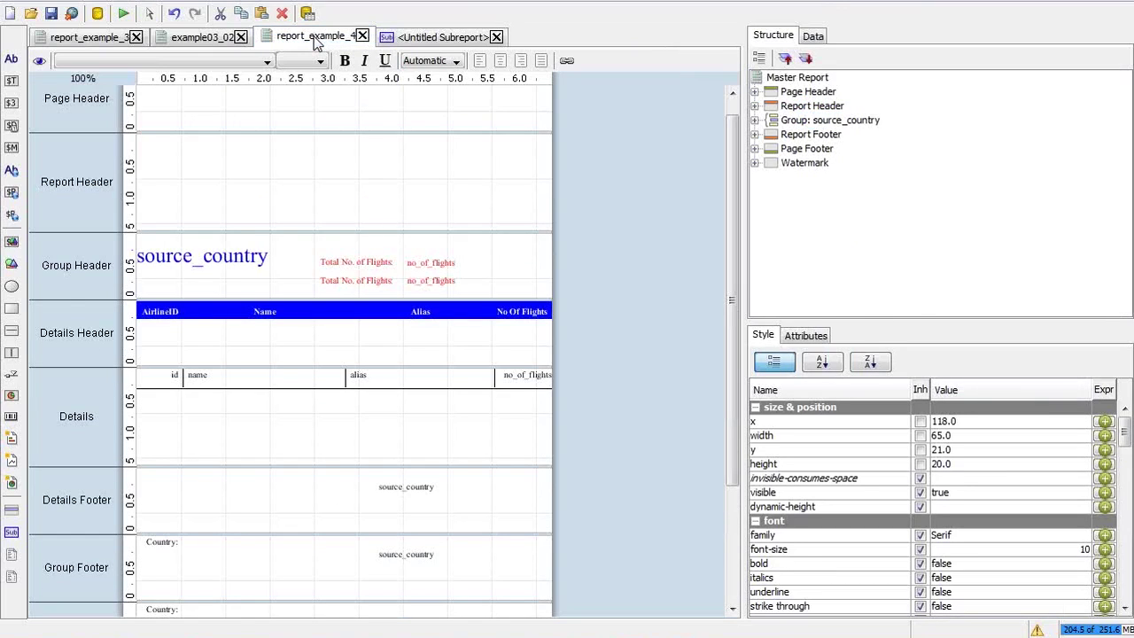
# Open examples/example03_04.prpt
pyautogui.hotkey('ctrl', 'o')
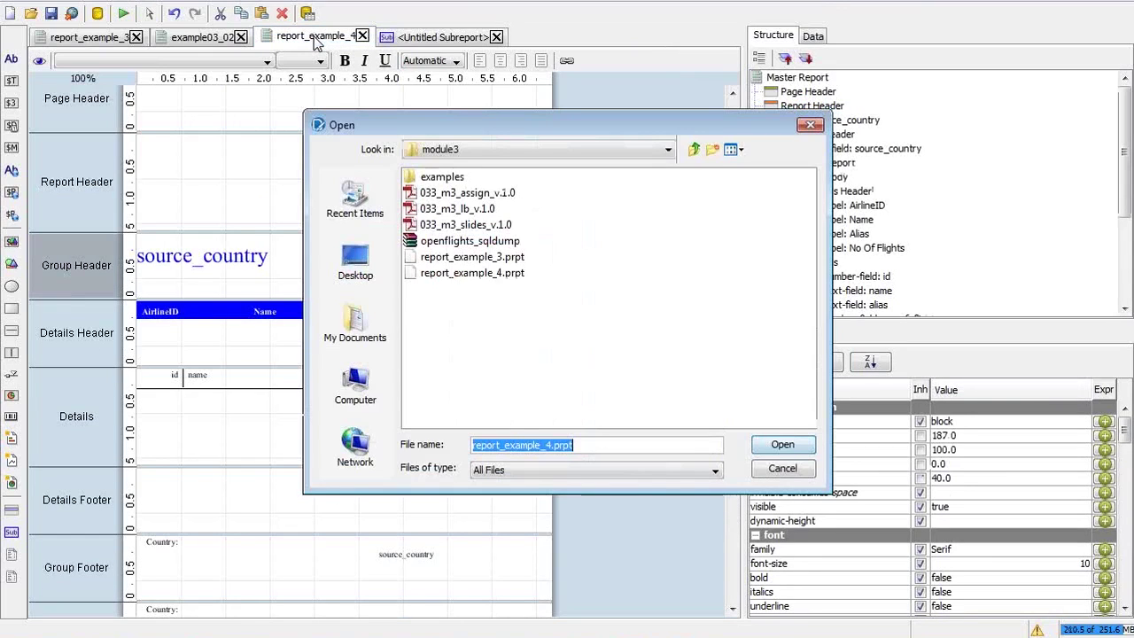
pyautogui.doubleClick(441, 177)
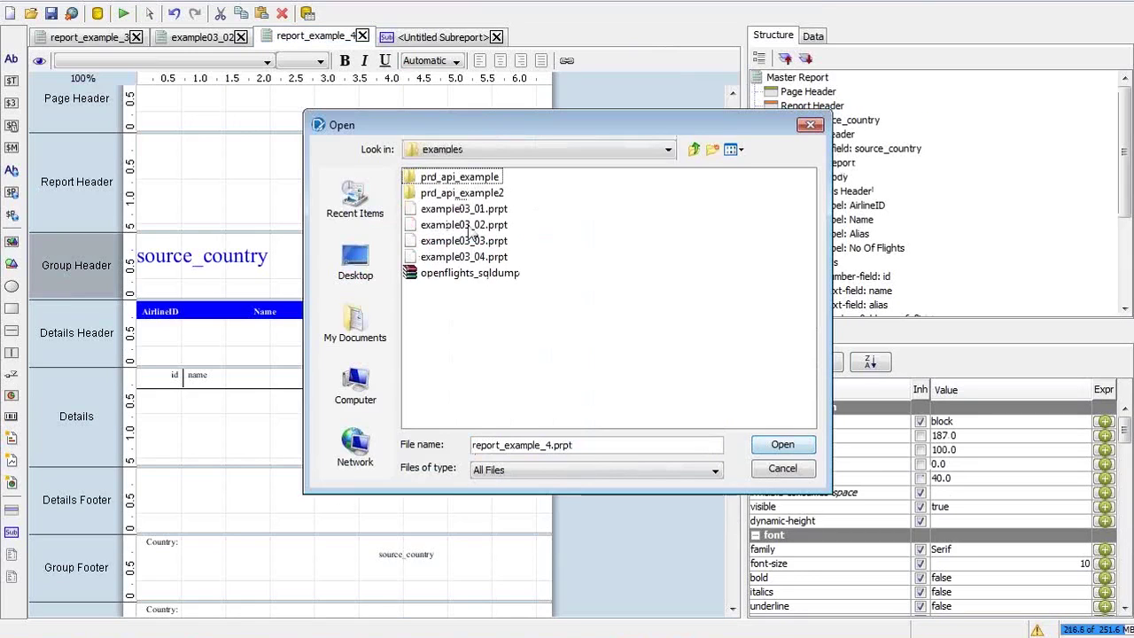
pyautogui.click(474, 259)
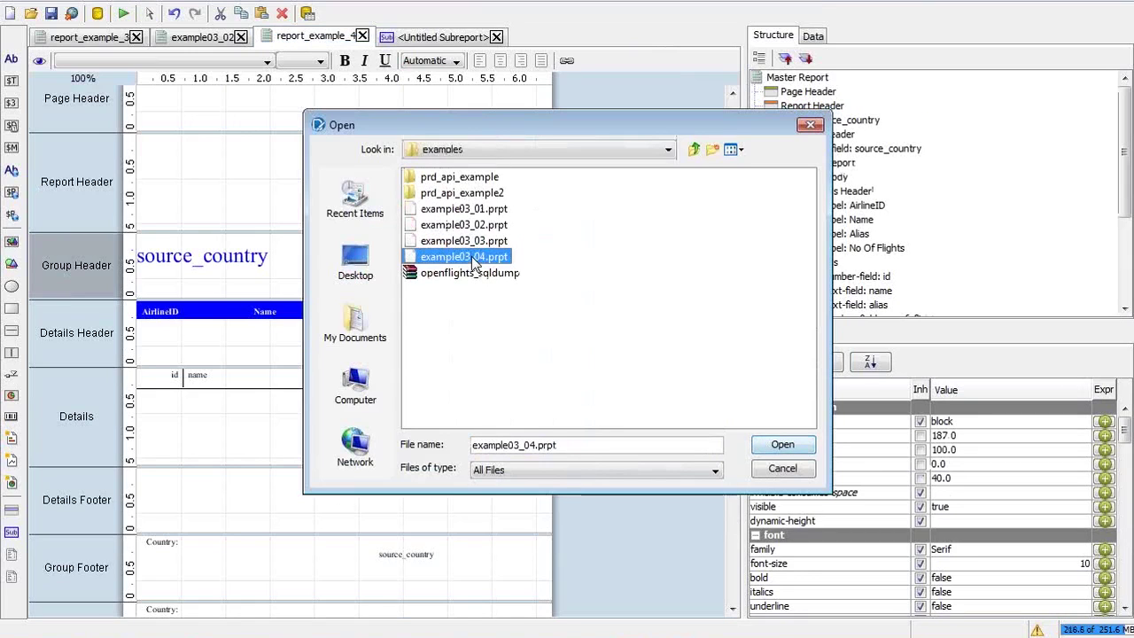
pyautogui.click(753, 445)
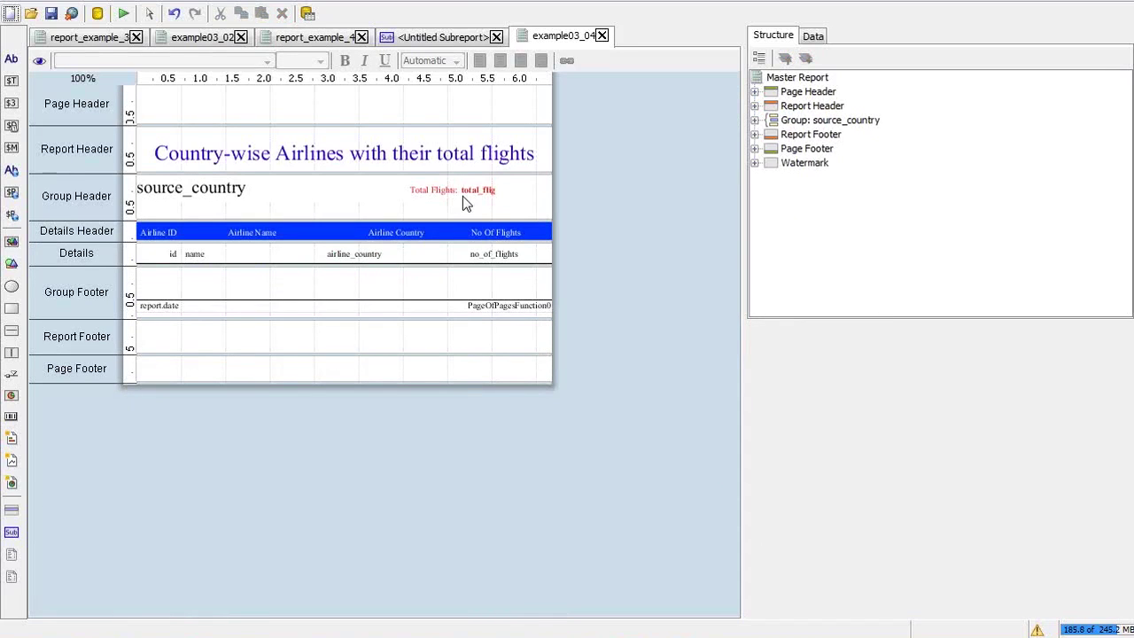
# Move the Total Flights sub-report to y 0, open it, and inspect its label and field
pyautogui.click(453, 189)
pyautogui.moveTo(453, 190); pyautogui.dragTo(453, 188)
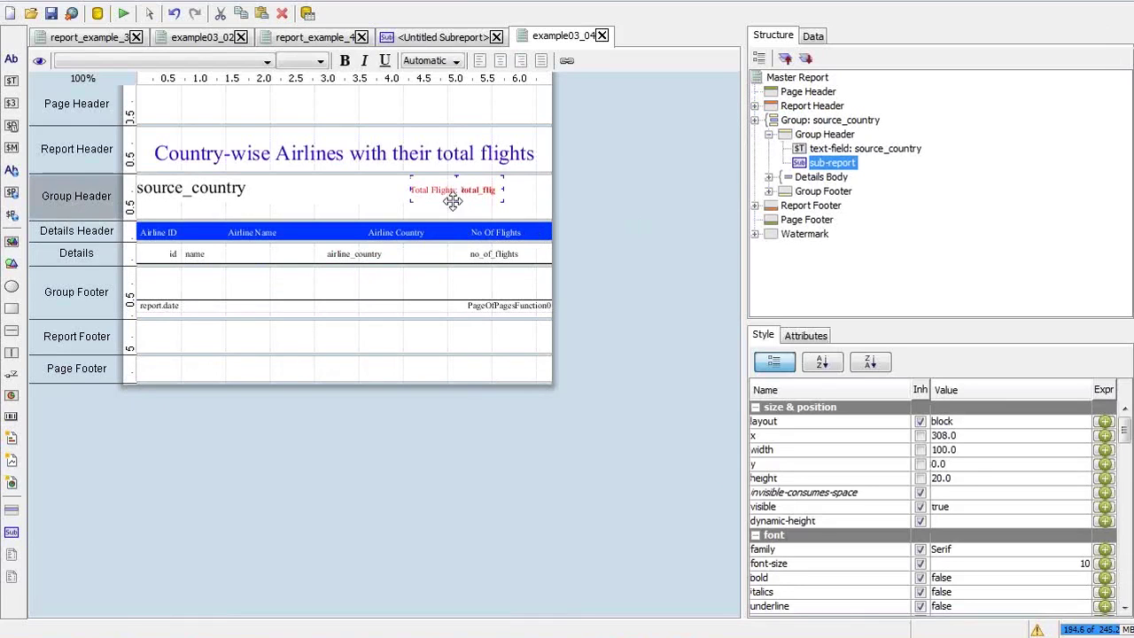
pyautogui.doubleClick(452, 198)
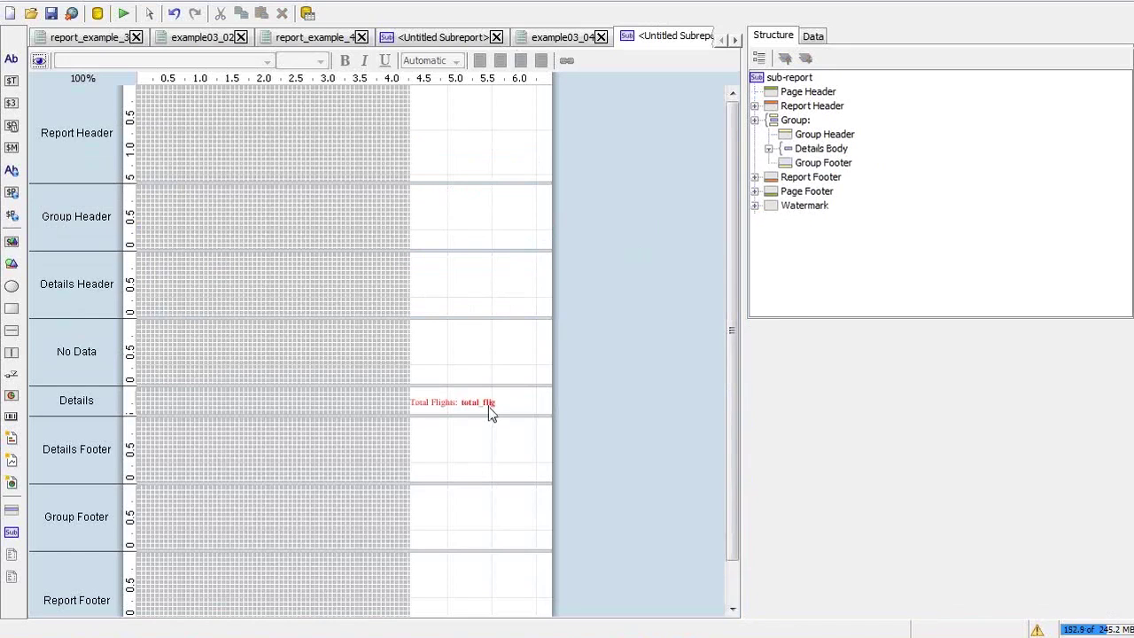
pyautogui.click(488, 402)
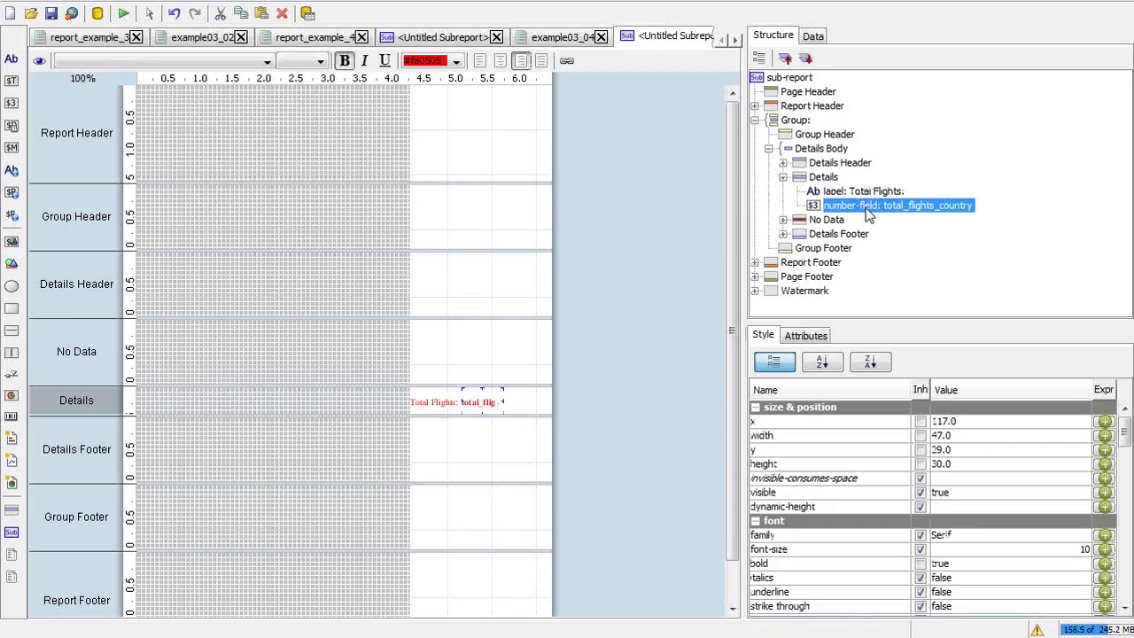
pyautogui.click(433, 402)
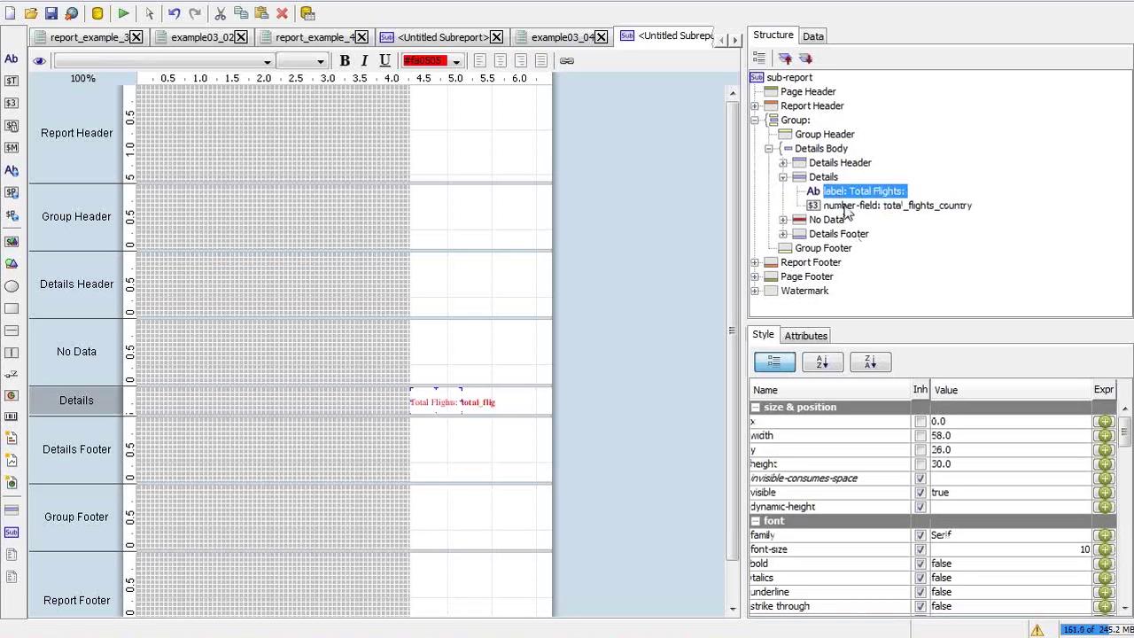
pyautogui.click(846, 206)
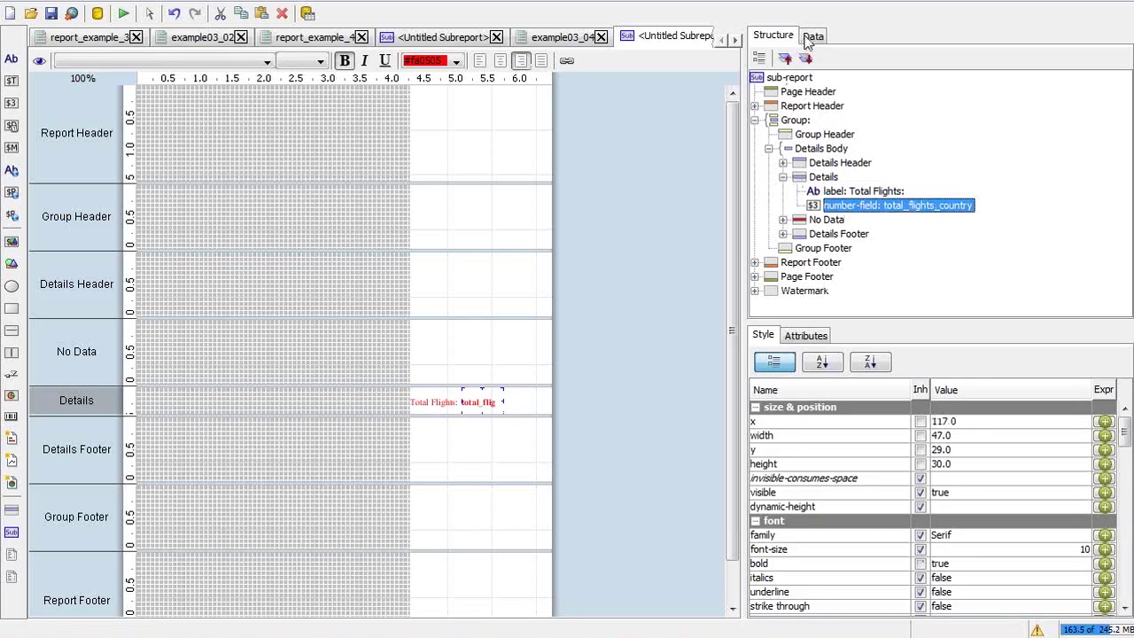
# Inspect the get_total_flights query and total_flights_country column in the Data tab
pyautogui.click(812, 36)
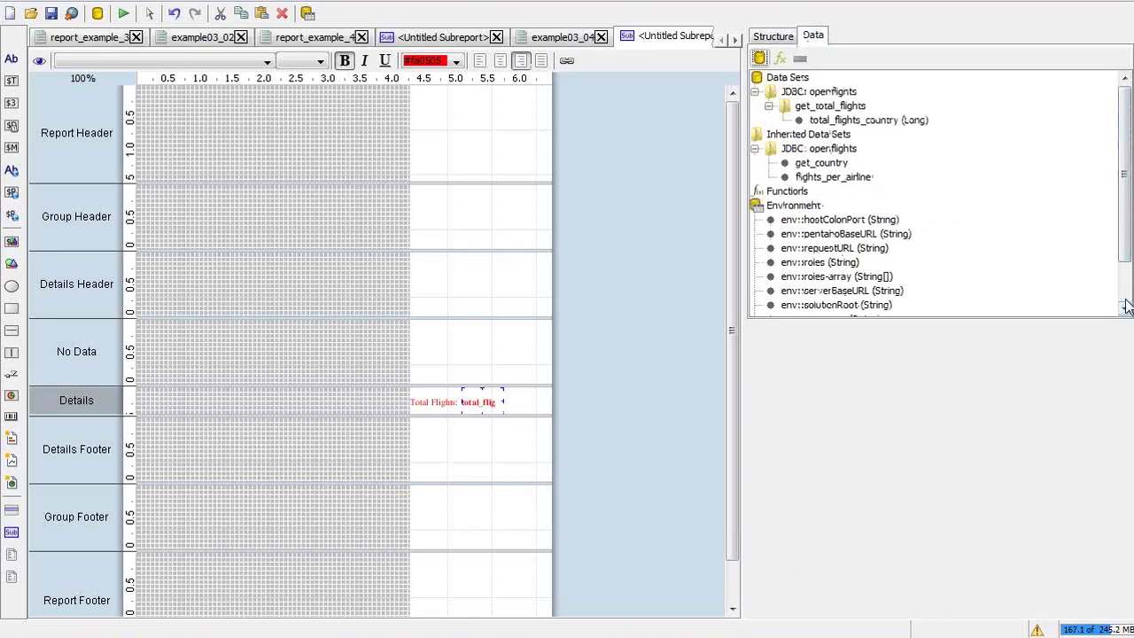
pyautogui.click(861, 121)
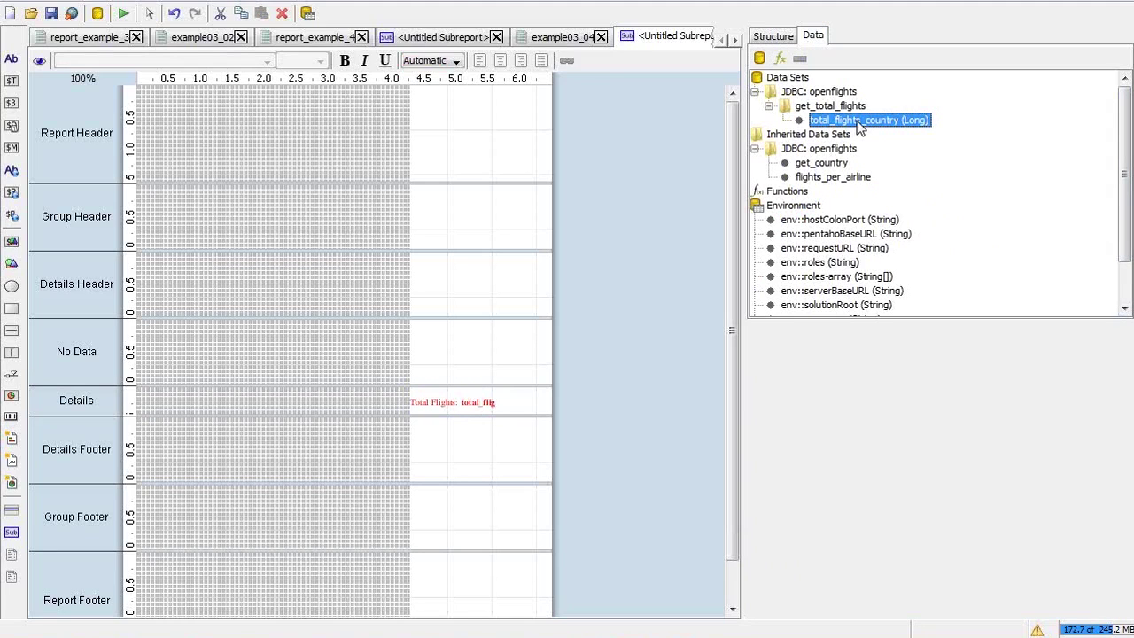
pyautogui.click(847, 107)
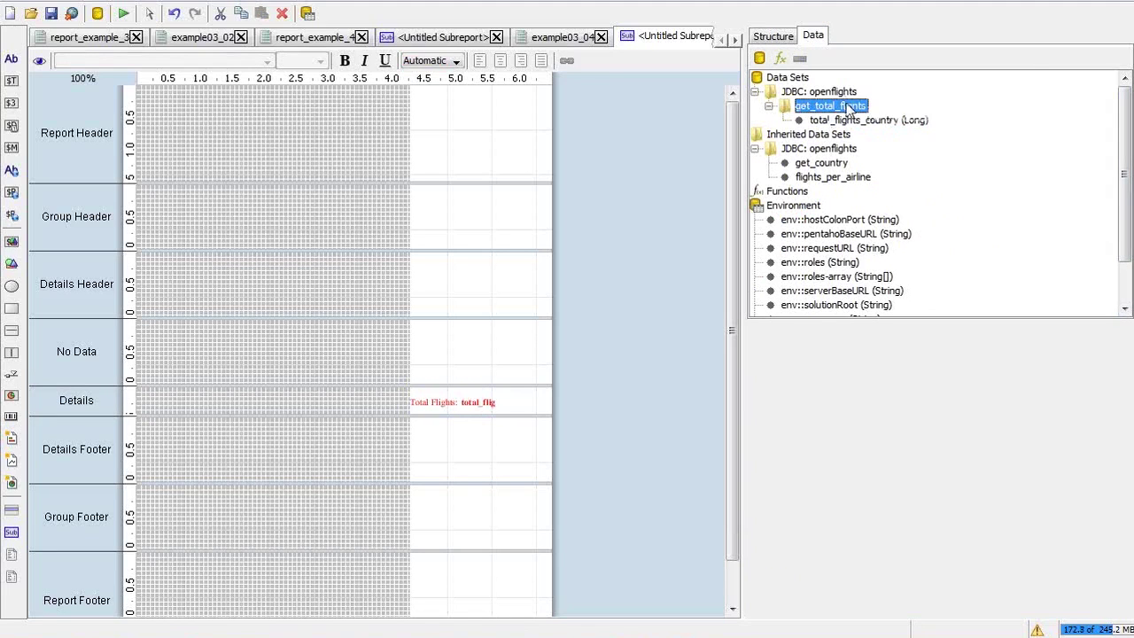
pyautogui.doubleClick(847, 106)
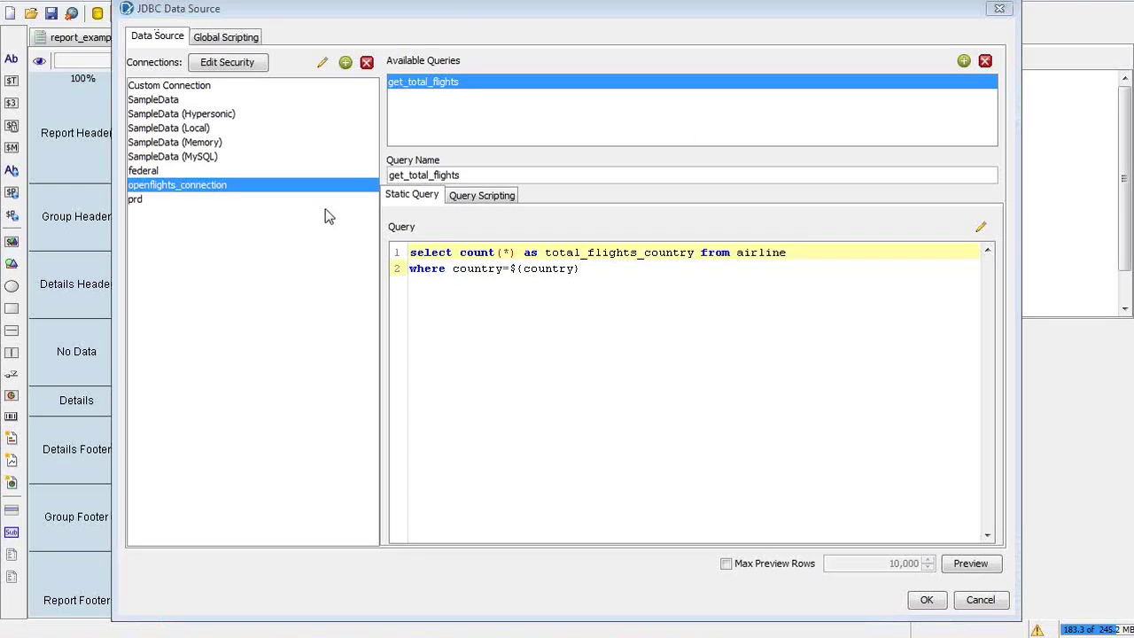
pyautogui.click(661, 283)
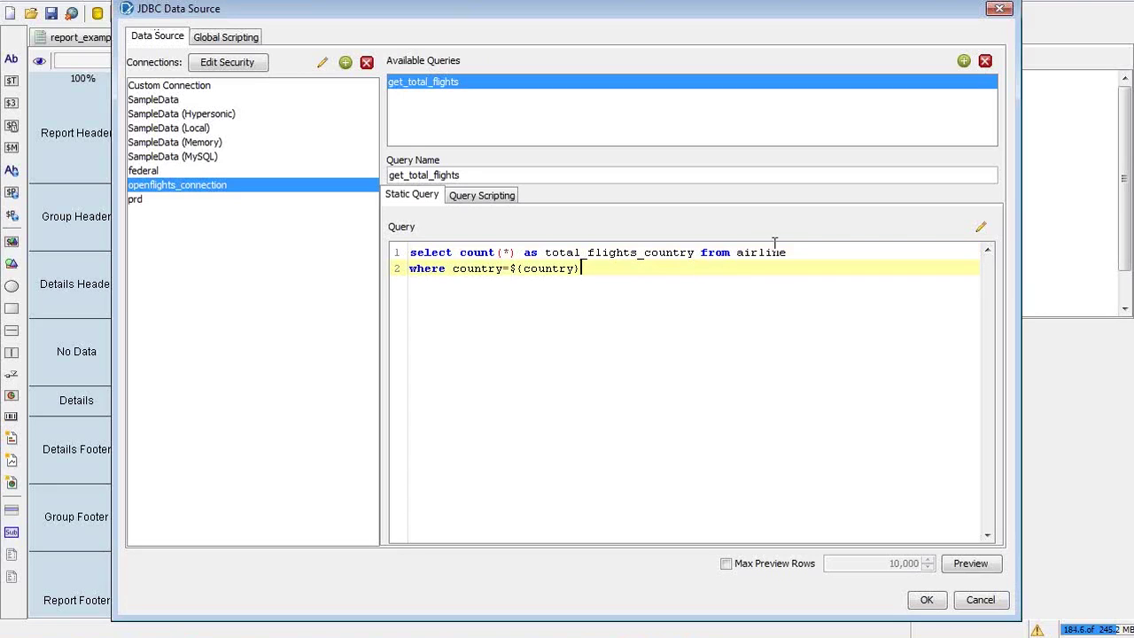
pyautogui.click(980, 597)
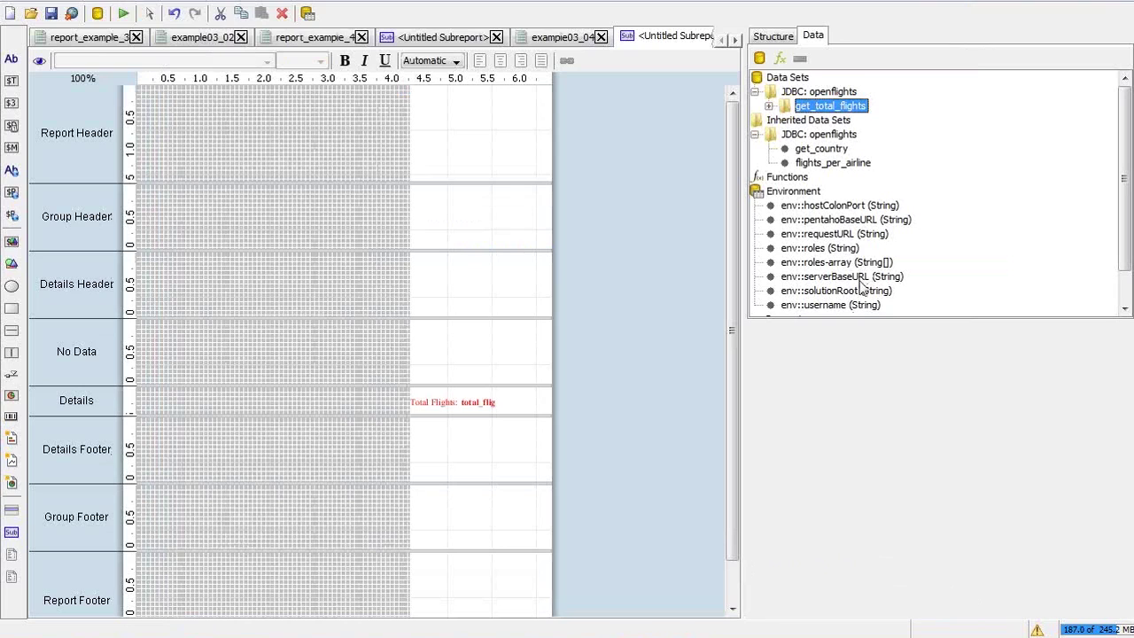
pyautogui.click(808, 292)
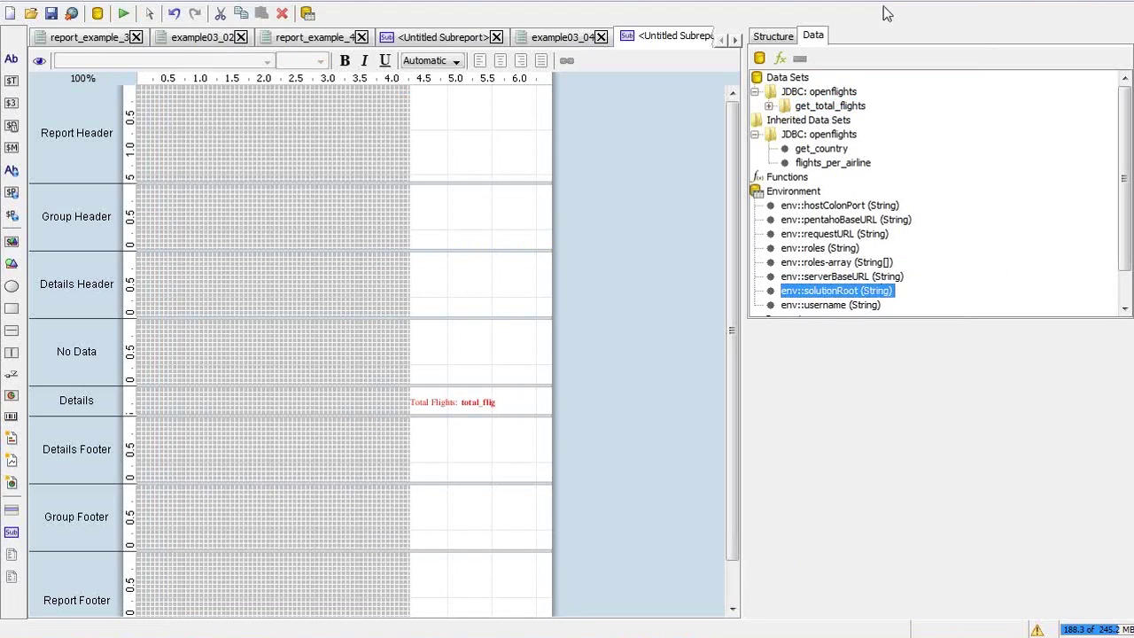
pyautogui.click(1123, 246)
pyautogui.scroll(-1, 1123, 247)
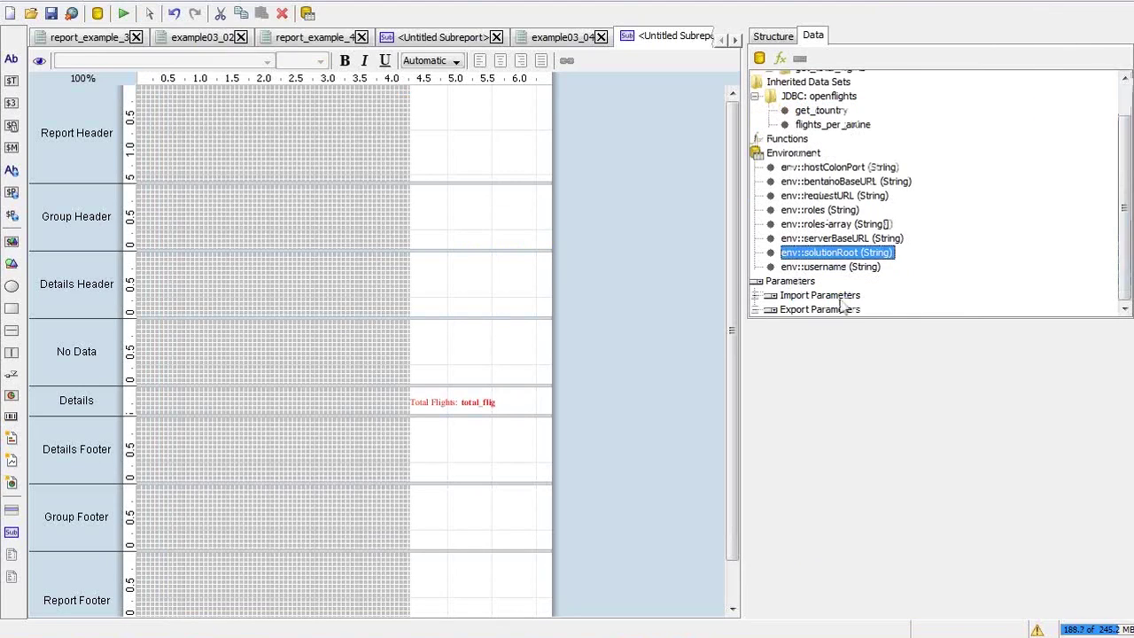
pyautogui.doubleClick(791, 281)
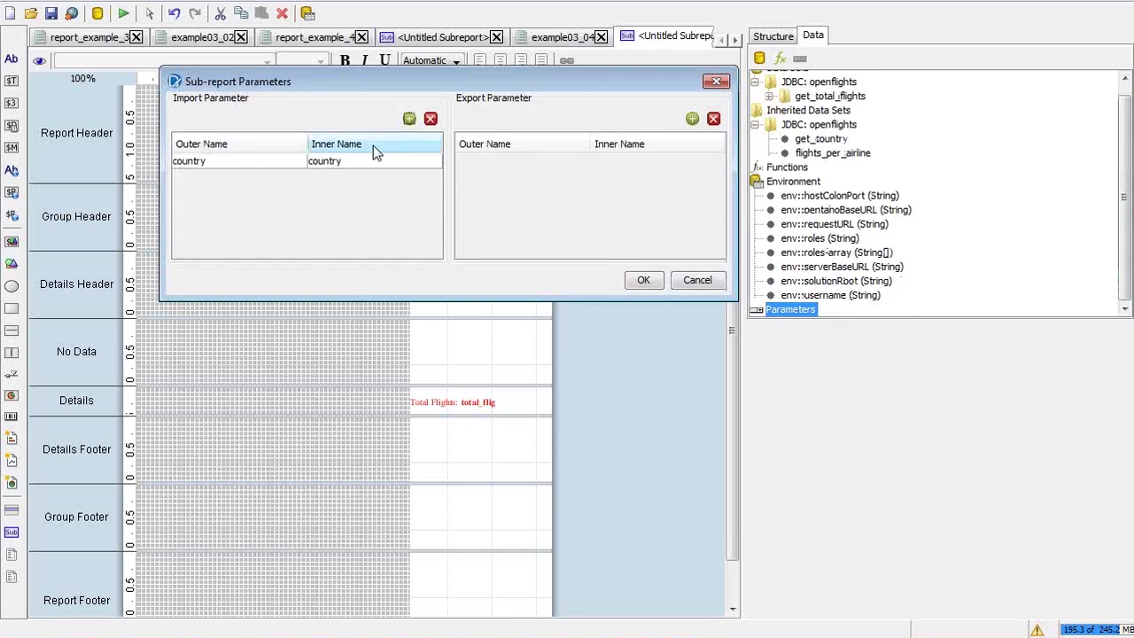
pyautogui.doubleClick(306, 165)
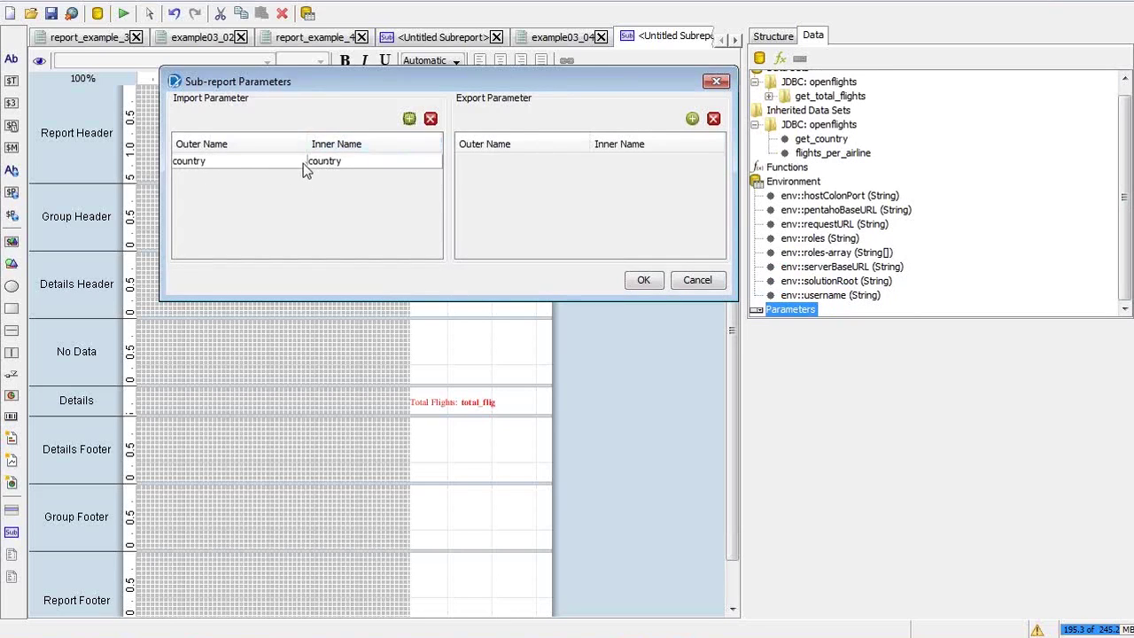
pyautogui.click(698, 280)
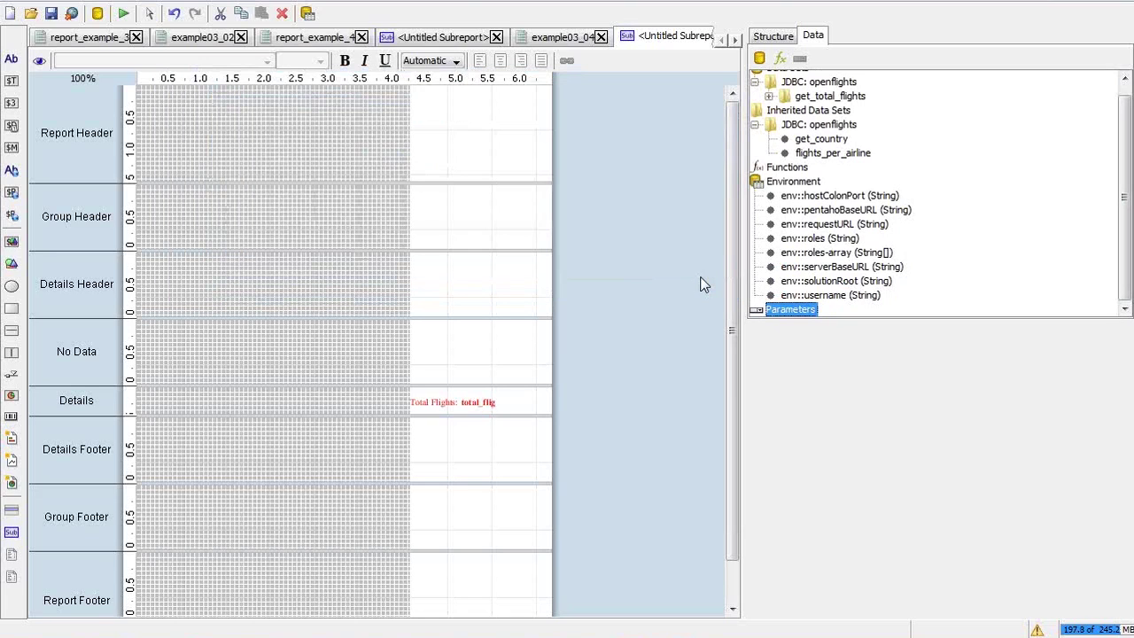
pyautogui.click(123, 14)
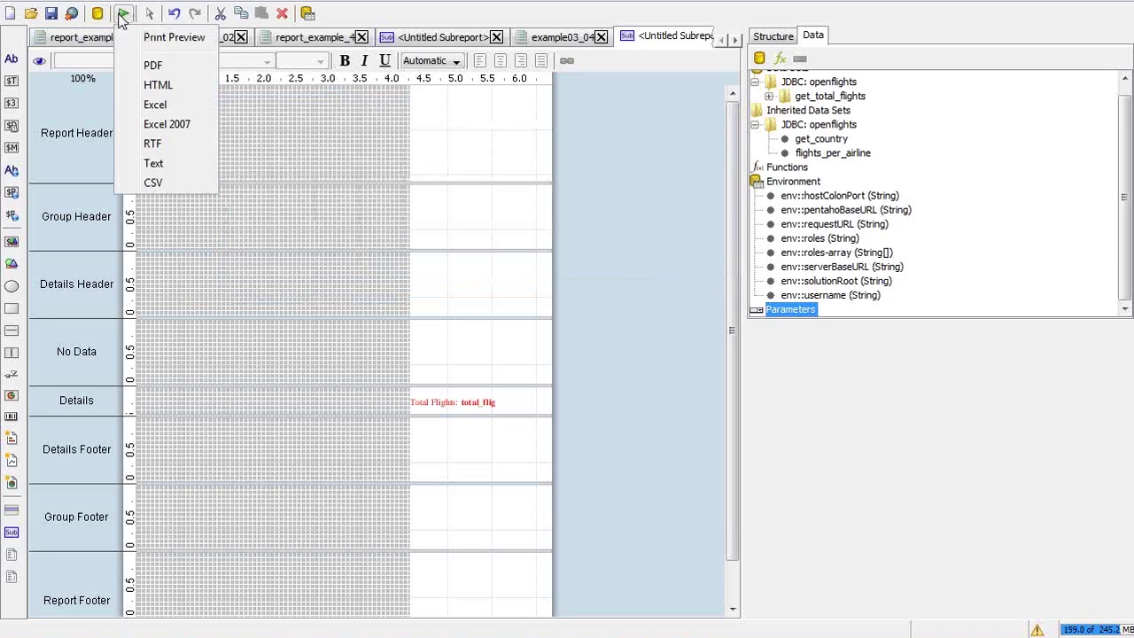
pyautogui.click(166, 38)
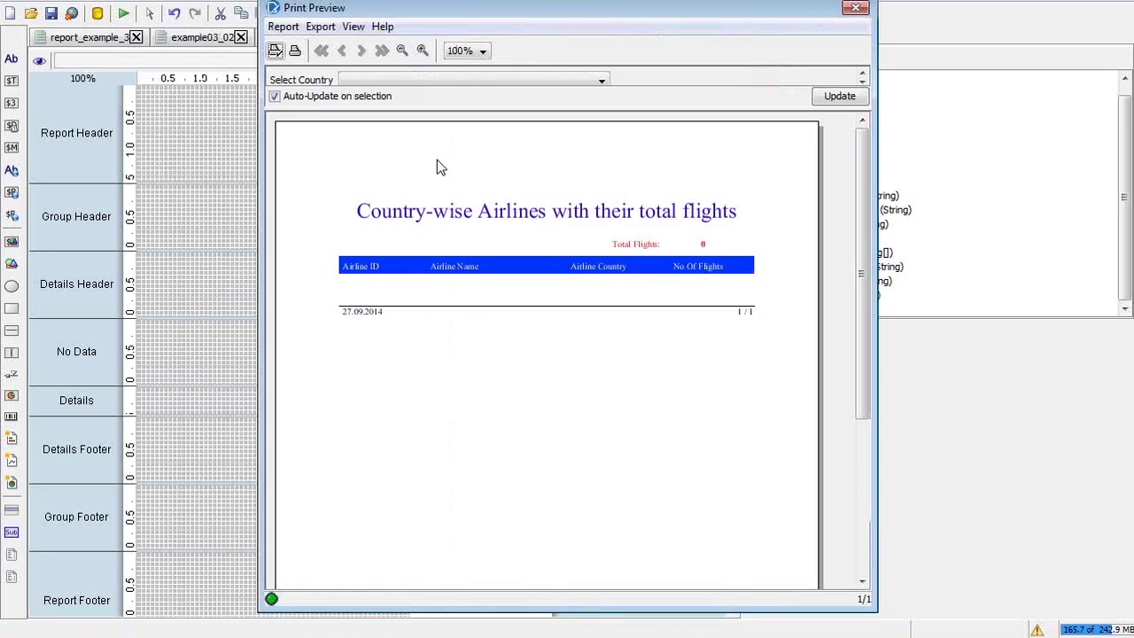
pyautogui.click(477, 81)
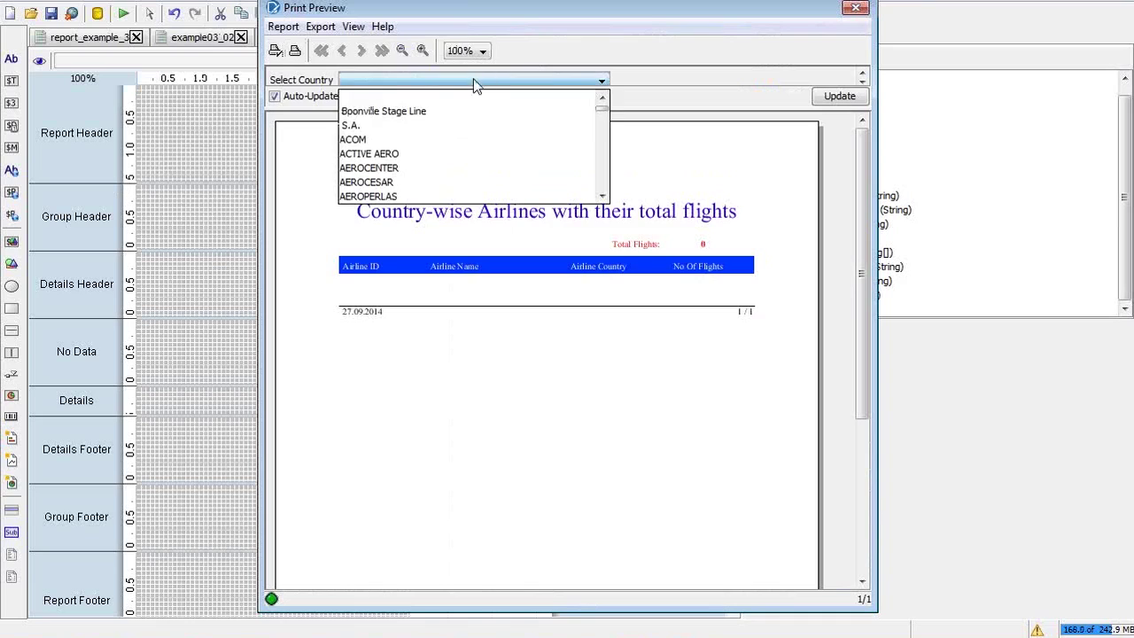
pyautogui.click(449, 154)
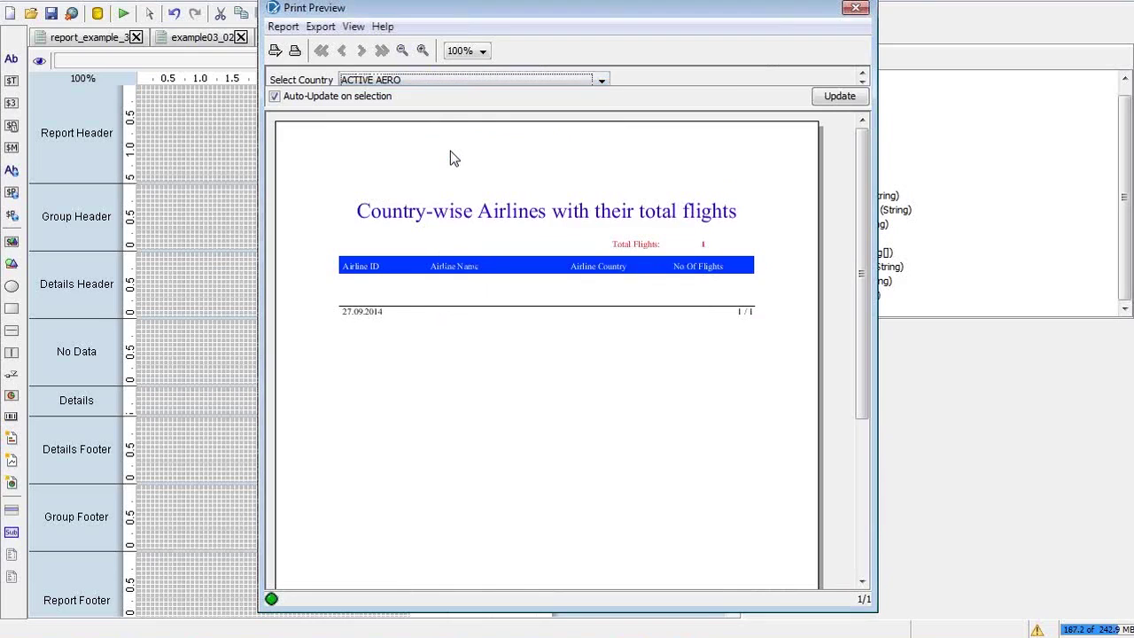
pyautogui.click(472, 84)
pyautogui.press('i')
pyautogui.press('Return')
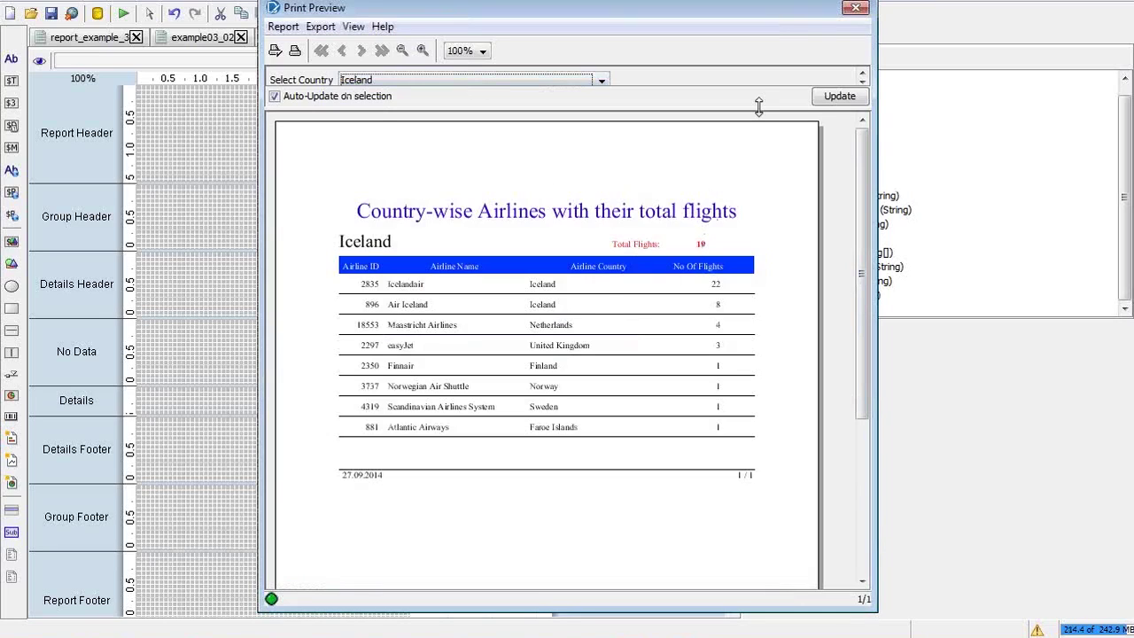
pyautogui.click(855, 10)
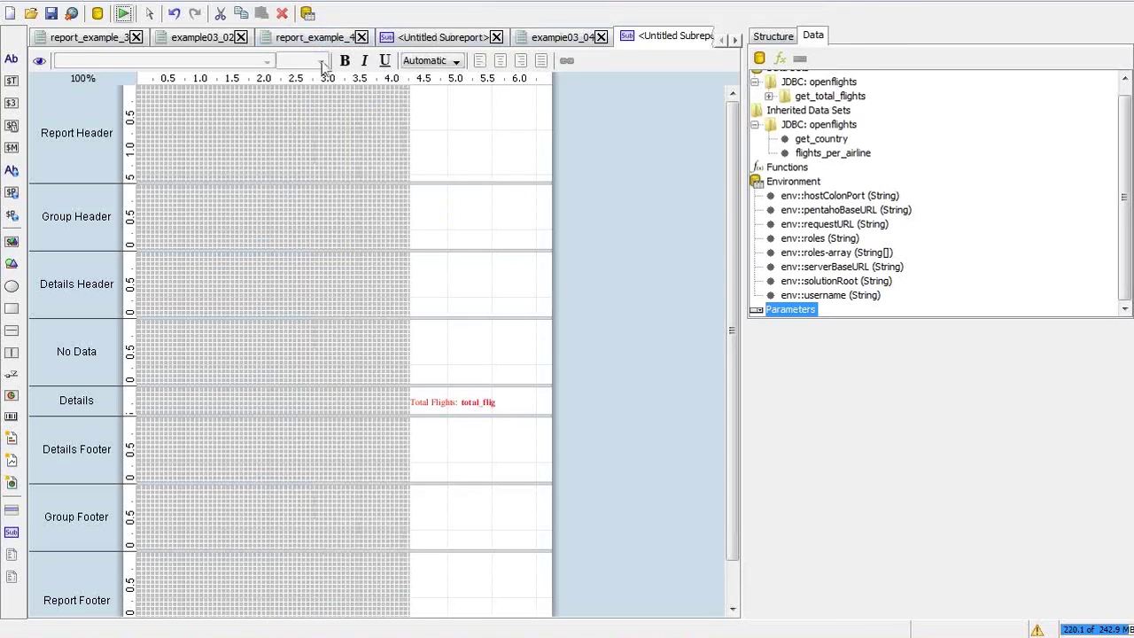
# In the untitled subreport, shrink the Details band and bold the no_of_flights field
pyautogui.click(567, 37)
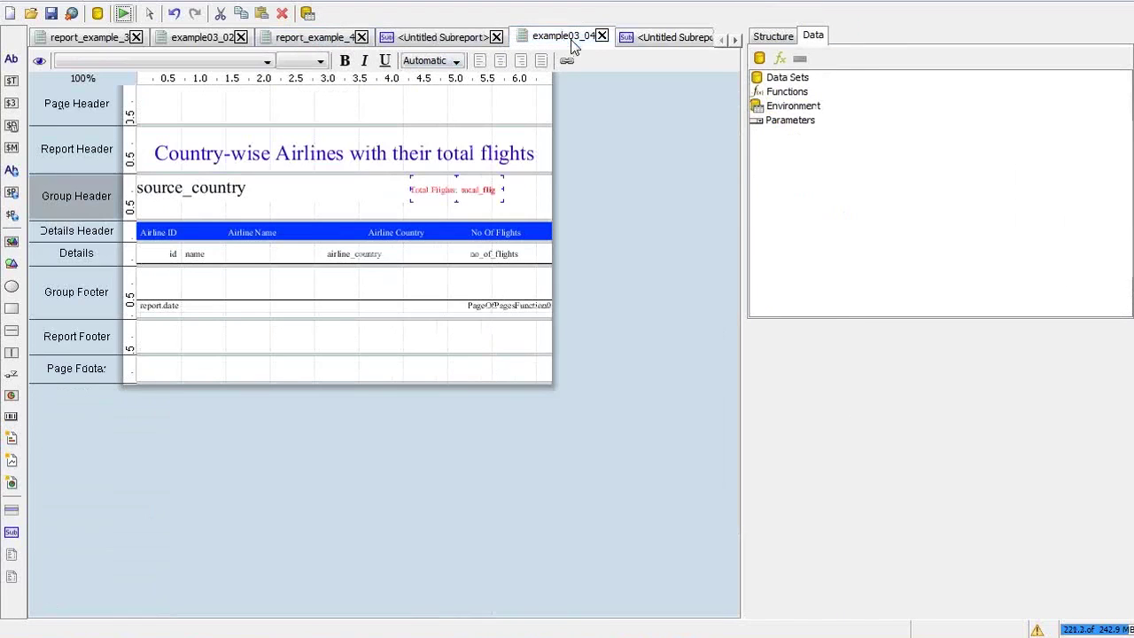
pyautogui.click(432, 37)
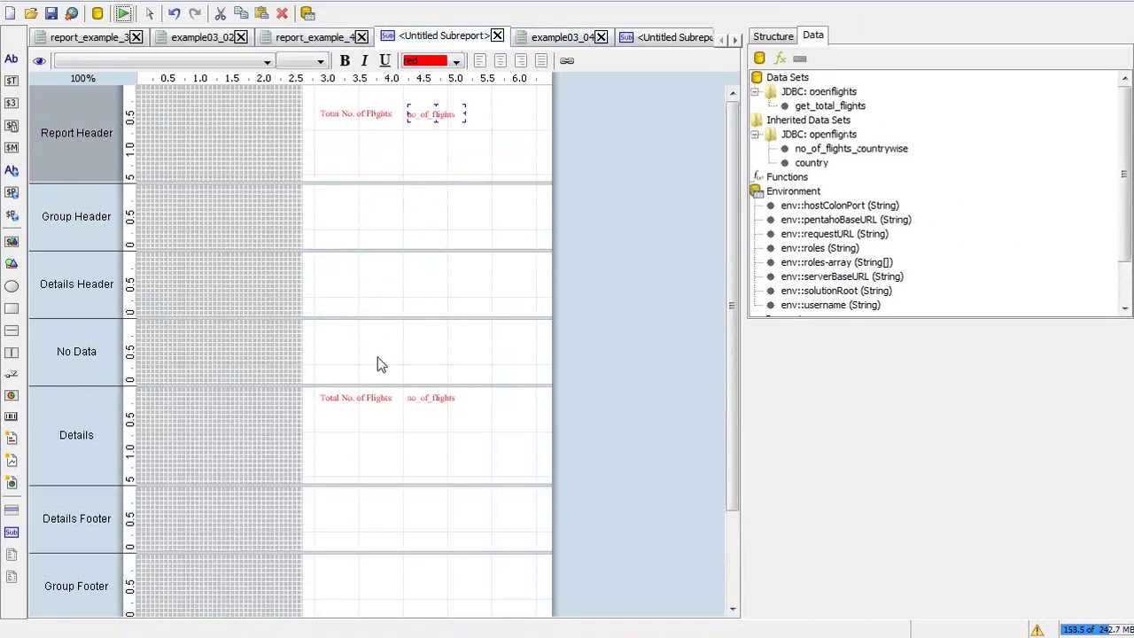
pyautogui.click(415, 395)
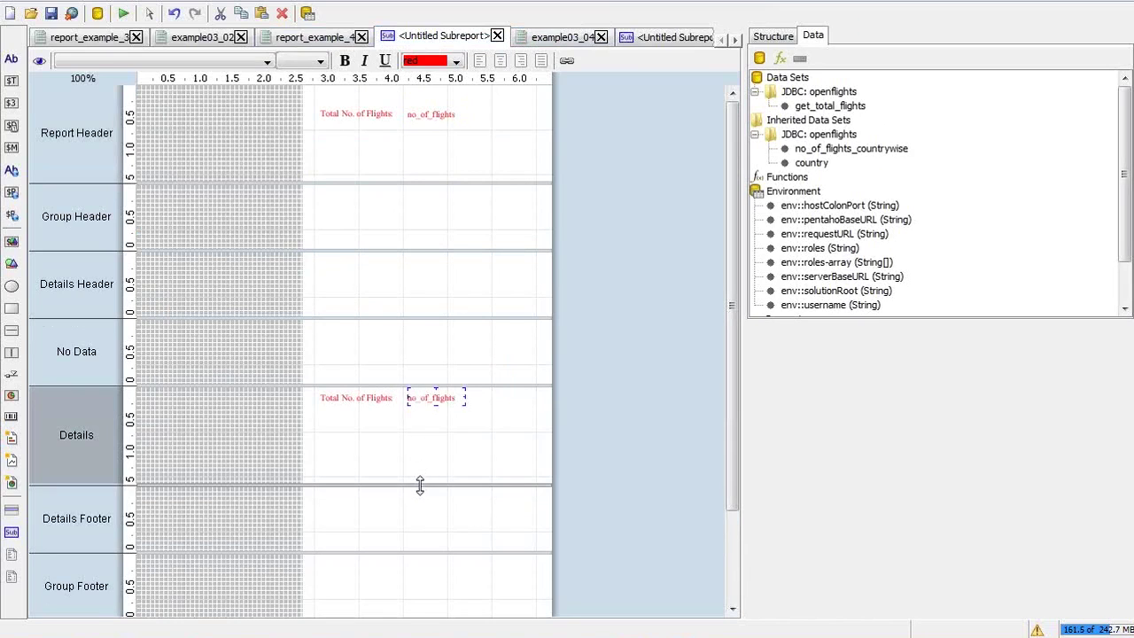
pyautogui.moveTo(416, 483); pyautogui.dragTo(410, 398)
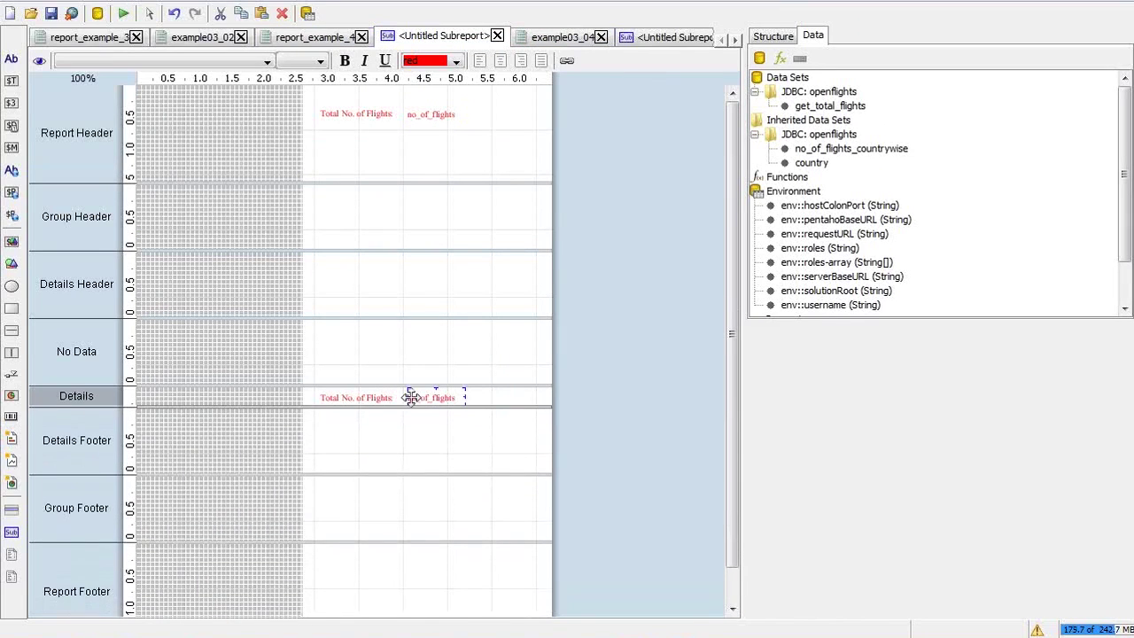
pyautogui.click(424, 113)
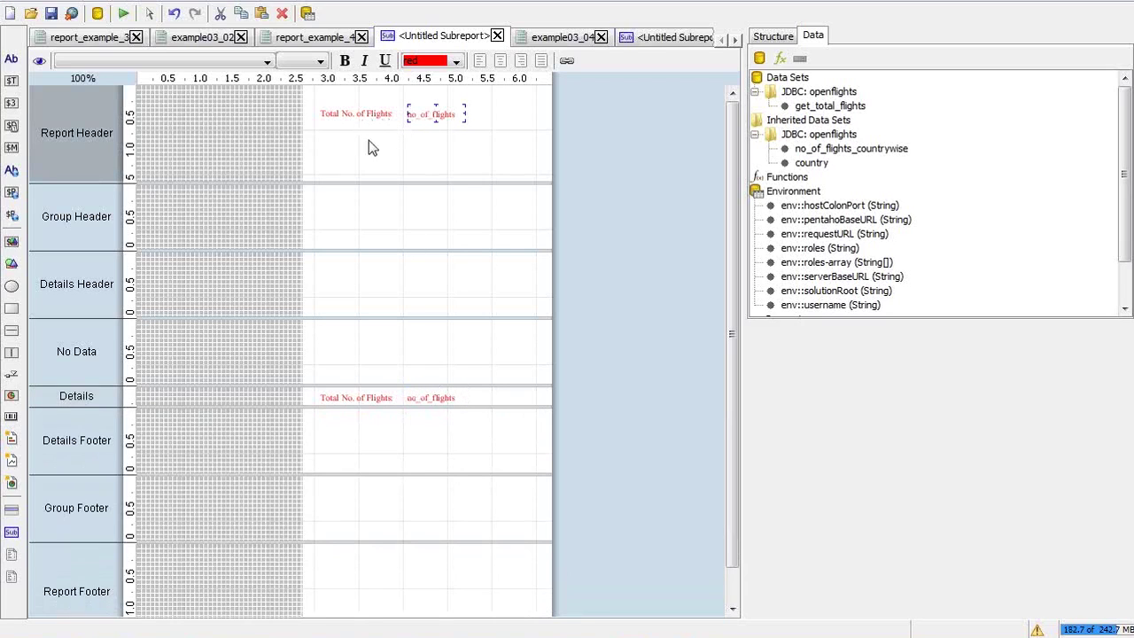
pyautogui.click(420, 396)
pyautogui.hotkey('ctrl', 'b')
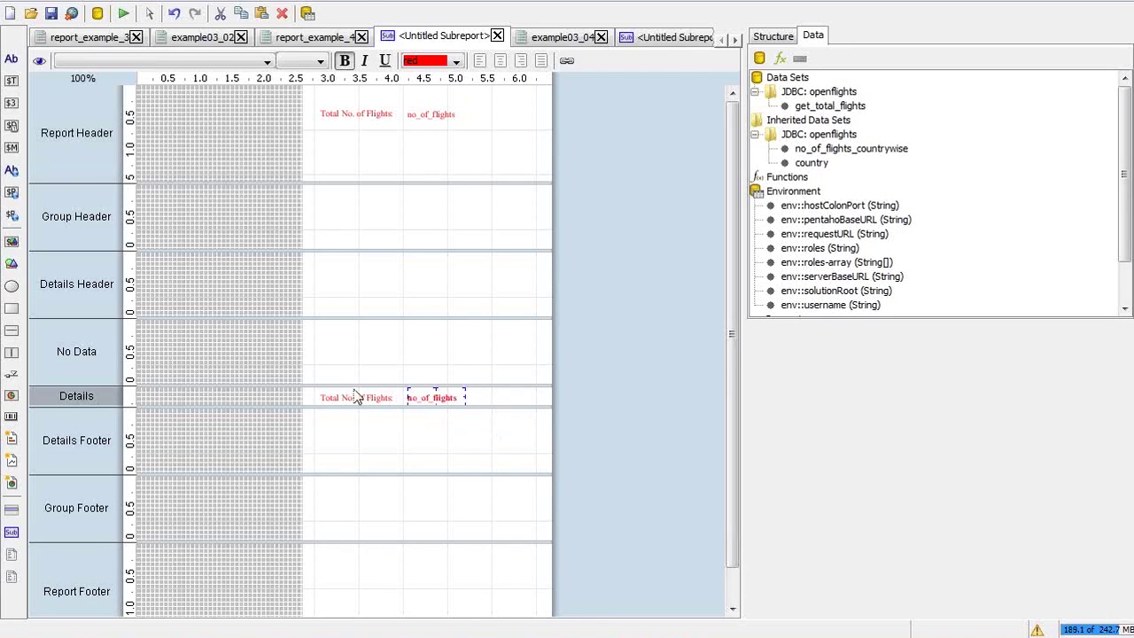
# Preview, then delete the Report Header's no_of_flights field and Total No. of Flights label
pyautogui.click(123, 14)
pyautogui.click(160, 38)
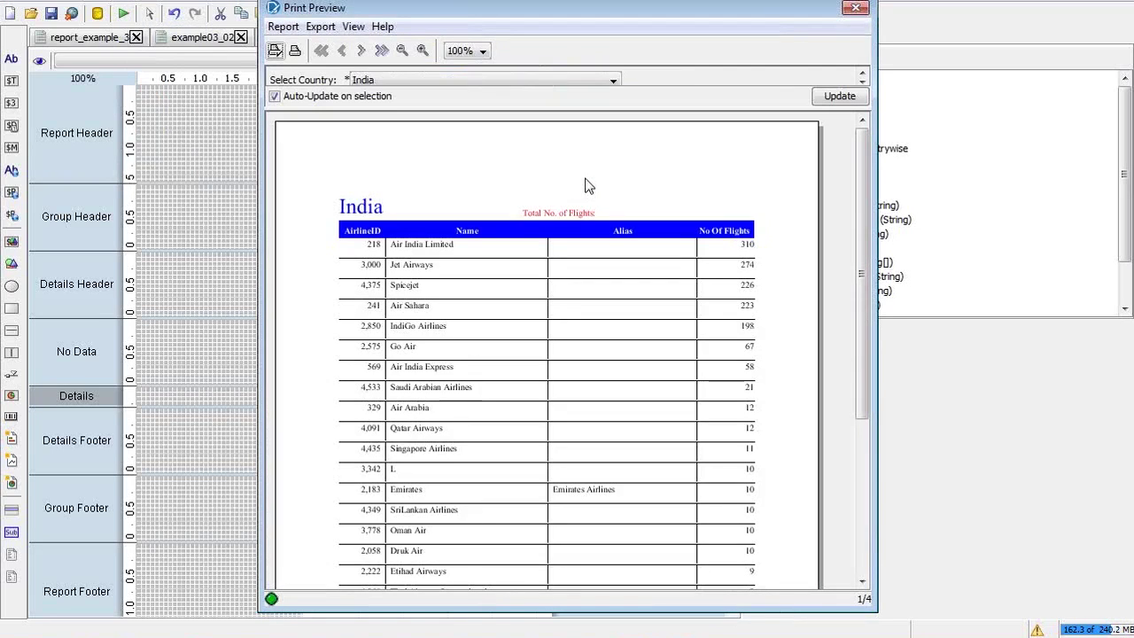
pyautogui.click(857, 9)
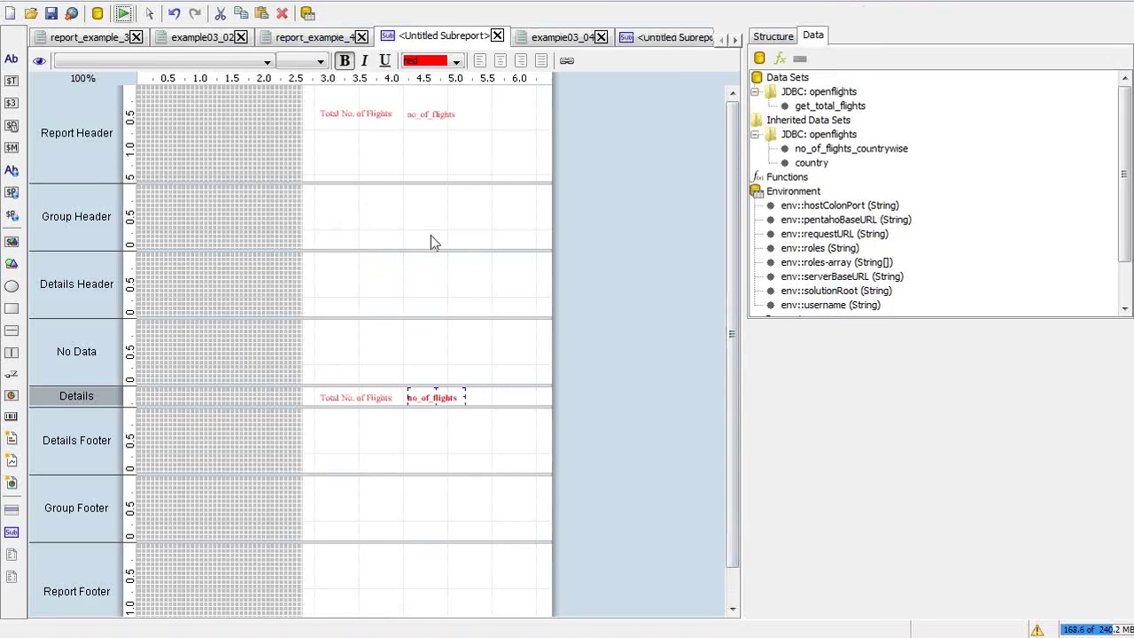
pyautogui.click(440, 112)
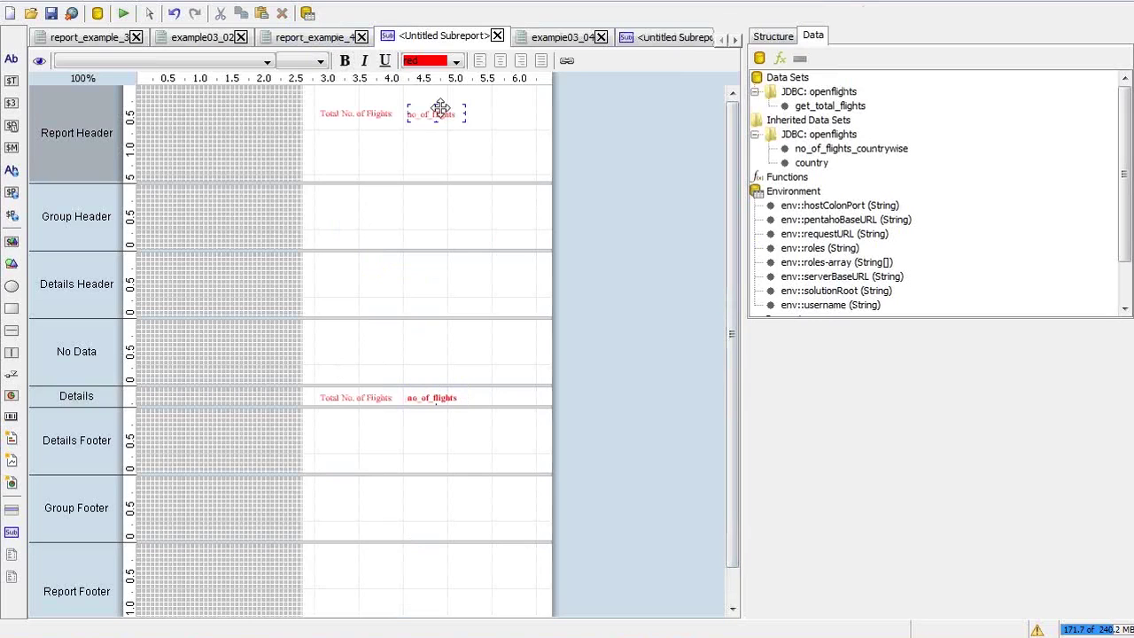
pyautogui.press('Delete')
pyautogui.click(360, 110)
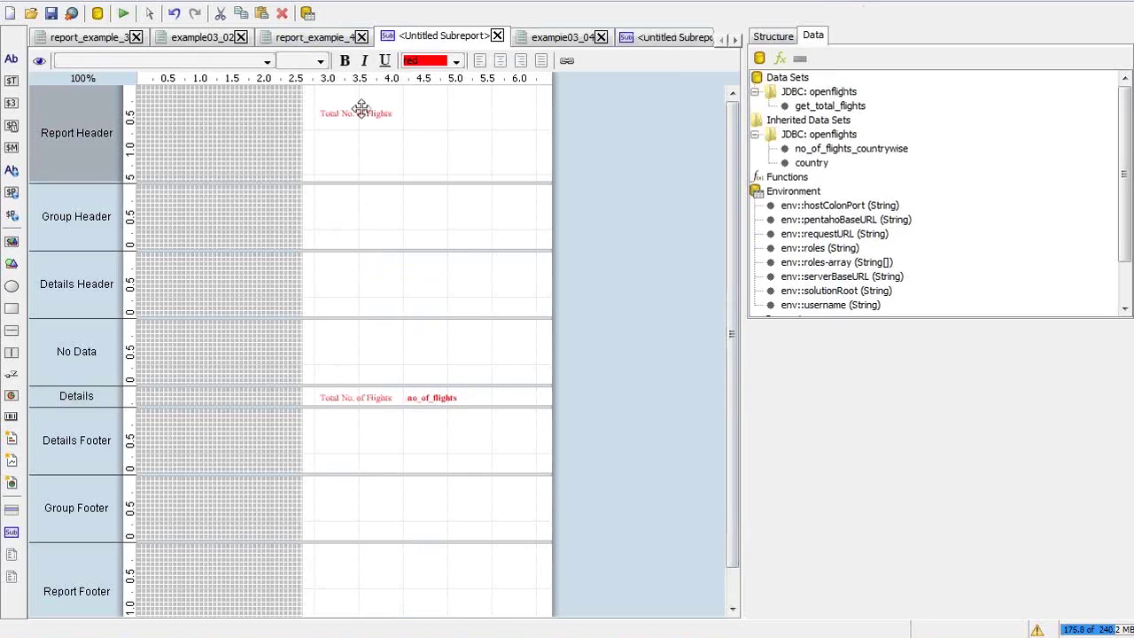
pyautogui.press('Delete')
pyautogui.click(497, 35)
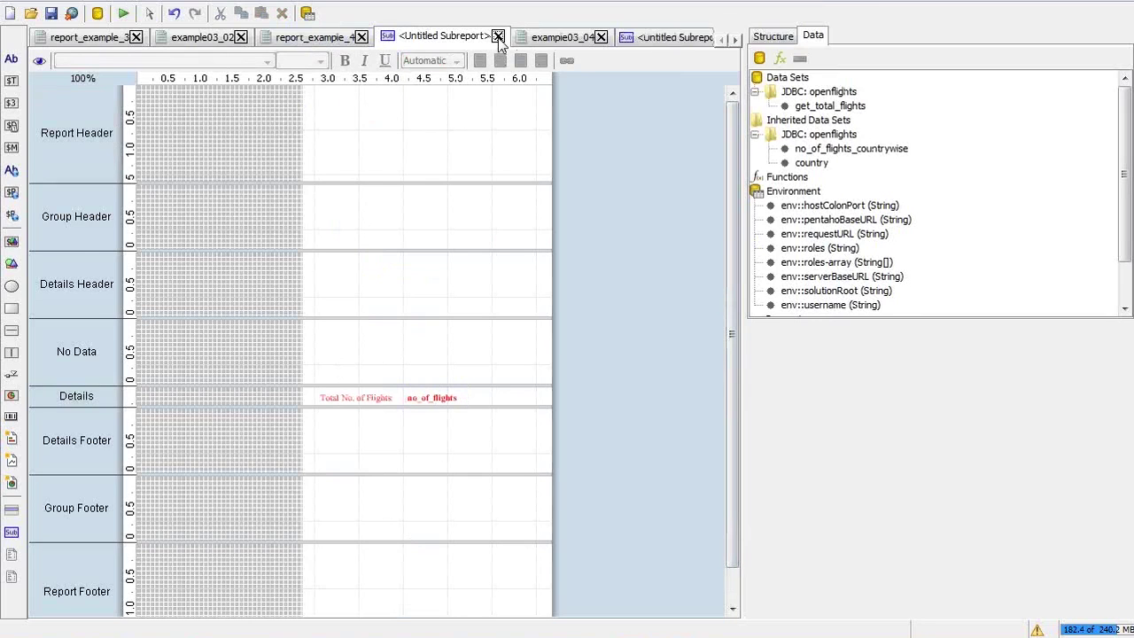
# Close the duplicate untitled subreport tab and reopen the group header's subreport
pyautogui.click(313, 39)
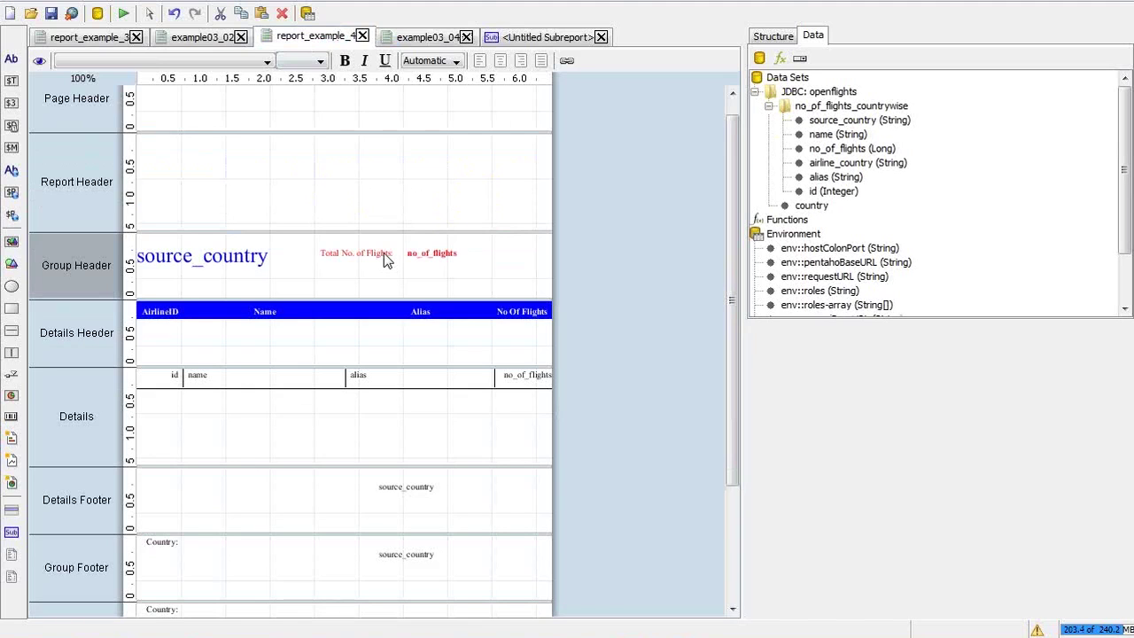
pyautogui.doubleClick(407, 252)
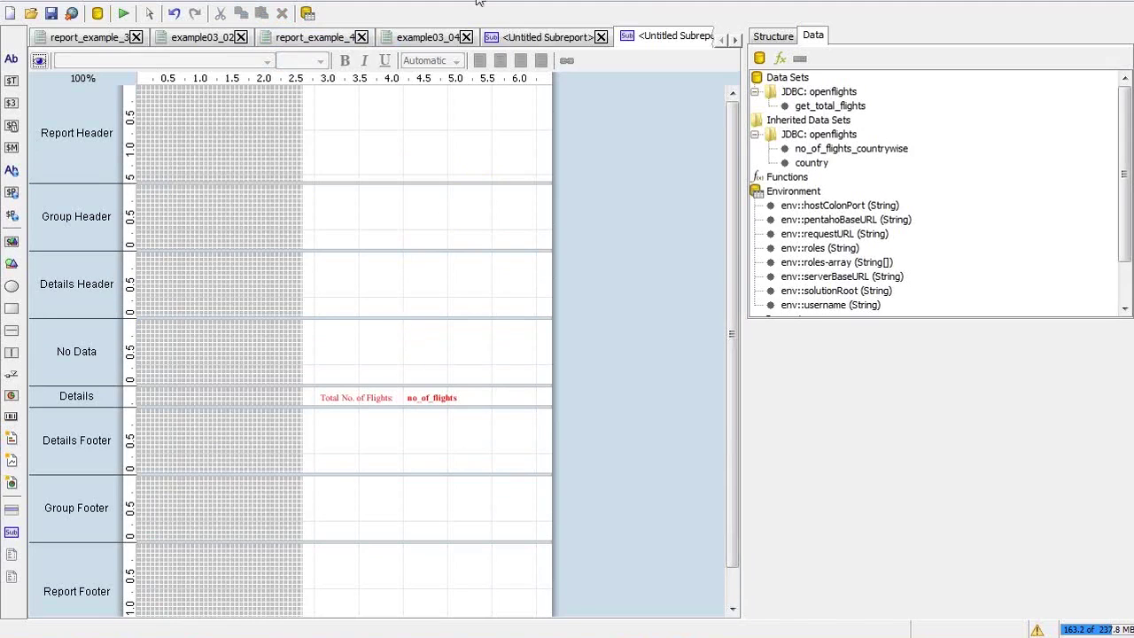
pyautogui.click(537, 37)
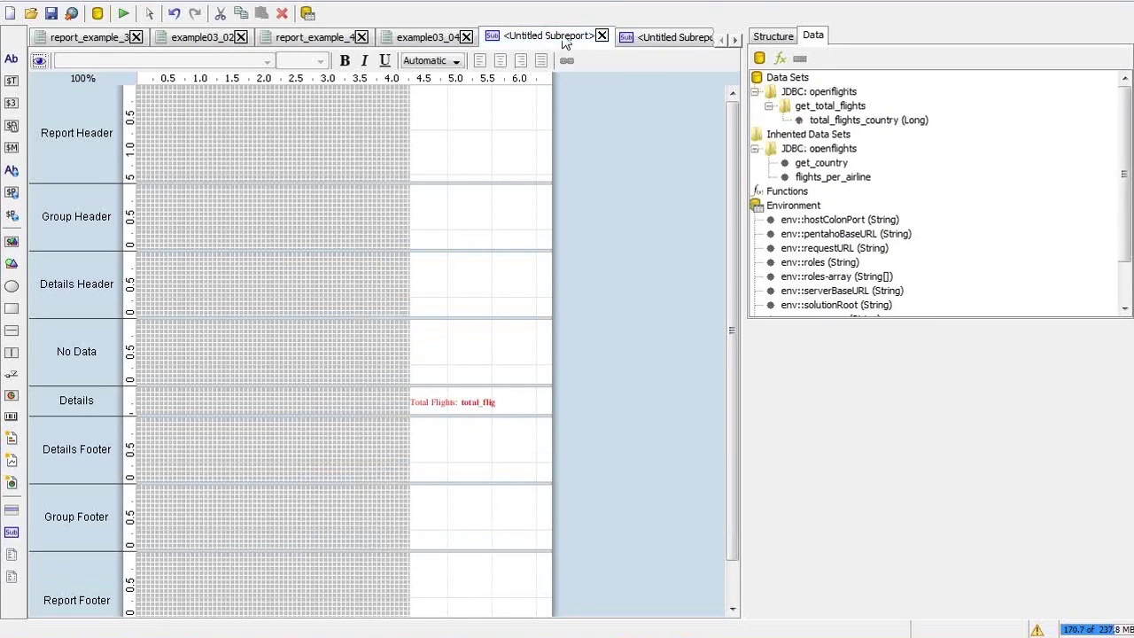
pyautogui.click(659, 37)
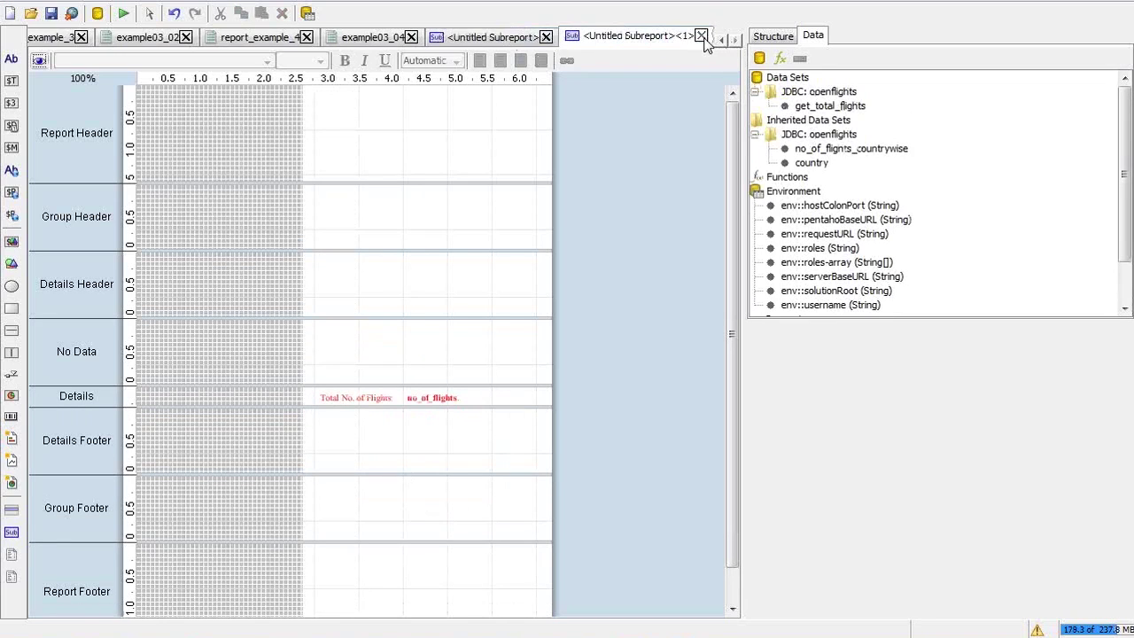
pyautogui.click(701, 35)
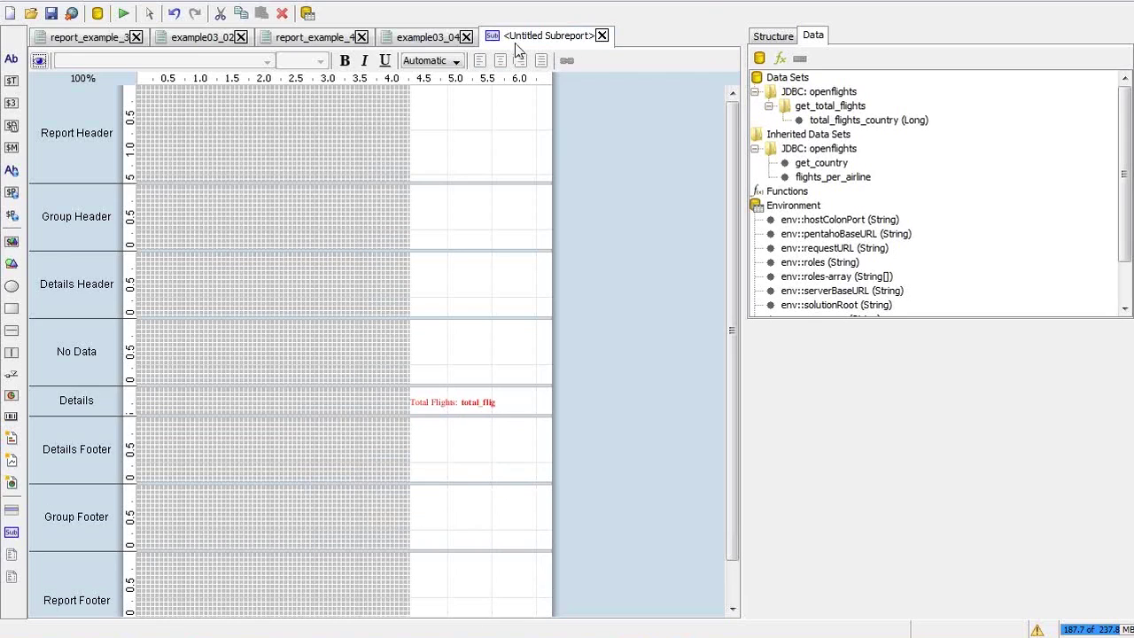
pyautogui.click(324, 40)
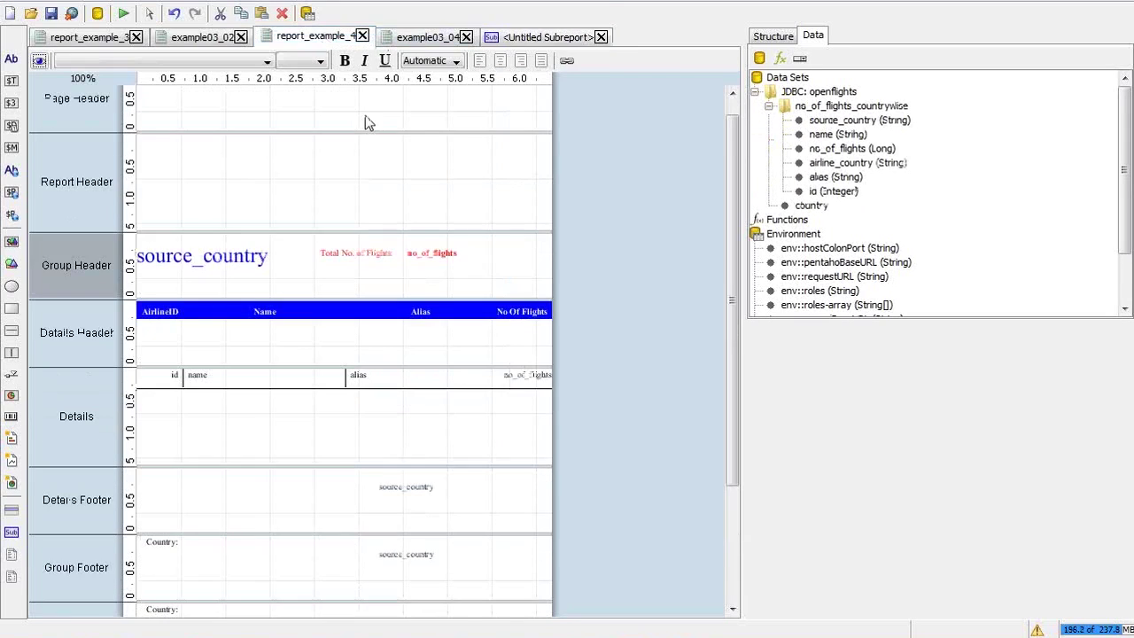
pyautogui.doubleClick(354, 251)
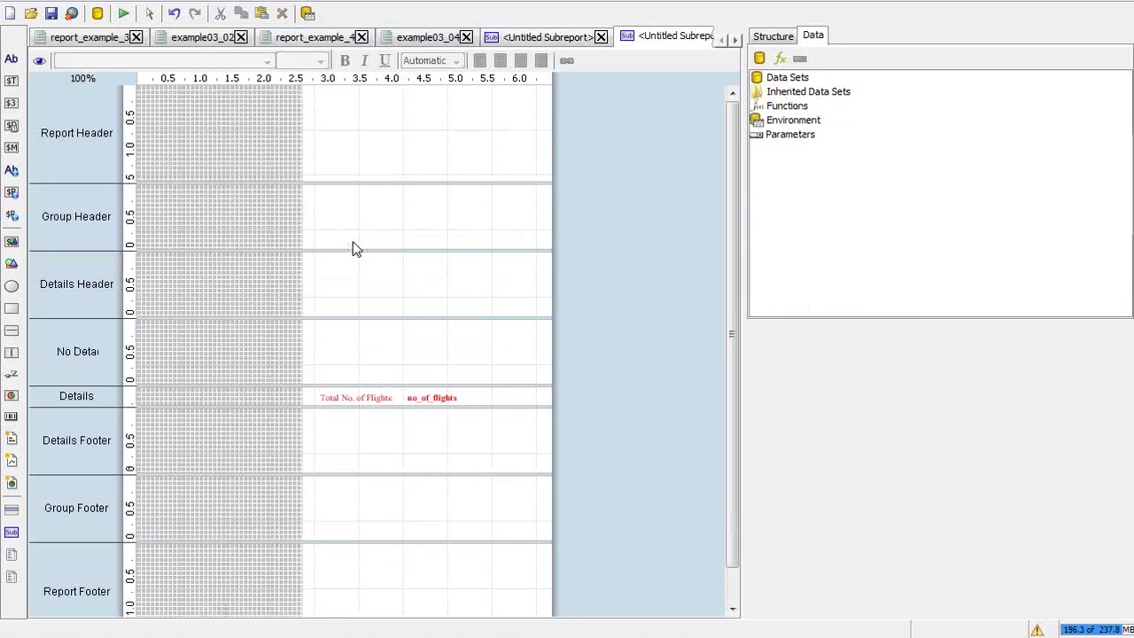
# Close example03_02 and report_example_3, discarding unsaved changes
pyautogui.click(240, 37)
pyautogui.click(135, 38)
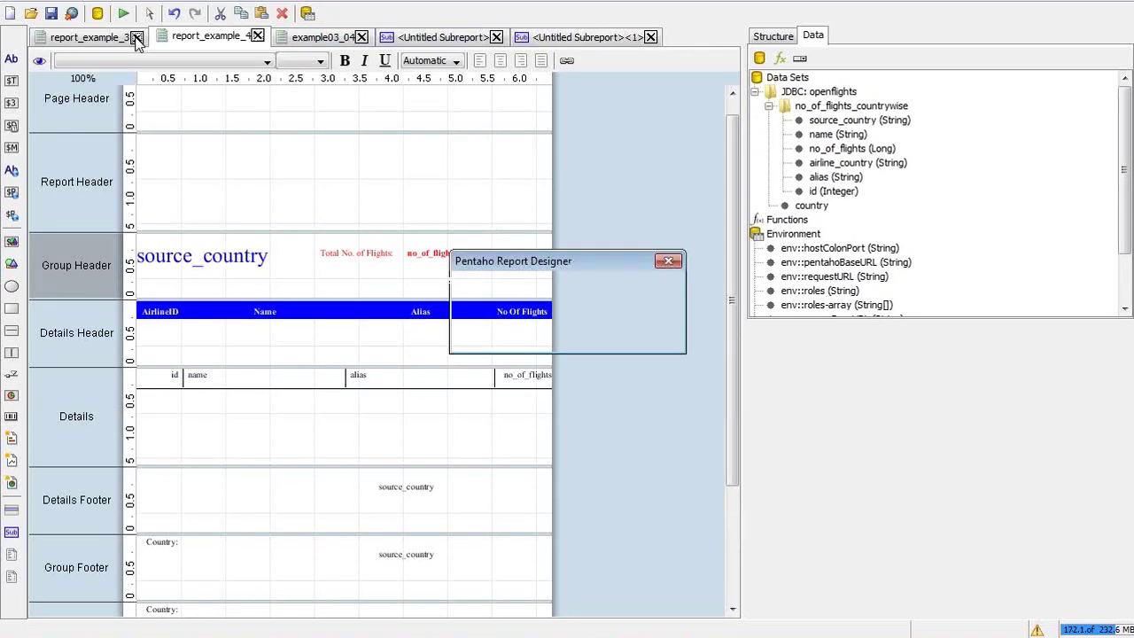
pyautogui.click(549, 331)
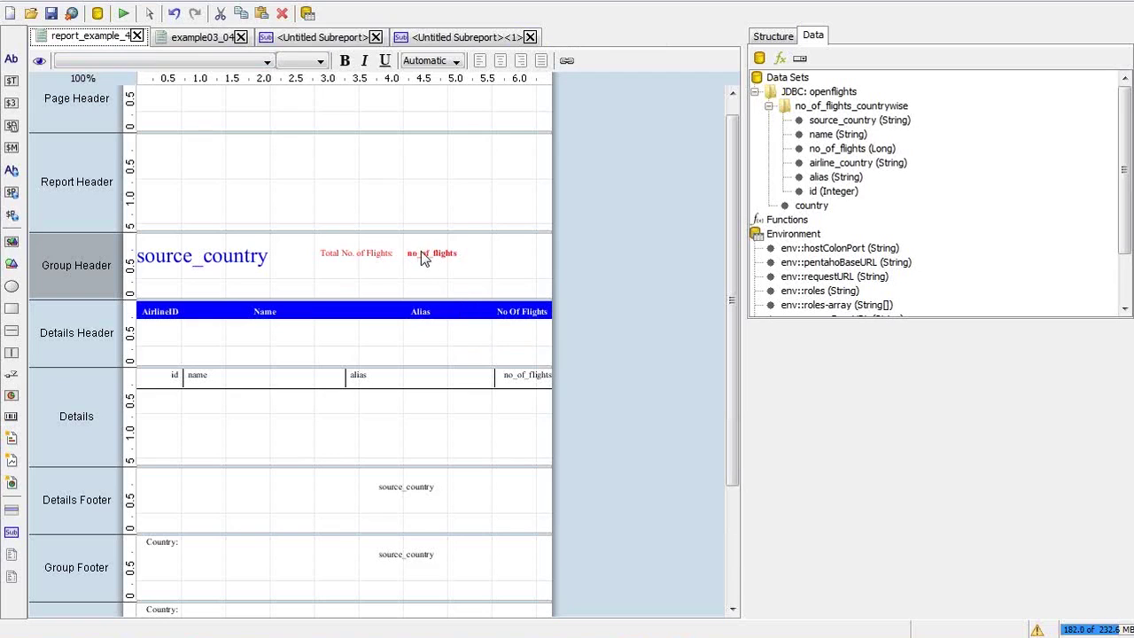
# Export report_example_4 to PDF with India as the selected country
pyautogui.click(485, 41)
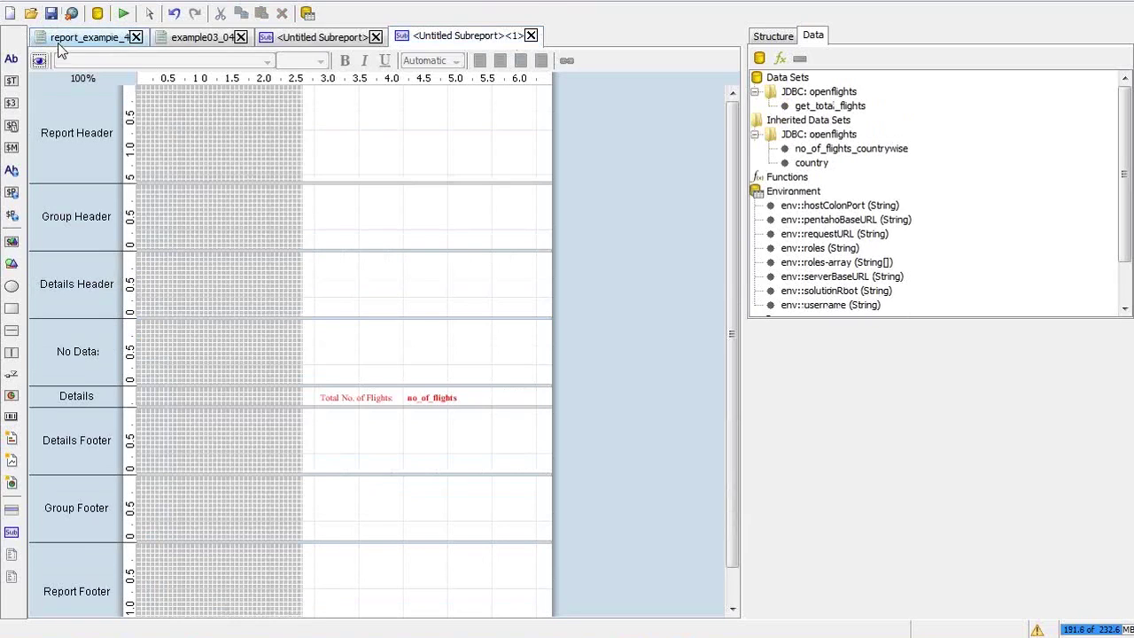
pyautogui.click(64, 39)
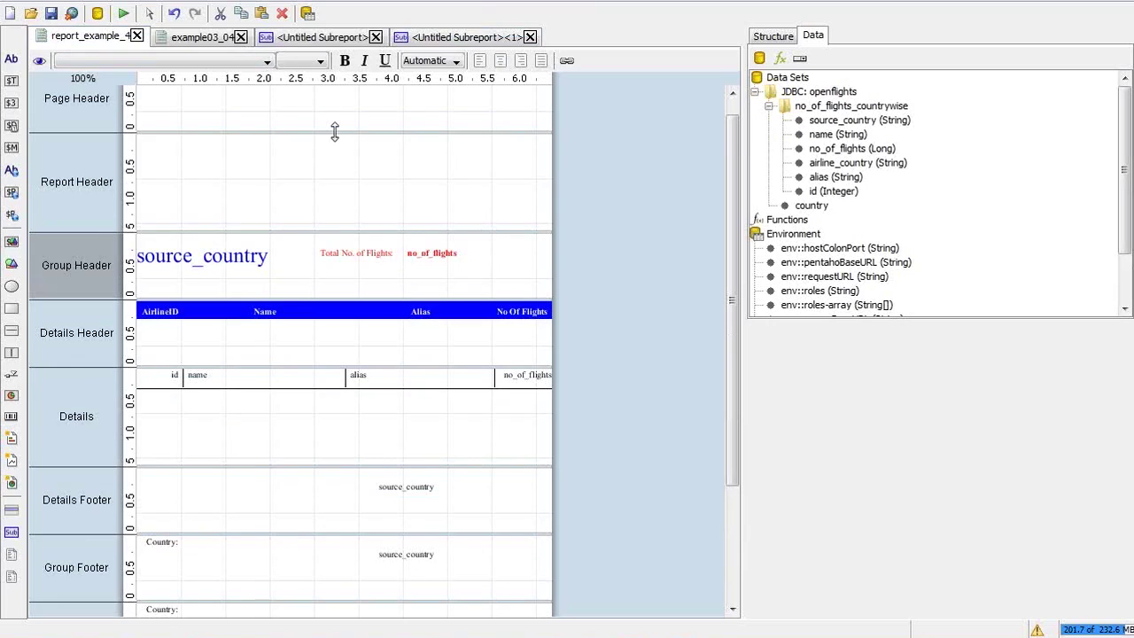
pyautogui.click(123, 13)
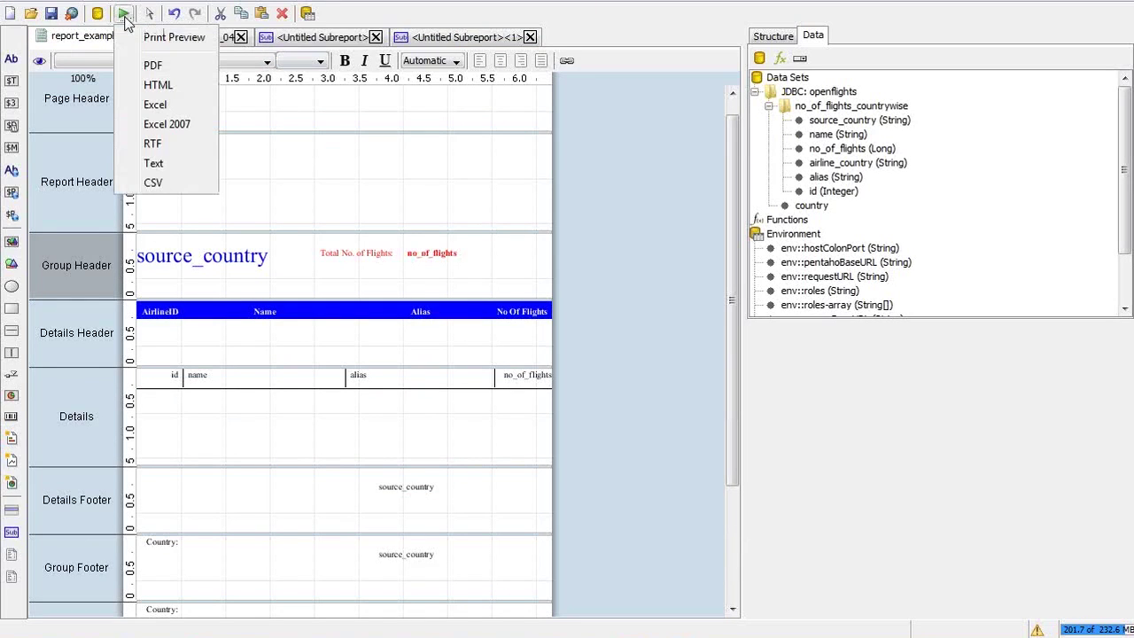
pyautogui.click(169, 66)
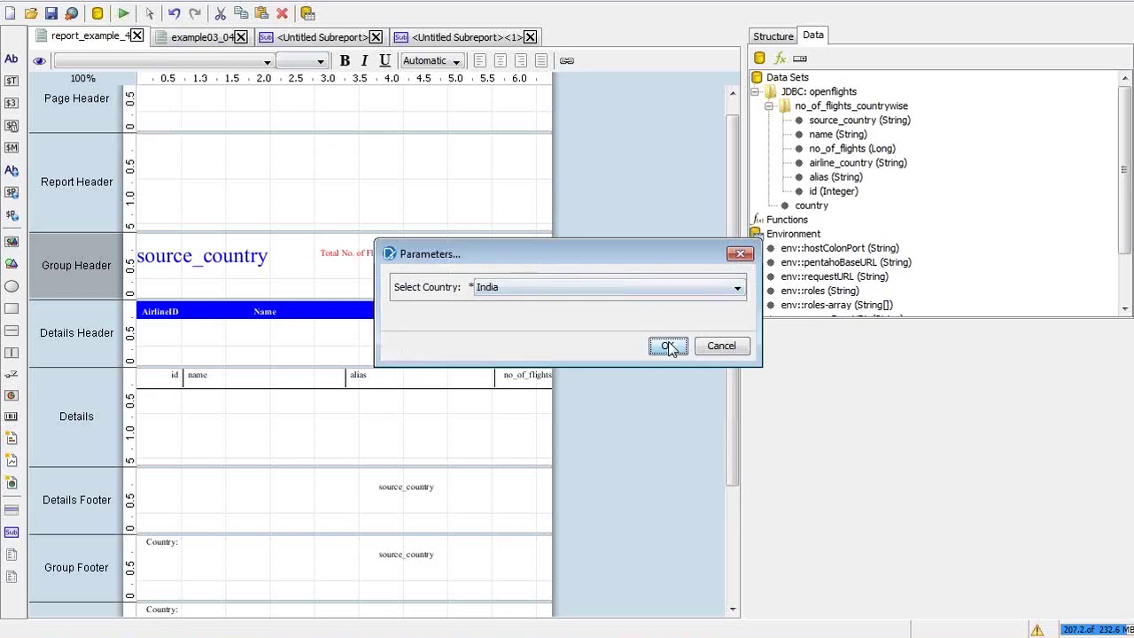
pyautogui.click(667, 346)
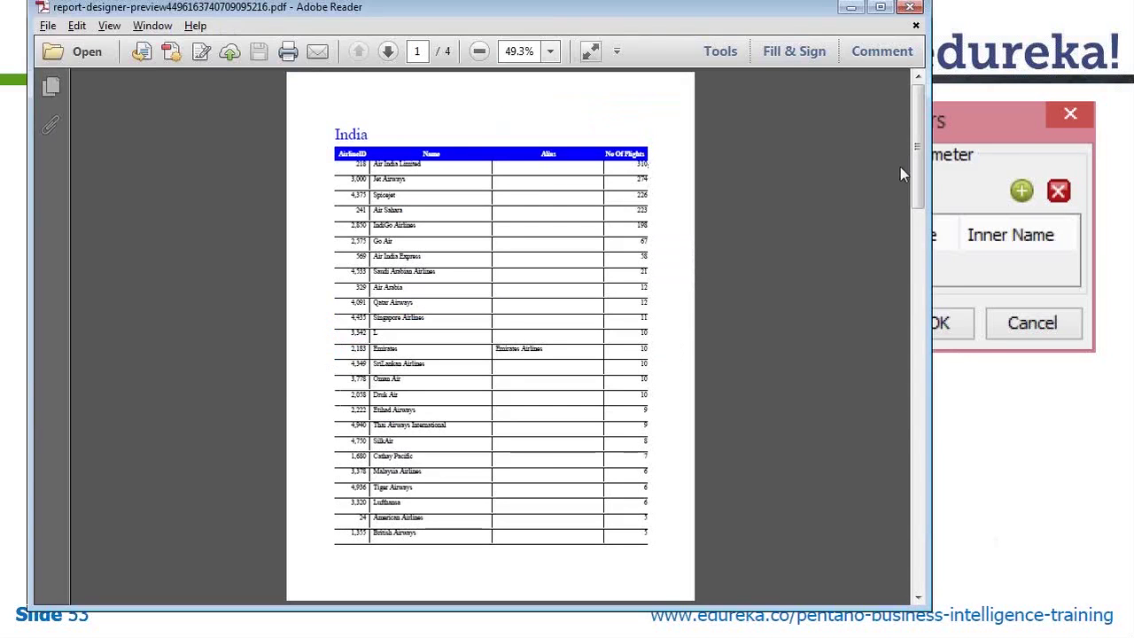
# Scroll to page 2 of the India airline PDF, then close Adobe Reader and return to Pentaho
pyautogui.moveTo(915, 164); pyautogui.dragTo(915, 282)
pyautogui.click(911, 8)
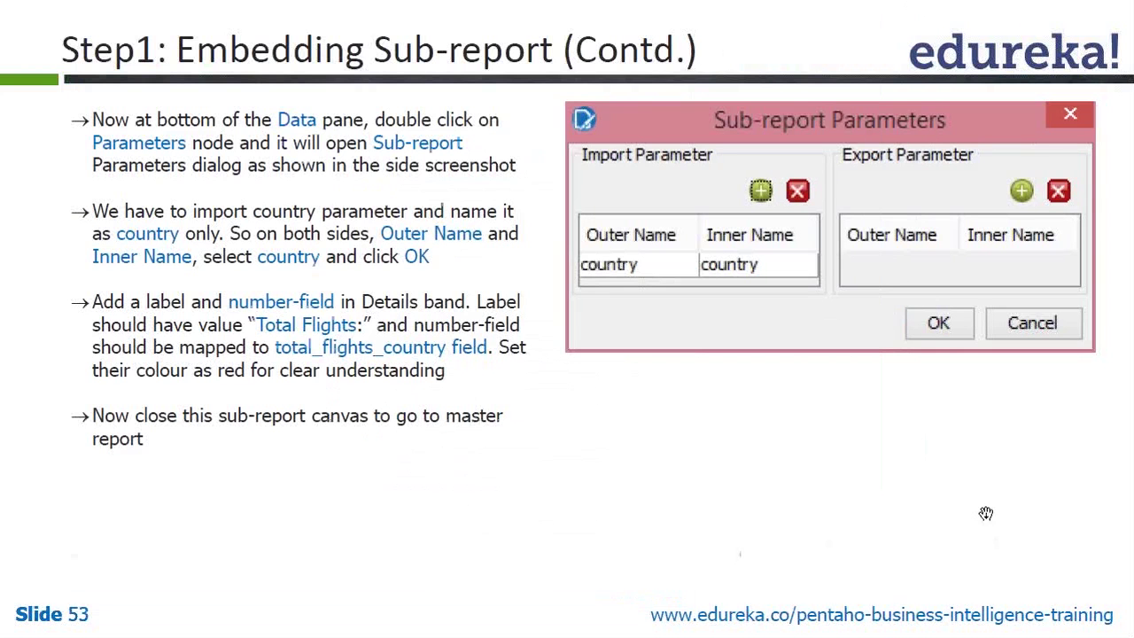
pyautogui.hotkey('alt', 'Tab')
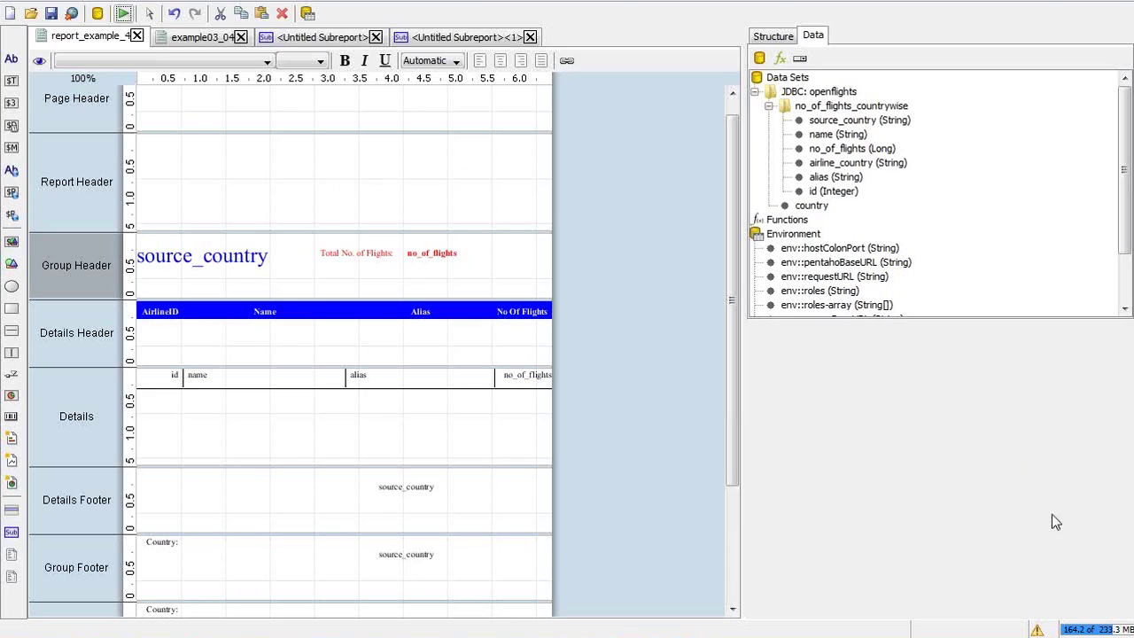
# Open the group header's sub-report, close the duplicate, and switch back to report_example_4
pyautogui.click(1040, 630)
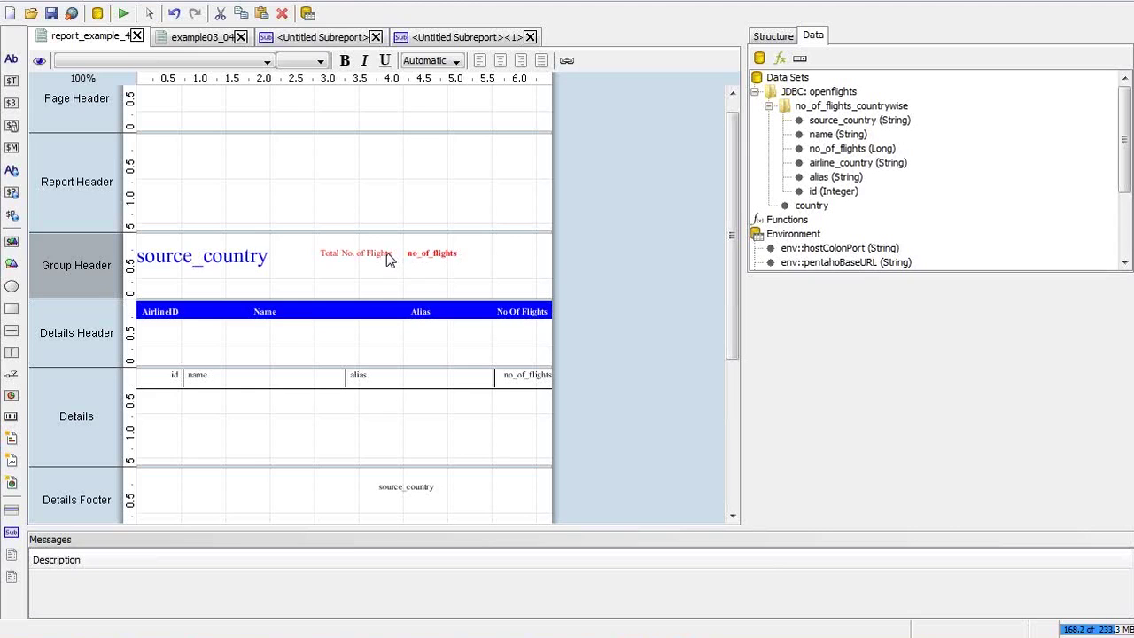
pyautogui.doubleClick(443, 249)
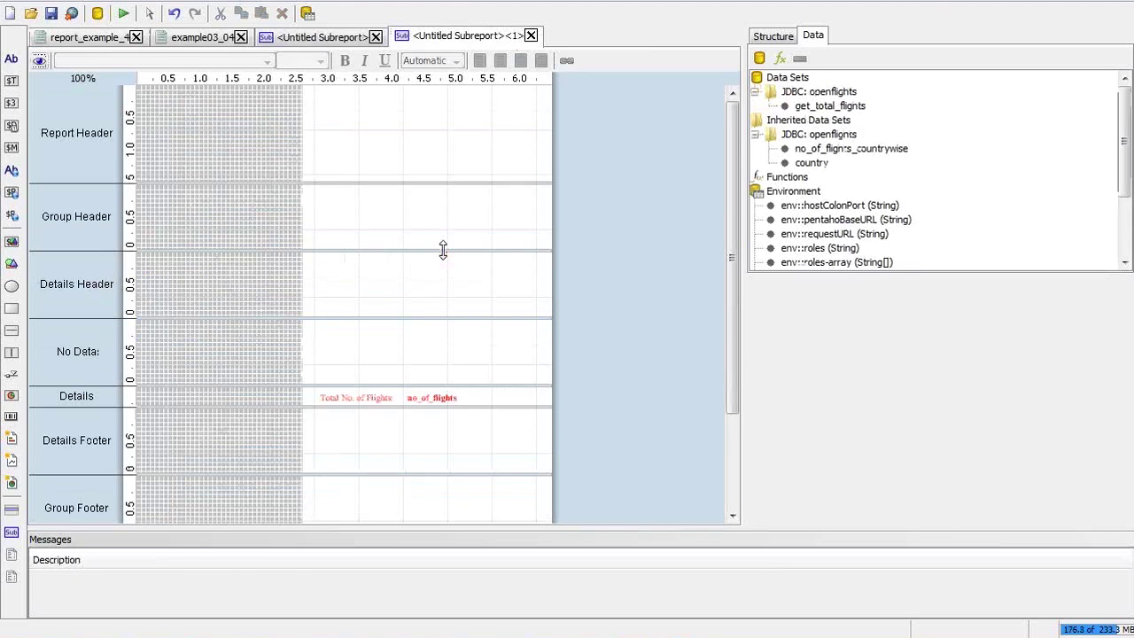
pyautogui.click(536, 31)
pyautogui.click(532, 36)
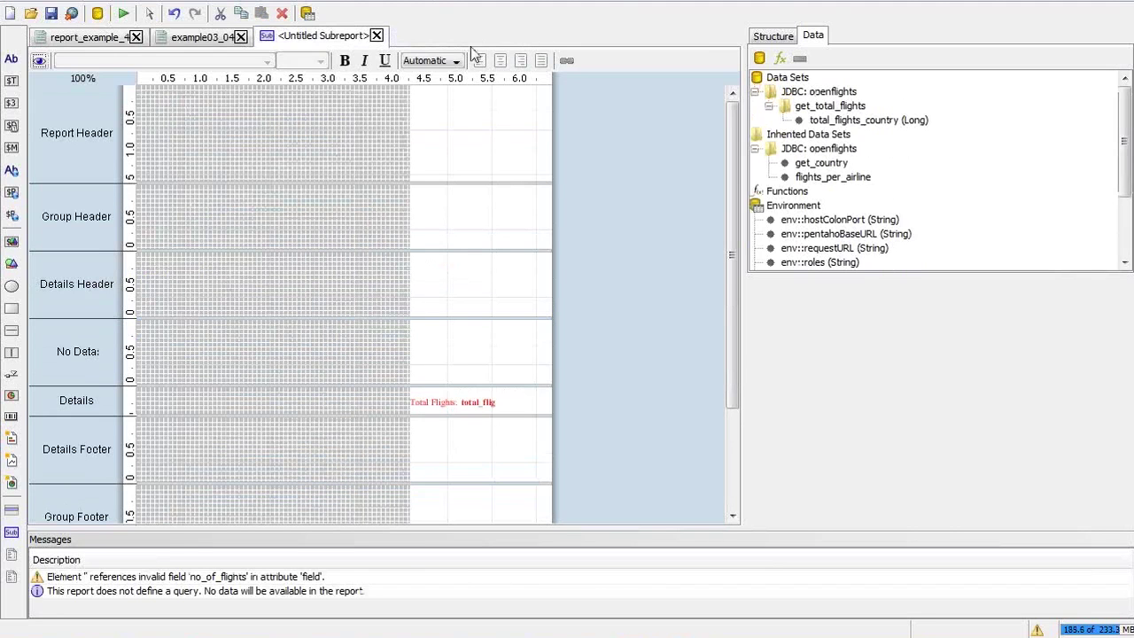
pyautogui.click(216, 42)
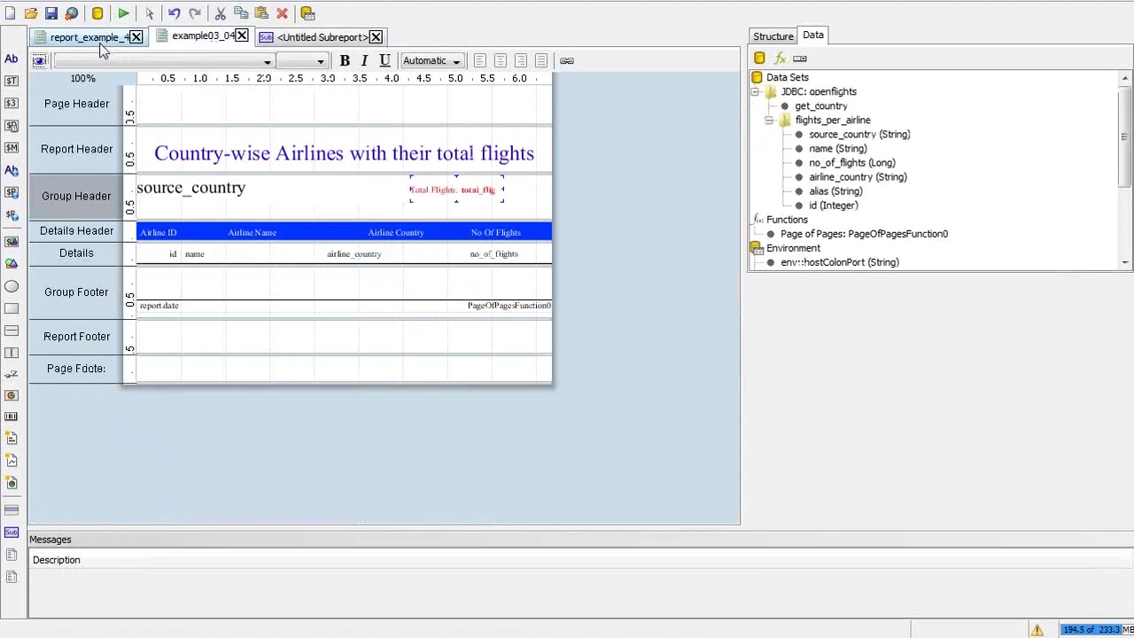
pyautogui.click(97, 39)
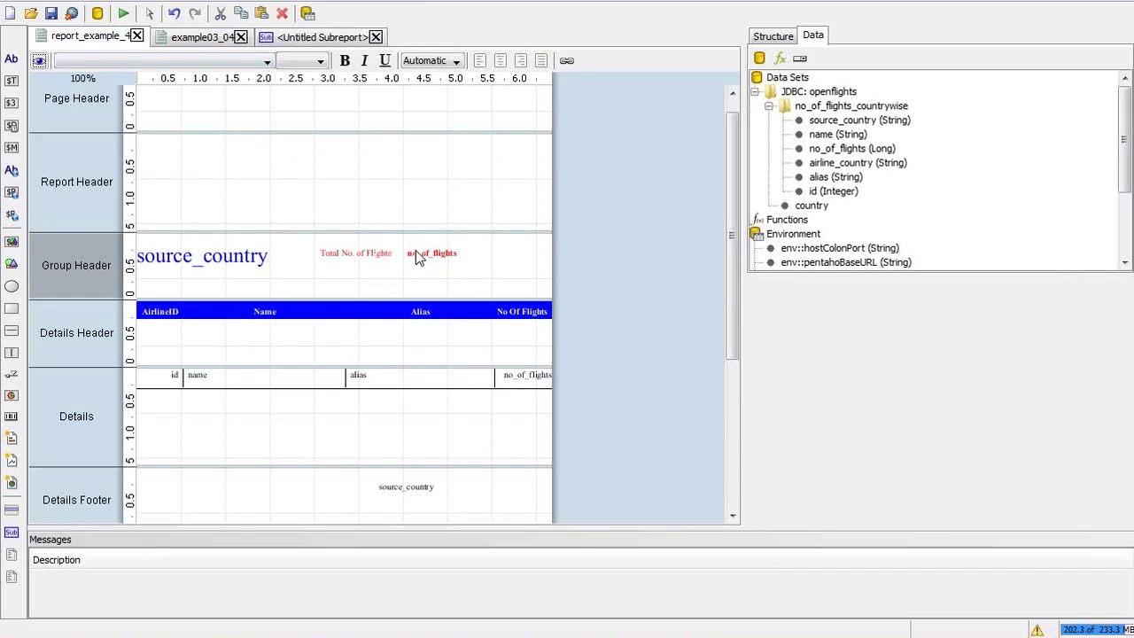
# Inspect the Group Header, Details Header, AirlineID and Name labels, and the sub-report in the Structure tree
pyautogui.click(773, 36)
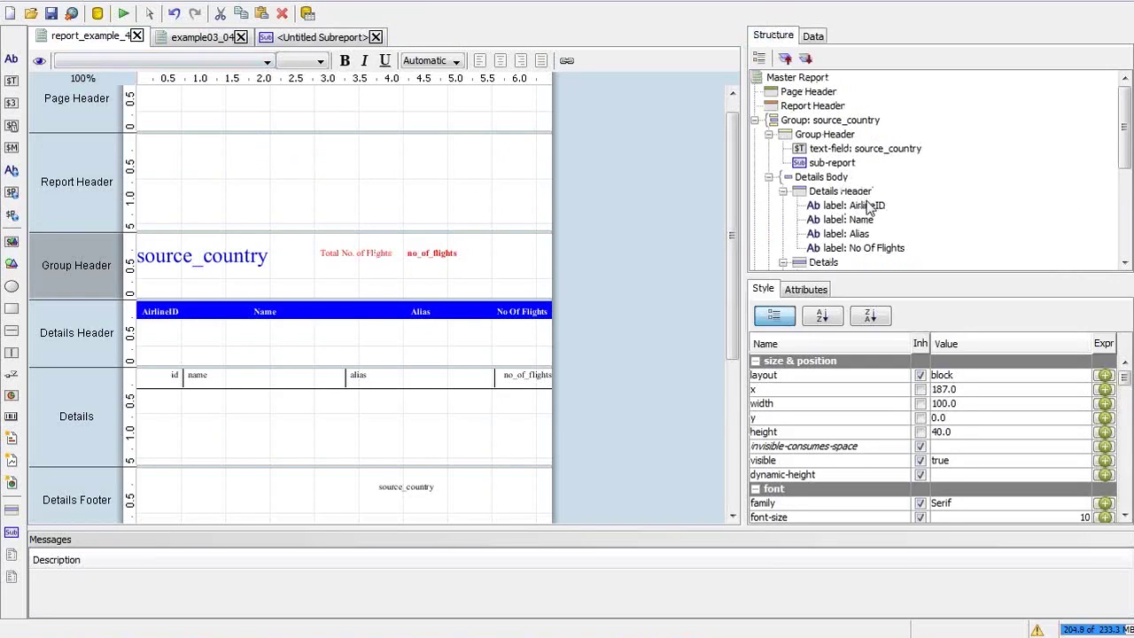
pyautogui.click(864, 205)
pyautogui.click(840, 191)
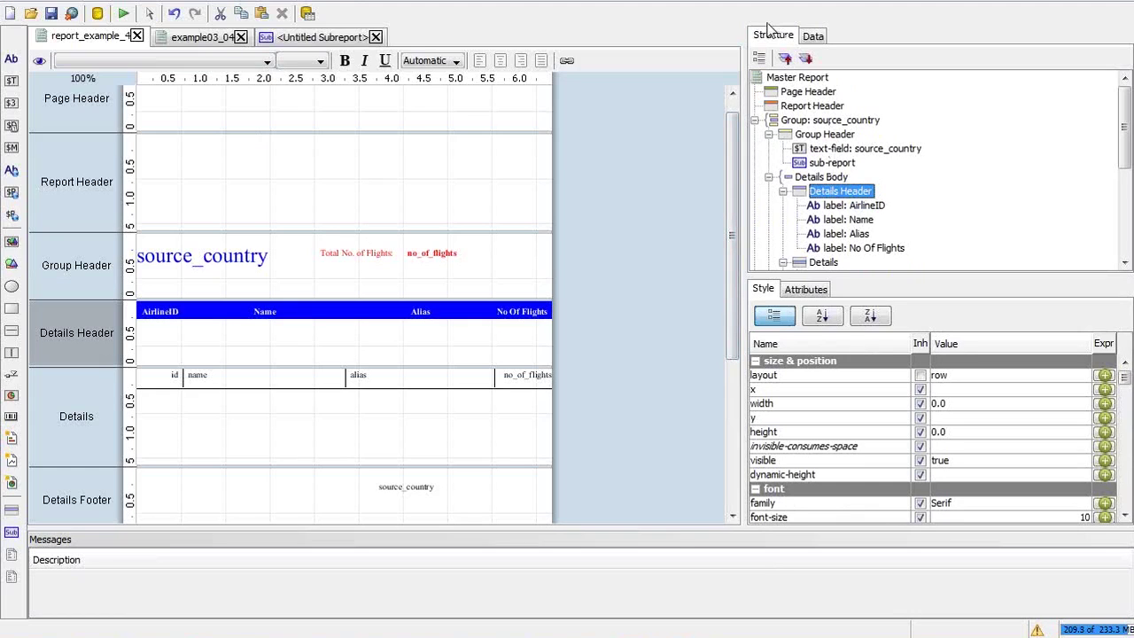
pyautogui.click(822, 135)
pyautogui.click(839, 192)
pyautogui.click(850, 205)
pyautogui.click(865, 222)
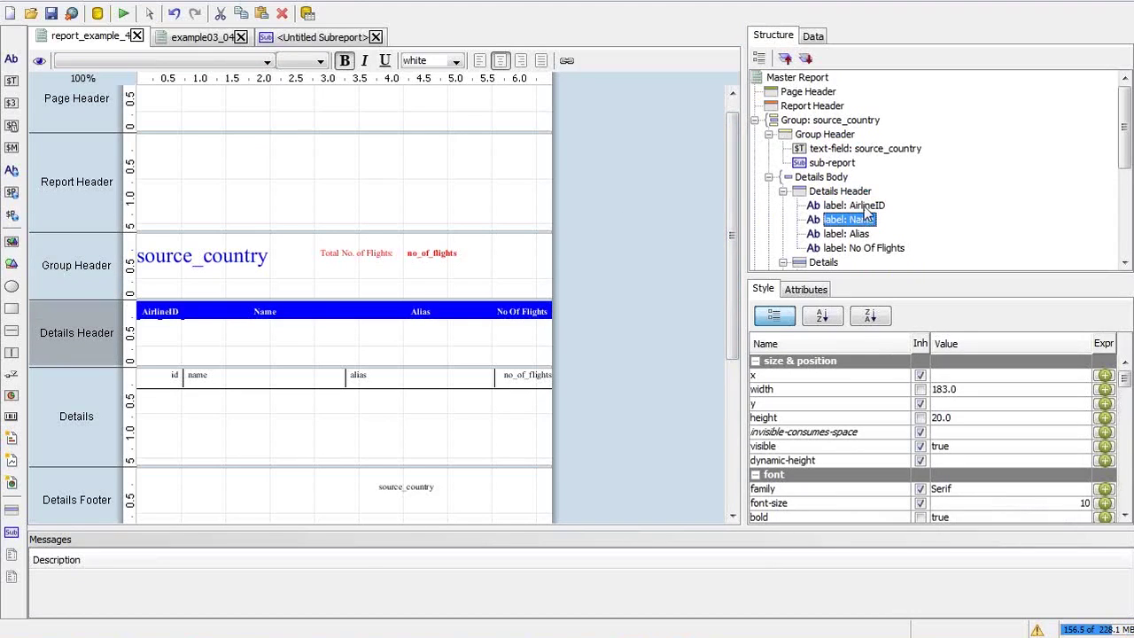
pyautogui.click(835, 164)
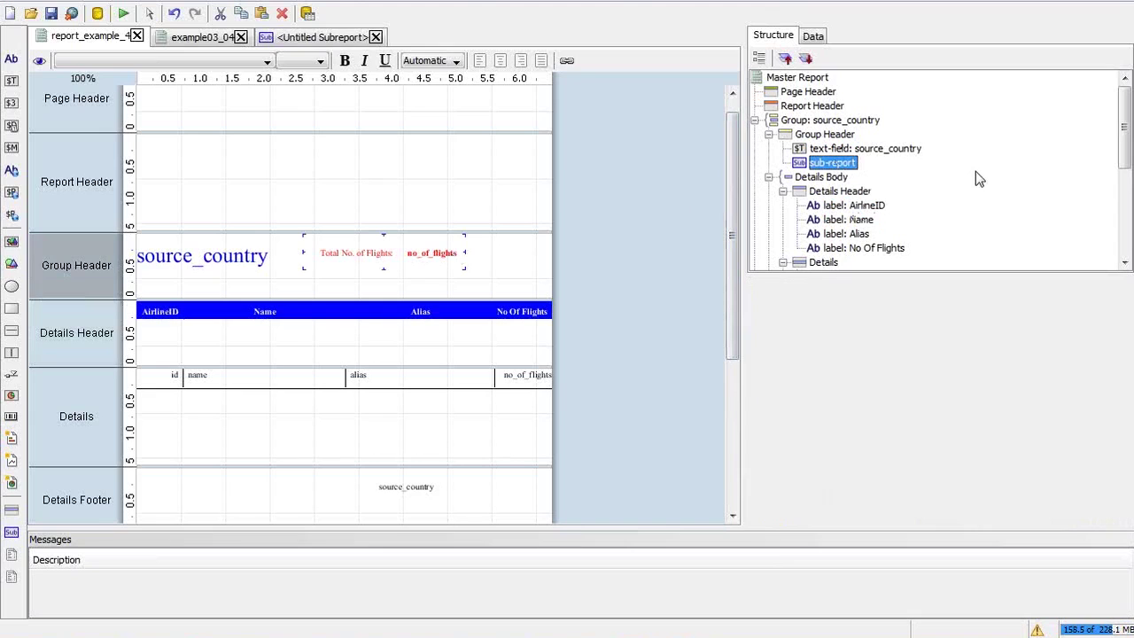
# Delete the old sub-report and insert a new one in the Group Header
pyautogui.press('Delete')
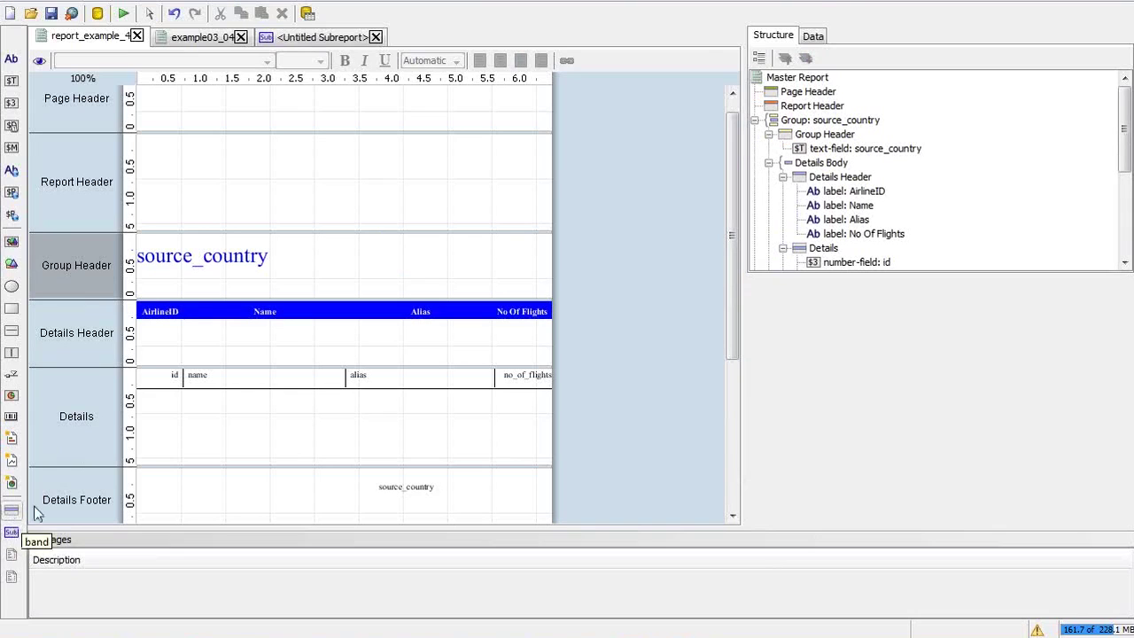
pyautogui.click(833, 137)
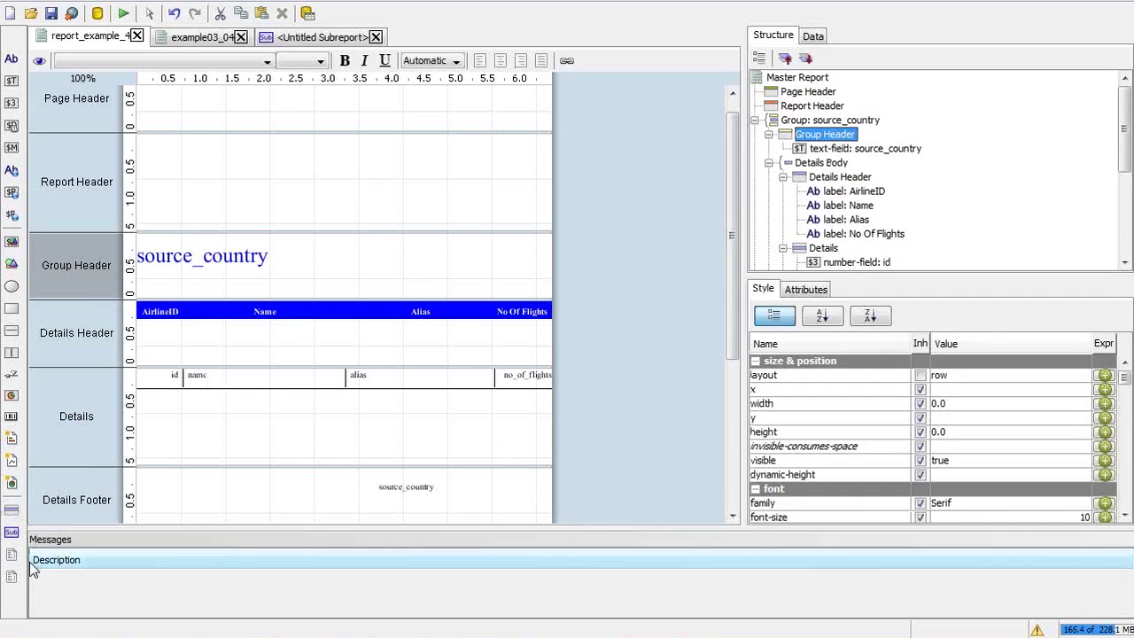
pyautogui.click(10, 535)
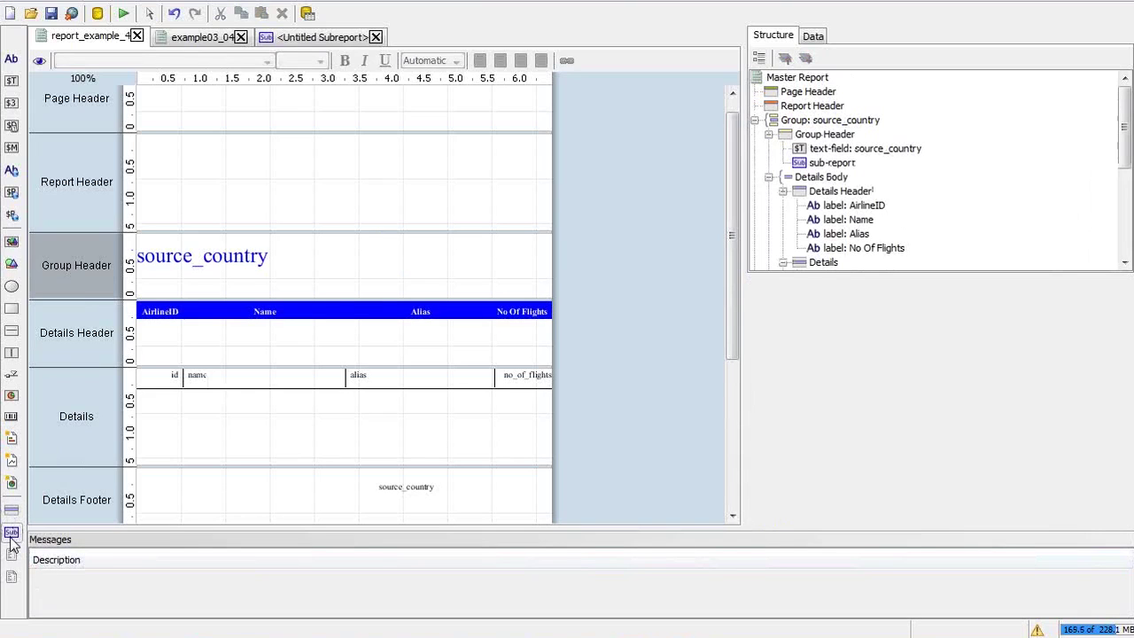
# Set the new sub-report's height to 40
pyautogui.click(813, 169)
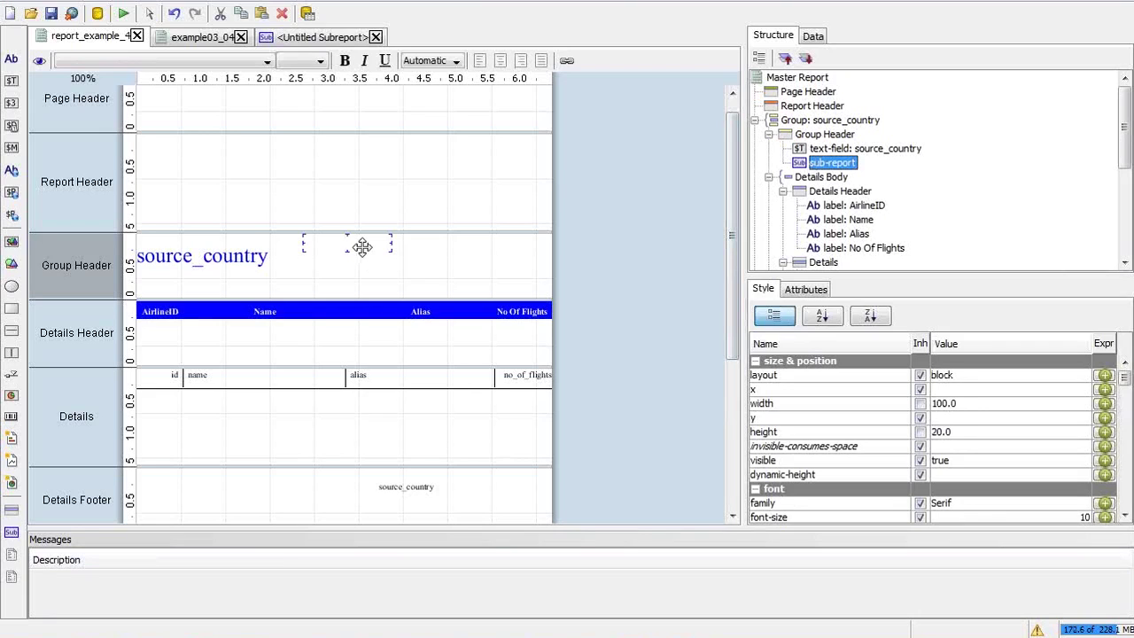
pyautogui.click(940, 431)
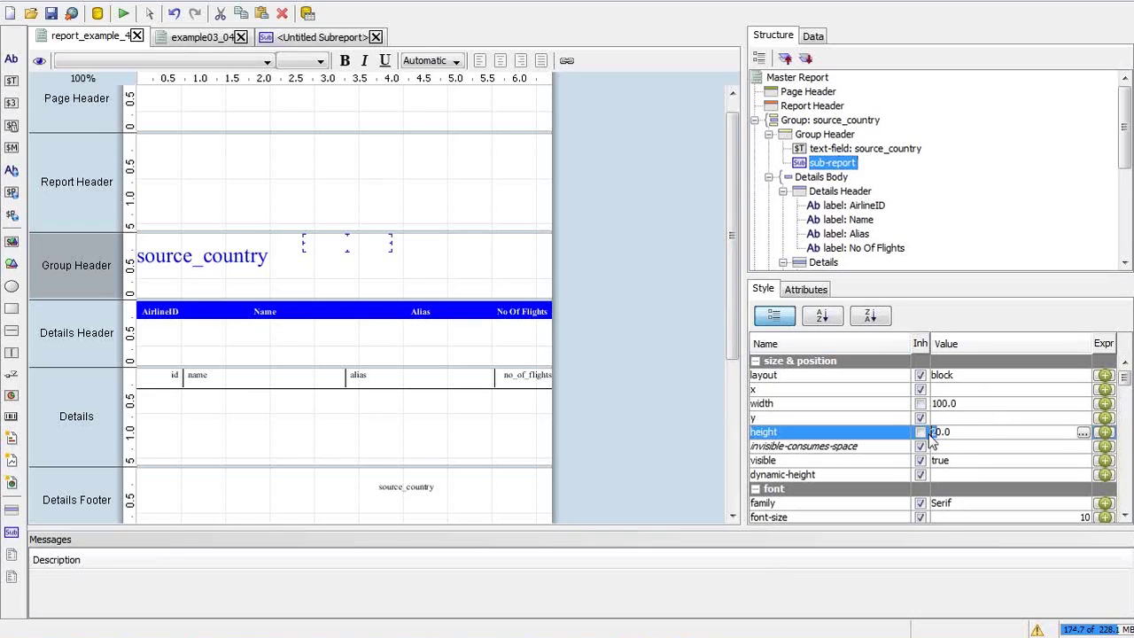
pyautogui.press('Return')
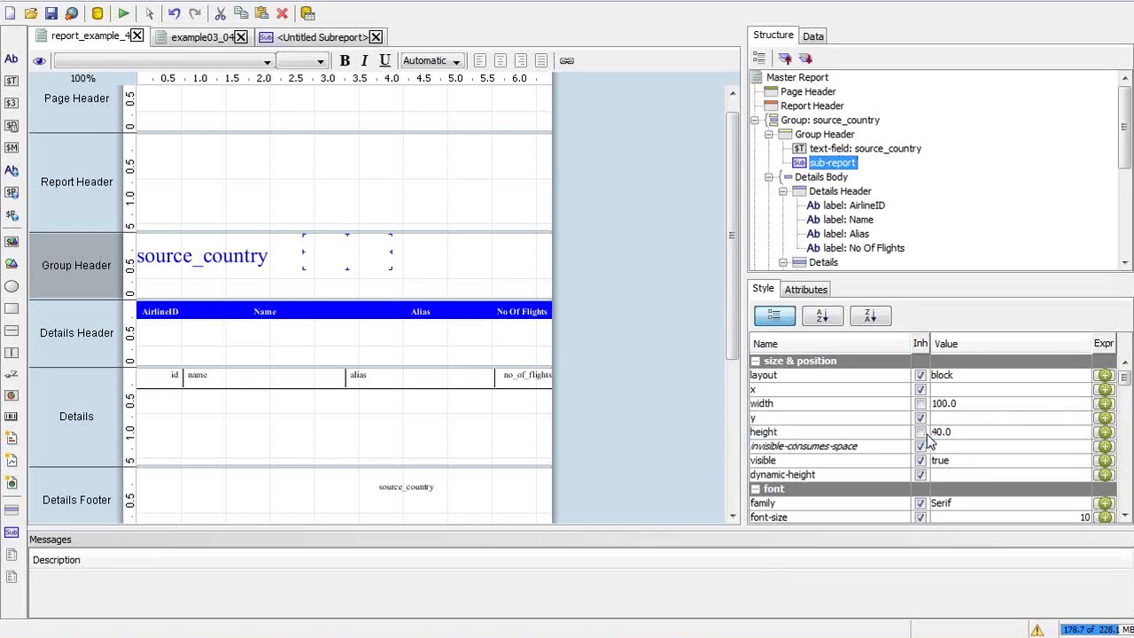
pyautogui.click(341, 259)
# Open the new sub-report, start a JDBC data source for it, then dismiss it
pyautogui.doubleClick(341, 258)
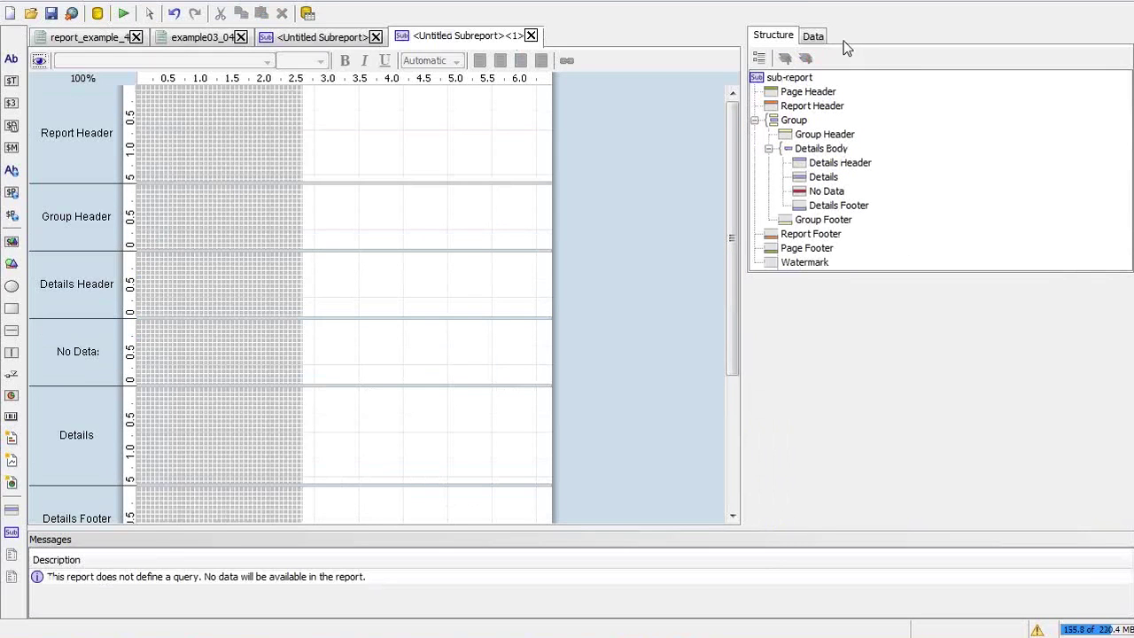
pyautogui.click(815, 37)
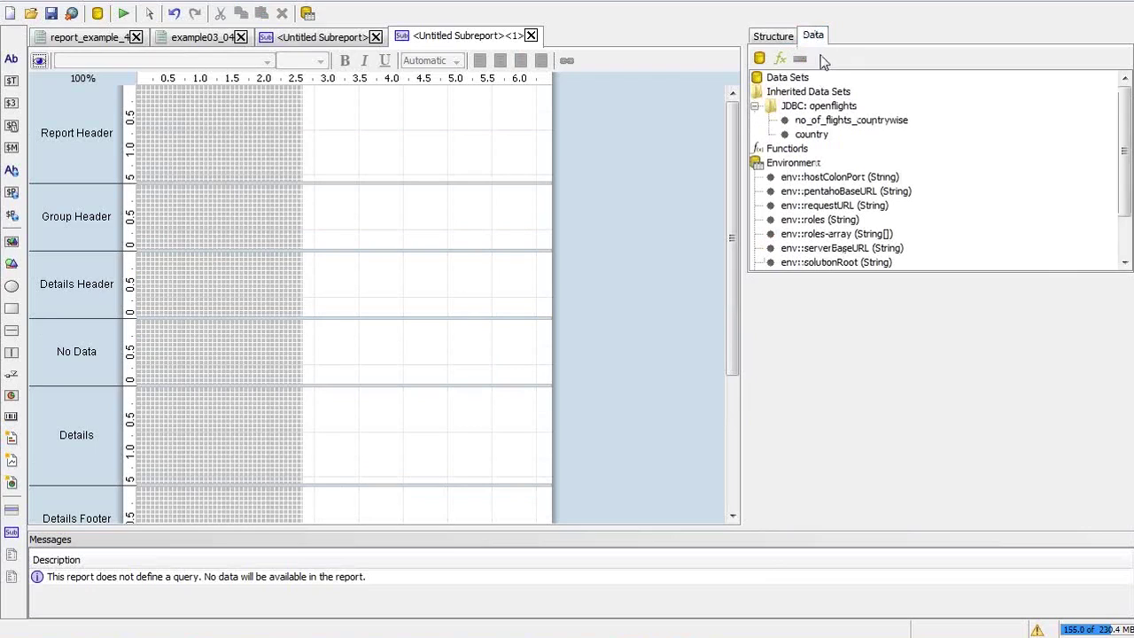
pyautogui.click(781, 79)
pyautogui.rightClick(779, 80)
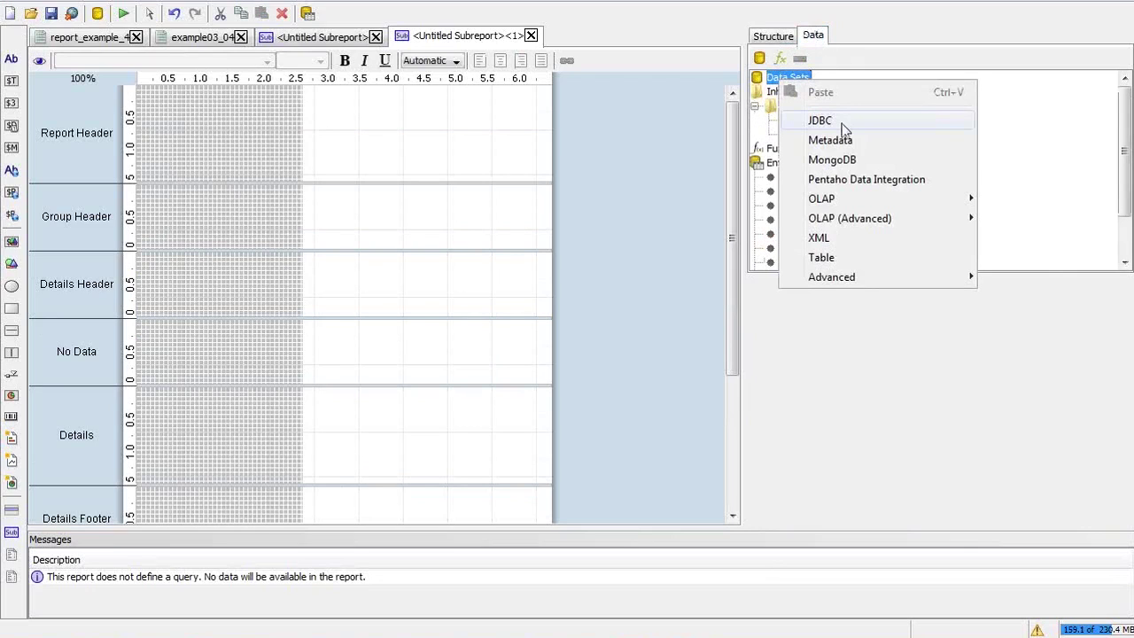
pyautogui.click(841, 123)
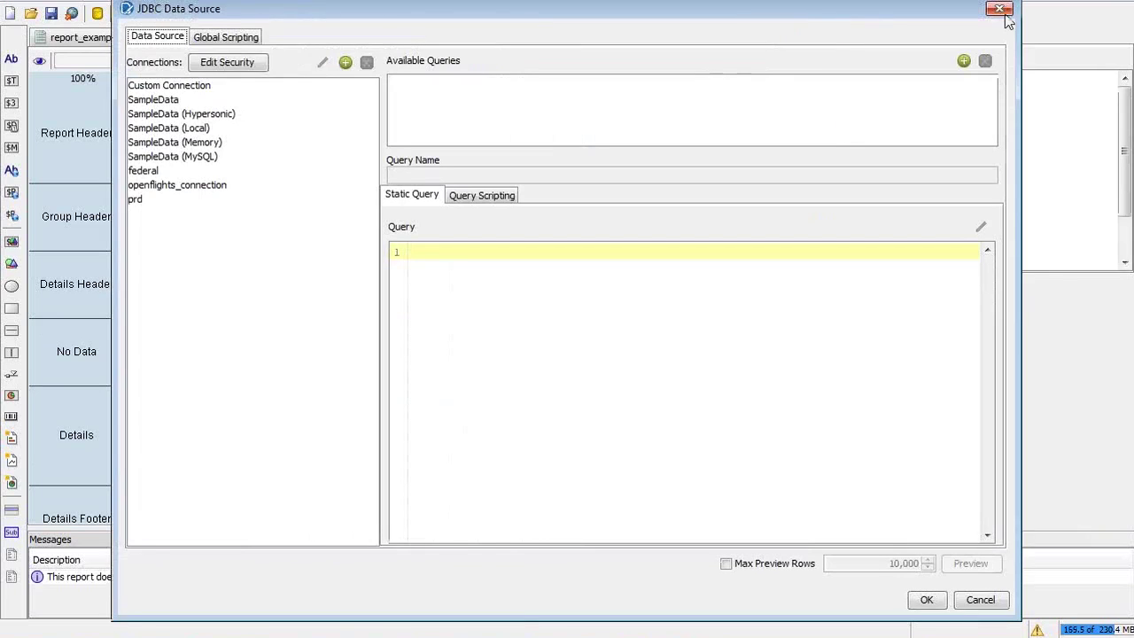
pyautogui.click(1000, 10)
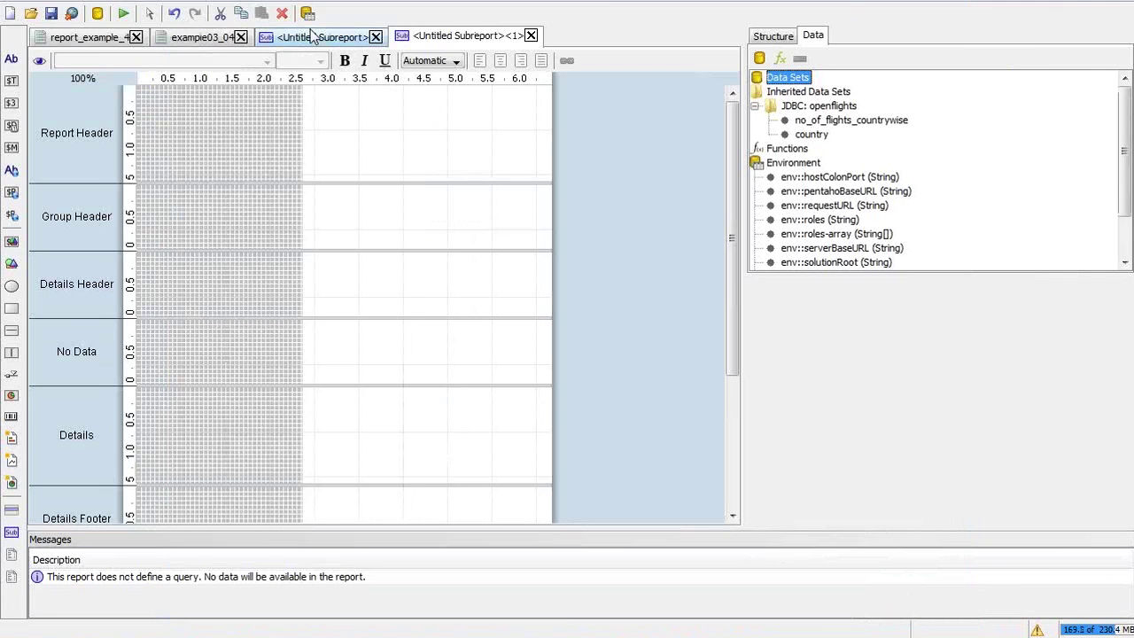
# Copy the get_total_flights query text from the earlier sub-report
pyautogui.click(311, 36)
pyautogui.click(850, 120)
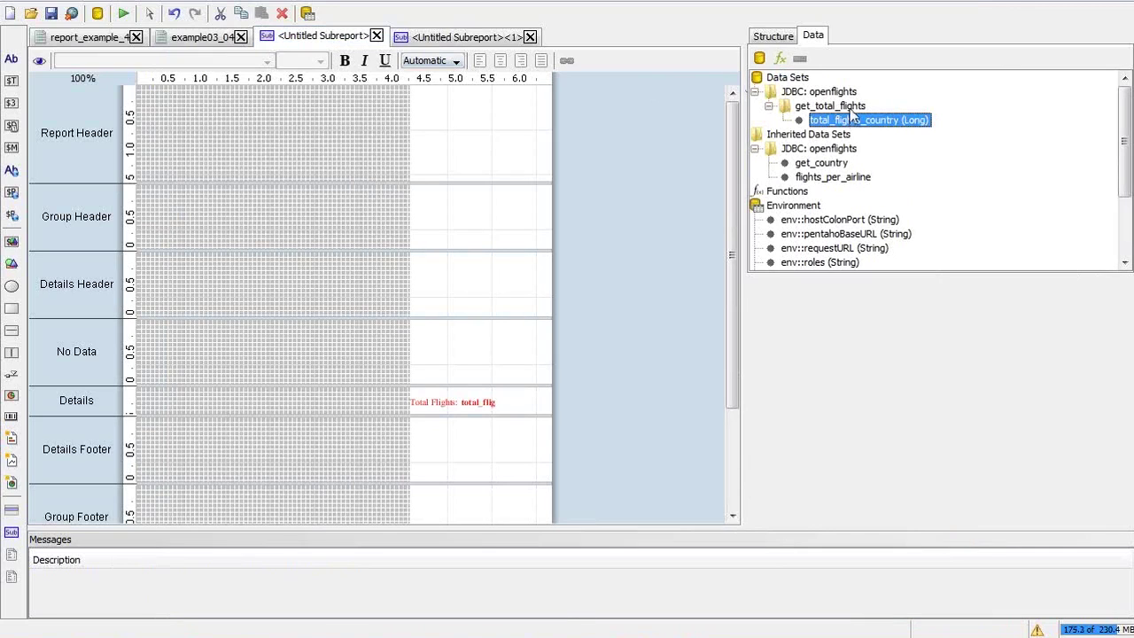
pyautogui.doubleClick(850, 107)
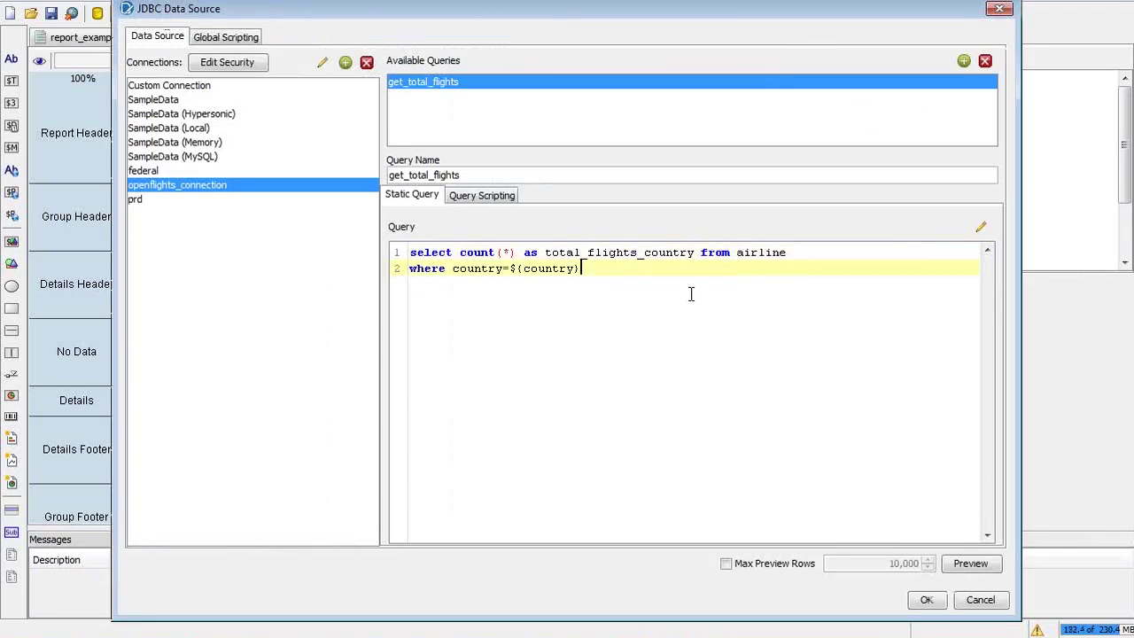
pyautogui.moveTo(691, 291); pyautogui.dragTo(328, 257)
pyautogui.hotkey('ctrl', 'c')
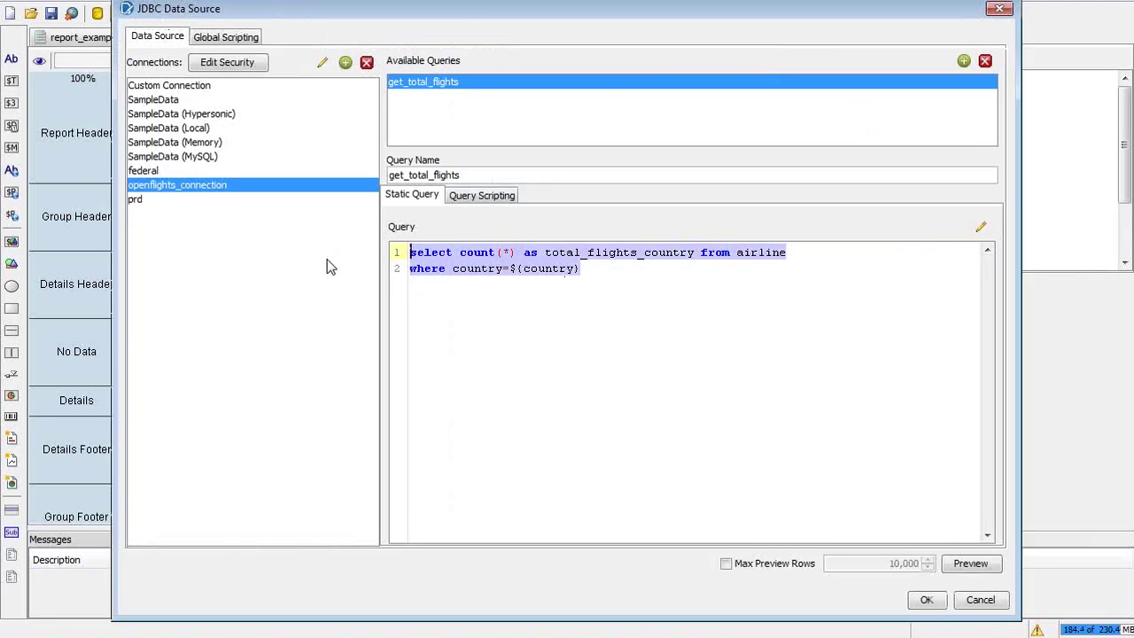
pyautogui.press('Escape')
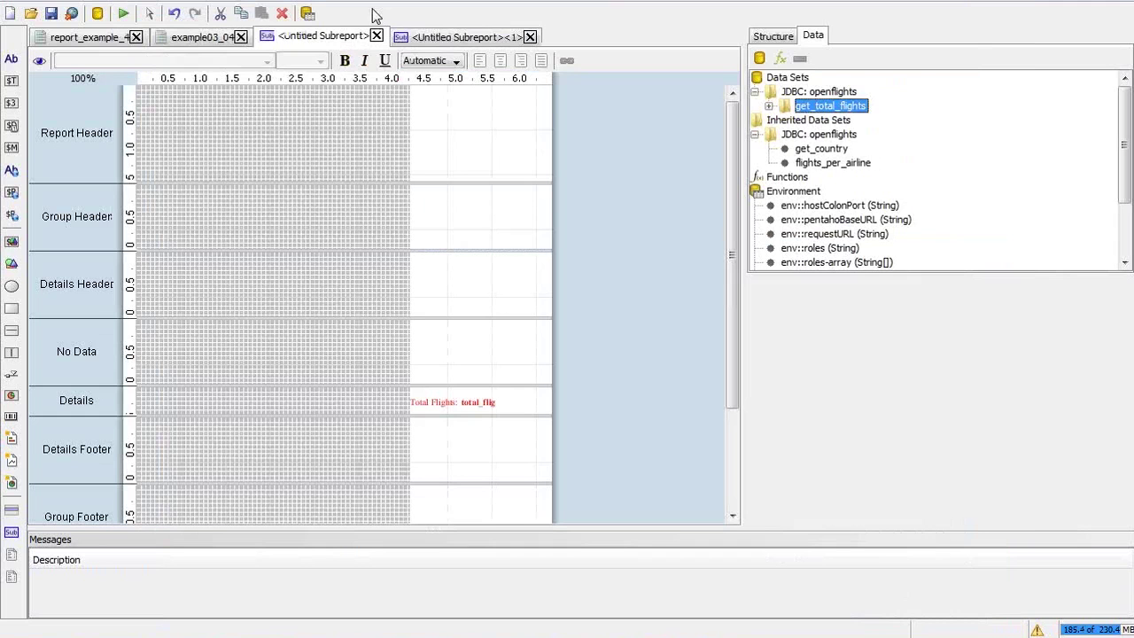
# Back in the new sub-report, add a JDBC data source under Data Sets
pyautogui.click(455, 36)
pyautogui.click(791, 94)
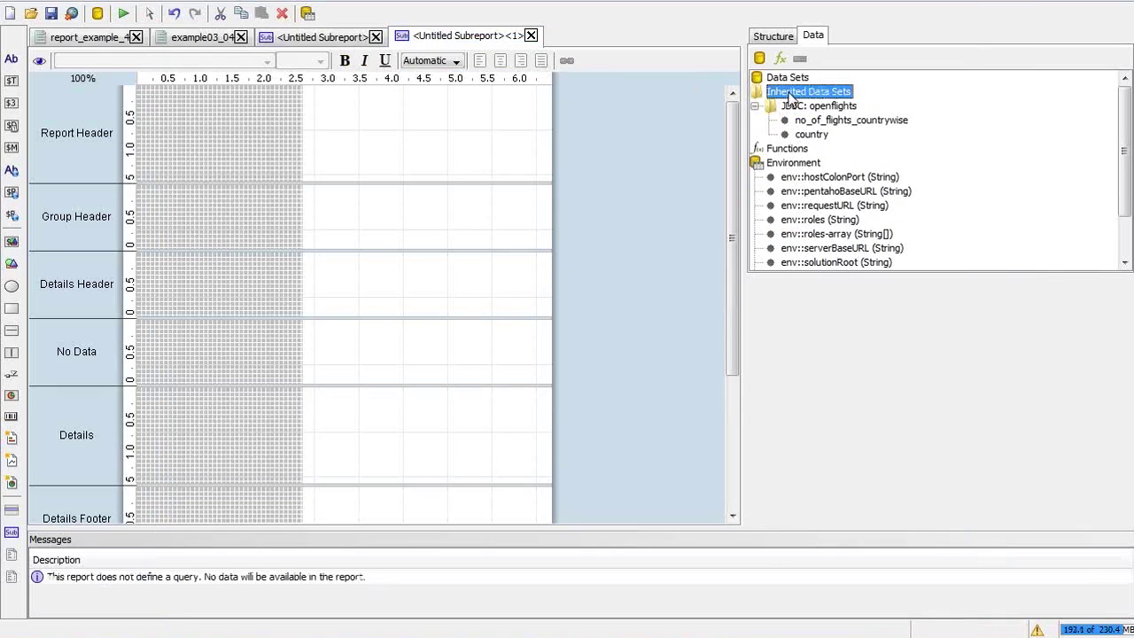
pyautogui.click(788, 79)
pyautogui.rightClick(789, 79)
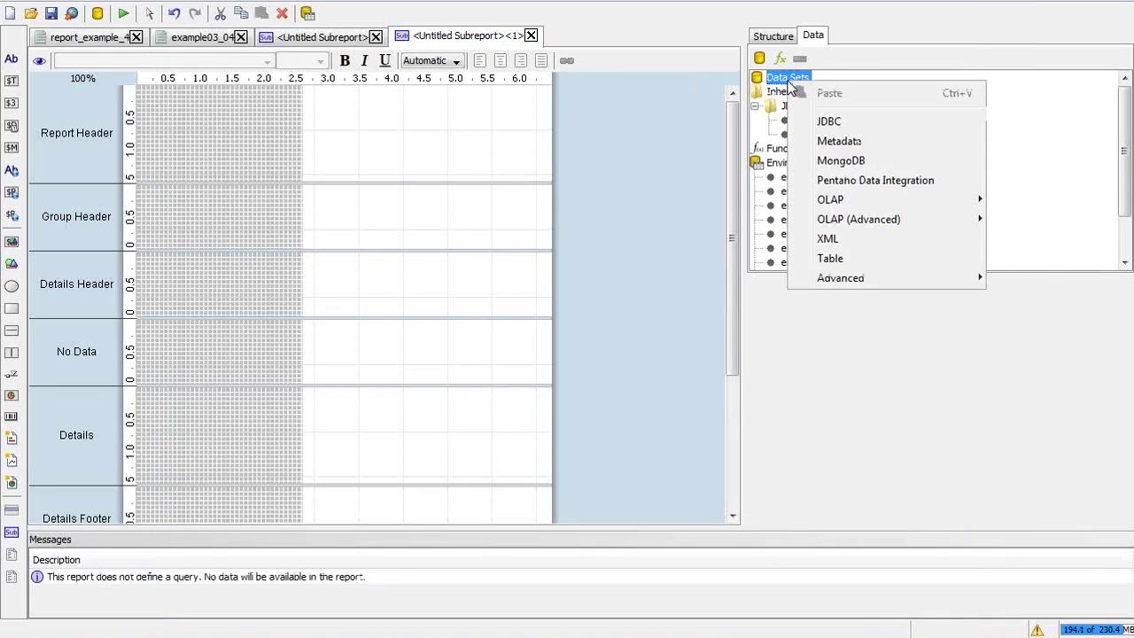
pyautogui.click(837, 121)
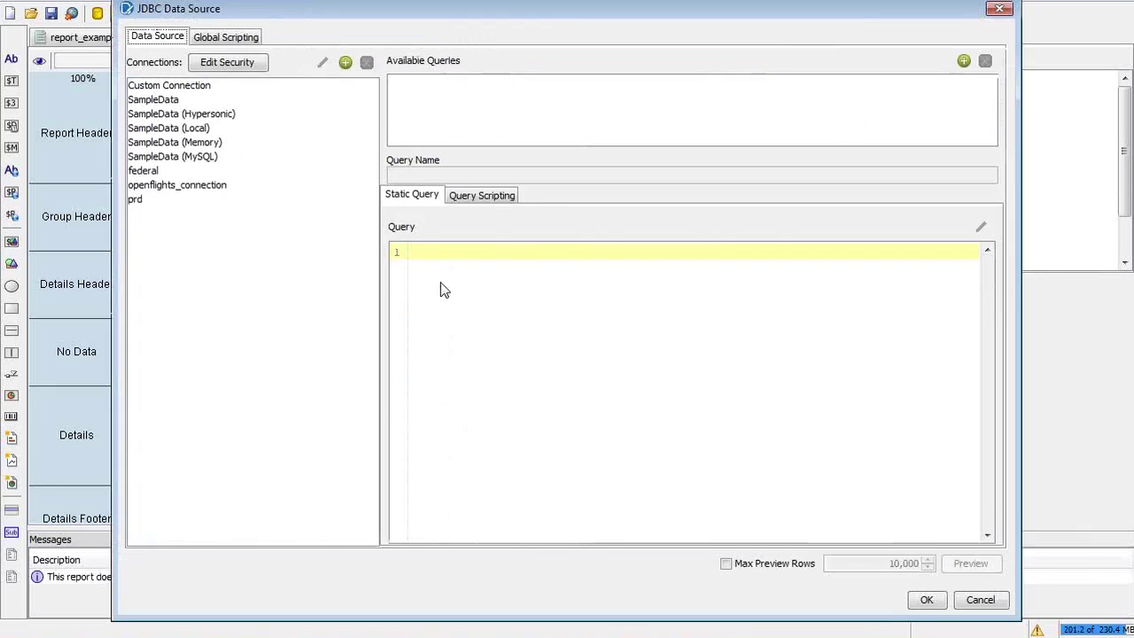
# Add a get_total_flights query with the pasted SQL on openflights_connection, preview it, and save
pyautogui.click(198, 188)
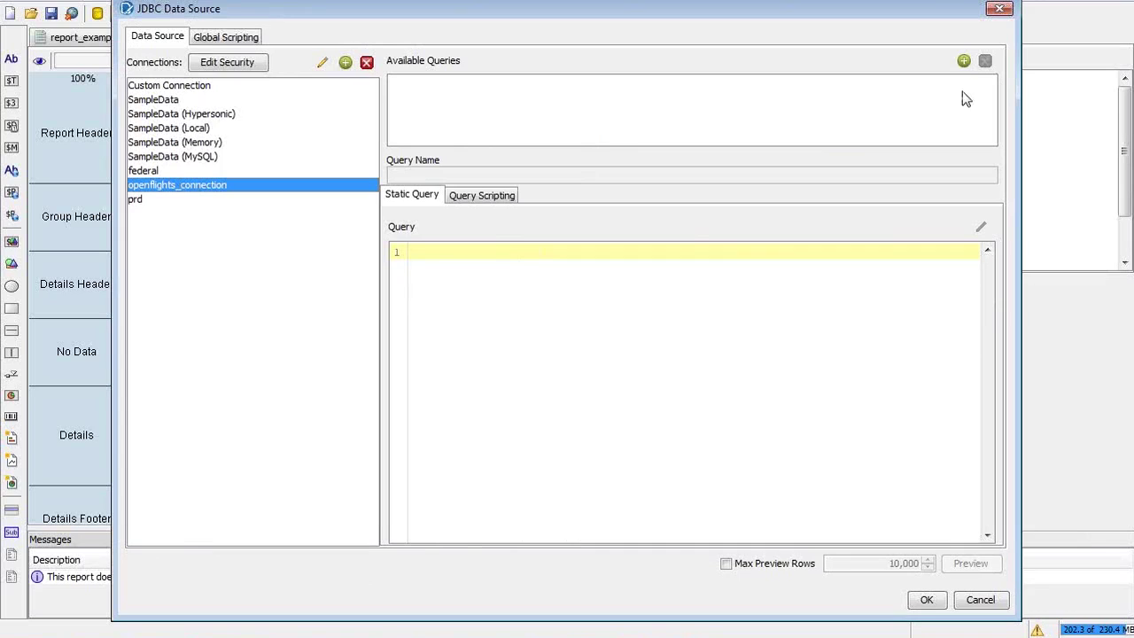
pyautogui.click(965, 63)
pyautogui.click(612, 362)
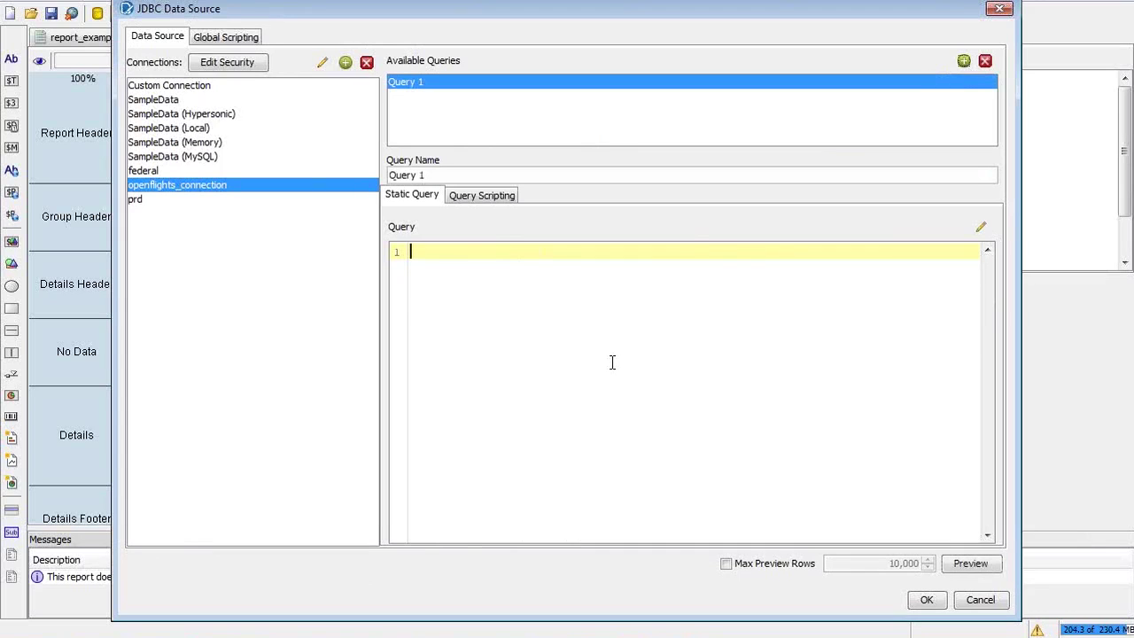
pyautogui.hotkey('ctrl', 'v')
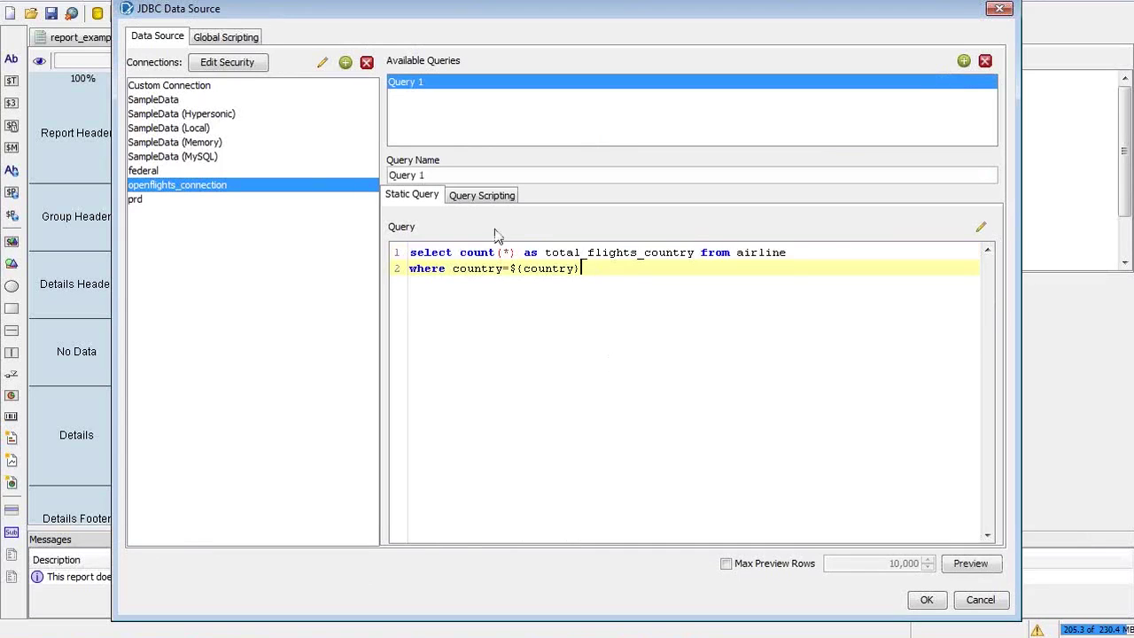
pyautogui.tripleClick(445, 175)
pyautogui.write('get_tot')
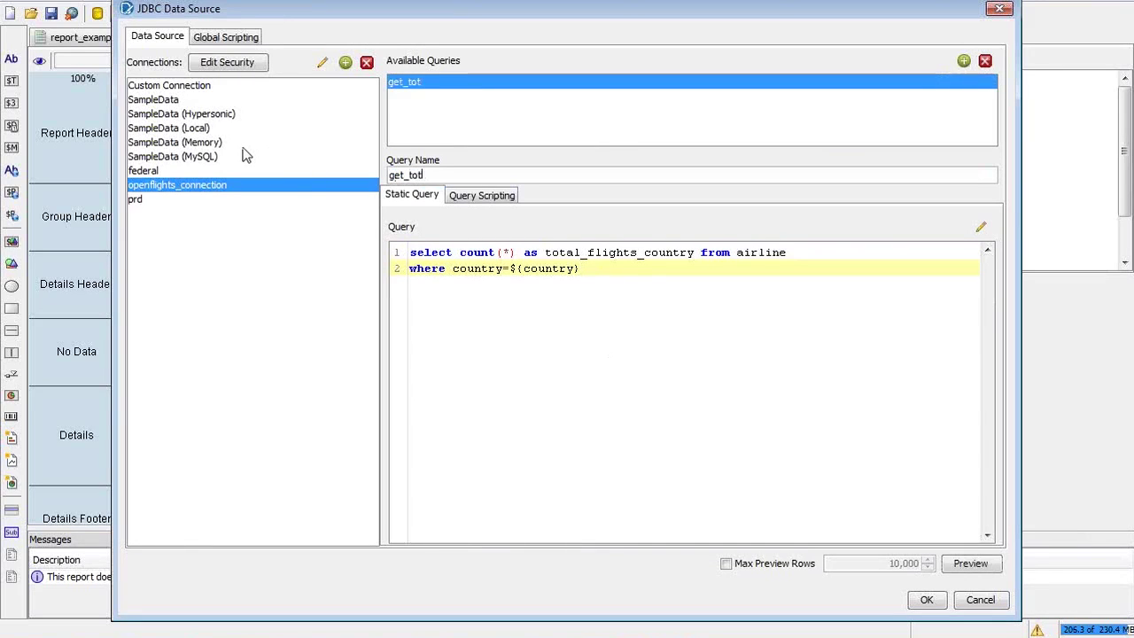
pyautogui.write('al_flights')
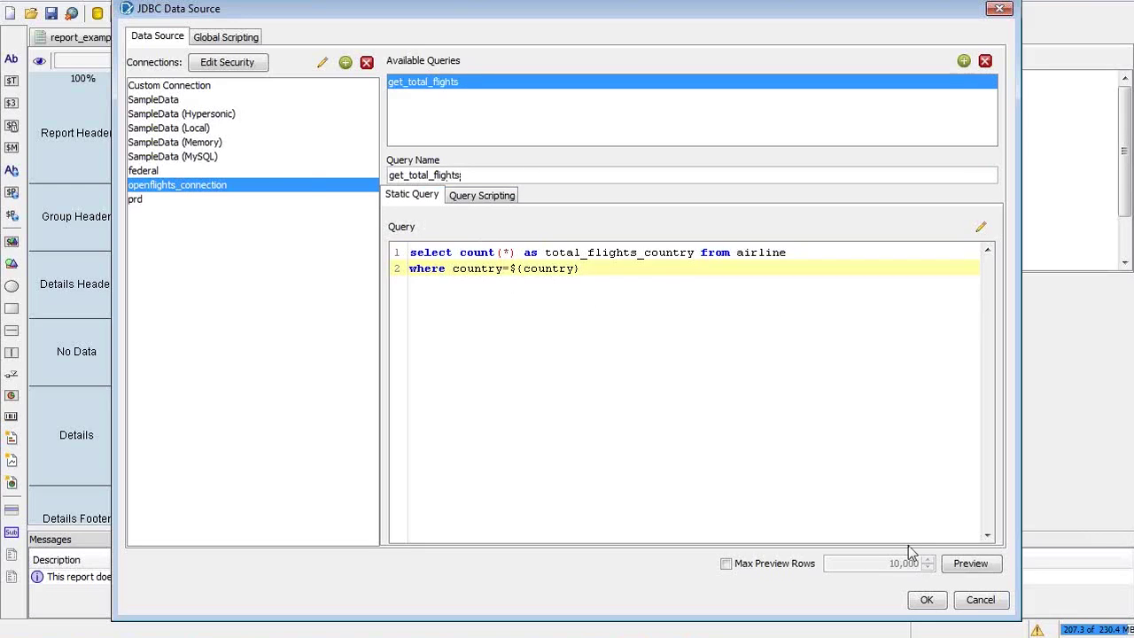
pyautogui.click(960, 569)
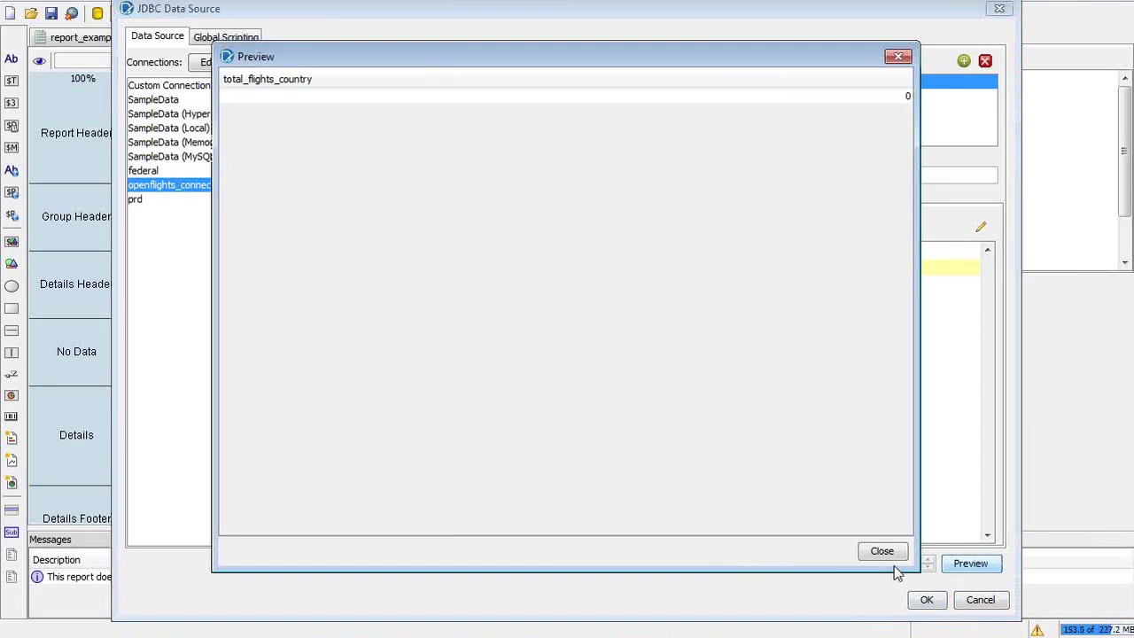
pyautogui.click(882, 551)
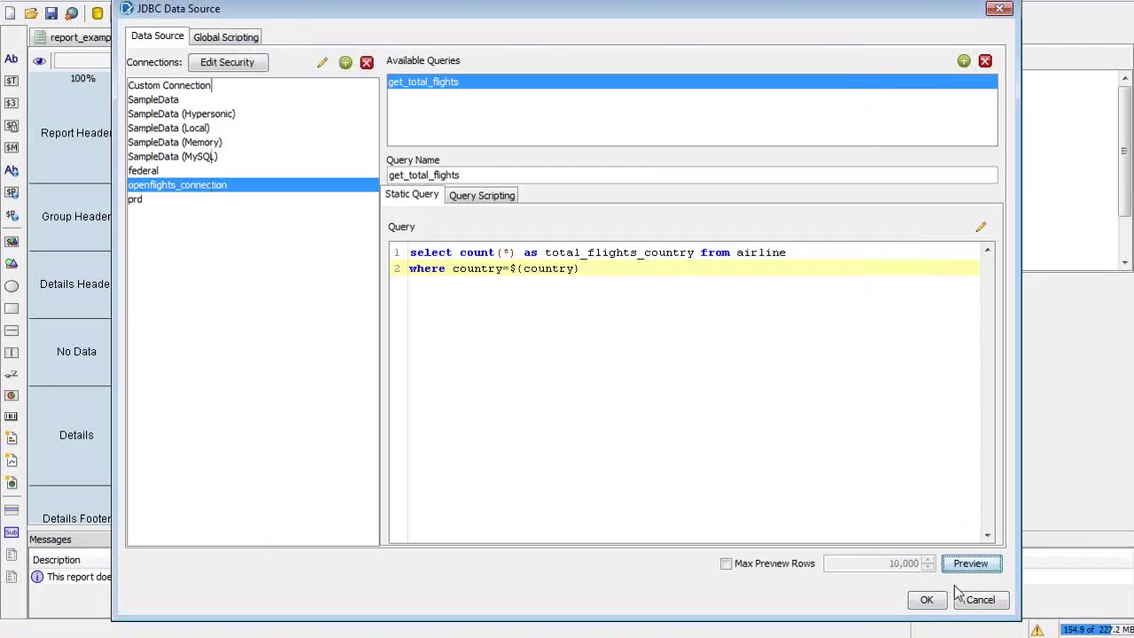
pyautogui.click(927, 600)
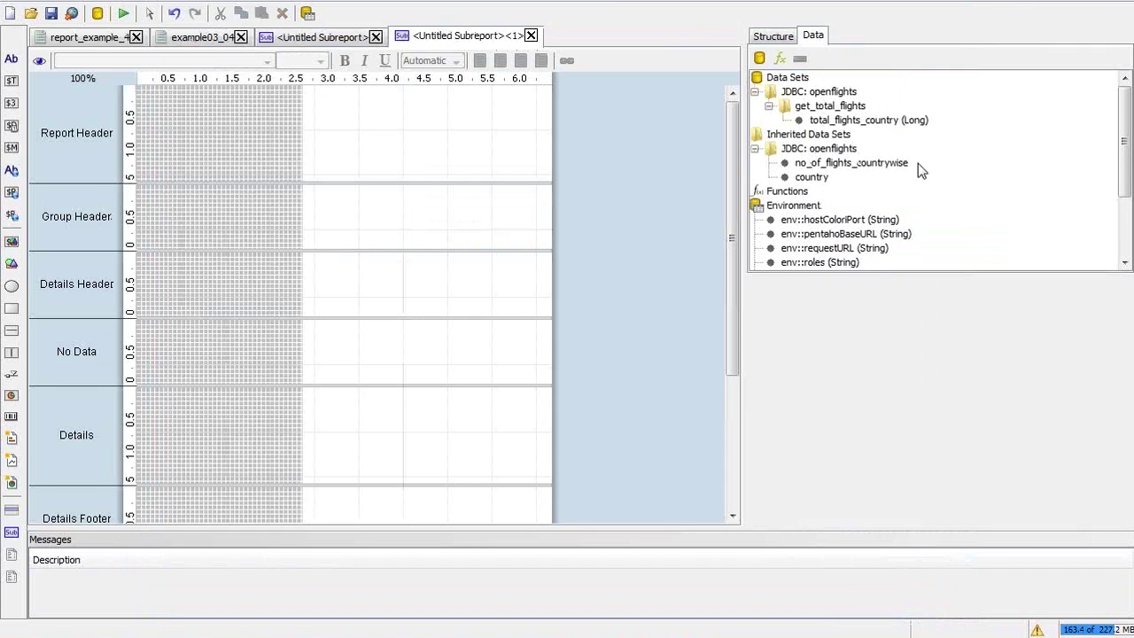
pyautogui.click(867, 123)
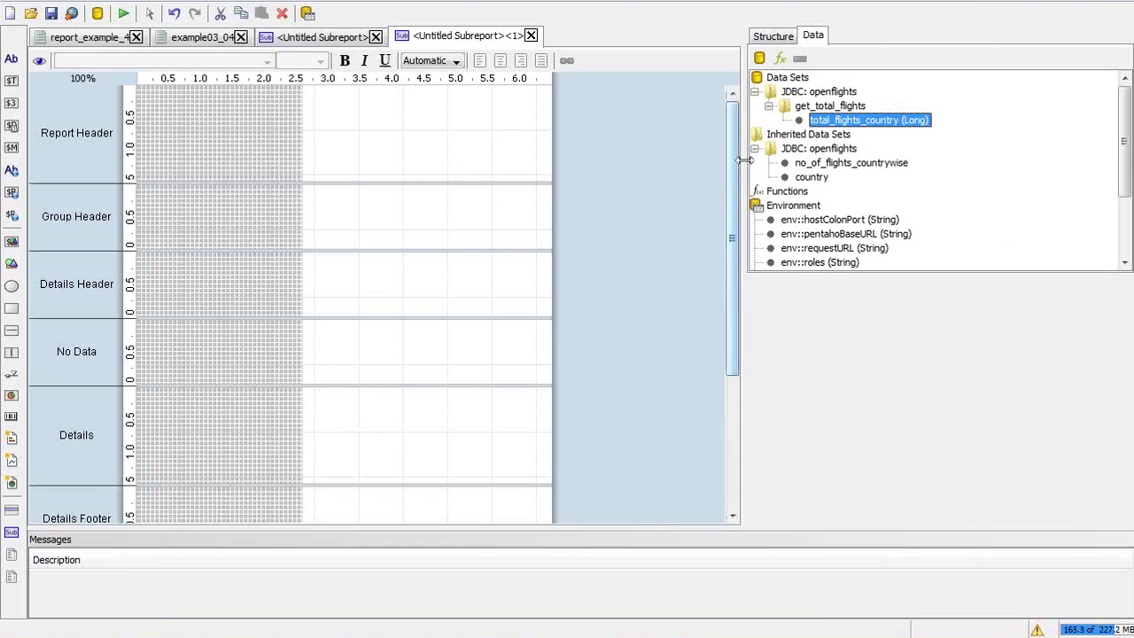
pyautogui.click(776, 36)
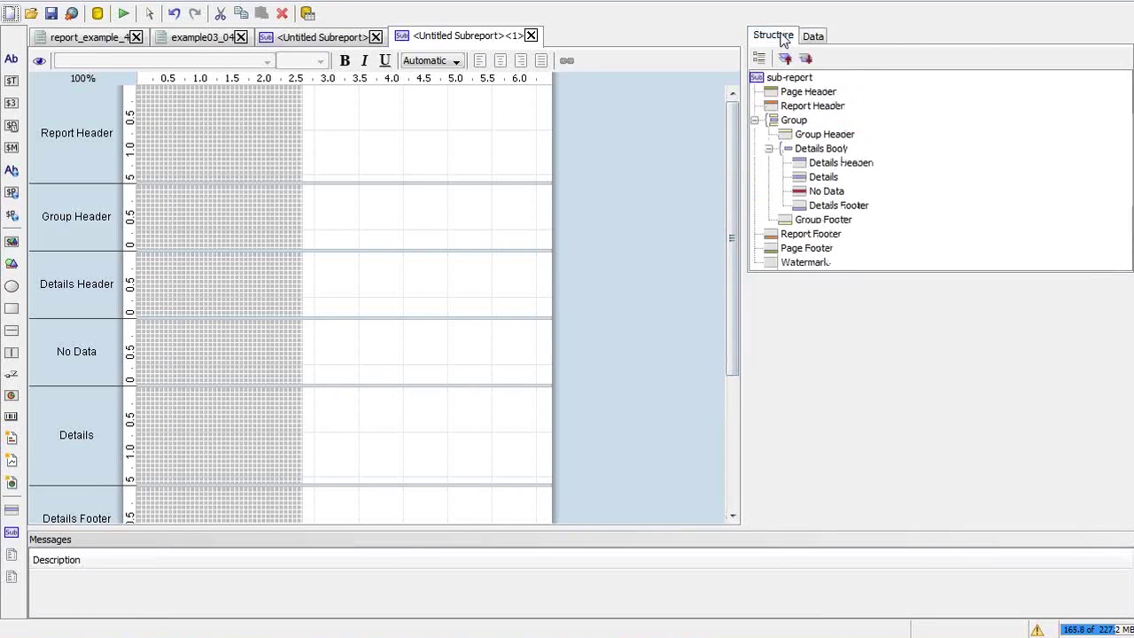
pyautogui.click(829, 176)
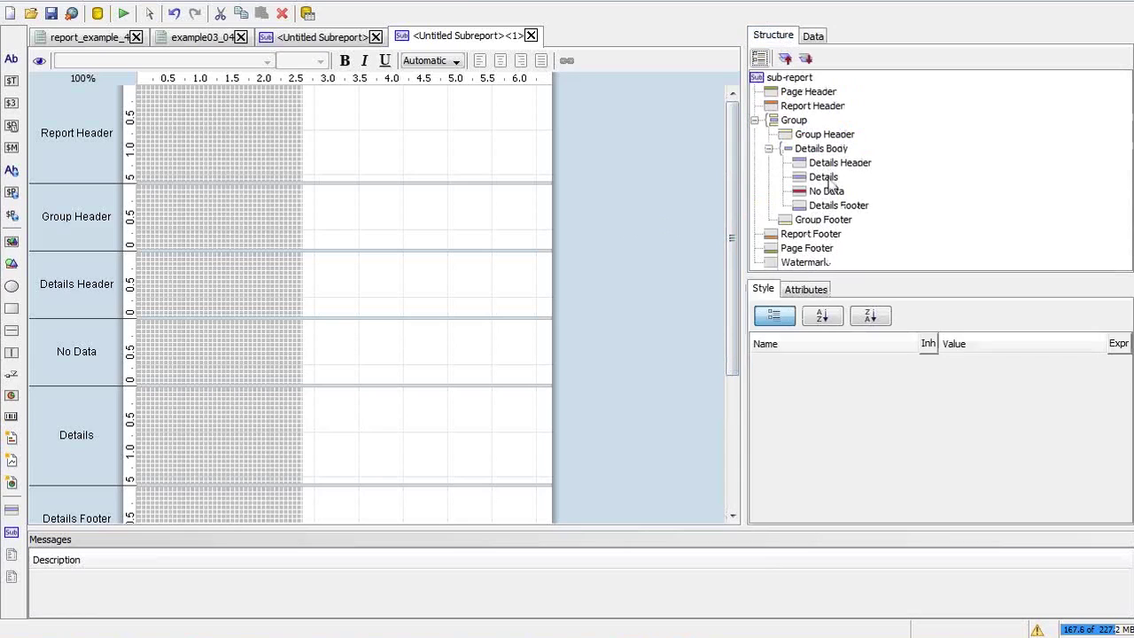
pyautogui.click(829, 177)
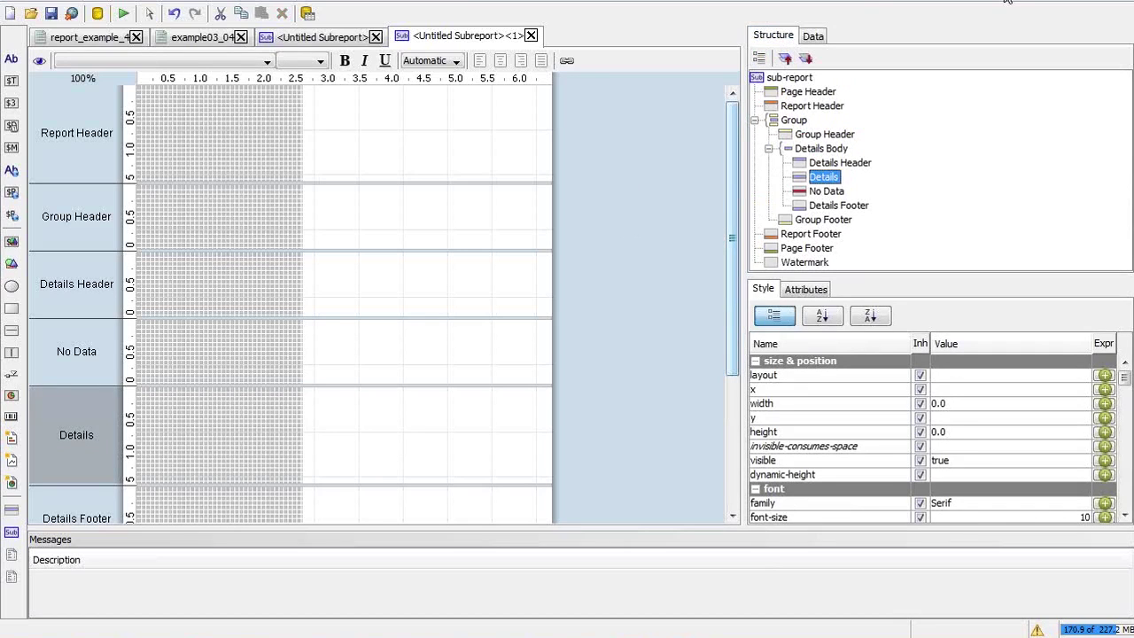
pyautogui.click(812, 35)
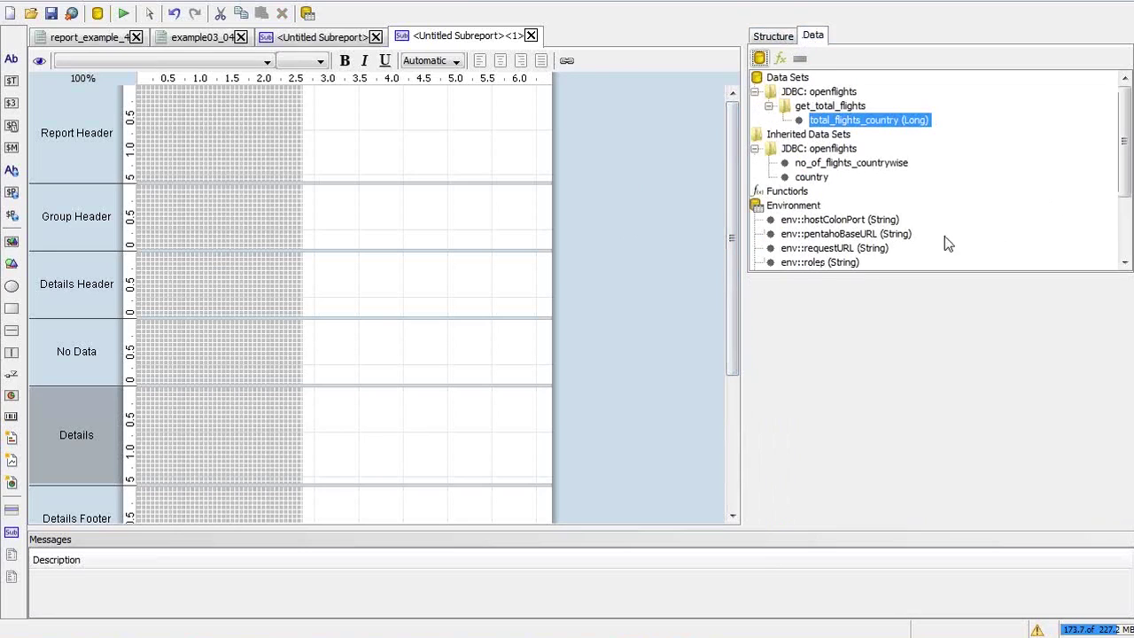
pyautogui.click(1127, 250)
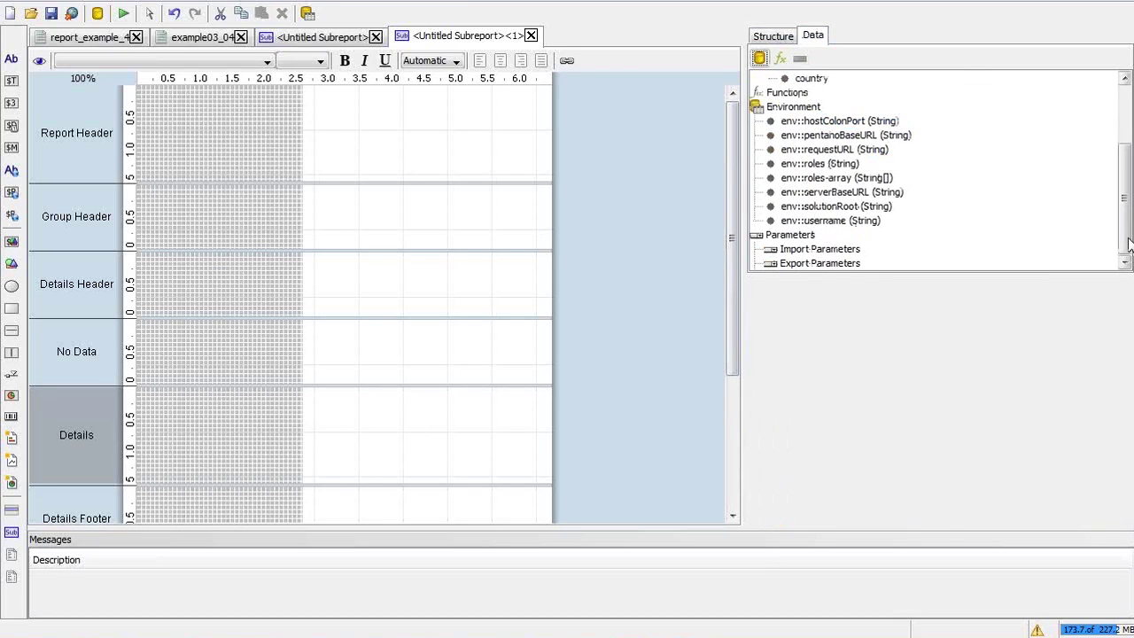
# Add an import parameter mapping the outer country field to inner name country
pyautogui.click(797, 235)
pyautogui.doubleClick(797, 235)
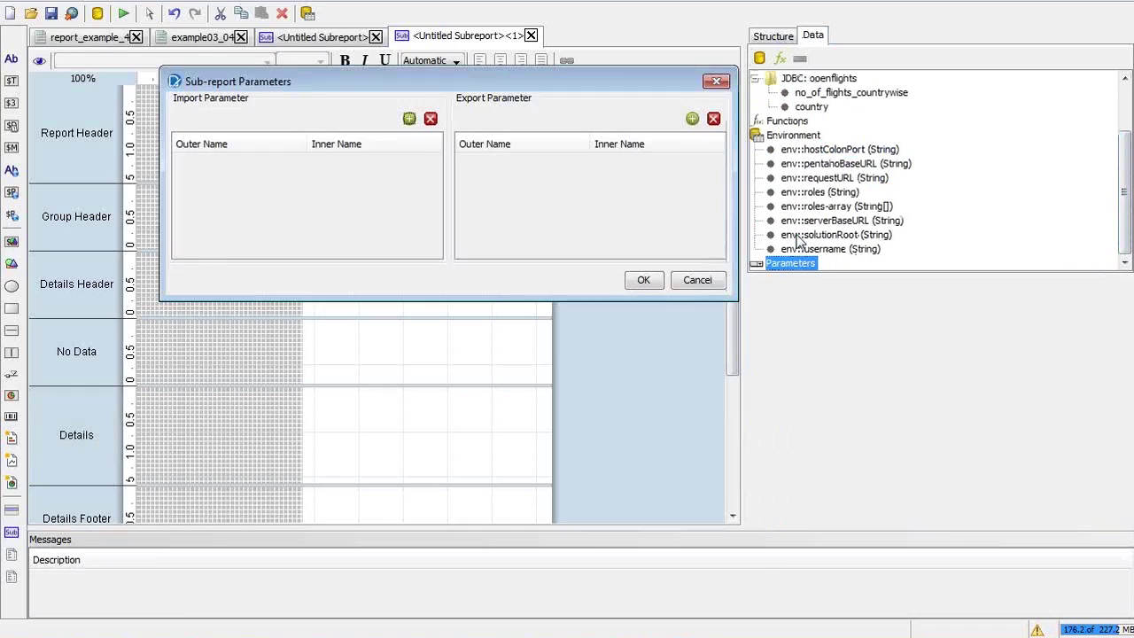
pyautogui.click(410, 118)
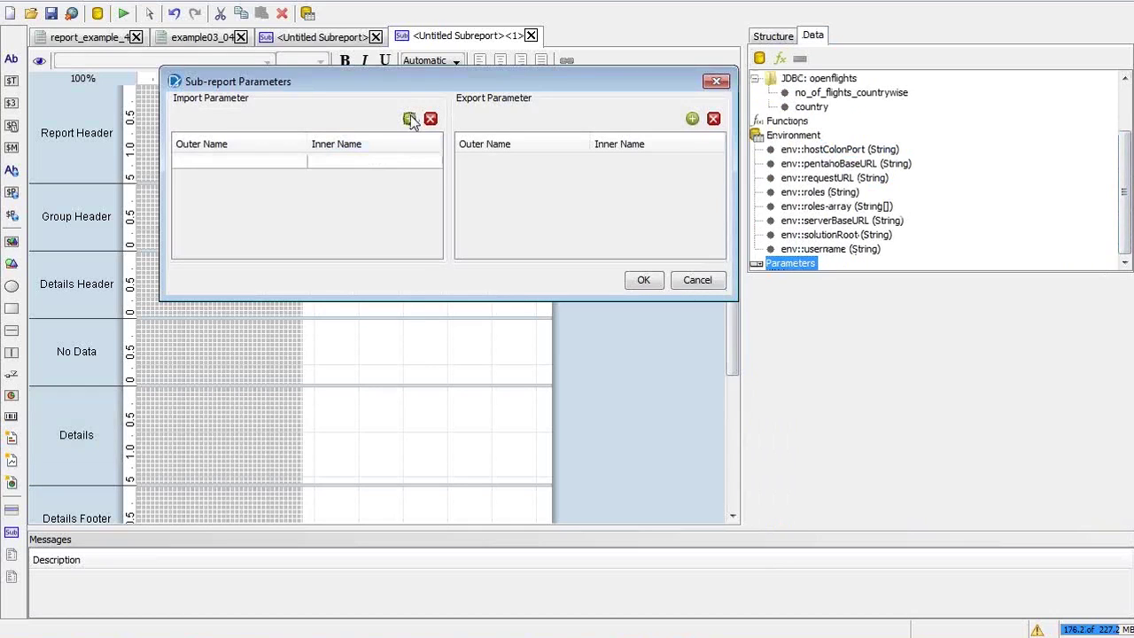
pyautogui.click(300, 163)
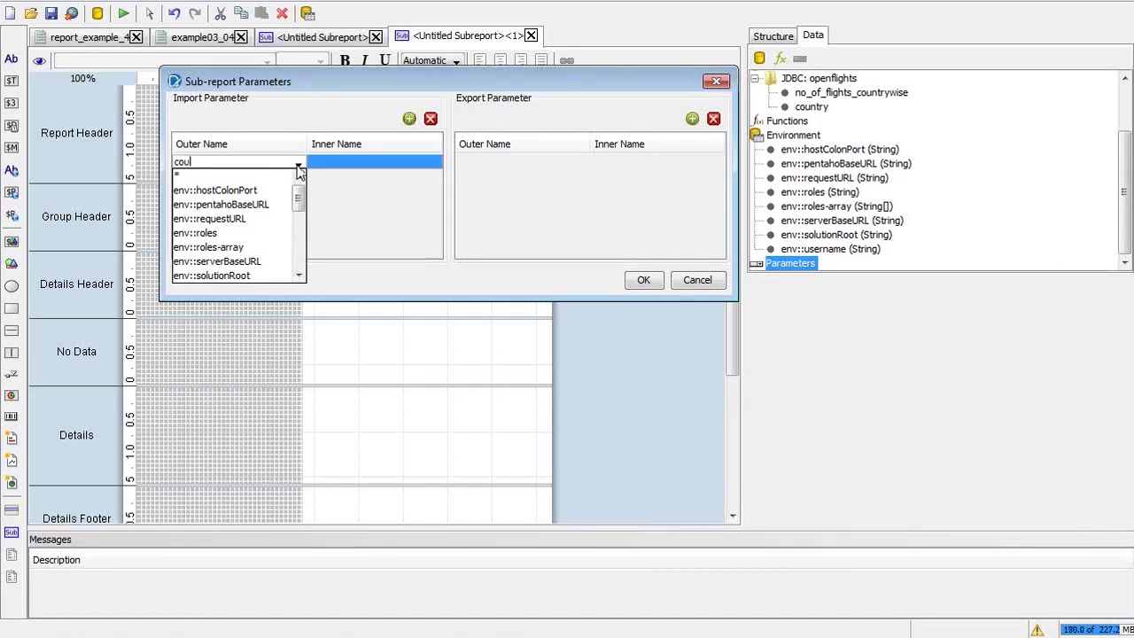
pyautogui.moveTo(299, 209); pyautogui.dragTo(302, 231)
pyautogui.click(248, 221)
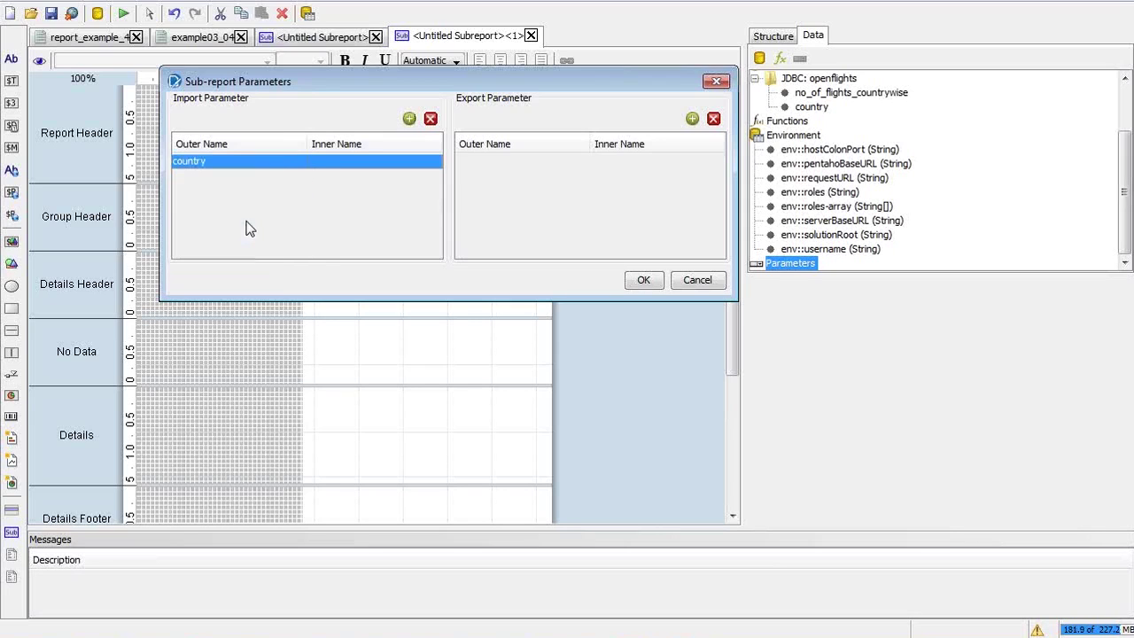
pyautogui.click(340, 162)
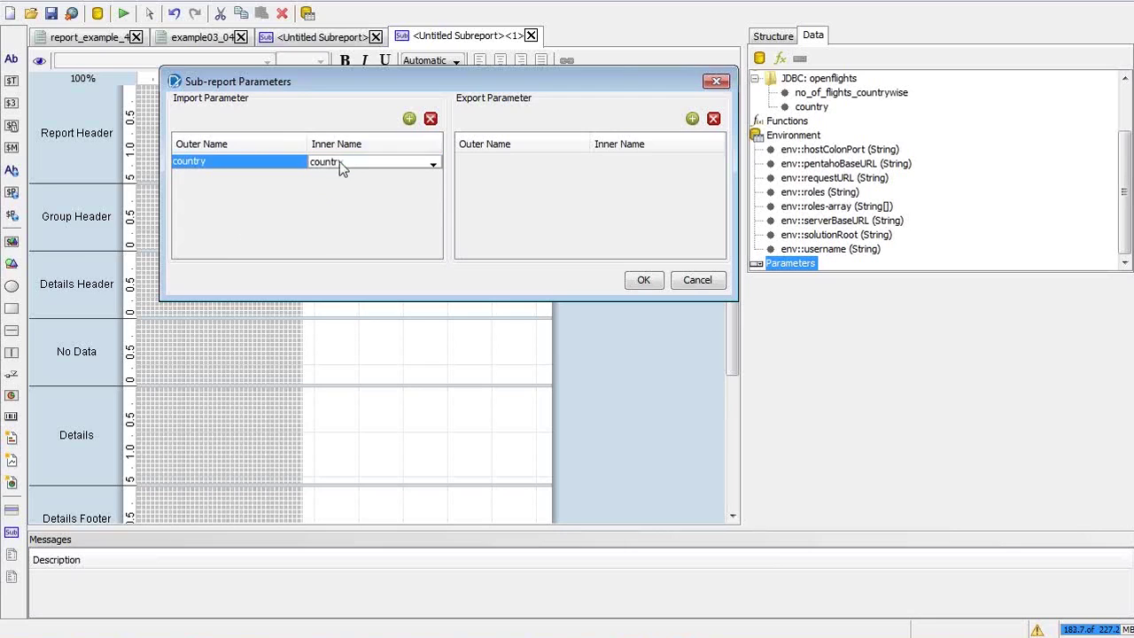
pyautogui.write('country')
pyautogui.press('Return')
pyautogui.click(646, 280)
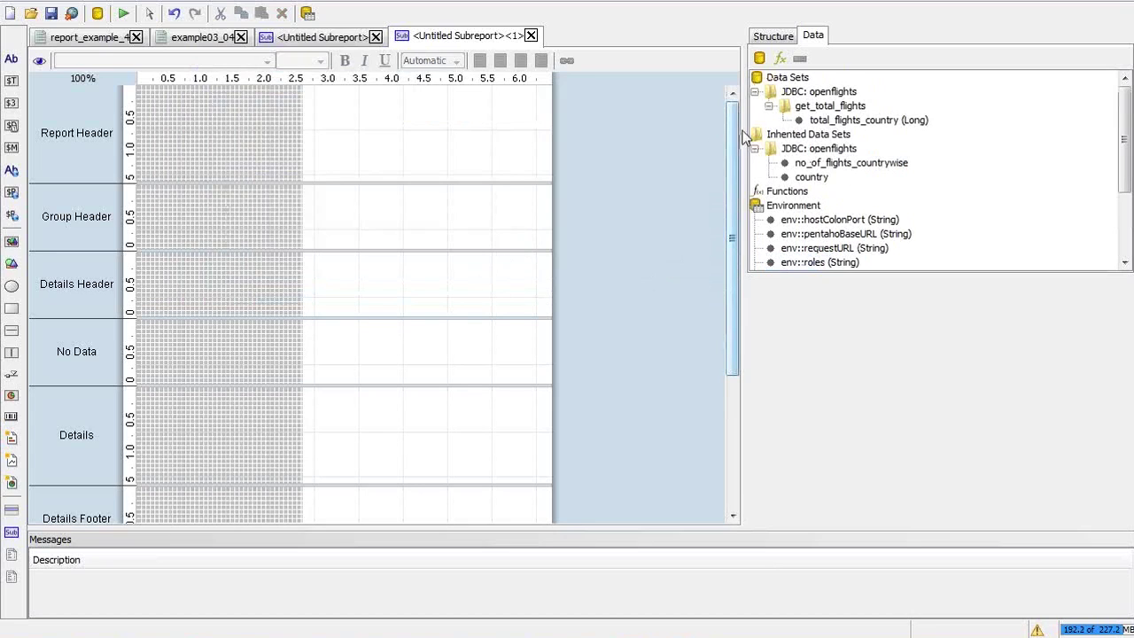
# Add a label to the sub-report's Details band
pyautogui.click(791, 37)
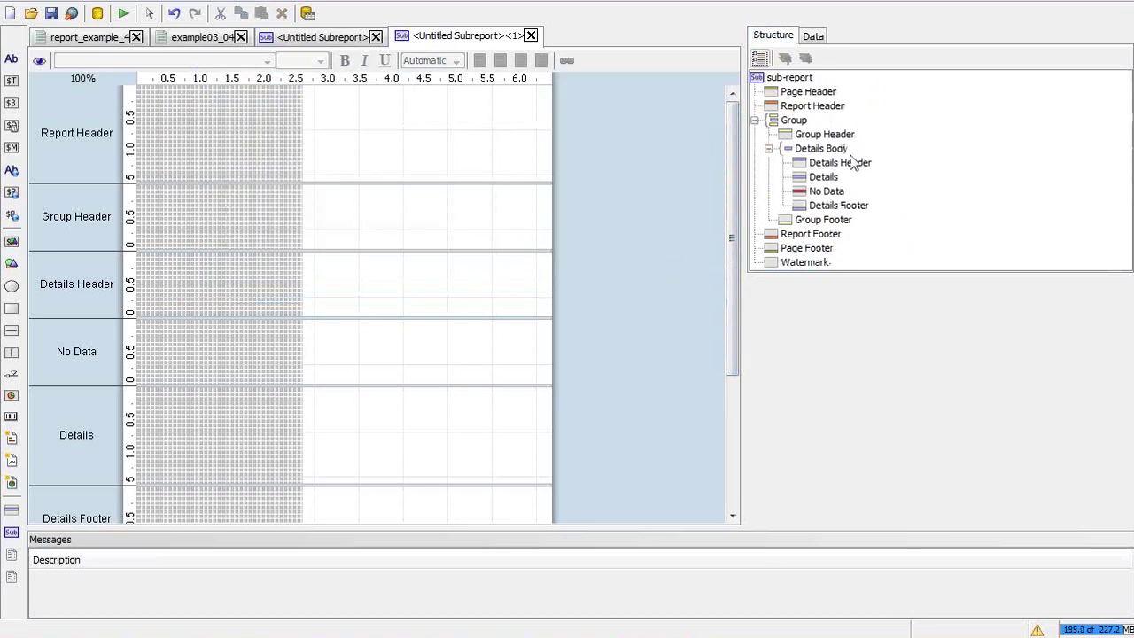
pyautogui.click(831, 177)
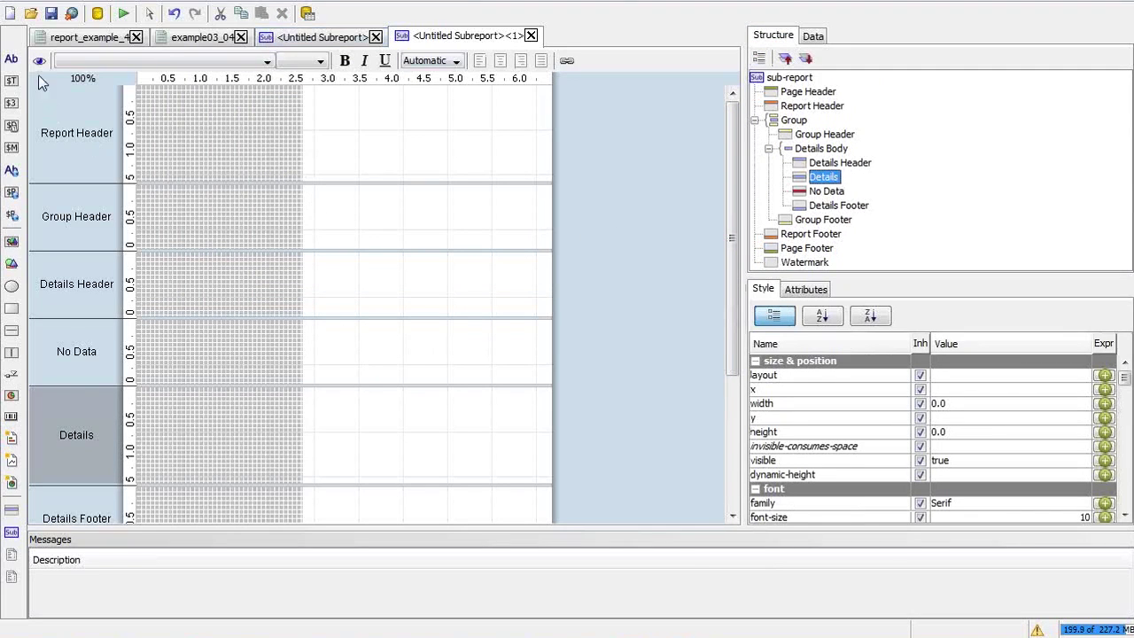
pyautogui.click(12, 58)
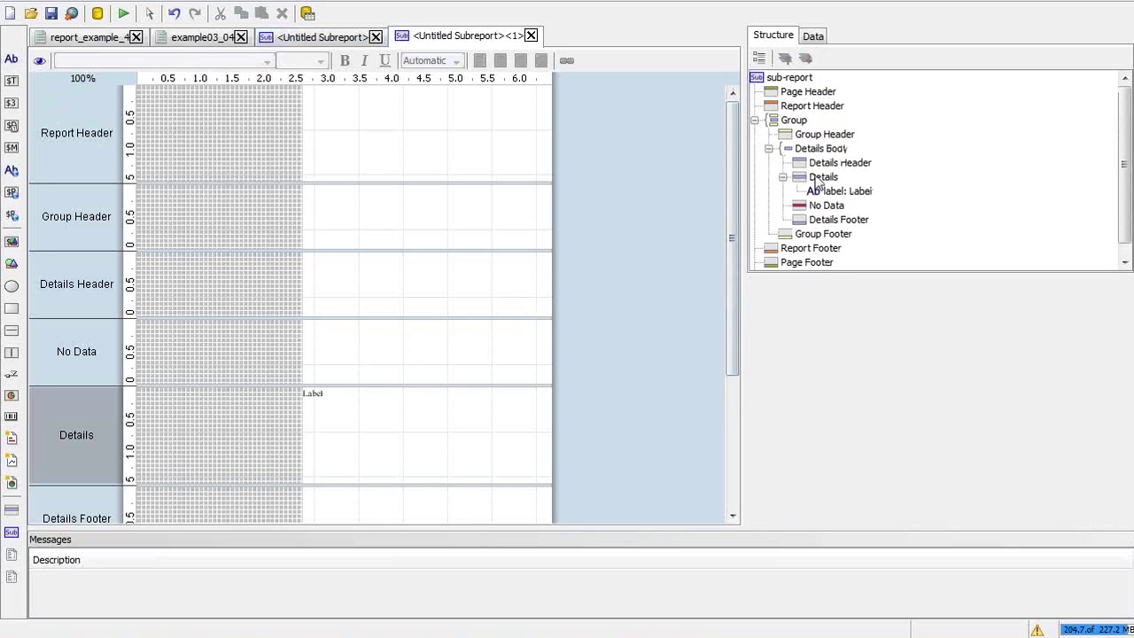
# Set the Details band's layout style to row
pyautogui.click(815, 178)
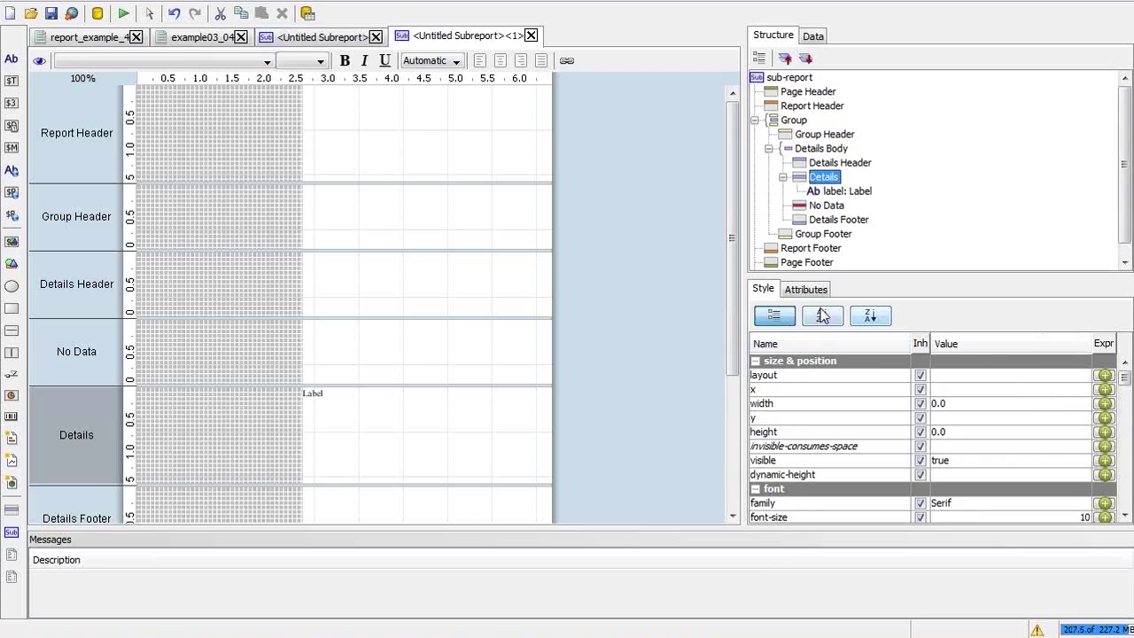
pyautogui.click(1056, 375)
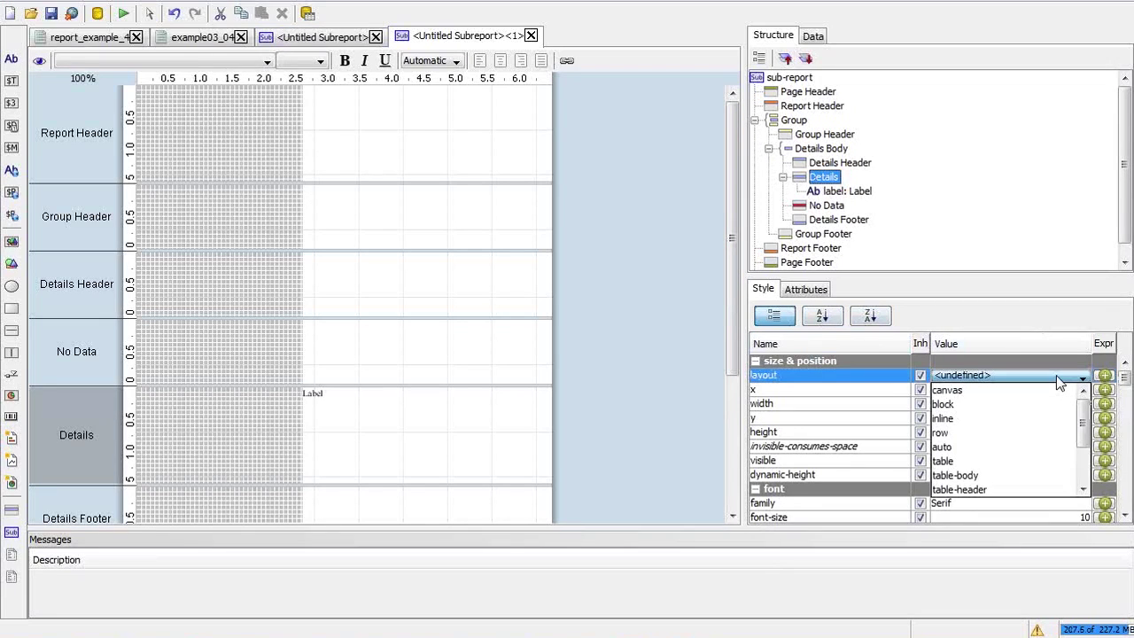
pyautogui.click(1016, 434)
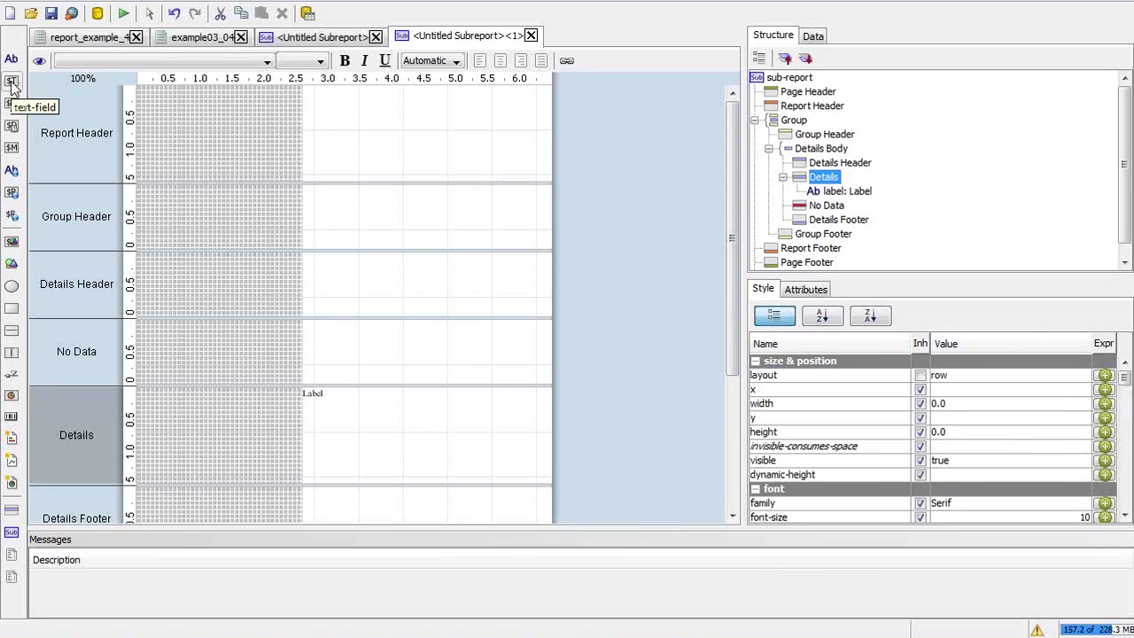
# Place a number field beside the label in the Details band
pyautogui.moveTo(11, 104); pyautogui.dragTo(392, 392)
pyautogui.click(416, 394)
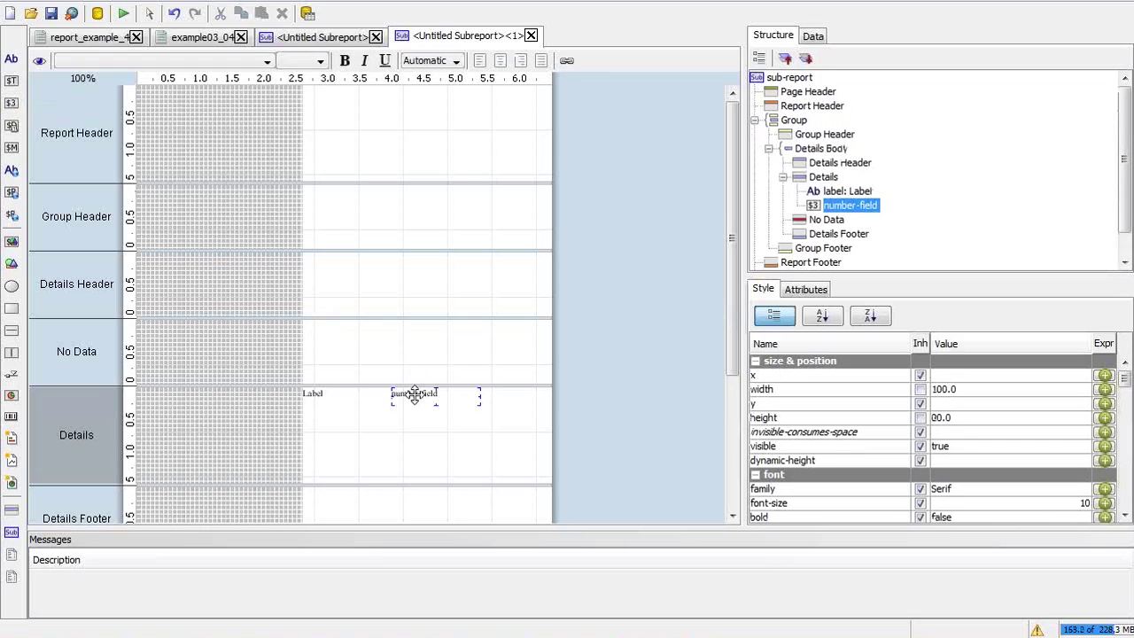
pyautogui.click(812, 35)
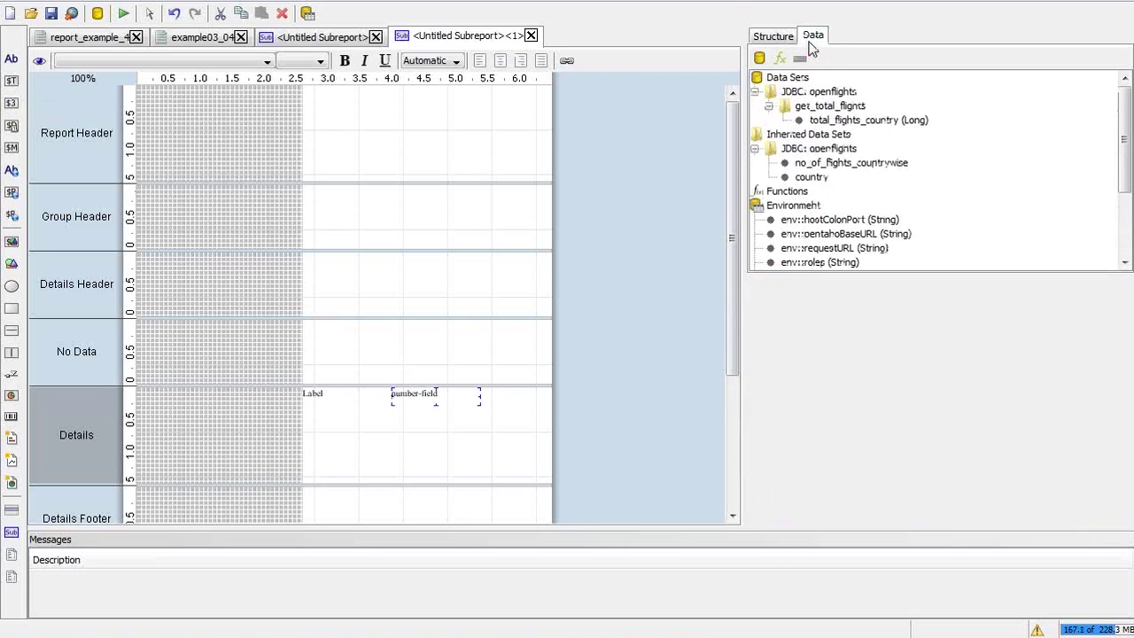
pyautogui.click(845, 120)
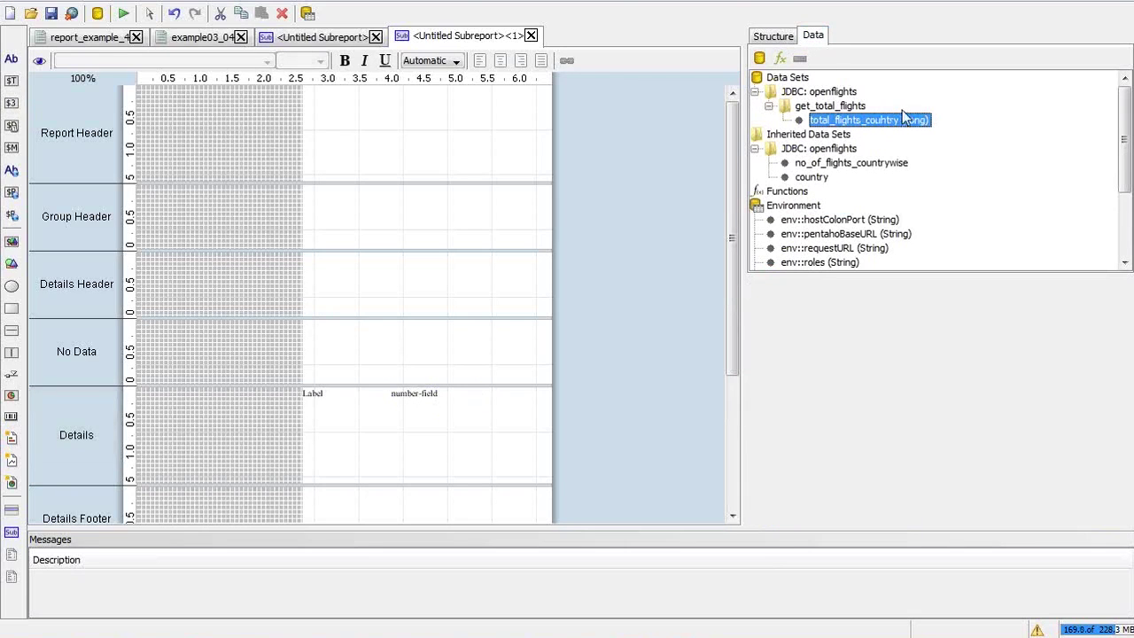
pyautogui.click(777, 38)
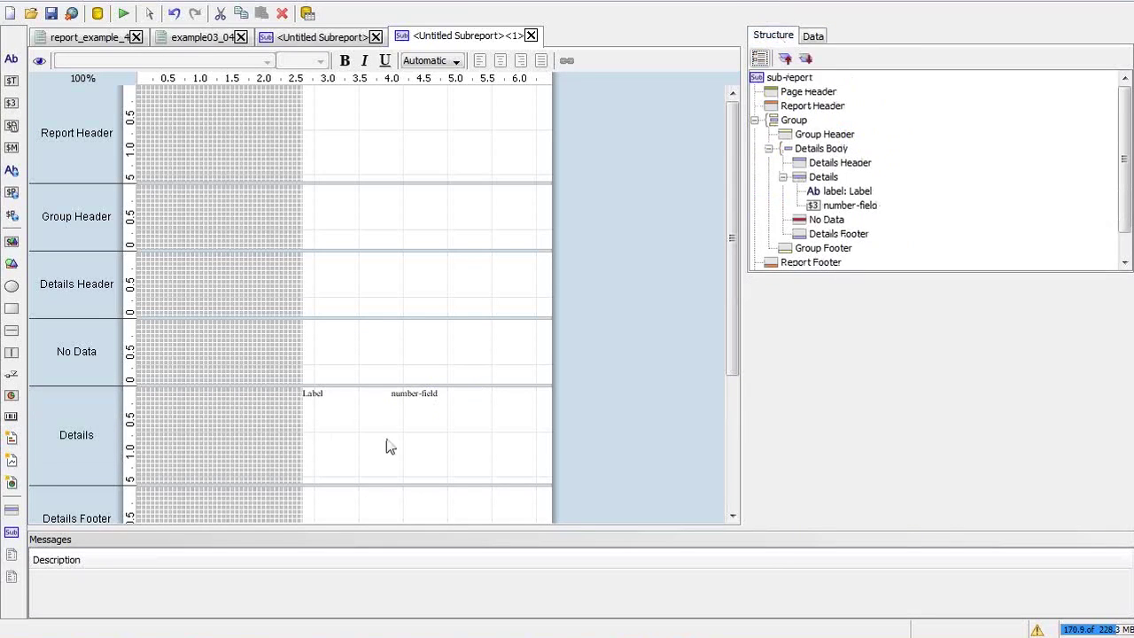
# Bind the number field to total_flights_country, make it bold, and return to the master report
pyautogui.click(402, 393)
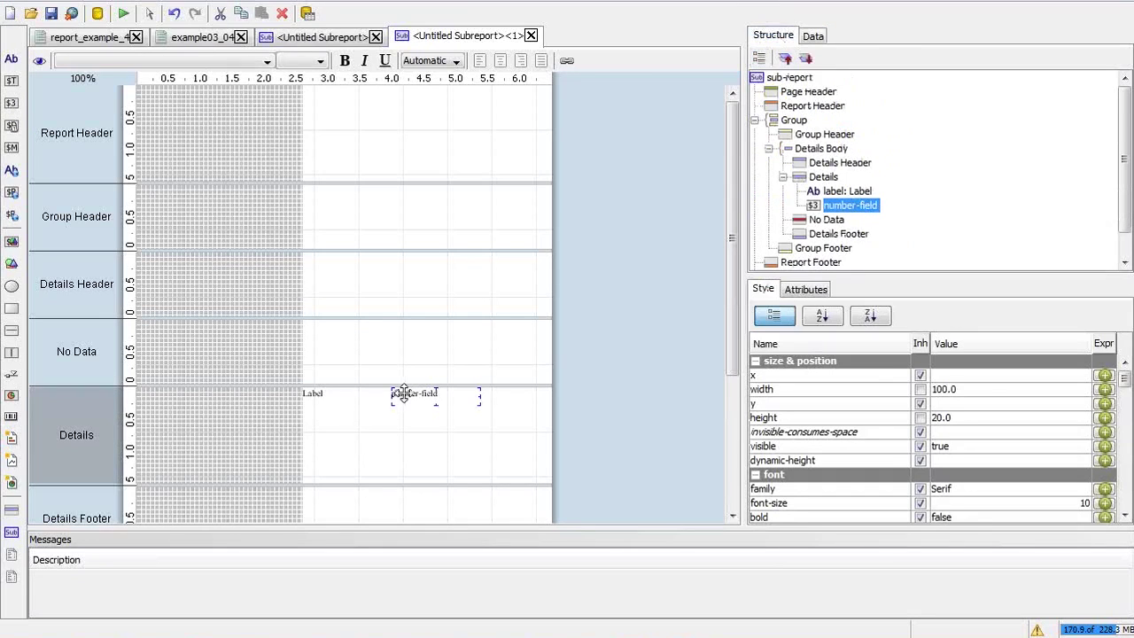
pyautogui.click(819, 298)
pyautogui.click(1014, 390)
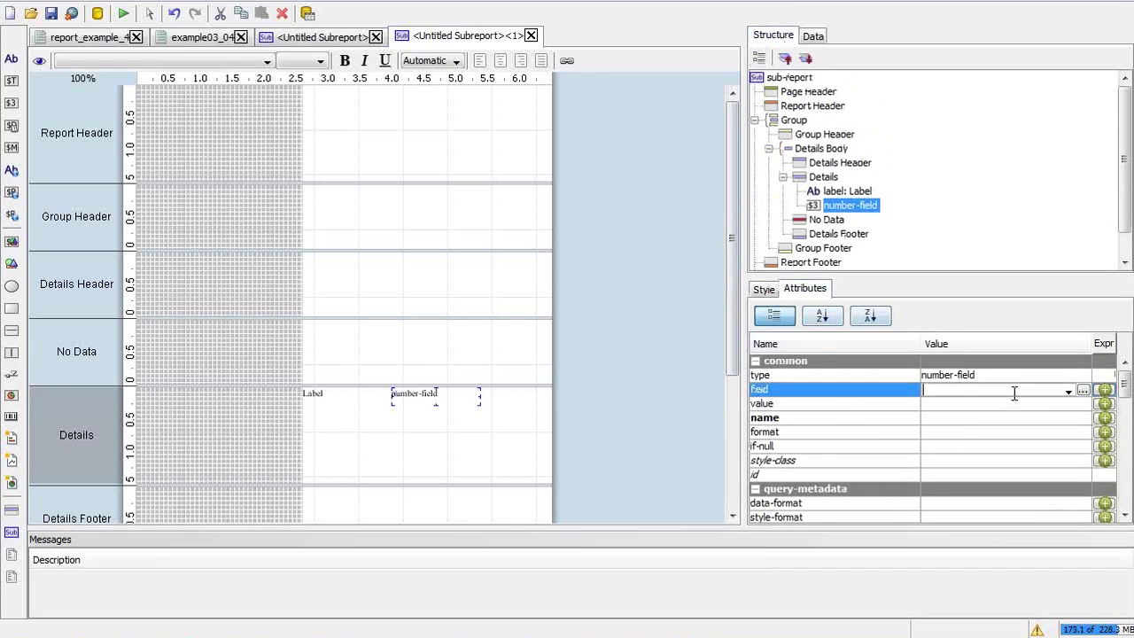
pyautogui.click(1067, 389)
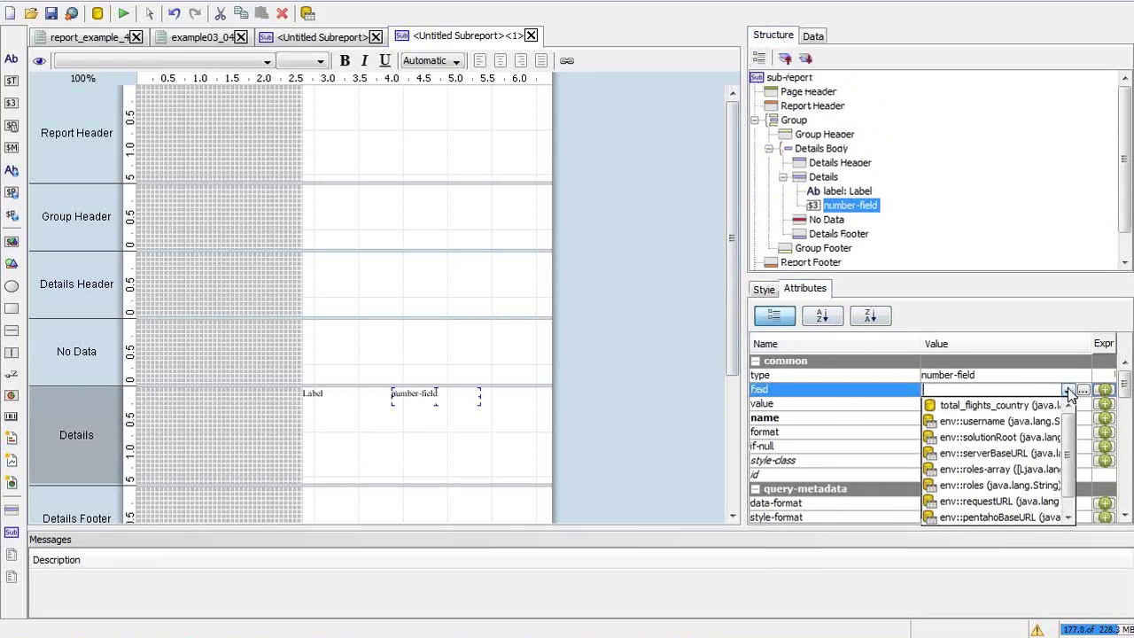
pyautogui.click(1027, 404)
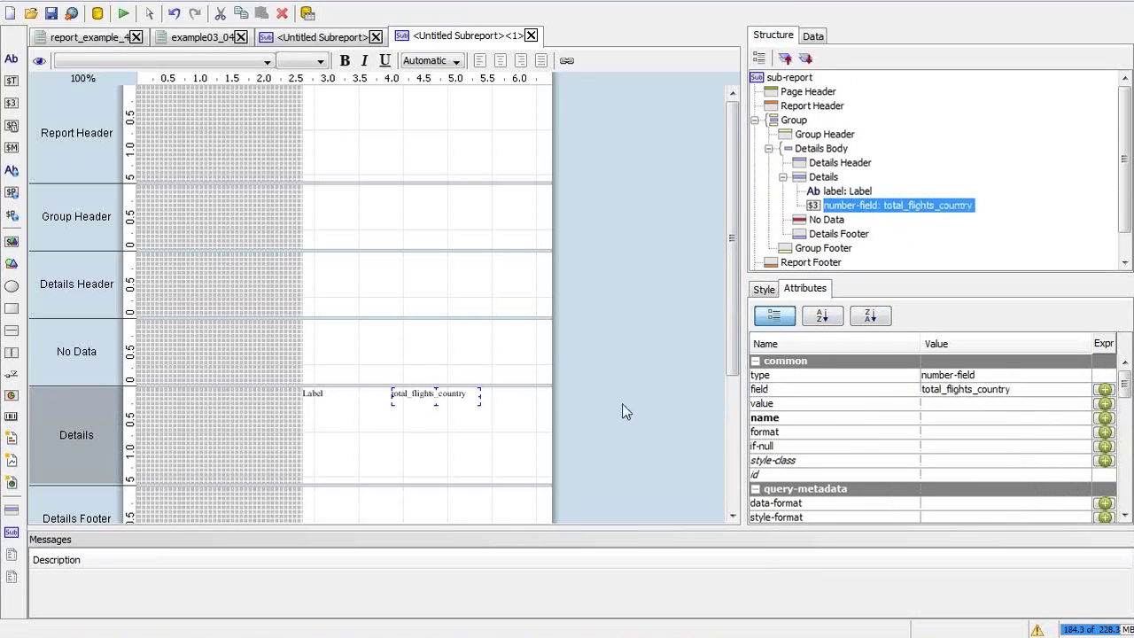
pyautogui.hotkey('ctrl', 'b')
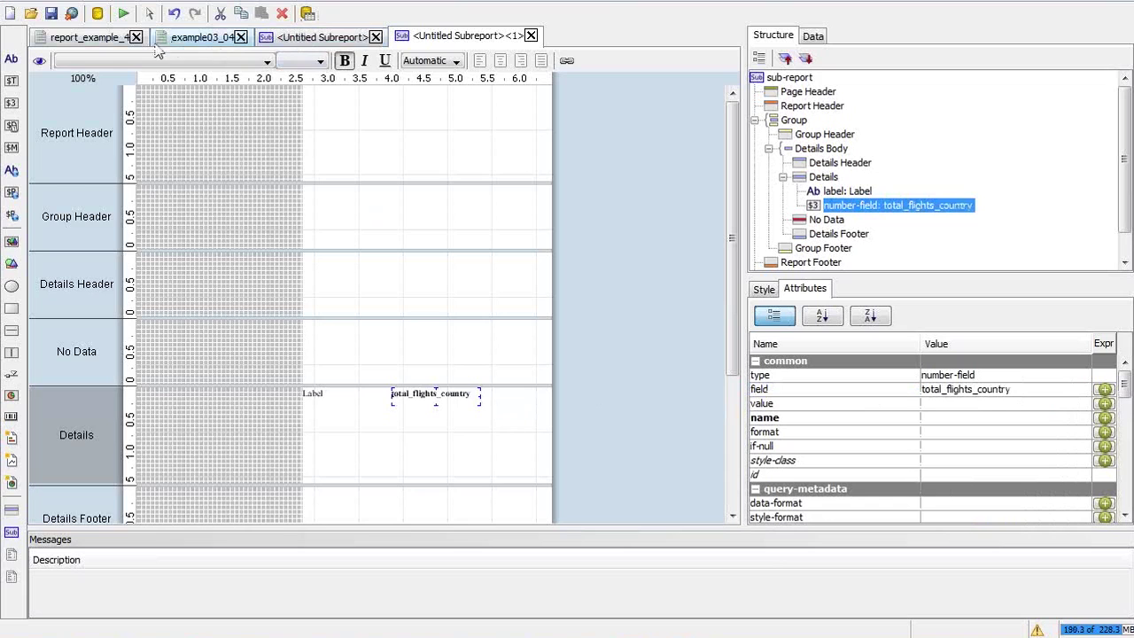
pyautogui.click(88, 37)
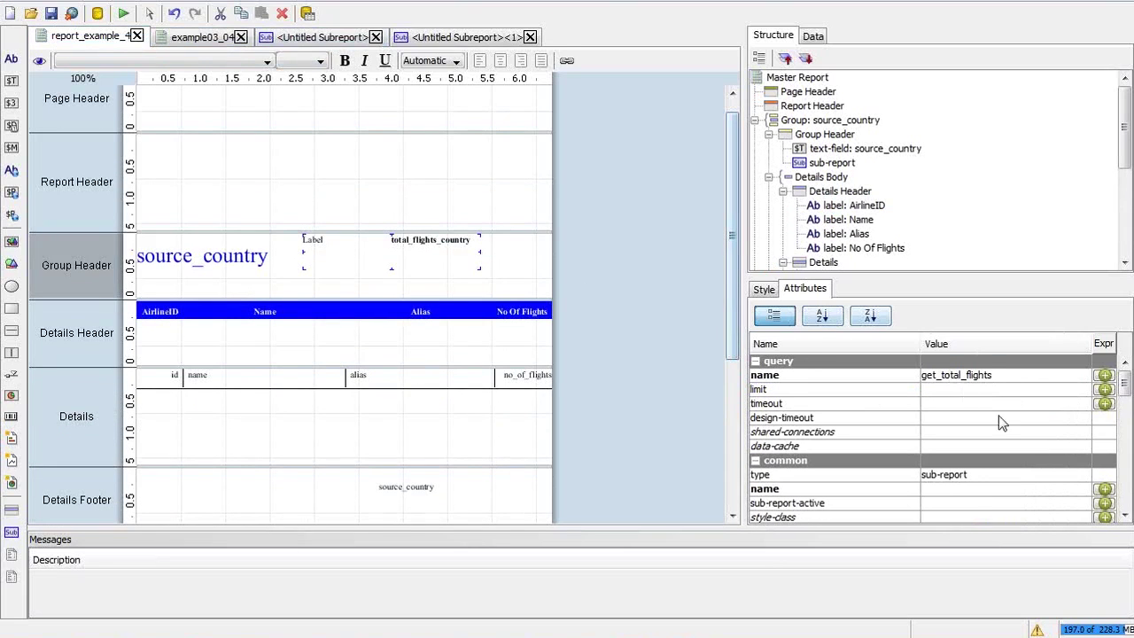
pyautogui.scroll(-5, 1129, 479)
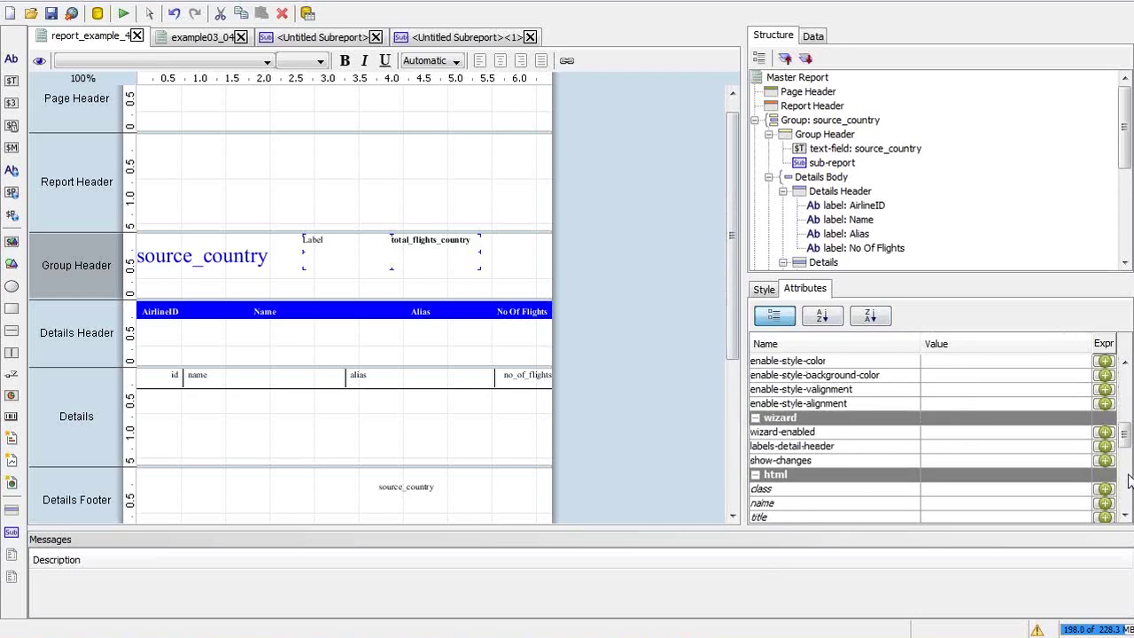
pyautogui.click(766, 293)
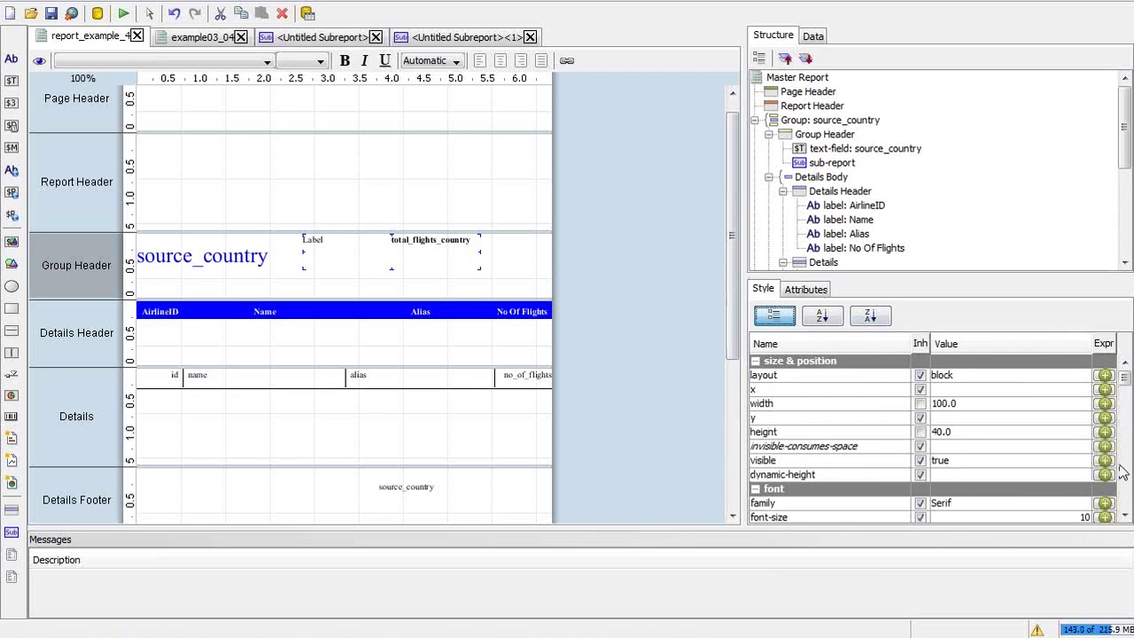
pyautogui.scroll(-4, 1121, 473)
pyautogui.click(1041, 489)
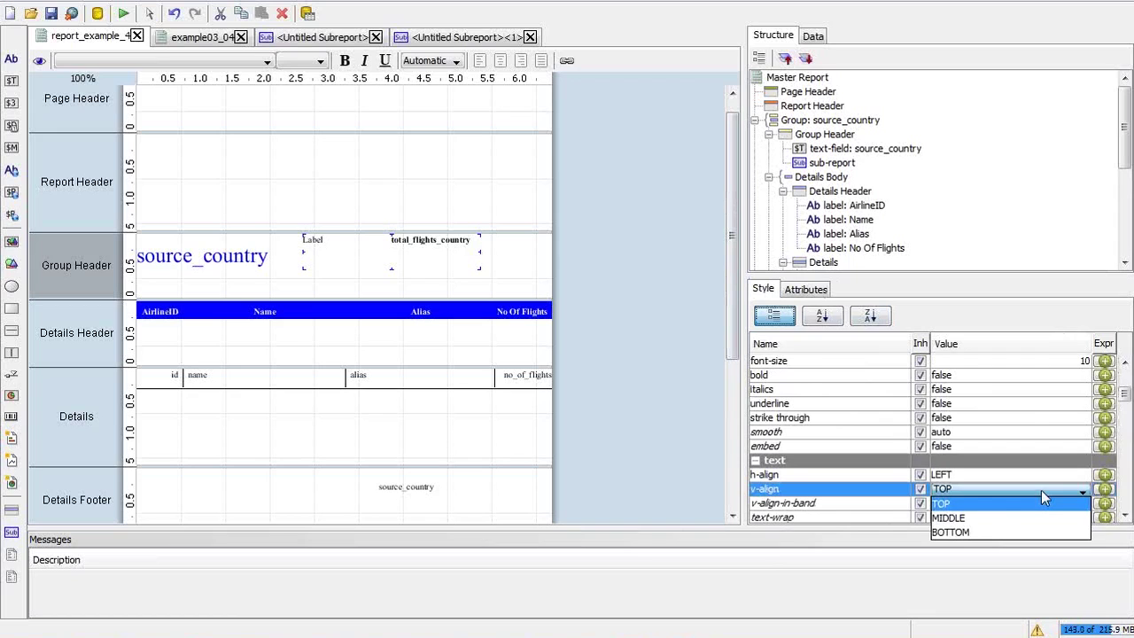
pyautogui.click(947, 519)
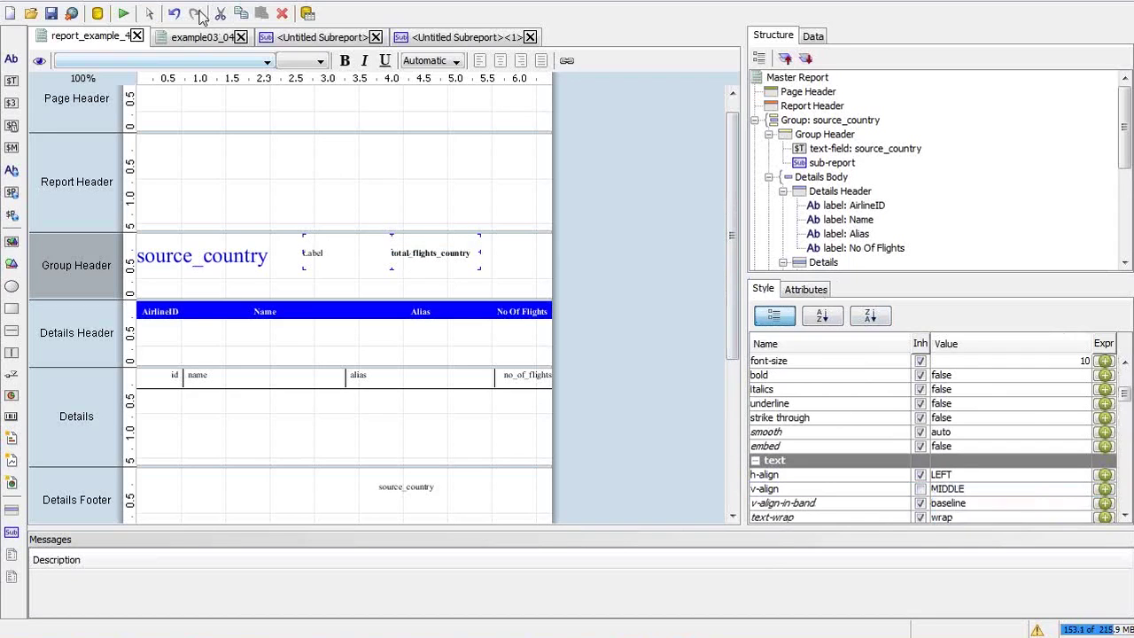
pyautogui.click(134, 13)
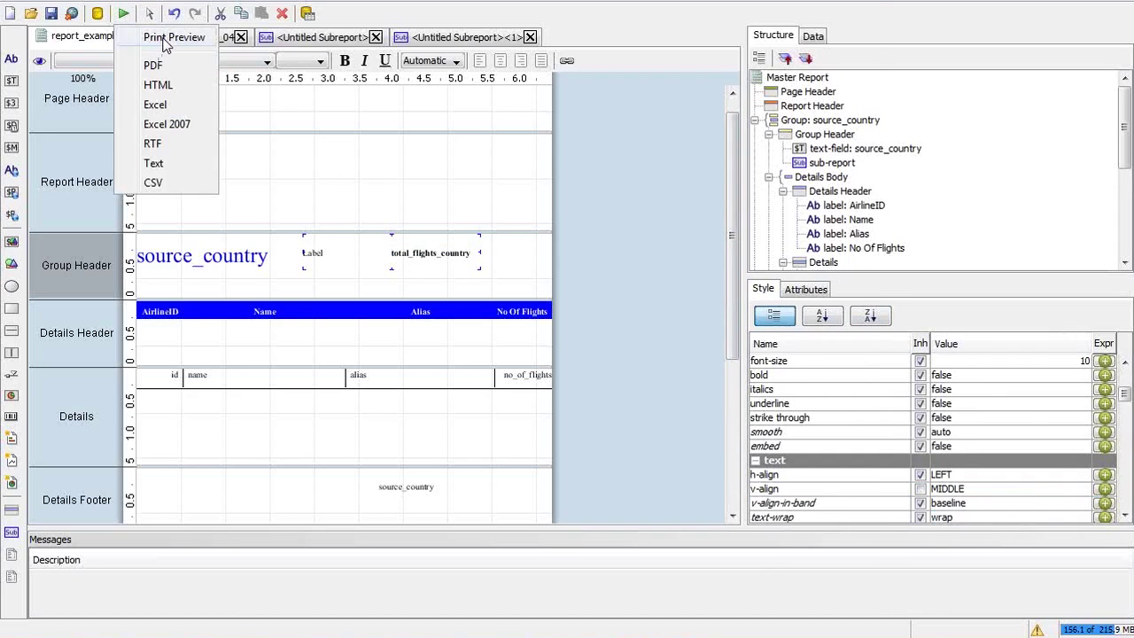
pyautogui.click(159, 38)
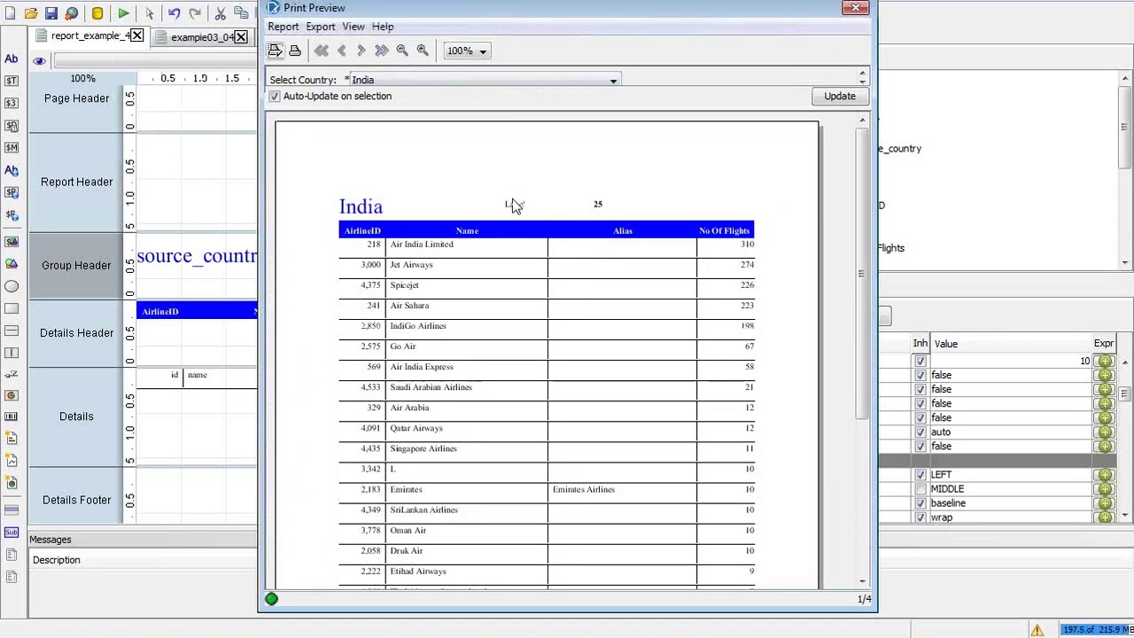
pyautogui.click(856, 7)
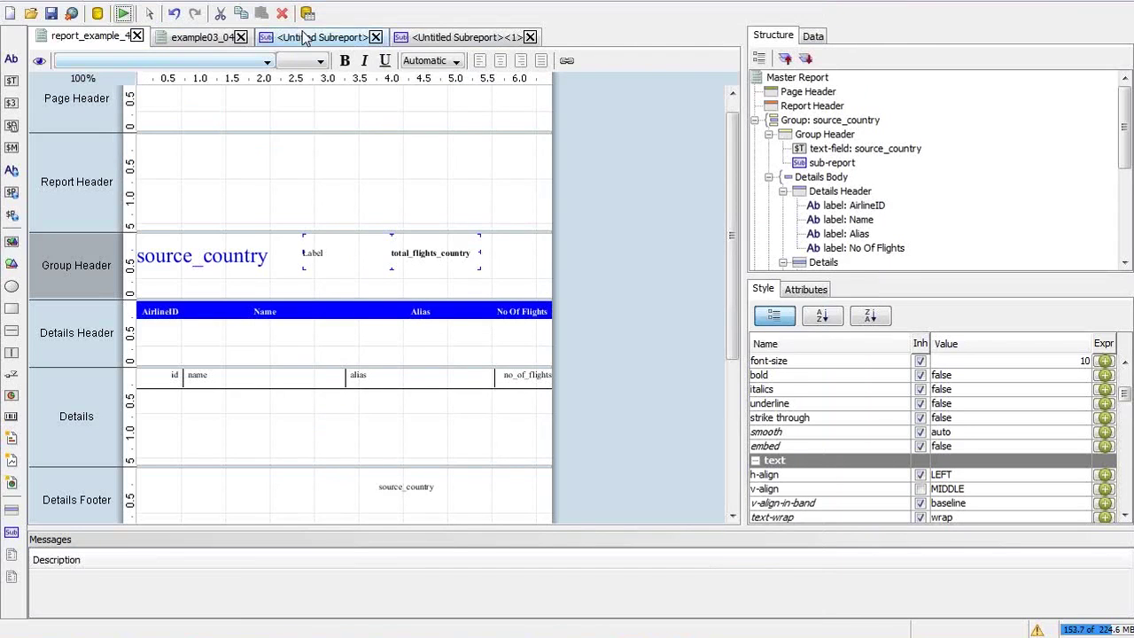
# In the embedded subreport, change the placeholder label text to 'Total Flights'
pyautogui.click(421, 38)
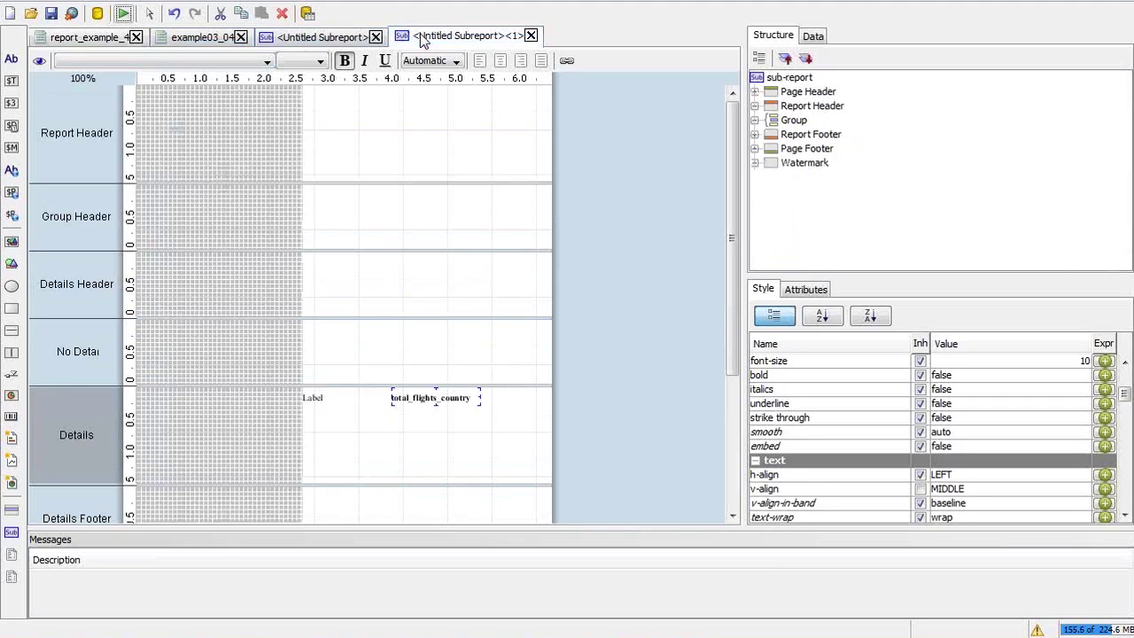
pyautogui.click(316, 396)
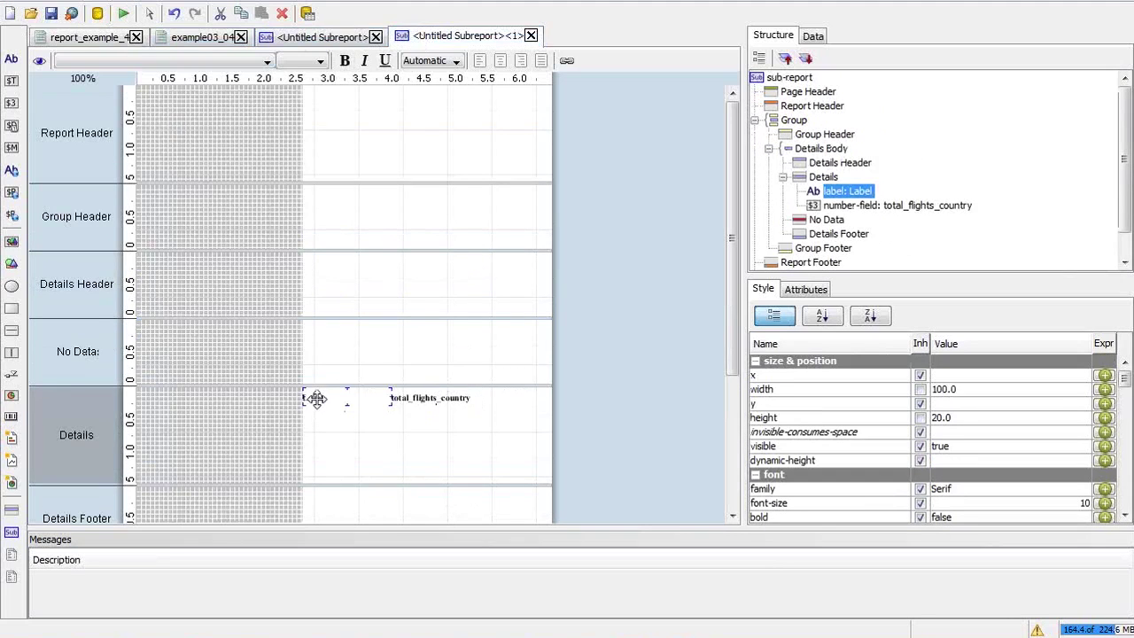
pyautogui.moveTo(343, 396); pyautogui.dragTo(300, 398)
pyautogui.press('BackSpace')
pyautogui.write('Total Flights')
pyautogui.press('Return')
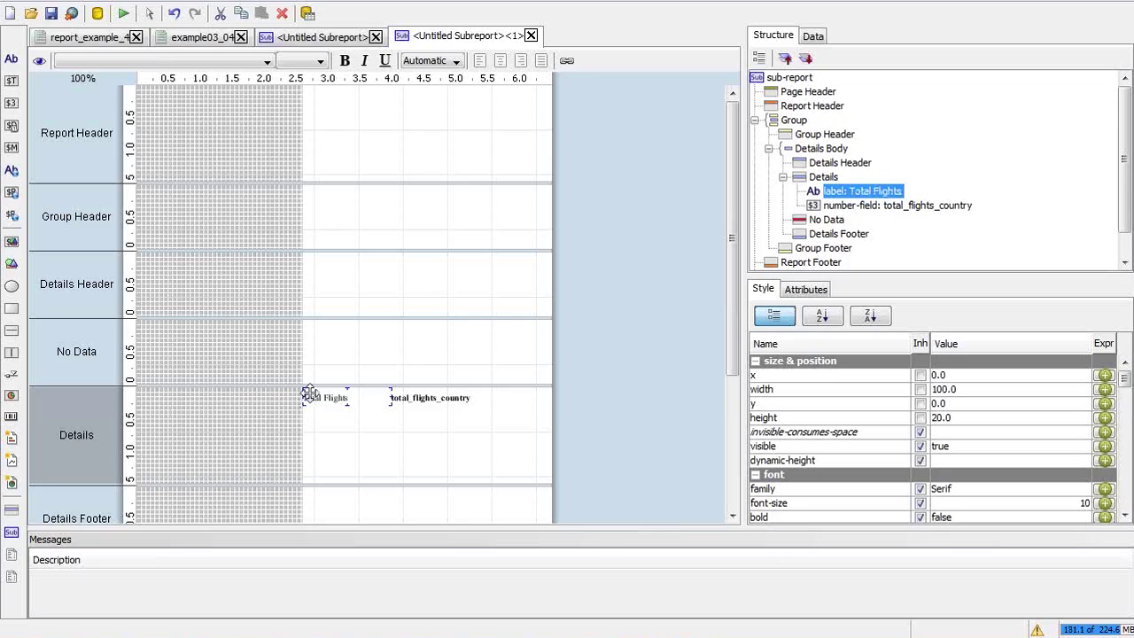
# Set the text colour of the label and total_flights_country field to red
pyautogui.keyDown('shift'); pyautogui.click(460, 398); pyautogui.keyUp('shift')
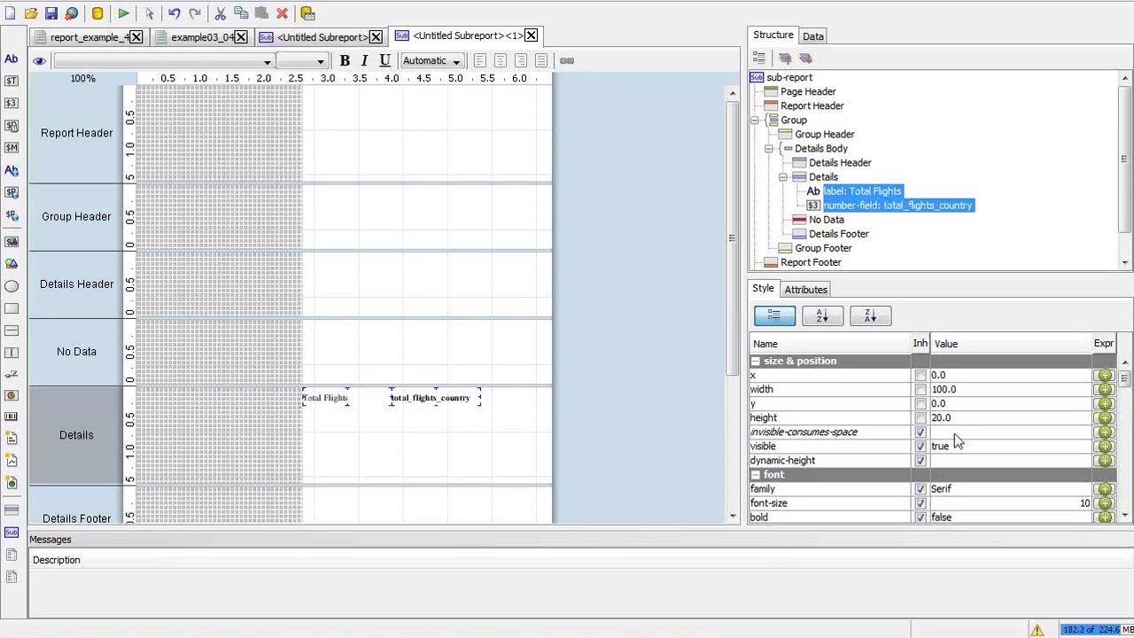
pyautogui.scroll(-4, 1130, 479)
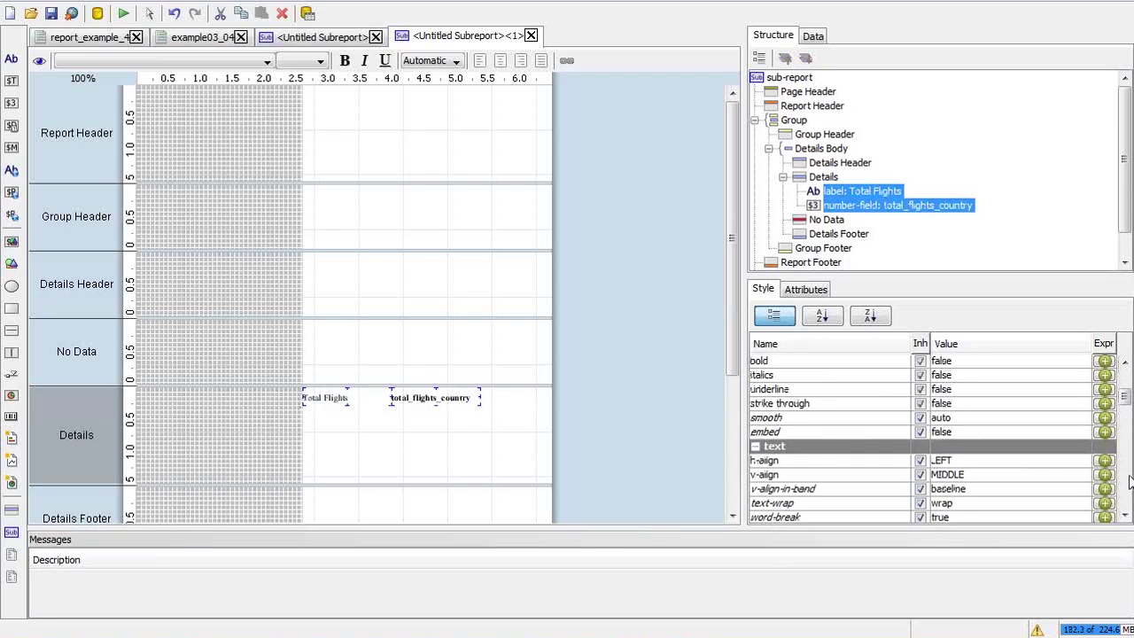
pyautogui.scroll(-4, 1130, 479)
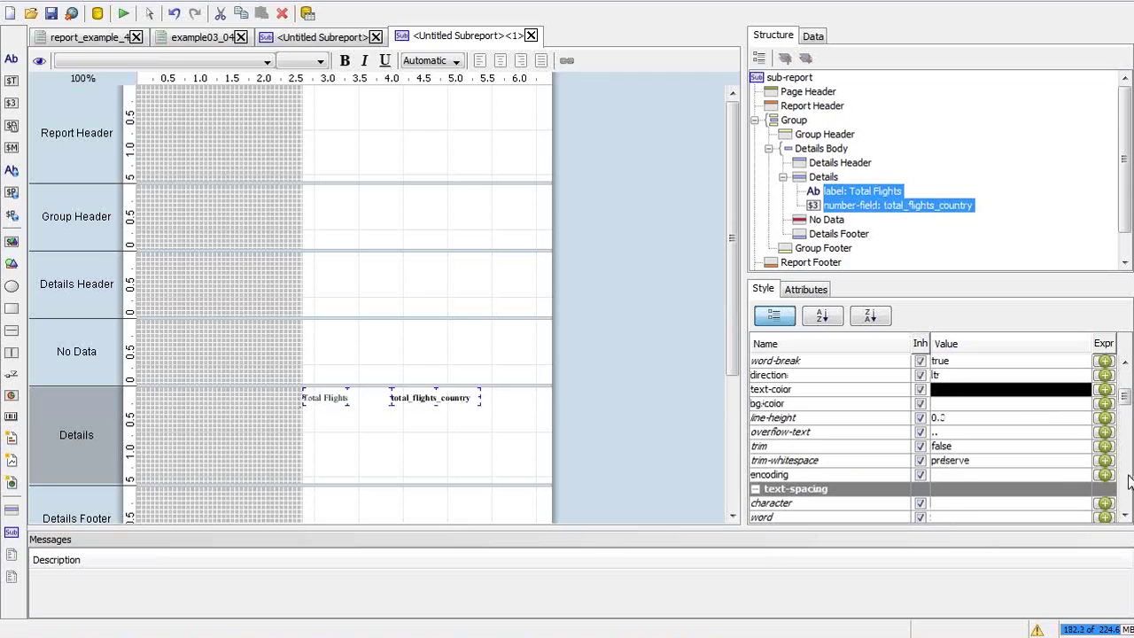
pyautogui.click(985, 390)
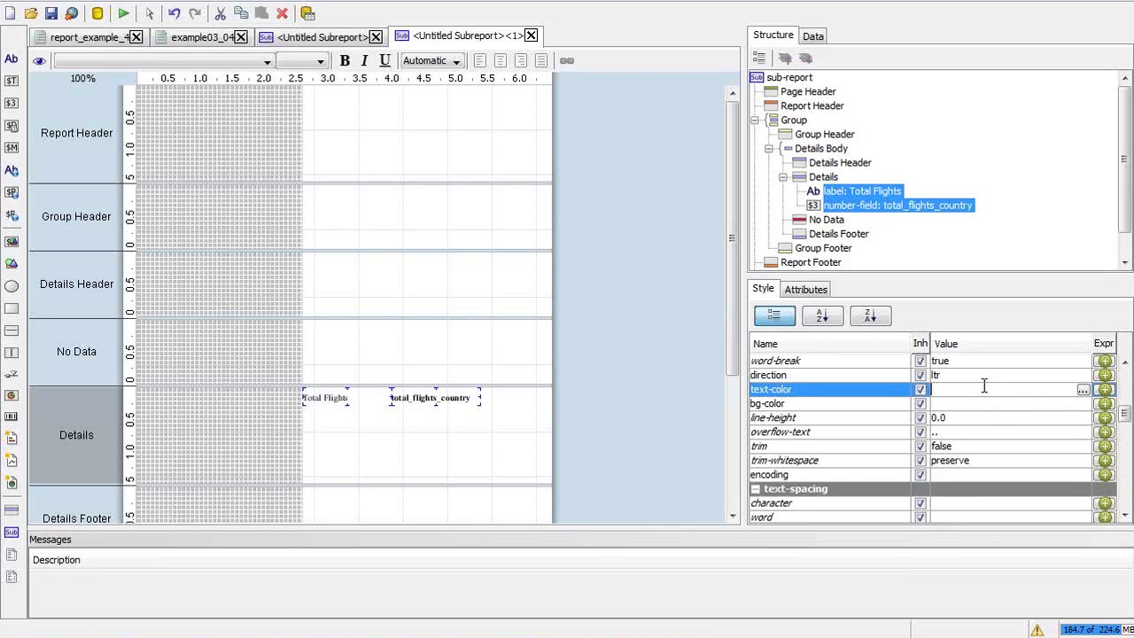
pyautogui.press('Return')
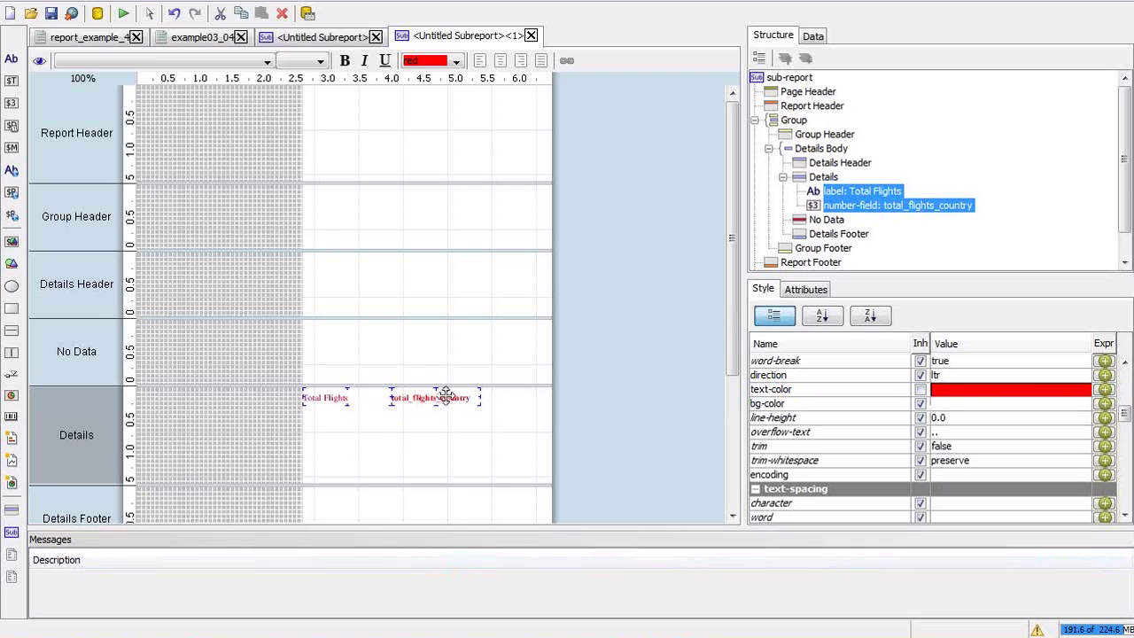
# Extend the number field left against the label and change its text to 'Total Flights:'
pyautogui.click(843, 196)
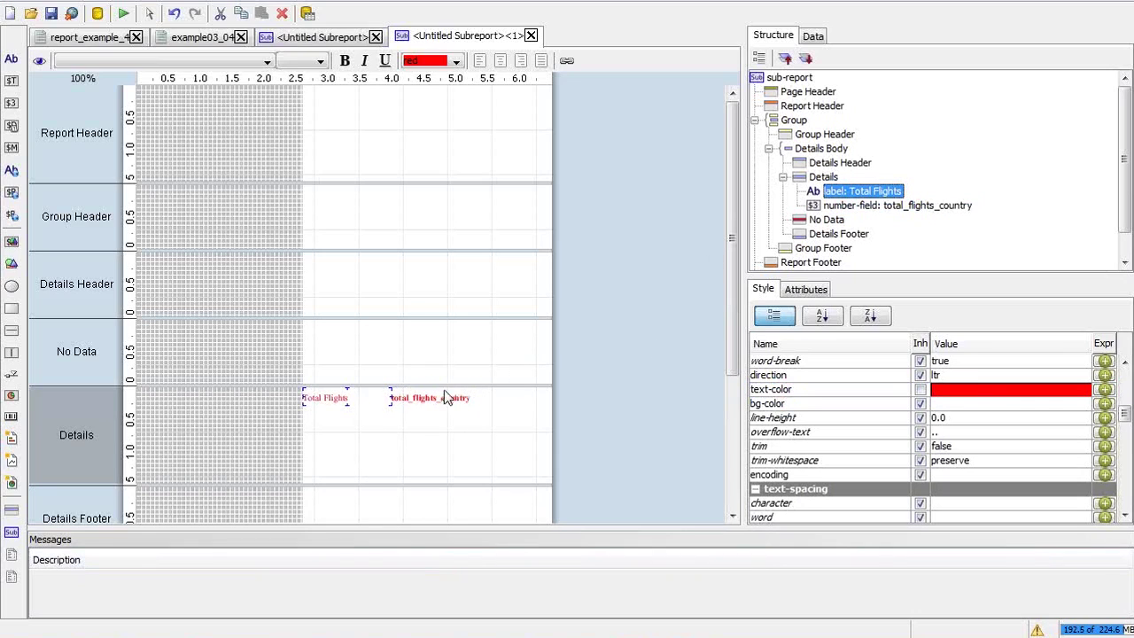
pyautogui.moveTo(387, 397); pyautogui.dragTo(351, 399)
pyautogui.doubleClick(351, 399)
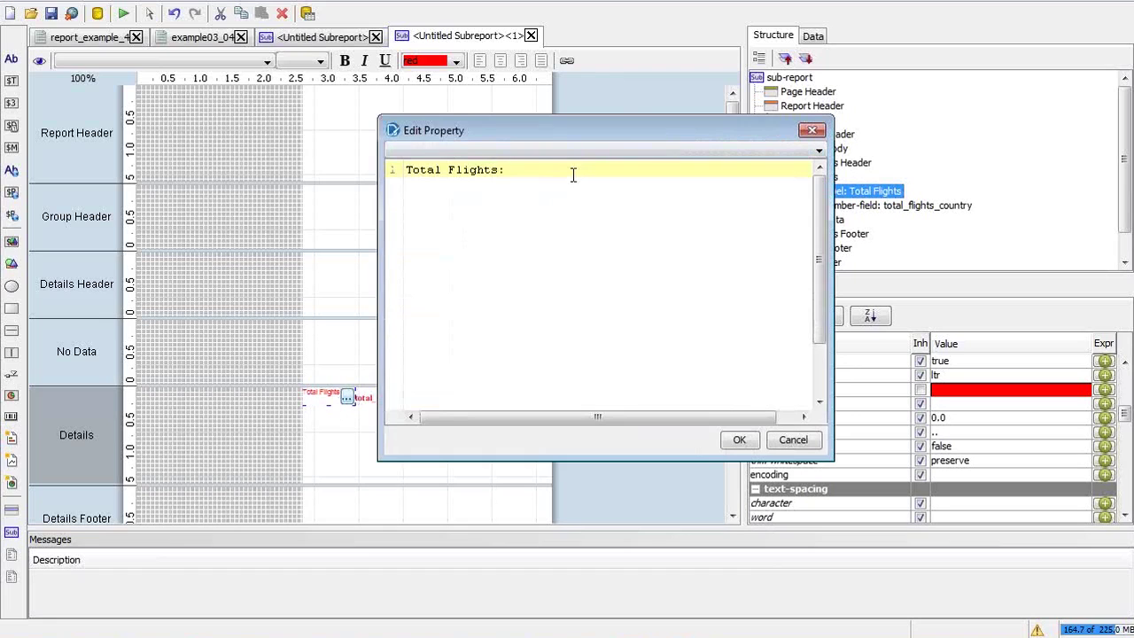
pyautogui.click(739, 439)
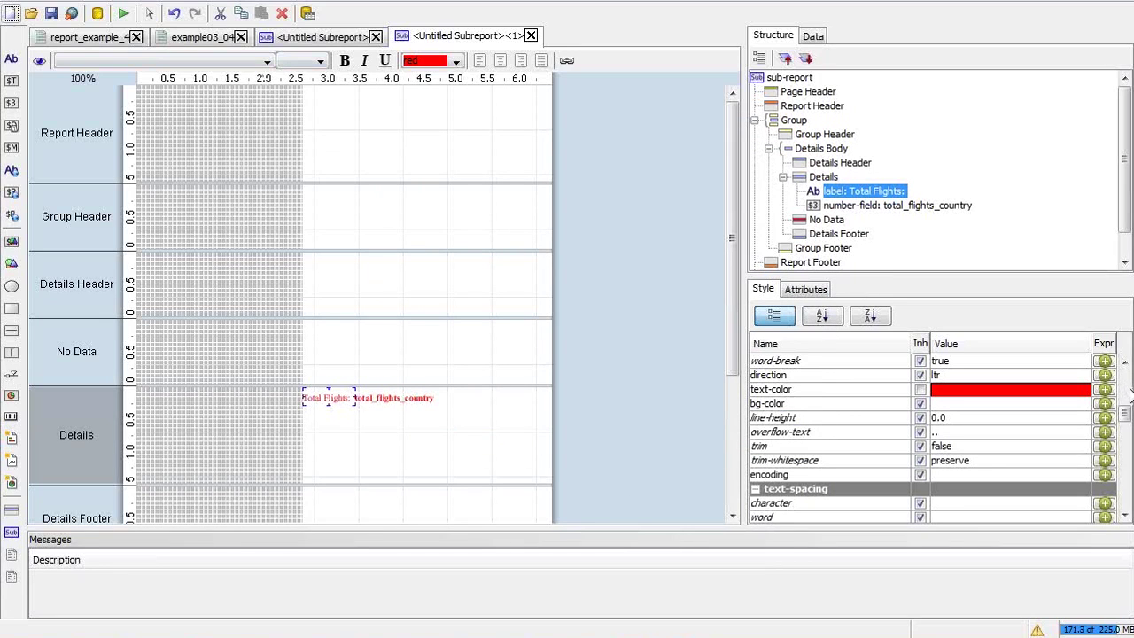
# Give the label a left padding of 10 and widen it to fit one line
pyautogui.moveTo(1125, 412); pyautogui.dragTo(1124, 460)
pyautogui.click(1008, 479)
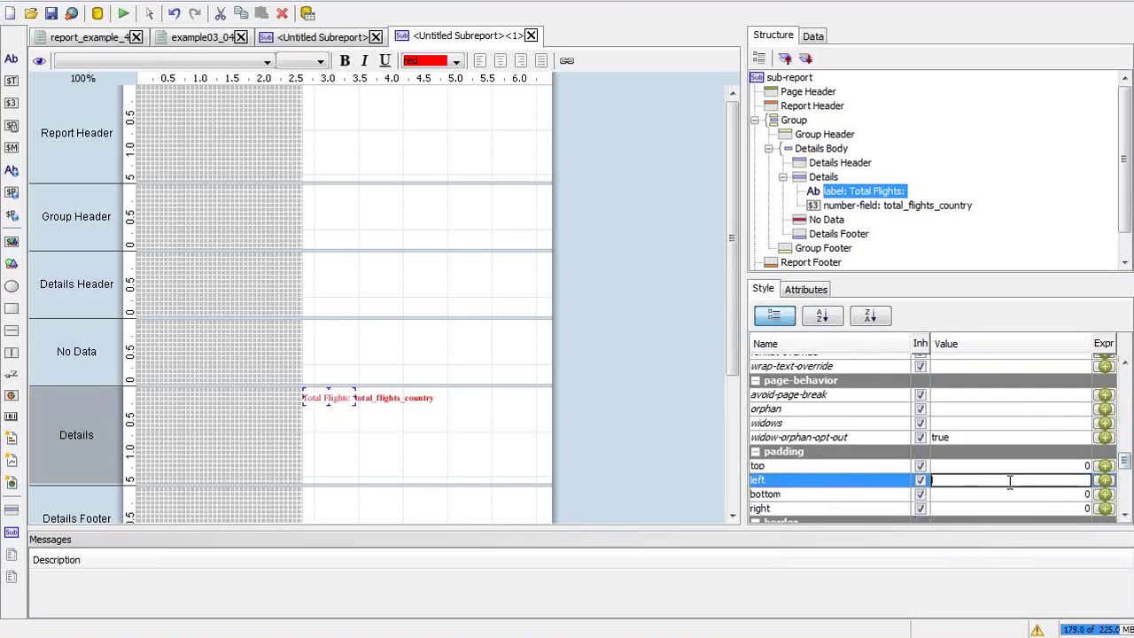
pyautogui.write('10')
pyautogui.press('Return')
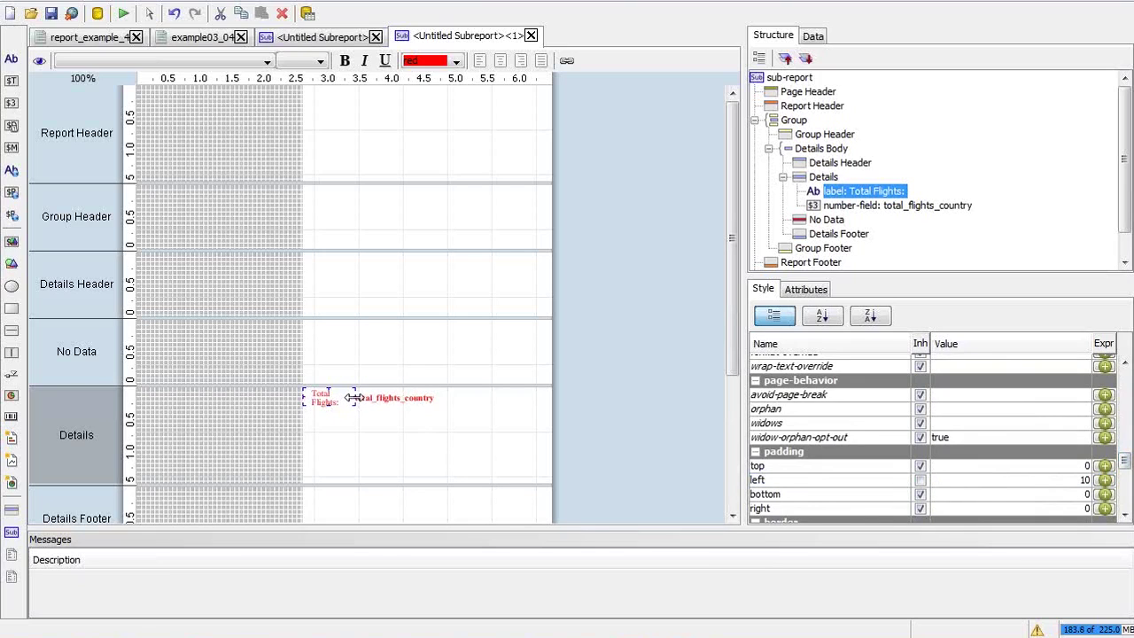
pyautogui.moveTo(352, 398); pyautogui.dragTo(369, 397)
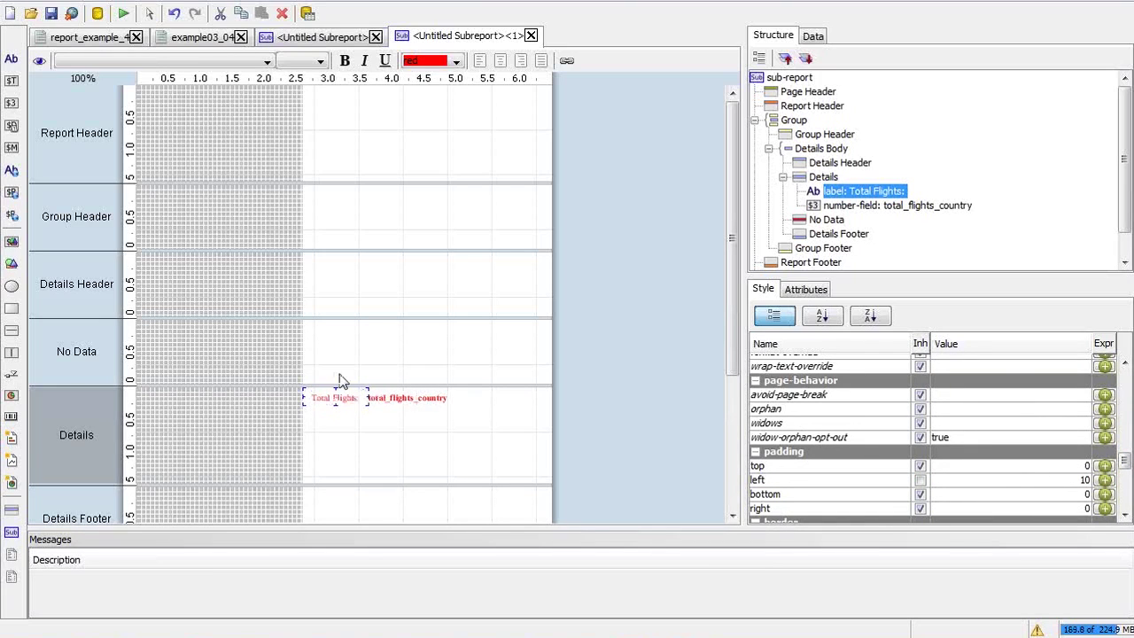
pyautogui.click(123, 13)
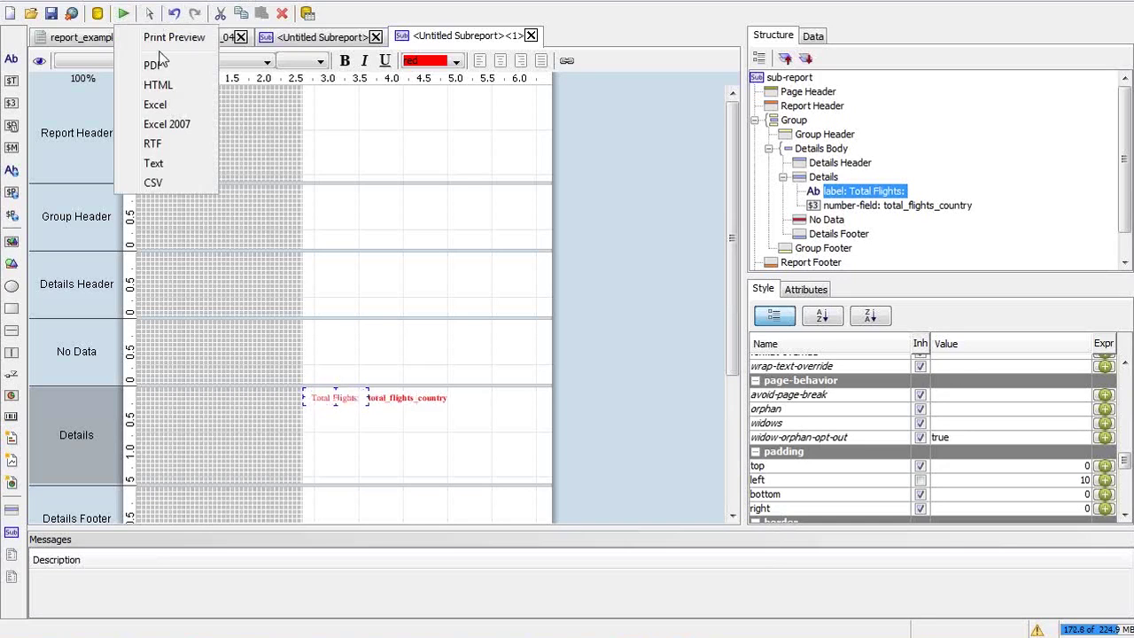
# Export the report to PDF with Country set to India, and view it at 100% zoom
pyautogui.click(168, 67)
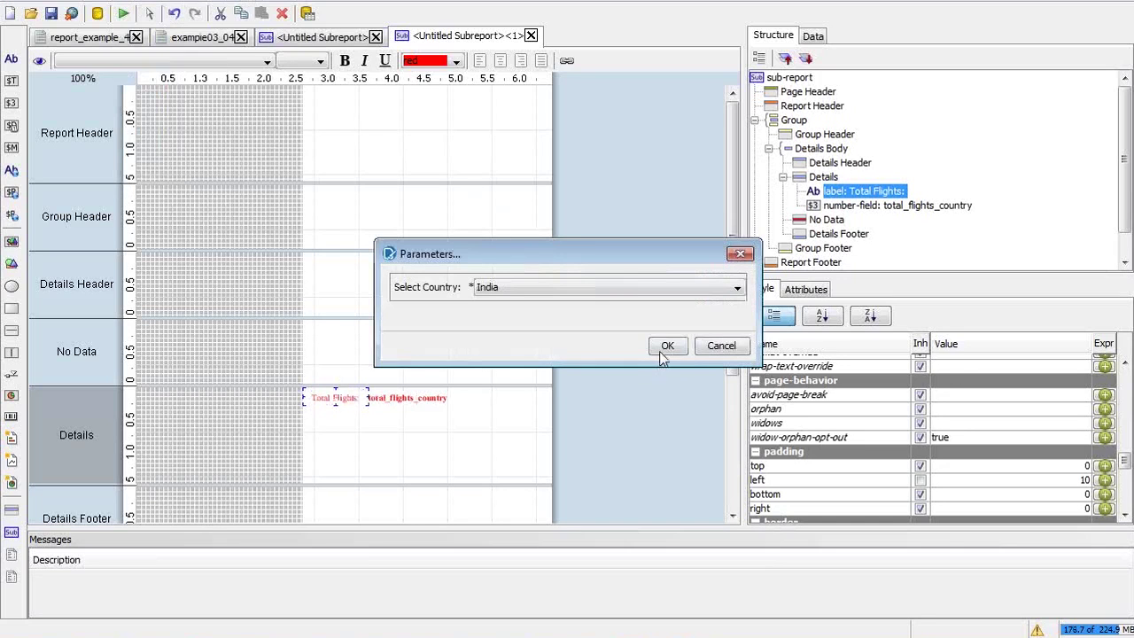
pyautogui.click(666, 346)
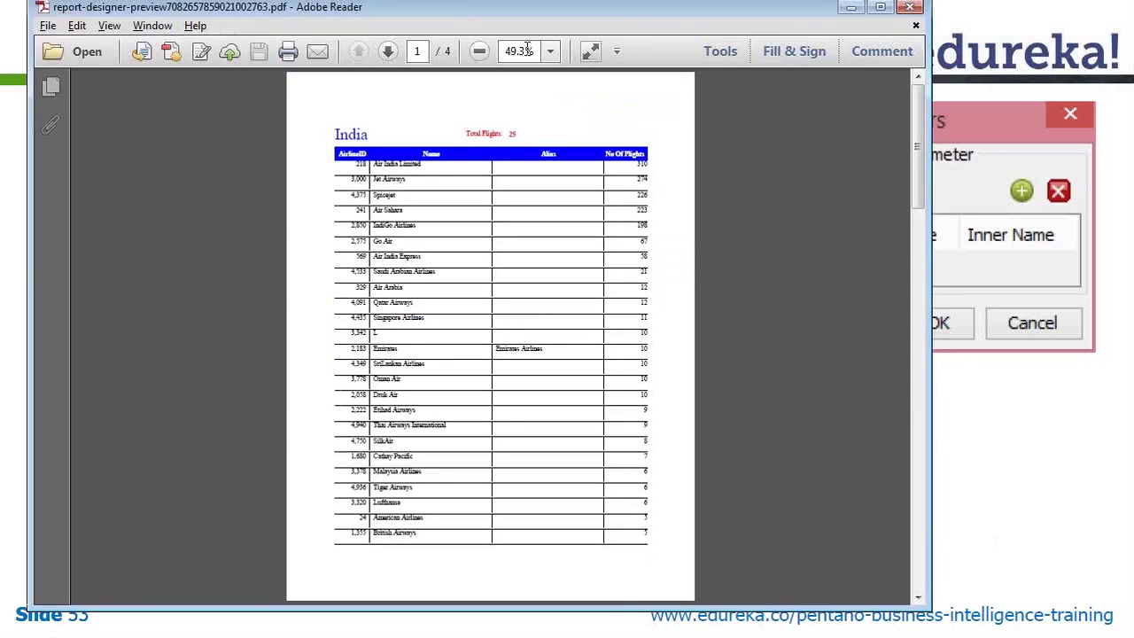
pyautogui.click(551, 54)
pyautogui.click(581, 152)
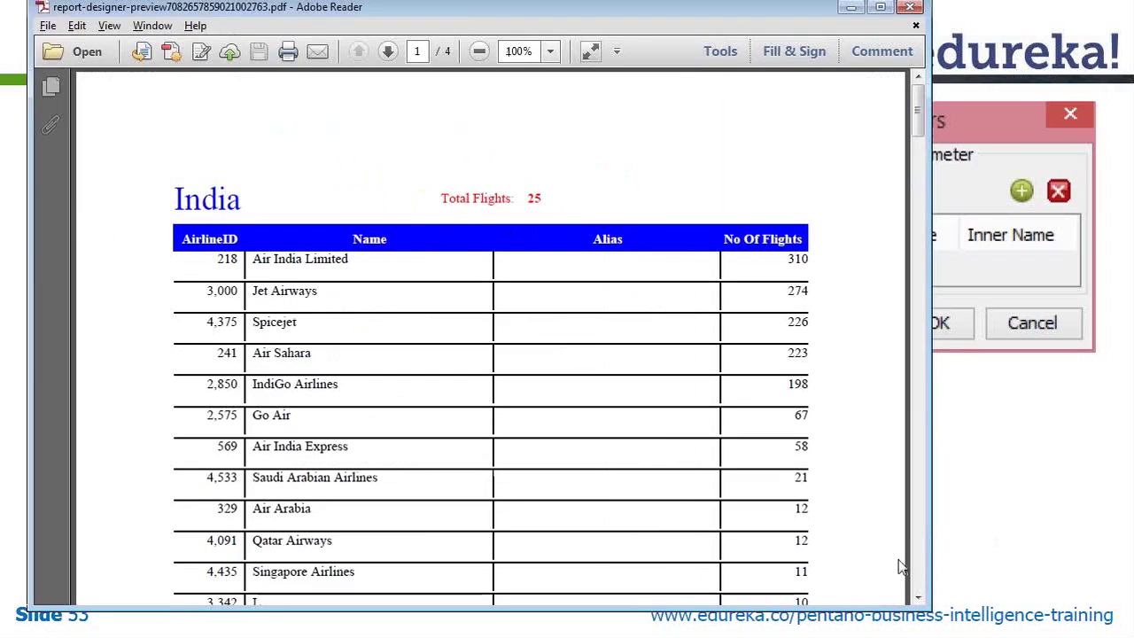
# Scroll the India PDF to check the red 'Total Flights: 25' line, return to page 1, and close it
pyautogui.scroll(-10, 915, 574)
pyautogui.scroll(-1, 915, 574)
pyautogui.scroll(-8, 917, 574)
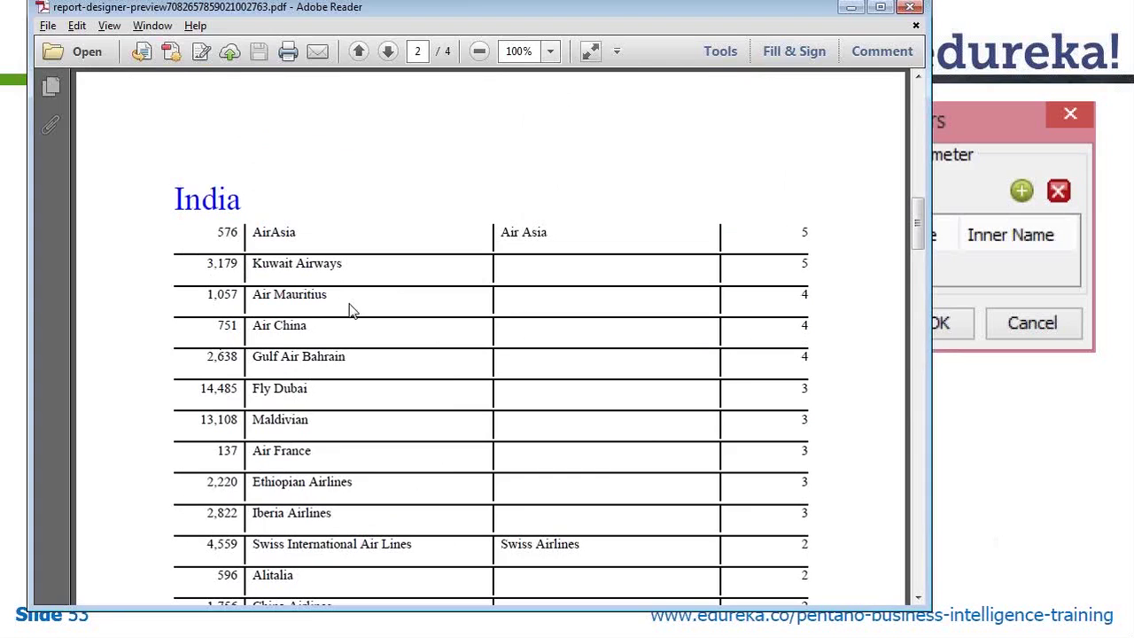
pyautogui.click(921, 108)
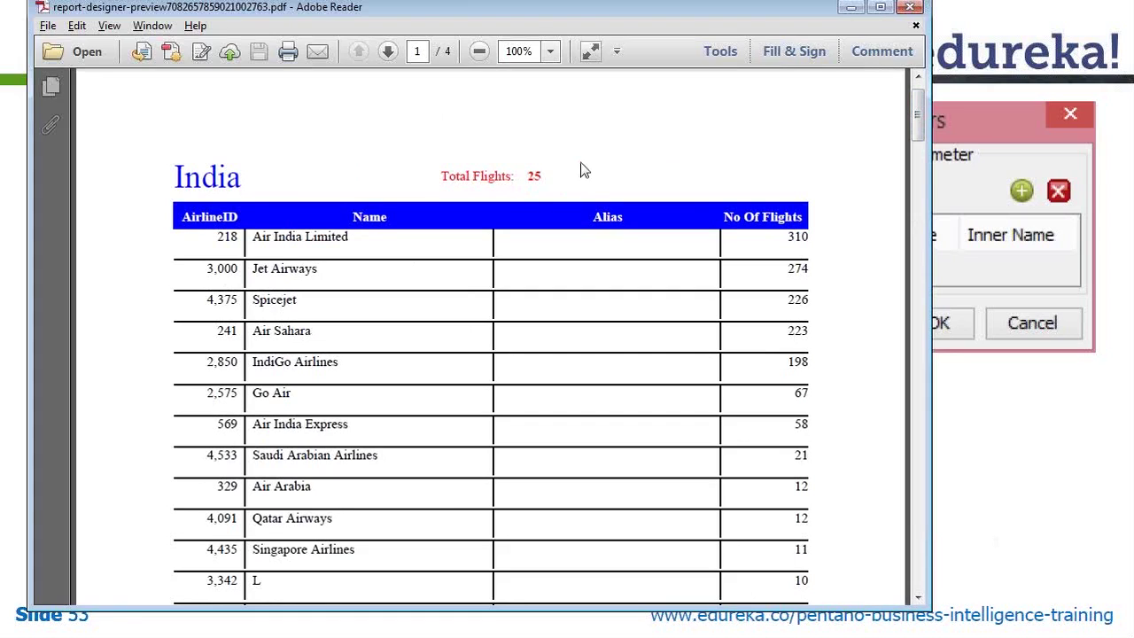
pyautogui.click(917, 27)
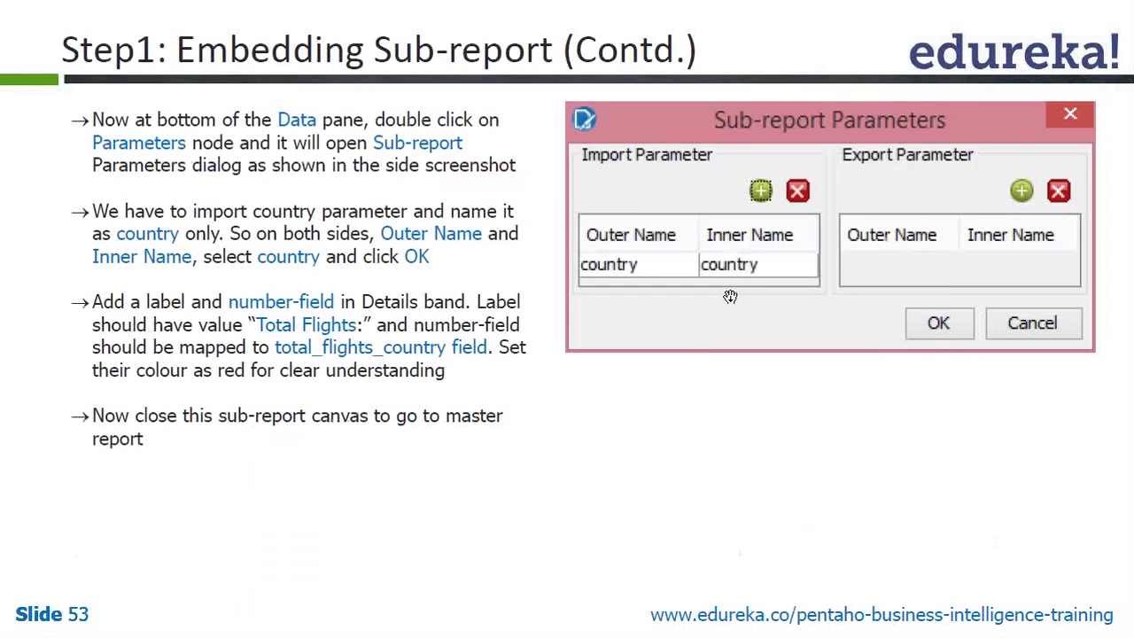
# Advance the slides from 53 past 'Step 2: Running Example - 4' to slide 55
pyautogui.click(750, 342)
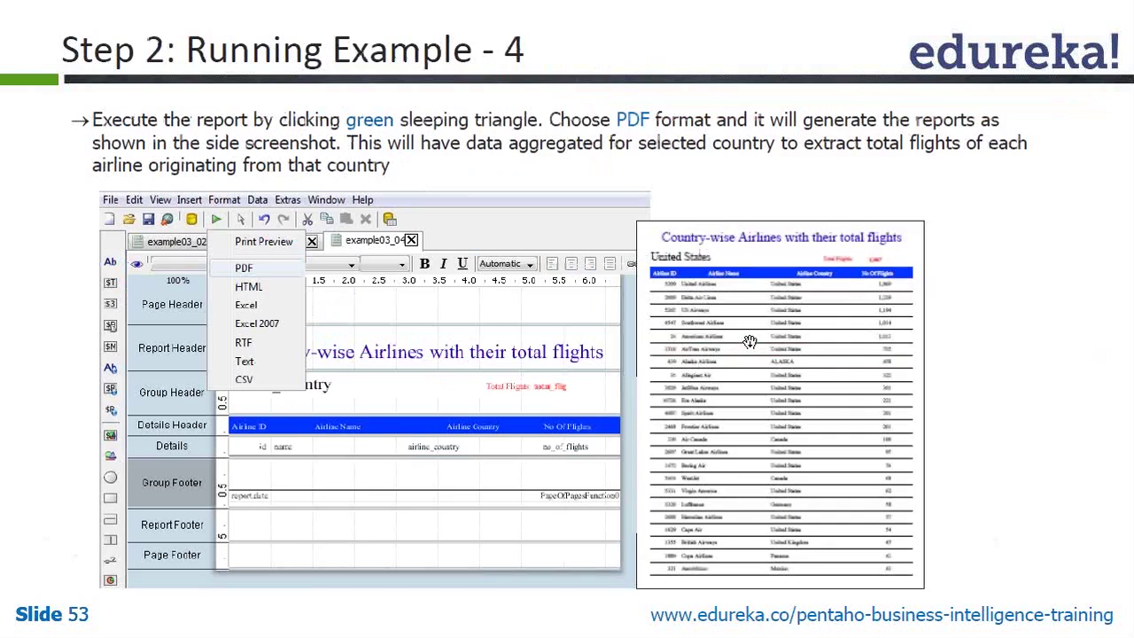
pyautogui.click(749, 342)
pyautogui.press('Right')
pyautogui.click(749, 344)
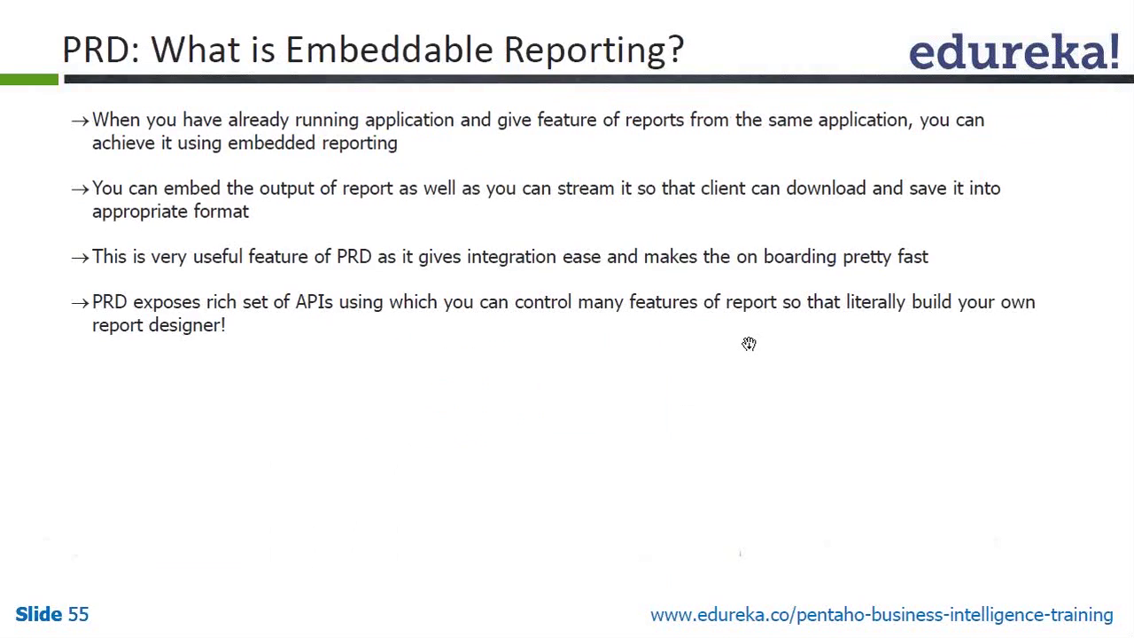